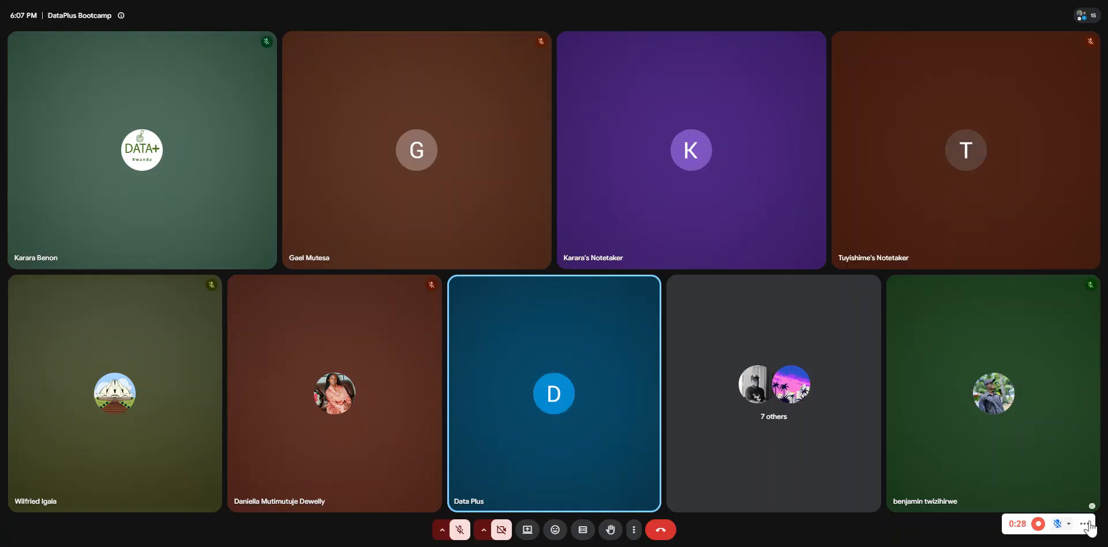
Open a new browser tab and switch to the Windows 11 virtual machine
{"action": "left_click", "coordinate": [1092, 507]}
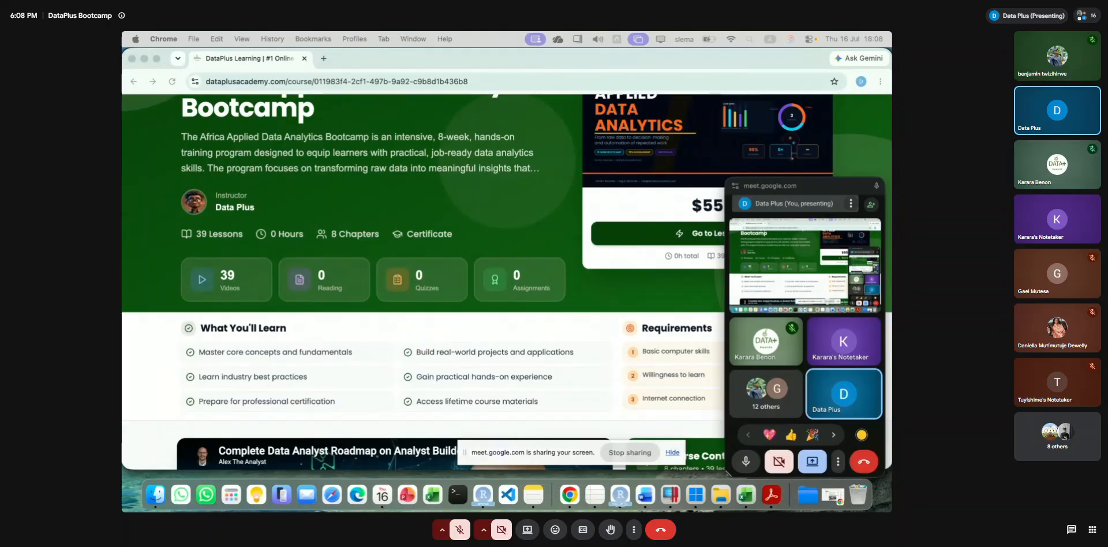
{"action": "key", "text": "super+t"}
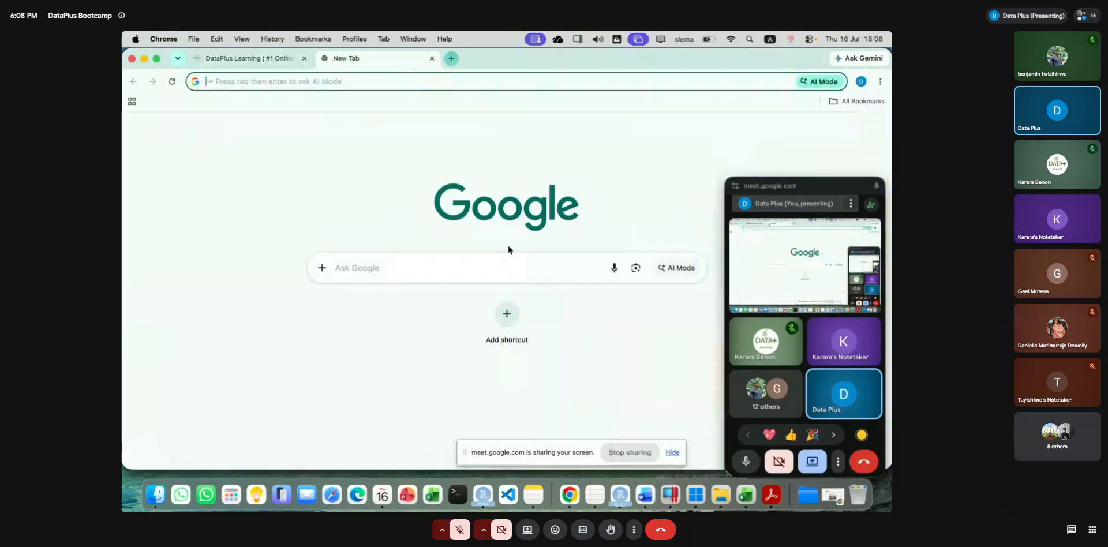
{"action": "left_click", "coordinate": [696, 495]}
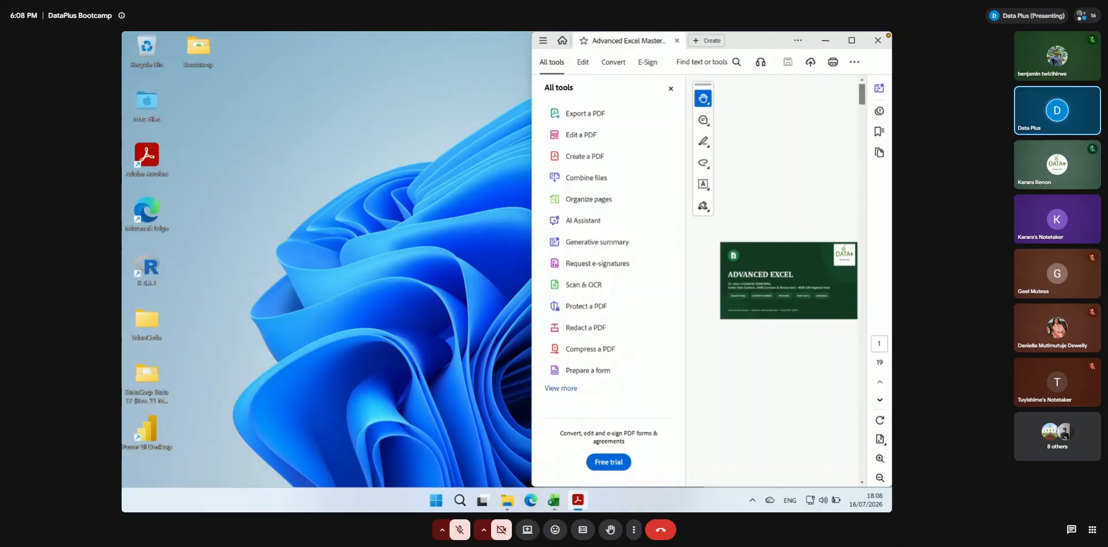
Toggle the meeting microphone on and off, and enlarge the shared presentation view
{"action": "left_click", "coordinate": [460, 530]}
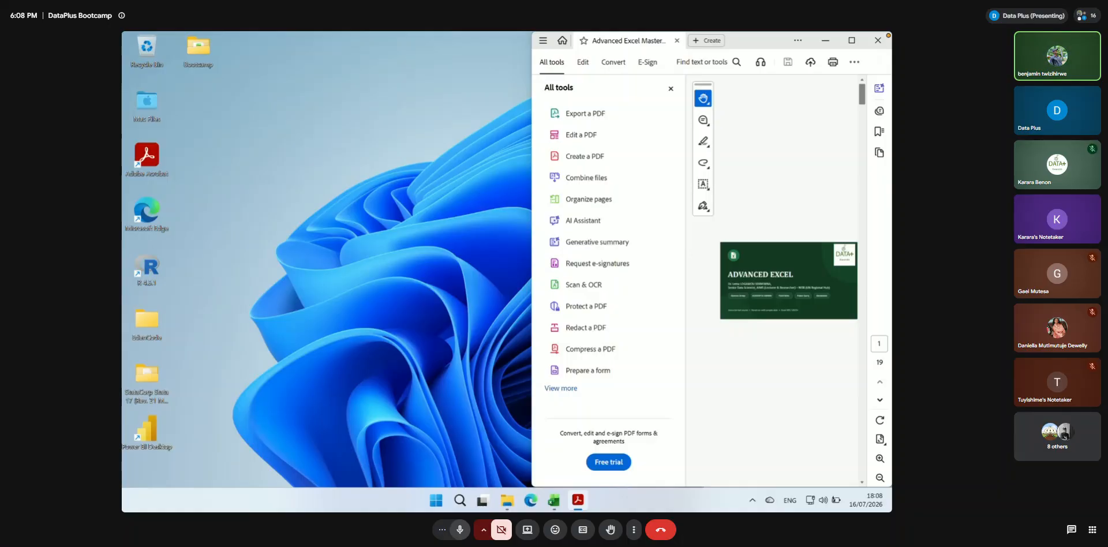
{"action": "left_click", "coordinate": [461, 530]}
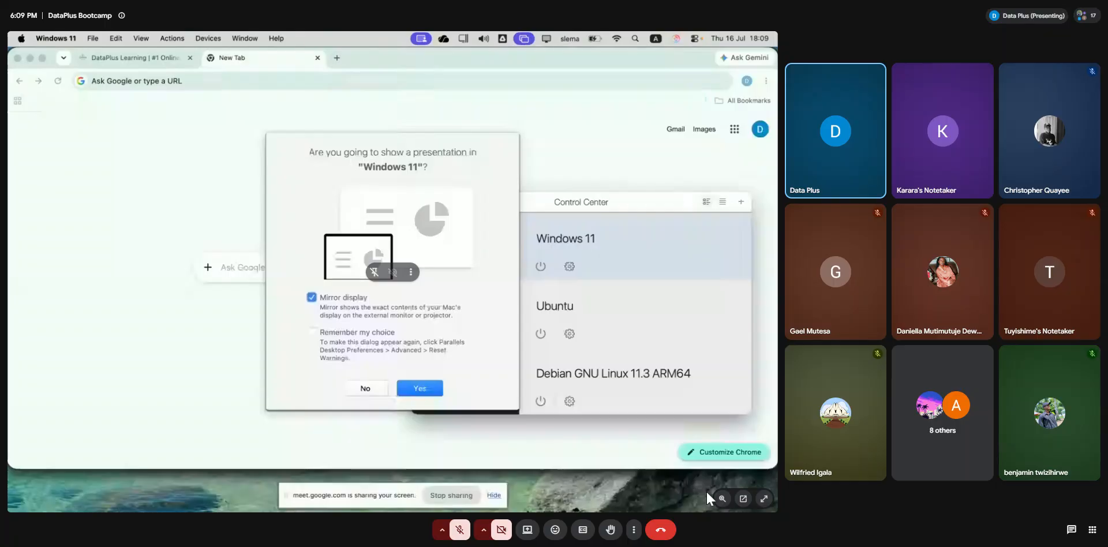
{"action": "left_click", "coordinate": [763, 500]}
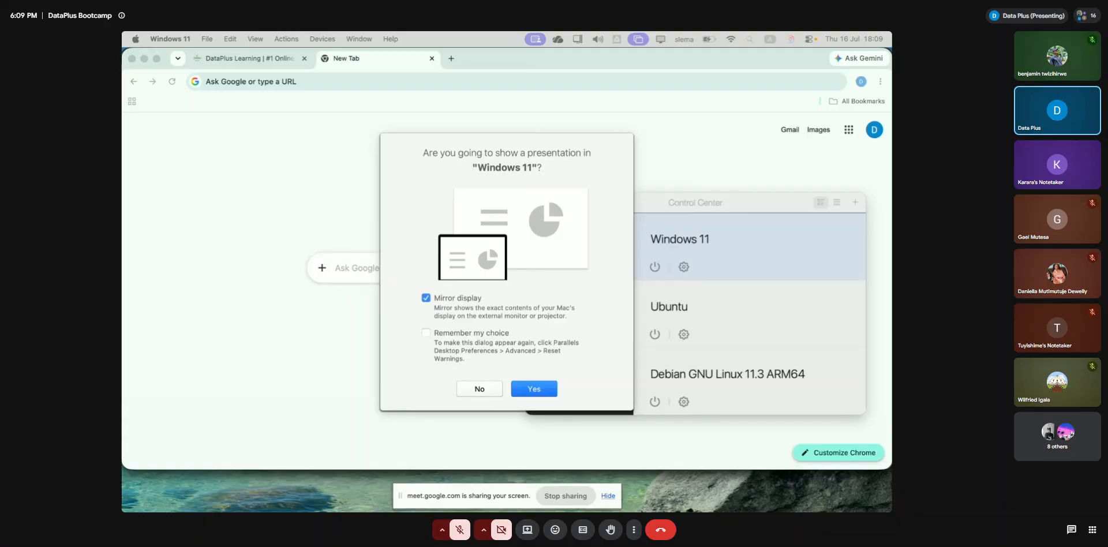
Decline the Windows 11 presentation-mirroring offer and show the Advanced Excel PDF in full screen mode
{"action": "left_click", "coordinate": [478, 389]}
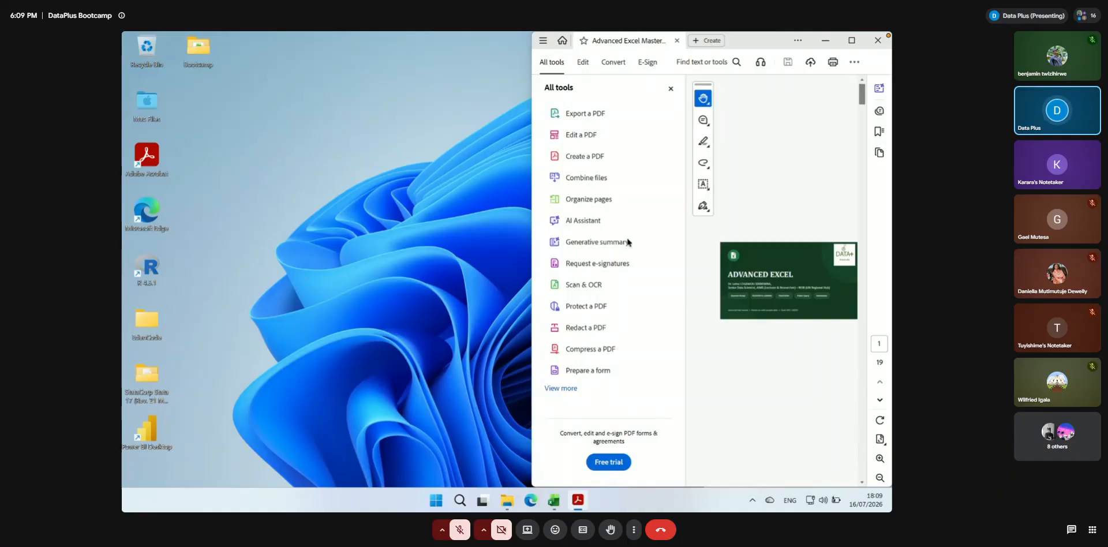
{"action": "left_click", "coordinate": [879, 438]}
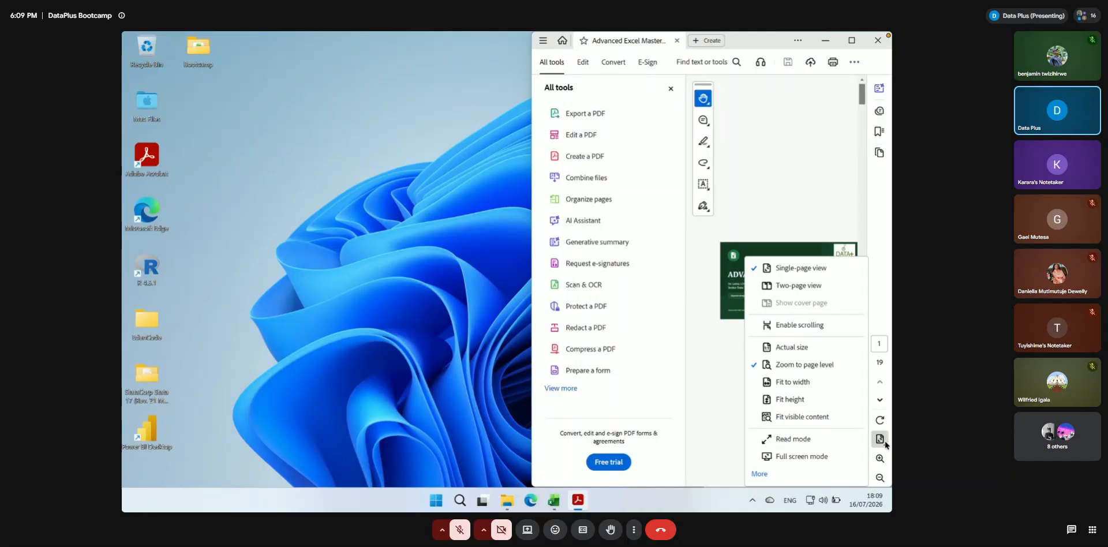
{"action": "left_click", "coordinate": [798, 458]}
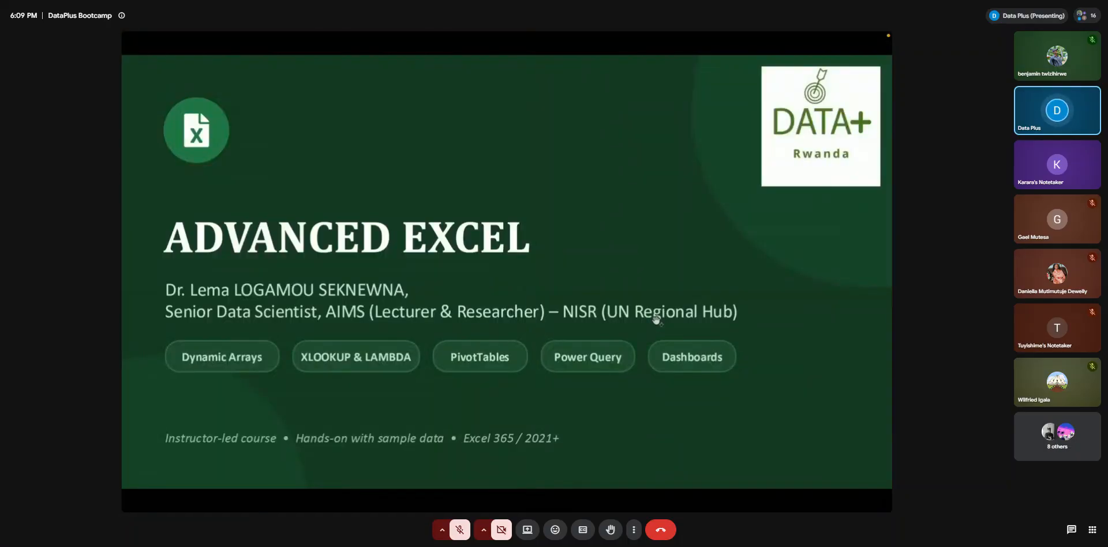
Switch to the PowerQuery transactions workbook in Excel, open the Transactions_Q1 sheet and reduce its zoom to 170%
{"action": "key", "text": "alt+Tab"}
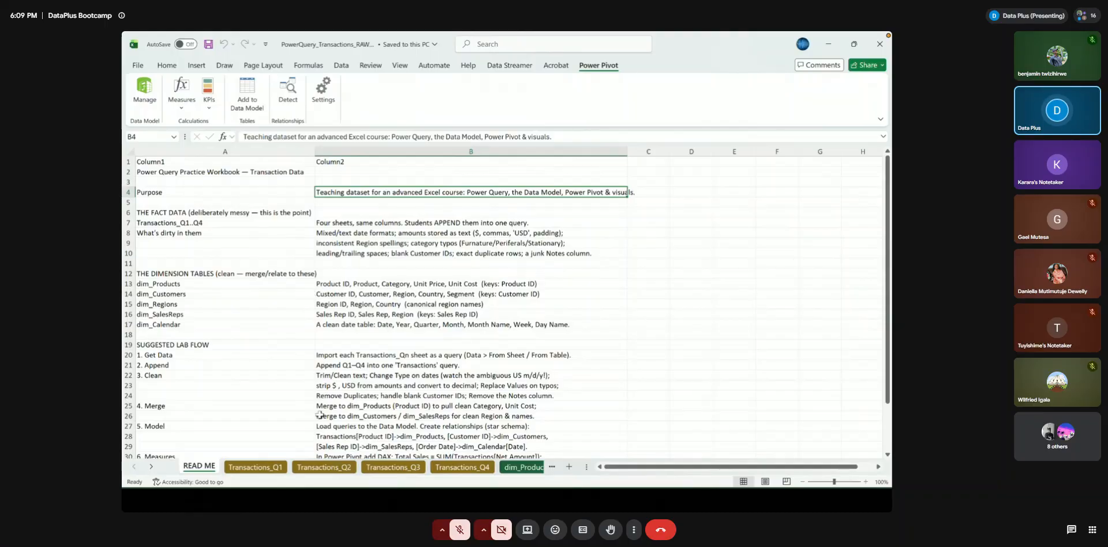
{"action": "left_click", "coordinate": [256, 469]}
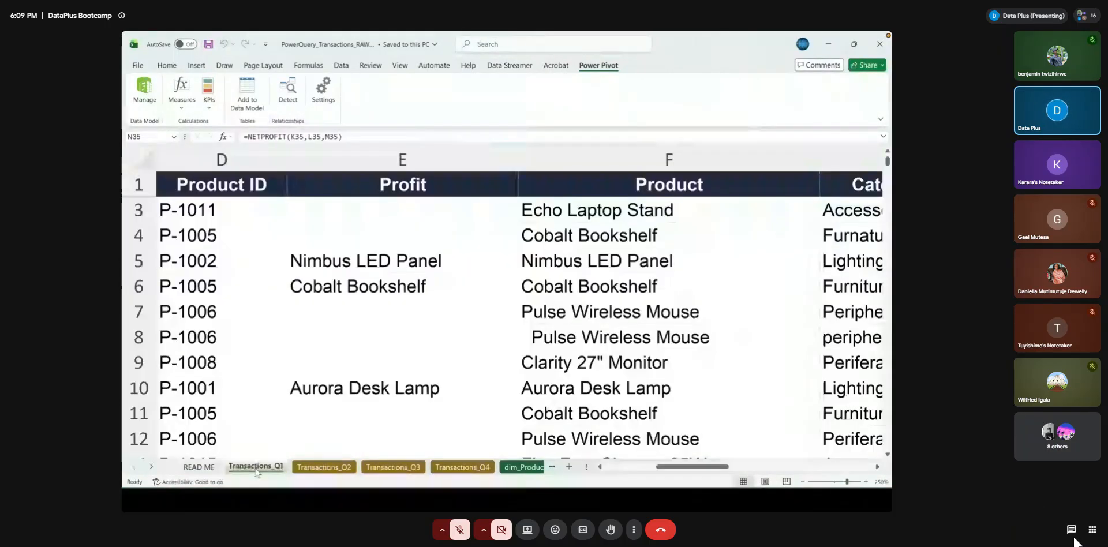
{"action": "left_click", "coordinate": [803, 481]}
{"action": "left_click", "coordinate": [803, 482]}
{"action": "left_click", "coordinate": [803, 482]}
{"action": "left_click", "coordinate": [802, 482]}
{"action": "left_click", "coordinate": [802, 482]}
{"action": "left_click", "coordinate": [803, 482]}
{"action": "left_click", "coordinate": [802, 481]}
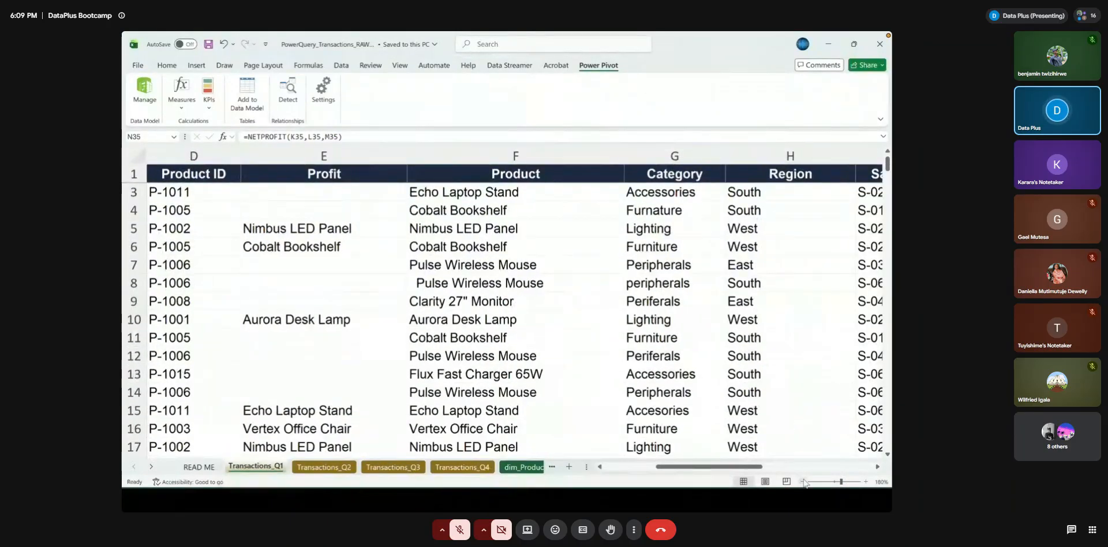
{"action": "left_click", "coordinate": [803, 482]}
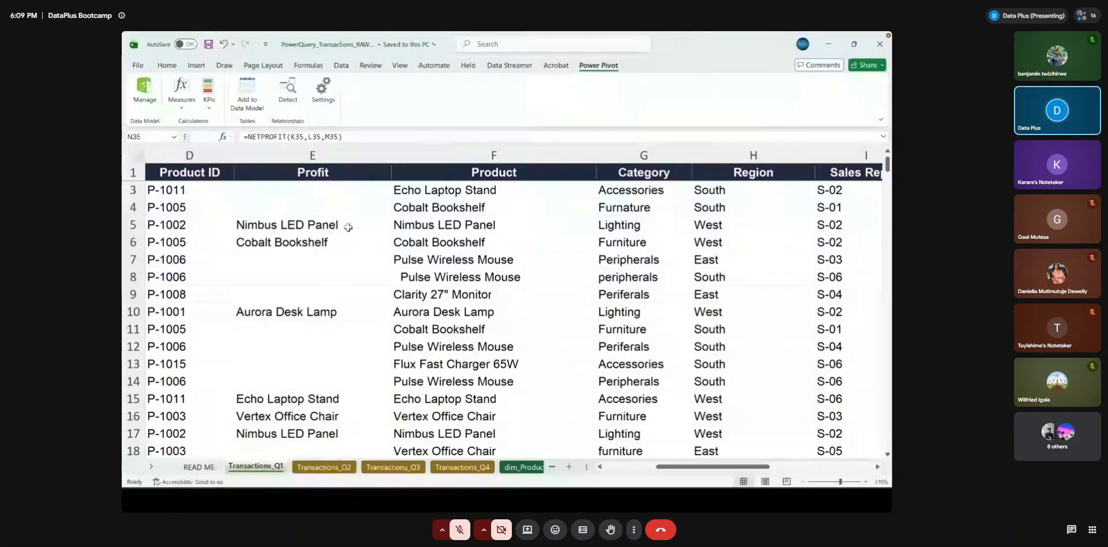
Examine the rows and columns of the Transactions_Q1 sheet for an overview of the raw data
{"action": "left_click", "coordinate": [155, 184]}
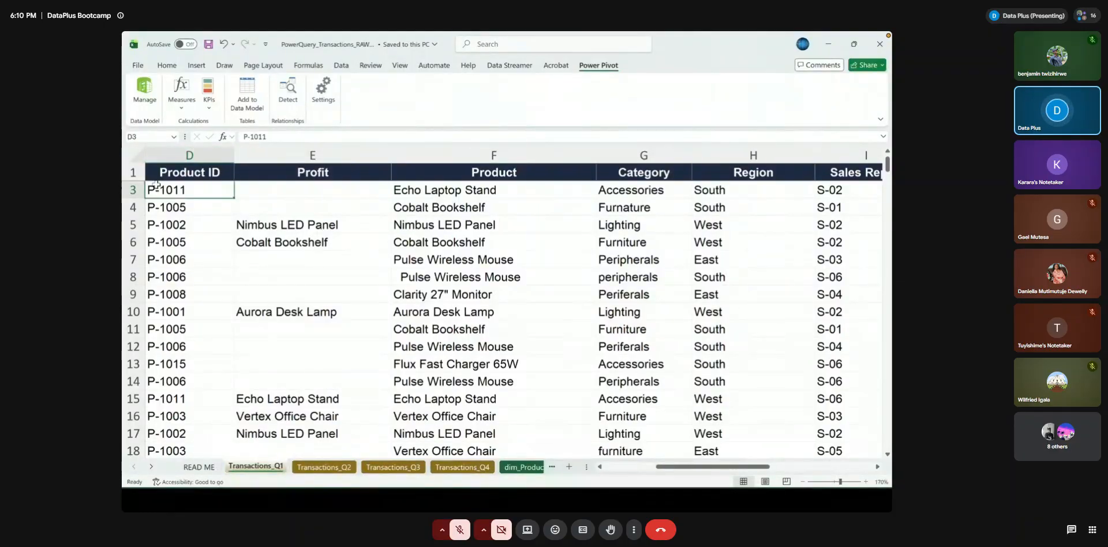
{"action": "scroll", "coordinate": [238, 265], "scroll_direction": "left", "scroll_amount": 3}
{"action": "scroll", "coordinate": [239, 265], "scroll_direction": "up", "scroll_amount": 1}
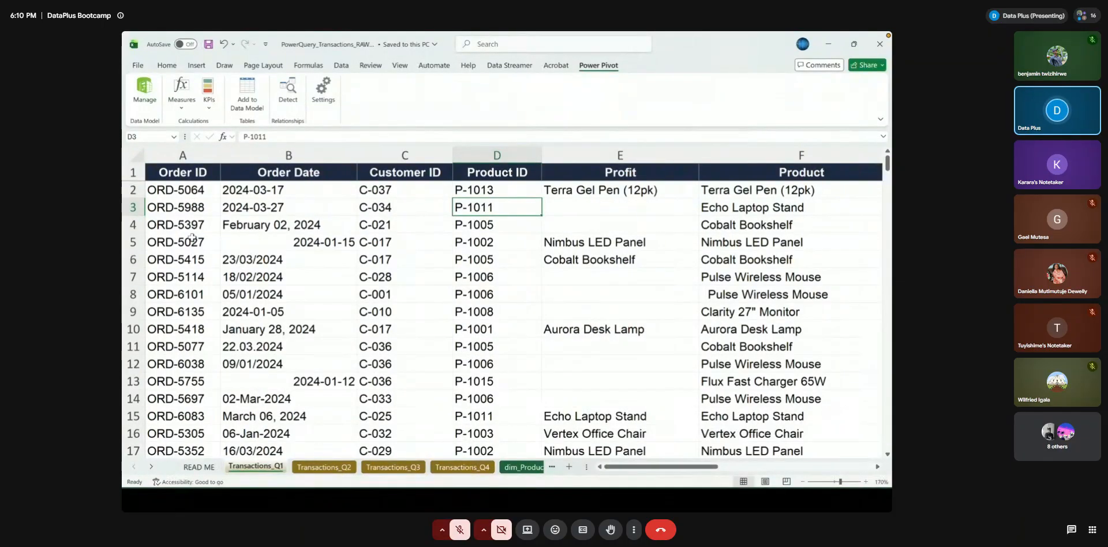
{"action": "scroll", "coordinate": [444, 233], "scroll_direction": "right", "scroll_amount": 8}
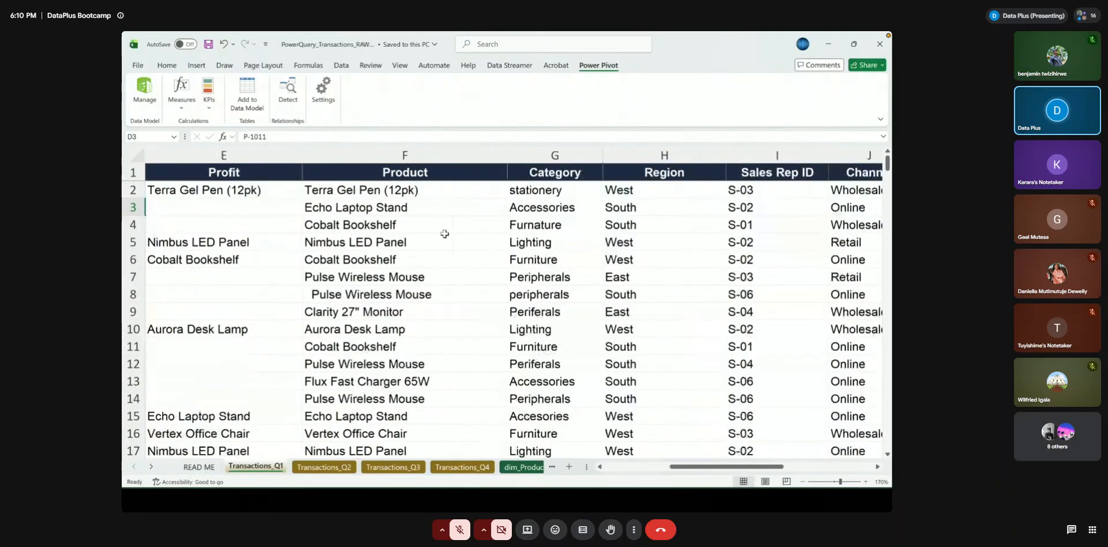
{"action": "scroll", "coordinate": [444, 234], "scroll_direction": "left", "scroll_amount": 8}
{"action": "left_click", "coordinate": [508, 190]}
{"action": "scroll", "coordinate": [536, 287], "scroll_direction": "down", "scroll_amount": 20}
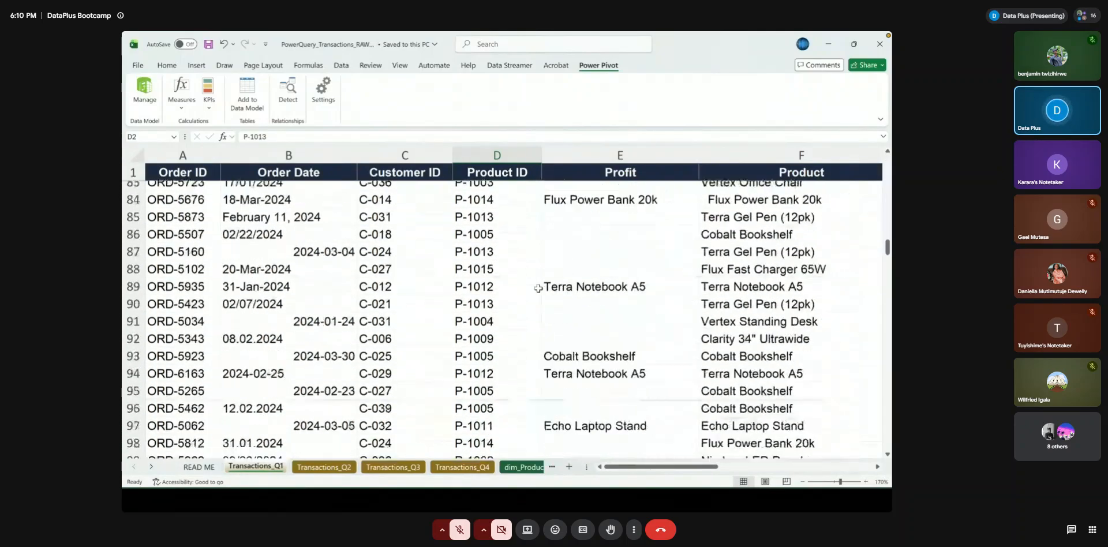
{"action": "scroll", "coordinate": [538, 288], "scroll_direction": "down", "scroll_amount": 6}
{"action": "scroll", "coordinate": [537, 288], "scroll_direction": "up", "scroll_amount": 20}
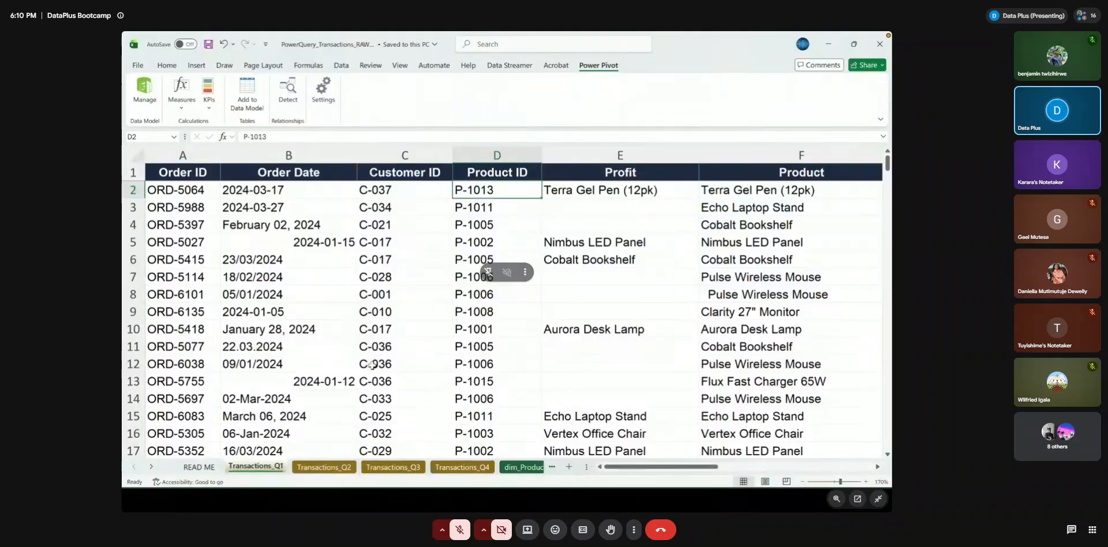
{"action": "scroll", "coordinate": [452, 295], "scroll_direction": "right", "scroll_amount": 3}
{"action": "scroll", "coordinate": [451, 295], "scroll_direction": "left", "scroll_amount": 3}
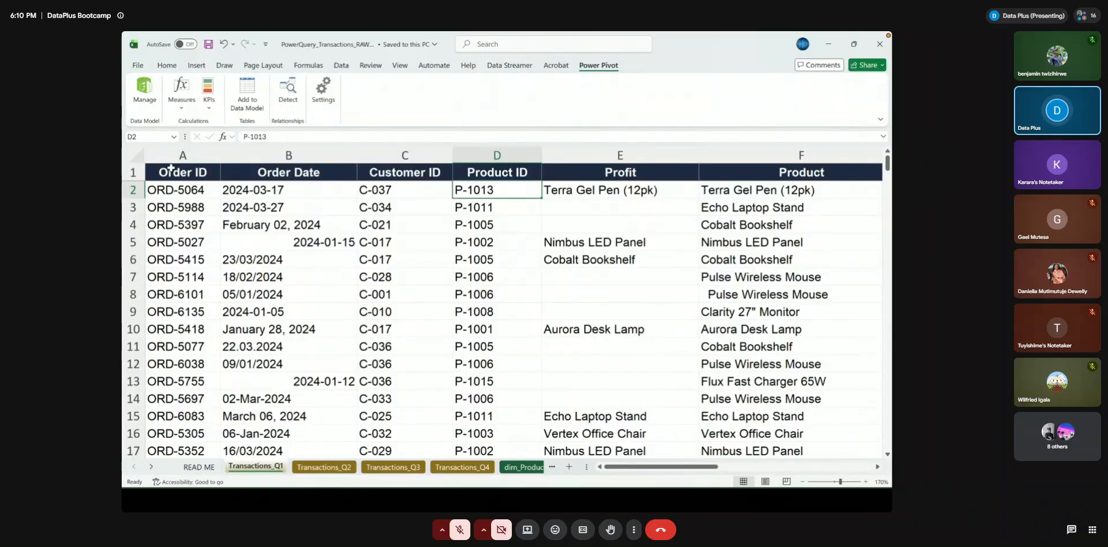
Inspect the first entries of the Order ID, Order Date and Customer ID columns in Transactions_Q1
{"action": "left_click", "coordinate": [161, 190]}
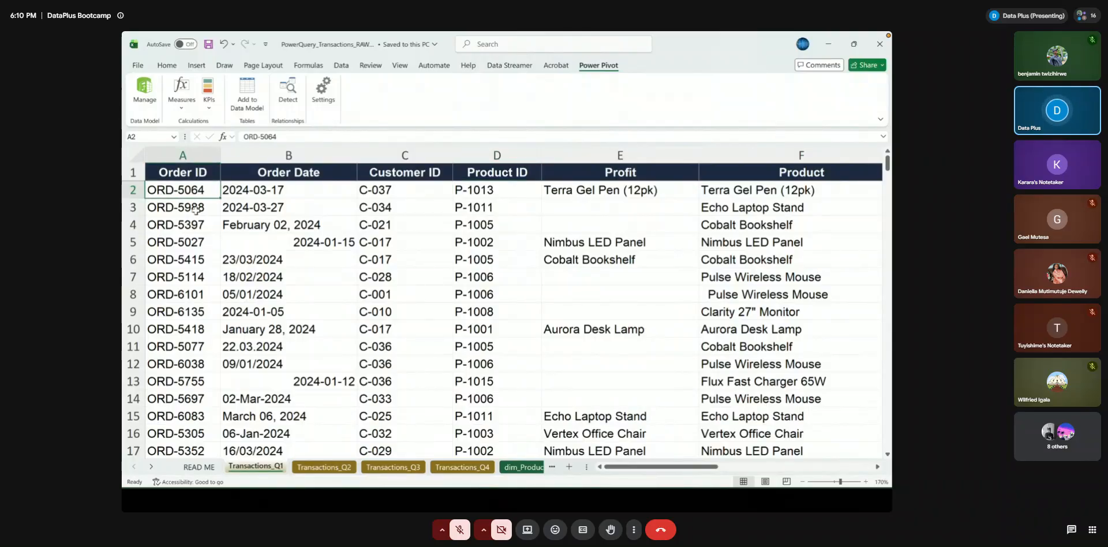
{"action": "left_click", "coordinate": [270, 197]}
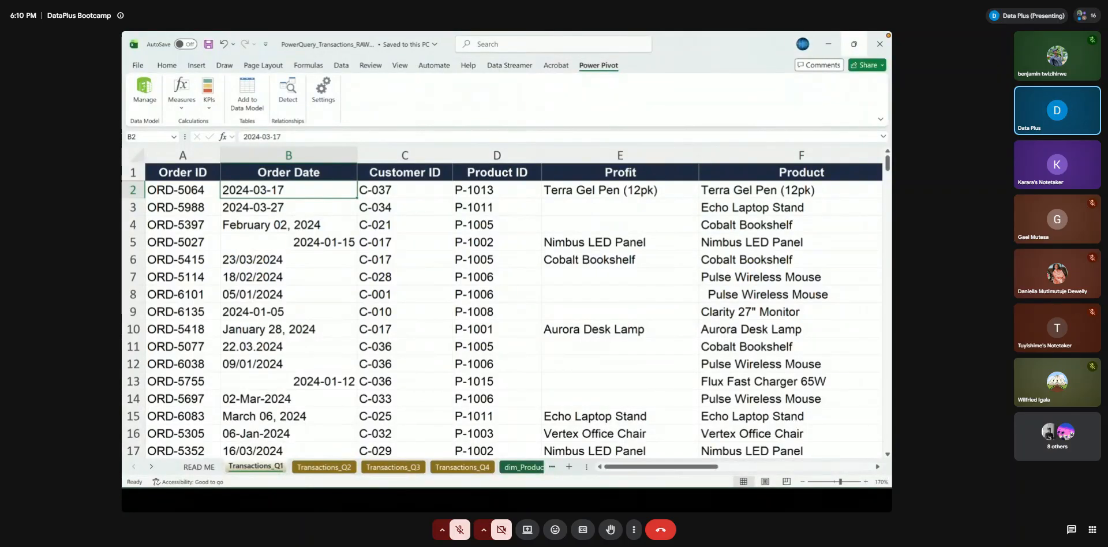
{"action": "mouse_move", "coordinate": [854, 44]}
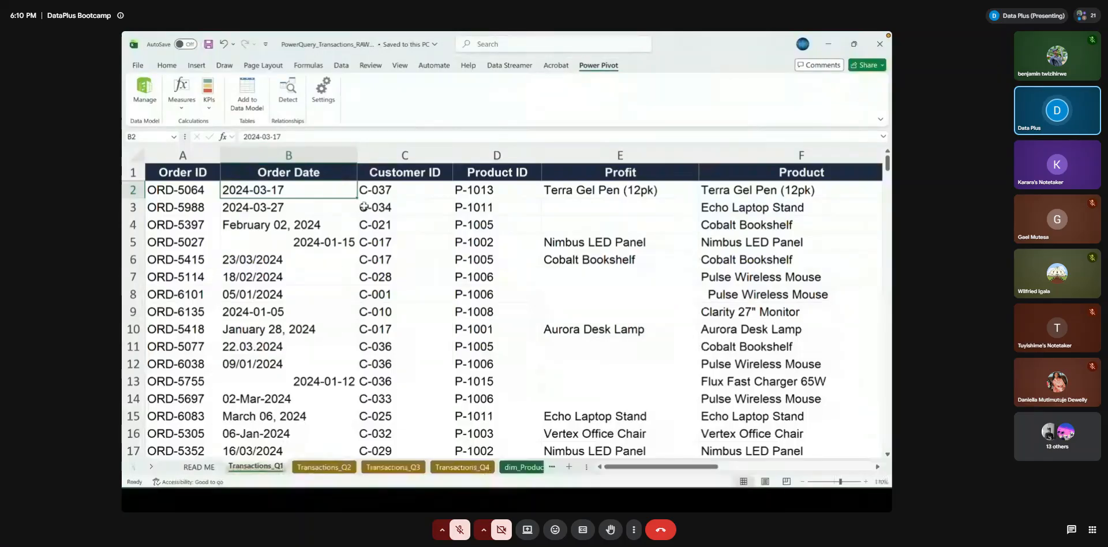
{"action": "left_click", "coordinate": [167, 66]}
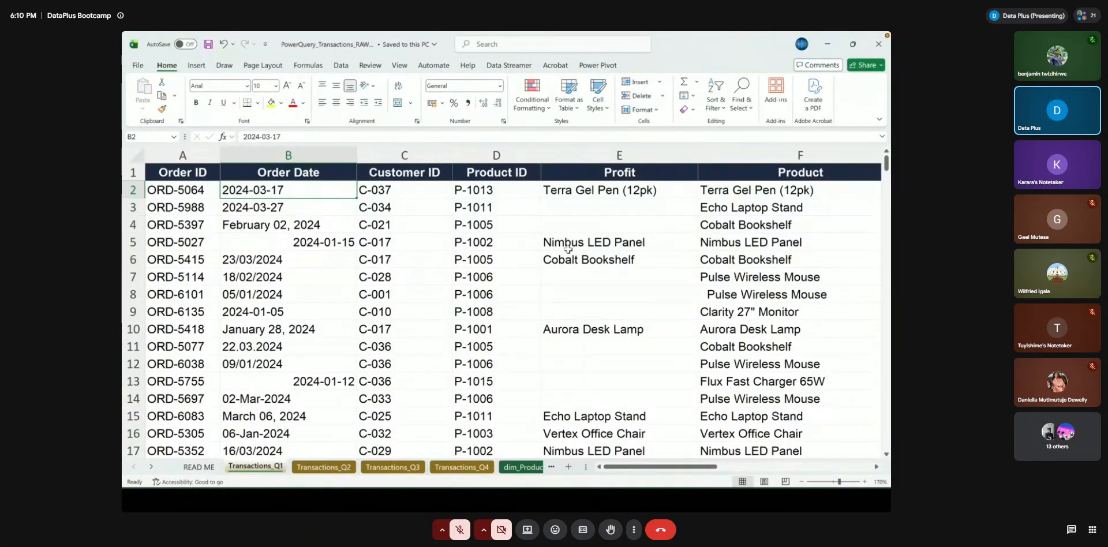
{"action": "scroll", "coordinate": [568, 248], "scroll_direction": "right", "scroll_amount": 1}
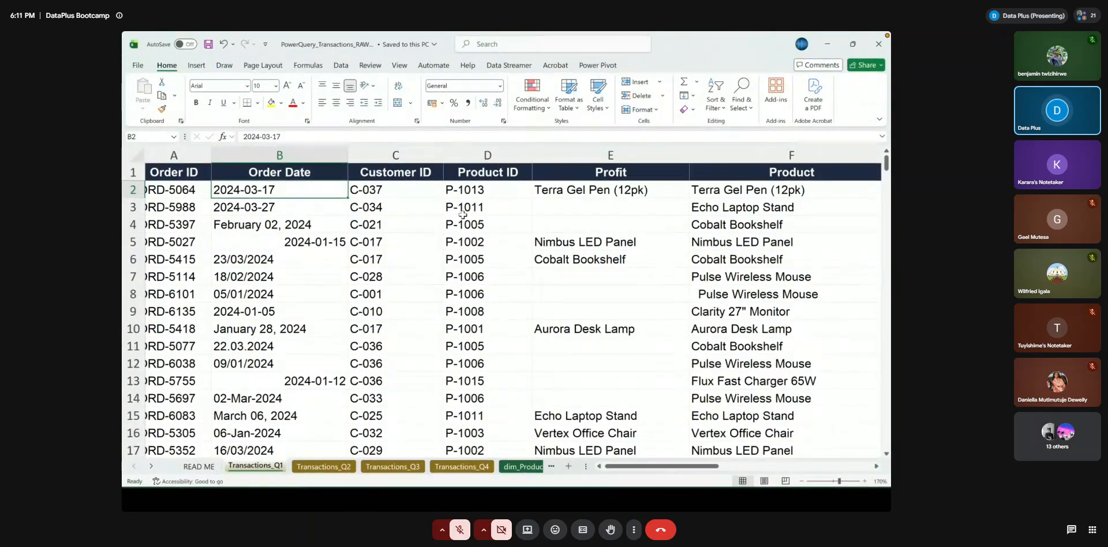
{"action": "left_click", "coordinate": [403, 171]}
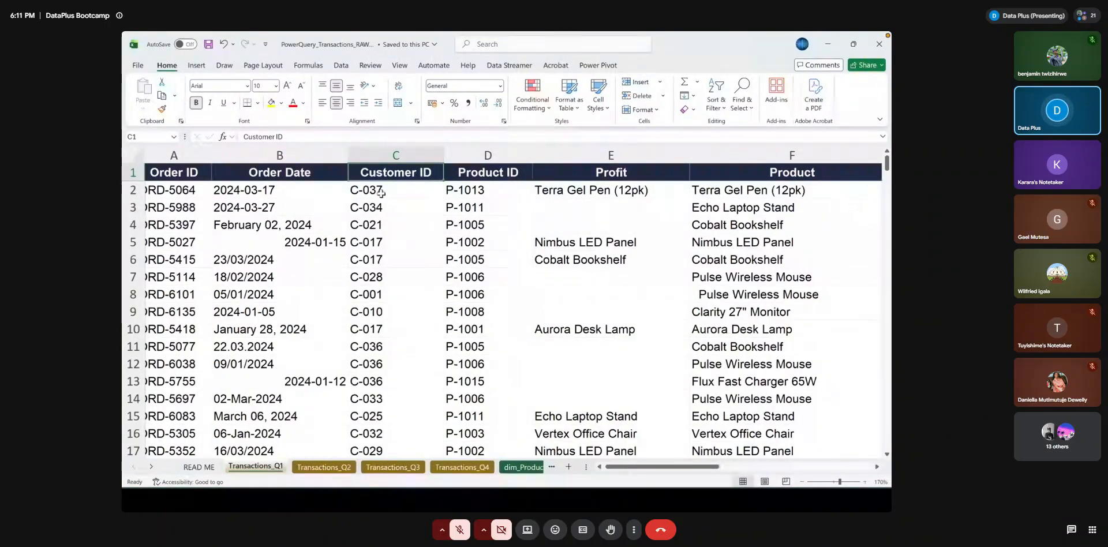
{"action": "key", "text": "Down"}
Examine the Transactions_Q1 columns from Customer ID through Net Amount and Notes
{"action": "scroll", "coordinate": [392, 205], "scroll_direction": "right", "scroll_amount": 5}
{"action": "scroll", "coordinate": [392, 205], "scroll_direction": "left", "scroll_amount": 5}
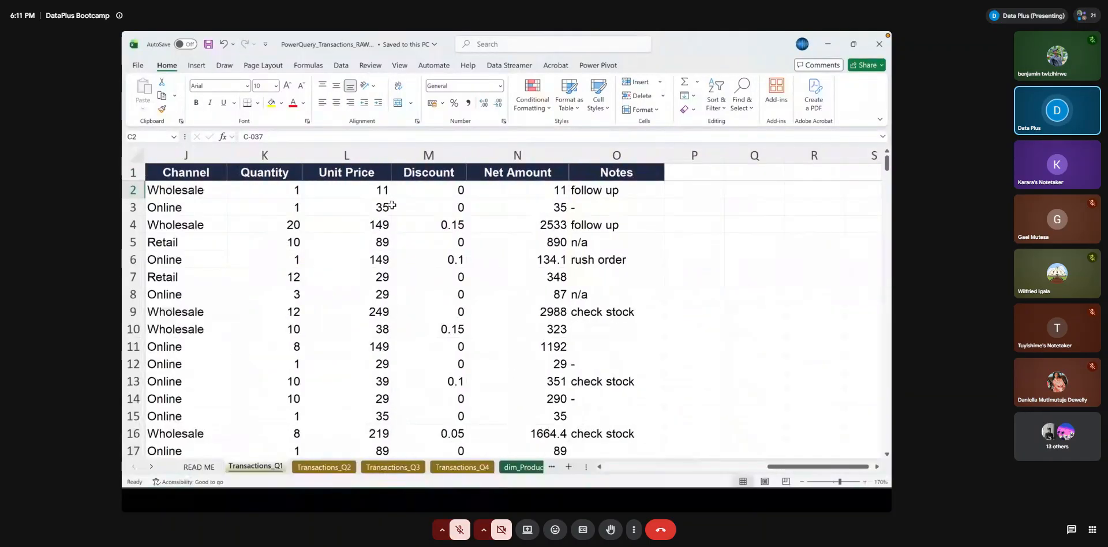
{"action": "scroll", "coordinate": [499, 224], "scroll_direction": "right", "scroll_amount": 2}
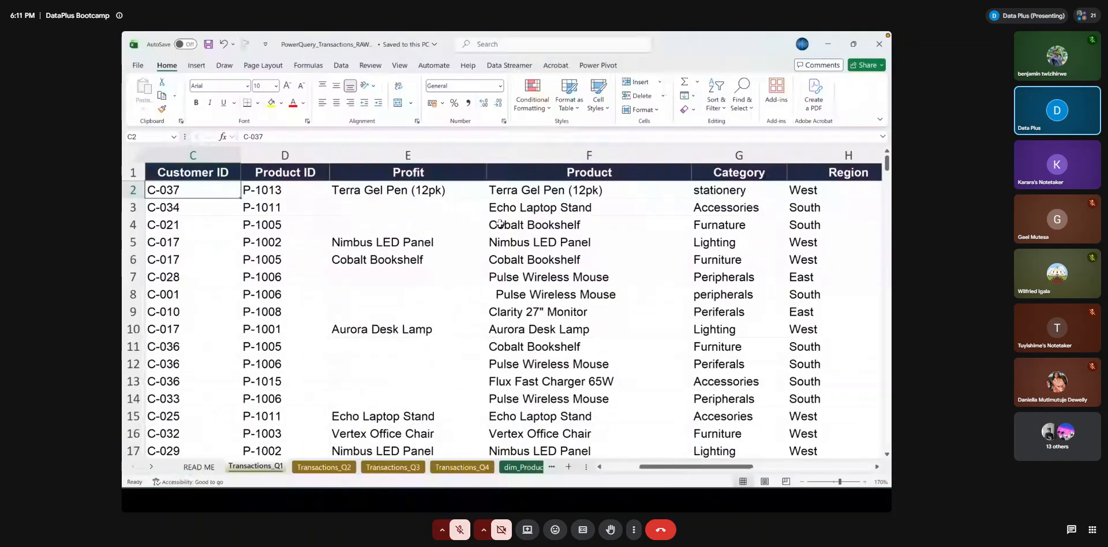
{"action": "scroll", "coordinate": [488, 224], "scroll_direction": "left", "scroll_amount": 2}
{"action": "scroll", "coordinate": [488, 224], "scroll_direction": "right", "scroll_amount": 1}
{"action": "scroll", "coordinate": [487, 224], "scroll_direction": "left", "scroll_amount": 1}
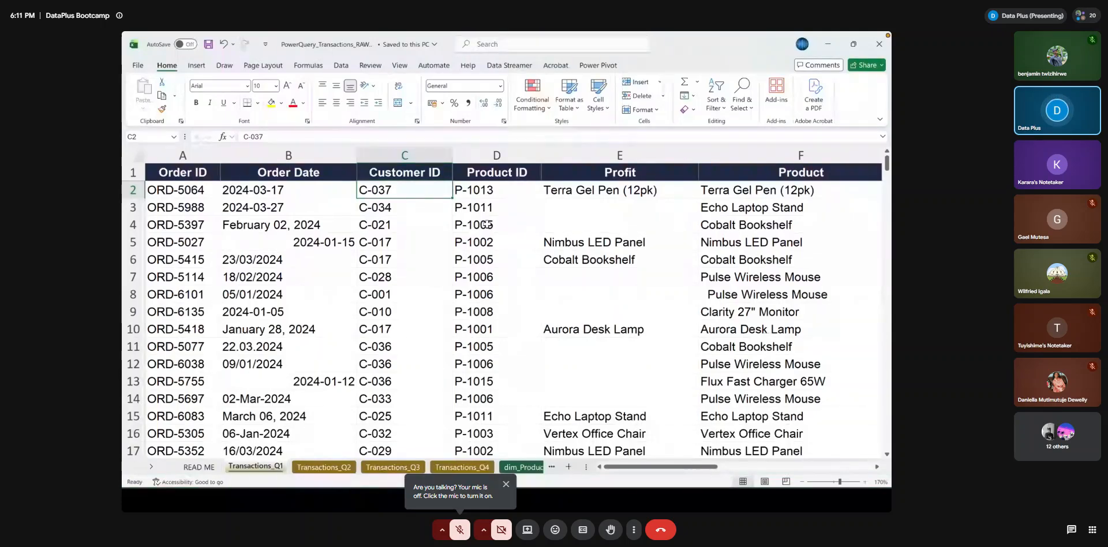
{"action": "scroll", "coordinate": [487, 224], "scroll_direction": "right", "scroll_amount": 2}
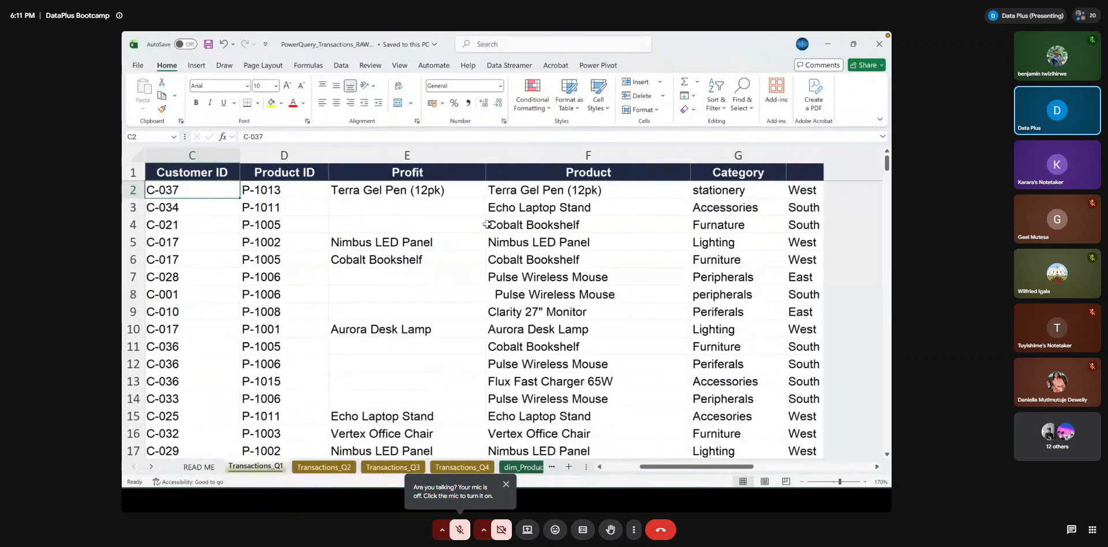
{"action": "scroll", "coordinate": [487, 224], "scroll_direction": "right", "scroll_amount": 2}
{"action": "scroll", "coordinate": [487, 224], "scroll_direction": "right", "scroll_amount": 9}
{"action": "scroll", "coordinate": [486, 224], "scroll_direction": "left", "scroll_amount": 1}
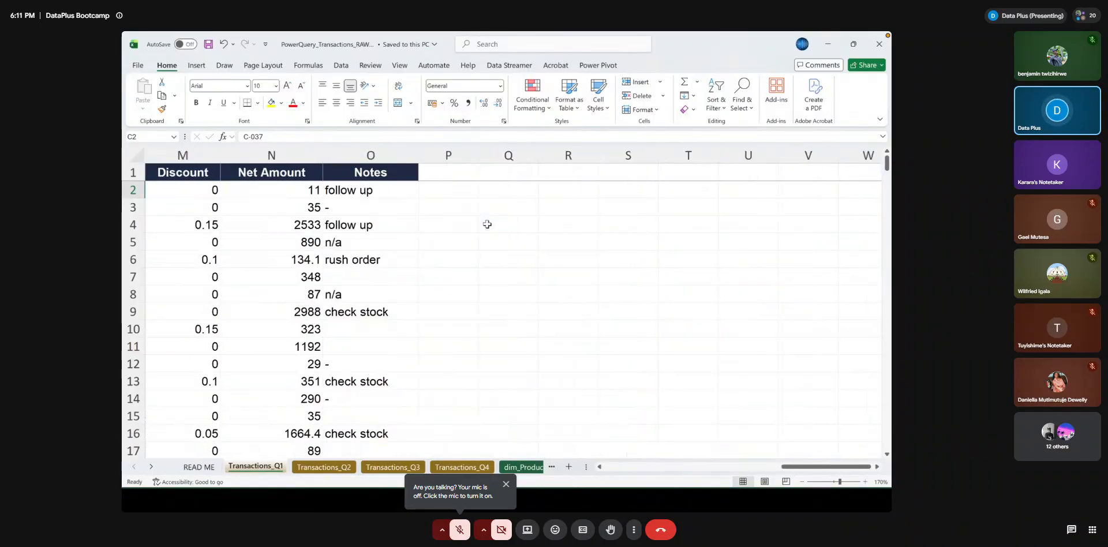
{"action": "scroll", "coordinate": [487, 225], "scroll_direction": "left", "scroll_amount": 12}
{"action": "scroll", "coordinate": [486, 225], "scroll_direction": "right", "scroll_amount": 1}
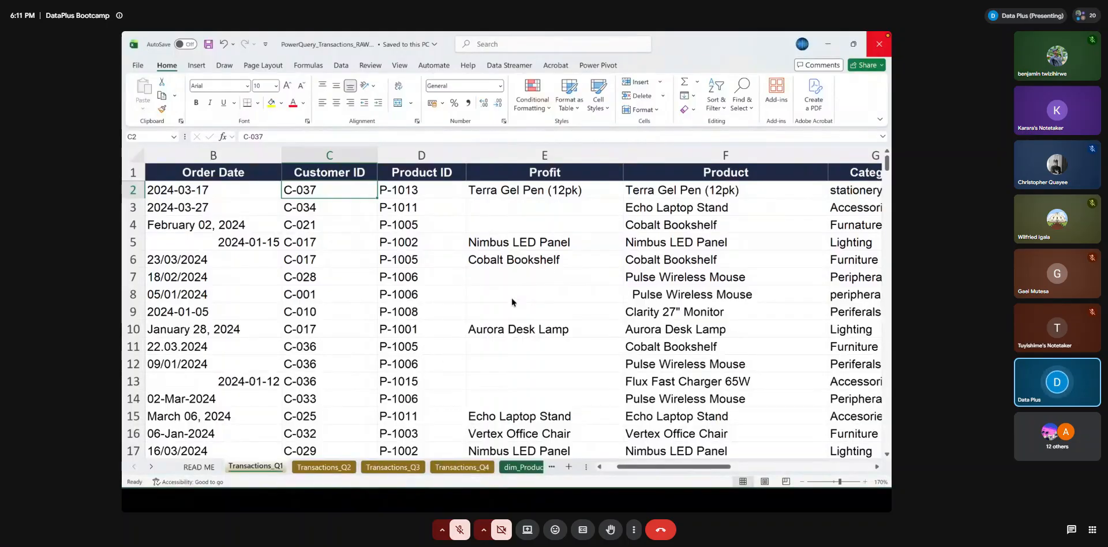
Inspect Product entries F6 and F7 alongside the neighbouring columns for inconsistencies
{"action": "left_click", "coordinate": [704, 263]}
{"action": "scroll", "coordinate": [699, 284], "scroll_direction": "right", "scroll_amount": 10}
{"action": "scroll", "coordinate": [699, 283], "scroll_direction": "left", "scroll_amount": 10}
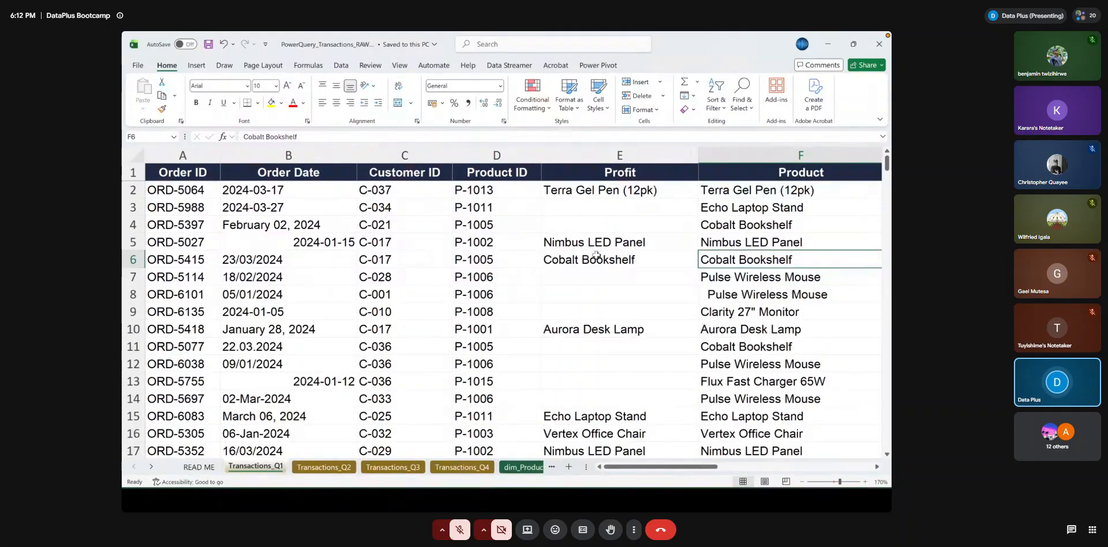
{"action": "left_click", "coordinate": [720, 280]}
{"action": "scroll", "coordinate": [720, 280], "scroll_direction": "right", "scroll_amount": 5}
{"action": "scroll", "coordinate": [720, 280], "scroll_direction": "left", "scroll_amount": 5}
{"action": "scroll", "coordinate": [720, 280], "scroll_direction": "right", "scroll_amount": 1}
{"action": "scroll", "coordinate": [720, 279], "scroll_direction": "right", "scroll_amount": 1}
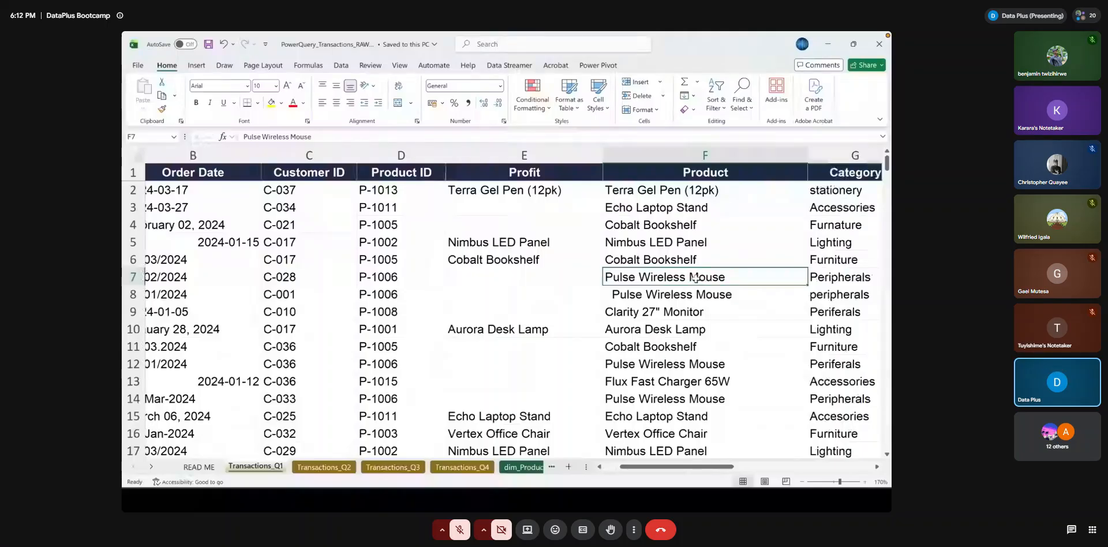
Highlight the Pulse Wireless Mouse entries in cells F7:F8 with yellow fill
{"action": "left_click", "coordinate": [657, 293]}
{"action": "left_click", "coordinate": [648, 275]}
{"action": "left_click", "coordinate": [642, 296]}
{"action": "left_click", "coordinate": [633, 279]}
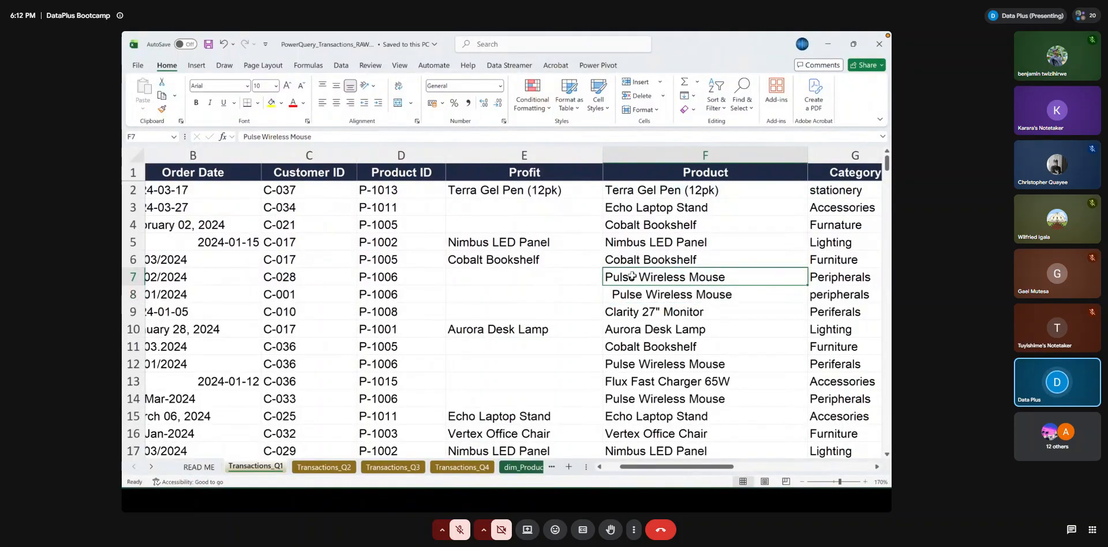
{"action": "left_click_drag", "start_coordinate": [633, 278], "coordinate": [632, 289]}
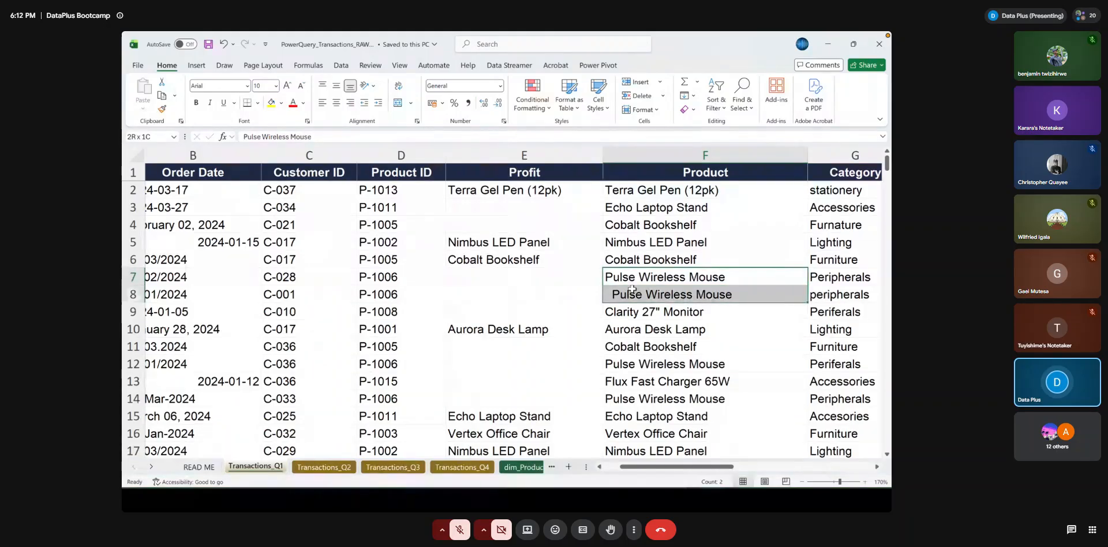
{"action": "left_click", "coordinate": [270, 103]}
Inspect the start of the product text in cell F8 for extra leading spaces, leaving the entry as it is
{"action": "left_click", "coordinate": [664, 295]}
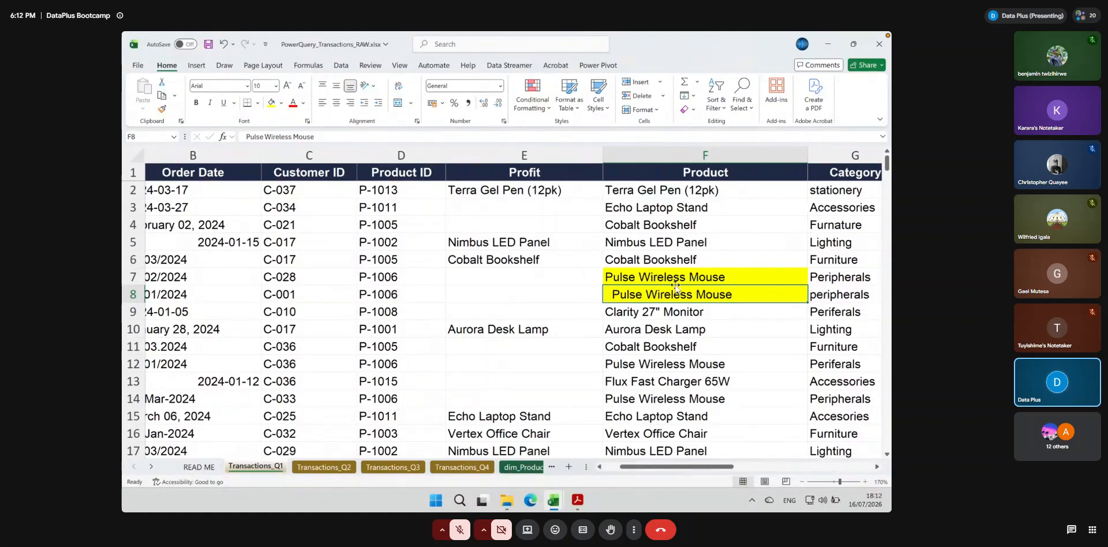
{"action": "double_click", "coordinate": [610, 294]}
{"action": "left_click_drag", "start_coordinate": [611, 295], "coordinate": [604, 296]}
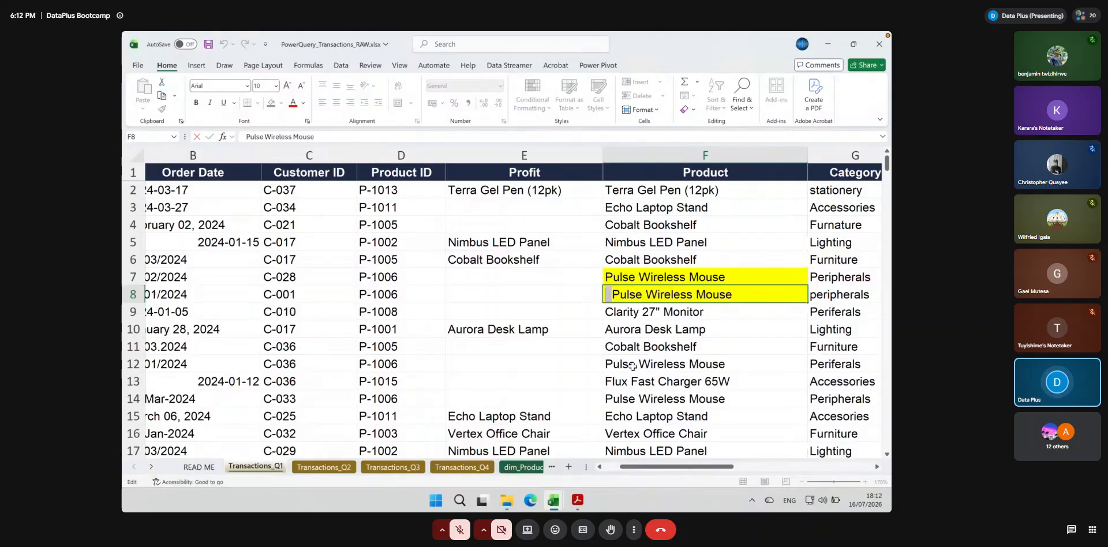
{"action": "key", "text": "Return"}
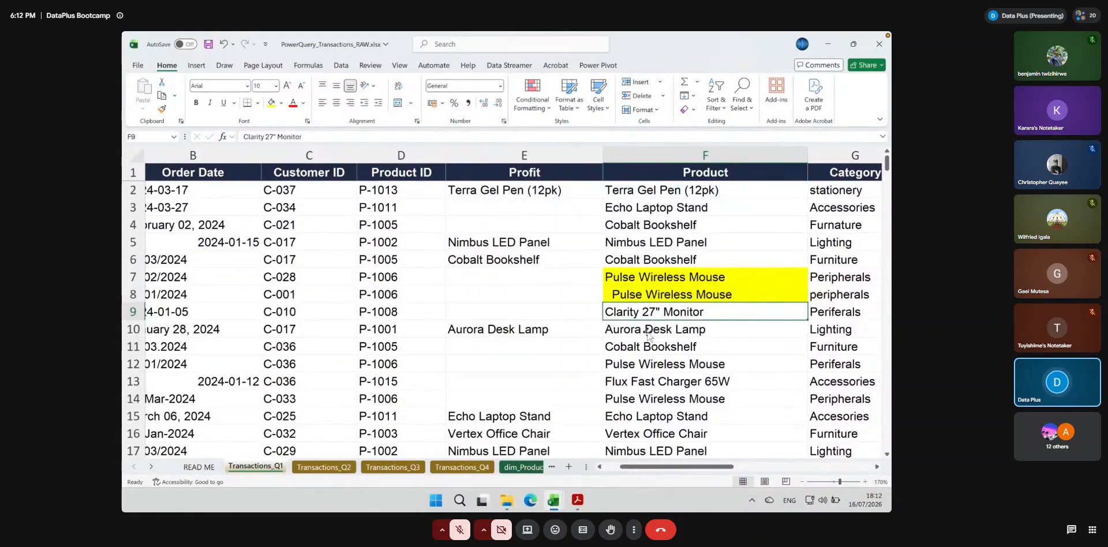
Examine the Transactions_Q1 columns from Order ID through Notes for further inconsistencies in the raw data
{"action": "scroll", "coordinate": [646, 341], "scroll_direction": "left", "scroll_amount": 3}
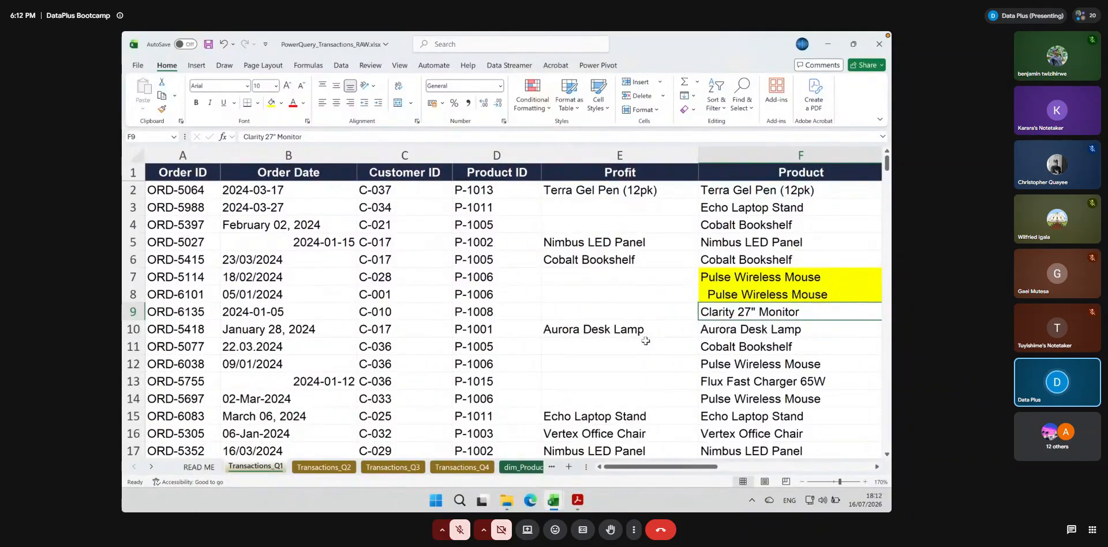
{"action": "scroll", "coordinate": [571, 289], "scroll_direction": "right", "scroll_amount": 3}
{"action": "scroll", "coordinate": [571, 289], "scroll_direction": "right", "scroll_amount": 2}
{"action": "scroll", "coordinate": [571, 289], "scroll_direction": "left", "scroll_amount": 5}
{"action": "scroll", "coordinate": [571, 289], "scroll_direction": "right", "scroll_amount": 5}
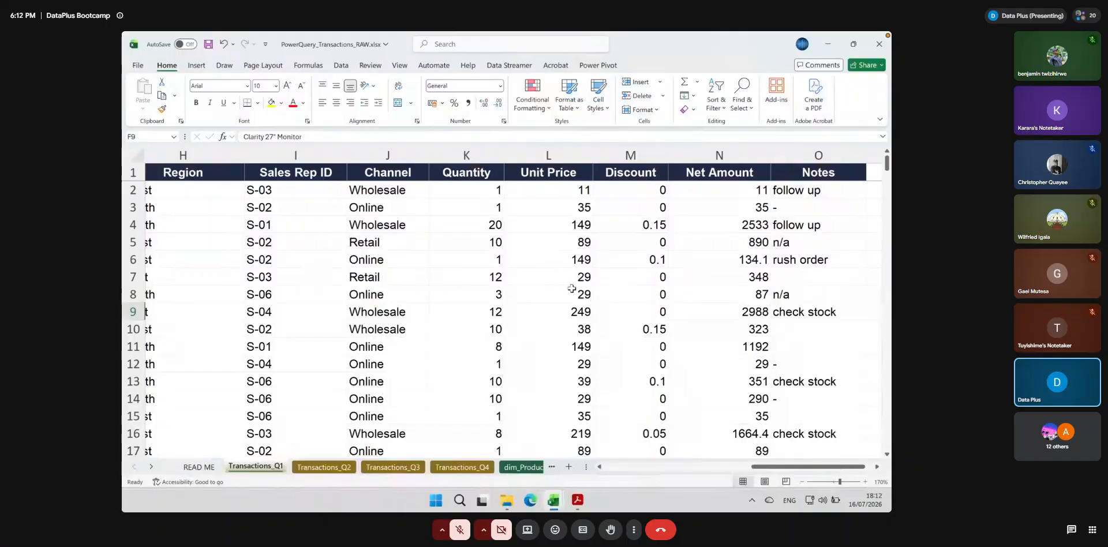
{"action": "scroll", "coordinate": [486, 294], "scroll_direction": "left", "scroll_amount": 1}
{"action": "scroll", "coordinate": [486, 293], "scroll_direction": "left", "scroll_amount": 4}
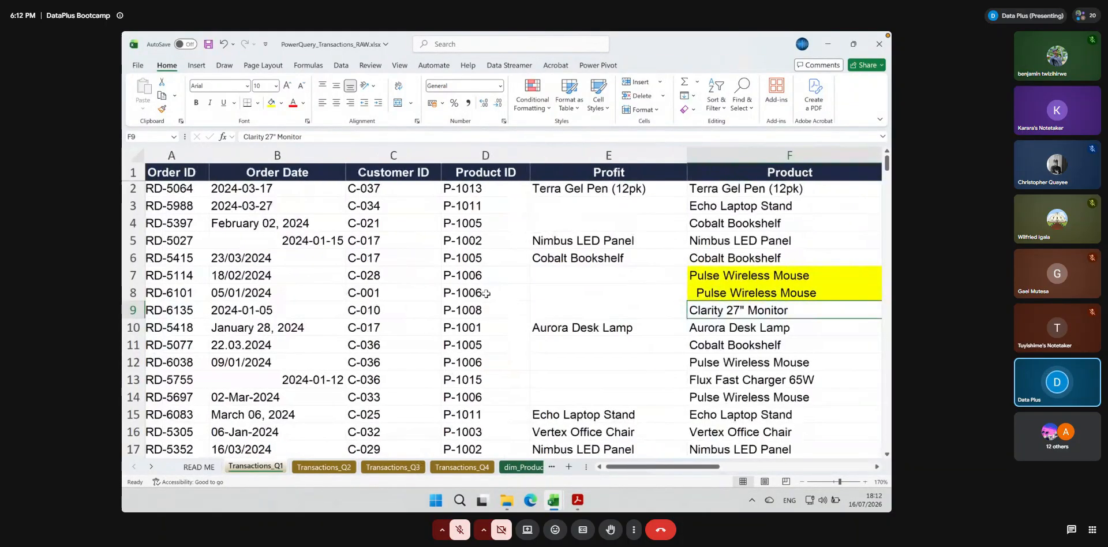
{"action": "scroll", "coordinate": [487, 294], "scroll_direction": "right", "scroll_amount": 6}
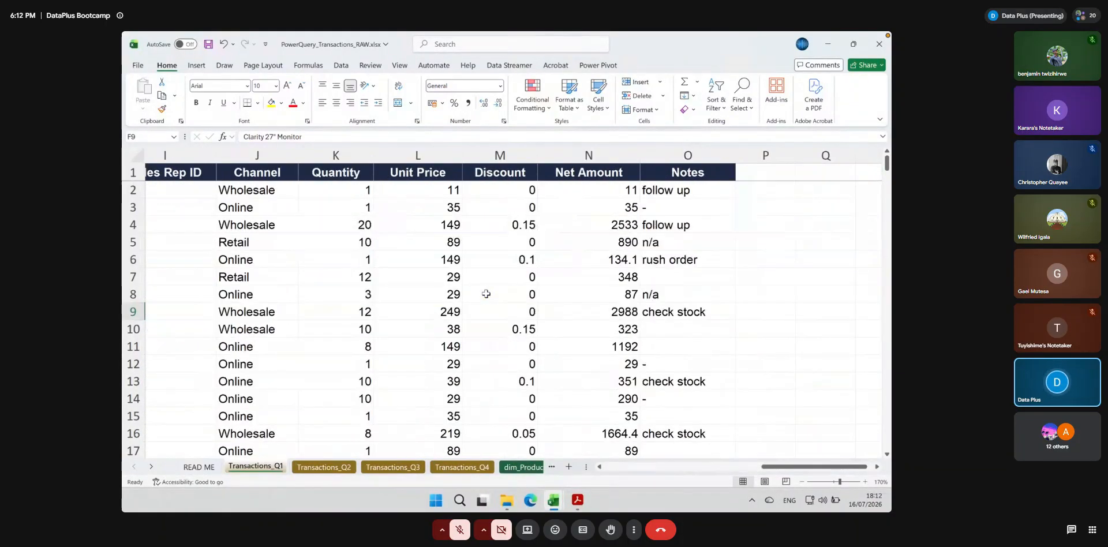
{"action": "scroll", "coordinate": [487, 294], "scroll_direction": "left", "scroll_amount": 6}
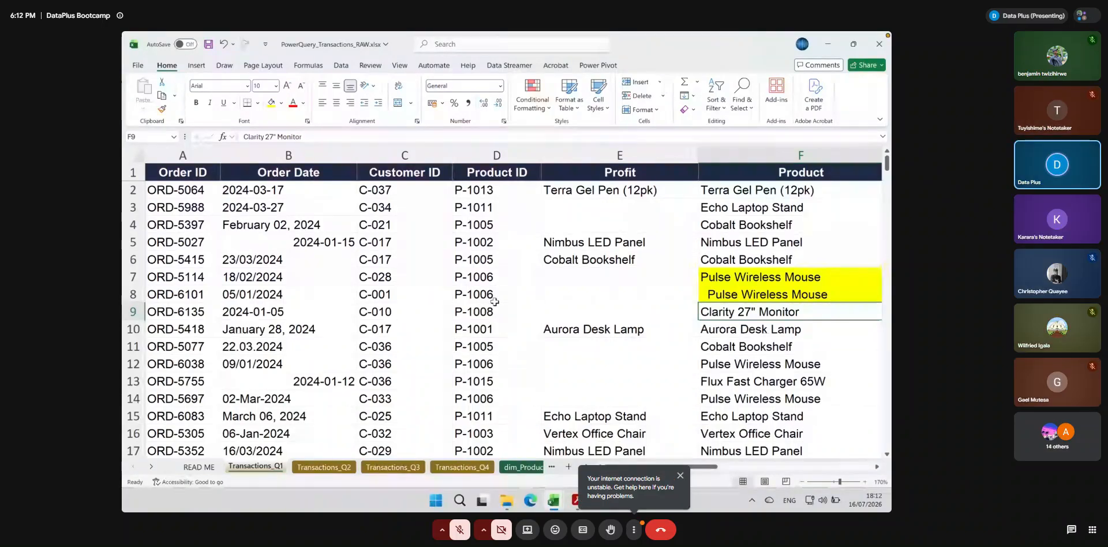
Examine the whole Order Date column, including cells B5 and B6, for mixed date formats and alignment
{"action": "left_click", "coordinate": [272, 151]}
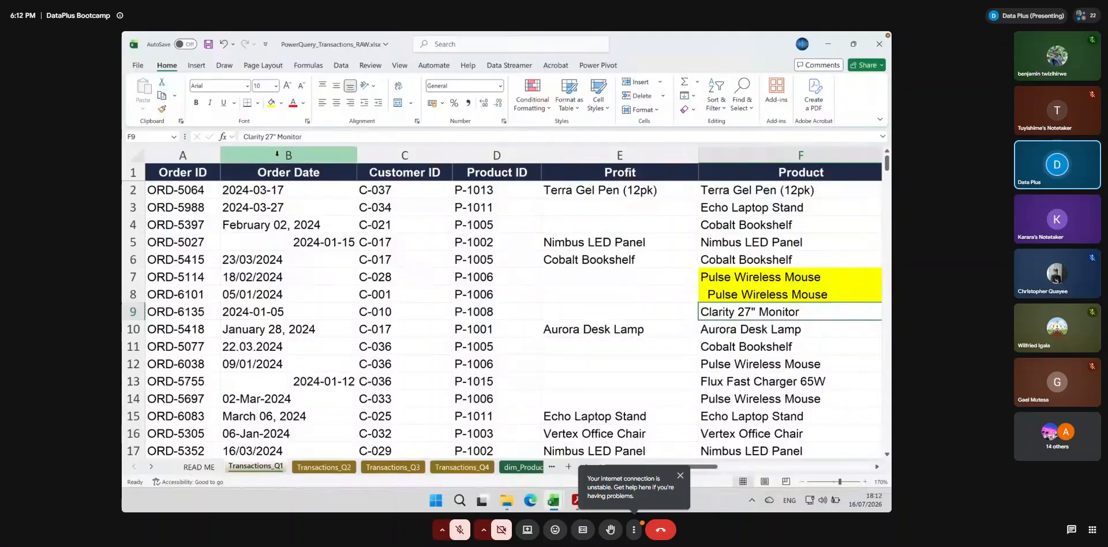
{"action": "left_click", "coordinate": [330, 242]}
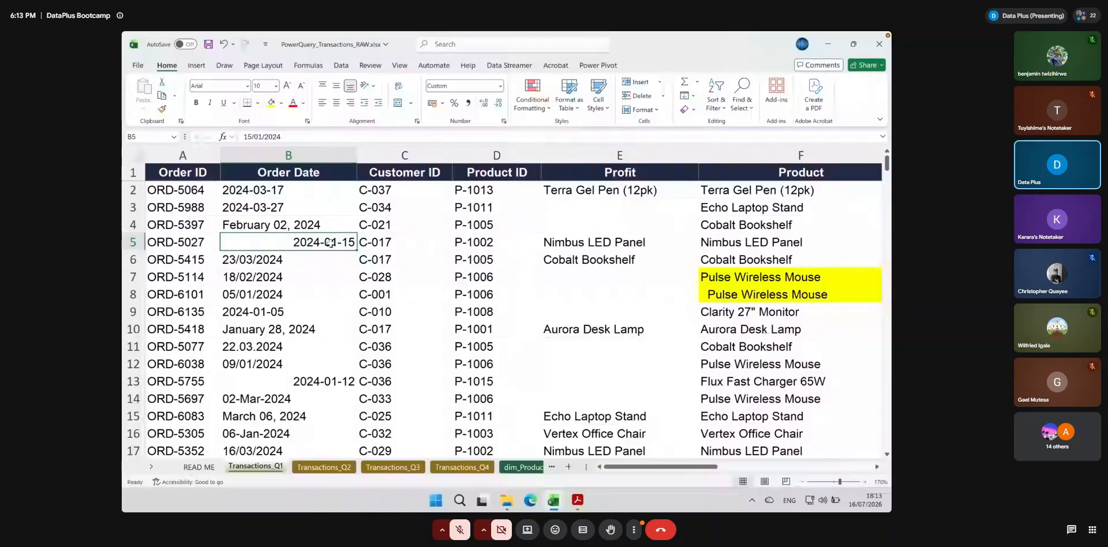
{"action": "scroll", "coordinate": [331, 242], "scroll_direction": "down", "scroll_amount": 1}
{"action": "scroll", "coordinate": [331, 242], "scroll_direction": "down", "scroll_amount": 6}
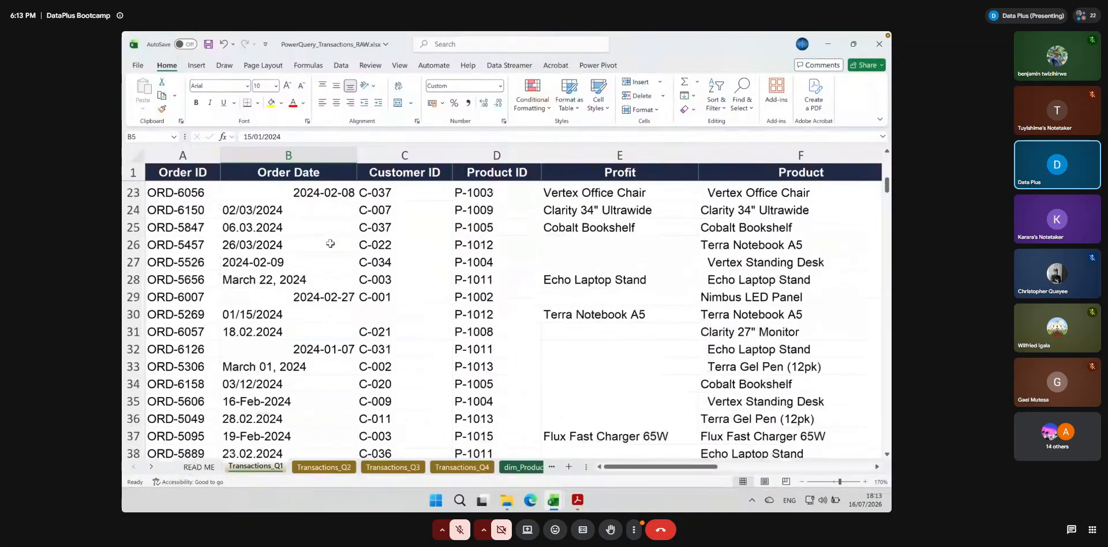
{"action": "scroll", "coordinate": [330, 243], "scroll_direction": "up", "scroll_amount": 4}
{"action": "scroll", "coordinate": [330, 243], "scroll_direction": "up", "scroll_amount": 3}
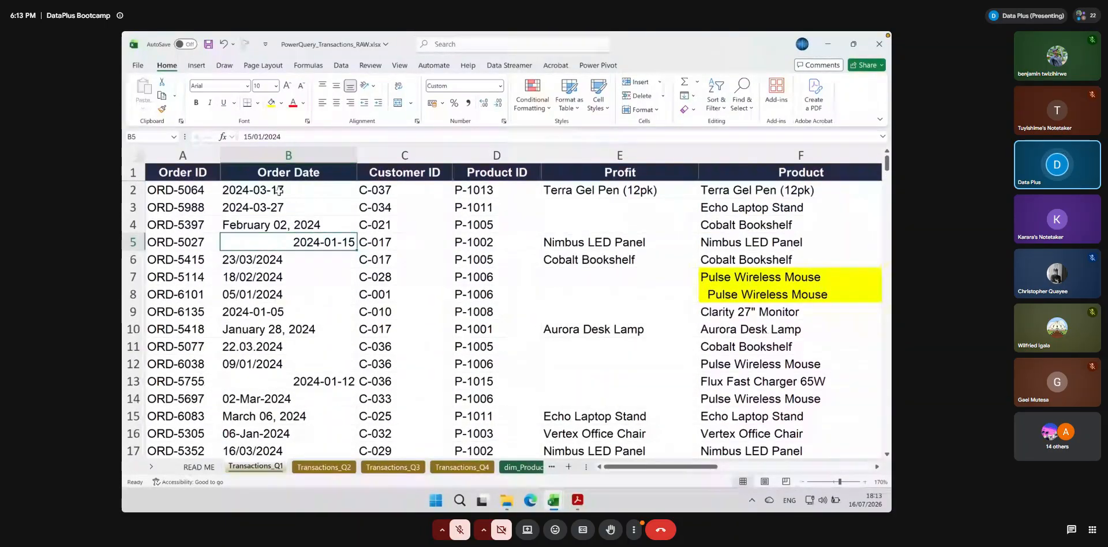
{"action": "left_click", "coordinate": [277, 170]}
{"action": "key", "text": "ctrl+shift+Down"}
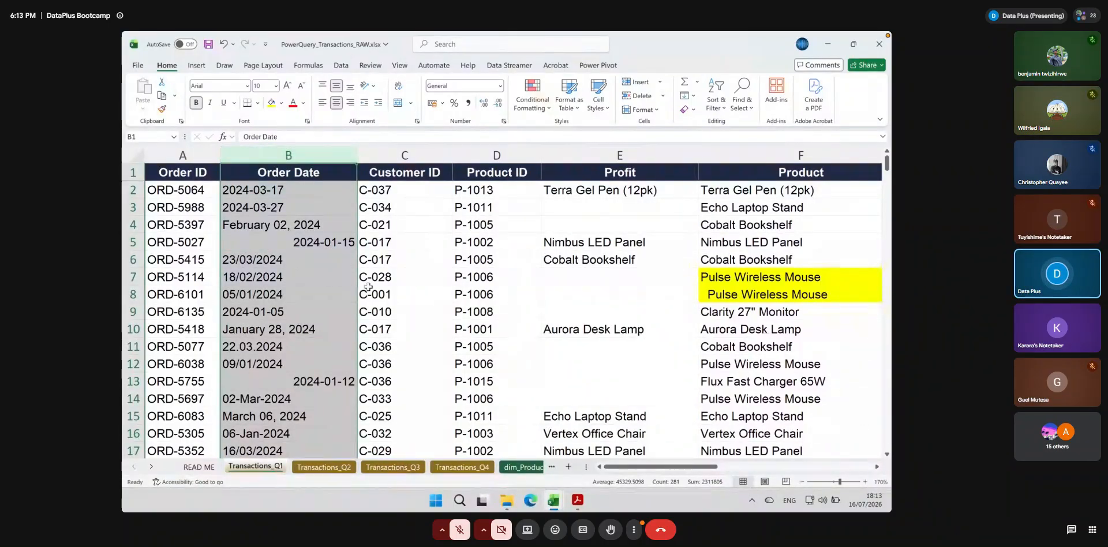
{"action": "left_click", "coordinate": [311, 255]}
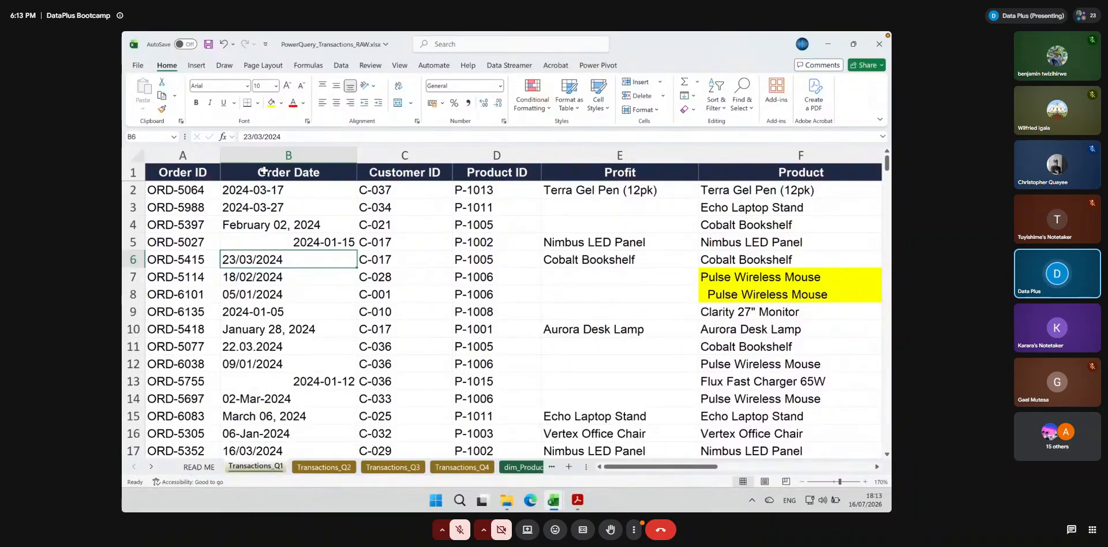
Compare individual Order Date entries in cells B2, B4 and B5 with the rest of the column
{"action": "left_click", "coordinate": [261, 191]}
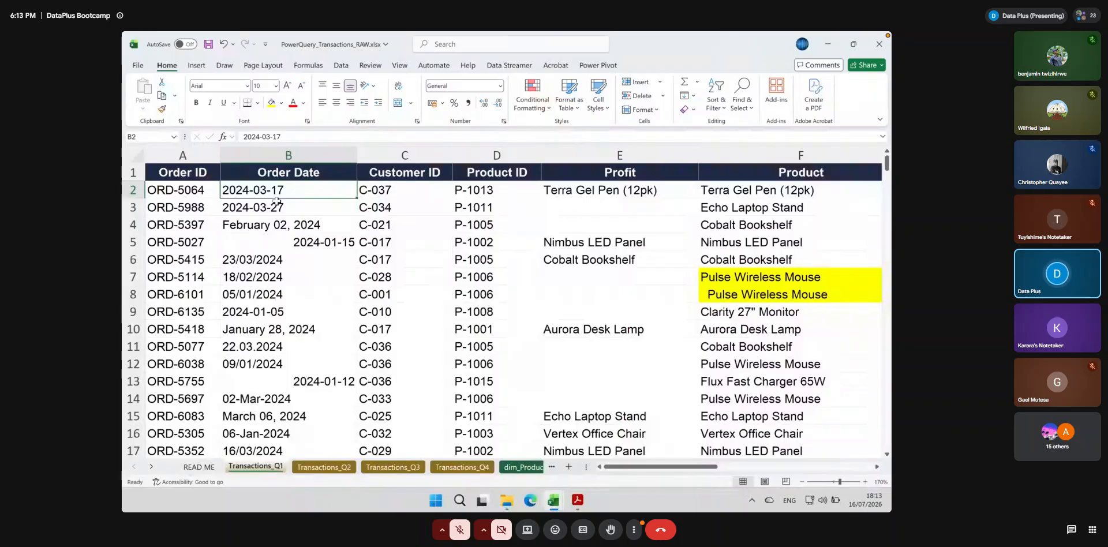
{"action": "left_click", "coordinate": [255, 217]}
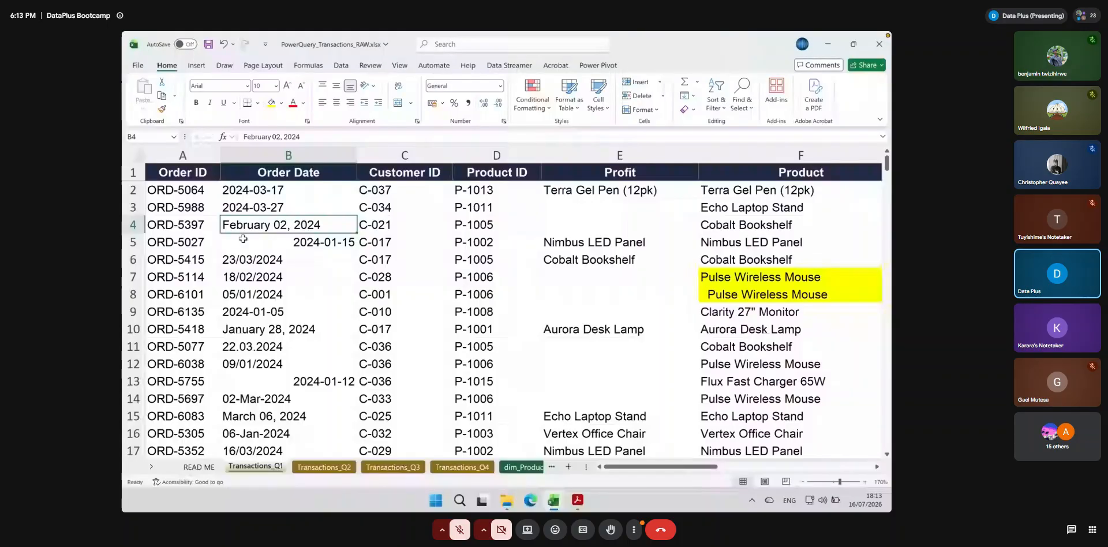
{"action": "scroll", "coordinate": [277, 245], "scroll_direction": "down", "scroll_amount": 2}
{"action": "scroll", "coordinate": [312, 251], "scroll_direction": "up", "scroll_amount": 1}
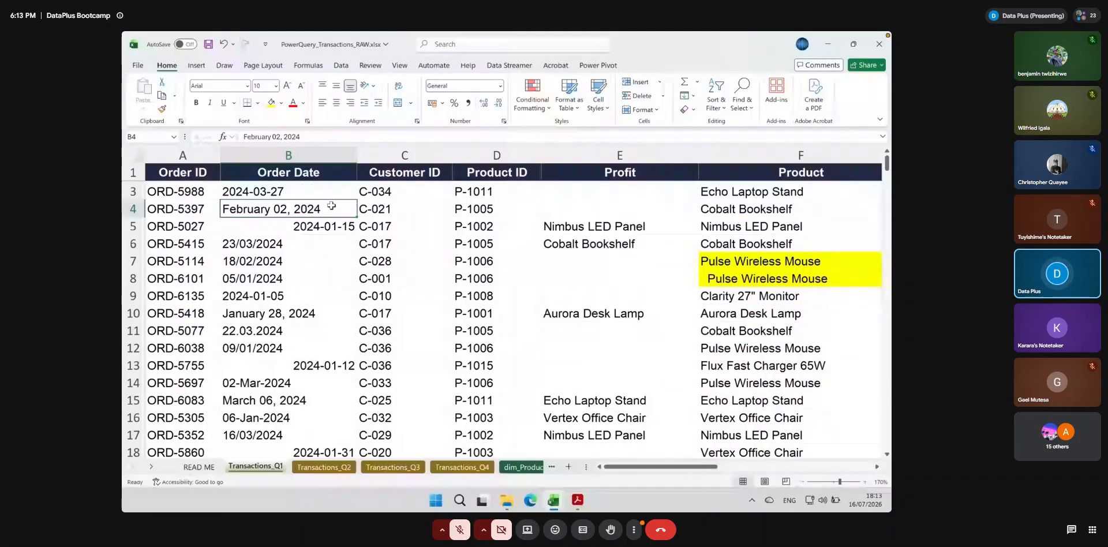
{"action": "scroll", "coordinate": [331, 206], "scroll_direction": "up", "scroll_amount": 1}
{"action": "left_click", "coordinate": [306, 155]}
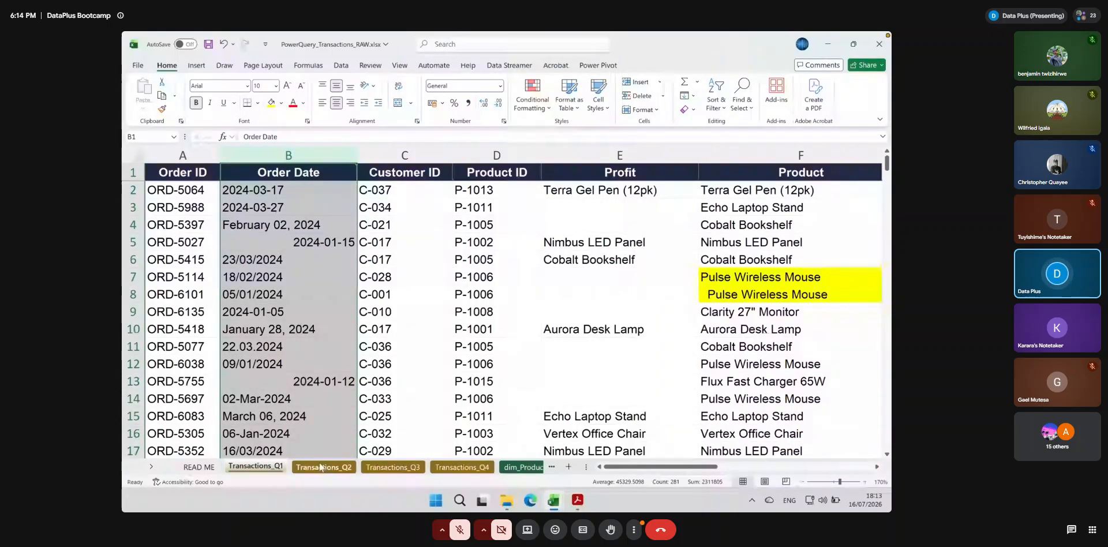
{"action": "left_click", "coordinate": [306, 242]}
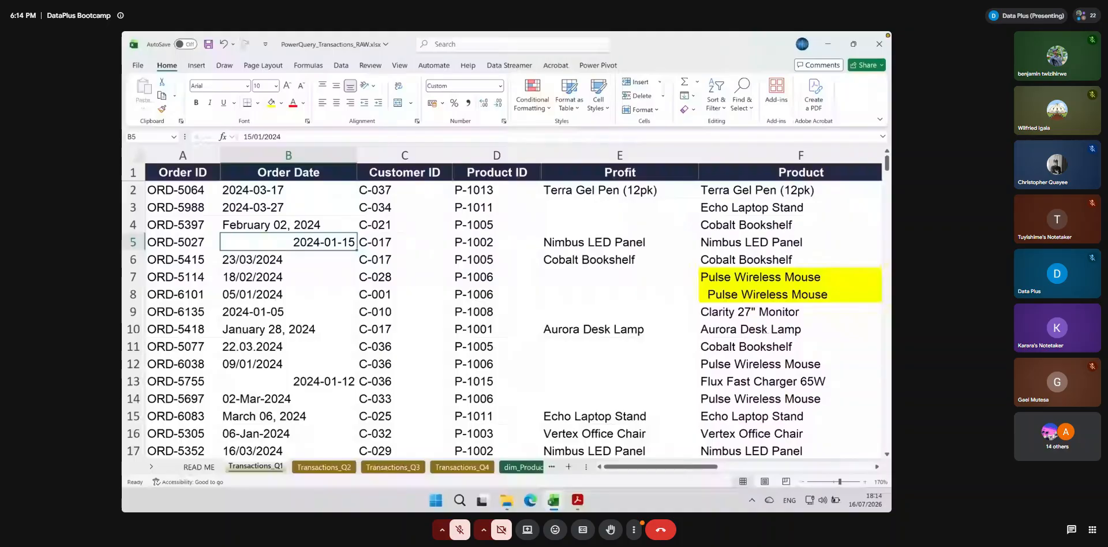
Unmute the meeting microphone and mute it again
{"action": "left_click", "coordinate": [465, 534]}
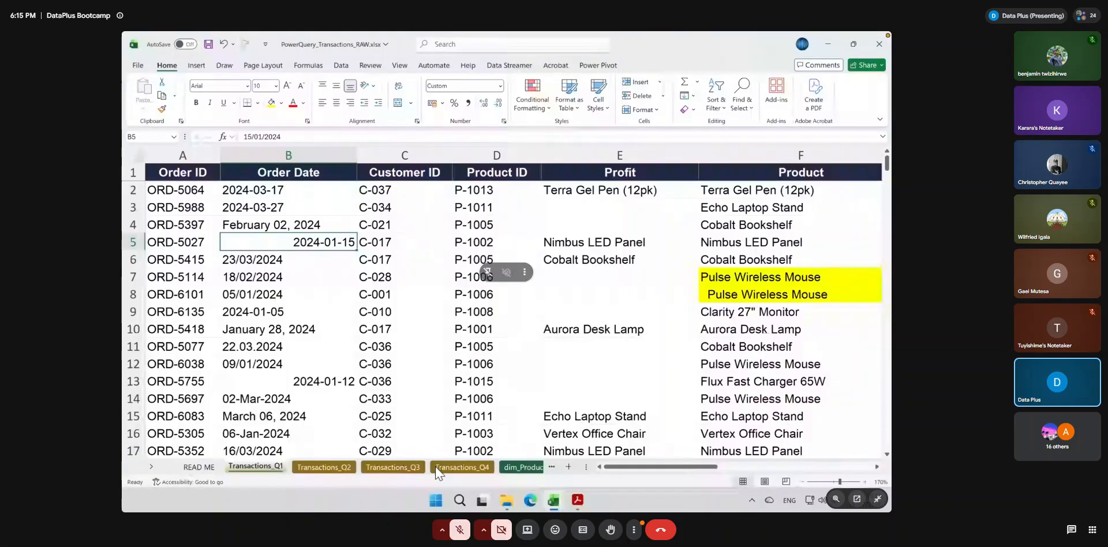
{"action": "left_click", "coordinate": [461, 534]}
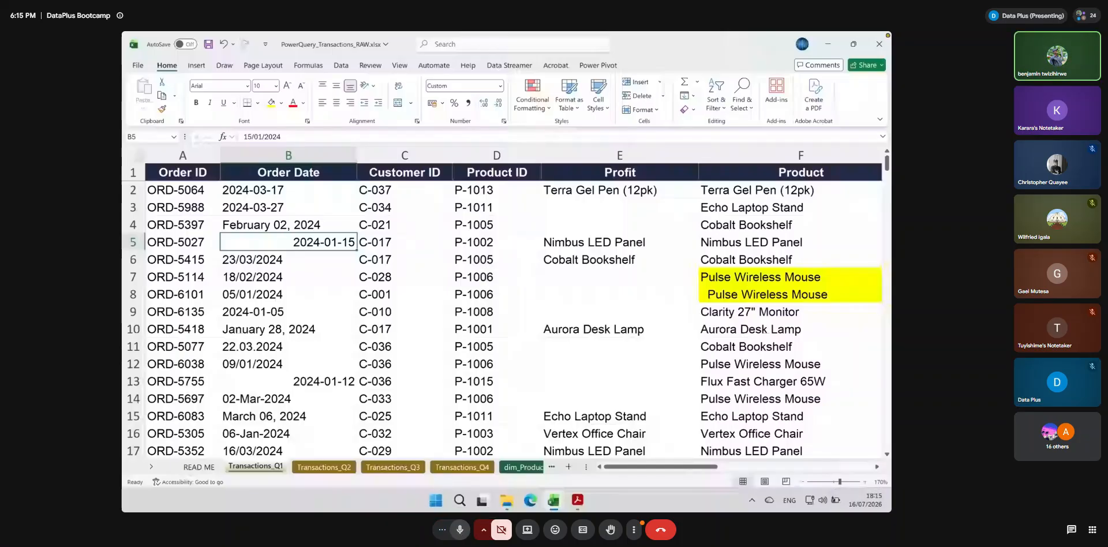
{"action": "left_click", "coordinate": [461, 533]}
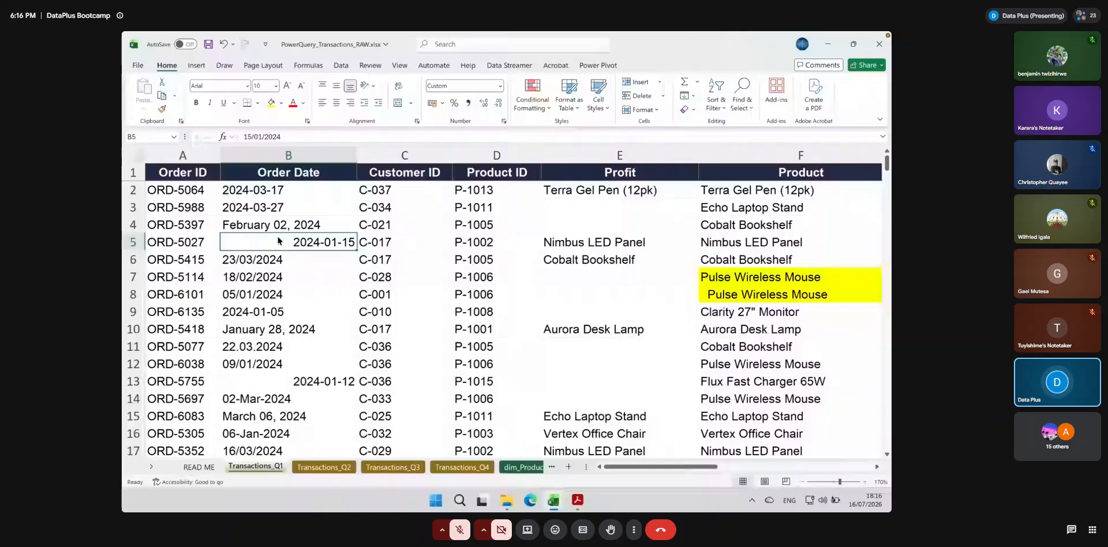
Examine the Order Date, Product and Category entries in lower rows of Transactions_Q1, and return to the date in B8
{"action": "key", "text": "Up"}
{"action": "scroll", "coordinate": [279, 242], "scroll_direction": "down", "scroll_amount": 1}
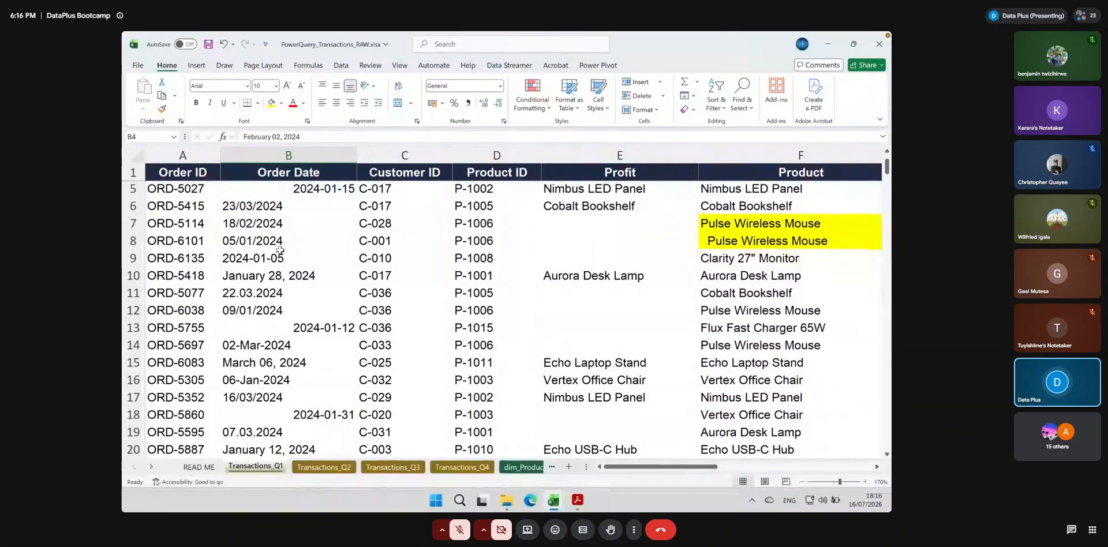
{"action": "scroll", "coordinate": [280, 245], "scroll_direction": "up", "scroll_amount": 1}
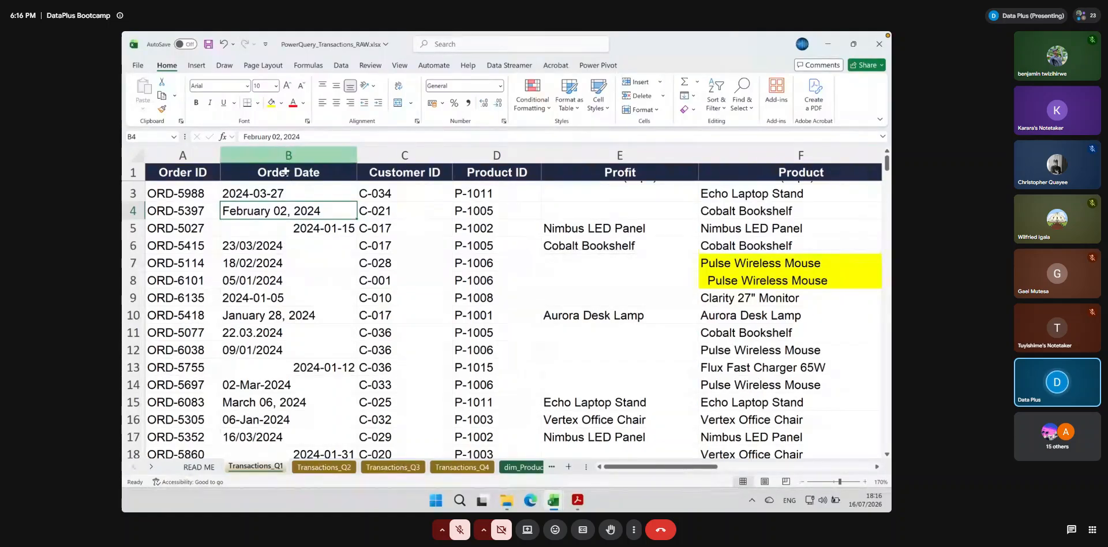
{"action": "scroll", "coordinate": [296, 283], "scroll_direction": "down", "scroll_amount": 15}
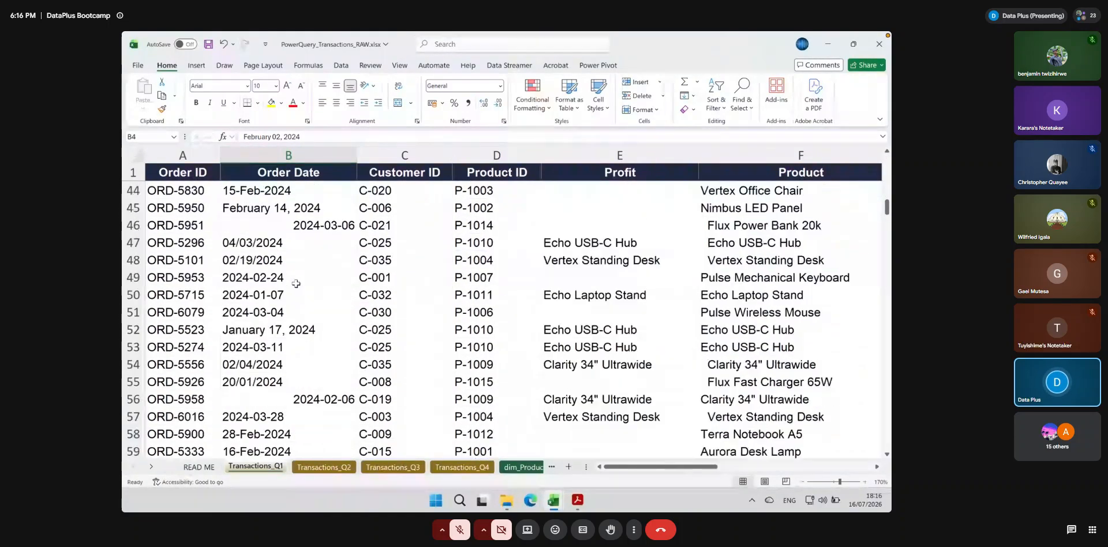
{"action": "scroll", "coordinate": [296, 283], "scroll_direction": "down", "scroll_amount": 1}
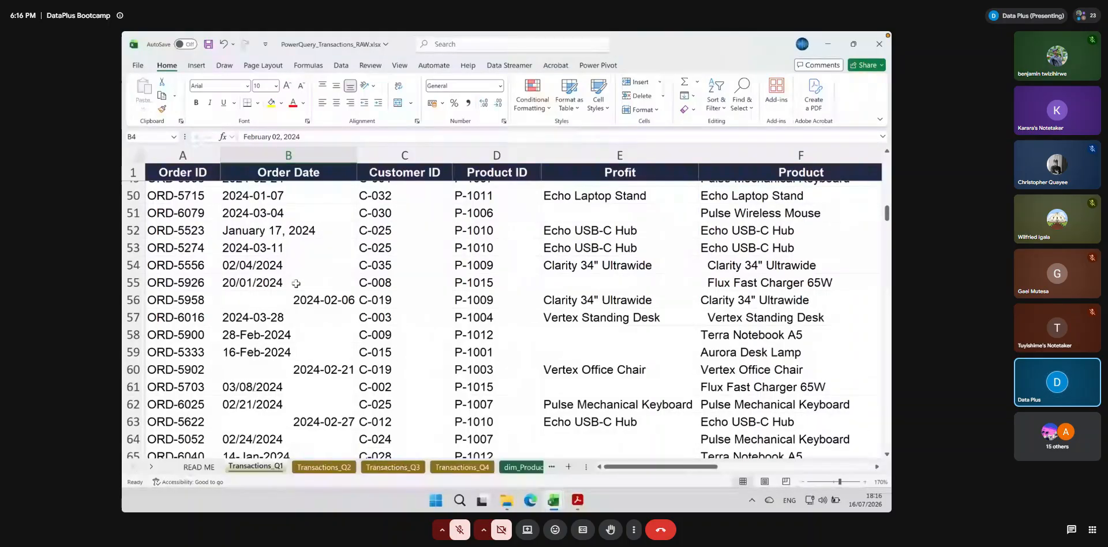
{"action": "scroll", "coordinate": [296, 283], "scroll_direction": "right", "scroll_amount": 2}
{"action": "scroll", "coordinate": [296, 284], "scroll_direction": "down", "scroll_amount": 1}
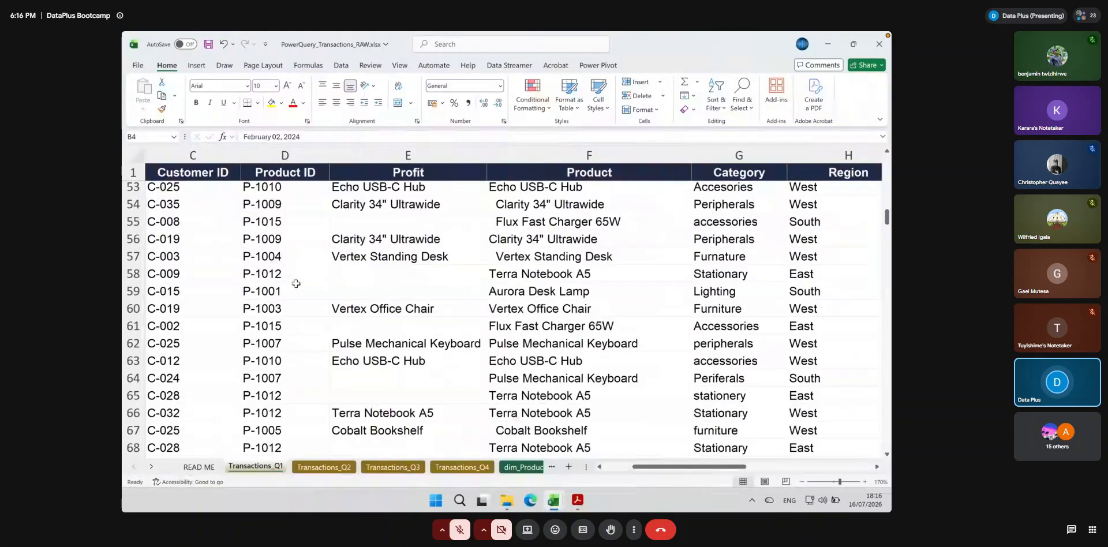
{"action": "scroll", "coordinate": [296, 283], "scroll_direction": "left", "scroll_amount": 2}
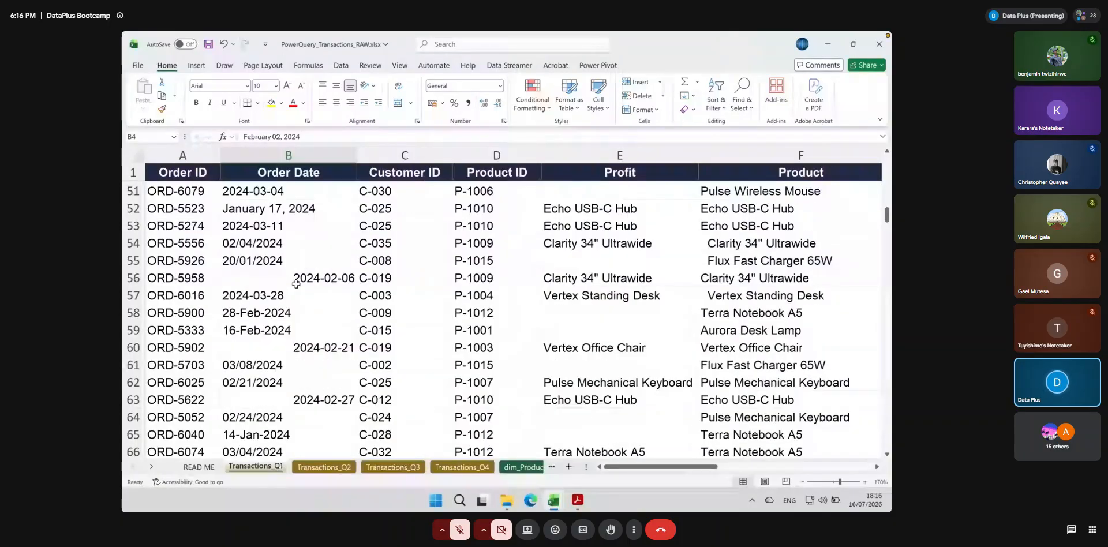
{"action": "scroll", "coordinate": [296, 284], "scroll_direction": "up", "scroll_amount": 17}
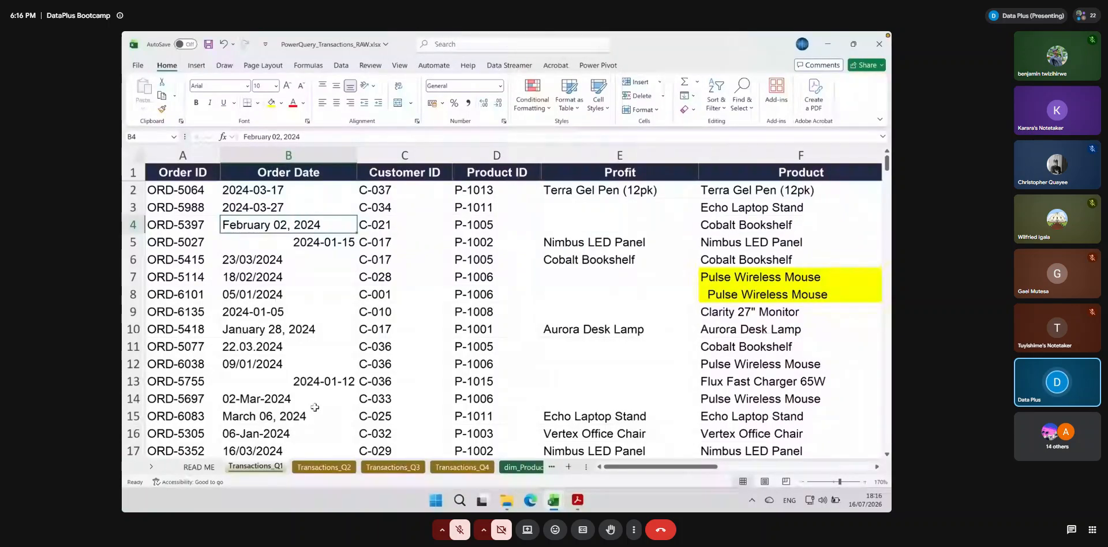
{"action": "left_click", "coordinate": [272, 293]}
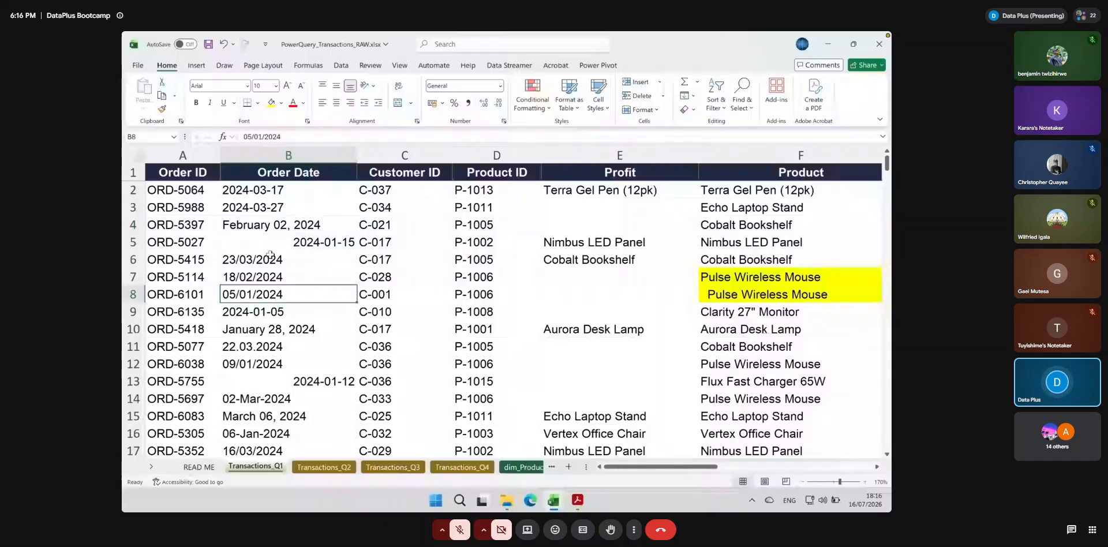
Point out the Transactions_Q1 sheet name without changing it, and view the columns from Sales Rep ID through Notes
{"action": "double_click", "coordinate": [250, 468]}
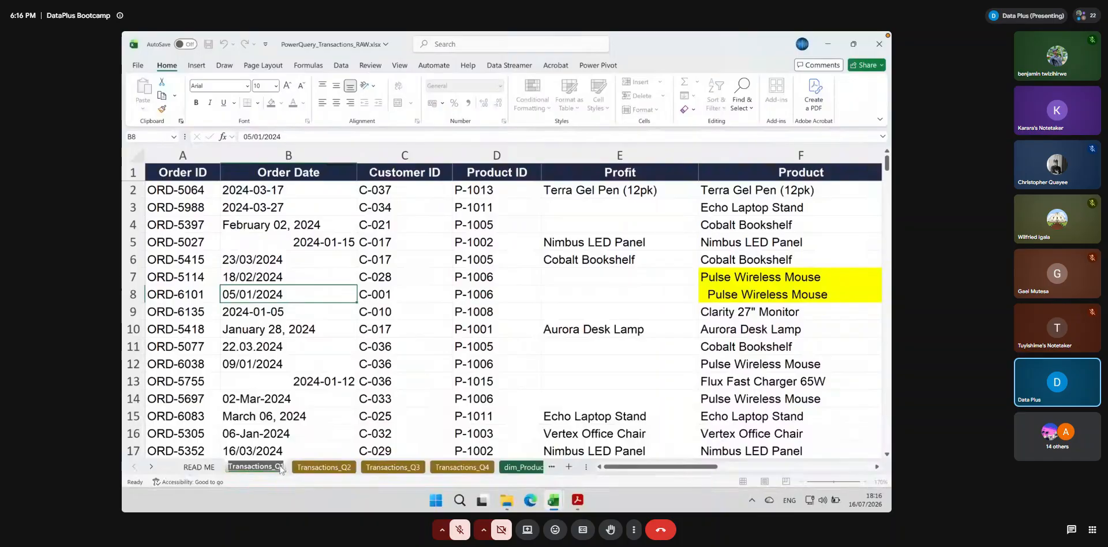
{"action": "key", "text": "super+plus"}
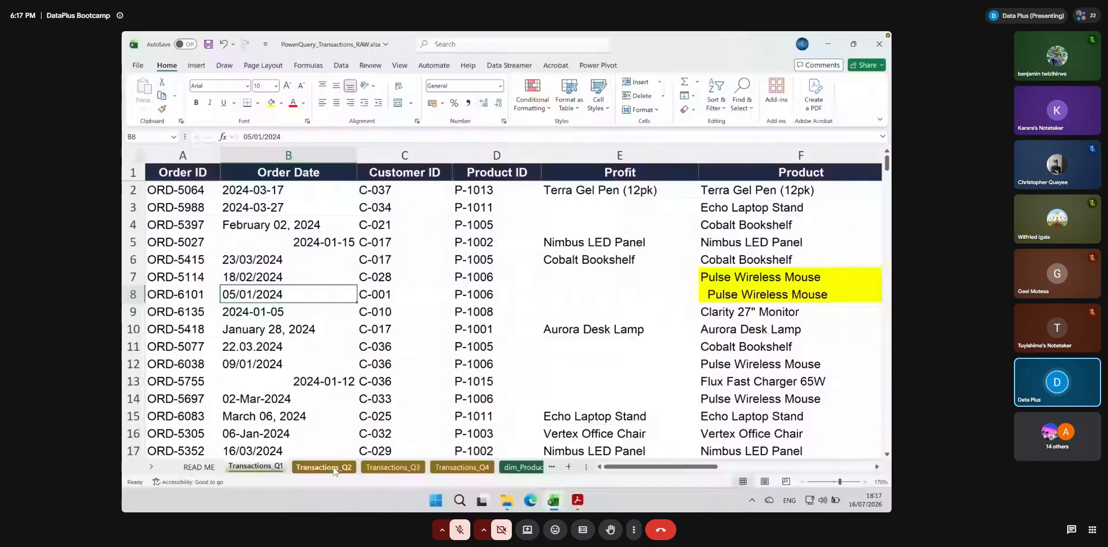
{"action": "scroll", "coordinate": [579, 255], "scroll_direction": "right", "scroll_amount": 3}
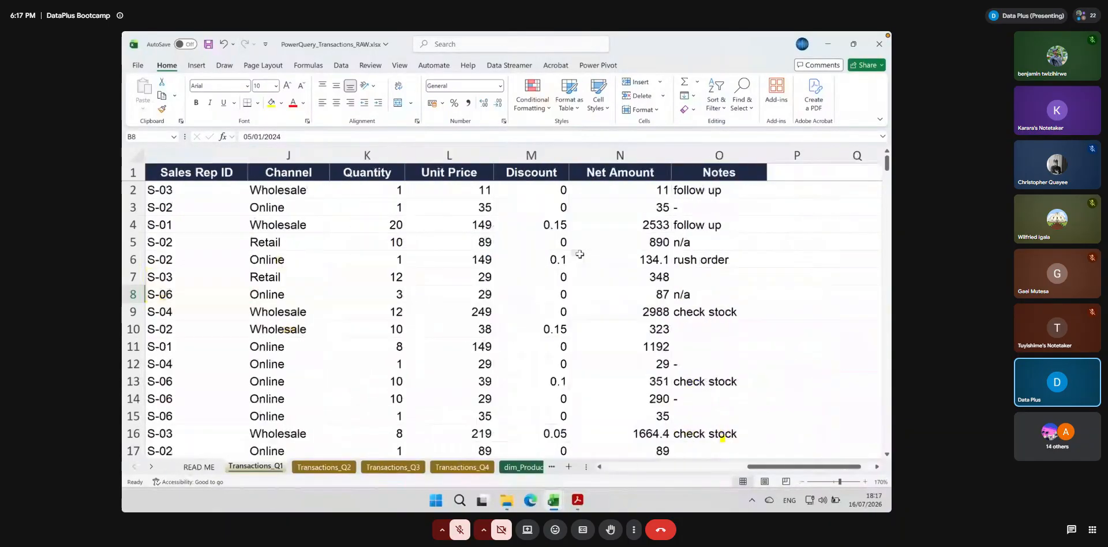
Look over the remaining Transactions_Q1 columns, and take a magnified look at the Order Date entries around B6
{"action": "scroll", "coordinate": [579, 255], "scroll_direction": "right", "scroll_amount": 6}
{"action": "scroll", "coordinate": [579, 255], "scroll_direction": "left", "scroll_amount": 9}
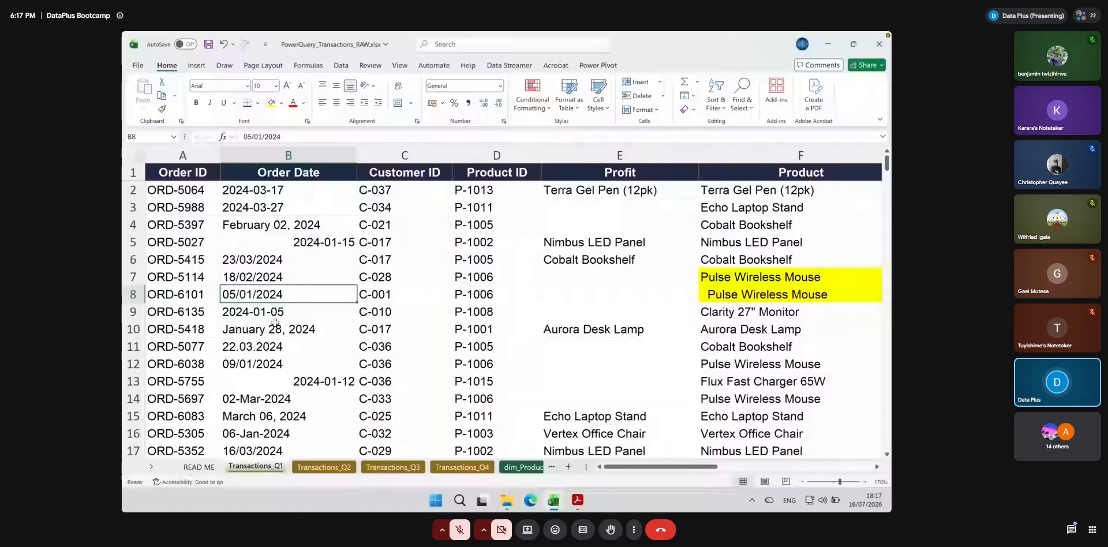
{"action": "left_click", "coordinate": [251, 260]}
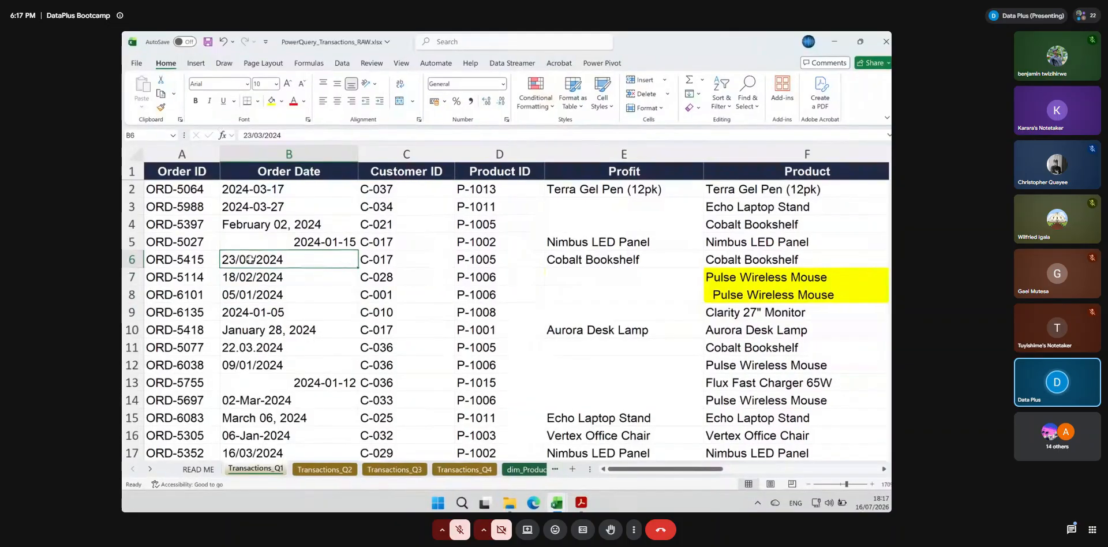
{"action": "key", "text": "super+plus"}
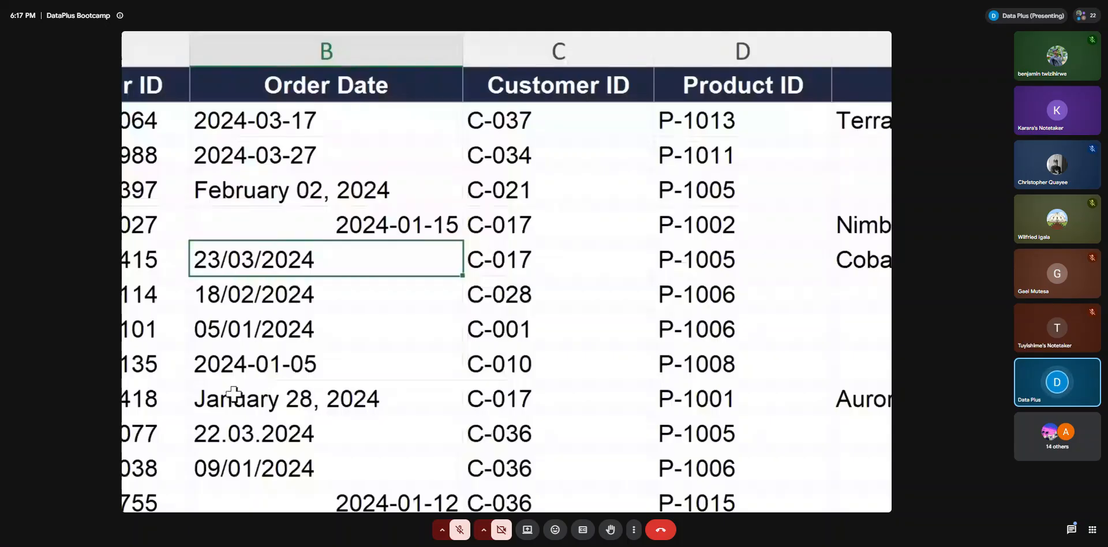
{"action": "key", "text": "super+minus"}
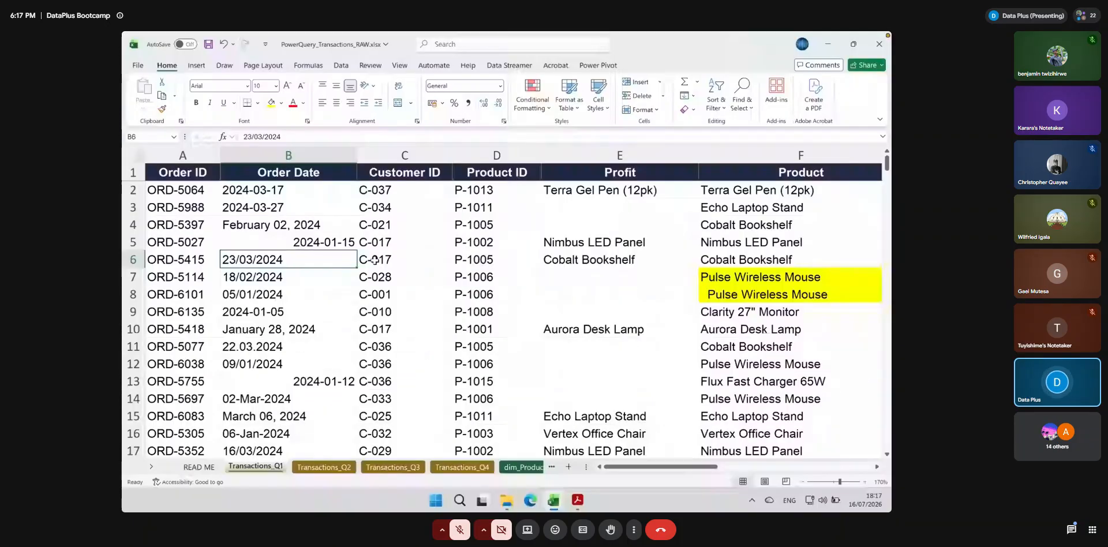
Insert a blank column between Order Date and Customer ID
{"action": "left_click", "coordinate": [396, 155]}
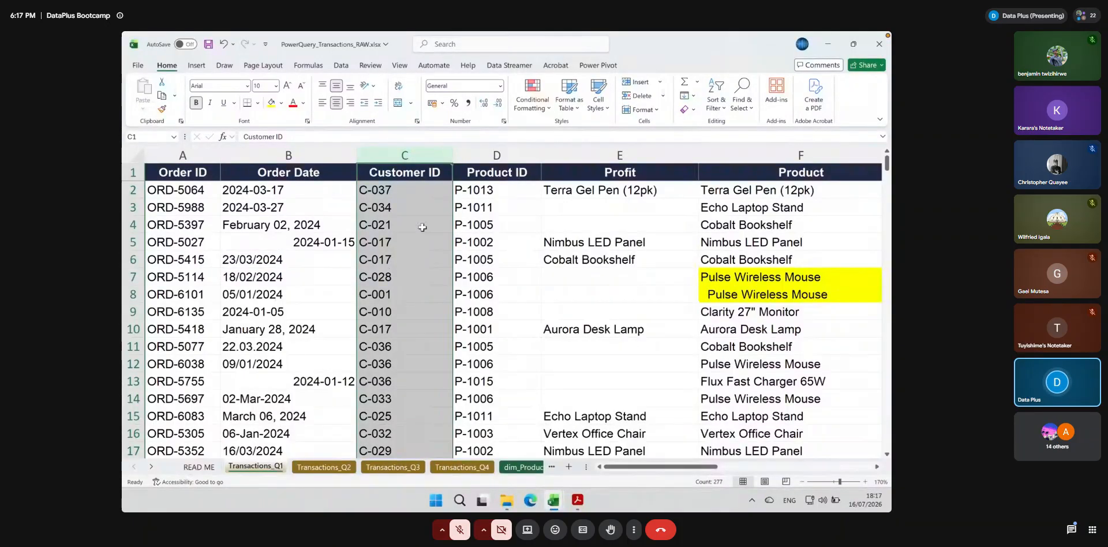
{"action": "right_click", "coordinate": [385, 156]}
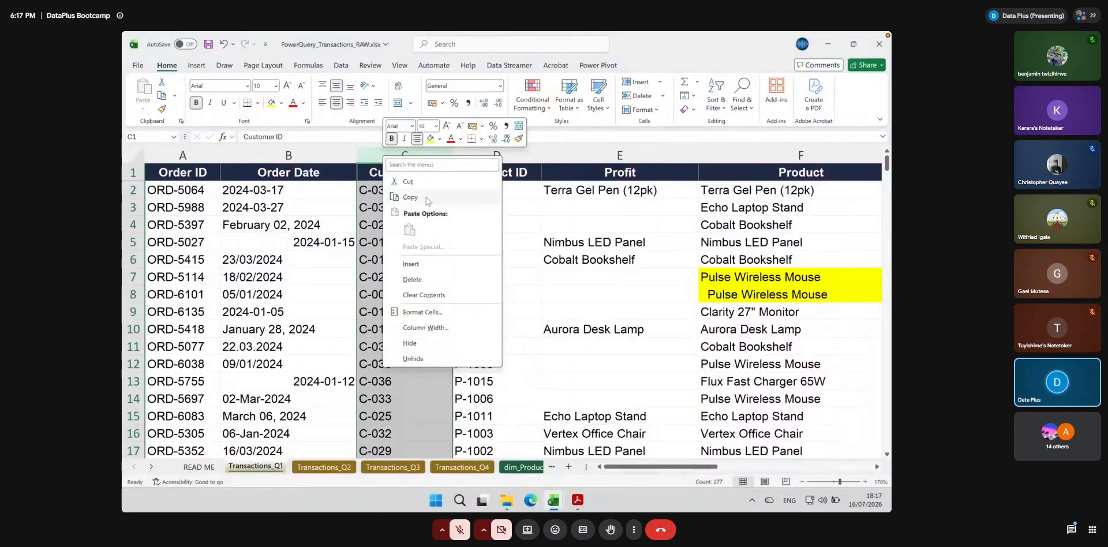
{"action": "left_click", "coordinate": [423, 263]}
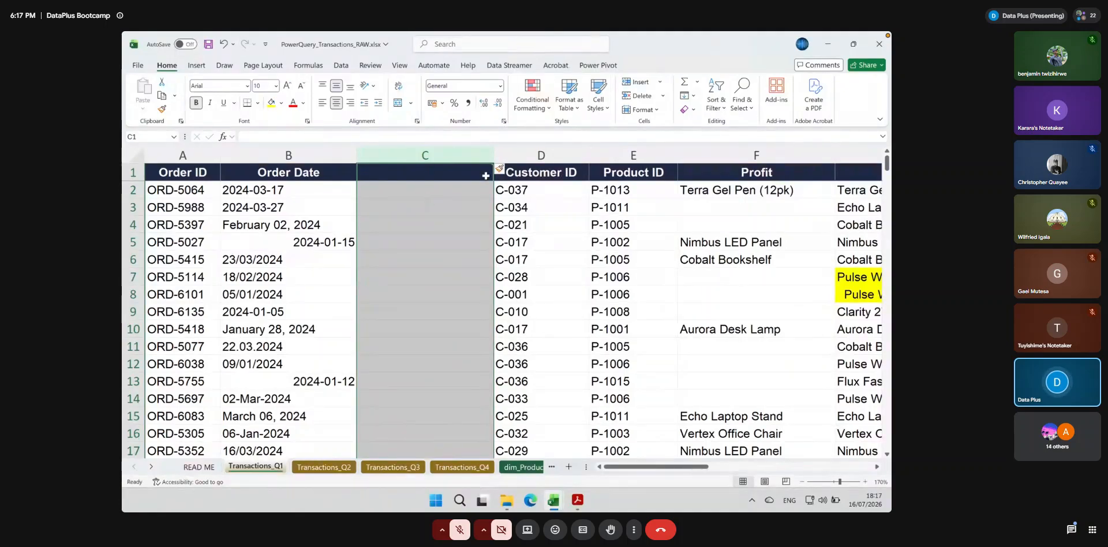
Enter the header "Order Date (clean)" in C1 and auto-fit column C's width to it
{"action": "left_click", "coordinate": [441, 173]}
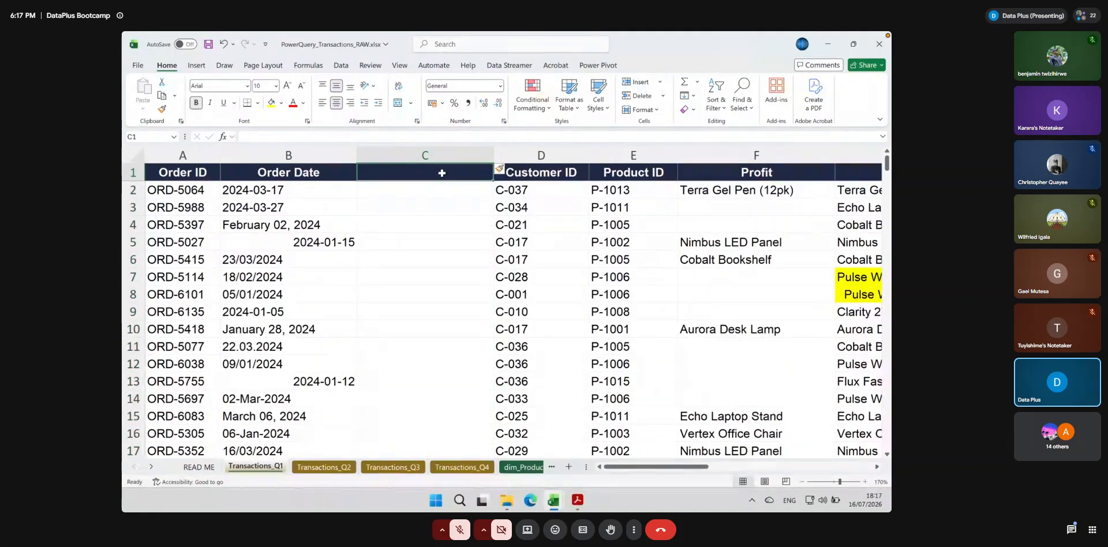
{"action": "type", "text": "Order"}
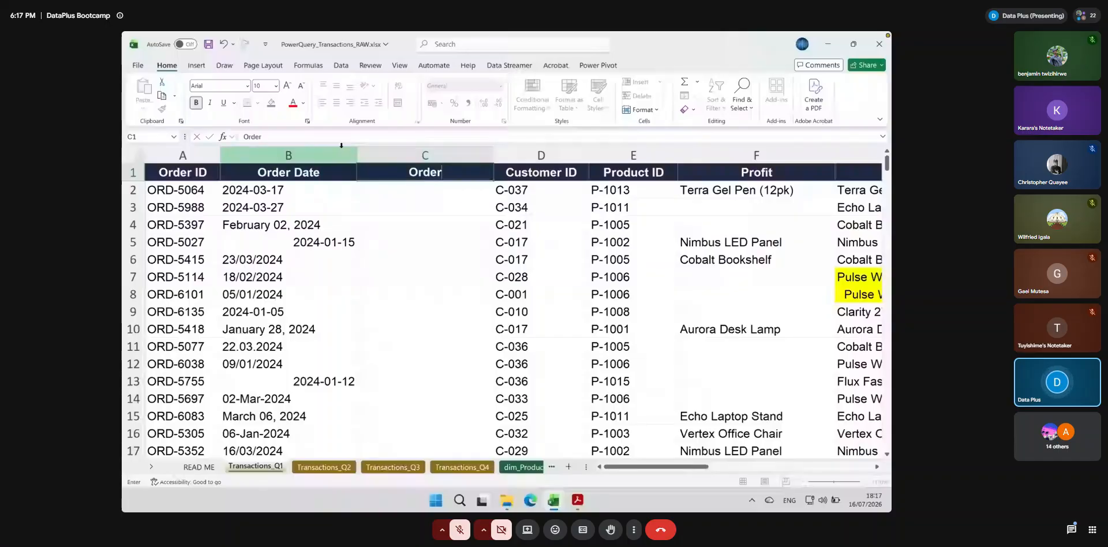
{"action": "type", "text": " Date"}
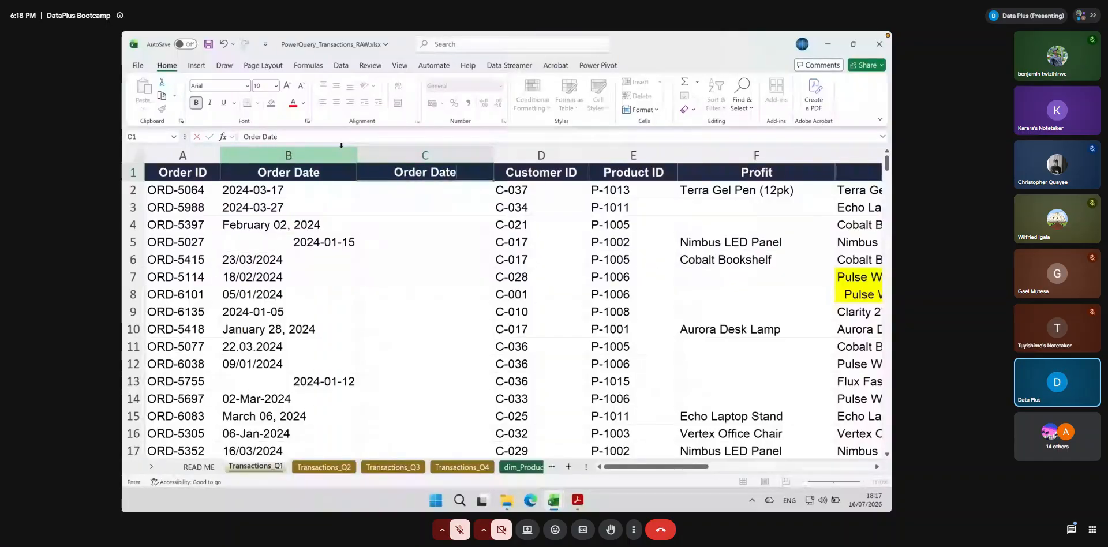
{"action": "type", "text": " (clean)"}
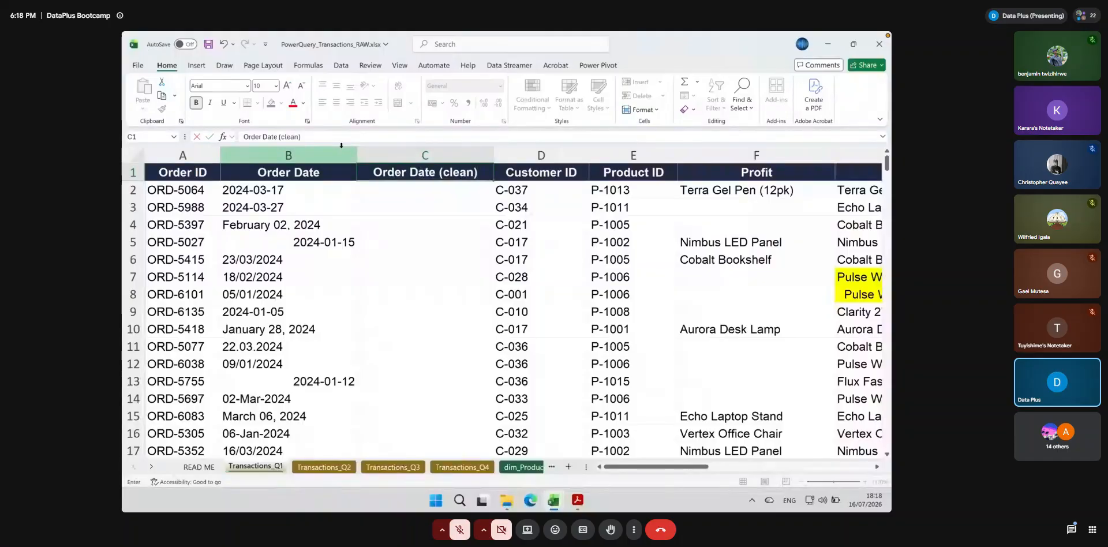
{"action": "key", "text": "Return"}
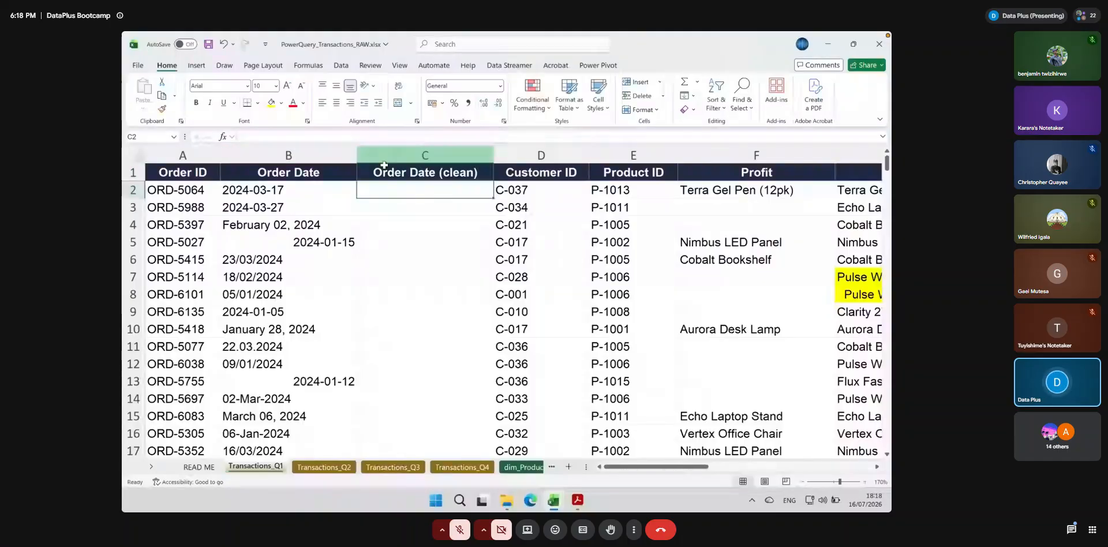
{"action": "double_click", "coordinate": [493, 155]}
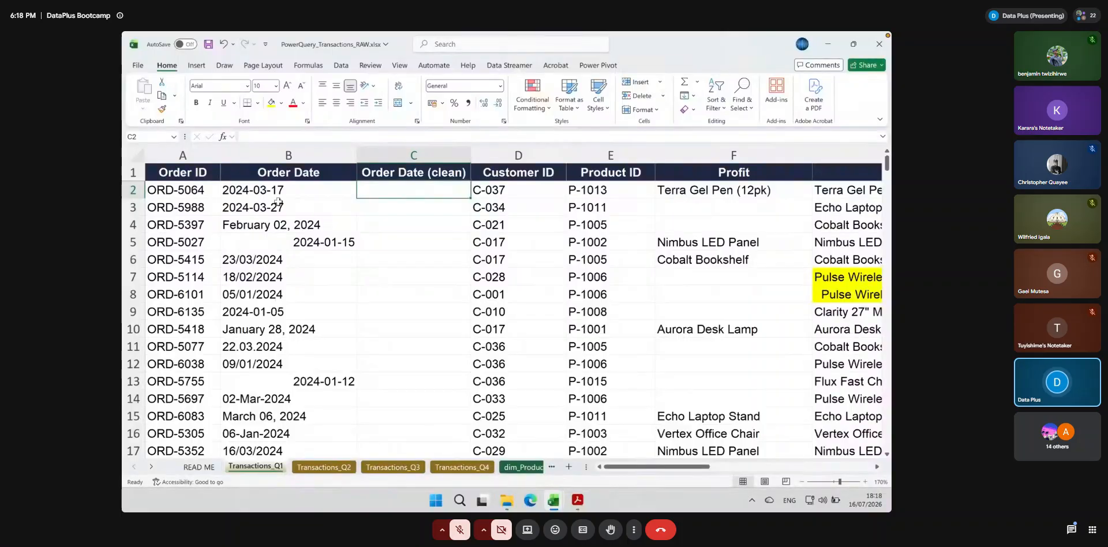
Examine the date formats used in the Order Date column, including B4 and B111, and return to the first rows
{"action": "left_click", "coordinate": [284, 226]}
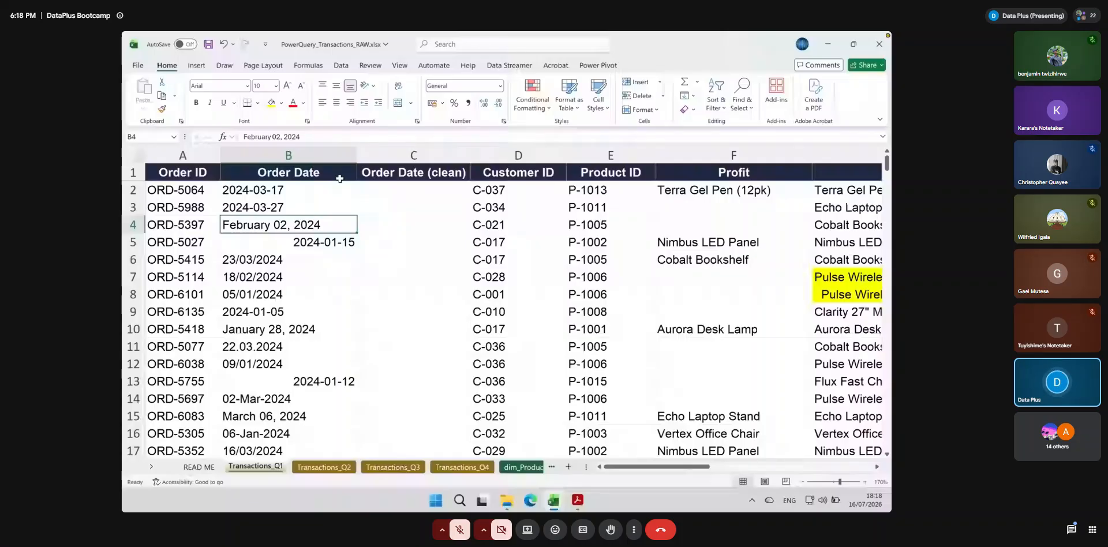
{"action": "scroll", "coordinate": [337, 300], "scroll_direction": "down", "scroll_amount": 18}
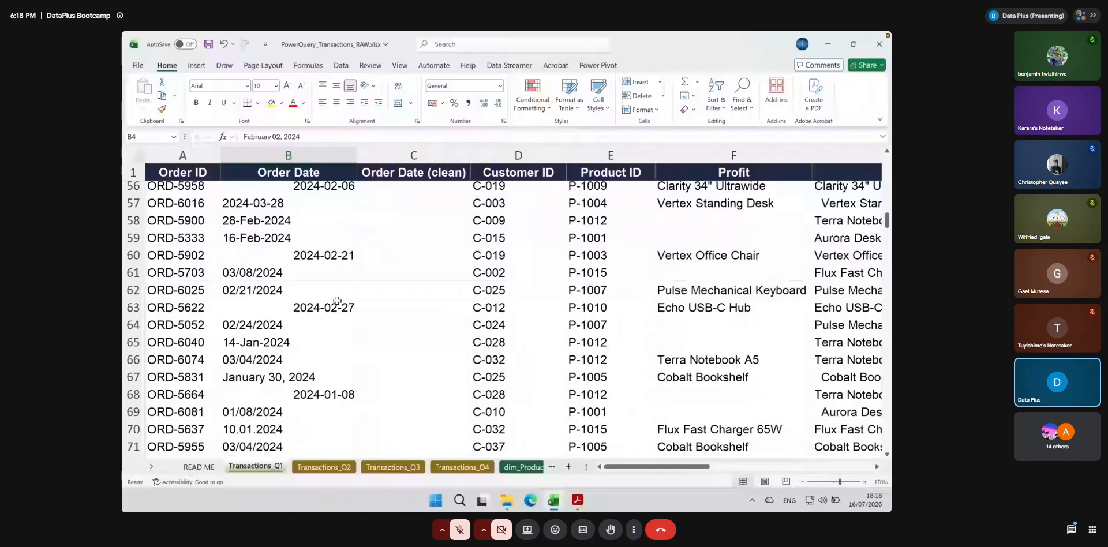
{"action": "scroll", "coordinate": [337, 301], "scroll_direction": "down", "scroll_amount": 18}
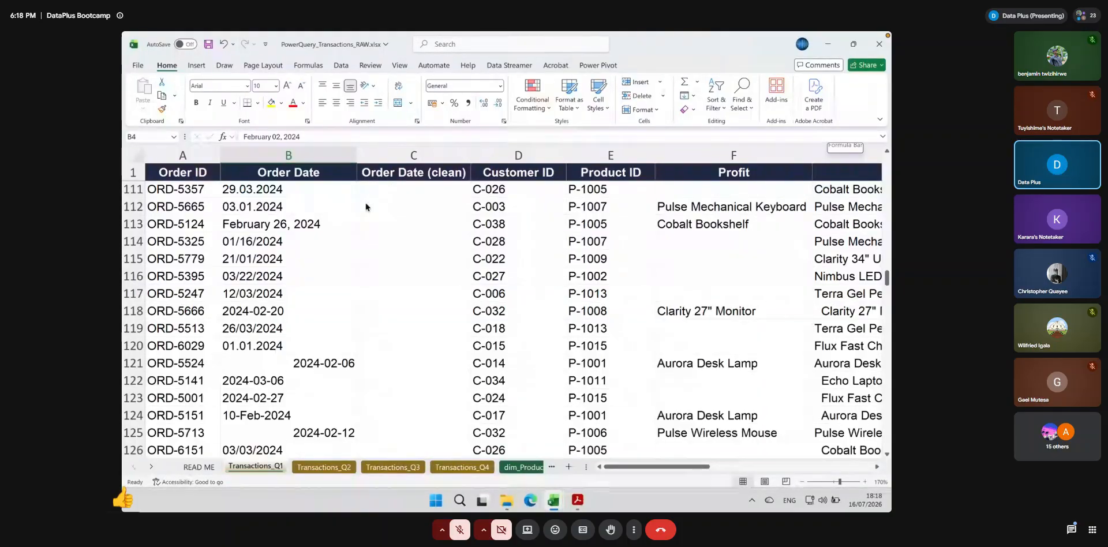
{"action": "left_click", "coordinate": [236, 191]}
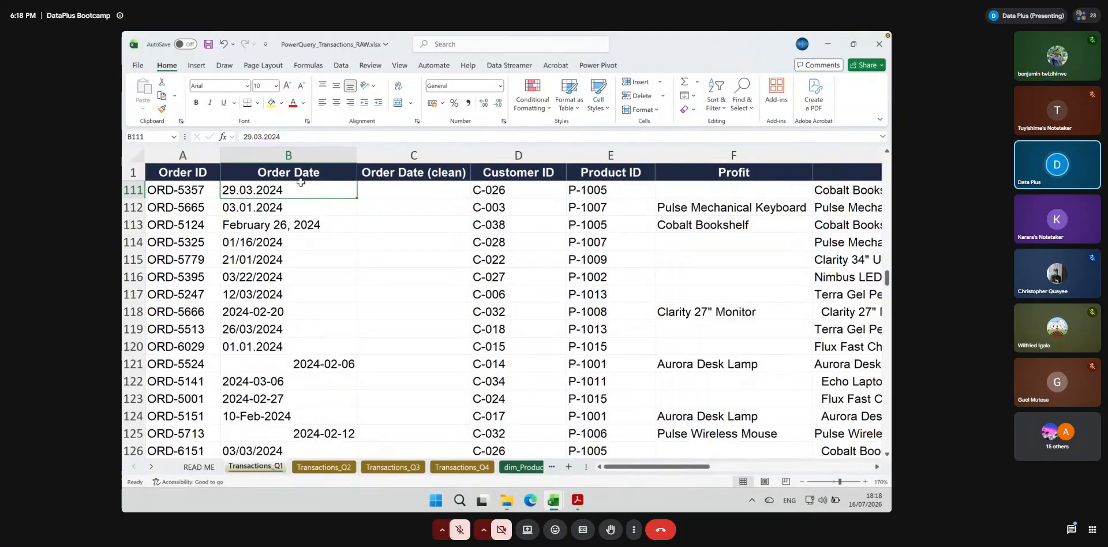
{"action": "left_click", "coordinate": [334, 178]}
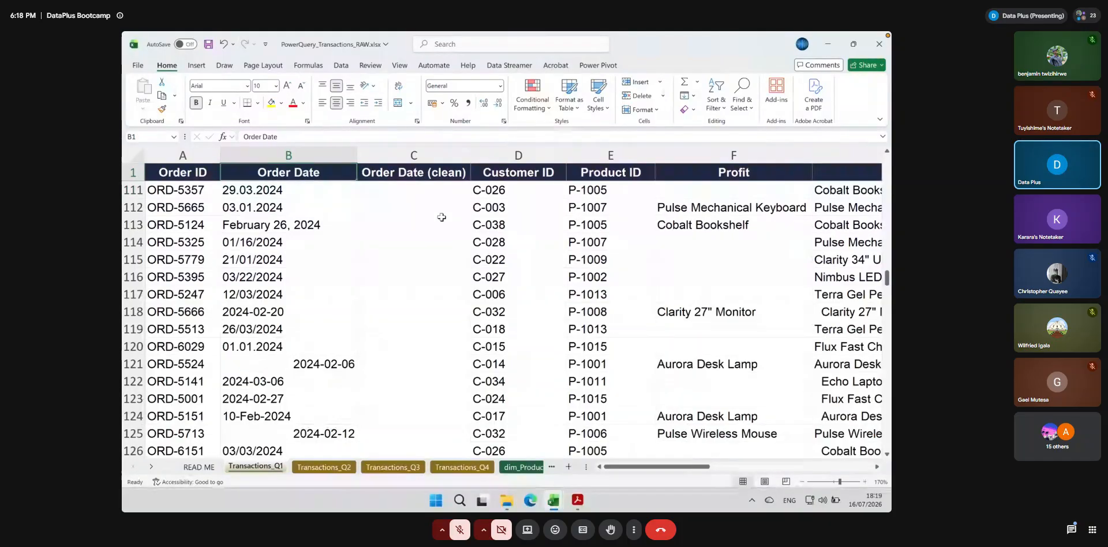
{"action": "scroll", "coordinate": [441, 217], "scroll_direction": "up", "scroll_amount": 20}
{"action": "scroll", "coordinate": [442, 216], "scroll_direction": "up", "scroll_amount": 8}
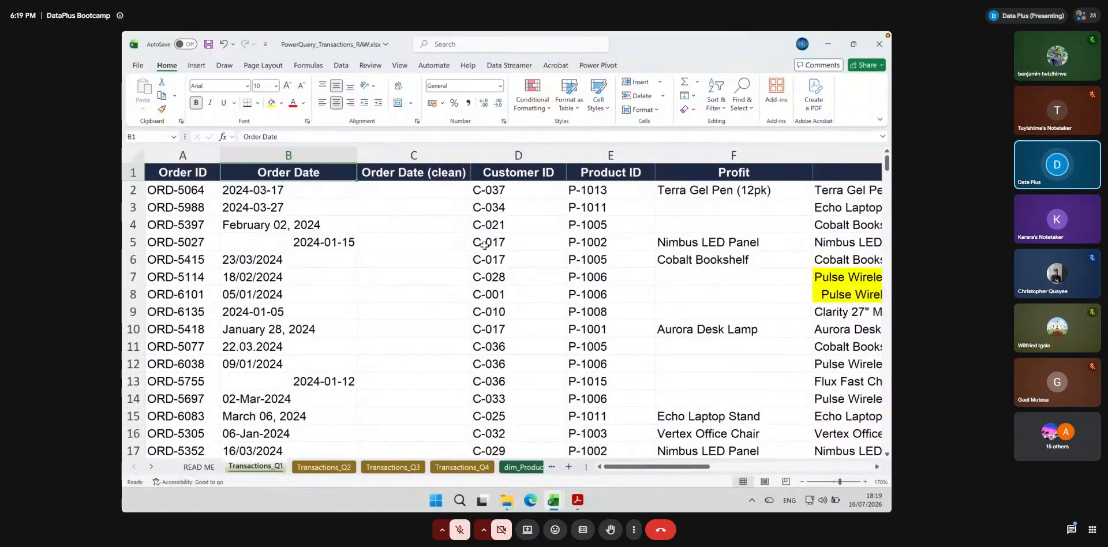
Enter the formula =DATEVALUE(B2) in C2 to convert the first order date's text
{"action": "left_click", "coordinate": [415, 187]}
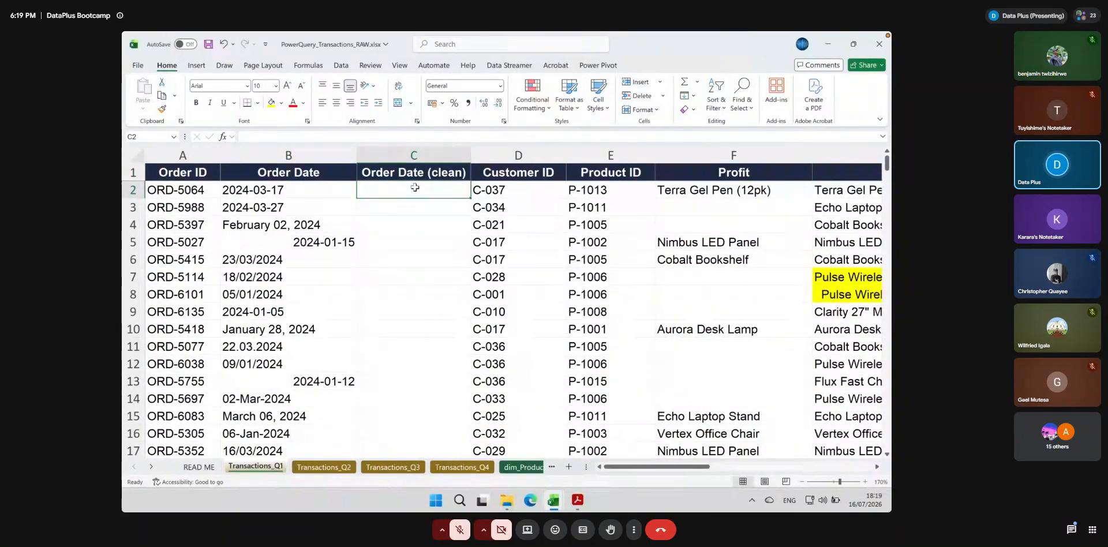
{"action": "type", "text": "="}
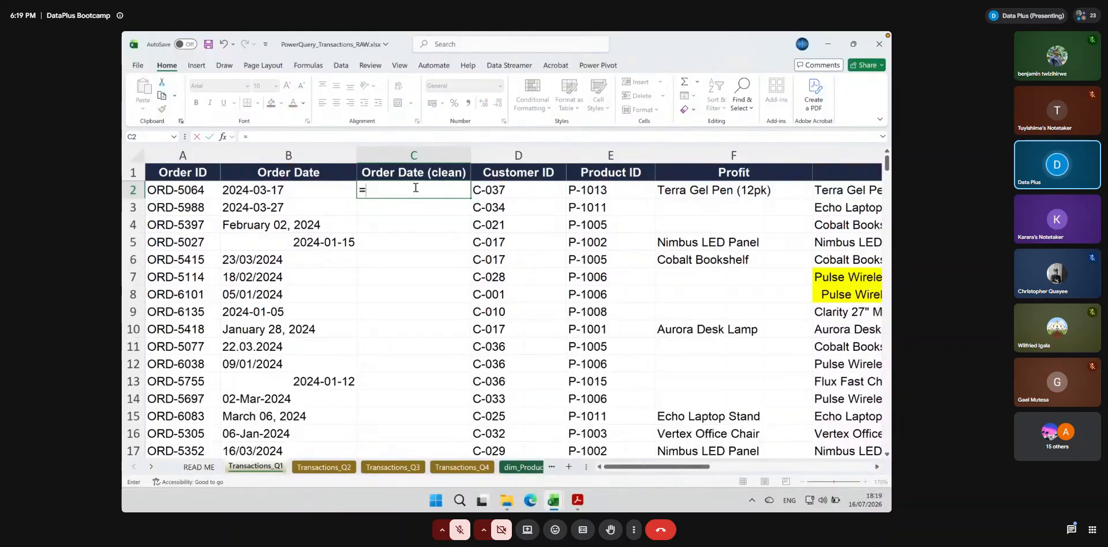
{"action": "type", "text": "date"}
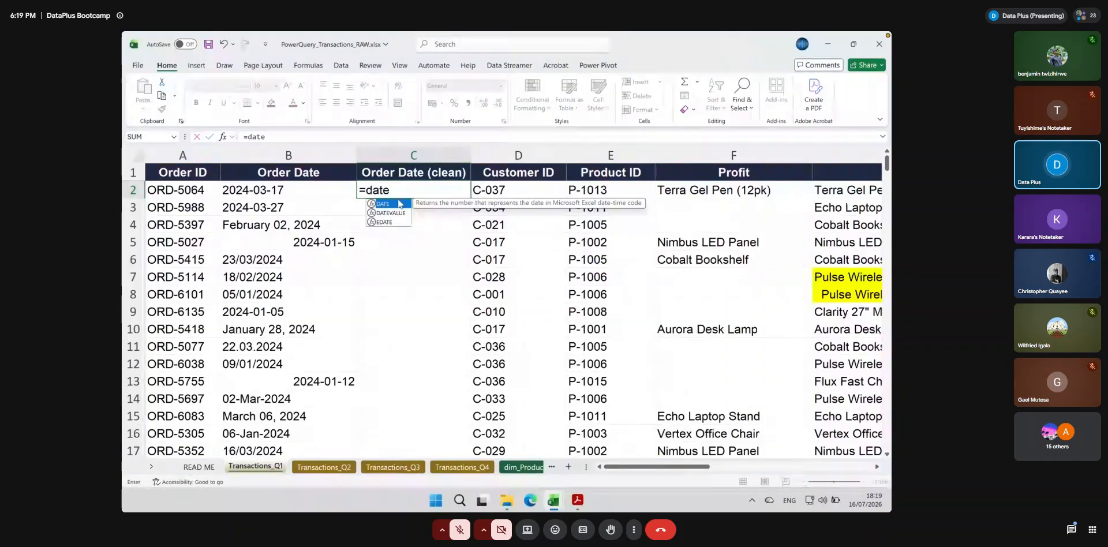
{"action": "double_click", "coordinate": [392, 213]}
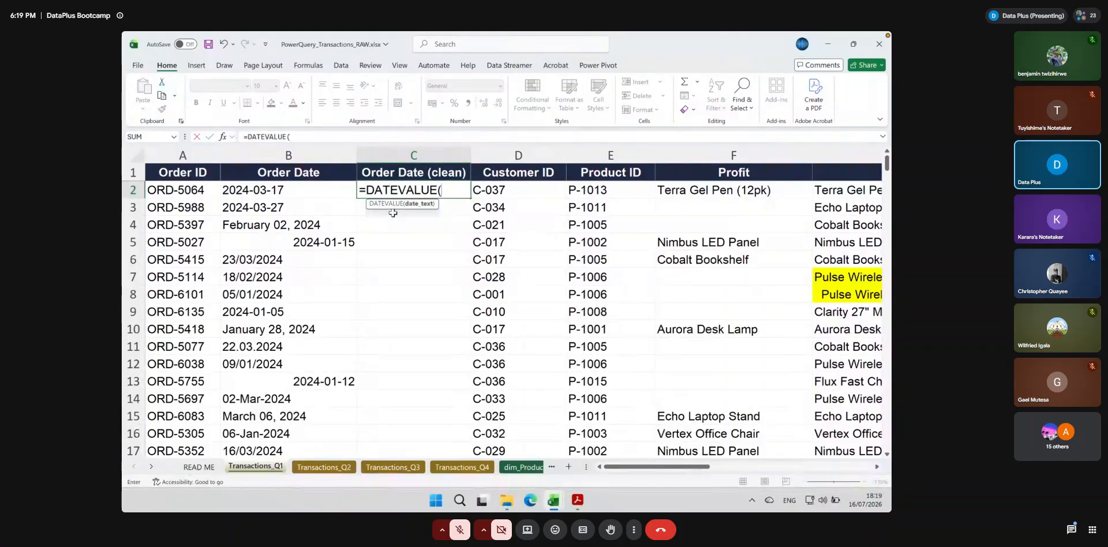
{"action": "left_click", "coordinate": [288, 192]}
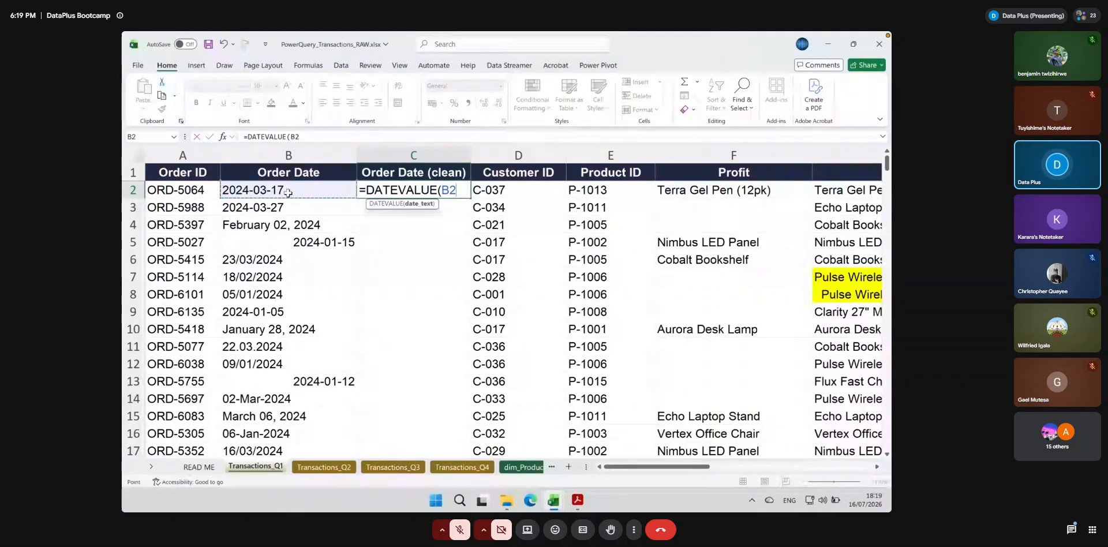
{"action": "key", "text": "Return"}
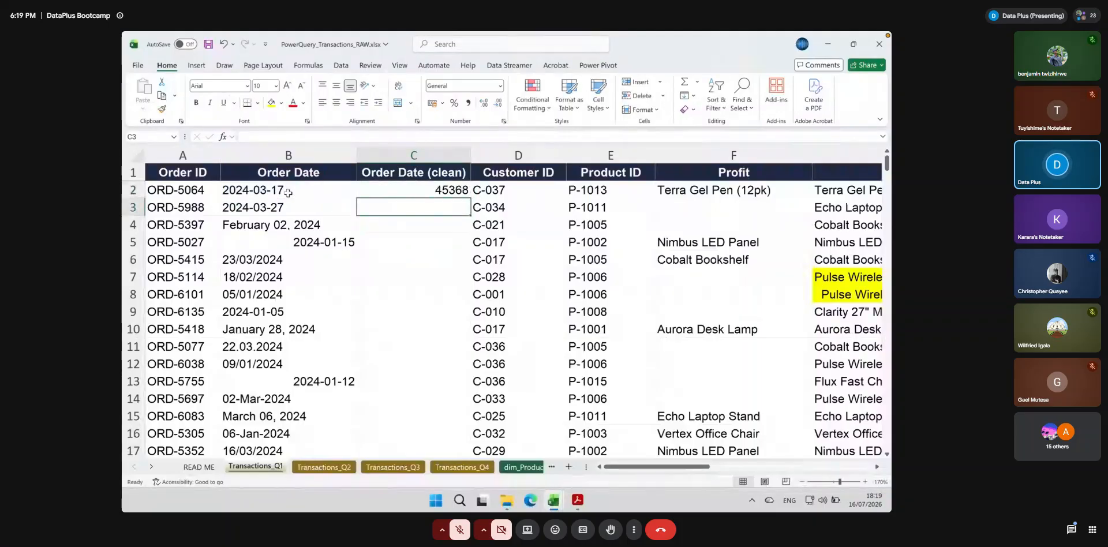
Format the whole Order Date (clean) column as Short Date
{"action": "left_click", "coordinate": [433, 186]}
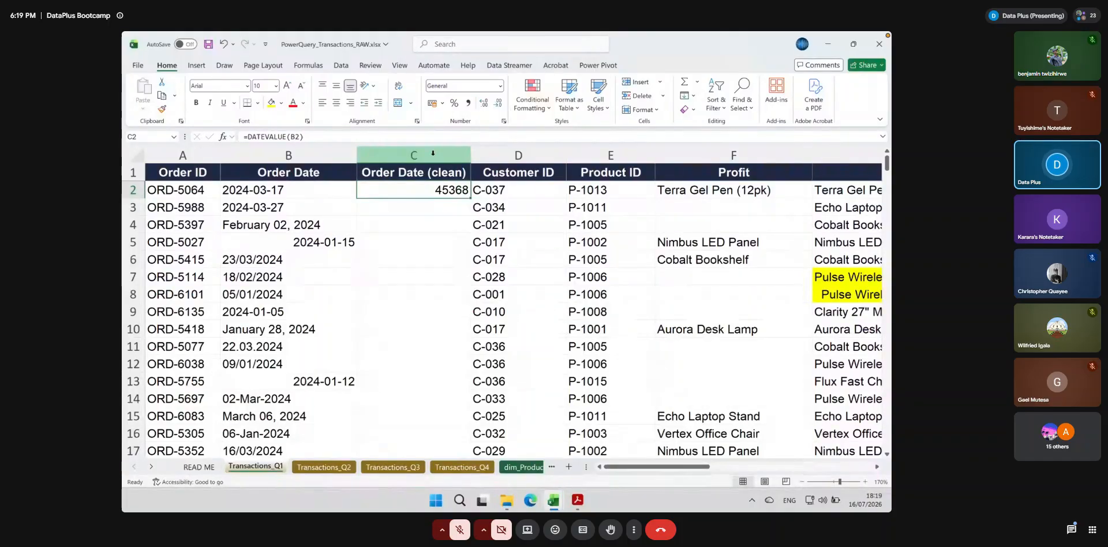
{"action": "left_click", "coordinate": [433, 153]}
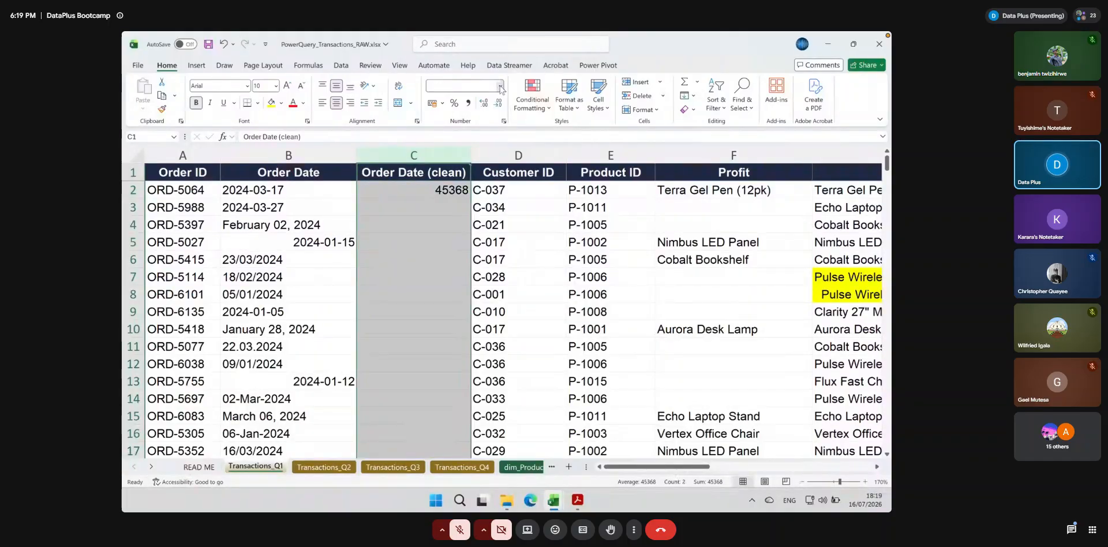
{"action": "left_click", "coordinate": [500, 86]}
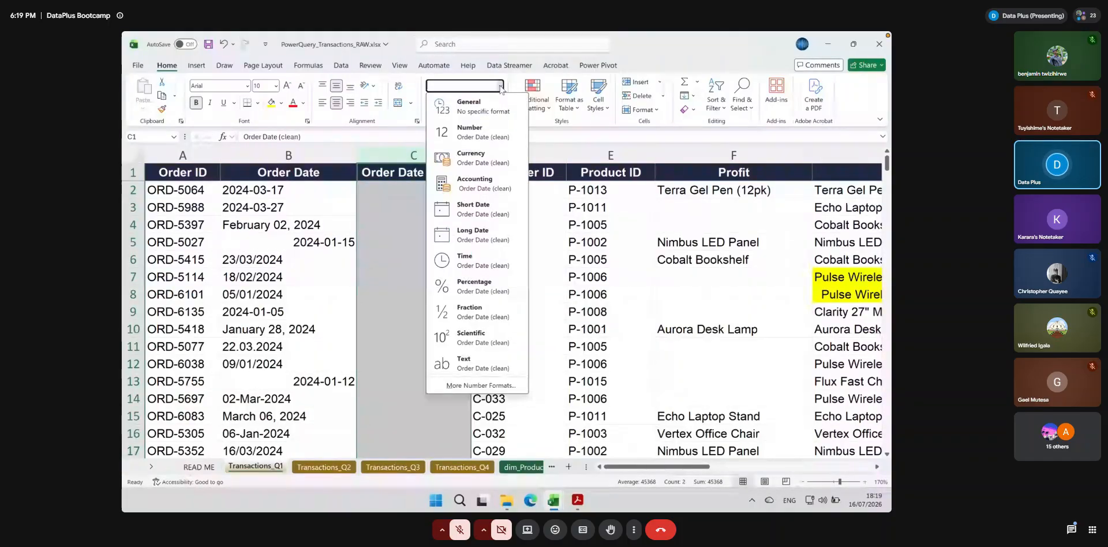
{"action": "left_click", "coordinate": [441, 211]}
{"action": "left_click", "coordinate": [437, 212]}
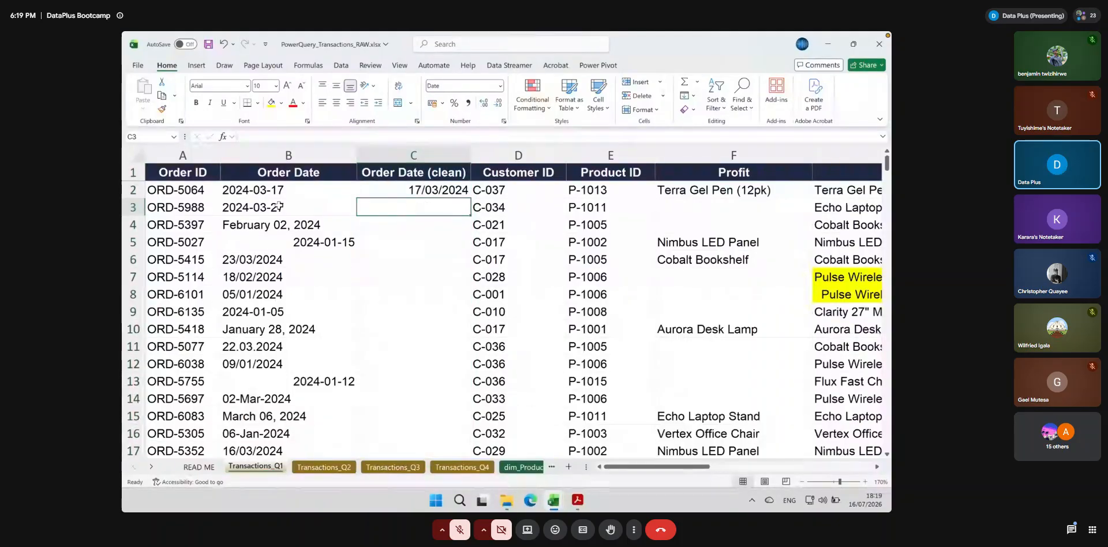
Compare B2 with the converted date in C2, and fill the DATEVALUE formula down the rest of column C
{"action": "left_click", "coordinate": [229, 194]}
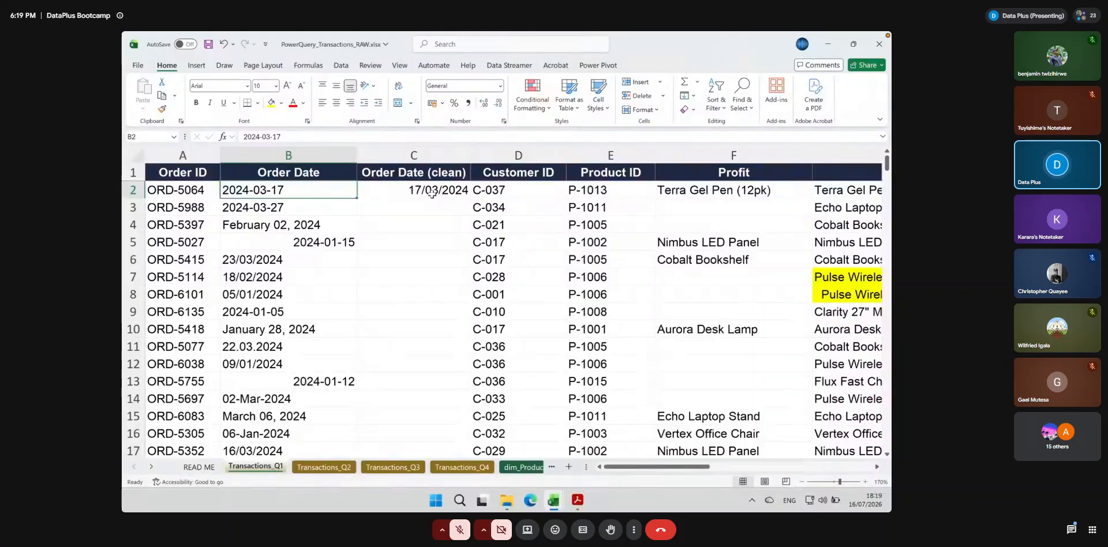
{"action": "left_click", "coordinate": [456, 191]}
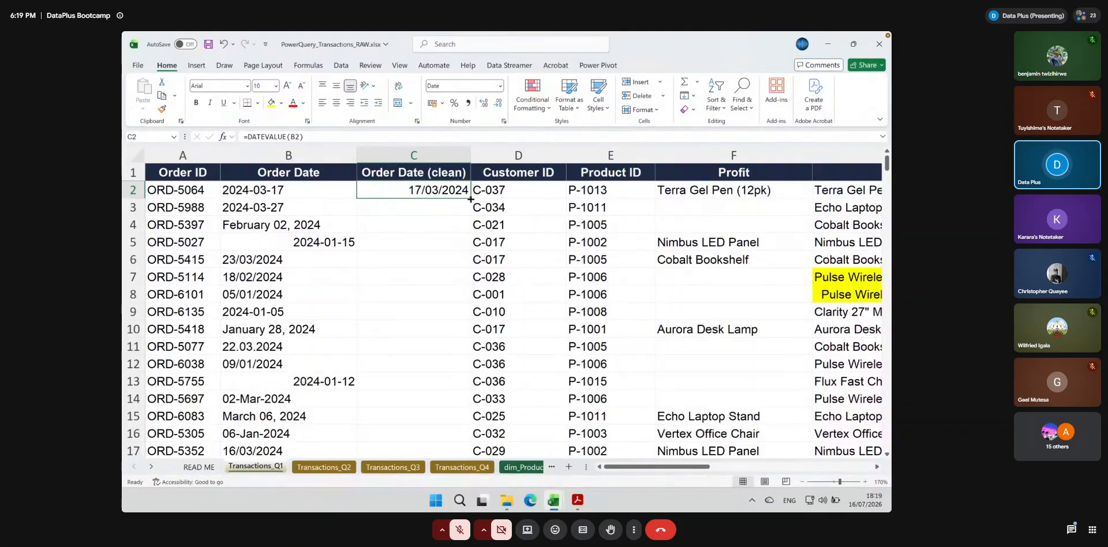
{"action": "double_click", "coordinate": [470, 199]}
Examine the converted dates in Order Date (clean) against the original Order Date entries in lower rows
{"action": "scroll", "coordinate": [451, 309], "scroll_direction": "down", "scroll_amount": 2}
{"action": "scroll", "coordinate": [451, 309], "scroll_direction": "down", "scroll_amount": 20}
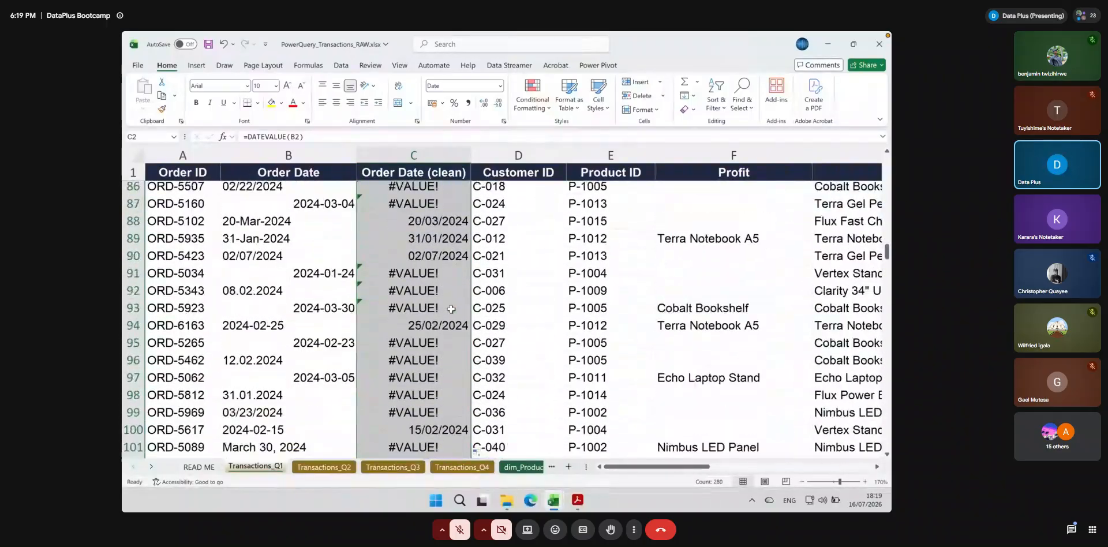
{"action": "scroll", "coordinate": [451, 309], "scroll_direction": "down", "scroll_amount": 1}
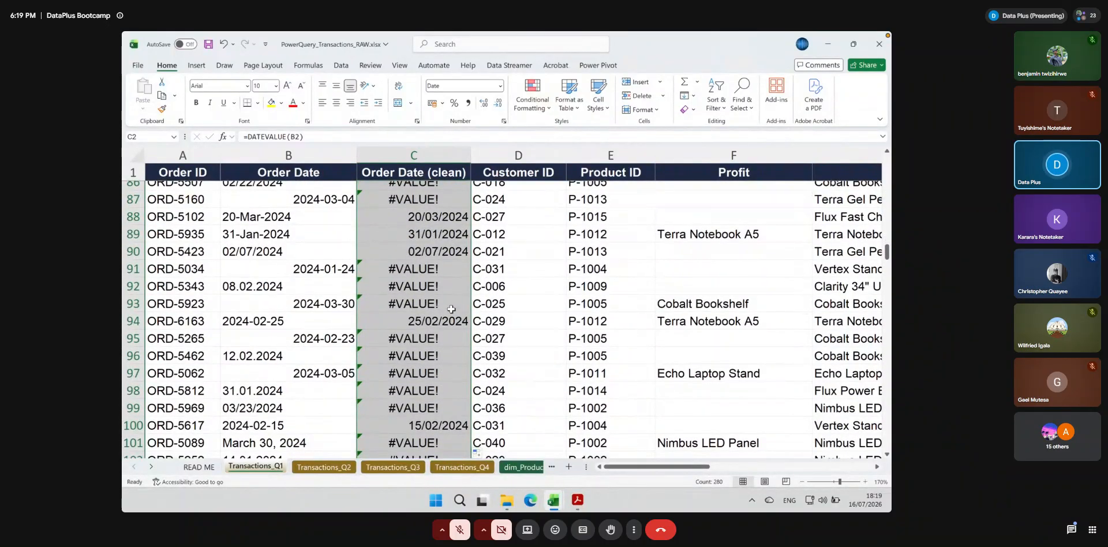
{"action": "scroll", "coordinate": [451, 310], "scroll_direction": "down", "scroll_amount": 3}
{"action": "scroll", "coordinate": [451, 309], "scroll_direction": "right", "scroll_amount": 2}
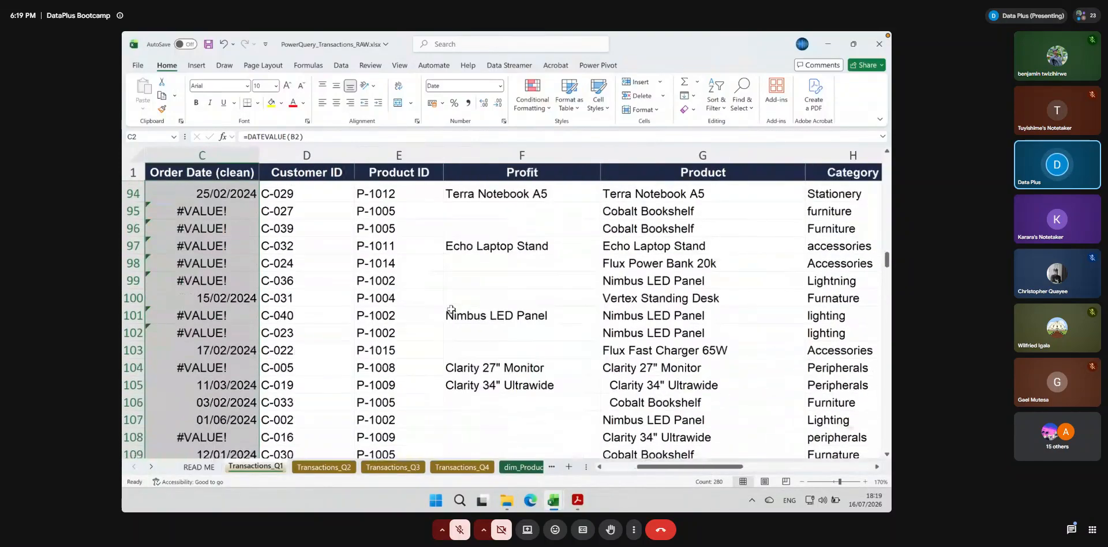
{"action": "scroll", "coordinate": [451, 309], "scroll_direction": "down", "scroll_amount": 1}
{"action": "scroll", "coordinate": [451, 310], "scroll_direction": "left", "scroll_amount": 2}
{"action": "scroll", "coordinate": [451, 309], "scroll_direction": "down", "scroll_amount": 10}
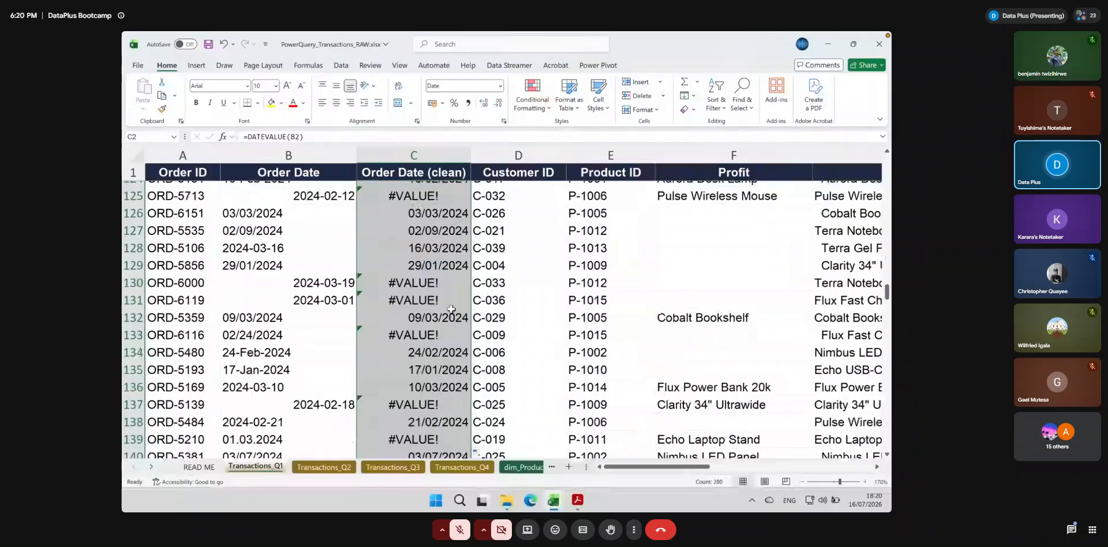
Examine the remaining Order Date (clean) results against the original Order Date text down to the end of the data
{"action": "scroll", "coordinate": [451, 310], "scroll_direction": "down", "scroll_amount": 20}
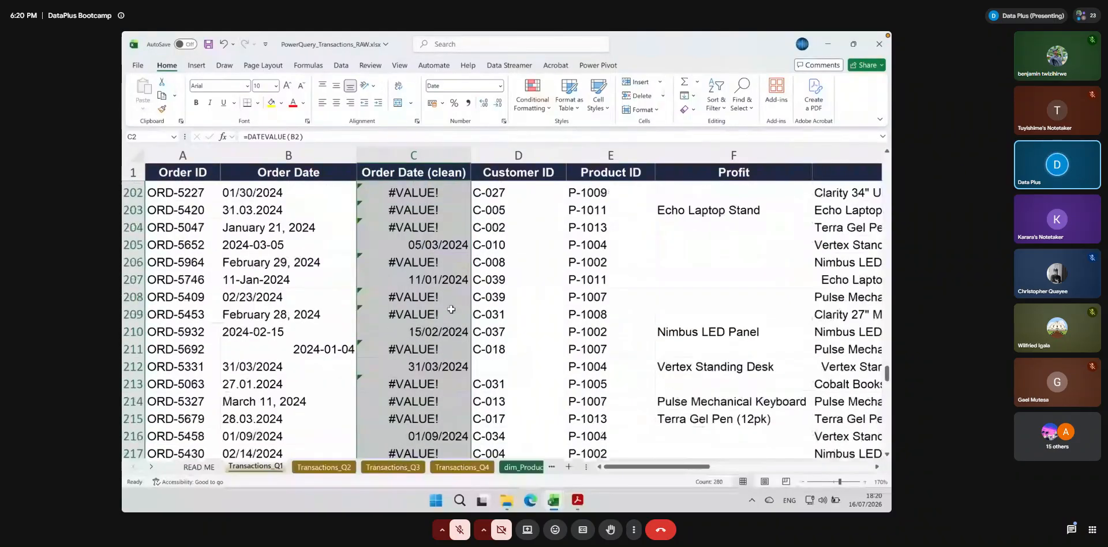
{"action": "scroll", "coordinate": [451, 309], "scroll_direction": "down", "scroll_amount": 4}
{"action": "scroll", "coordinate": [451, 309], "scroll_direction": "up", "scroll_amount": 9}
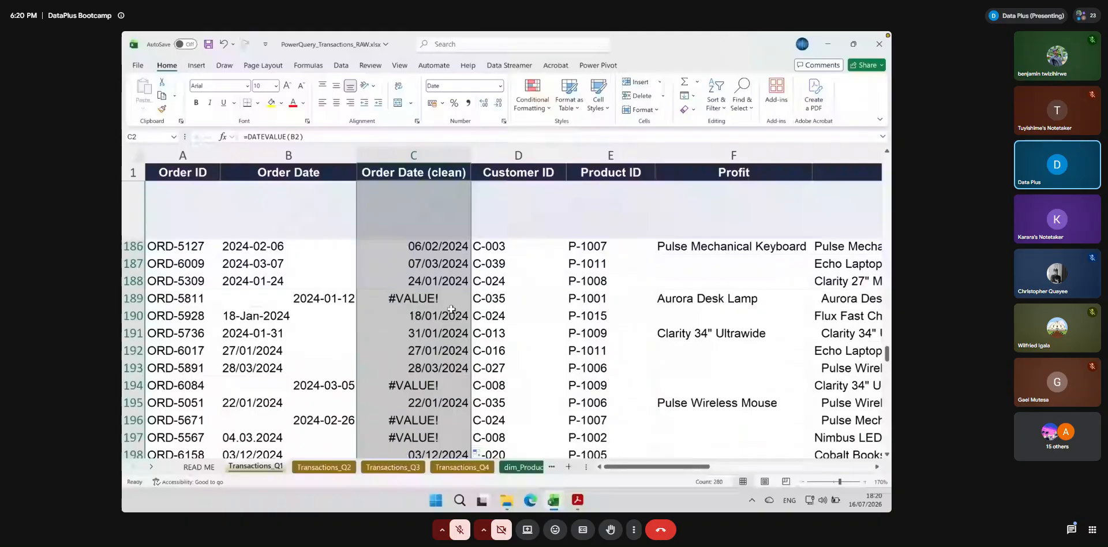
{"action": "scroll", "coordinate": [451, 309], "scroll_direction": "up", "scroll_amount": 20}
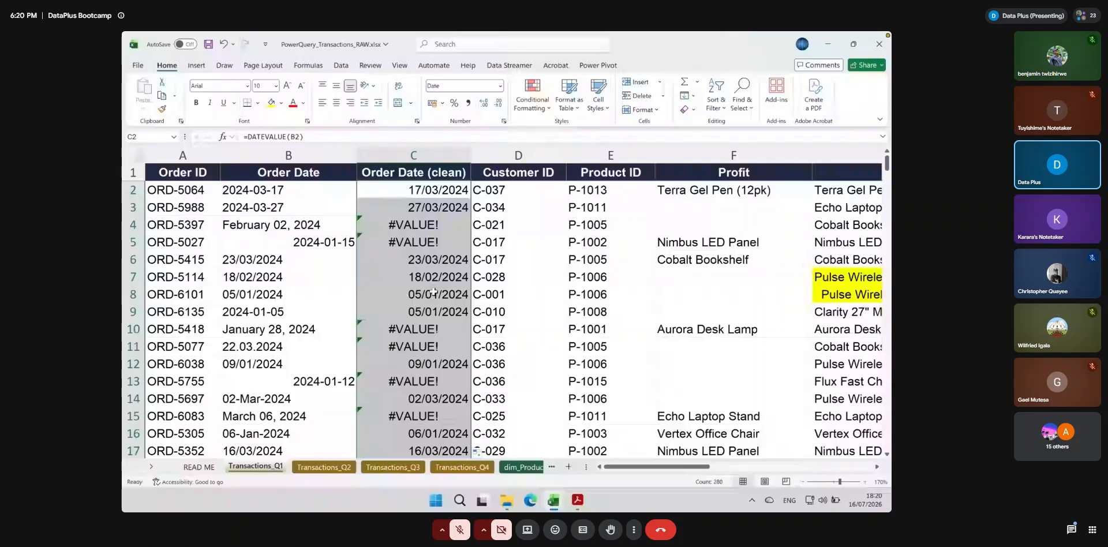
Rebuild the formula in C2 as =DATEVALUE(B2) and fill it down the Order Date (clean) column
{"action": "double_click", "coordinate": [413, 190]}
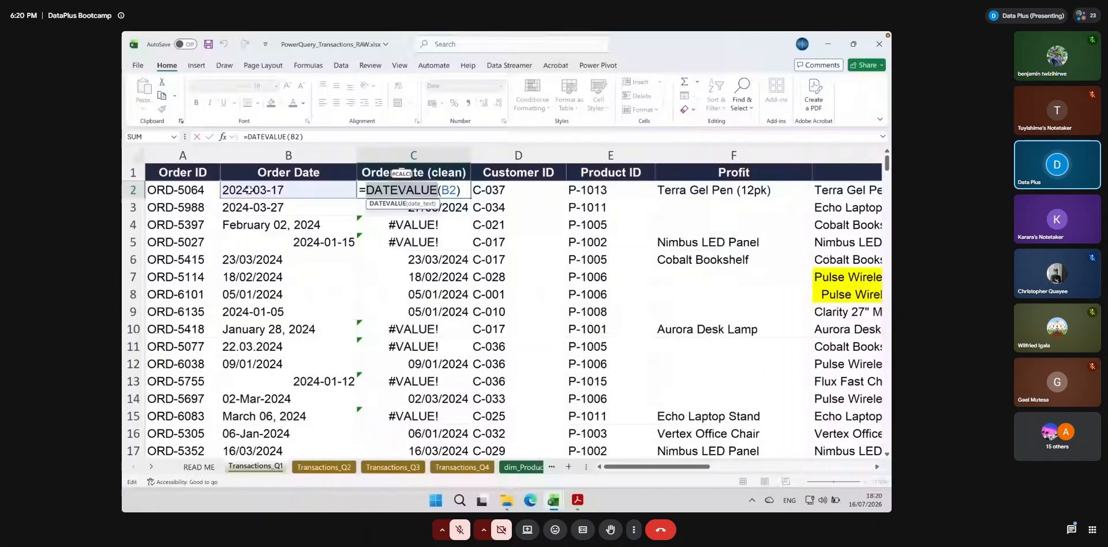
{"action": "type", "text": "B"}
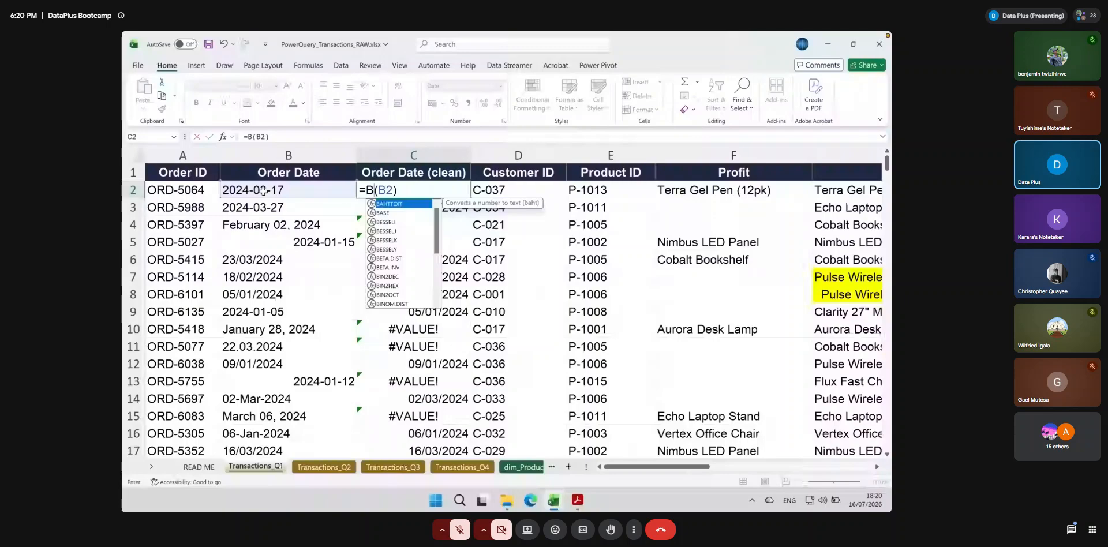
{"action": "key", "text": "Escape"}
{"action": "double_click", "coordinate": [455, 190]}
{"action": "key", "text": "BackSpace"}
{"action": "key", "text": "BackSpace"}
{"action": "key", "text": "BackSpace"}
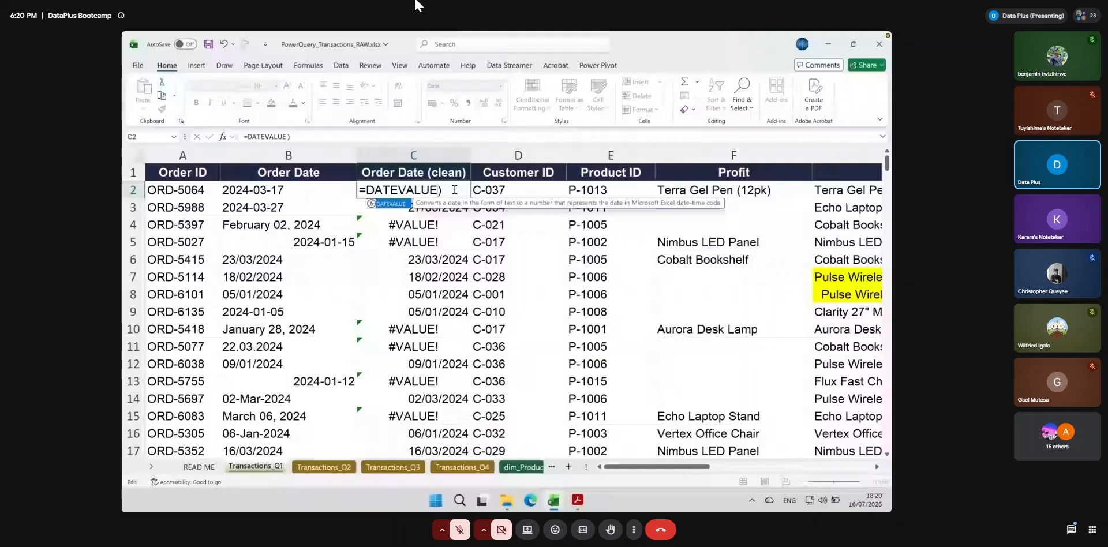
{"action": "type", "text": "("}
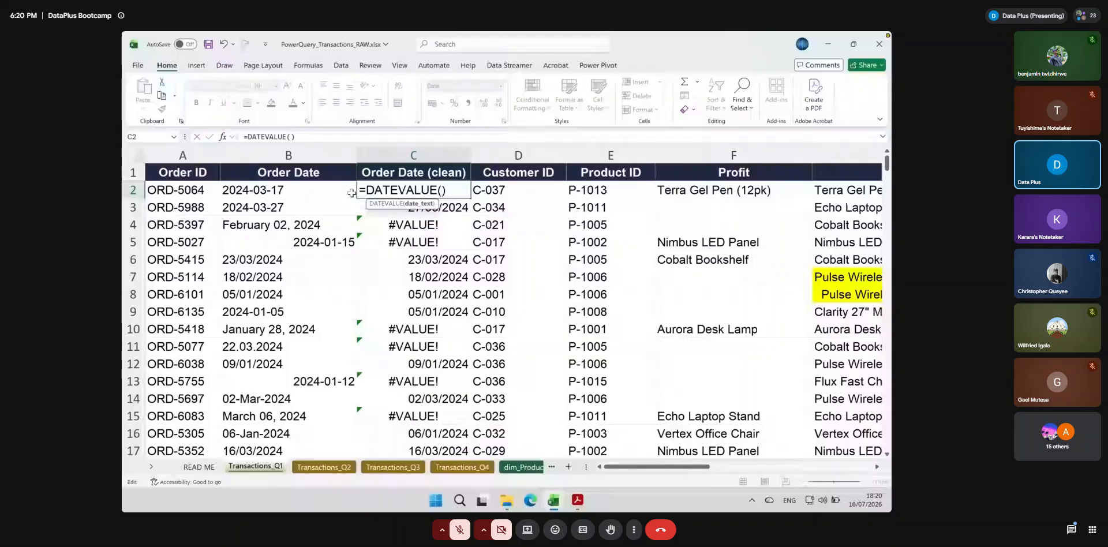
{"action": "left_click", "coordinate": [283, 192]}
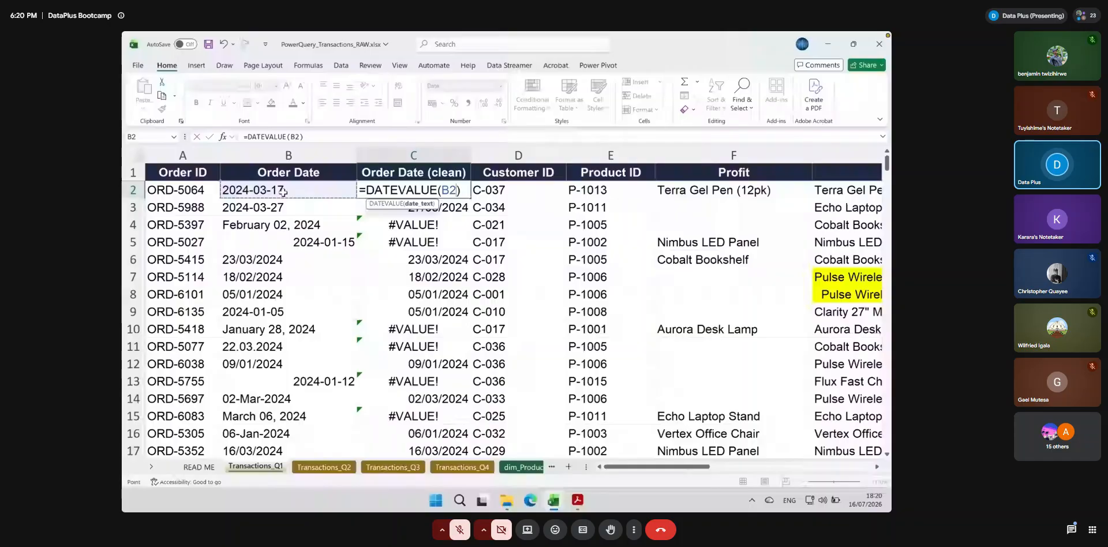
{"action": "double_click", "coordinate": [470, 199]}
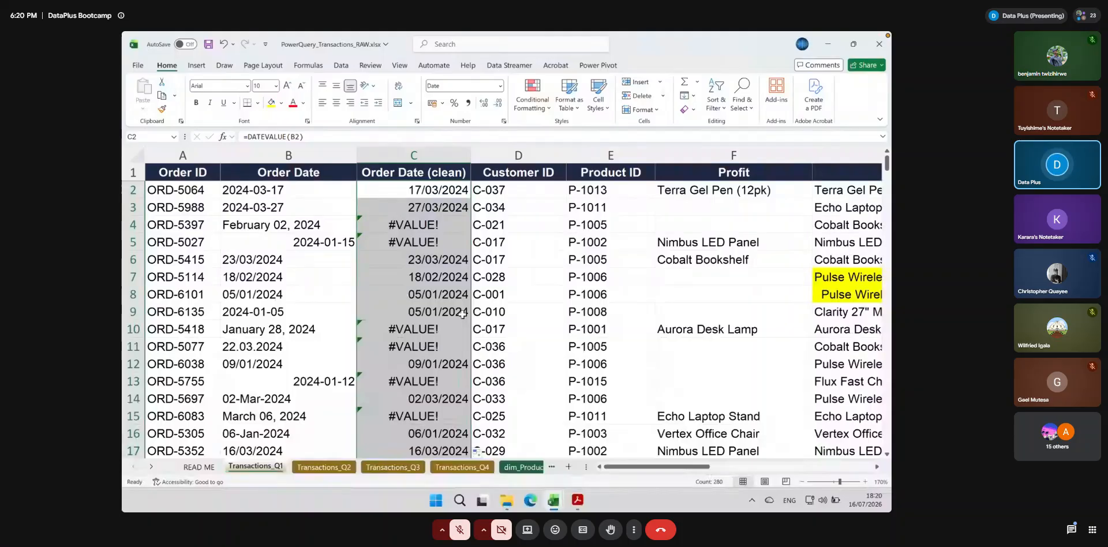
Inspect the original date in B5 and the DATEVALUE formulas in the #VALUE! cells C5, C15 and C11
{"action": "left_click", "coordinate": [296, 243]}
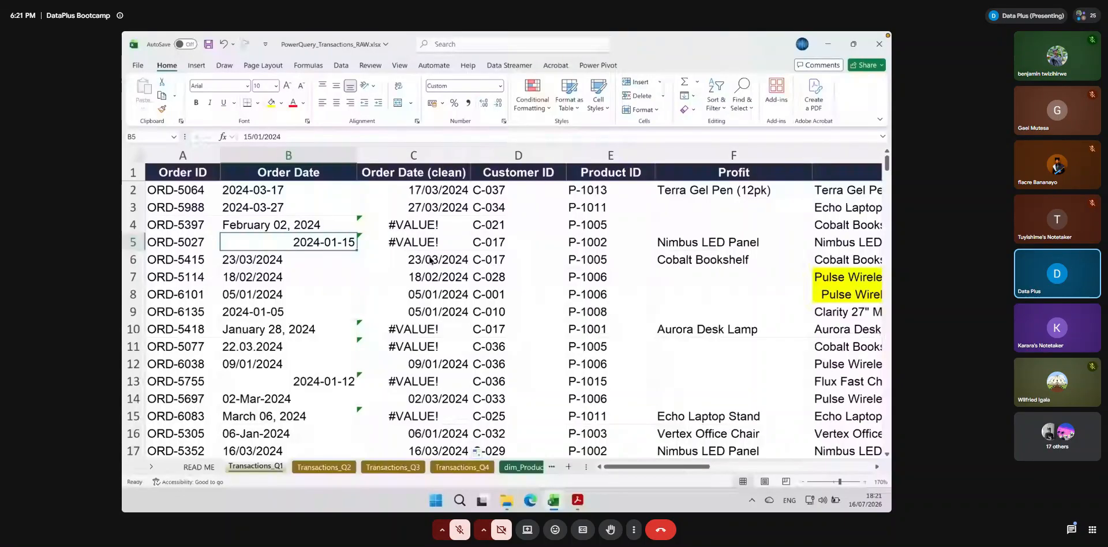
{"action": "left_click", "coordinate": [399, 242]}
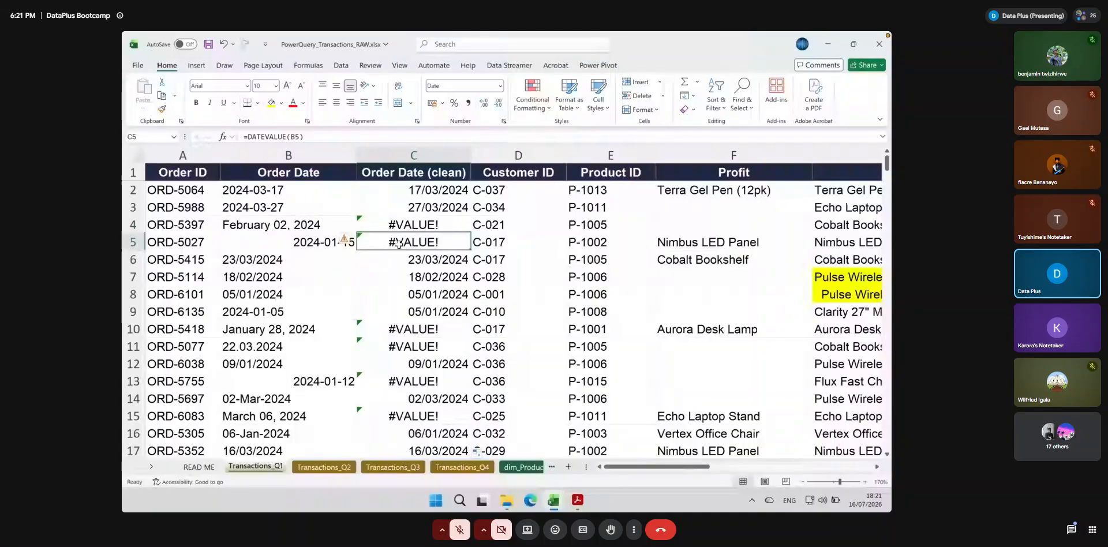
{"action": "left_click", "coordinate": [411, 415]}
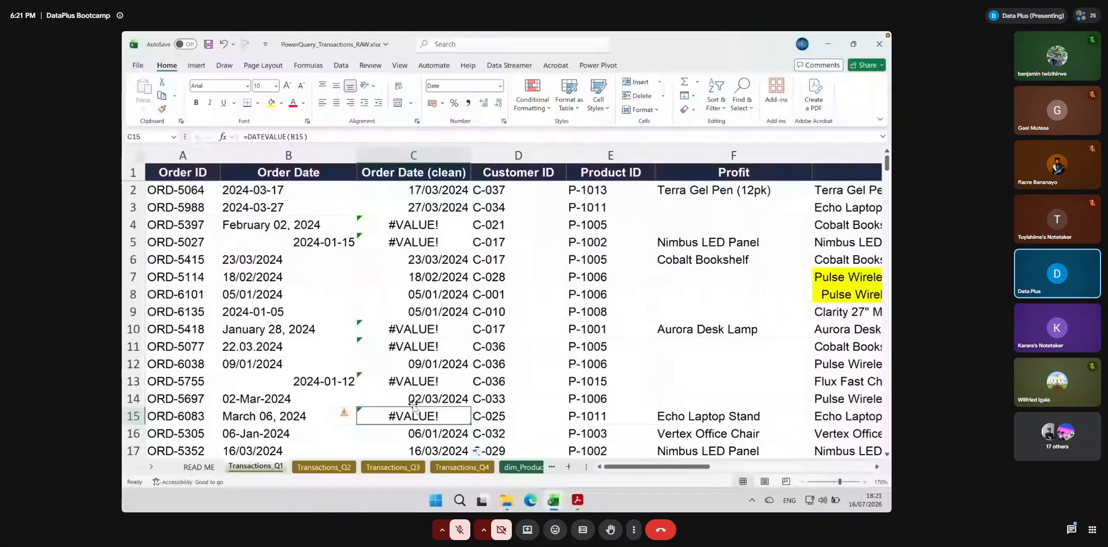
{"action": "left_click", "coordinate": [400, 347]}
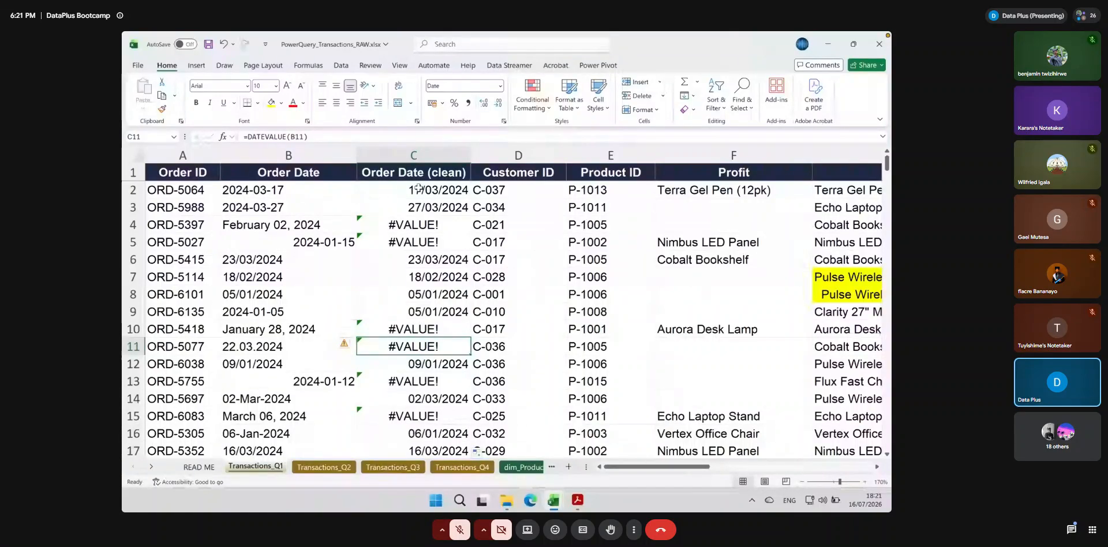
Turn on filtering for the header row, starting from the Order Date (clean) header
{"action": "left_click", "coordinate": [437, 170]}
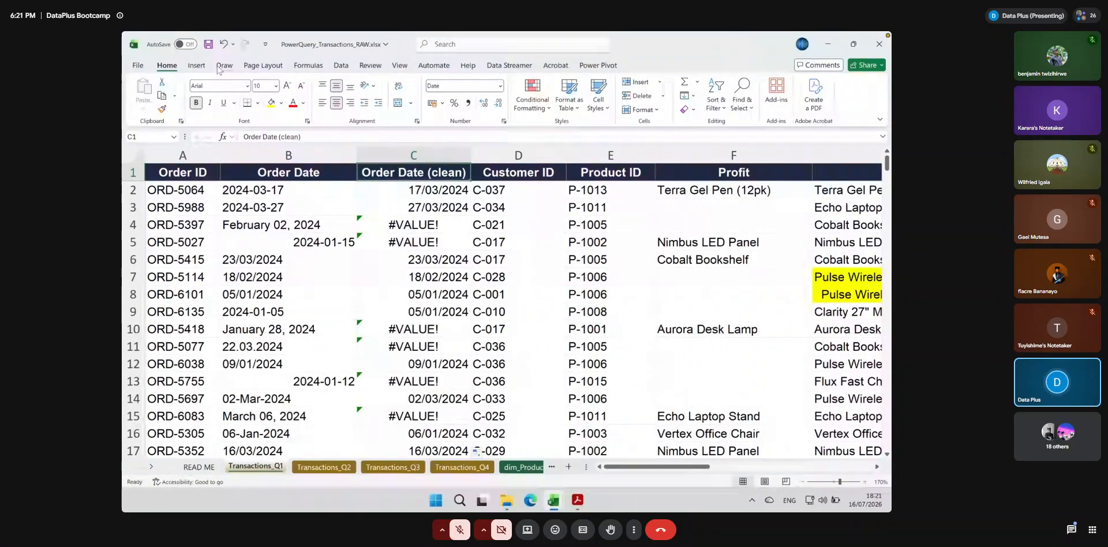
{"action": "left_click", "coordinate": [720, 110]}
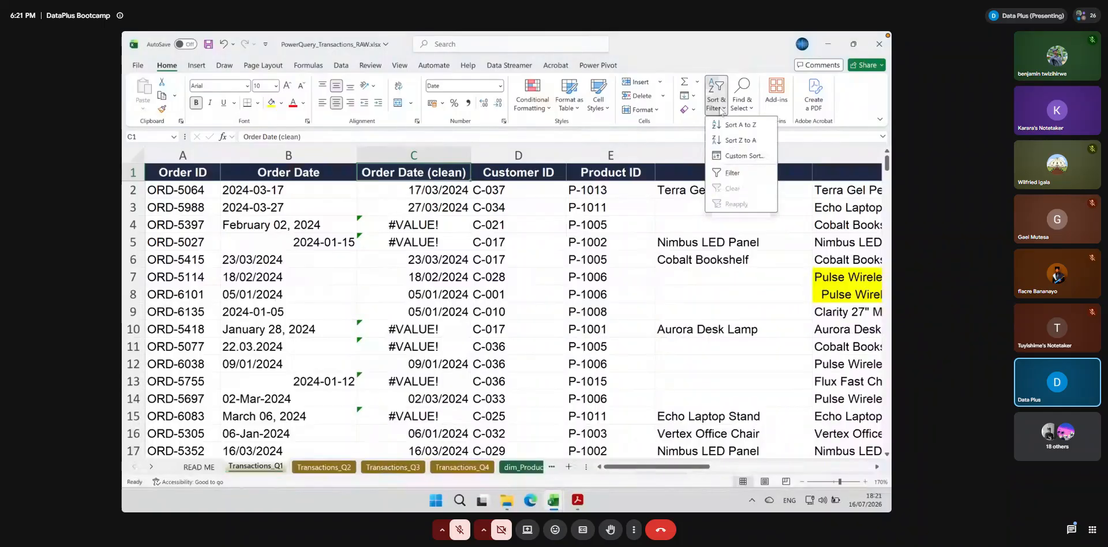
{"action": "left_click", "coordinate": [729, 173]}
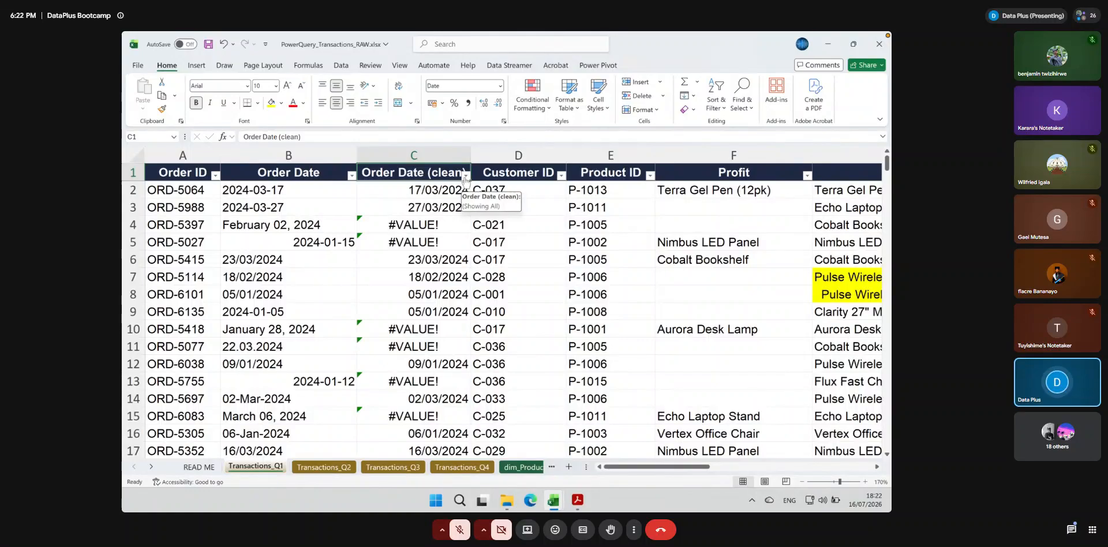
Filter the Order Date (clean) column to show only the #VALUE! rows
{"action": "left_click", "coordinate": [430, 203]}
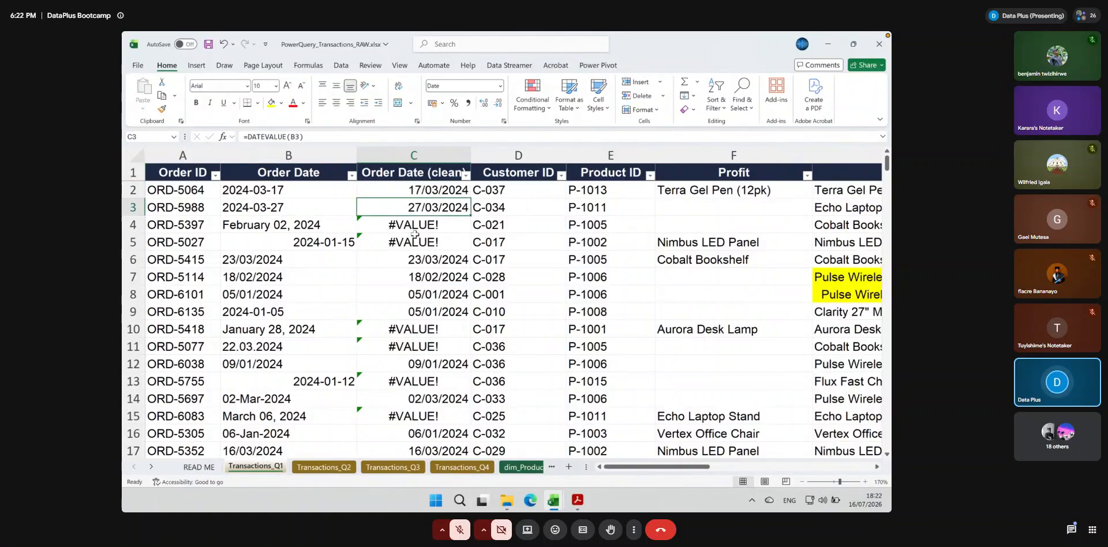
{"action": "left_click", "coordinate": [465, 175]}
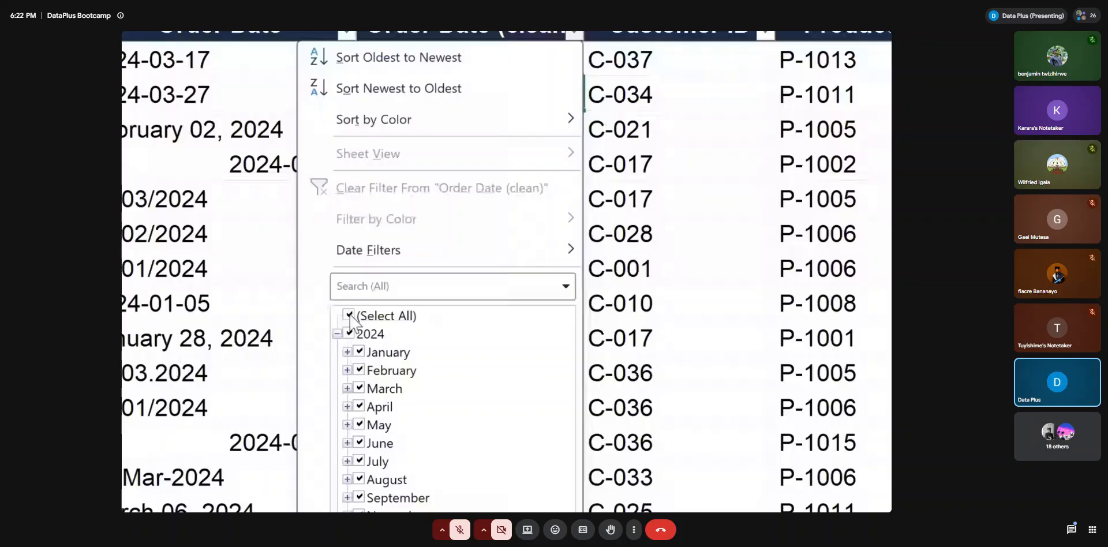
{"action": "left_click", "coordinate": [369, 315]}
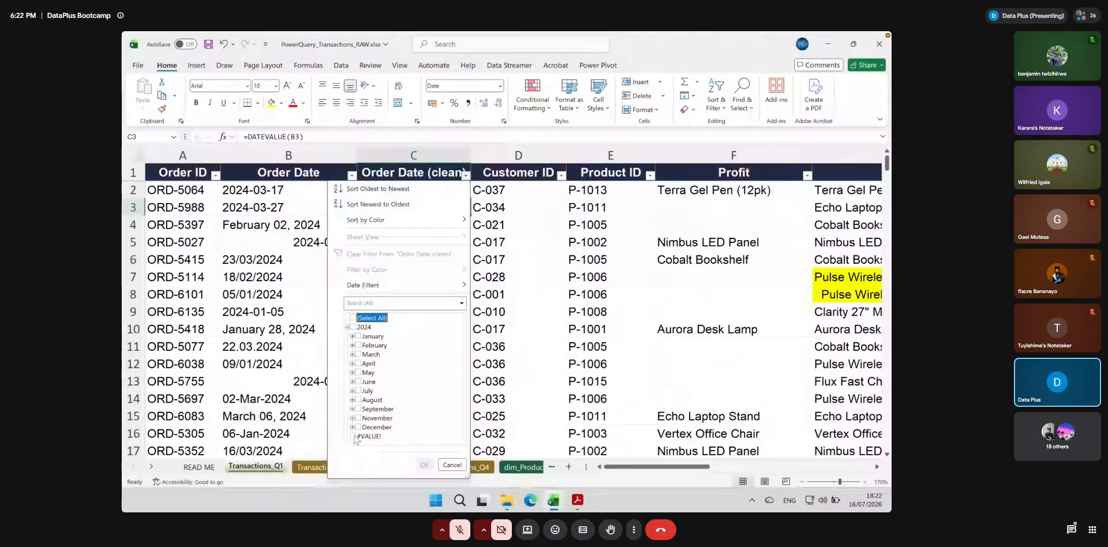
{"action": "left_click", "coordinate": [353, 436]}
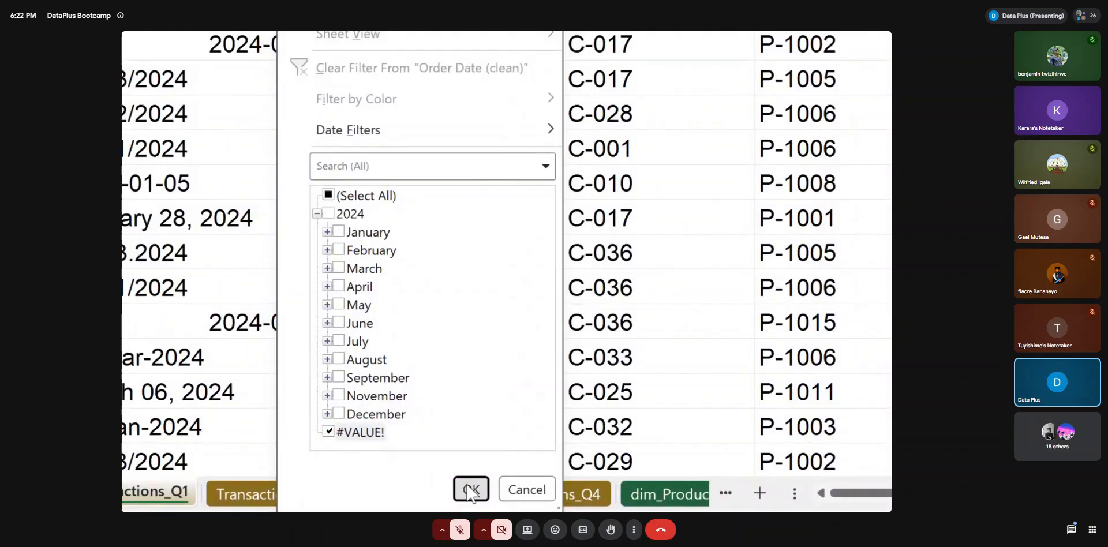
{"action": "left_click", "coordinate": [470, 490]}
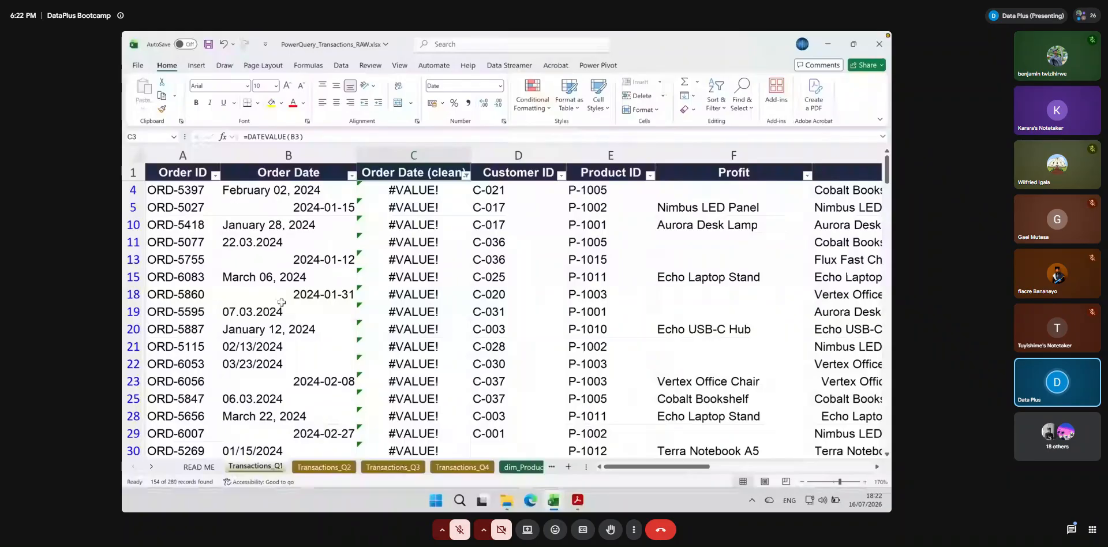
Examine the filtered #VALUE! rows to see which Order Date formats DATEVALUE cannot convert
{"action": "scroll", "coordinate": [322, 233], "scroll_direction": "down", "scroll_amount": 4}
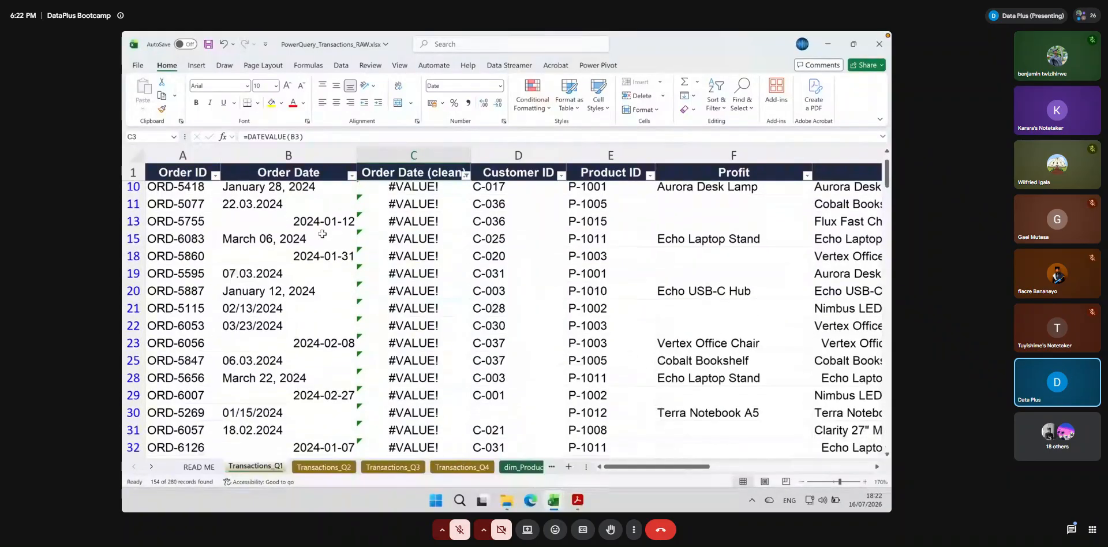
{"action": "scroll", "coordinate": [322, 234], "scroll_direction": "down", "scroll_amount": 15}
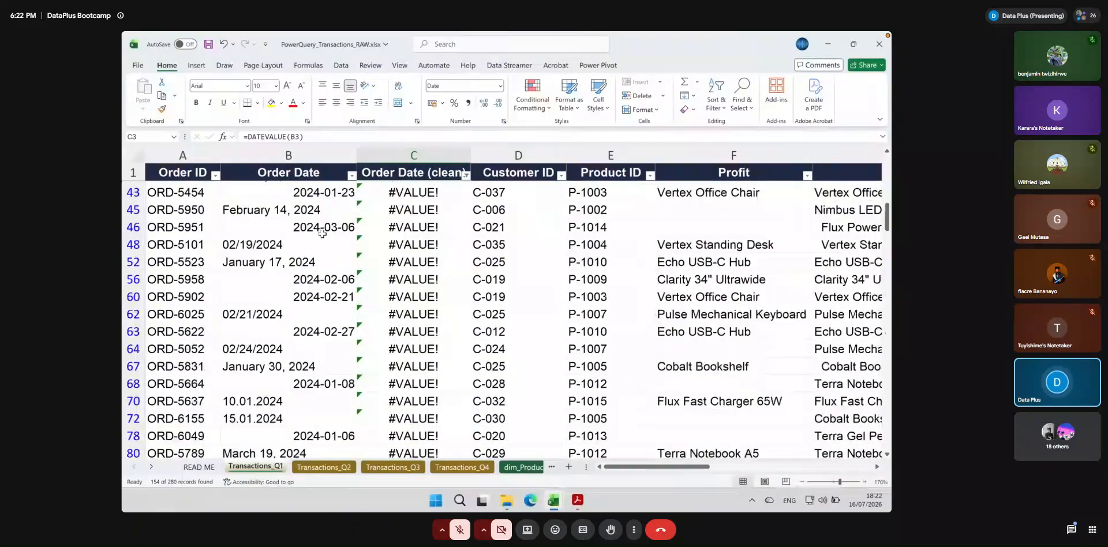
{"action": "scroll", "coordinate": [322, 234], "scroll_direction": "down", "scroll_amount": 1}
{"action": "scroll", "coordinate": [322, 234], "scroll_direction": "up", "scroll_amount": 20}
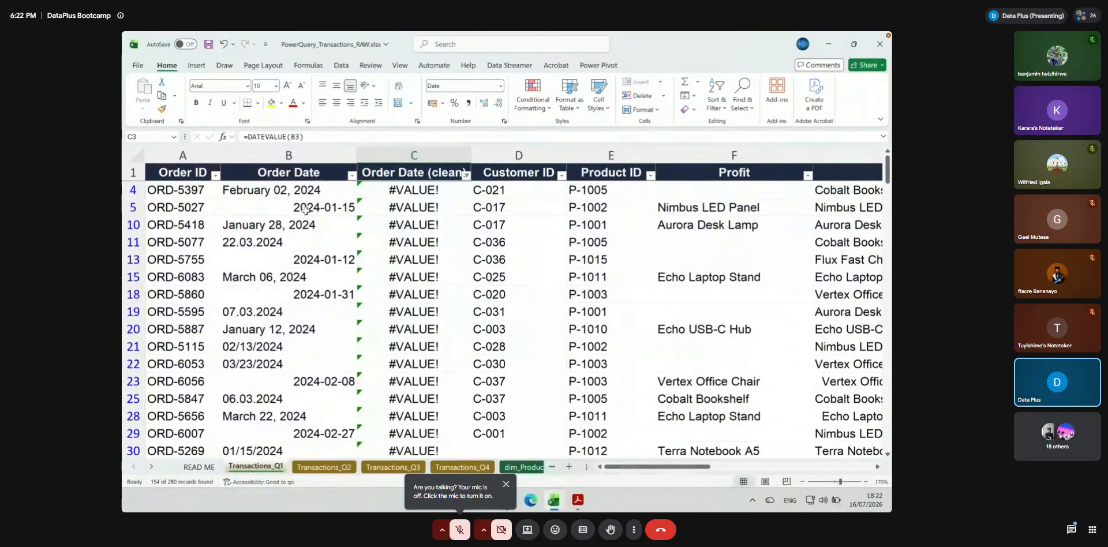
{"action": "scroll", "coordinate": [369, 257], "scroll_direction": "down", "scroll_amount": 1}
{"action": "scroll", "coordinate": [370, 257], "scroll_direction": "up", "scroll_amount": 1}
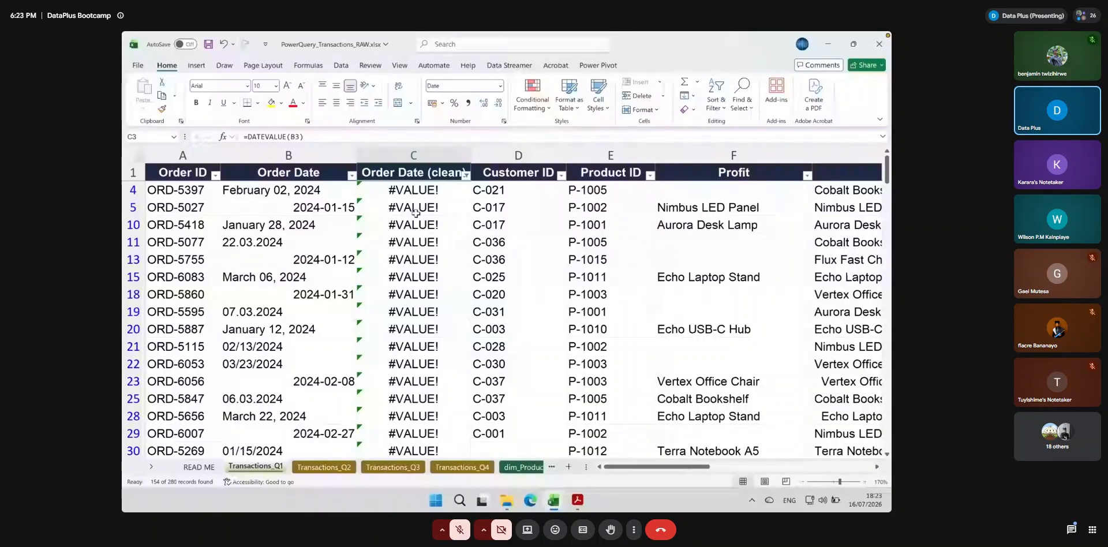
{"action": "left_click", "coordinate": [417, 191]}
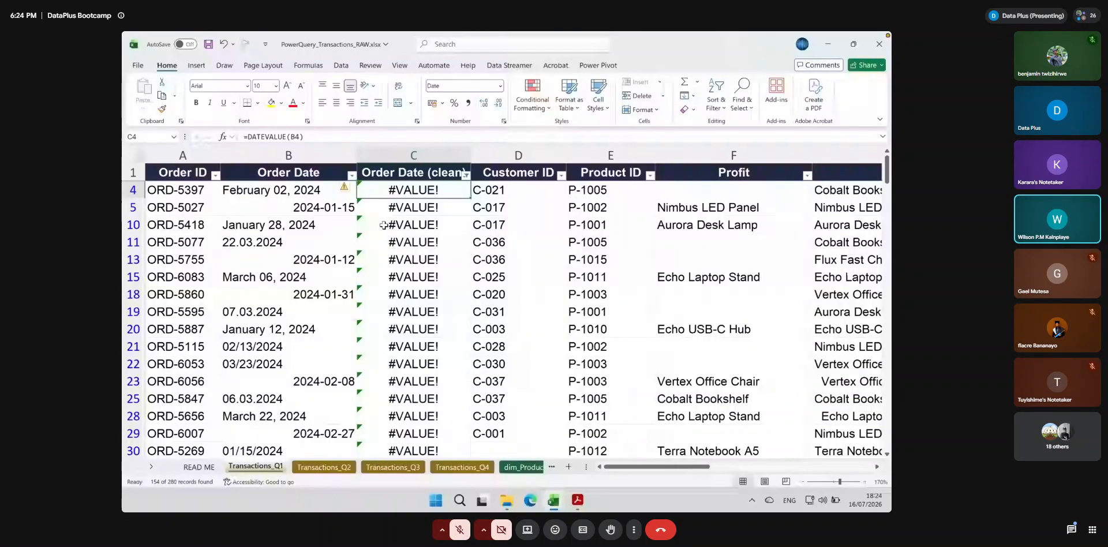
Clear the filter from Order Date (clean) and turn off filtering for the header row
{"action": "left_click", "coordinate": [466, 175]}
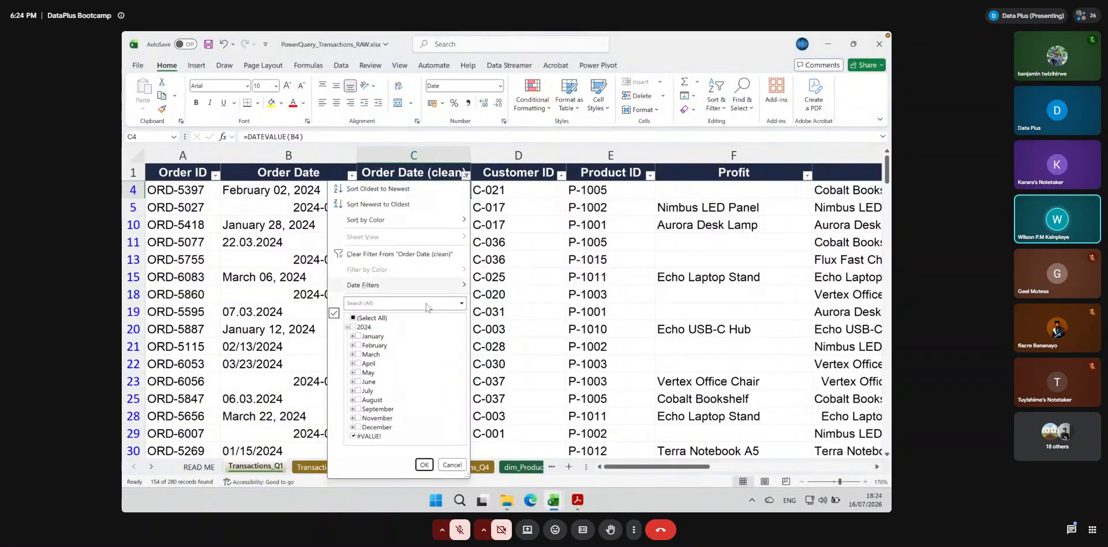
{"action": "left_click", "coordinate": [367, 256]}
{"action": "scroll", "coordinate": [409, 278], "scroll_direction": "up", "scroll_amount": 1}
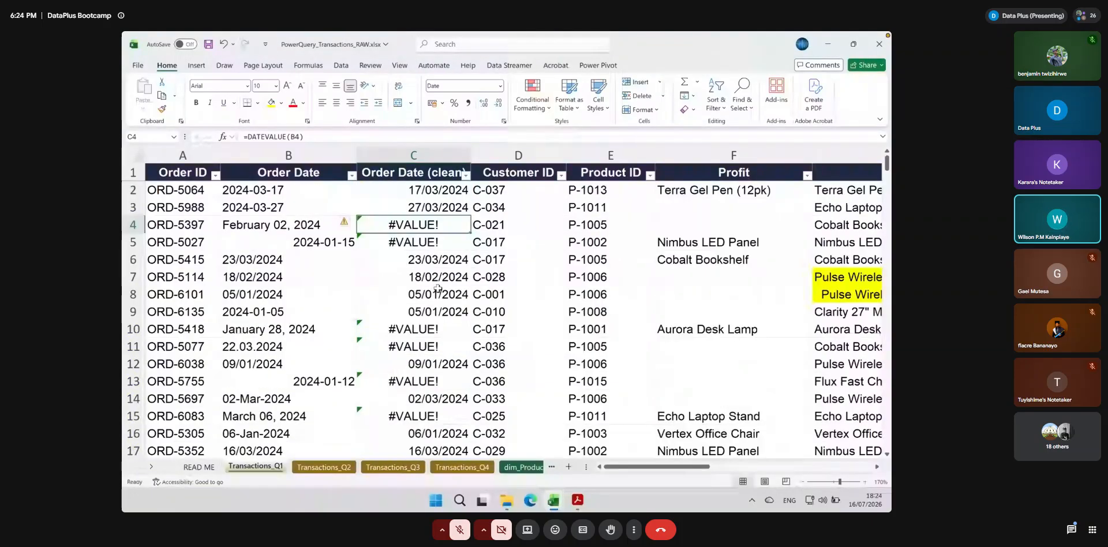
{"action": "left_click", "coordinate": [402, 172]}
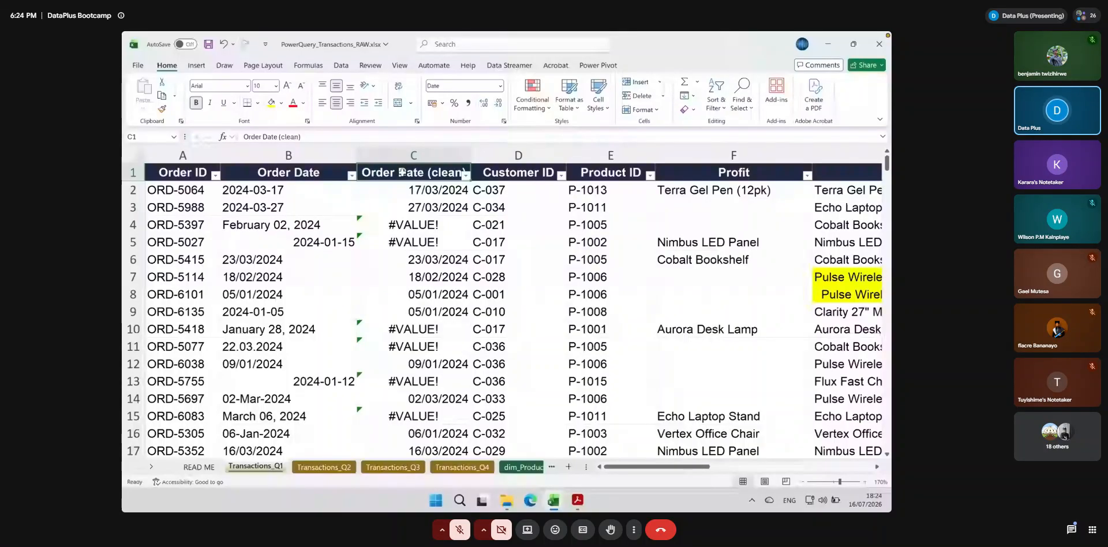
{"action": "left_click", "coordinate": [716, 103]}
{"action": "left_click", "coordinate": [733, 191]}
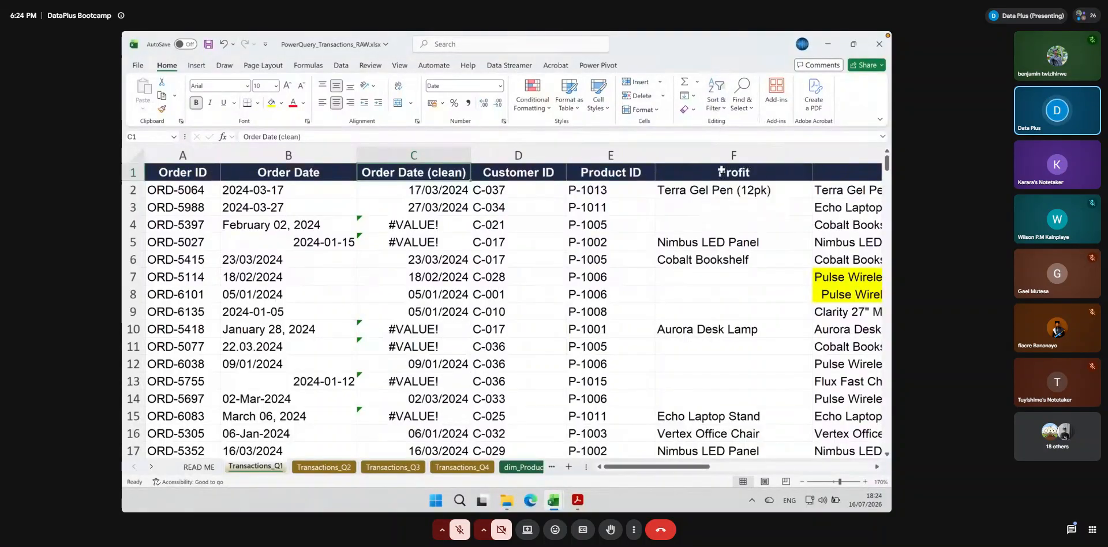
Point out the header cells from Order ID to Customer ID, and turn filtering back on from the Order Date header
{"action": "left_click", "coordinate": [188, 176]}
{"action": "left_click", "coordinate": [298, 169]}
{"action": "left_click", "coordinate": [394, 171]}
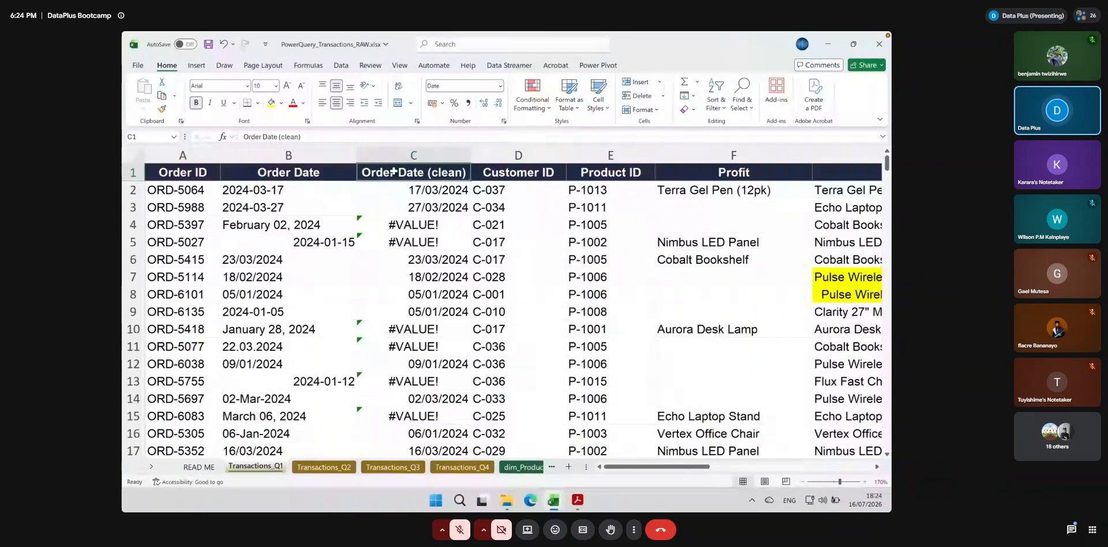
{"action": "left_click", "coordinate": [506, 169]}
{"action": "left_click", "coordinate": [166, 168]}
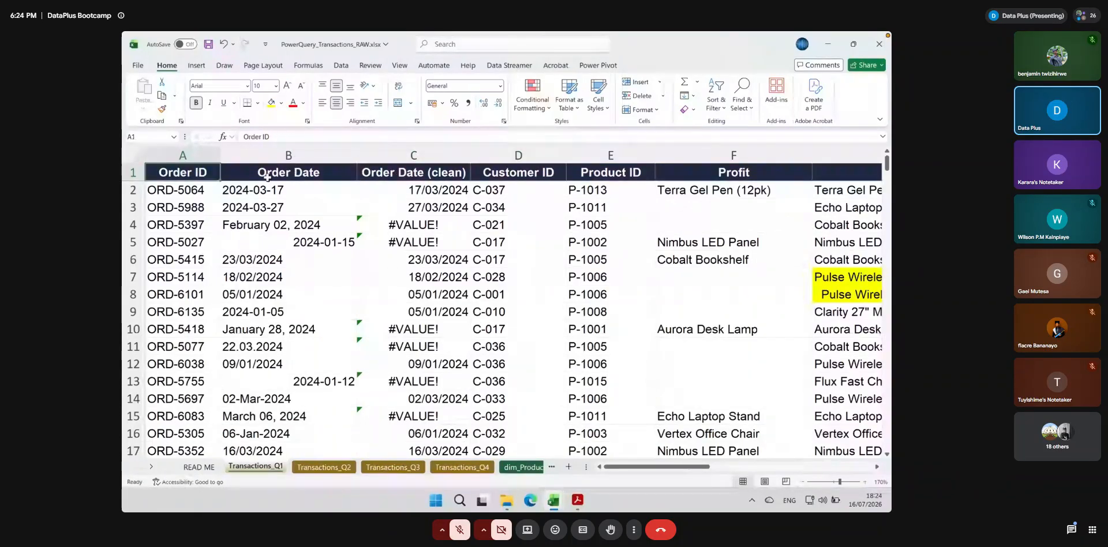
{"action": "left_click", "coordinate": [267, 174]}
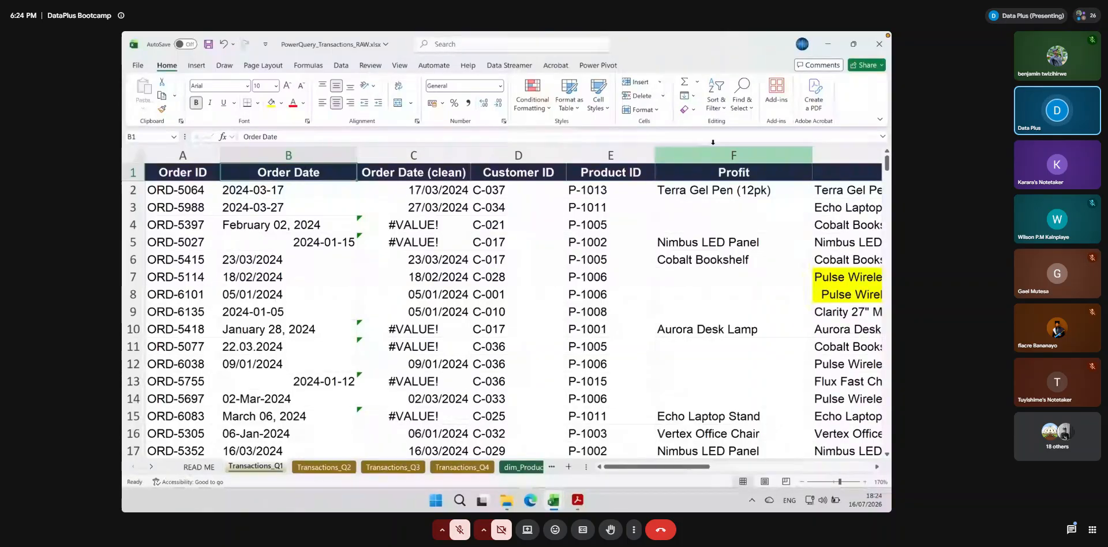
{"action": "left_click", "coordinate": [717, 108]}
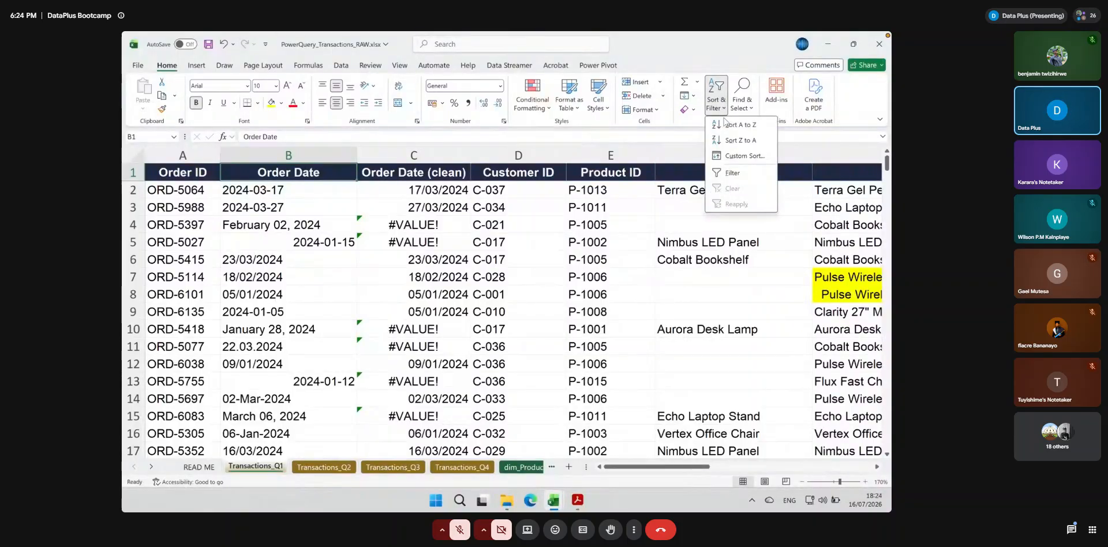
{"action": "left_click", "coordinate": [739, 173]}
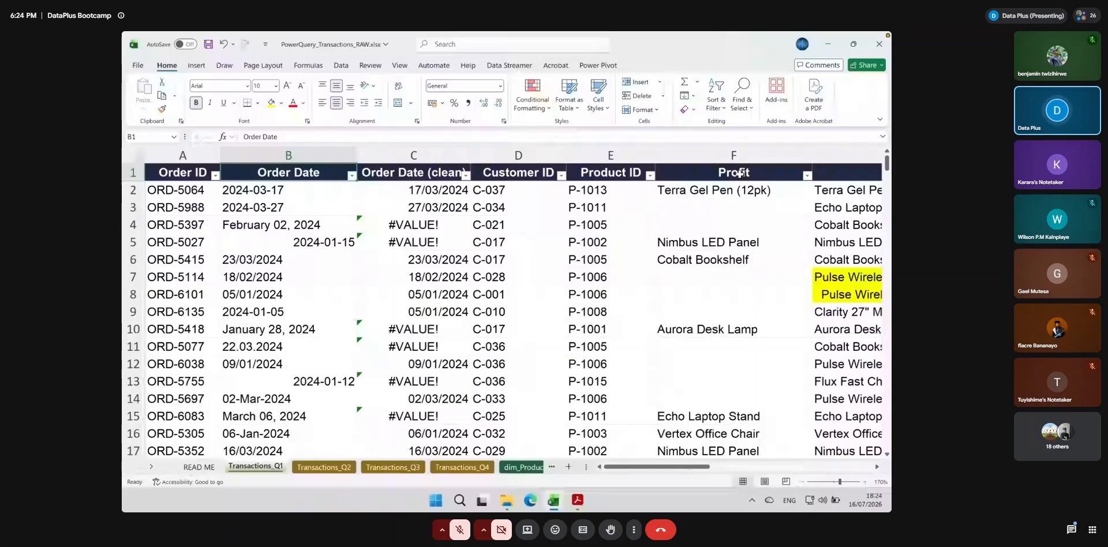
Turn on filtering for only the Order Date (clean) column
{"action": "left_click", "coordinate": [447, 151]}
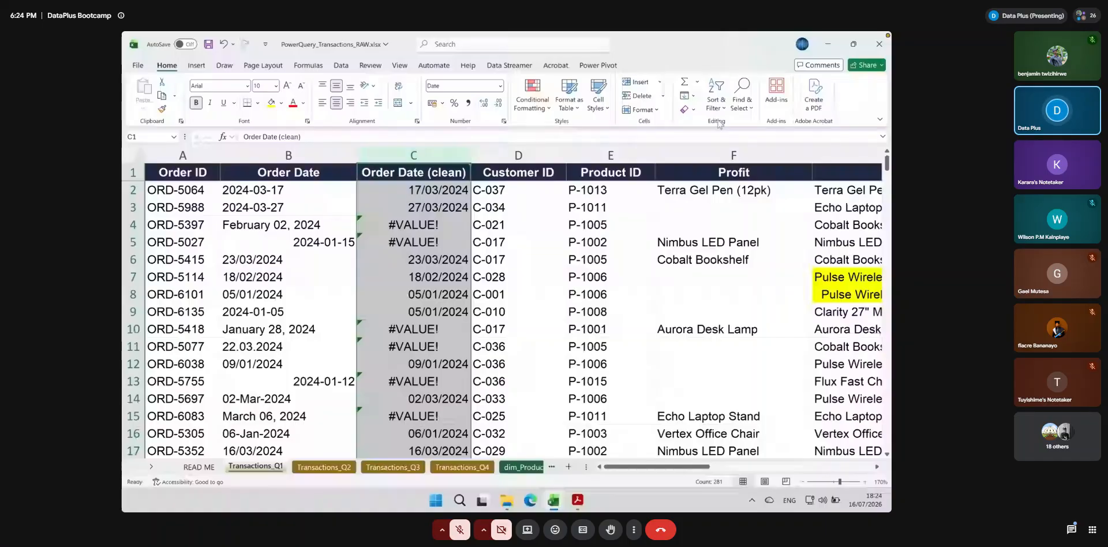
{"action": "left_click", "coordinate": [716, 104]}
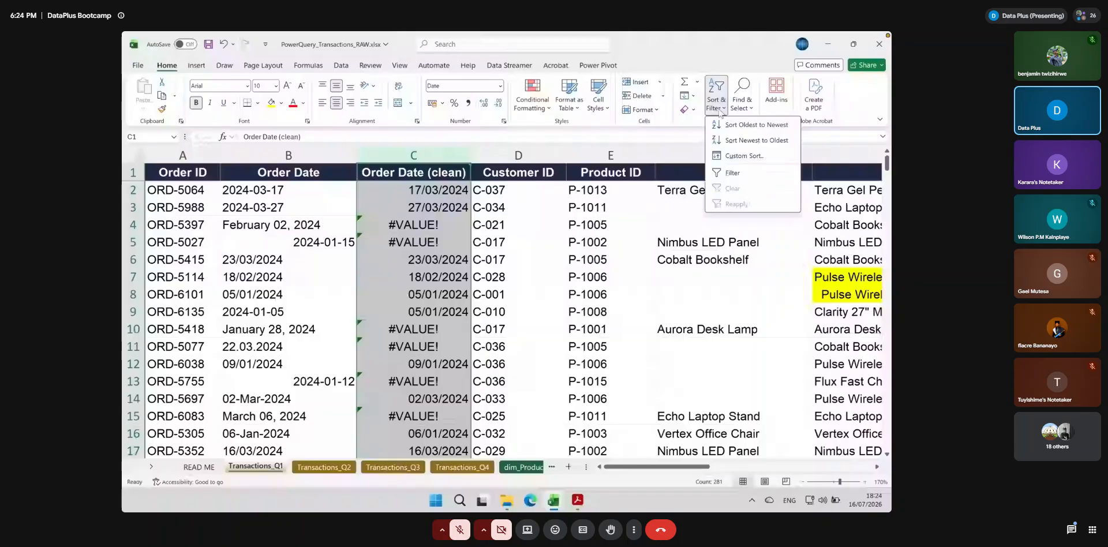
{"action": "left_click", "coordinate": [732, 172]}
{"action": "left_click", "coordinate": [385, 169]}
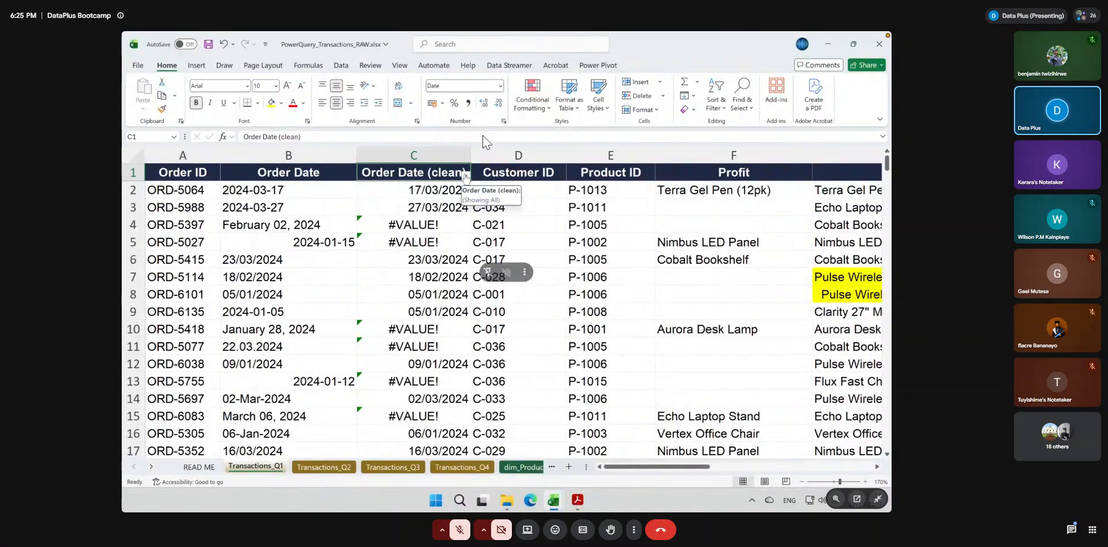
Filter the Order Date (clean) column to show only the #VALUE! rows
{"action": "left_click", "coordinate": [465, 175]}
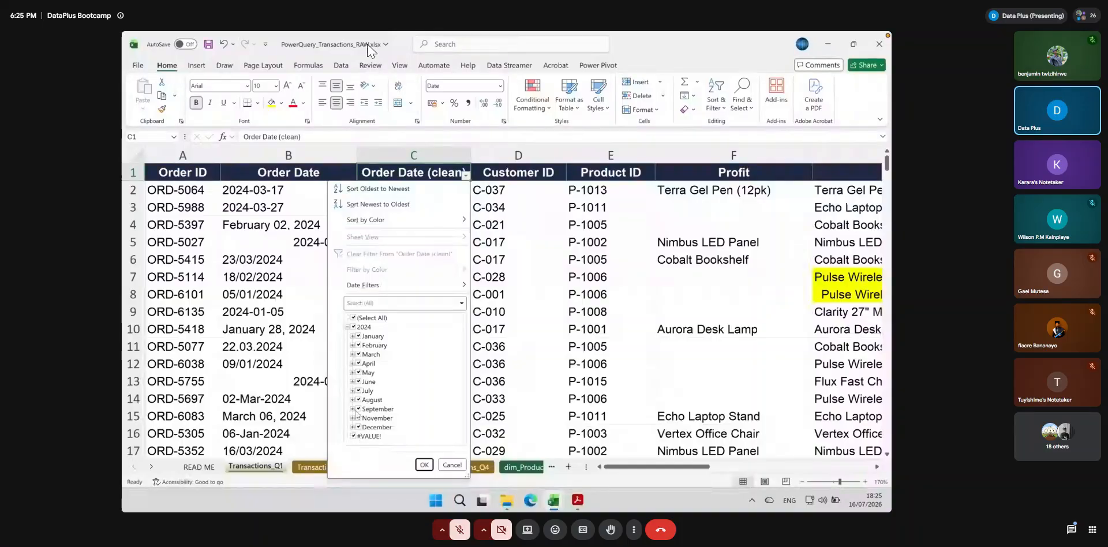
{"action": "left_click", "coordinate": [353, 316]}
{"action": "left_click", "coordinate": [353, 437]}
{"action": "left_click", "coordinate": [352, 436]}
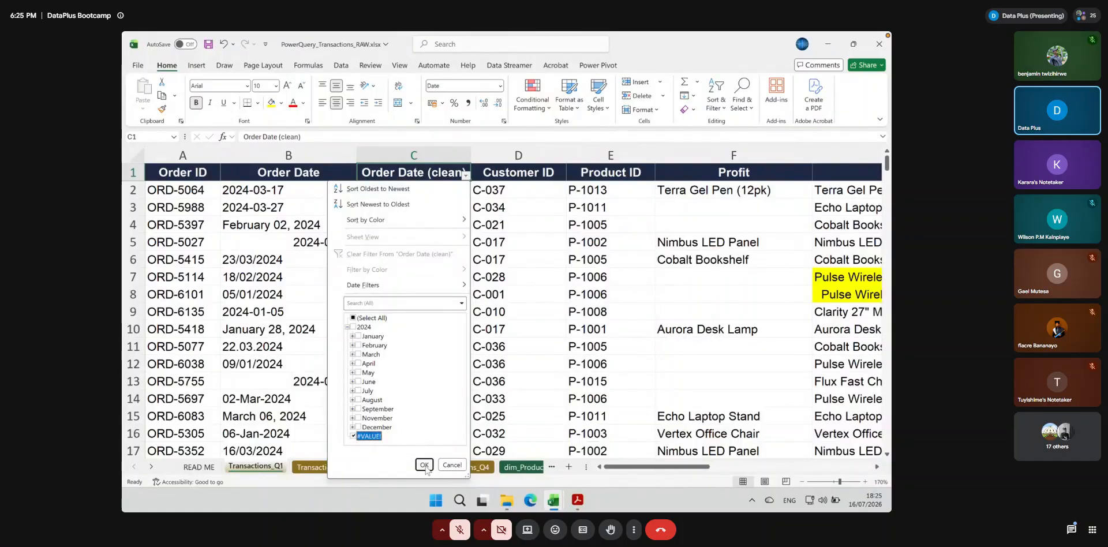
{"action": "left_click", "coordinate": [424, 465]}
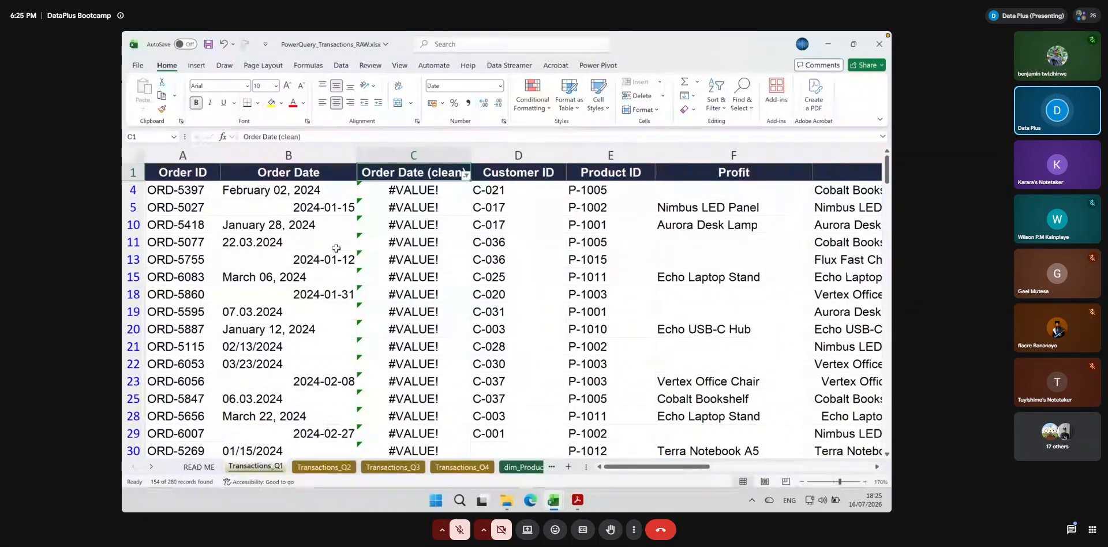
Inspect the right-aligned Order Date cells in the filtered rows, such as B5, B13, B18 and B23, against their underlying values
{"action": "left_click", "coordinate": [325, 212]}
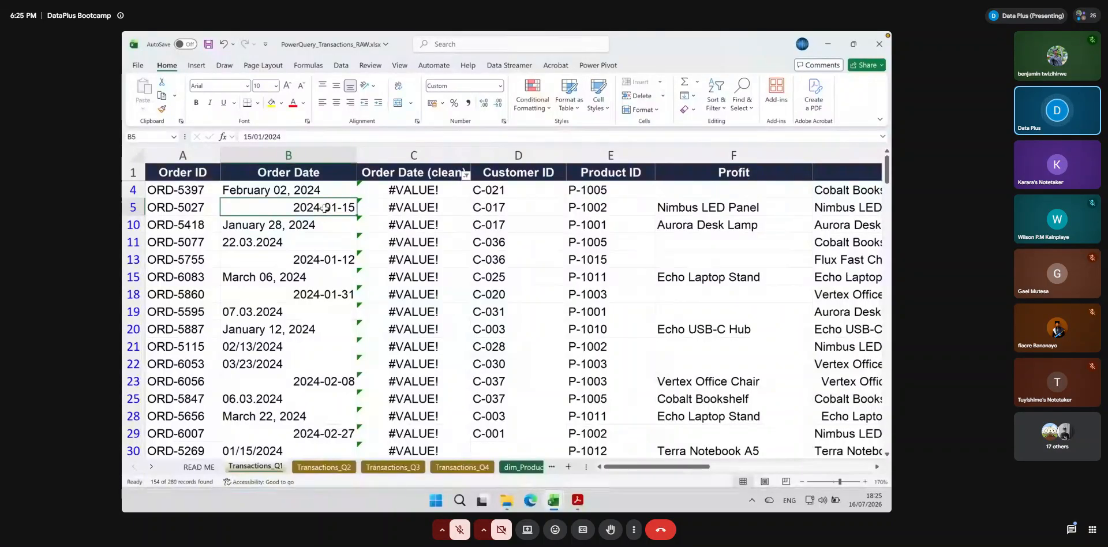
{"action": "left_click", "coordinate": [317, 260]}
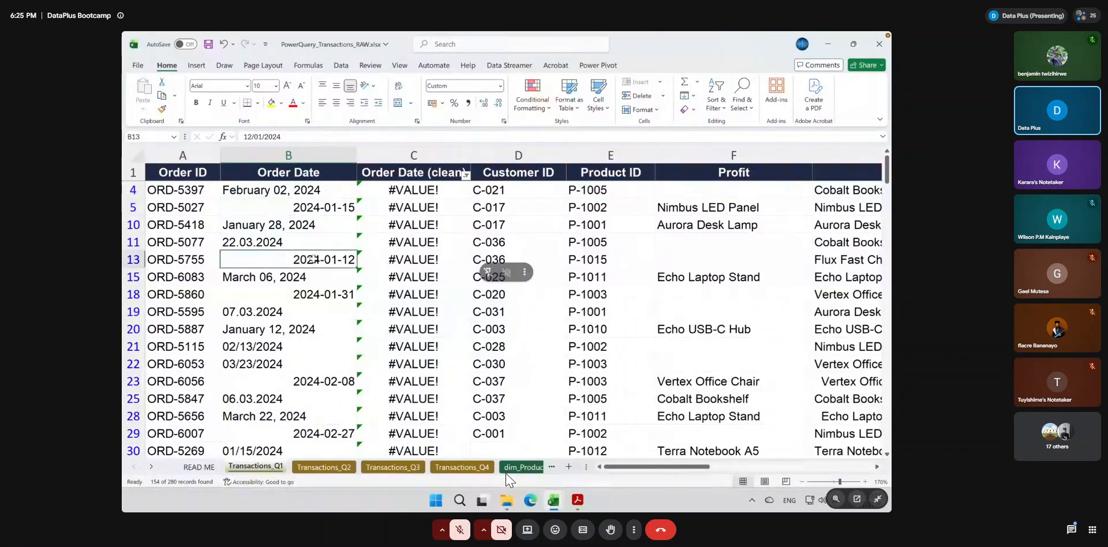
{"action": "left_click", "coordinate": [312, 293]}
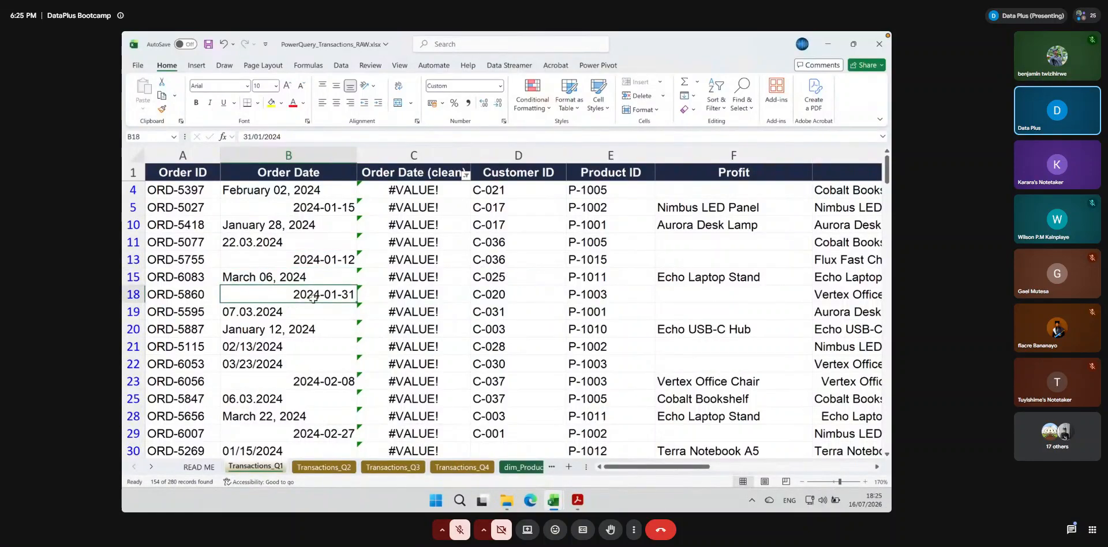
{"action": "left_click", "coordinate": [316, 382]}
{"action": "left_click", "coordinate": [294, 334]}
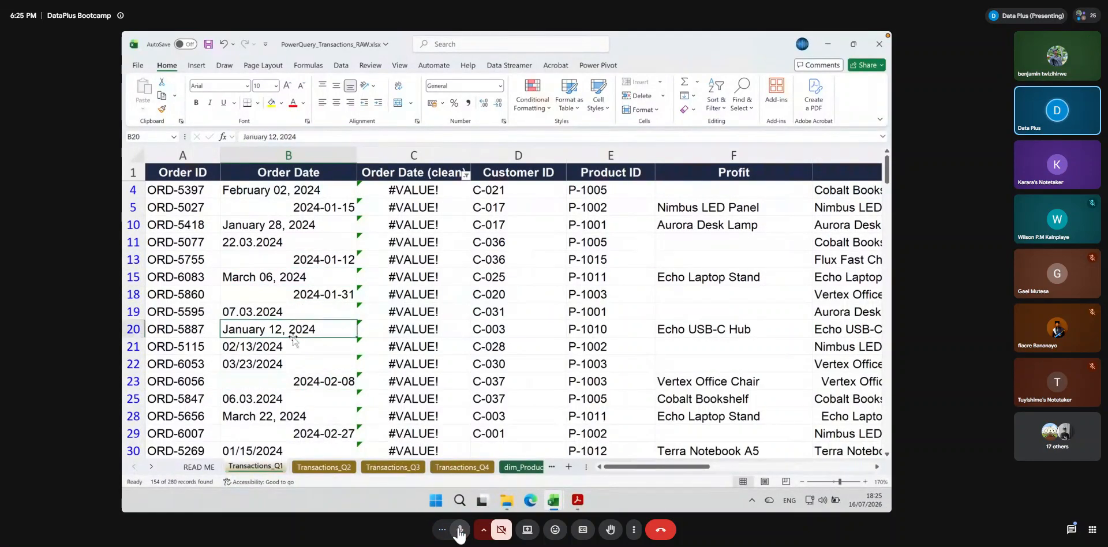
{"action": "left_click", "coordinate": [312, 384]}
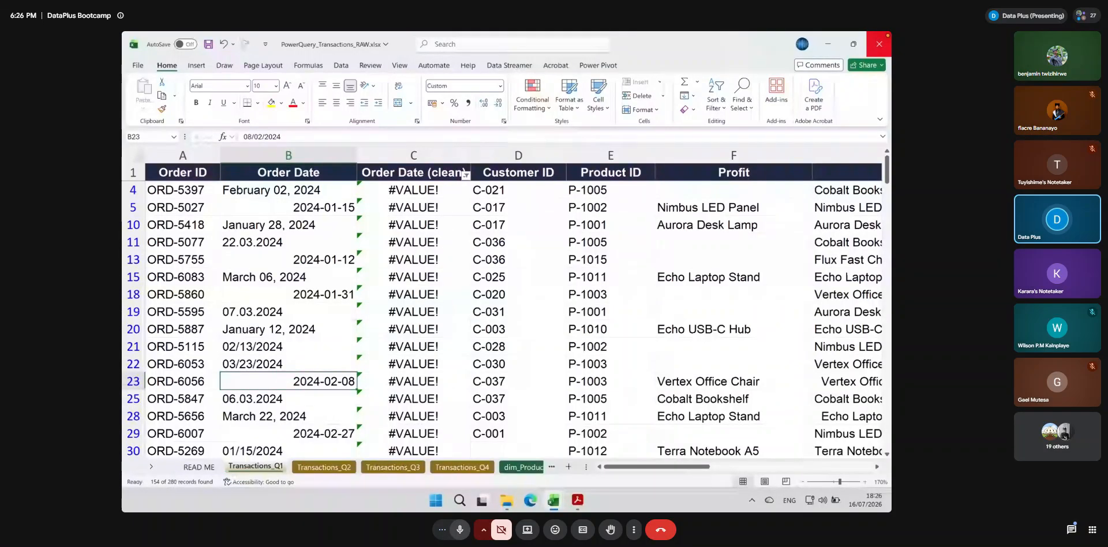
{"action": "left_click", "coordinate": [460, 530]}
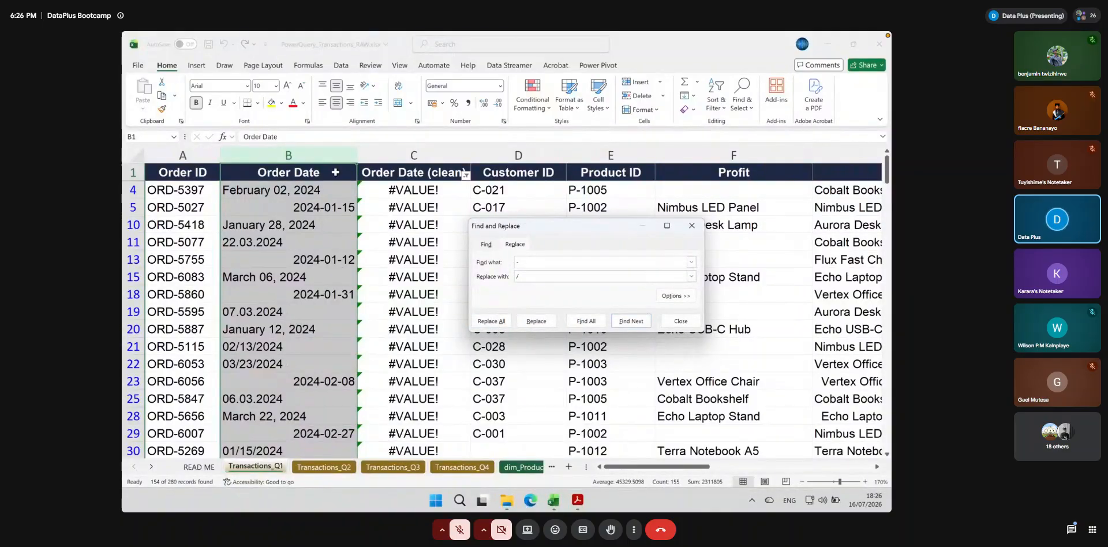
Try to replace every "-" with "/" in the Order Date column, and close Find and Replace
{"action": "left_click", "coordinate": [491, 321]}
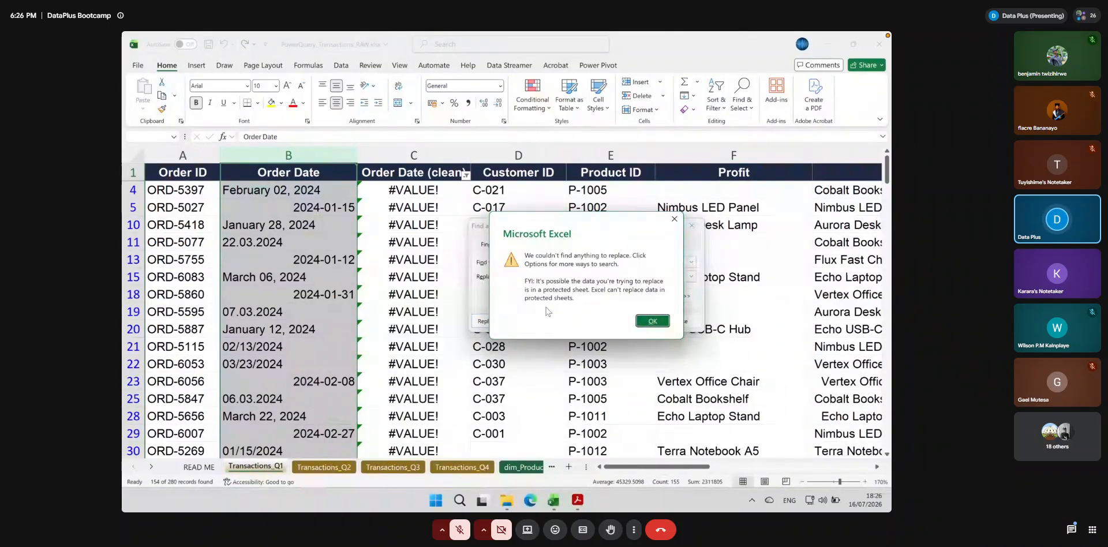
{"action": "left_click", "coordinate": [651, 321]}
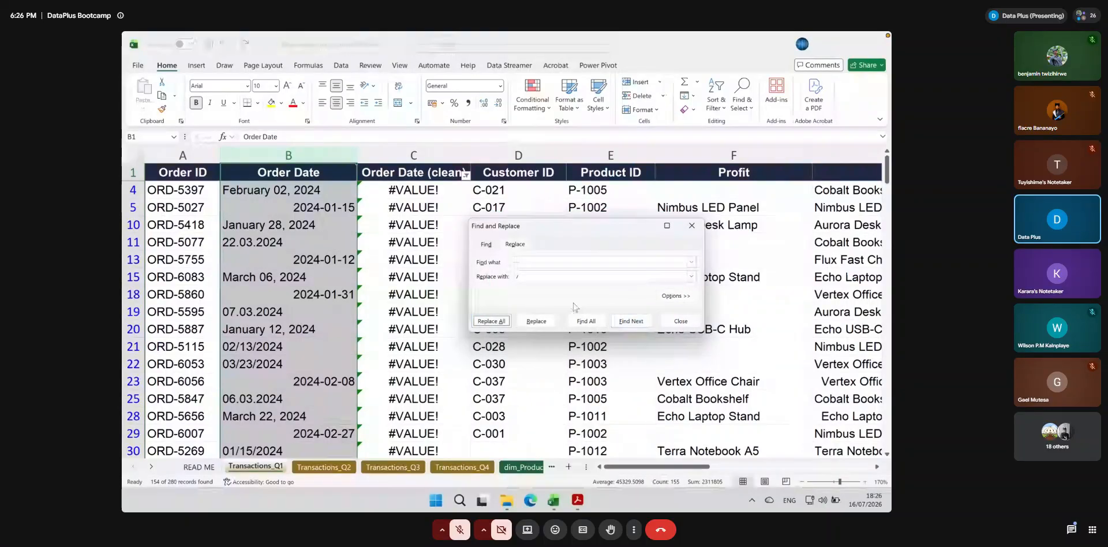
{"action": "left_click", "coordinate": [692, 226]}
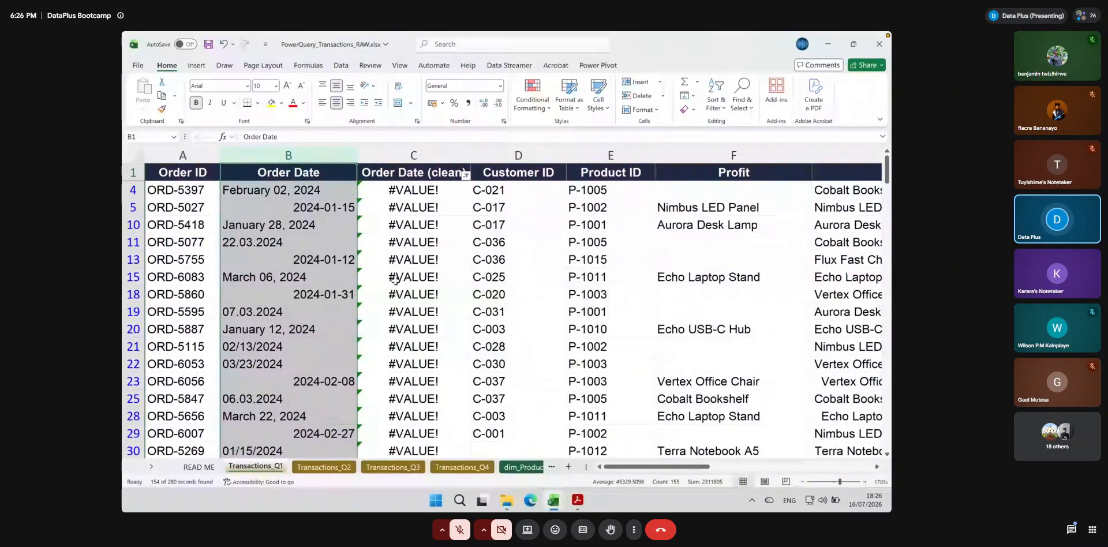
Compare the displayed dates in B5, B13 and B18 with their stored values
{"action": "left_click", "coordinate": [324, 299]}
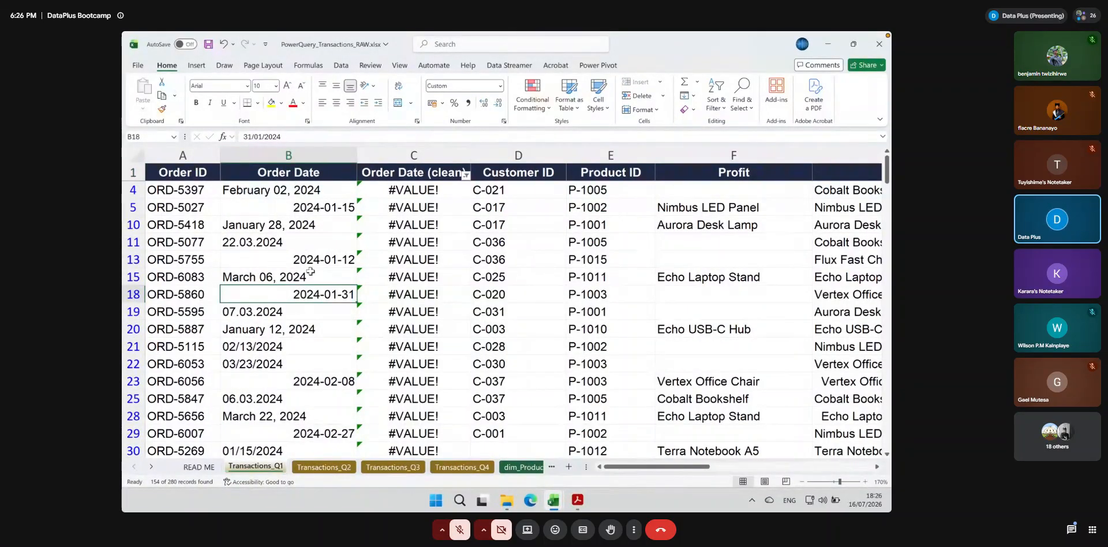
{"action": "left_click", "coordinate": [314, 207]}
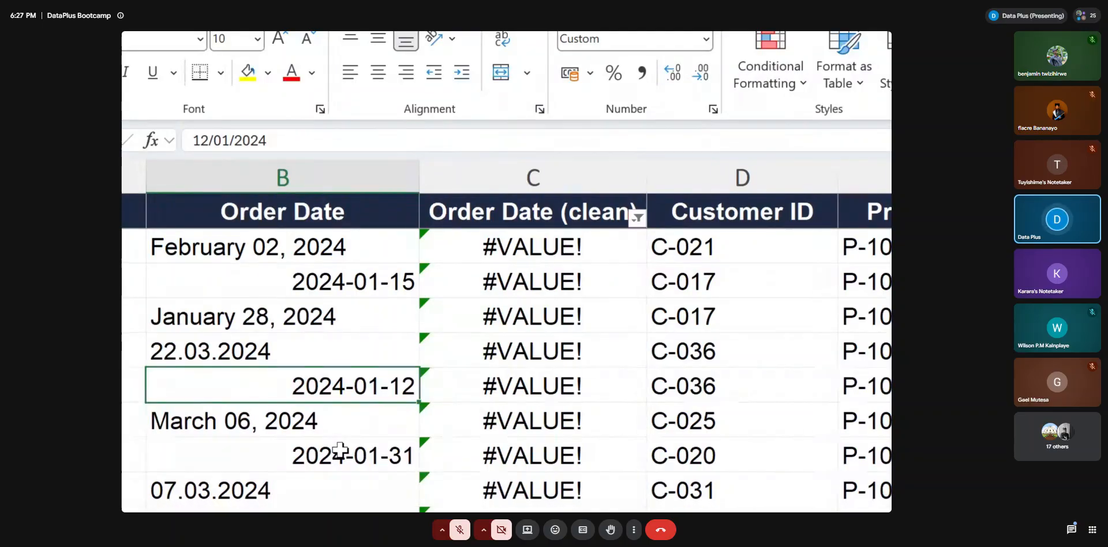
{"action": "left_click", "coordinate": [340, 455]}
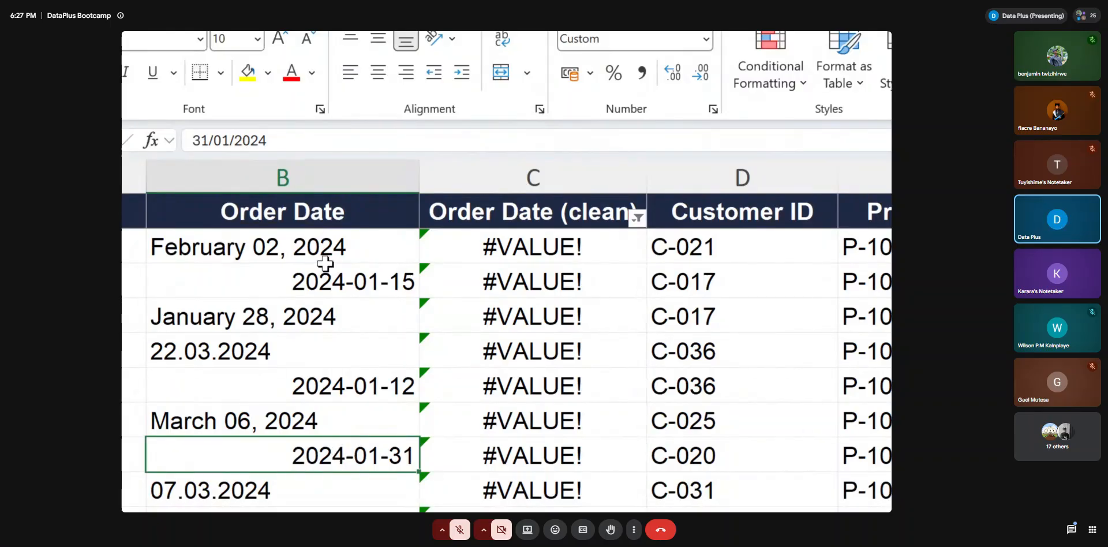
Try the Text number format on the whole Order Date column and check cell B5
{"action": "left_click", "coordinate": [285, 174]}
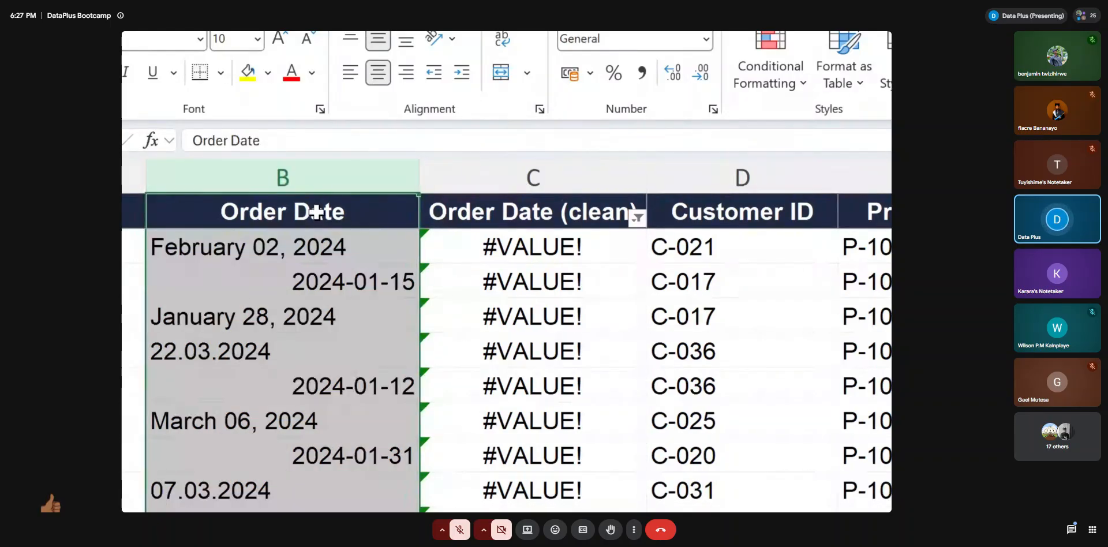
{"action": "key", "text": "super+Escape"}
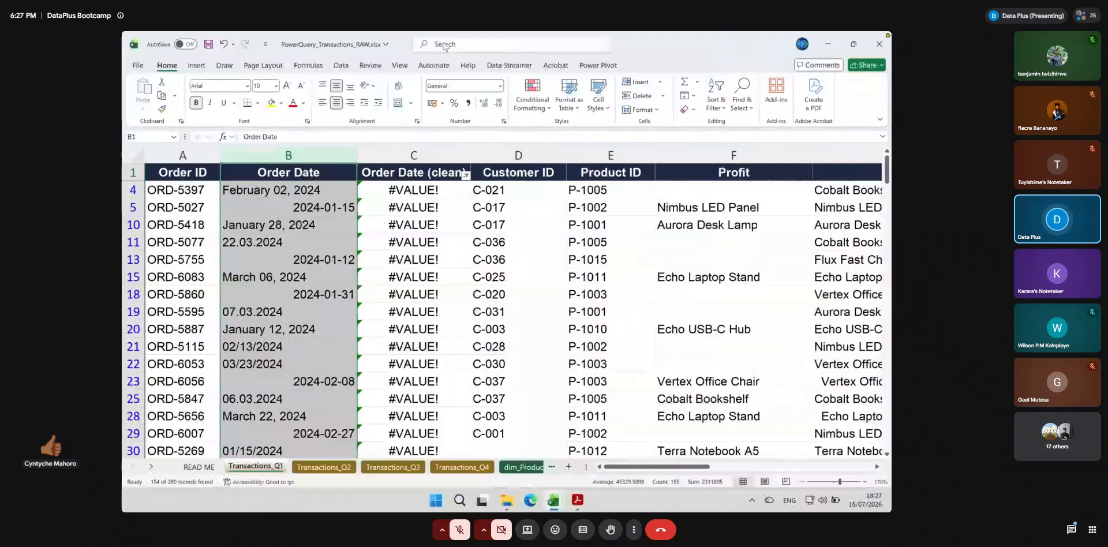
{"action": "left_click", "coordinate": [499, 87]}
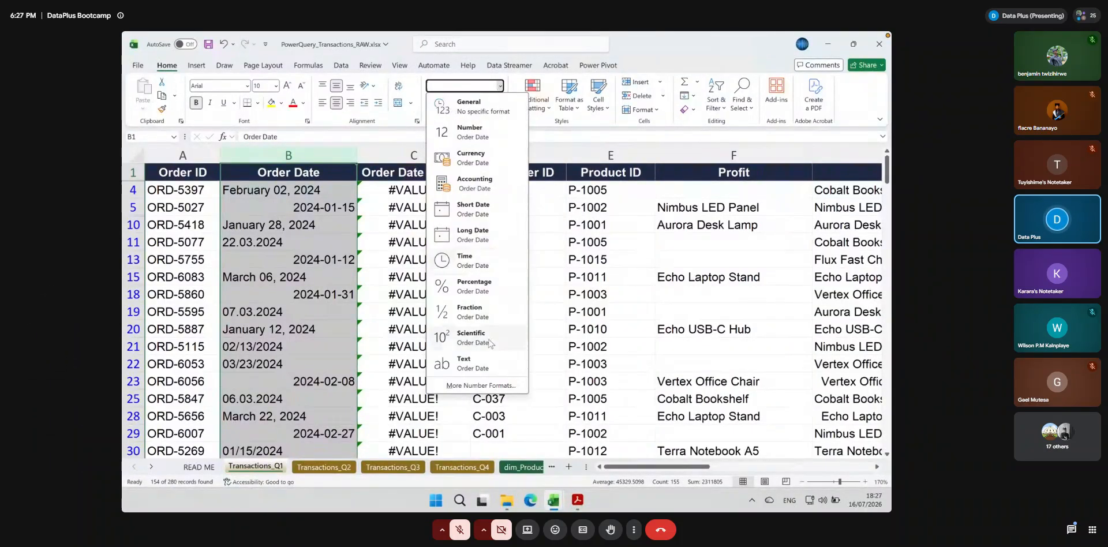
{"action": "left_click", "coordinate": [467, 364]}
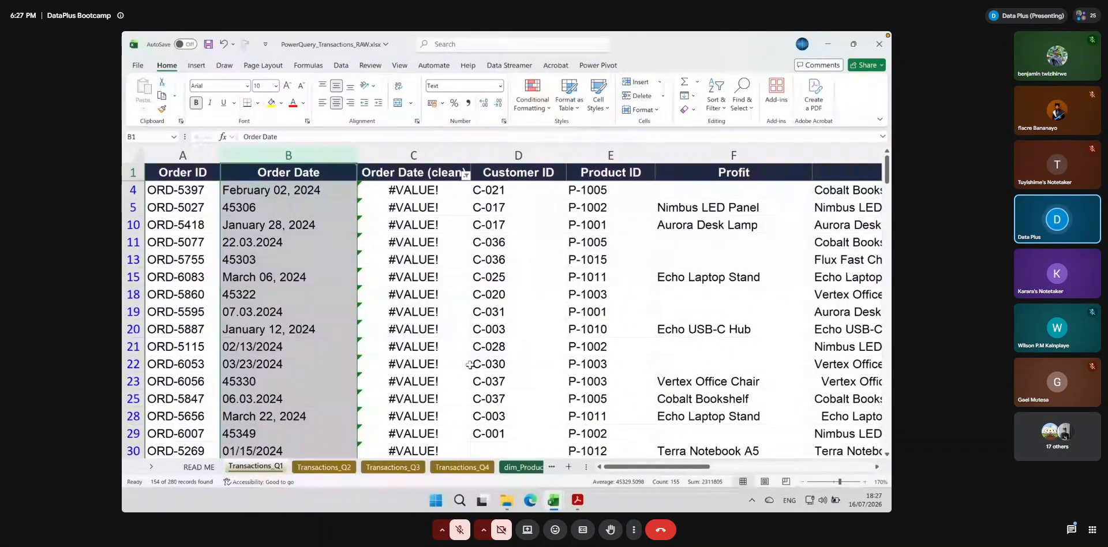
{"action": "left_click", "coordinate": [239, 206]}
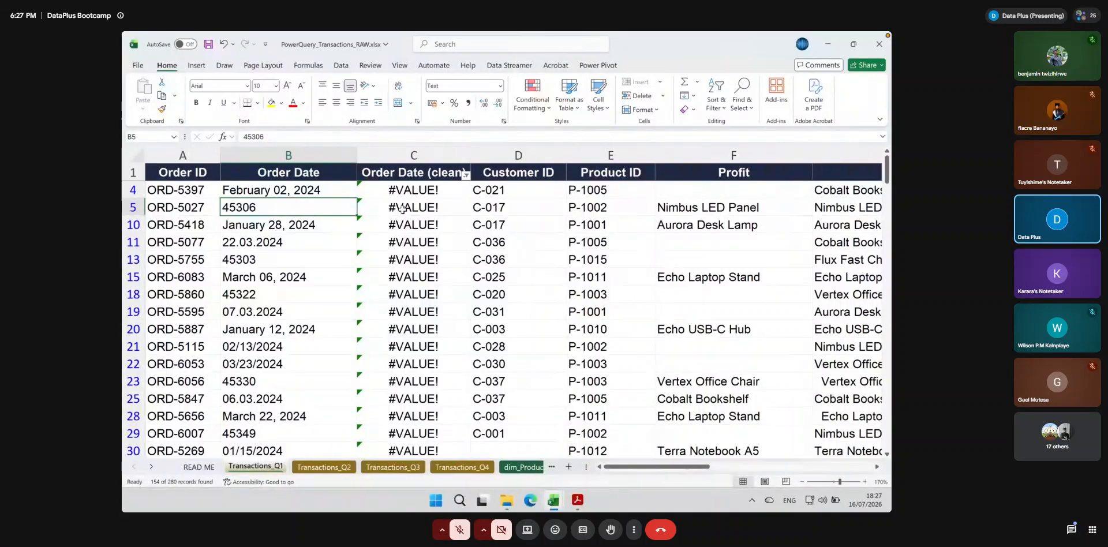
Apply the Short Date number format to the entire Order Date column
{"action": "left_click", "coordinate": [292, 153]}
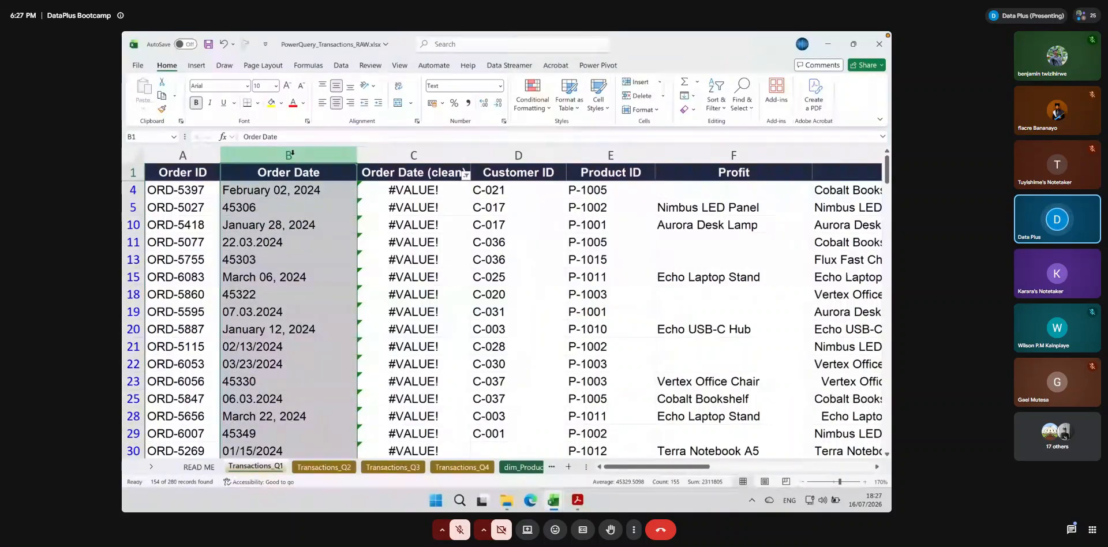
{"action": "left_click", "coordinate": [499, 85]}
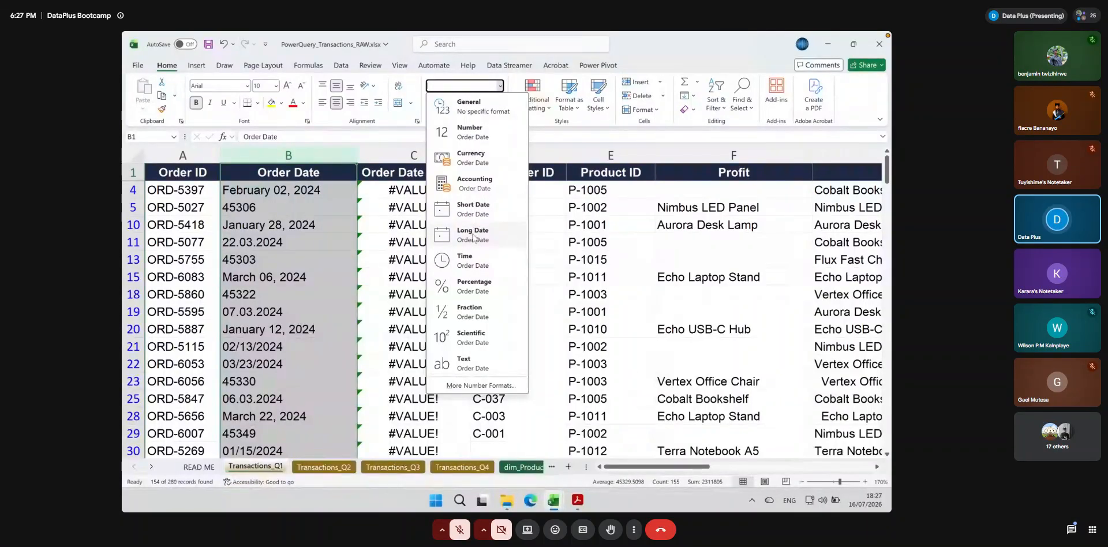
{"action": "left_click", "coordinate": [472, 209]}
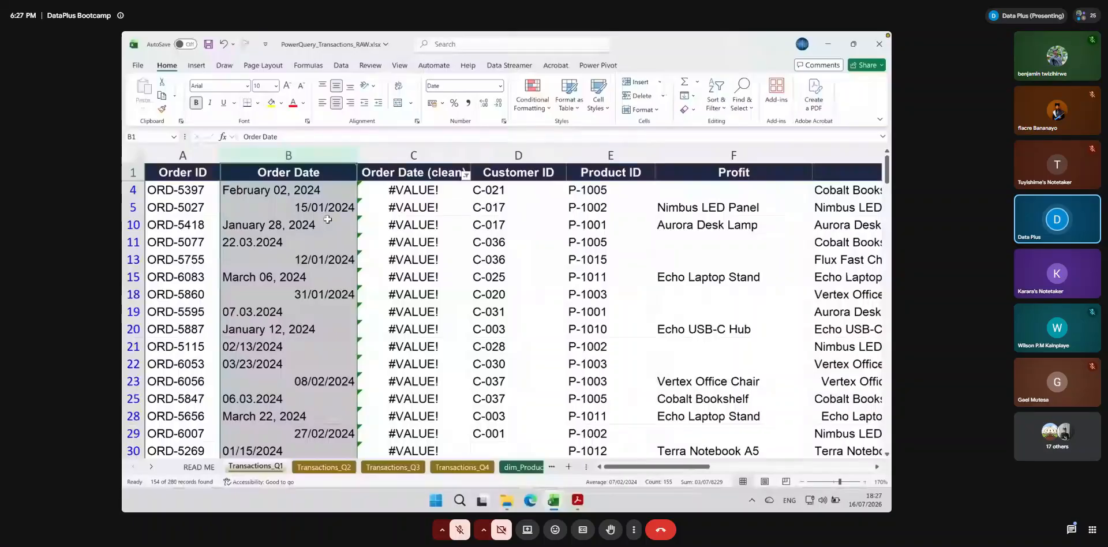
Check the DATEVALUE formulas in Order Date (clean) from C4 down to row 22, and the source date in B5
{"action": "left_click", "coordinate": [396, 191]}
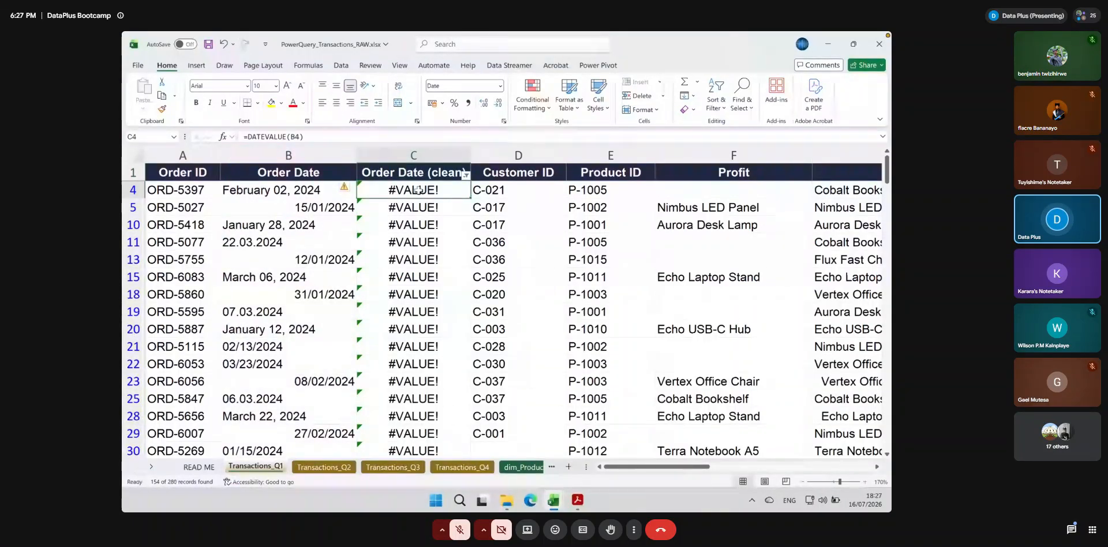
{"action": "double_click", "coordinate": [417, 190]}
{"action": "key", "text": "Escape"}
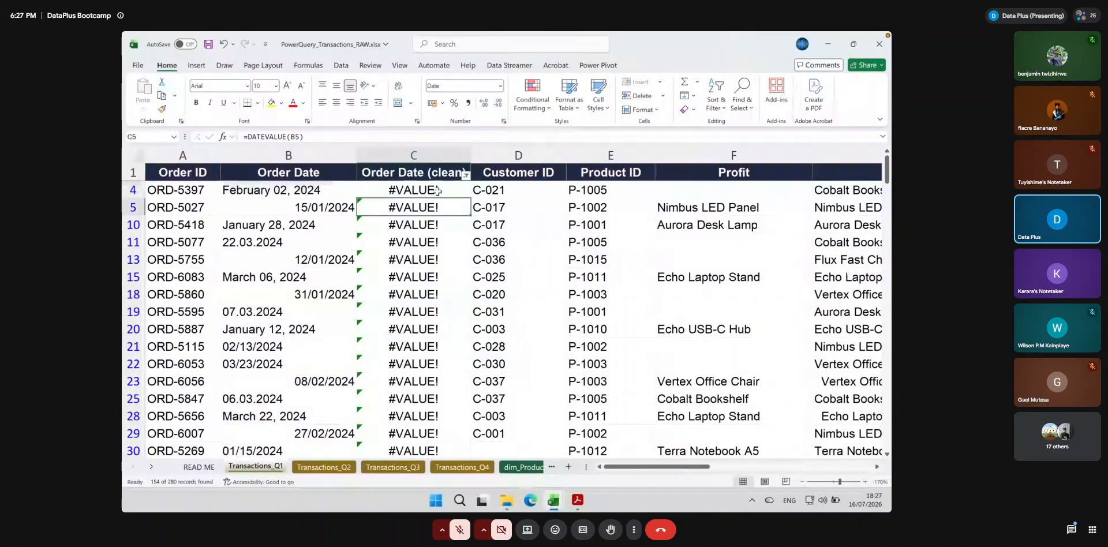
{"action": "left_click_drag", "start_coordinate": [472, 220], "coordinate": [464, 365]}
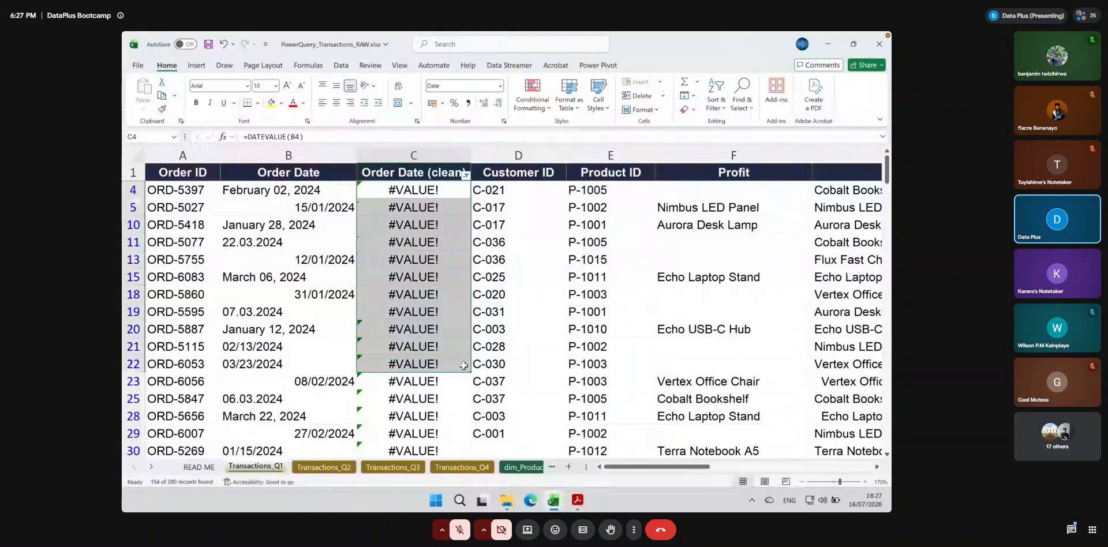
{"action": "left_click", "coordinate": [332, 206]}
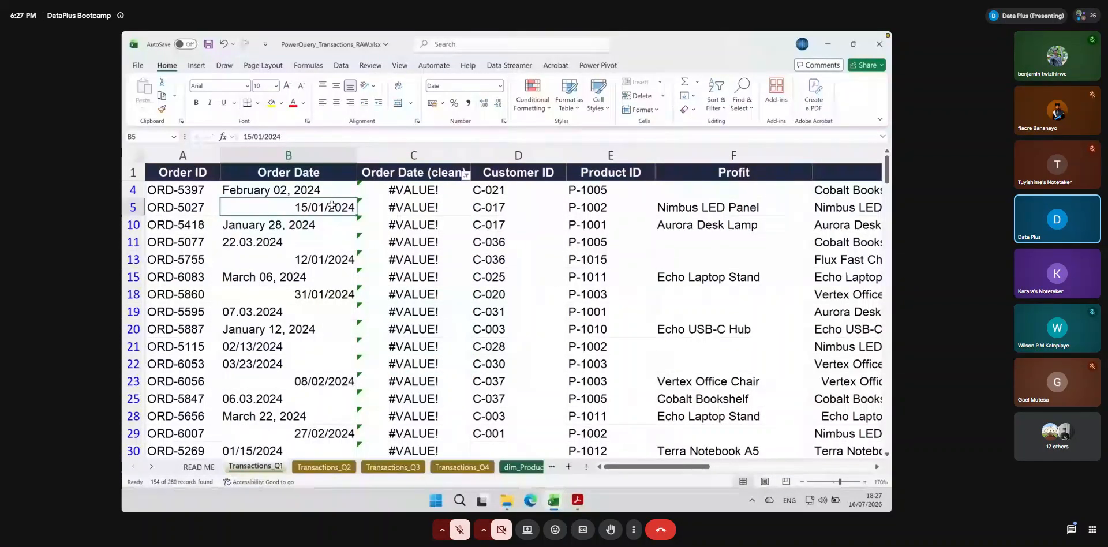
Re-enter the DATEVALUE formula in C5 with B5 as its date text
{"action": "left_click", "coordinate": [400, 204]}
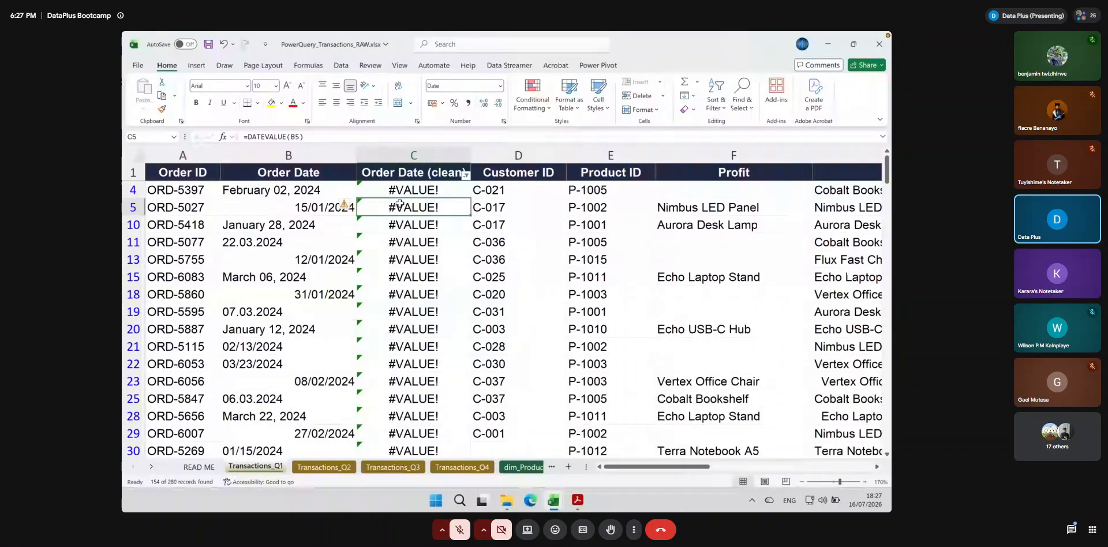
{"action": "type", "text": "=date"}
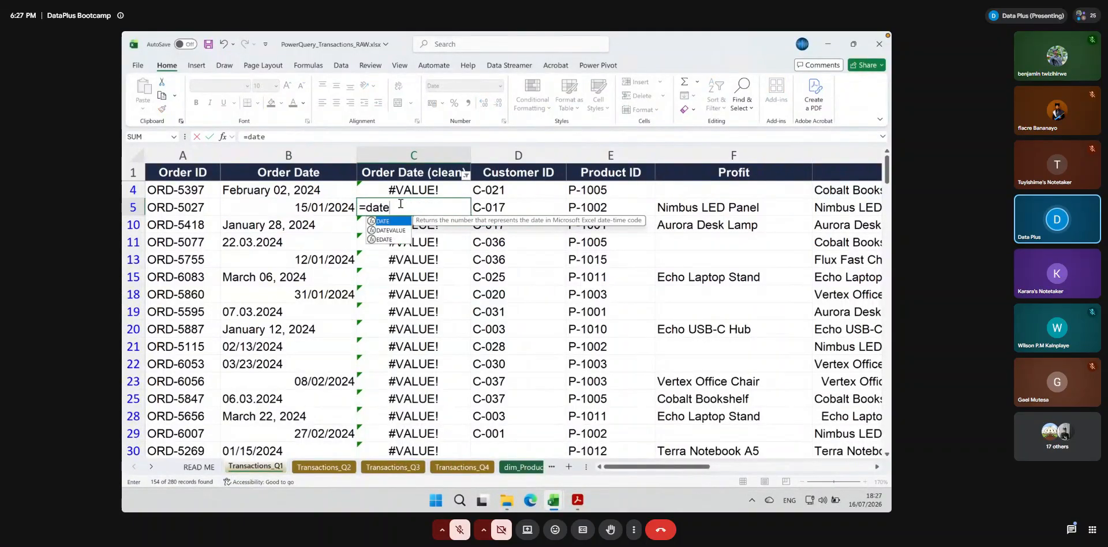
{"action": "double_click", "coordinate": [391, 231]}
{"action": "left_click", "coordinate": [329, 207]}
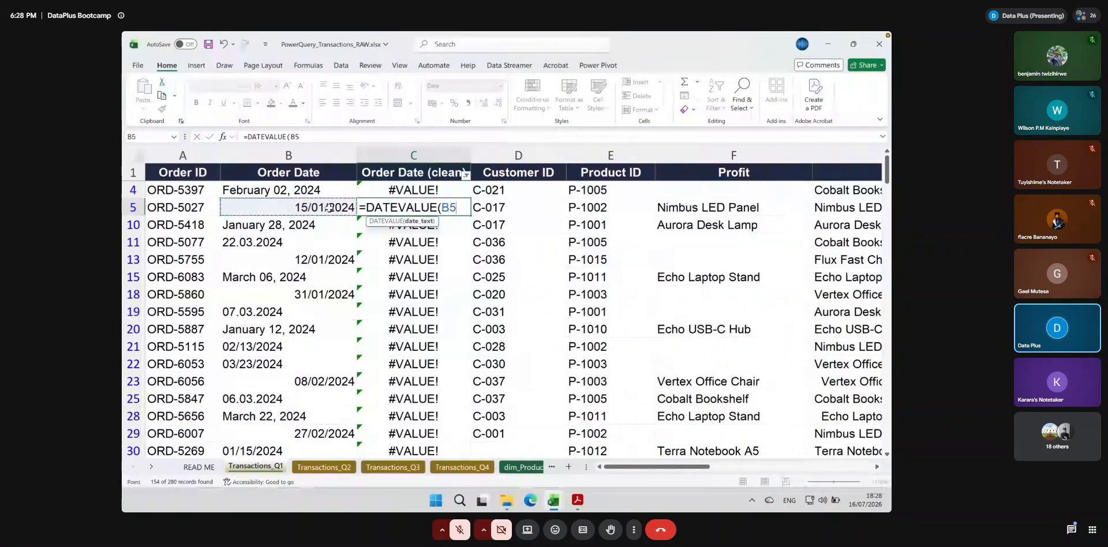
{"action": "key", "text": "ctrl+Return"}
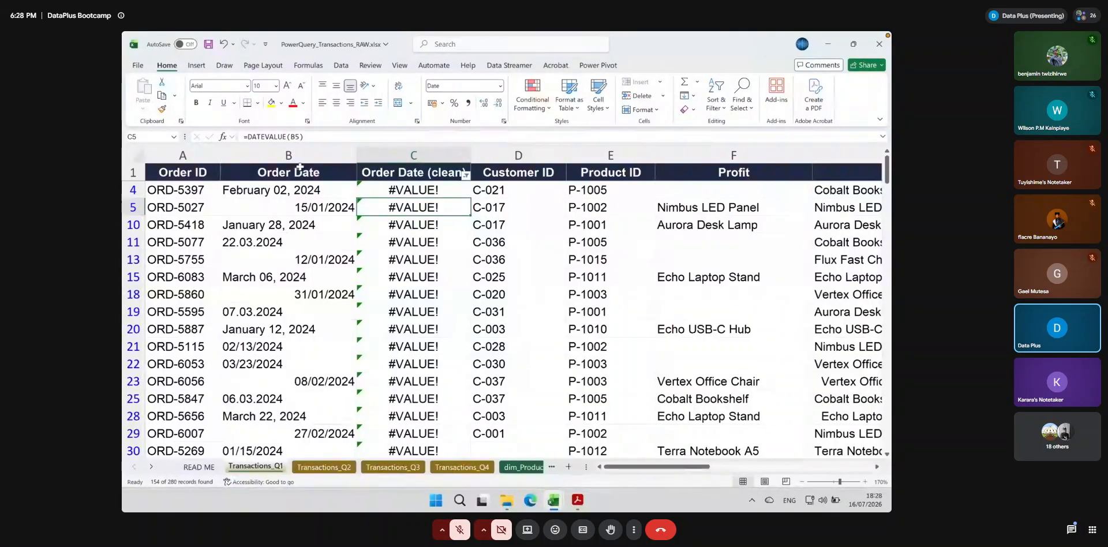
Show all rows again by selecting every value in the Order Date (clean) filter
{"action": "left_click", "coordinate": [465, 175]}
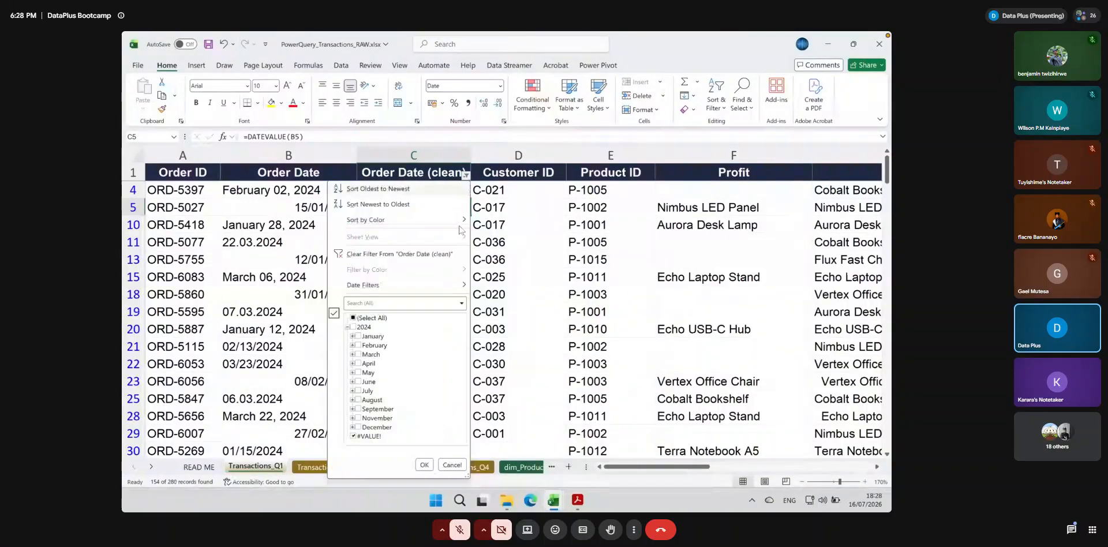
{"action": "left_click", "coordinate": [353, 317]}
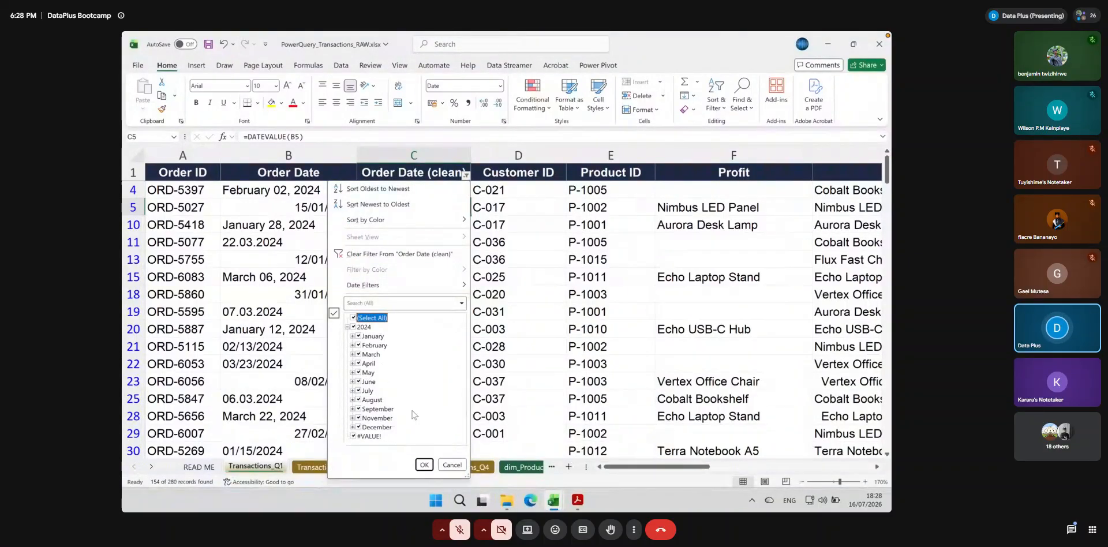
{"action": "left_click", "coordinate": [424, 465]}
{"action": "scroll", "coordinate": [422, 326], "scroll_direction": "up", "scroll_amount": 1}
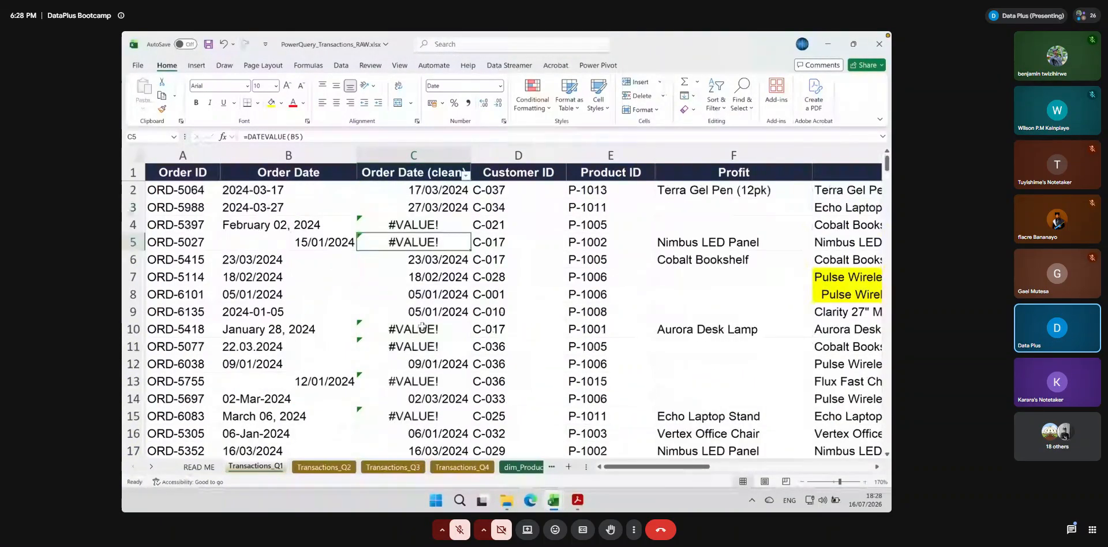
Apply the Short Date number format to the whole Order Date column again
{"action": "left_click", "coordinate": [297, 154]}
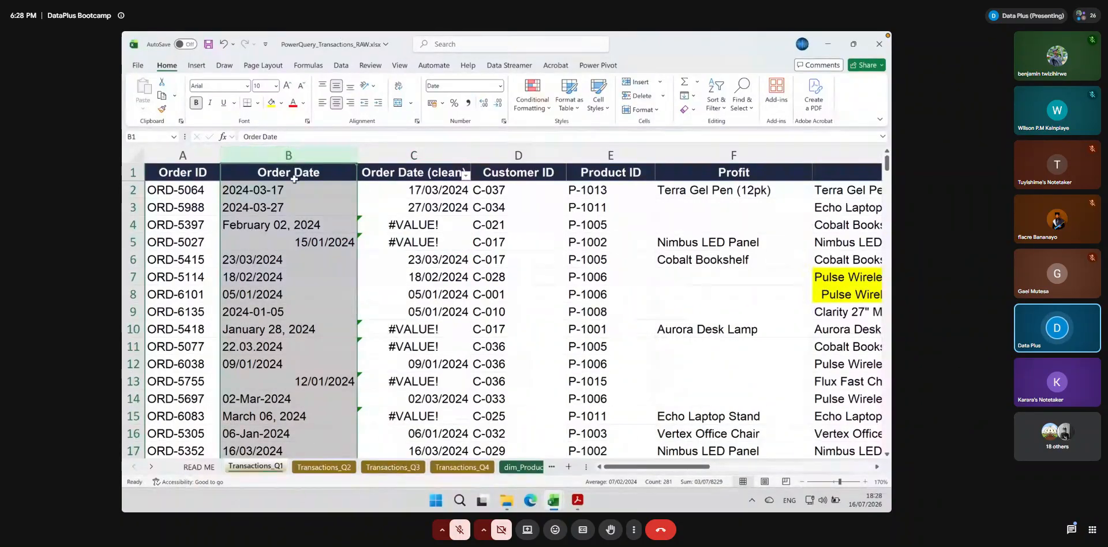
{"action": "left_click", "coordinate": [497, 88]}
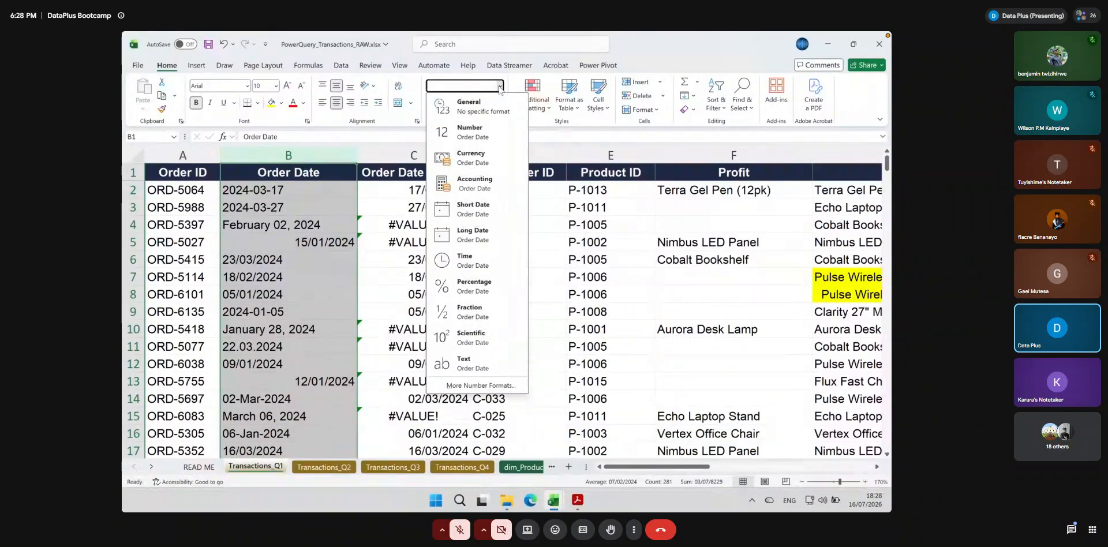
{"action": "left_click", "coordinate": [468, 207]}
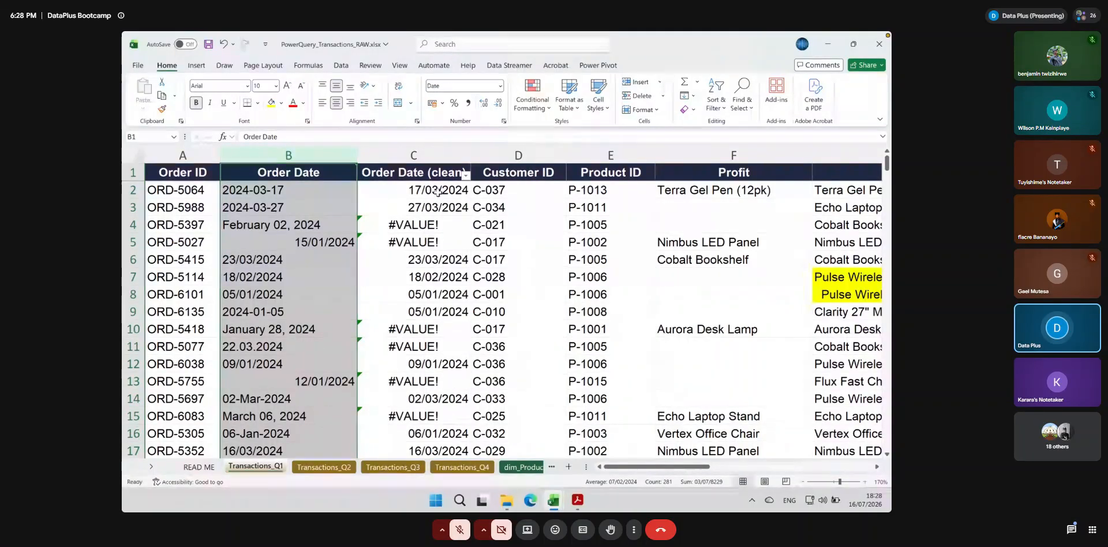
Inspect the DATEVALUE formula in C2 of Order Date (clean) and the source cell it refers to
{"action": "left_click", "coordinate": [364, 183]}
{"action": "left_click_drag", "start_coordinate": [247, 136], "coordinate": [320, 136]}
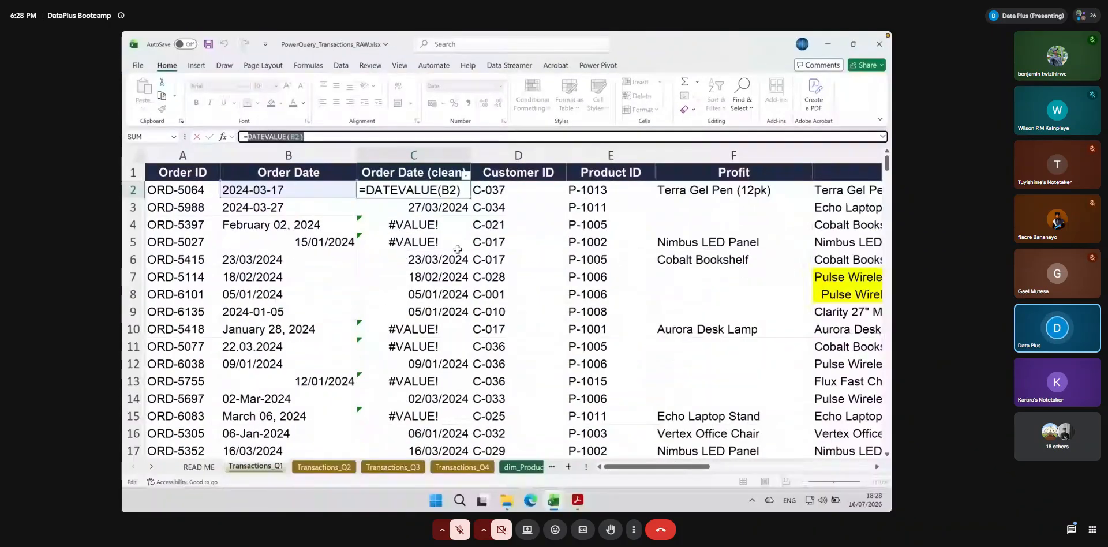
{"action": "key", "text": "Return"}
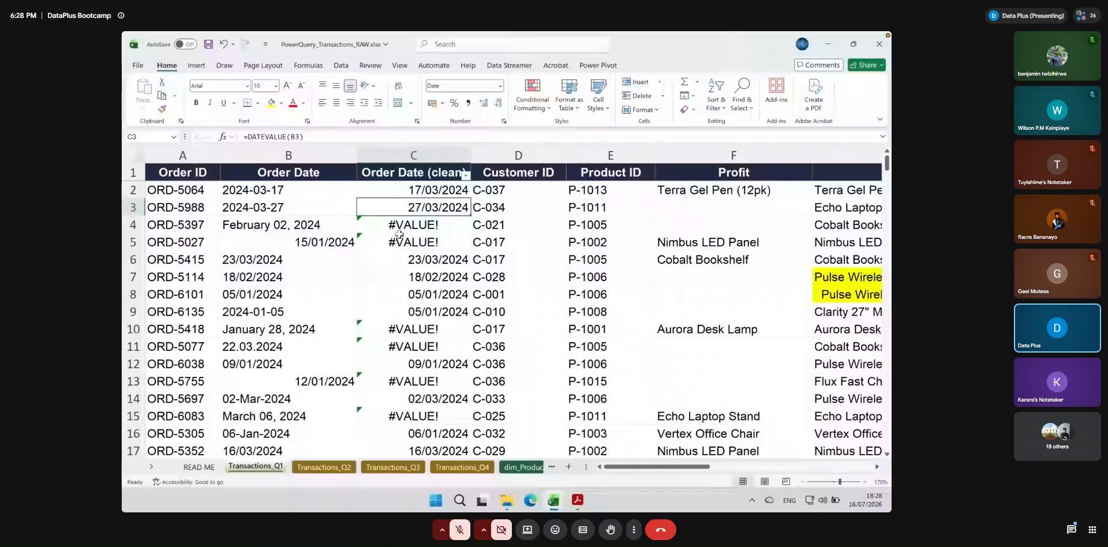
Filter the Order Date (clean) column to show only the #VALUE! rows
{"action": "left_click", "coordinate": [465, 175]}
{"action": "left_click", "coordinate": [354, 318]}
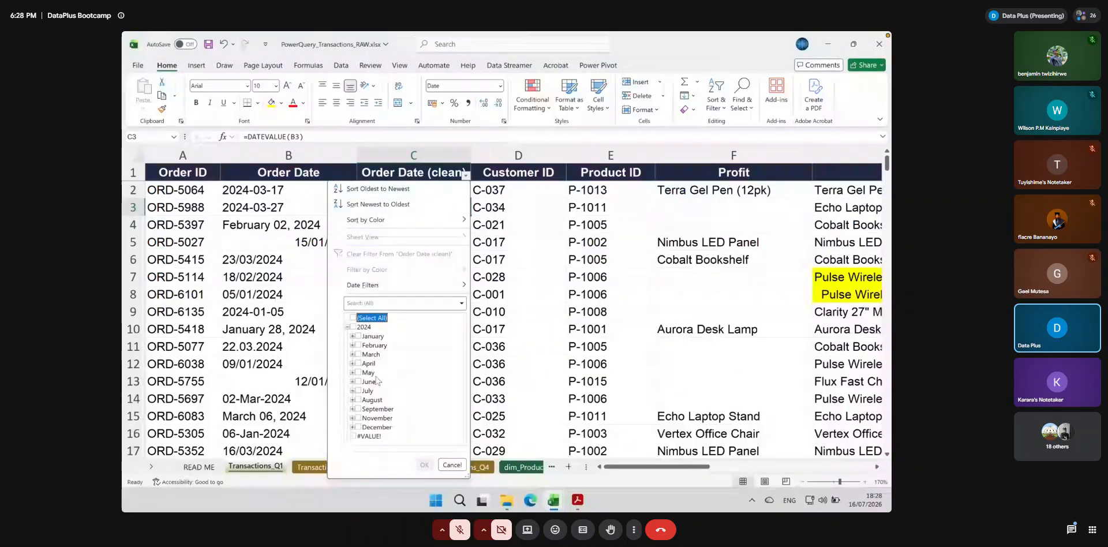
{"action": "left_click", "coordinate": [353, 436]}
{"action": "left_click", "coordinate": [424, 464]}
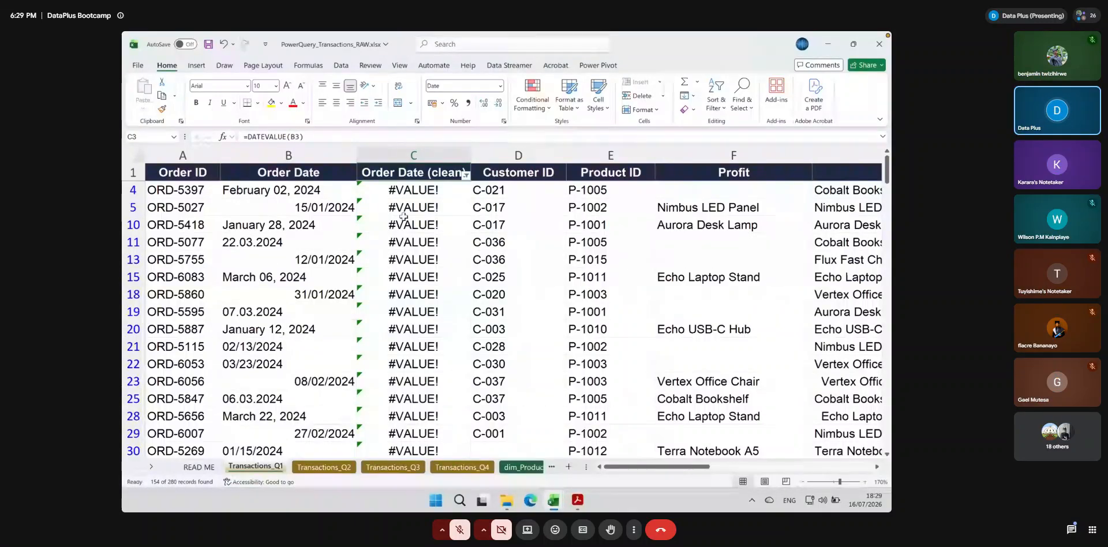
Copy the order date in B5 and add a new blank worksheet, enlarged to 230% zoom
{"action": "left_click", "coordinate": [321, 210]}
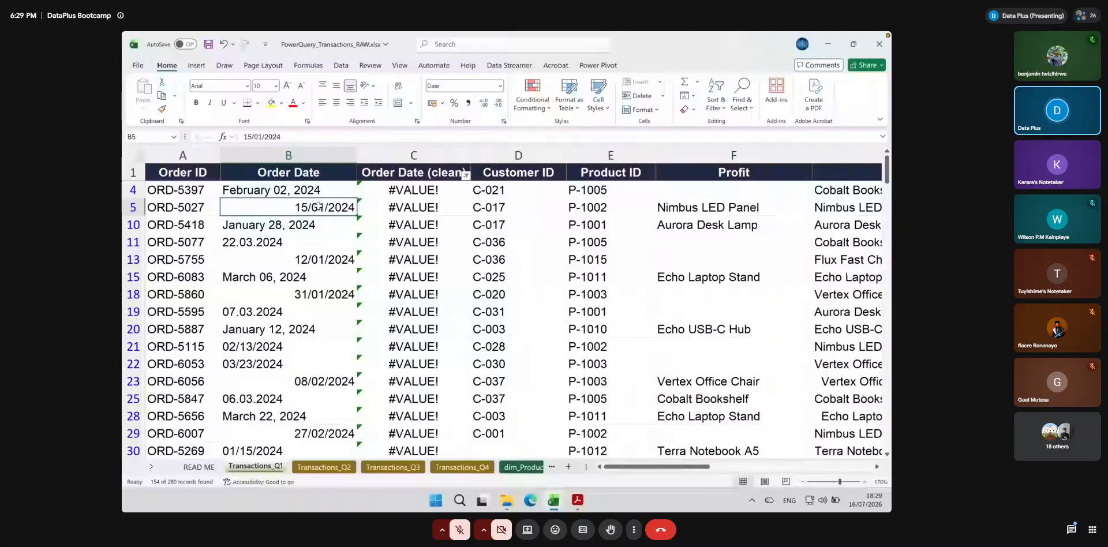
{"action": "key", "text": "ctrl+c"}
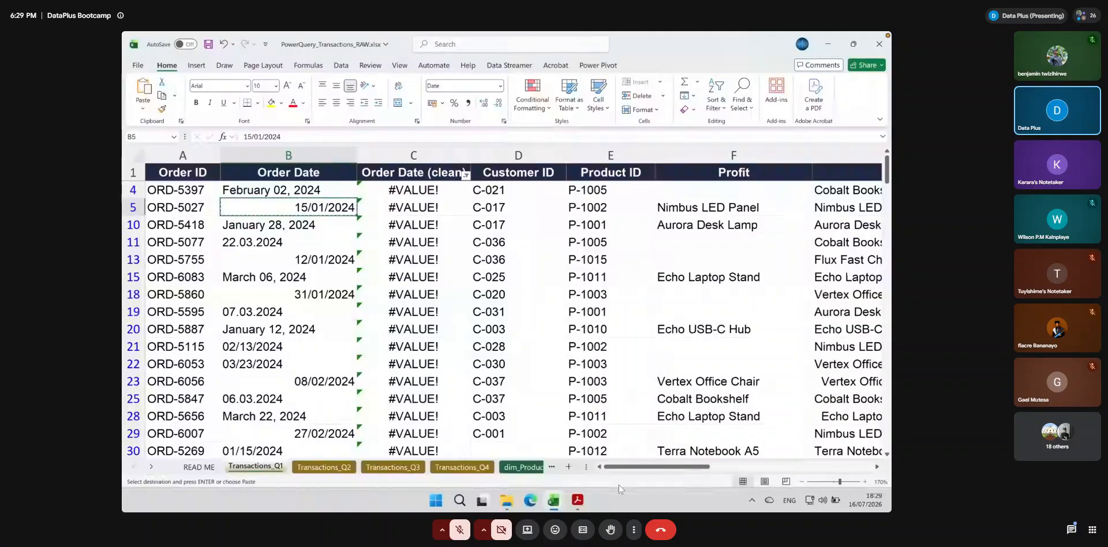
{"action": "left_click", "coordinate": [569, 466]}
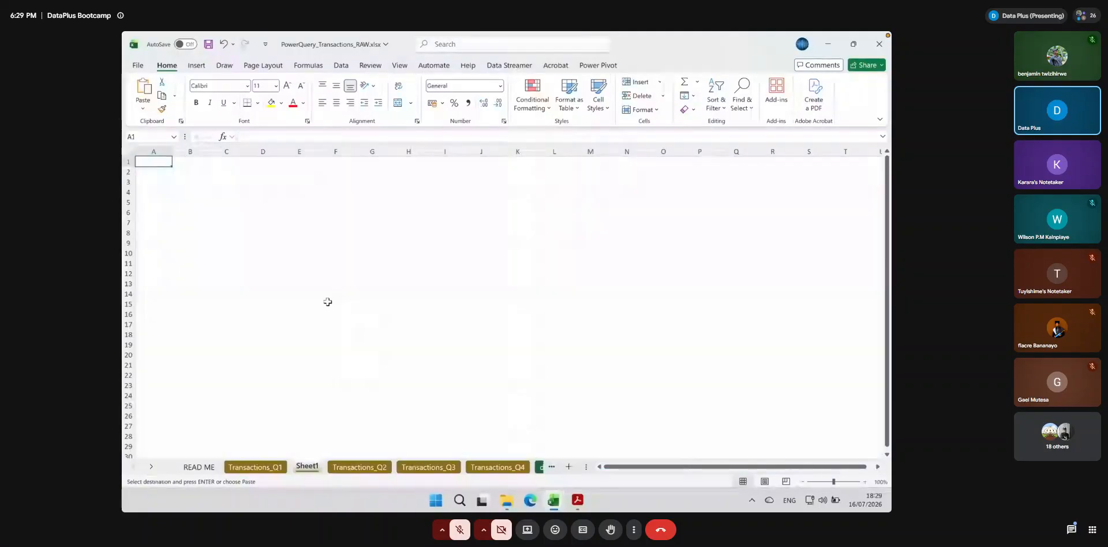
{"action": "left_click", "coordinate": [864, 481]}
{"action": "left_click", "coordinate": [865, 482]}
{"action": "left_click", "coordinate": [864, 482]}
{"action": "left_click", "coordinate": [865, 482]}
{"action": "left_click", "coordinate": [865, 482]}
{"action": "left_click", "coordinate": [865, 481]}
{"action": "left_click", "coordinate": [865, 481]}
{"action": "left_click", "coordinate": [865, 482]}
{"action": "left_click", "coordinate": [864, 482]}
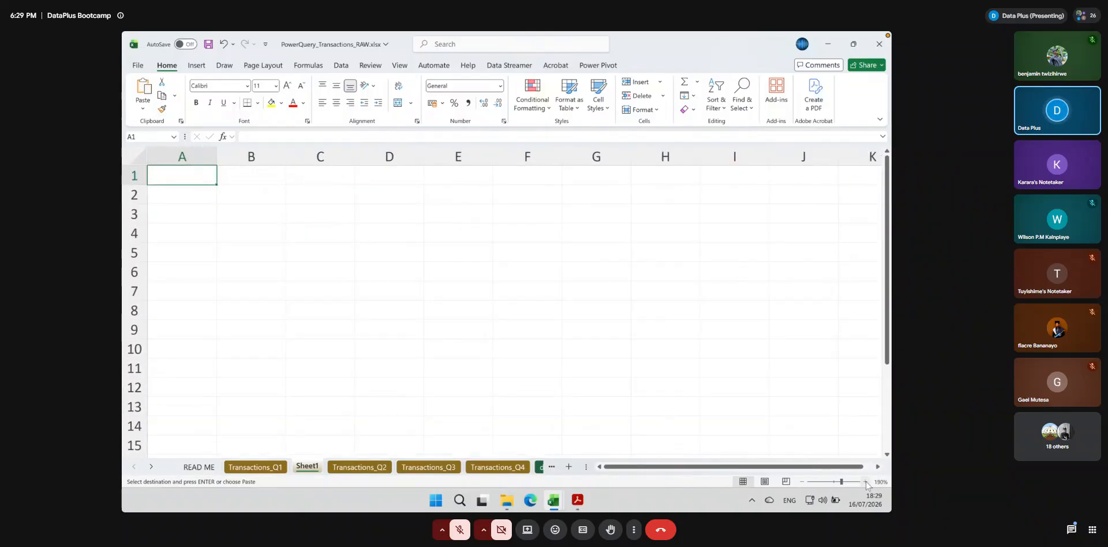
{"action": "left_click", "coordinate": [864, 481]}
{"action": "left_click", "coordinate": [865, 481]}
{"action": "left_click", "coordinate": [864, 482]}
{"action": "left_click", "coordinate": [864, 481]}
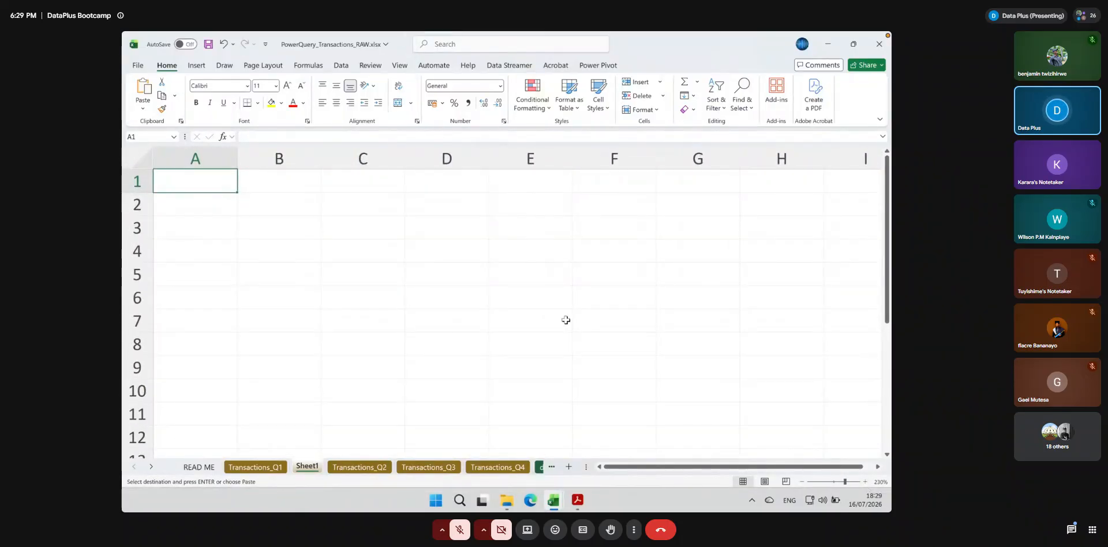
Paste the copied date into A1 of Sheet1 and fit column A's width to its content
{"action": "left_click", "coordinate": [195, 157]}
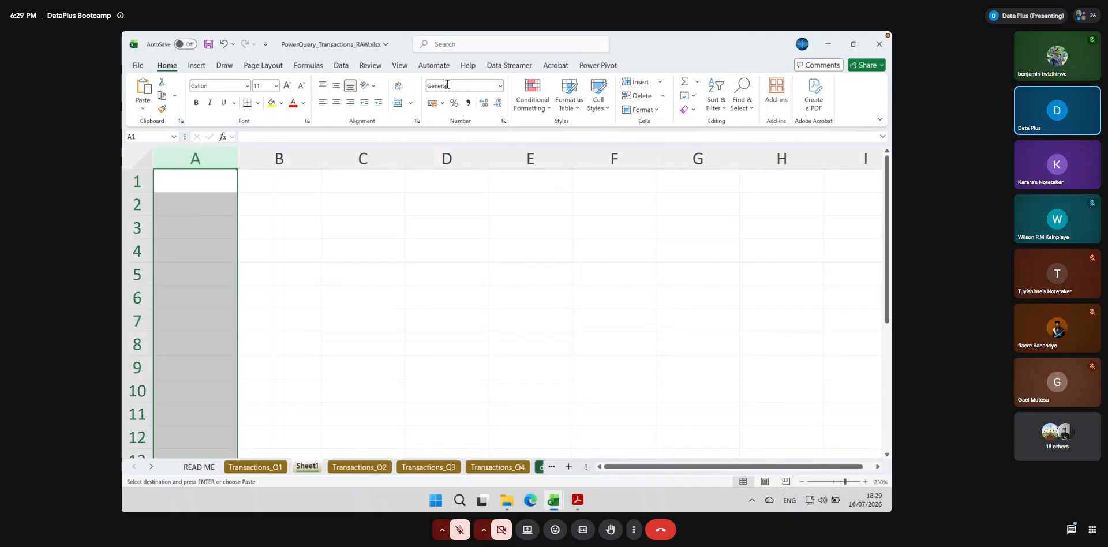
{"action": "left_click", "coordinate": [499, 85]}
{"action": "left_click", "coordinate": [218, 183]}
{"action": "left_click", "coordinate": [218, 182]}
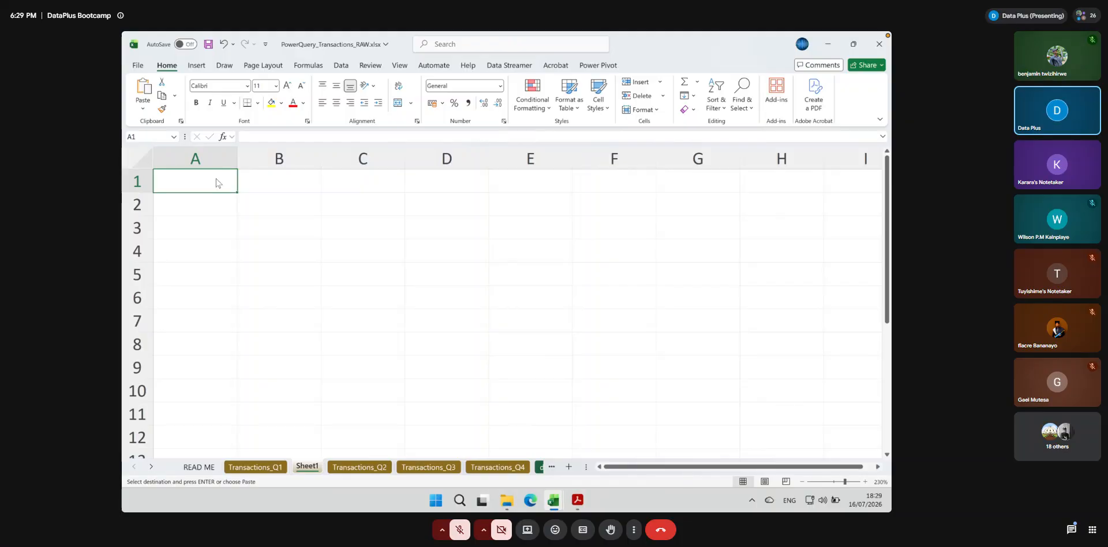
{"action": "key", "text": "ctrl+v"}
{"action": "double_click", "coordinate": [236, 155]}
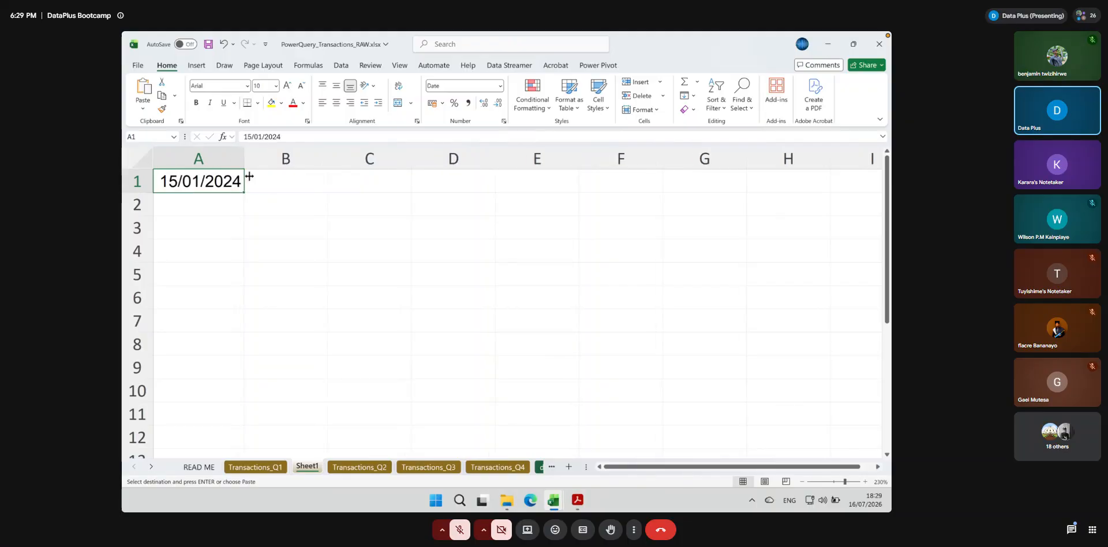
Widen column A of Sheet1 further and check the number format of the date in A1
{"action": "left_click", "coordinate": [289, 219]}
{"action": "left_click", "coordinate": [290, 178]}
{"action": "left_click_drag", "start_coordinate": [243, 155], "coordinate": [300, 156]}
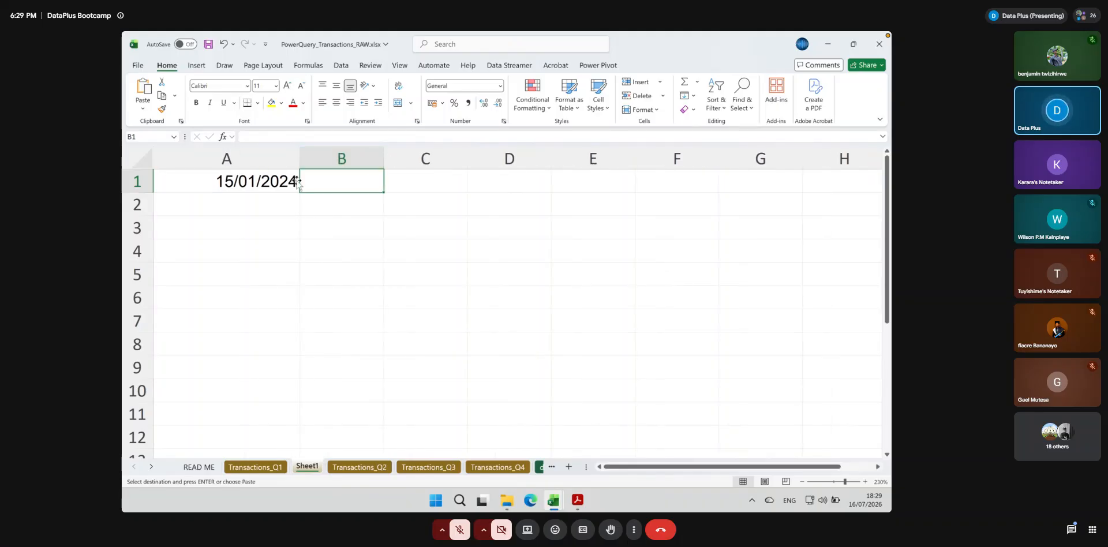
{"action": "left_click", "coordinate": [278, 181]}
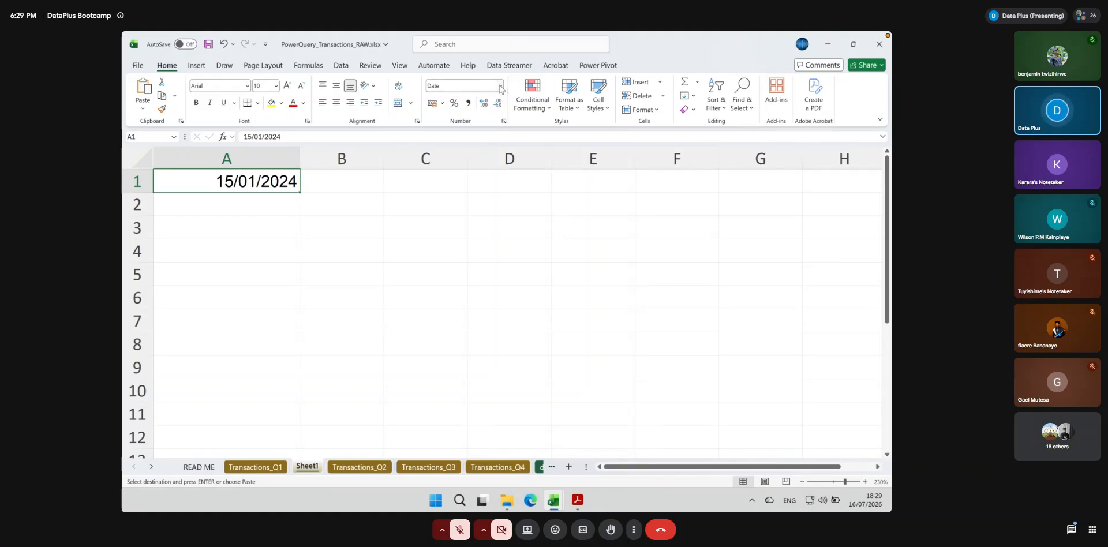
{"action": "left_click", "coordinate": [358, 184]}
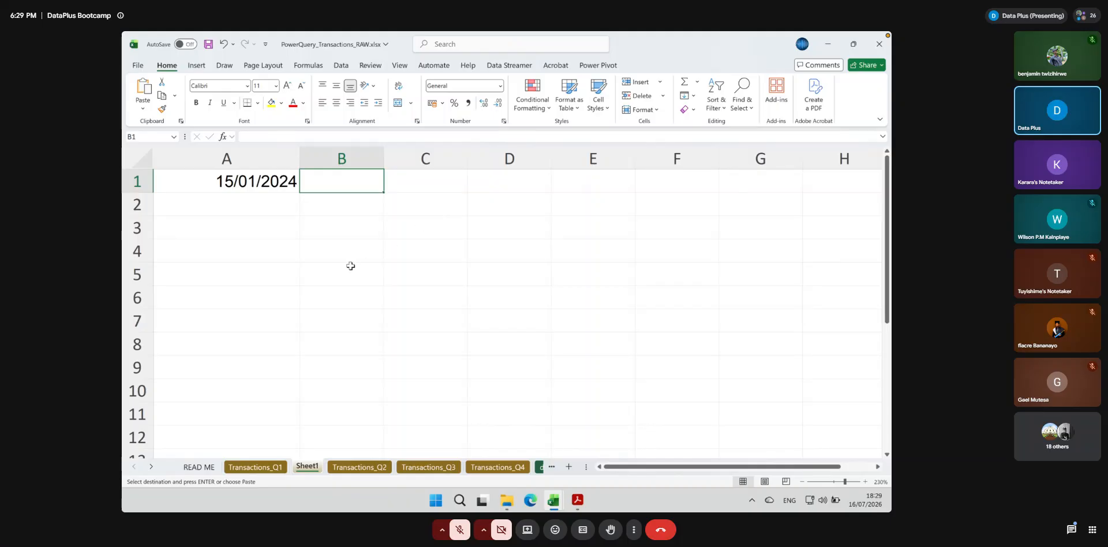
{"action": "left_click", "coordinate": [223, 180]}
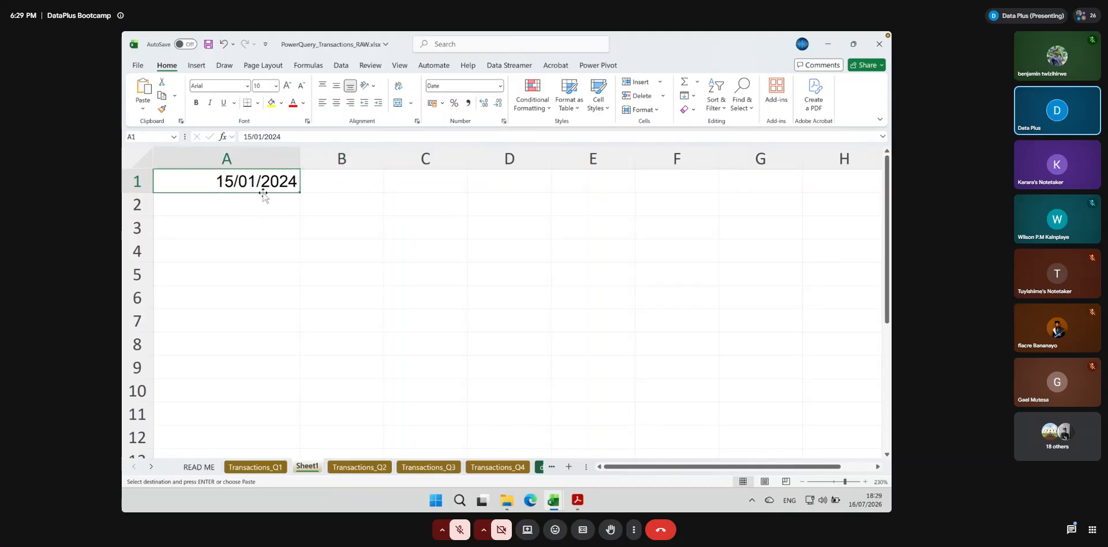
Apply the Text number format to the whole of column A in Sheet1
{"action": "left_click", "coordinate": [271, 155]}
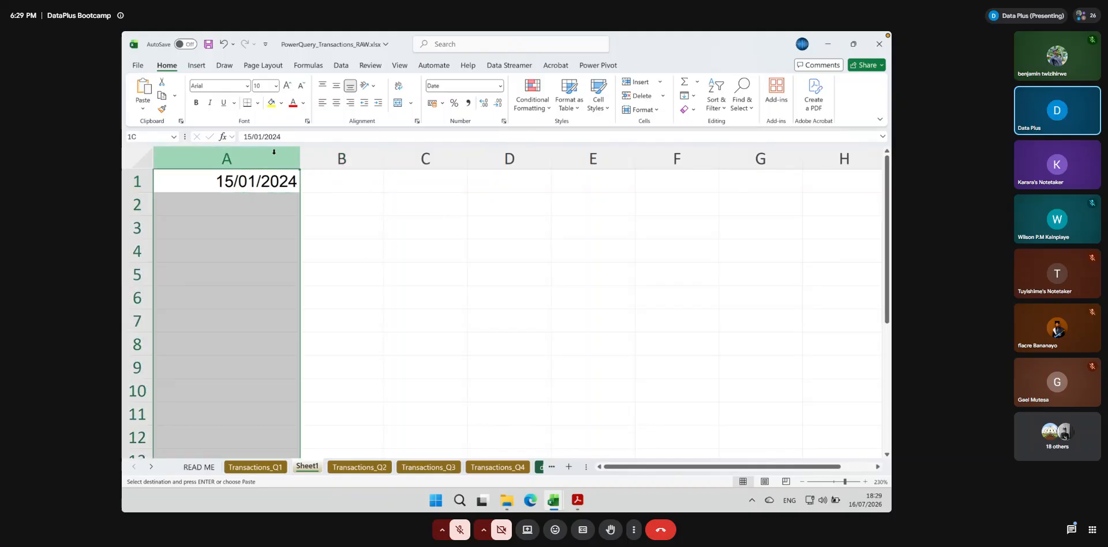
{"action": "left_click", "coordinate": [500, 86]}
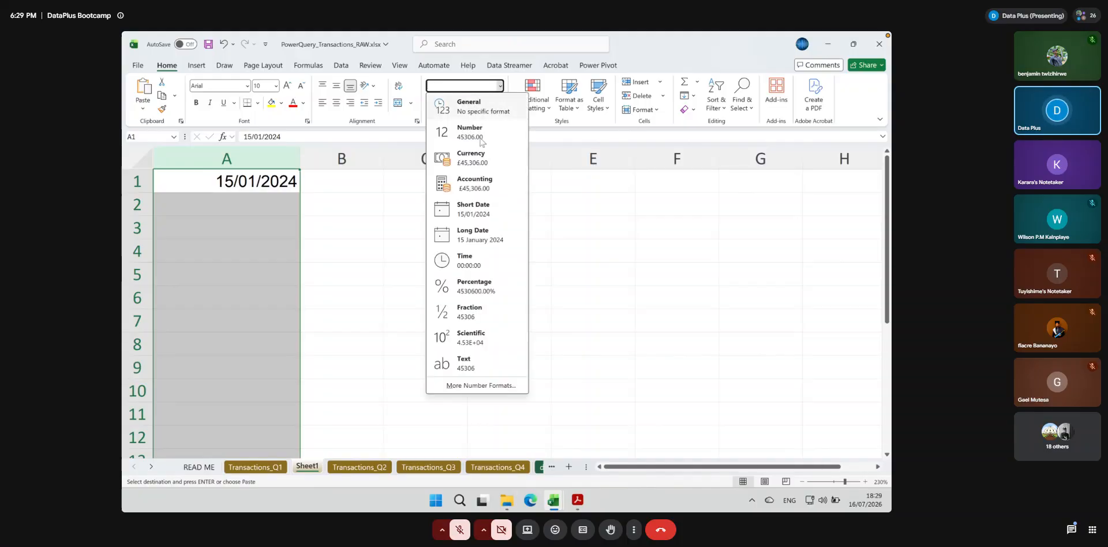
{"action": "left_click", "coordinate": [470, 363]}
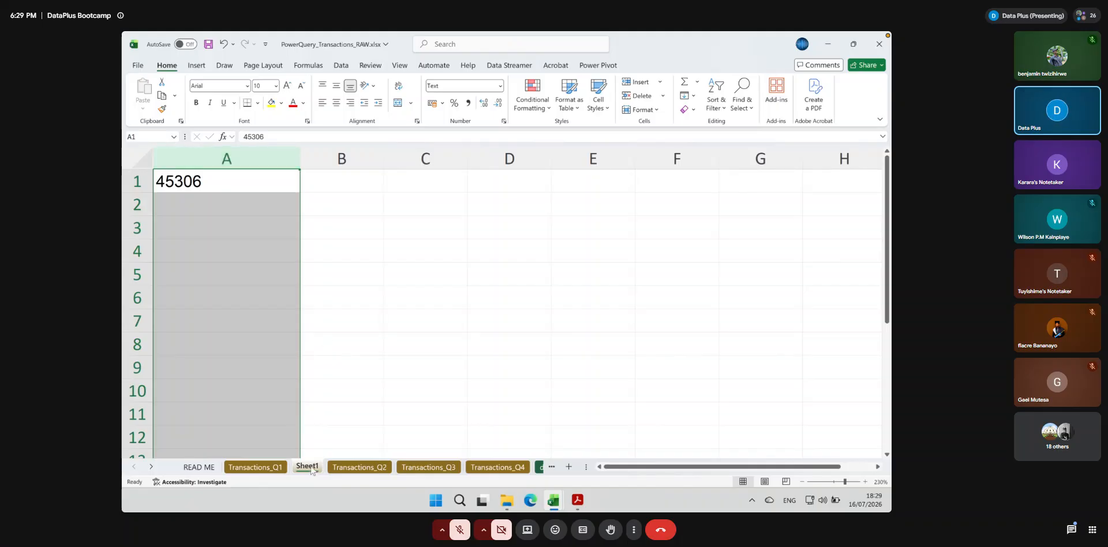
Copy the B5 date from Transactions_Q1 again and paste it into A1 of Sheet1 as values only
{"action": "left_click", "coordinate": [255, 467]}
{"action": "key", "text": "ctrl+c"}
{"action": "left_click", "coordinate": [307, 467]}
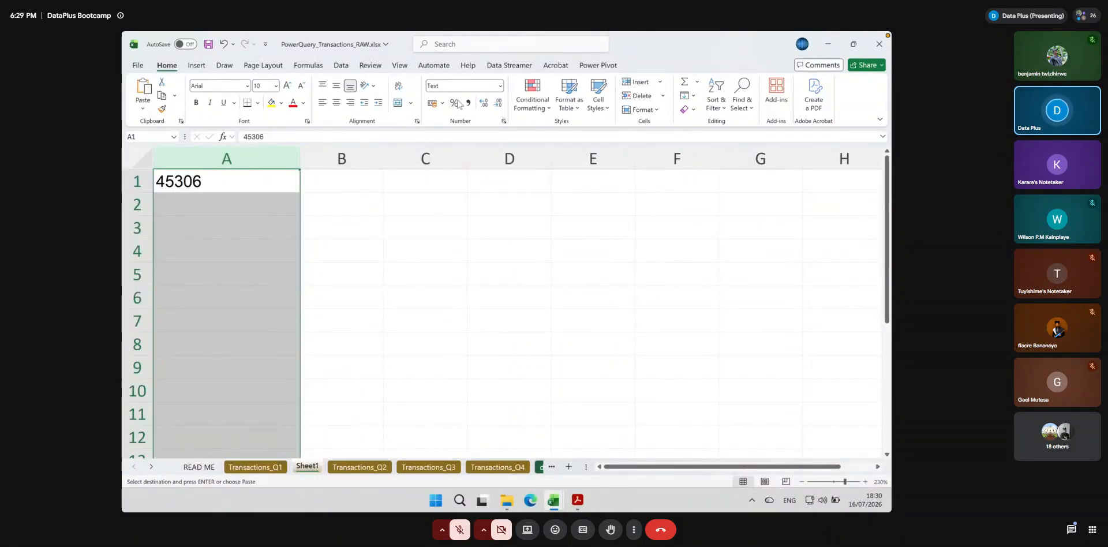
{"action": "left_click", "coordinate": [250, 190]}
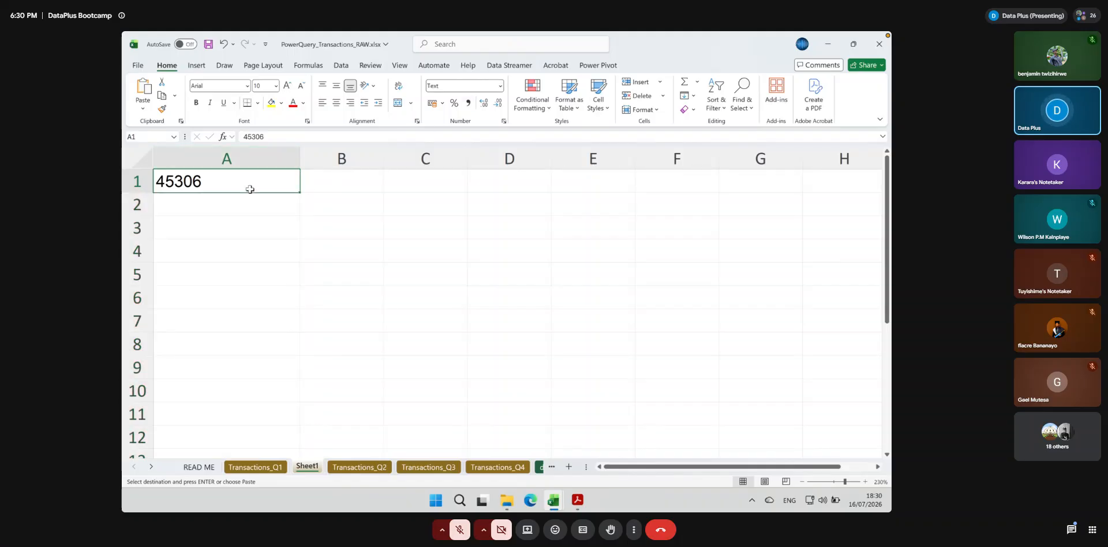
{"action": "key", "text": "ctrl+v"}
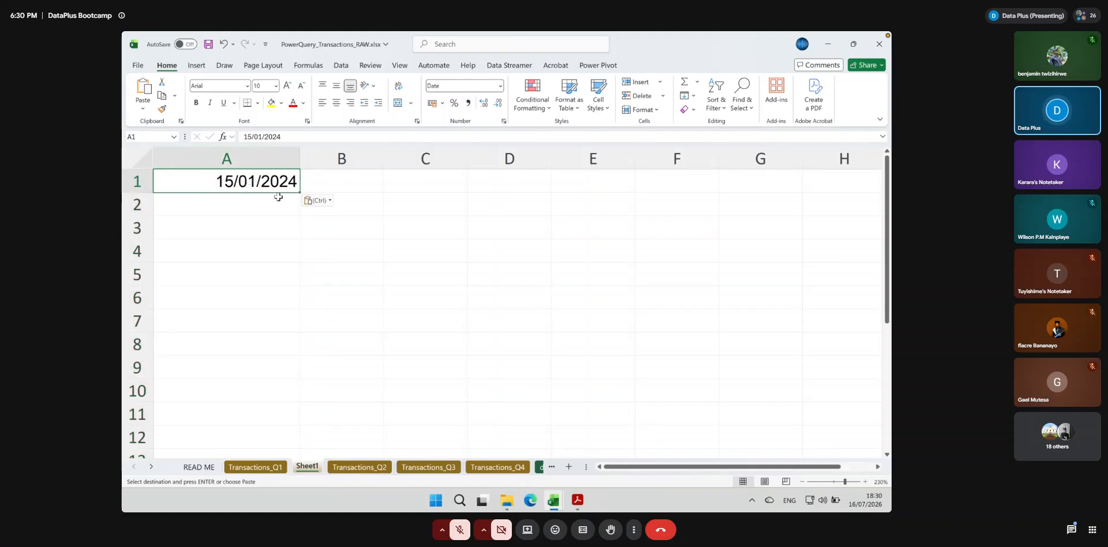
{"action": "left_click", "coordinate": [368, 185]}
{"action": "left_click", "coordinate": [273, 181]}
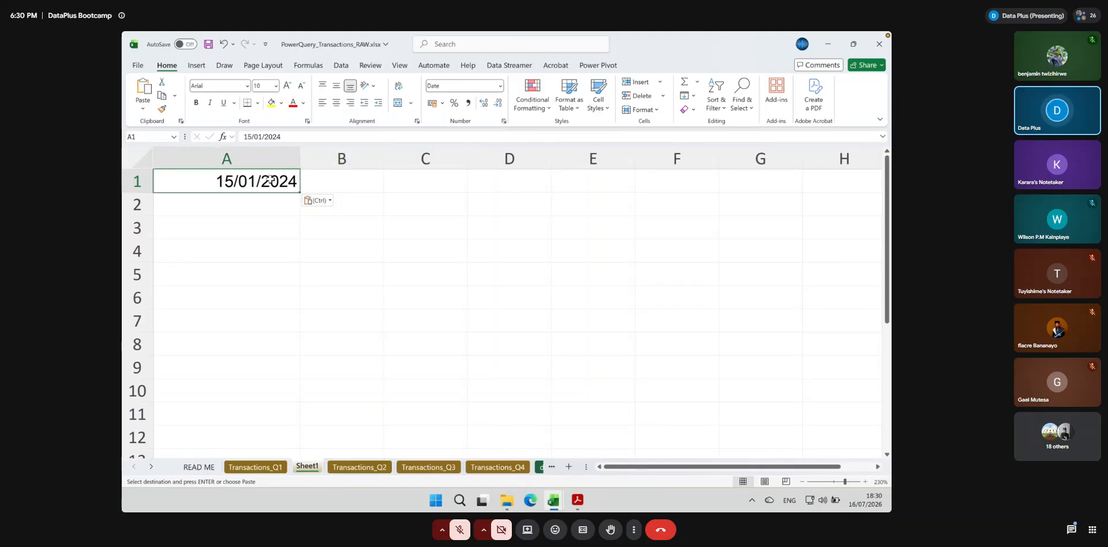
{"action": "left_click", "coordinate": [317, 200]}
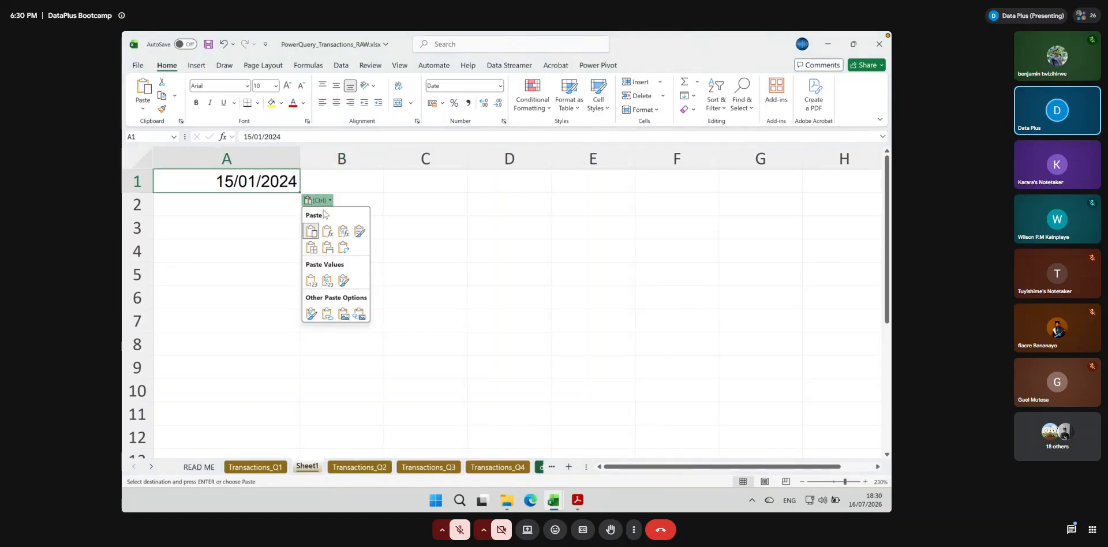
{"action": "left_click", "coordinate": [313, 286]}
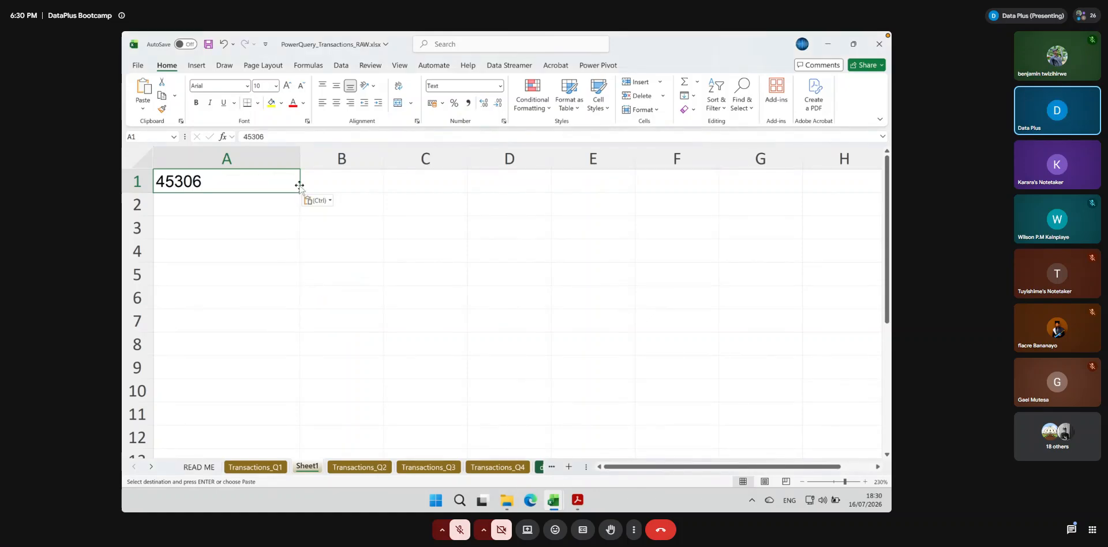
Return to the Transactions_Q1 sheet, clear the pending copy selection and select C5
{"action": "left_click", "coordinate": [264, 468]}
{"action": "key", "text": "Escape"}
{"action": "left_click", "coordinate": [393, 208]}
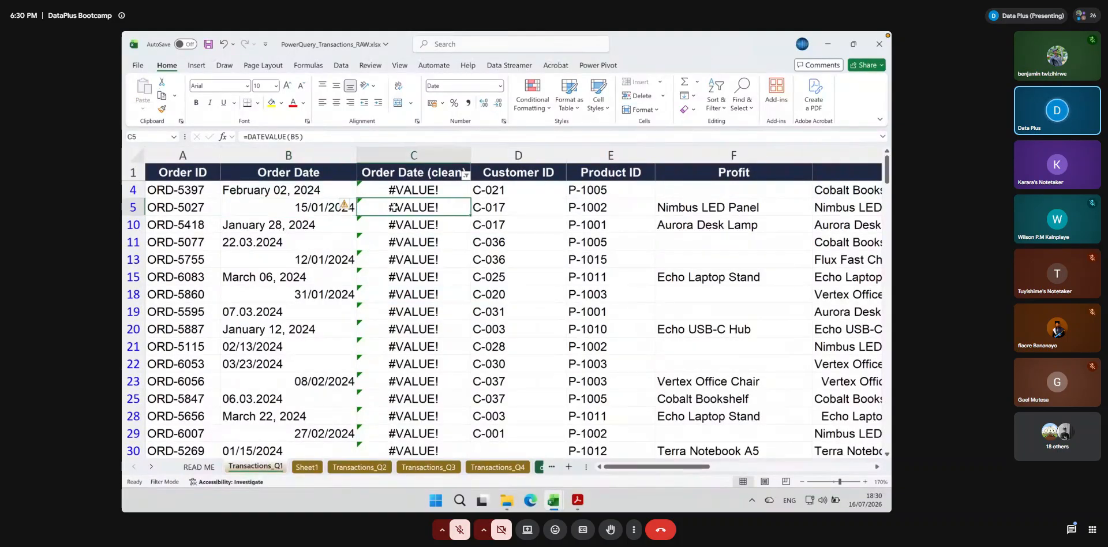
{"action": "double_click", "coordinate": [394, 208]}
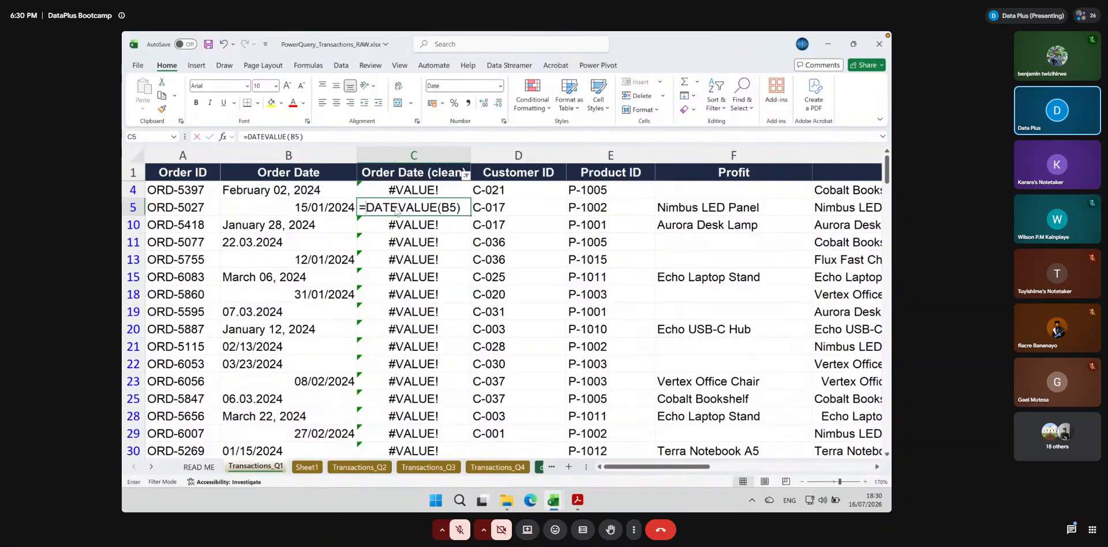
{"action": "type", "text": "=left("}
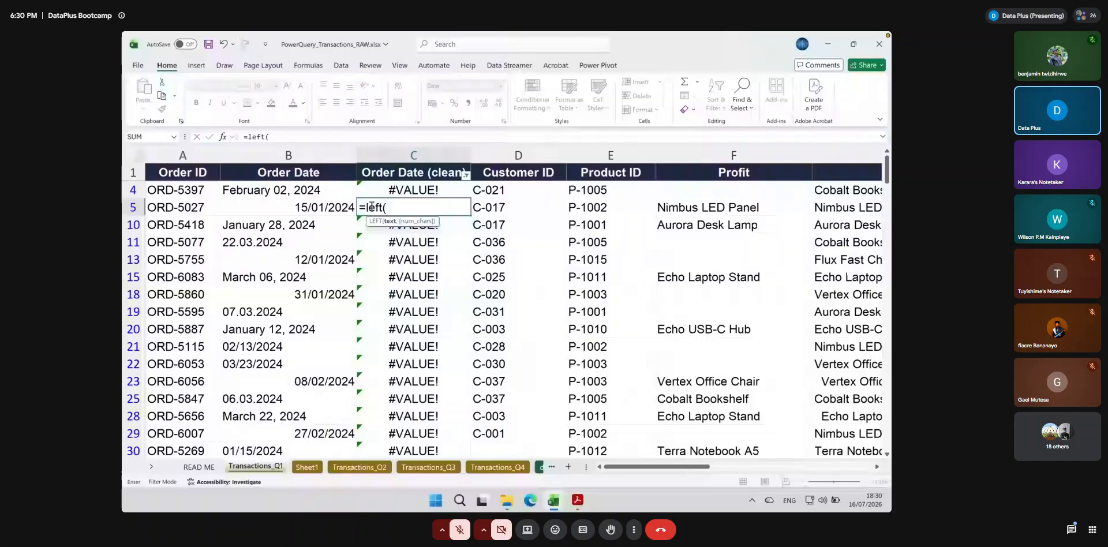
{"action": "key", "text": "BackSpace"}
{"action": "key", "text": "BackSpace"}
{"action": "key", "text": "BackSpace"}
{"action": "key", "text": "BackSpace"}
{"action": "key", "text": "BackSpace"}
Replace the C5 formula with =TEXT(B5, "DD/MM/YYYY") to convert the true date to text
{"action": "type", "text": "text("}
{"action": "left_click", "coordinate": [334, 207]}
{"action": "type", "text": ", "}
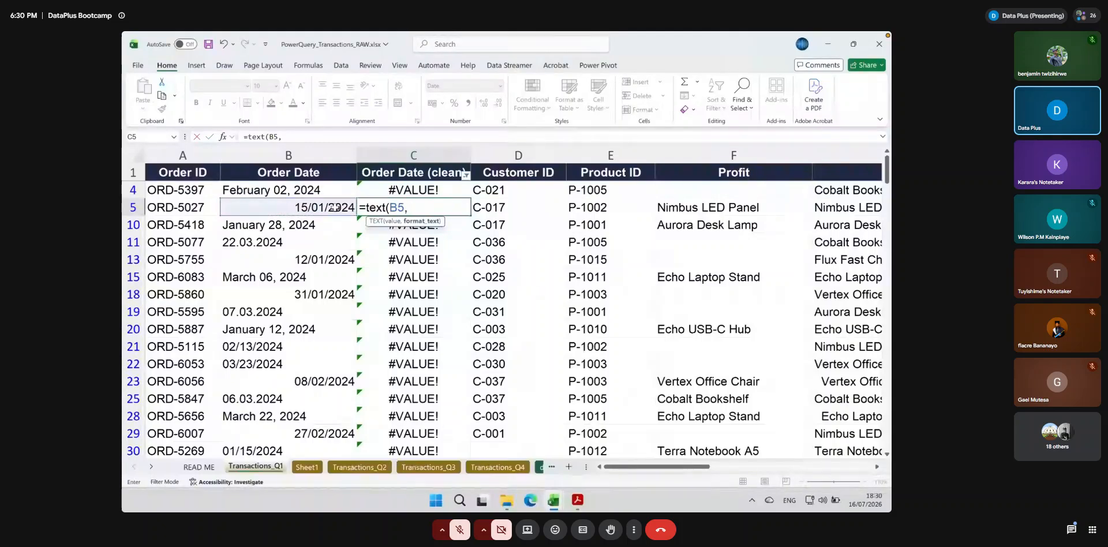
{"action": "type", "text": "@"}
{"action": "key", "text": "BackSpace"}
{"action": "type", "text": "\"\""}
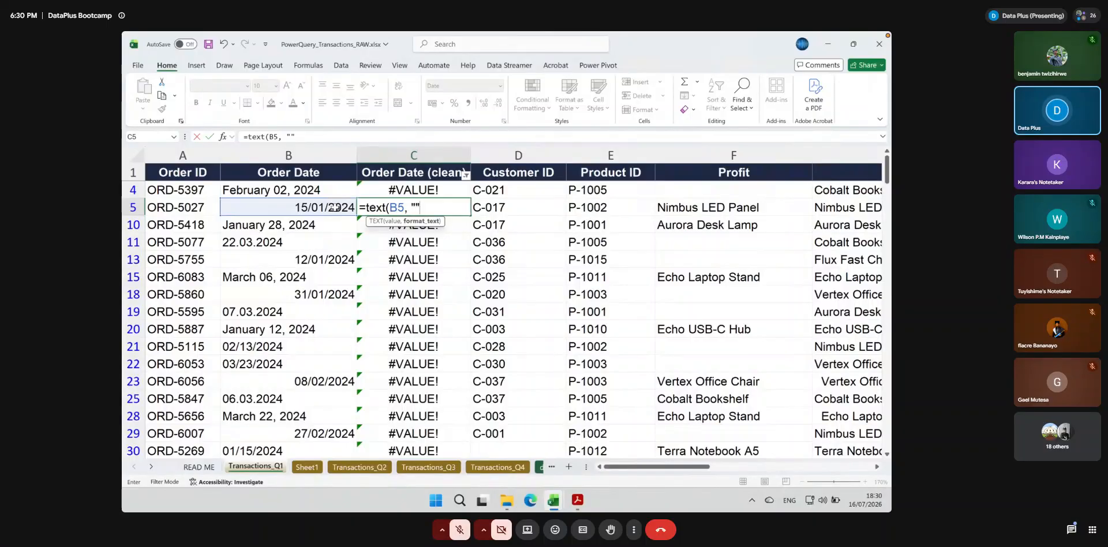
{"action": "type", "text": ")"}
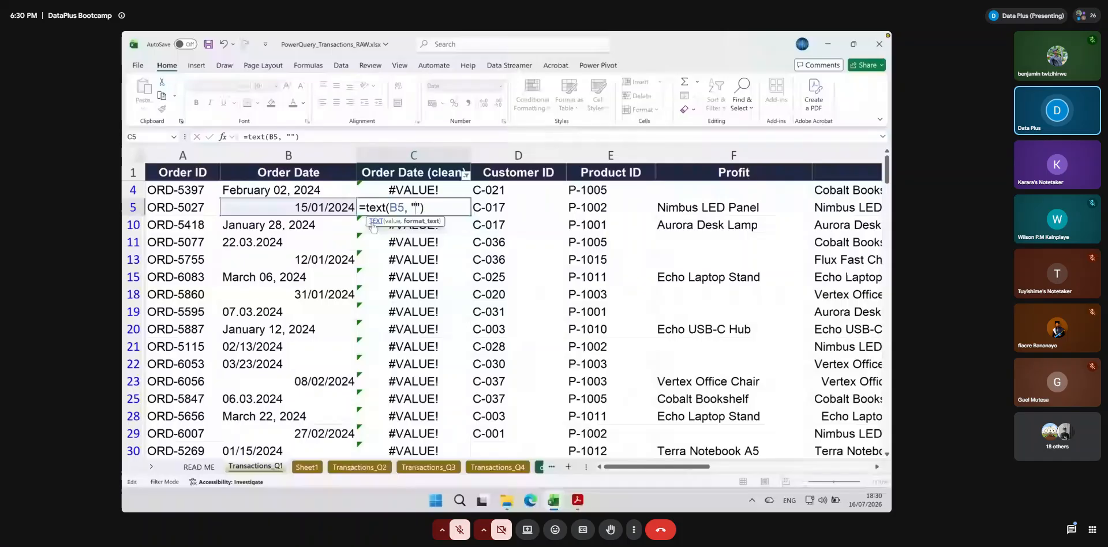
{"action": "type", "text": "D"}
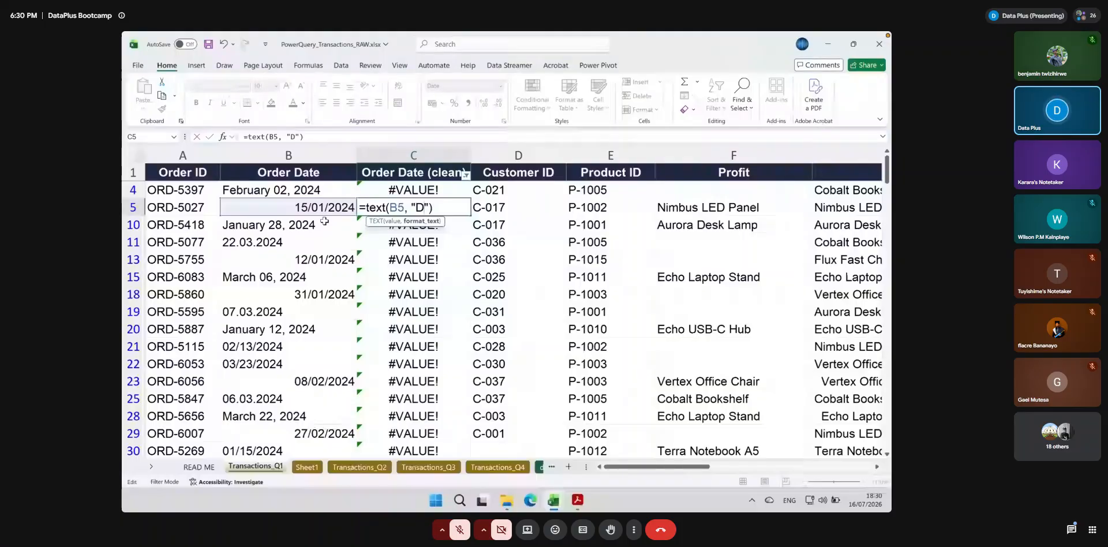
{"action": "type", "text": "/M/Y"}
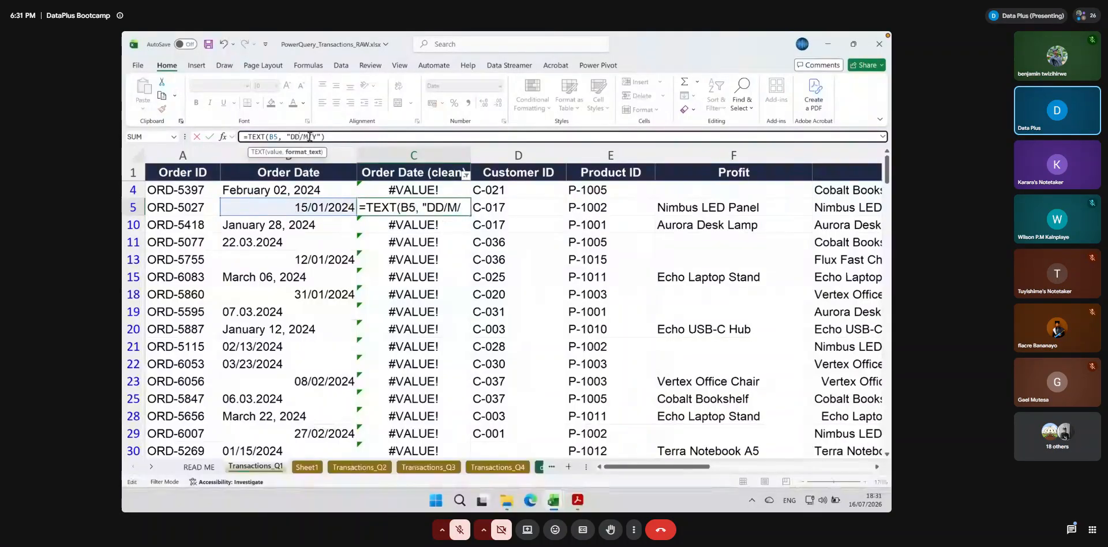
{"action": "left_click", "coordinate": [312, 137]}
{"action": "type", "text": "/Y"}
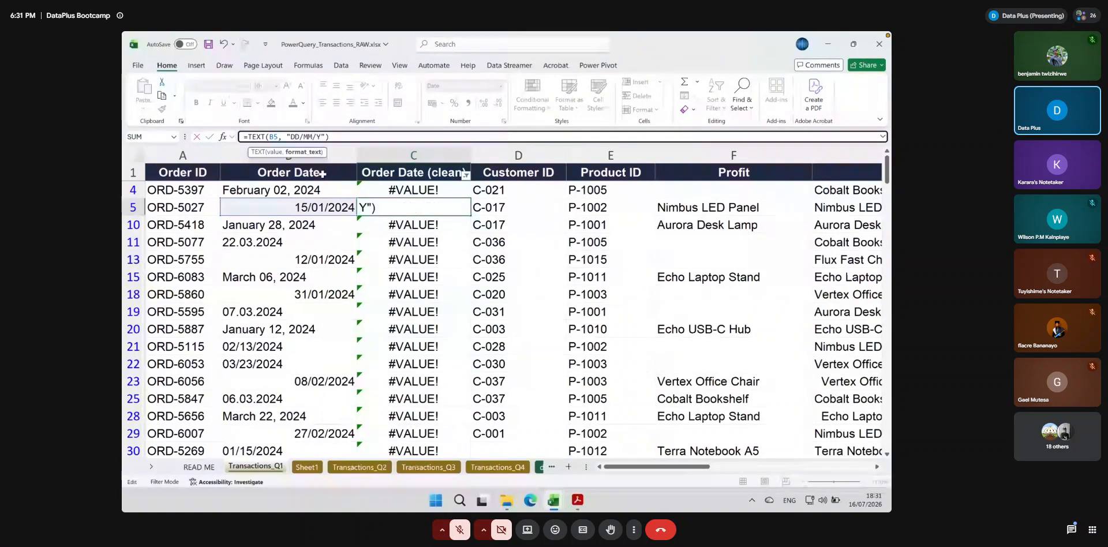
{"action": "type", "text": "YYY"}
{"action": "key", "text": "Return"}
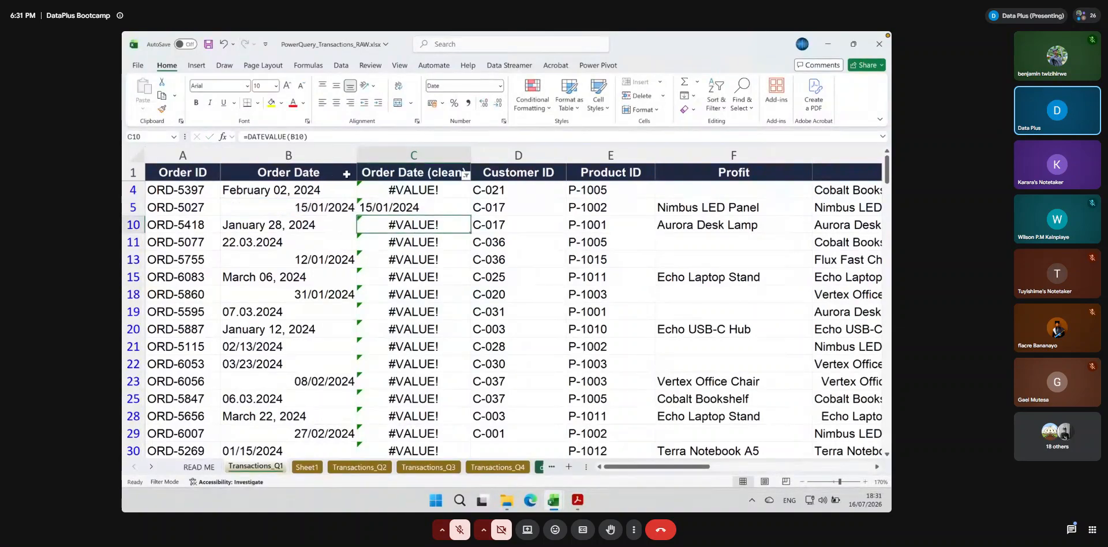
Change the date format in the C5 TEXT formula to YYYY/MM/DD
{"action": "key", "text": "Up"}
{"action": "left_click_drag", "start_coordinate": [290, 137], "coordinate": [333, 135]}
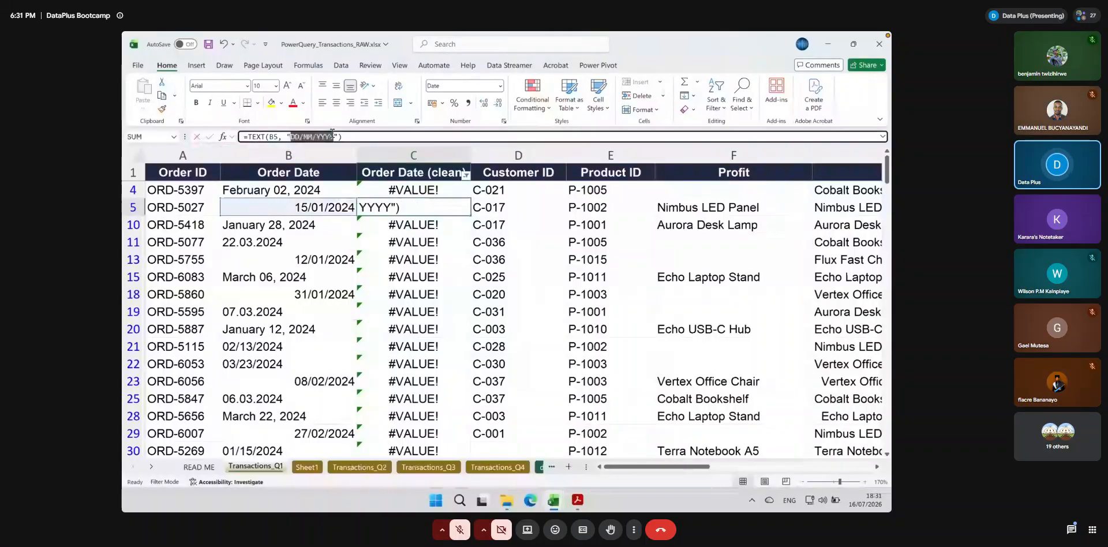
{"action": "type", "text": "YYYY/"}
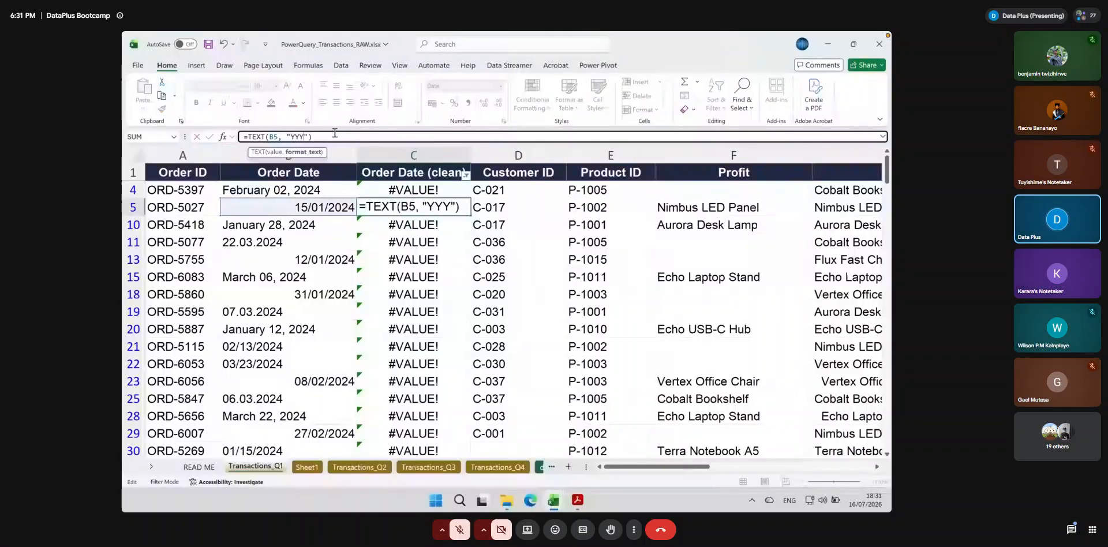
{"action": "type", "text": "MM/"}
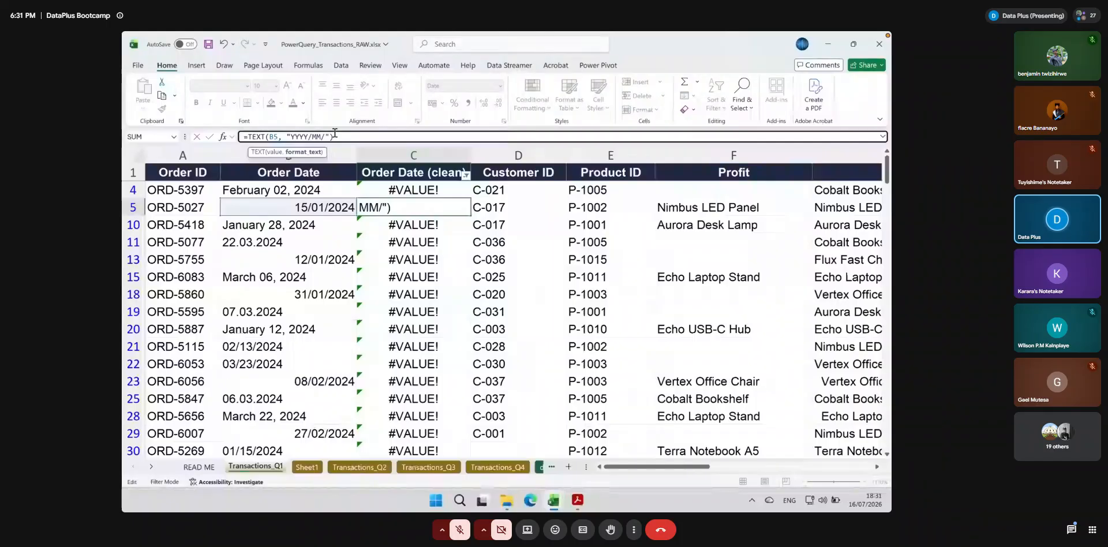
{"action": "type", "text": "DD"}
{"action": "key", "text": "Return"}
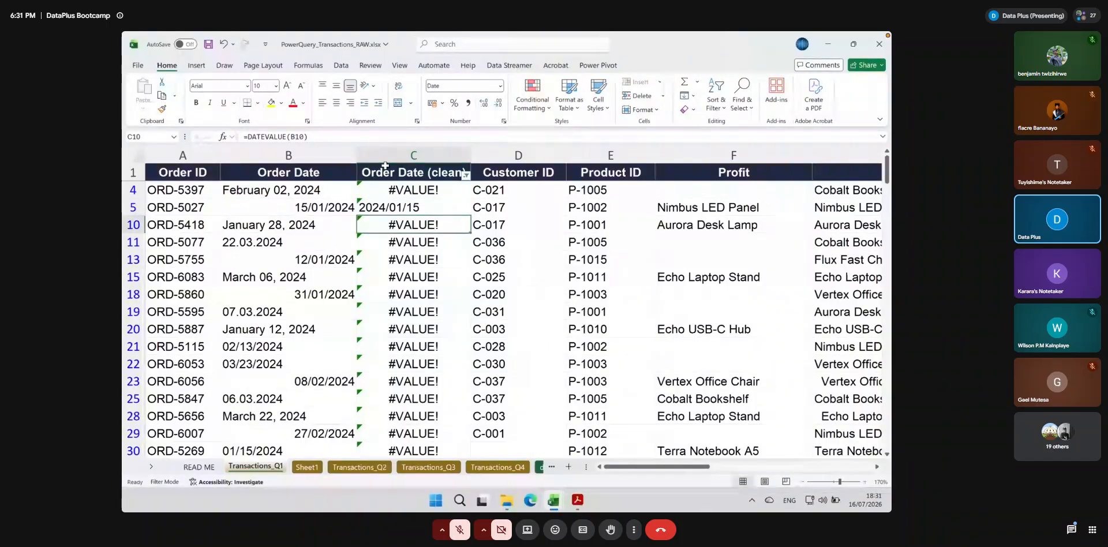
Wrap the C5 formula in DATEVALUE so it reads =DATEVALUE(TEXT(B5, "YYYY/MM/DD"))
{"action": "left_click", "coordinate": [401, 211]}
{"action": "left_click", "coordinate": [246, 137]}
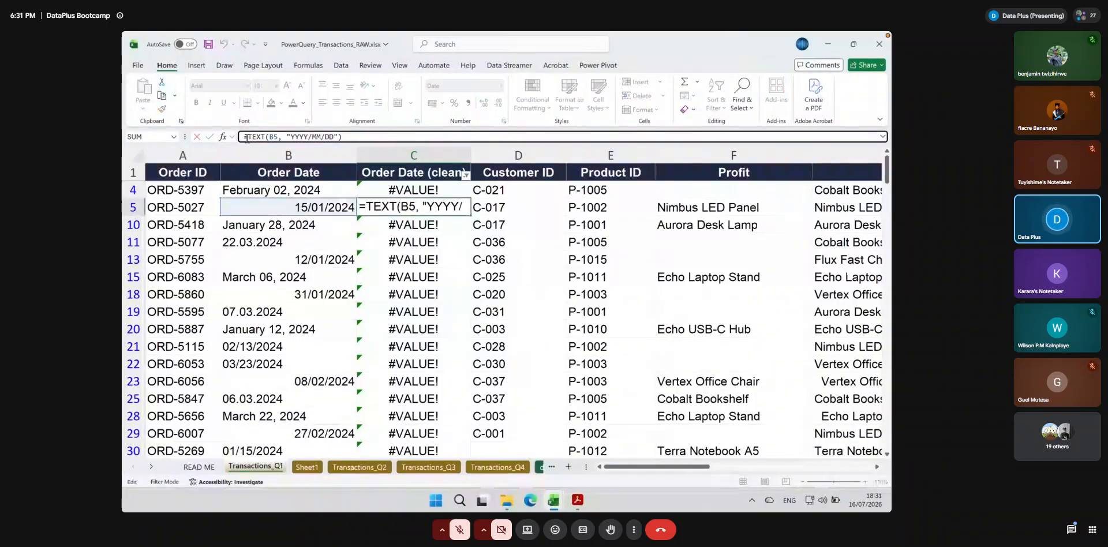
{"action": "type", "text": "value"}
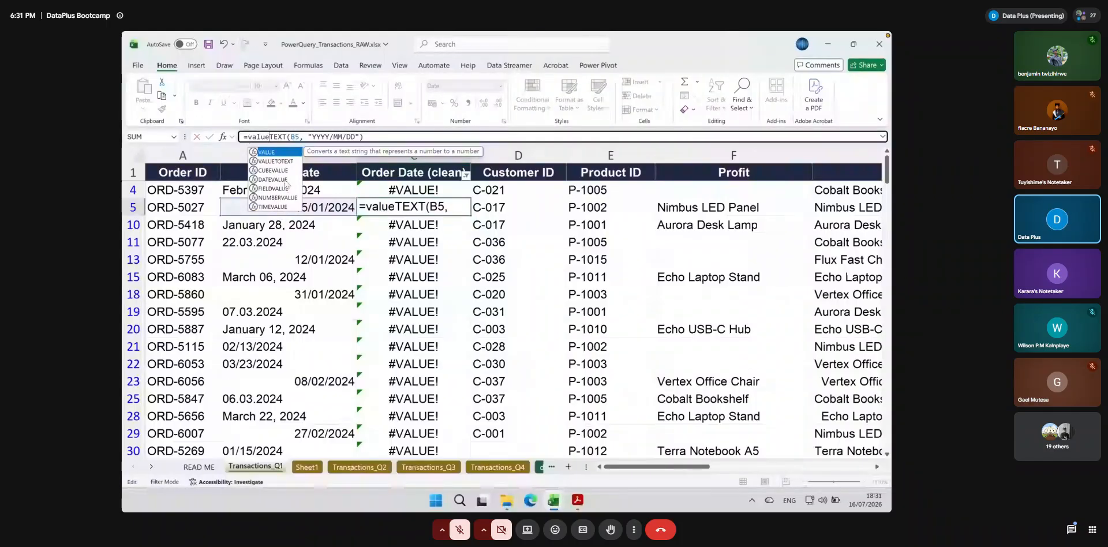
{"action": "double_click", "coordinate": [285, 180]}
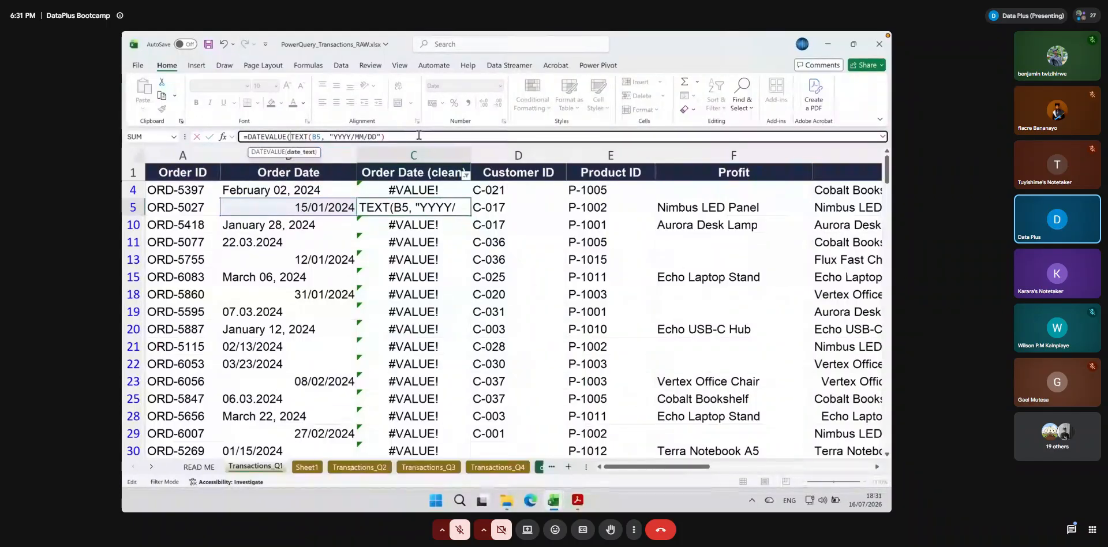
{"action": "type", "text": "))"}
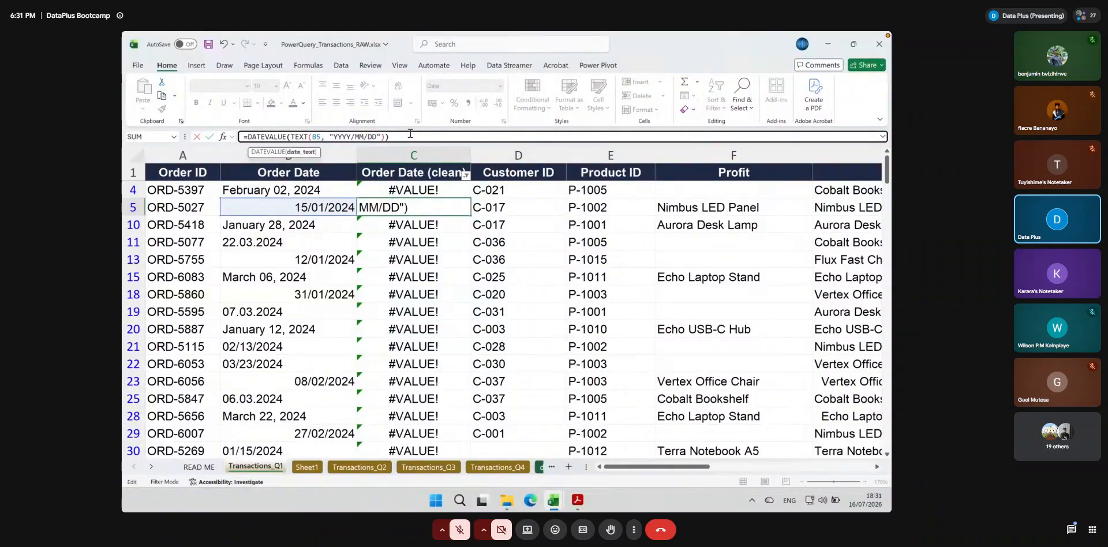
{"action": "key", "text": "Return"}
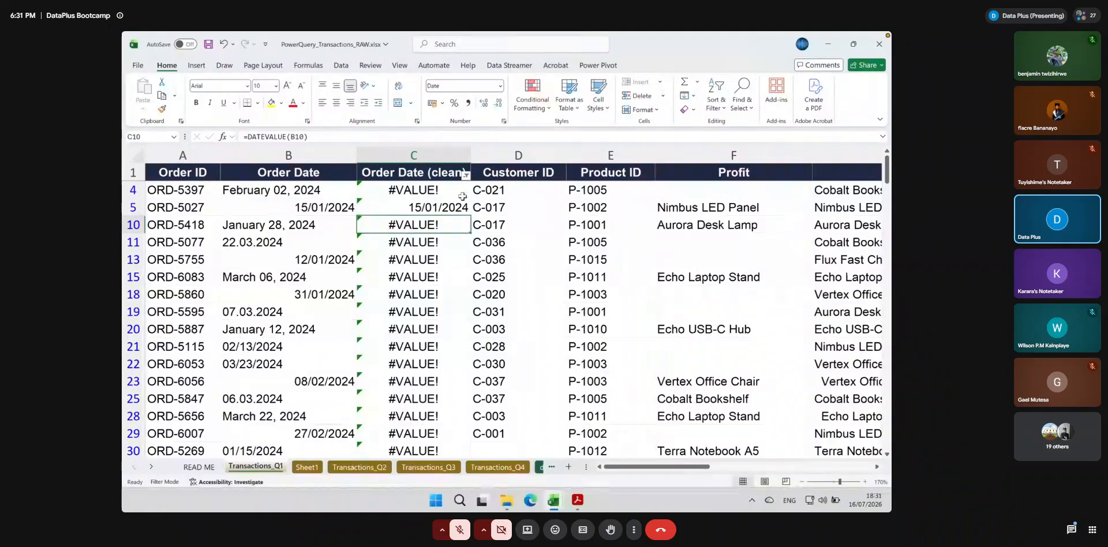
Compare the converted date in C5 with the original Order Date in B5
{"action": "left_click", "coordinate": [422, 206]}
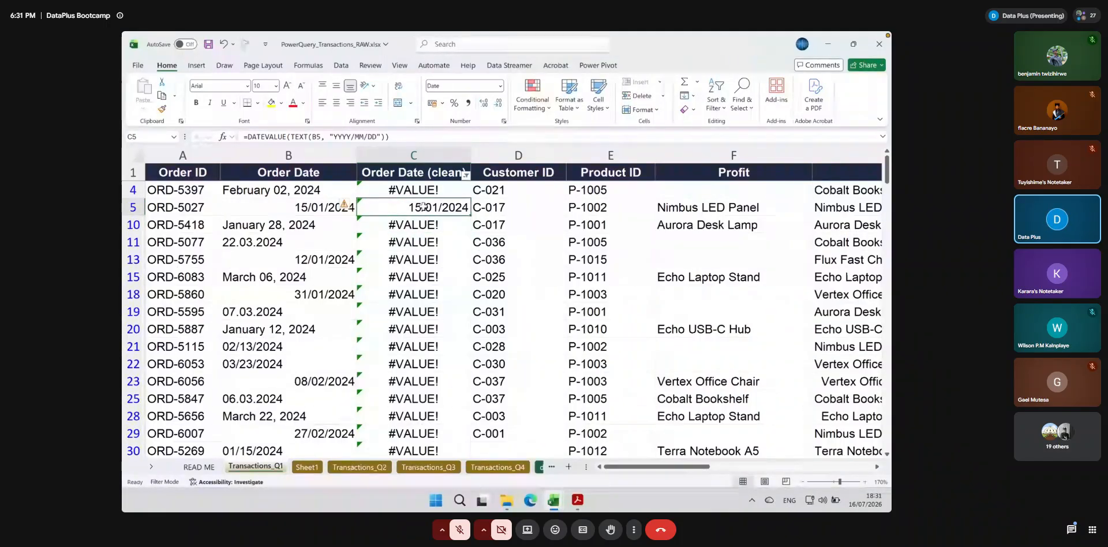
{"action": "left_click", "coordinate": [319, 208]}
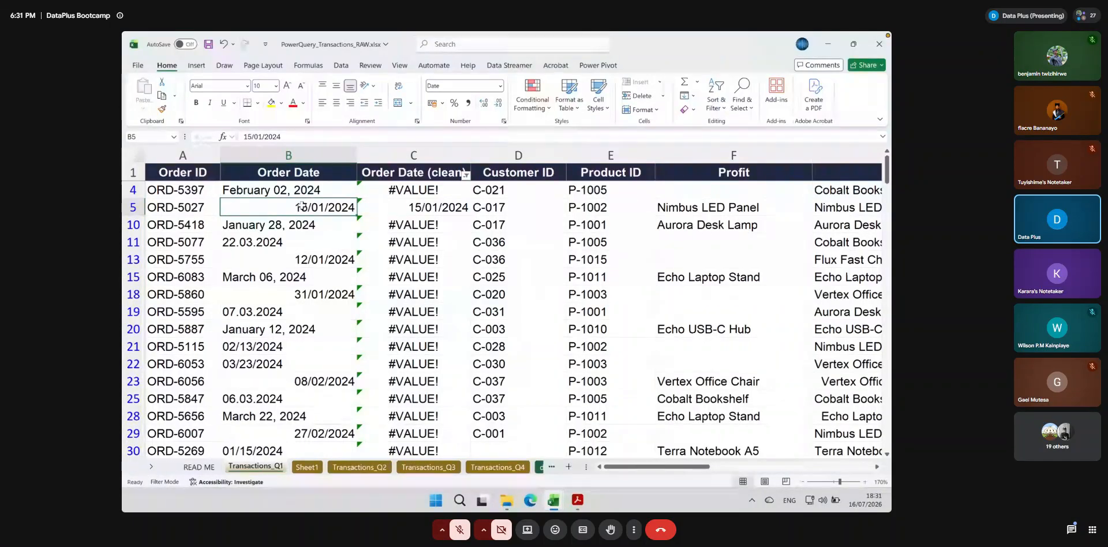
{"action": "left_click", "coordinate": [299, 173]}
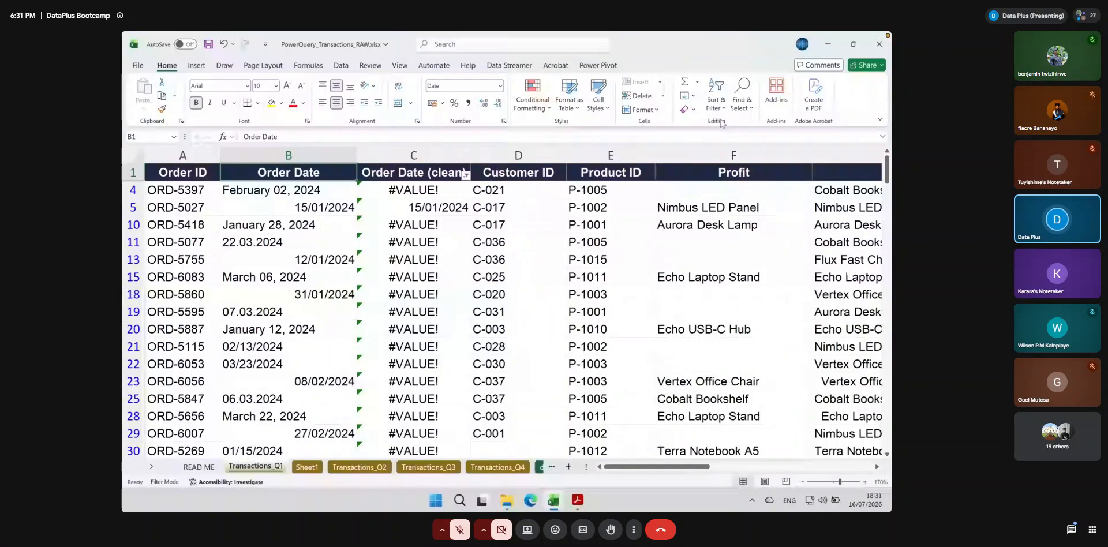
{"action": "left_click", "coordinate": [715, 103]}
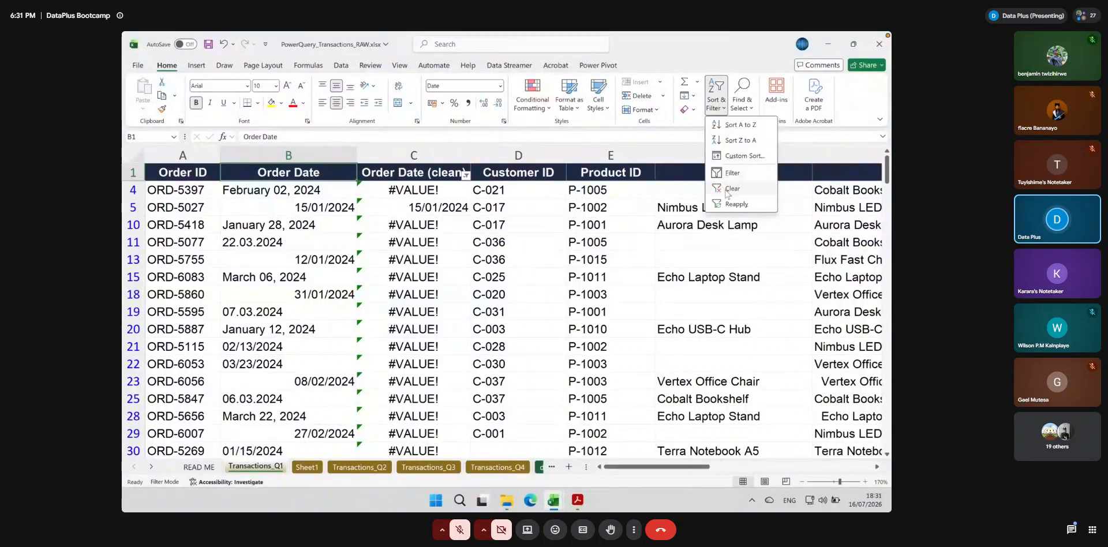
{"action": "left_click", "coordinate": [423, 215]}
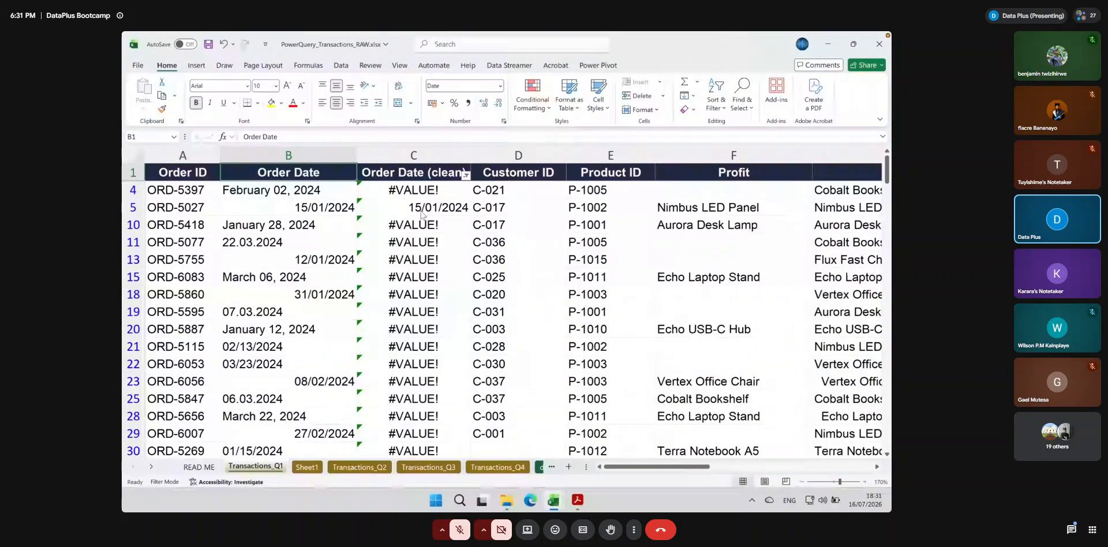
Undo the TEXT formula edits in C5 back to =DATEVALUE(B5)
{"action": "left_click", "coordinate": [421, 212]}
{"action": "key", "text": "ctrl+z"}
{"action": "key", "text": "ctrl+z"}
{"action": "key", "text": "ctrl+z"}
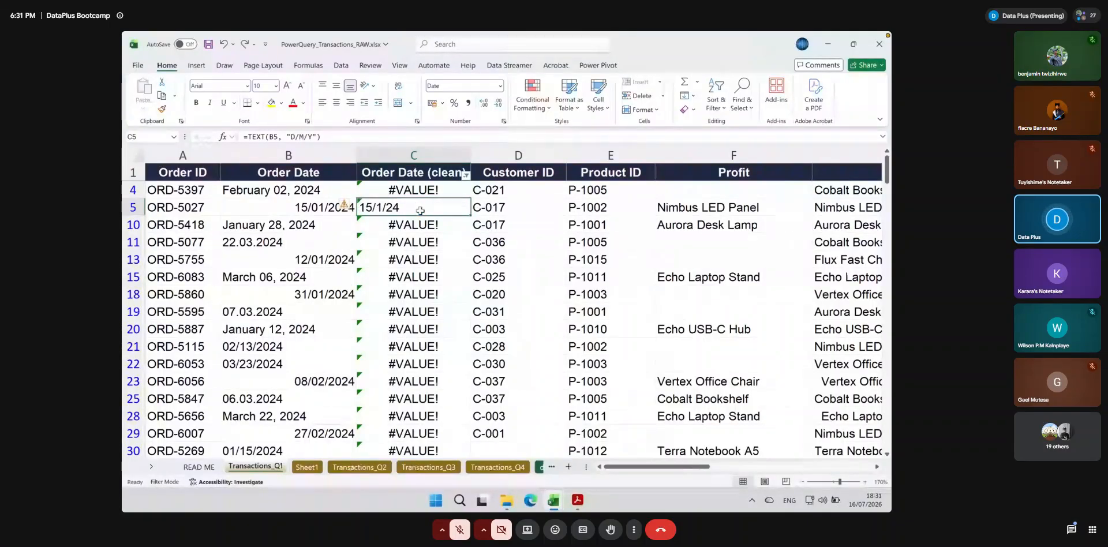
Replace the existing filter with filters across the header row and limit Order Date (clean) to the #VALUE! rows
{"action": "left_click", "coordinate": [717, 108]}
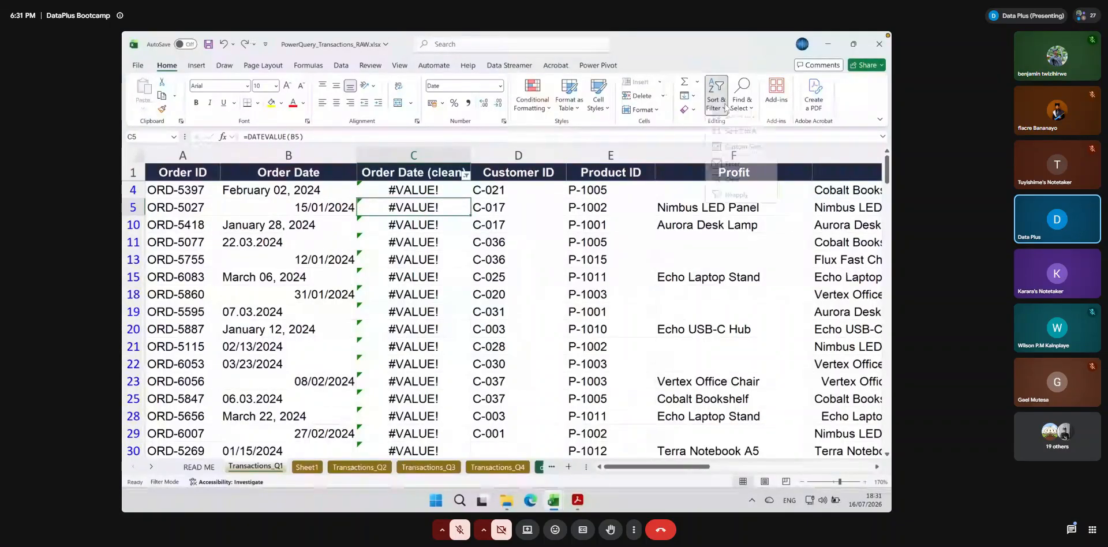
{"action": "left_click", "coordinate": [724, 175]}
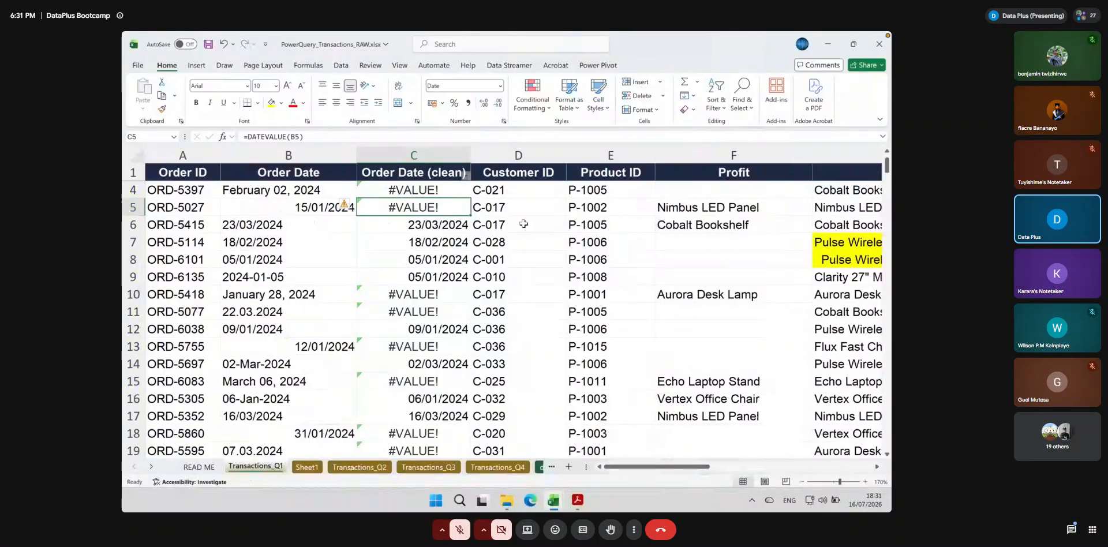
{"action": "left_click", "coordinate": [308, 172]}
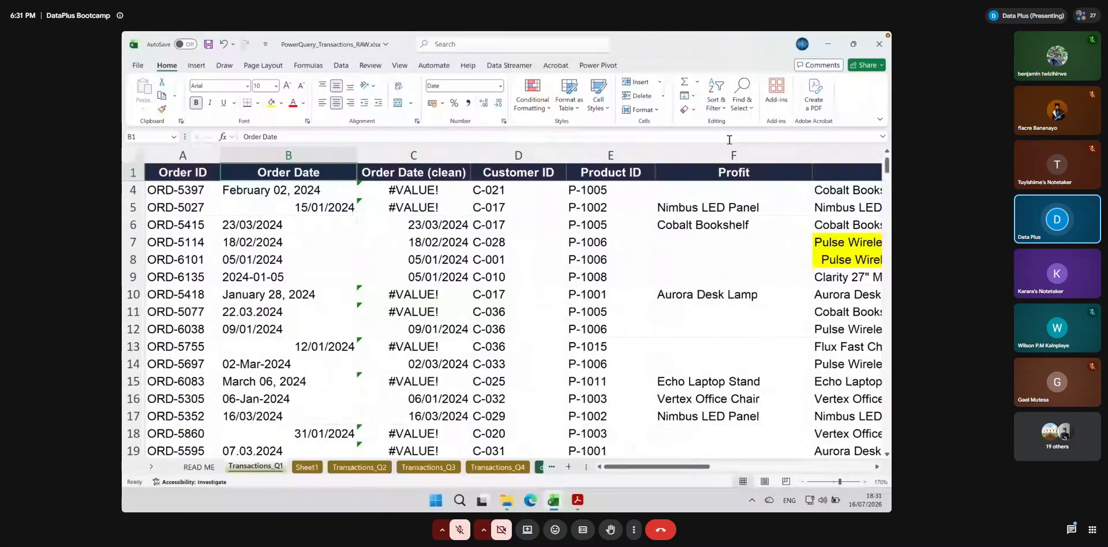
{"action": "left_click", "coordinate": [715, 102]}
{"action": "left_click", "coordinate": [731, 173]}
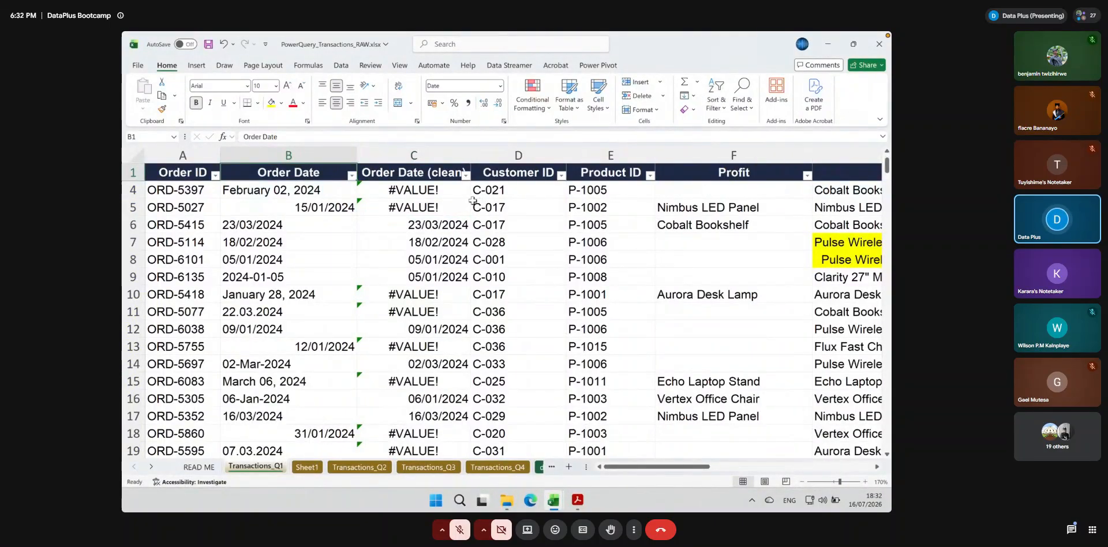
{"action": "left_click", "coordinate": [466, 174]}
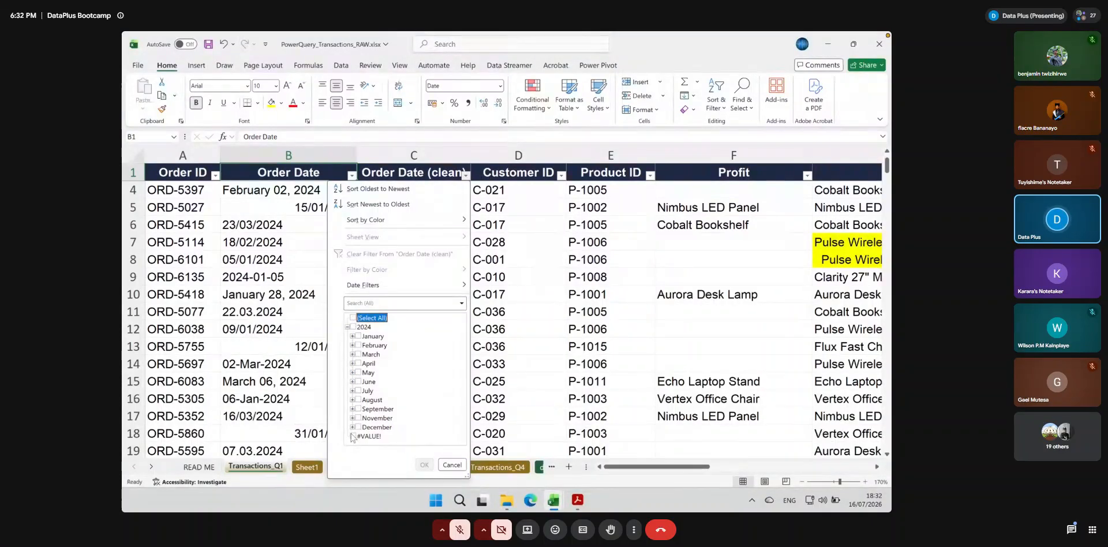
{"action": "left_click", "coordinate": [424, 465]}
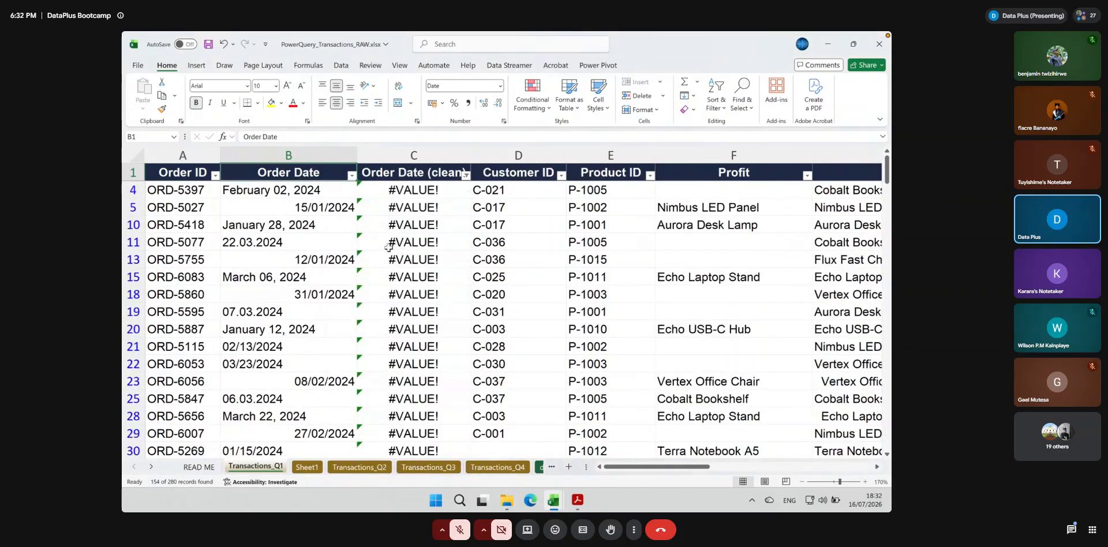
Filter the Order Date column to the entries containing "/", keeping the #VALUE! filter on Order Date (clean)
{"action": "left_click", "coordinate": [351, 176]}
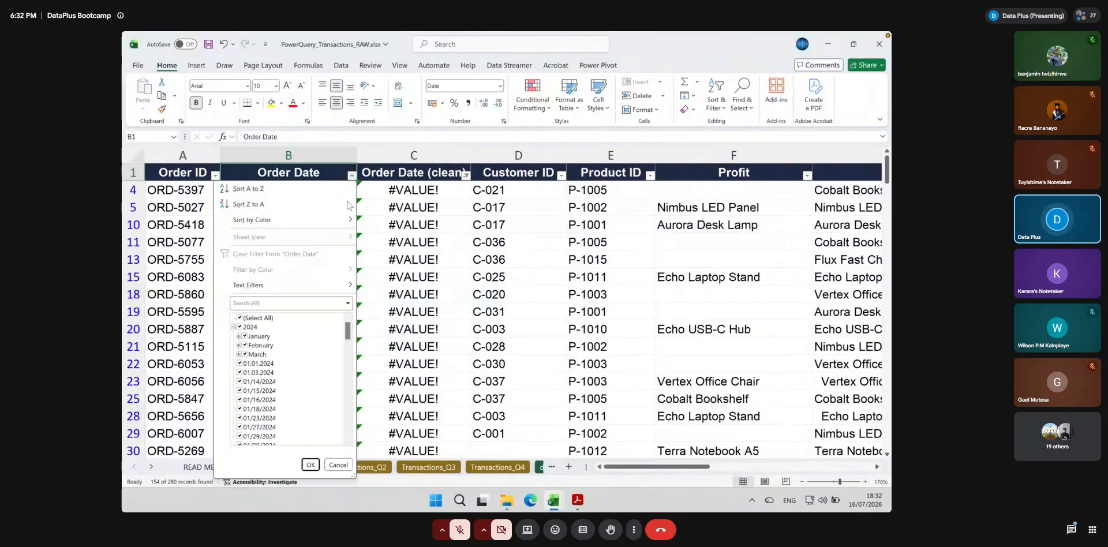
{"action": "left_click", "coordinate": [294, 303]}
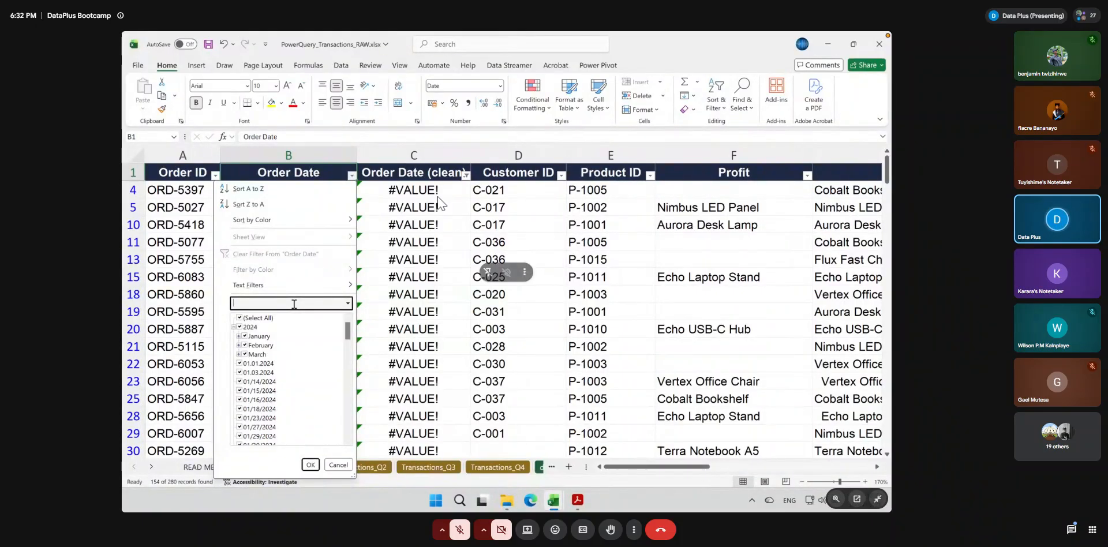
{"action": "type", "text": "/"}
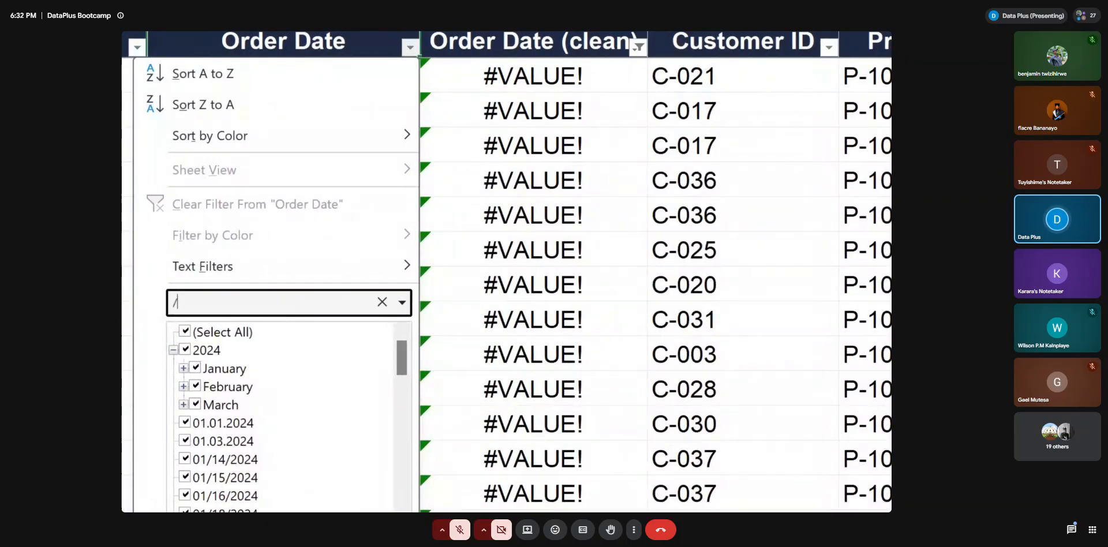
{"action": "scroll", "coordinate": [283, 401], "scroll_direction": "down", "scroll_amount": 1}
{"action": "scroll", "coordinate": [283, 401], "scroll_direction": "down", "scroll_amount": 3}
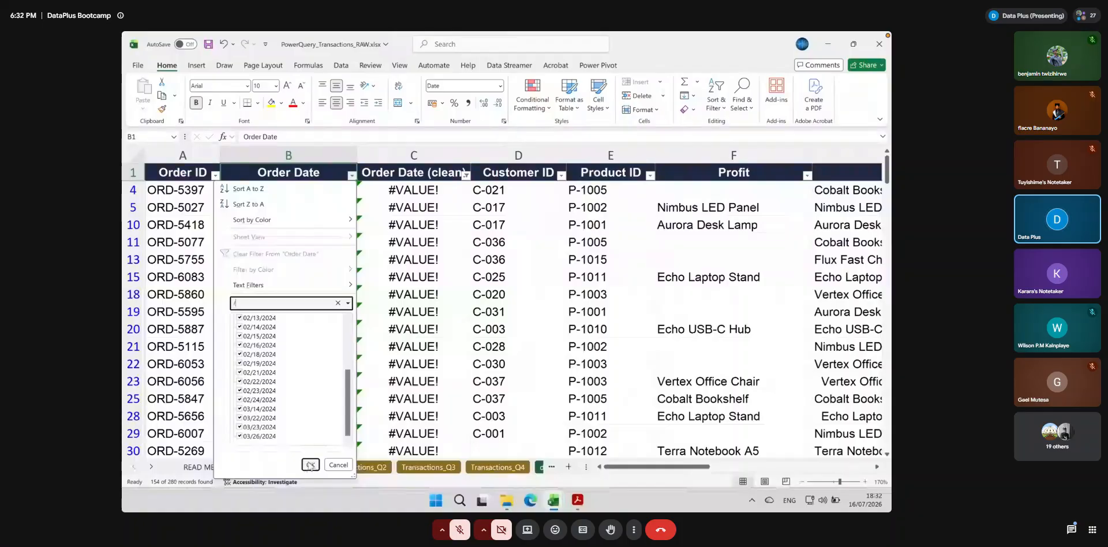
{"action": "left_click", "coordinate": [310, 465]}
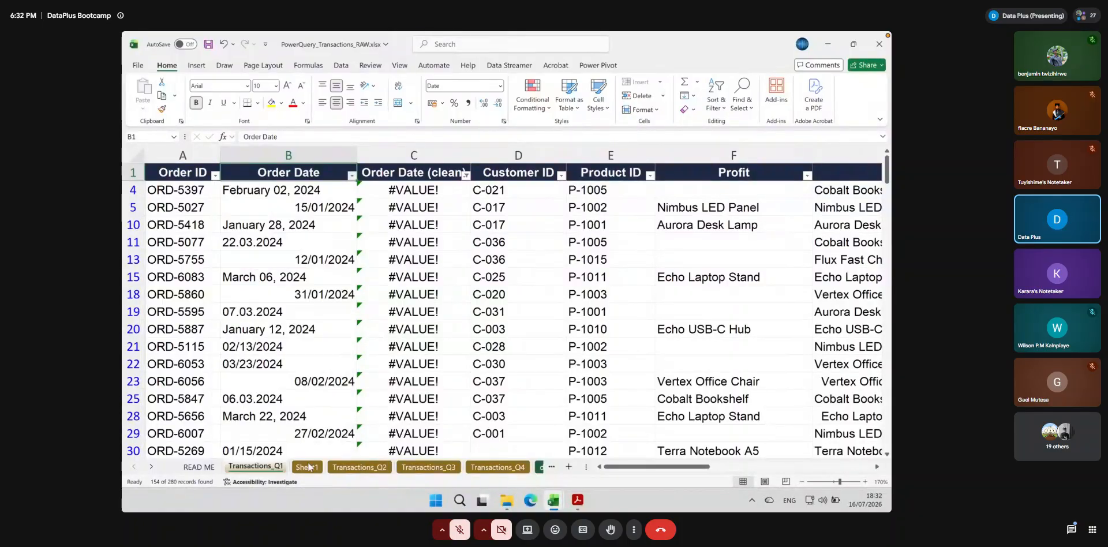
Examine the filtered Order Date entries and compare their date format with the DATEVALUE formula in C21
{"action": "scroll", "coordinate": [326, 389], "scroll_direction": "down", "scroll_amount": 7}
{"action": "scroll", "coordinate": [329, 381], "scroll_direction": "up", "scroll_amount": 4}
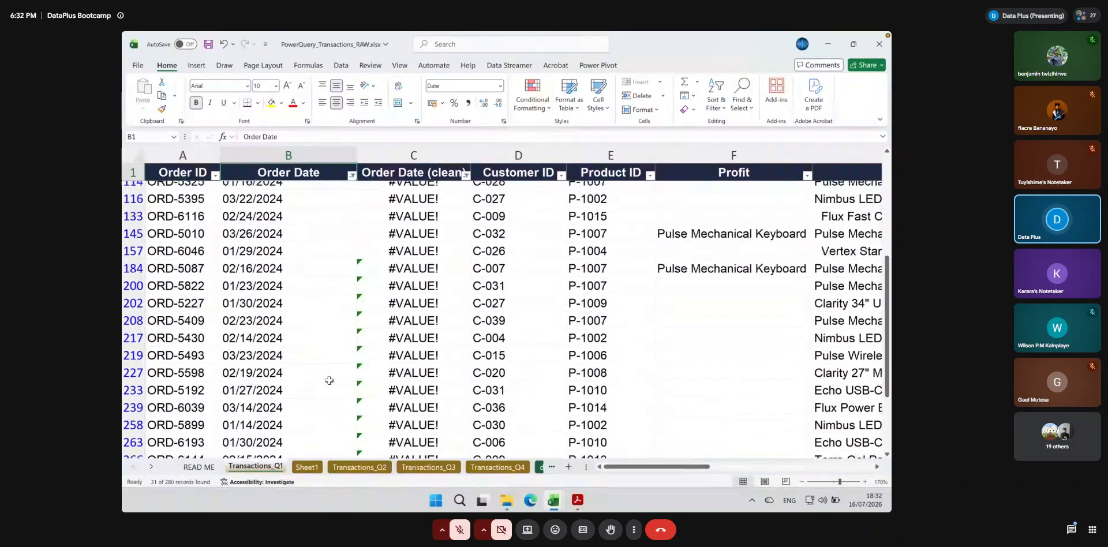
{"action": "scroll", "coordinate": [329, 380], "scroll_direction": "up", "scroll_amount": 4}
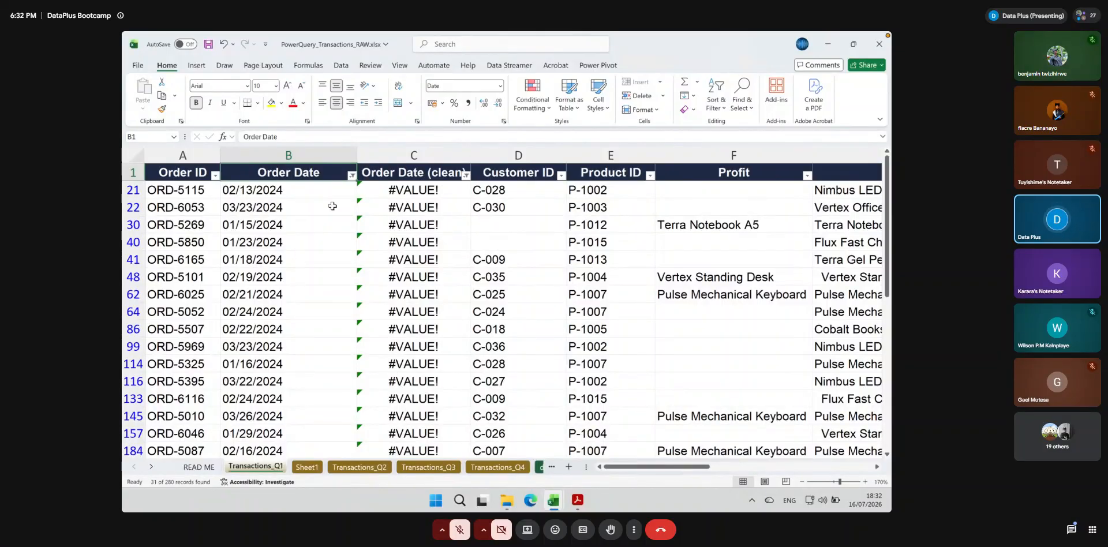
{"action": "left_click", "coordinate": [392, 192]}
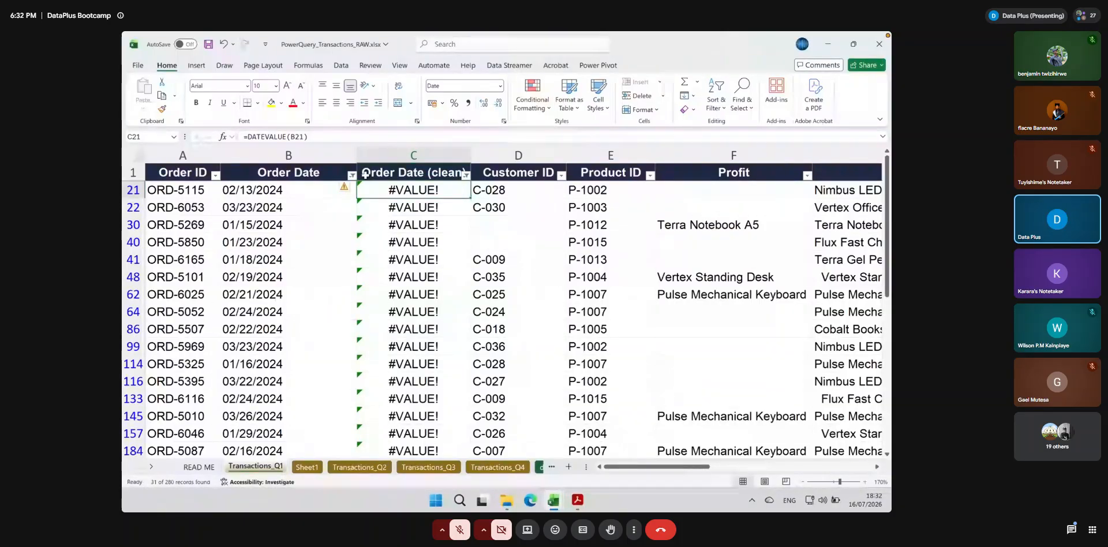
{"action": "left_click", "coordinate": [267, 194]}
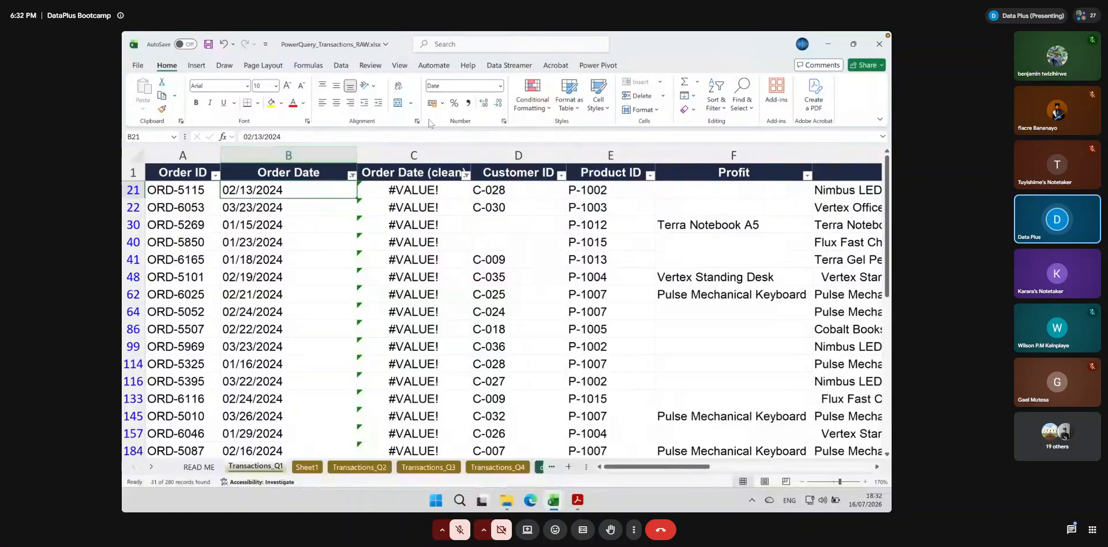
{"action": "left_click", "coordinate": [295, 205]}
{"action": "left_click", "coordinate": [291, 256]}
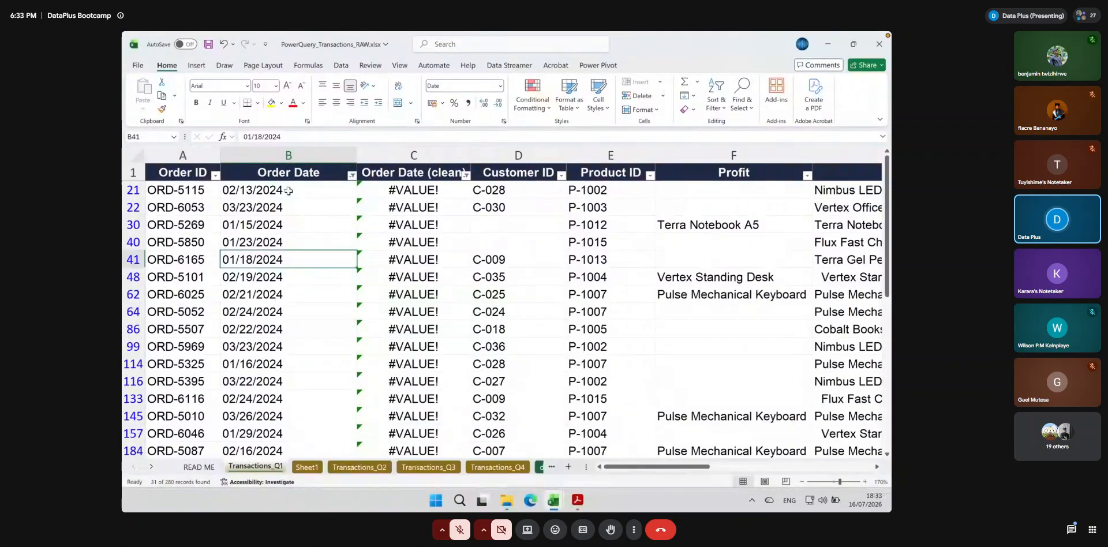
Replace the formula in C21 with =TEXT(B21, "YYYY/MM/DD")
{"action": "left_click", "coordinate": [400, 190]}
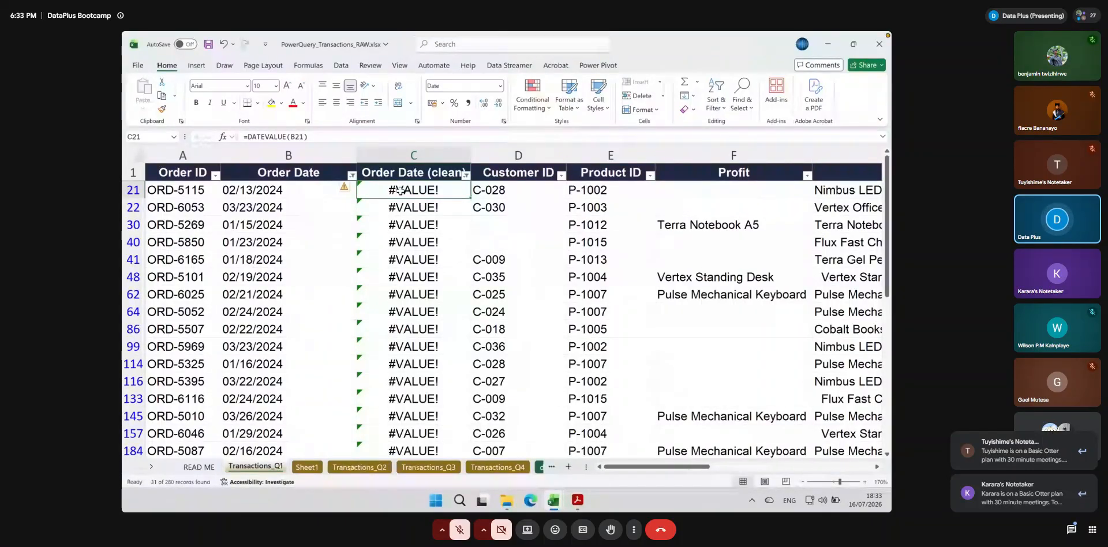
{"action": "double_click", "coordinate": [400, 190]}
{"action": "key", "text": "Escape"}
{"action": "type", "text": "=tex"}
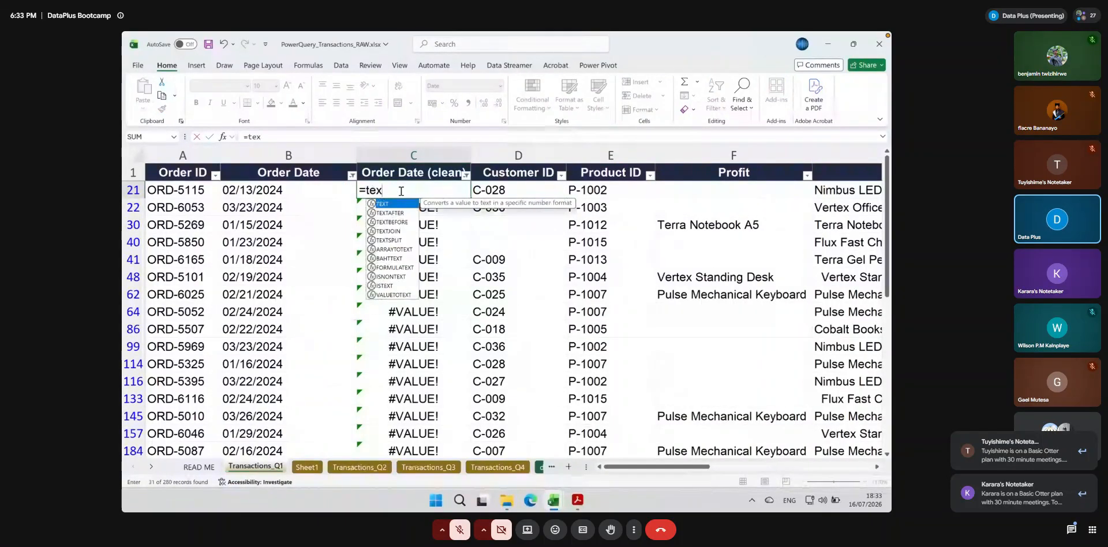
{"action": "type", "text": "t("}
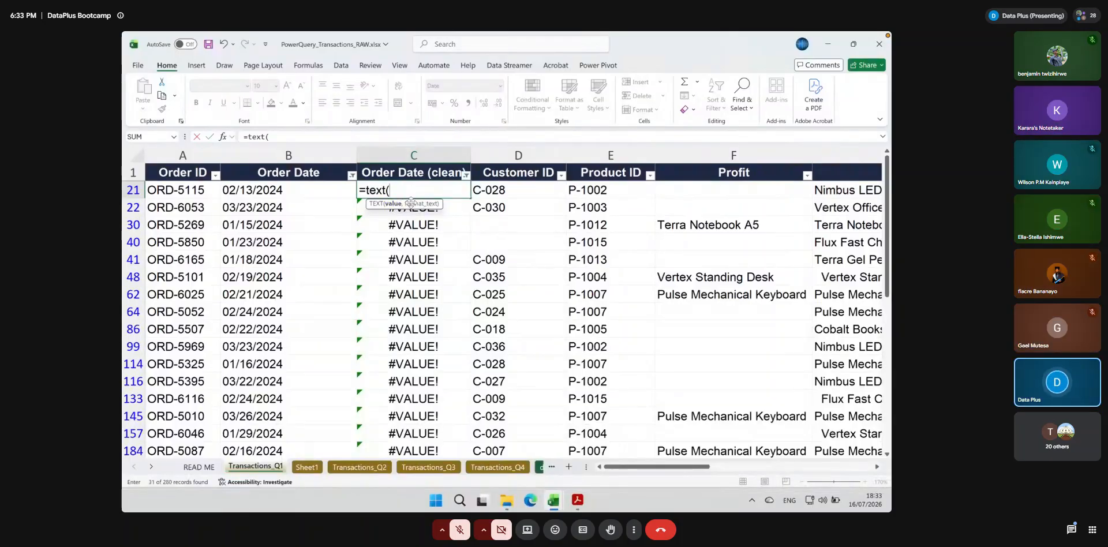
{"action": "left_click", "coordinate": [248, 190]}
{"action": "type", "text": ","}
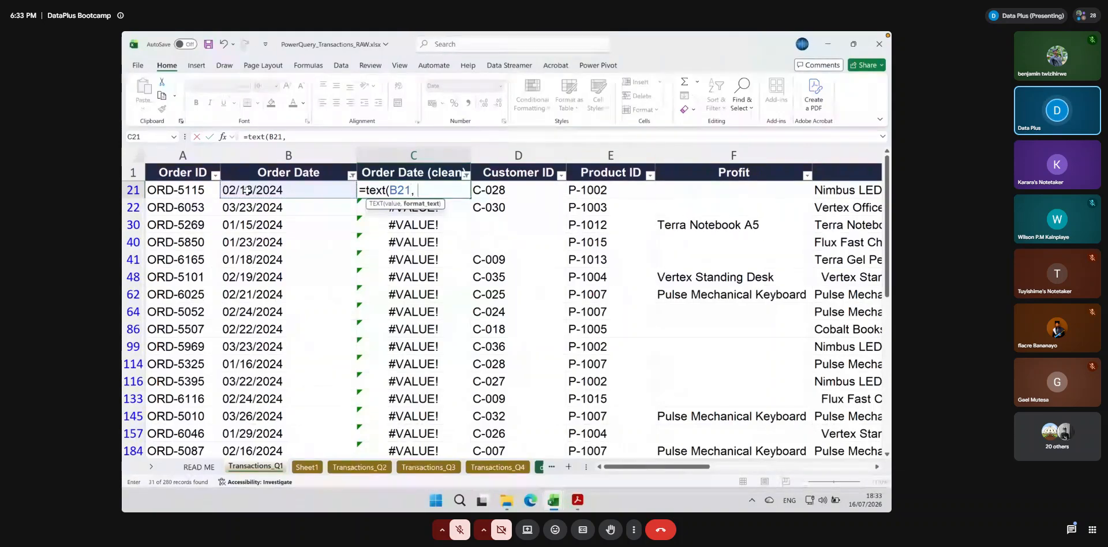
{"action": "type", "text": " \""}
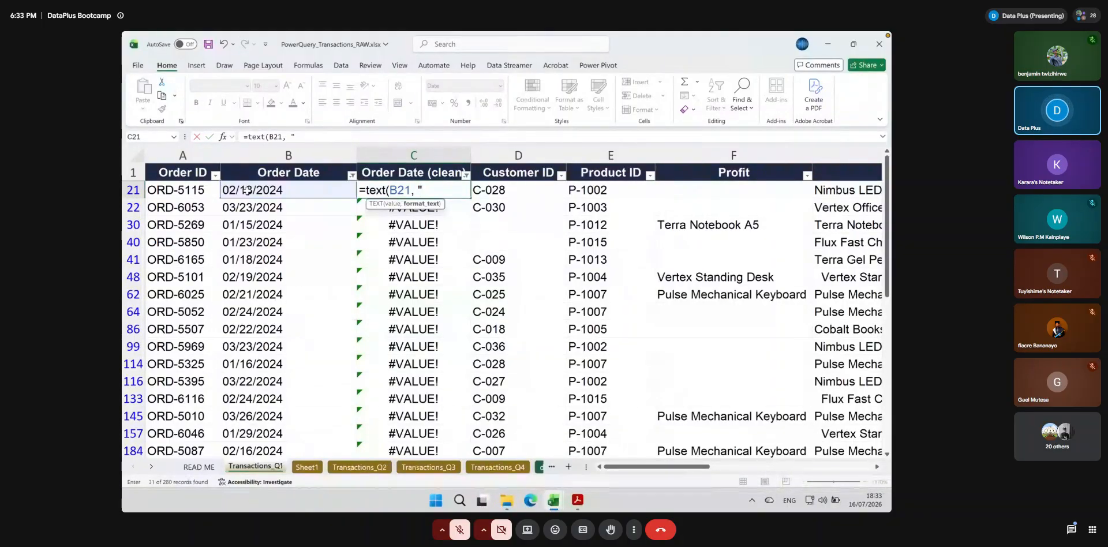
{"action": "type", "text": "YYY"}
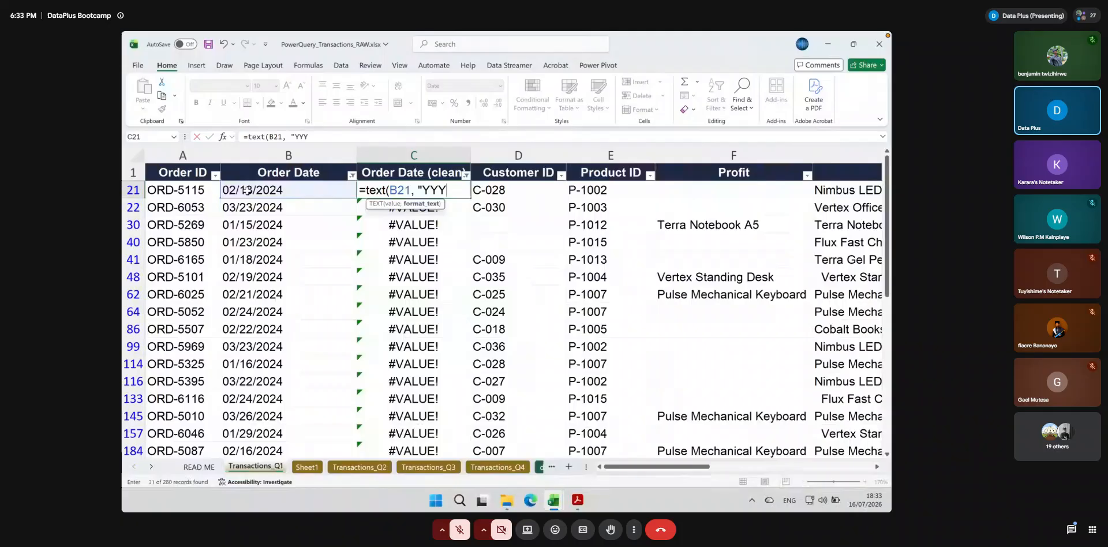
{"action": "type", "text": "T"}
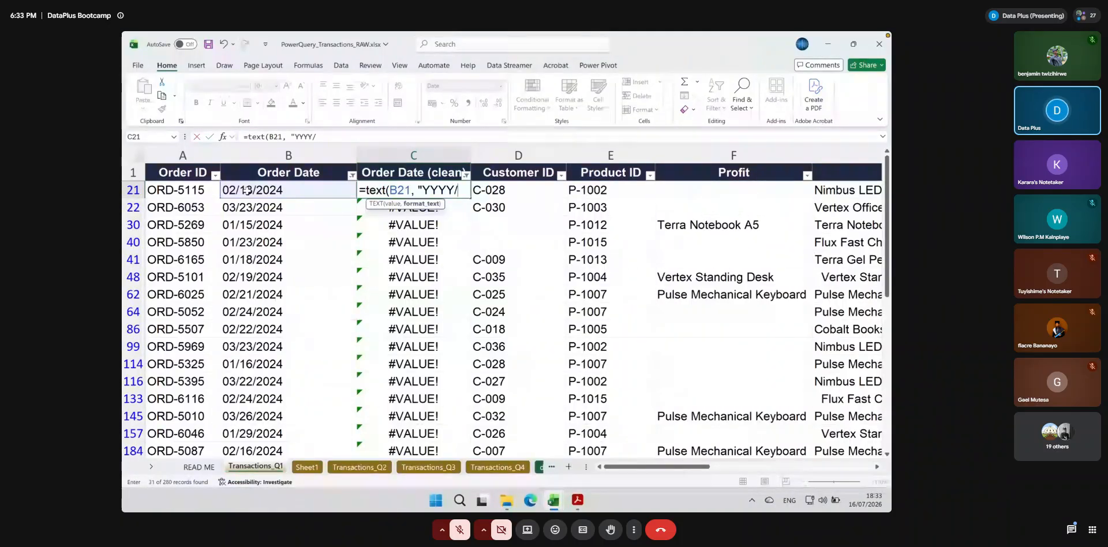
{"action": "type", "text": "MM"}
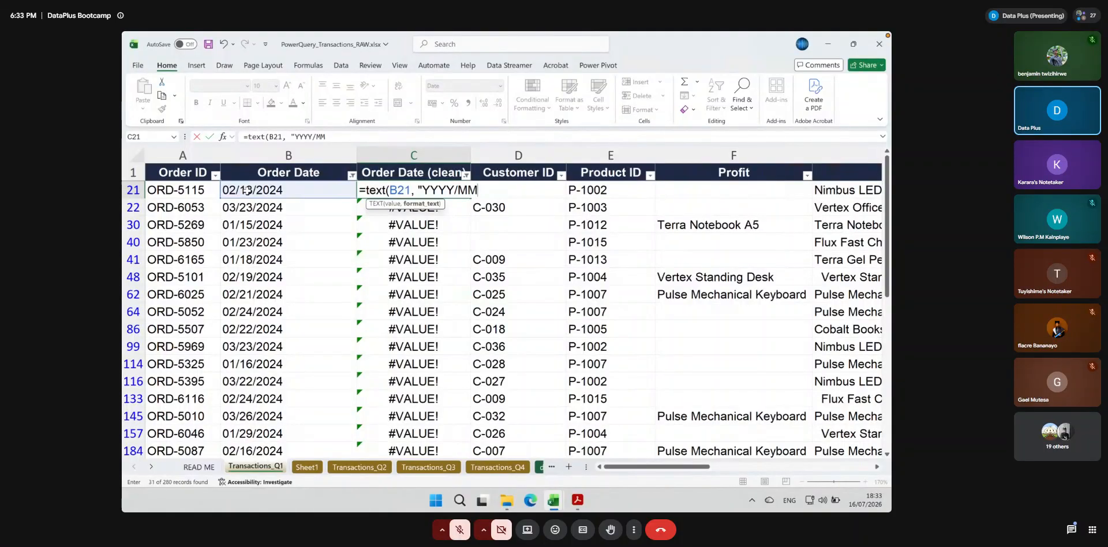
{"action": "type", "text": "/DD@"}
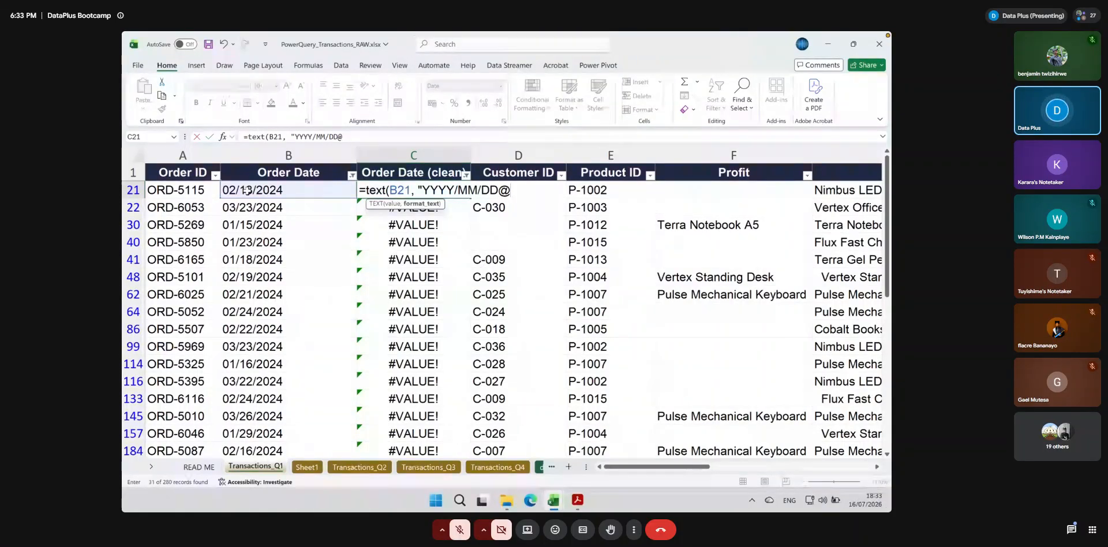
{"action": "key", "text": "BackSpace"}
{"action": "type", "text": "\""}
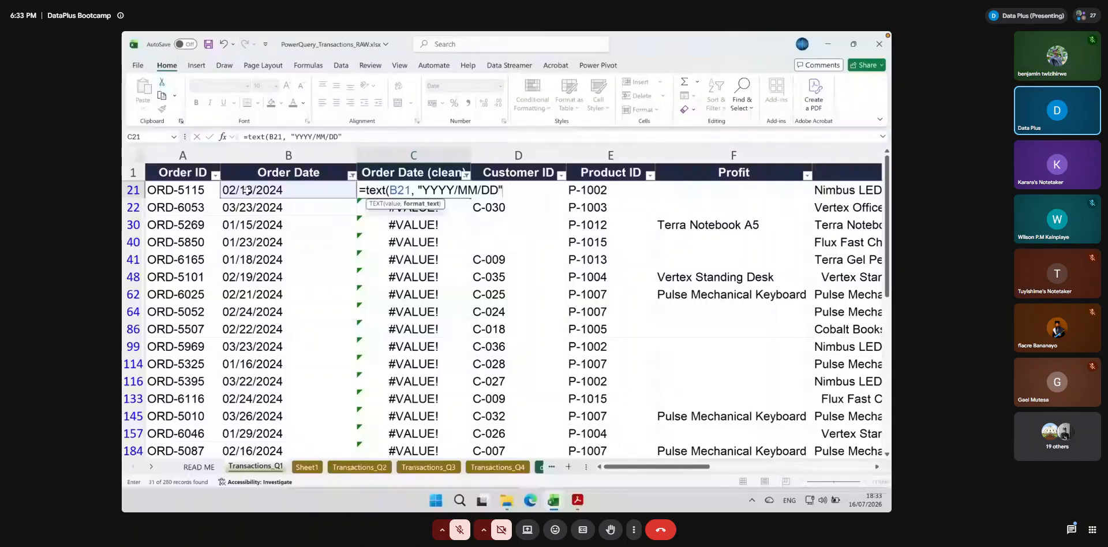
{"action": "type", "text": ")"}
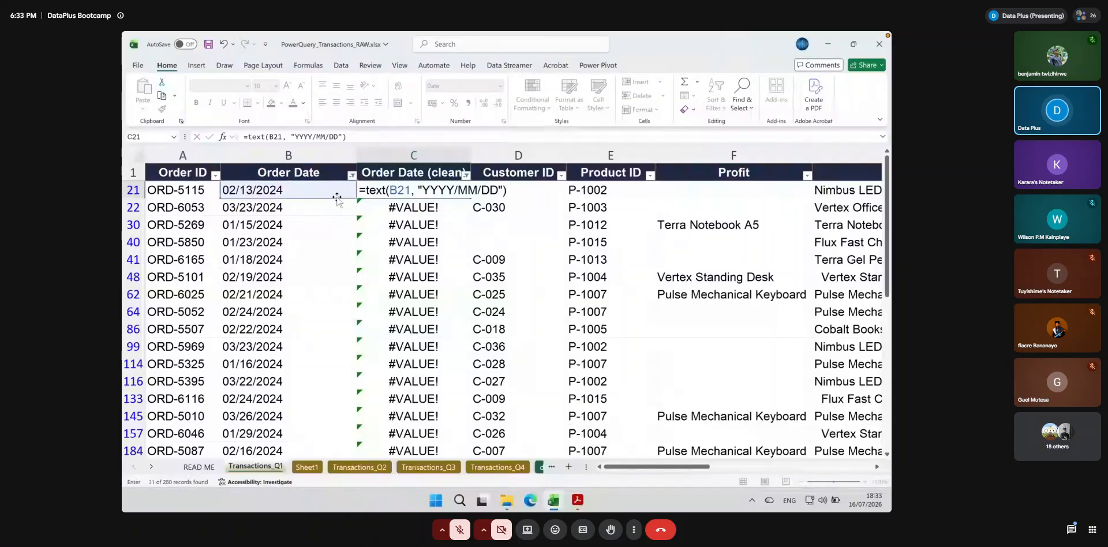
{"action": "key", "text": "Return"}
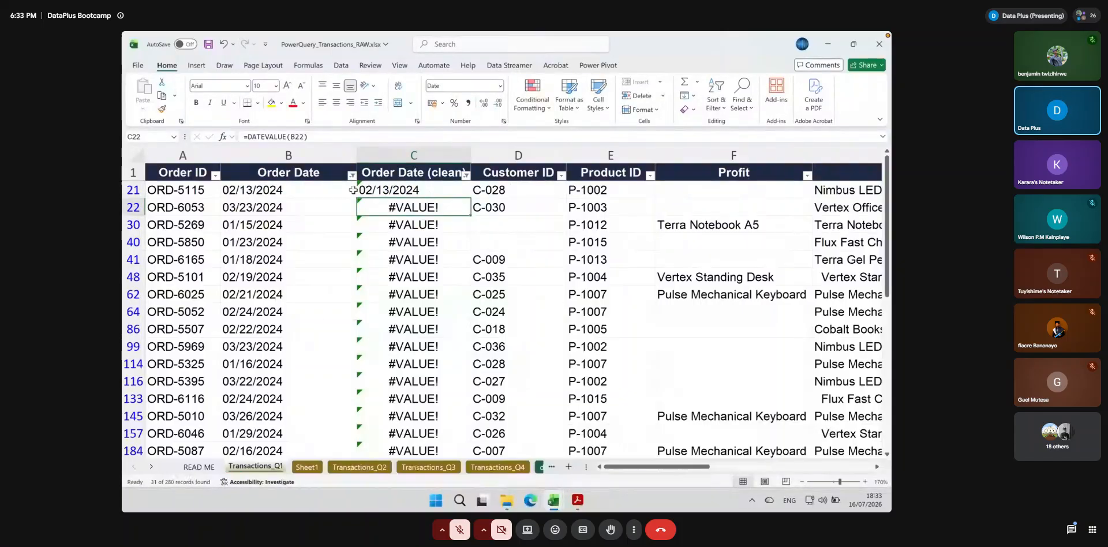
Wrap the C21 formula in DATEVALUE so it reads =DATEVALUE(TEXT(B21, "YYYY/MM/DD"))
{"action": "left_click", "coordinate": [371, 190]}
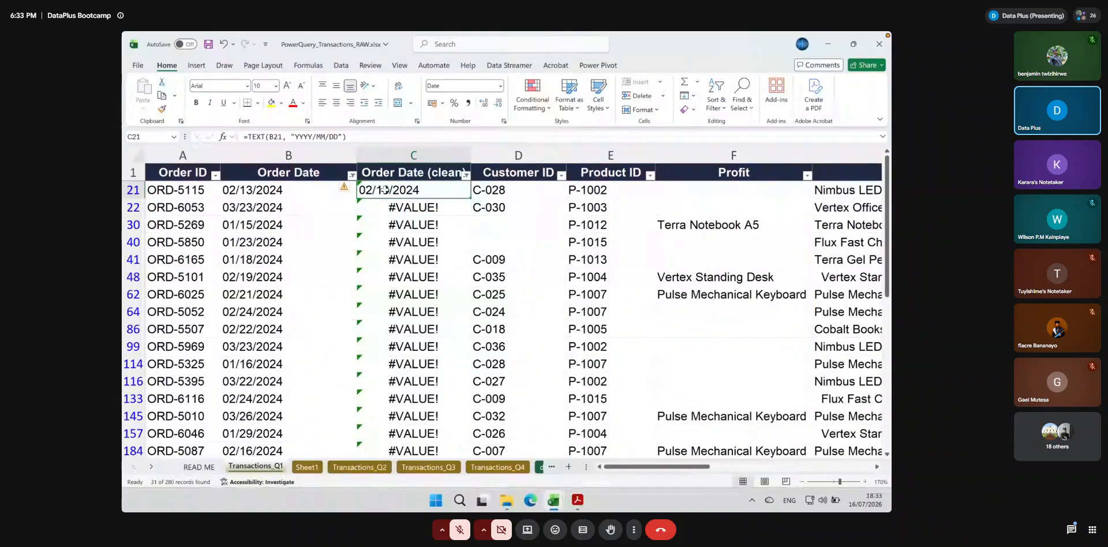
{"action": "double_click", "coordinate": [384, 190]}
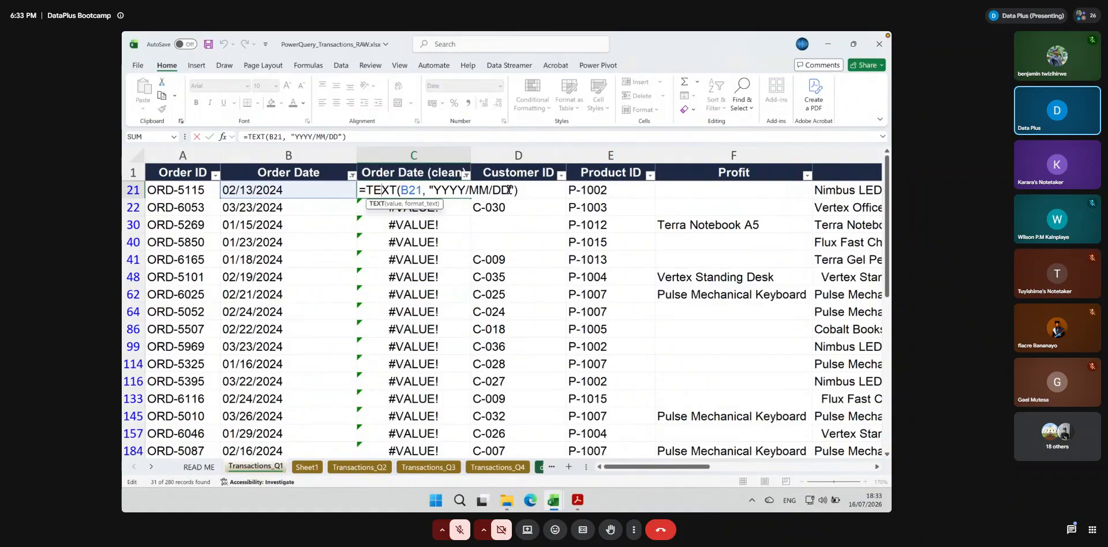
{"action": "key", "text": "Return"}
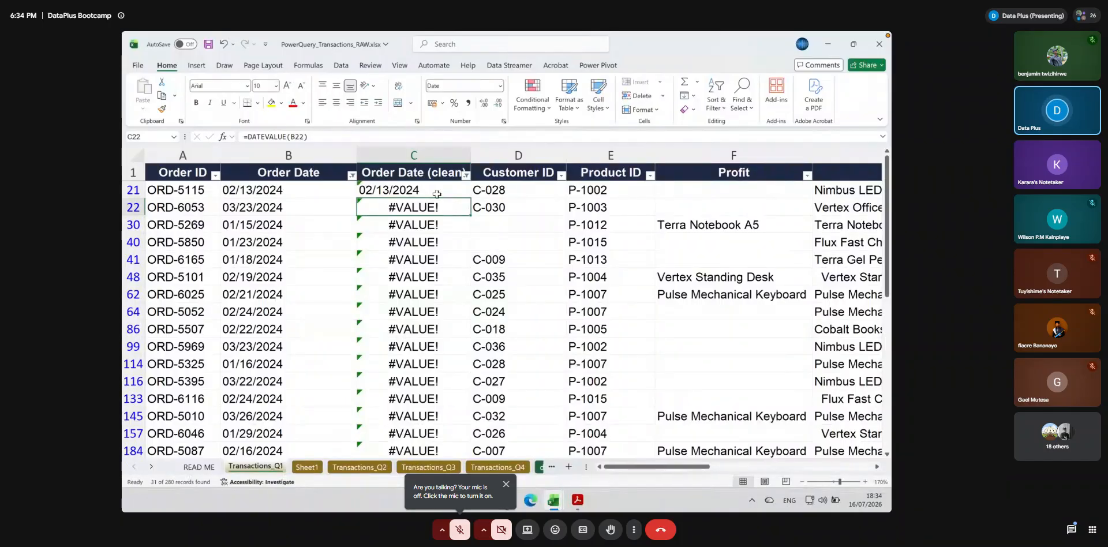
{"action": "left_click", "coordinate": [385, 191]}
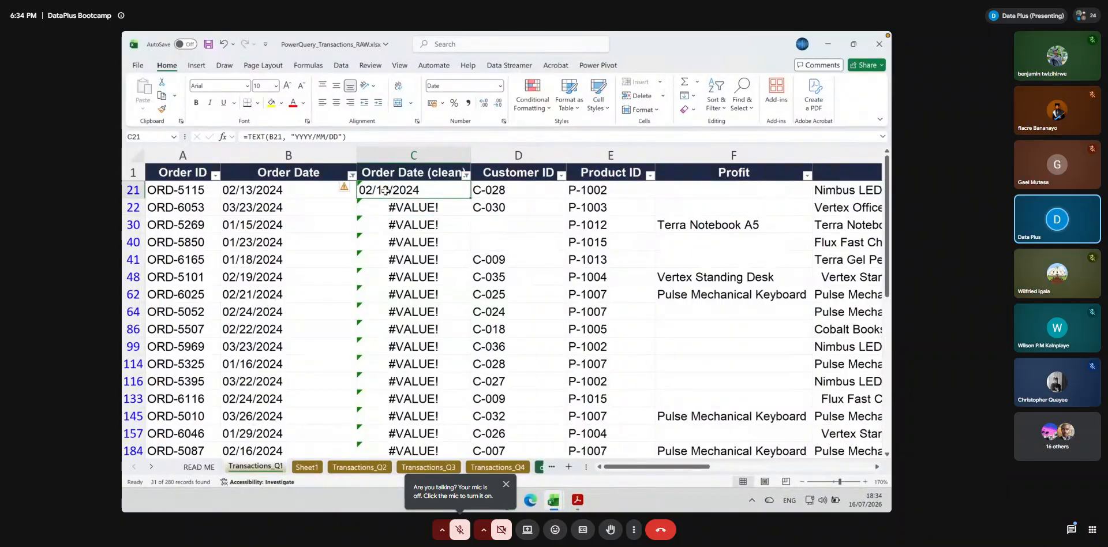
{"action": "left_click", "coordinate": [243, 136]}
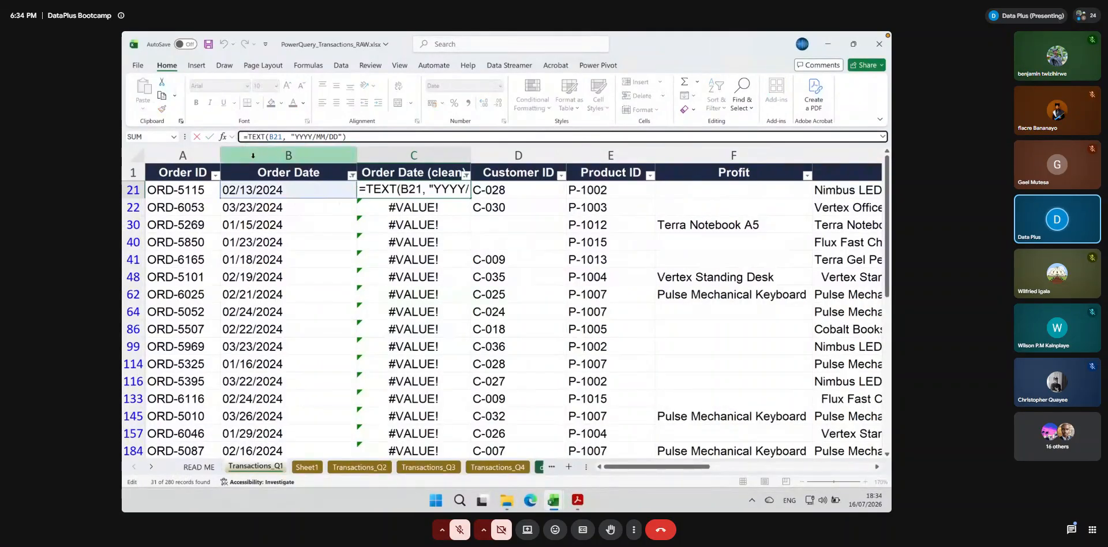
{"action": "type", "text": "value"}
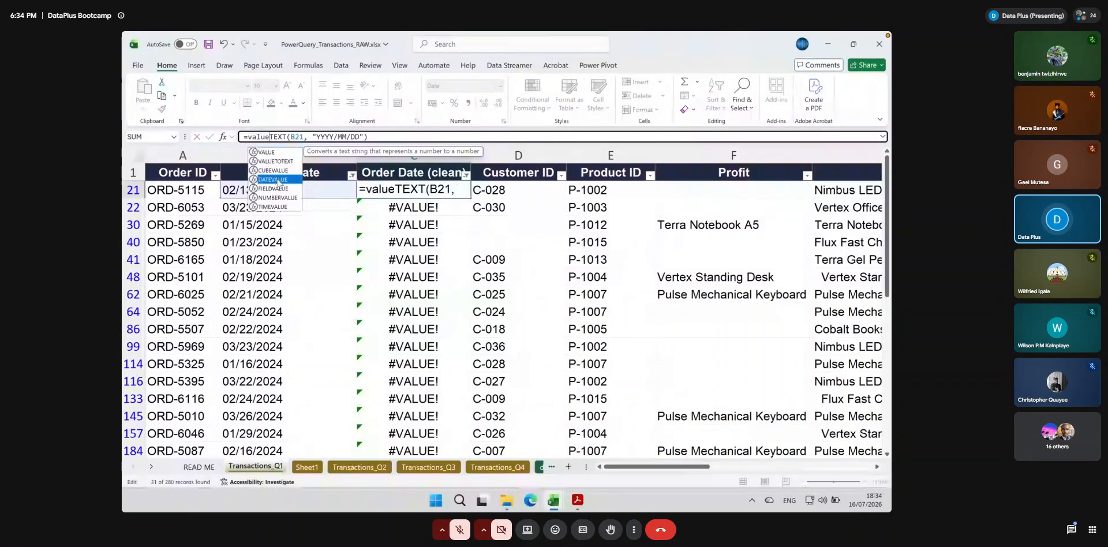
{"action": "double_click", "coordinate": [279, 179]}
{"action": "left_click", "coordinate": [419, 138]}
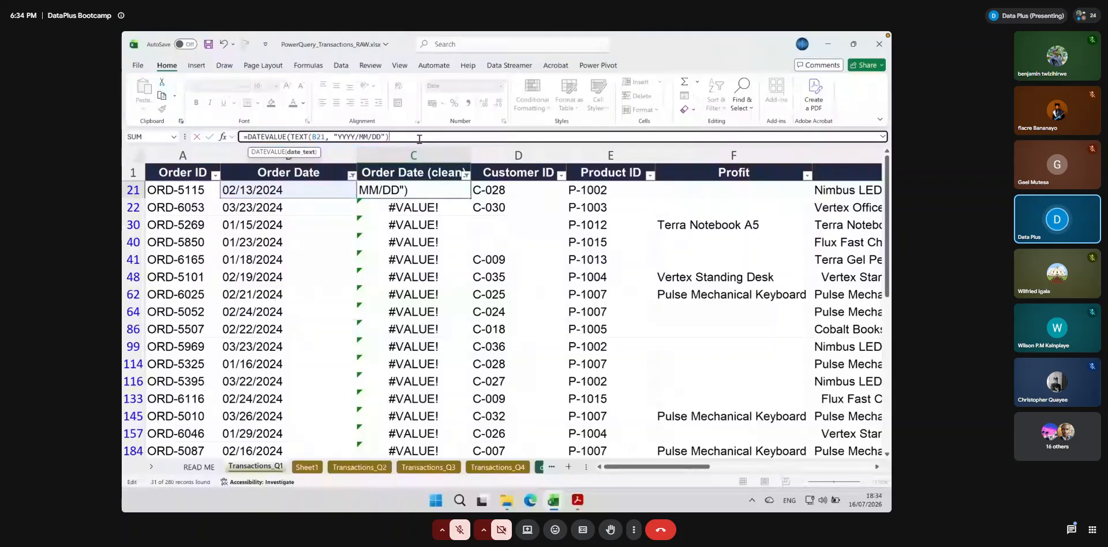
{"action": "key", "text": "Return"}
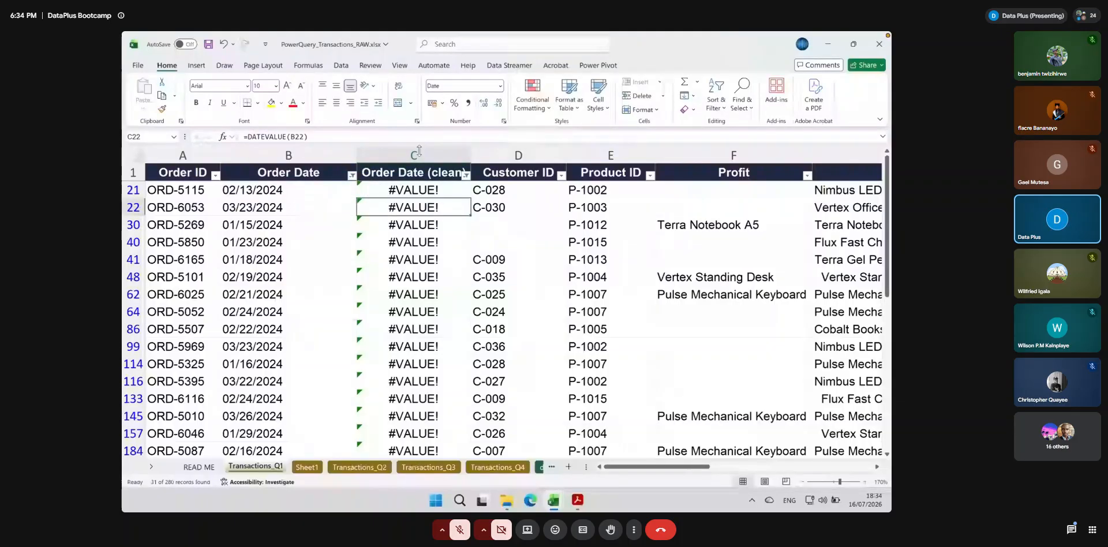
Remove the DATEVALUE wrapper in C21 and change the format text so the formula reads =TEXT(B21, "D/M/Y")
{"action": "double_click", "coordinate": [433, 191]}
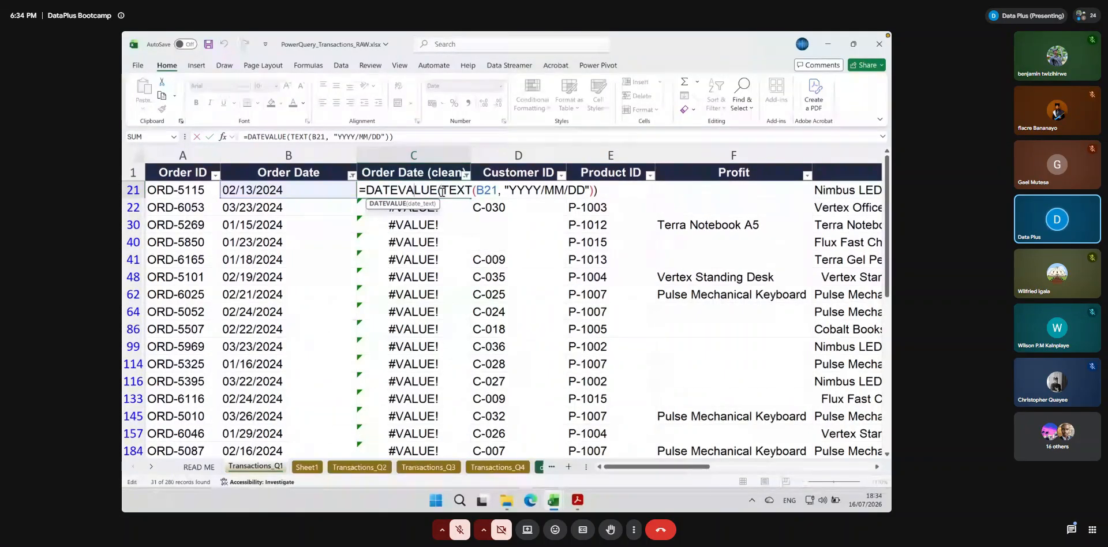
{"action": "left_click_drag", "start_coordinate": [441, 191], "coordinate": [371, 190]}
{"action": "key", "text": "BackSpace"}
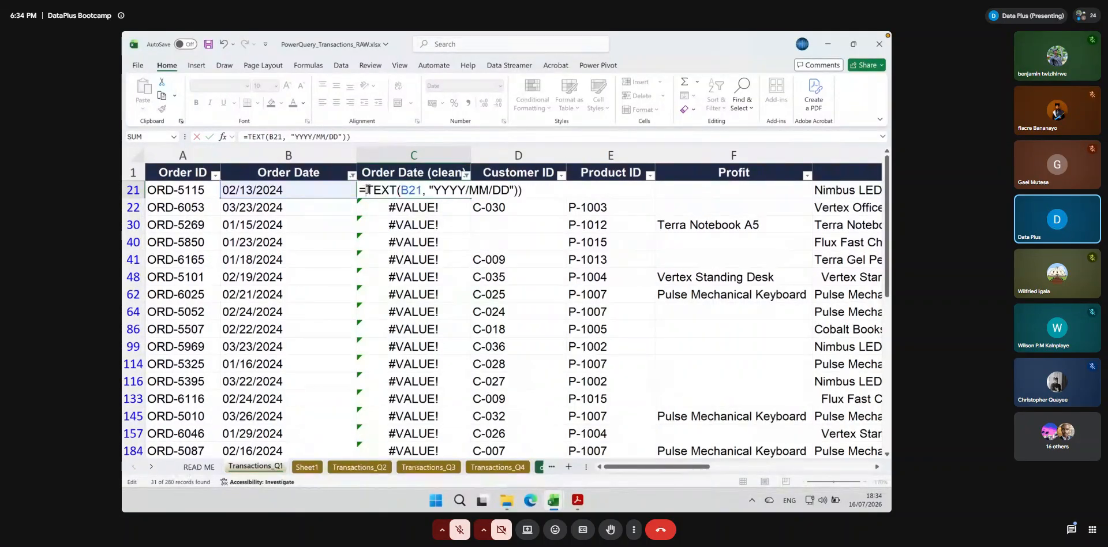
{"action": "left_click", "coordinate": [527, 188]}
{"action": "key", "text": "BackSpace"}
{"action": "left_click_drag", "start_coordinate": [450, 191], "coordinate": [510, 188]}
{"action": "key", "text": "BackSpace"}
{"action": "key", "text": "BackSpace"}
{"action": "key", "text": "BackSpace"}
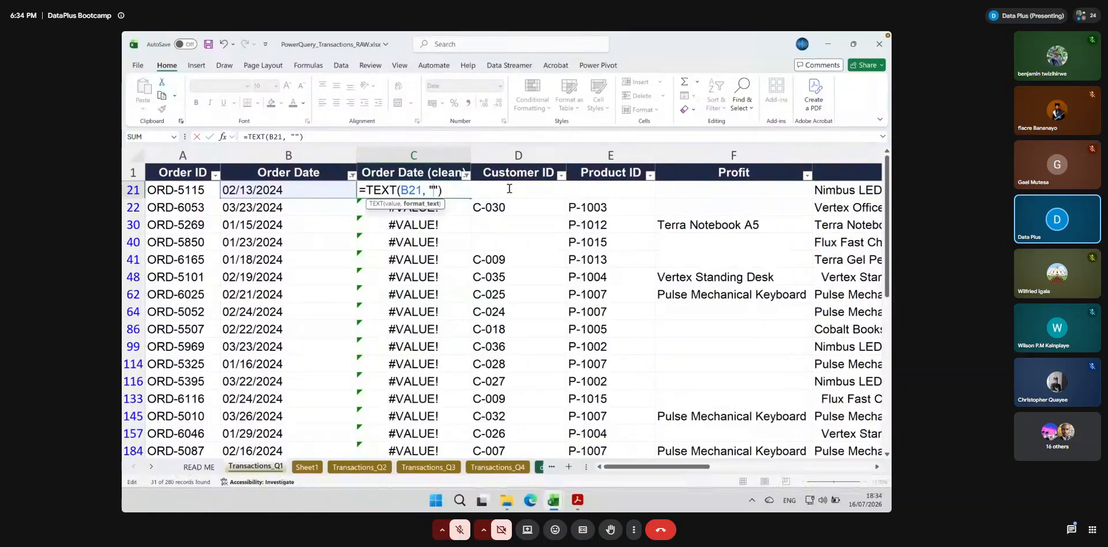
{"action": "type", "text": "D/M/Y"}
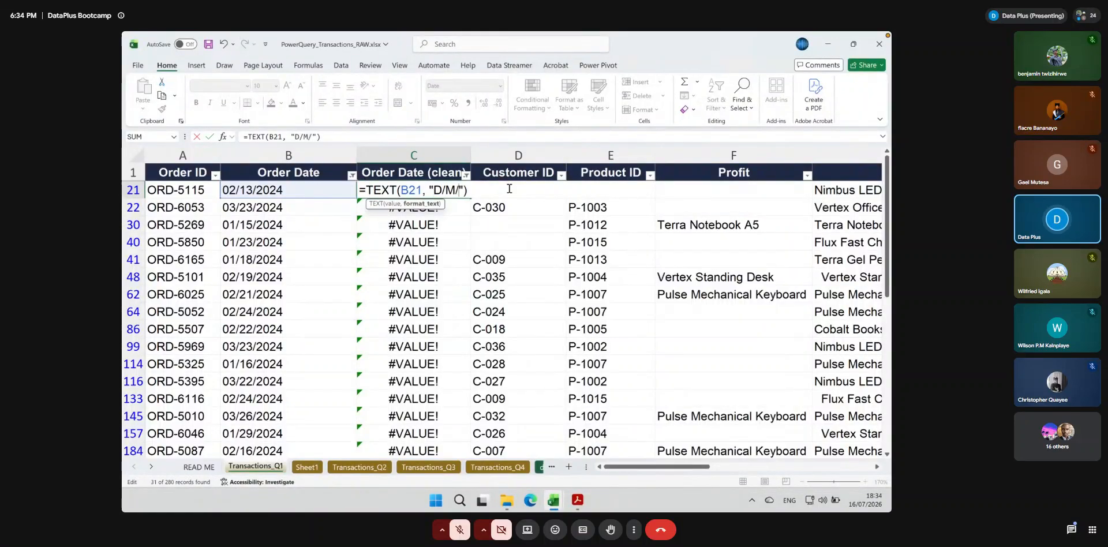
{"action": "key", "text": "Return"}
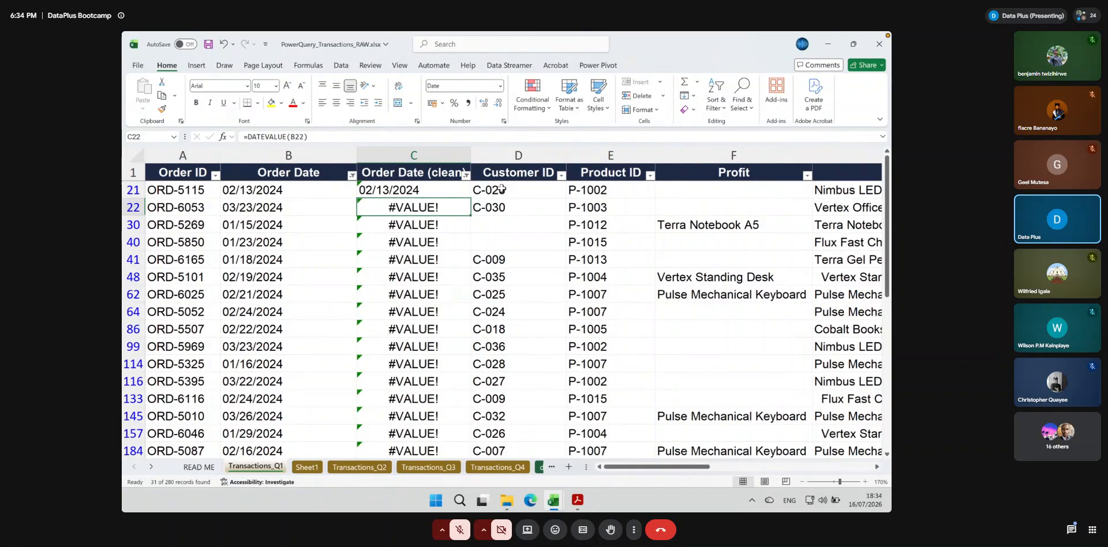
Check the C21 formula, then select the whole Order Date column and open its number format choices
{"action": "double_click", "coordinate": [435, 190]}
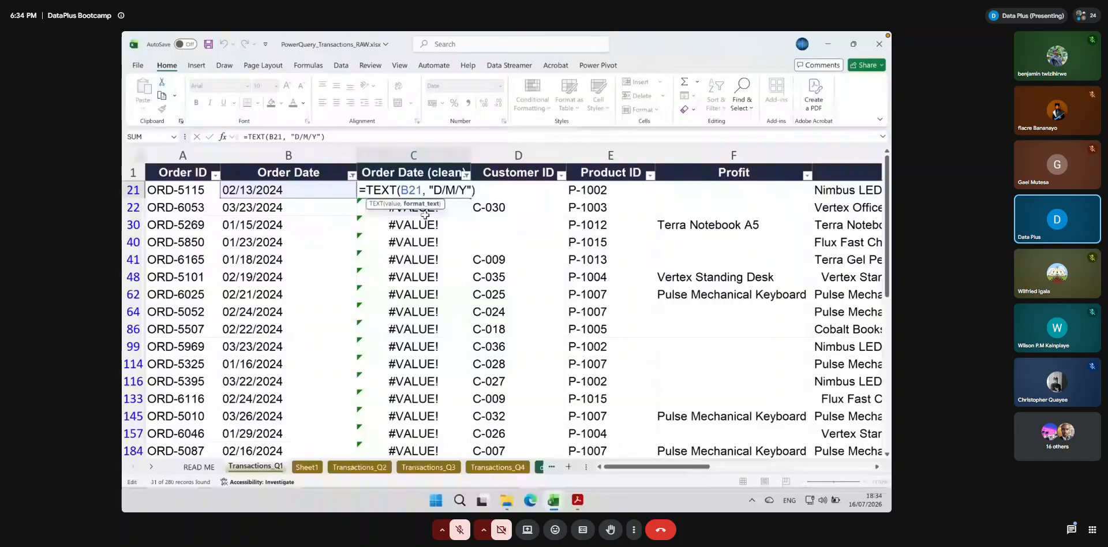
{"action": "left_click", "coordinate": [258, 154]}
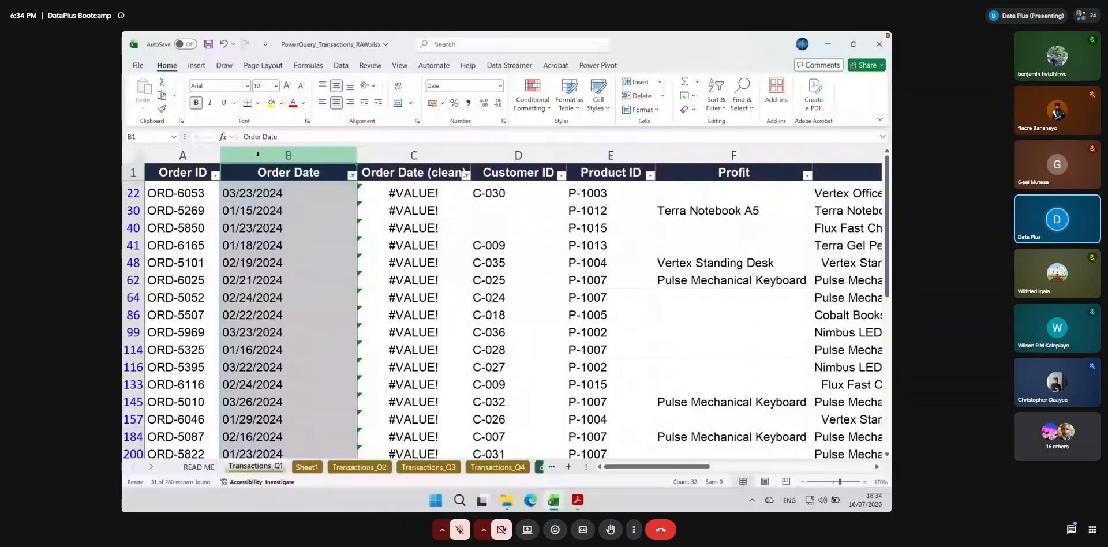
{"action": "left_click", "coordinate": [500, 85]}
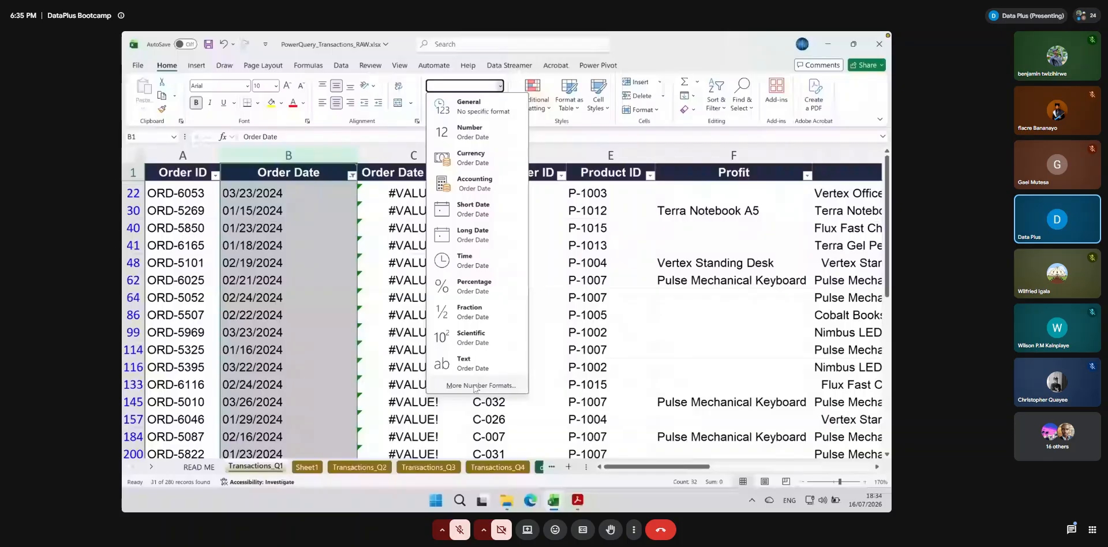
Apply a custom number format beginning yyyy/mm/ to the Order Date column
{"action": "left_click", "coordinate": [474, 386]}
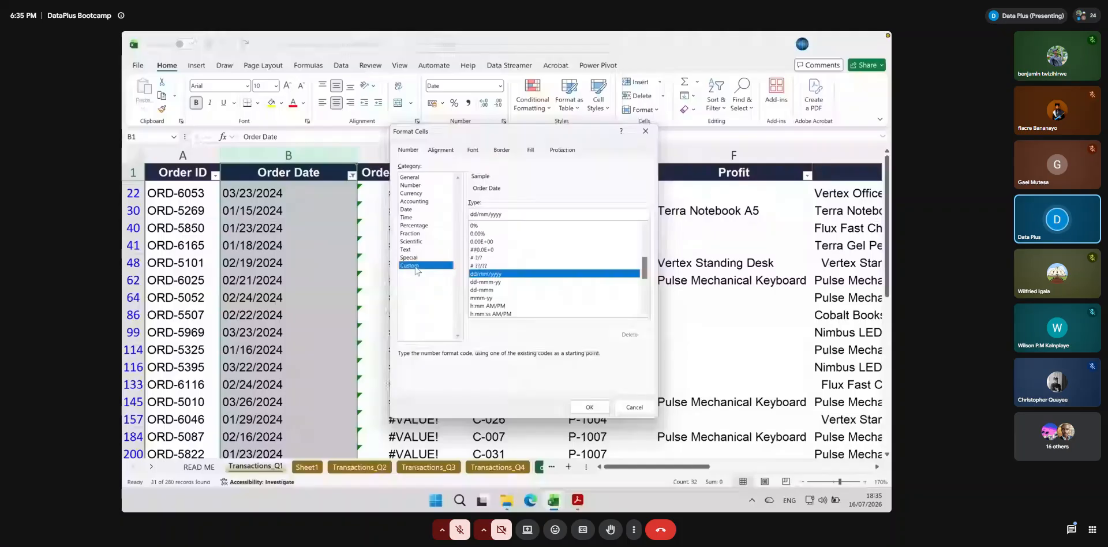
{"action": "left_click", "coordinate": [406, 209]}
{"action": "left_click", "coordinate": [410, 265]}
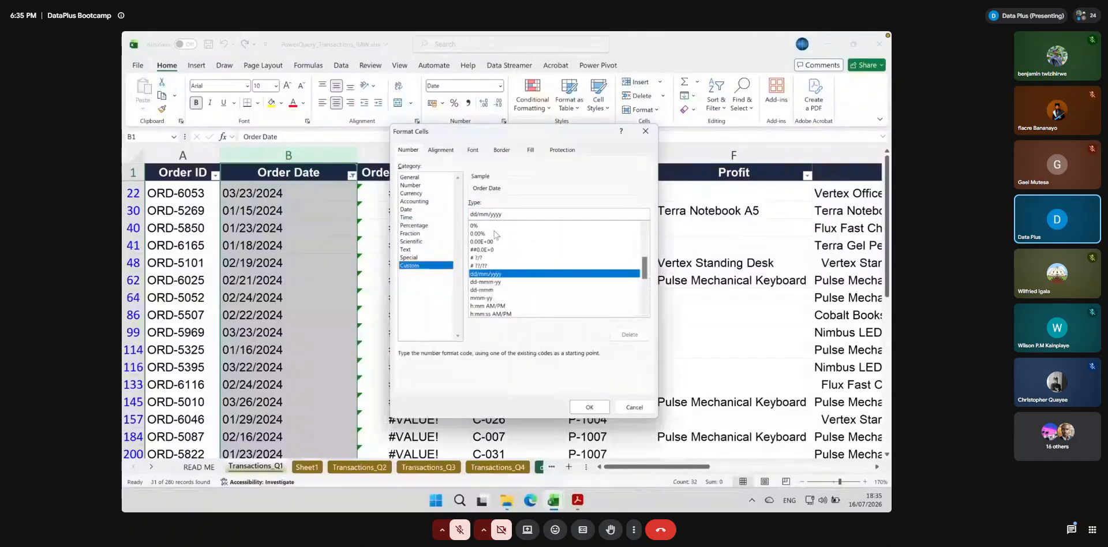
{"action": "left_click_drag", "start_coordinate": [503, 215], "coordinate": [470, 213]}
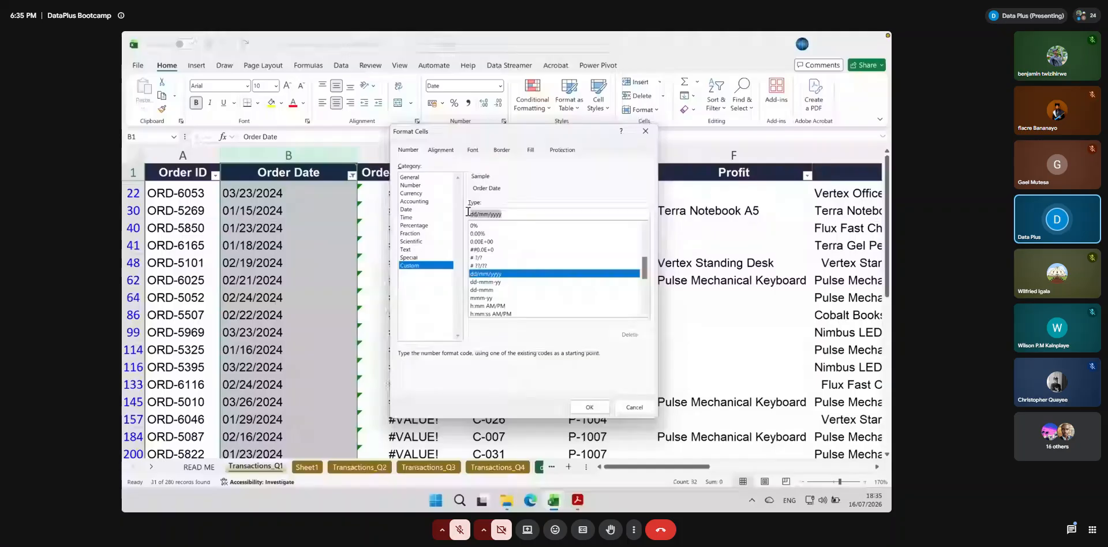
{"action": "type", "text": "yyyy"}
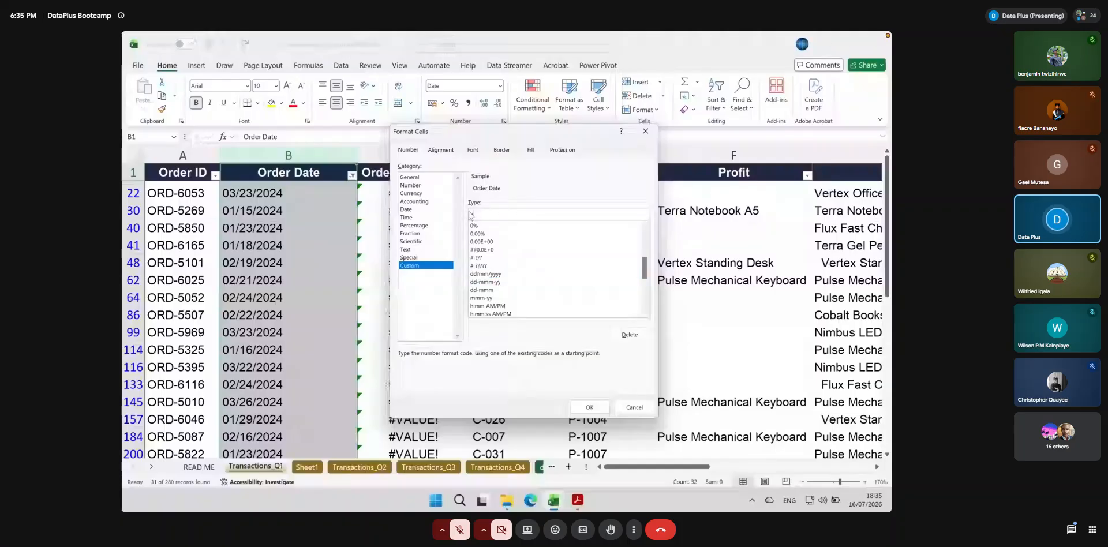
{"action": "type", "text": "/mm/dd"}
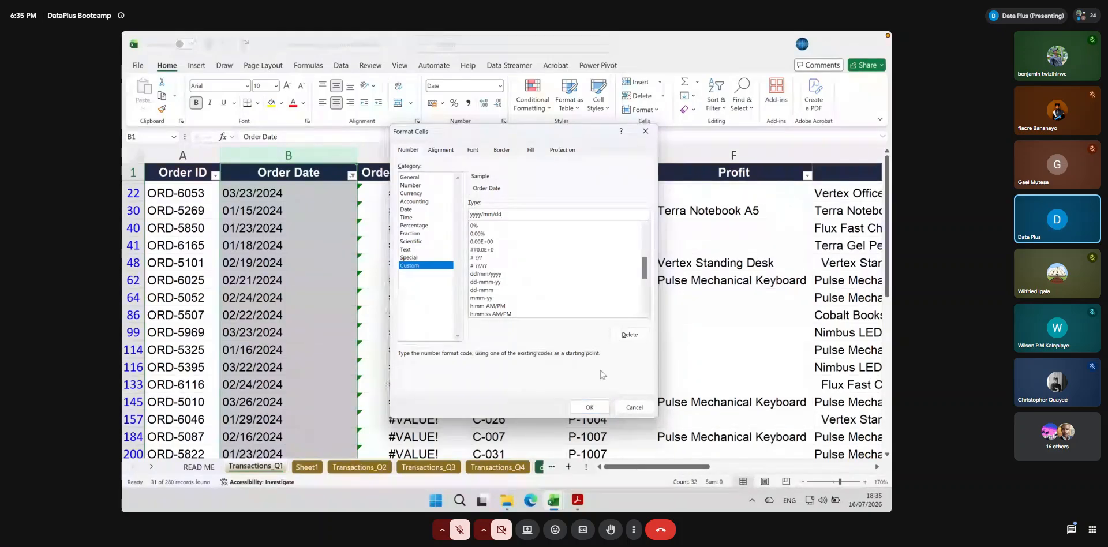
{"action": "left_click", "coordinate": [589, 407]}
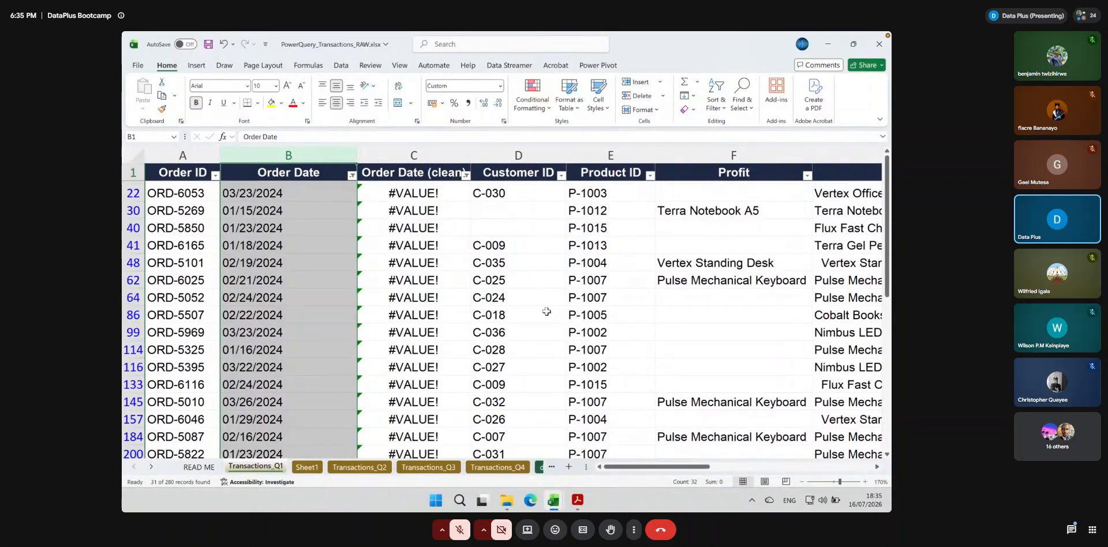
Try the Short Date format on the Order Date column and compare cell B21 with the formula in C21
{"action": "left_click", "coordinate": [391, 197]}
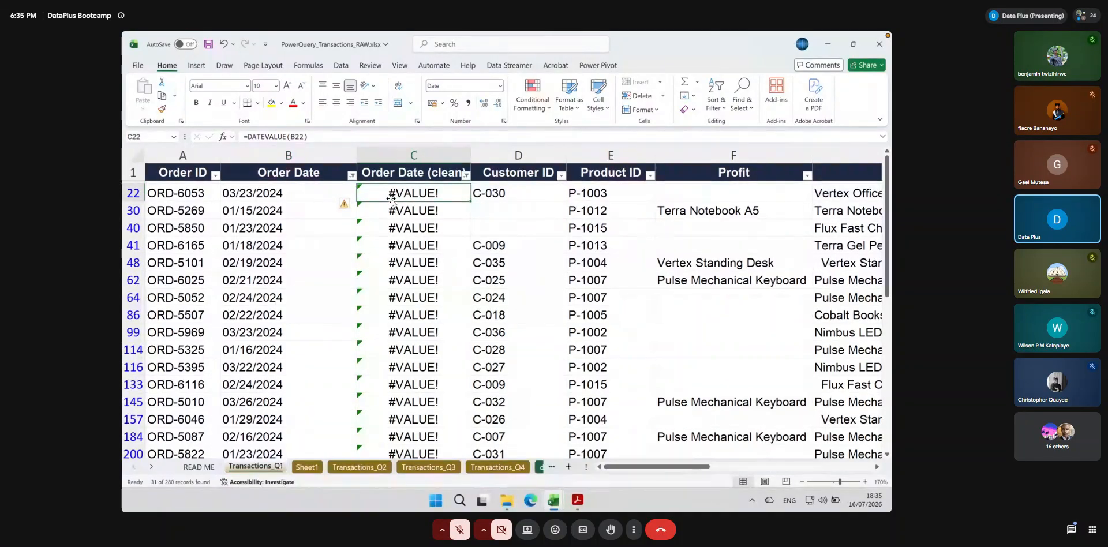
{"action": "left_click", "coordinate": [299, 154]}
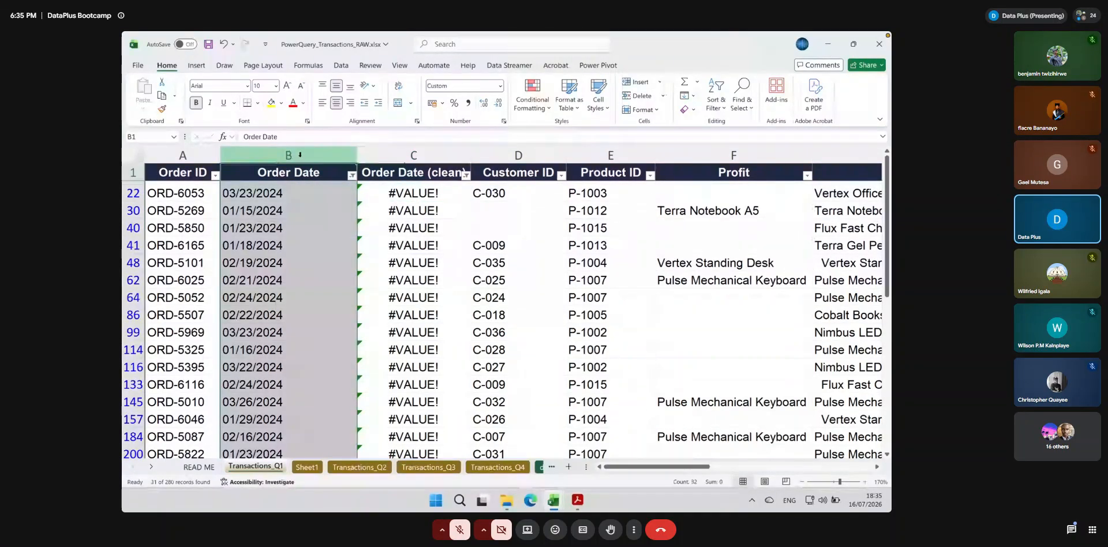
{"action": "left_click", "coordinate": [500, 86]}
{"action": "left_click", "coordinate": [469, 209]}
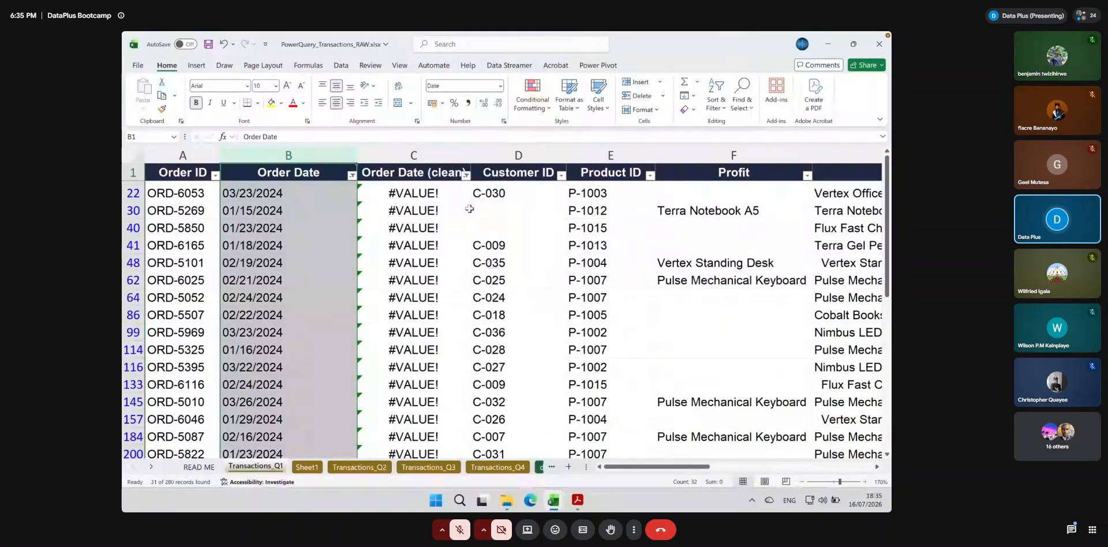
{"action": "left_click", "coordinate": [378, 195]}
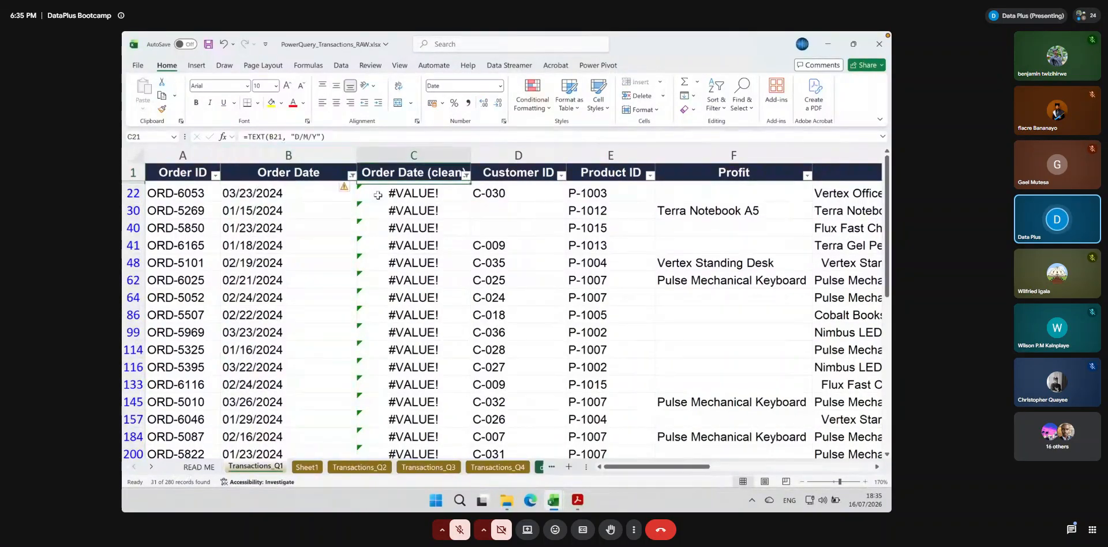
{"action": "left_click", "coordinate": [252, 193]}
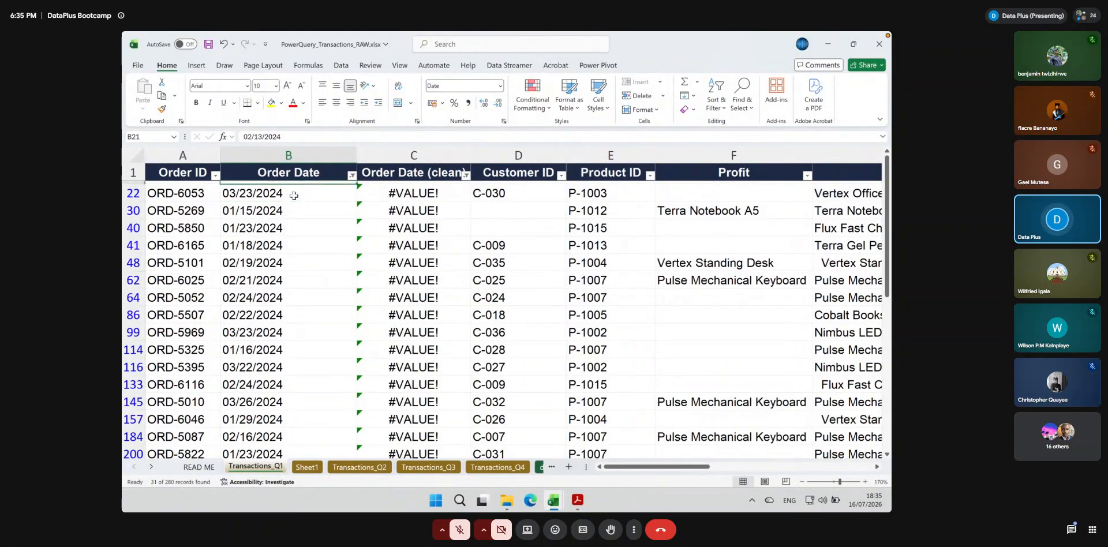
{"action": "left_click", "coordinate": [425, 192]}
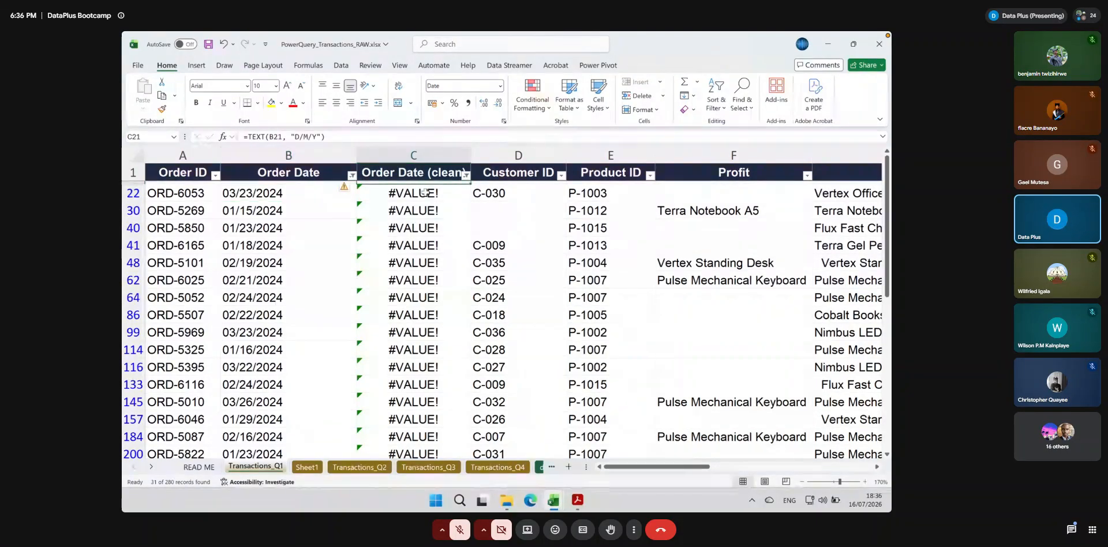
{"action": "scroll", "coordinate": [425, 192], "scroll_direction": "down", "scroll_amount": 1}
{"action": "scroll", "coordinate": [425, 193], "scroll_direction": "up", "scroll_amount": 1}
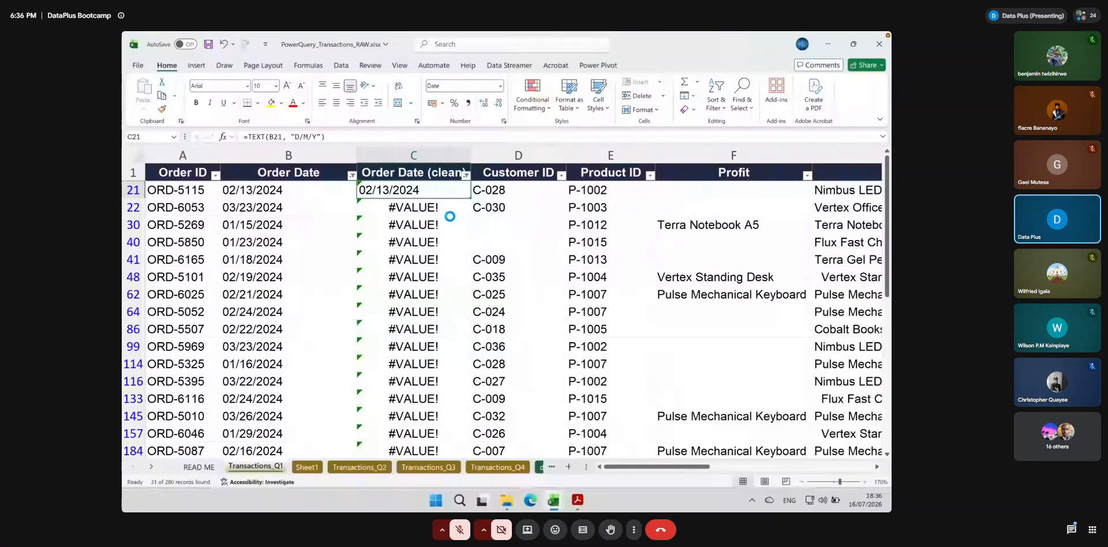
{"action": "left_click", "coordinate": [326, 194]}
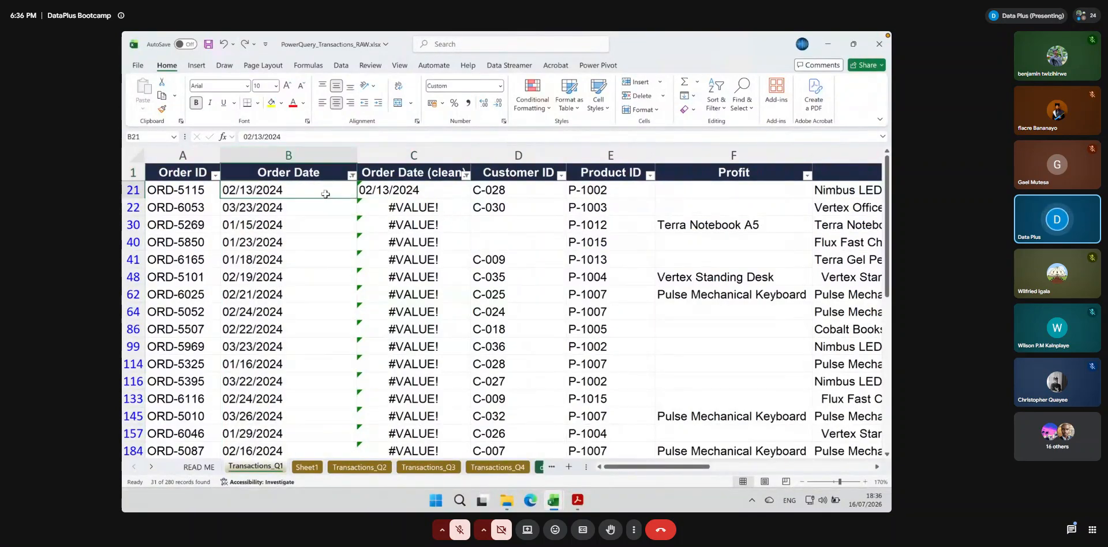
Replace the formula in C21 with =LEFT(B21, 2) to extract the first two characters of the order date
{"action": "left_click", "coordinate": [392, 191]}
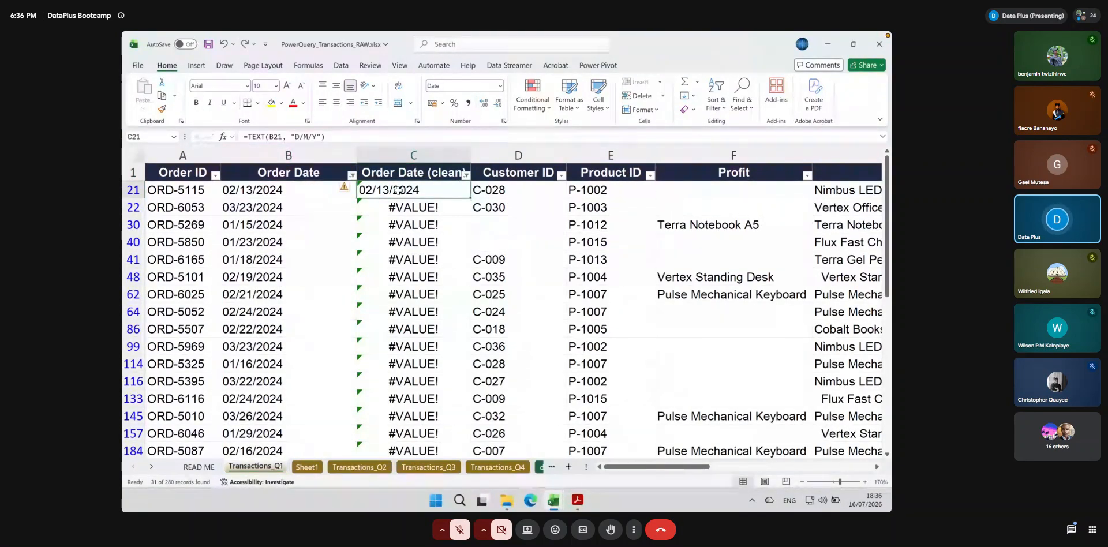
{"action": "type", "text": "=left"}
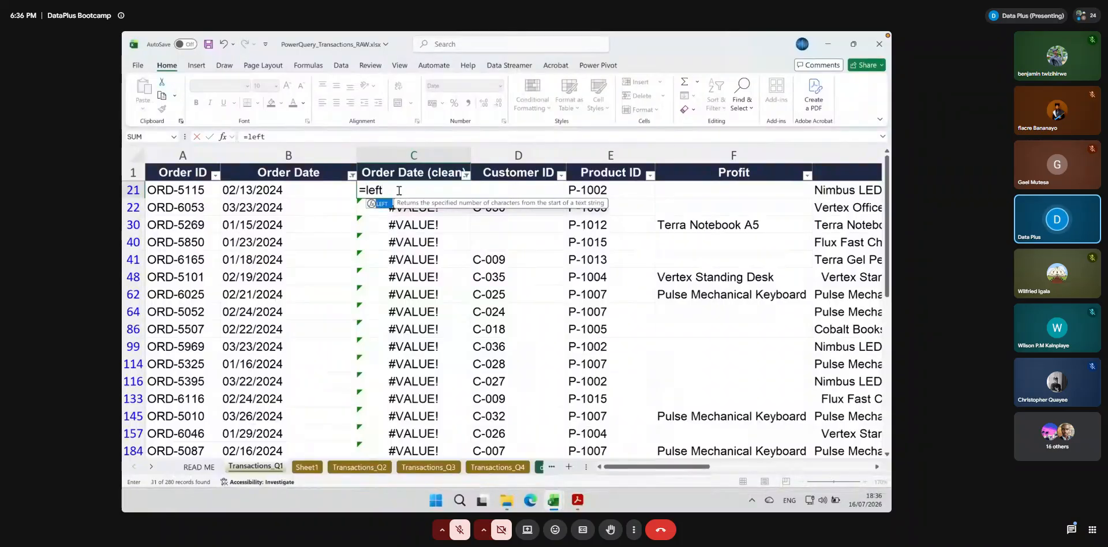
{"action": "double_click", "coordinate": [383, 204]}
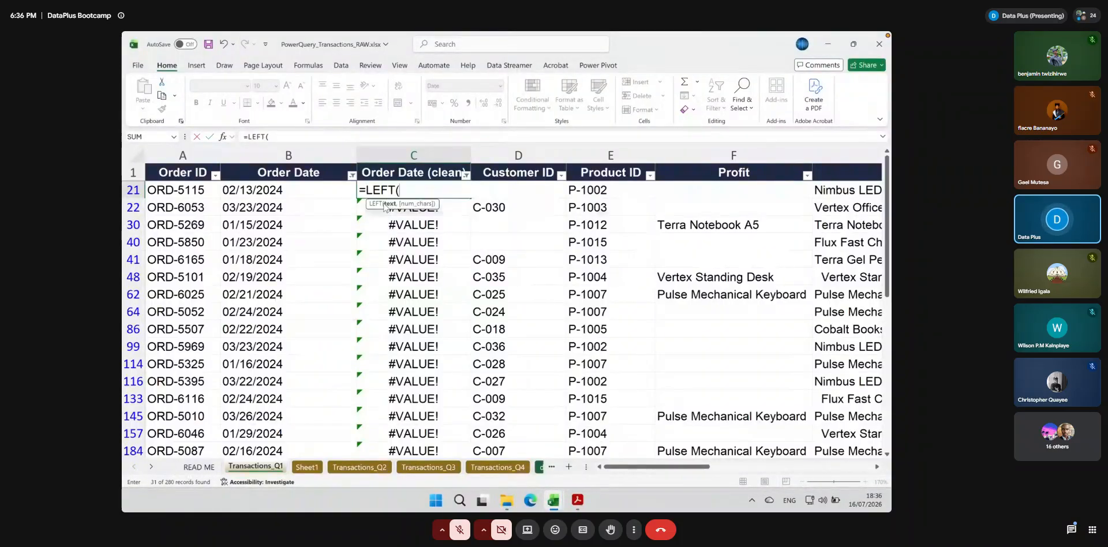
{"action": "left_click", "coordinate": [255, 191]}
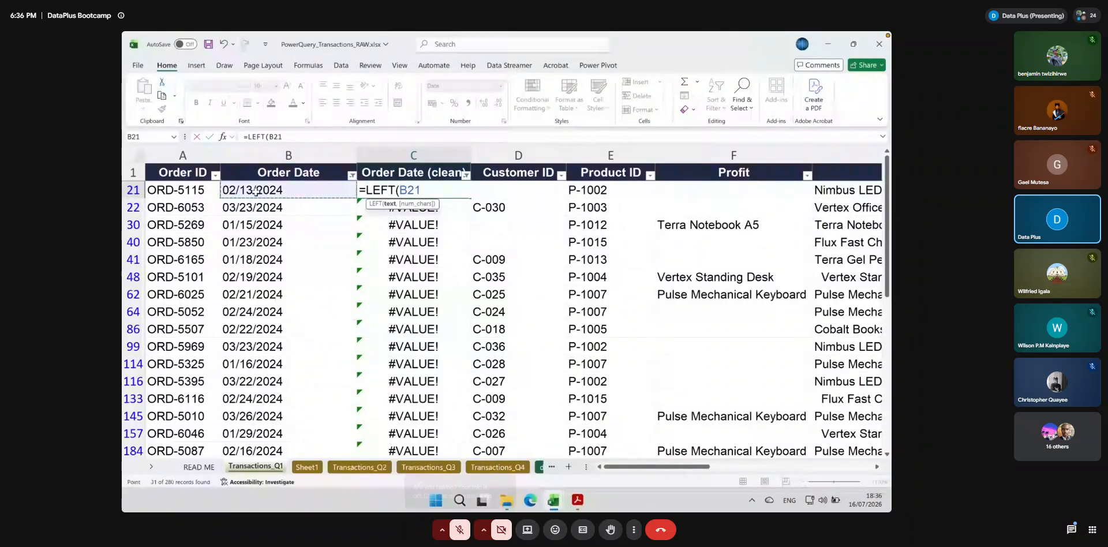
{"action": "type", "text": ", 2)"}
{"action": "key", "text": "Return"}
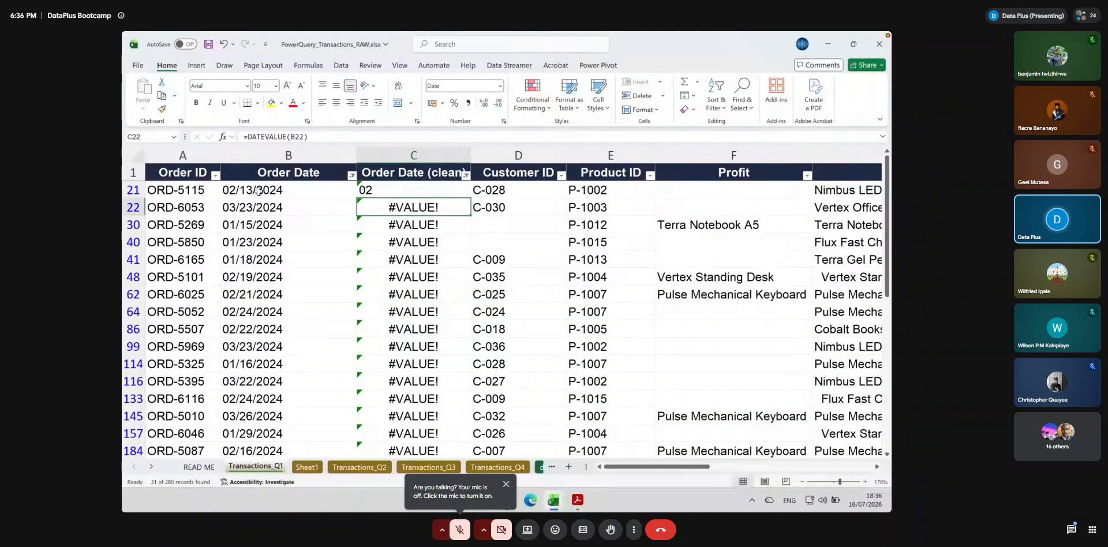
Go over the filtered Order Date entries from B21 down, and copy cell B21
{"action": "left_click_drag", "start_coordinate": [271, 195], "coordinate": [267, 448]}
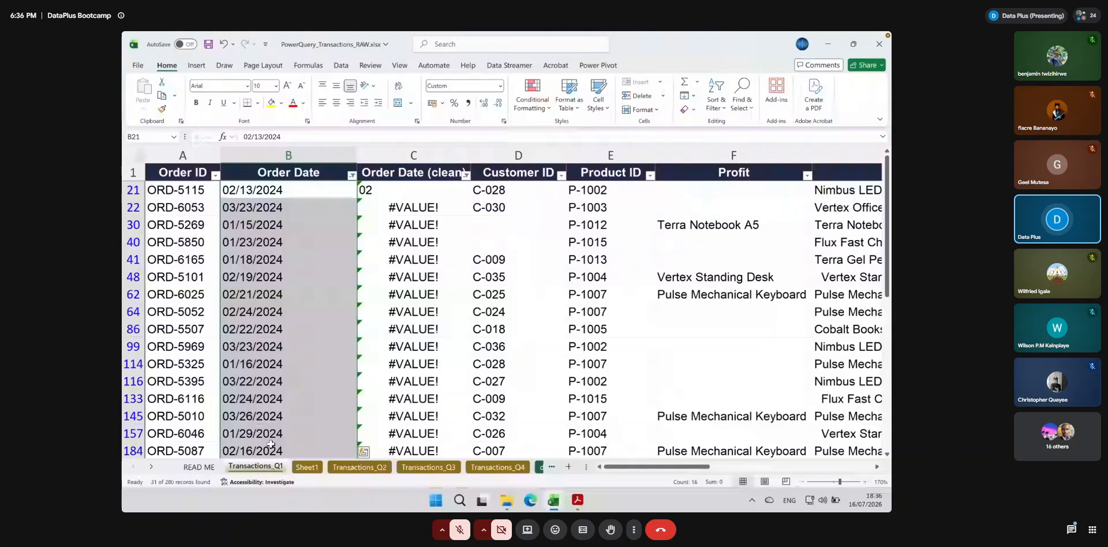
{"action": "left_click", "coordinate": [288, 195]}
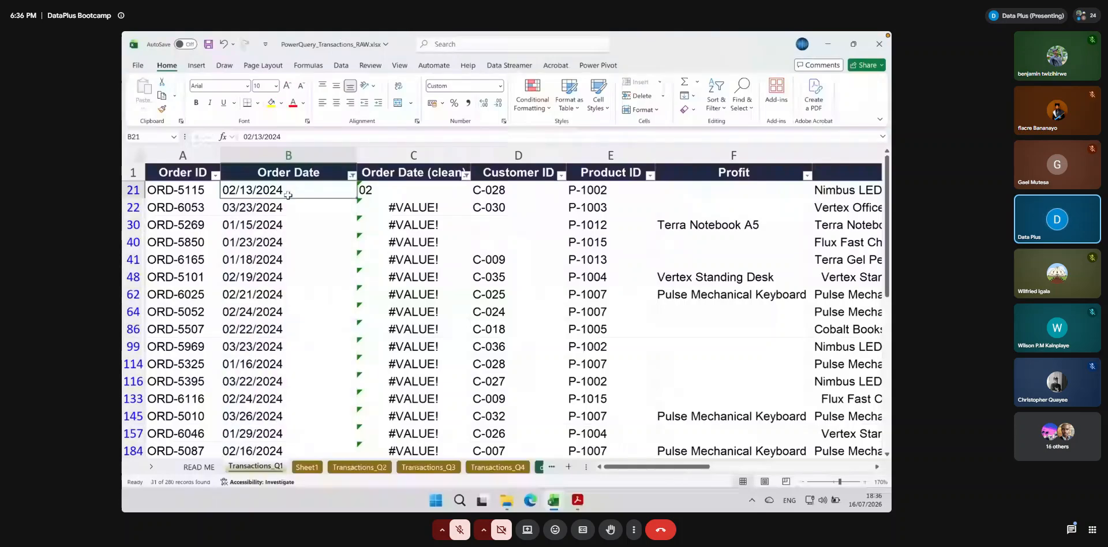
{"action": "key", "text": "ctrl+c"}
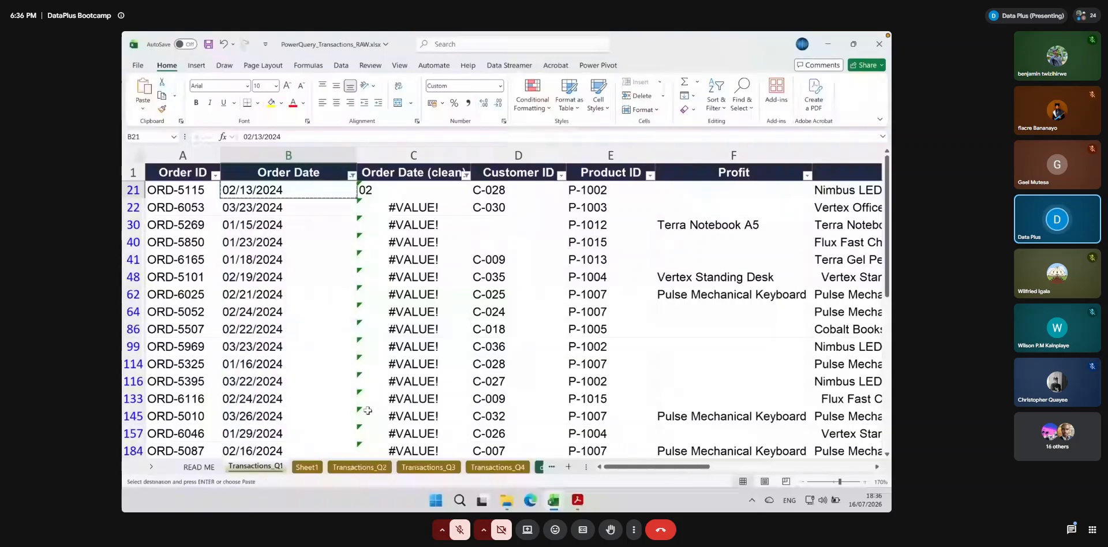
Format column A of Sheet1 as Text and select cell A1
{"action": "left_click", "coordinate": [298, 468]}
{"action": "left_click", "coordinate": [500, 86]}
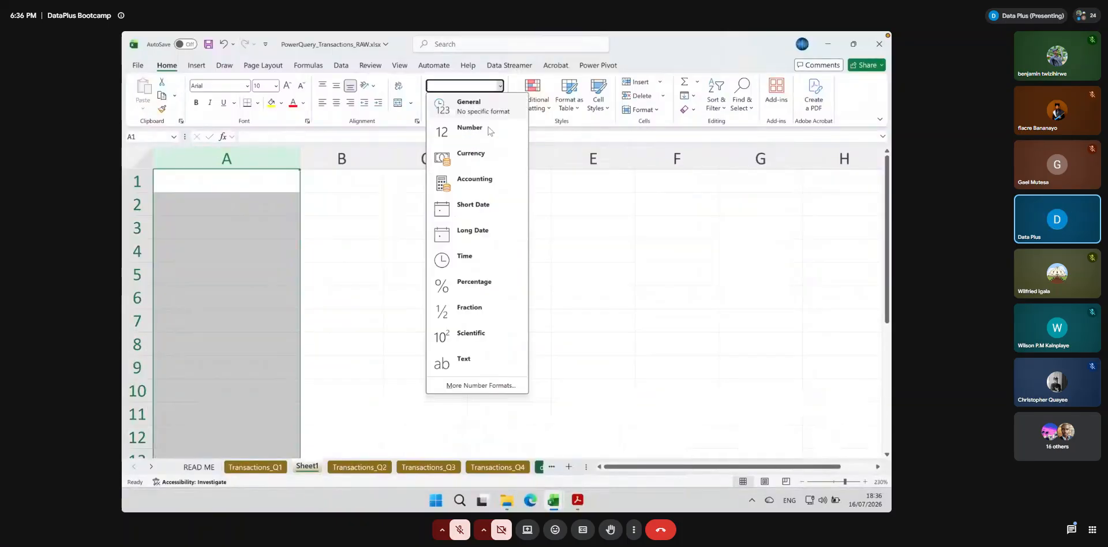
{"action": "left_click", "coordinate": [489, 364]}
{"action": "left_click", "coordinate": [232, 188]}
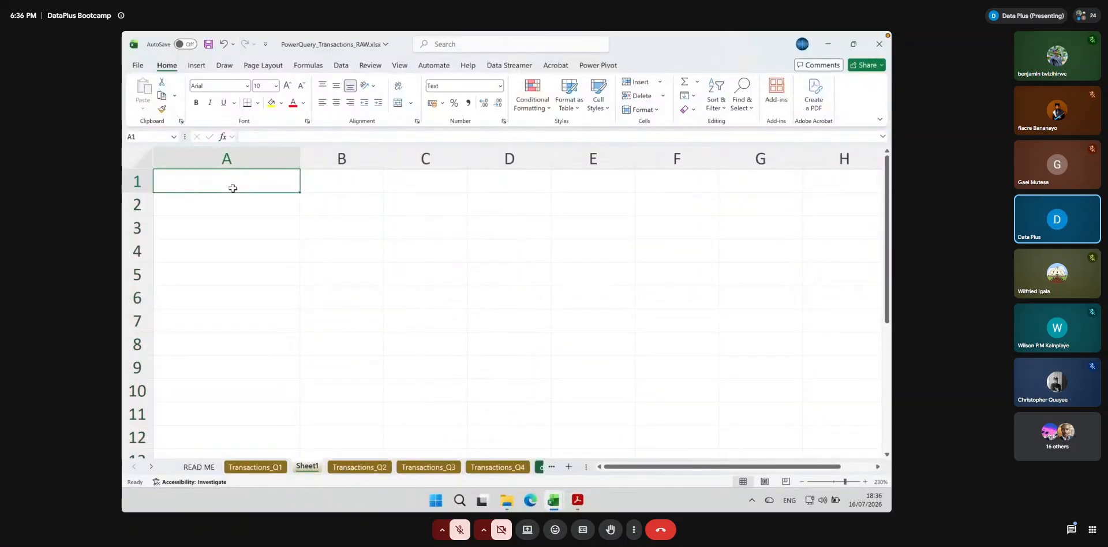
{"action": "left_click", "coordinate": [241, 226]}
{"action": "left_click", "coordinate": [222, 179]}
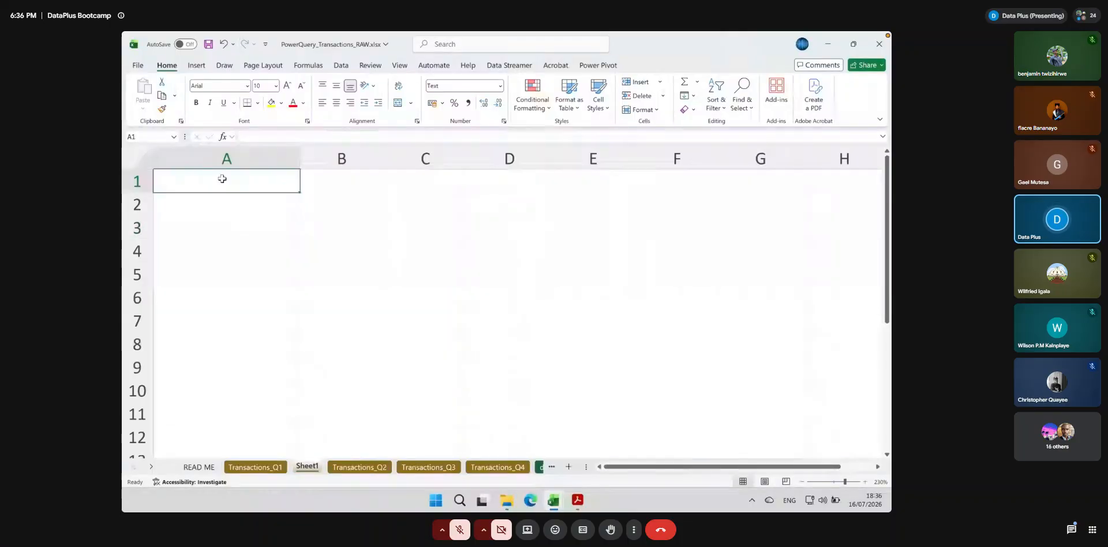
Copy the order date from B21 of Transactions_Q1 and paste it into cell A1 of Sheet1
{"action": "left_click", "coordinate": [268, 467]}
{"action": "key", "text": "ctrl+c"}
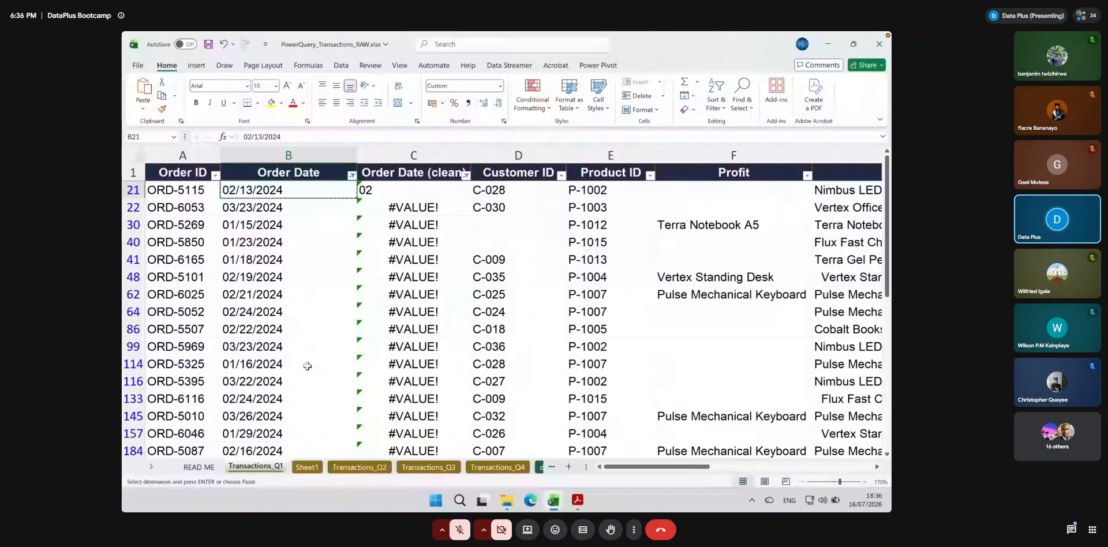
{"action": "key", "text": "ctrl+Page_Down"}
{"action": "key", "text": "ctrl+v"}
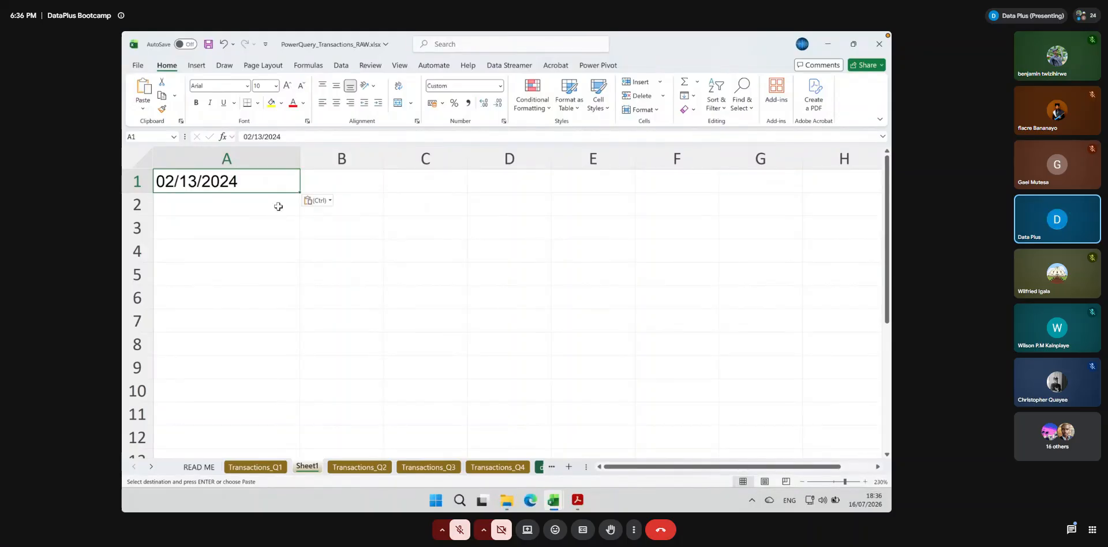
Widen column B of Sheet1 slightly, next to the pasted date
{"action": "left_click", "coordinate": [358, 180]}
{"action": "left_click", "coordinate": [264, 177]}
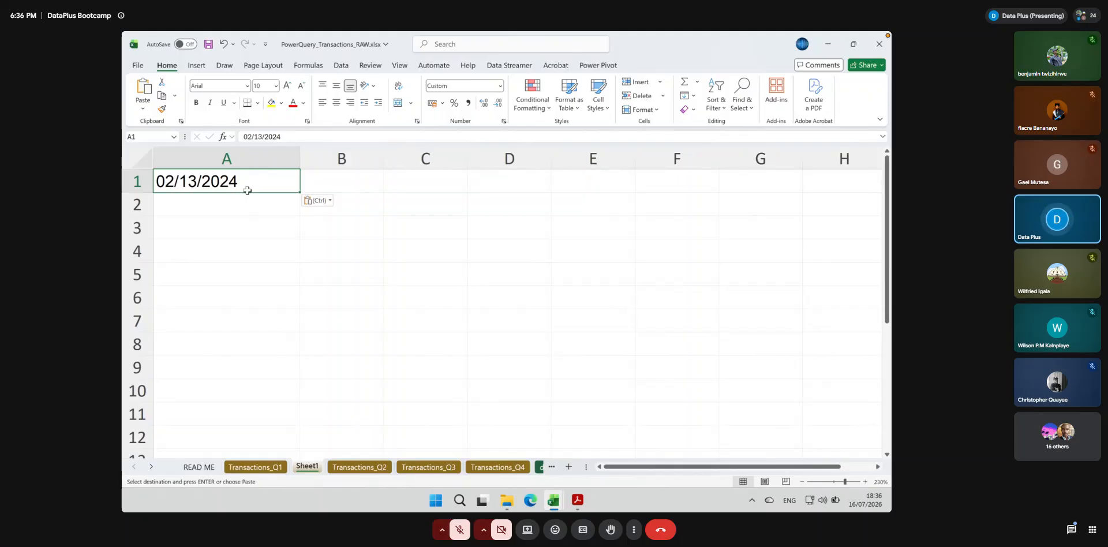
{"action": "left_click", "coordinate": [340, 184]}
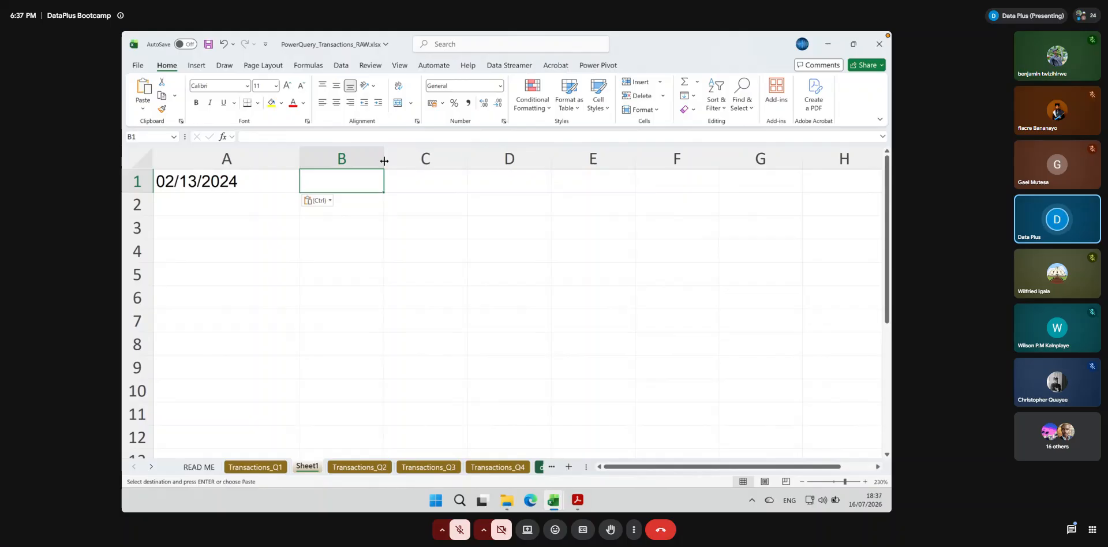
{"action": "left_click_drag", "start_coordinate": [384, 161], "coordinate": [399, 159]}
List the function names LEFT, RIGHT, MID and DATE in cells E1 to E4 of Sheet1
{"action": "left_click", "coordinate": [606, 186]}
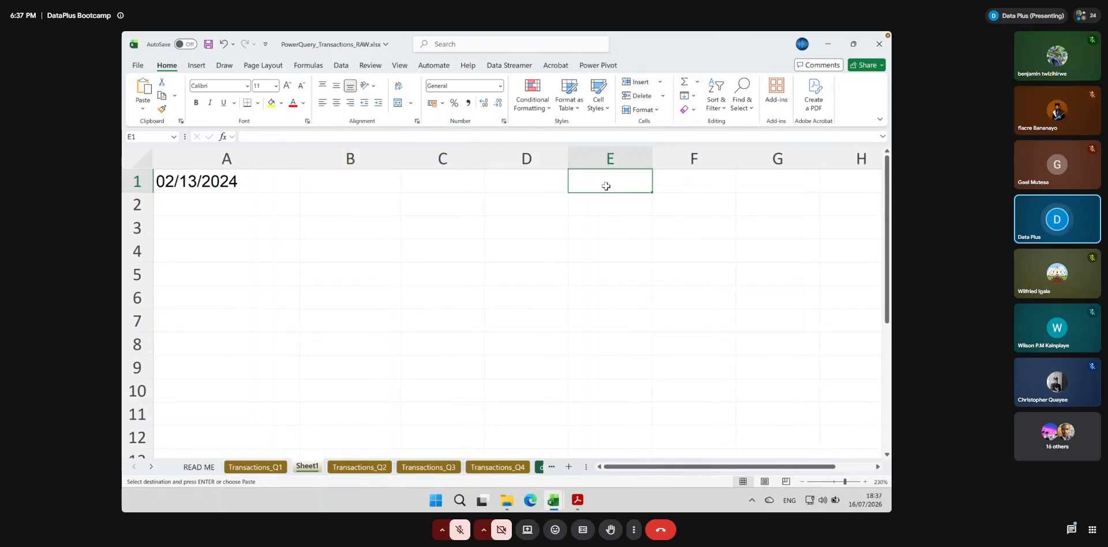
{"action": "type", "text": "LEFT"}
{"action": "key", "text": "Return"}
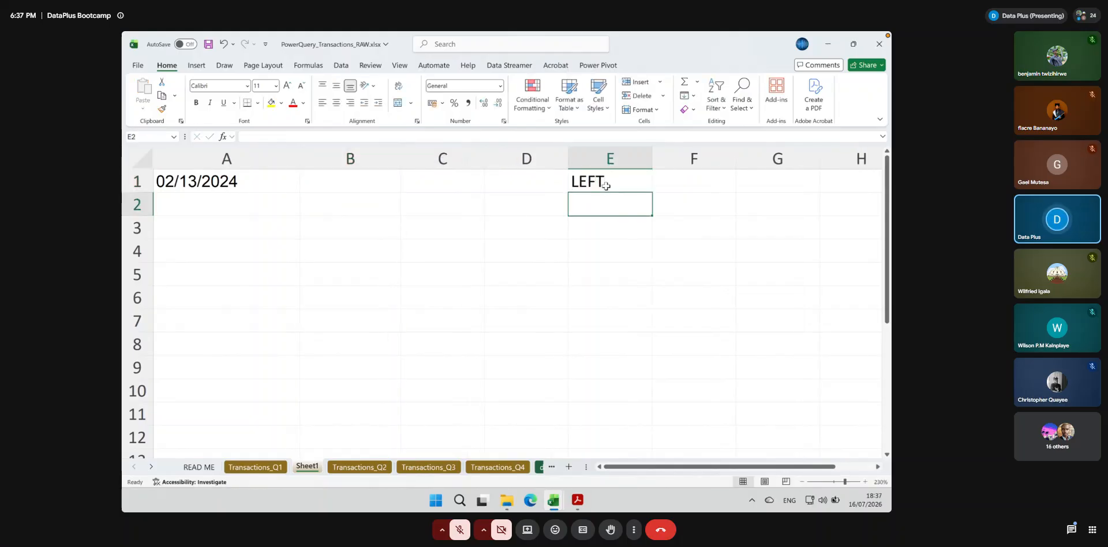
{"action": "type", "text": "RIGHT"}
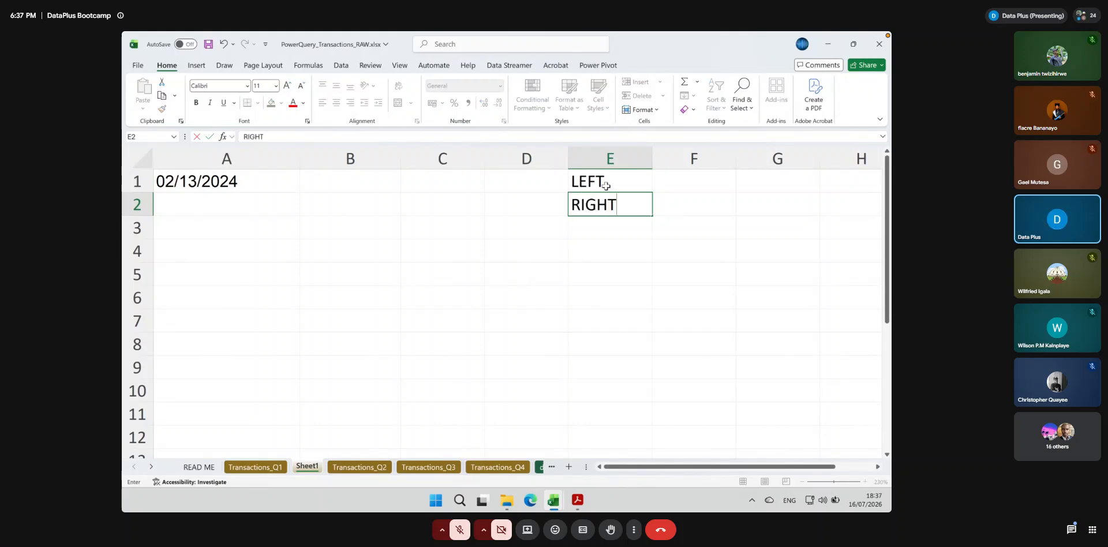
{"action": "key", "text": "Return"}
{"action": "type", "text": "MID"}
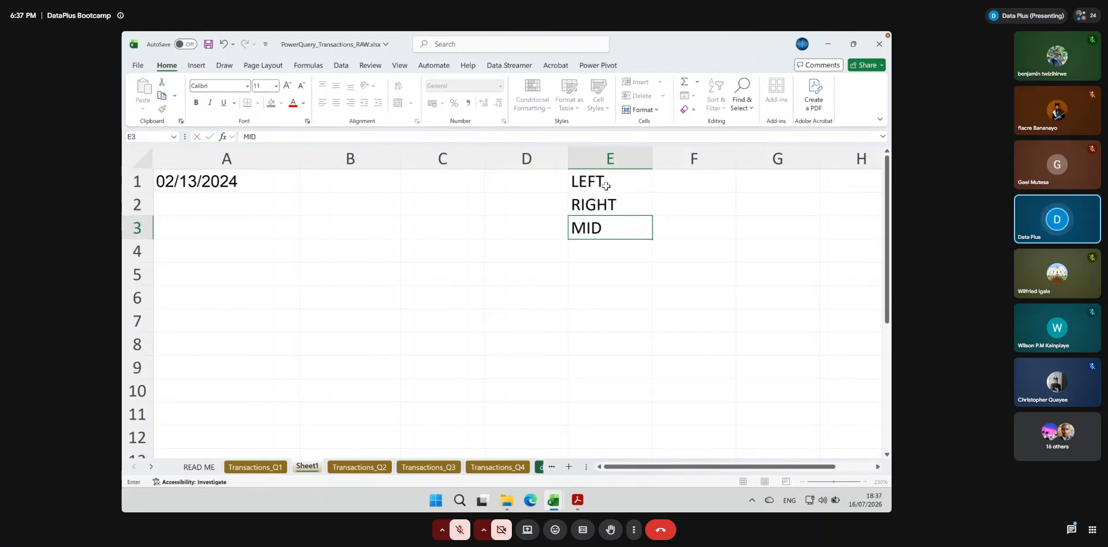
{"action": "key", "text": "Return"}
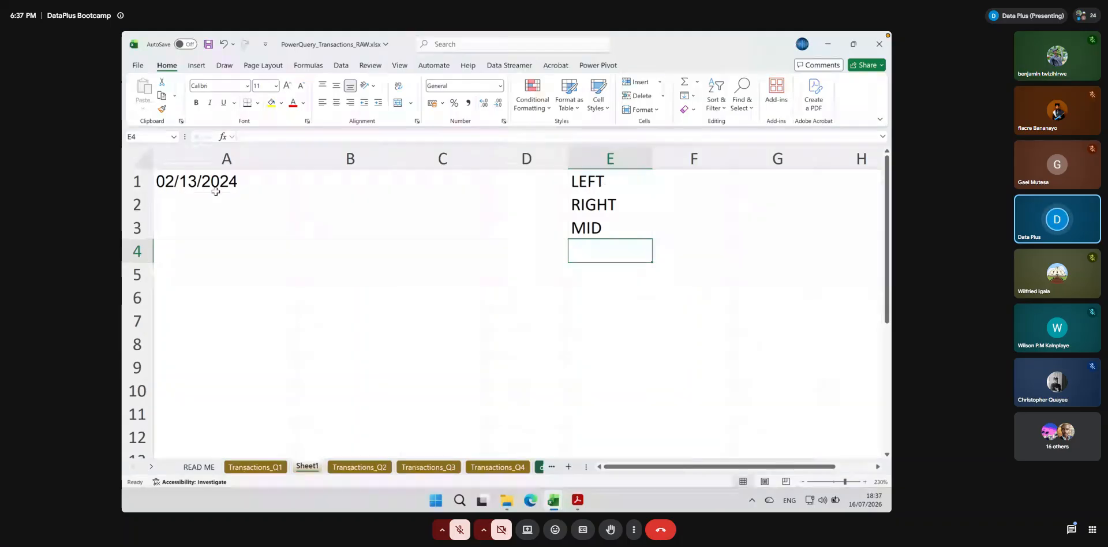
{"action": "left_click", "coordinate": [178, 185]}
{"action": "left_click", "coordinate": [584, 250]}
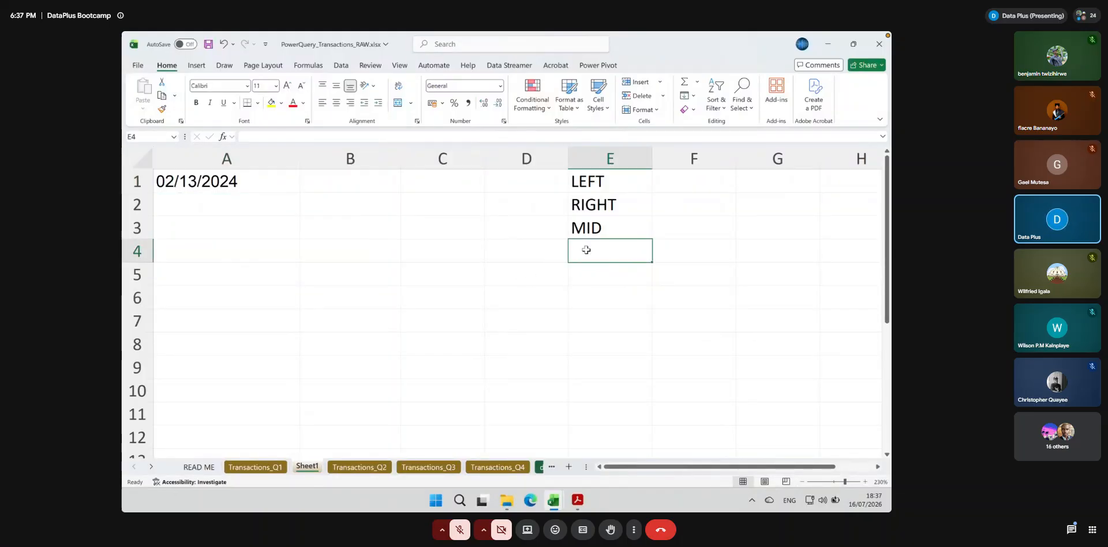
{"action": "type", "text": "DATE"}
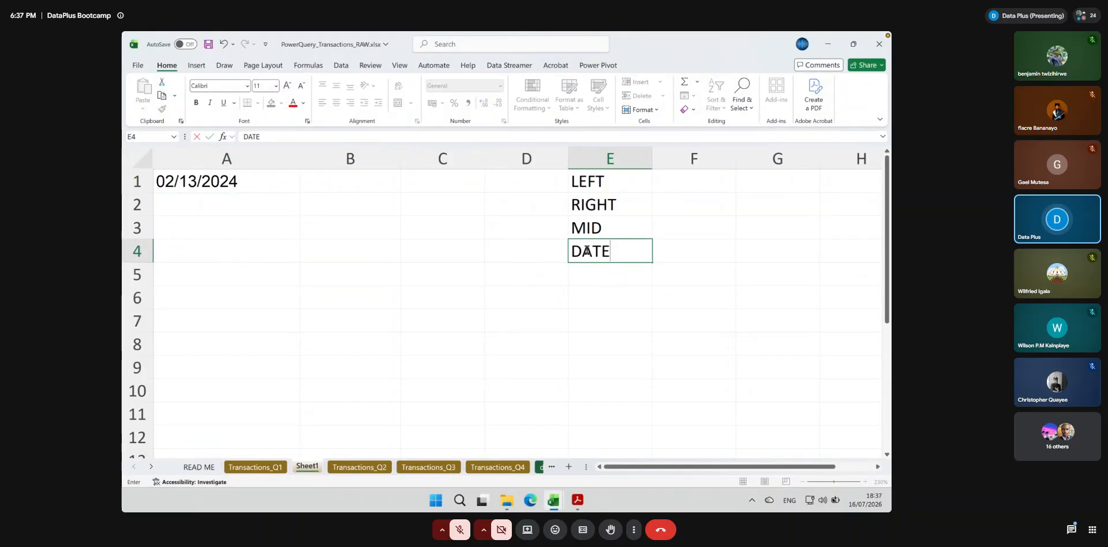
{"action": "key", "text": "Return"}
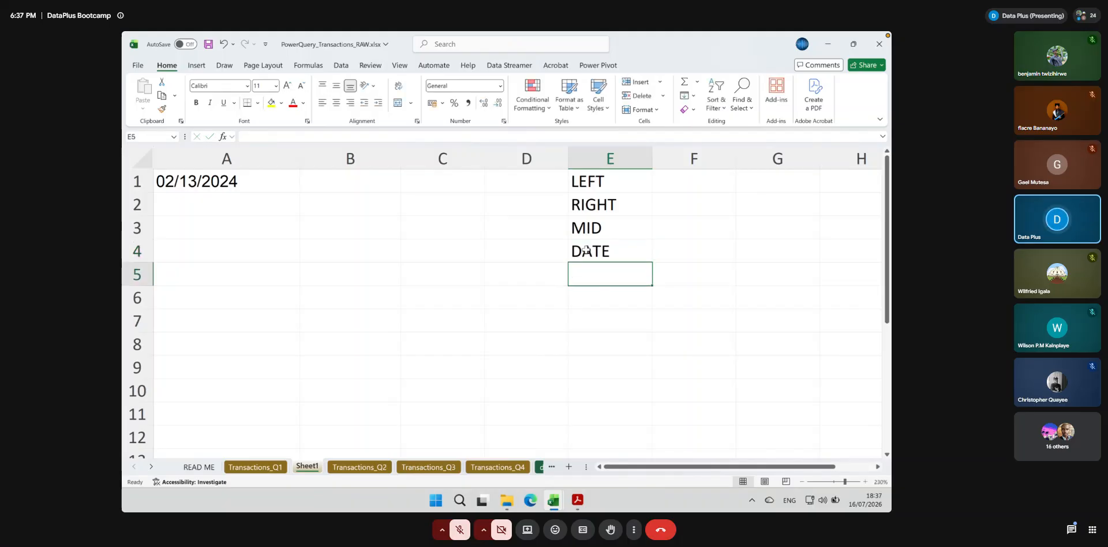
Describe the DATE function in F4 with the note "Construct date from Y M D"
{"action": "left_click", "coordinate": [675, 251]}
{"action": "type", "text": "Const"}
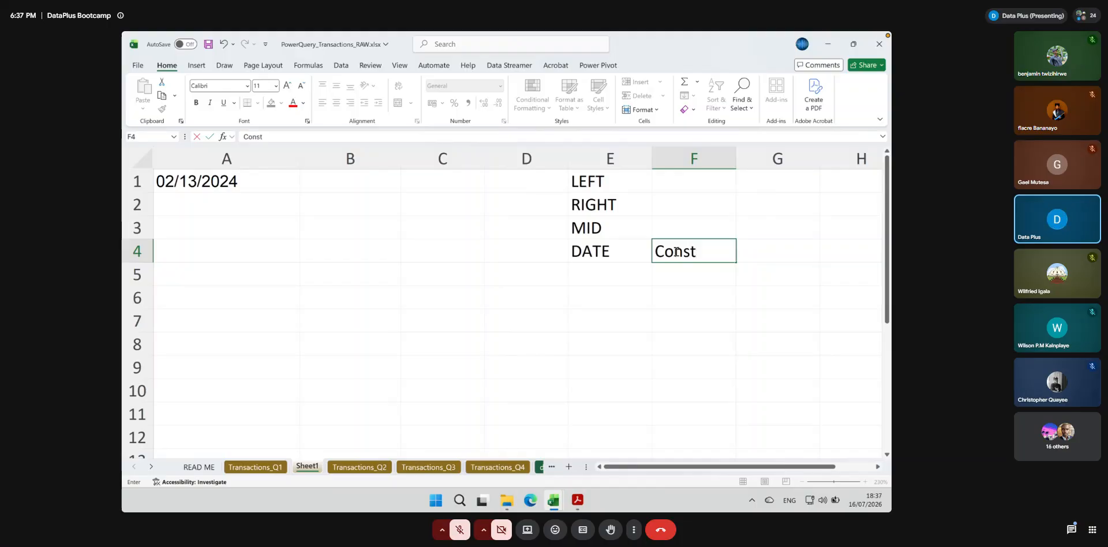
{"action": "type", "text": "ruct date from Y "}
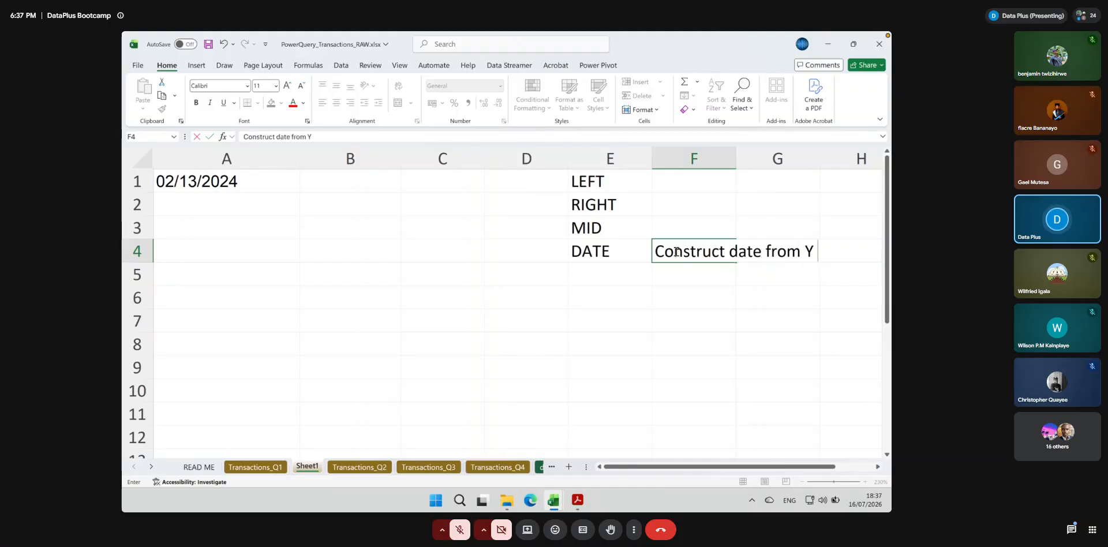
{"action": "type", "text": "M D"}
{"action": "key", "text": "Return"}
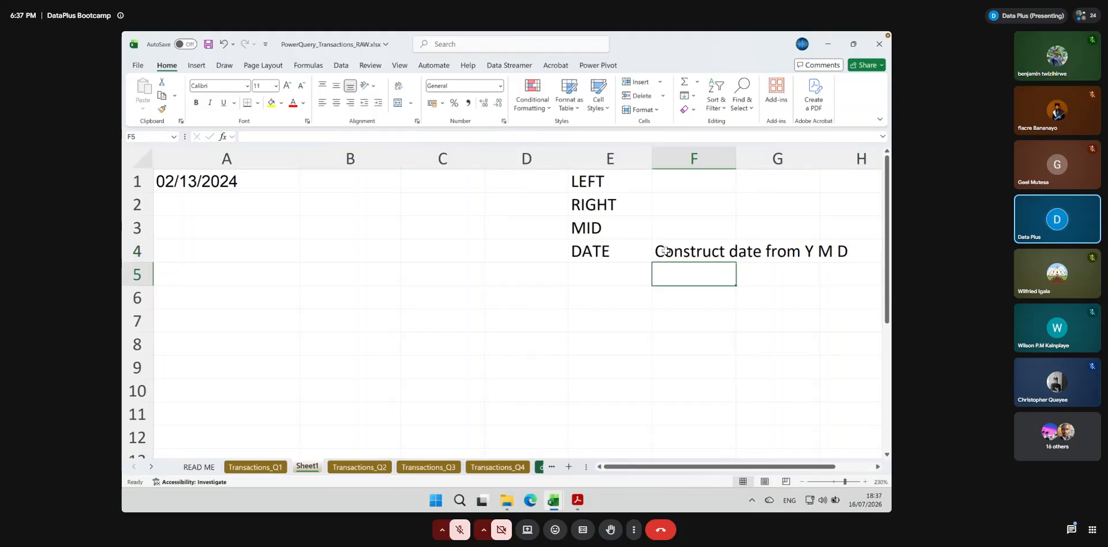
Describe the MID function in F3 with the note "Extract info from text"
{"action": "left_click", "coordinate": [668, 223]}
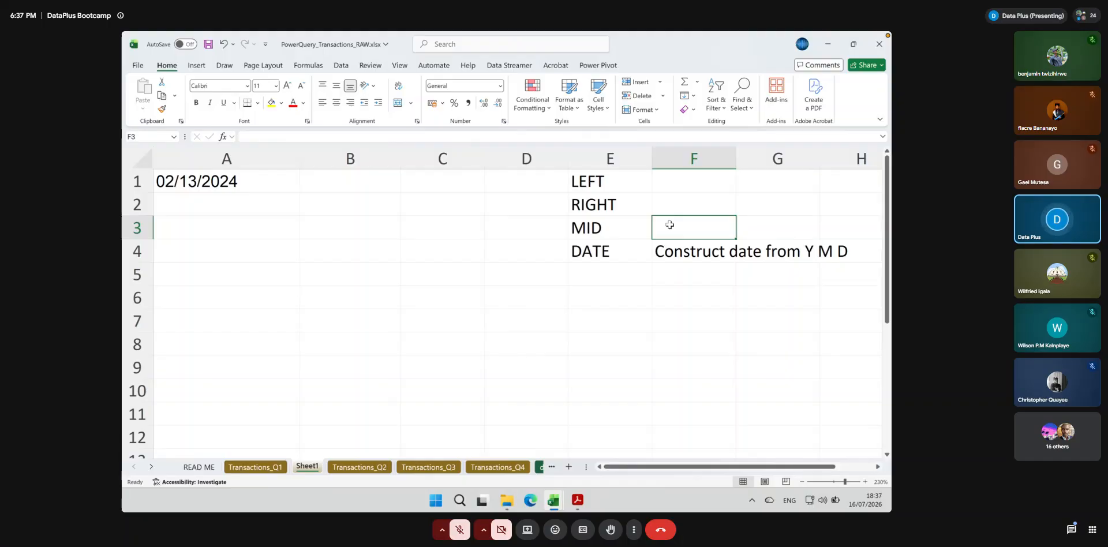
{"action": "type", "text": "Extract"}
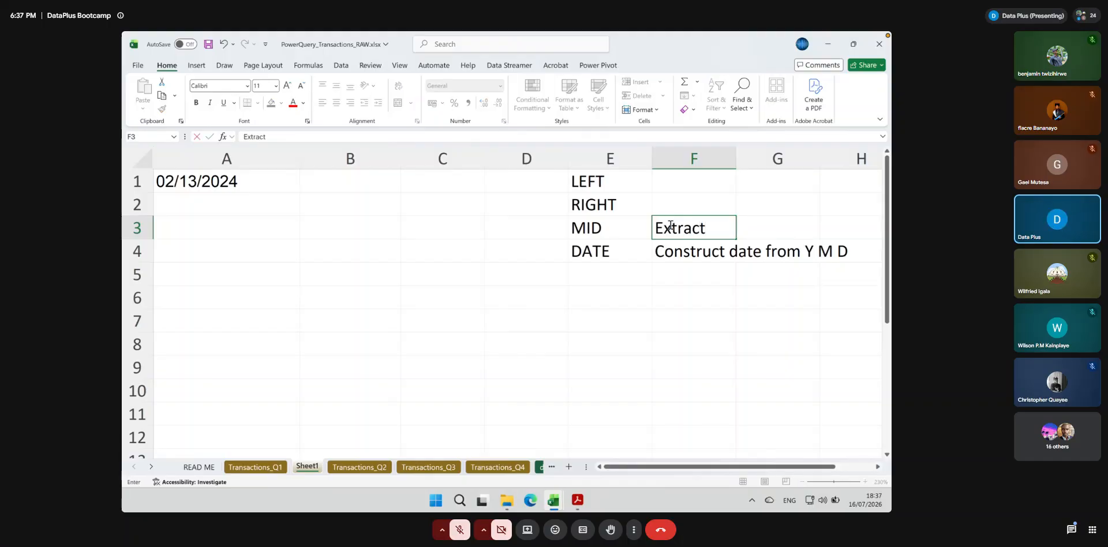
{"action": "type", "text": " info f"}
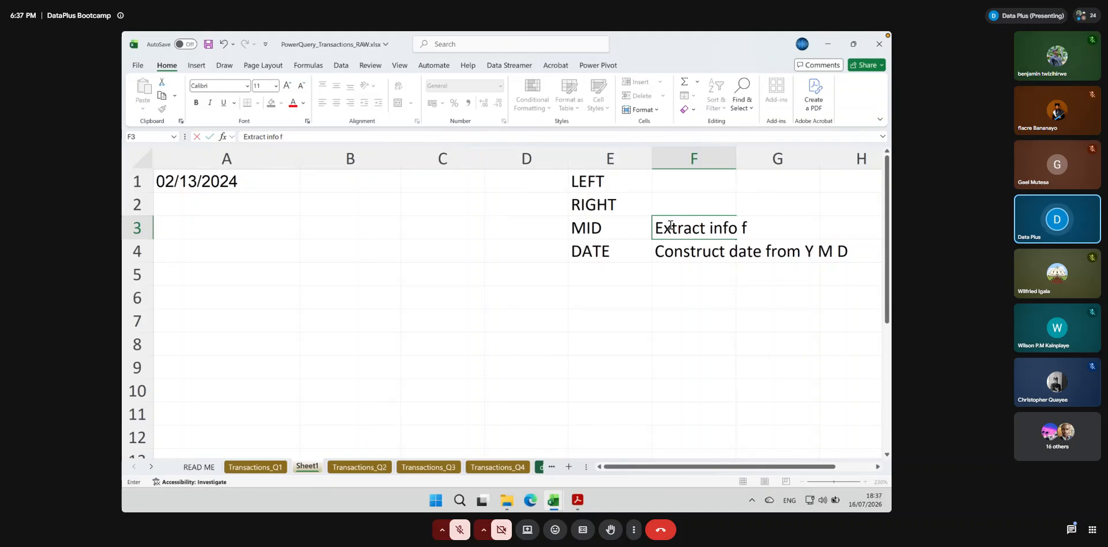
{"action": "type", "text": "rom text"}
{"action": "key", "text": "Return"}
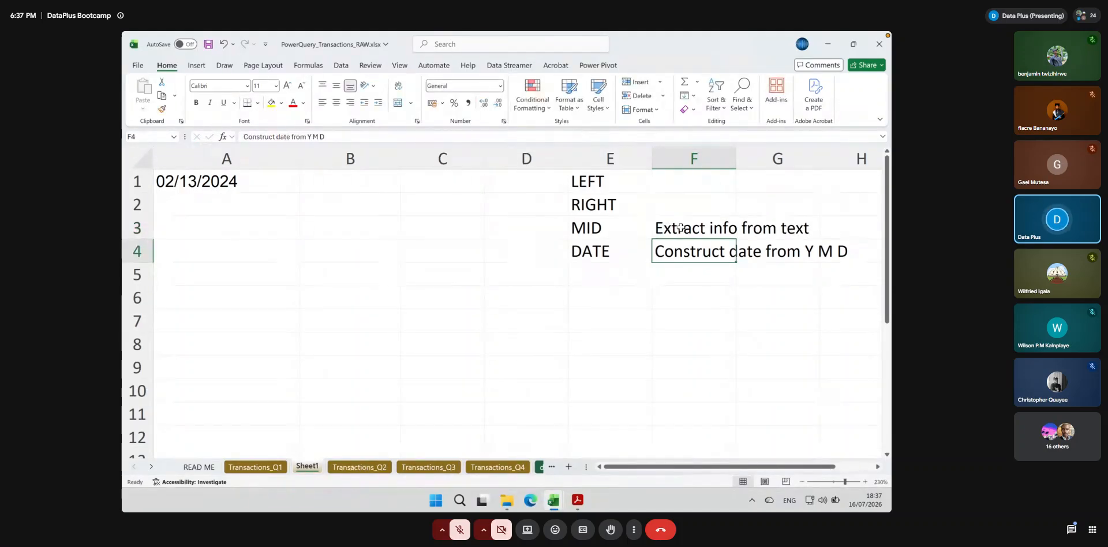
Fill the note from F3 upward into F2 and F1, beside RIGHT and LEFT
{"action": "left_click_drag", "start_coordinate": [679, 228], "coordinate": [677, 183]}
{"action": "left_click", "coordinate": [736, 238]}
{"action": "left_click", "coordinate": [722, 227]}
{"action": "left_click_drag", "start_coordinate": [737, 239], "coordinate": [734, 183]}
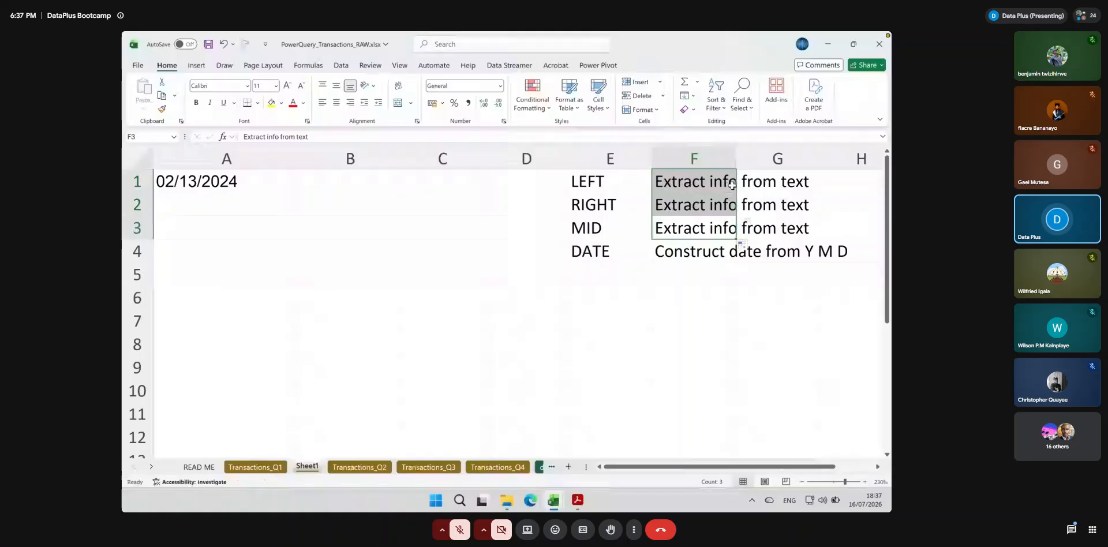
{"action": "left_click", "coordinate": [783, 211]}
{"action": "left_click", "coordinate": [743, 254]}
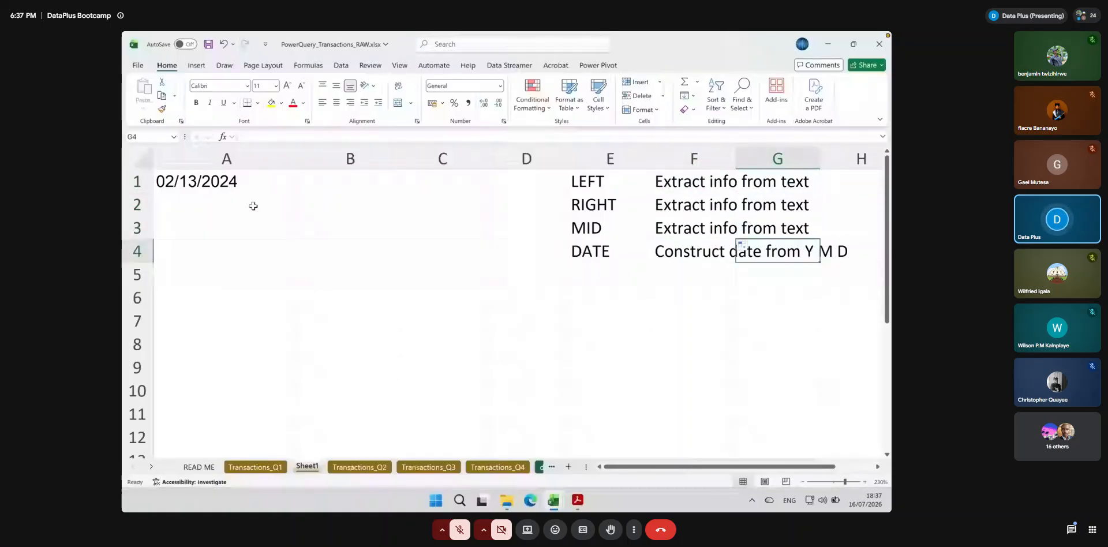
Insert a blank column before column E, shifting the function list one column over
{"action": "left_click", "coordinate": [580, 157]}
{"action": "left_click", "coordinate": [633, 83]}
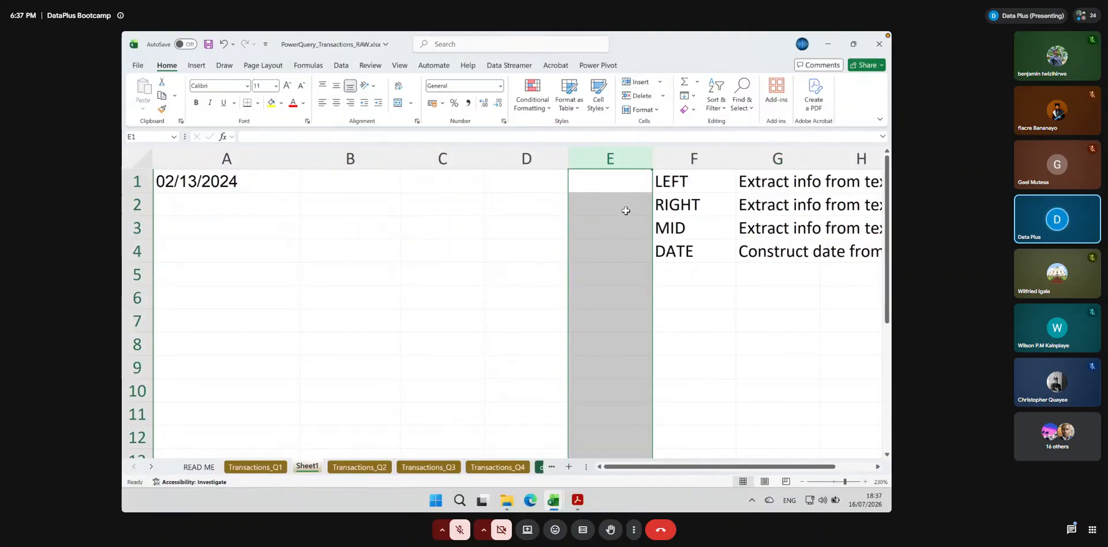
{"action": "left_click", "coordinate": [608, 181]}
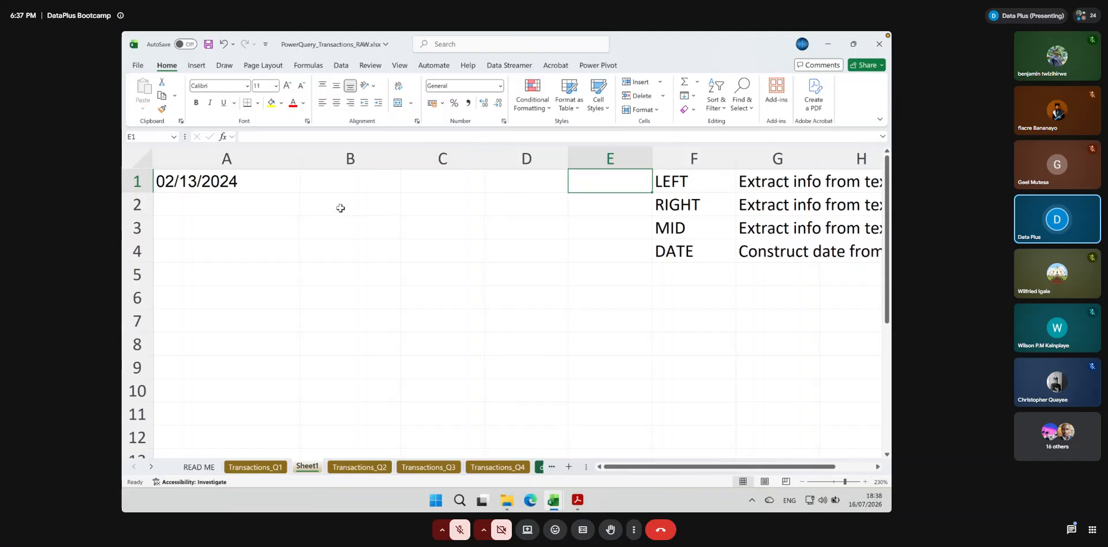
Move the date from A1 down to A2 and enter the headers Date in A1 and Year in B1
{"action": "left_click", "coordinate": [212, 181]}
{"action": "left_click_drag", "start_coordinate": [213, 180], "coordinate": [208, 209]}
{"action": "left_click", "coordinate": [212, 188]}
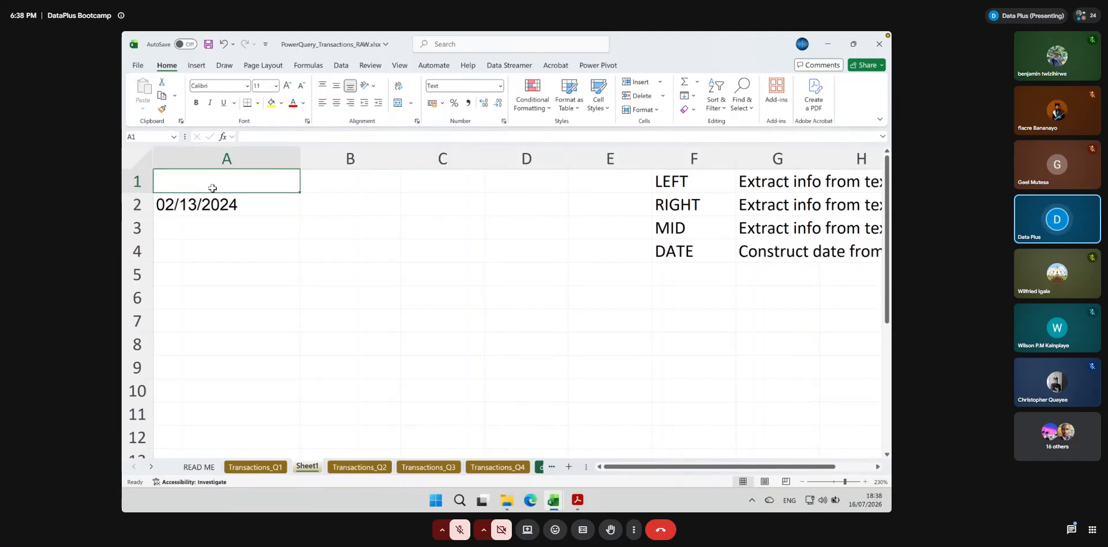
{"action": "type", "text": "Date"}
{"action": "key", "text": "Tab"}
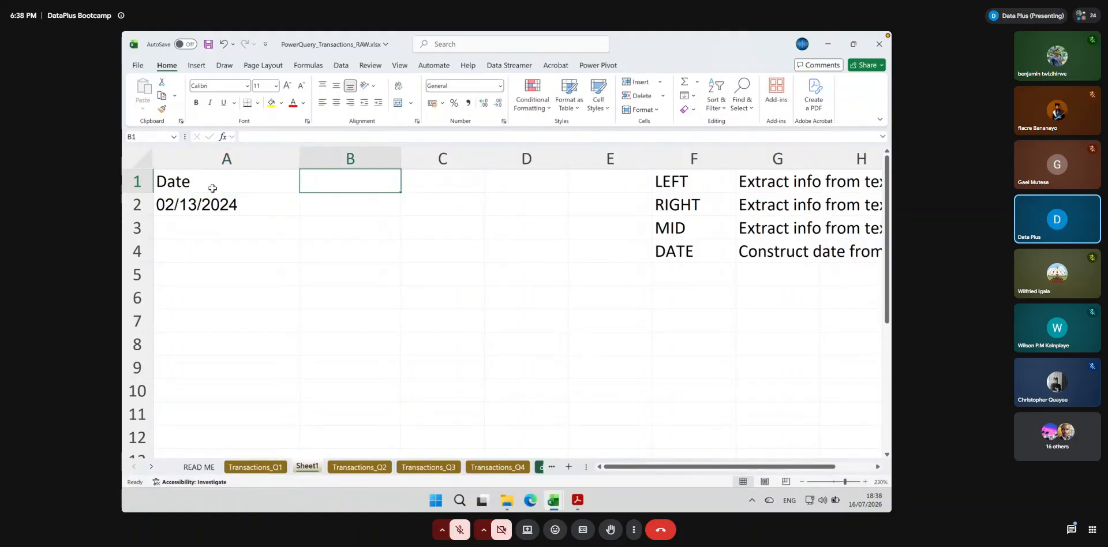
{"action": "type", "text": "Year"}
{"action": "key", "text": "Tab"}
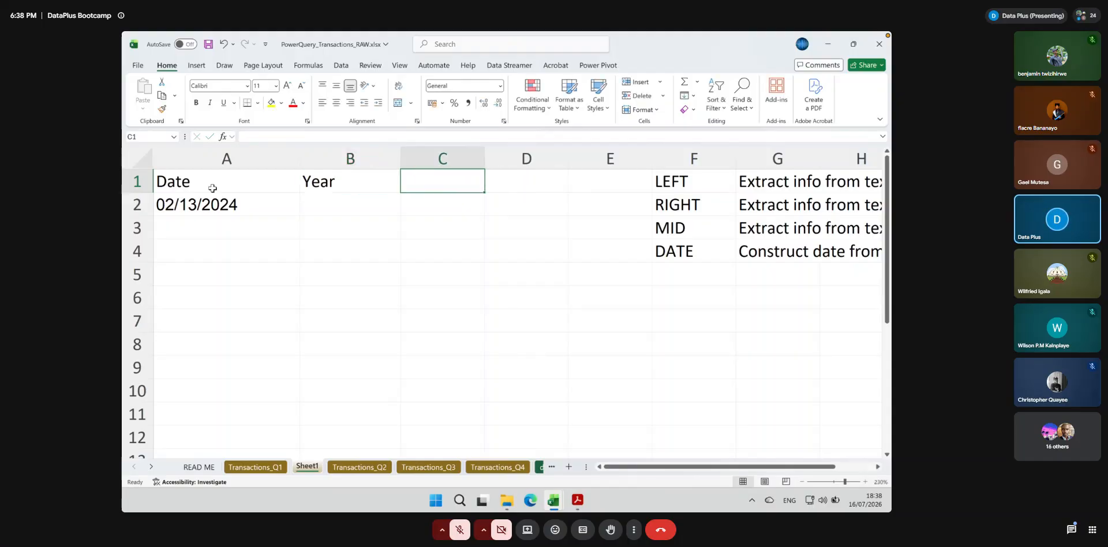
Add the headers Month, Day and Date in cells C1, D1 and E1
{"action": "type", "text": "Month"}
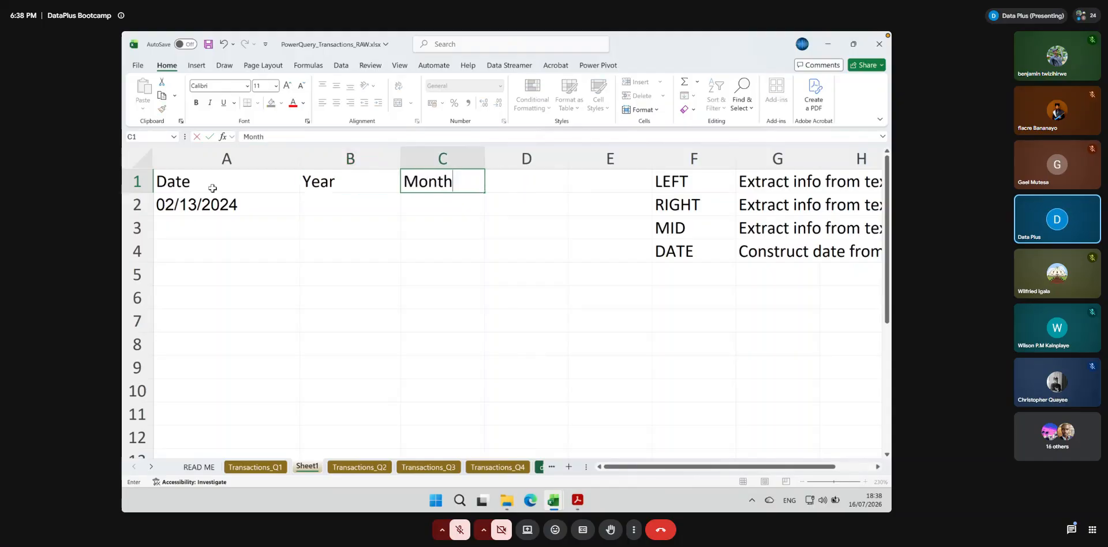
{"action": "left_click", "coordinate": [501, 186]}
{"action": "type", "text": "Dat"}
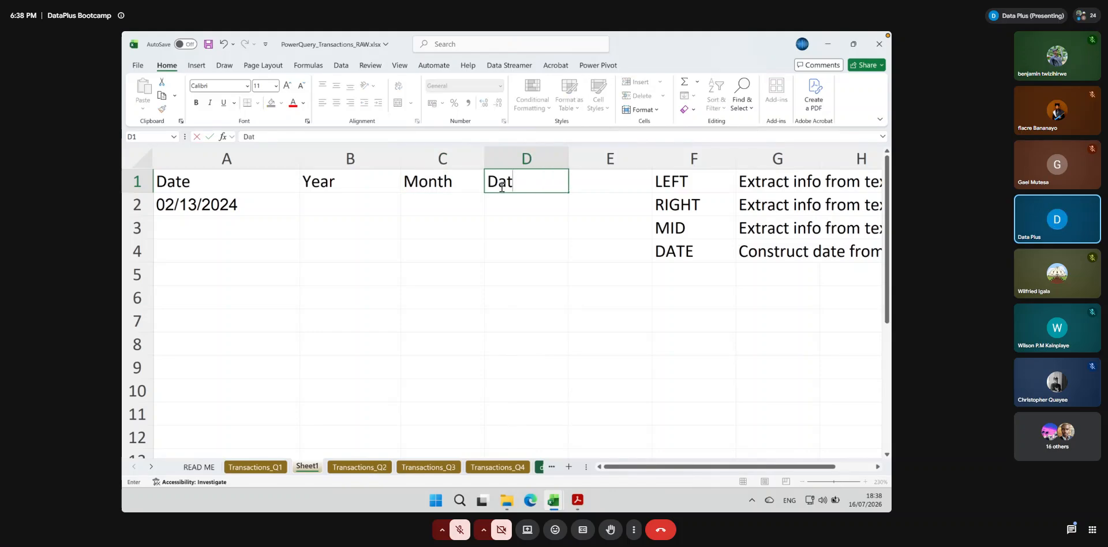
{"action": "key", "text": "BackSpace"}
{"action": "type", "text": "y"}
{"action": "key", "text": "Tab"}
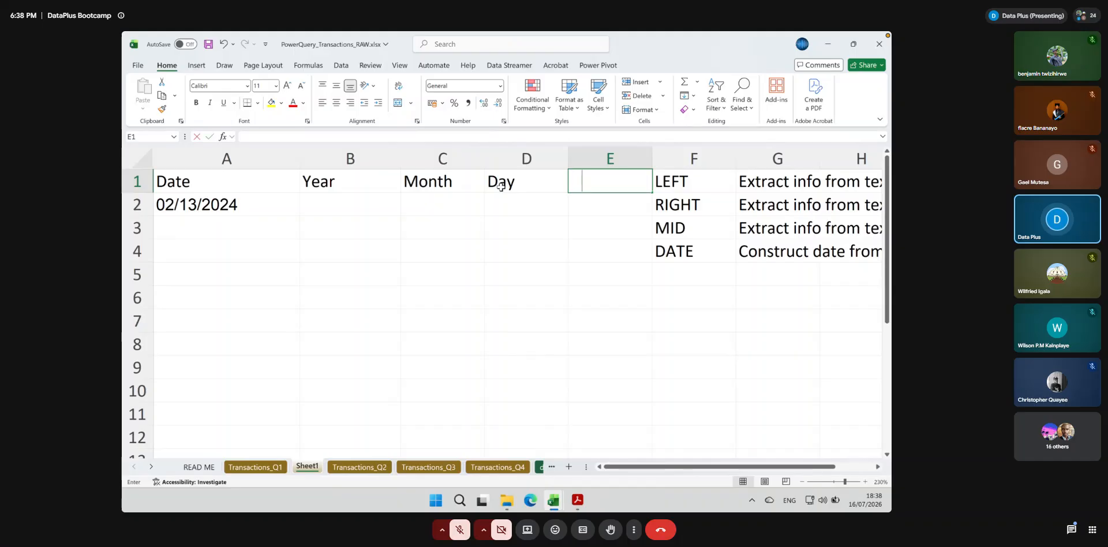
{"action": "type", "text": "Da"}
{"action": "key", "text": "Return"}
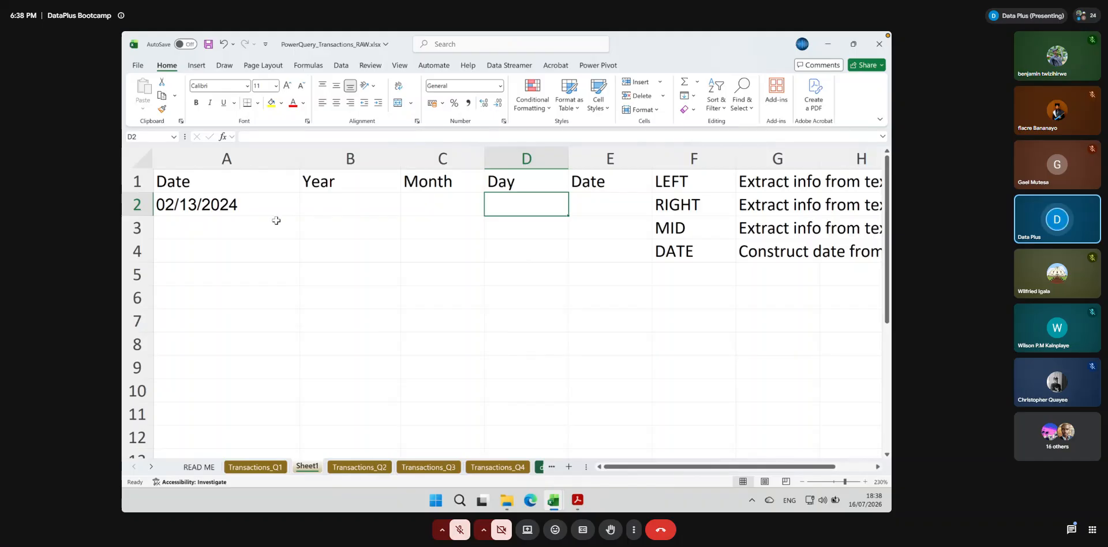
Extract the year into B2 with =RIGHT(A2, 4), and select cell D2 under Day
{"action": "left_click", "coordinate": [330, 205]}
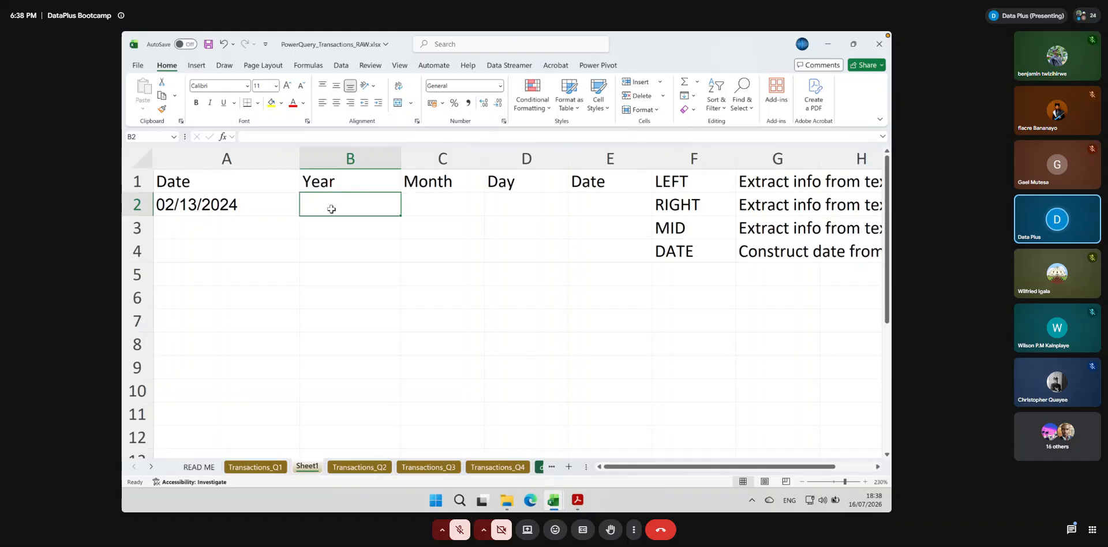
{"action": "left_click", "coordinate": [225, 204]}
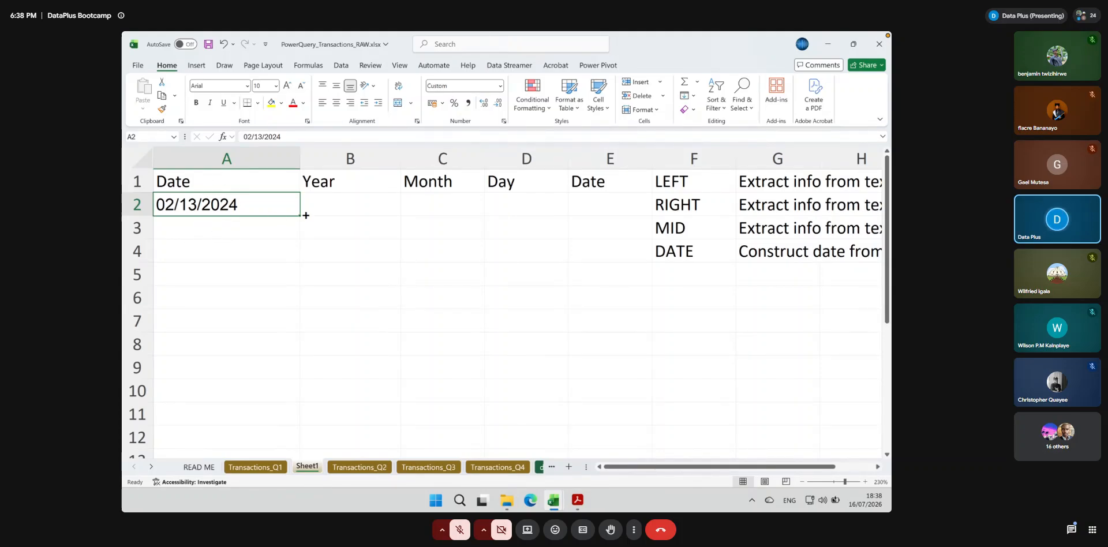
{"action": "left_click", "coordinate": [344, 210]}
{"action": "type", "text": "="}
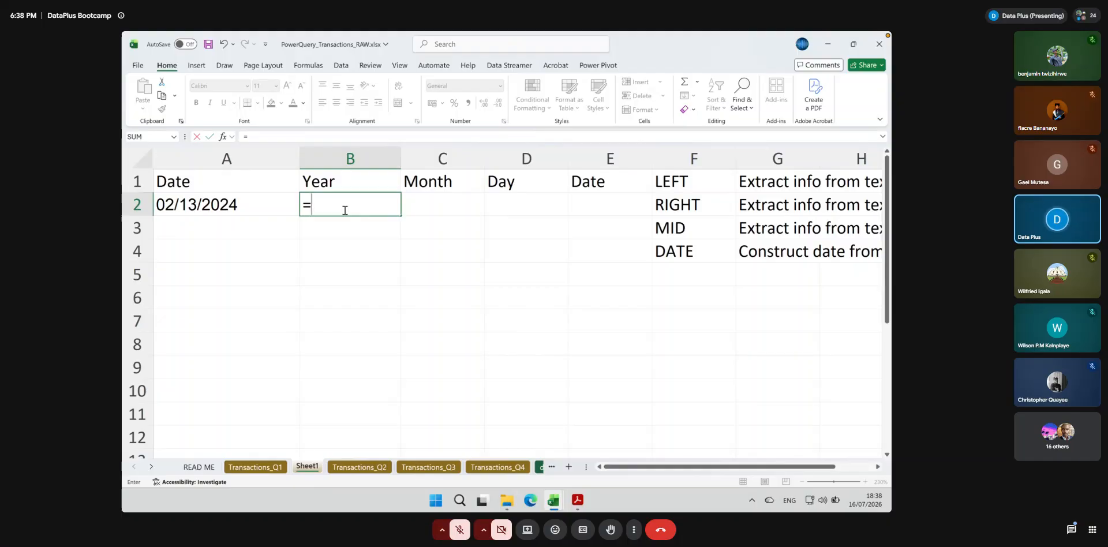
{"action": "type", "text": "r"}
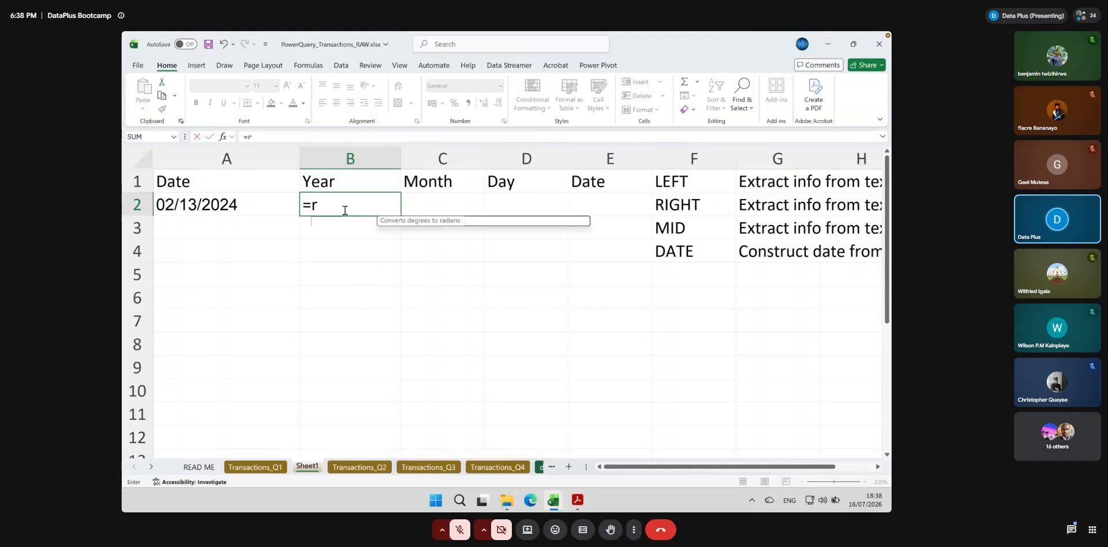
{"action": "type", "text": "i"}
{"action": "key", "text": "Tab"}
{"action": "left_click", "coordinate": [225, 204]}
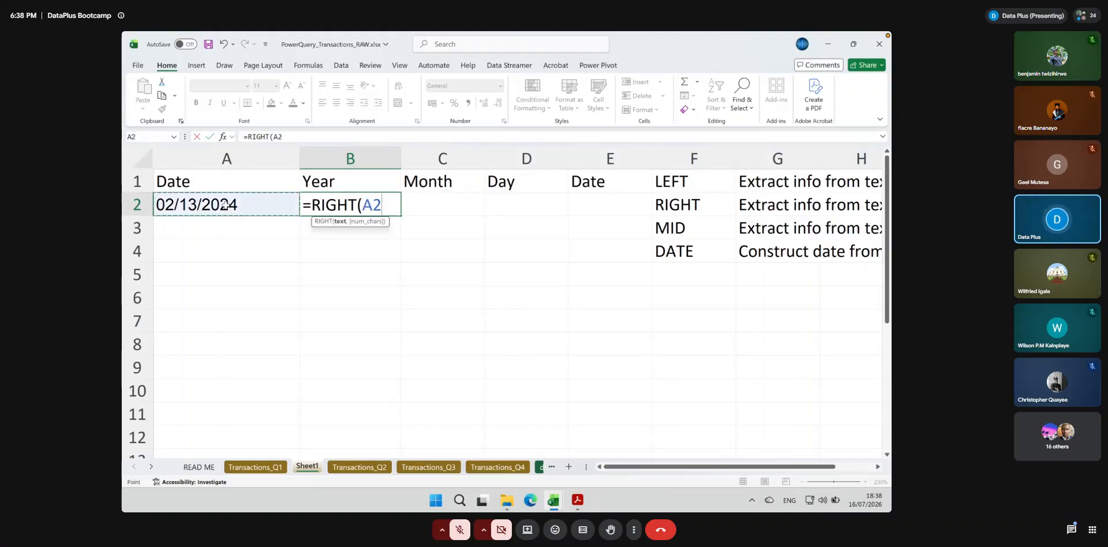
{"action": "type", "text": ", 4"}
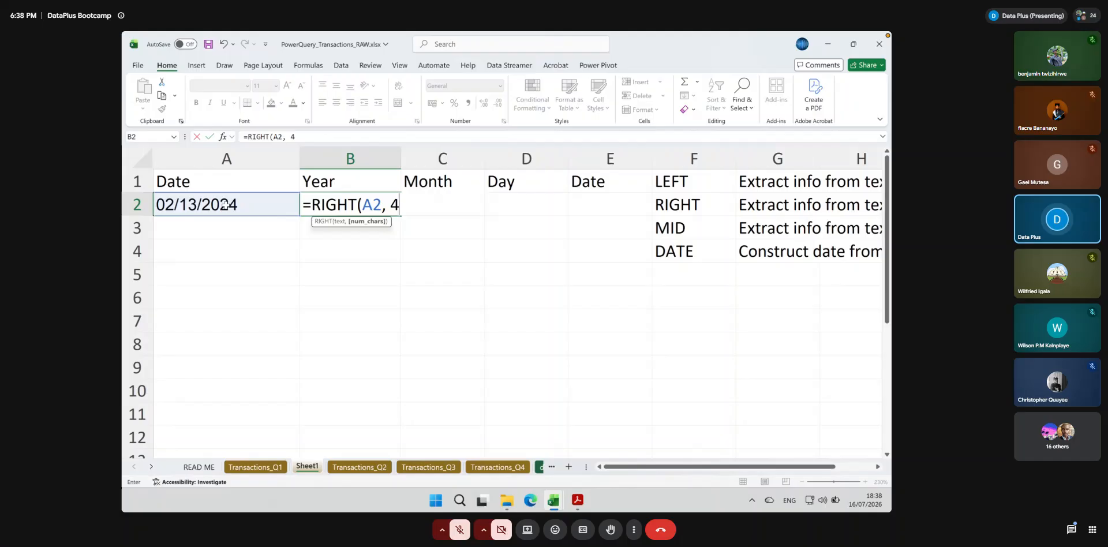
{"action": "type", "text": ")"}
{"action": "key", "text": "ctrl+Return"}
{"action": "key", "text": "Return"}
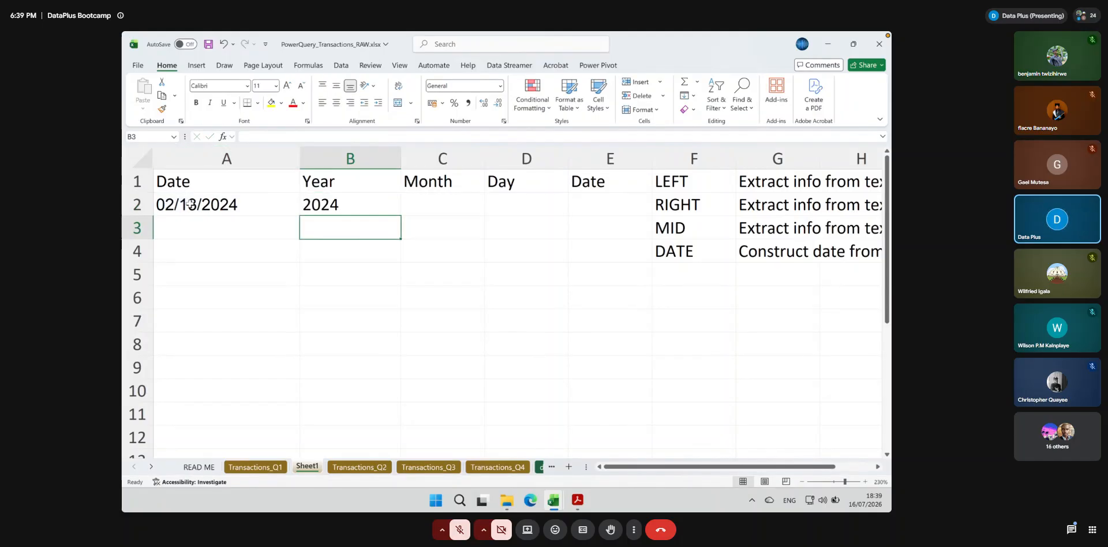
{"action": "left_click", "coordinate": [260, 214]}
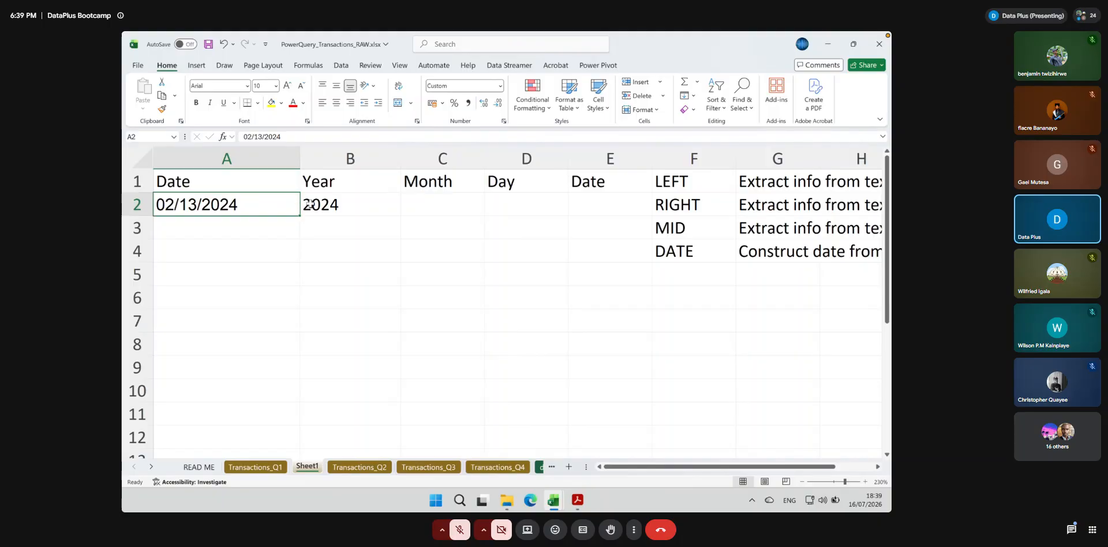
{"action": "left_click", "coordinate": [530, 206]}
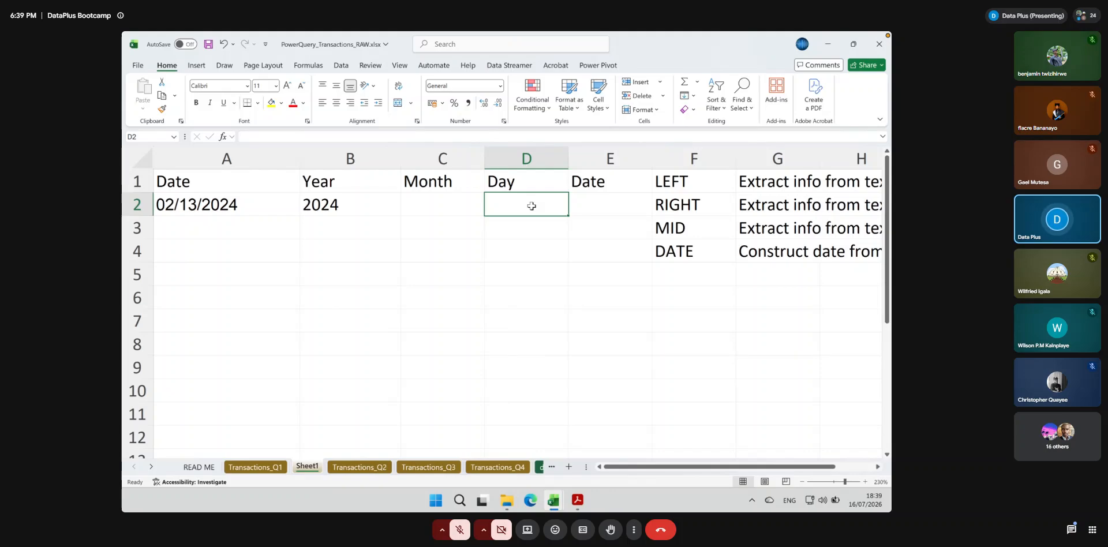
Enter the format note M/D/Y in cell A3, beneath the sample date
{"action": "left_click", "coordinate": [424, 213]}
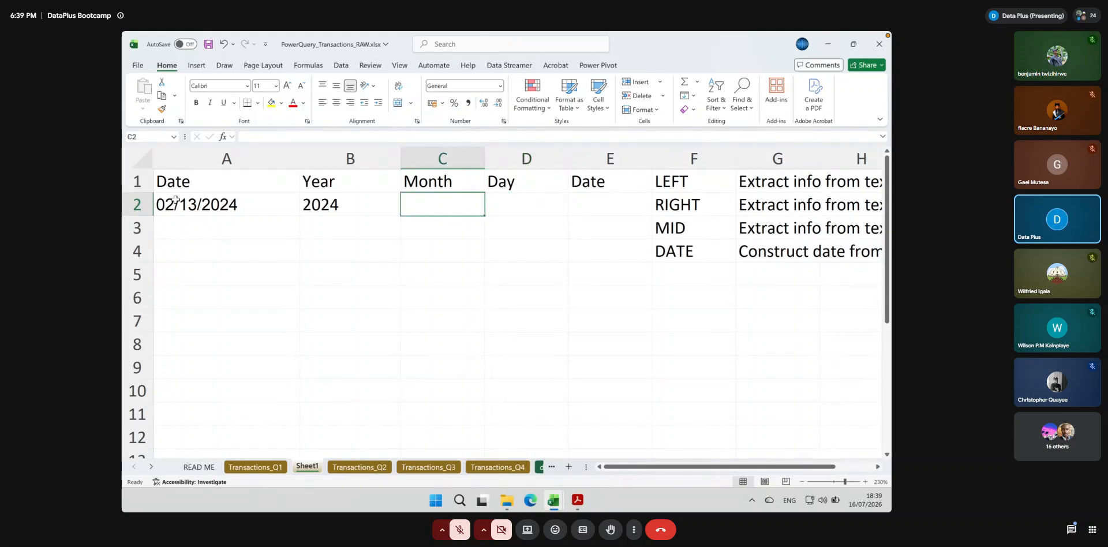
{"action": "left_click", "coordinate": [176, 228]}
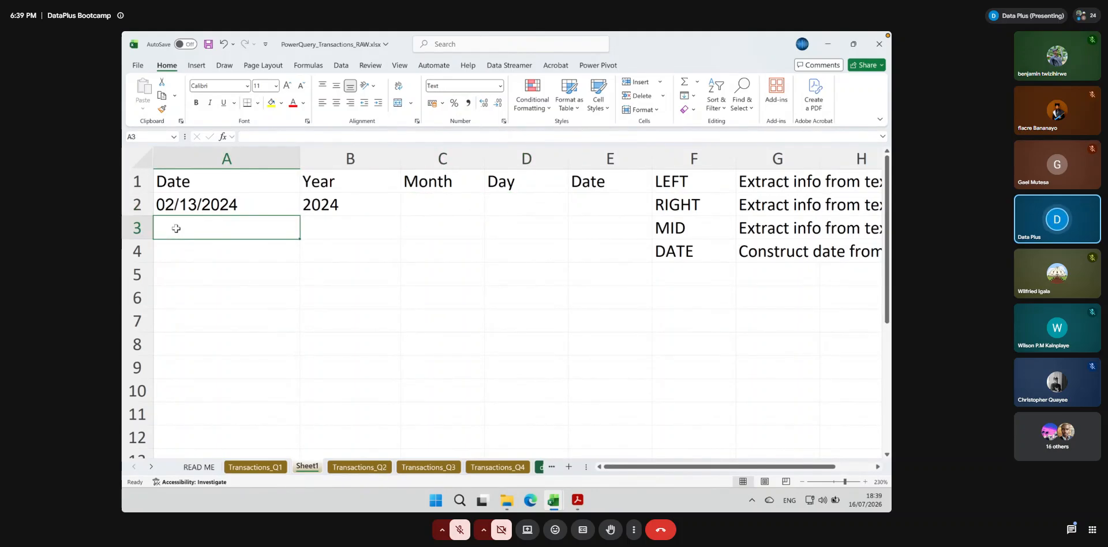
{"action": "type", "text": "M/D/Y"}
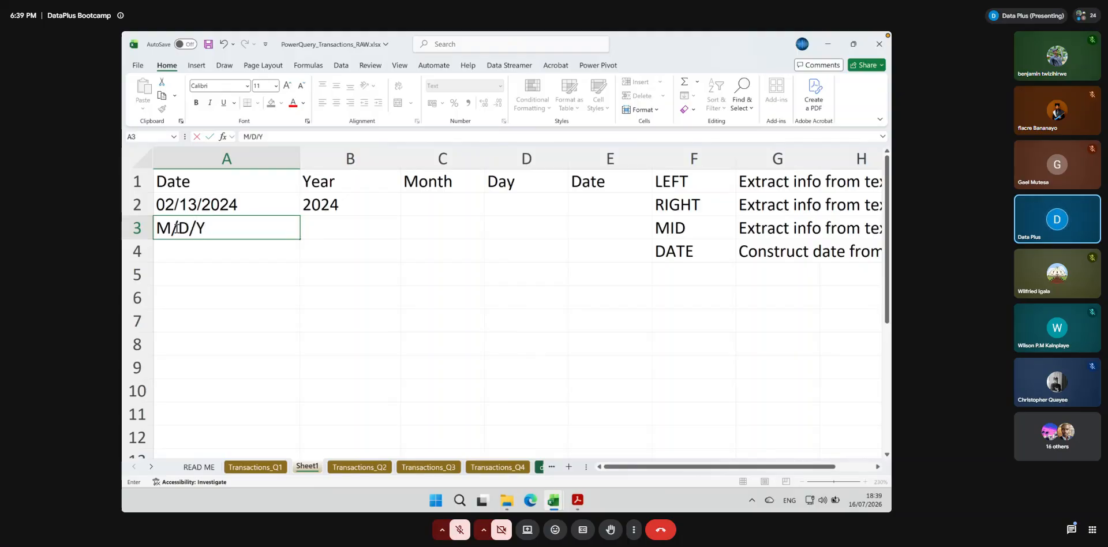
{"action": "key", "text": "Tab"}
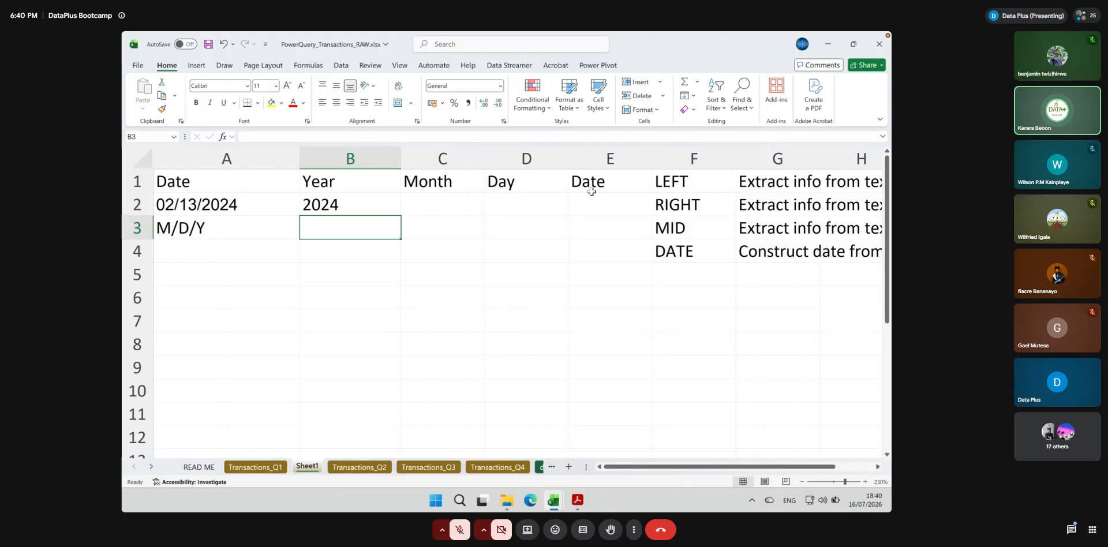
Review the RIGHT formula in B2 and its character-count argument against the date in A2, leaving the formula as it is
{"action": "left_click", "coordinate": [351, 207]}
{"action": "double_click", "coordinate": [342, 204]}
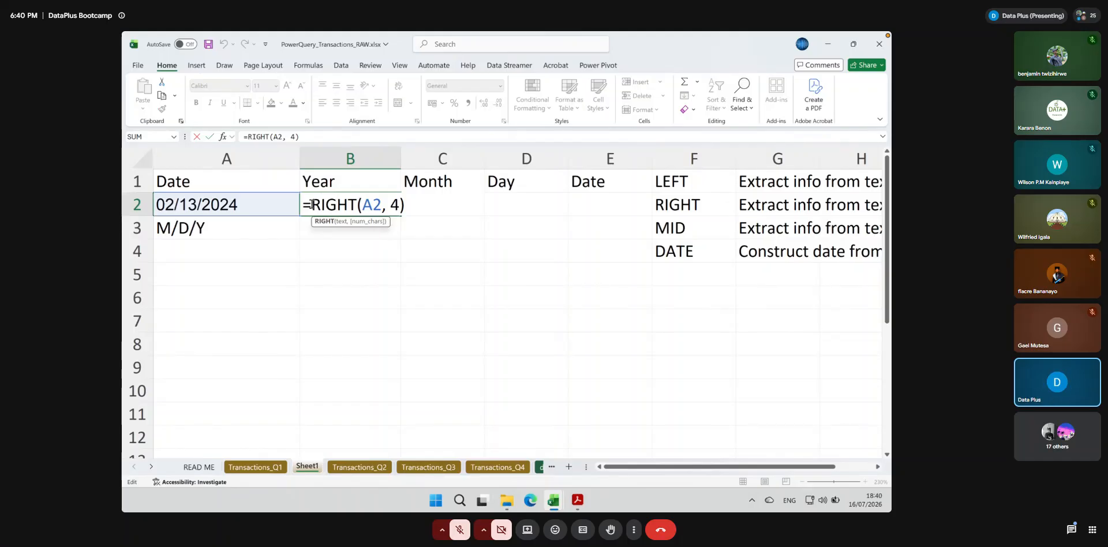
{"action": "left_click_drag", "start_coordinate": [312, 205], "coordinate": [406, 206]}
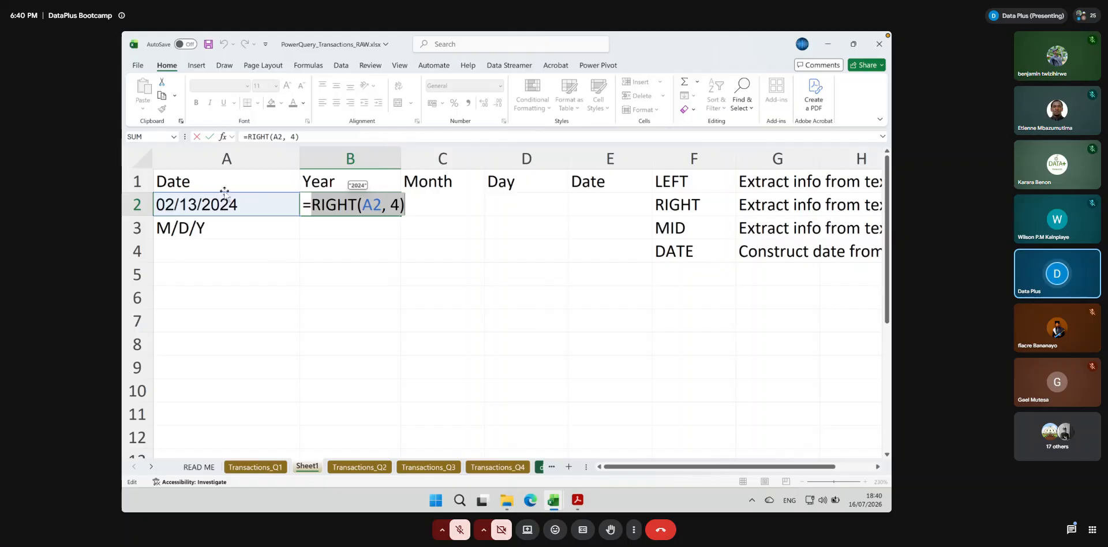
{"action": "left_click", "coordinate": [391, 205]}
{"action": "key", "text": "shift+Right"}
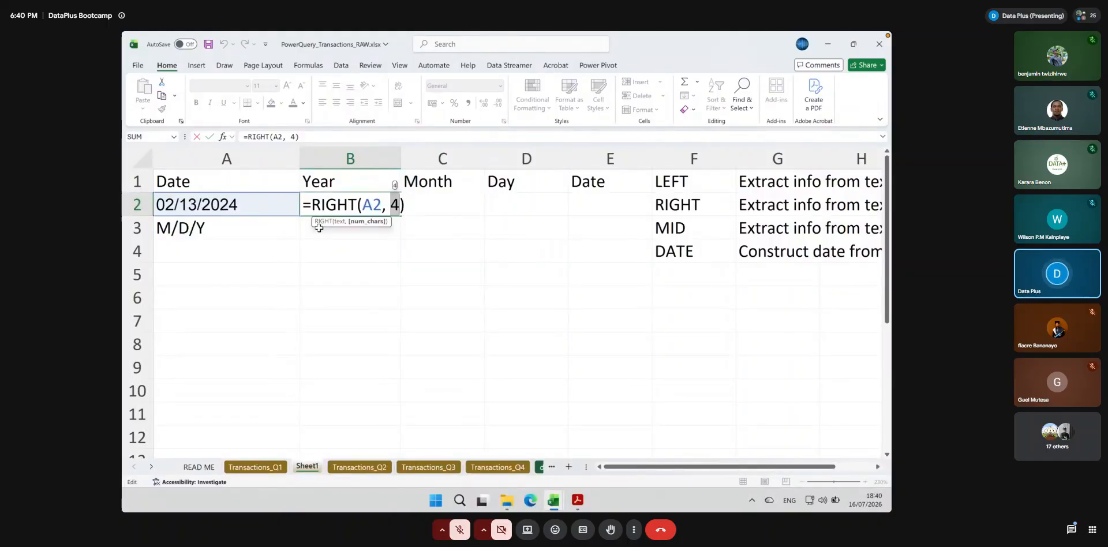
{"action": "key", "text": "Return"}
{"action": "left_click", "coordinate": [325, 204]}
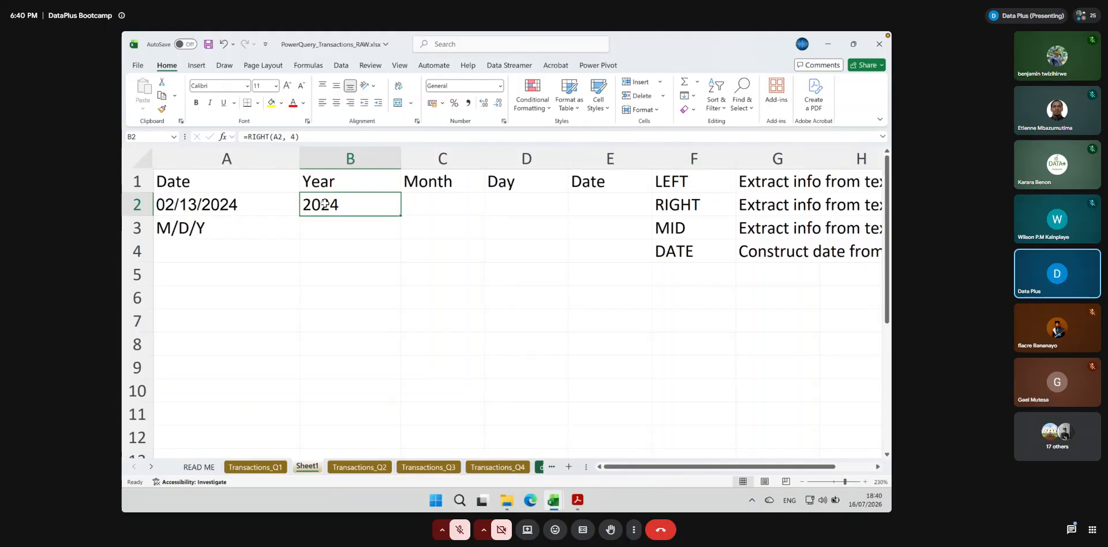
{"action": "left_click", "coordinate": [168, 206]}
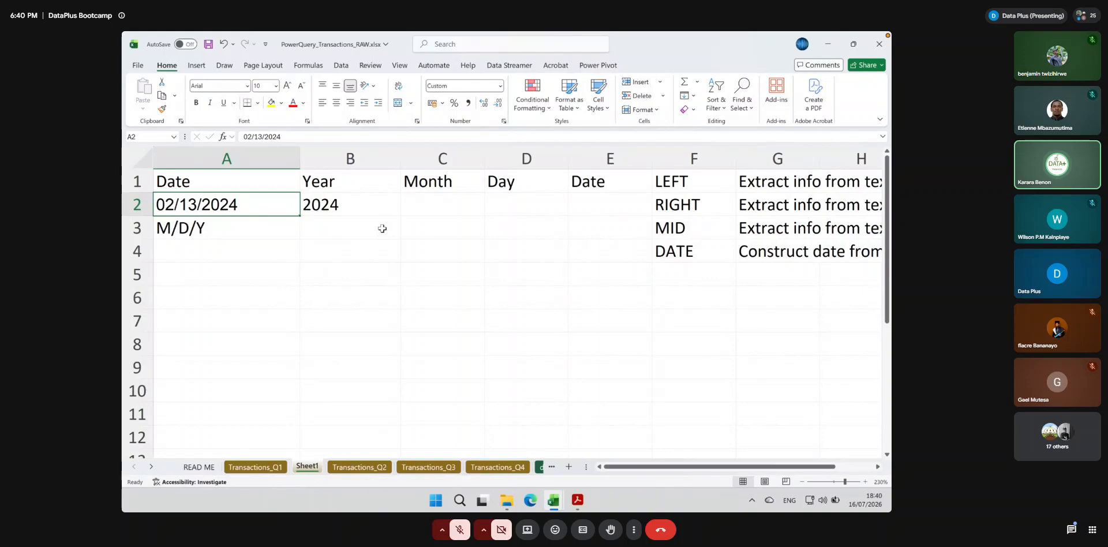
{"action": "double_click", "coordinate": [358, 203]}
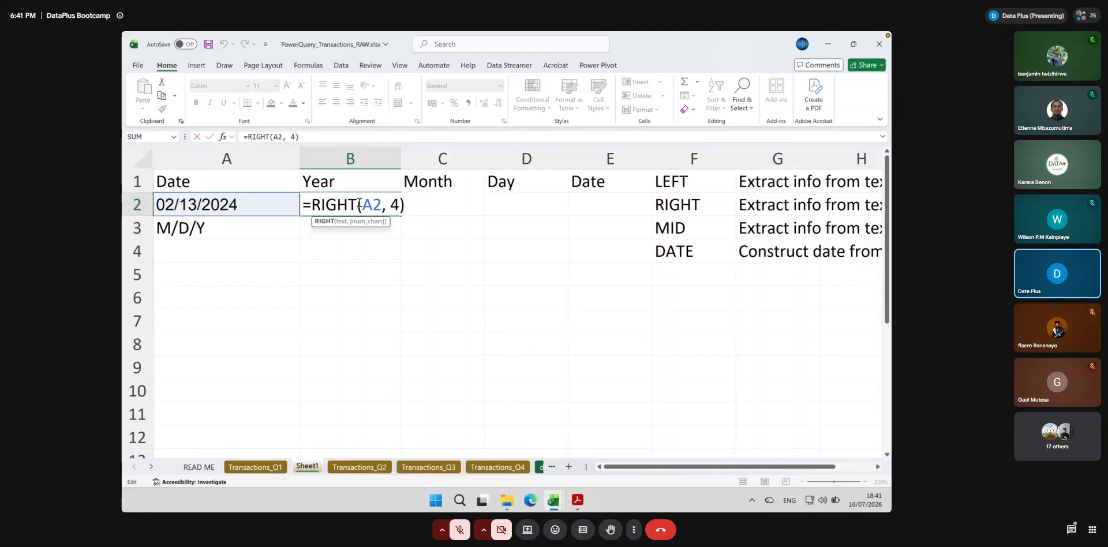
{"action": "key", "text": "Return"}
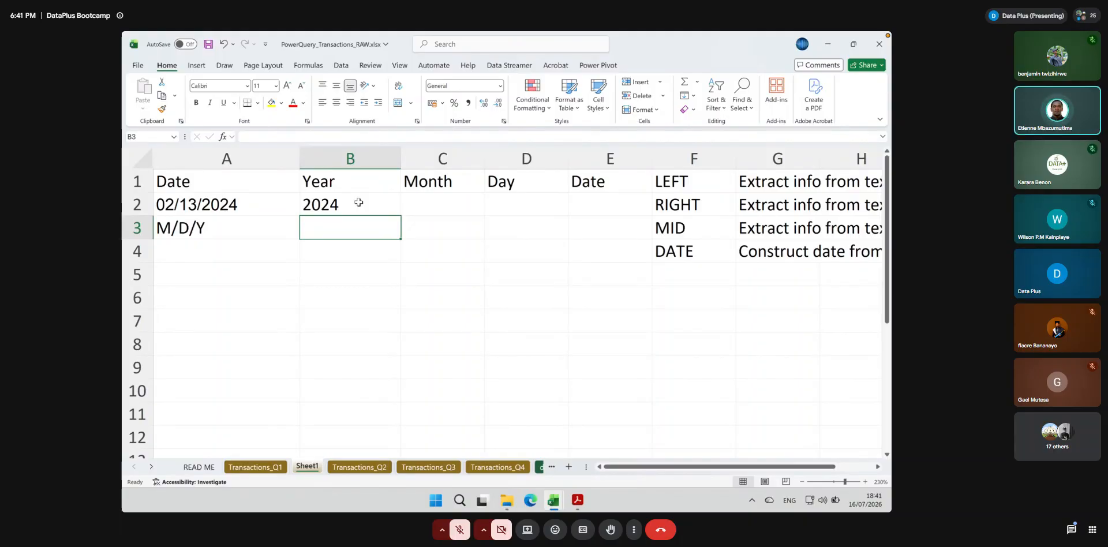
Extract the month into C2 with =LEFT(A2, 2)
{"action": "left_click", "coordinate": [425, 204]}
{"action": "type", "text": "=left"}
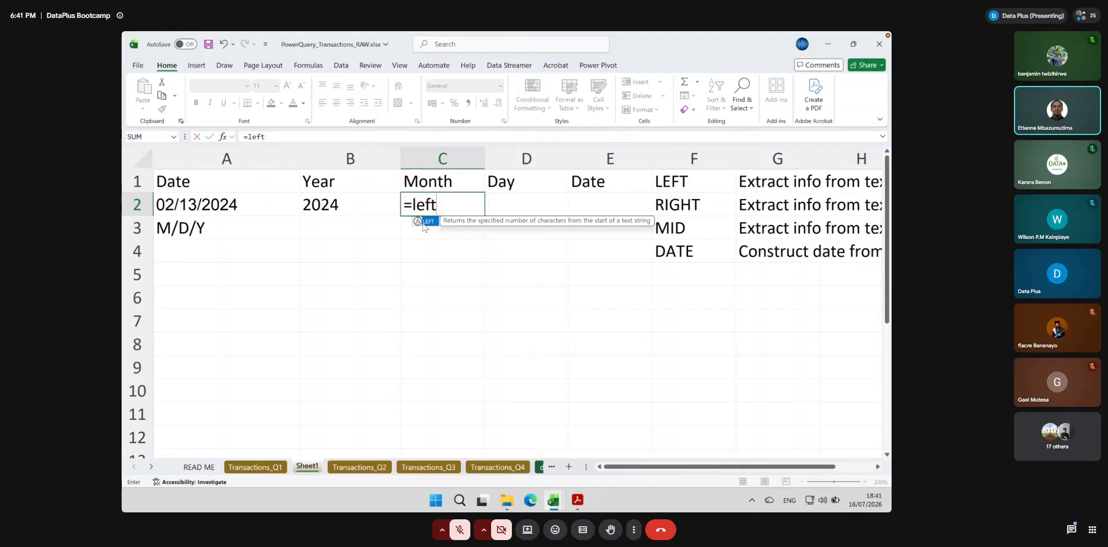
{"action": "double_click", "coordinate": [427, 220]}
{"action": "left_click", "coordinate": [255, 205]}
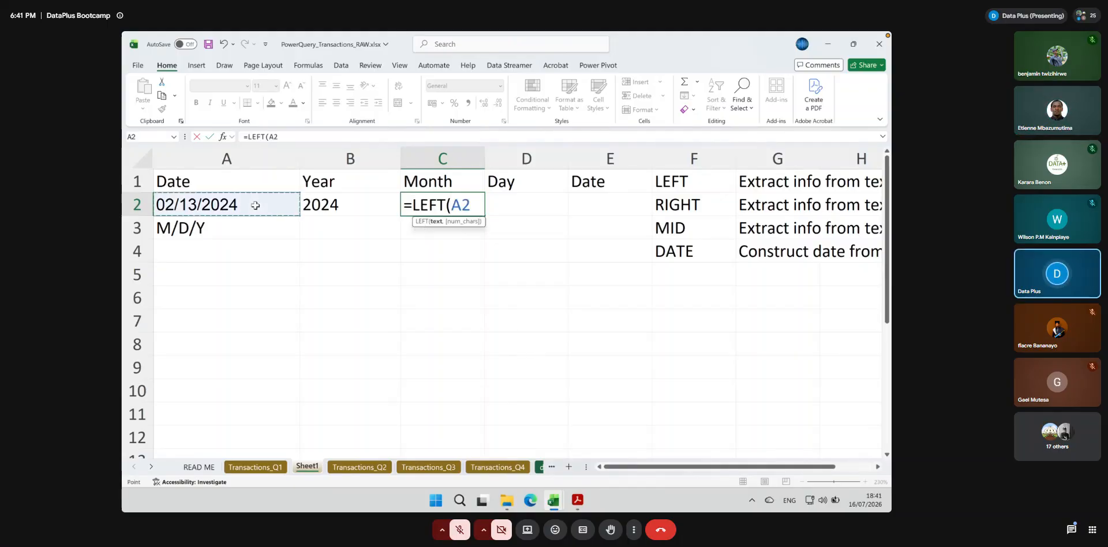
{"action": "type", "text": ","}
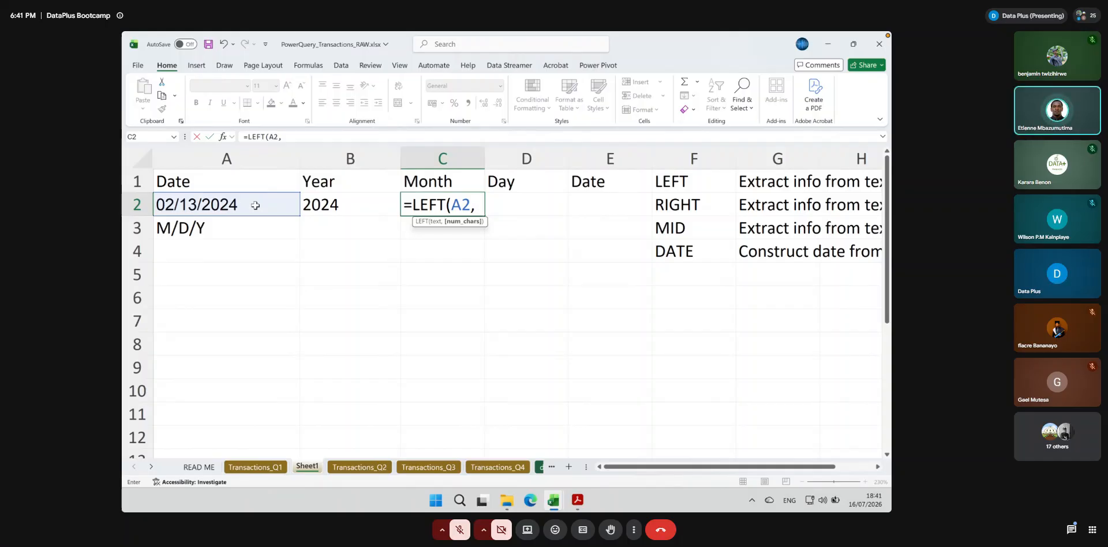
{"action": "type", "text": " 2)"}
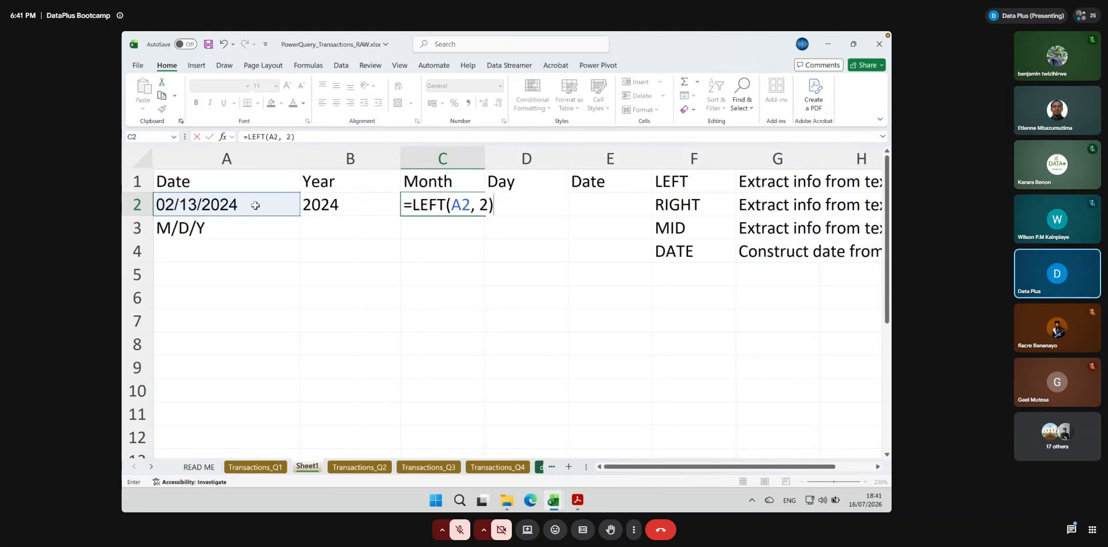
{"action": "key", "text": "Return"}
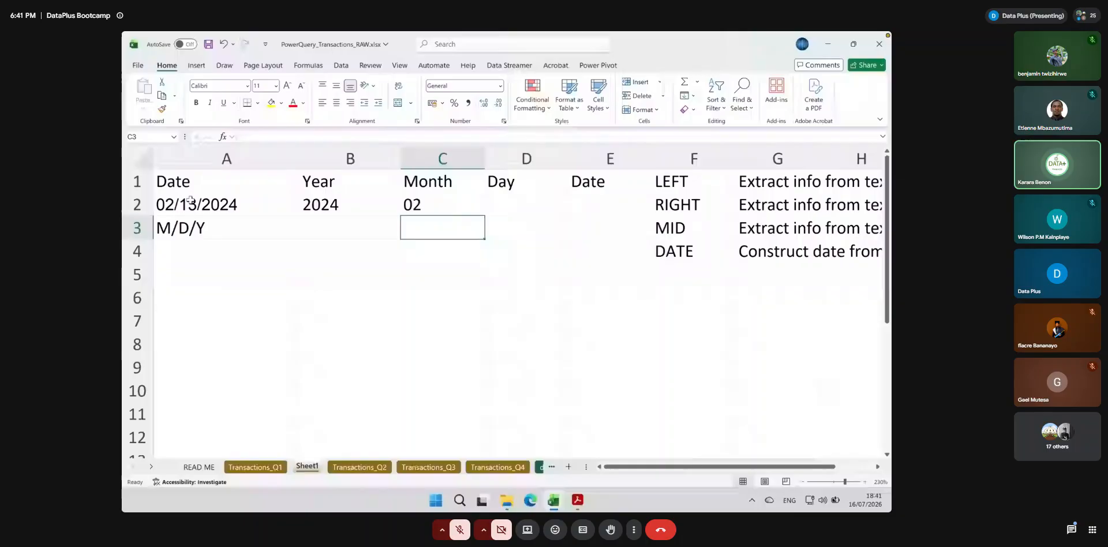
Extract the day into D2 with the MID function on A2, starting at character 4 and taking 2 characters
{"action": "left_click", "coordinate": [674, 231]}
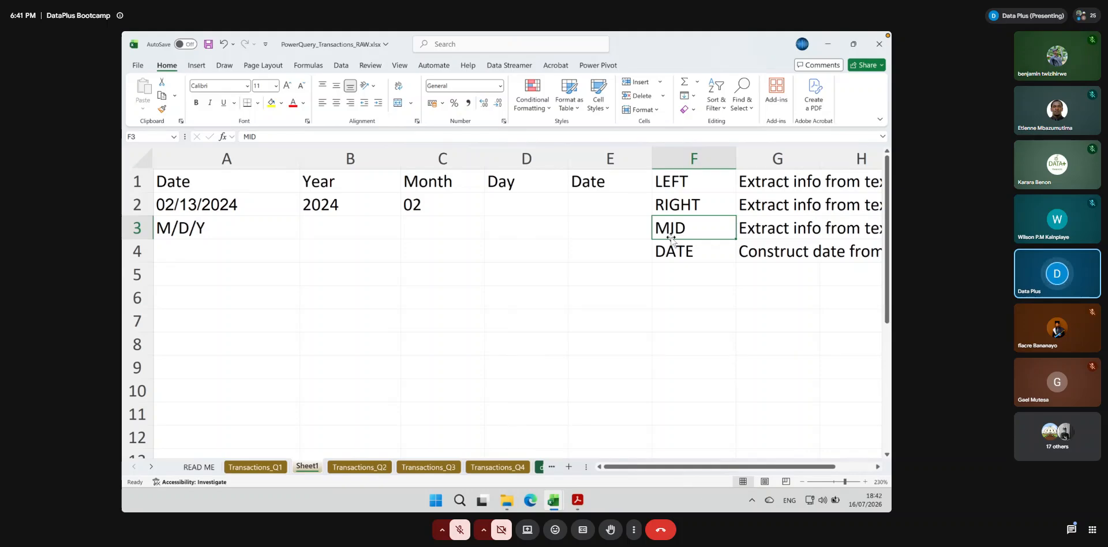
{"action": "left_click", "coordinate": [506, 202]}
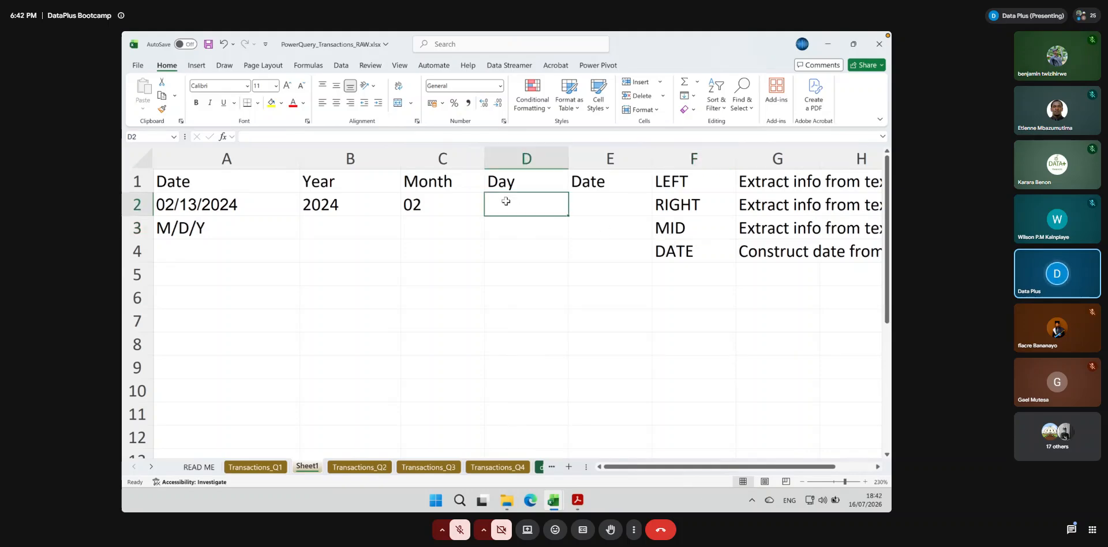
{"action": "type", "text": "=MID"}
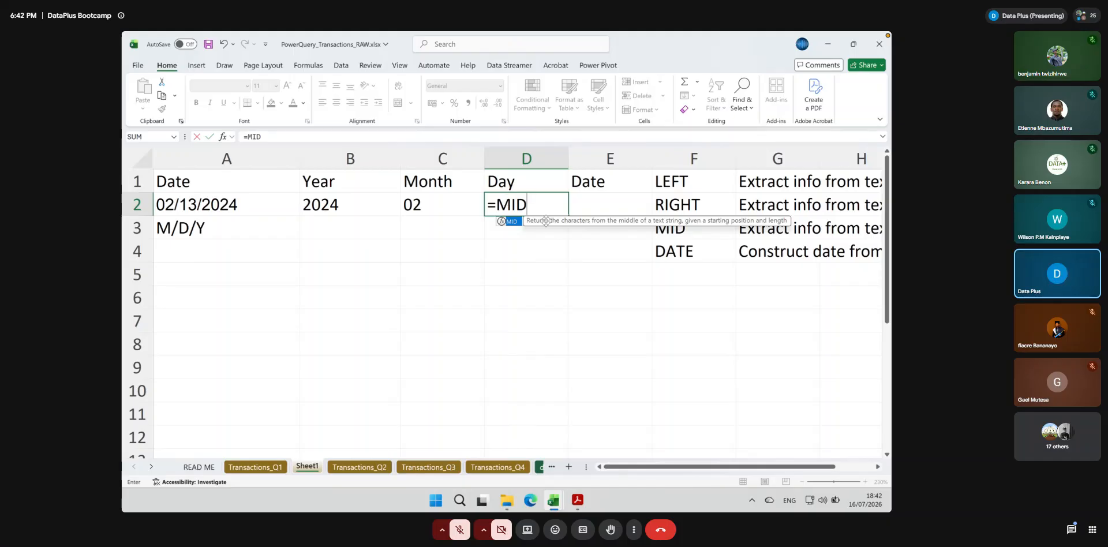
{"action": "type", "text": "("}
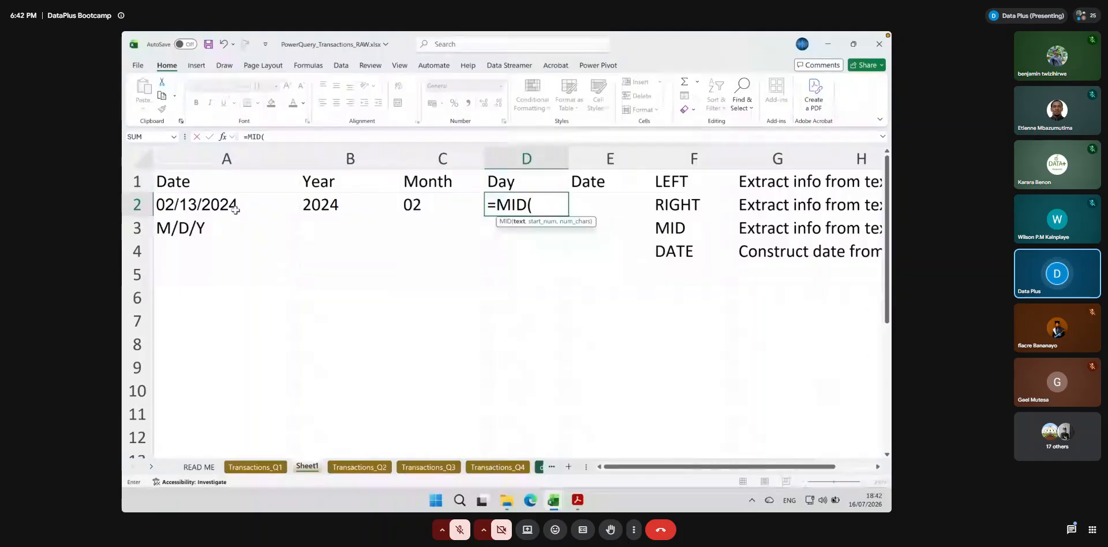
{"action": "left_click", "coordinate": [235, 209]}
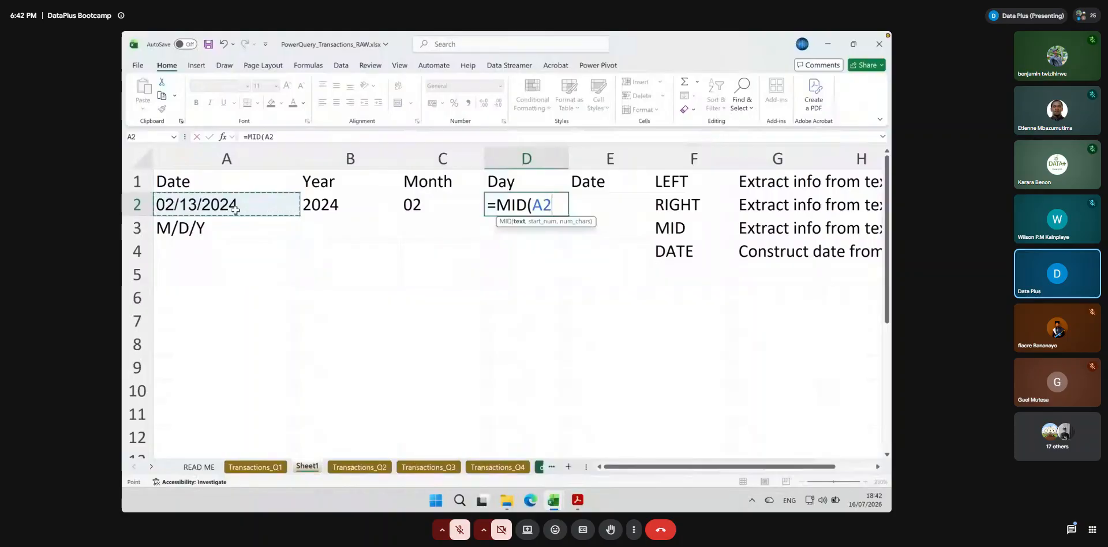
{"action": "type", "text": ","}
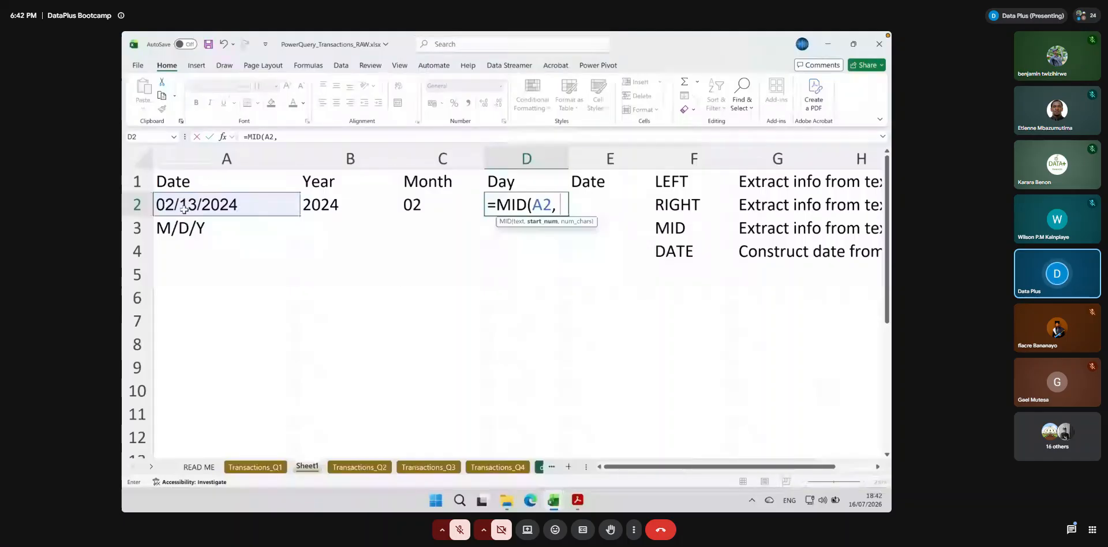
{"action": "type", "text": "4,"}
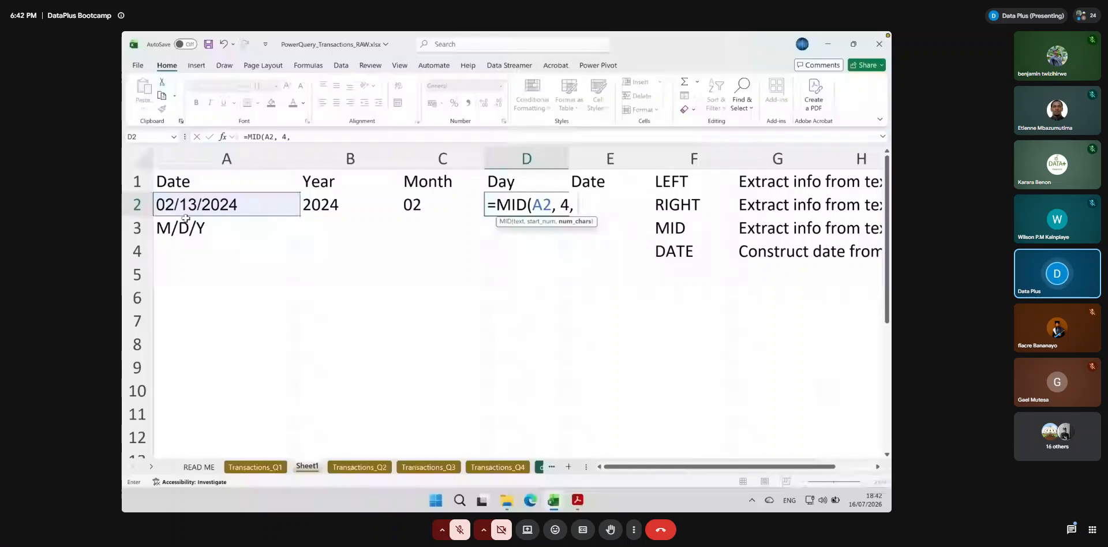
{"action": "type", "text": " 2"}
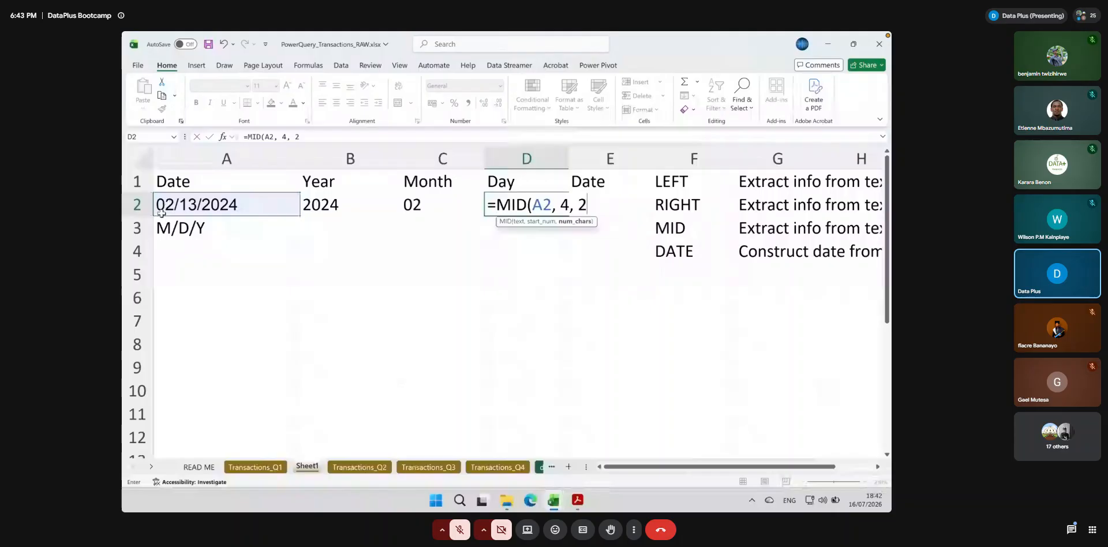
{"action": "key", "text": "Return"}
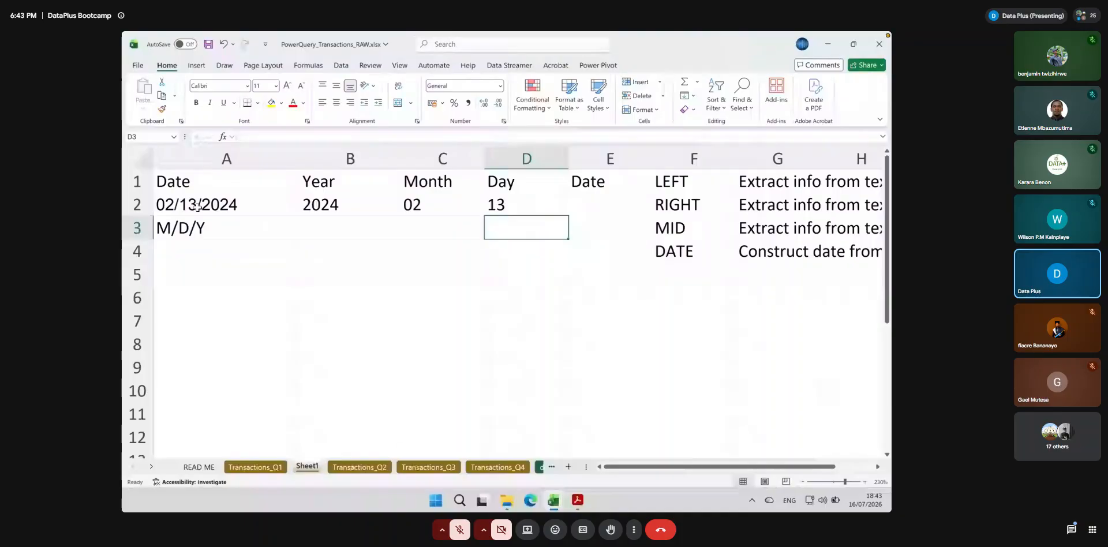
Rebuild the date in E2 with =DATE(B2, C2, D2) and widen column E to give the result more room
{"action": "left_click", "coordinate": [597, 204]}
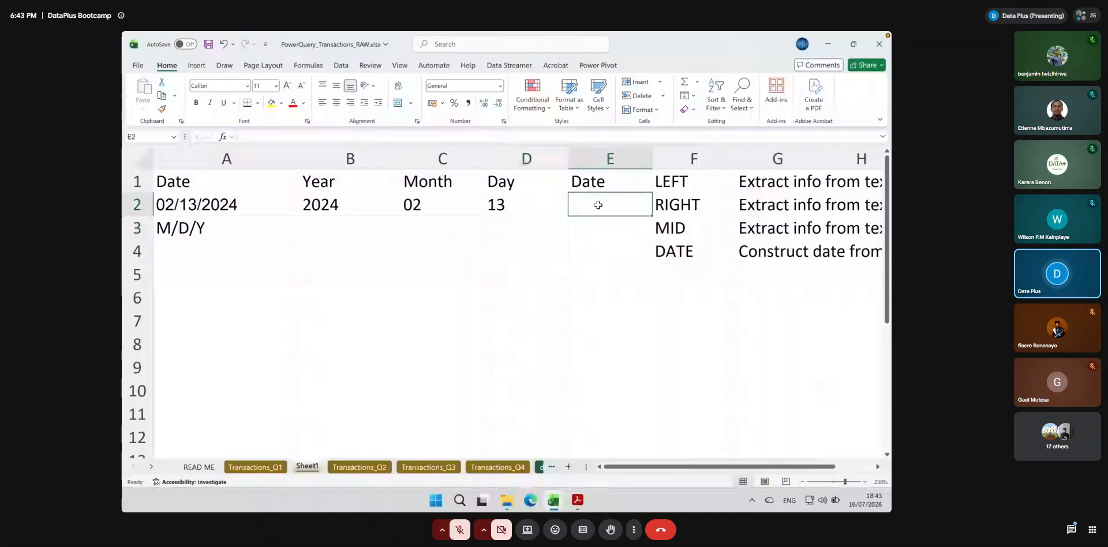
{"action": "type", "text": "="}
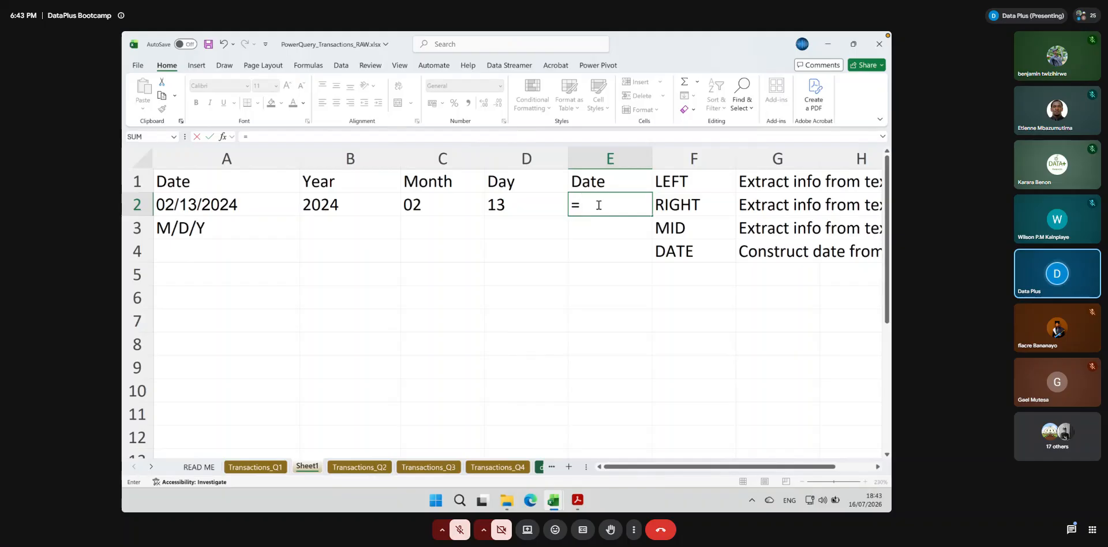
{"action": "type", "text": "Date("}
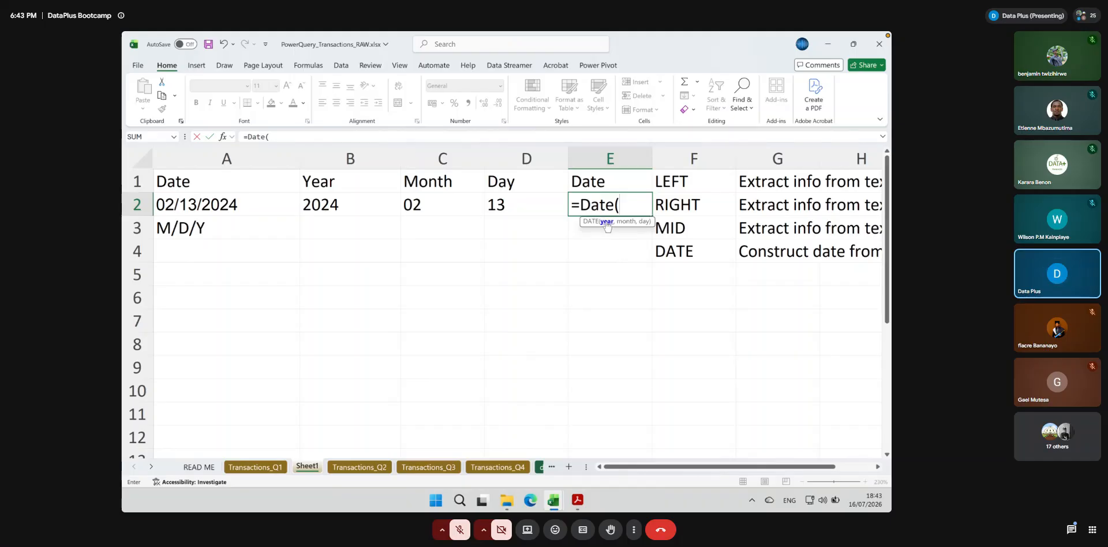
{"action": "left_click", "coordinate": [348, 205]}
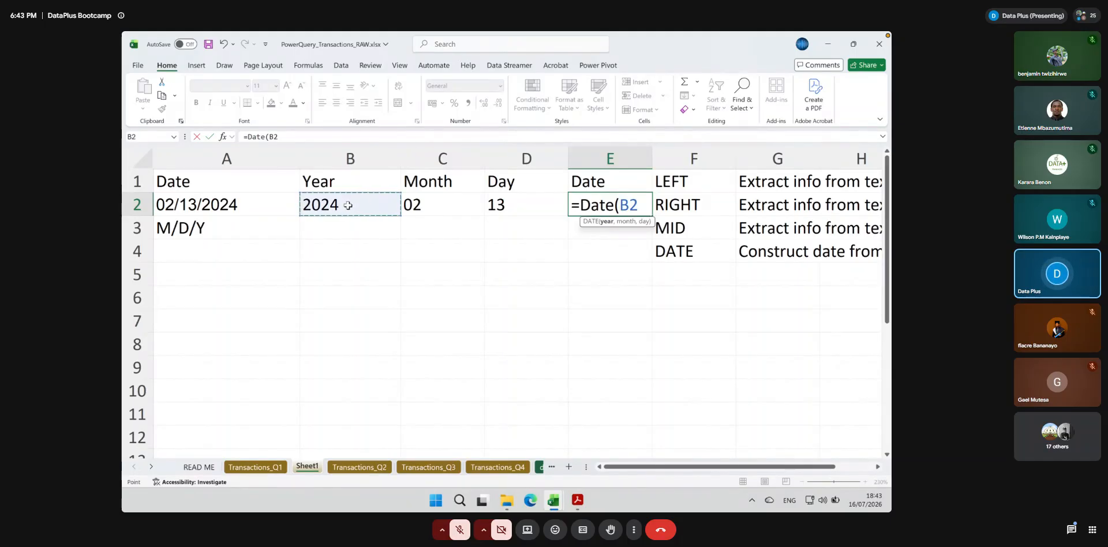
{"action": "type", "text": ","}
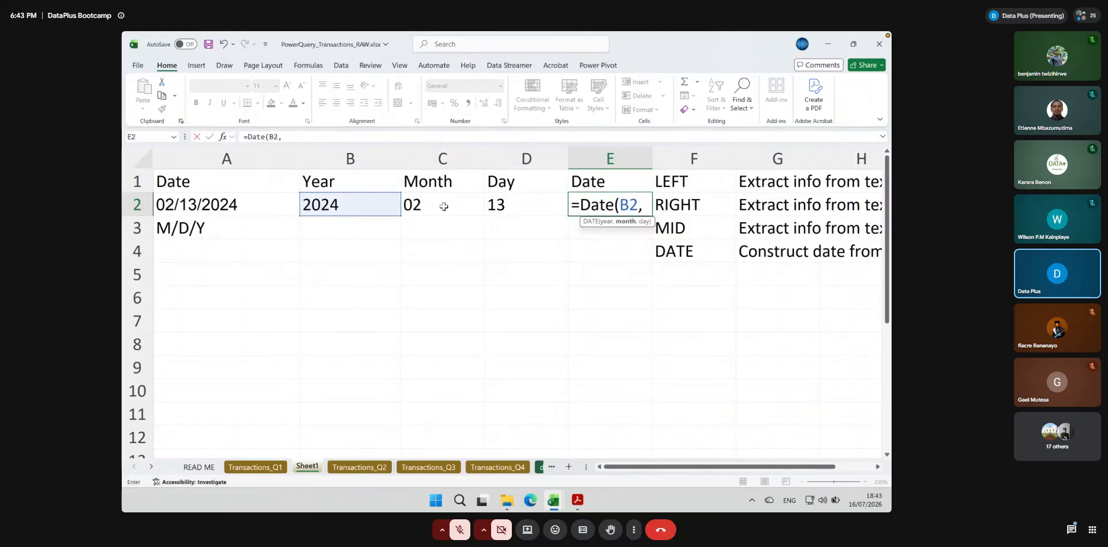
{"action": "left_click", "coordinate": [444, 206]}
{"action": "type", "text": ","}
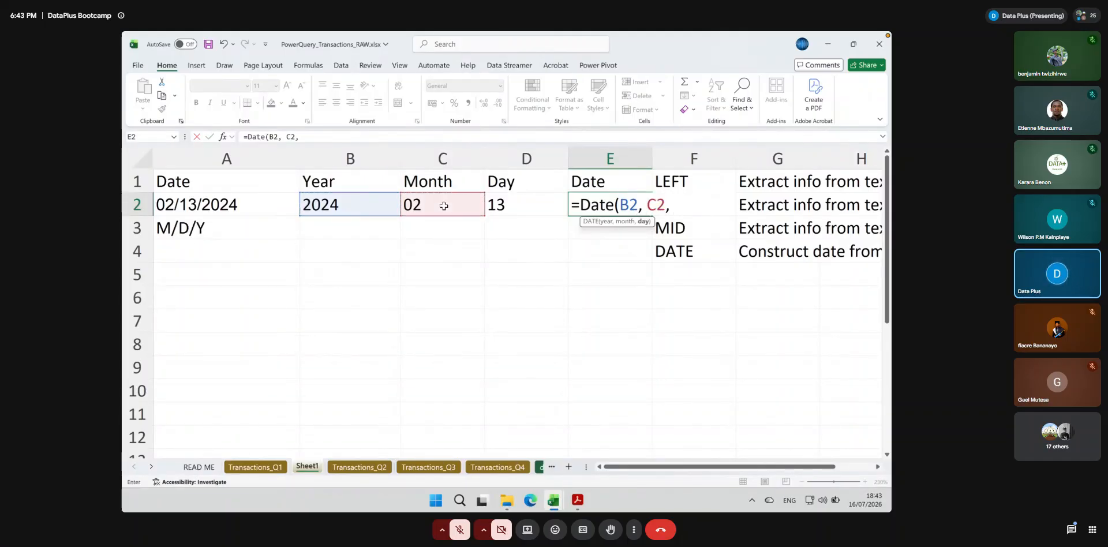
{"action": "left_click", "coordinate": [517, 204]}
{"action": "type", "text": ")"}
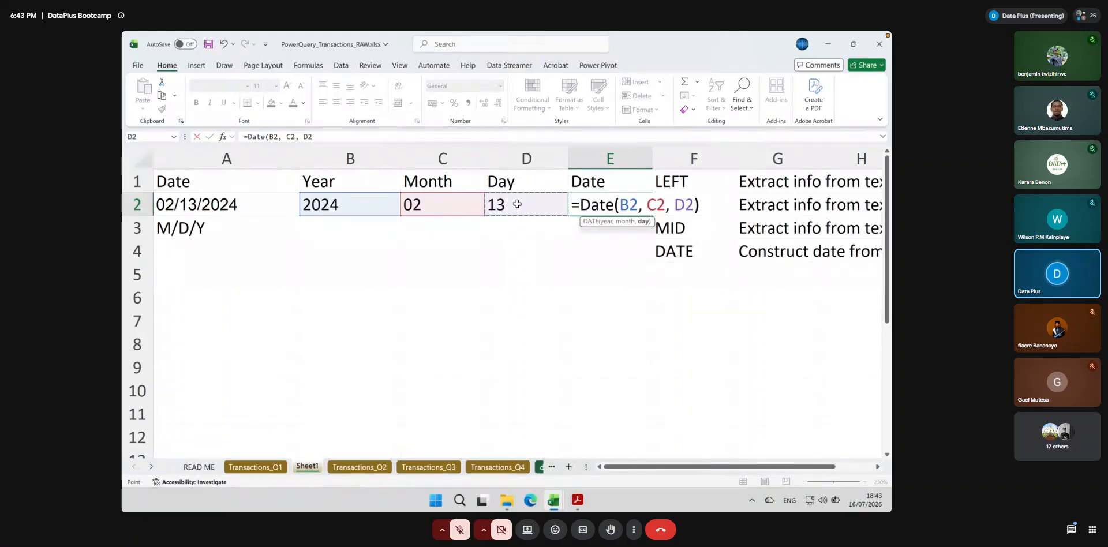
{"action": "key", "text": "Return"}
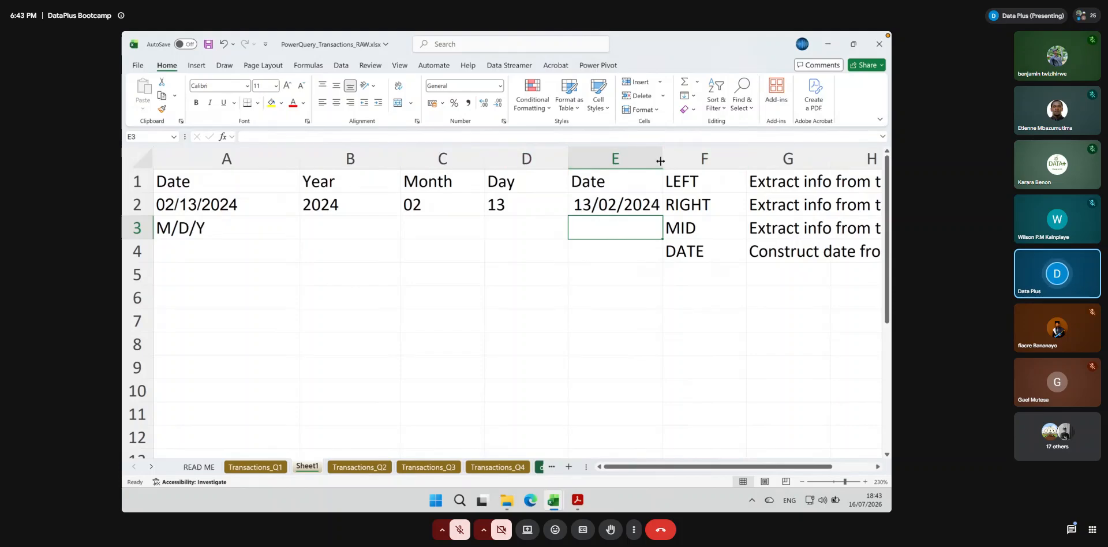
{"action": "left_click_drag", "start_coordinate": [662, 159], "coordinate": [714, 161]}
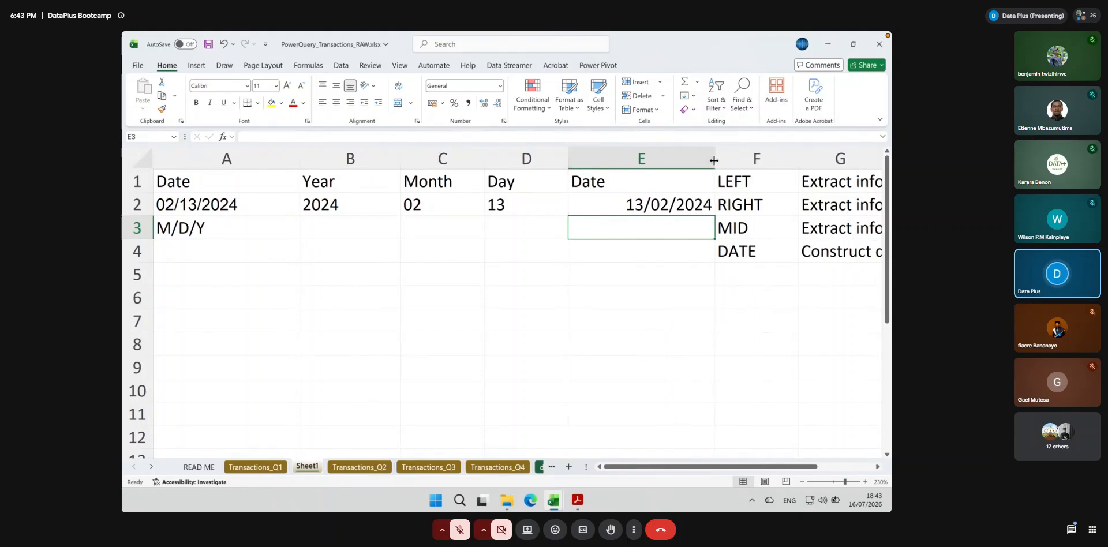
{"action": "left_click", "coordinate": [646, 208]}
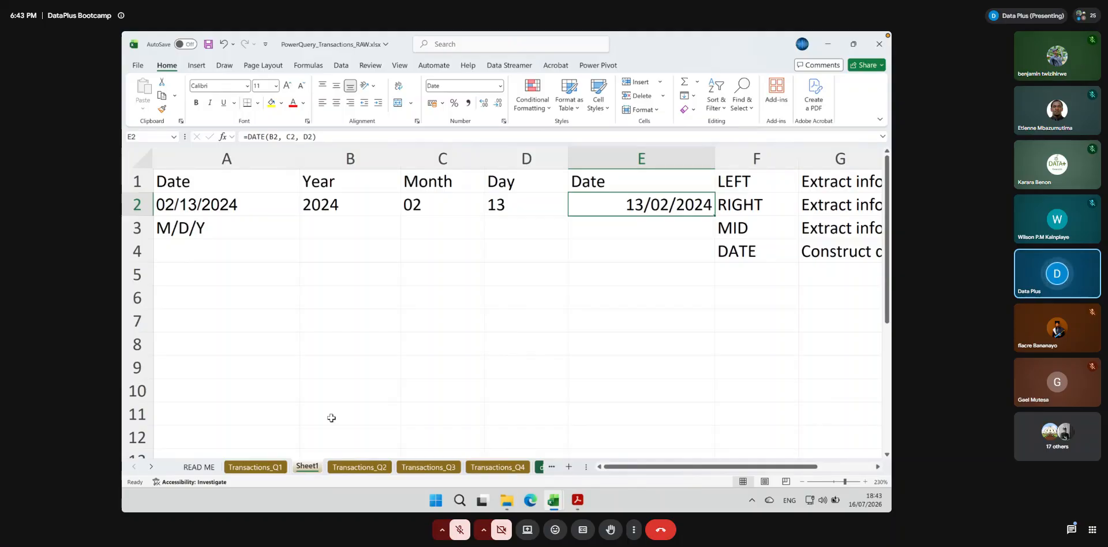
Look at the order dates on Transactions_Q1, return to Sheet1, and check the meeting chat before closing it
{"action": "left_click", "coordinate": [255, 466]}
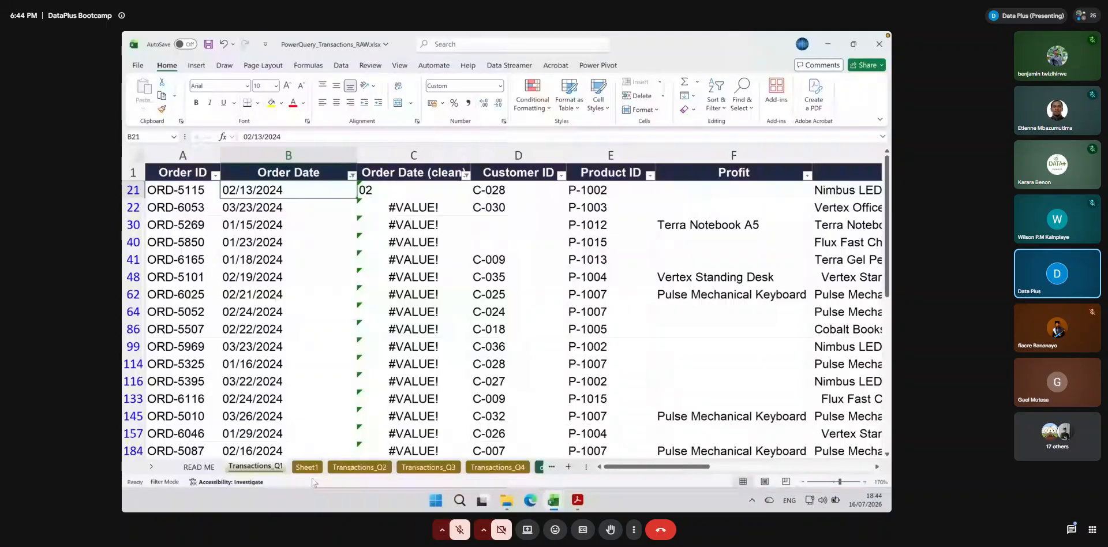
{"action": "left_click", "coordinate": [358, 467]}
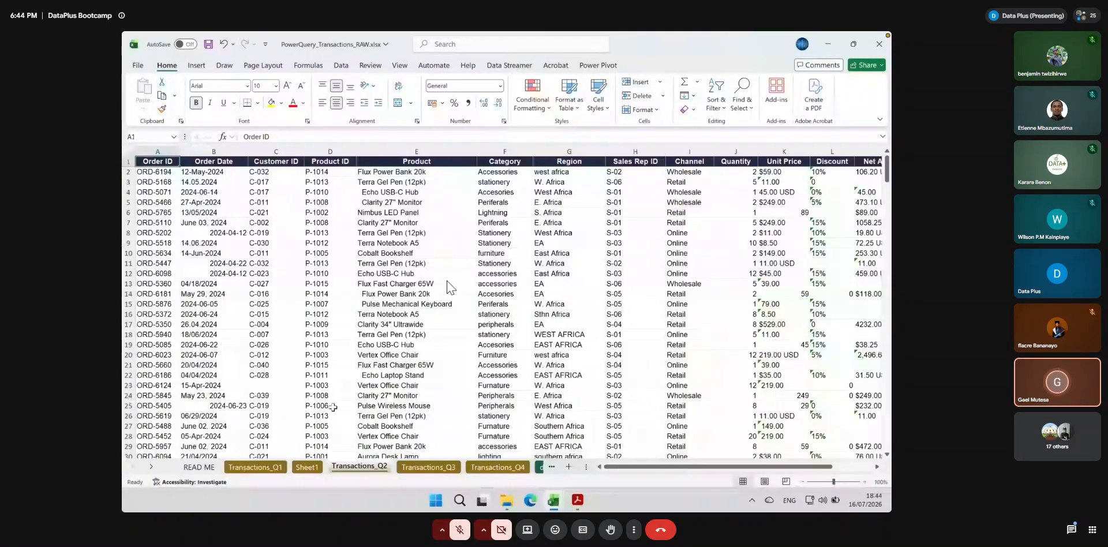
{"action": "left_click", "coordinate": [1071, 530]}
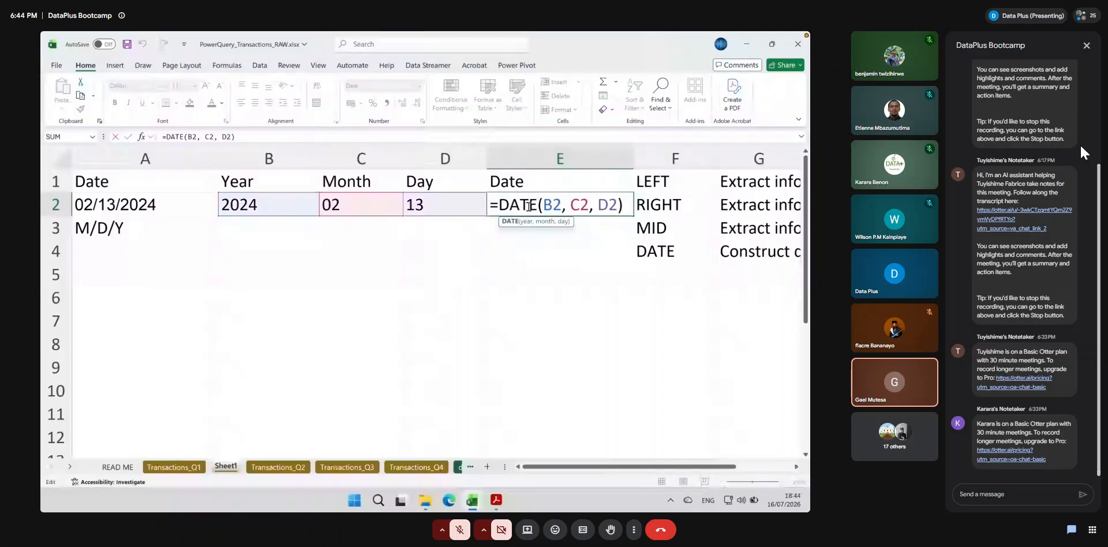
{"action": "left_click", "coordinate": [1086, 45]}
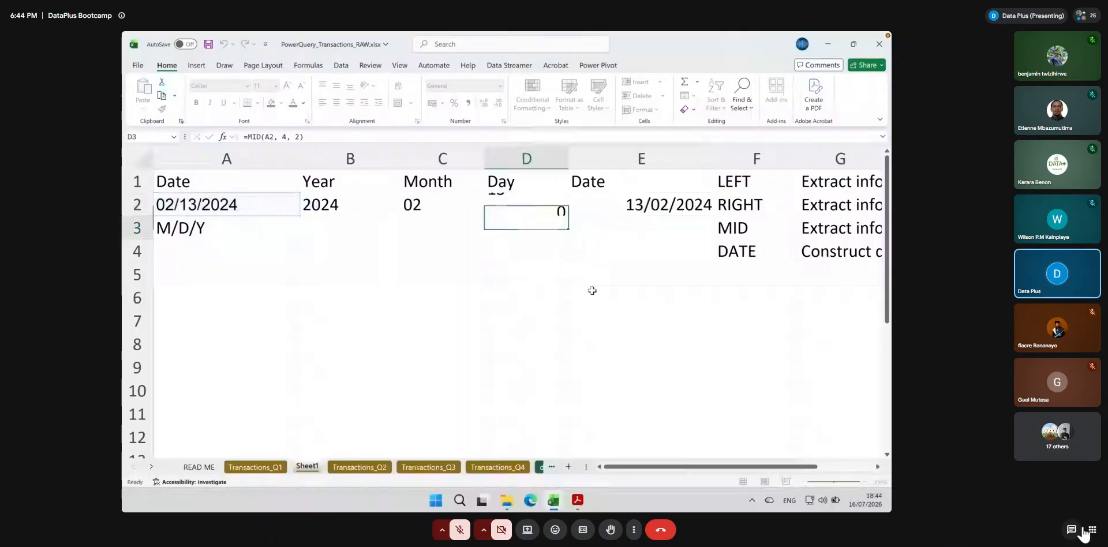
Unmute the meeting microphone to speak, and mute it again
{"action": "left_click", "coordinate": [610, 530]}
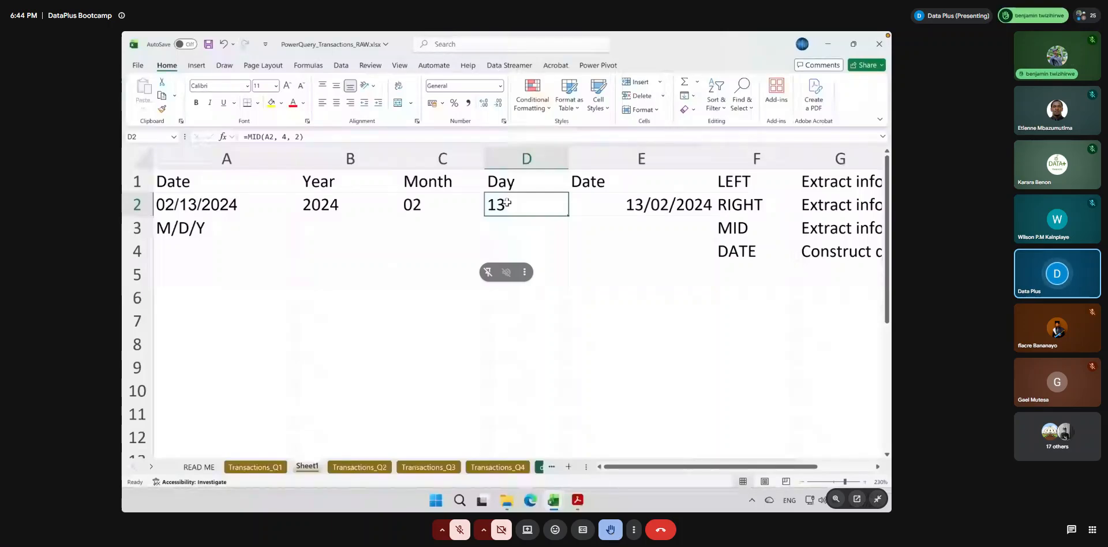
{"action": "left_click", "coordinate": [457, 528]}
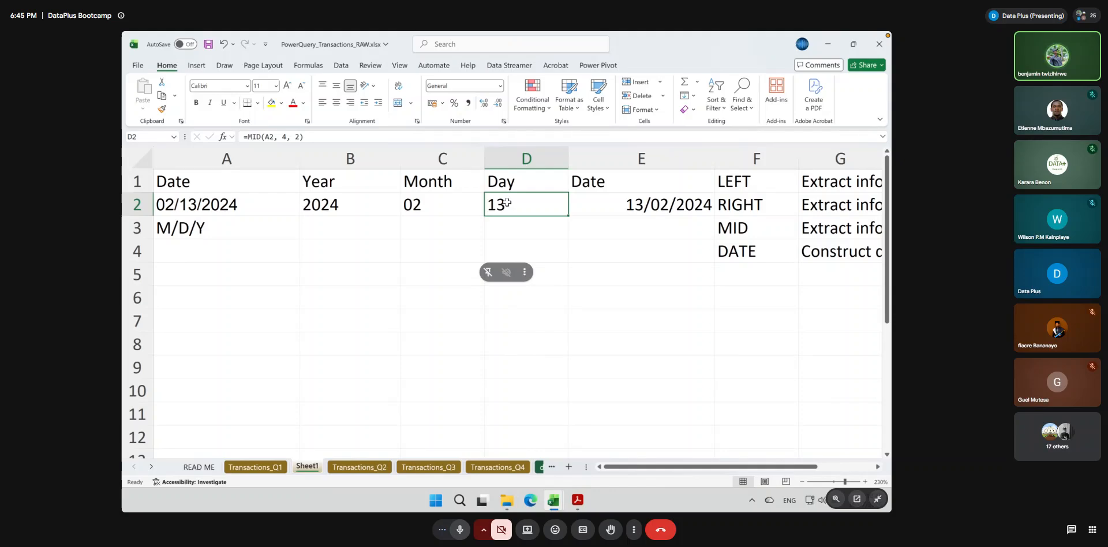
{"action": "left_click", "coordinate": [458, 529]}
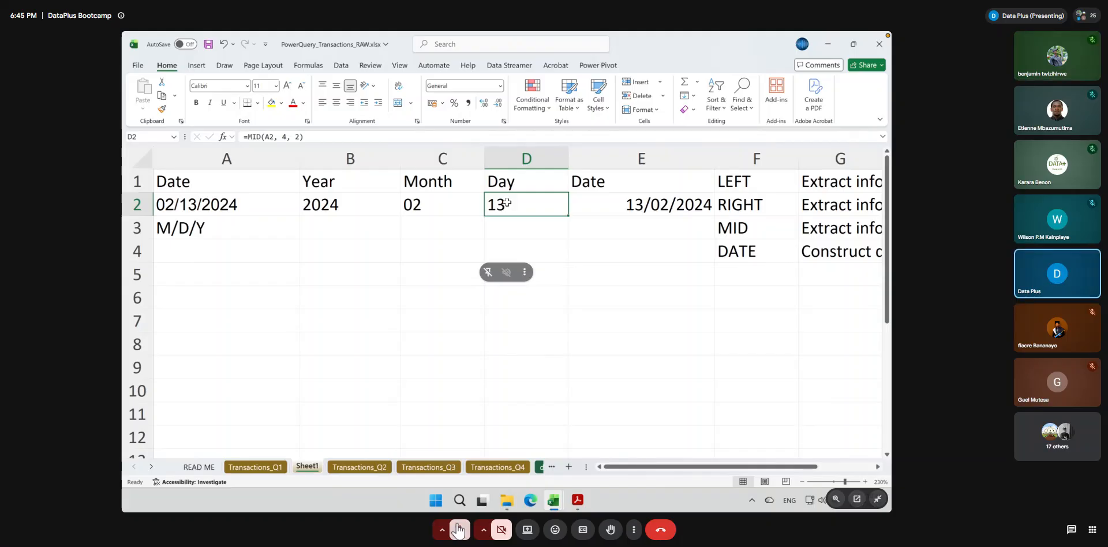
Enter a sample 16-digit ID number as text in A9 and widen column A to fit it
{"action": "left_click", "coordinate": [224, 369]}
{"action": "type", "text": "11"}
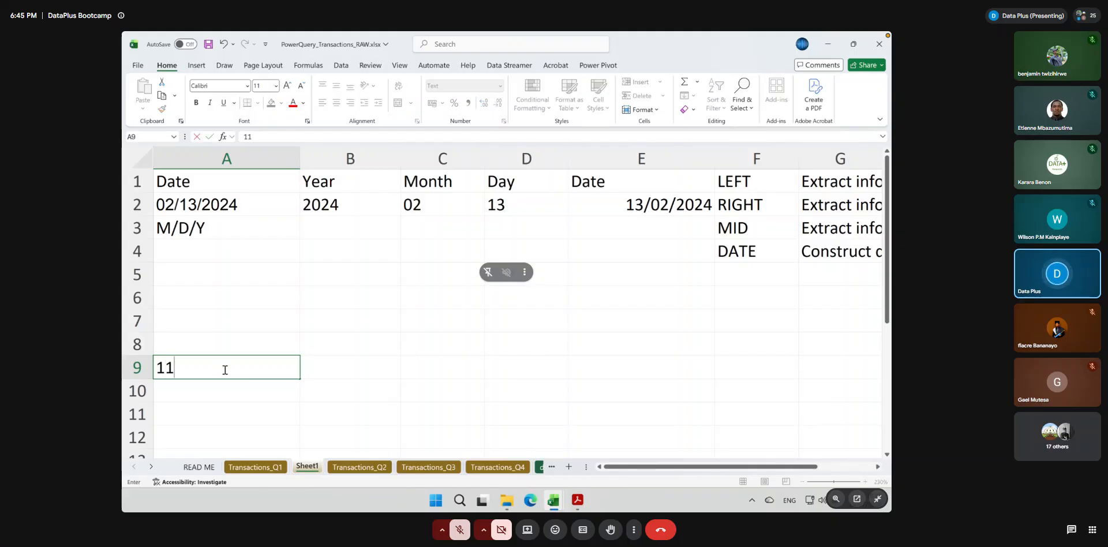
{"action": "type", "text": "870"}
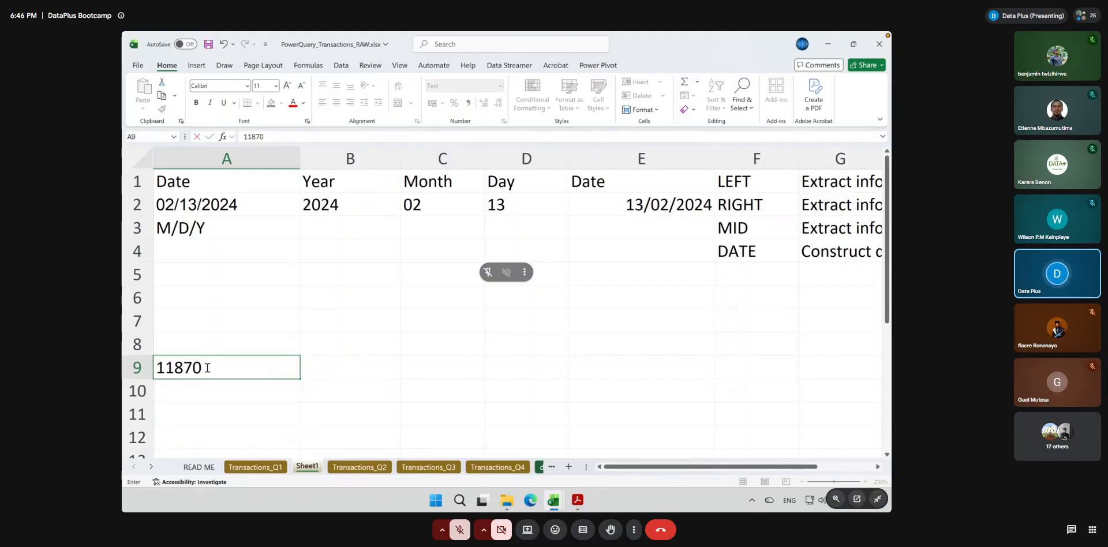
{"action": "type", "text": "8"}
{"action": "type", "text": "04"}
{"action": "type", "text": "059898798"}
{"action": "key", "text": "BackSpace"}
{"action": "key", "text": "BackSpace"}
{"action": "key", "text": "BackSpace"}
{"action": "type", "text": "65"}
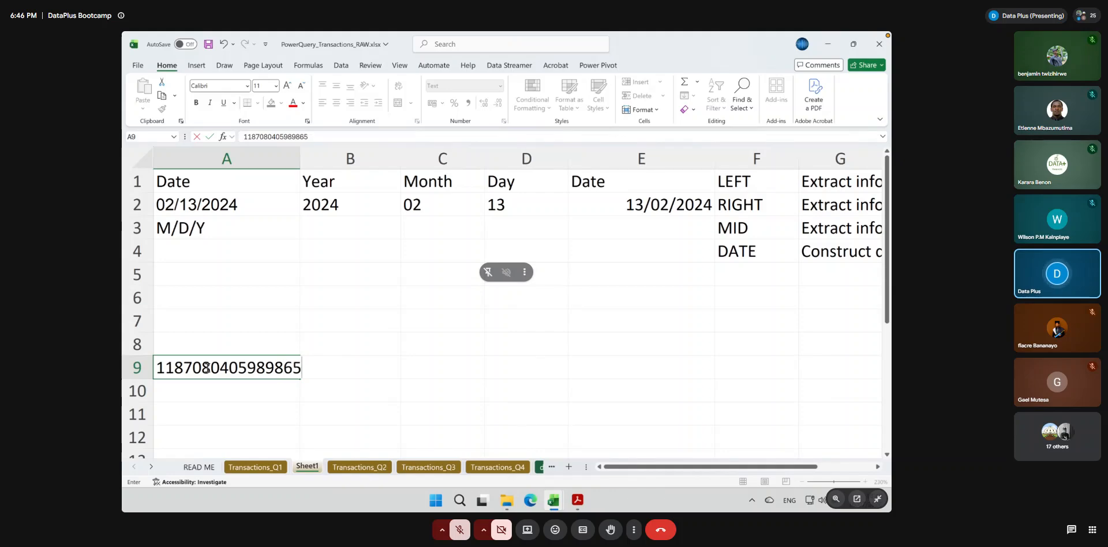
{"action": "key", "text": "Tab"}
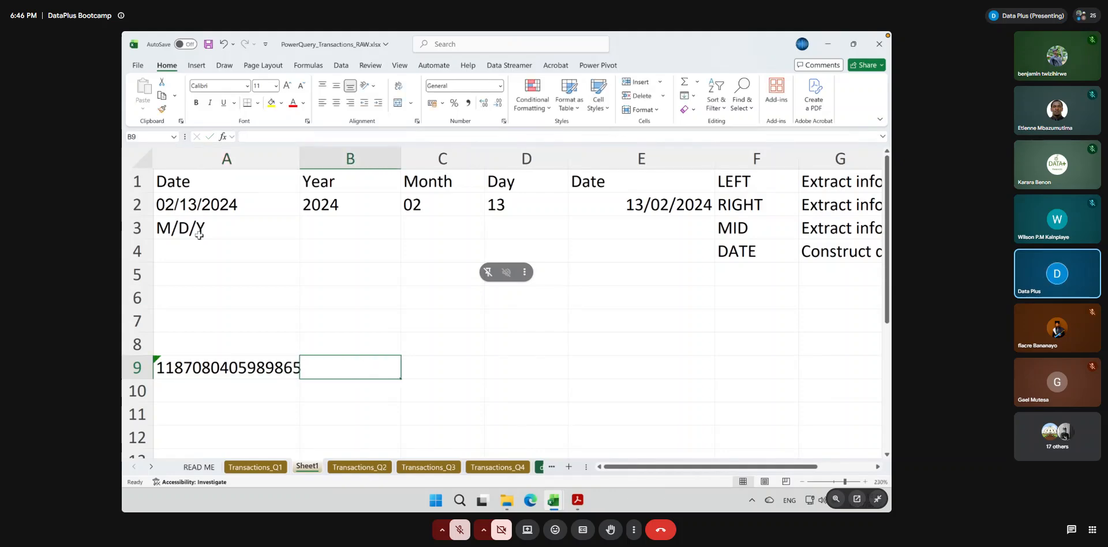
{"action": "left_click_drag", "start_coordinate": [299, 158], "coordinate": [329, 158]}
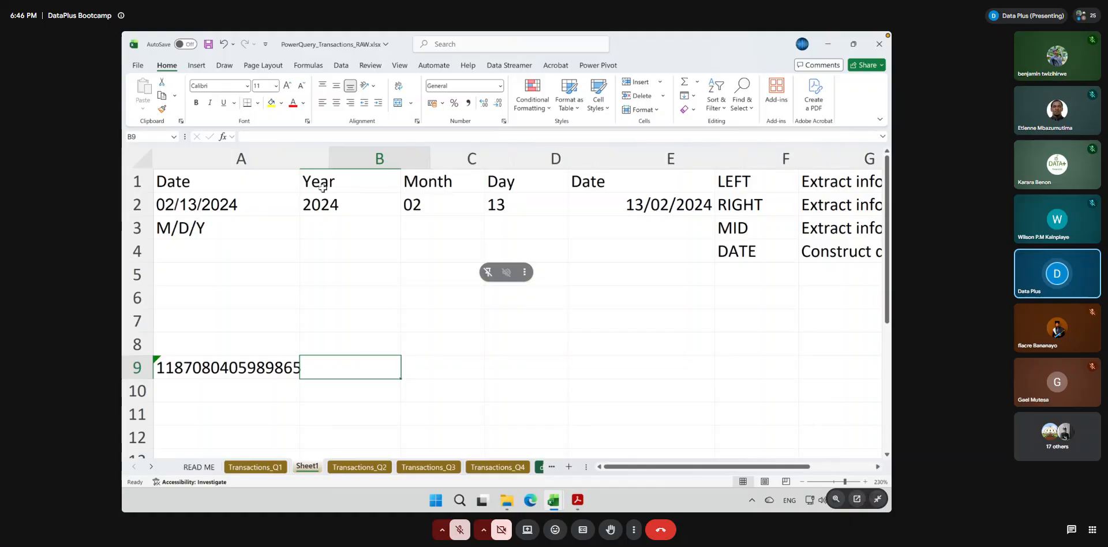
{"action": "left_click", "coordinate": [229, 368]}
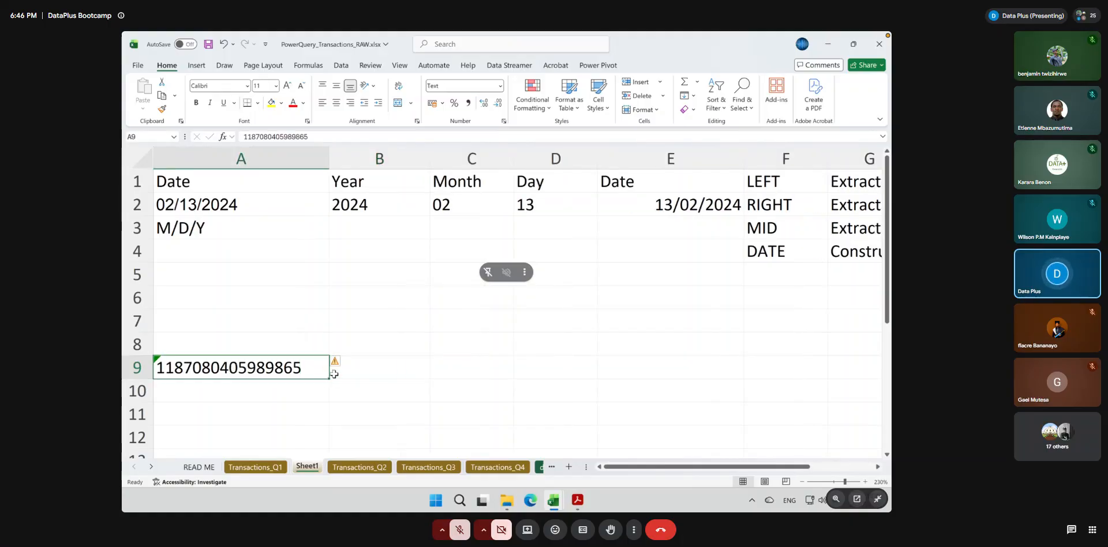
Extract the sixth character of the ID number into B9 with =MID(A9, 6, 1)
{"action": "left_click", "coordinate": [390, 371]}
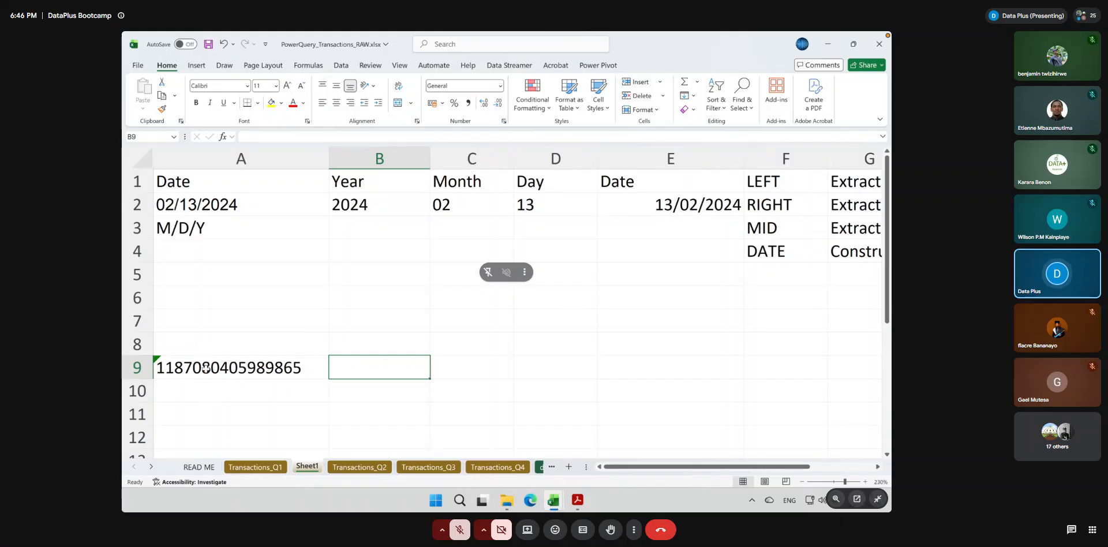
{"action": "type", "text": "="}
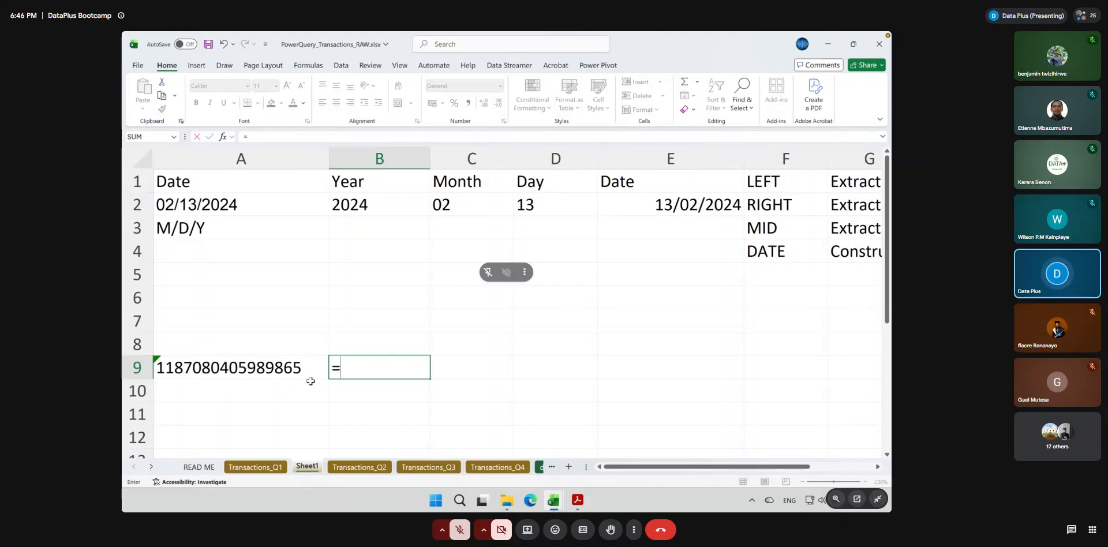
{"action": "type", "text": "mid("}
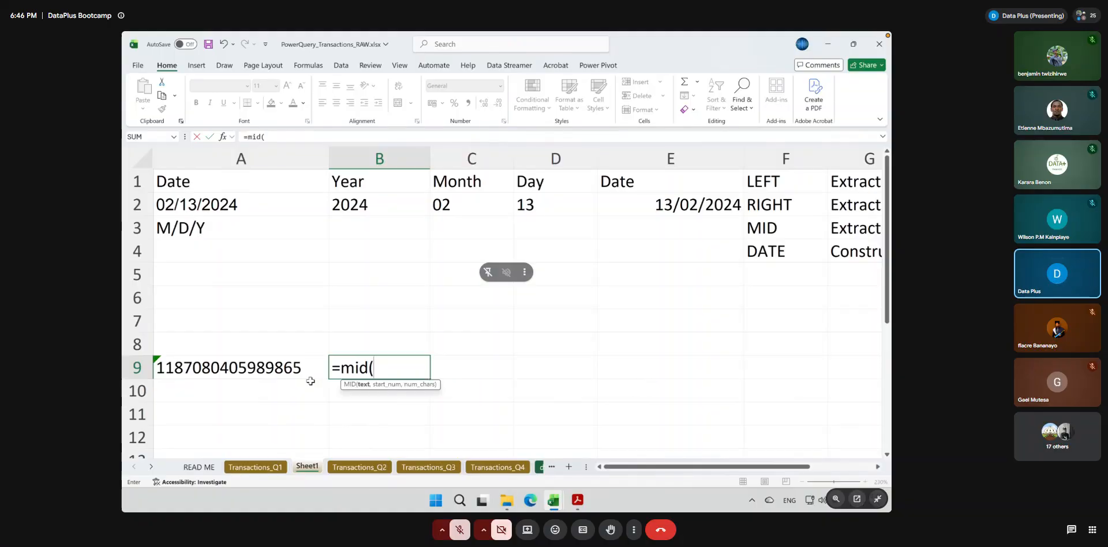
{"action": "left_click", "coordinate": [176, 371]}
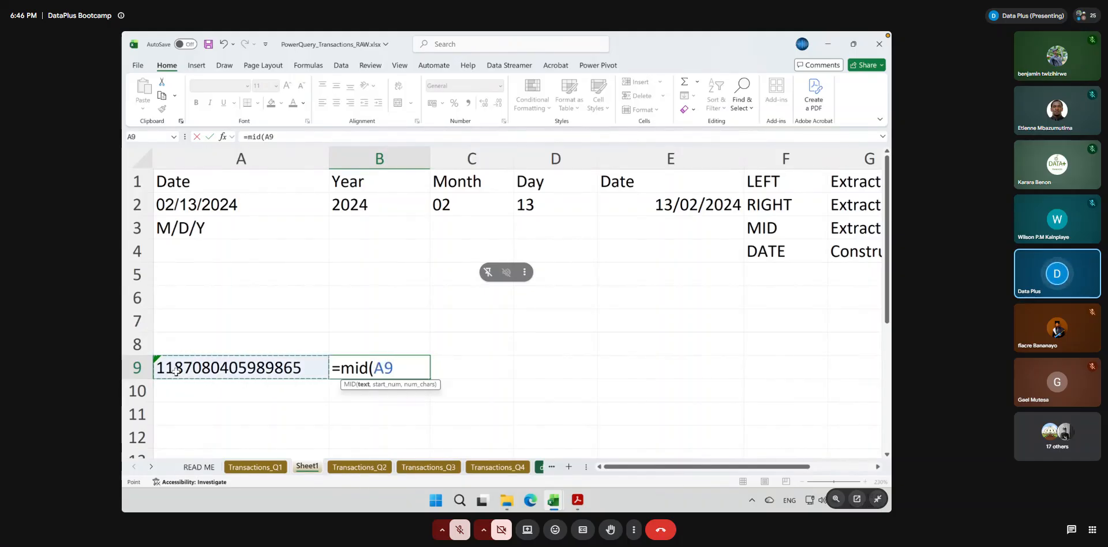
{"action": "type", "text": ","}
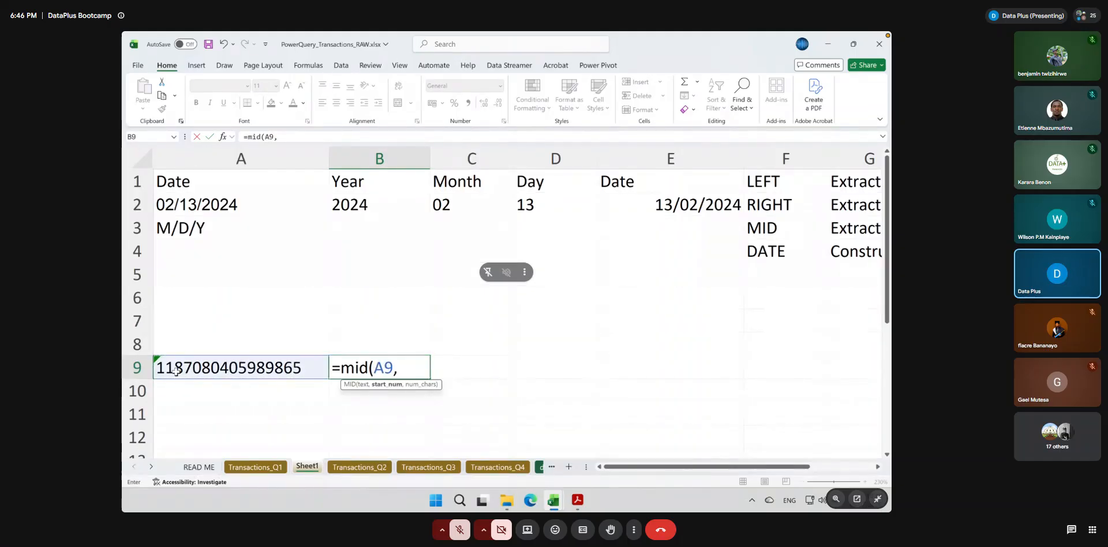
{"action": "type", "text": " 6, 1"}
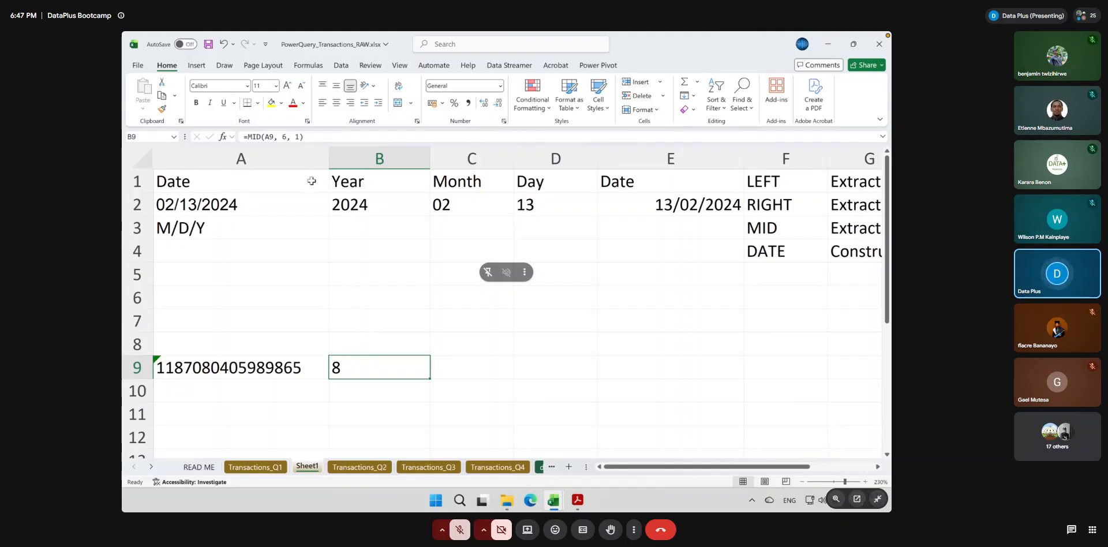
Wrap the MID formula in B9 in an IF function that tests whether the extracted character equals "8"
{"action": "left_click", "coordinate": [248, 138]}
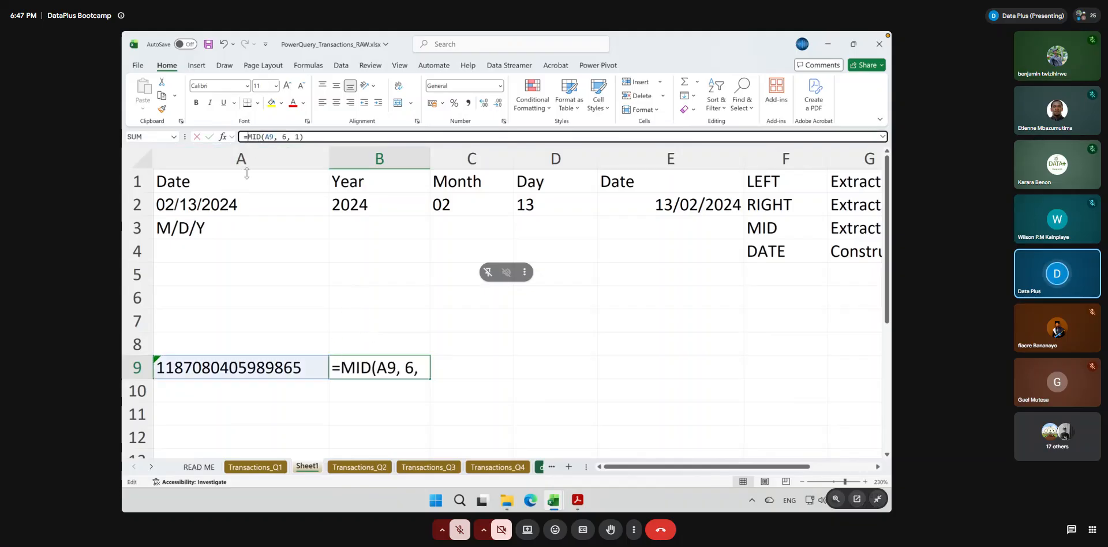
{"action": "type", "text": "if("}
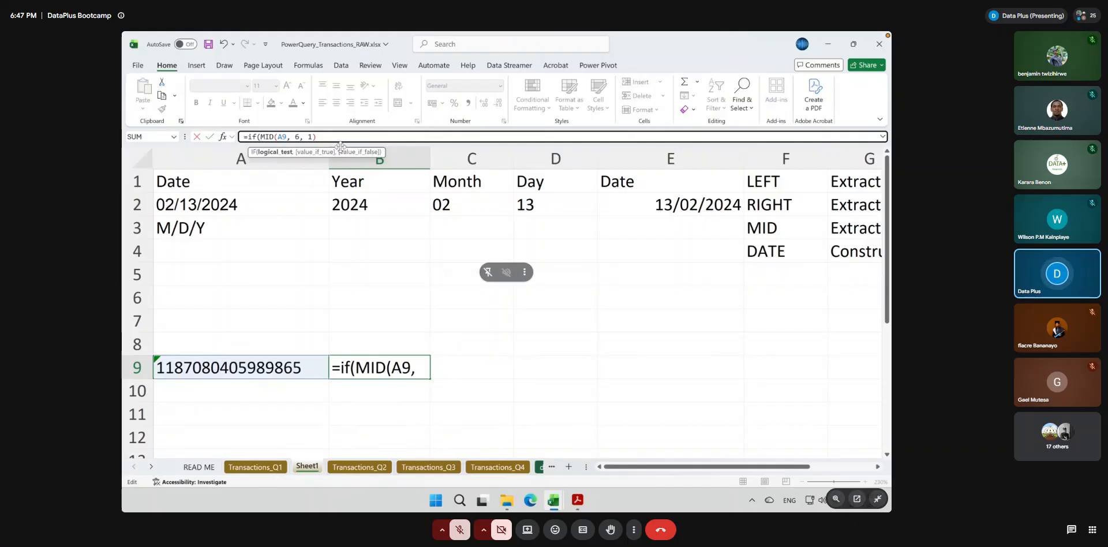
{"action": "left_click", "coordinate": [332, 135]}
{"action": "type", "text": "=="}
{"action": "key", "text": "BackSpace"}
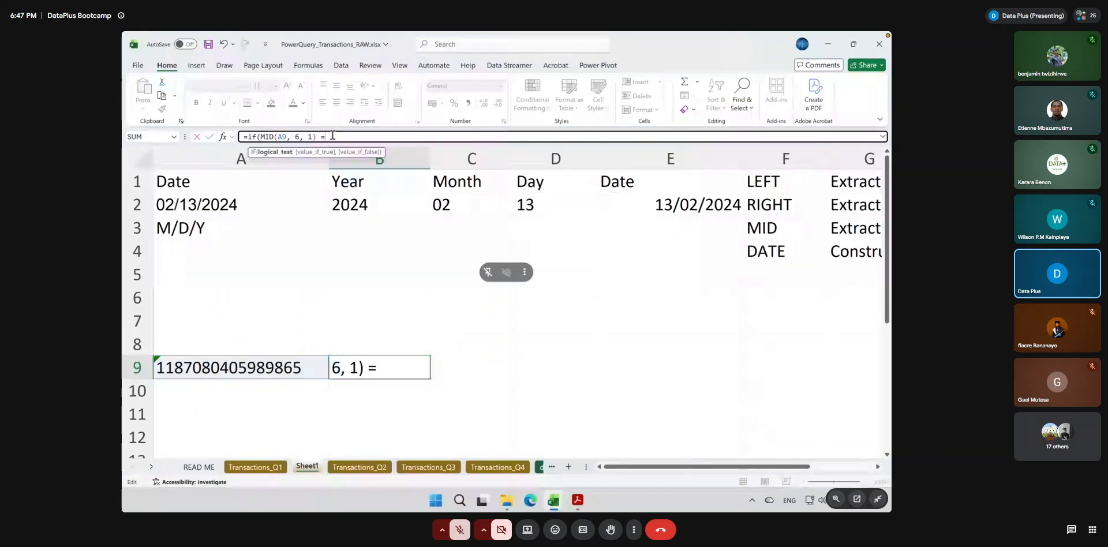
{"action": "type", "text": "@"}
{"action": "key", "text": "BackSpace"}
{"action": "type", "text": "\"*"}
{"action": "key", "text": "BackSpace"}
{"action": "type", "text": "8\", "}
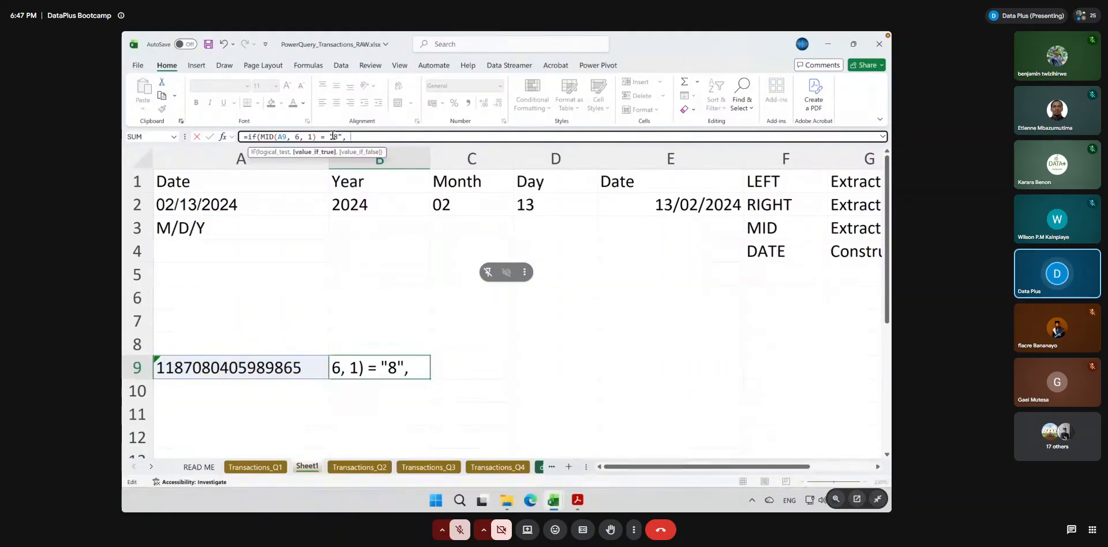
{"action": "type", "text": "\"MALE\","}
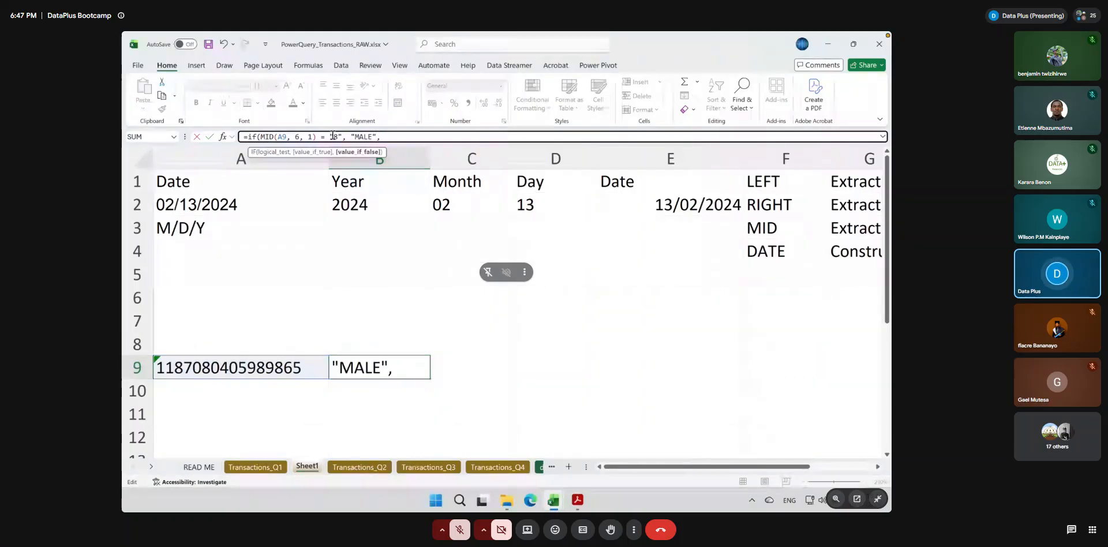
{"action": "type", "text": " \"FEMALE"}
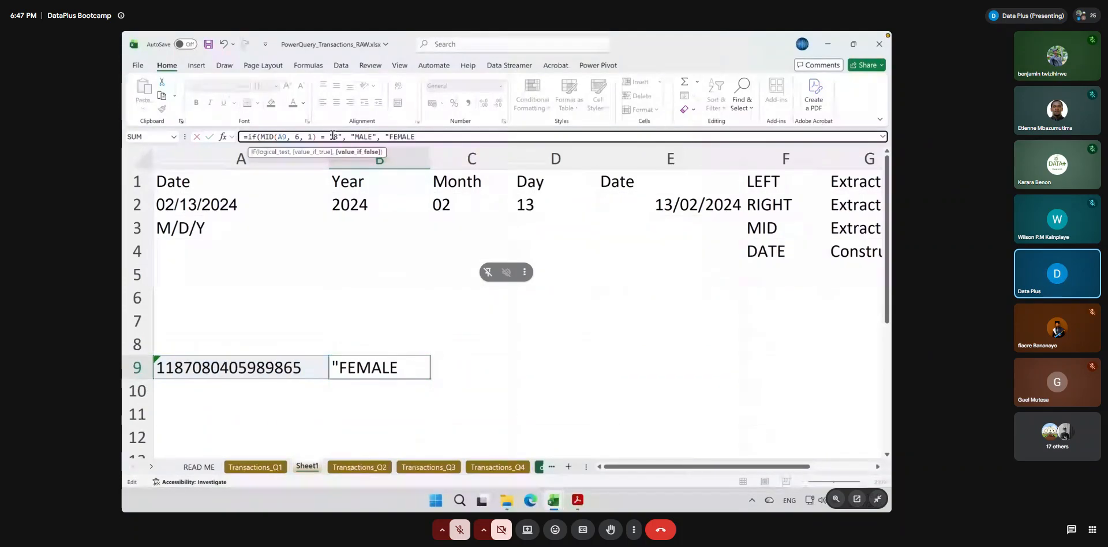
{"action": "type", "text": "\")"}
Complete the IF formula in B9 so it returns "MALE" when the test is true and "FEMALE" otherwise
{"action": "key", "text": "Return"}
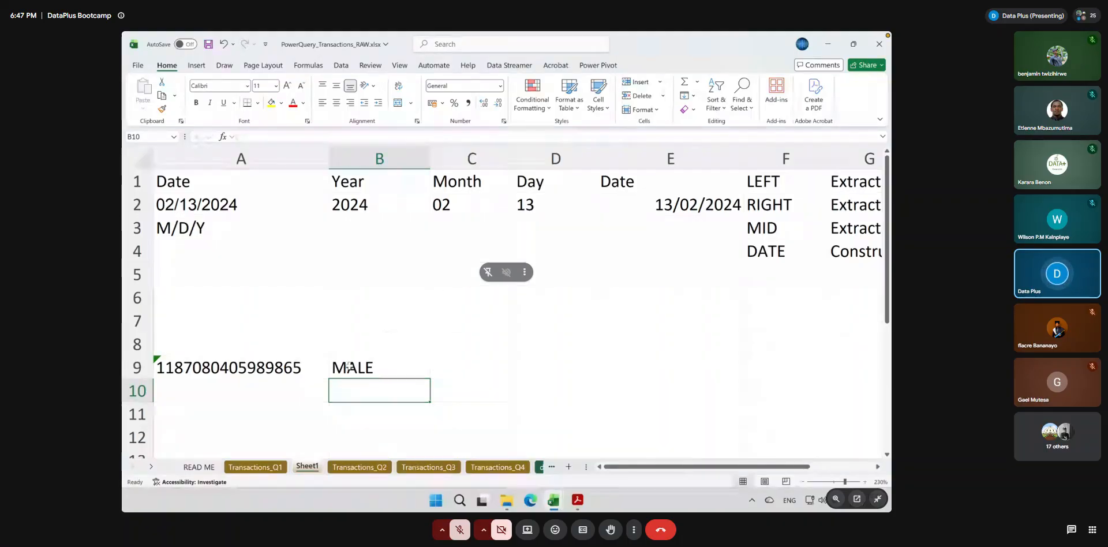
Review the IF formula in B9 and the year, month and day arguments of the DATE formula in E2
{"action": "double_click", "coordinate": [348, 365]}
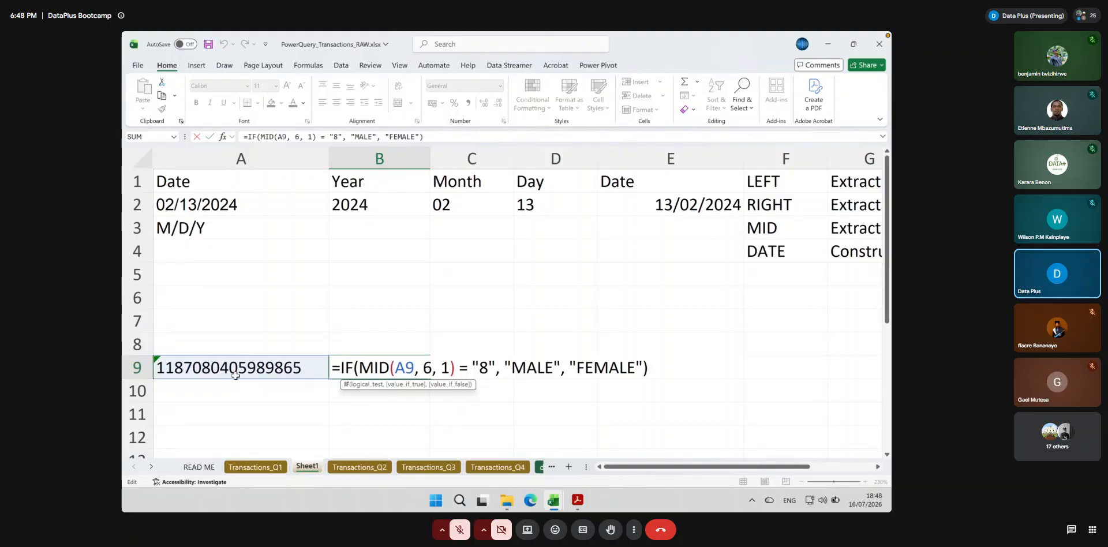
{"action": "key", "text": "Return"}
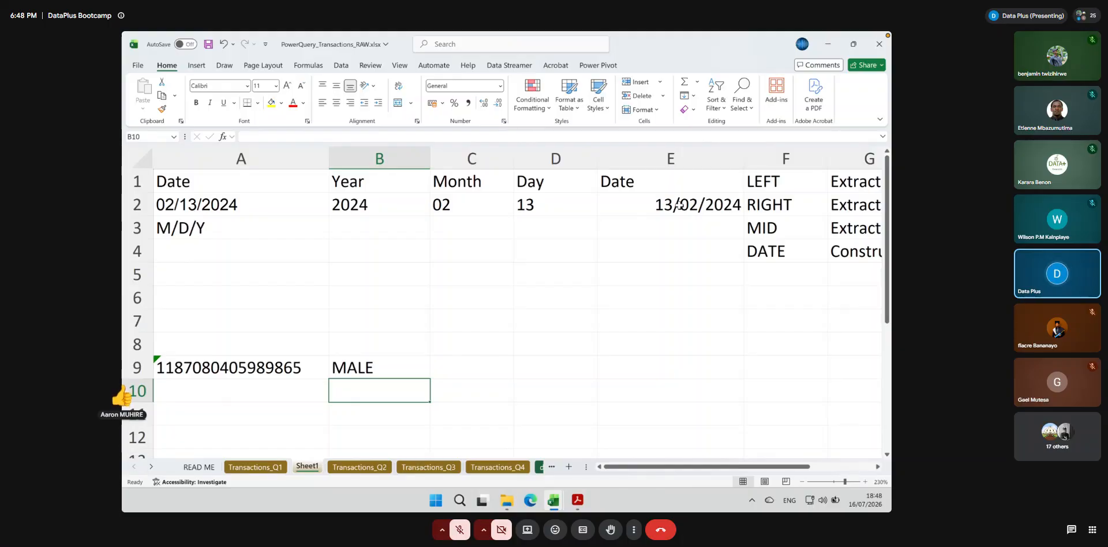
{"action": "left_click", "coordinate": [675, 203]}
{"action": "double_click", "coordinate": [675, 203]}
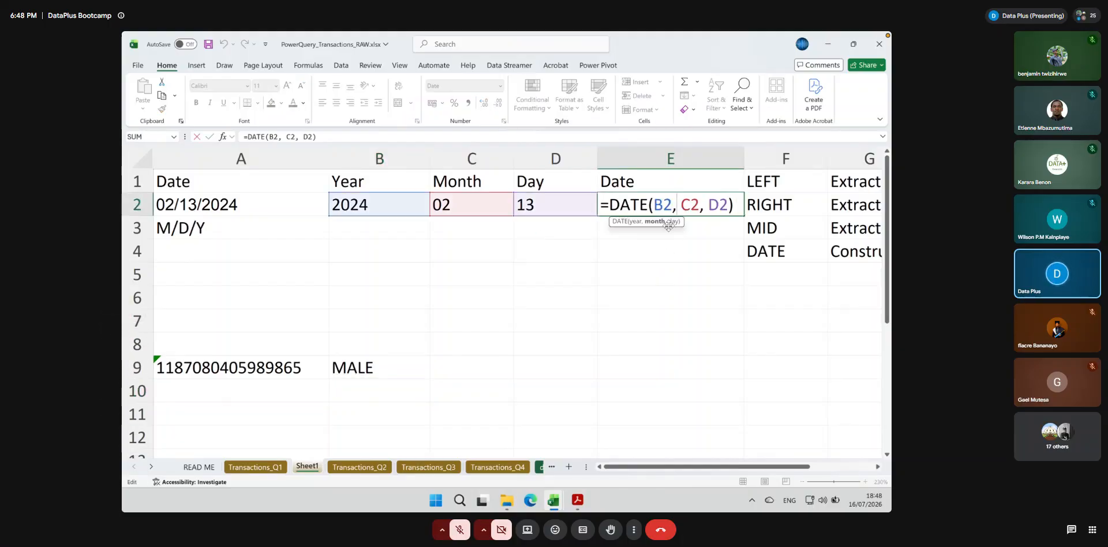
{"action": "double_click", "coordinate": [666, 205]}
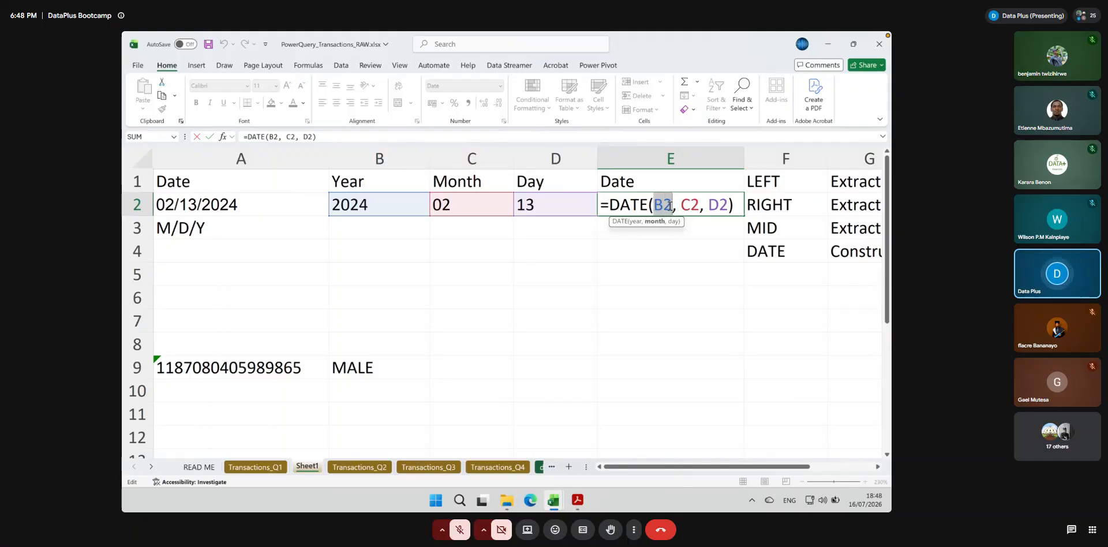
{"action": "double_click", "coordinate": [690, 205]}
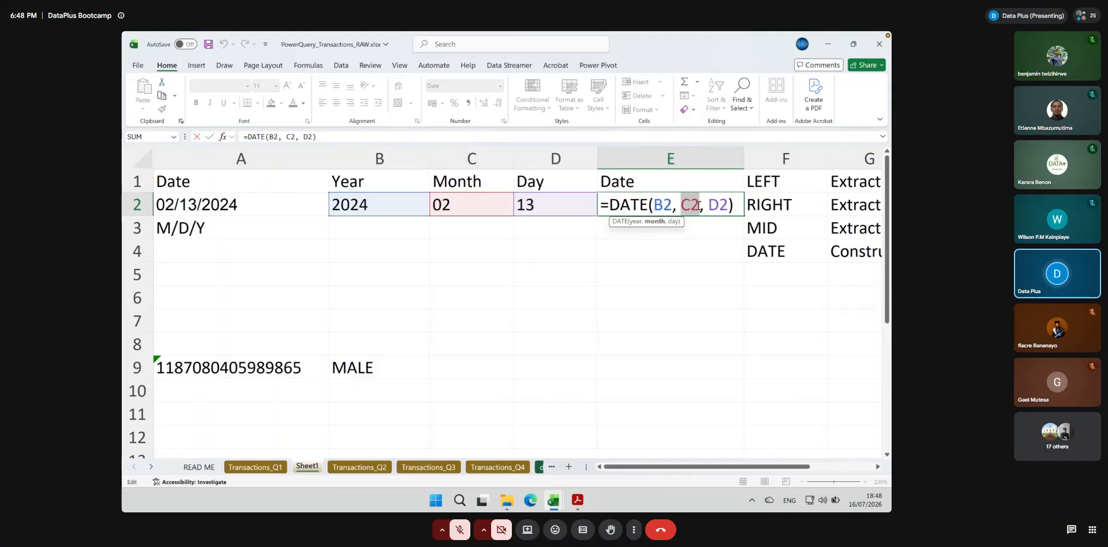
{"action": "left_click", "coordinate": [713, 205]}
{"action": "left_click_drag", "start_coordinate": [713, 204], "coordinate": [726, 203]}
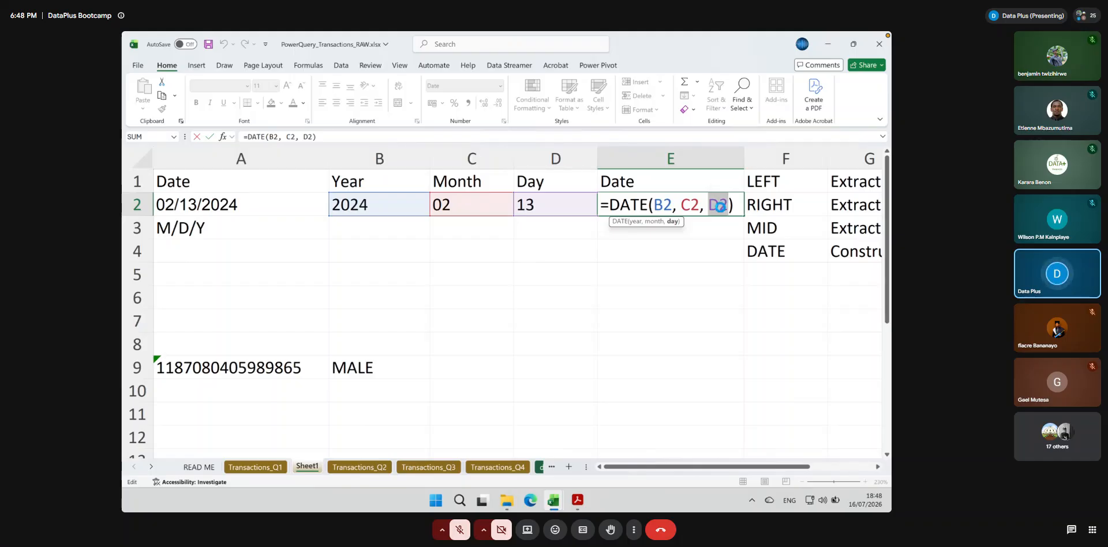
{"action": "key", "text": "Return"}
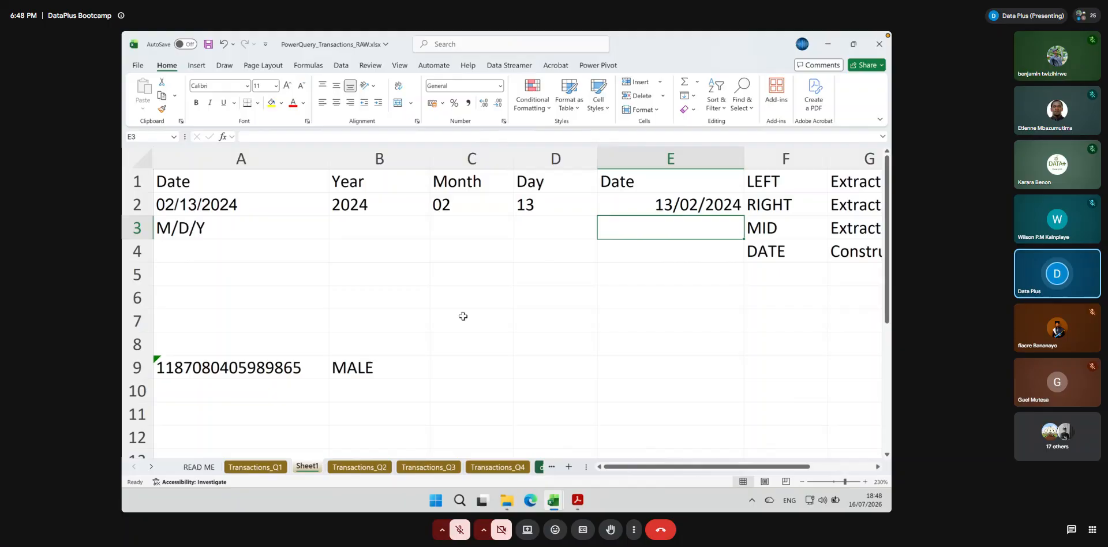
Switch to the Transactions_Q1 sheet
{"action": "left_click", "coordinate": [248, 468]}
{"action": "scroll", "coordinate": [252, 324], "scroll_direction": "down", "scroll_amount": 10}
{"action": "scroll", "coordinate": [262, 275], "scroll_direction": "up", "scroll_amount": 10}
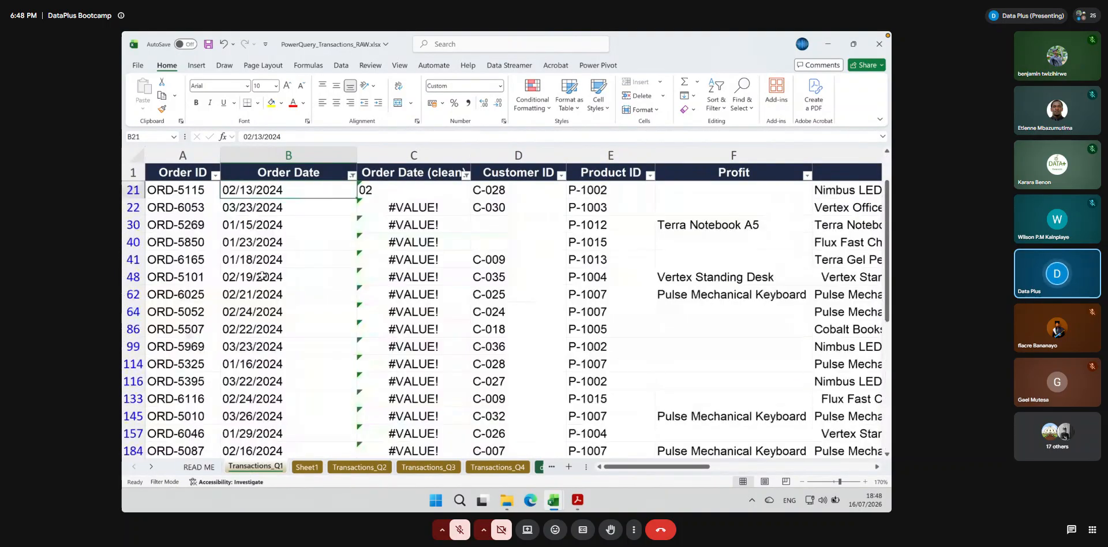
{"action": "left_click", "coordinate": [371, 191]}
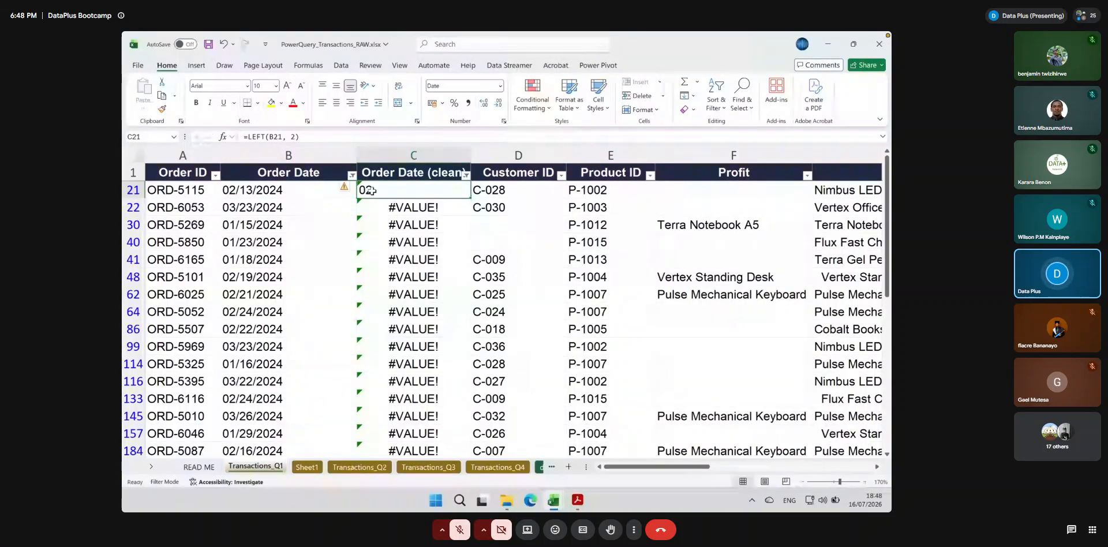
{"action": "type", "text": "=date"}
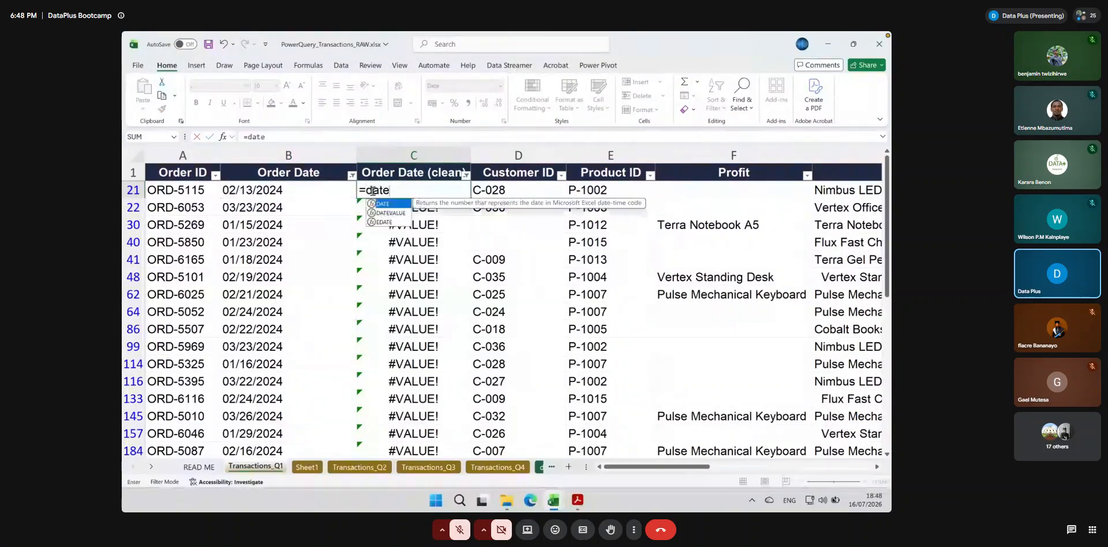
{"action": "type", "text": "("}
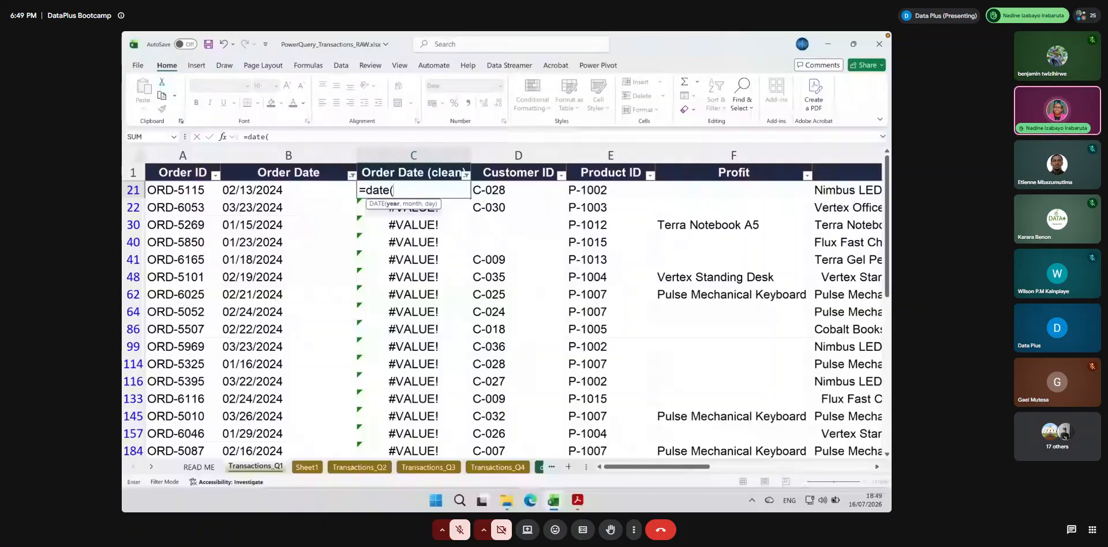
{"action": "key", "text": "Escape"}
{"action": "key", "text": "Down"}
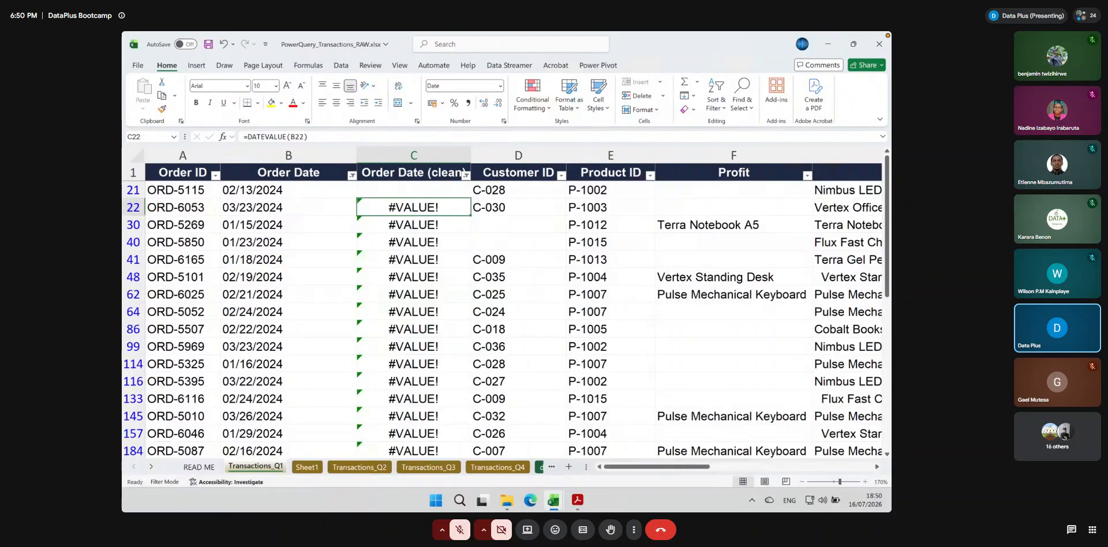
Copy the DATEVALUE formula from C22 up into the empty cell C21
{"action": "left_click", "coordinate": [265, 194]}
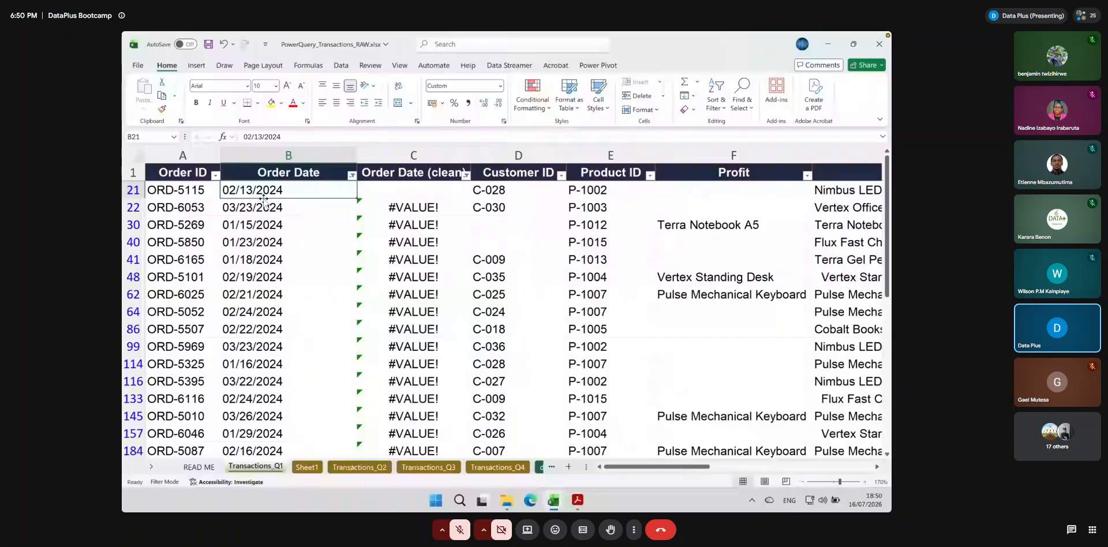
{"action": "left_click", "coordinate": [369, 208]}
{"action": "left_click", "coordinate": [274, 193]}
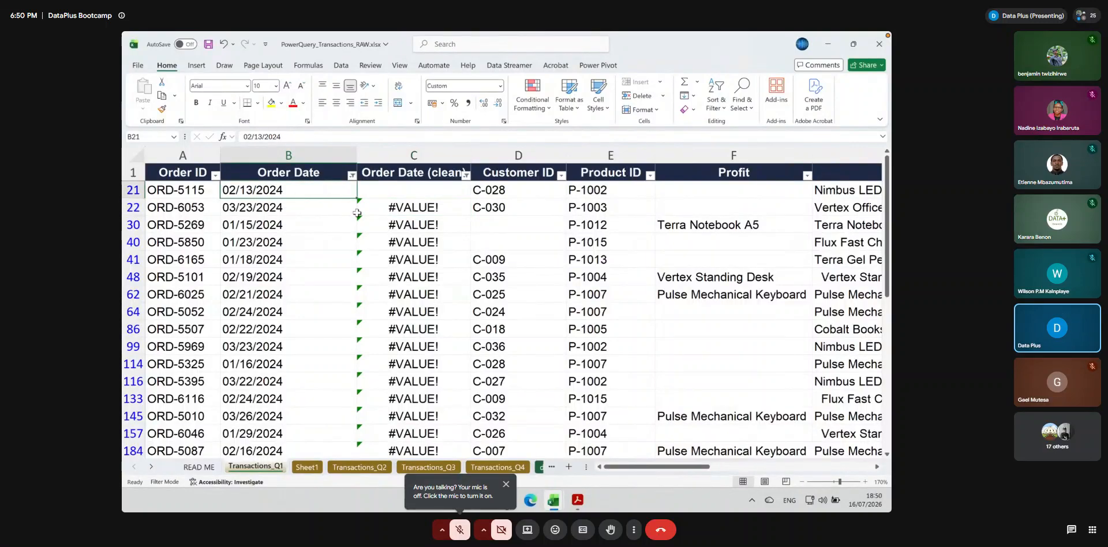
{"action": "left_click", "coordinate": [383, 213]}
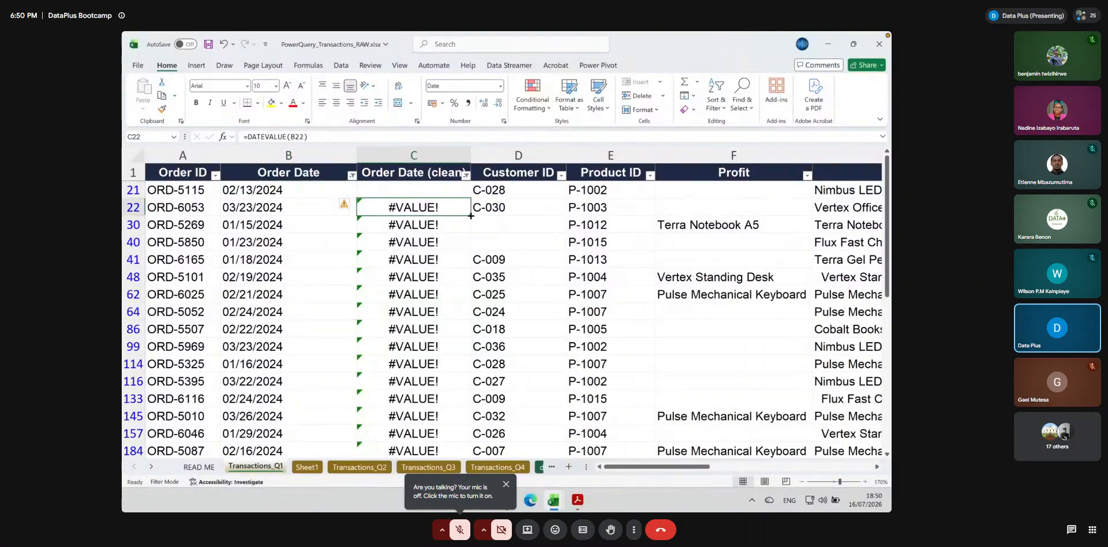
{"action": "left_click_drag", "start_coordinate": [471, 216], "coordinate": [462, 186]}
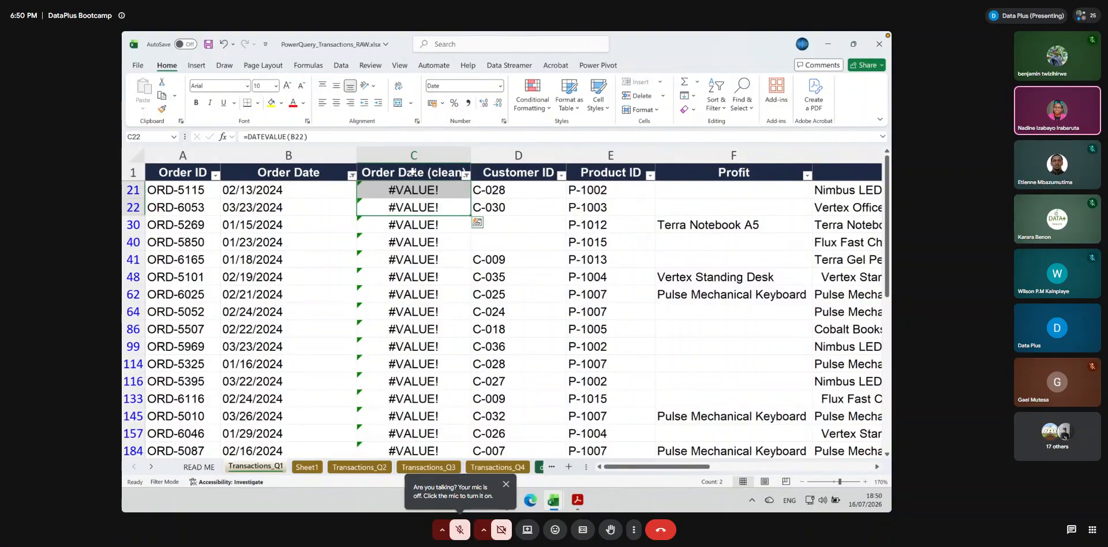
{"action": "left_click", "coordinate": [323, 195]}
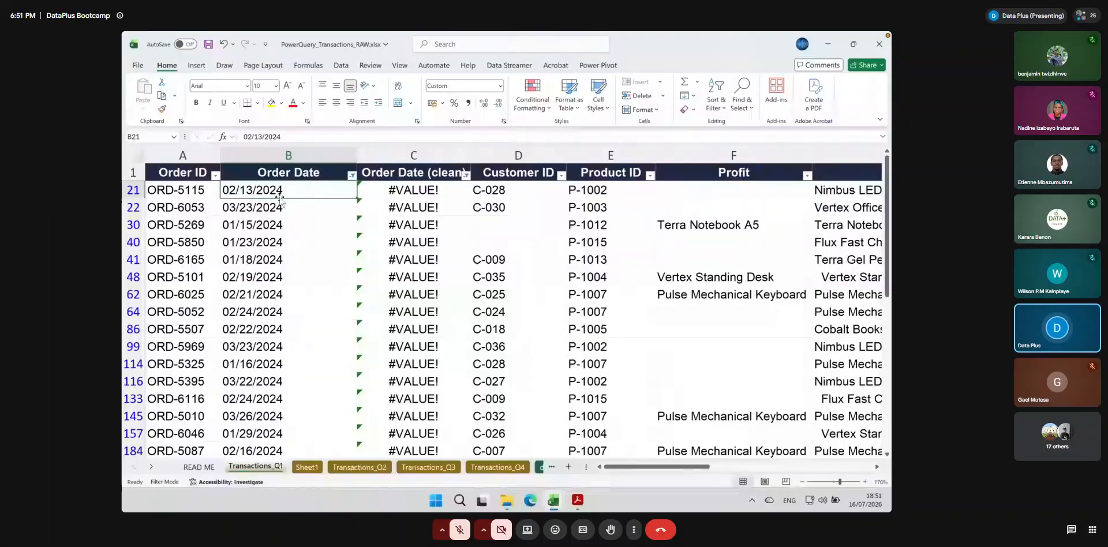
Start a DATE formula in C21 with RIGHT(B21, 4) as its year argument
{"action": "left_click", "coordinate": [246, 151]}
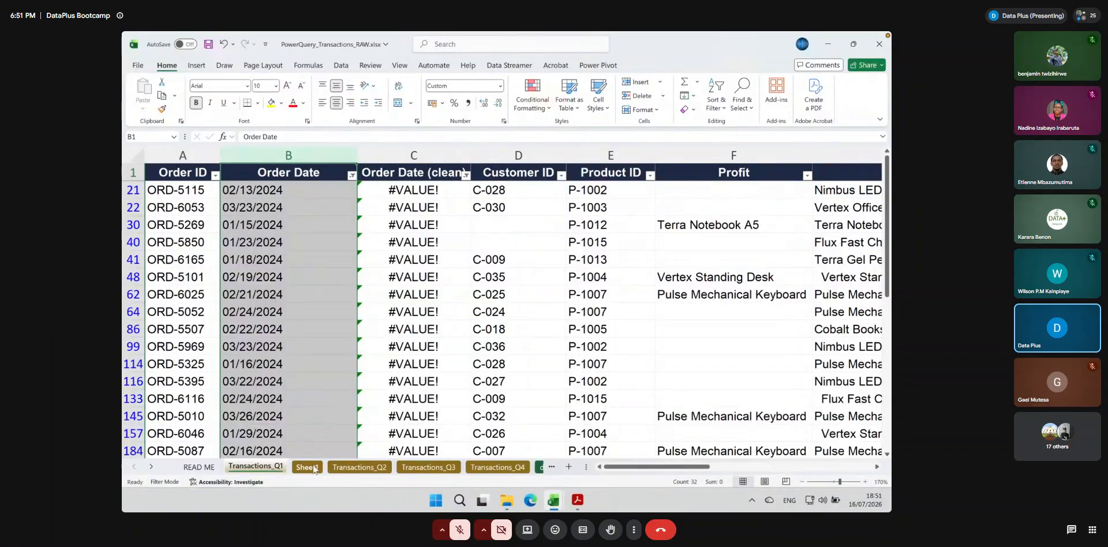
{"action": "left_click", "coordinate": [411, 187]}
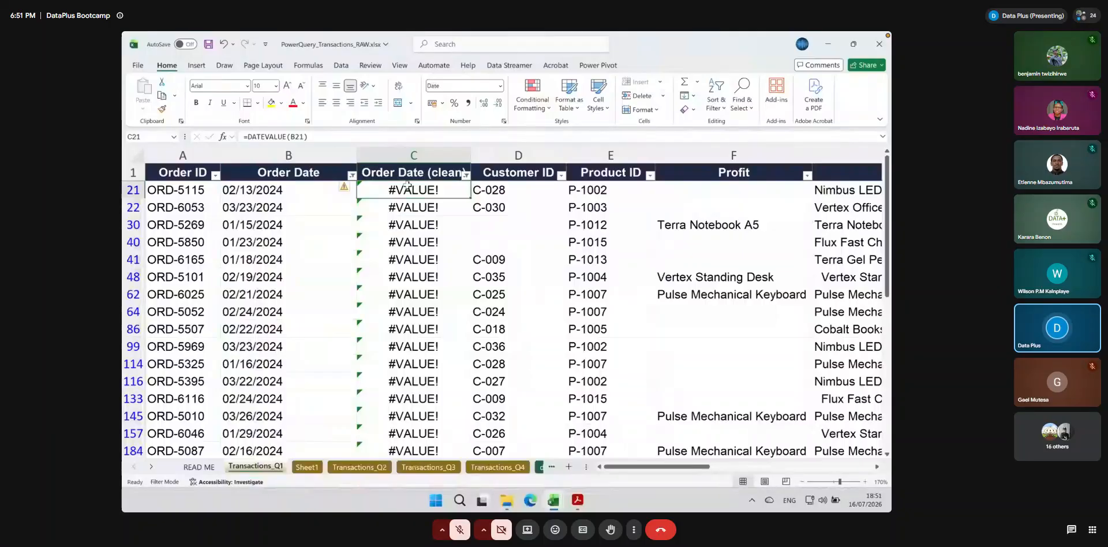
{"action": "type", "text": "=date("}
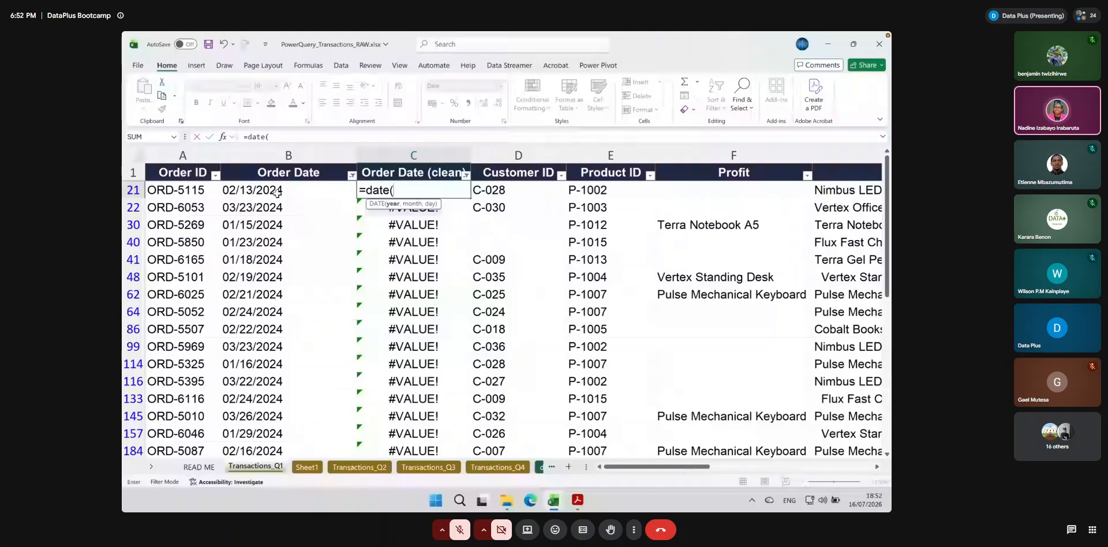
{"action": "type", "text": "right"}
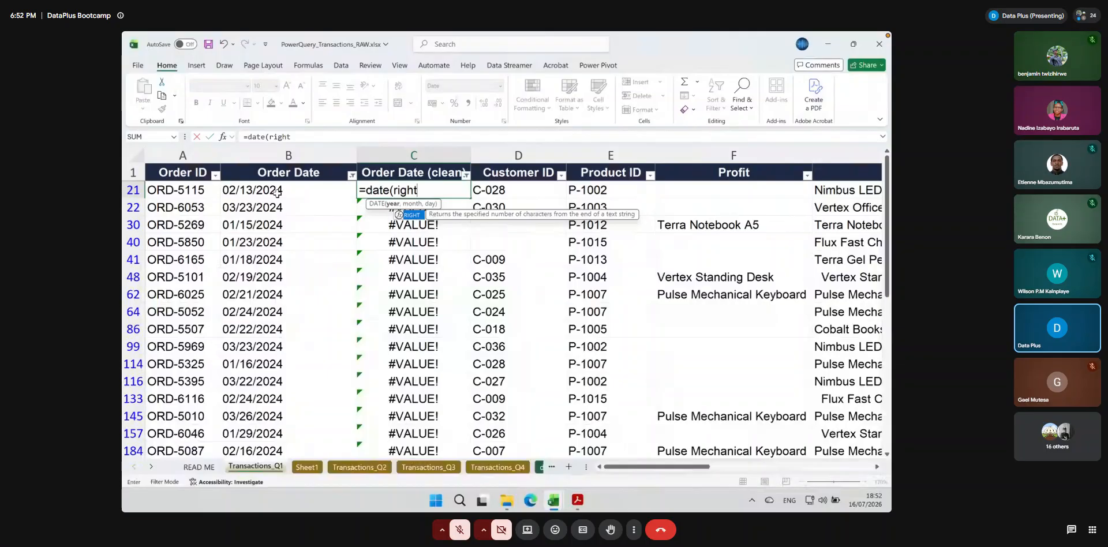
{"action": "key", "text": "Tab"}
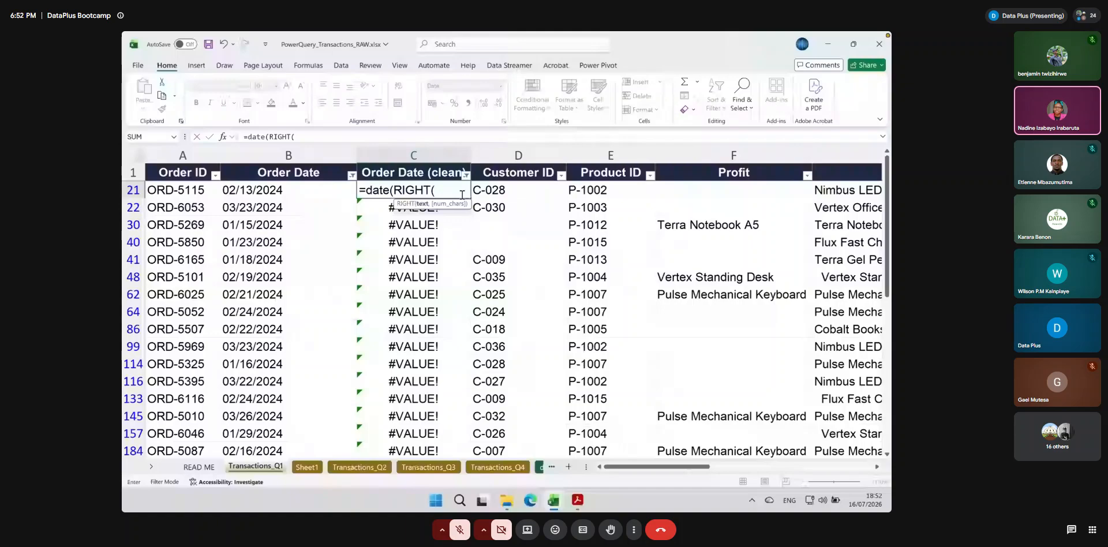
{"action": "left_click", "coordinate": [282, 191]}
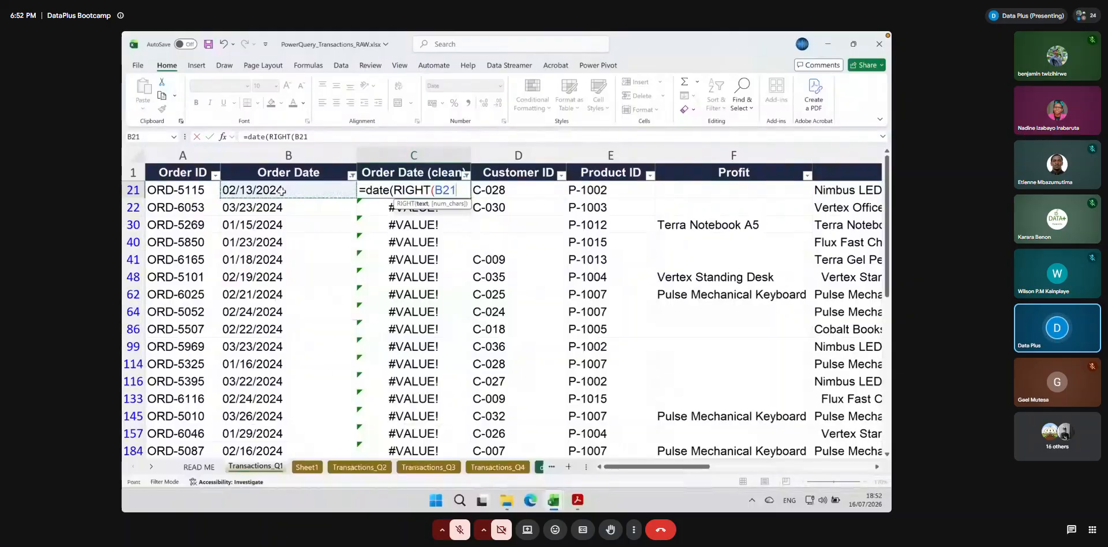
{"action": "type", "text": ", "}
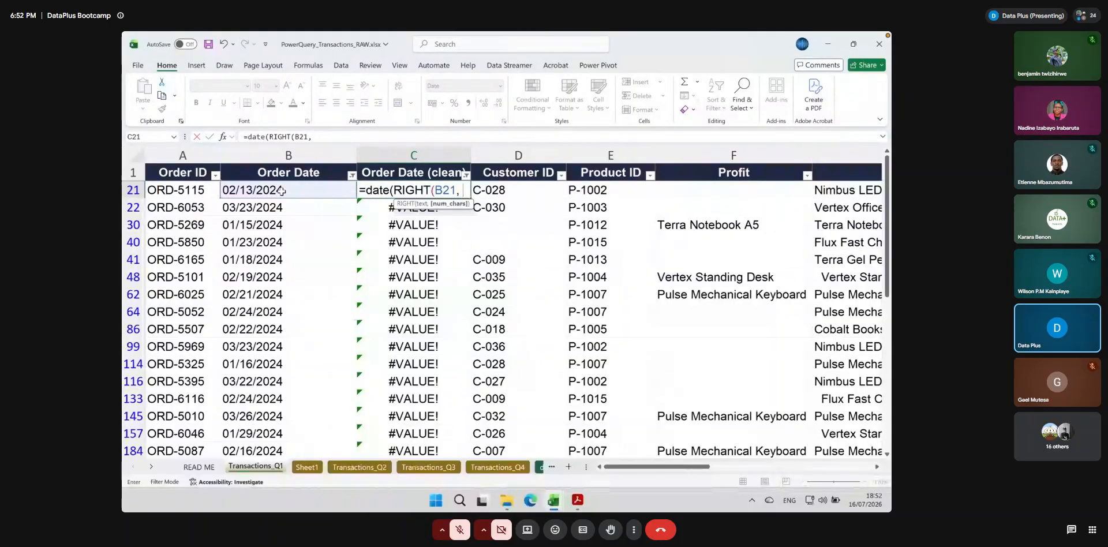
{"action": "type", "text": "4"}
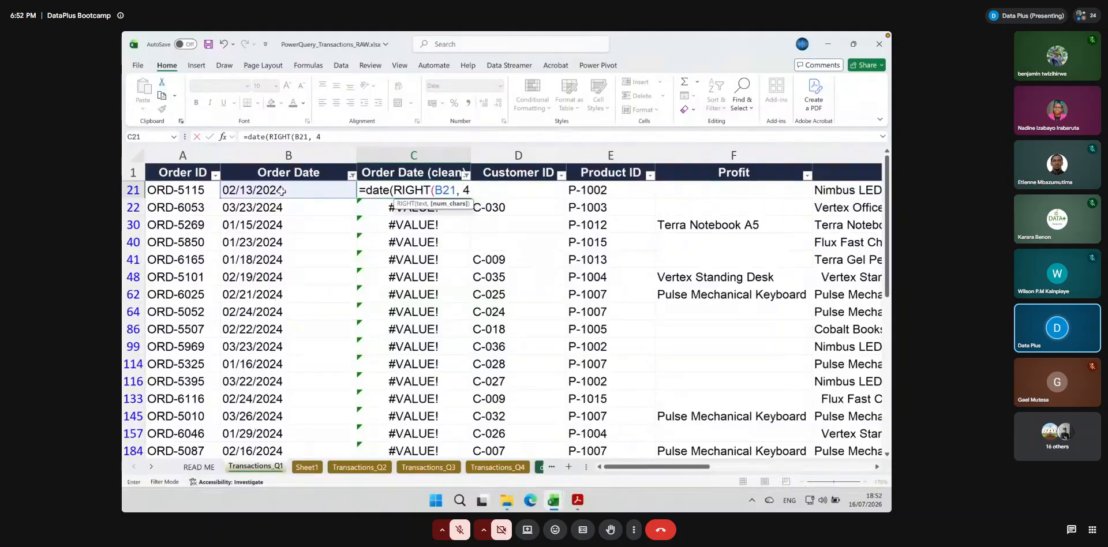
{"action": "type", "text": "),"}
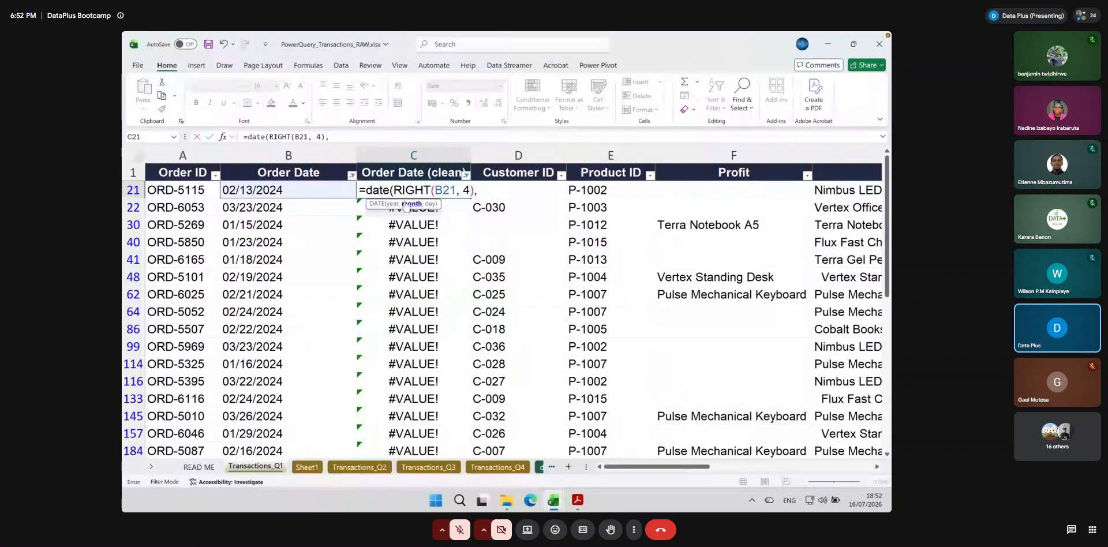
Add LEFT(B21, 2) as the month argument of the DATE formula in C21
{"action": "key", "text": "super+plus"}
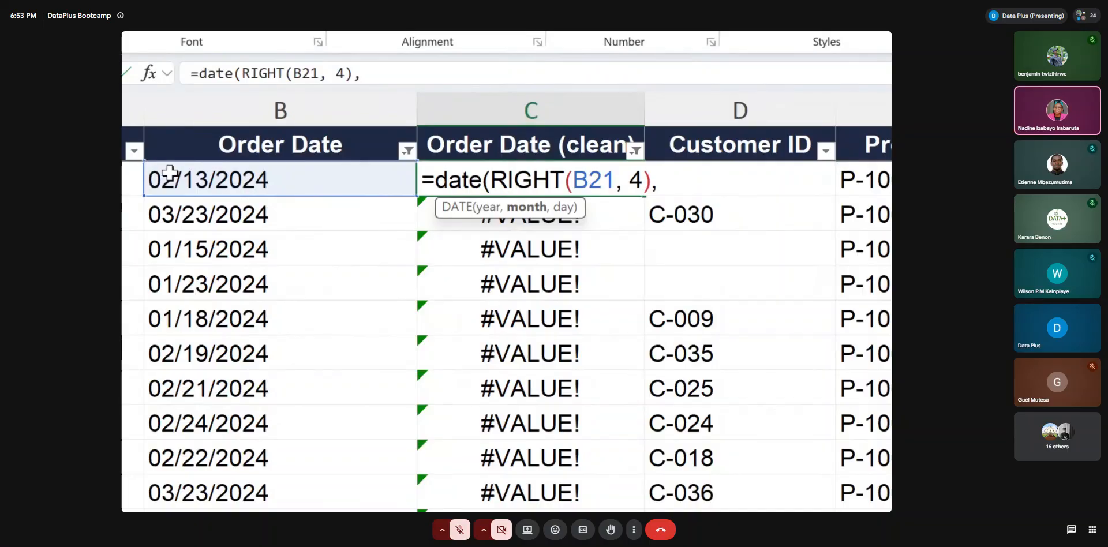
{"action": "key", "text": "Return"}
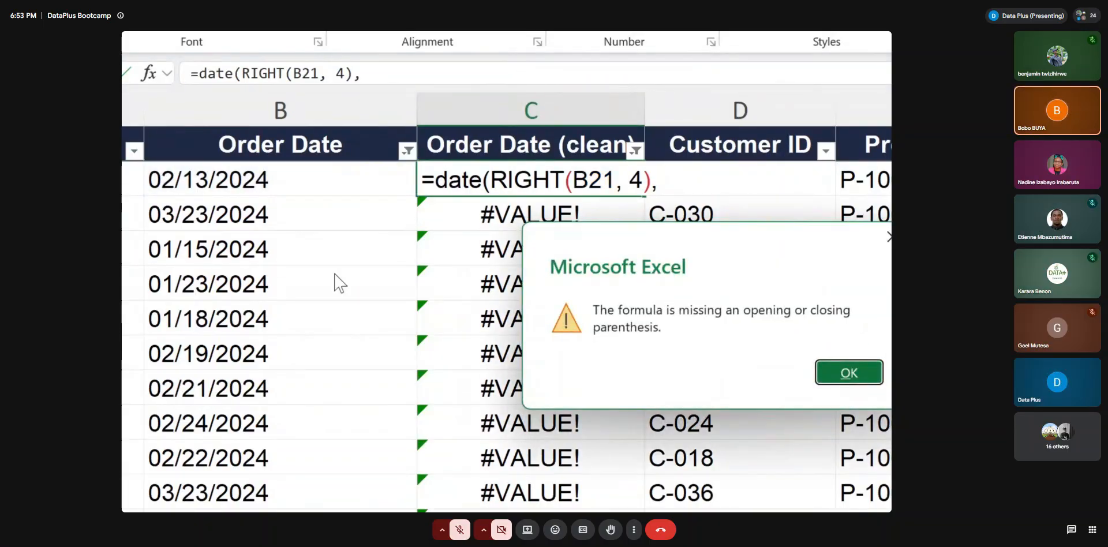
{"action": "left_click", "coordinate": [848, 372]}
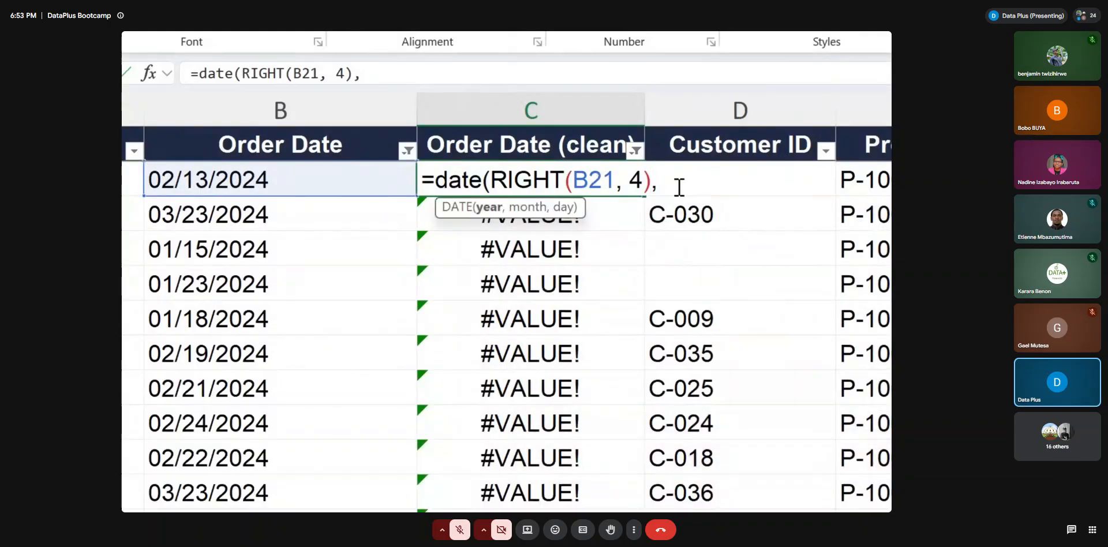
{"action": "type", "text": "left"}
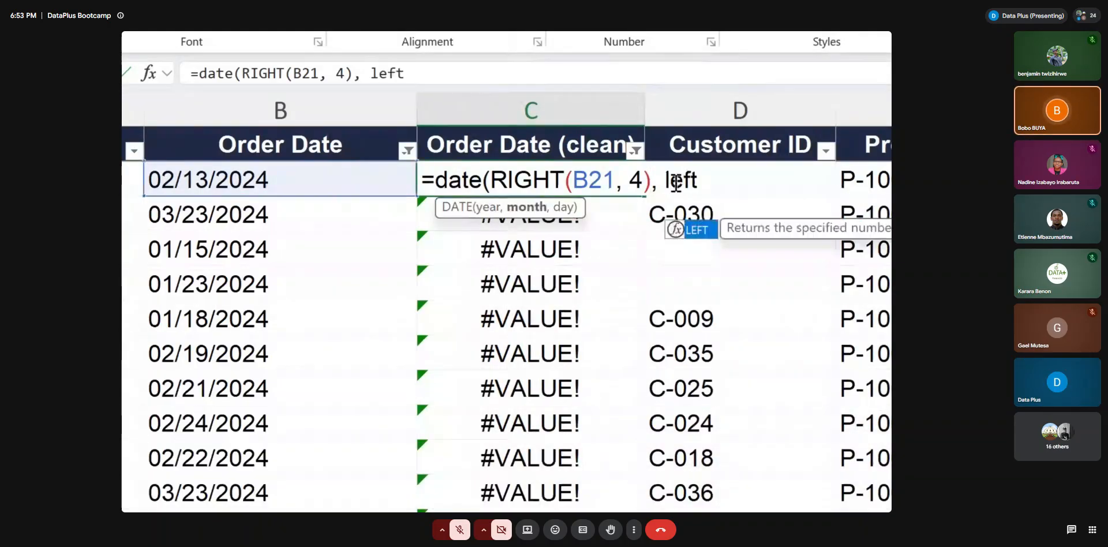
{"action": "double_click", "coordinate": [706, 229]}
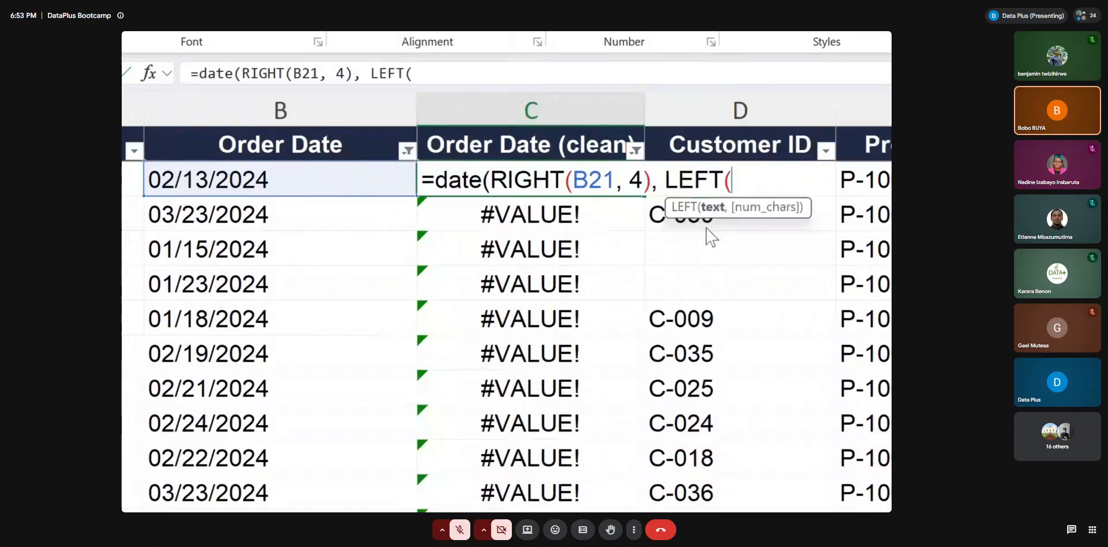
{"action": "left_click", "coordinate": [221, 179]}
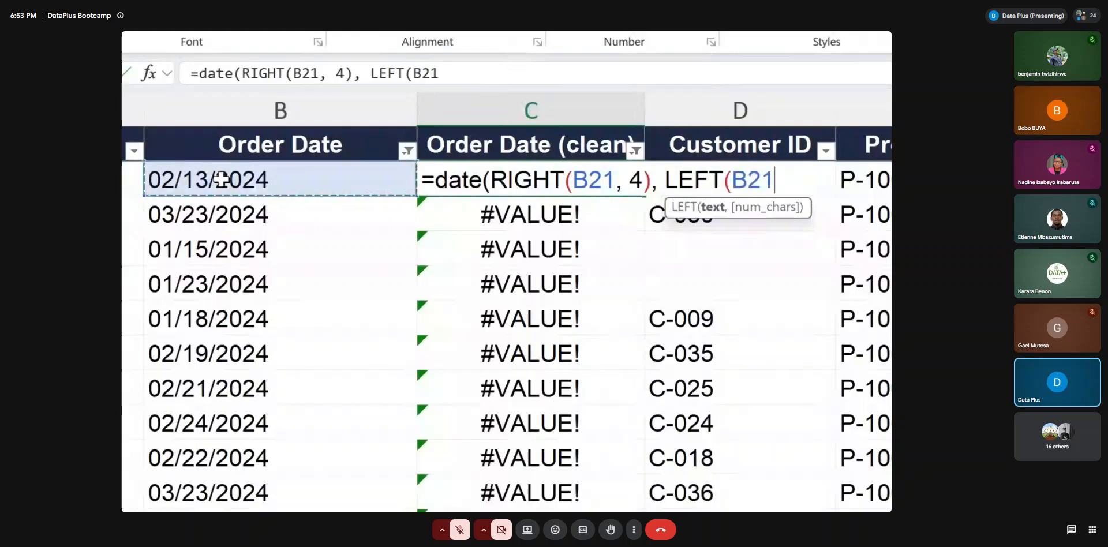
{"action": "type", "text": ", 2)"}
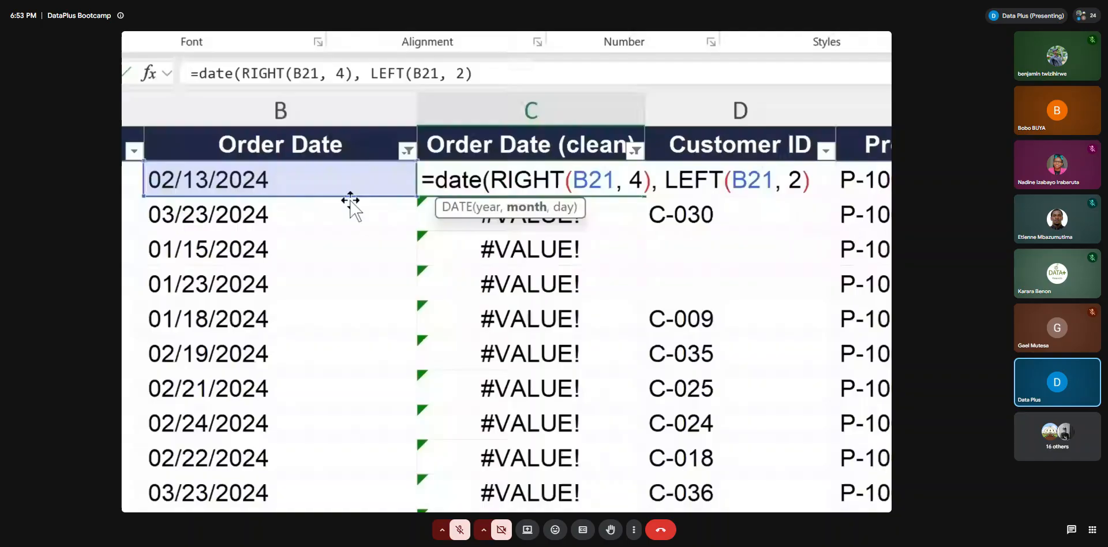
Complete the DATE formula in C21 with MID(B21, 4, 2) as the day argument
{"action": "type", "text": ", mid("}
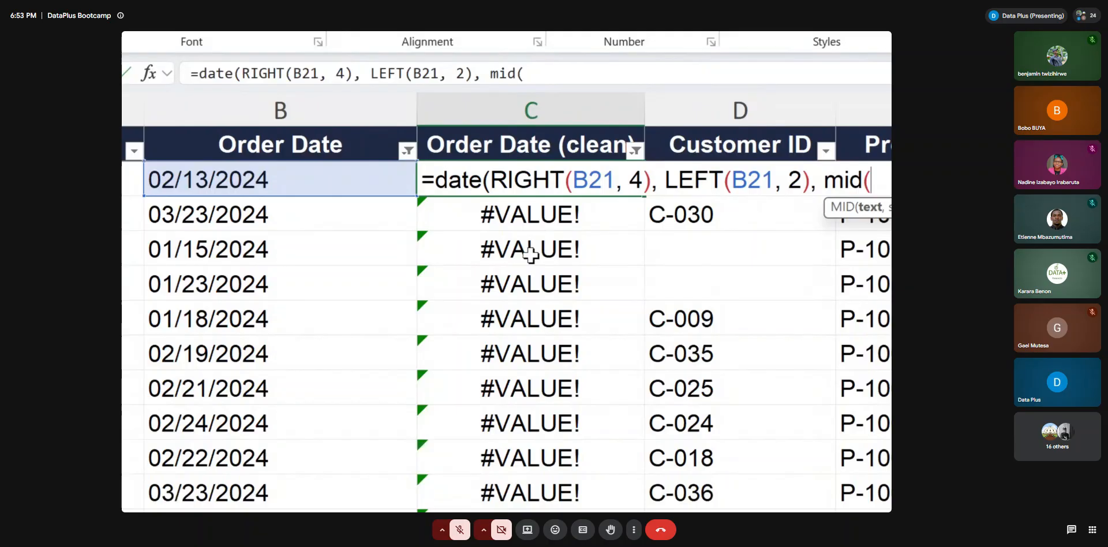
{"action": "left_click", "coordinate": [270, 188]}
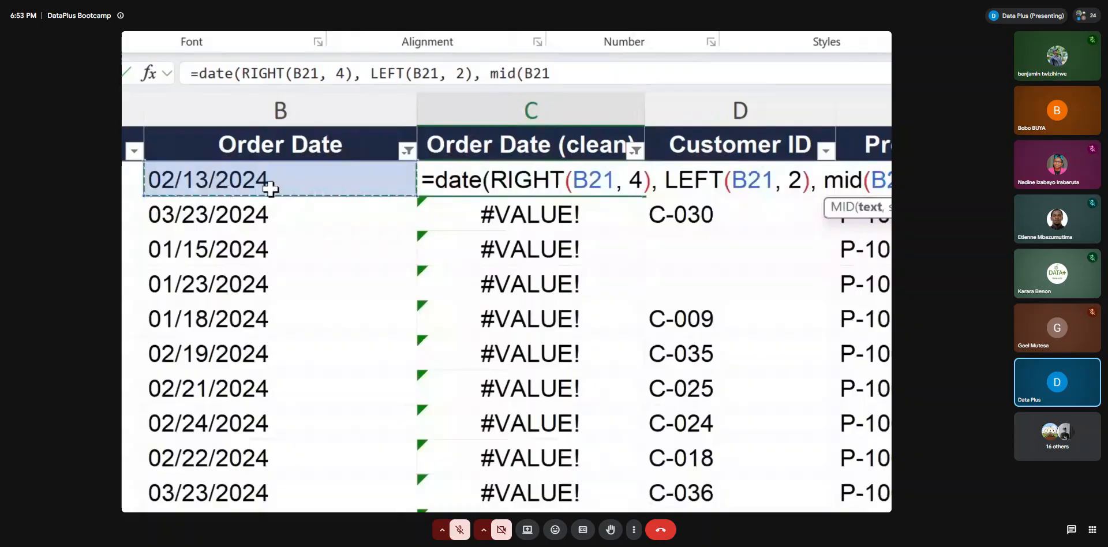
{"action": "type", "text": ", 4,"}
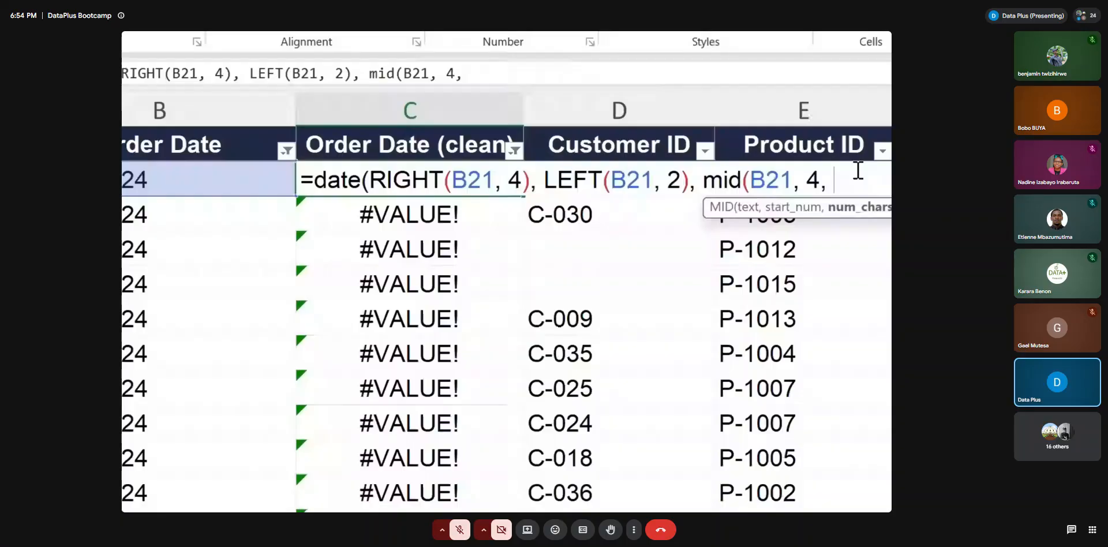
{"action": "type", "text": "2))"}
{"action": "key", "text": "Return"}
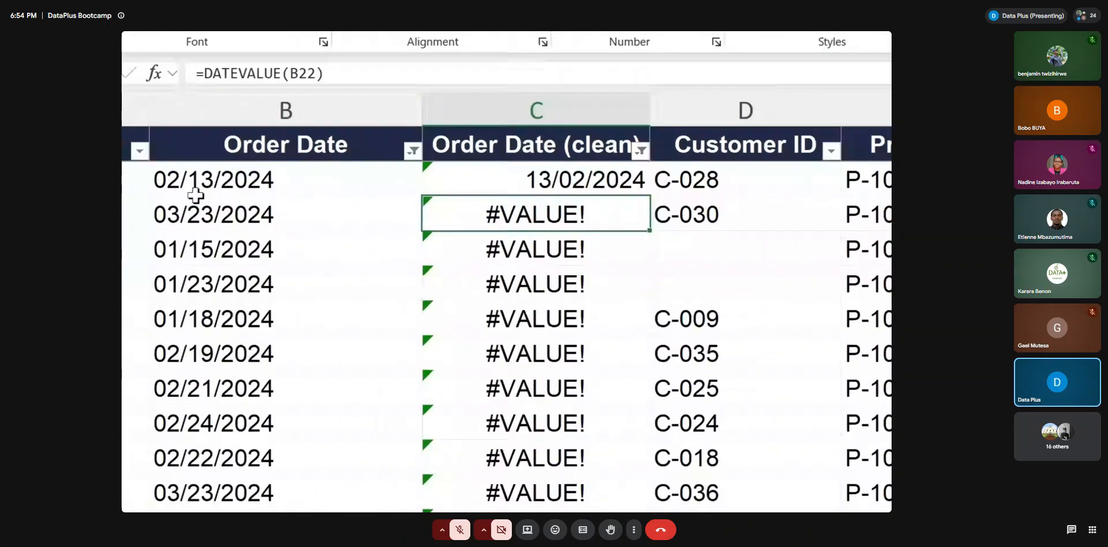
Fill the DATE formula from C21 down the filtered Order Date (clean) column and check the converted dates
{"action": "left_click", "coordinate": [199, 179]}
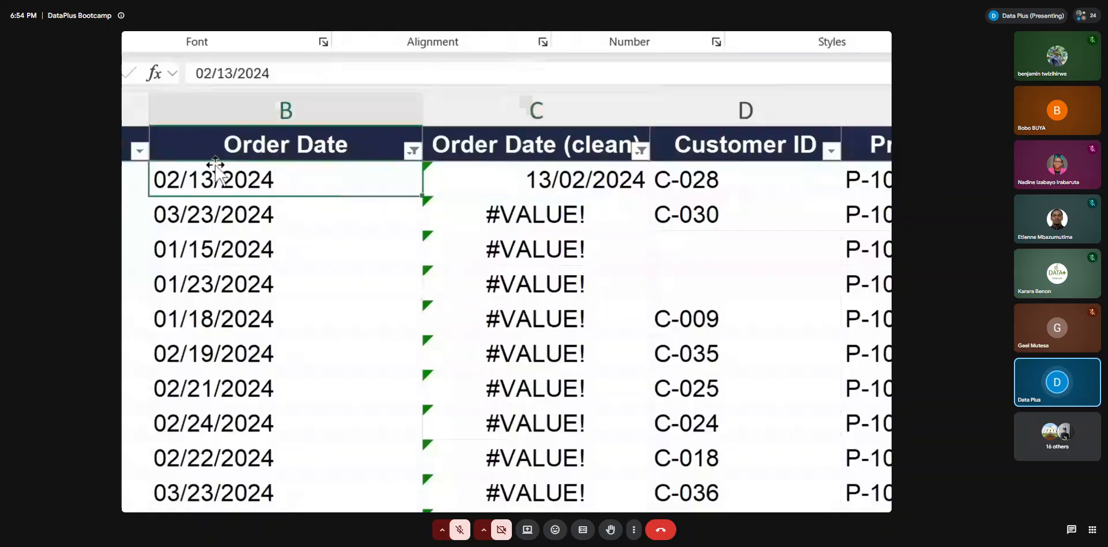
{"action": "left_click", "coordinate": [563, 172]}
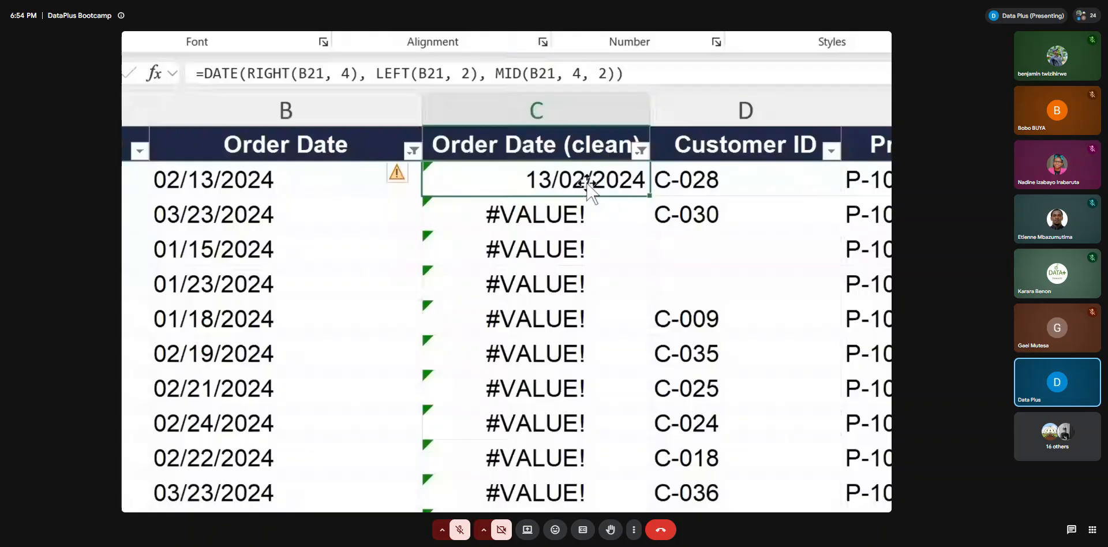
{"action": "double_click", "coordinate": [649, 195]}
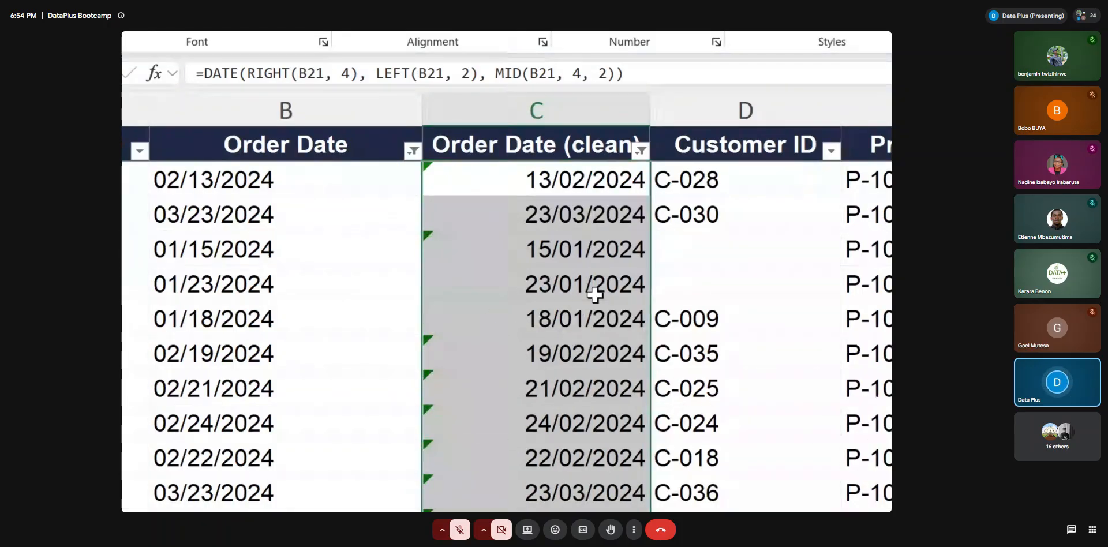
{"action": "scroll", "coordinate": [593, 289], "scroll_direction": "down", "scroll_amount": 2}
{"action": "scroll", "coordinate": [595, 293], "scroll_direction": "up", "scroll_amount": 2}
{"action": "left_click", "coordinate": [626, 184]}
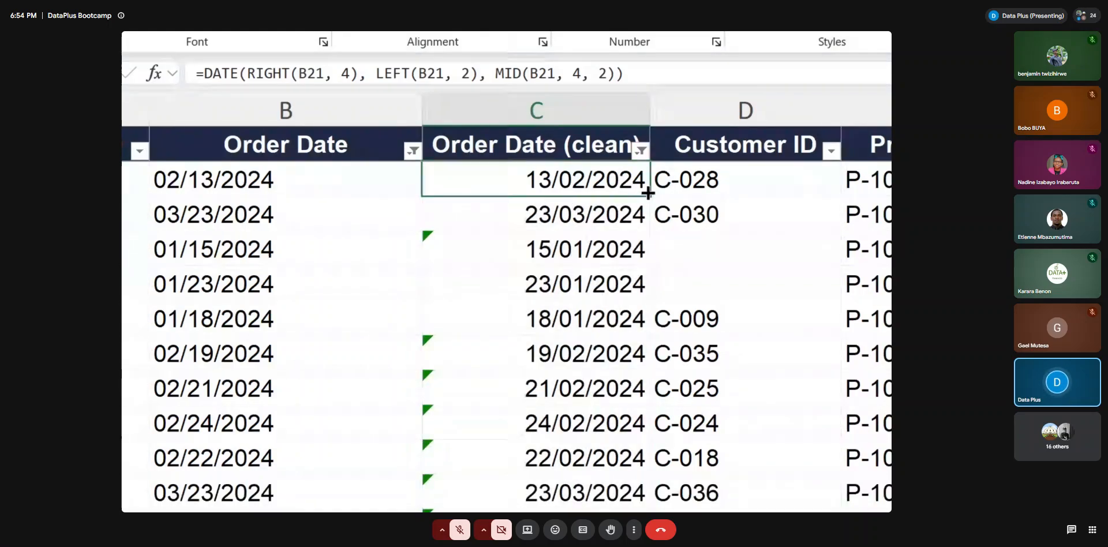
Fill C21's DATE formula down the filtered Order Date (clean) column again and scan the converted dates
{"action": "double_click", "coordinate": [648, 193]}
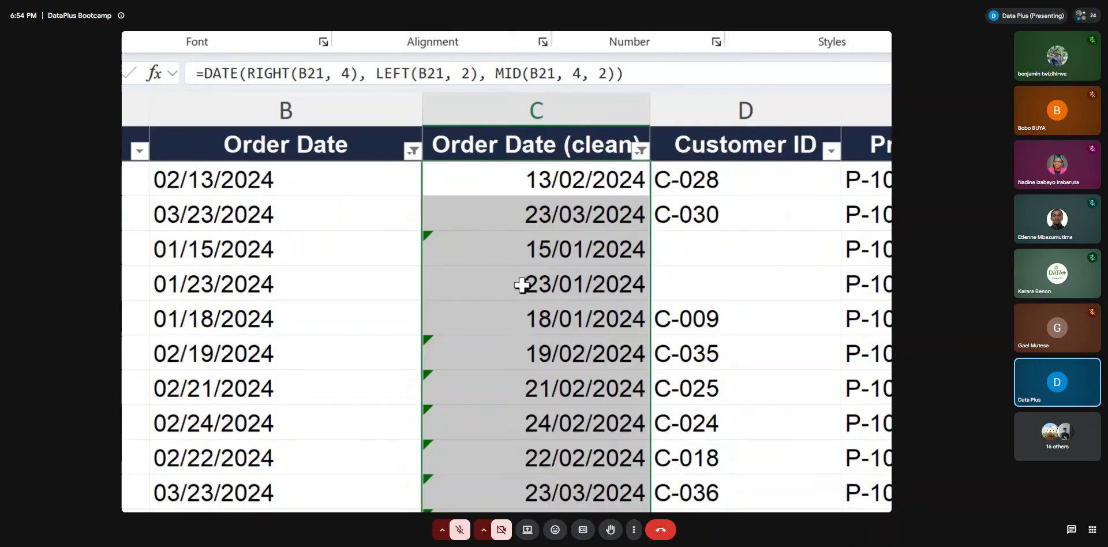
{"action": "scroll", "coordinate": [541, 316], "scroll_direction": "down", "scroll_amount": 1}
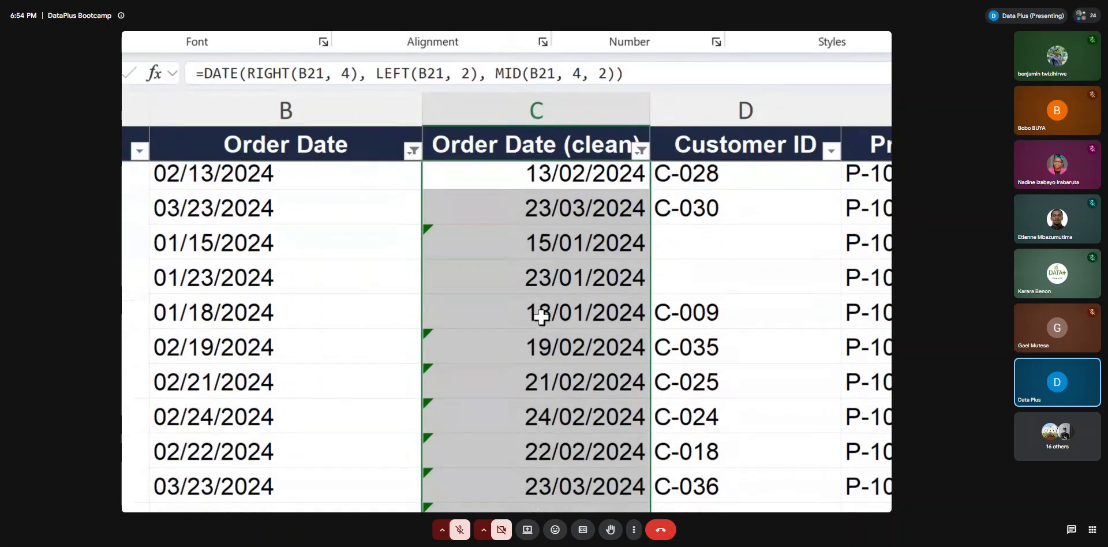
{"action": "scroll", "coordinate": [541, 316], "scroll_direction": "down", "scroll_amount": 1}
{"action": "scroll", "coordinate": [541, 317], "scroll_direction": "up", "scroll_amount": 1}
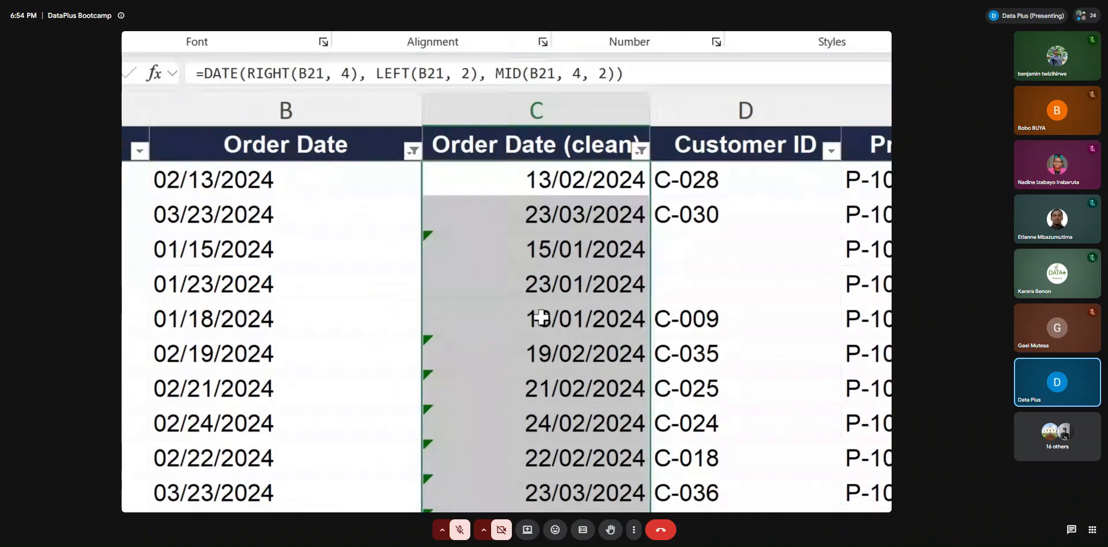
Review the full DATE formula in C21 and compare the cleaned dates with the original Order Date values
{"action": "left_click_drag", "start_coordinate": [625, 74], "coordinate": [202, 65]}
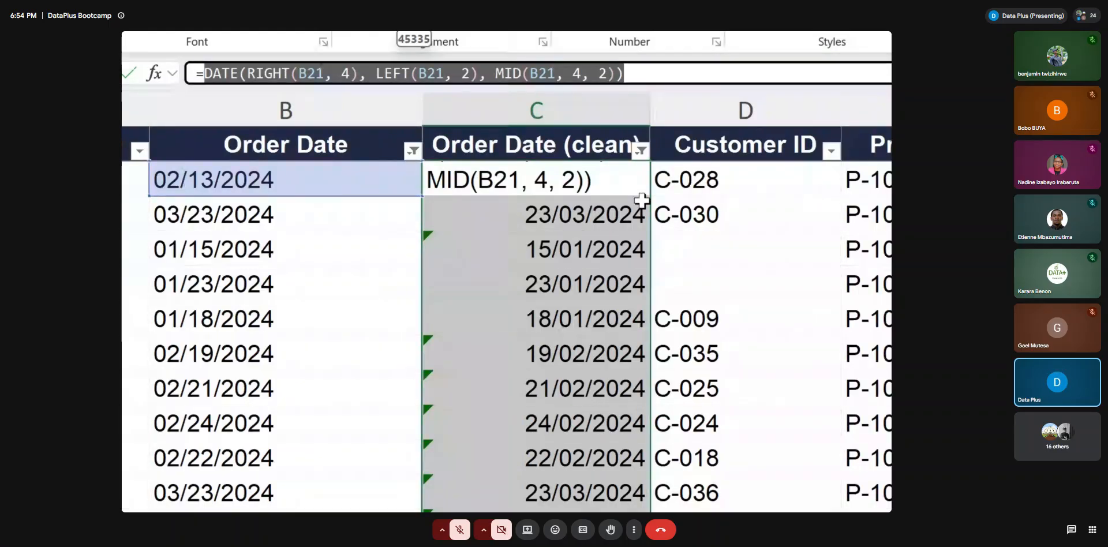
{"action": "key", "text": "Return"}
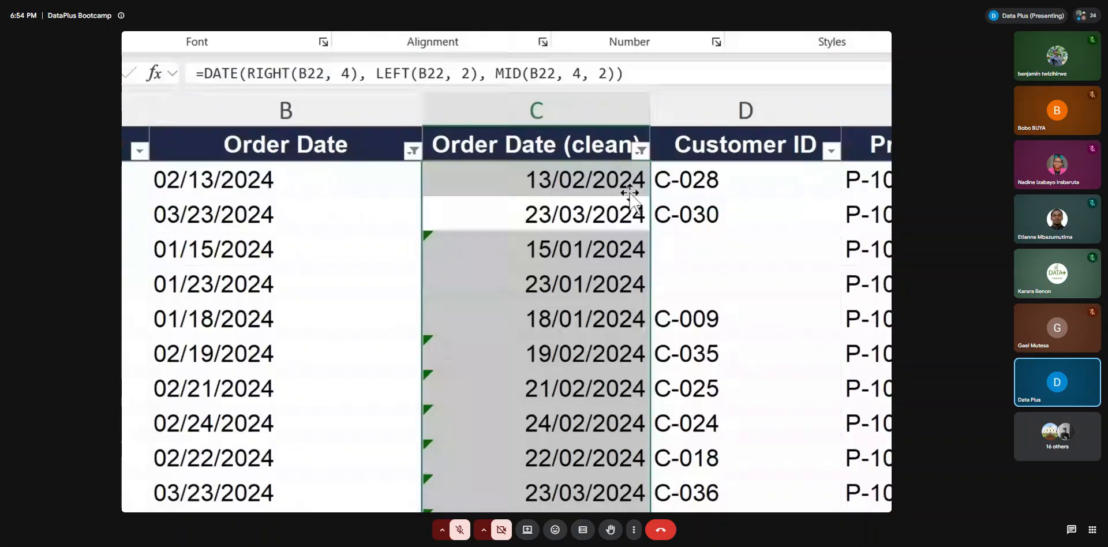
{"action": "left_click", "coordinate": [609, 182]}
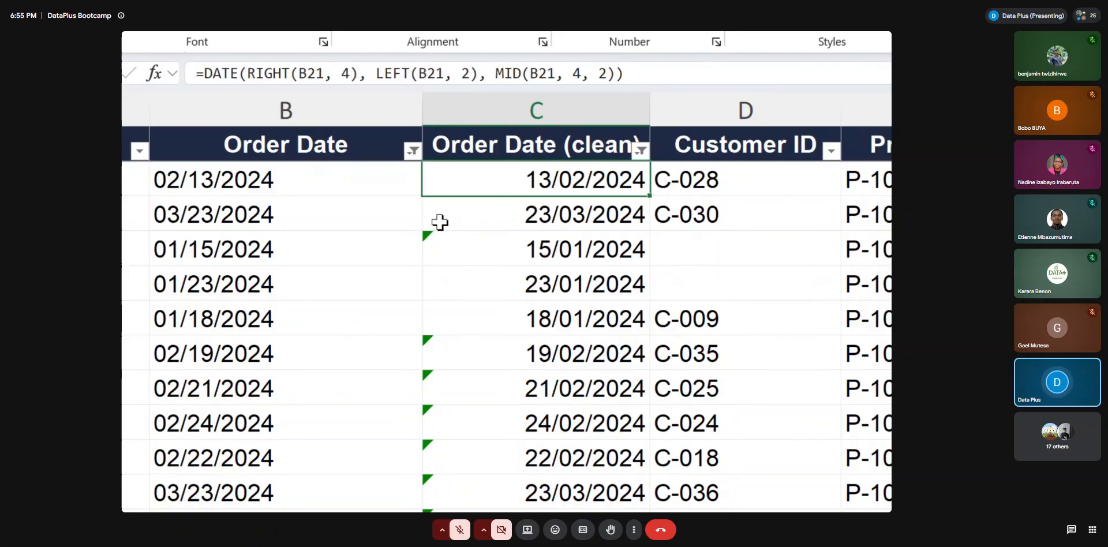
{"action": "scroll", "coordinate": [567, 247], "scroll_direction": "down", "scroll_amount": 5}
{"action": "scroll", "coordinate": [565, 248], "scroll_direction": "up", "scroll_amount": 3}
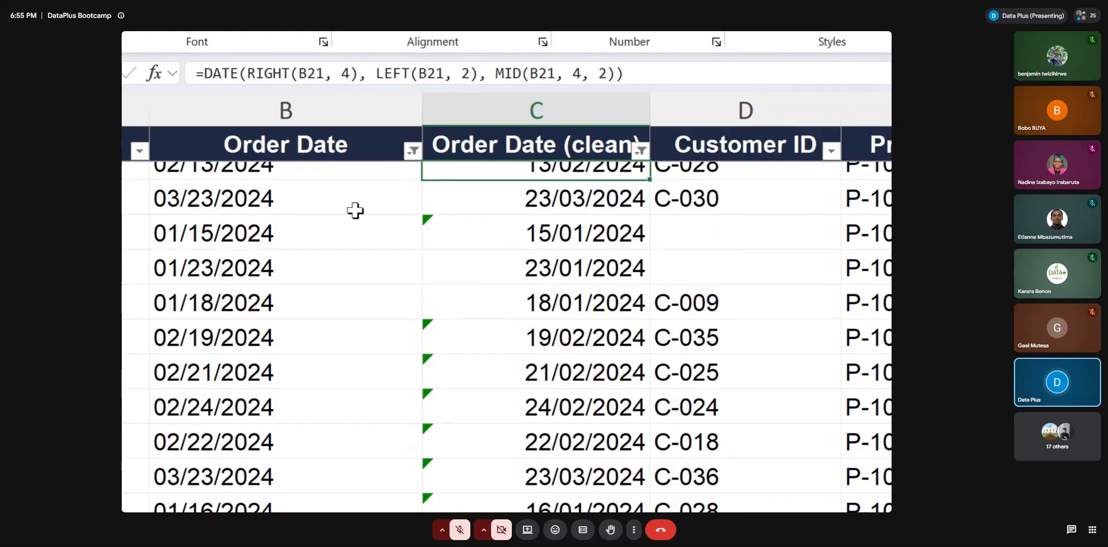
{"action": "left_click", "coordinate": [330, 202]}
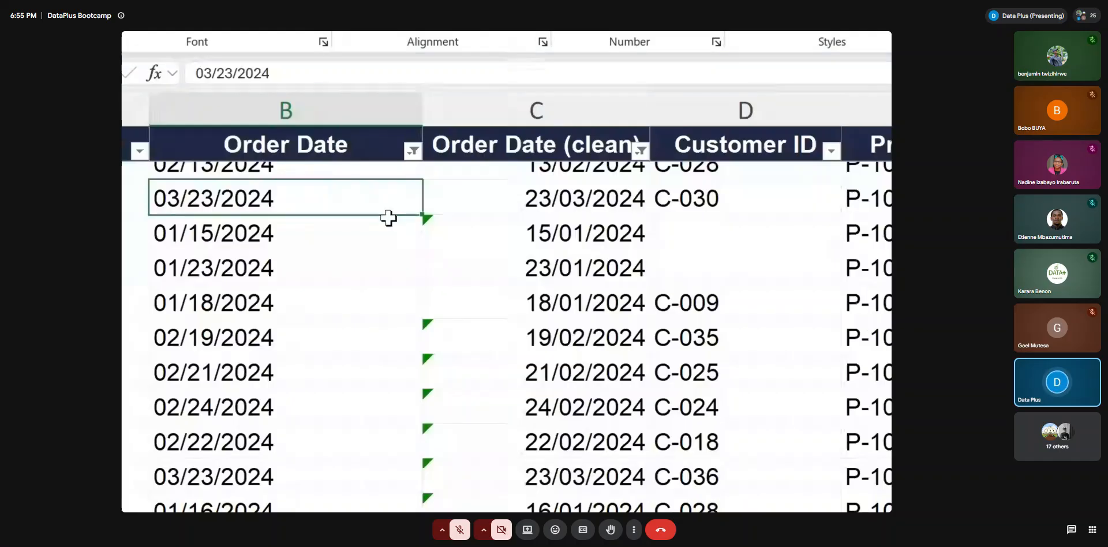
Clear the filter from the Order Date column
{"action": "left_click", "coordinate": [395, 169]}
{"action": "left_click", "coordinate": [411, 151]}
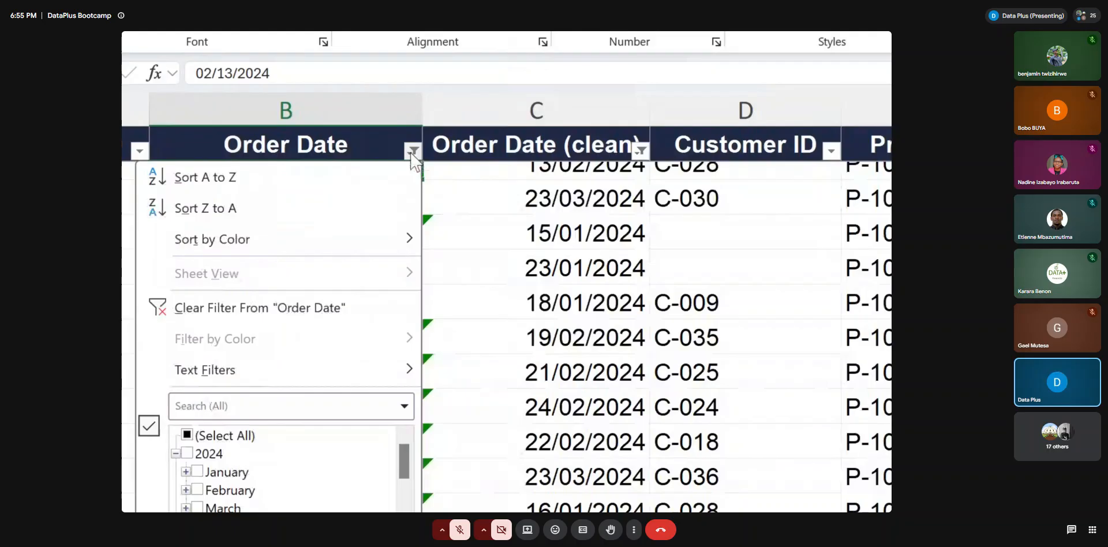
{"action": "key", "text": "super+minus"}
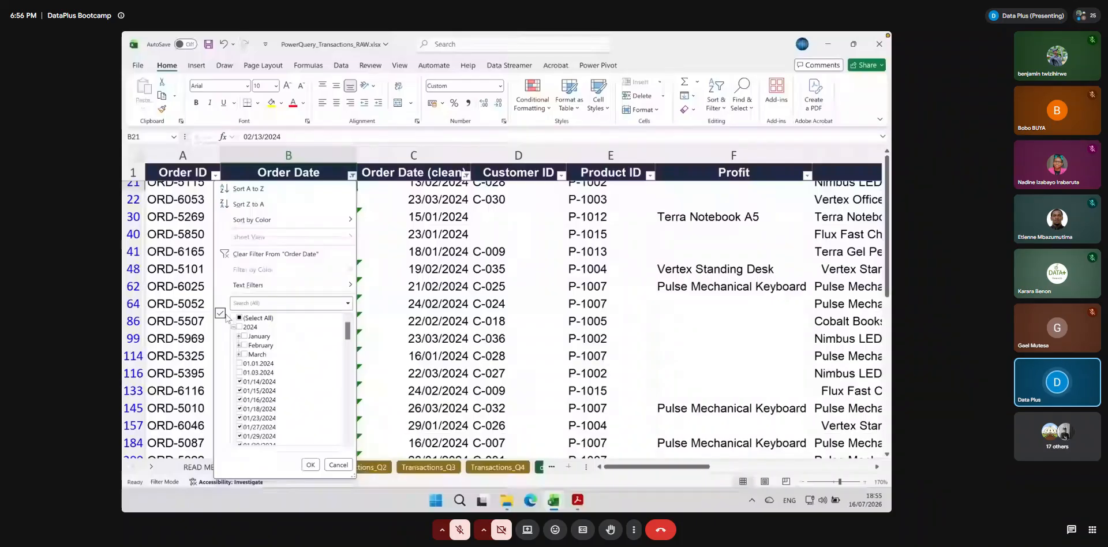
{"action": "key", "text": "super+plus"}
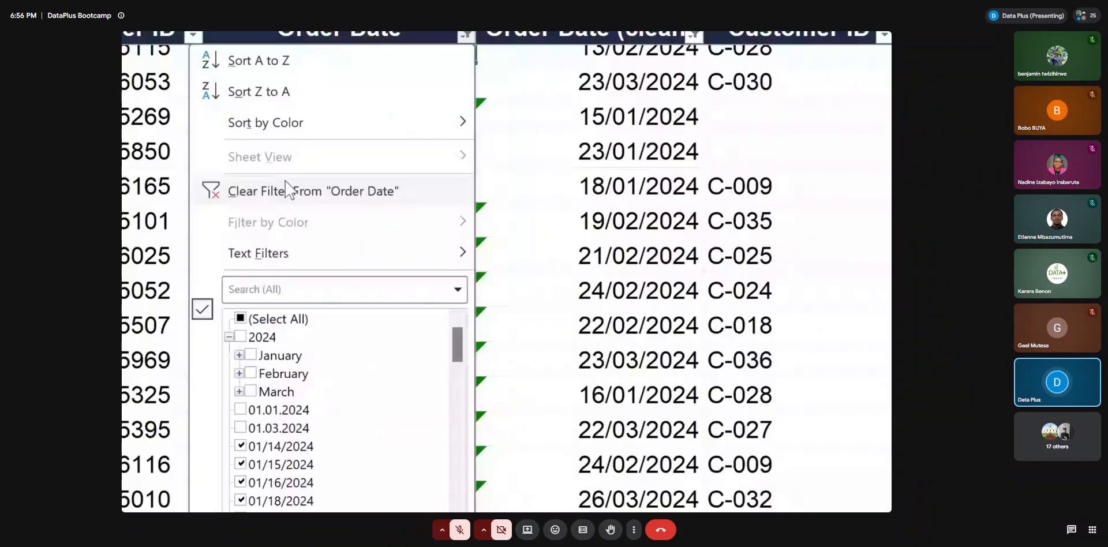
{"action": "left_click", "coordinate": [287, 189]}
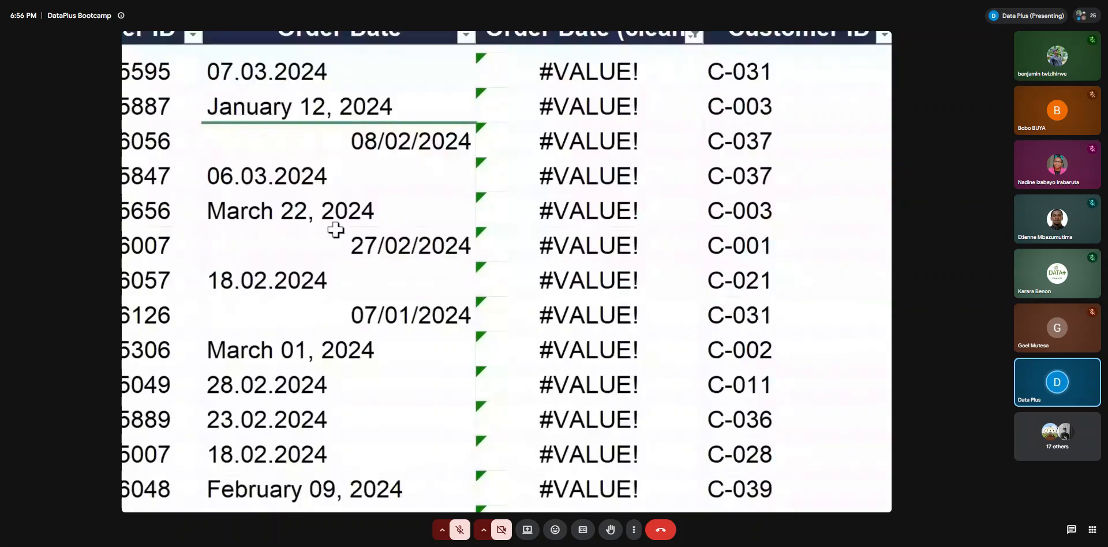
Filter the Order Date (clean) column to show only the #VALUE! rows
{"action": "scroll", "coordinate": [335, 230], "scroll_direction": "up", "scroll_amount": 2}
{"action": "left_click", "coordinate": [607, 68]}
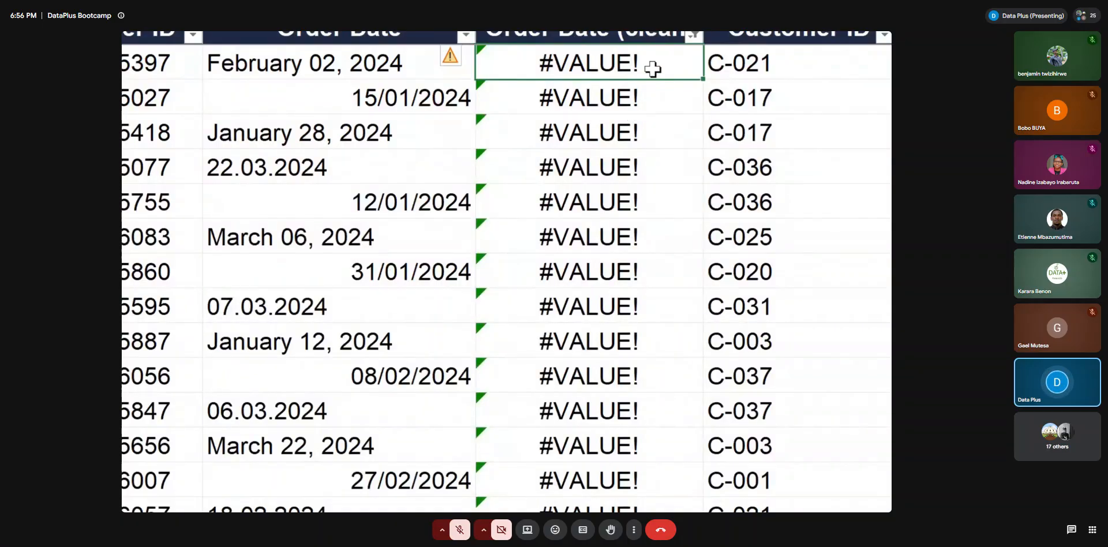
{"action": "left_click", "coordinate": [693, 35]}
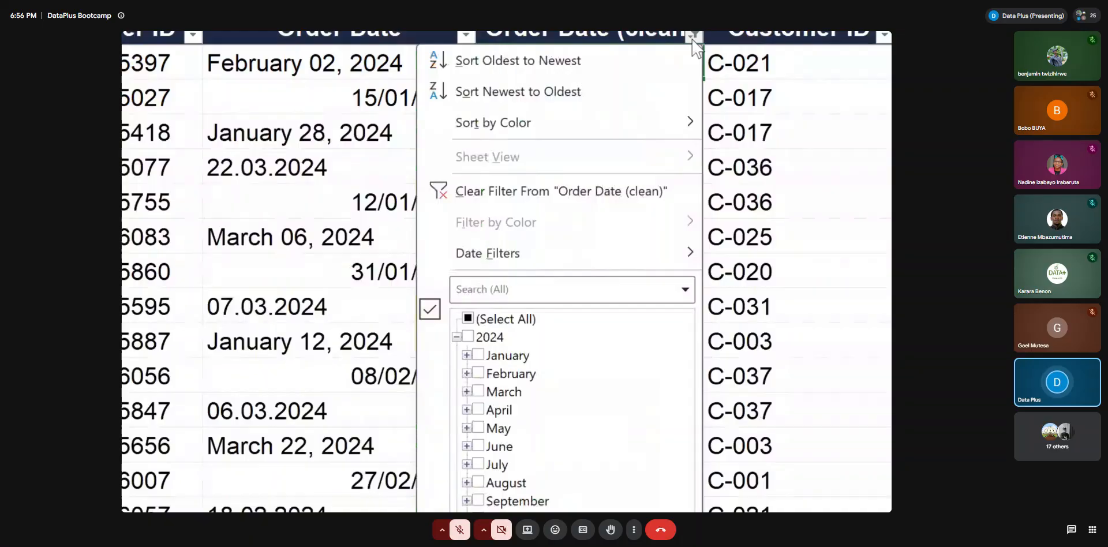
{"action": "left_click", "coordinate": [471, 318]}
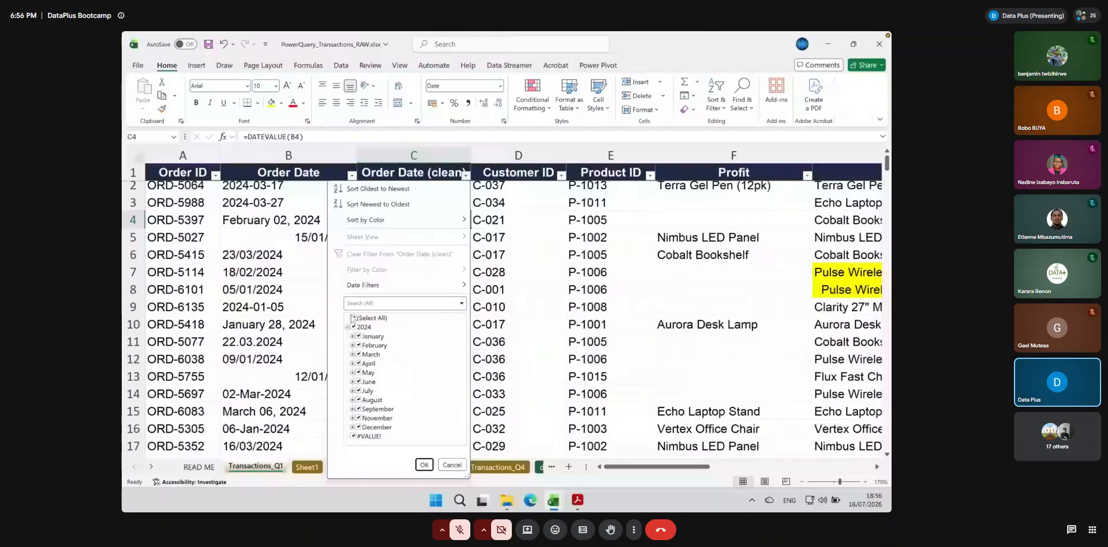
{"action": "left_click", "coordinate": [353, 318]}
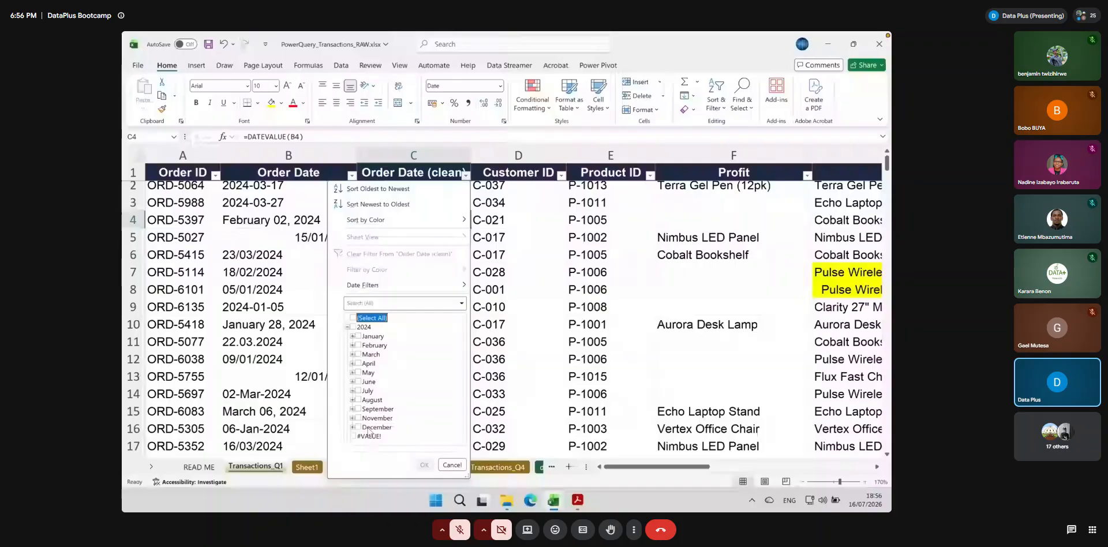
{"action": "left_click", "coordinate": [368, 436]}
{"action": "left_click", "coordinate": [424, 465]}
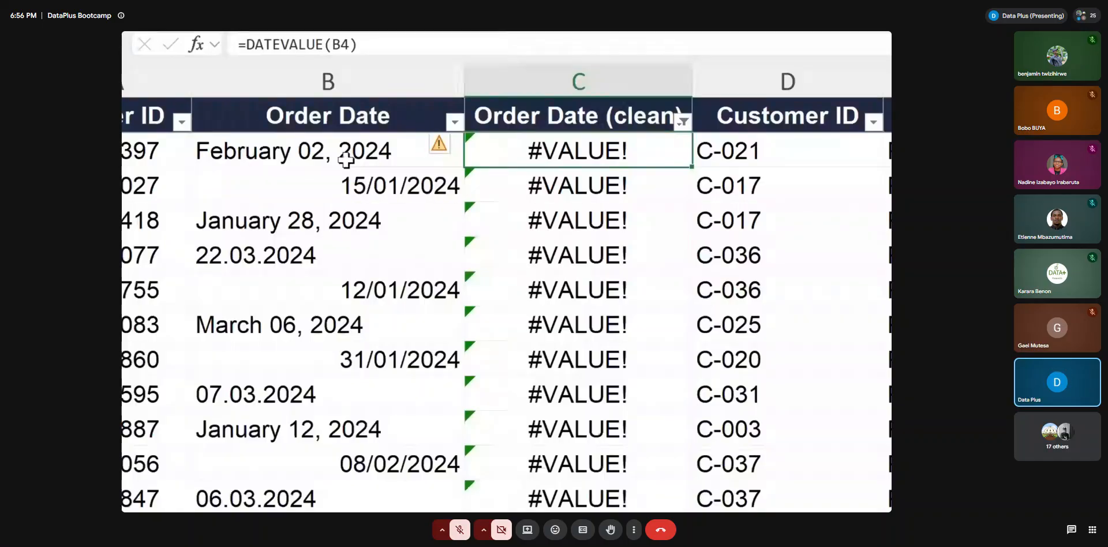
Filter the Order Date column to the dates containing a comma
{"action": "left_click", "coordinate": [397, 149]}
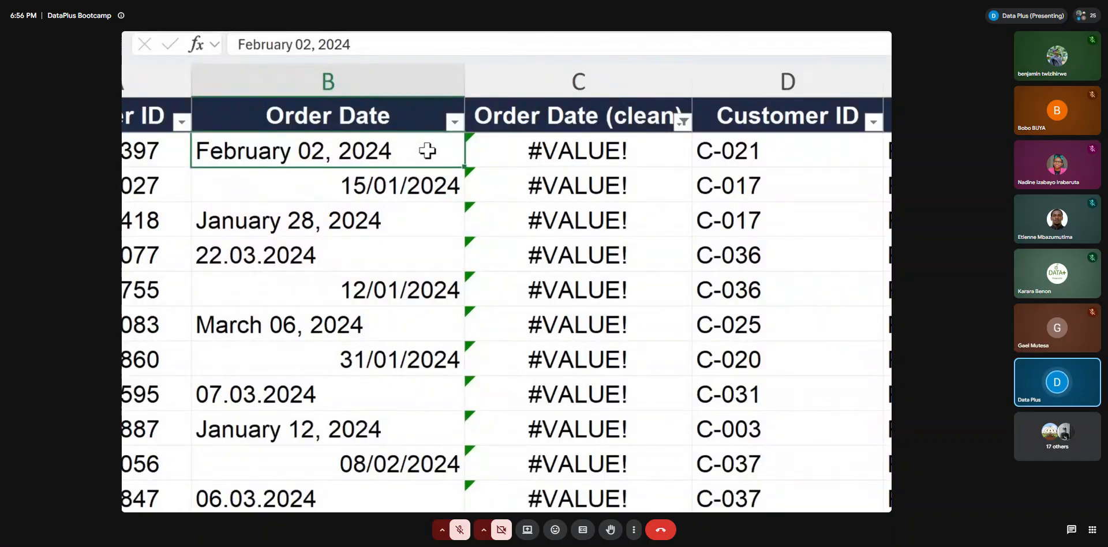
{"action": "left_click", "coordinate": [455, 122]}
{"action": "left_click", "coordinate": [307, 375]}
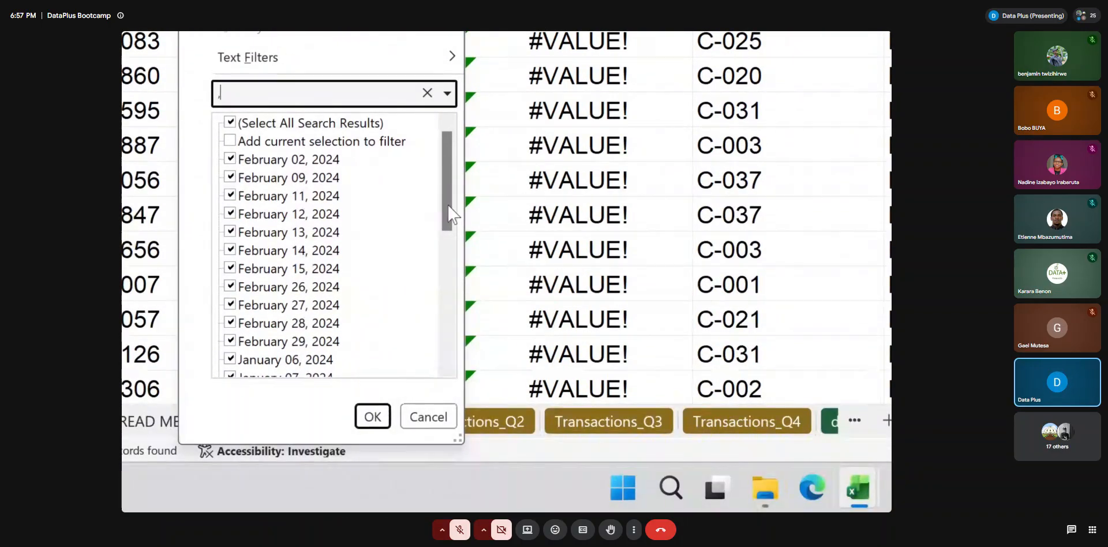
{"action": "left_click_drag", "start_coordinate": [450, 204], "coordinate": [448, 148]}
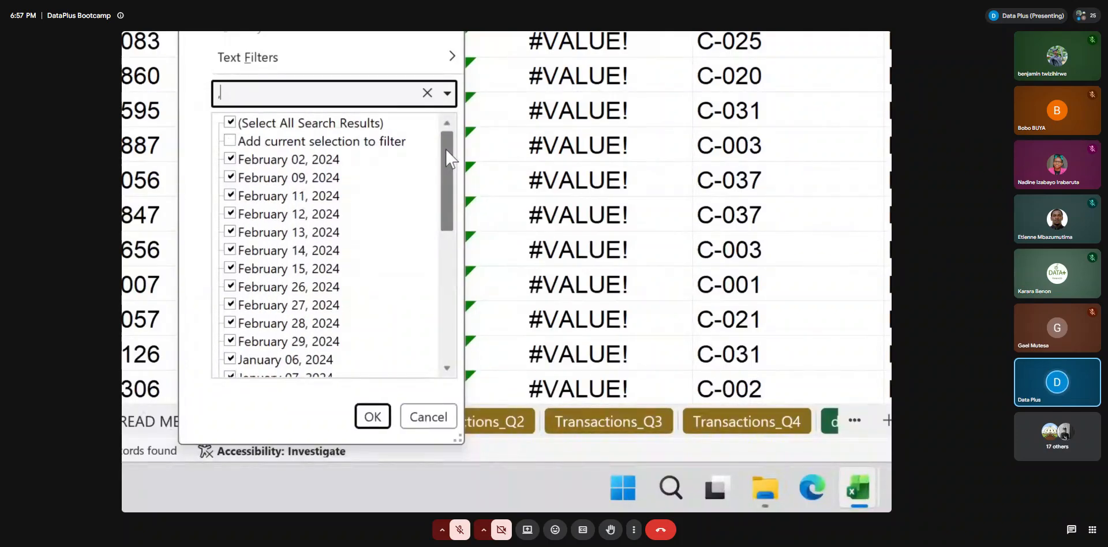
{"action": "left_click", "coordinate": [372, 416]}
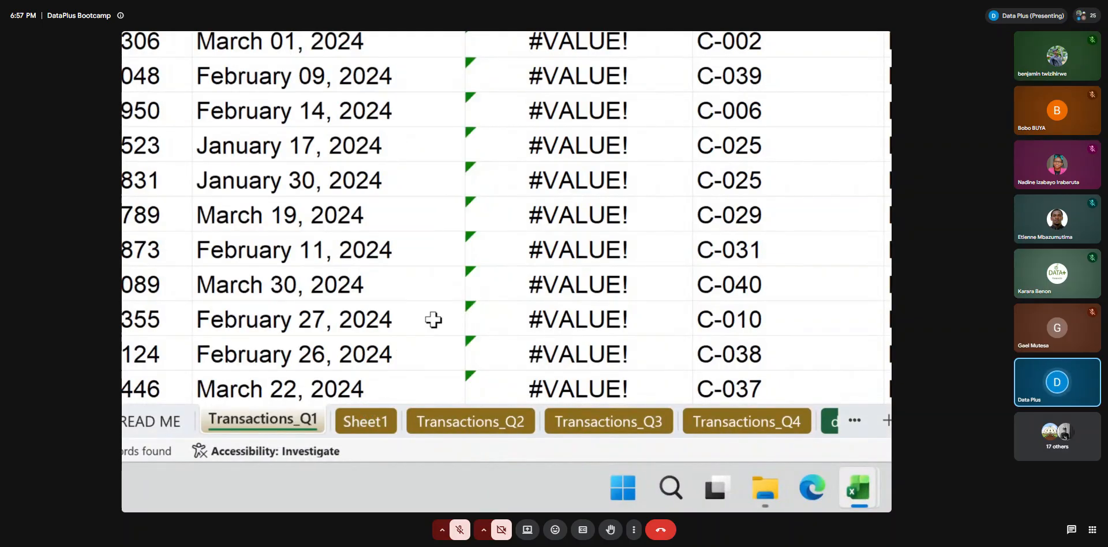
Copy February 02, 2024 from B4 of Transactions_Q1 into cell A3 of Sheet1
{"action": "key", "text": "super+minus"}
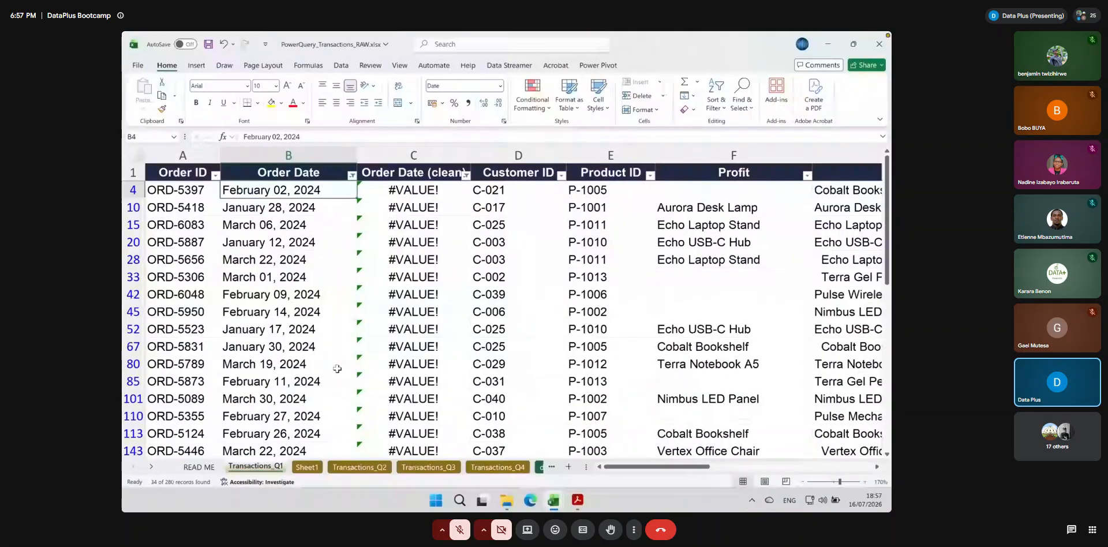
{"action": "scroll", "coordinate": [300, 375], "scroll_direction": "down", "scroll_amount": 8}
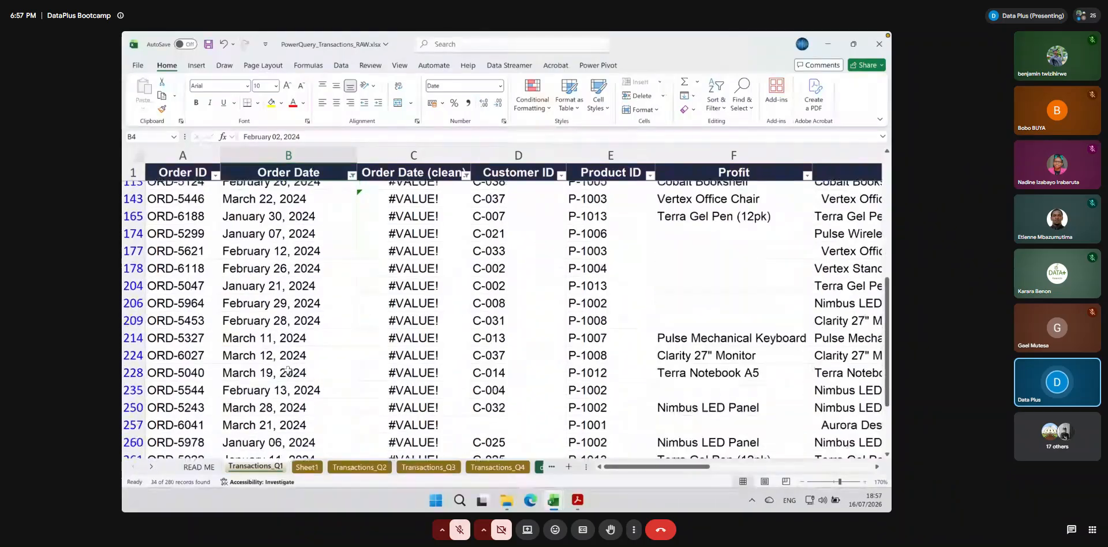
{"action": "scroll", "coordinate": [288, 369], "scroll_direction": "up", "scroll_amount": 3}
{"action": "scroll", "coordinate": [287, 370], "scroll_direction": "up", "scroll_amount": 5}
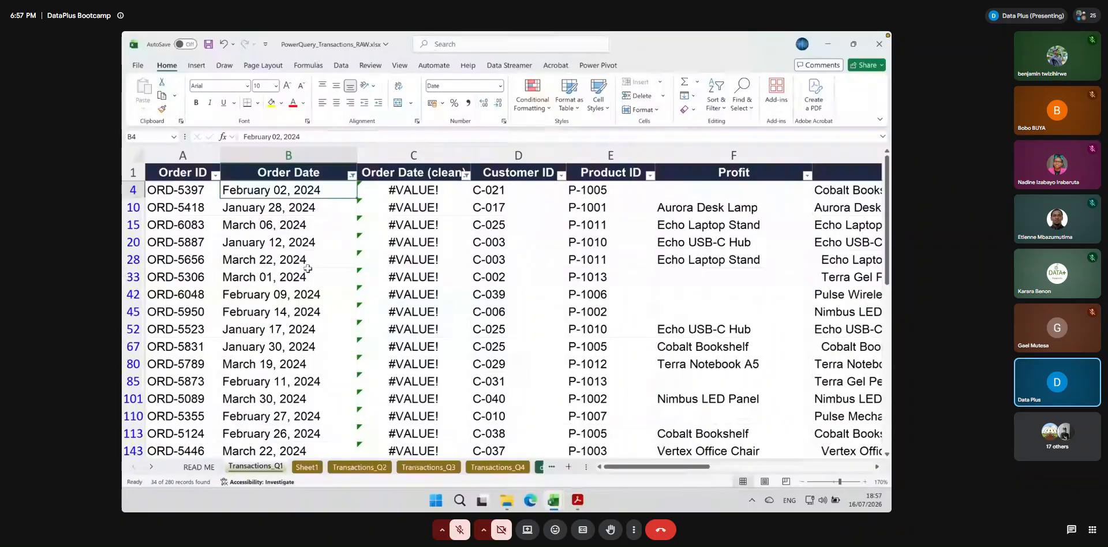
{"action": "key", "text": "ctrl+c"}
{"action": "left_click", "coordinate": [306, 467]}
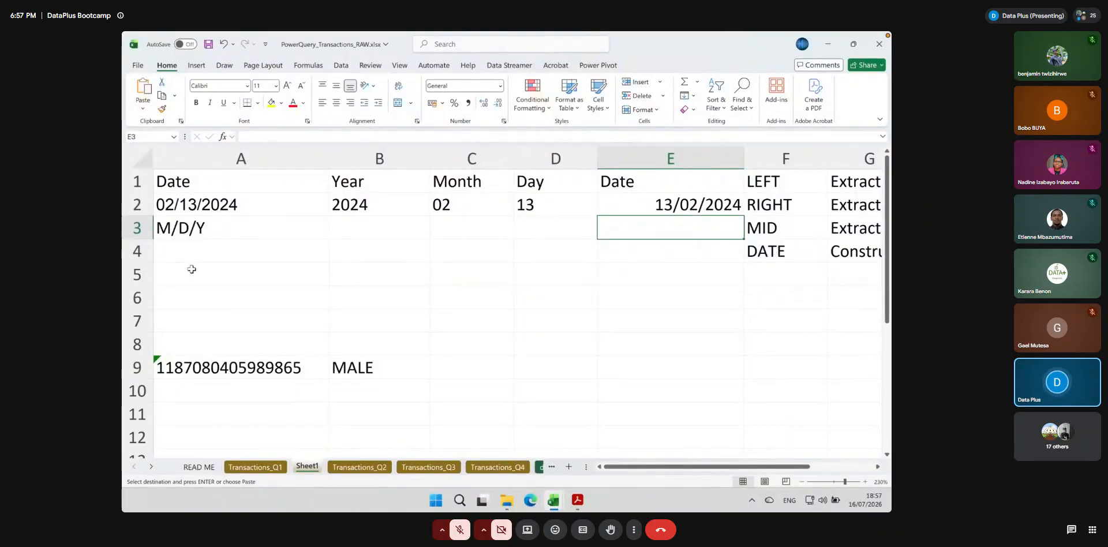
{"action": "left_click", "coordinate": [198, 229]}
{"action": "key", "text": "ctrl+v"}
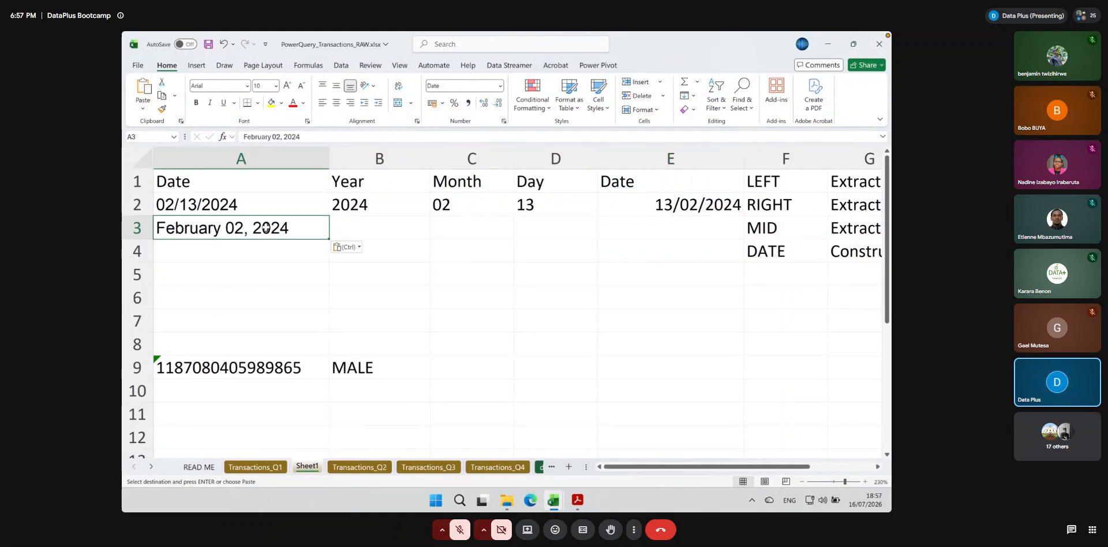
Fill the RIGHT formula in the Year column from B2 down to B3
{"action": "left_click", "coordinate": [392, 228]}
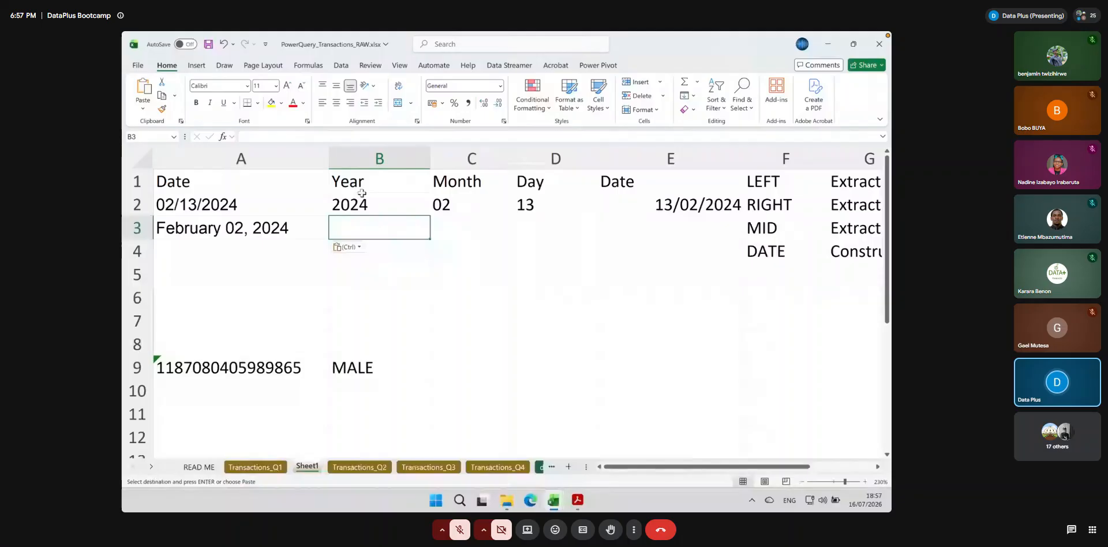
{"action": "left_click", "coordinate": [785, 254]}
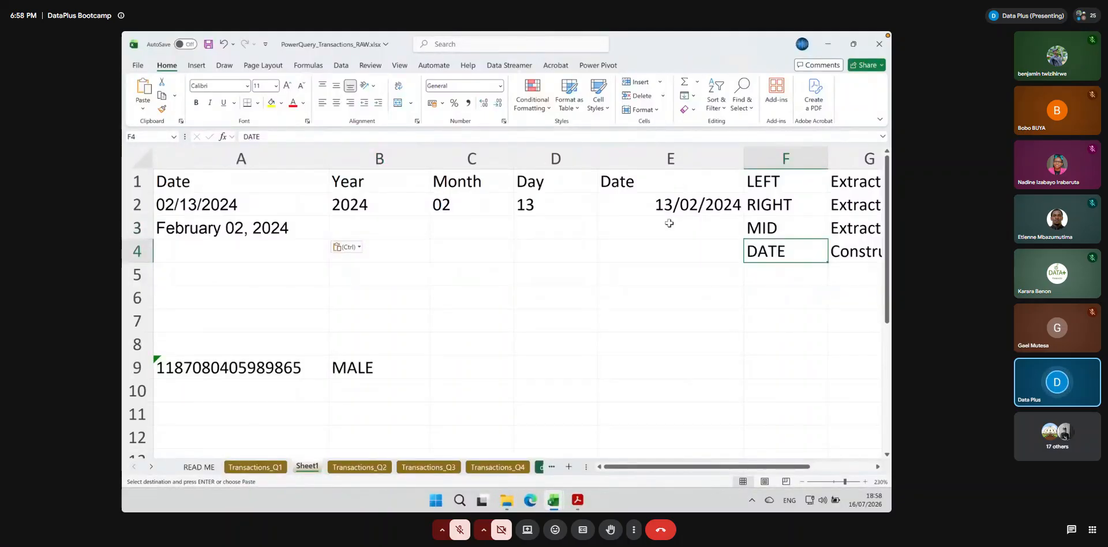
{"action": "left_click", "coordinate": [354, 228]}
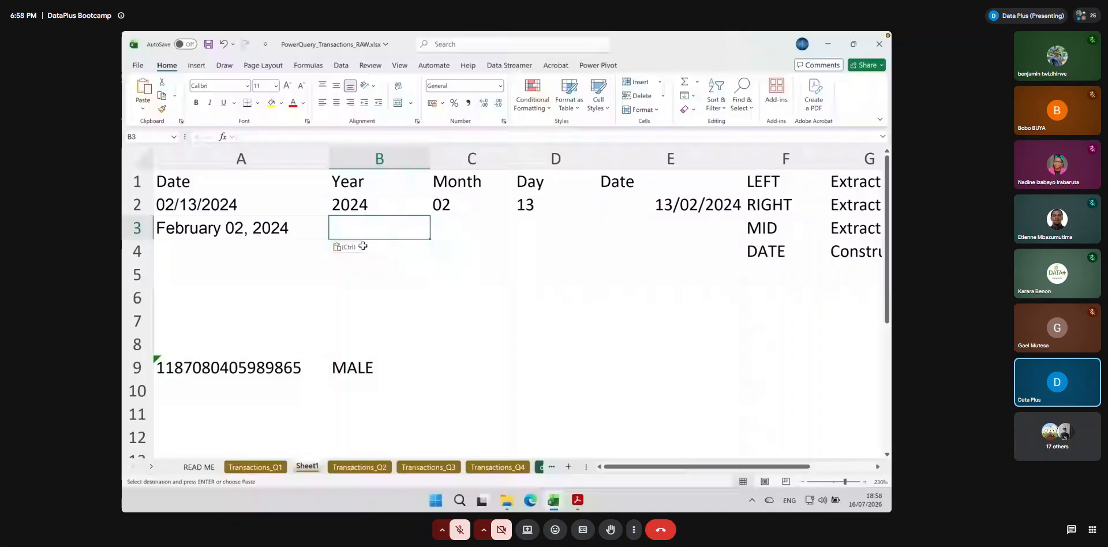
{"action": "left_click", "coordinate": [379, 205]}
{"action": "left_click_drag", "start_coordinate": [429, 216], "coordinate": [428, 229]}
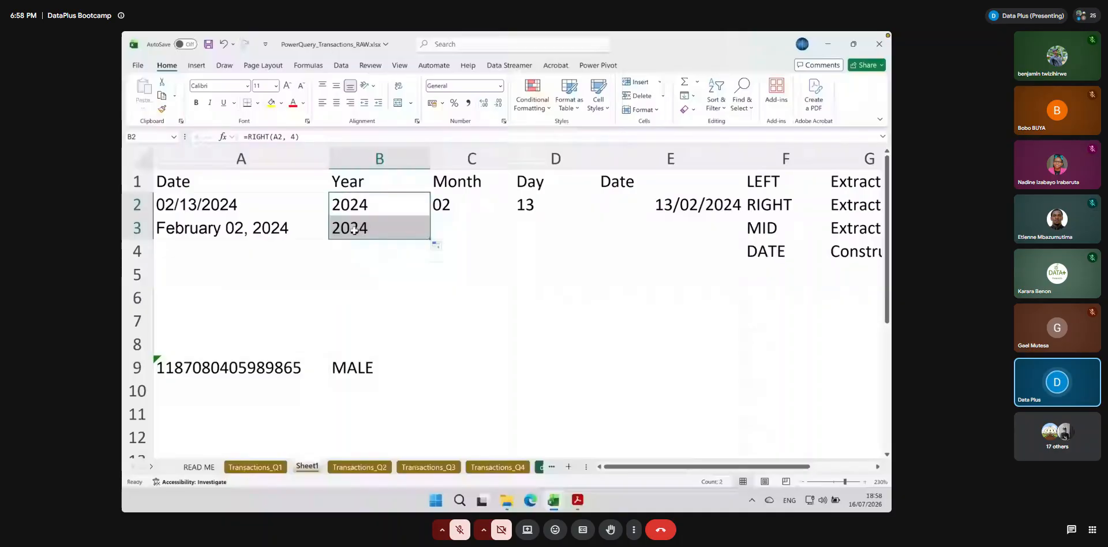
Inspect the RIGHT formula in B3 and compare it with the written-out date in A3
{"action": "left_click", "coordinate": [292, 230]}
{"action": "left_click", "coordinate": [359, 231]}
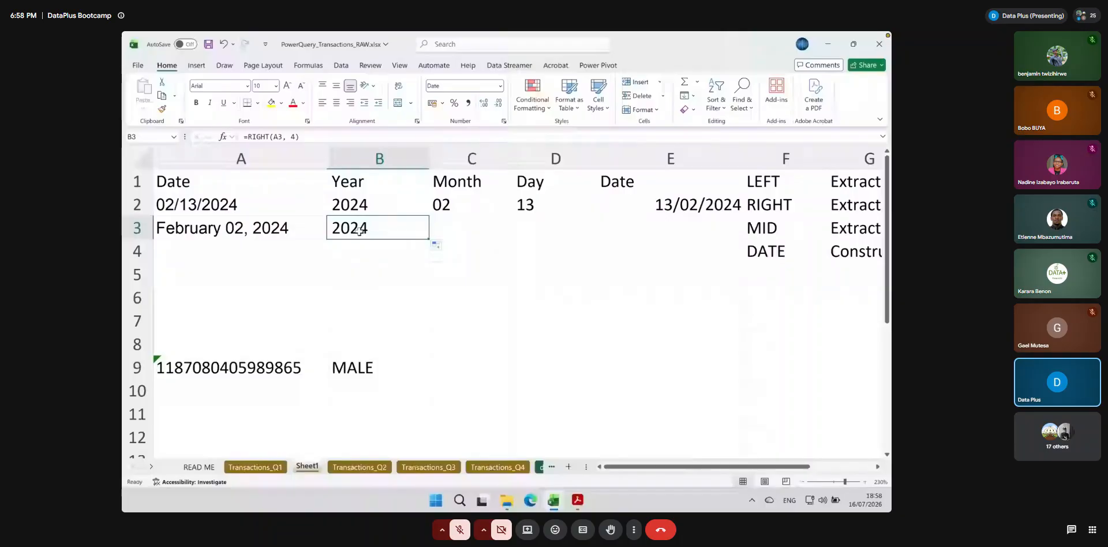
{"action": "double_click", "coordinate": [360, 231]}
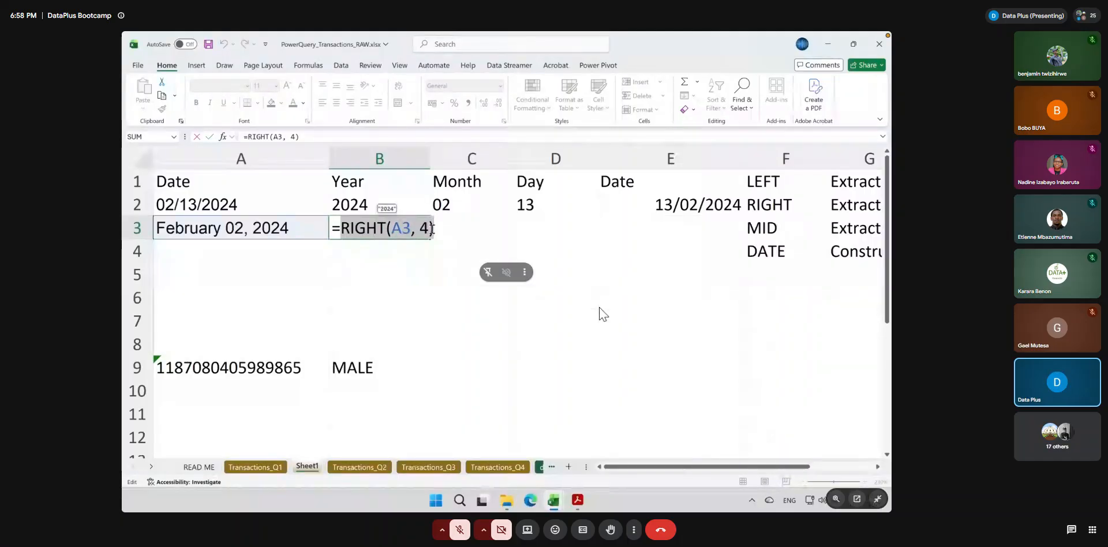
{"action": "key", "text": "Return"}
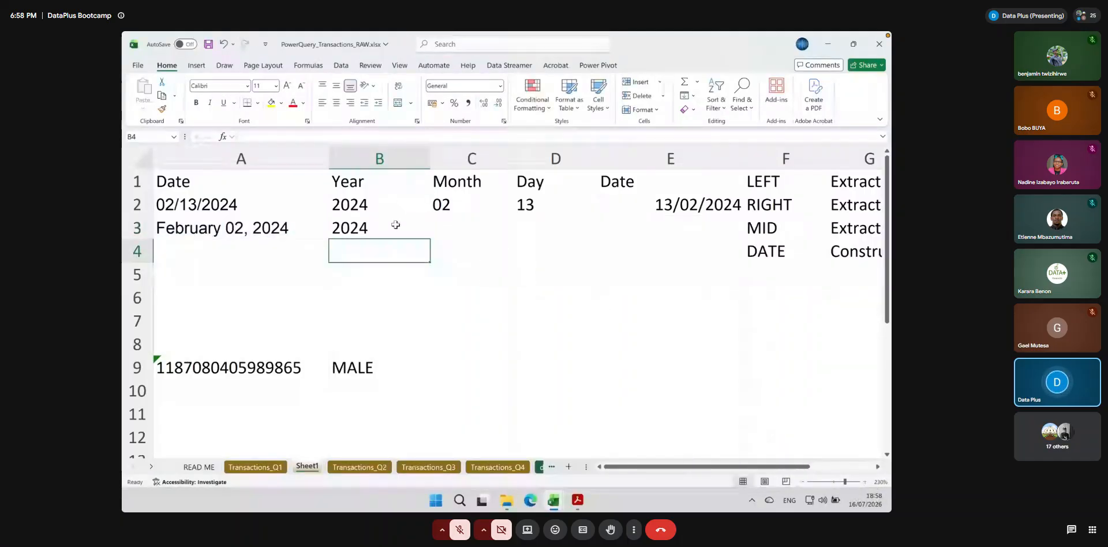
{"action": "left_click", "coordinate": [300, 235]}
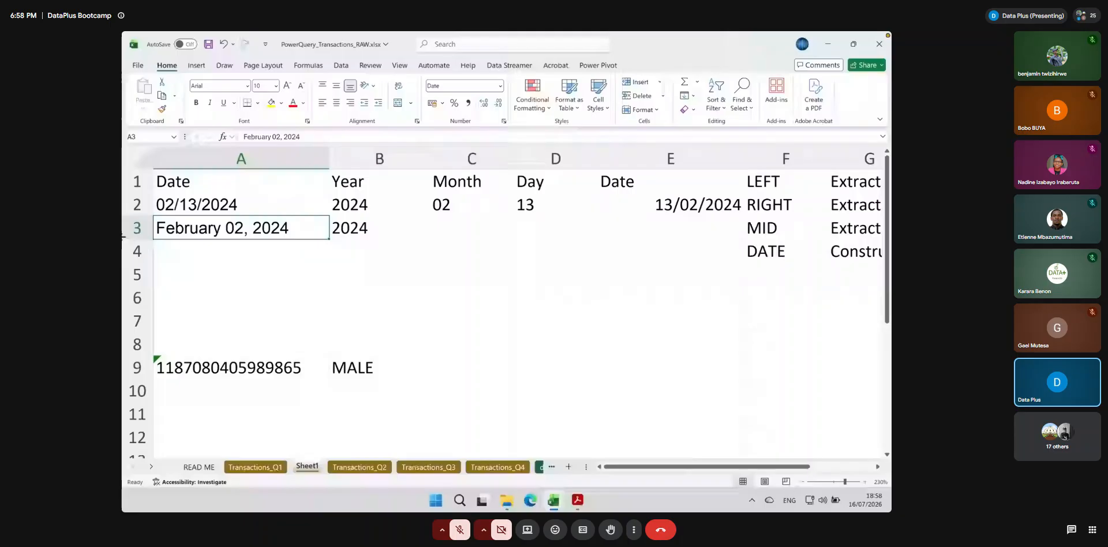
Enter the example date May 02, 2024 in cell A4, below the February date
{"action": "left_click", "coordinate": [472, 224]}
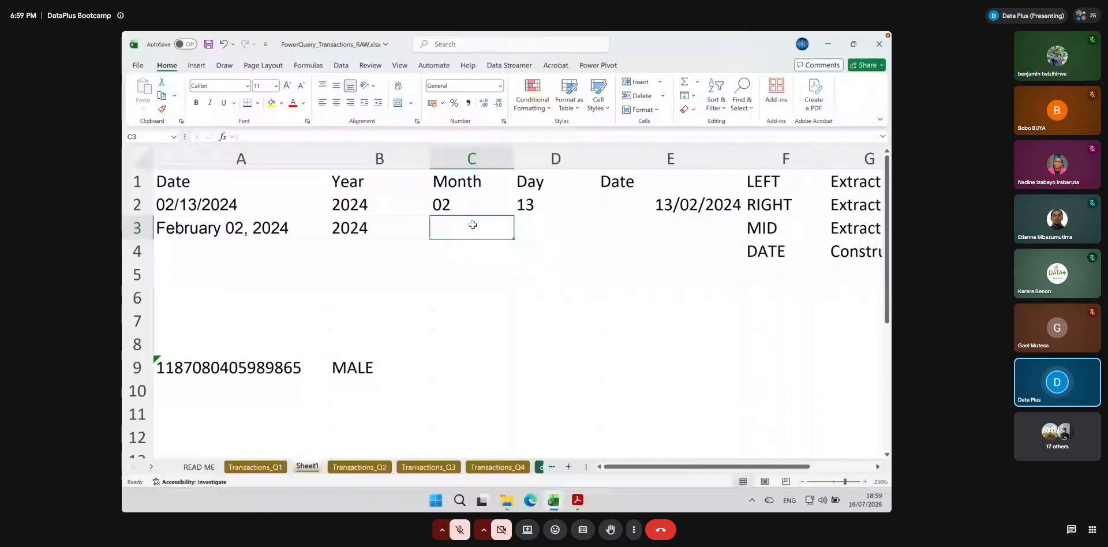
{"action": "left_click", "coordinate": [212, 257]}
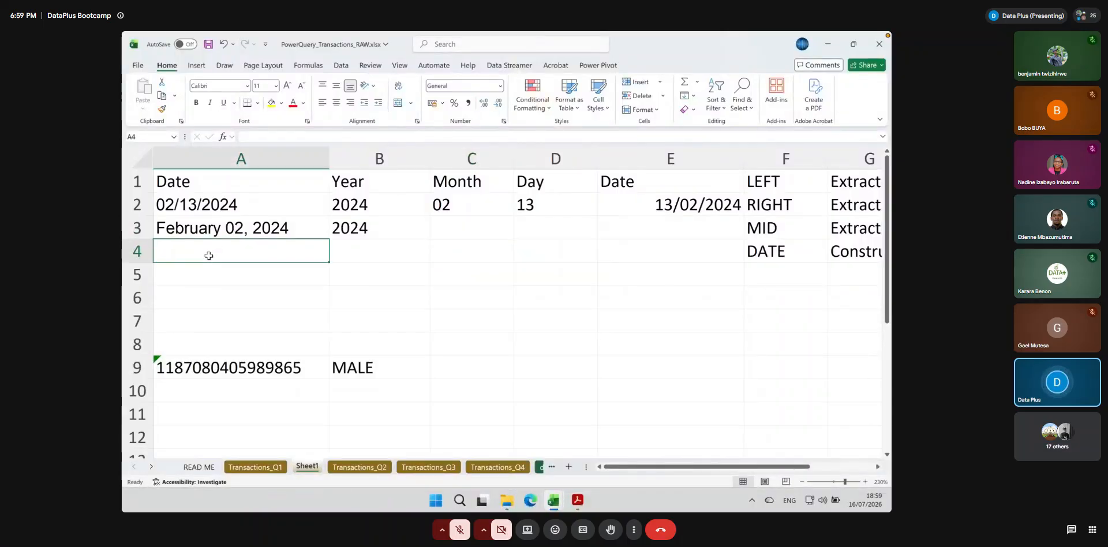
{"action": "type", "text": "May"}
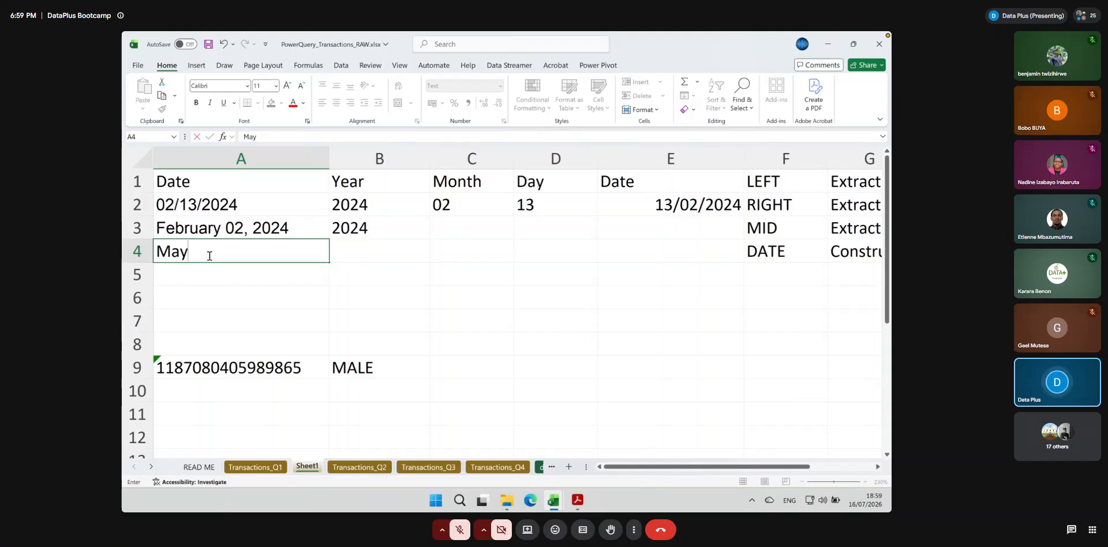
{"action": "type", "text": " 02, 2024"}
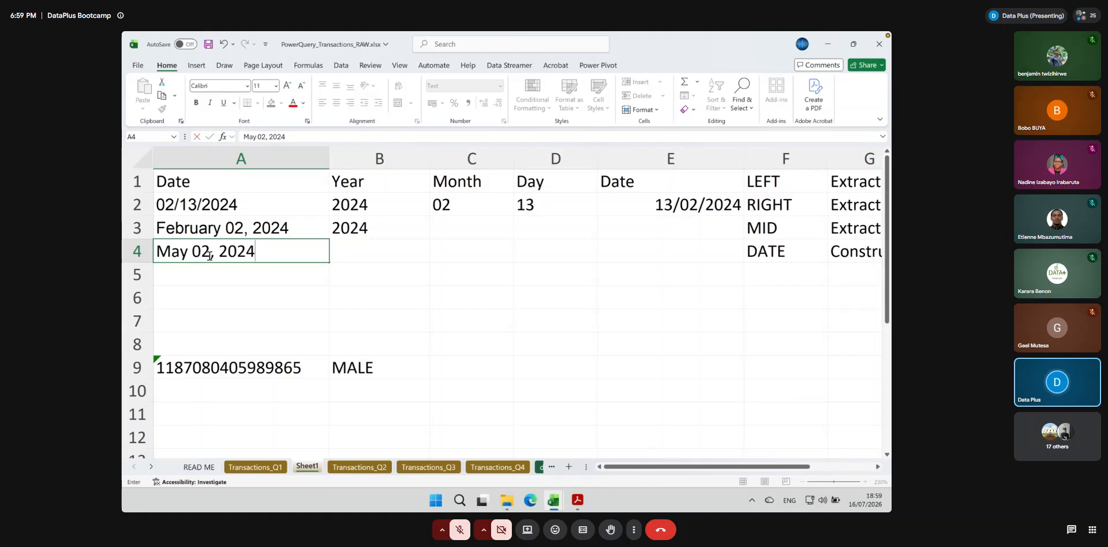
{"action": "key", "text": "Tab"}
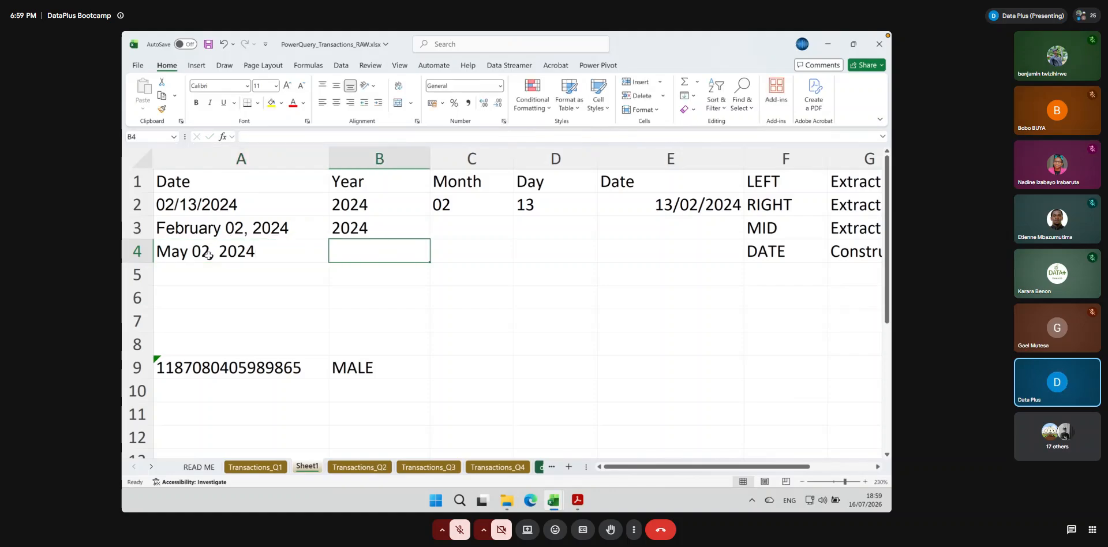
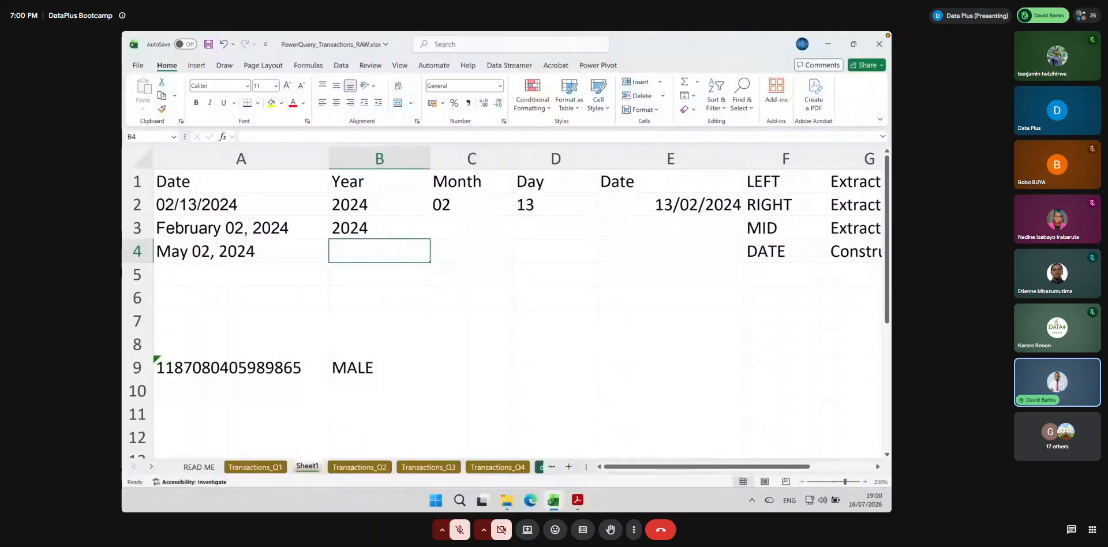
Extract the month name from A3 into C3 with LEFT and 8 characters, and fill the formula down to C4
{"action": "left_click", "coordinate": [452, 228]}
{"action": "type", "text": "=left("}
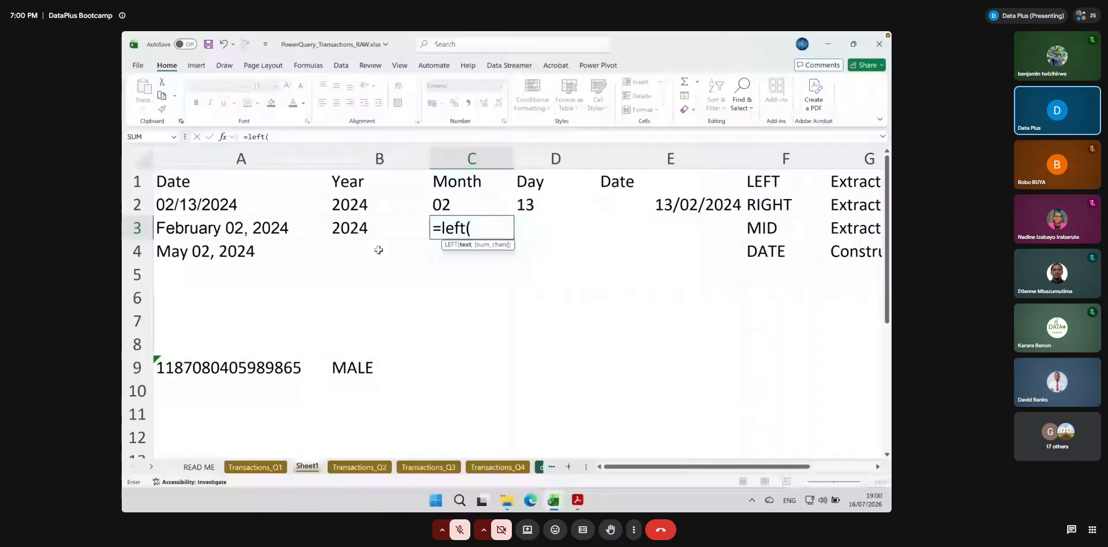
{"action": "left_click", "coordinate": [277, 226]}
{"action": "type", "text": ", 7"}
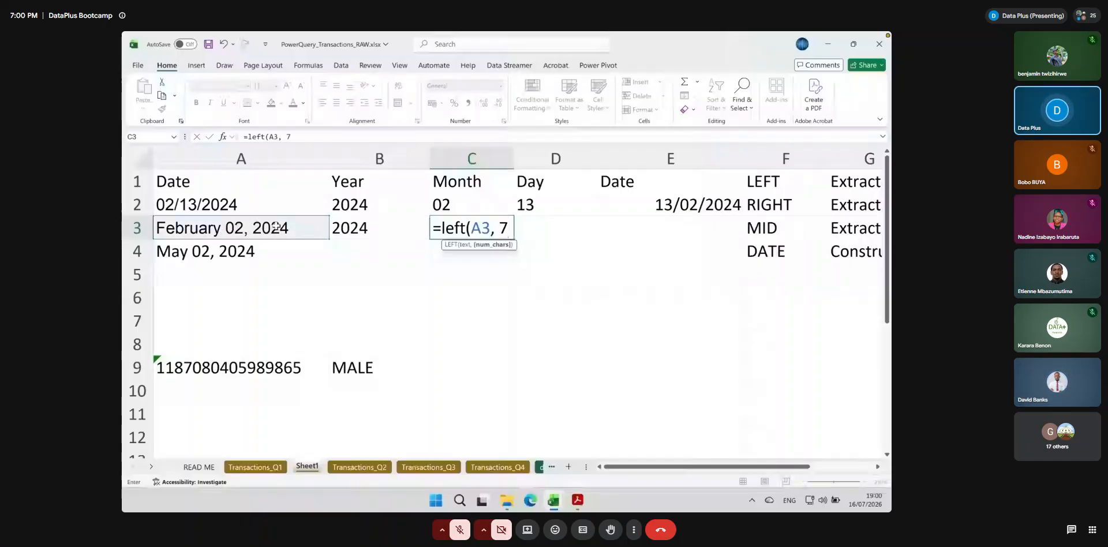
{"action": "type", "text": ")"}
{"action": "key", "text": "Return"}
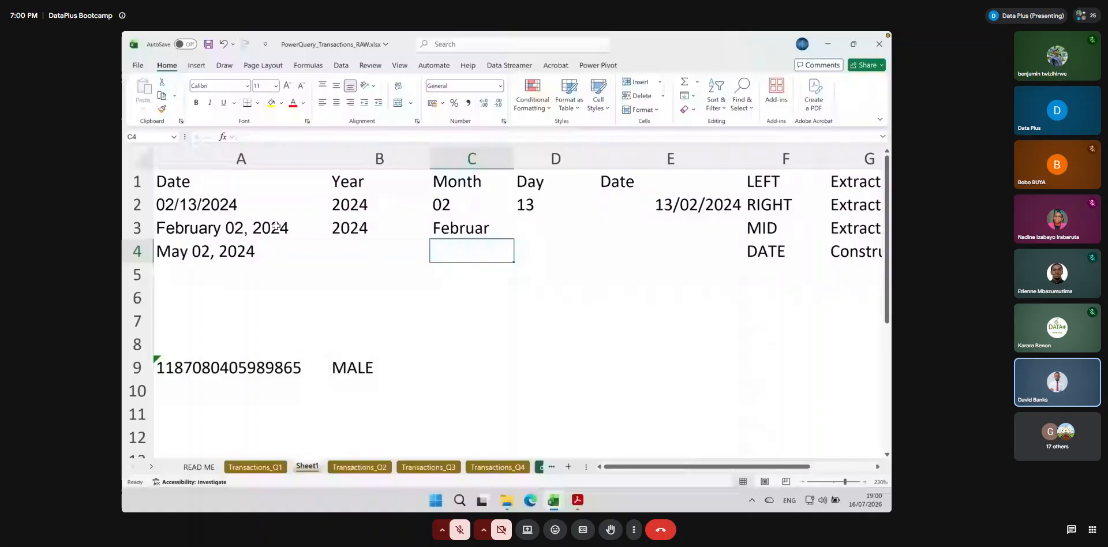
{"action": "left_click_drag", "start_coordinate": [513, 239], "coordinate": [513, 261]}
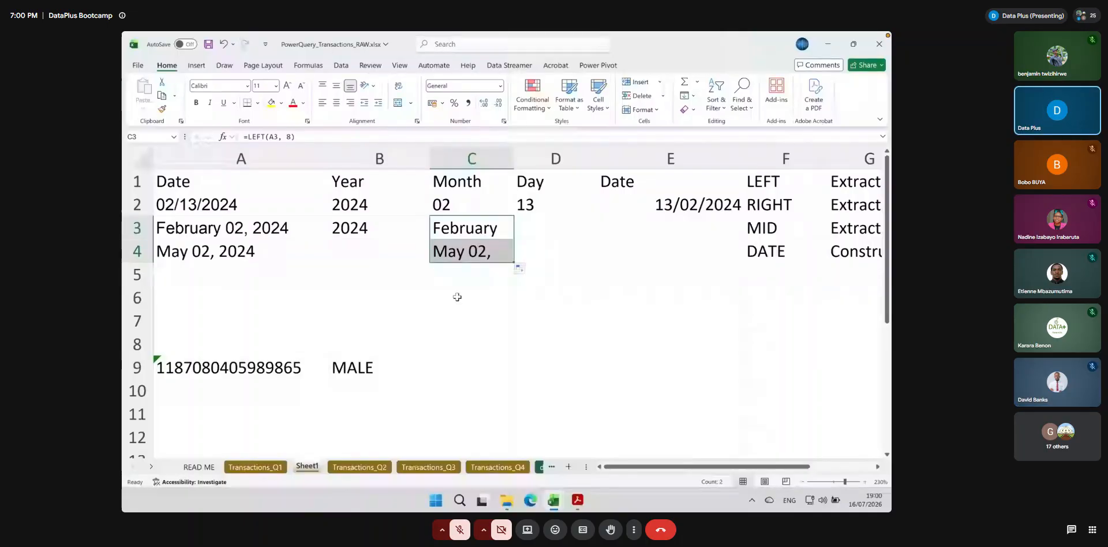
Inspect the character count in C3's LEFT formula against the month names in A3 and A4
{"action": "double_click", "coordinate": [482, 229]}
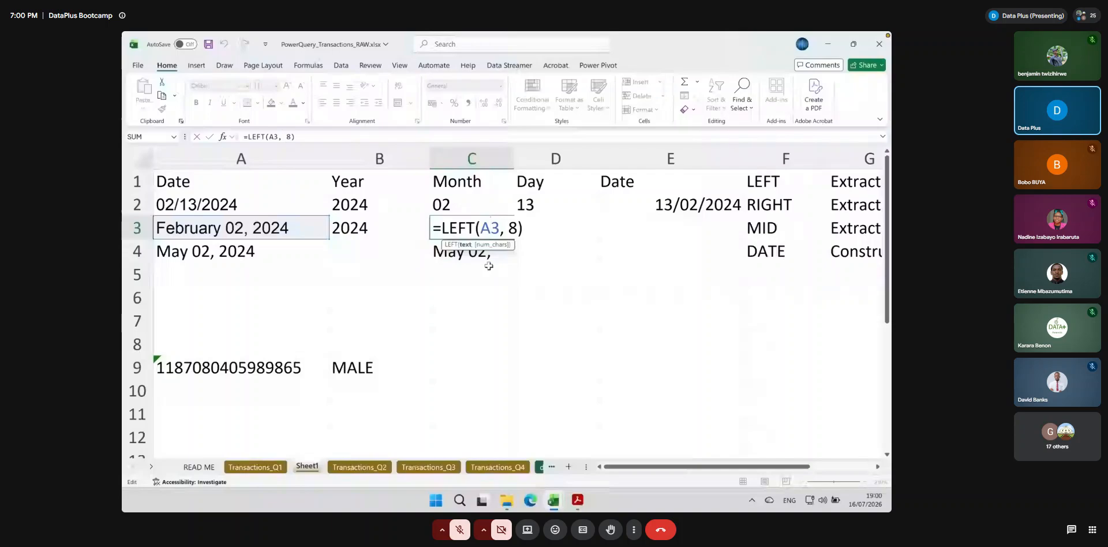
{"action": "key", "text": "Return"}
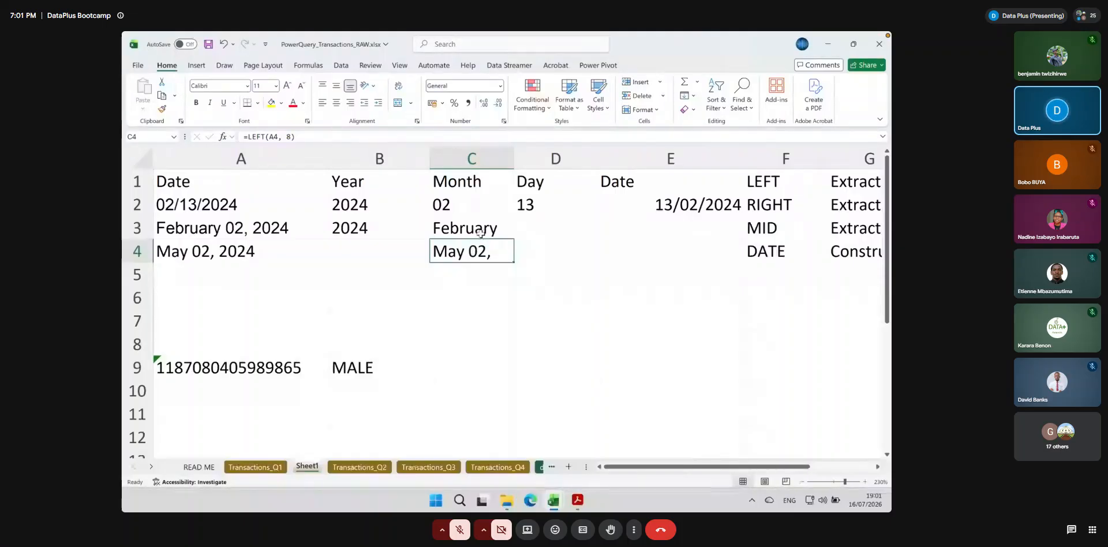
{"action": "left_click", "coordinate": [479, 234]}
{"action": "double_click", "coordinate": [479, 234]}
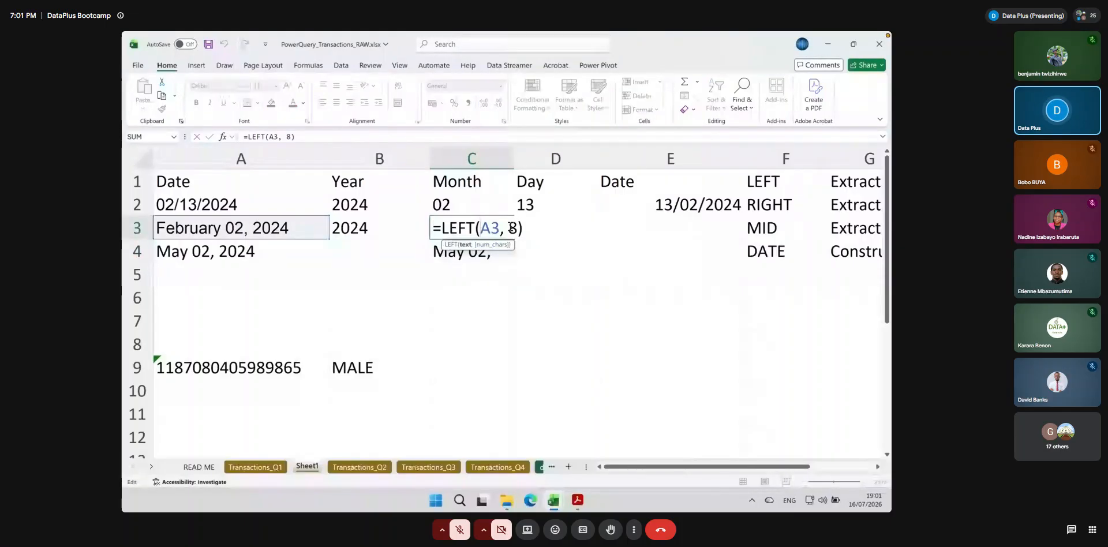
{"action": "double_click", "coordinate": [517, 228]}
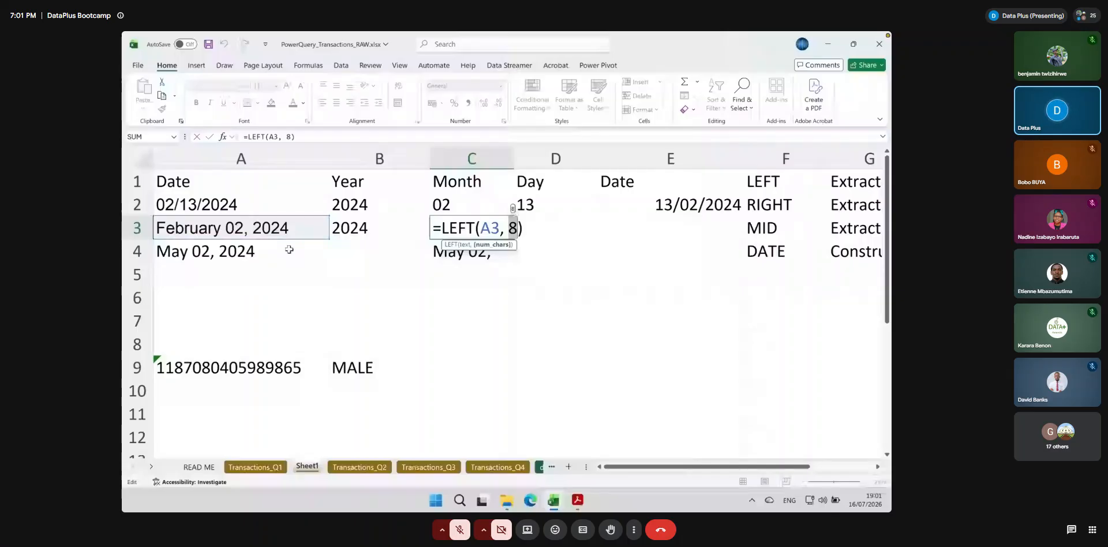
{"action": "key", "text": "Return"}
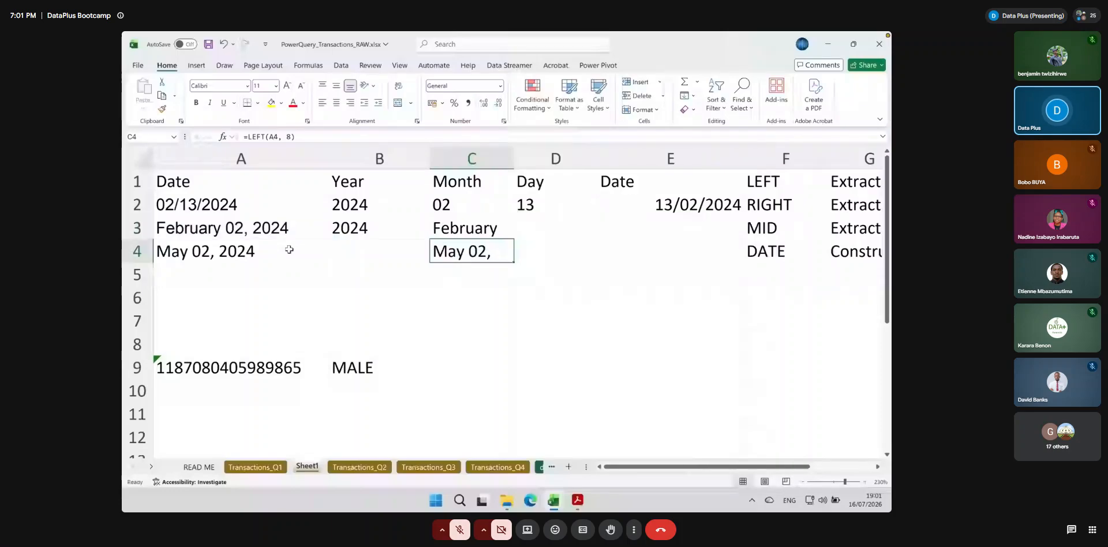
Add FIND to the function list in F5, below DATE
{"action": "left_click", "coordinate": [791, 265]}
{"action": "type", "text": "FIND"}
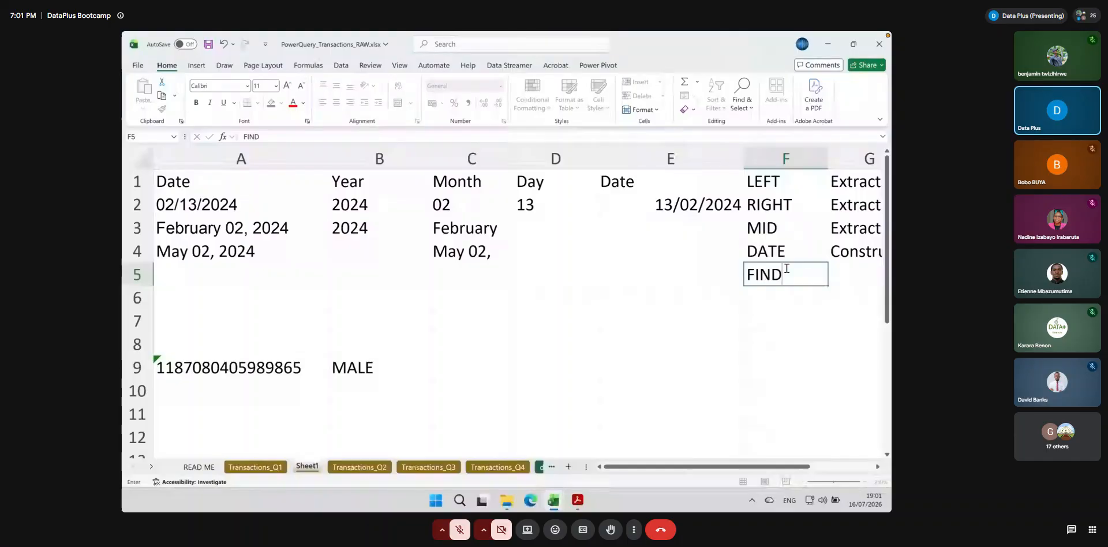
Enter =FIND(" ", A3) in C6 to locate the first space in the February date
{"action": "left_click", "coordinate": [469, 300]}
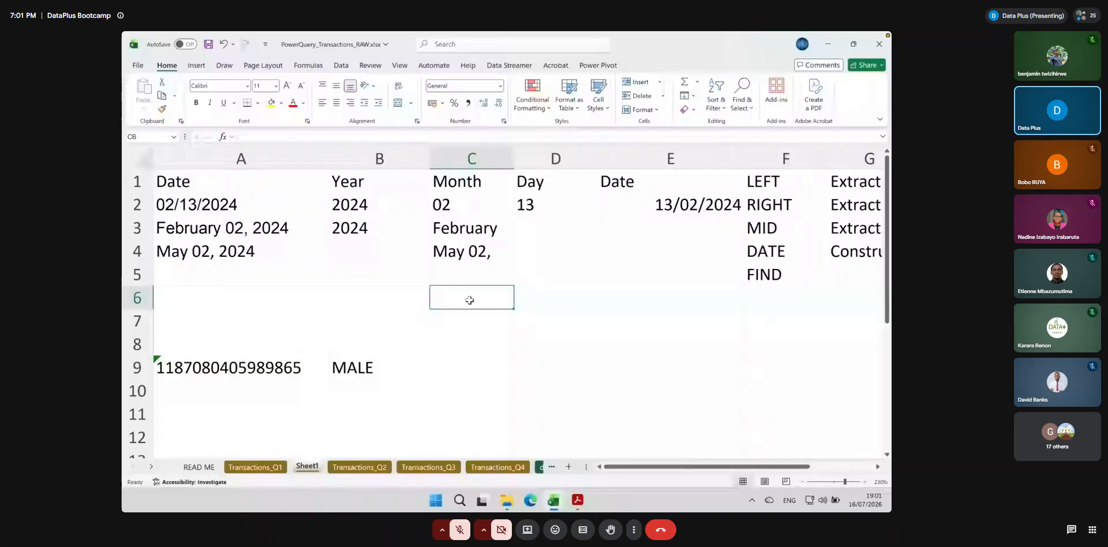
{"action": "type", "text": "=find("}
{"action": "left_click", "coordinate": [216, 229]}
{"action": "type", "text": ","}
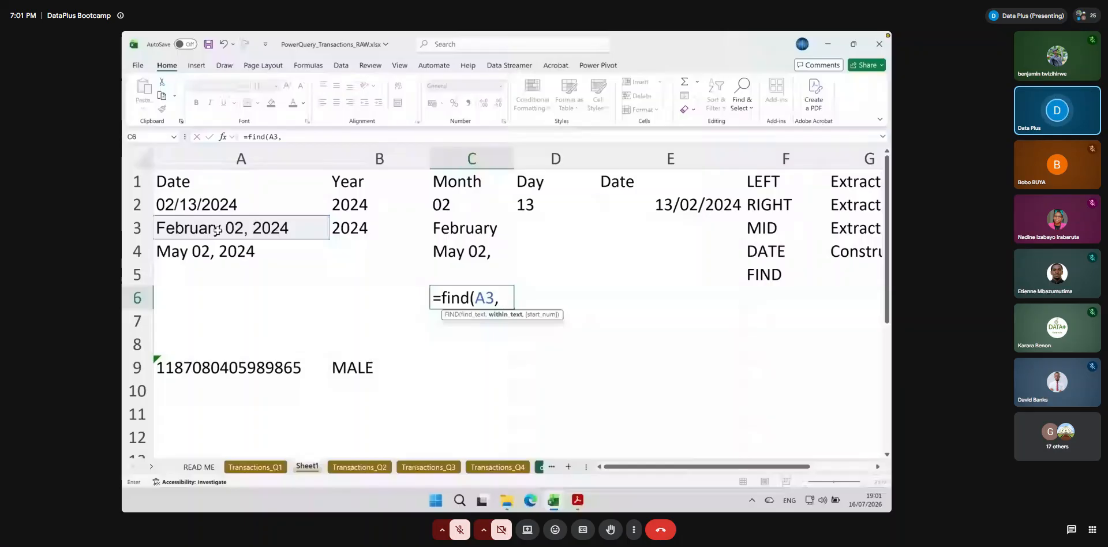
{"action": "key", "text": "BackSpace"}
{"action": "key", "text": "BackSpace"}
{"action": "key", "text": "BackSpace"}
{"action": "type", "text": "@"}
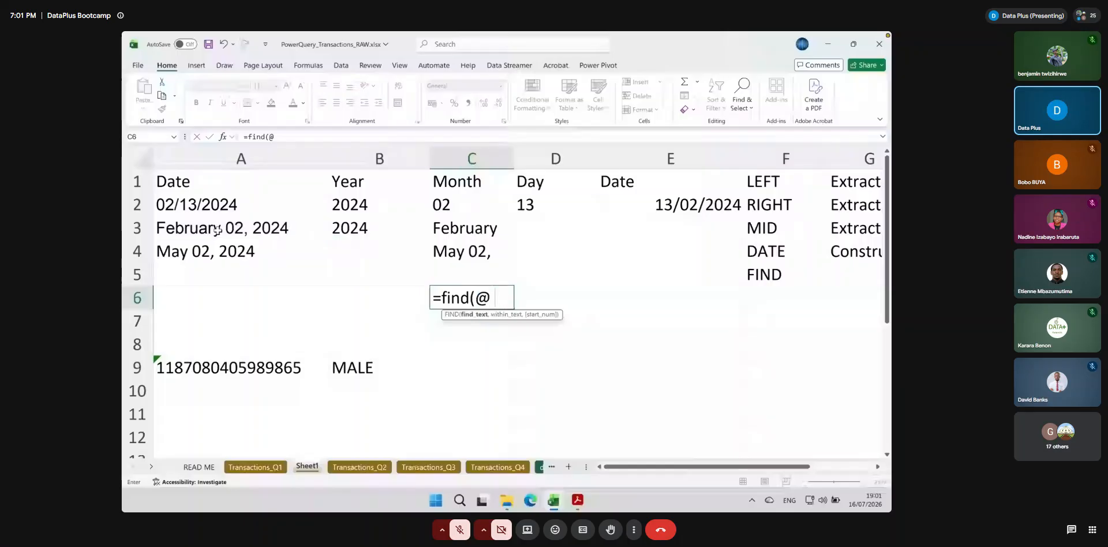
{"action": "key", "text": "BackSpace"}
{"action": "type", "text": "\" @"}
{"action": "key", "text": "BackSpace"}
{"action": "type", "text": "\","}
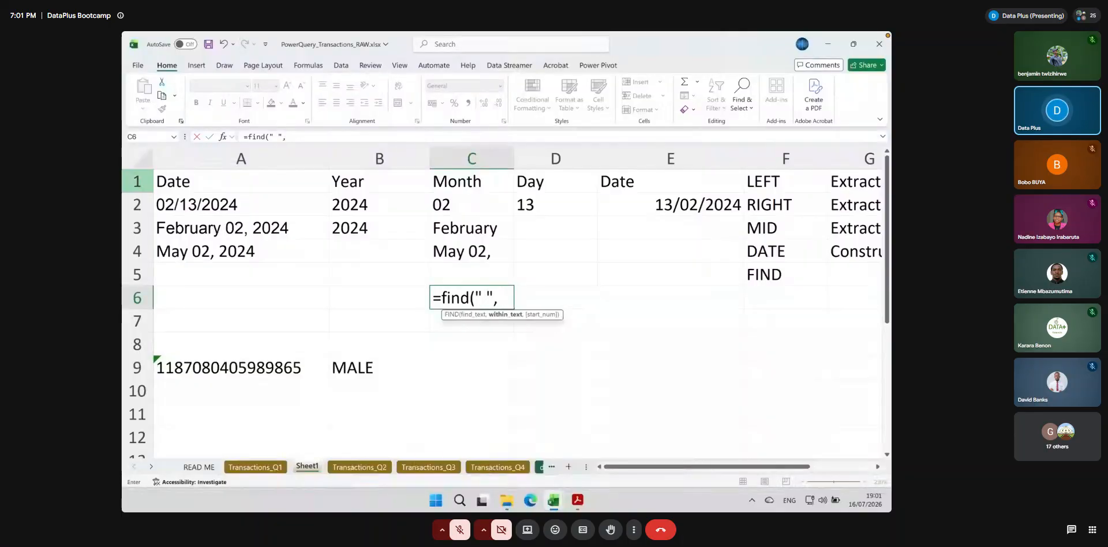
{"action": "left_click", "coordinate": [196, 230]}
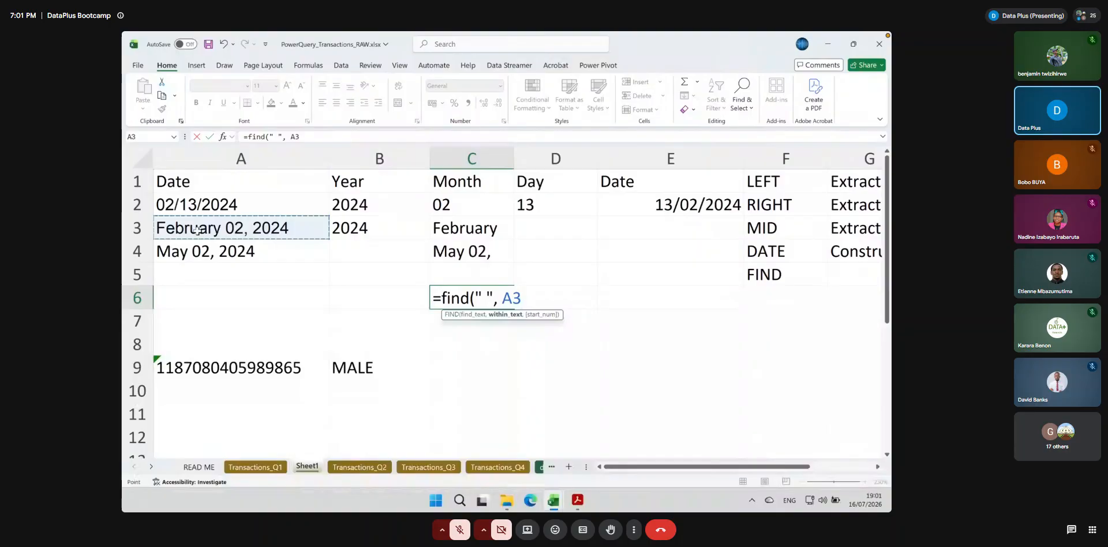
{"action": "type", "text": ")"}
{"action": "key", "text": "Return"}
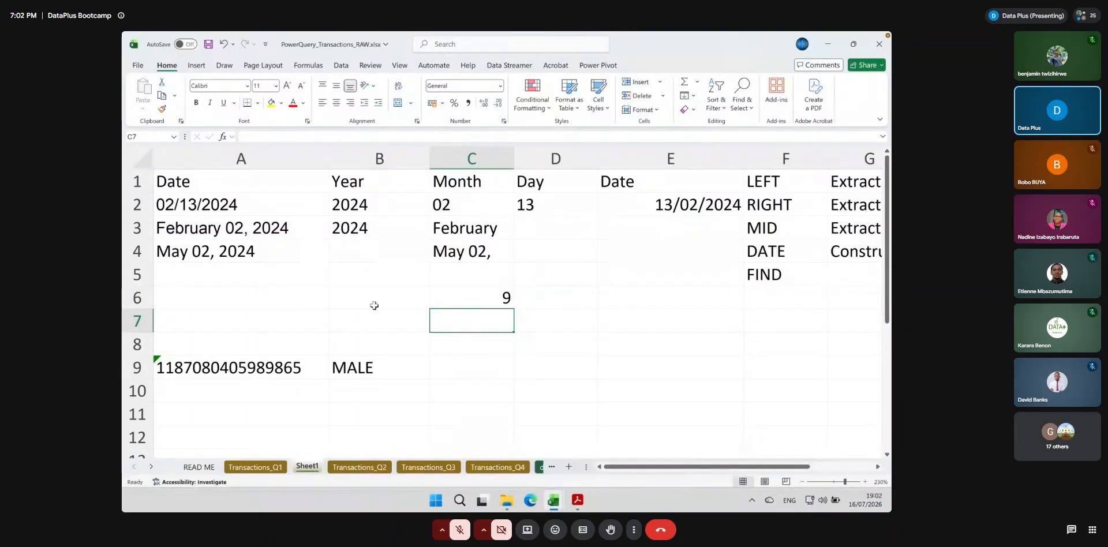
Fill the FIND formula from C6 down to C7 and check both cells
{"action": "left_click", "coordinate": [484, 294]}
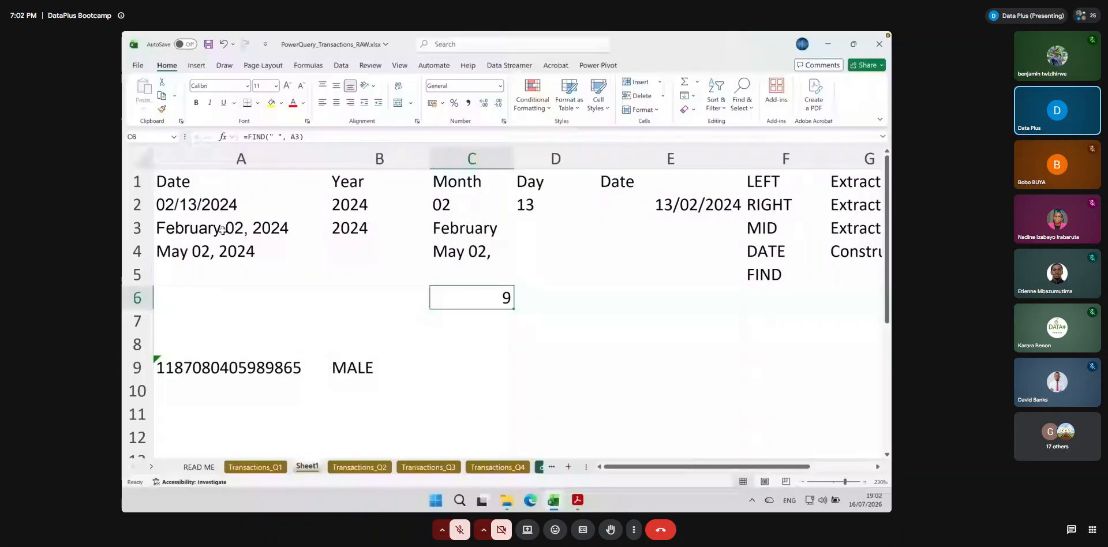
{"action": "left_click_drag", "start_coordinate": [514, 310], "coordinate": [512, 327]}
{"action": "left_click", "coordinate": [484, 322]}
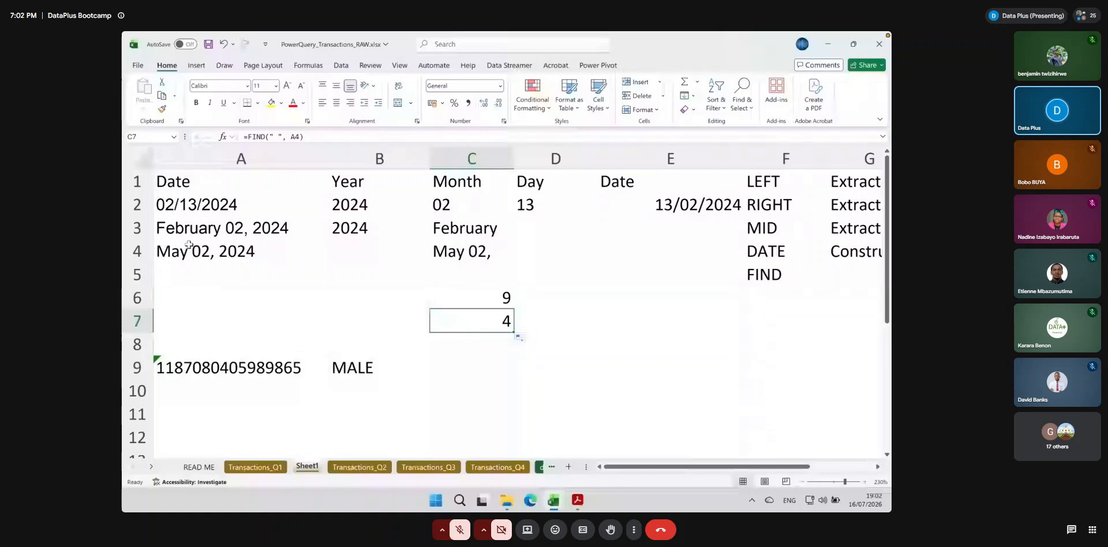
{"action": "left_click", "coordinate": [506, 295]}
Enter =C6-1 in D6 to turn the space position into the month name's length
{"action": "left_click", "coordinate": [551, 300]}
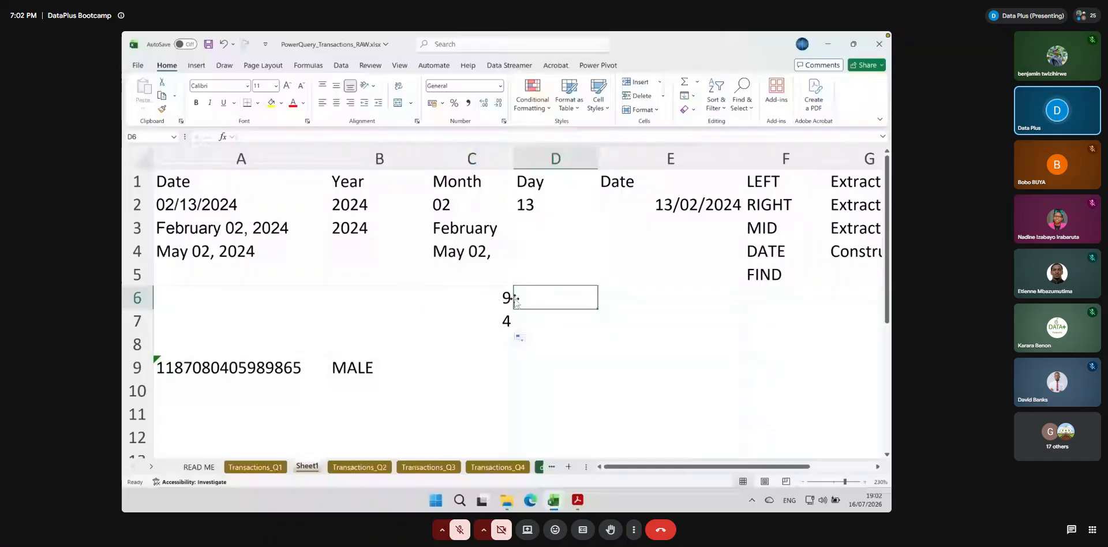
{"action": "type", "text": "="}
{"action": "left_click", "coordinate": [486, 298]}
{"action": "type", "text": "-1"}
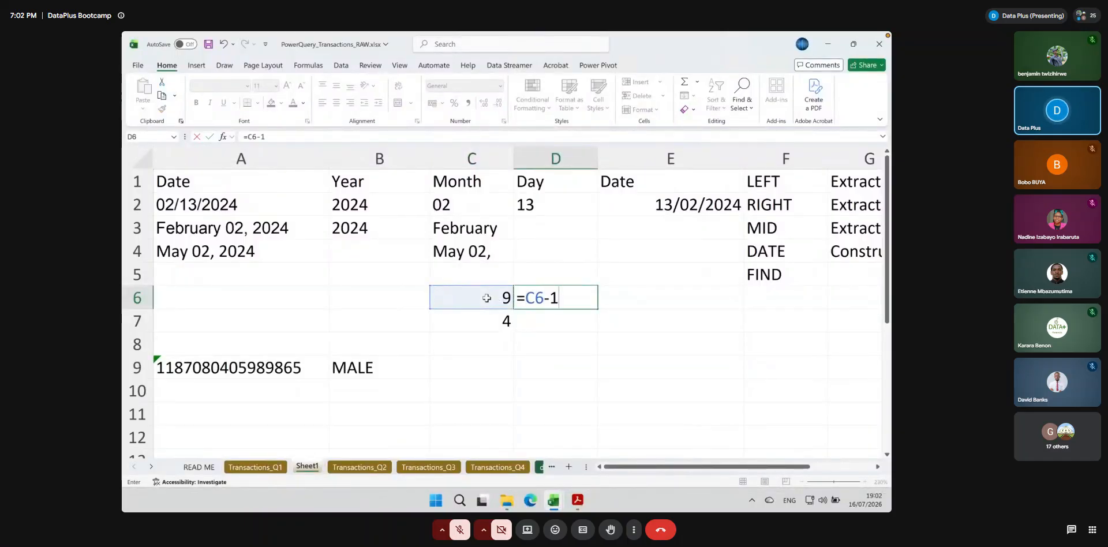
{"action": "key", "text": "Return"}
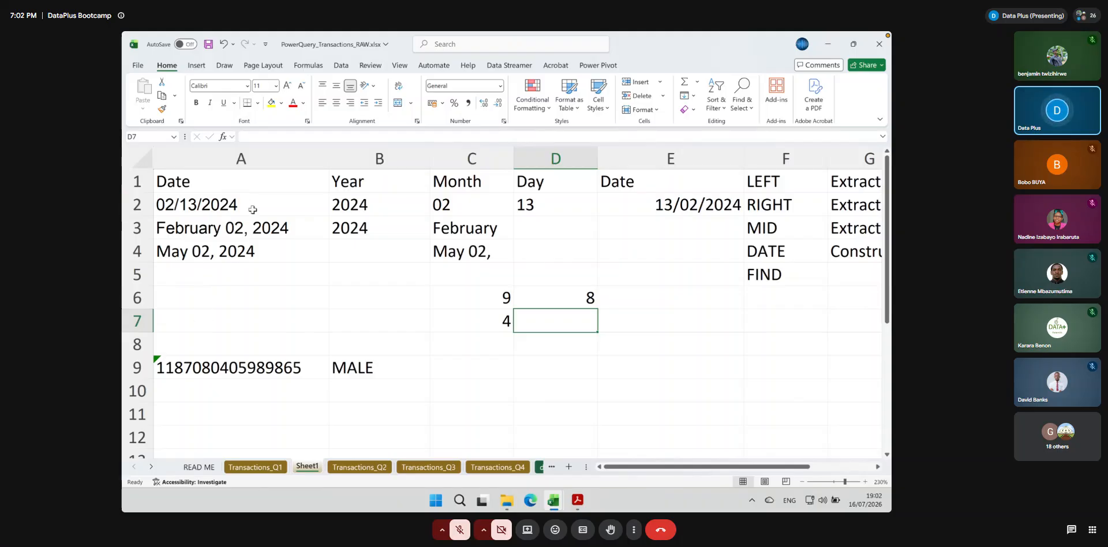
Replace the fixed character count in C3's LEFT formula with FIND(" ", A3)-1 and fill it down to C4
{"action": "double_click", "coordinate": [480, 229]}
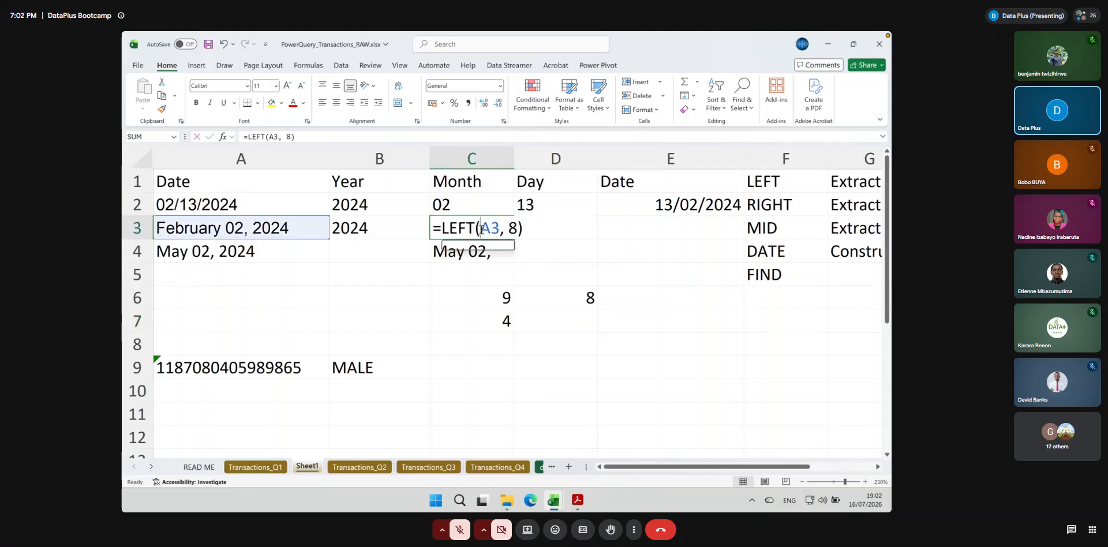
{"action": "left_click", "coordinate": [517, 229]}
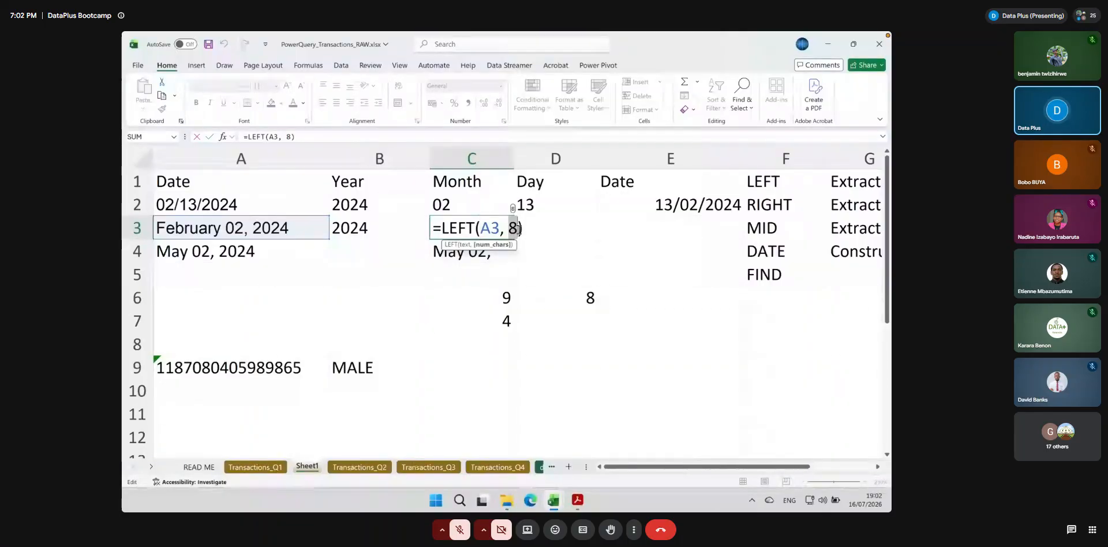
{"action": "key", "text": "BackSpace"}
{"action": "type", "text": "find("}
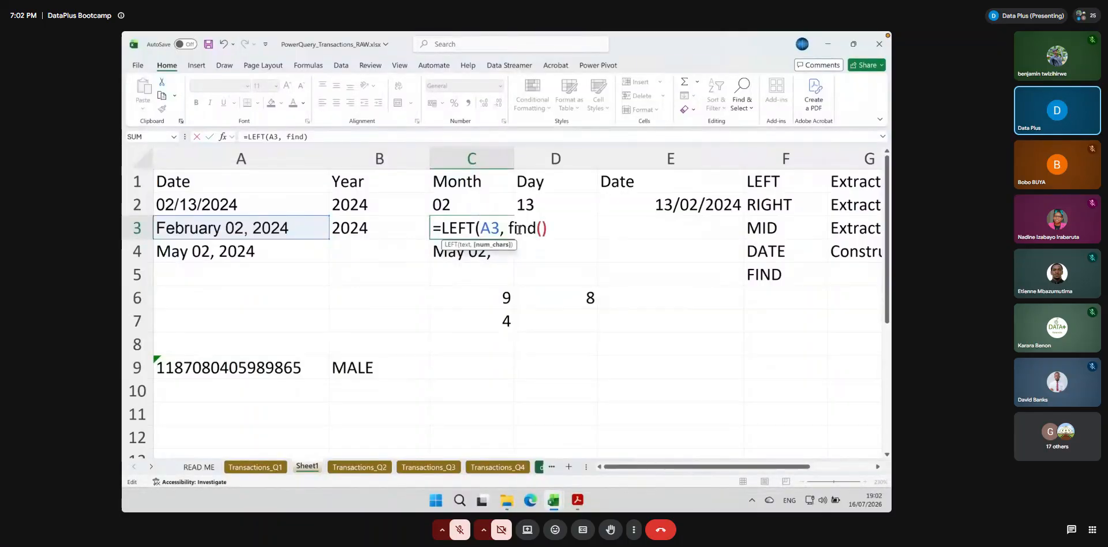
{"action": "type", "text": "\" \" "}
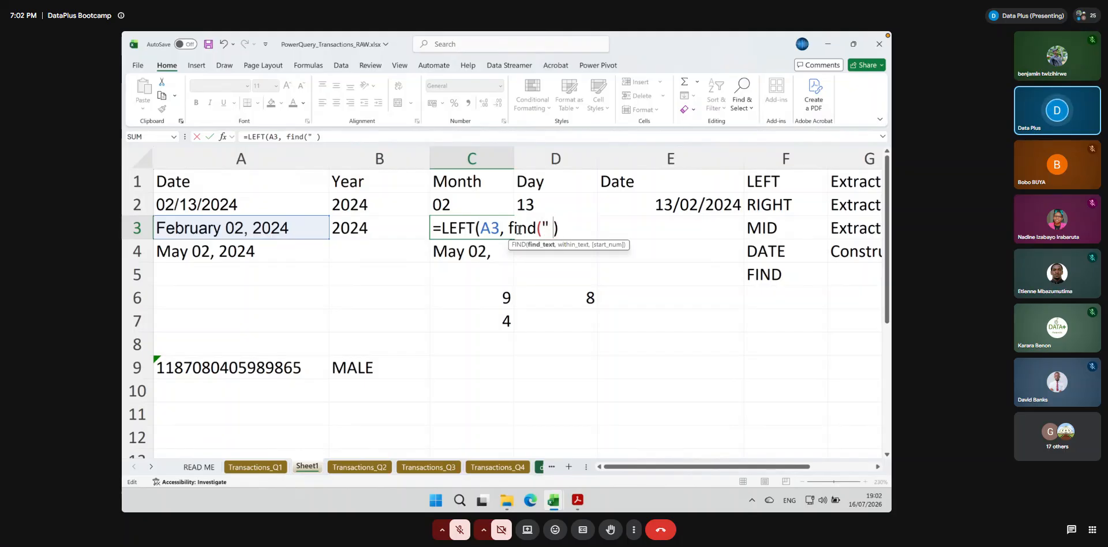
{"action": "type", "text": ","}
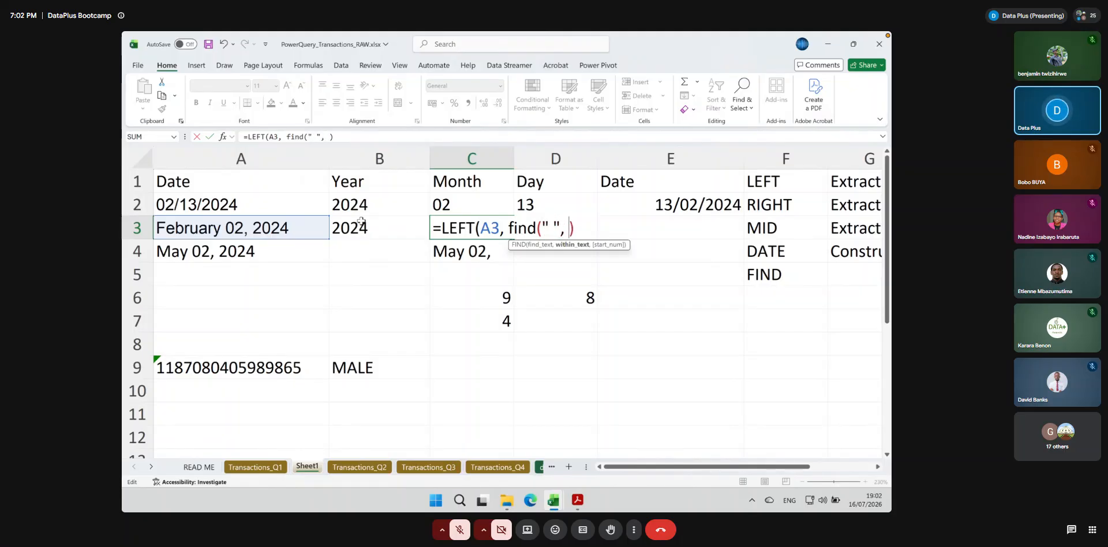
{"action": "left_click", "coordinate": [281, 229]}
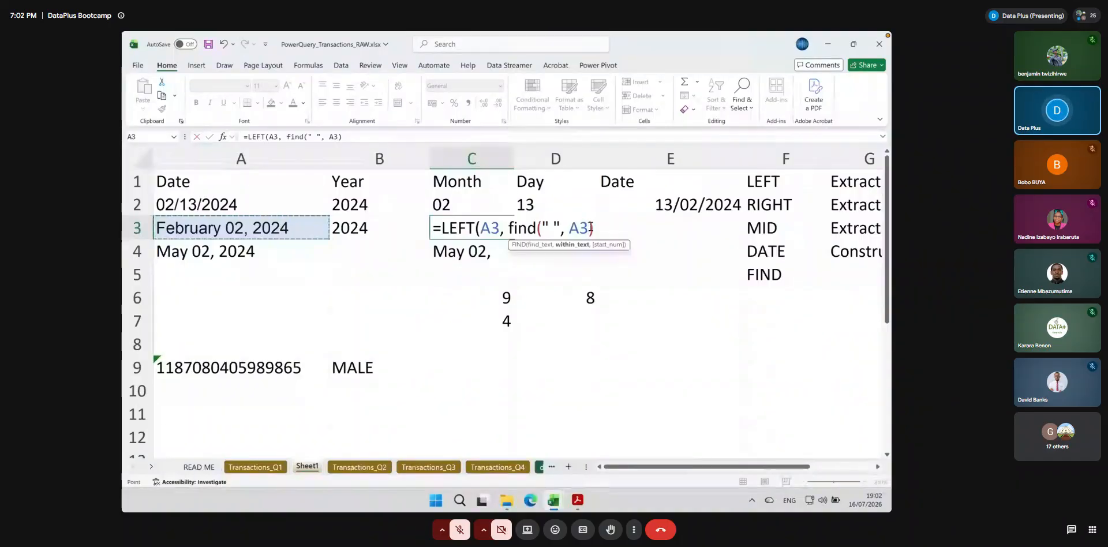
{"action": "left_click", "coordinate": [592, 231]}
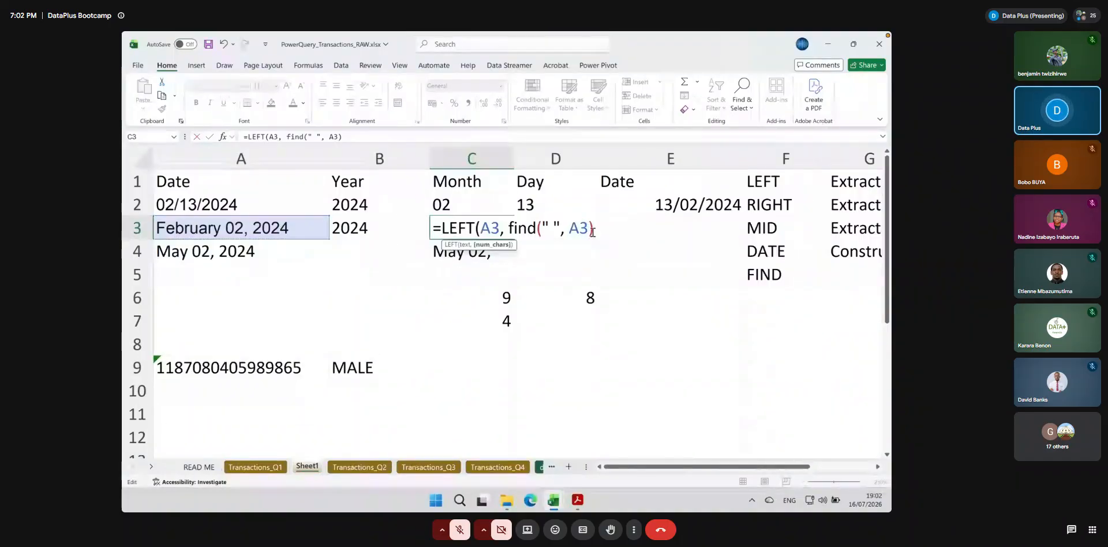
{"action": "type", "text": "-1)"}
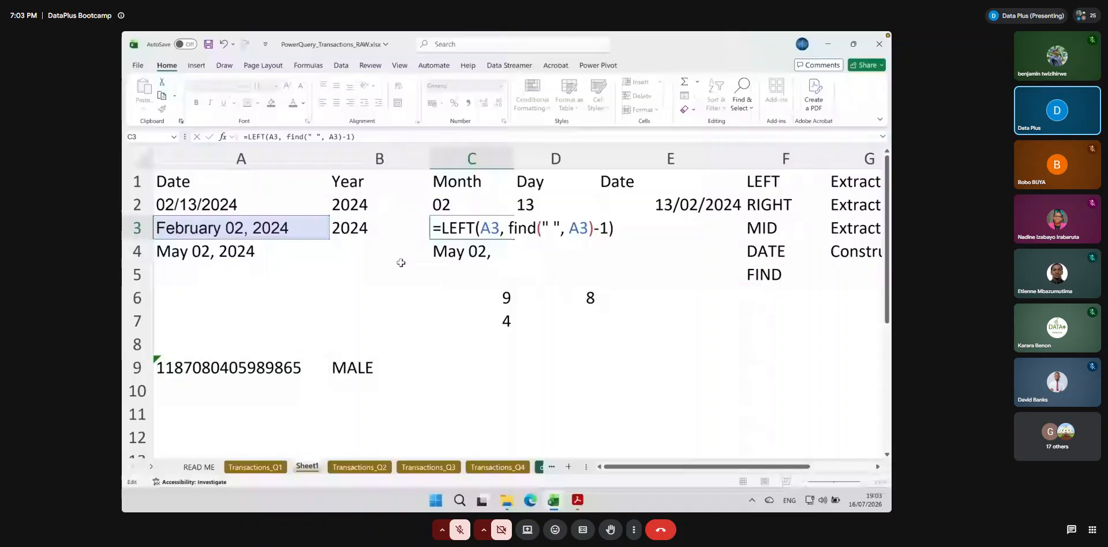
{"action": "key", "text": "ctrl+Return"}
{"action": "left_click_drag", "start_coordinate": [514, 239], "coordinate": [509, 256]}
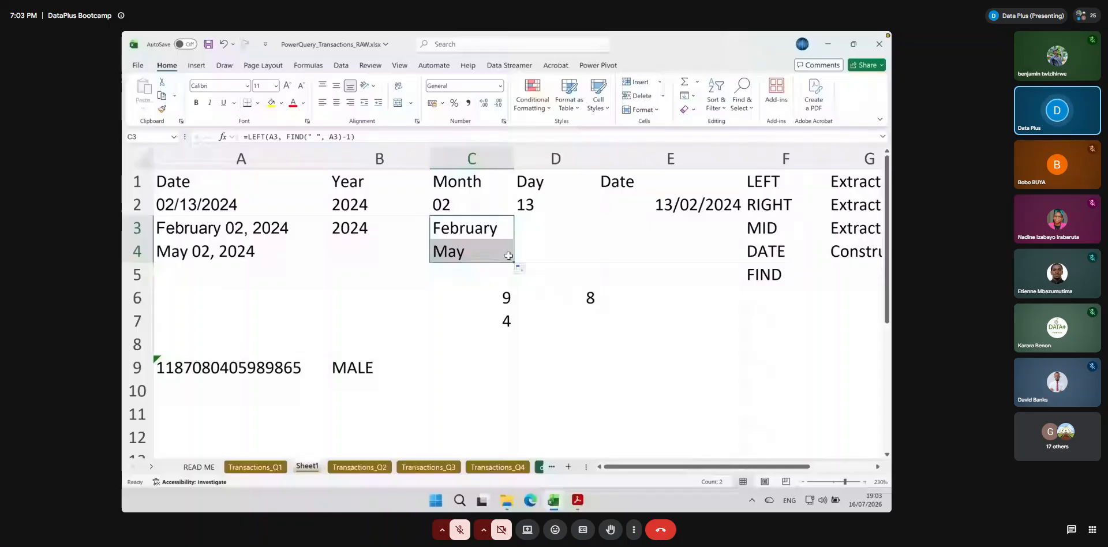
Enter the example date December 12, 2024 in A5, below the May date
{"action": "left_click", "coordinate": [258, 271]}
{"action": "type", "text": "Dece"}
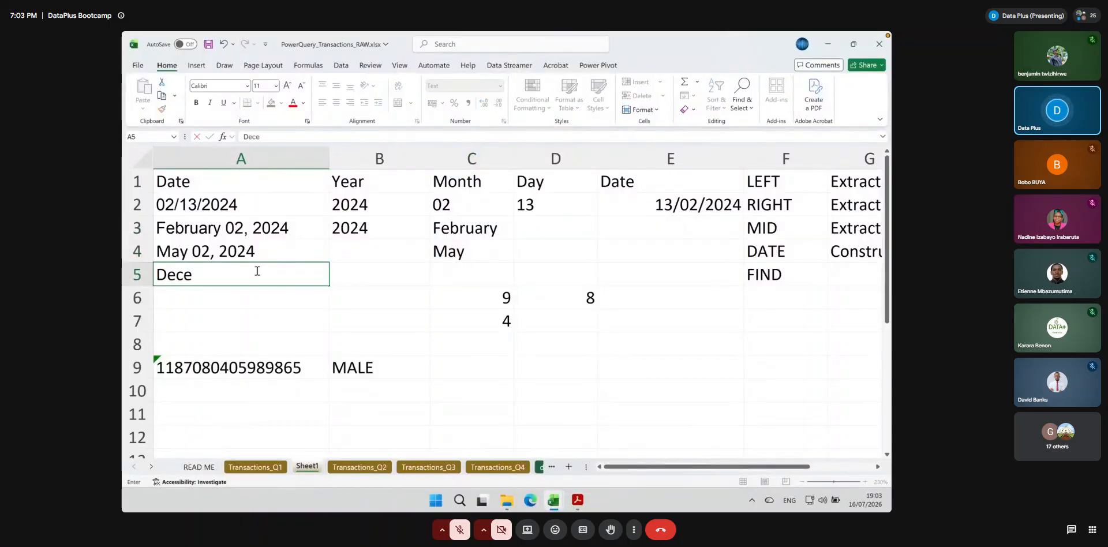
{"action": "type", "text": "mber"}
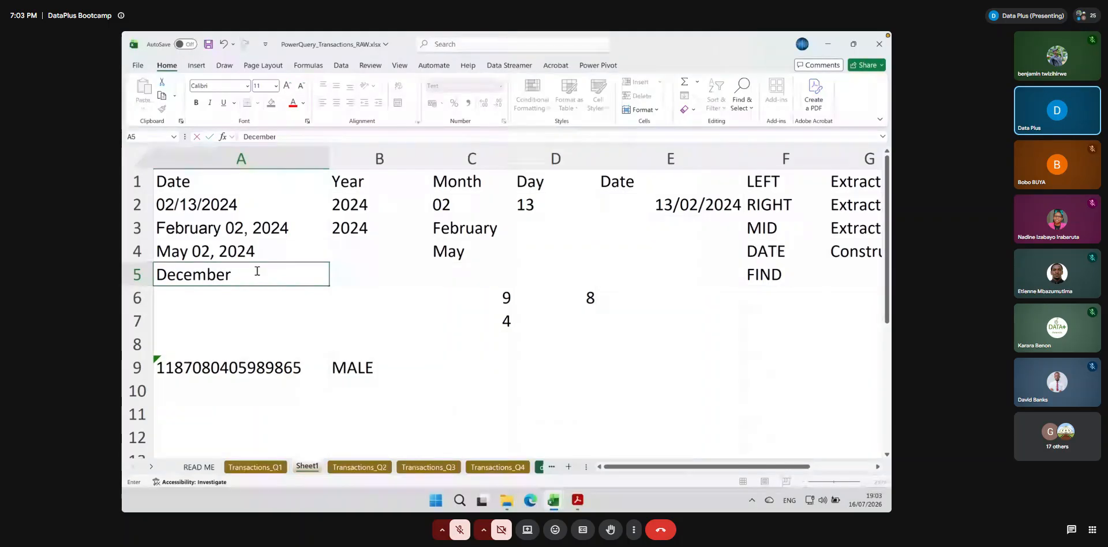
{"action": "type", "text": "12, 2024"}
{"action": "key", "text": "Tab"}
Fill the LEFT and FIND month formula from C4 down to C5
{"action": "left_click", "coordinate": [482, 251]}
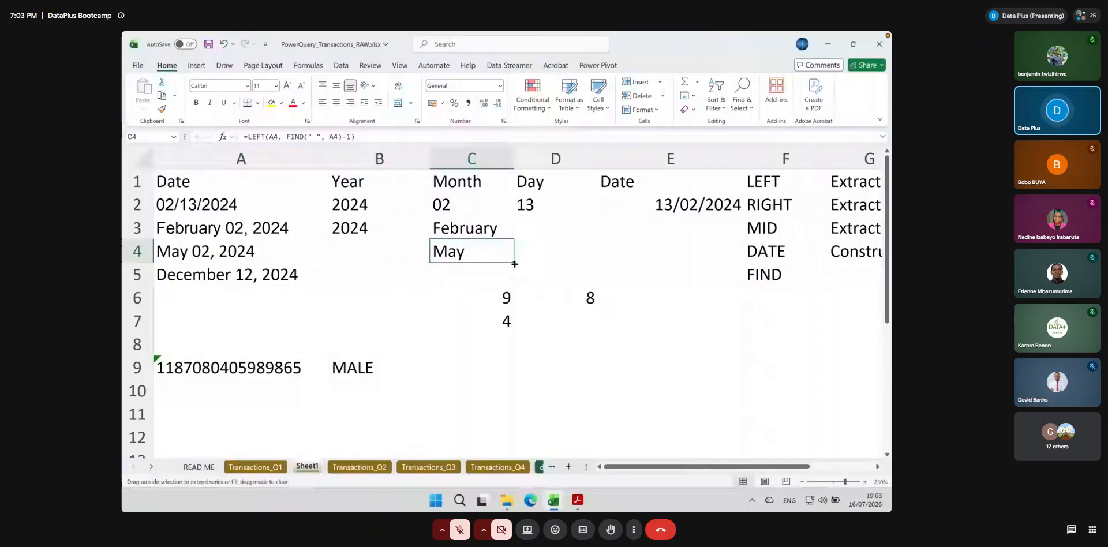
{"action": "left_click_drag", "start_coordinate": [514, 264], "coordinate": [514, 284]}
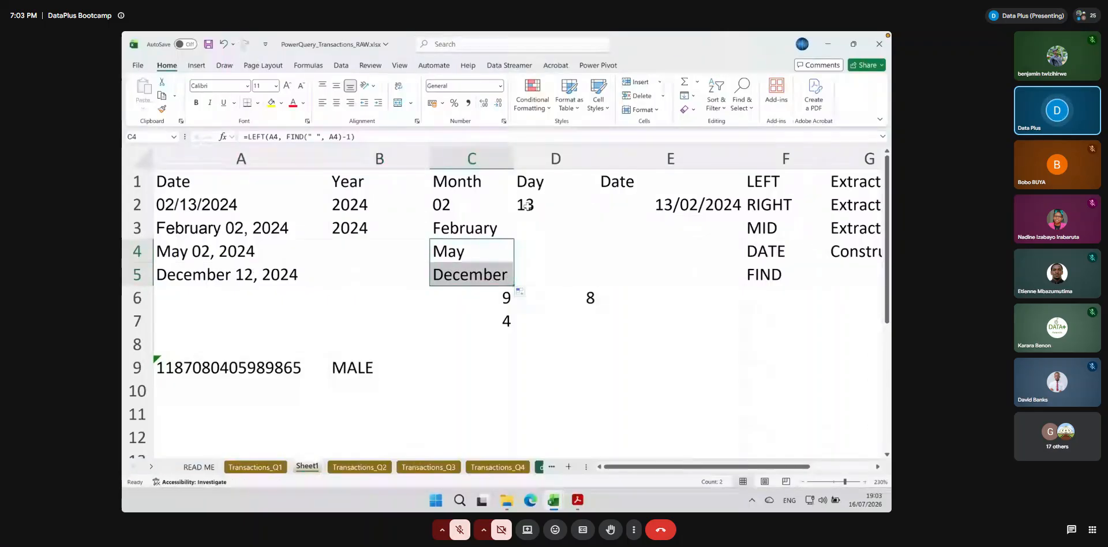
{"action": "left_click", "coordinate": [500, 277]}
{"action": "left_click", "coordinate": [500, 298]}
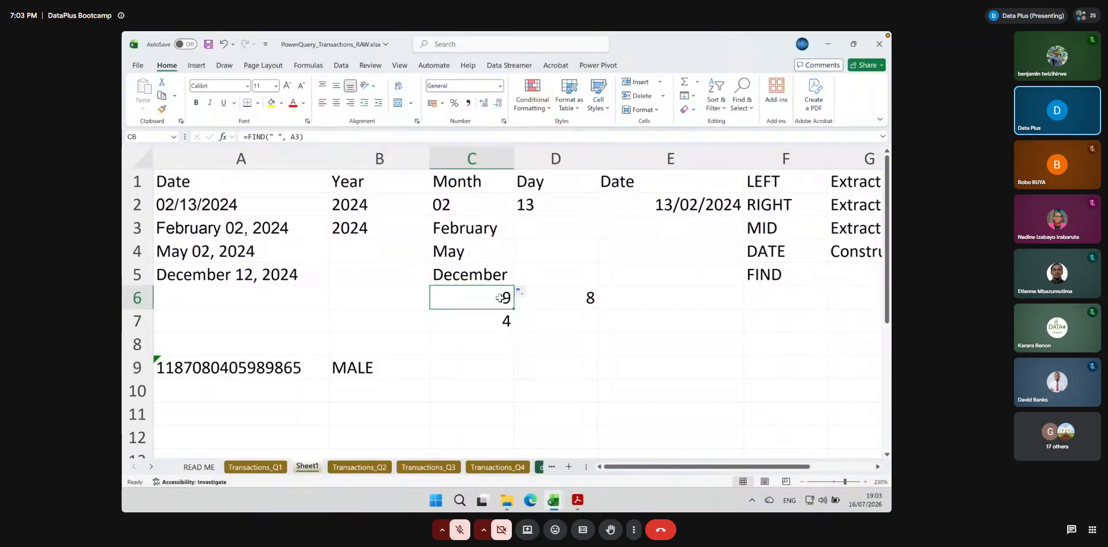
Review the nested LEFT and FIND formula in C3 against its source date in A3
{"action": "left_click", "coordinate": [495, 226]}
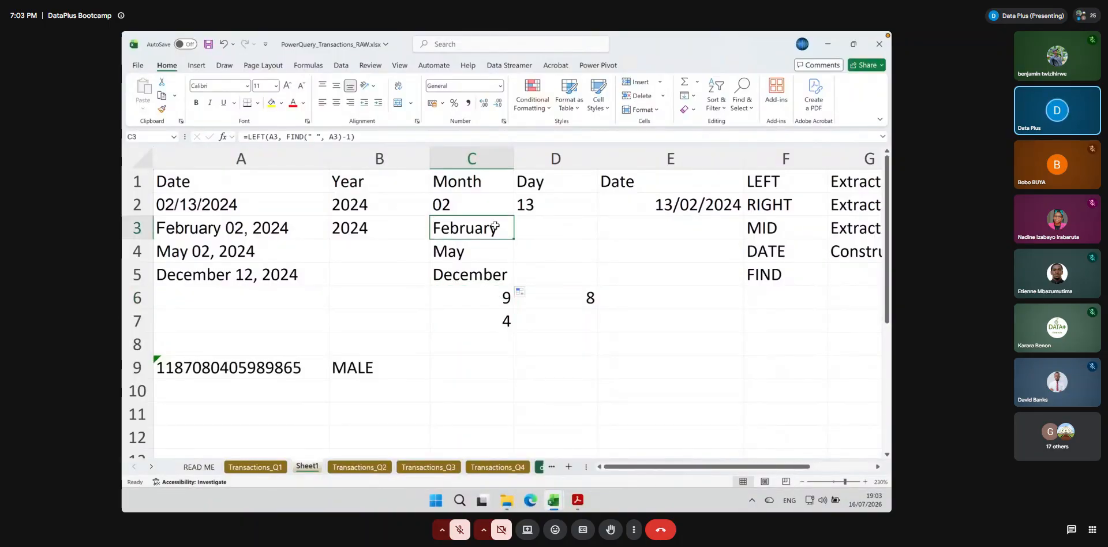
{"action": "double_click", "coordinate": [495, 227]}
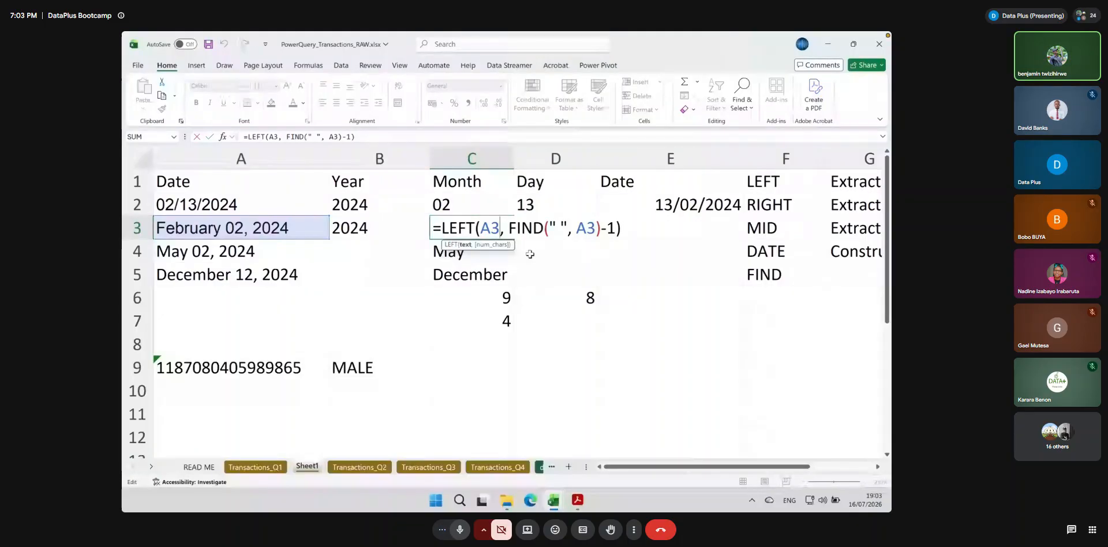
{"action": "left_click", "coordinate": [460, 530]}
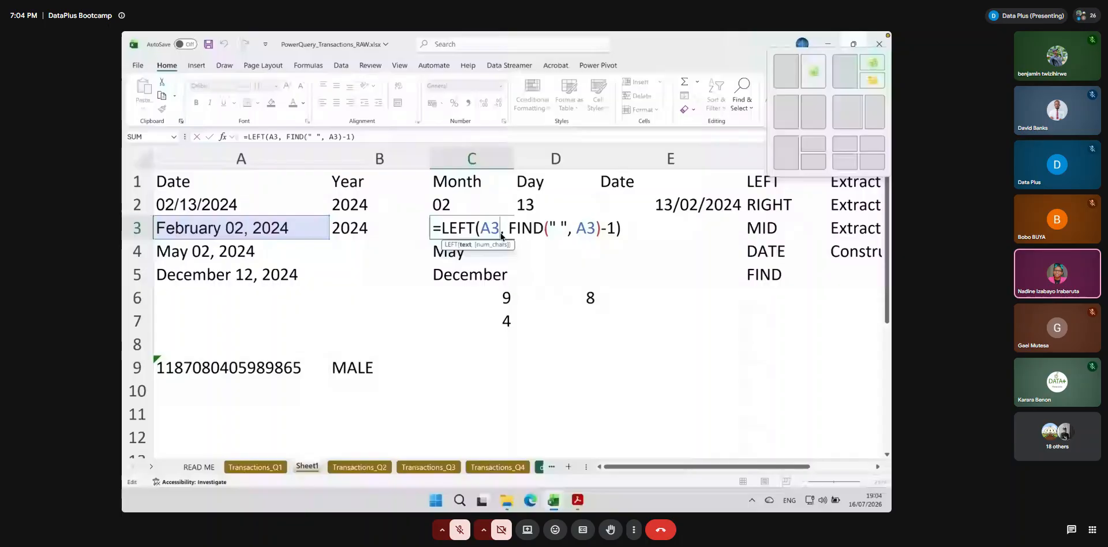
{"action": "left_click", "coordinate": [488, 343]}
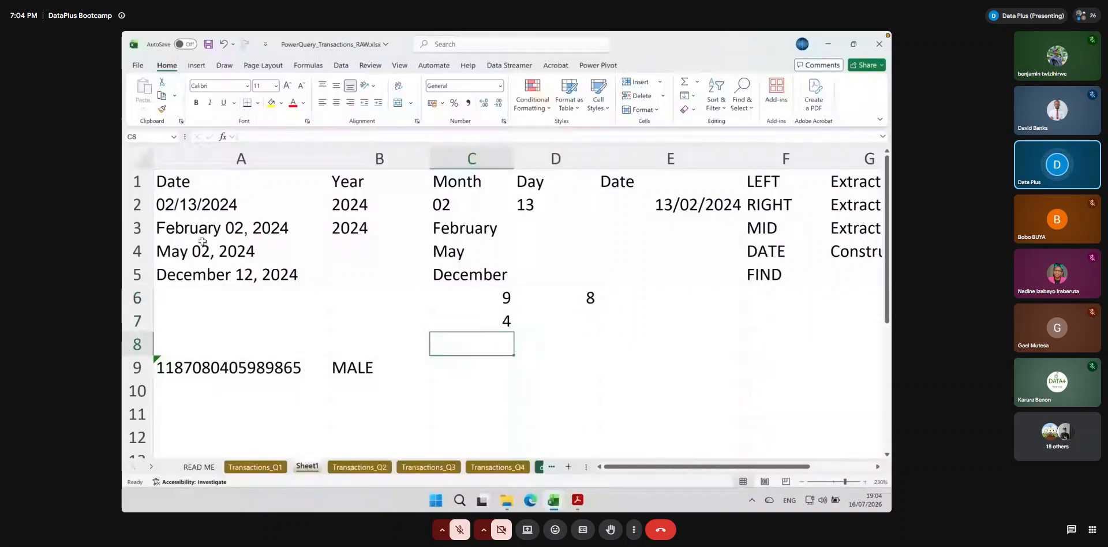
{"action": "left_click", "coordinate": [168, 229]}
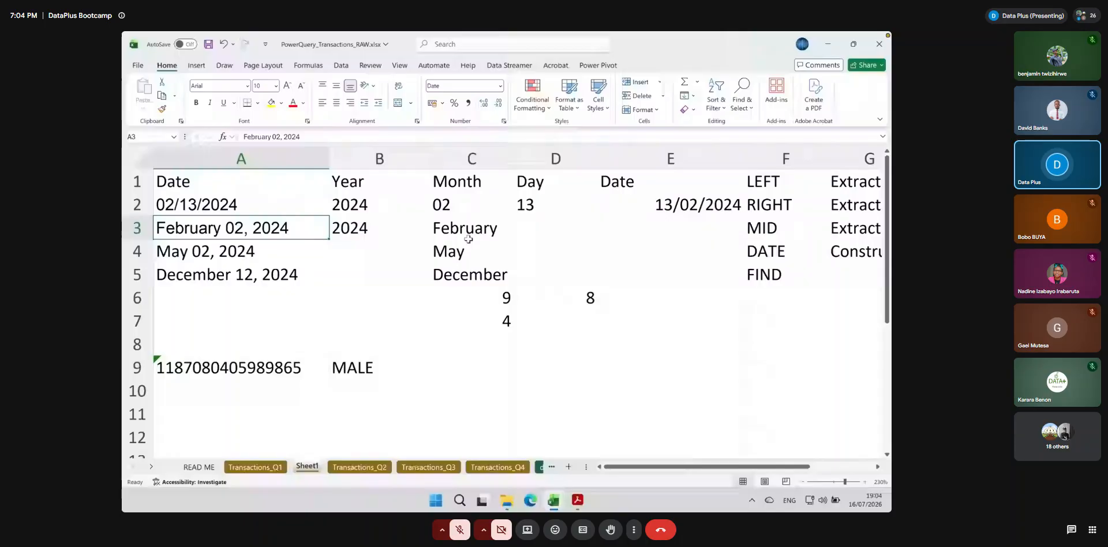
Replace the formula in C6 with =LEFT(A3, 8) to extract the month using a fixed character count
{"action": "left_click", "coordinate": [470, 297]}
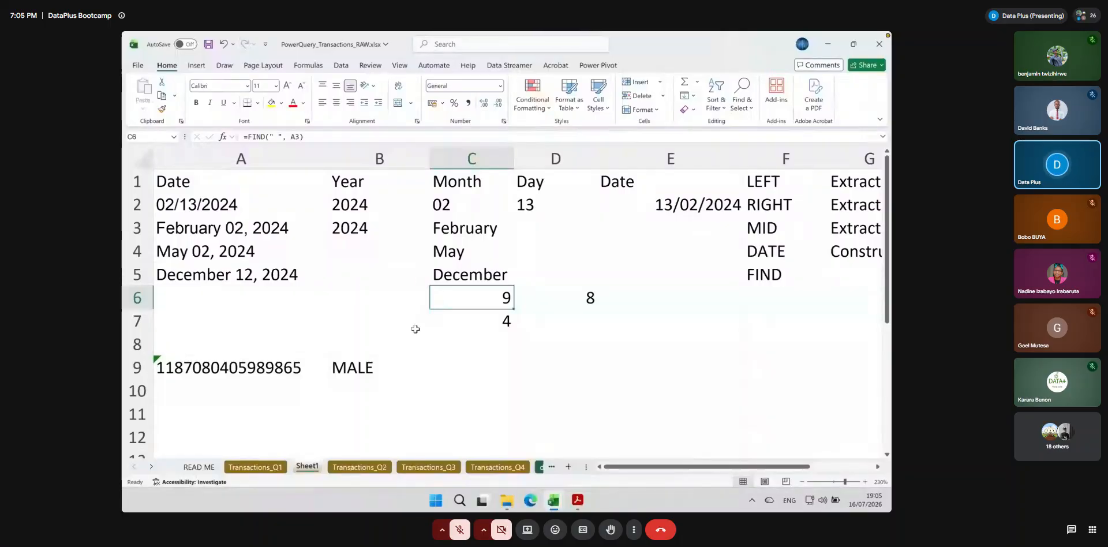
{"action": "type", "text": "=left"}
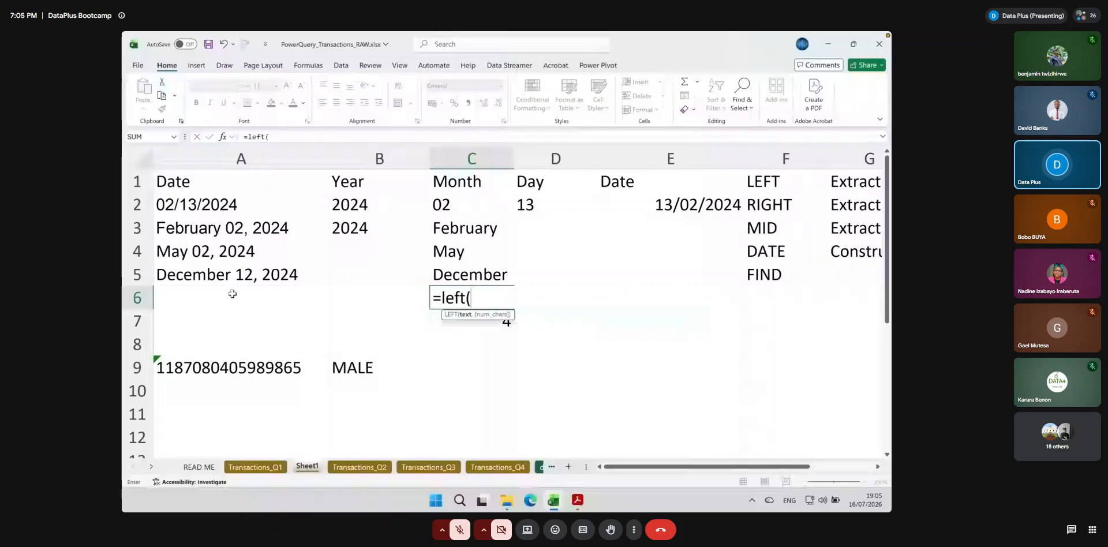
{"action": "type", "text": "("}
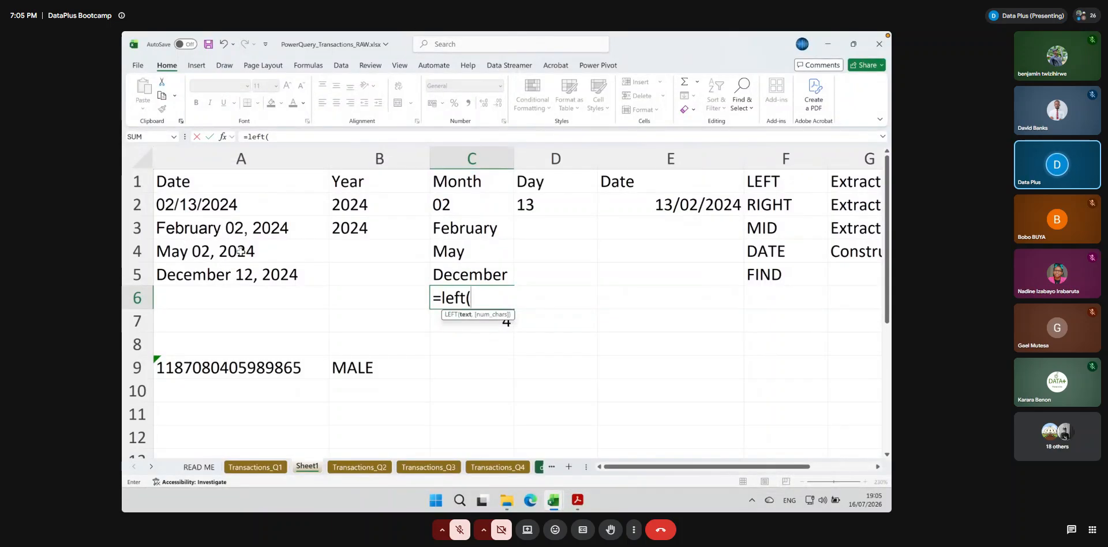
{"action": "left_click", "coordinate": [196, 227]}
{"action": "type", "text": ","}
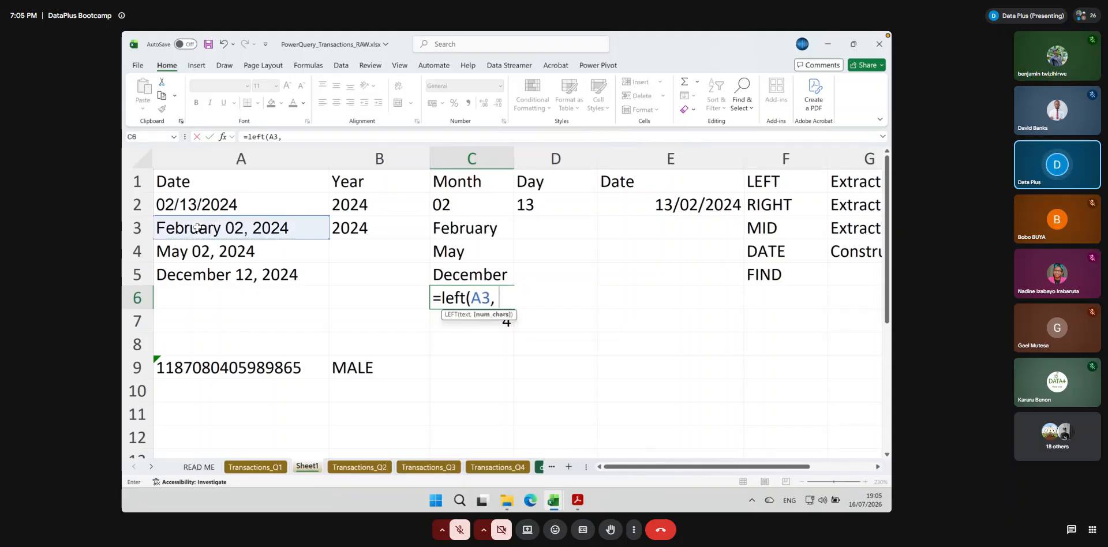
{"action": "type", "text": " 8)"}
{"action": "key", "text": "Return"}
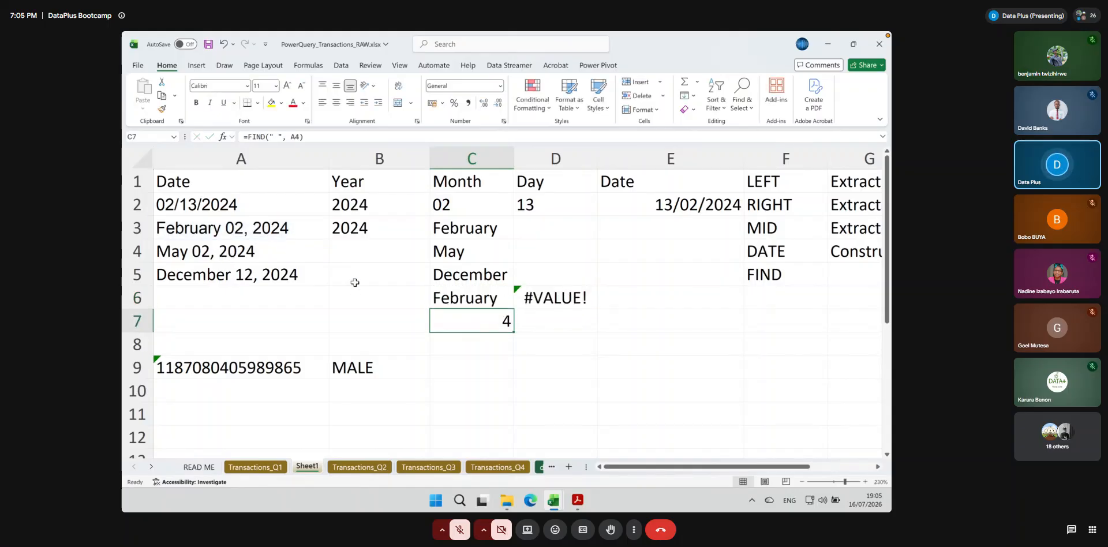
Clear the length calculation from D6
{"action": "left_click", "coordinate": [536, 299]}
{"action": "key", "text": "Delete"}
{"action": "key", "text": "Down"}
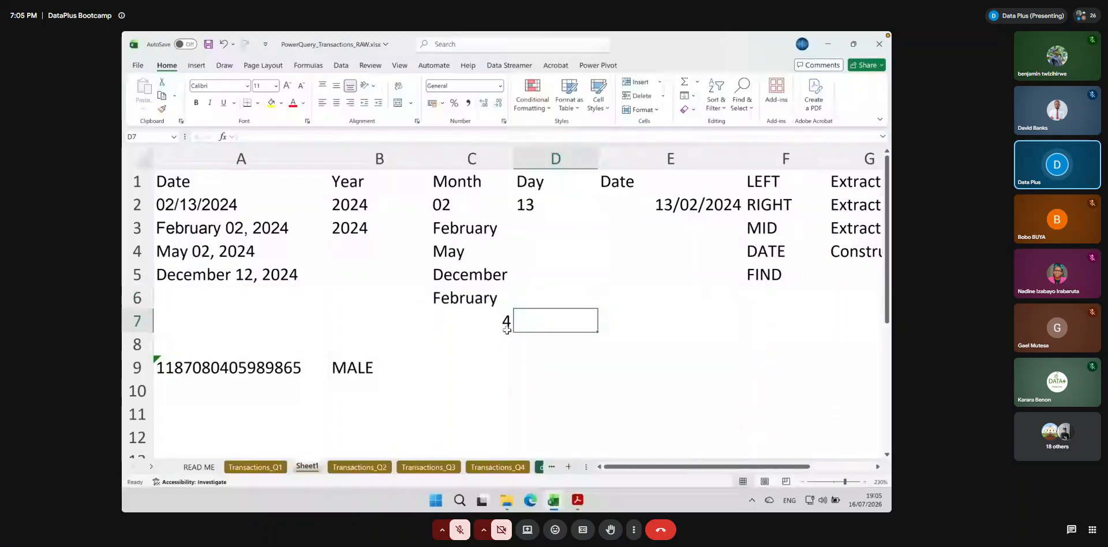
Fill the fixed-length LEFT formula from C6 down to C7 and check the formula in C6
{"action": "left_click", "coordinate": [496, 304]}
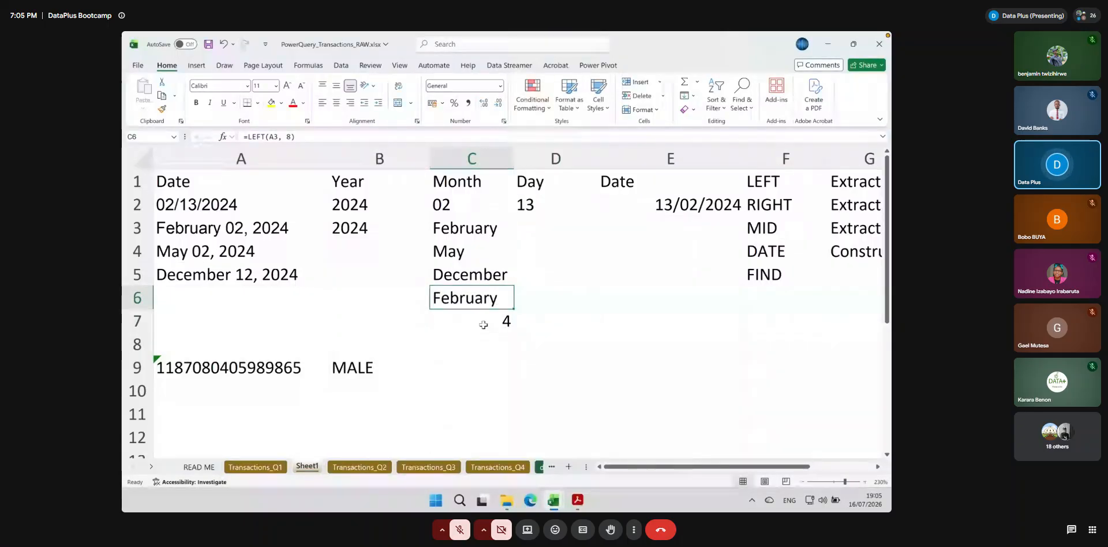
{"action": "left_click_drag", "start_coordinate": [513, 309], "coordinate": [515, 331]}
{"action": "left_click", "coordinate": [505, 311]}
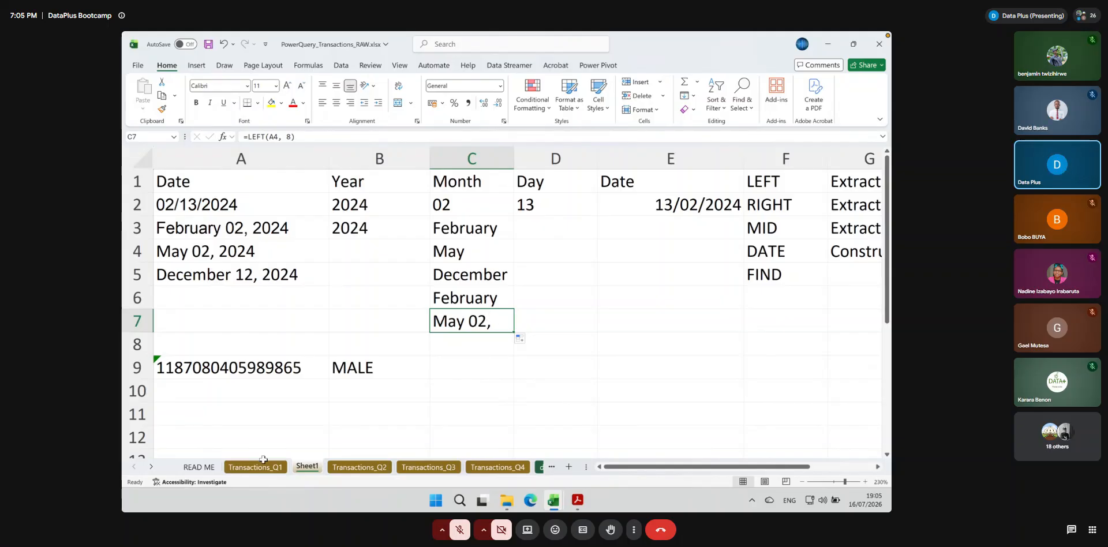
{"action": "left_click", "coordinate": [468, 297]}
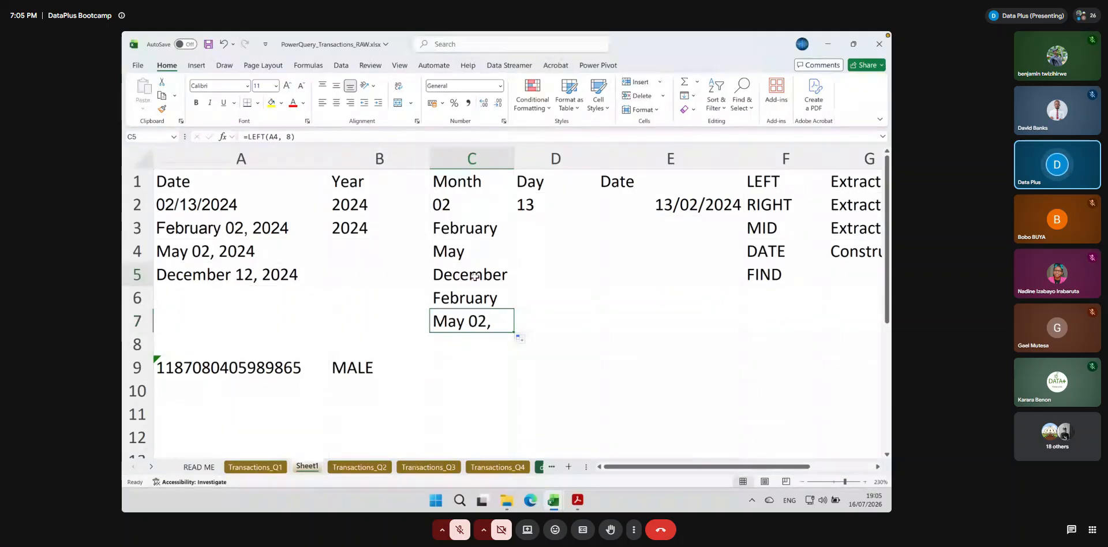
{"action": "double_click", "coordinate": [467, 299]}
{"action": "key", "text": "Return"}
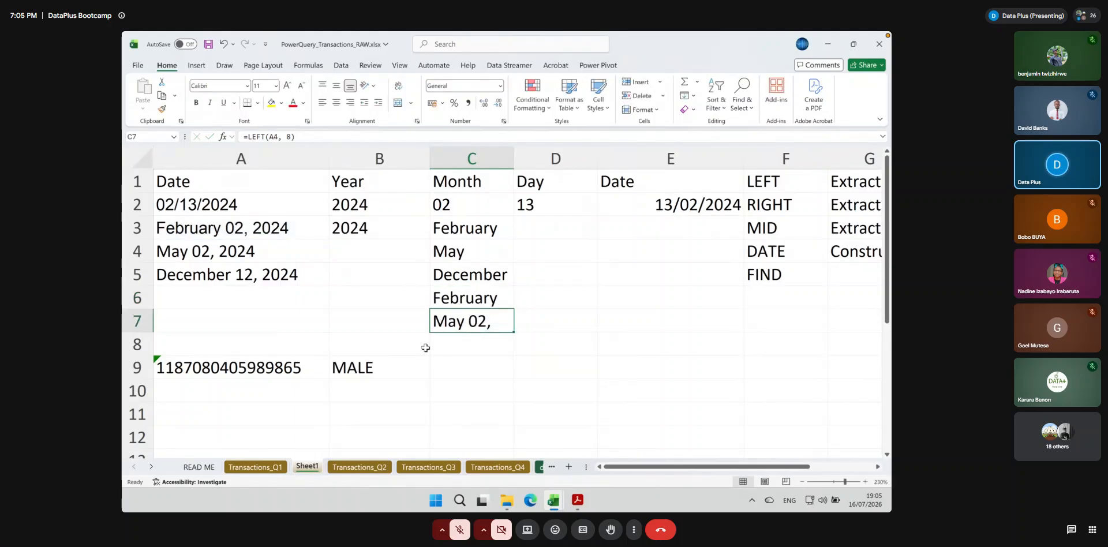
Examine the varying month names in the Order Date column of Transactions_Q1 and return to Sheet1
{"action": "left_click", "coordinate": [258, 469]}
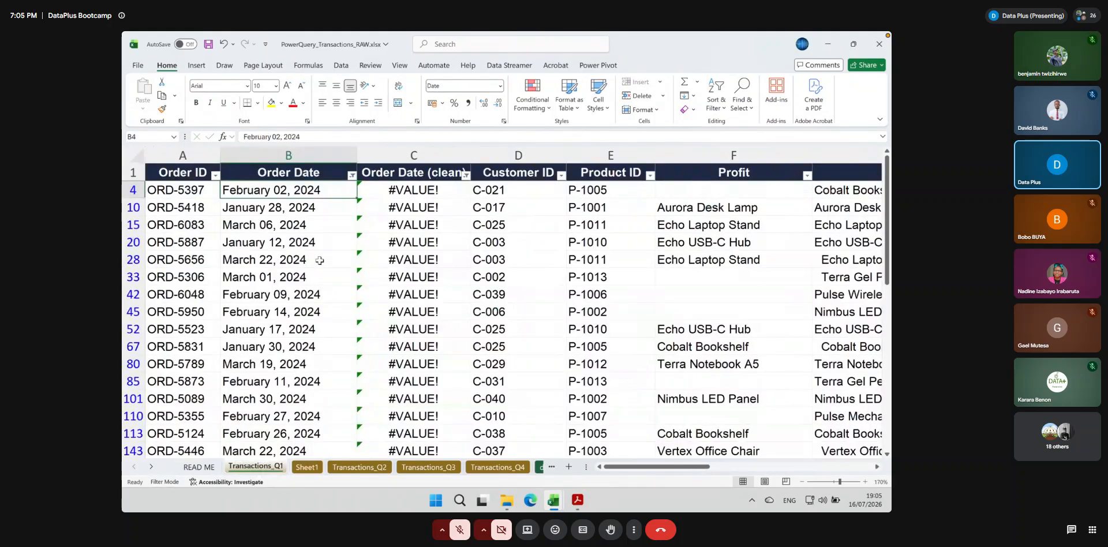
{"action": "scroll", "coordinate": [276, 306], "scroll_direction": "down", "scroll_amount": 15}
{"action": "scroll", "coordinate": [276, 307], "scroll_direction": "up", "scroll_amount": 15}
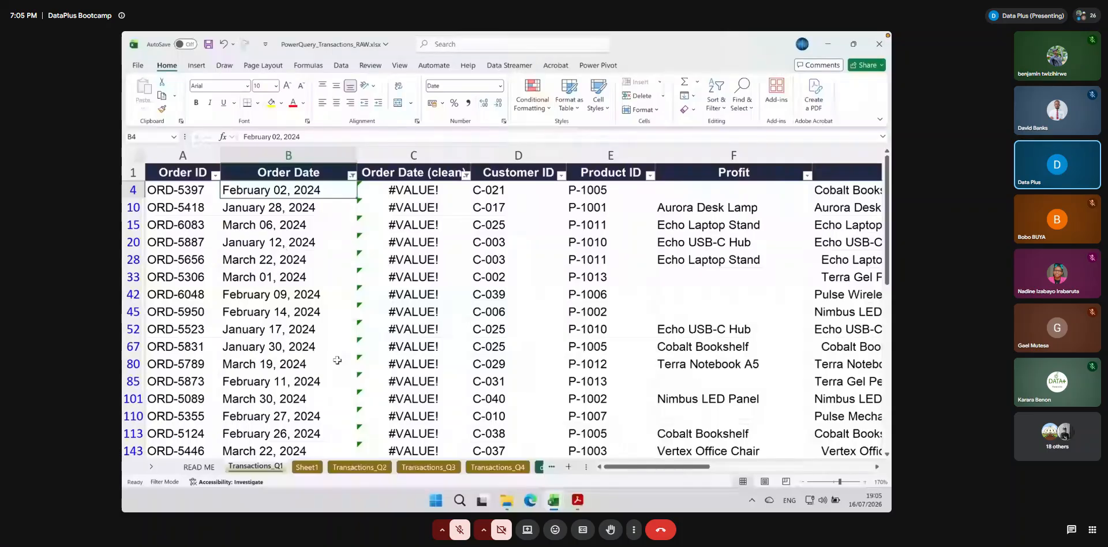
{"action": "scroll", "coordinate": [271, 335], "scroll_direction": "down", "scroll_amount": 10}
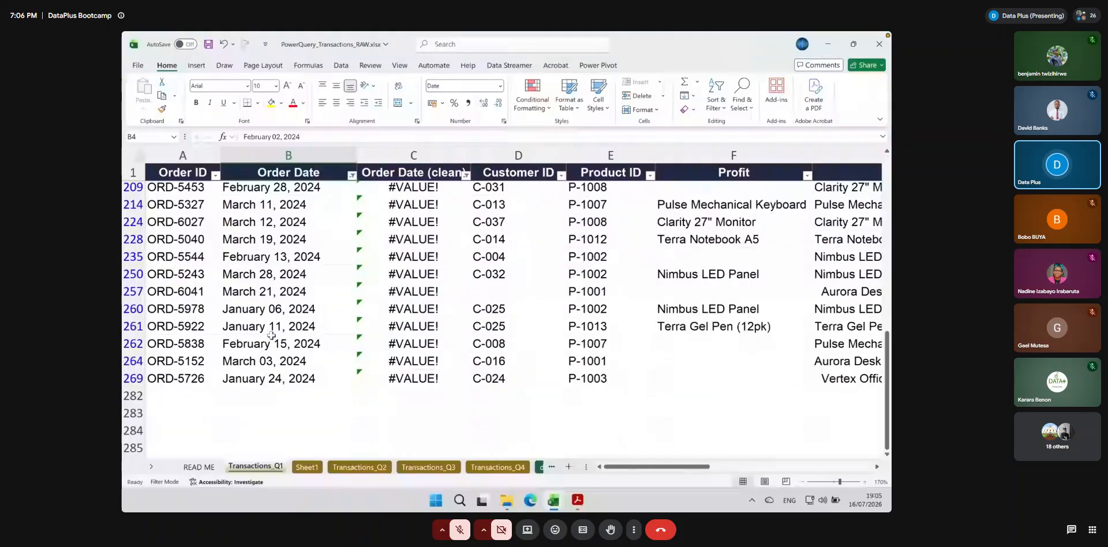
{"action": "scroll", "coordinate": [271, 335], "scroll_direction": "up", "scroll_amount": 10}
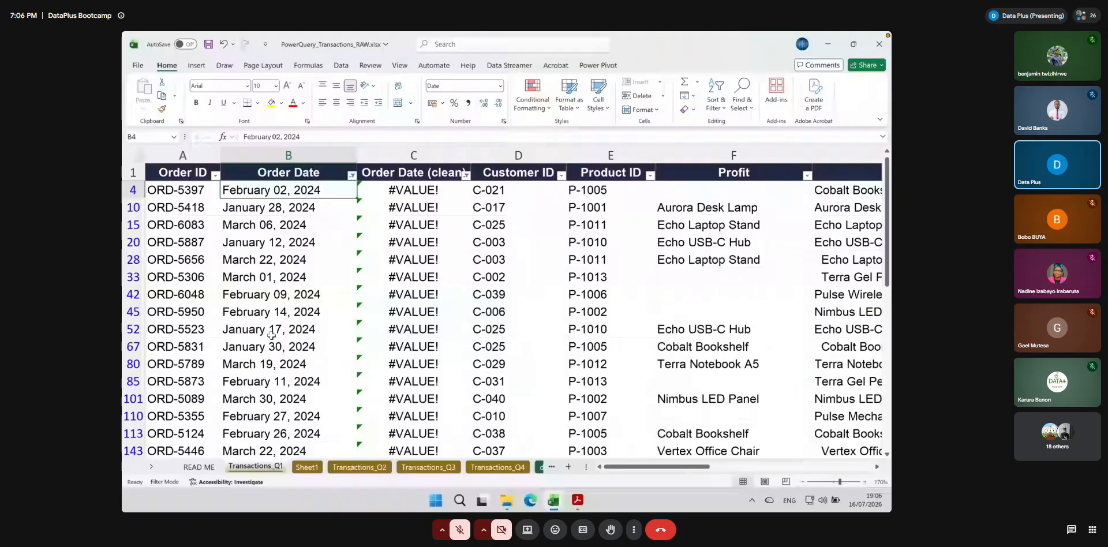
{"action": "key", "text": "ctrl+Page_Down"}
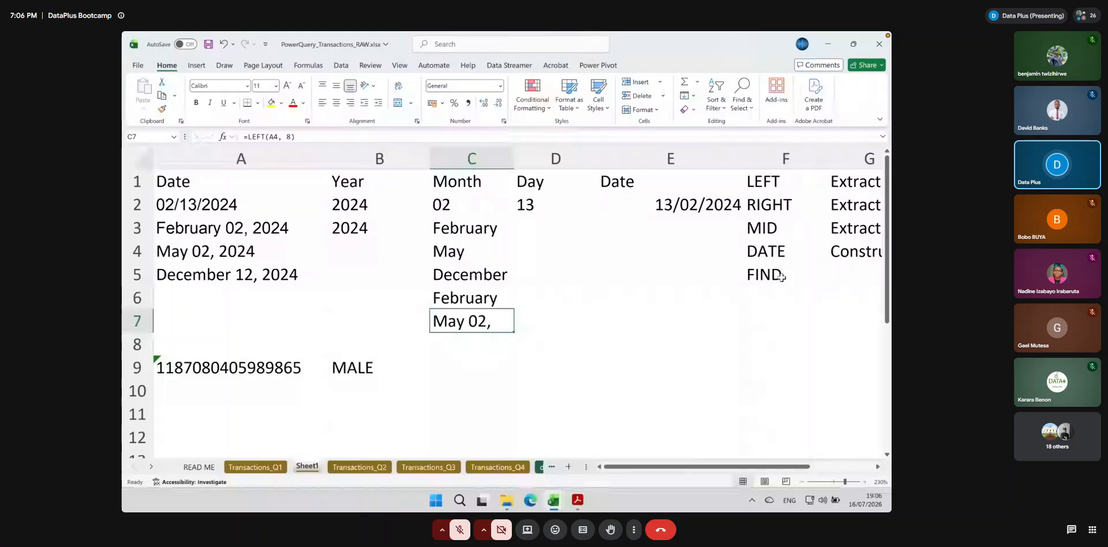
Highlight the space between the month name and the day in A3's date, leaving the text as it is
{"action": "left_click", "coordinate": [220, 229]}
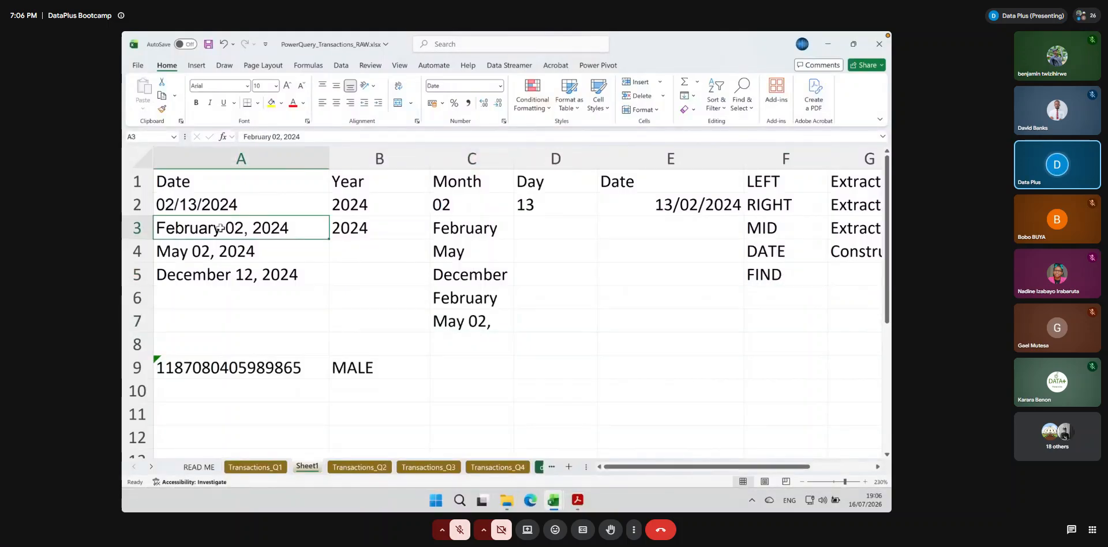
{"action": "double_click", "coordinate": [219, 229]}
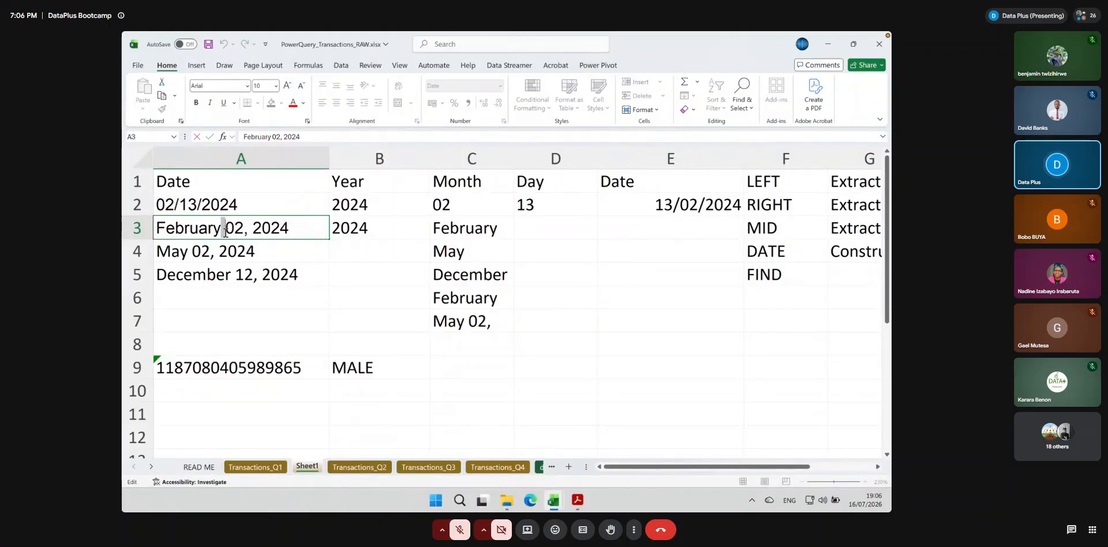
{"action": "left_click_drag", "start_coordinate": [221, 228], "coordinate": [225, 228]}
{"action": "key", "text": "Return"}
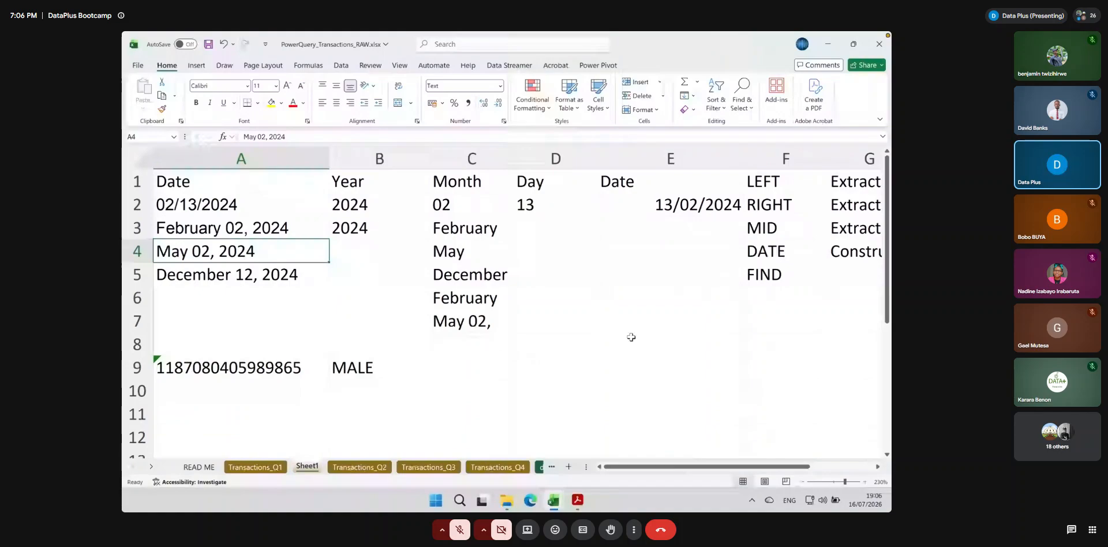
Enter =FIND(" ", A3) in C9 to locate the first space in the February date
{"action": "left_click", "coordinate": [474, 370]}
{"action": "type", "text": "=Find(\" \","}
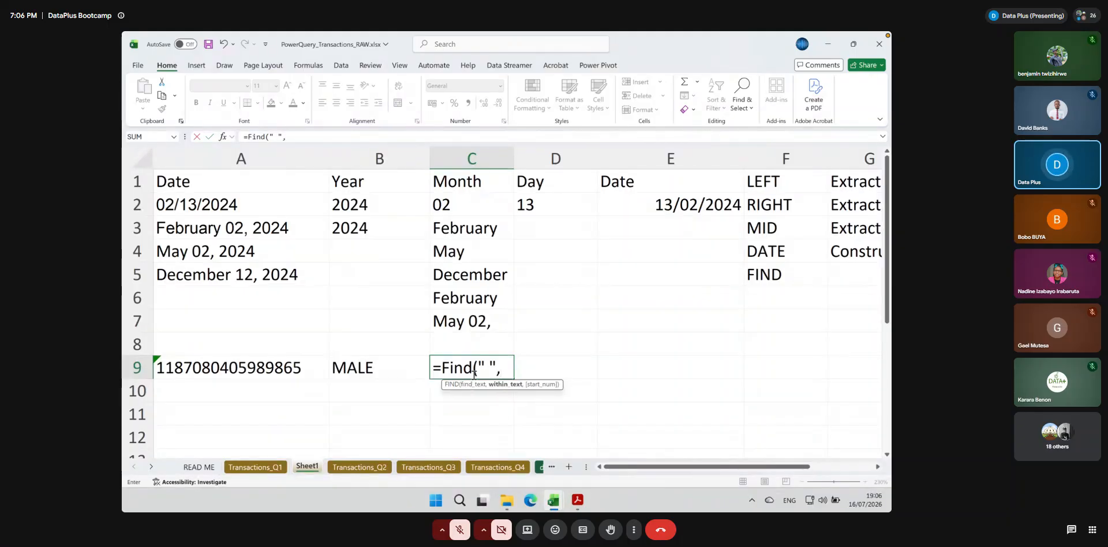
{"action": "left_click_drag", "start_coordinate": [485, 365], "coordinate": [492, 365]}
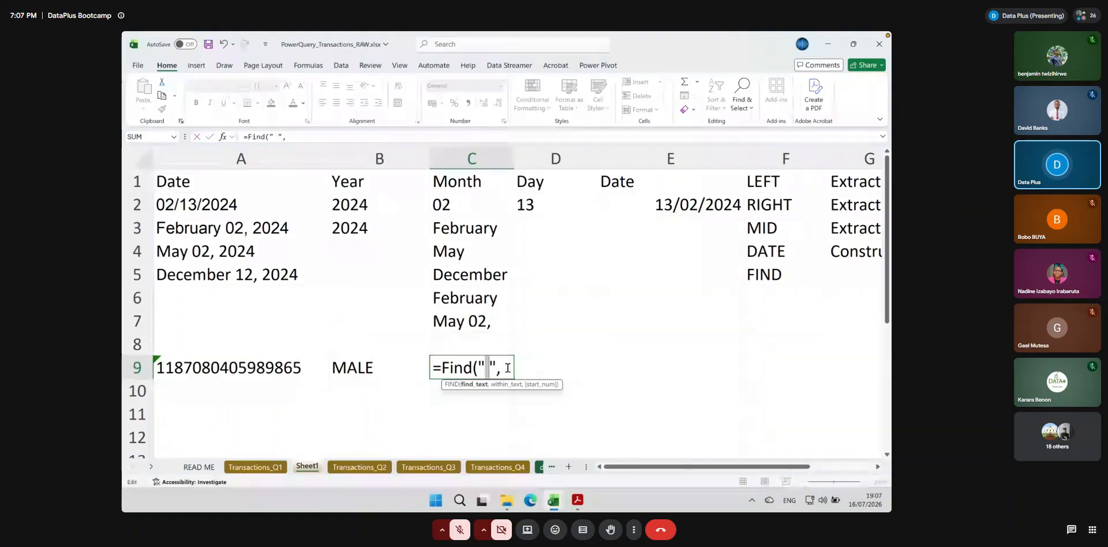
{"action": "left_click", "coordinate": [507, 368]}
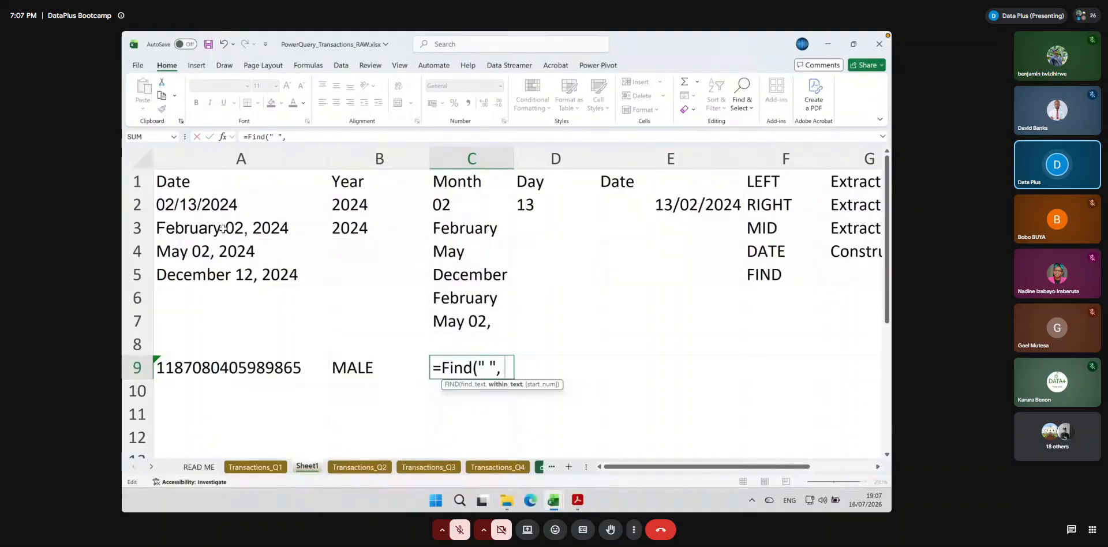
{"action": "left_click", "coordinate": [222, 228]}
{"action": "type", "text": ","}
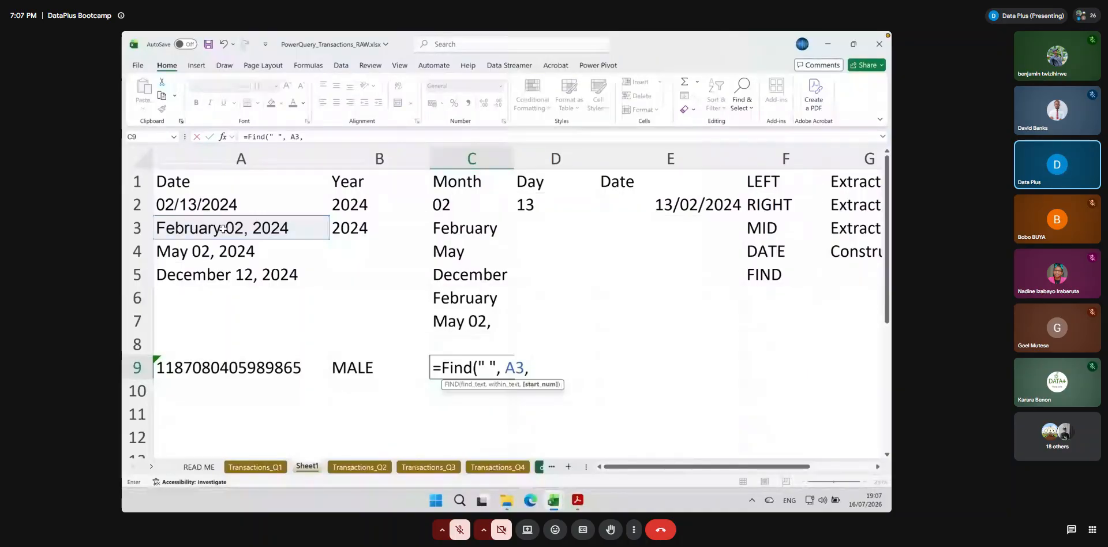
{"action": "key", "text": "BackSpace"}
{"action": "key", "text": "BackSpace"}
{"action": "type", "text": "3)"}
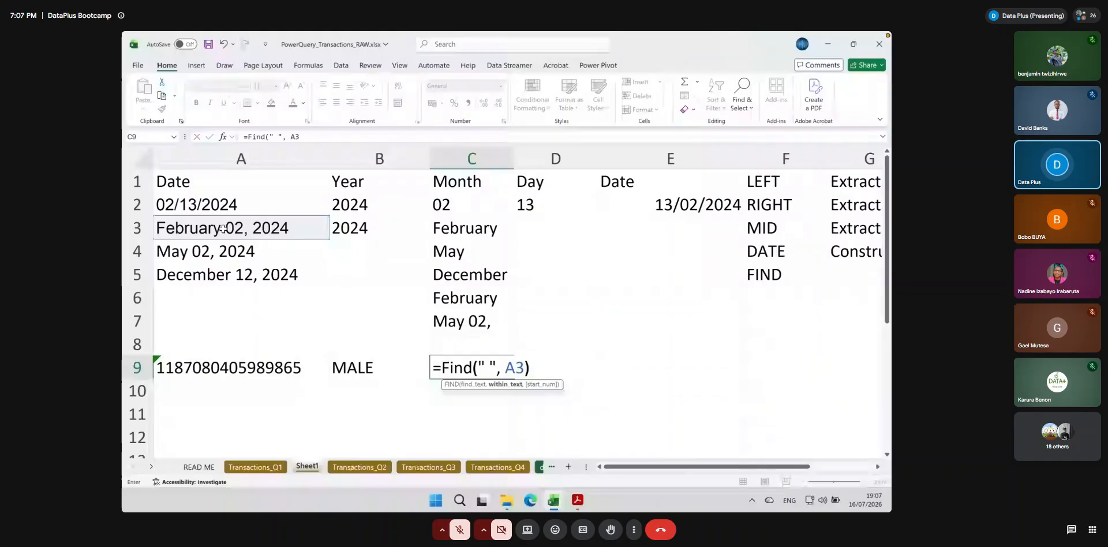
{"action": "key", "text": "Return"}
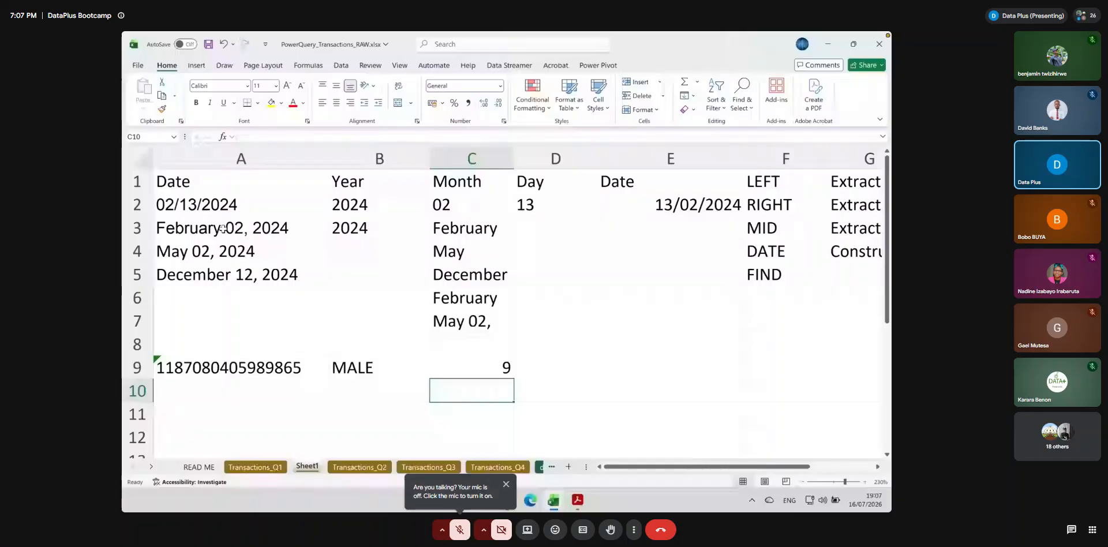
Append - 1 to C9's FIND formula and fill it down to C11 to get each month name's length
{"action": "double_click", "coordinate": [222, 228]}
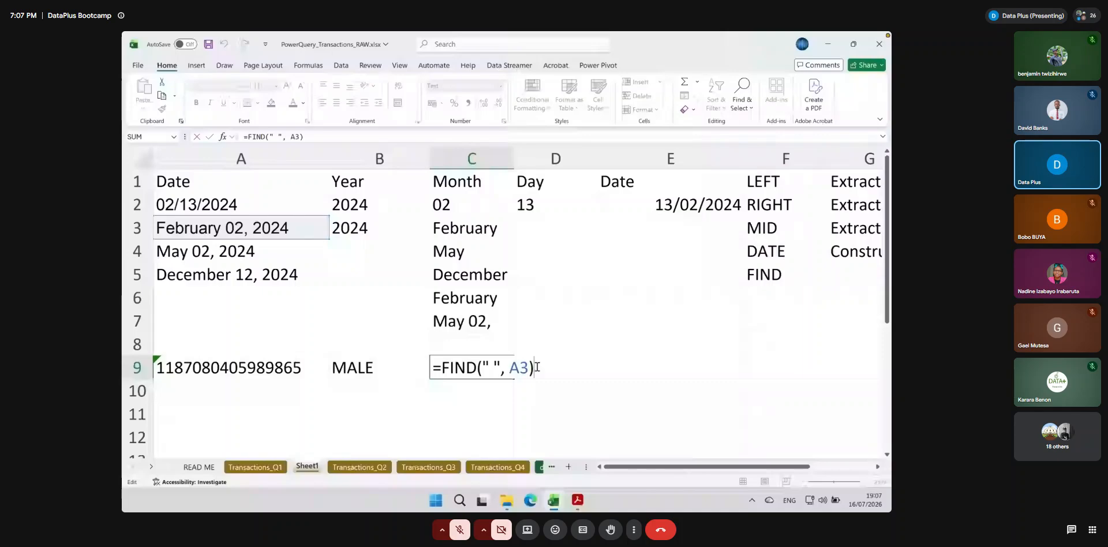
{"action": "type", "text": "- 1"}
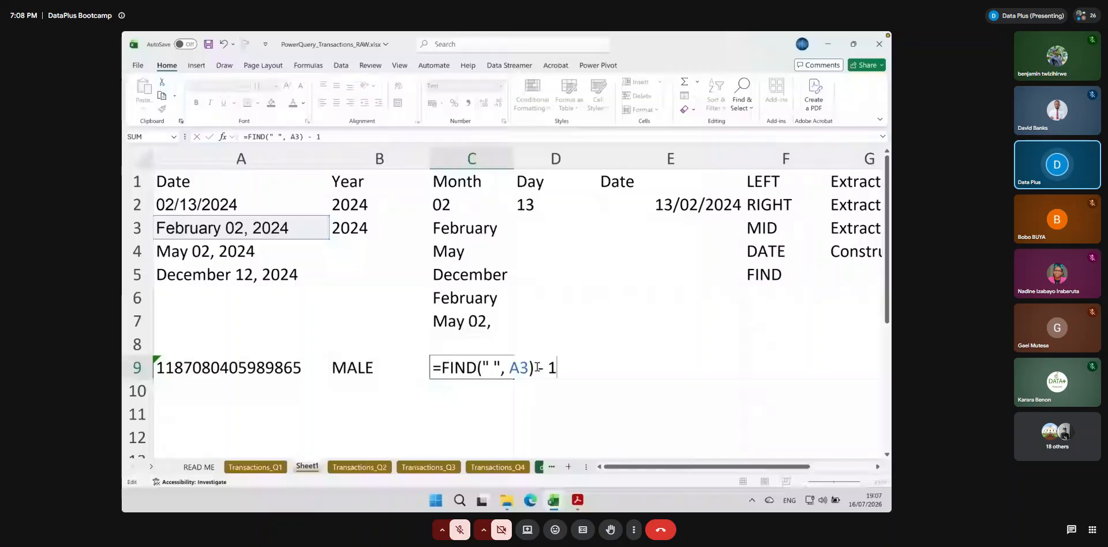
{"action": "left_click_drag", "start_coordinate": [442, 367], "coordinate": [557, 363]}
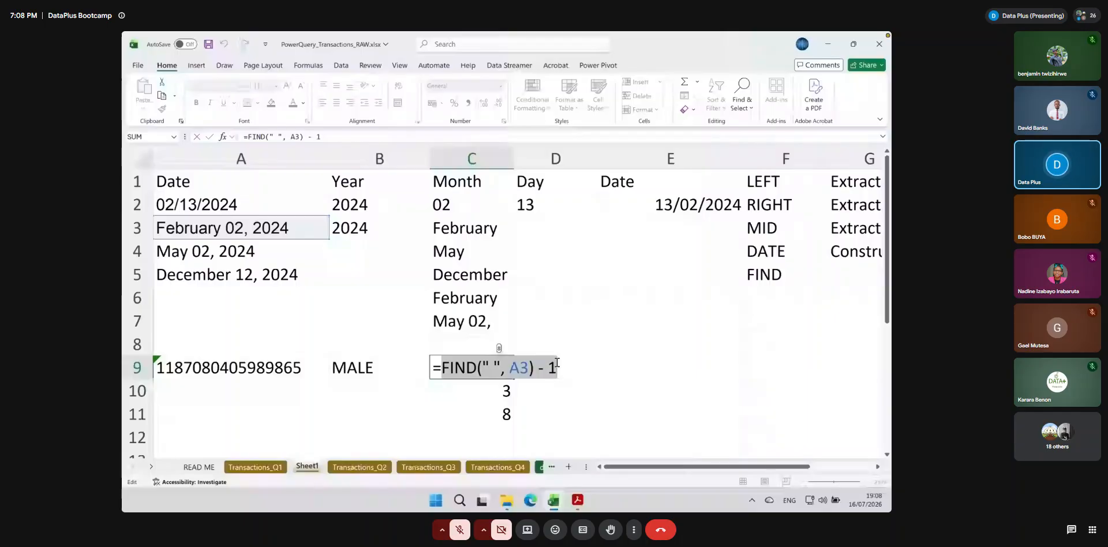
{"action": "key", "text": "Return"}
Enter =LEFT(A3, FIND(" ", A3) - 1) in C3 and fill it down to C5 to extract the month names
{"action": "left_click", "coordinate": [455, 227]}
{"action": "type", "text": "=left("}
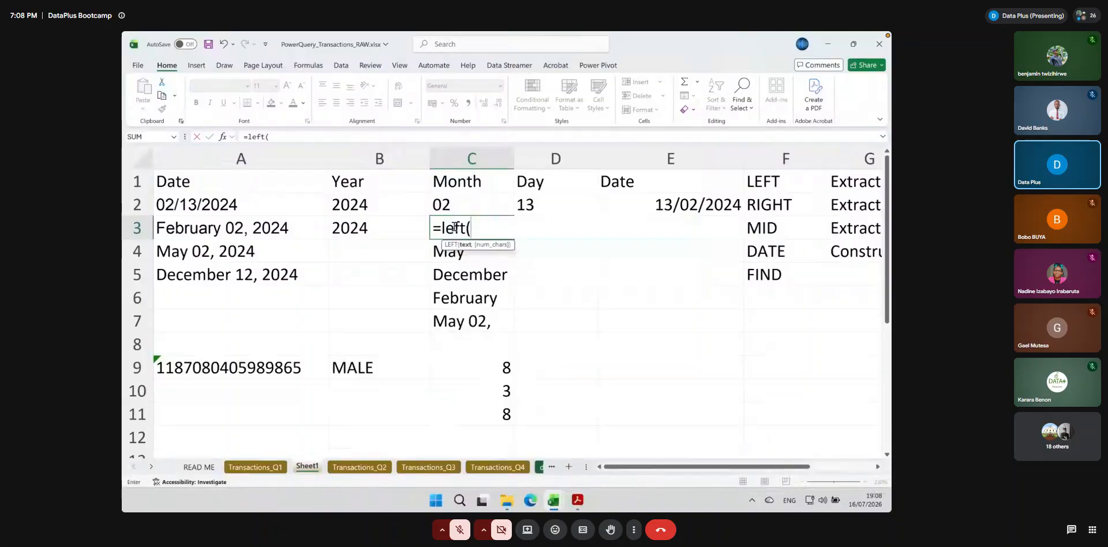
{"action": "left_click", "coordinate": [276, 228]}
{"action": "type", "text": ","}
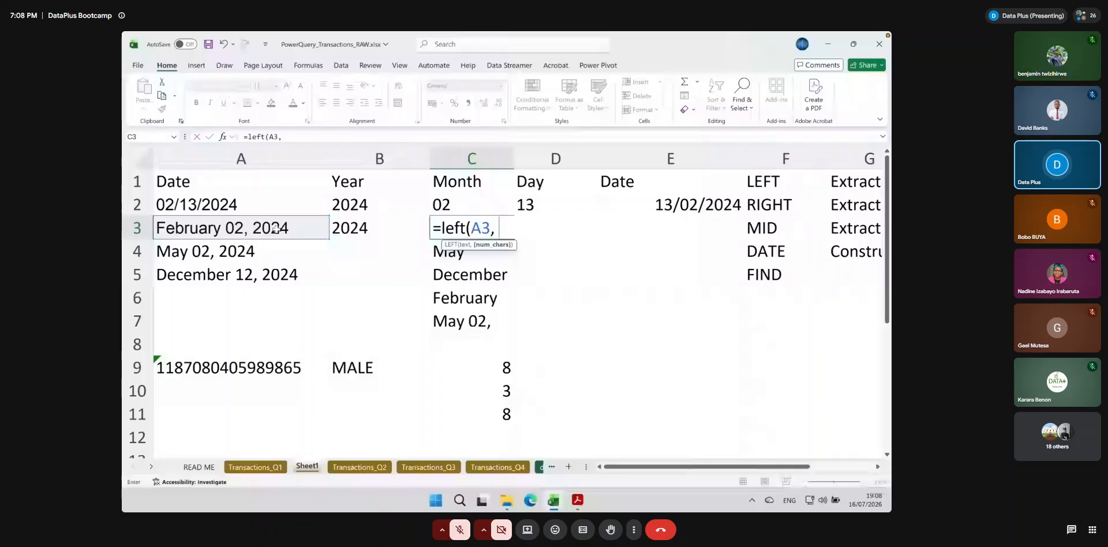
{"action": "type", "text": "find("}
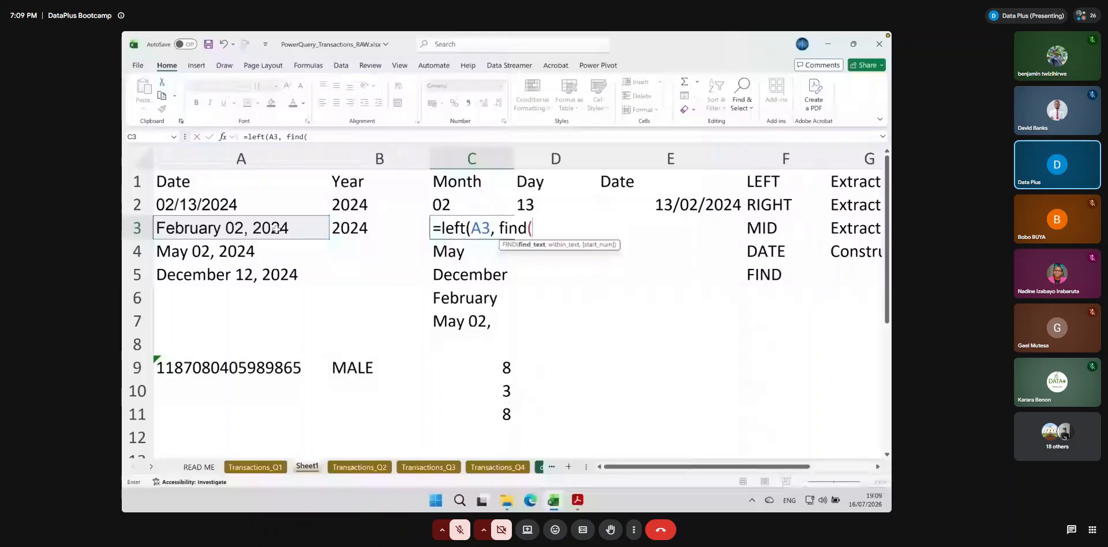
{"action": "type", "text": "\" \","}
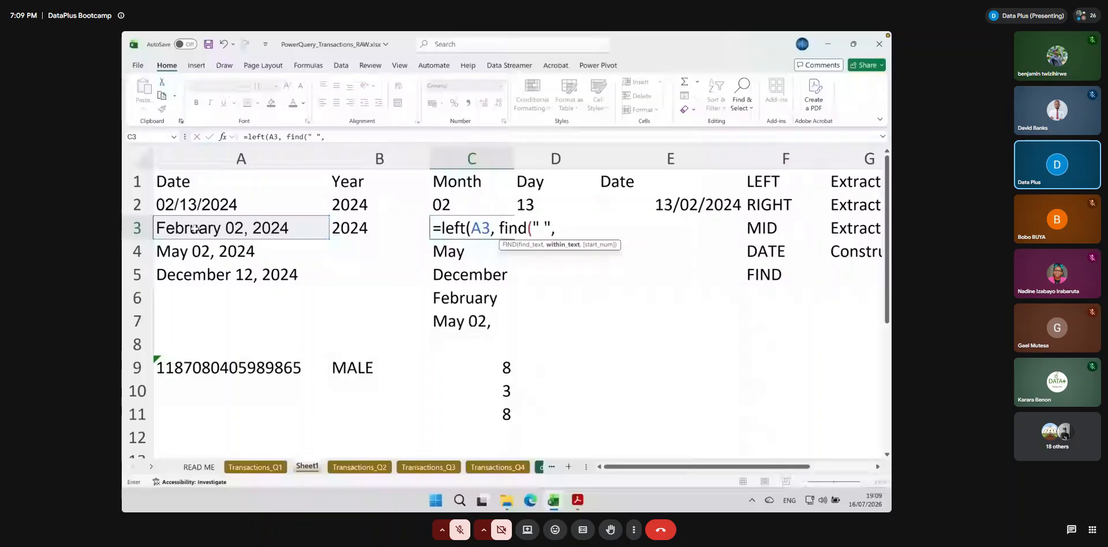
{"action": "left_click", "coordinate": [194, 229]}
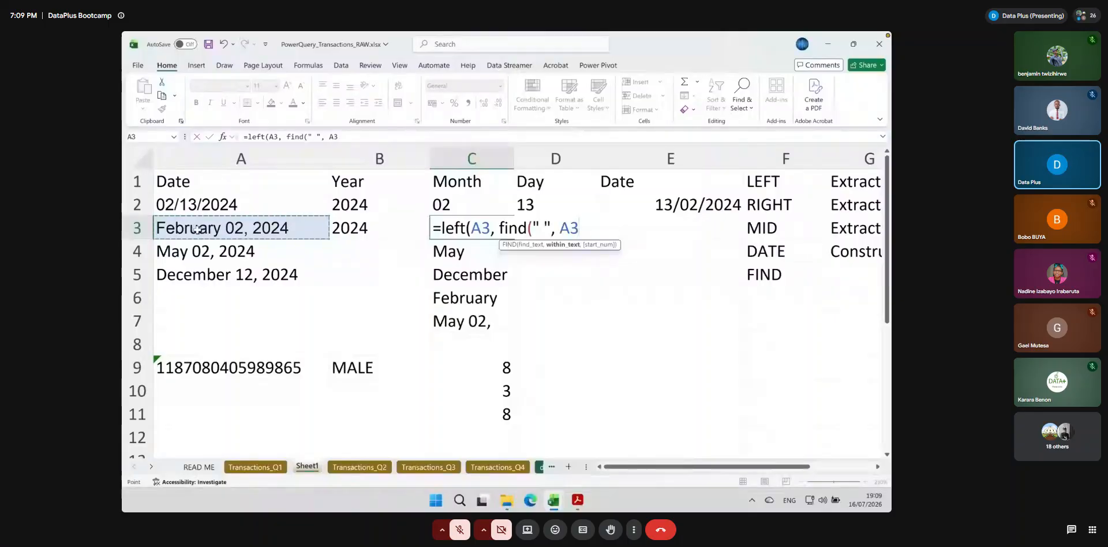
{"action": "type", "text": ") - 1)"}
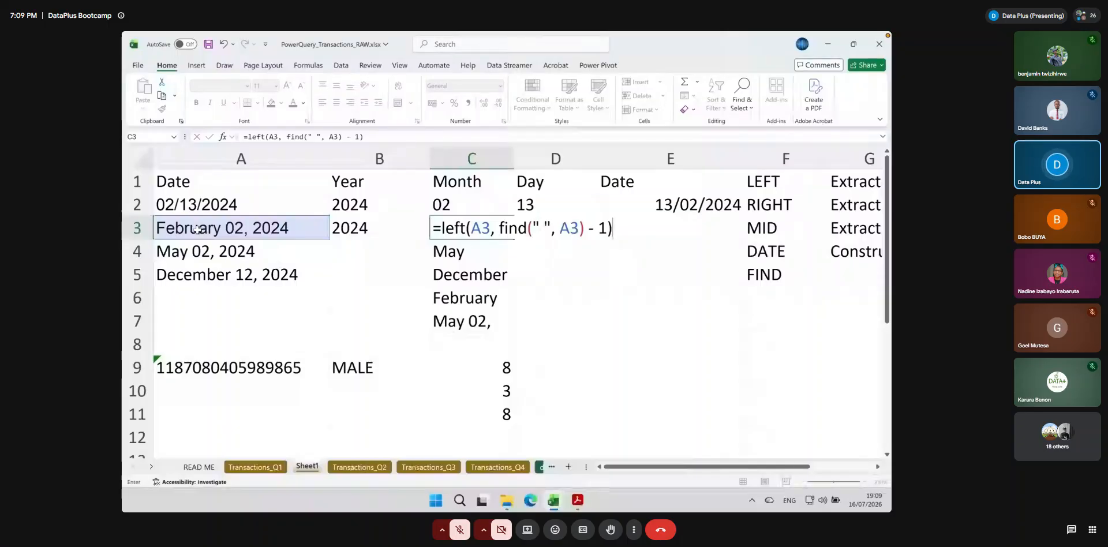
{"action": "key", "text": "Return"}
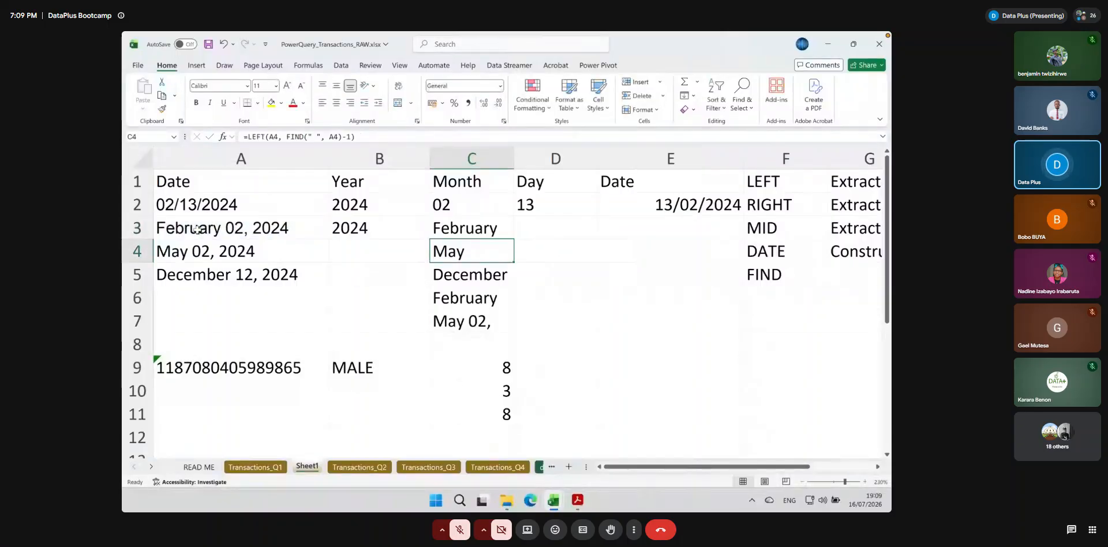
{"action": "left_click", "coordinate": [477, 236]}
{"action": "mouse_move", "coordinate": [512, 239]}
{"action": "left_mouse_down"}
{"action": "mouse_move", "coordinate": [508, 310]}
{"action": "mouse_move", "coordinate": [511, 284]}
{"action": "left_mouse_up"}
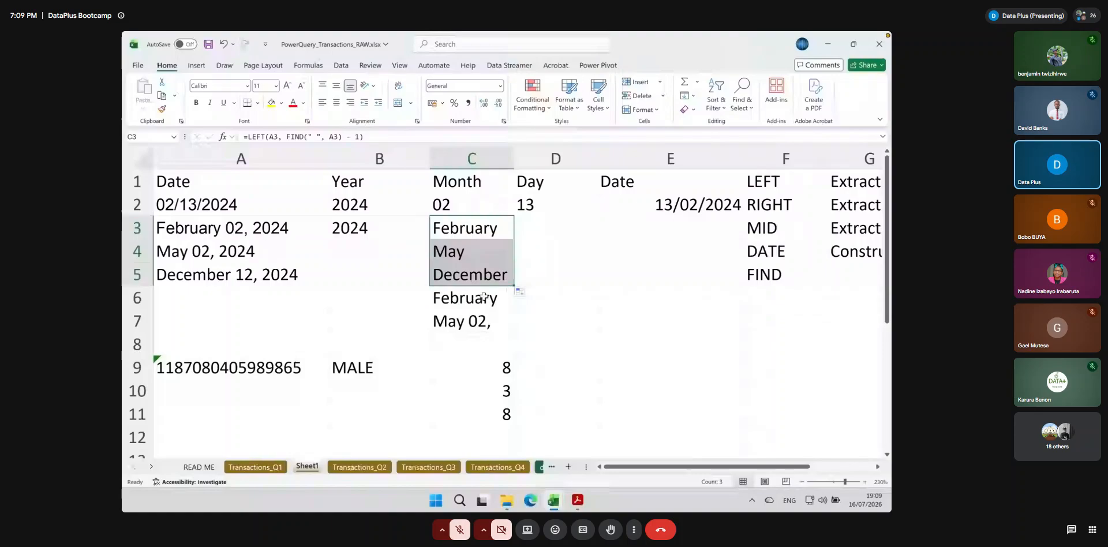
Add the date April 23, 2025 in A6 and fill the year formula from B3 down to B6
{"action": "left_click", "coordinate": [217, 298]}
{"action": "type", "text": "A"}
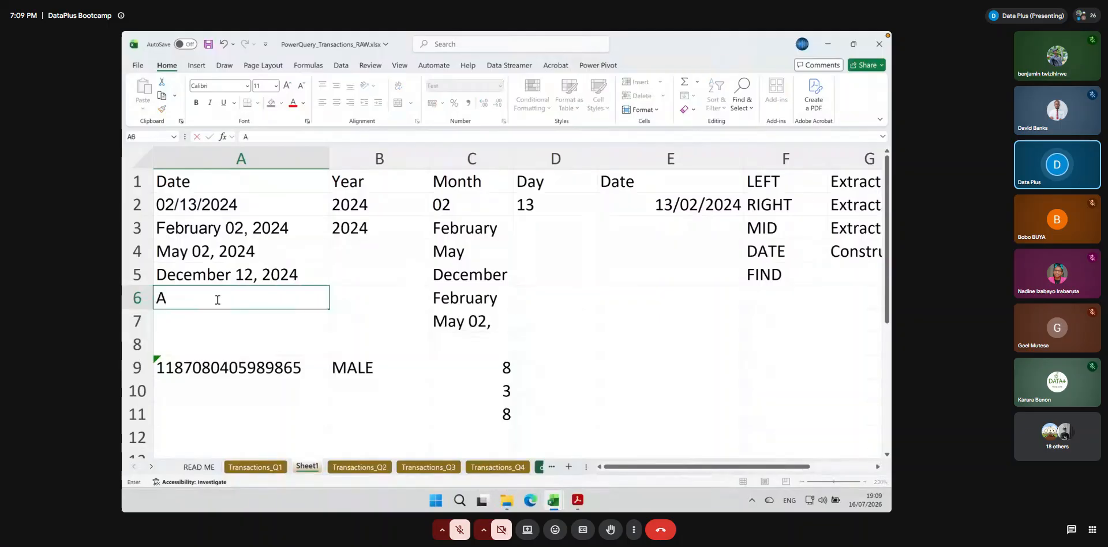
{"action": "type", "text": "pril 23, 2025"}
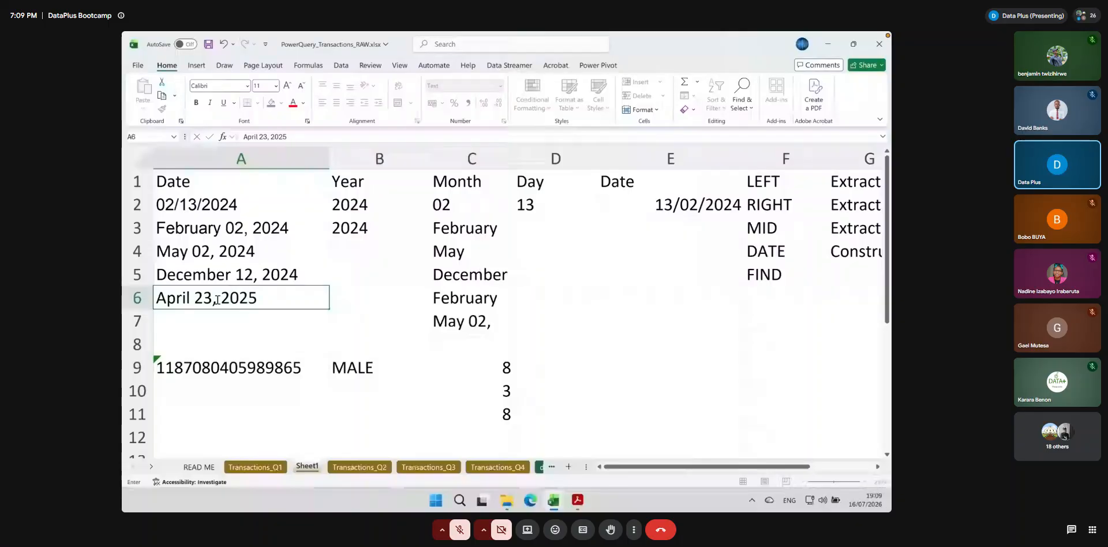
{"action": "left_click", "coordinate": [379, 227]}
{"action": "left_click_drag", "start_coordinate": [430, 238], "coordinate": [412, 311]}
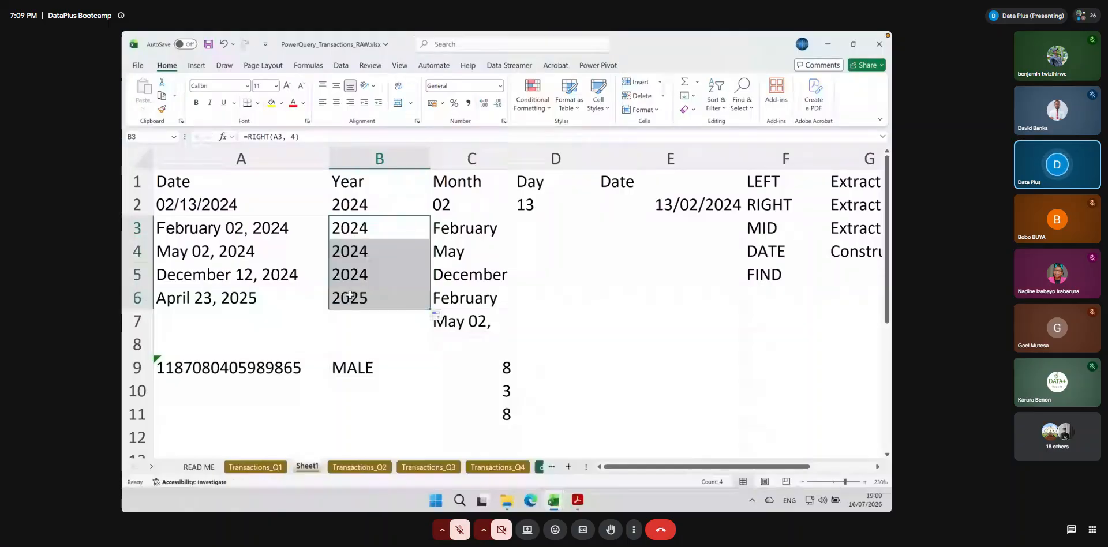
{"action": "left_click", "coordinate": [411, 305]}
Fill the month-name formula from C3 down to C6 and review the cell references in C6
{"action": "left_click", "coordinate": [486, 228]}
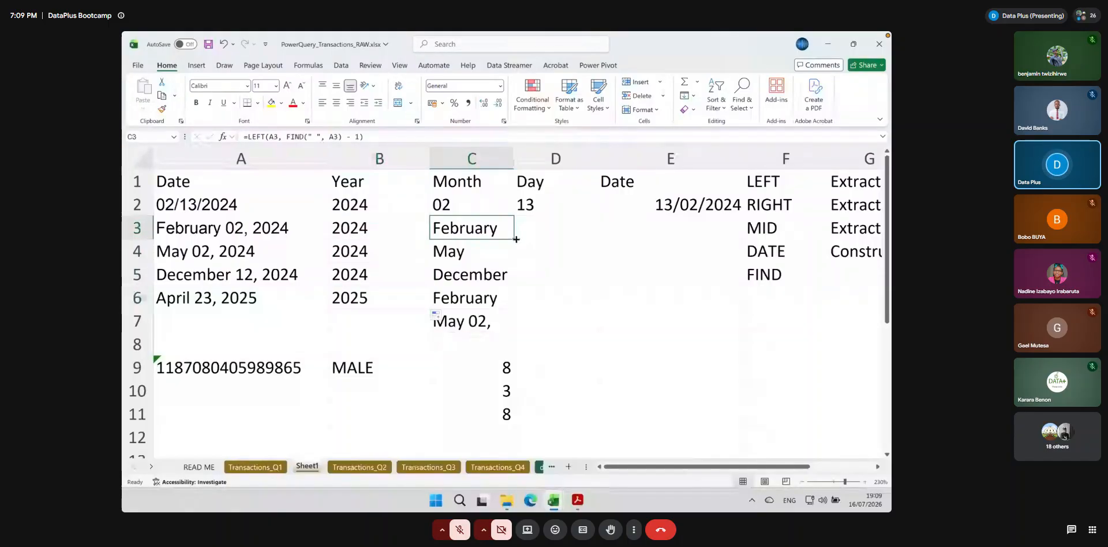
{"action": "left_click_drag", "start_coordinate": [514, 251], "coordinate": [519, 296]}
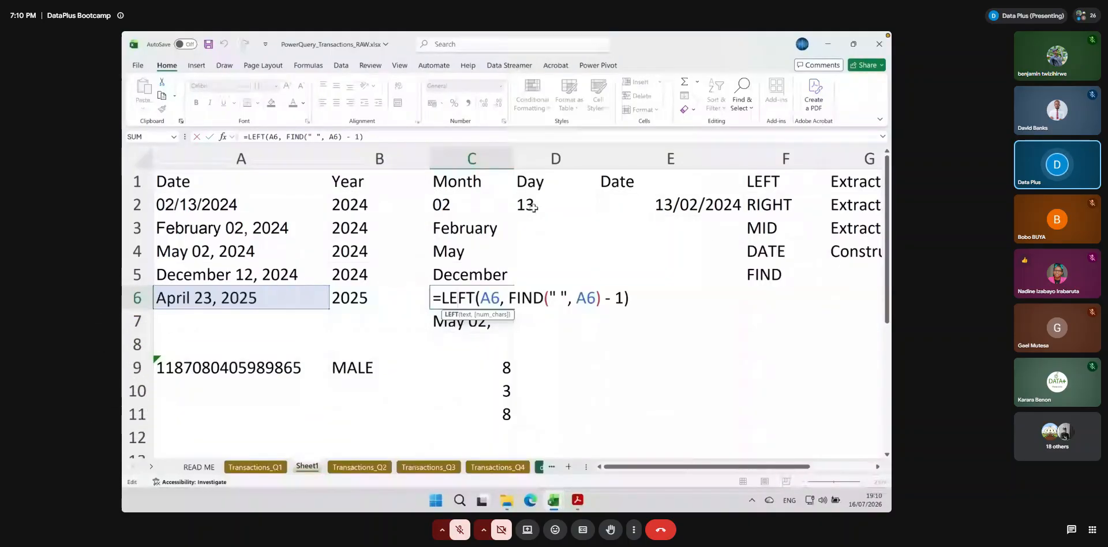
{"action": "key", "text": "Return"}
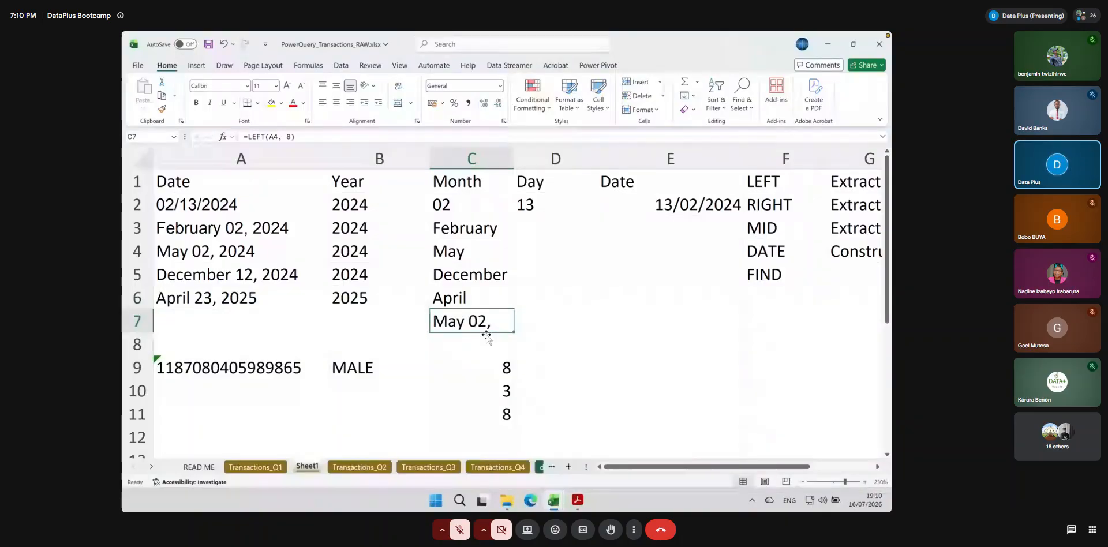
Enter 02 in D3 as the day of the February date
{"action": "left_click", "coordinate": [786, 248]}
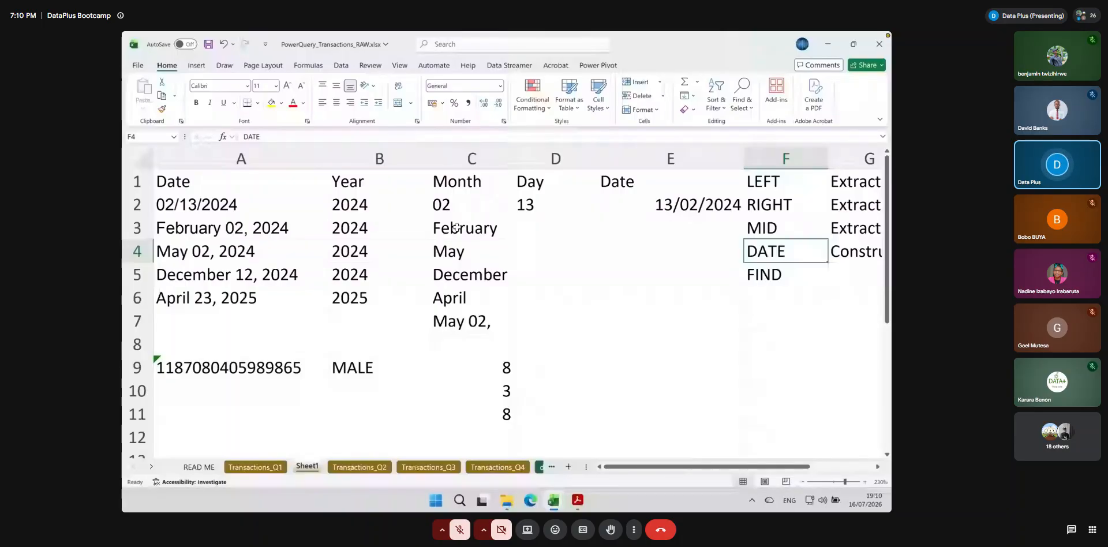
{"action": "left_click", "coordinate": [548, 232]}
{"action": "type", "text": "02"}
{"action": "key", "text": "Return"}
Fill the DATE formula from E2 down to E3 and inspect its year, month and day references
{"action": "left_click", "coordinate": [677, 209]}
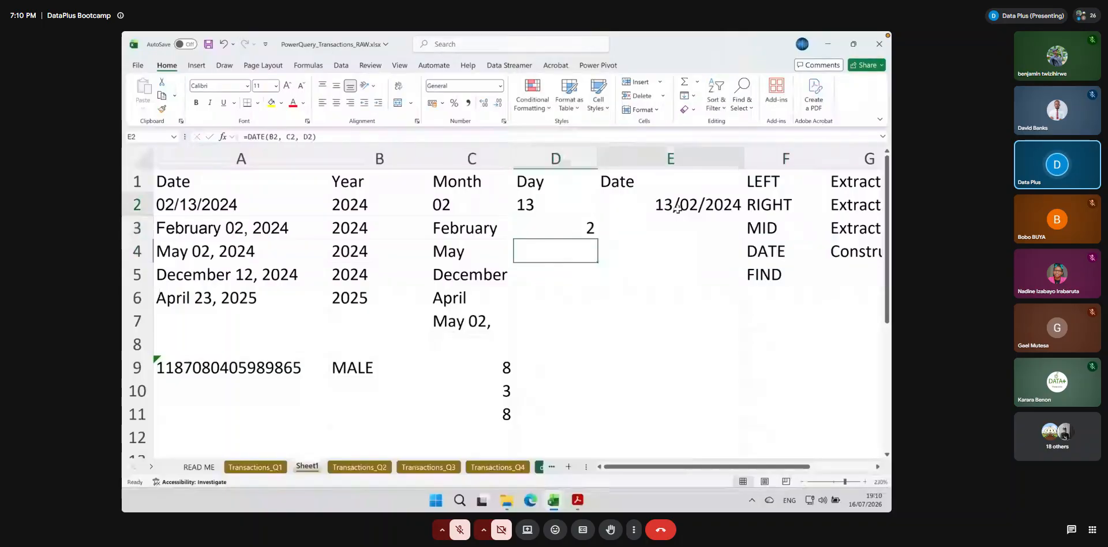
{"action": "left_click_drag", "start_coordinate": [743, 216], "coordinate": [742, 233]}
{"action": "left_click", "coordinate": [671, 224]}
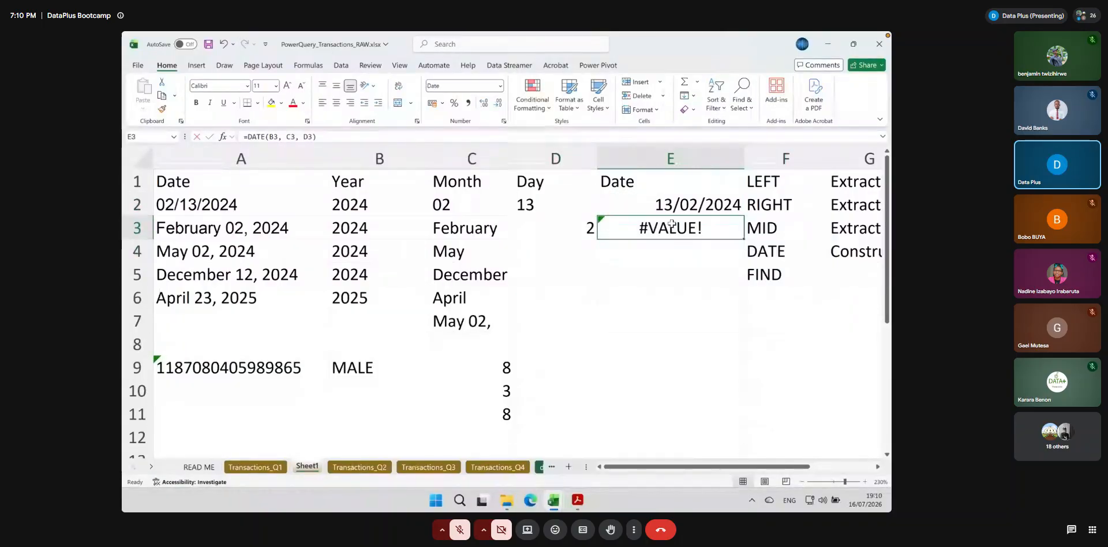
{"action": "double_click", "coordinate": [671, 224]}
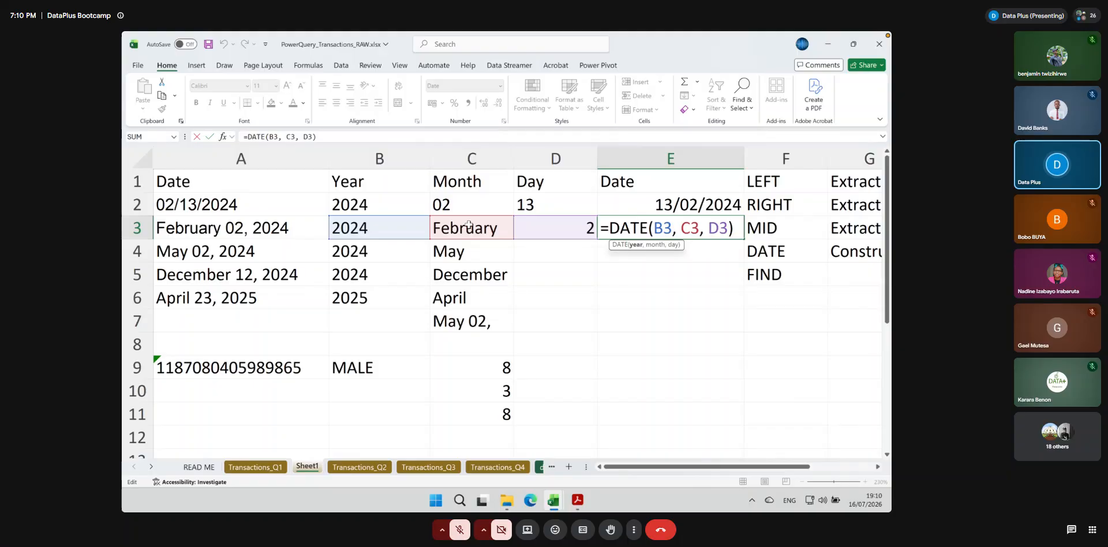
{"action": "key", "text": "Return"}
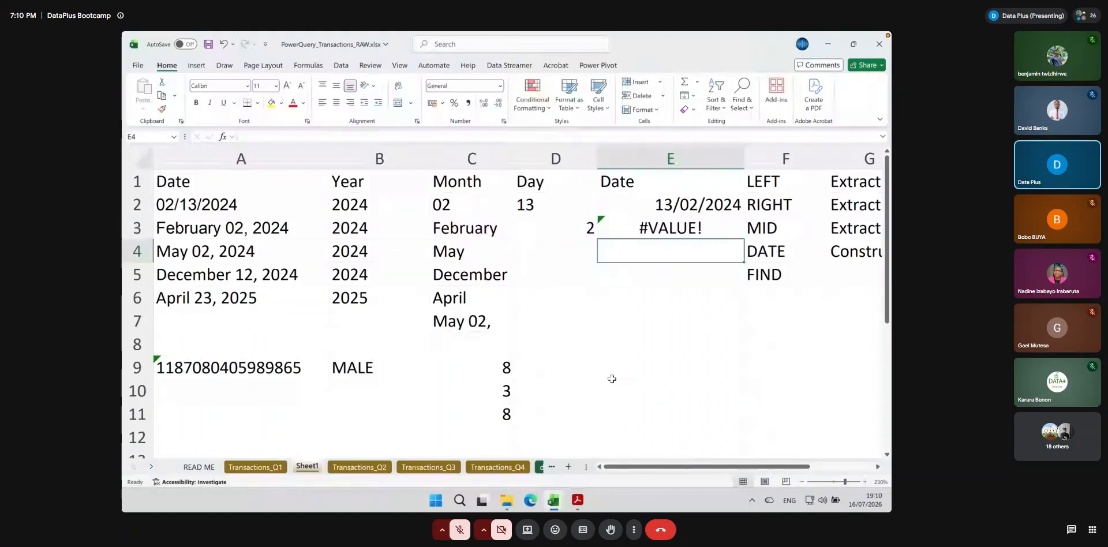
{"action": "left_click", "coordinate": [664, 368]}
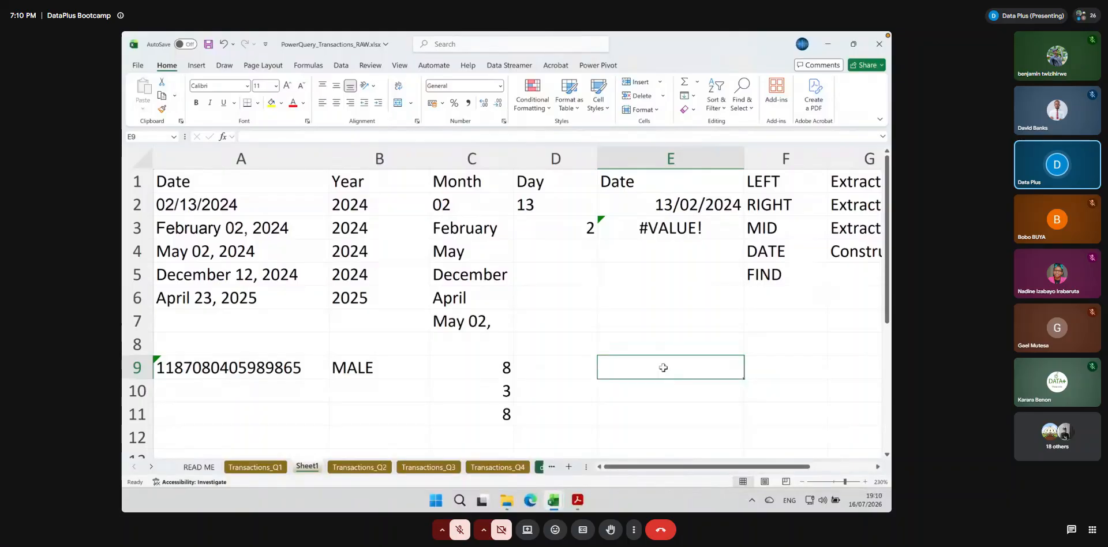
{"action": "type", "text": "="}
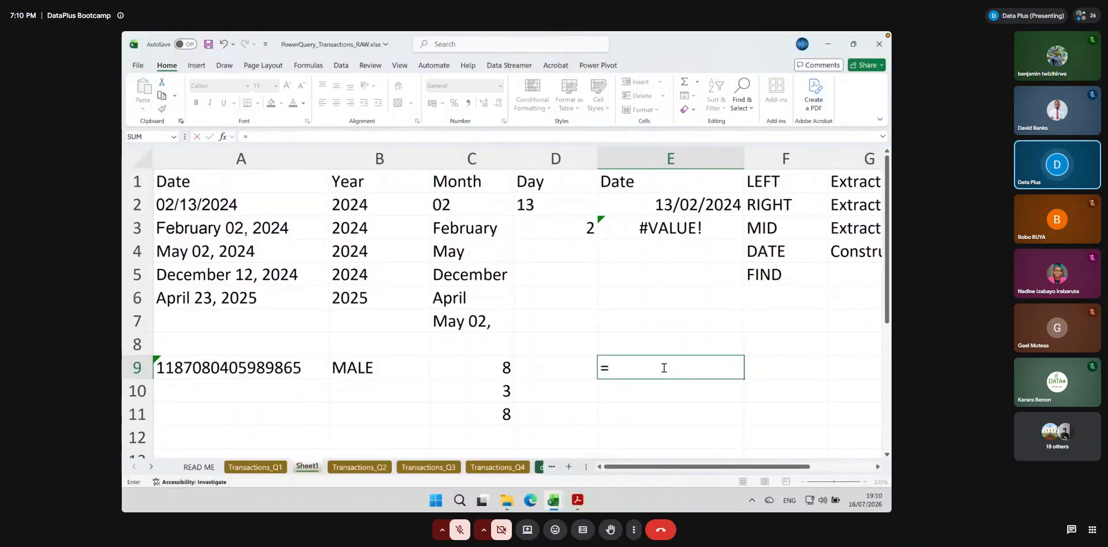
{"action": "type", "text": "``"}
{"action": "key", "text": "Escape"}
{"action": "type", "text": "`"}
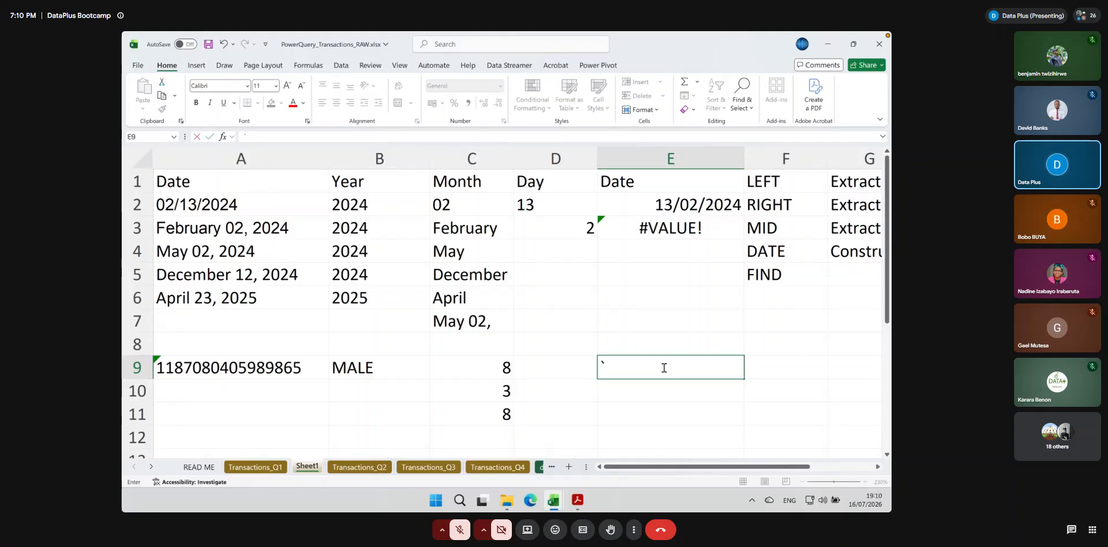
Add MONTH to the list of functions in F6
{"action": "left_click", "coordinate": [757, 300]}
{"action": "type", "text": "MMONT"}
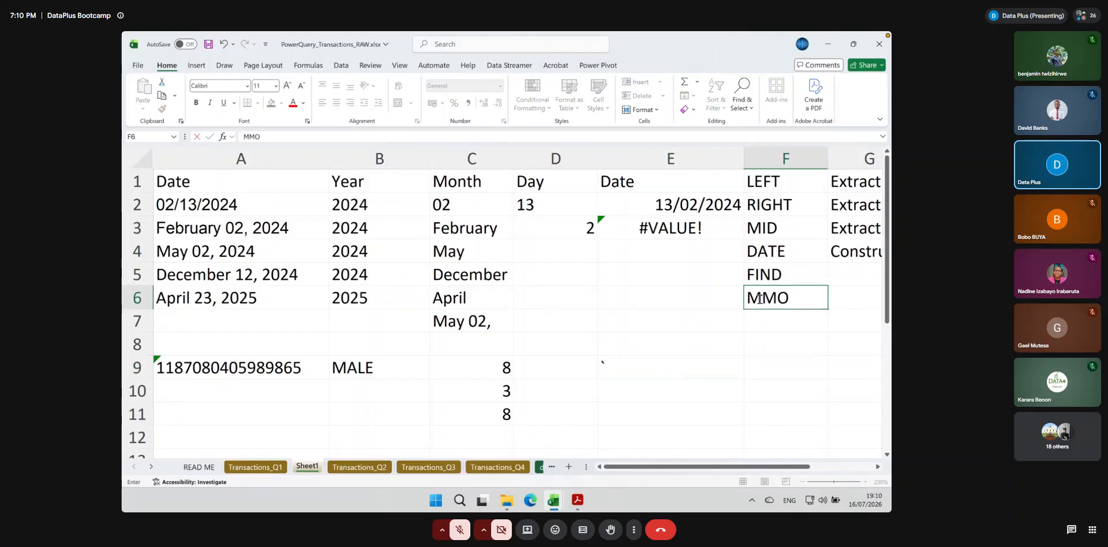
{"action": "key", "text": "BackSpace"}
{"action": "key", "text": "BackSpace"}
{"action": "key", "text": "BackSpace"}
{"action": "key", "text": "BackSpace"}
{"action": "type", "text": "ONTH"}
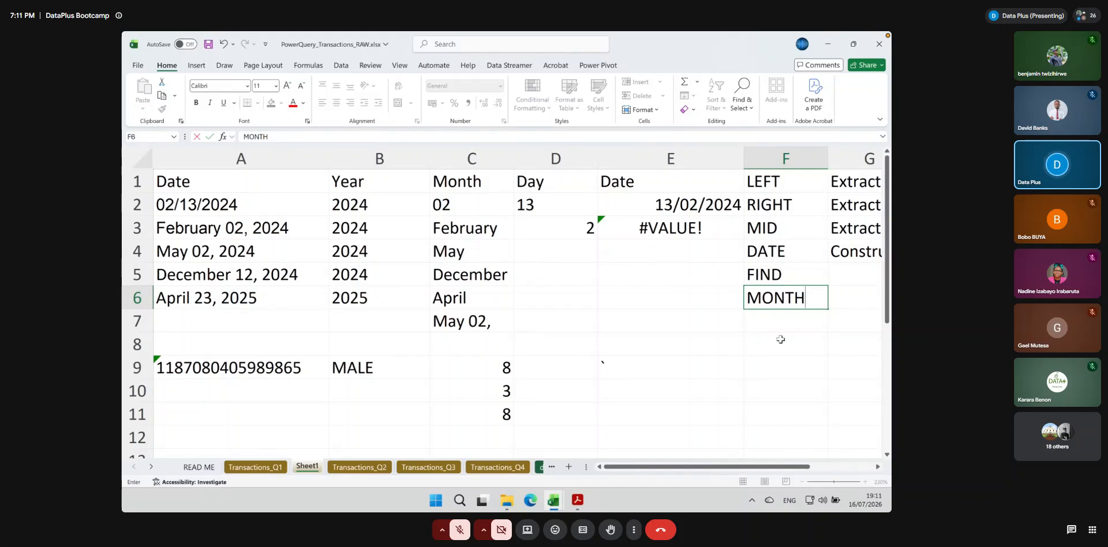
{"action": "key", "text": "Return"}
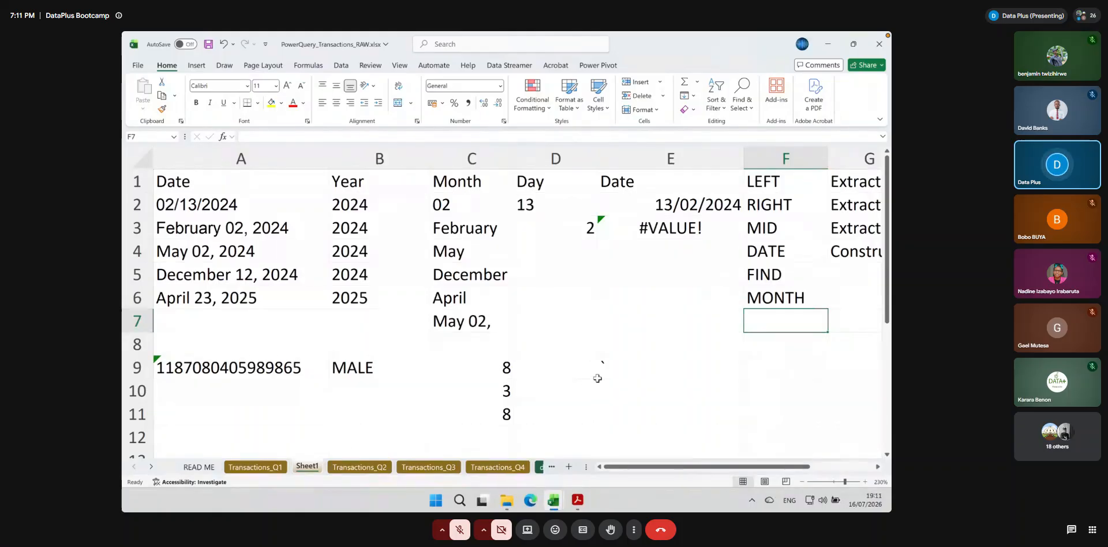
Replace the stray character in E9 with the sample date 1 September
{"action": "left_click", "coordinate": [620, 369]}
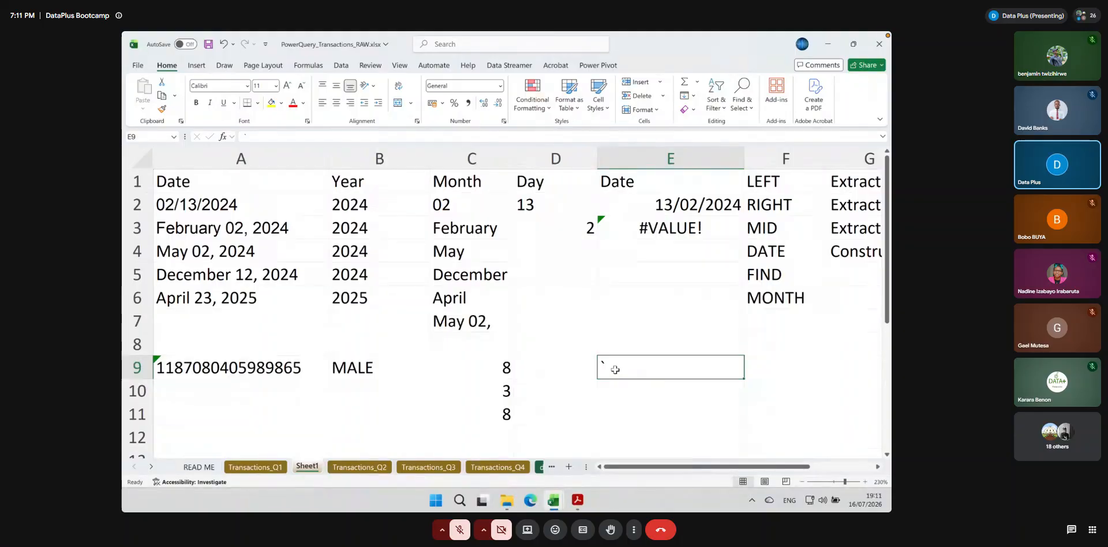
{"action": "type", "text": "1 Sep"}
{"action": "key", "text": "BackSpace"}
{"action": "type", "text": "e"}
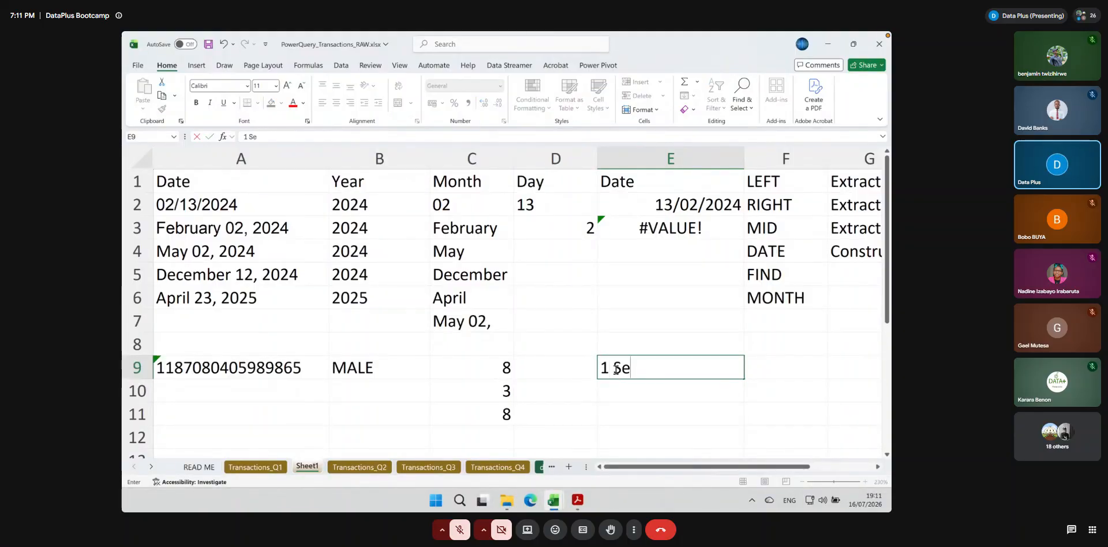
{"action": "type", "text": "ptember"}
{"action": "key", "text": "ctrl+Return"}
{"action": "left_click", "coordinate": [765, 369]}
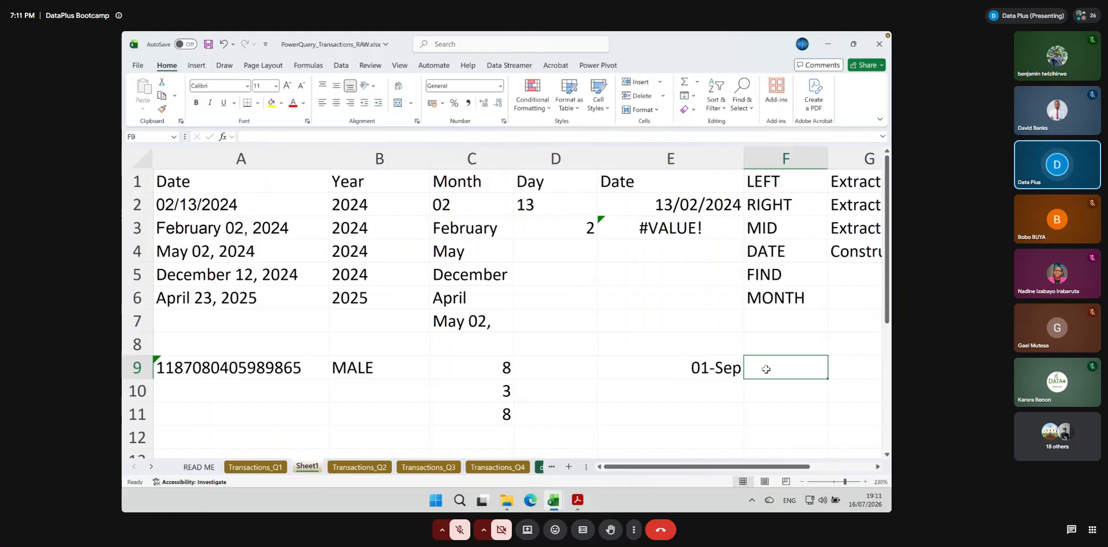
{"action": "left_click", "coordinate": [726, 379]}
Enter =MONTH(E9) in F9 to get the month number of the sample date
{"action": "left_click", "coordinate": [776, 366]}
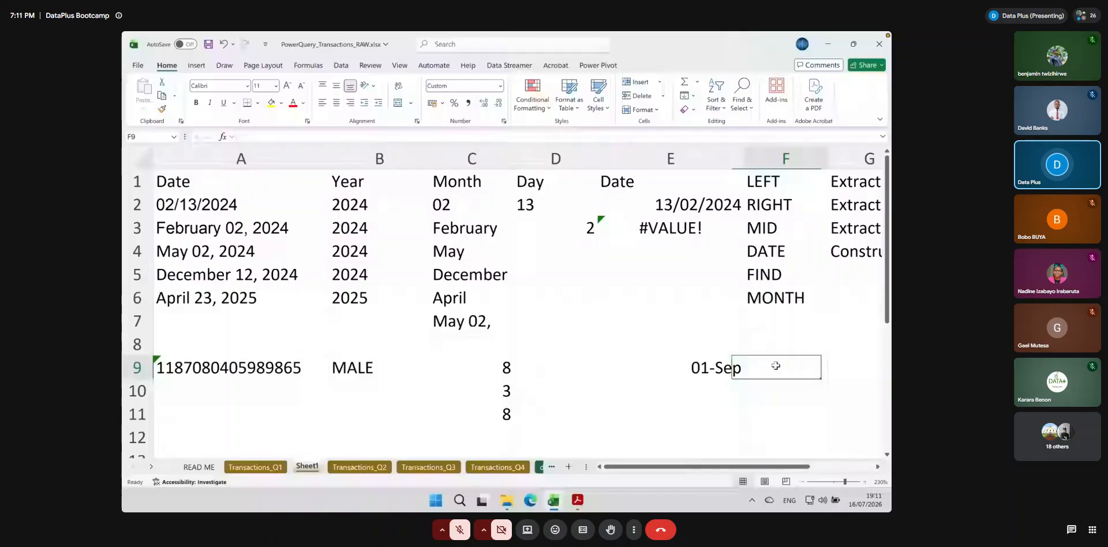
{"action": "type", "text": "-on"}
{"action": "key", "text": "BackSpace"}
{"action": "key", "text": "BackSpace"}
{"action": "key", "text": "BackSpace"}
{"action": "type", "text": "m"}
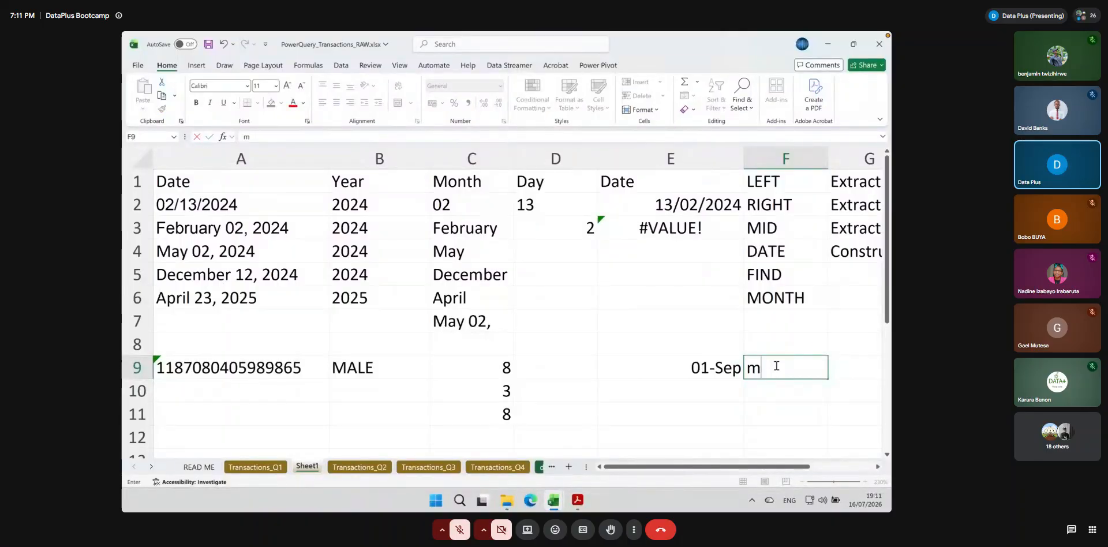
{"action": "key", "text": "BackSpace"}
{"action": "type", "text": "=mont"}
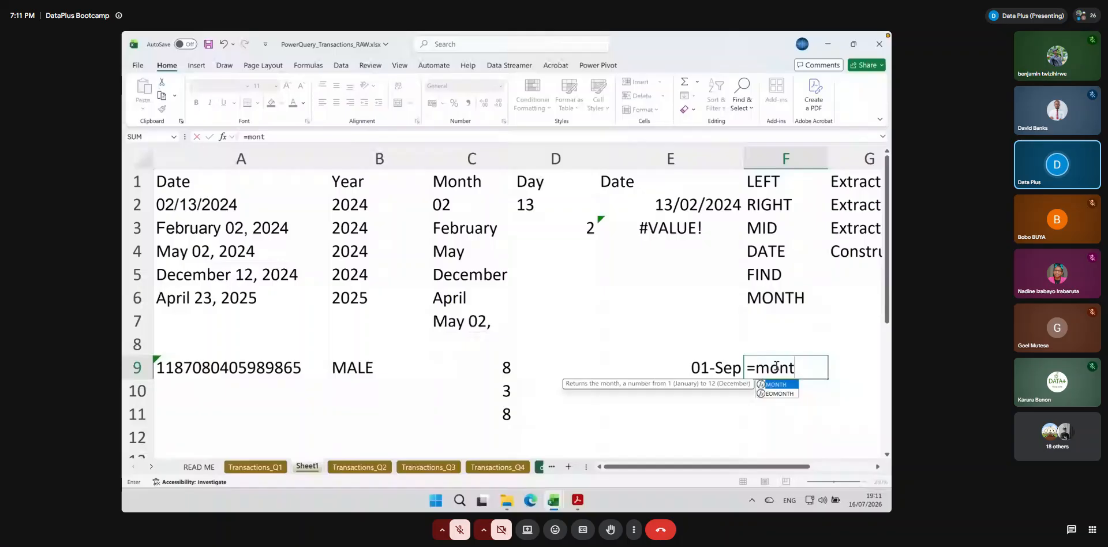
{"action": "type", "text": "h("}
{"action": "left_click", "coordinate": [678, 363]}
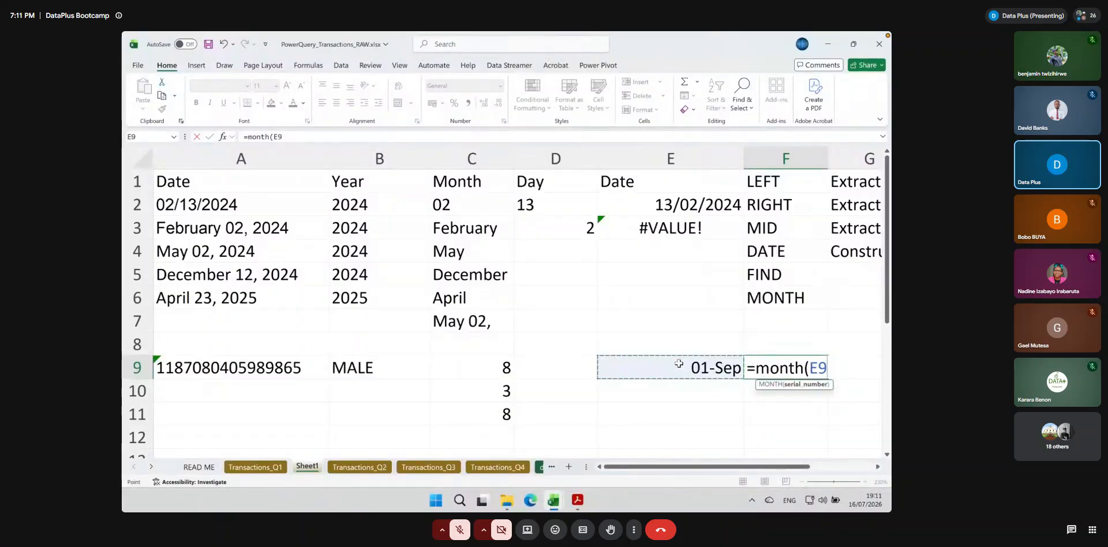
{"action": "key", "text": "Return"}
{"action": "left_click", "coordinate": [822, 368]}
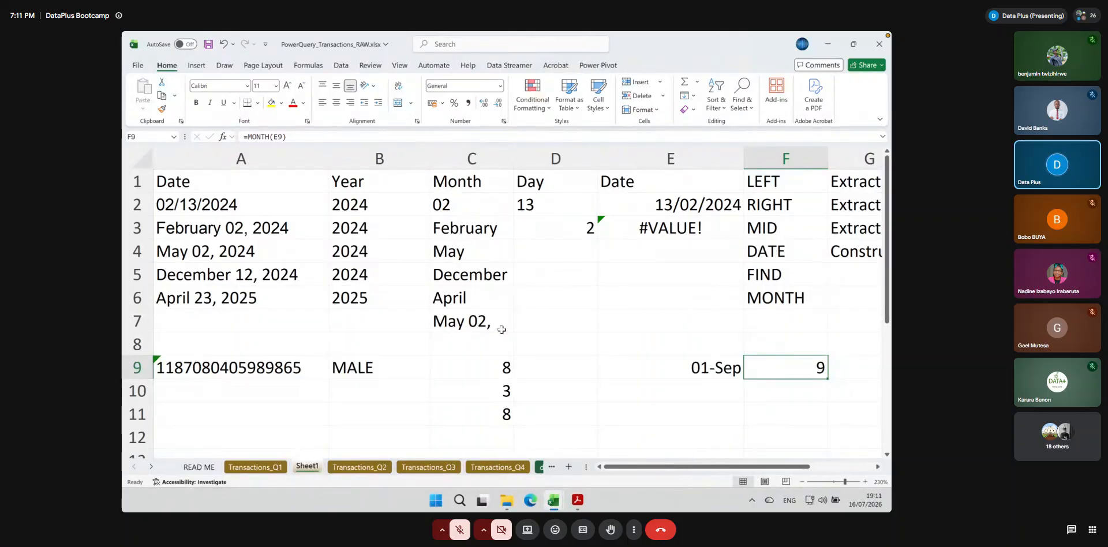
Add & to the list of functions in F7 and clear the sample MONTH formula from F9
{"action": "left_click", "coordinate": [789, 327]}
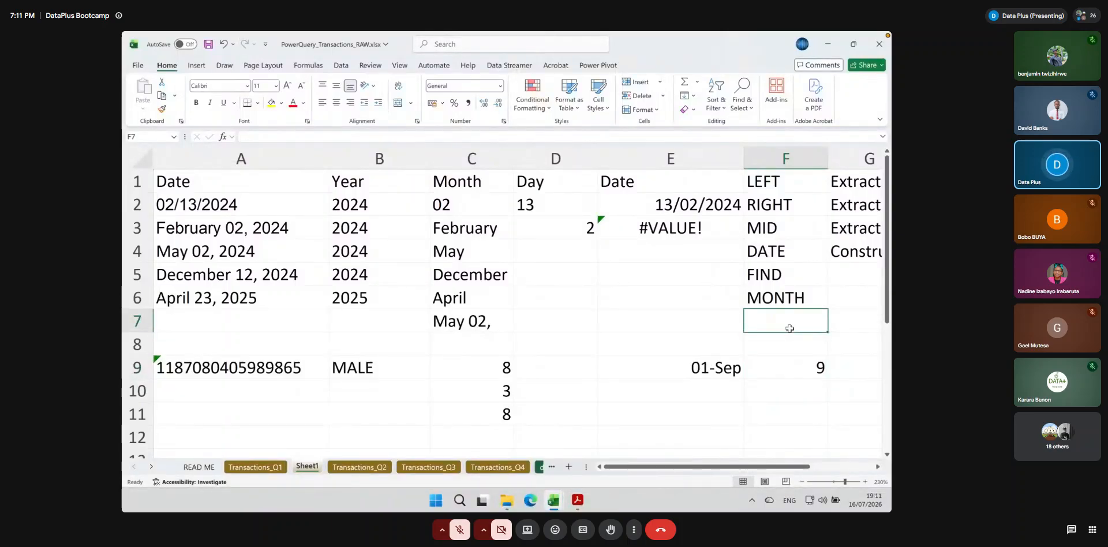
{"action": "type", "text": "&"}
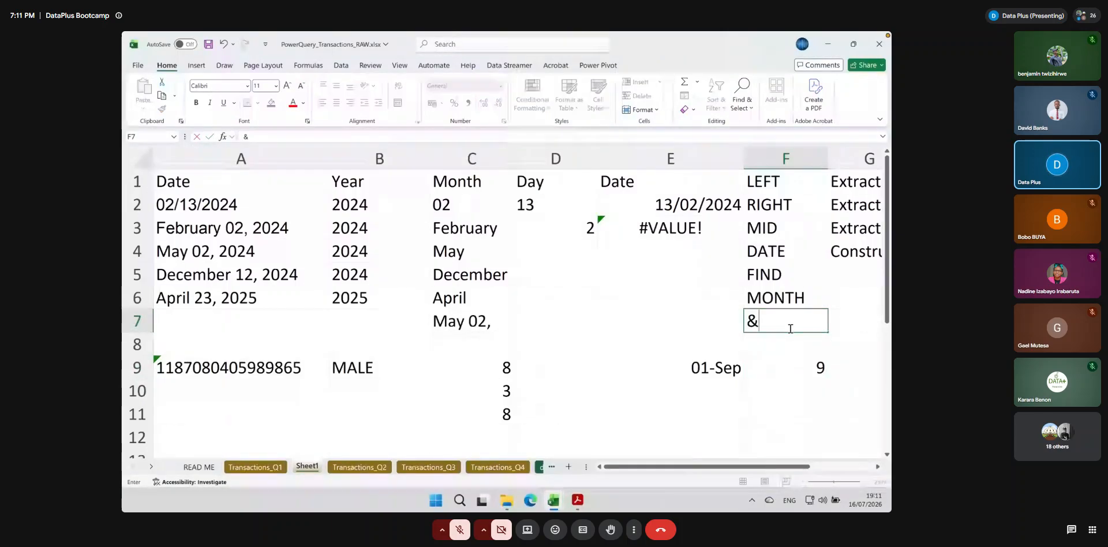
{"action": "left_click", "coordinate": [809, 371]}
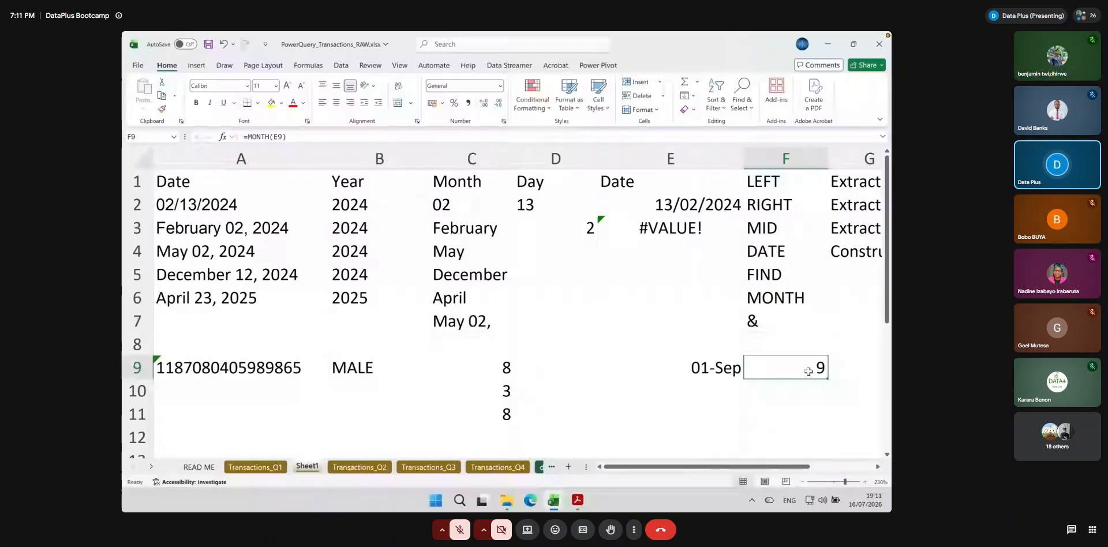
{"action": "key", "text": "BackSpace"}
Replace the sample date in E9 with =MONTH("1 " & C3) and set the cell's number format to General
{"action": "left_click", "coordinate": [699, 369]}
{"action": "key", "text": "BackSpace"}
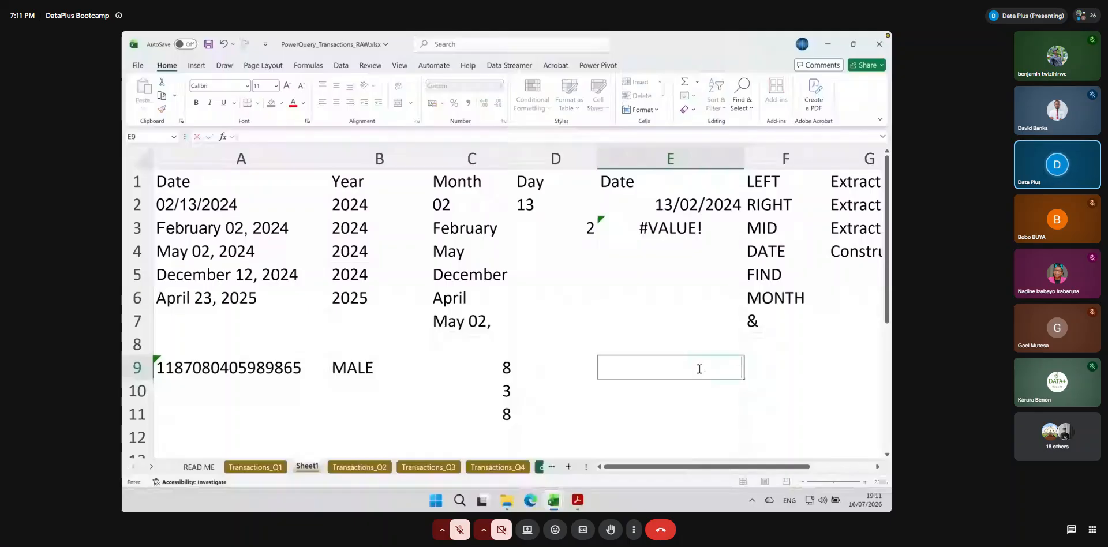
{"action": "type", "text": "=mon"}
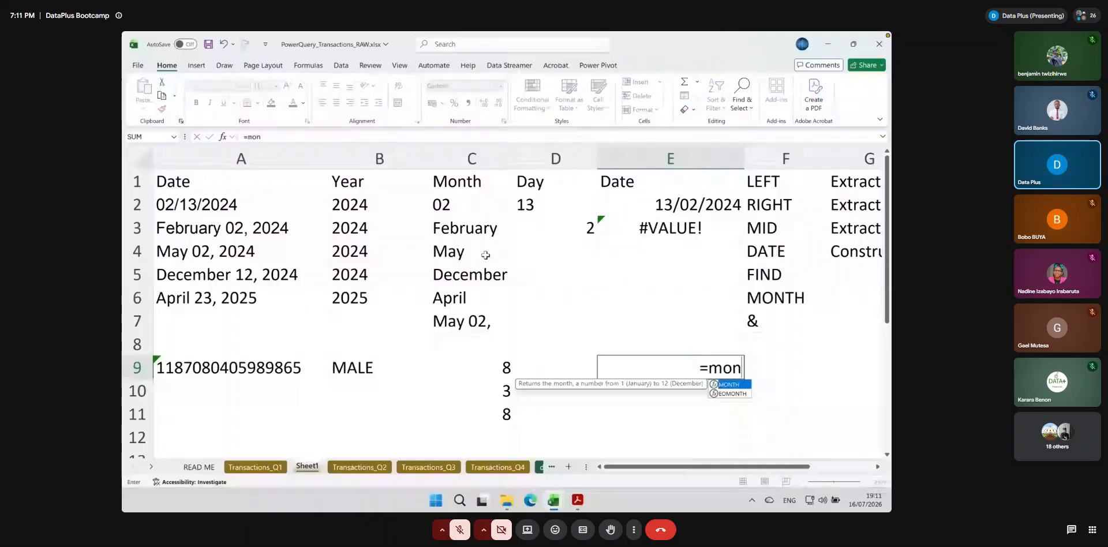
{"action": "type", "text": "th(\"30"}
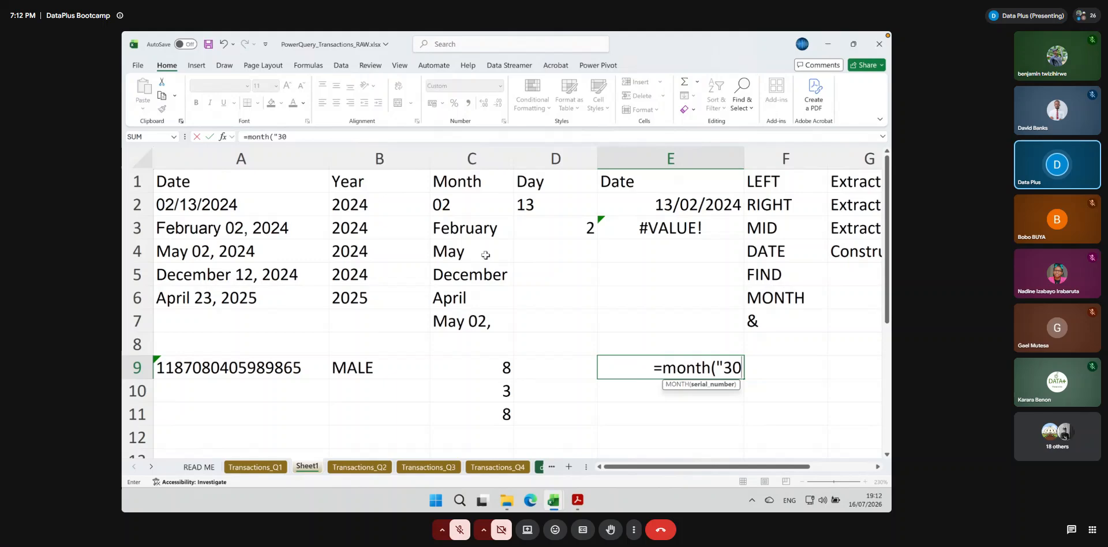
{"action": "key", "text": "BackSpace"}
{"action": "key", "text": "BackSpace"}
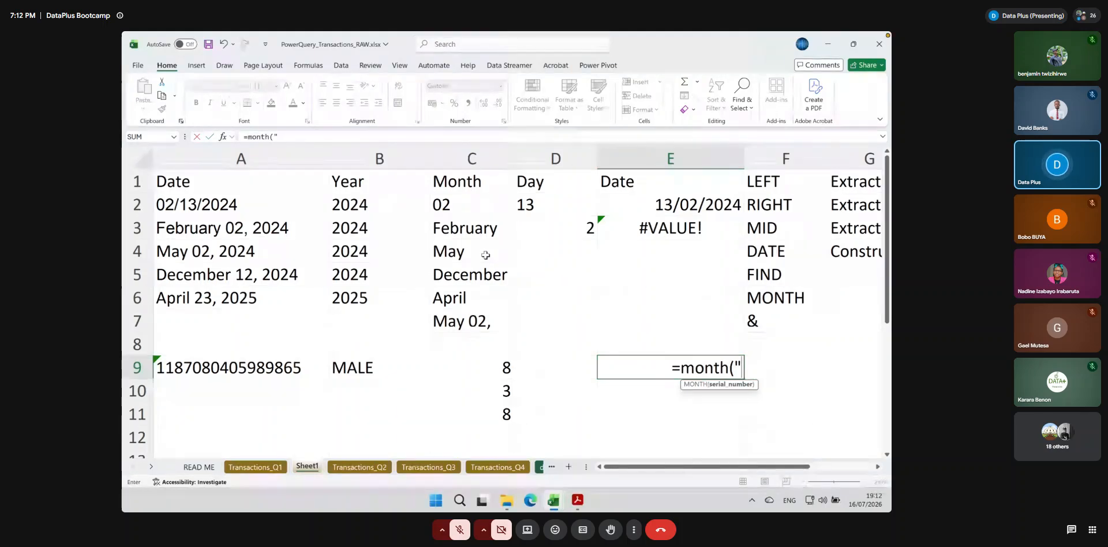
{"action": "type", "text": "1"}
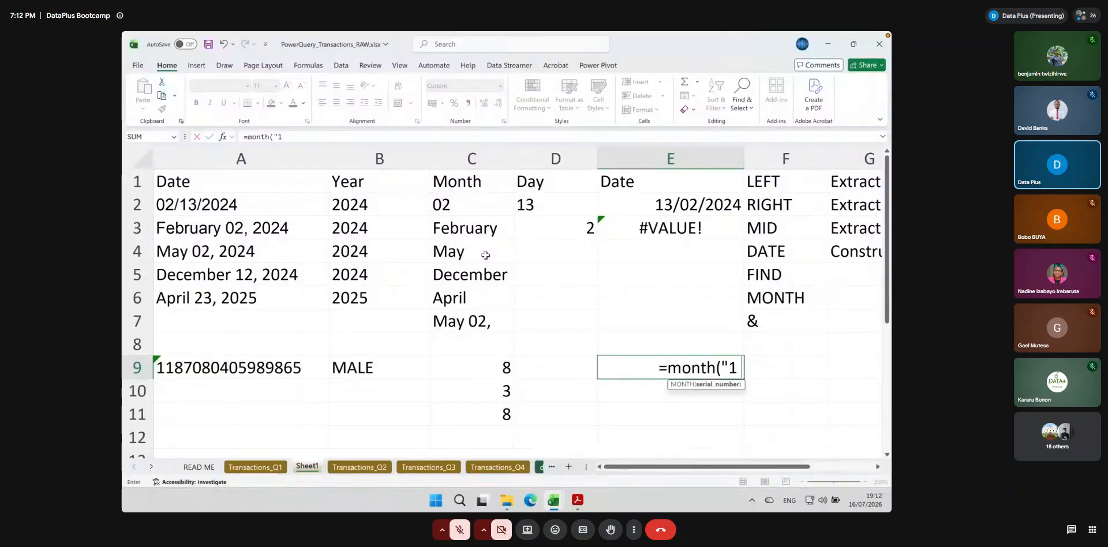
{"action": "type", "text": " \" &"}
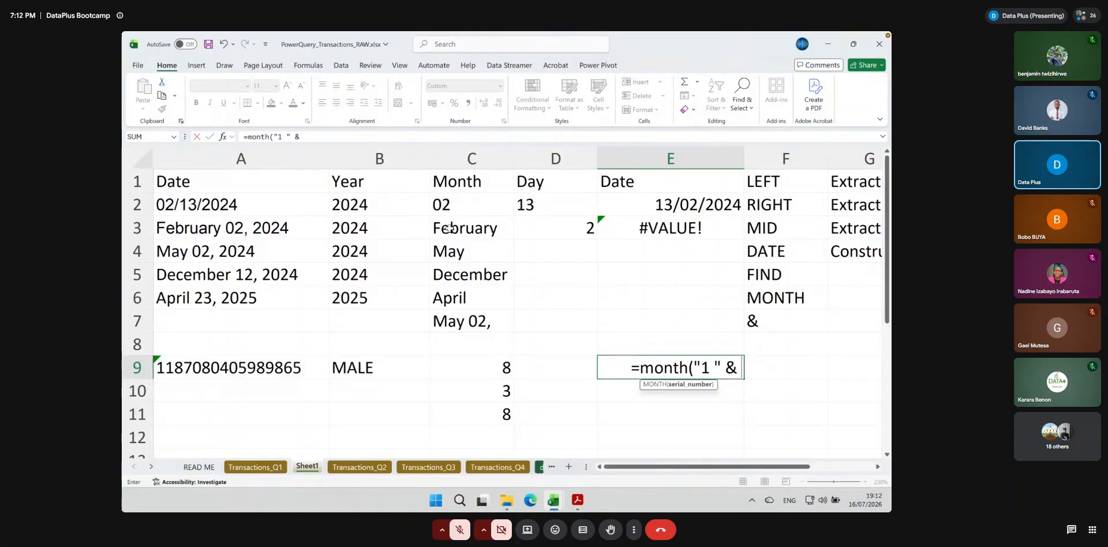
{"action": "left_click", "coordinate": [449, 228]}
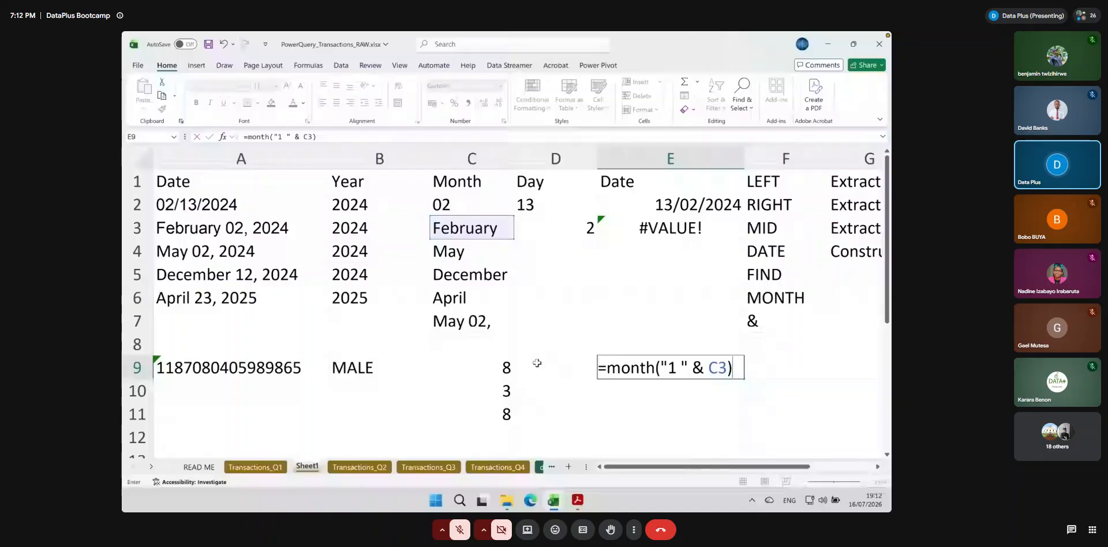
{"action": "key", "text": "Return"}
{"action": "left_click", "coordinate": [499, 85]}
{"action": "left_click", "coordinate": [461, 105]}
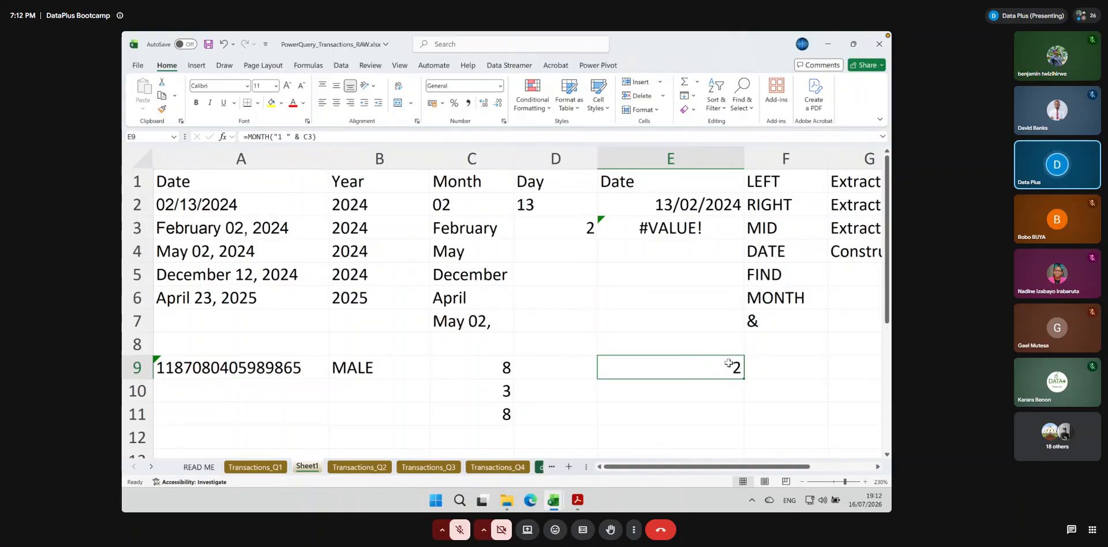
Check the source month in C3 and fill the MONTH formula from E9 down to E12
{"action": "left_click", "coordinate": [466, 226]}
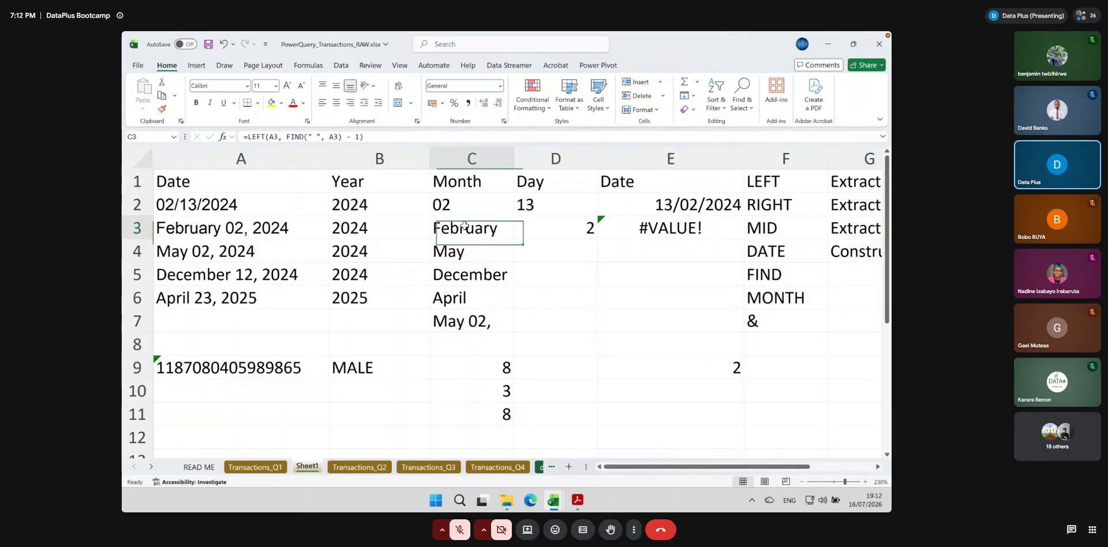
{"action": "double_click", "coordinate": [697, 367]}
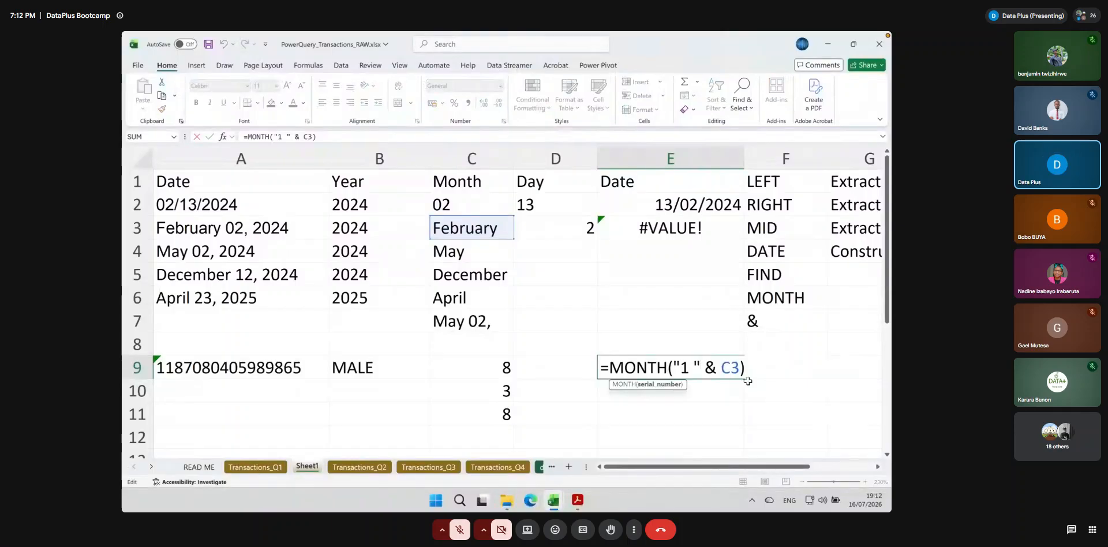
{"action": "key", "text": "Return"}
{"action": "left_click", "coordinate": [721, 369]}
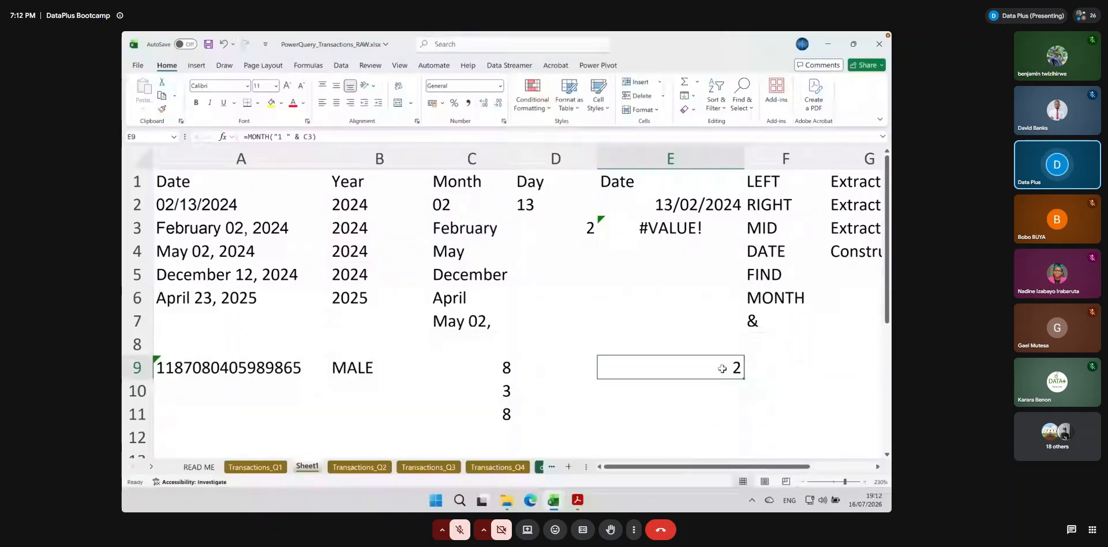
{"action": "left_click_drag", "start_coordinate": [744, 379], "coordinate": [743, 440]}
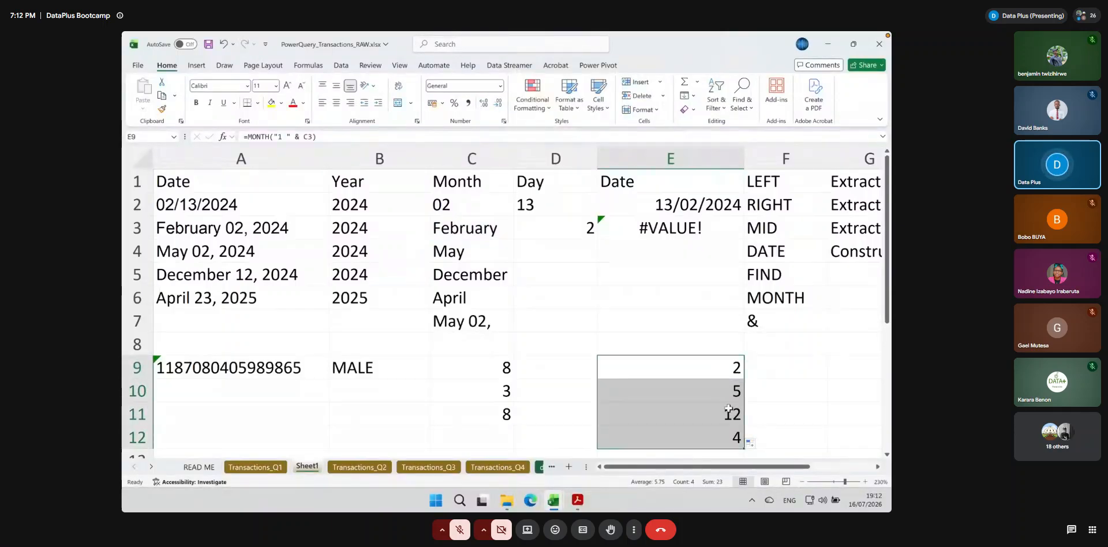
Inspect the filled month formulas in E9:E12 and the MONTH function within E9's formula
{"action": "left_click", "coordinate": [721, 370]}
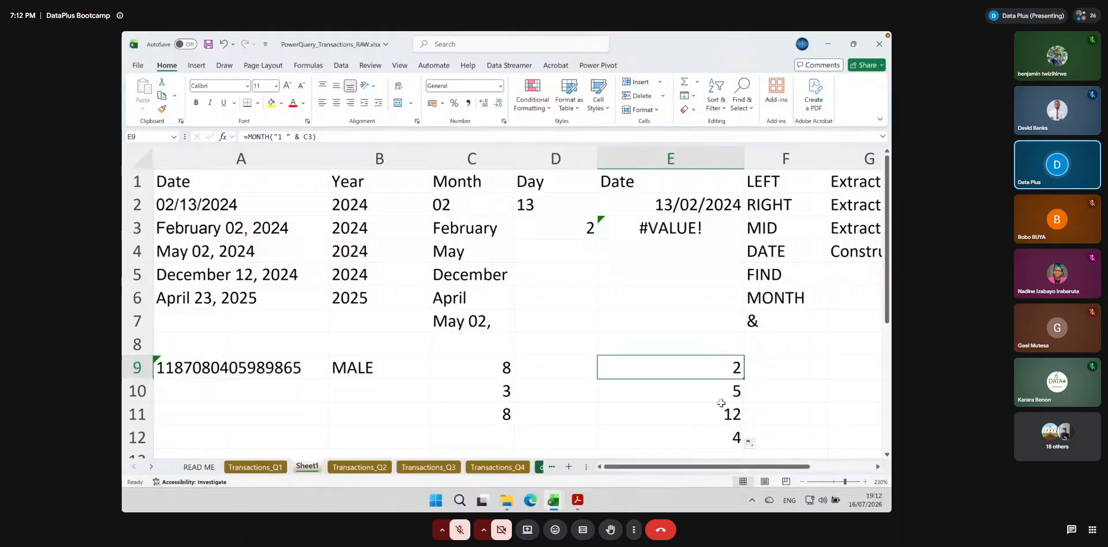
{"action": "left_click", "coordinate": [722, 391]}
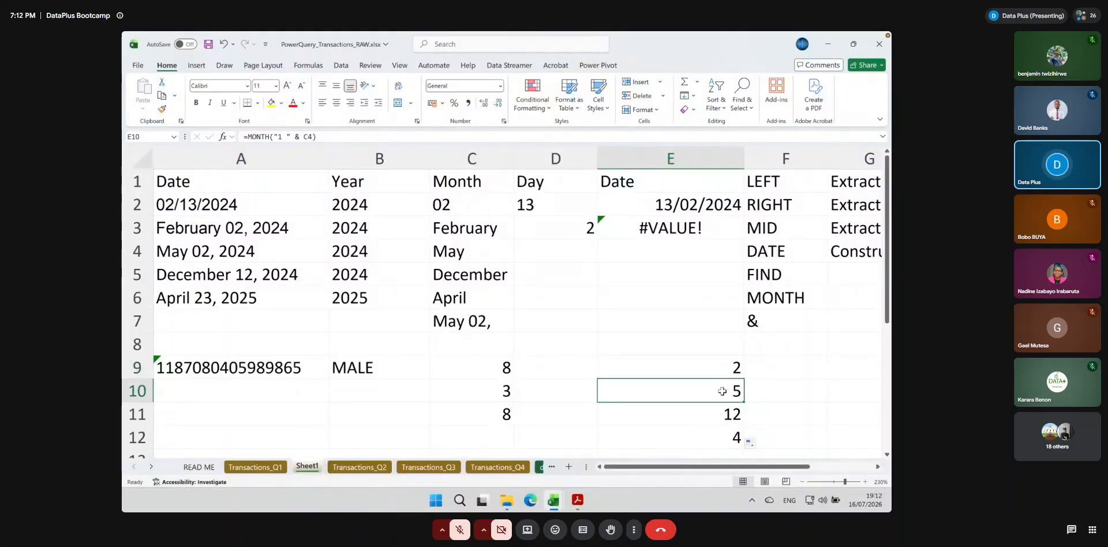
{"action": "left_click", "coordinate": [719, 437]}
{"action": "left_click", "coordinate": [714, 365]}
{"action": "double_click", "coordinate": [717, 368]}
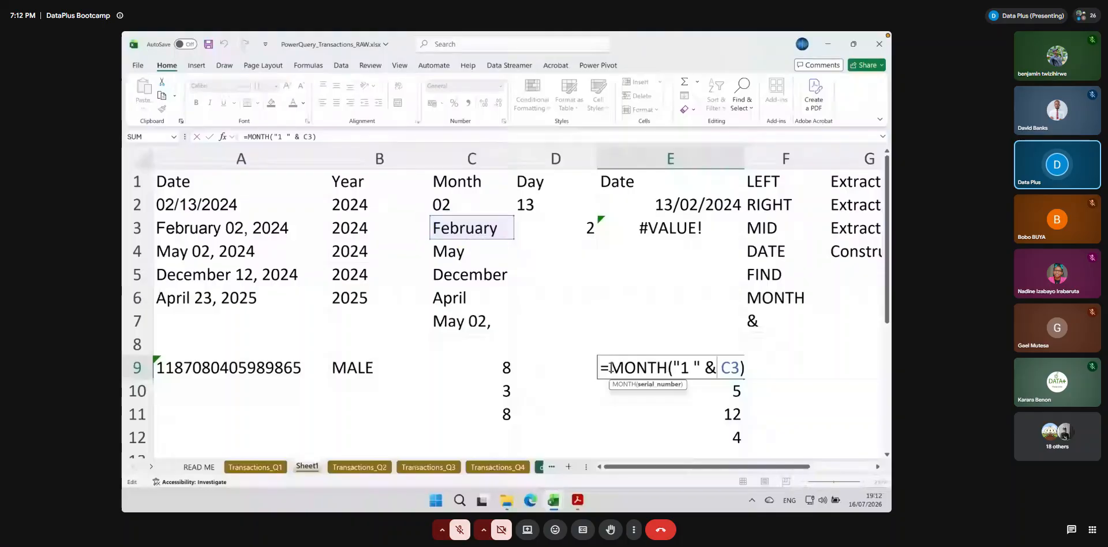
{"action": "left_click_drag", "start_coordinate": [611, 367], "coordinate": [672, 368]}
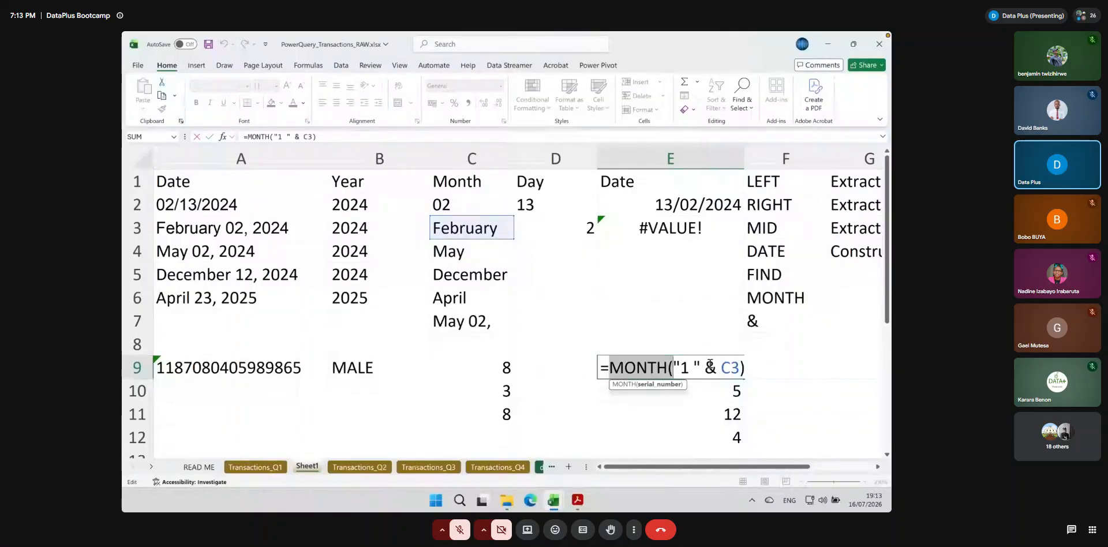
Copy the argument of E9's formula into E8 as ="1 " & C3 and enter =MONTH(E8) in F8
{"action": "left_click_drag", "start_coordinate": [673, 367], "coordinate": [737, 366]}
{"action": "key", "text": "ctrl+c"}
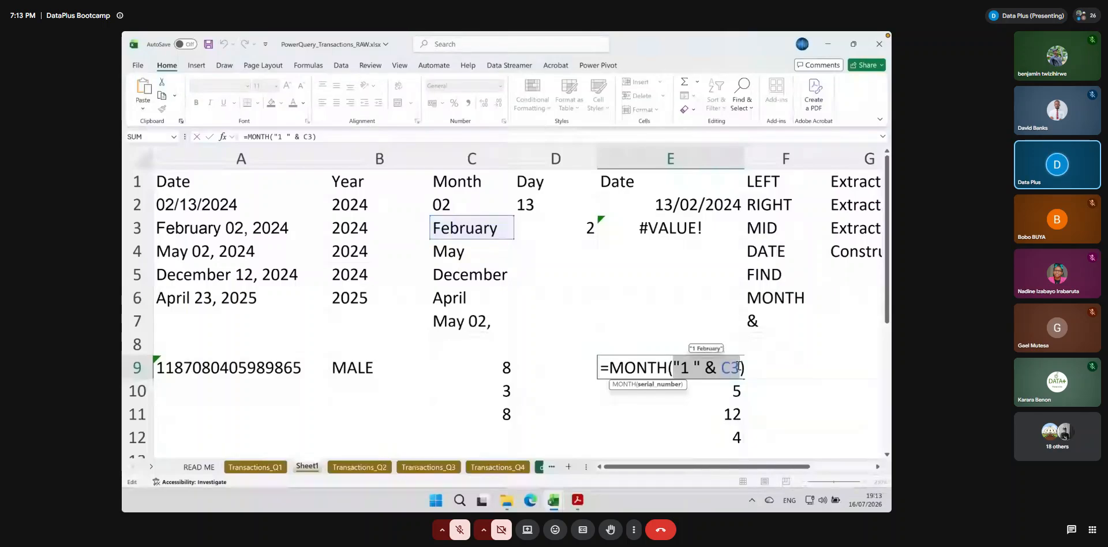
{"action": "left_click", "coordinate": [667, 344]}
{"action": "type", "text": "="}
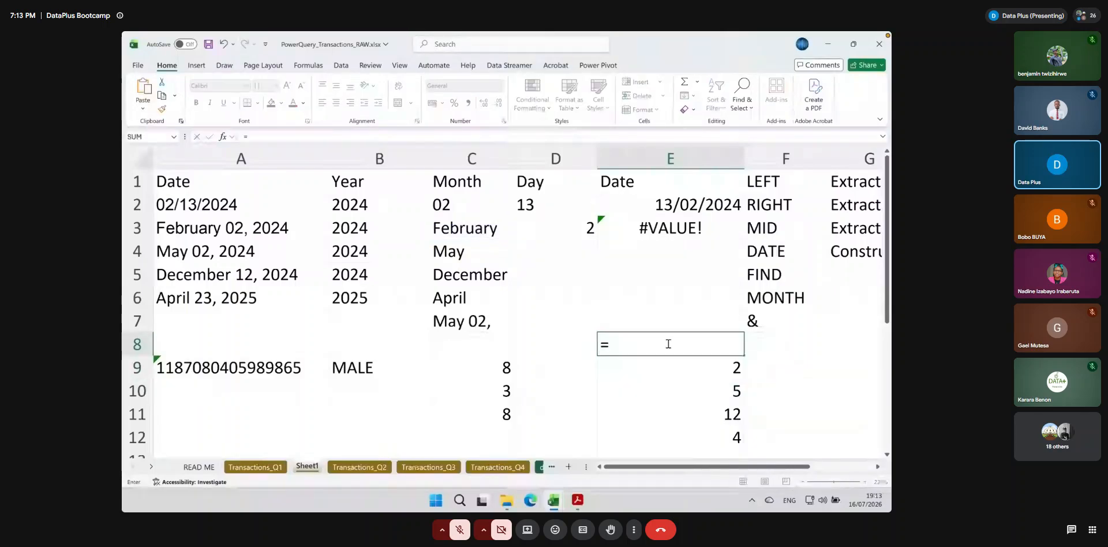
{"action": "key", "text": "ctrl+v"}
{"action": "key", "text": "Return"}
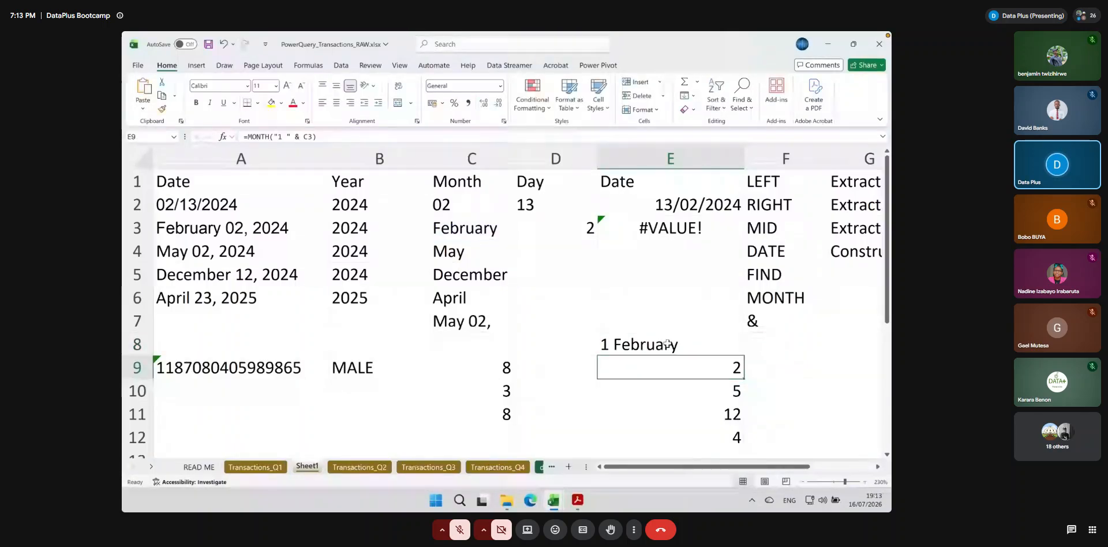
{"action": "left_click", "coordinate": [621, 350]}
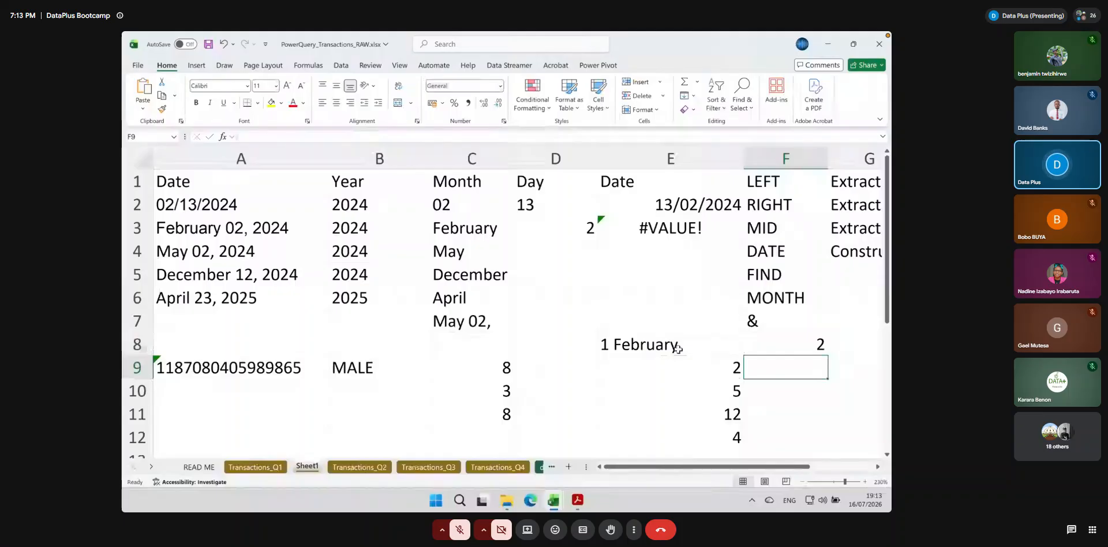
{"action": "left_click", "coordinate": [791, 339]}
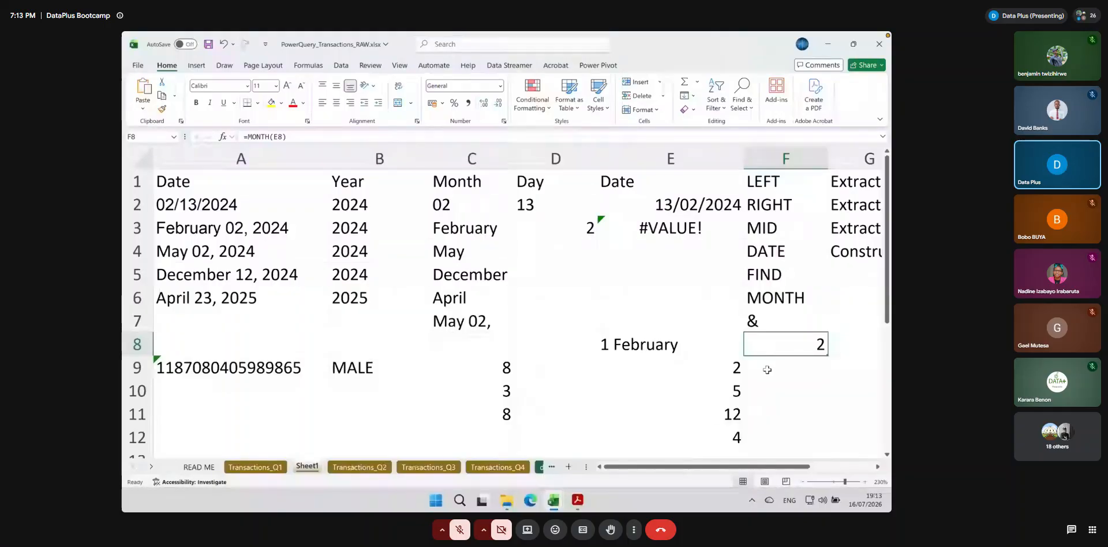
Copy MONTH("1 " & from E9's formula and insert it before LEFT in the formula of C3
{"action": "double_click", "coordinate": [705, 367]}
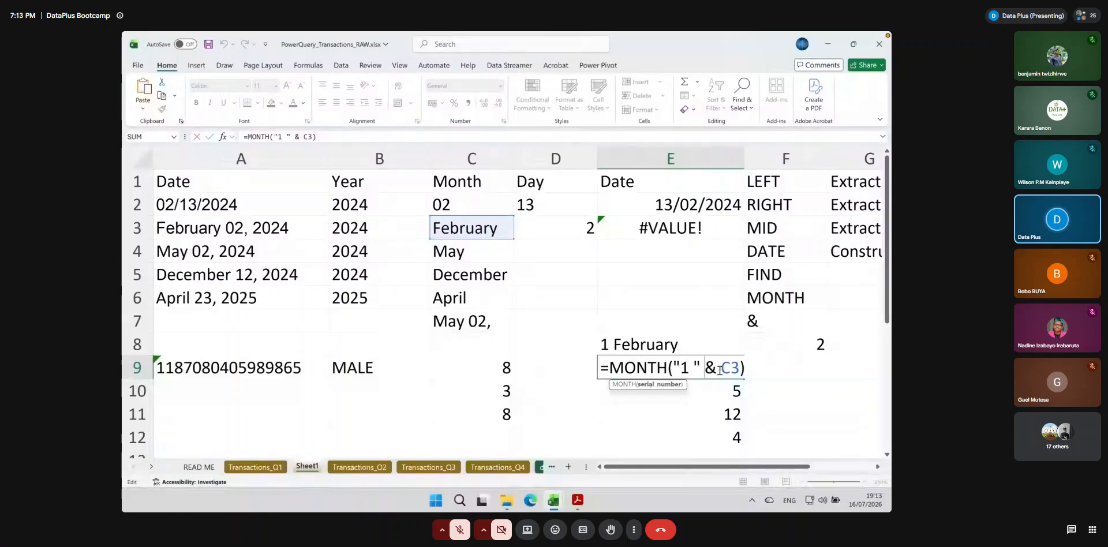
{"action": "left_click_drag", "start_coordinate": [717, 367], "coordinate": [610, 368]}
{"action": "key", "text": "ctrl+c"}
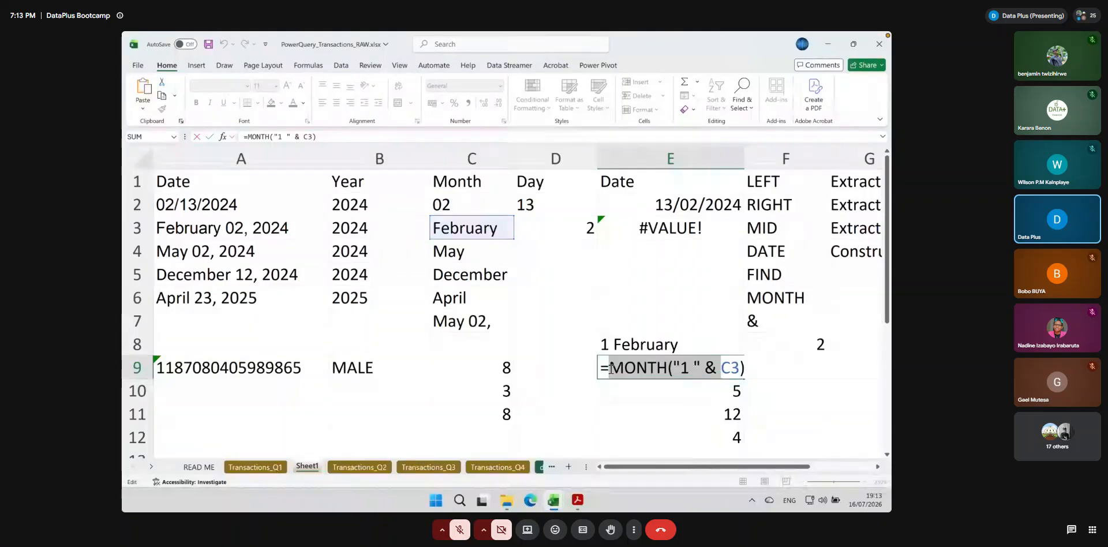
{"action": "key", "text": "Escape"}
{"action": "left_click", "coordinate": [472, 228]}
{"action": "key", "text": "super+plus"}
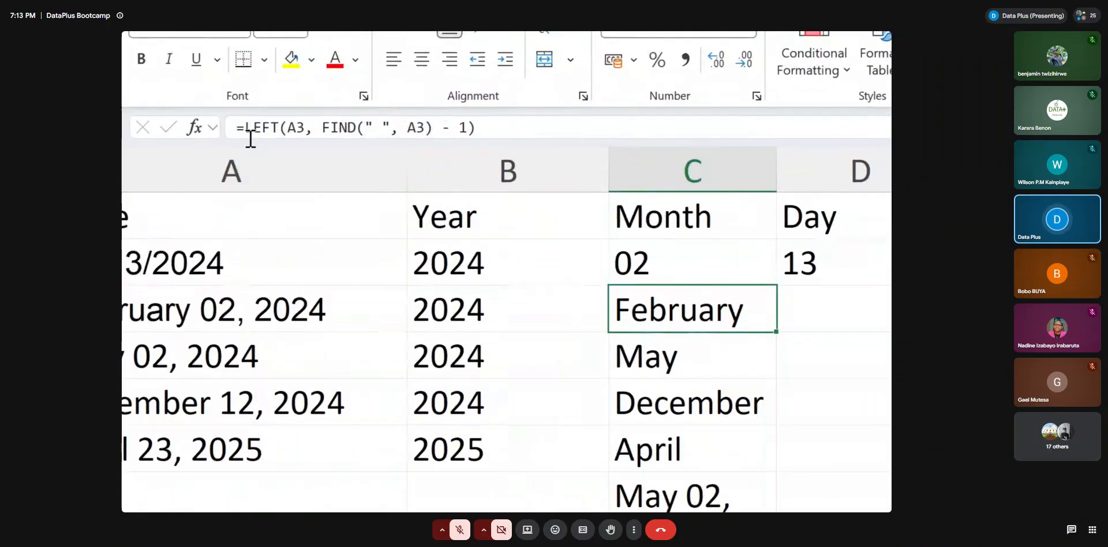
{"action": "double_click", "coordinate": [654, 312]}
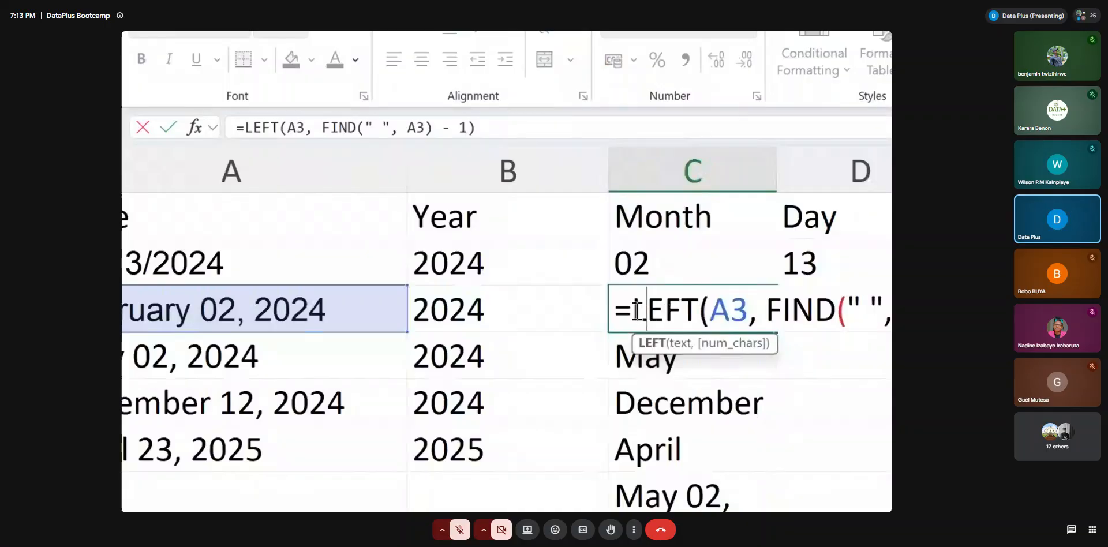
{"action": "left_click", "coordinate": [635, 310]}
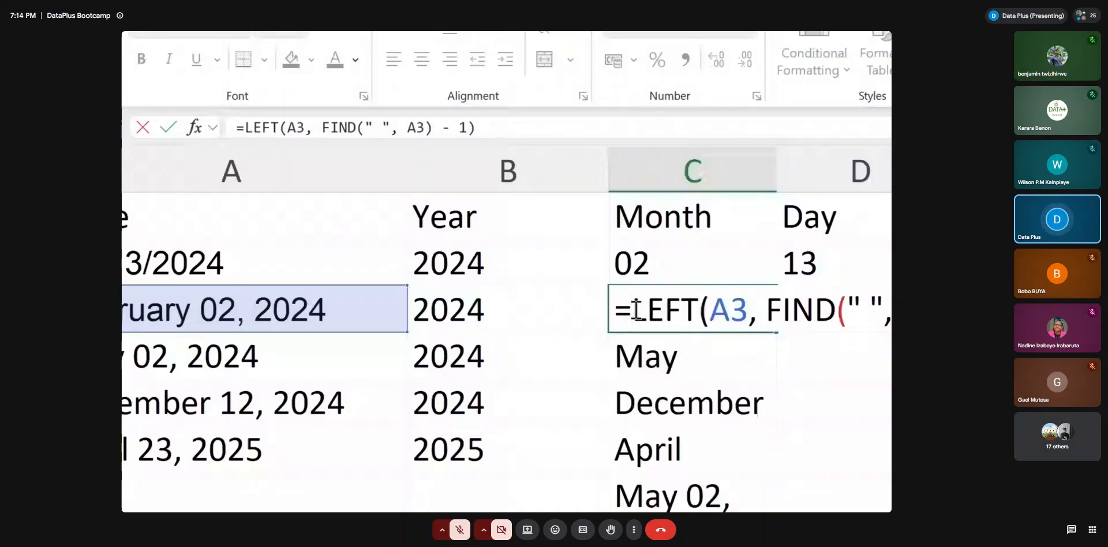
{"action": "key", "text": "ctrl+v"}
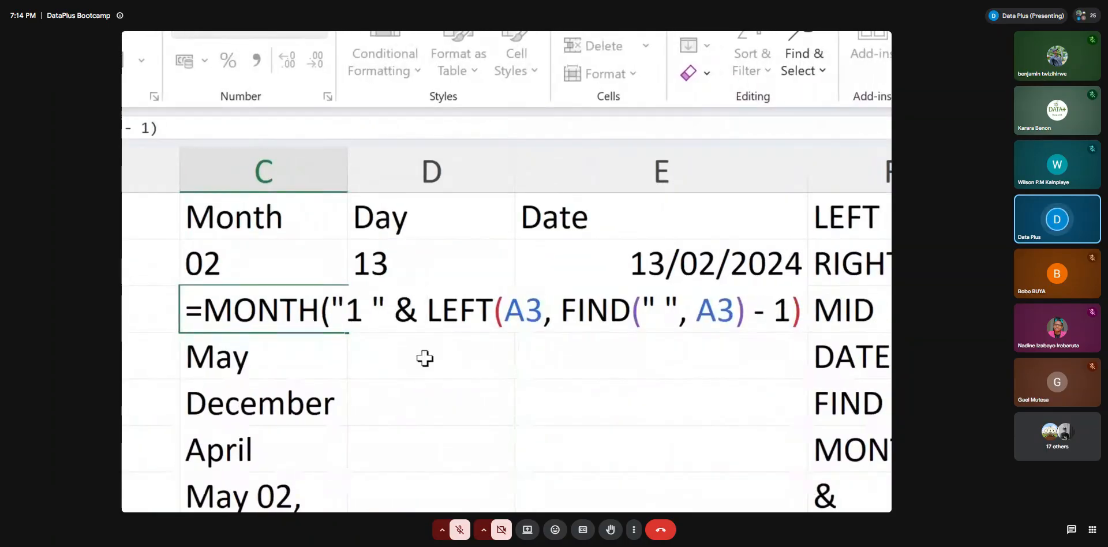
Check the nested argument and complete C3's formula as =MONTH("1 " & LEFT(A3, FIND(" ", A3) - 1))
{"action": "left_click_drag", "start_coordinate": [331, 311], "coordinate": [800, 311]}
{"action": "left_click", "coordinate": [428, 311]}
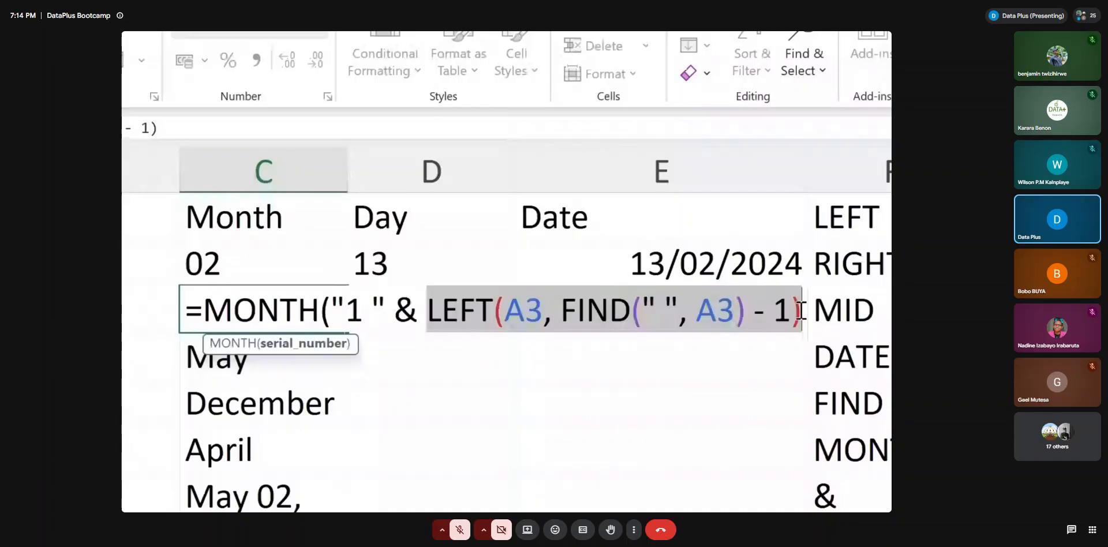
{"action": "left_click", "coordinate": [800, 310]}
{"action": "type", "text": ")"}
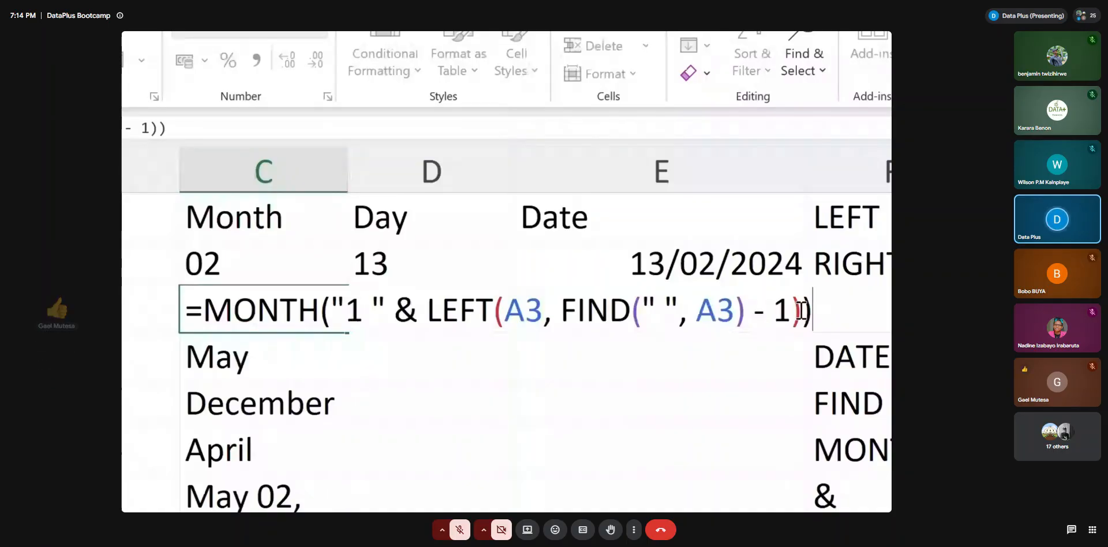
{"action": "key", "text": "ctrl+Return"}
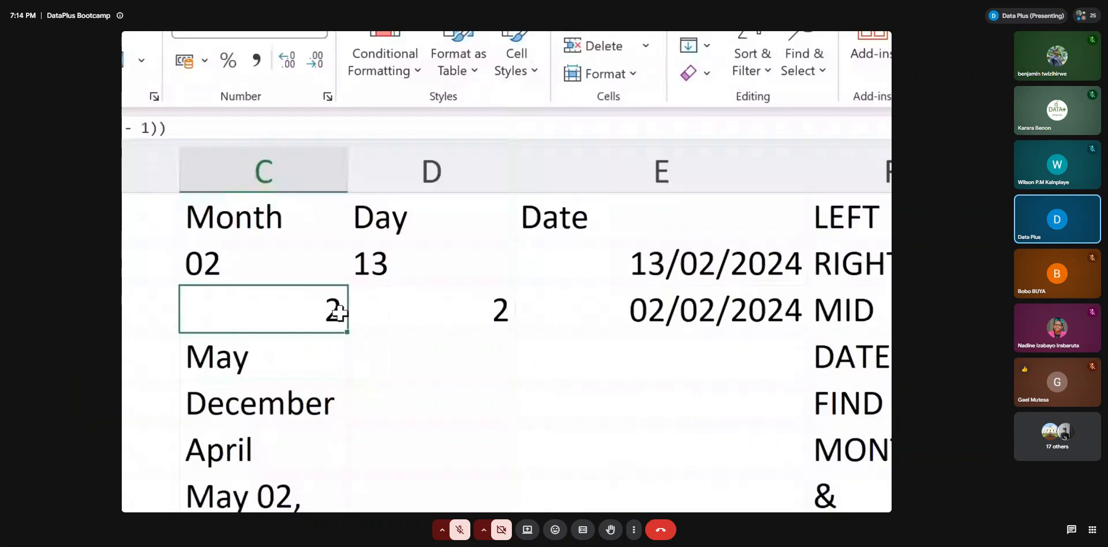
Fill the nested MONTH formula from C3 down to C7 and clear the surplus cell C7
{"action": "left_click_drag", "start_coordinate": [339, 313], "coordinate": [375, 373]}
{"action": "scroll", "coordinate": [376, 373], "scroll_direction": "up", "scroll_amount": 1}
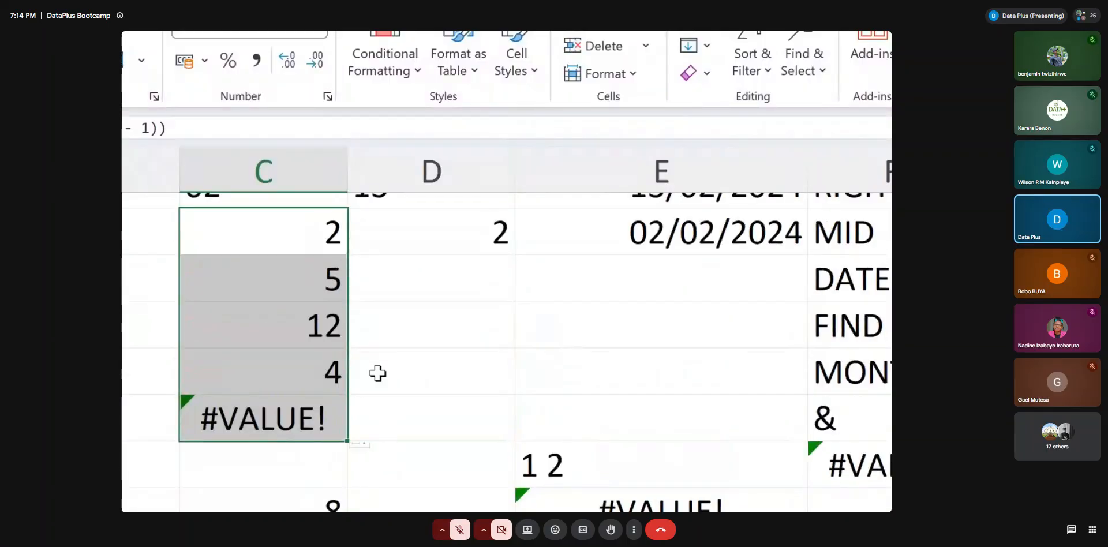
{"action": "left_click", "coordinate": [316, 417]}
{"action": "key", "text": "BackSpace"}
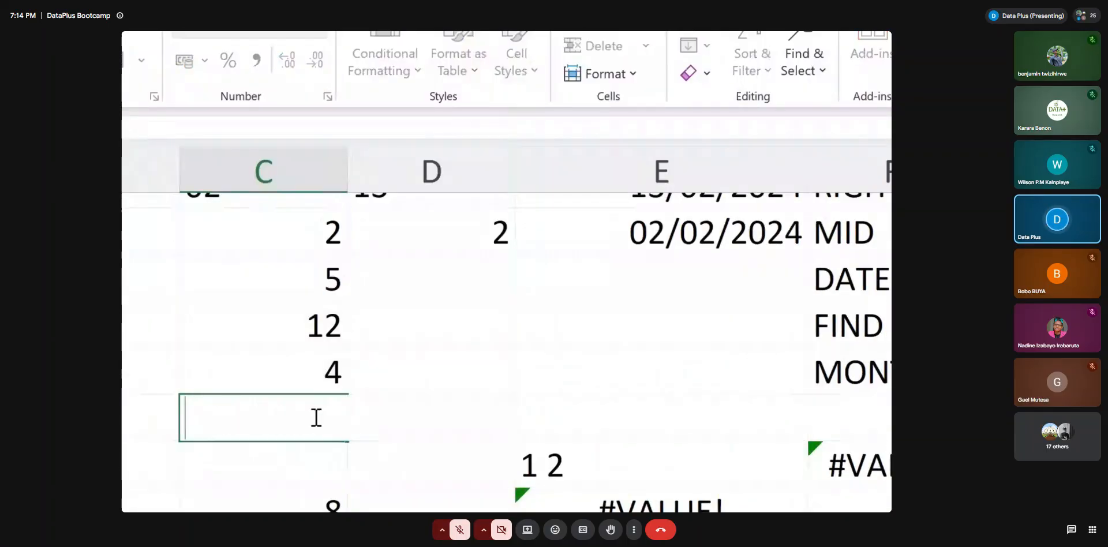
Examine the month formulas in C4 to C6, the function notes in column F and the MONTH formula in E9
{"action": "left_click", "coordinate": [669, 233]}
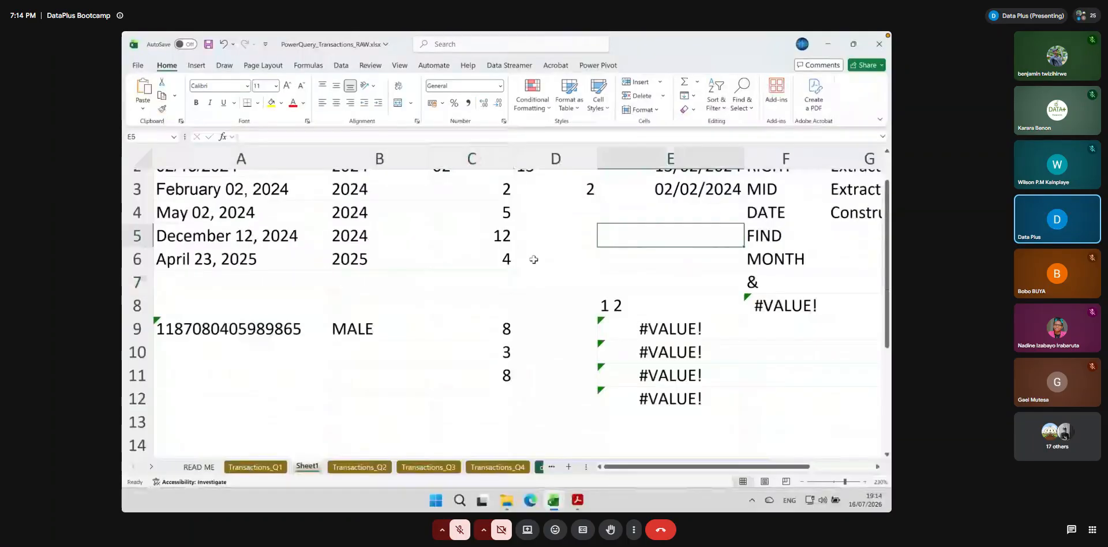
{"action": "scroll", "coordinate": [533, 259], "scroll_direction": "up", "scroll_amount": 2}
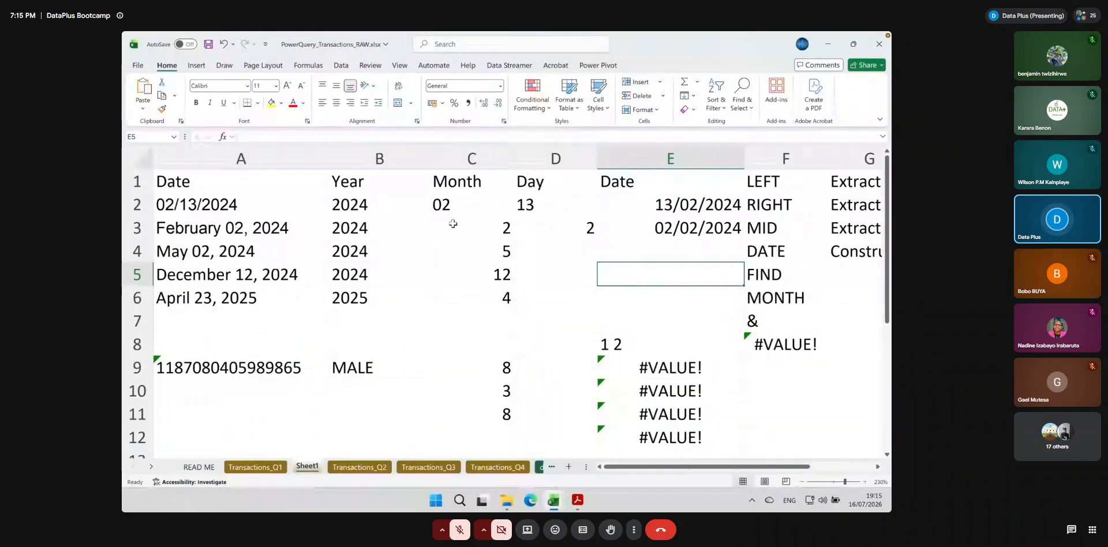
{"action": "left_click", "coordinate": [452, 223]}
{"action": "left_click", "coordinate": [494, 251]}
{"action": "left_click", "coordinate": [492, 275]}
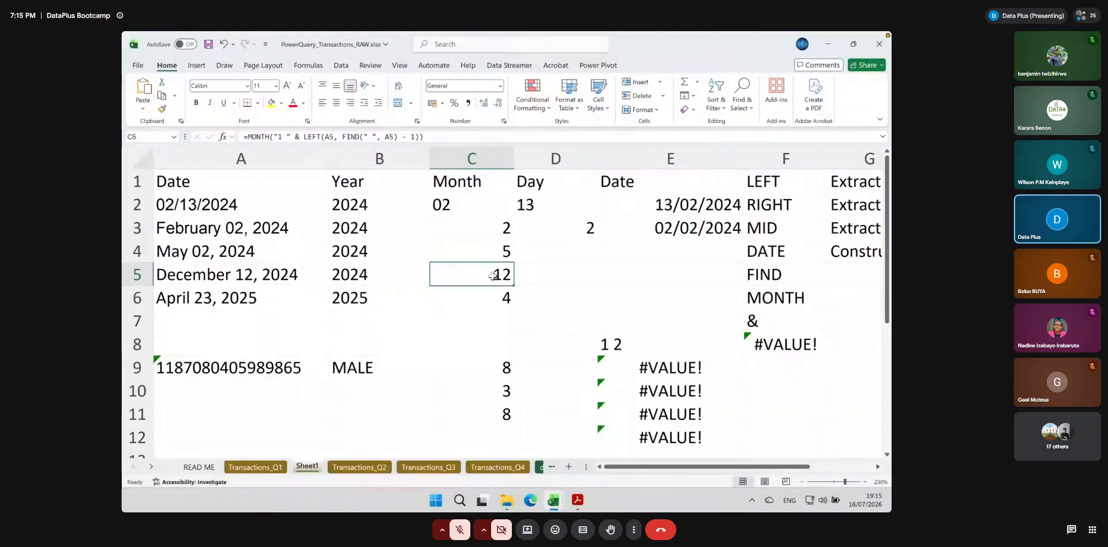
{"action": "left_click", "coordinate": [494, 298]}
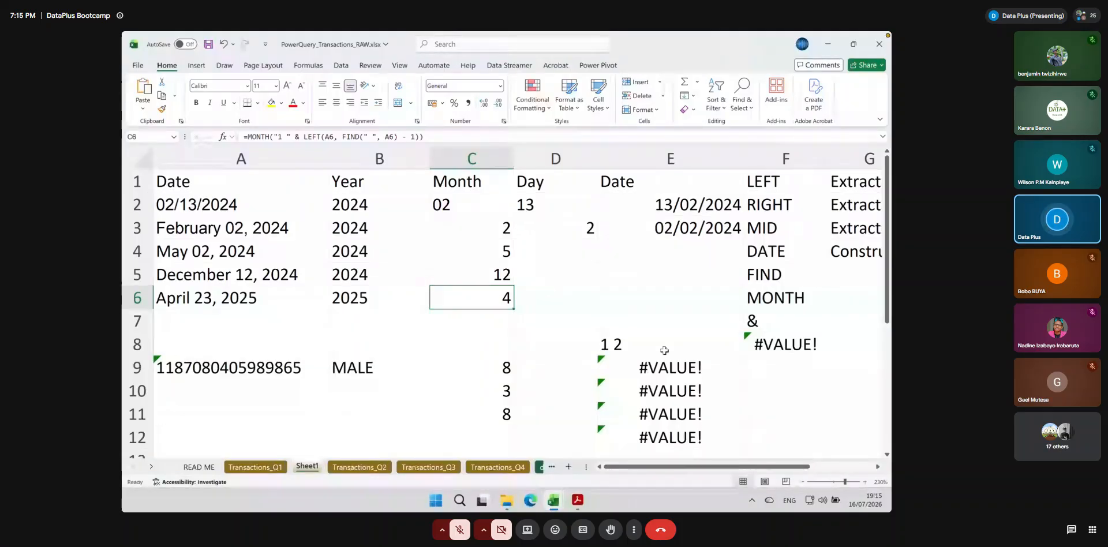
{"action": "left_click", "coordinate": [803, 280]}
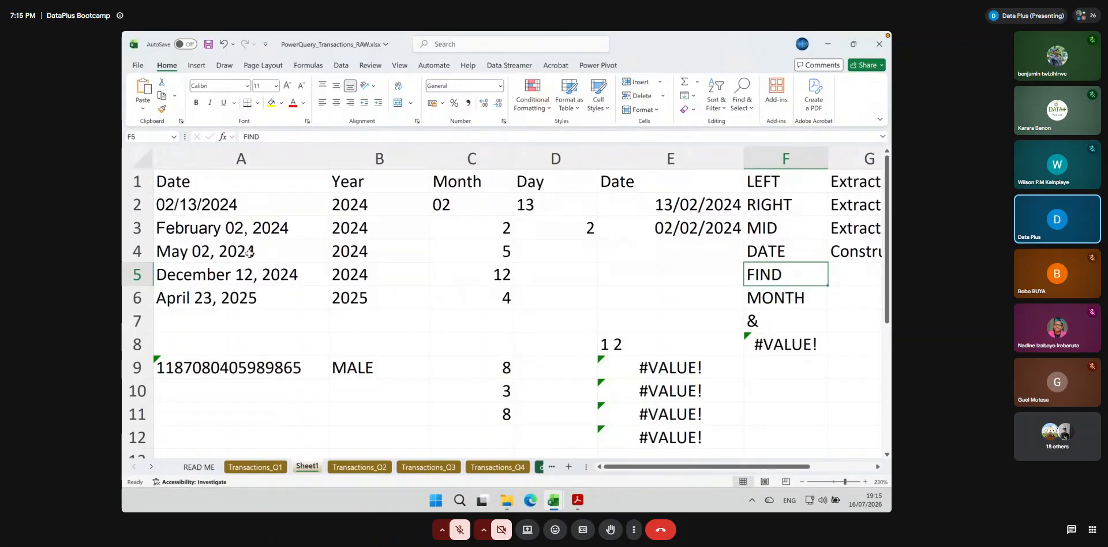
{"action": "left_click", "coordinate": [576, 250]}
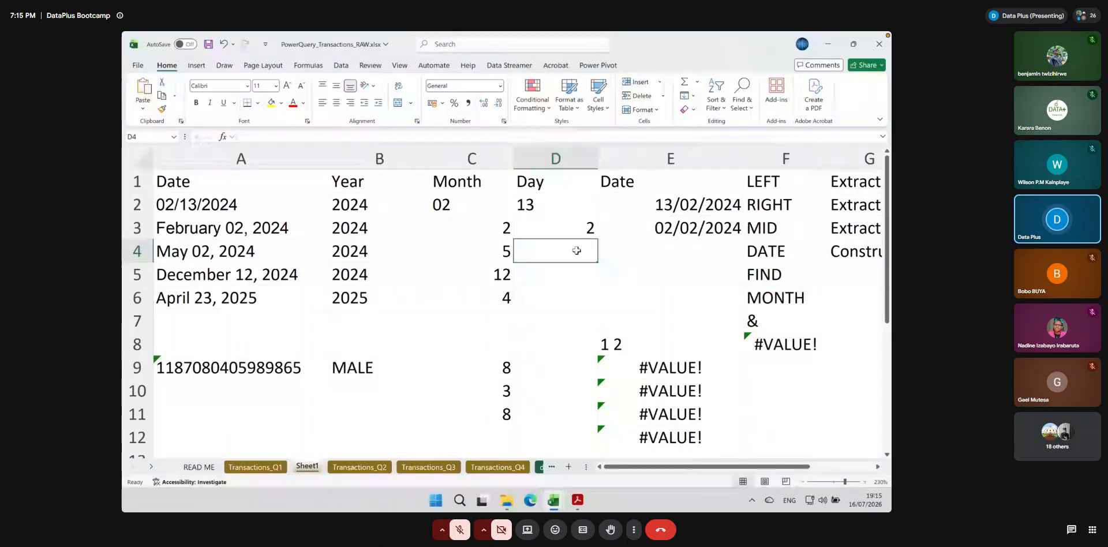
{"action": "left_click", "coordinate": [681, 367]}
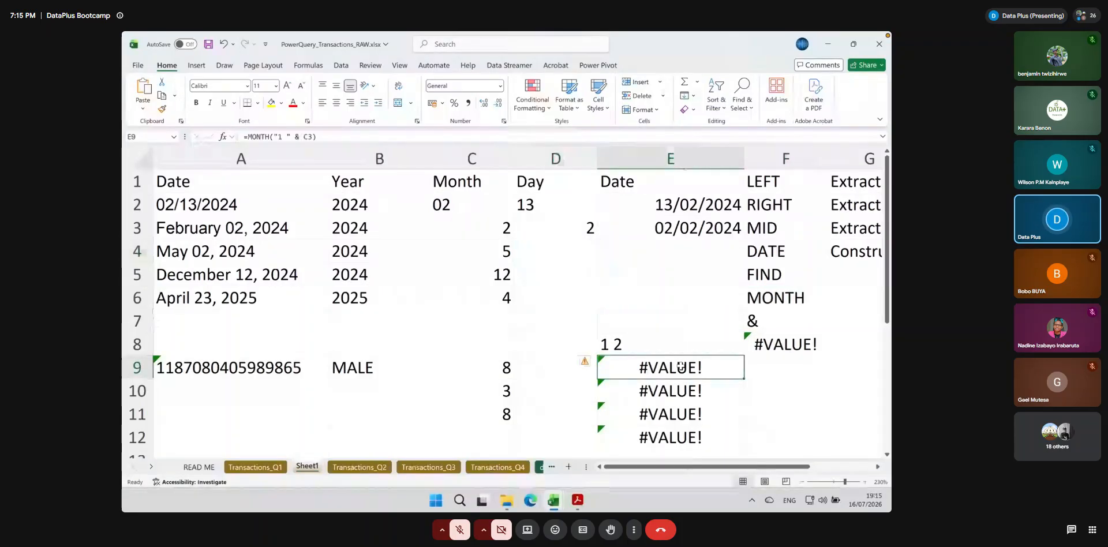
{"action": "left_click", "coordinate": [570, 248]}
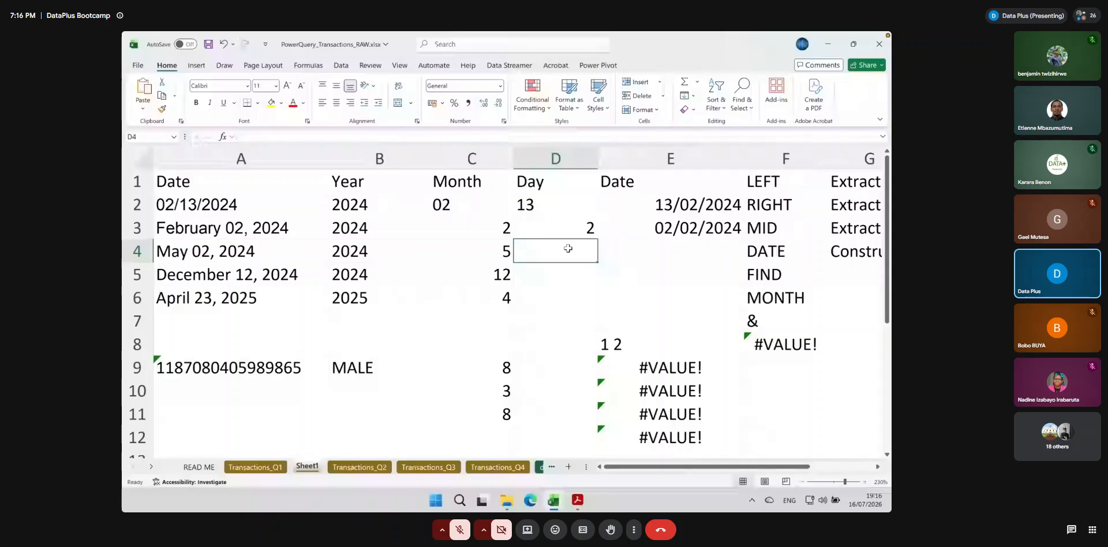
{"action": "type", "text": "="}
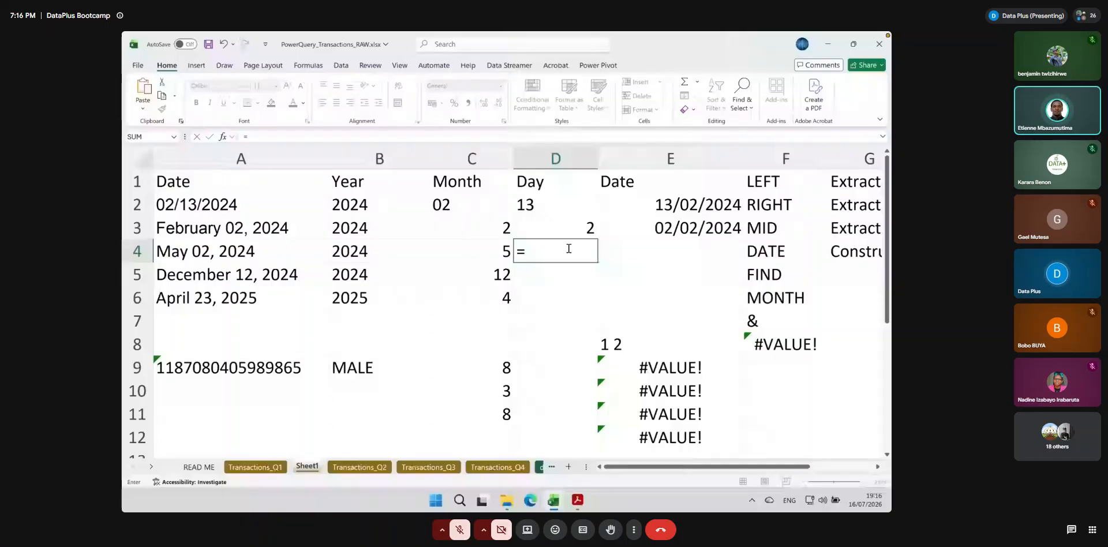
{"action": "type", "text": "mid("}
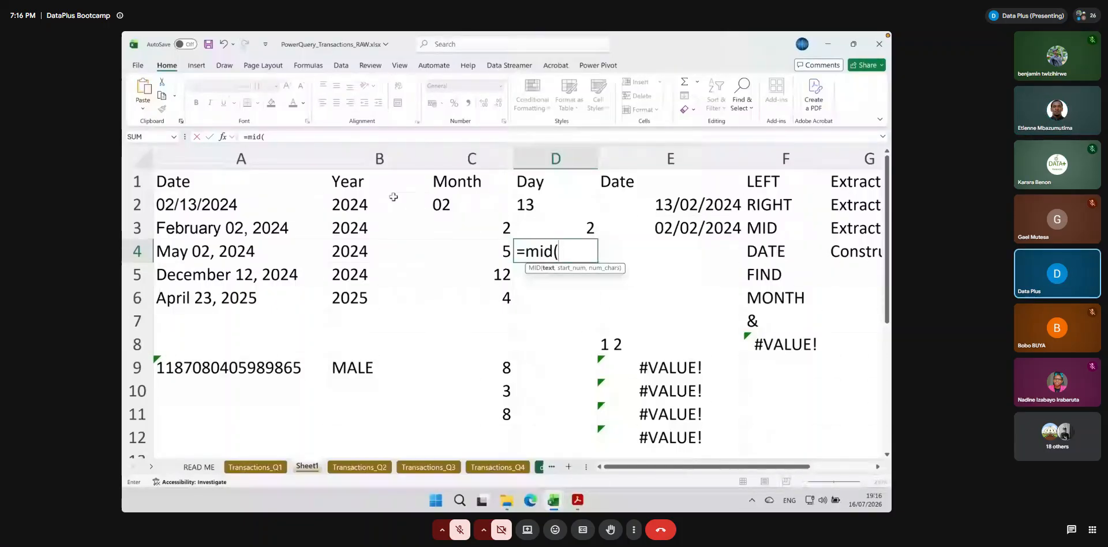
{"action": "key", "text": "BackSpace"}
{"action": "key", "text": "BackSpace"}
{"action": "key", "text": "Escape"}
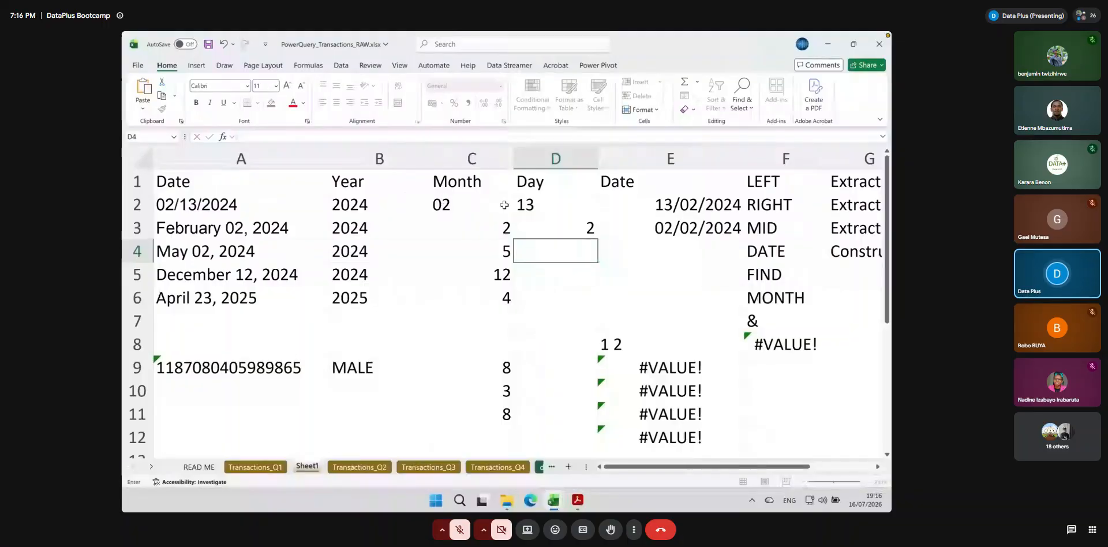
Replace D3's value with the start of a day formula, =mid(A3,find(" ", A3), locating the space in A3
{"action": "left_click", "coordinate": [555, 222]}
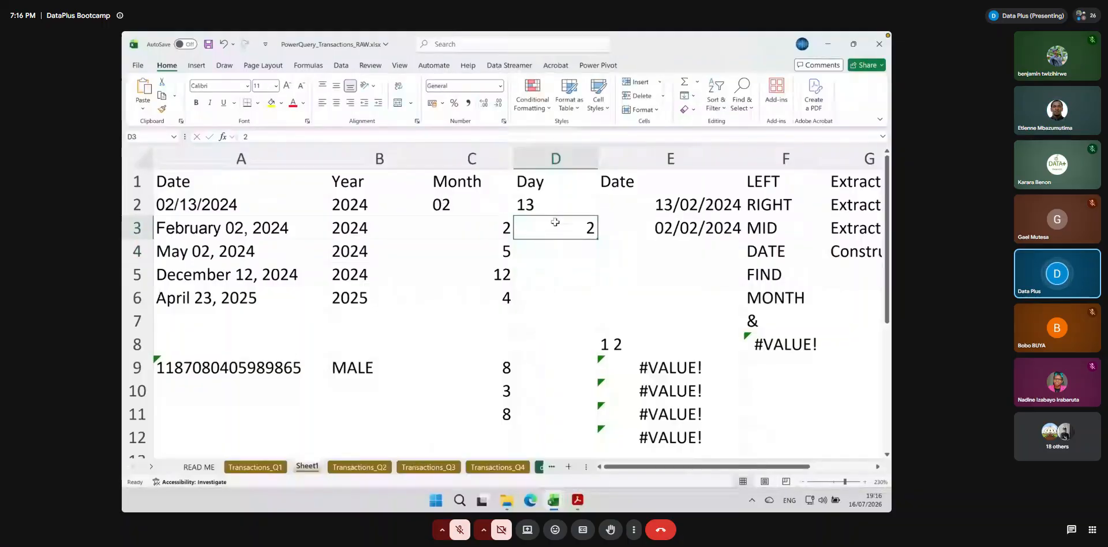
{"action": "type", "text": "=mid("}
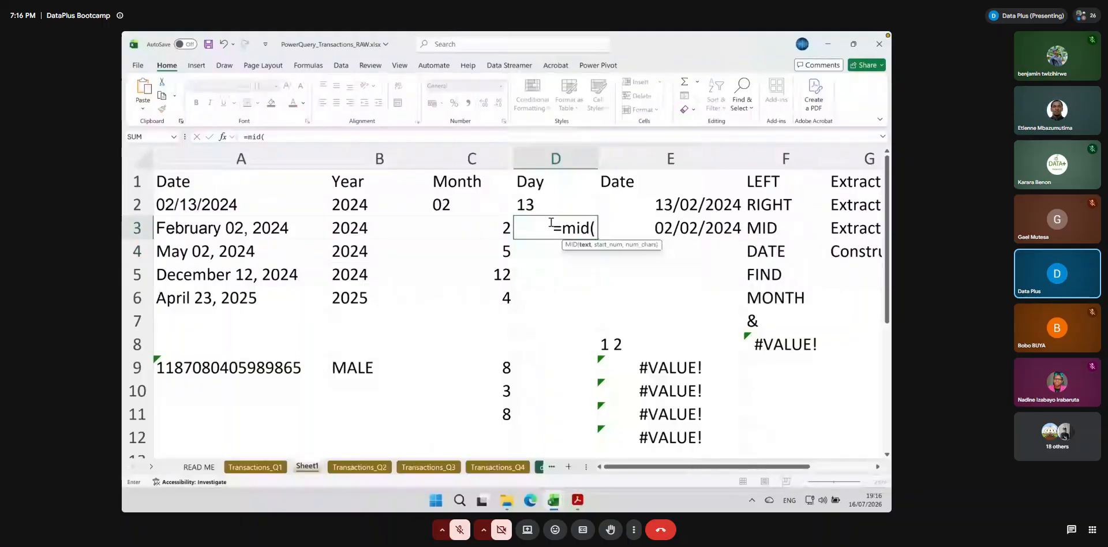
{"action": "left_click", "coordinate": [284, 227]}
{"action": "type", "text": ","}
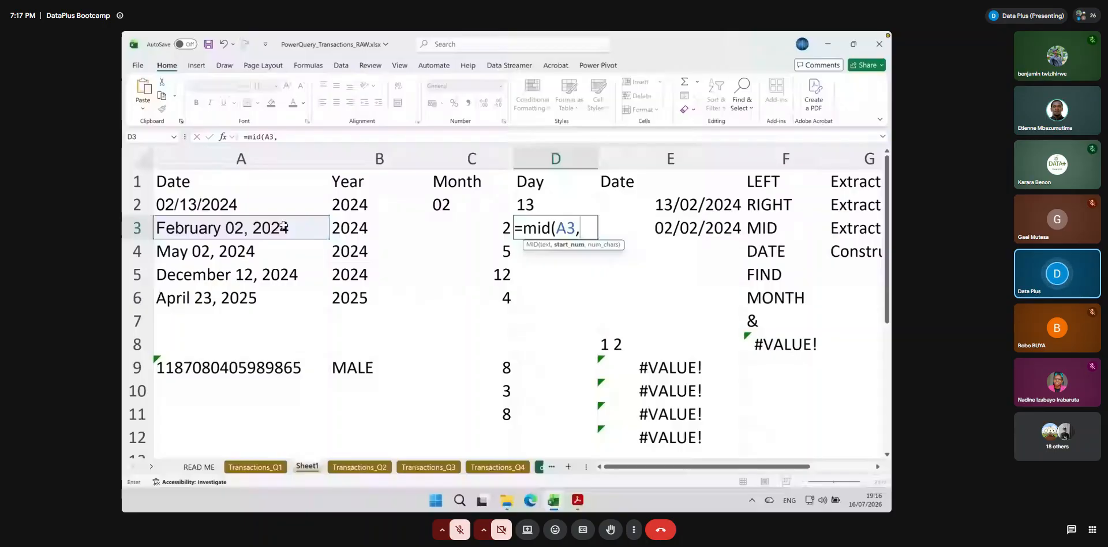
{"action": "type", "text": "find(\""}
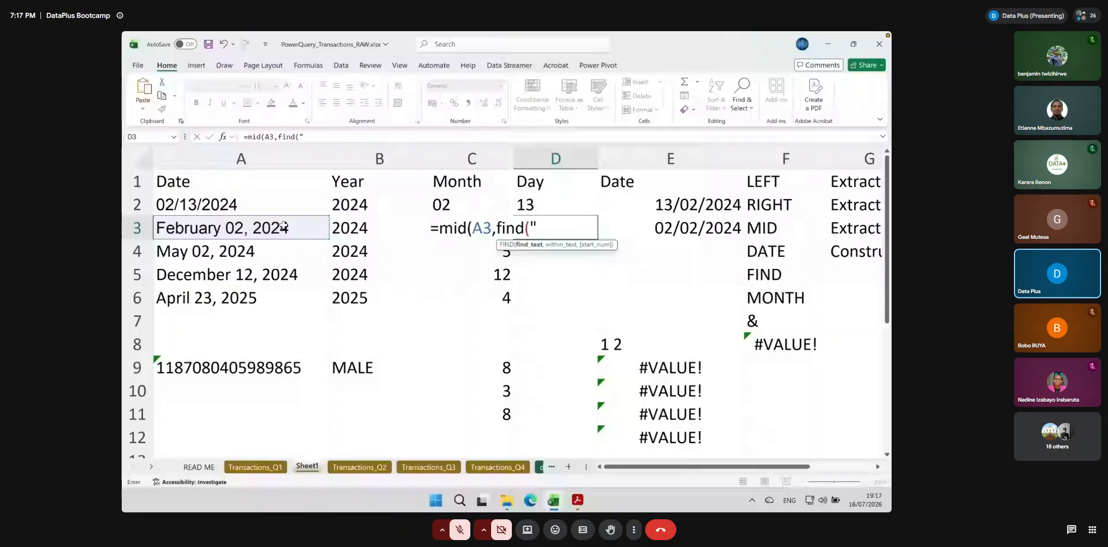
{"action": "type", "text": " \","}
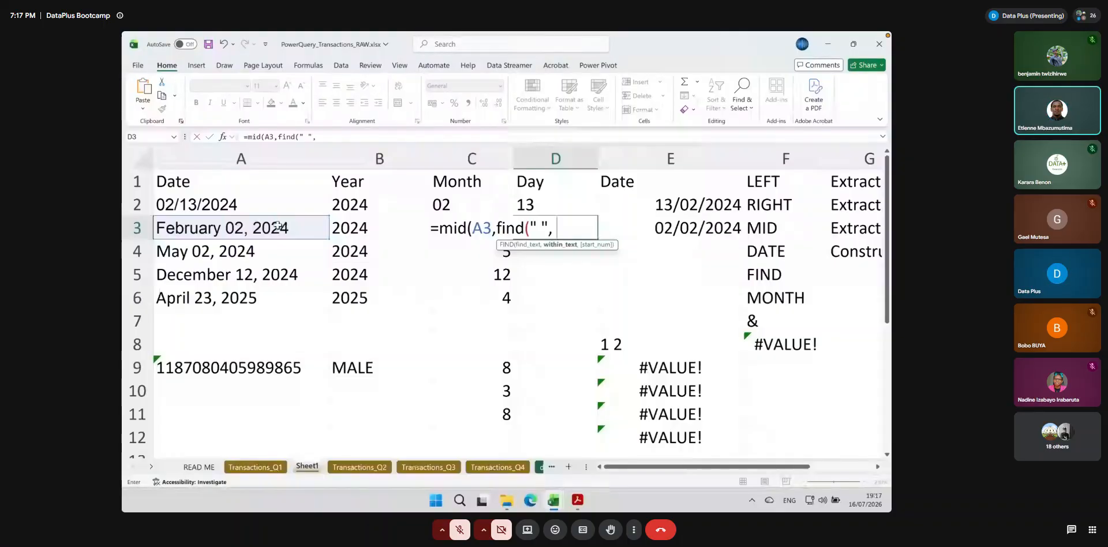
{"action": "left_click", "coordinate": [277, 227]}
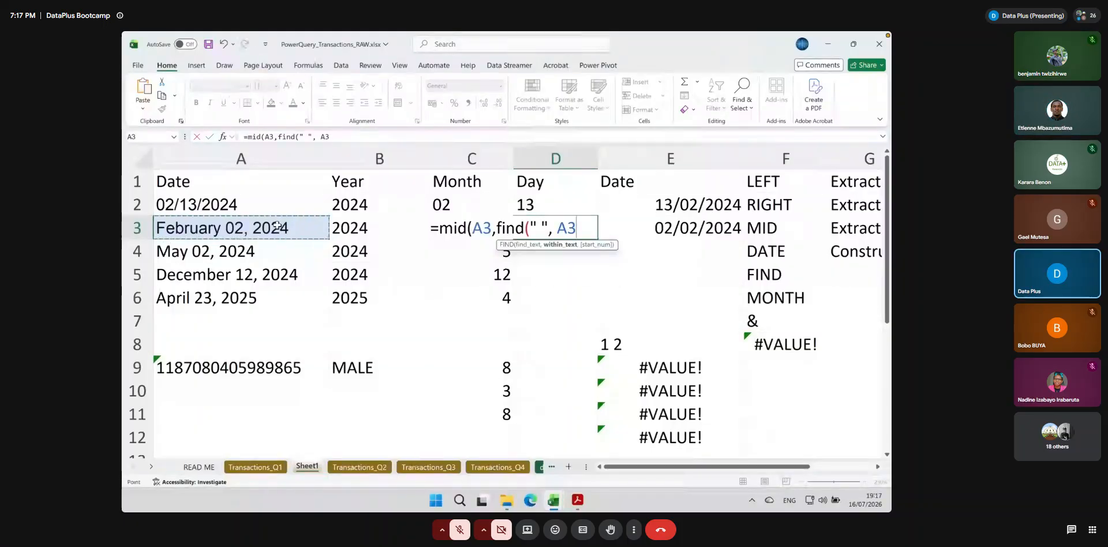
{"action": "type", "text": ")"}
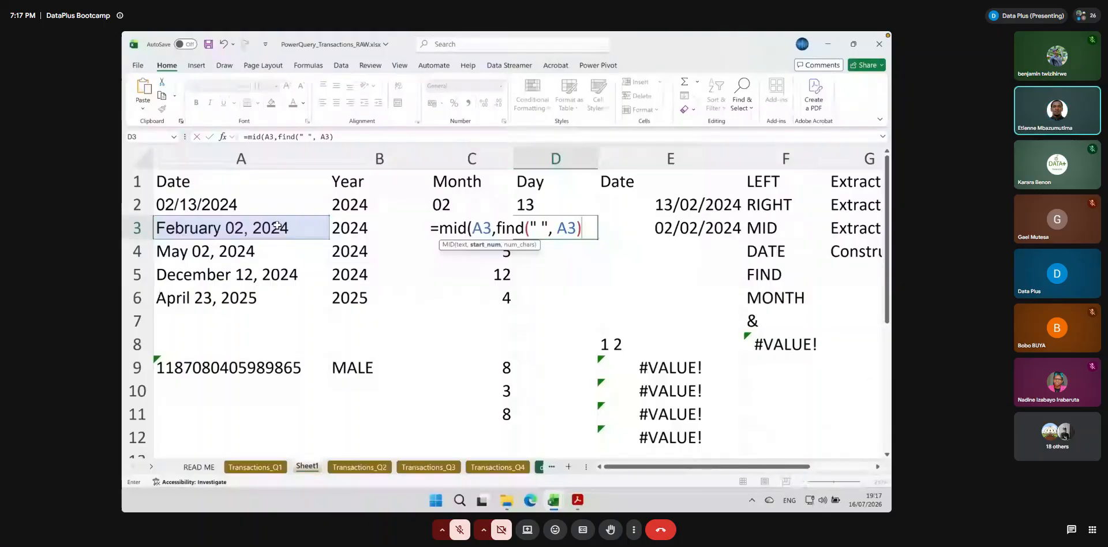
{"action": "type", "text": "+"}
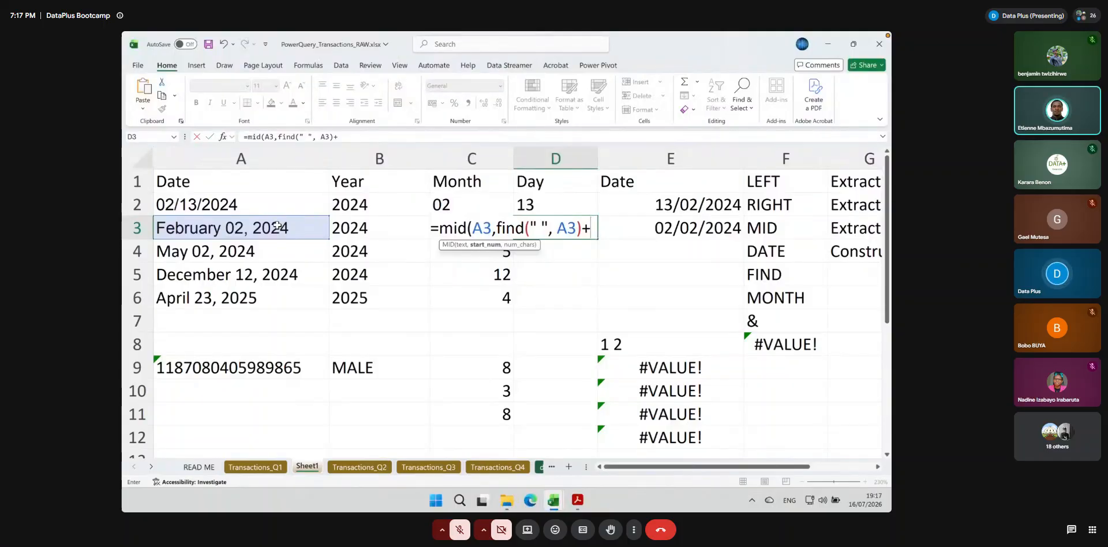
Complete D3's formula as =MID(A3,FIND(" ", A3)+1, 2) to extract two characters after the space
{"action": "type", "text": "1"}
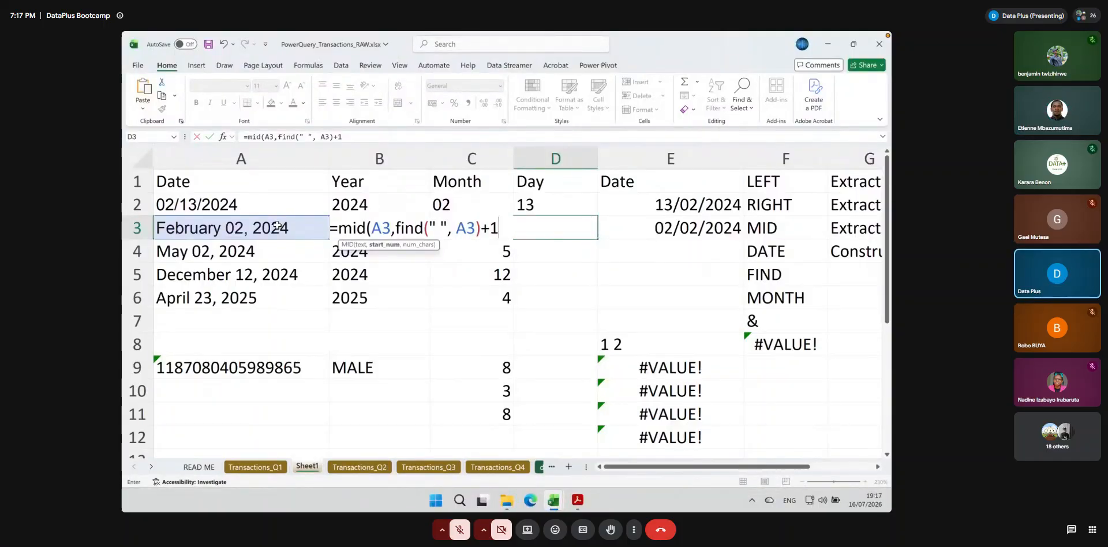
{"action": "type", "text": ","}
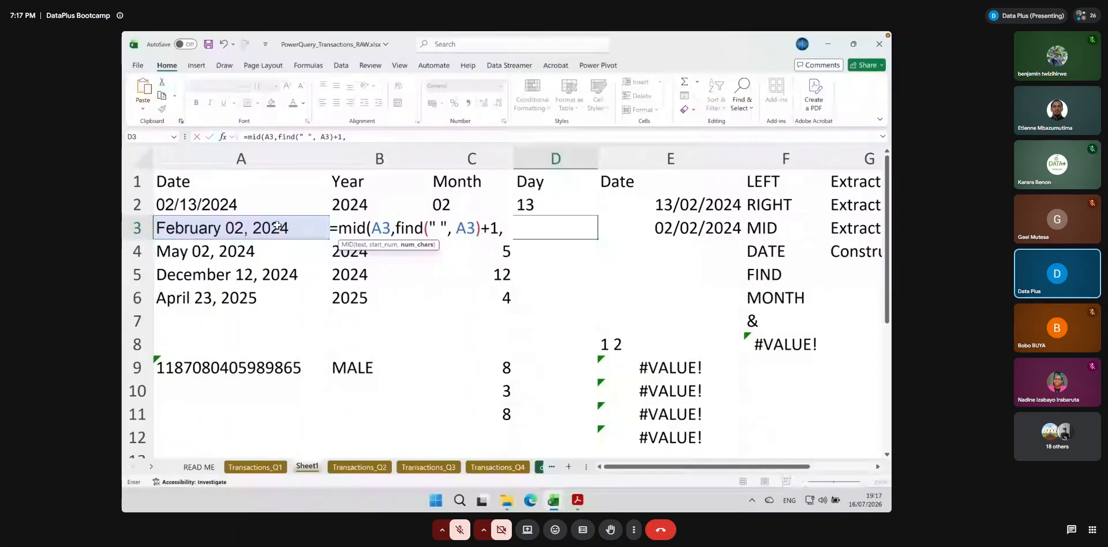
{"action": "type", "text": "2)"}
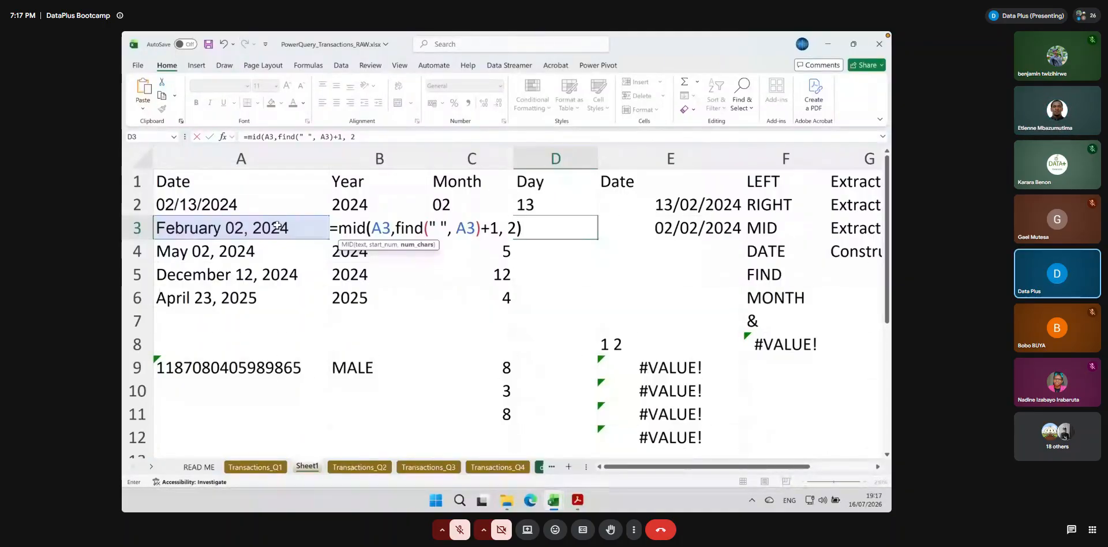
{"action": "key", "text": "Return"}
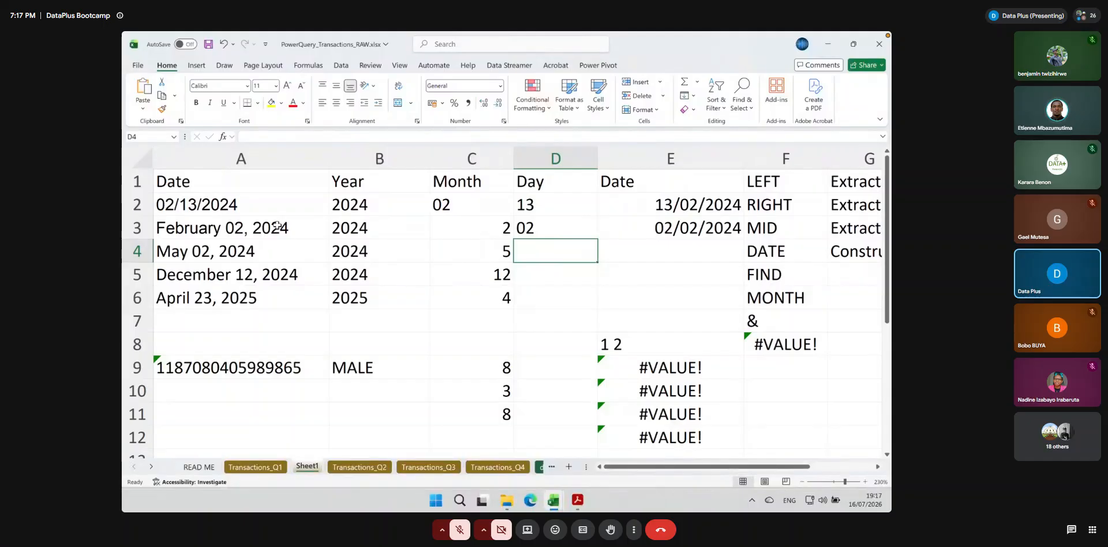
Fill the MID formula from D3 down to D6 and review the arguments in D3
{"action": "left_click", "coordinate": [557, 226]}
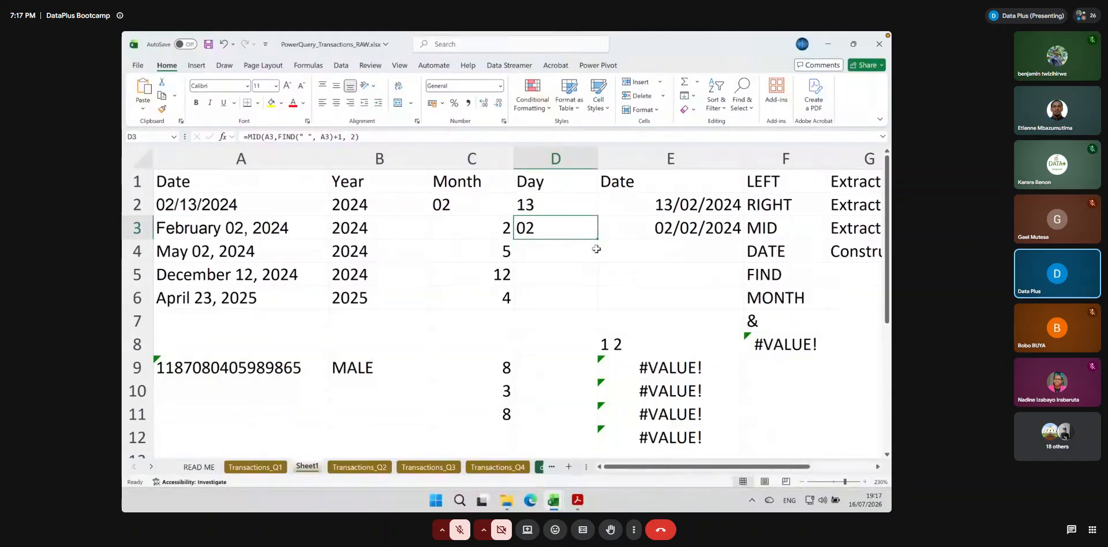
{"action": "left_click_drag", "start_coordinate": [597, 239], "coordinate": [595, 303]}
{"action": "double_click", "coordinate": [561, 228]}
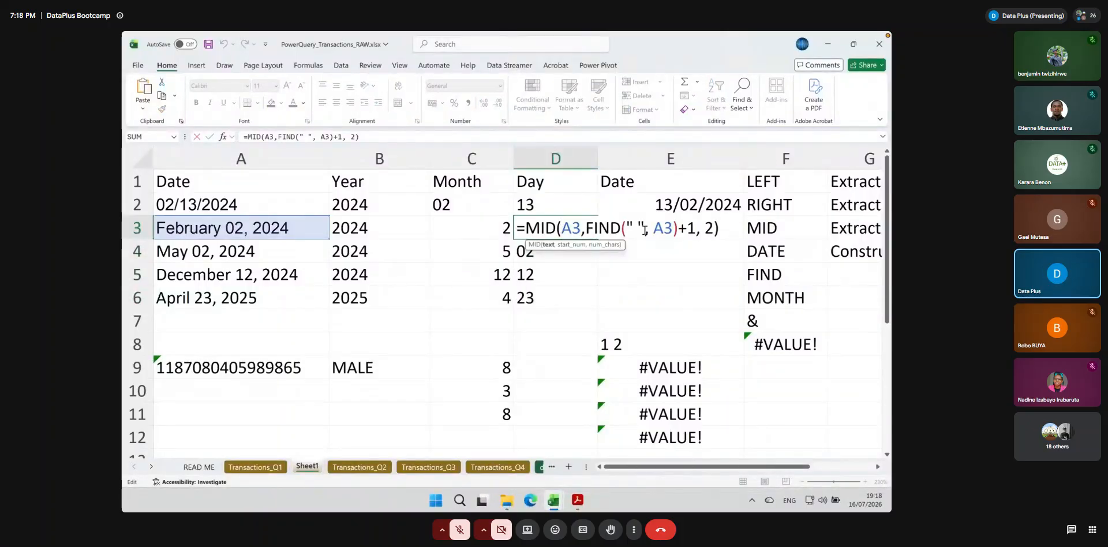
{"action": "left_click", "coordinate": [725, 227]}
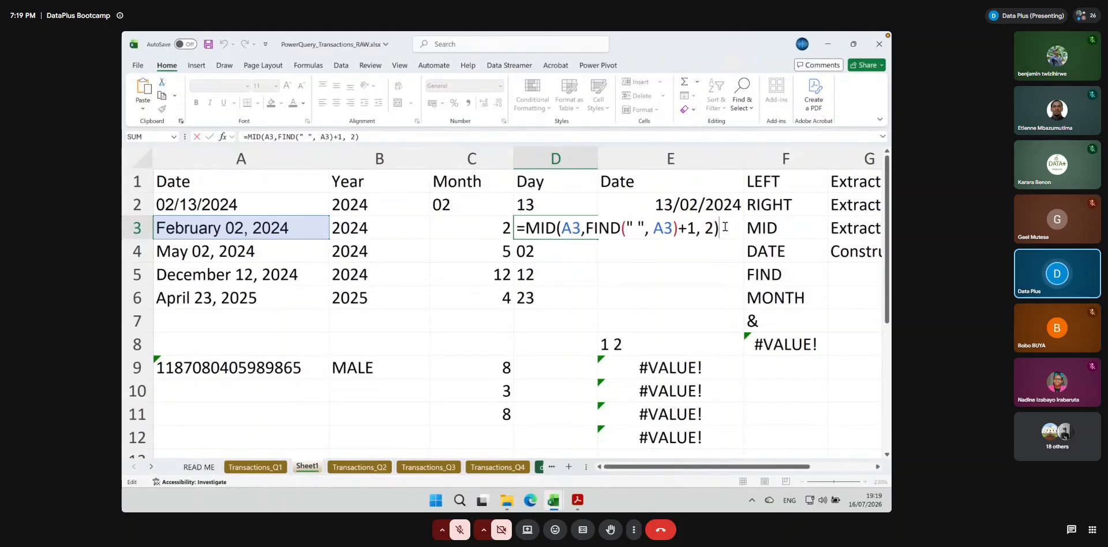
{"action": "key", "text": "Return"}
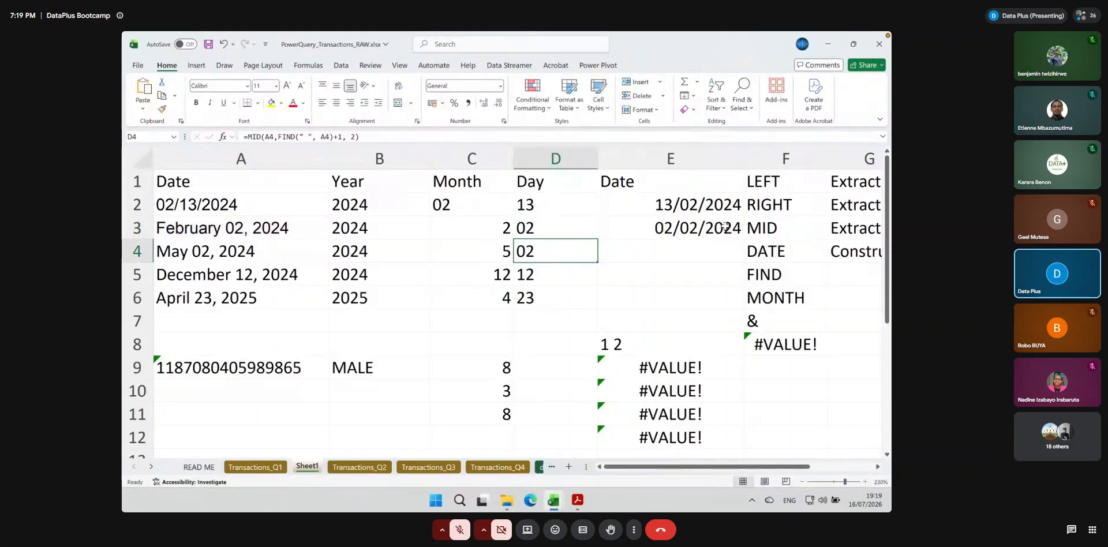
Fill the DATE formula from E3 down to E6 and check the formulas in E2, E3 and E6
{"action": "left_click", "coordinate": [666, 230]}
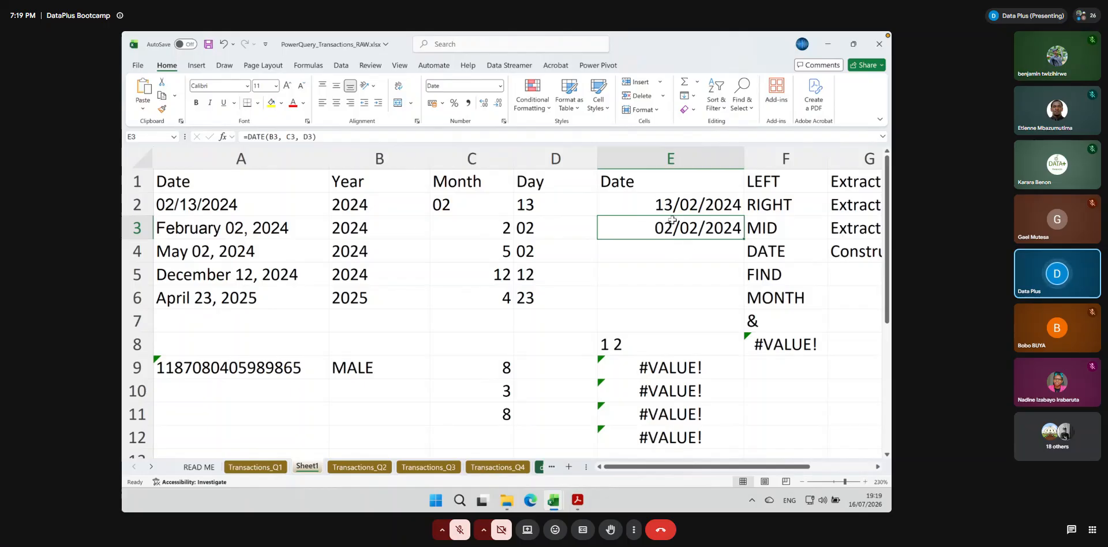
{"action": "left_click_drag", "start_coordinate": [743, 238], "coordinate": [739, 309]}
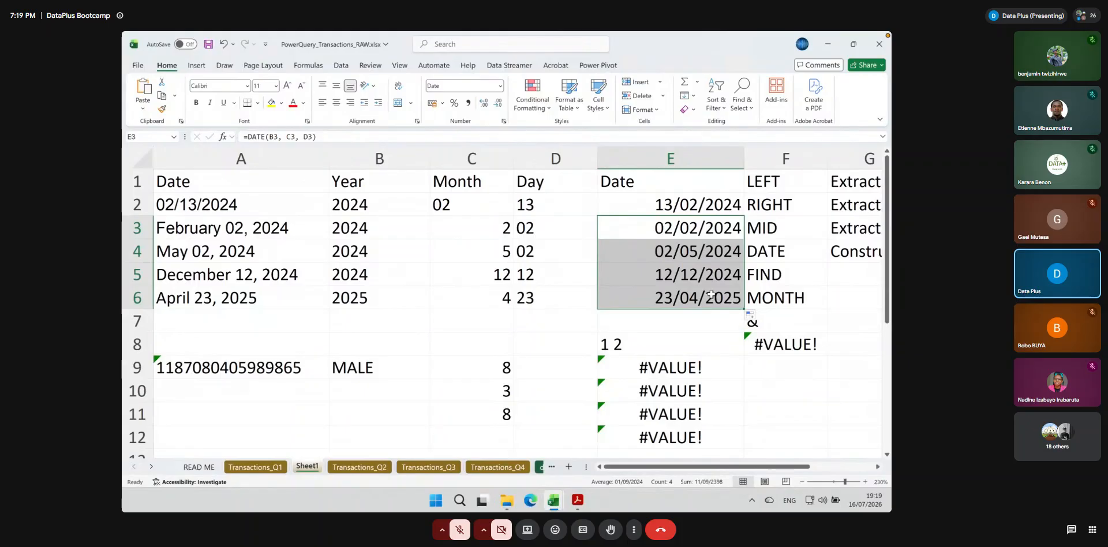
{"action": "left_click", "coordinate": [202, 214]}
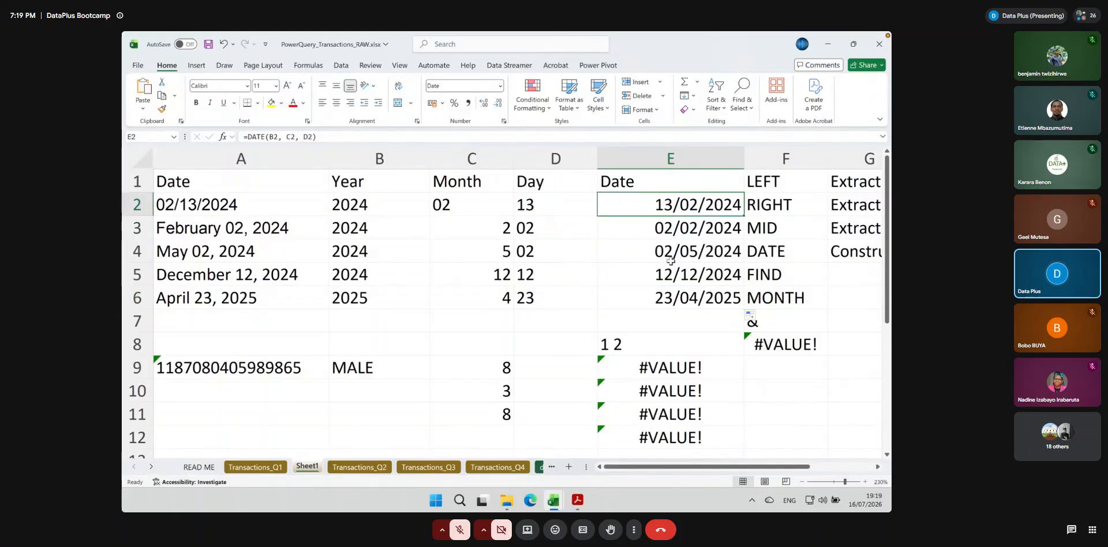
{"action": "left_click", "coordinate": [699, 204]}
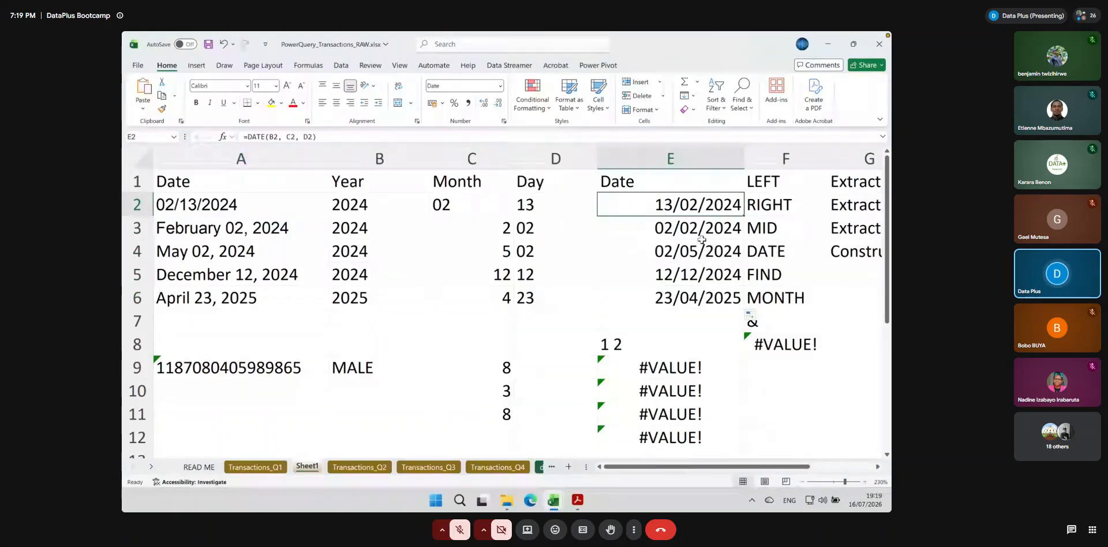
{"action": "left_click", "coordinate": [692, 218]}
{"action": "key", "text": "Up"}
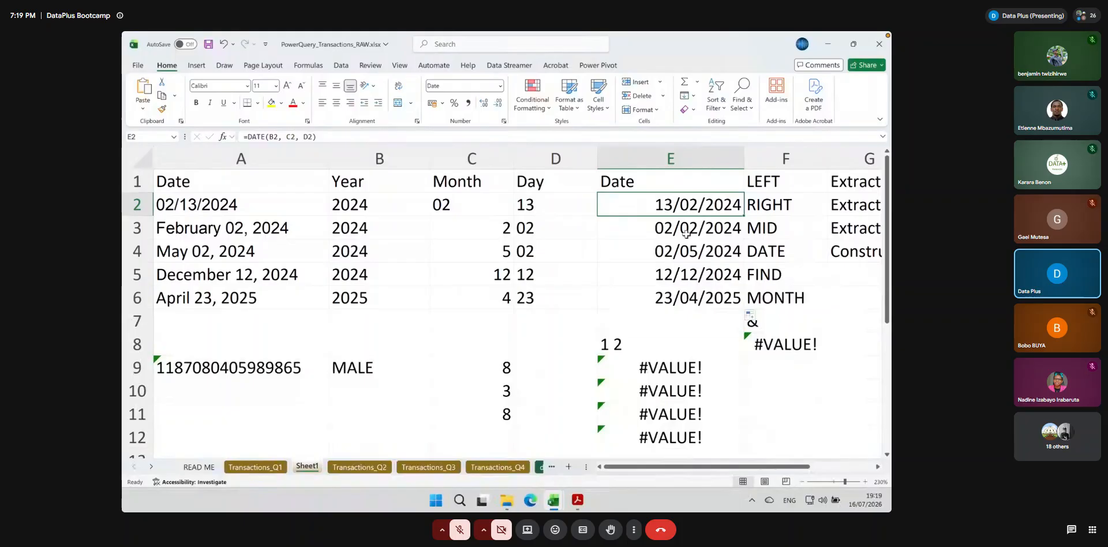
{"action": "left_click", "coordinate": [686, 234]}
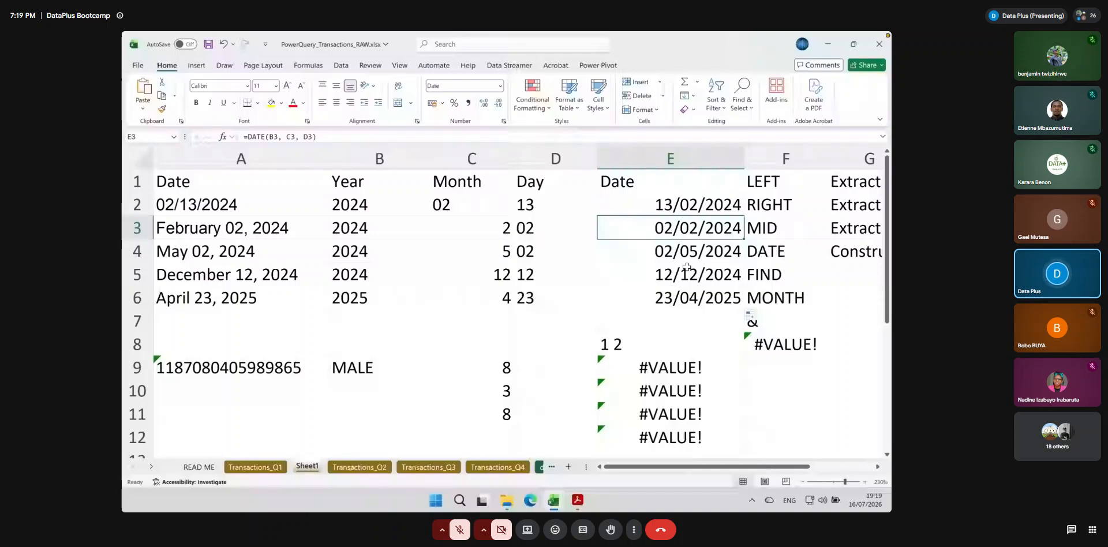
{"action": "double_click", "coordinate": [728, 296]}
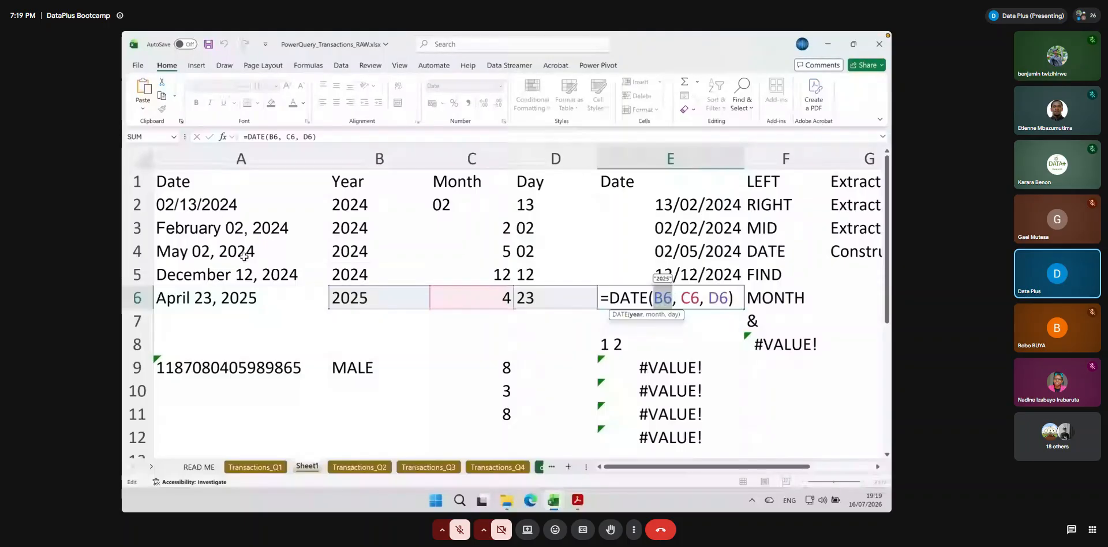
{"action": "key", "text": "Return"}
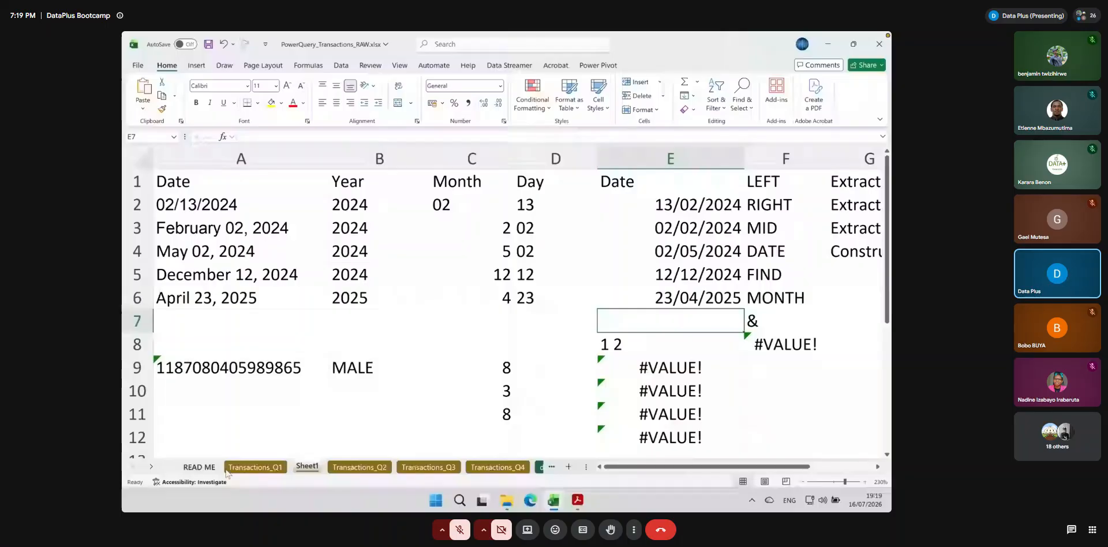
Switch to the Transactions_Q1 sheet and select C4, the first filtered cell under Order Date (clean)
{"action": "left_click", "coordinate": [230, 468]}
{"action": "left_click", "coordinate": [402, 190]}
{"action": "type", "text": "=date("}
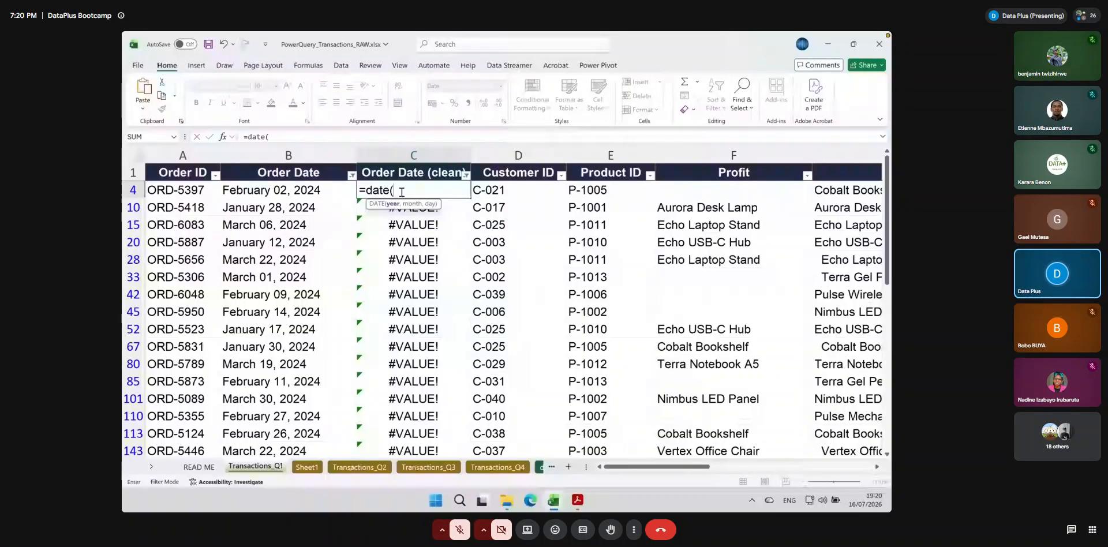
{"action": "type", "text": "right("}
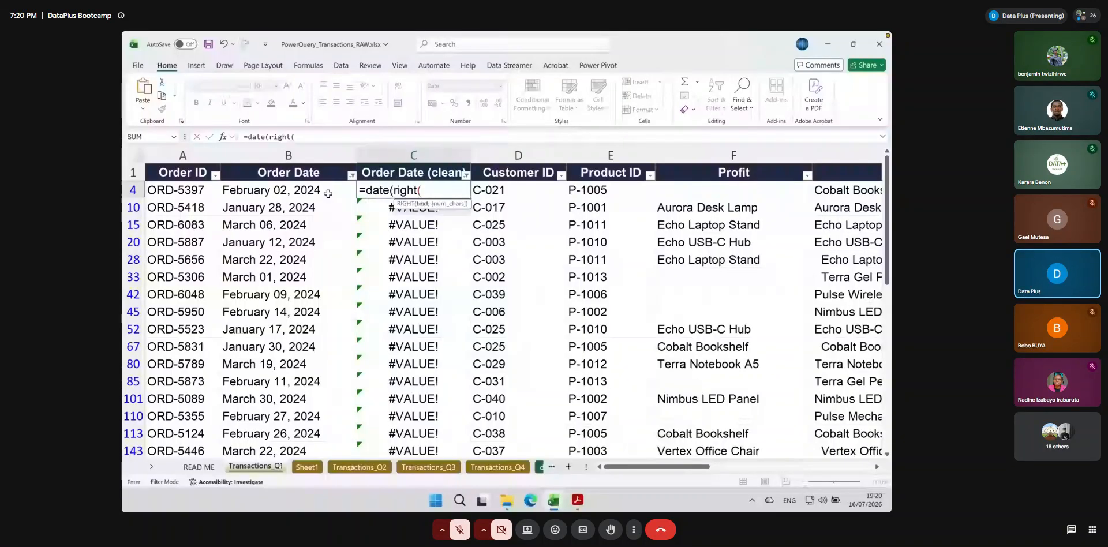
{"action": "left_click", "coordinate": [312, 194]}
{"action": "type", "text": ", "}
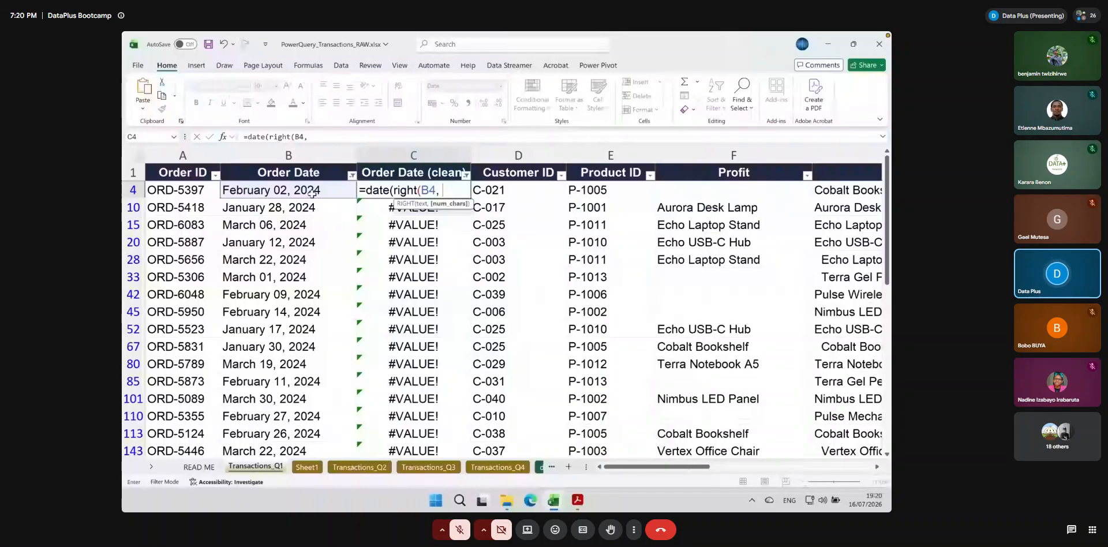
{"action": "type", "text": "4),"}
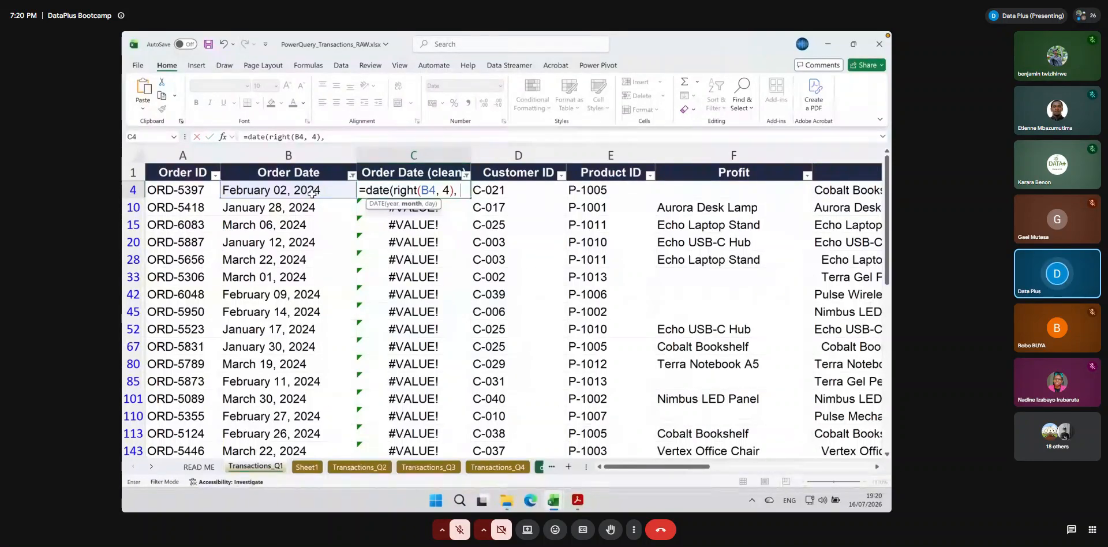
{"action": "type", "text": "month"}
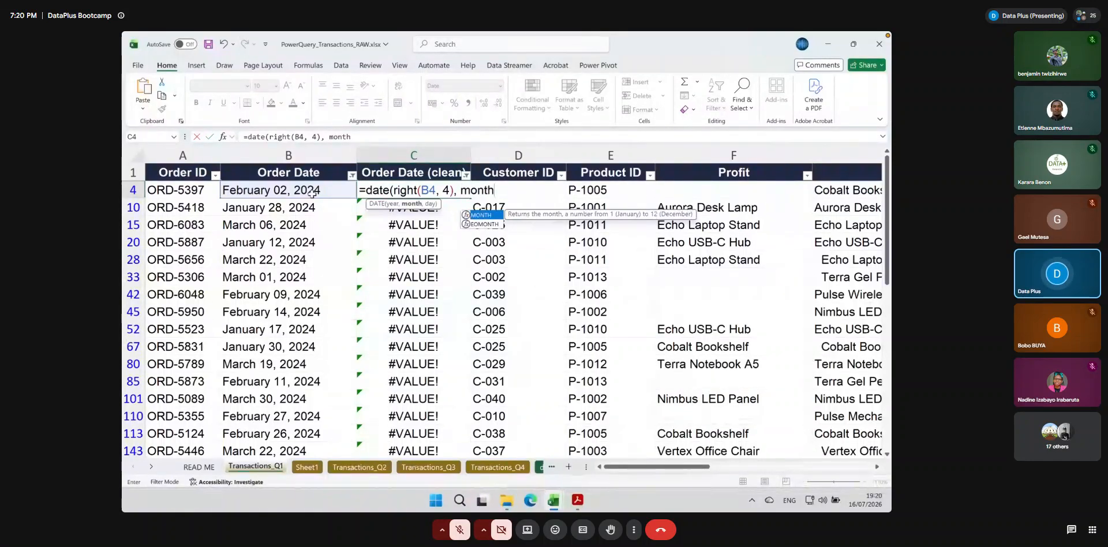
{"action": "type", "text": "("}
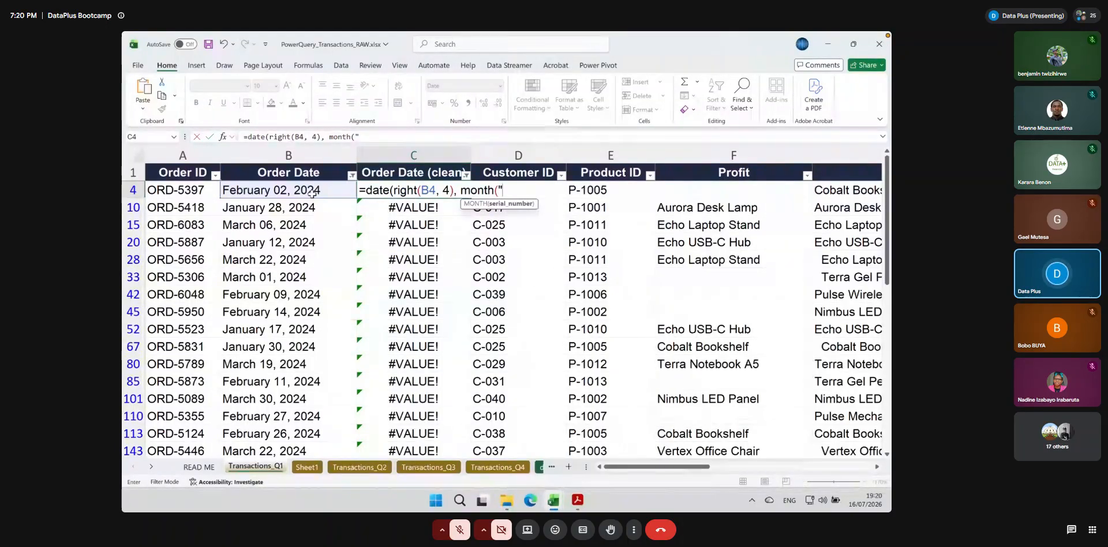
{"action": "type", "text": "\"1 \" &"}
{"action": "key", "text": "shift+space"}
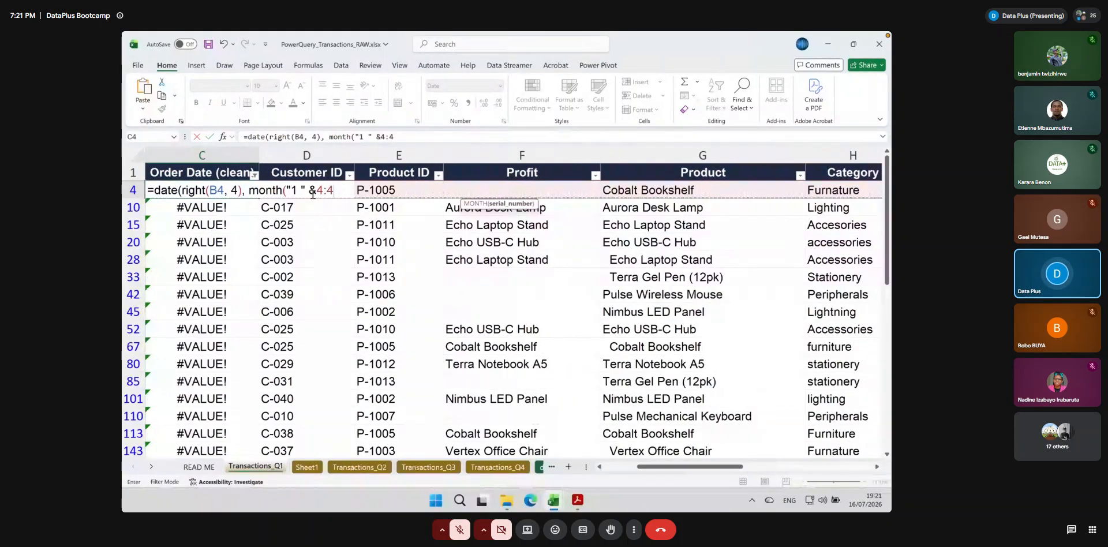
{"action": "key", "text": "BackSpace"}
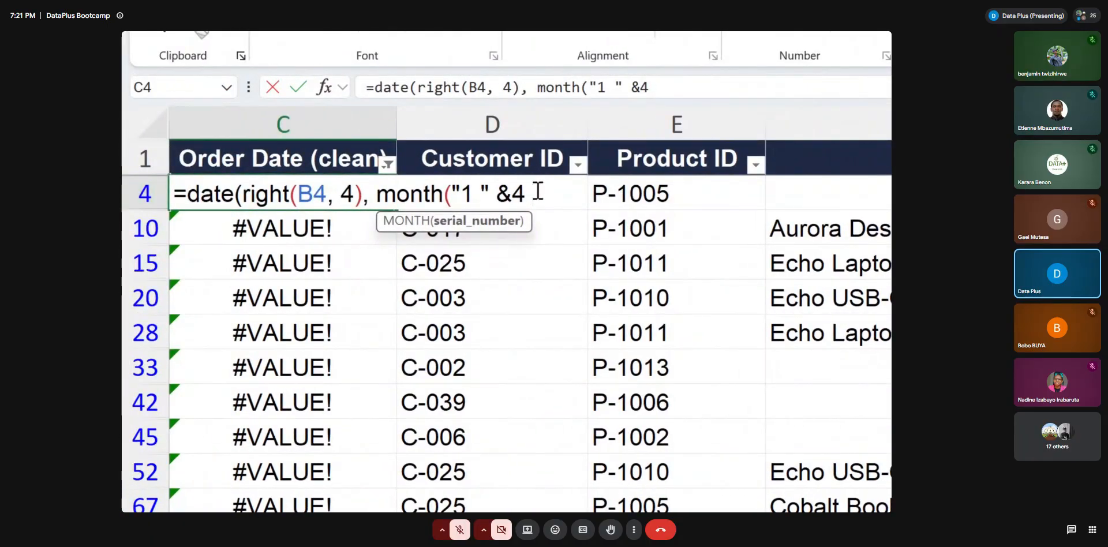
{"action": "key", "text": "BackSpace"}
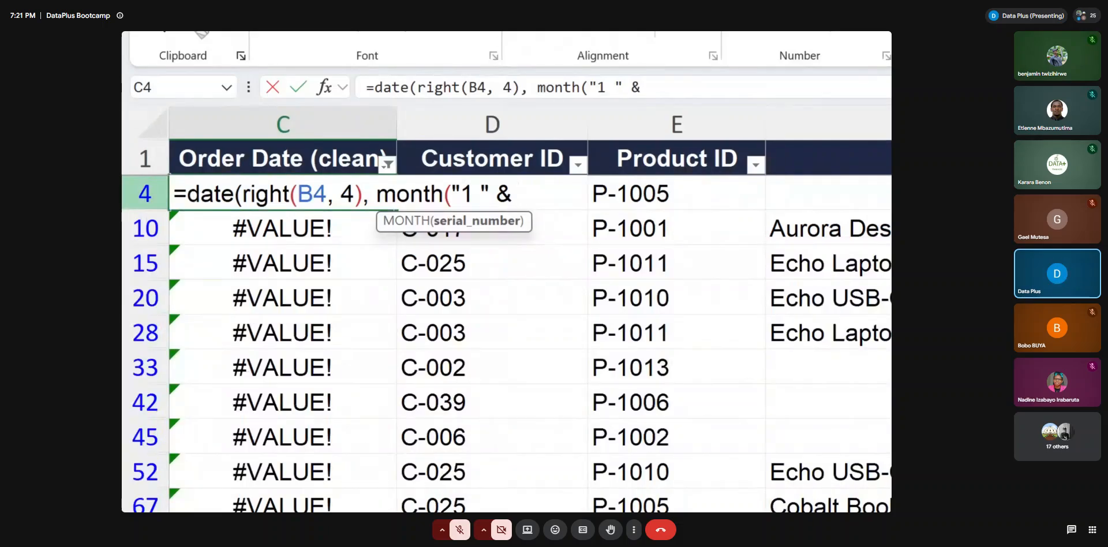
{"action": "key", "text": "Escape"}
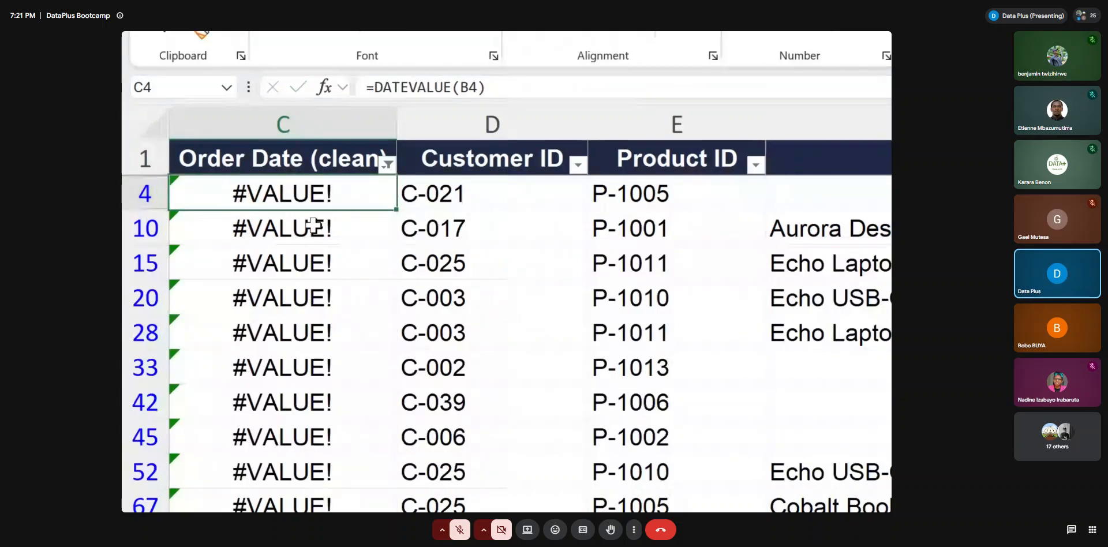
Replace C4's formula with the start of a DATE formula, =date(left(B4, 4), giving a four-character first argument from B4
{"action": "scroll", "coordinate": [312, 225], "scroll_direction": "left", "scroll_amount": 2}
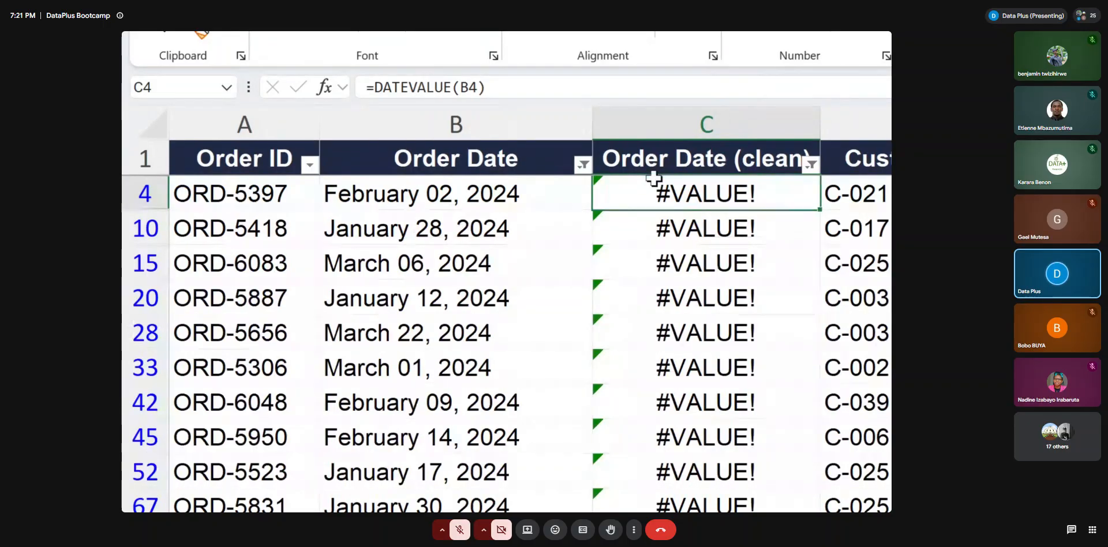
{"action": "type", "text": "=date(lef"}
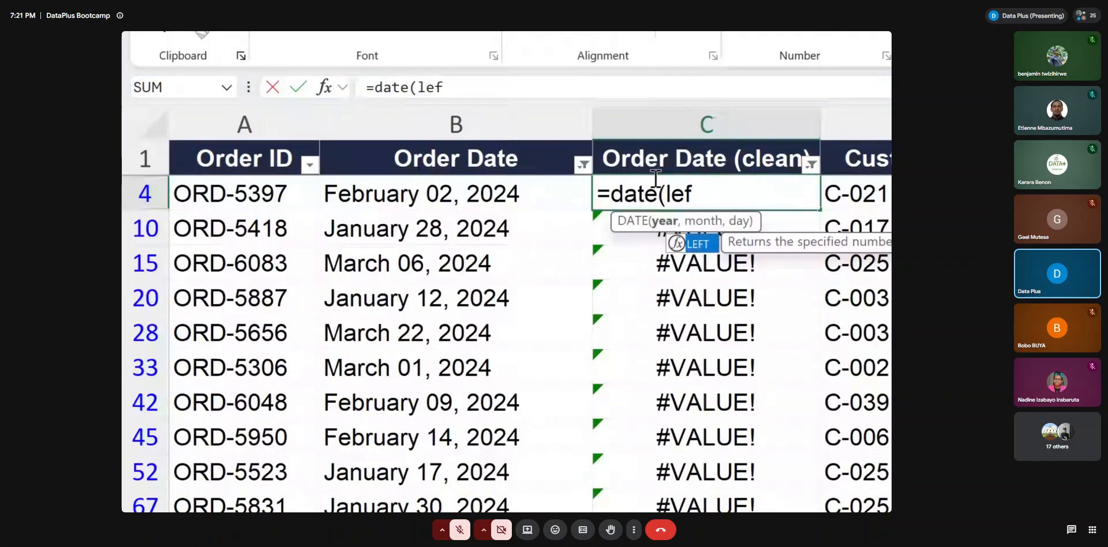
{"action": "type", "text": "t("}
{"action": "left_click", "coordinate": [531, 195]}
{"action": "type", "text": ", "}
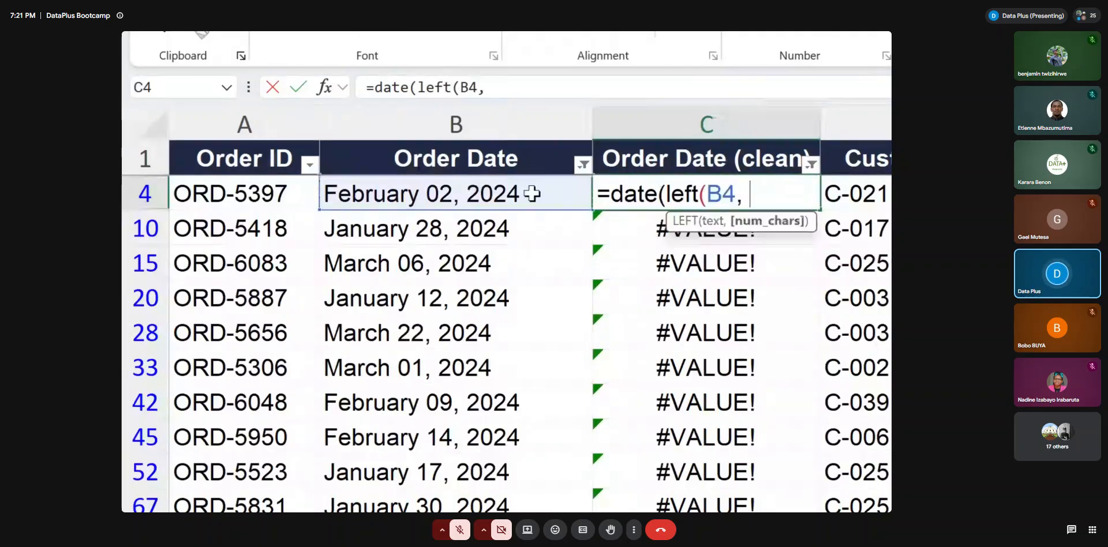
{"action": "type", "text": "4)."}
{"action": "key", "text": "BackSpace"}
{"action": "type", "text": ","}
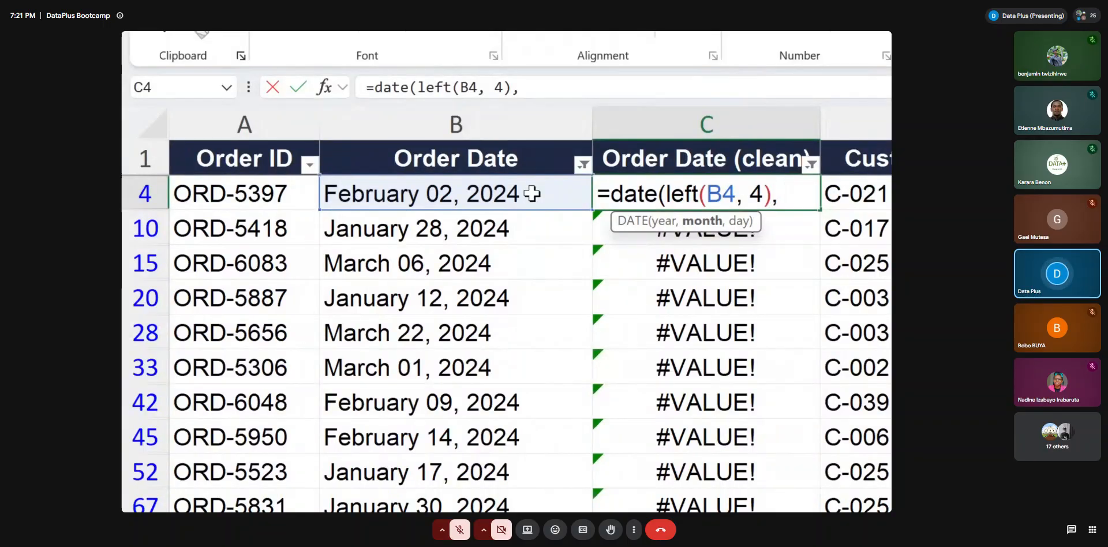
{"action": "type", "text": " month("}
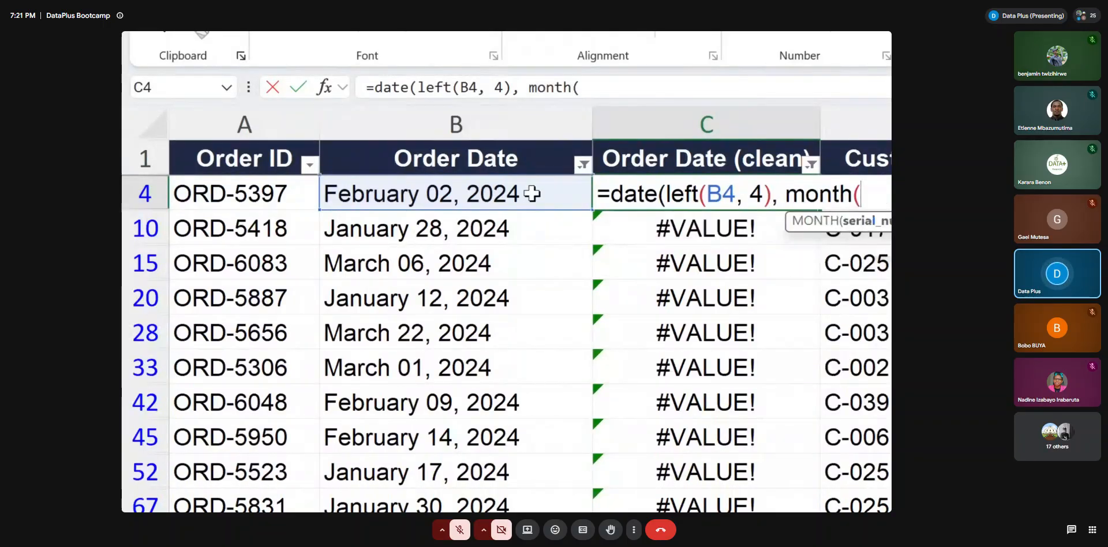
{"action": "type", "text": "\"1 !"}
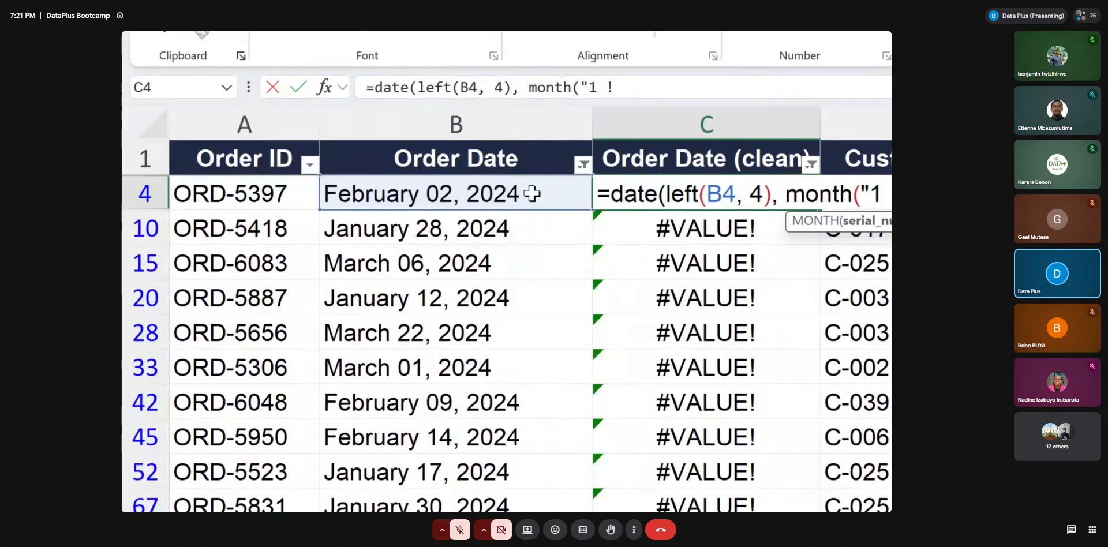
{"action": "type", "text": " &"}
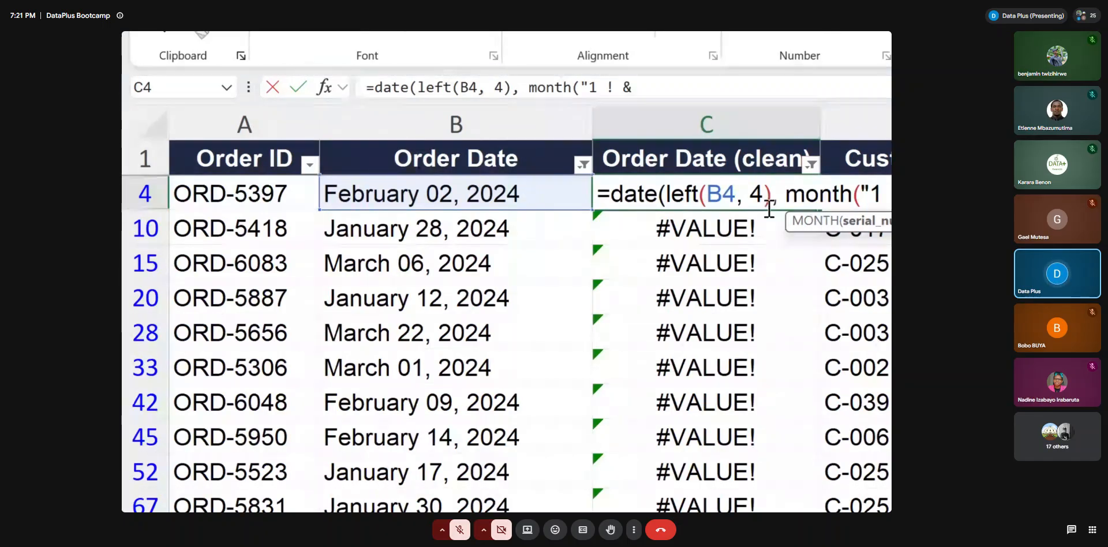
Begin the month argument of C4's DATE formula as month("1 " & left(B4, correcting the closing quote after the space
{"action": "left_click", "coordinate": [725, 199]}
{"action": "key", "text": "BackSpace"}
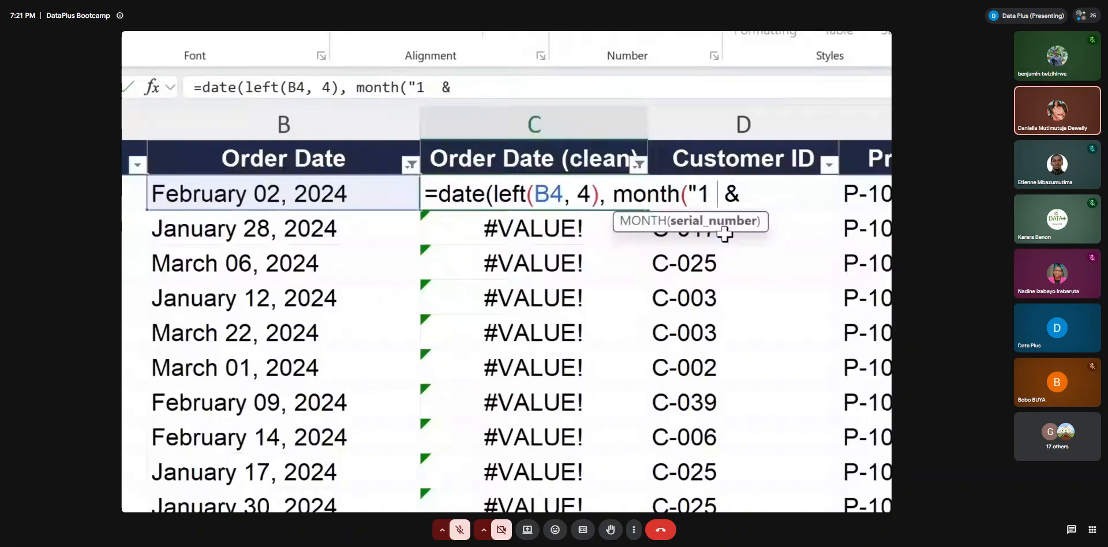
{"action": "type", "text": "\""}
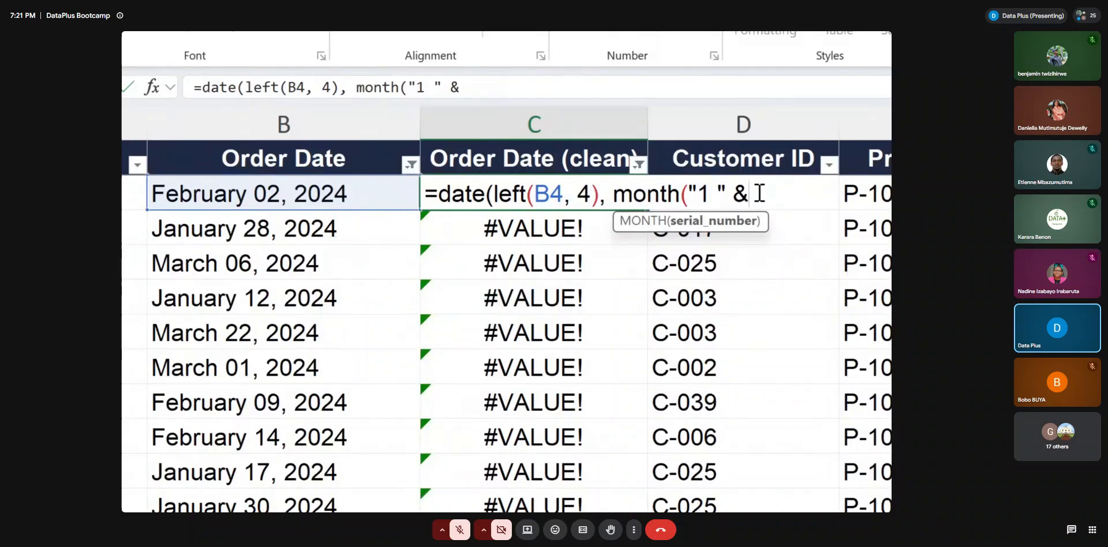
{"action": "type", "text": " & left("}
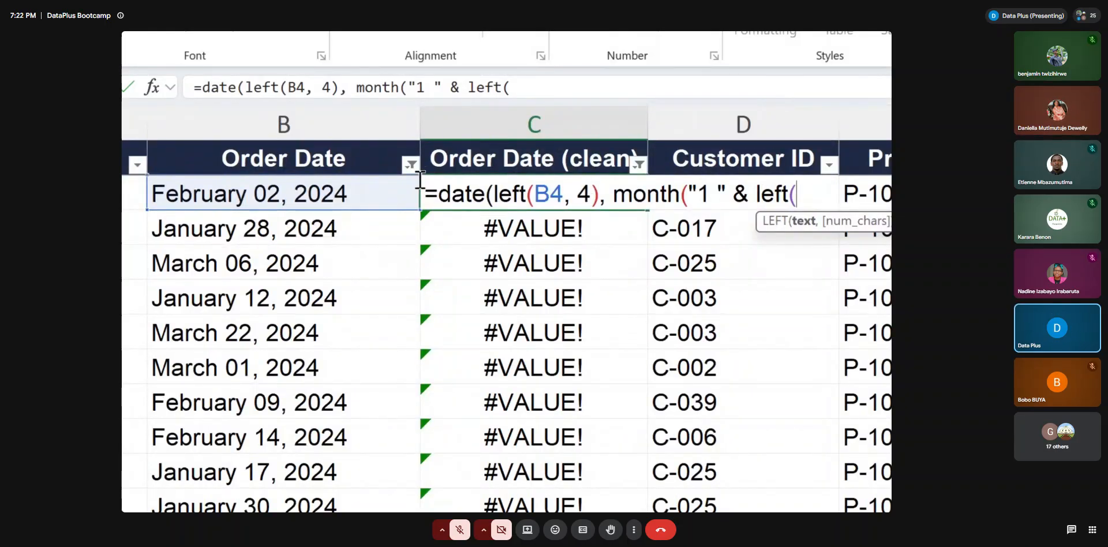
{"action": "left_click", "coordinate": [356, 191]}
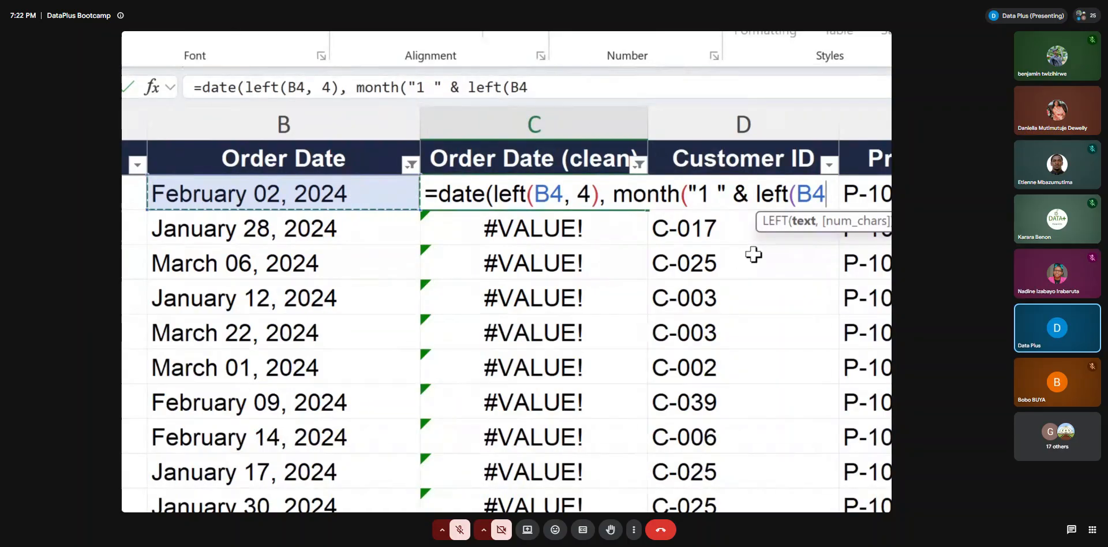
{"action": "scroll", "coordinate": [886, 221], "scroll_direction": "right", "scroll_amount": 2}
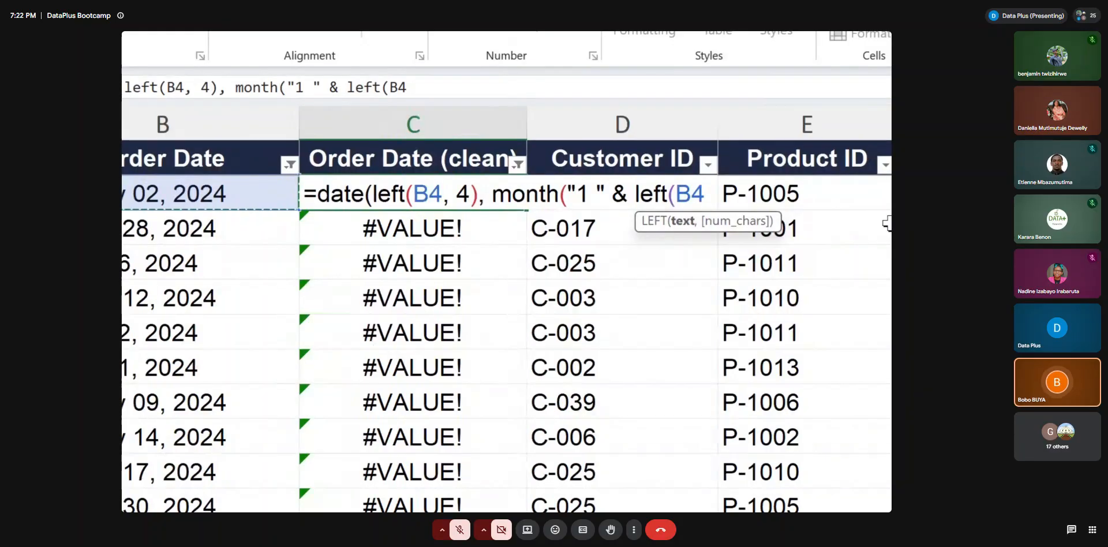
Change the year argument's function in C4 from LEFT to RIGHT so it reads right(B4, 4)
{"action": "left_click", "coordinate": [405, 190]}
{"action": "key", "text": "BackSpace"}
{"action": "key", "text": "BackSpace"}
{"action": "key", "text": "BackSpace"}
{"action": "key", "text": "BackSpace"}
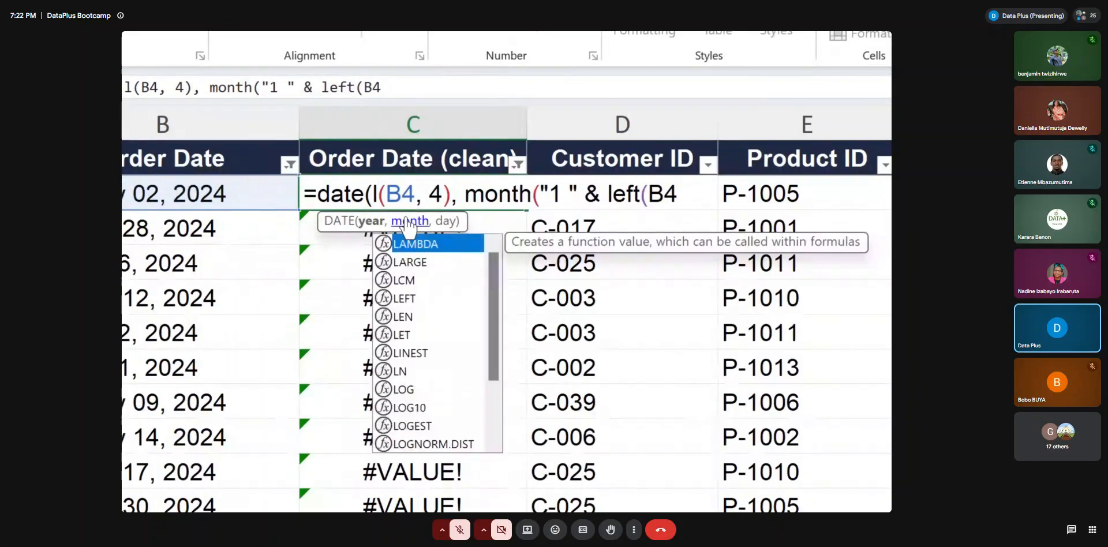
{"action": "type", "text": "right"}
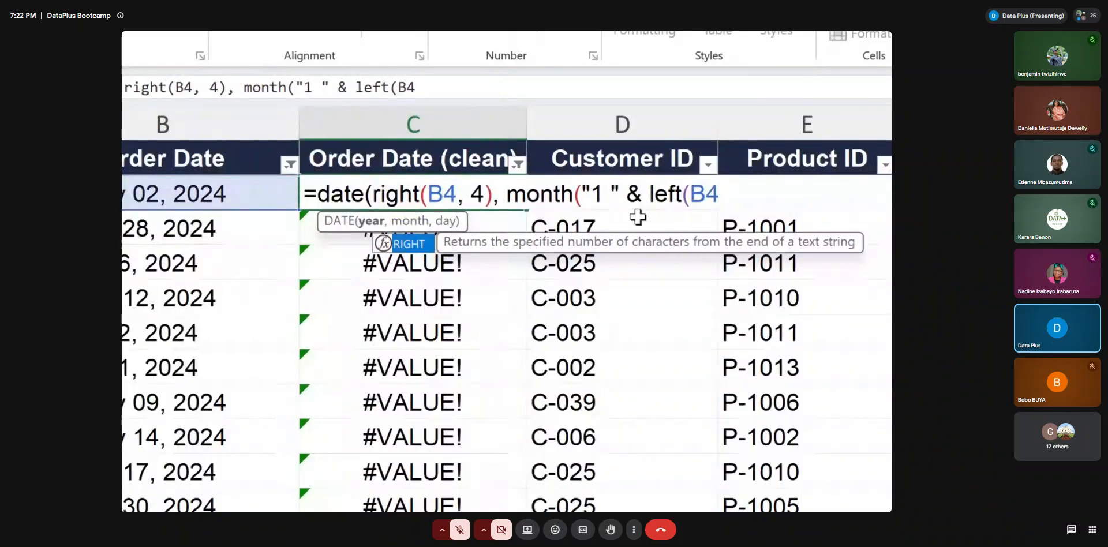
Delete the nested LEFT function and its B4 reference from C4's month argument and re-enter them as left(B4
{"action": "left_click", "coordinate": [678, 196]}
{"action": "key", "text": "BackSpace"}
{"action": "key", "text": "BackSpace"}
{"action": "key", "text": "BackSpace"}
{"action": "key", "text": "BackSpace"}
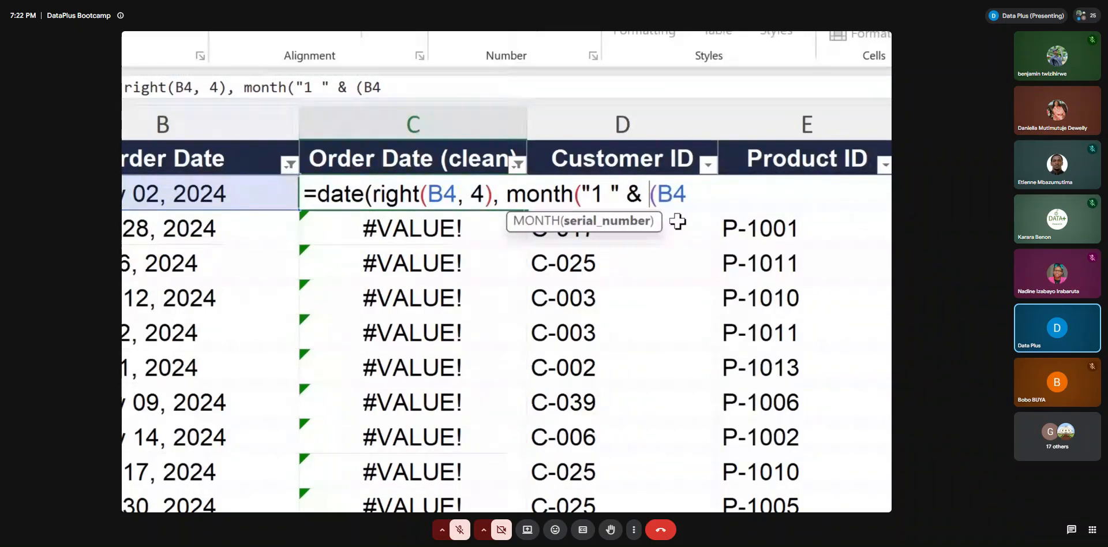
{"action": "left_click_drag", "start_coordinate": [650, 194], "coordinate": [686, 192]}
{"action": "key", "text": "BackSpace"}
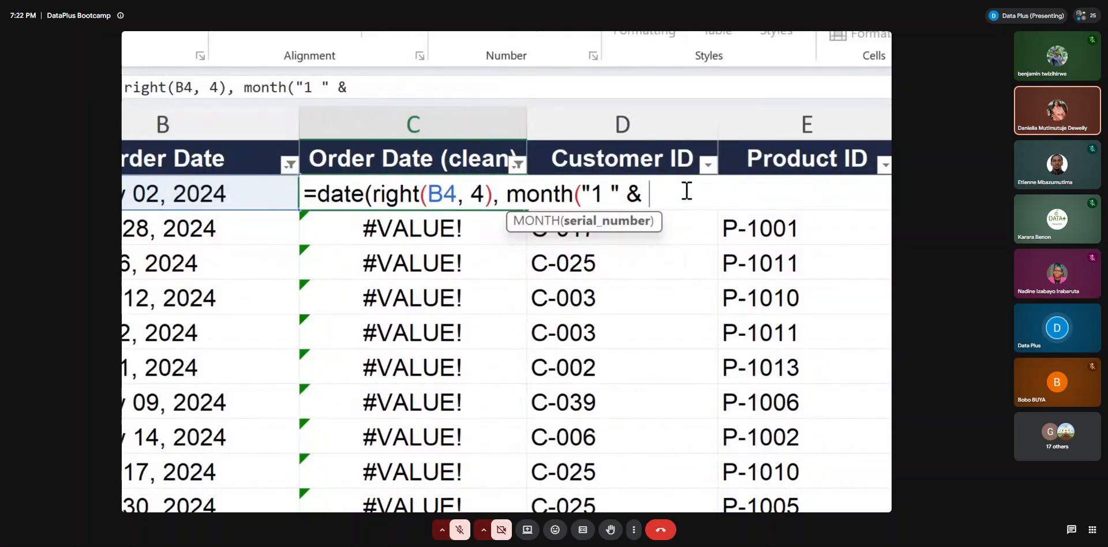
{"action": "type", "text": "left("}
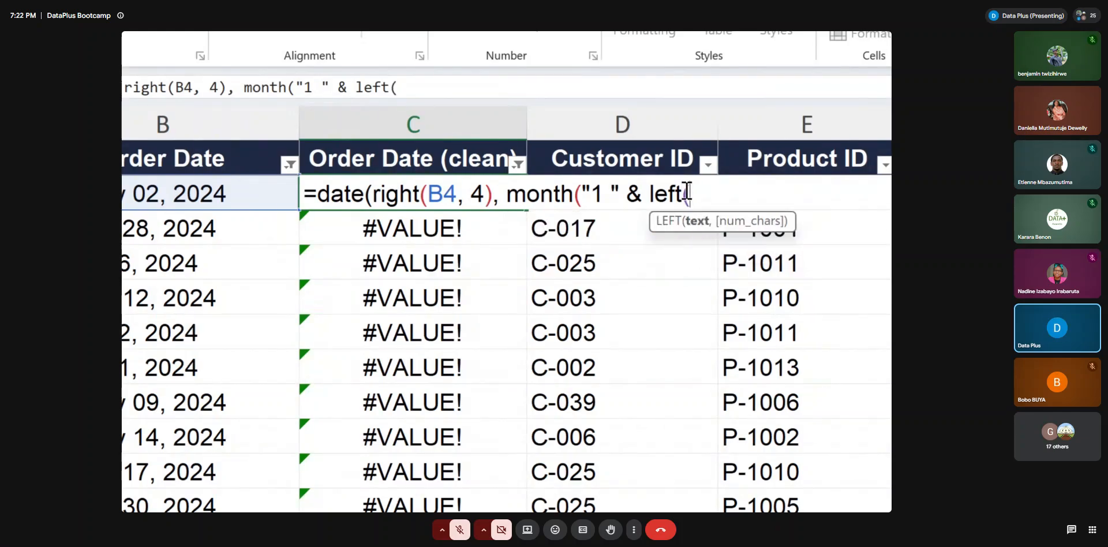
{"action": "left_click", "coordinate": [238, 191]}
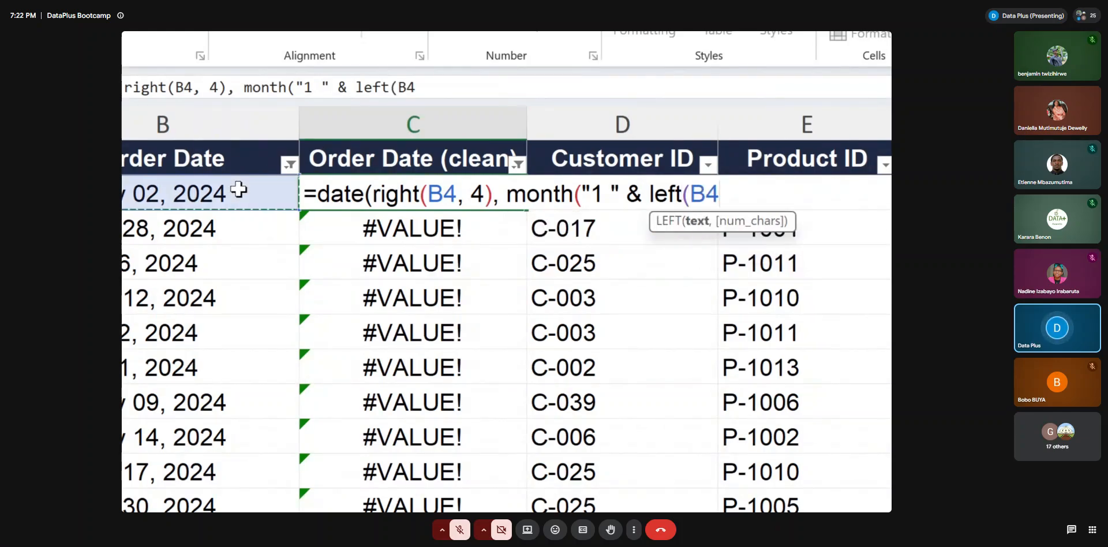
Complete C4's month argument with find(" ", B4)-1 as the LEFT character count, closing both the LEFT and MONTH functions
{"action": "type", "text": ","}
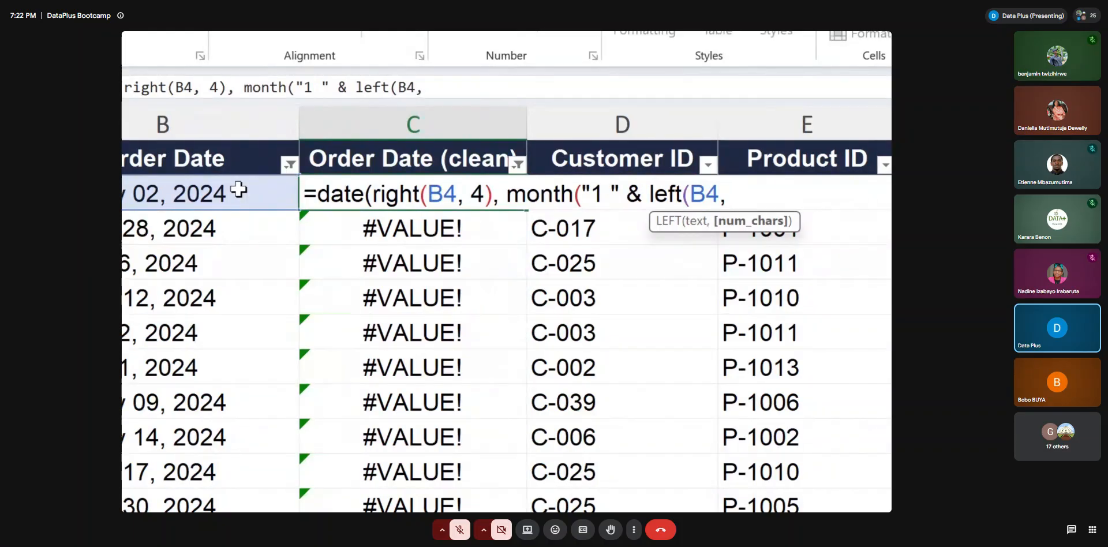
{"action": "type", "text": "find("}
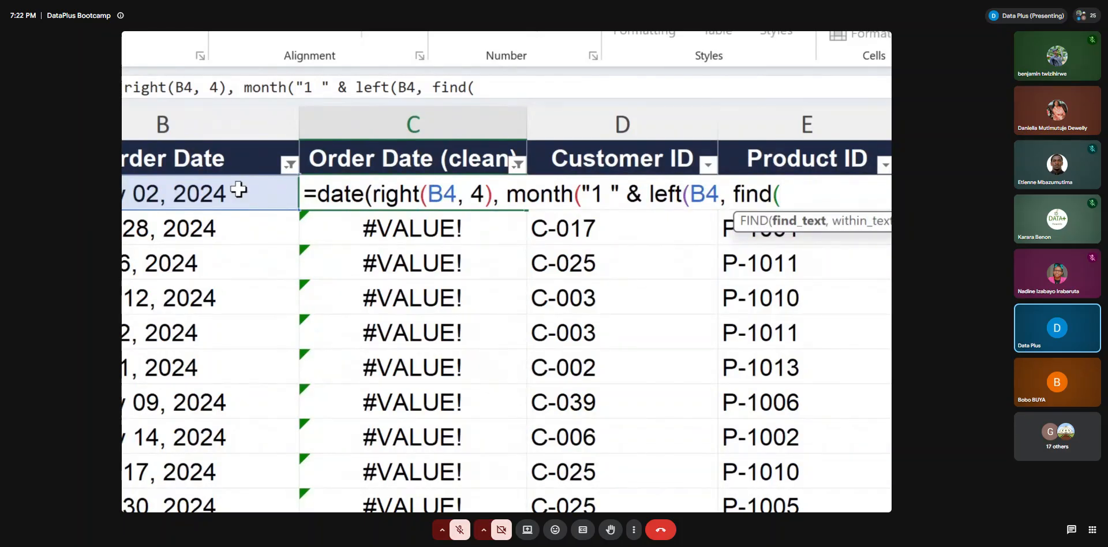
{"action": "type", "text": "\" \","}
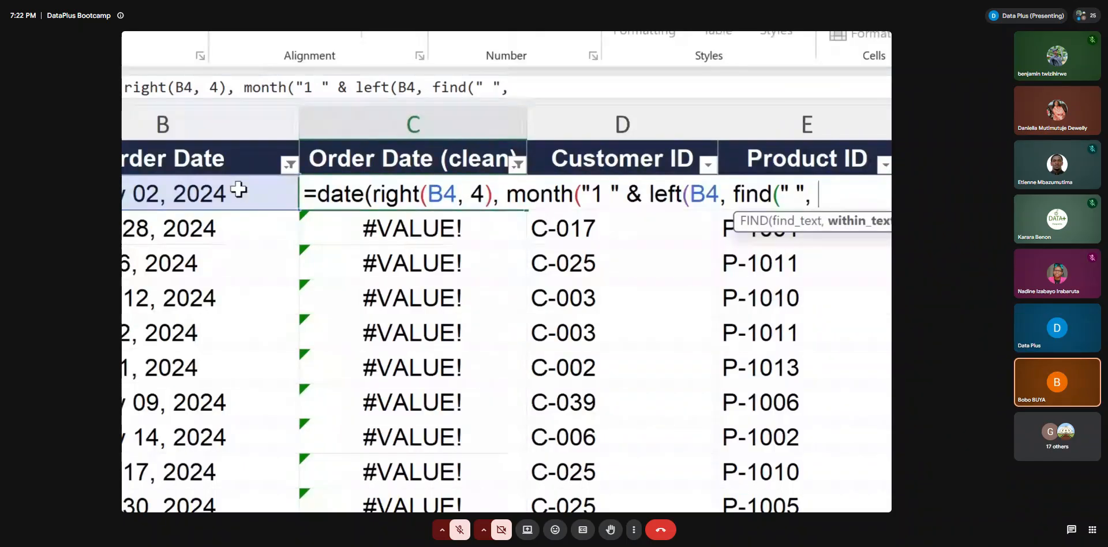
{"action": "left_click", "coordinate": [228, 190]}
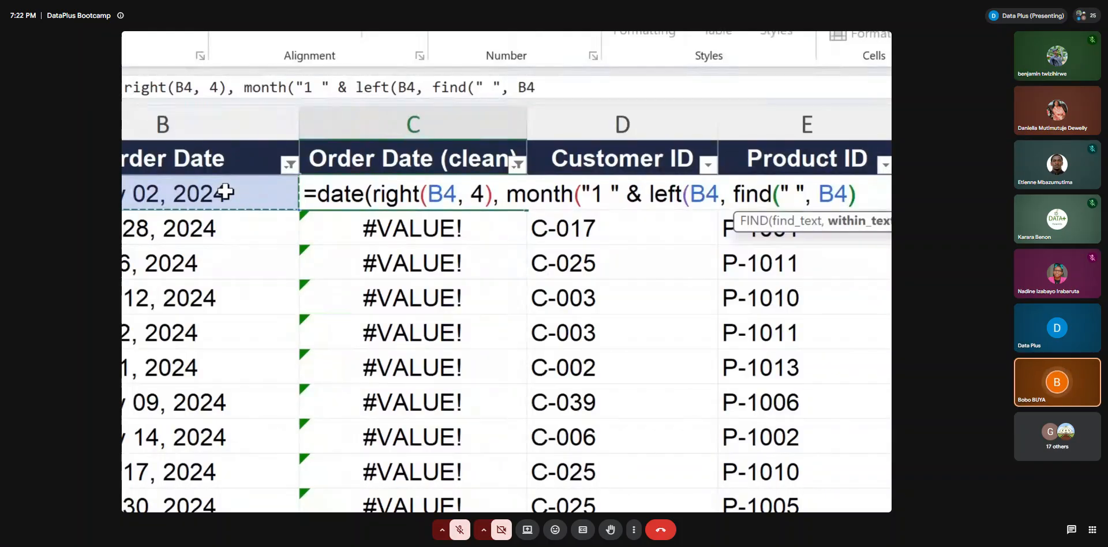
{"action": "type", "text": ")"}
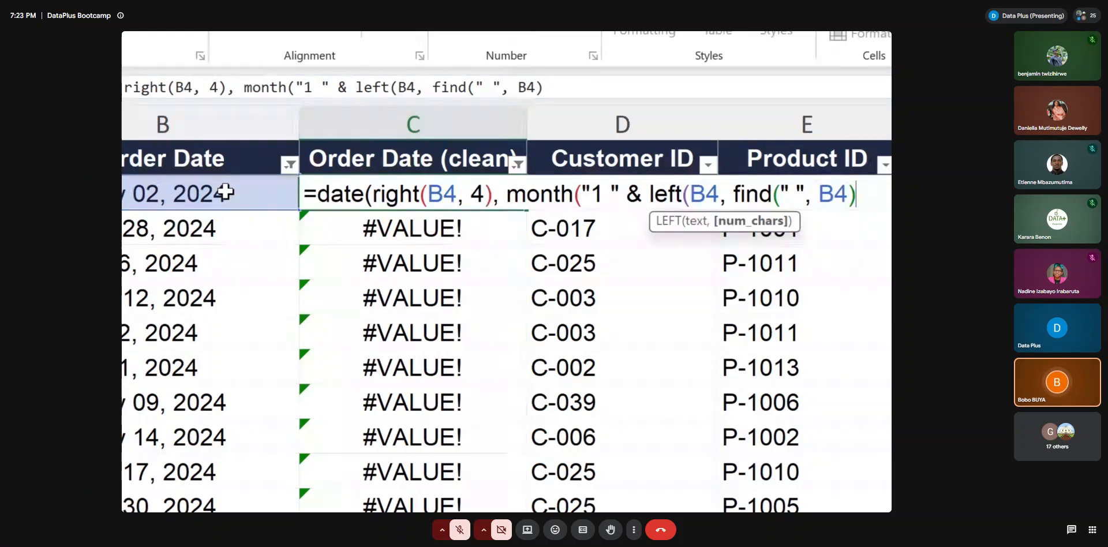
{"action": "type", "text": "-1"}
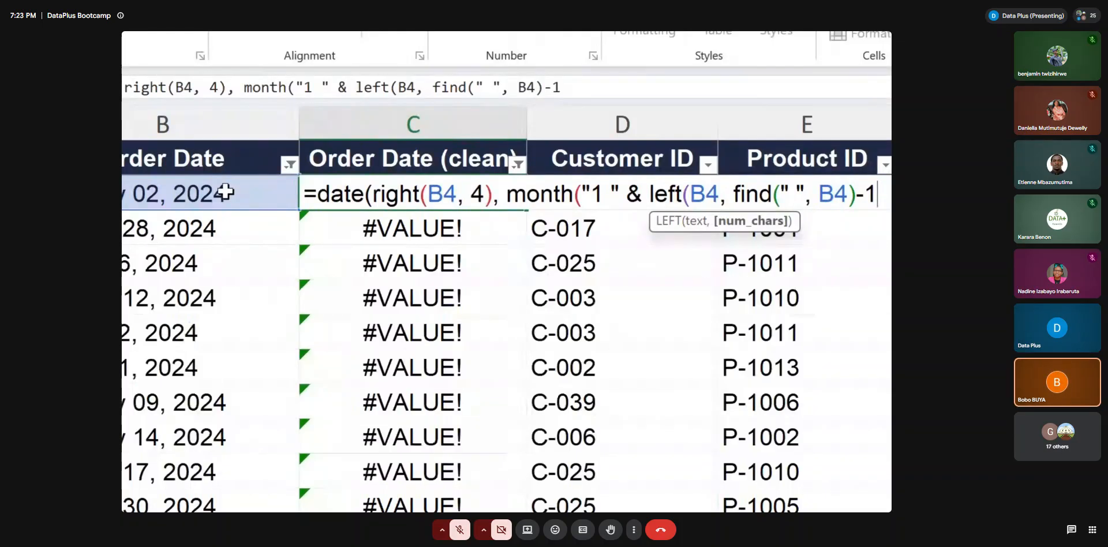
{"action": "type", "text": ")"}
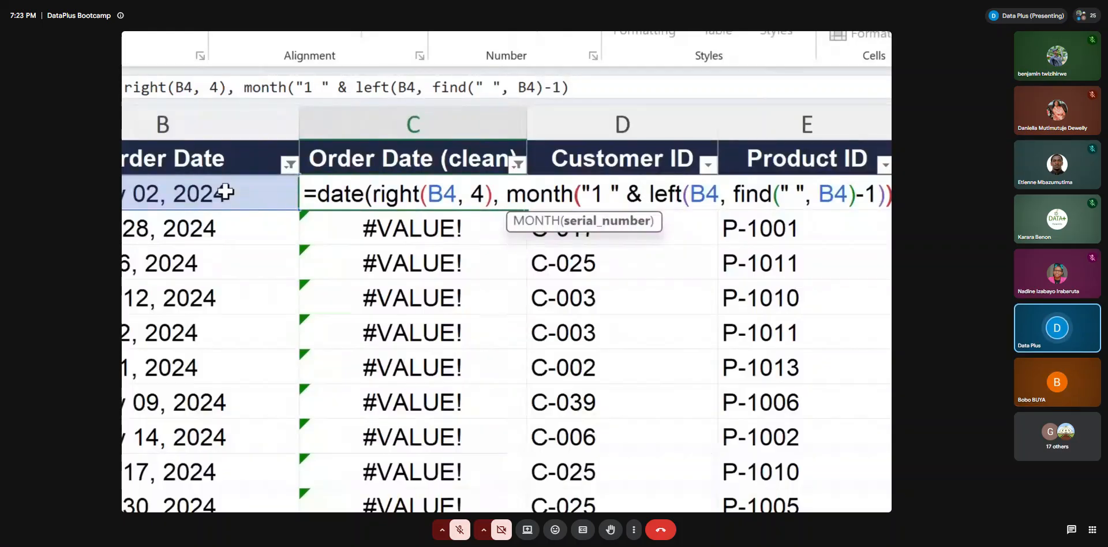
Close the MONTH function in C4 and begin the day argument as mid(b4, with B4 as its text
{"action": "type", "text": ")"}
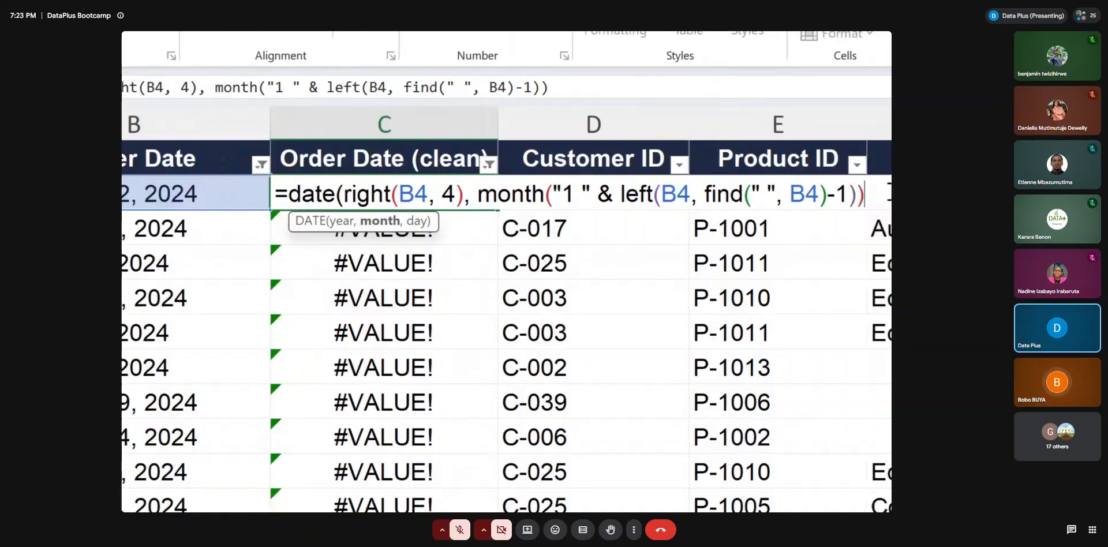
{"action": "type", "text": ","}
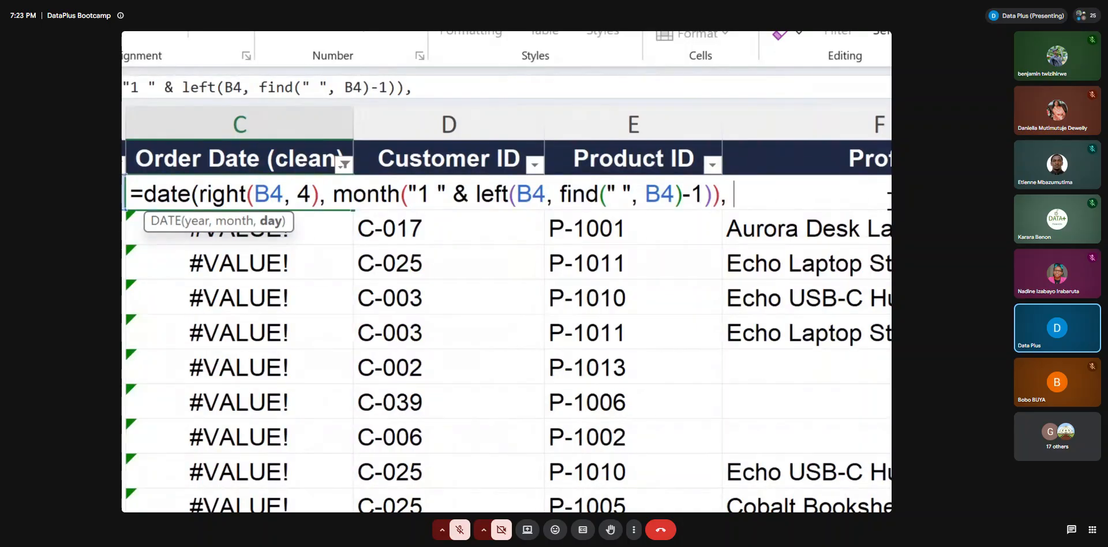
{"action": "type", "text": "mid("}
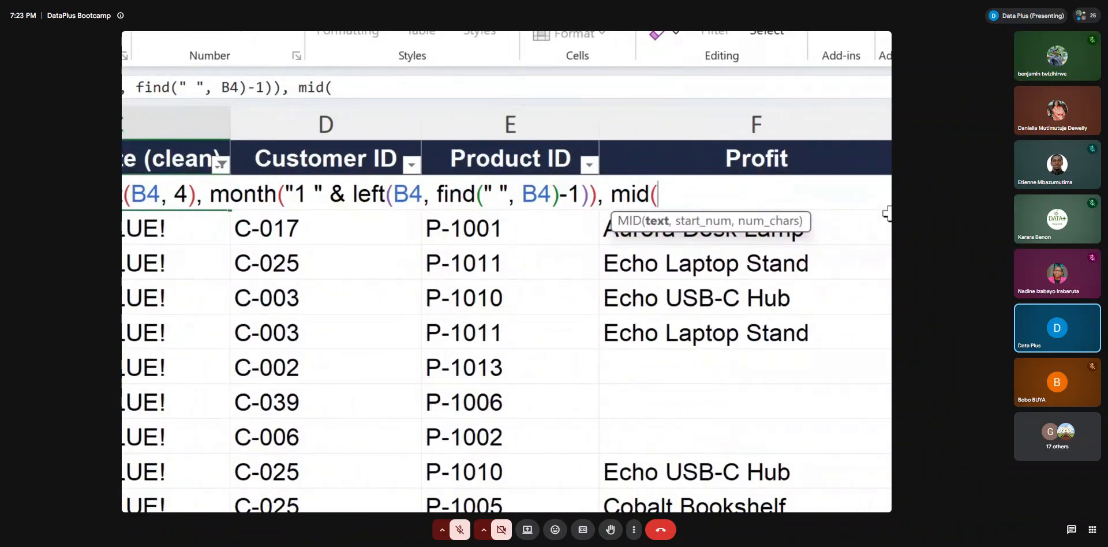
{"action": "type", "text": "b4, "}
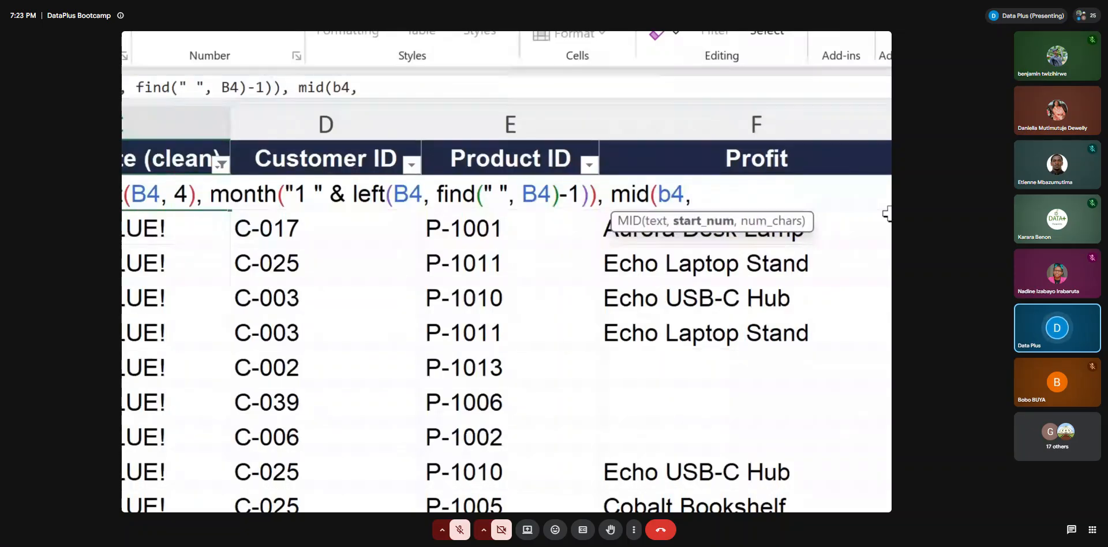
{"action": "type", "text": "find("}
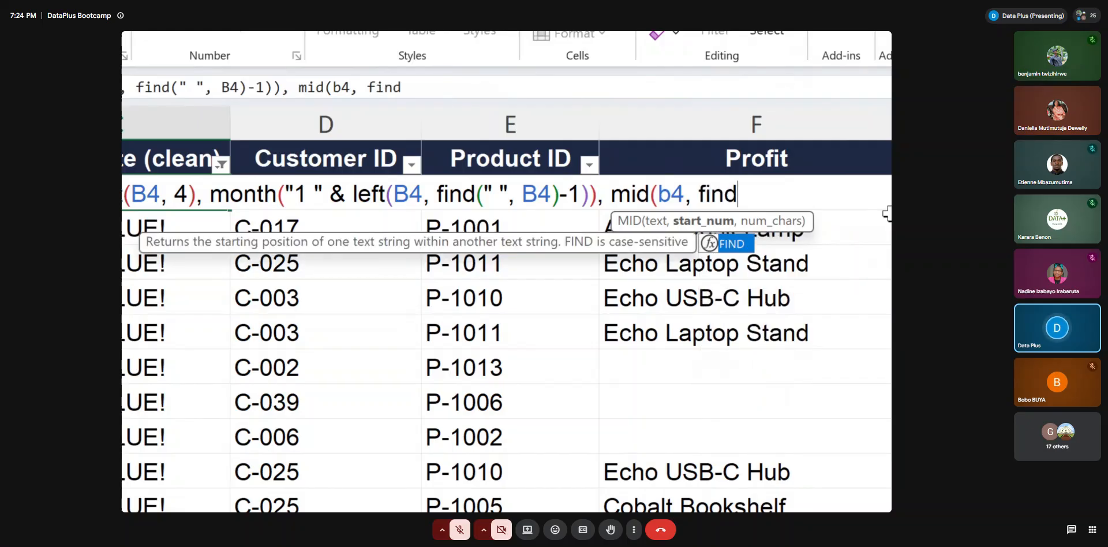
{"action": "type", "text": "\" \""}
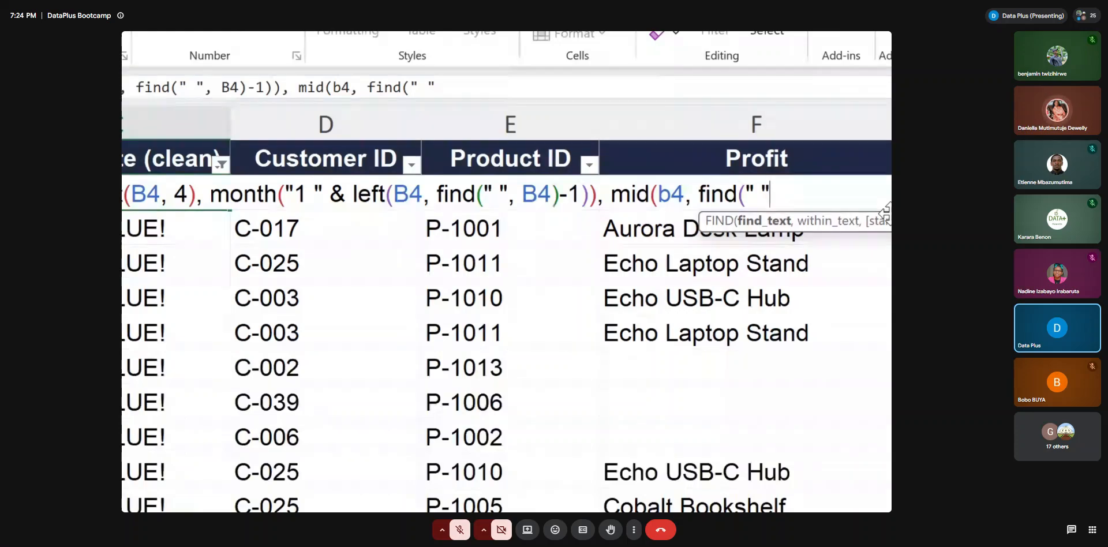
{"action": "type", "text": ","}
{"action": "type", "text": " b4,"}
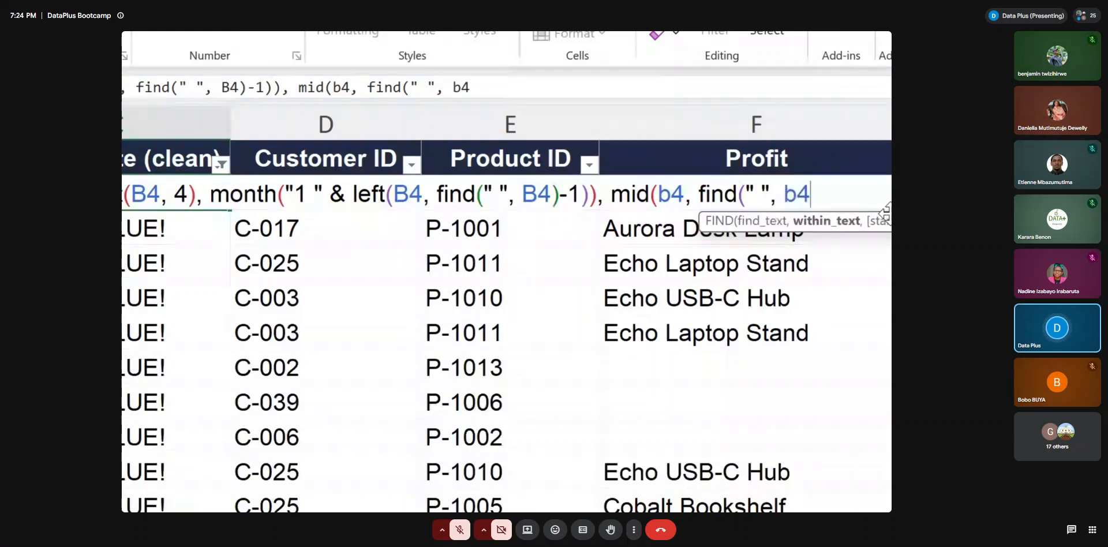
Enter find(" ", b4)+1 as the start position of the MID function in C4's day argument
{"action": "key", "text": "BackSpace"}
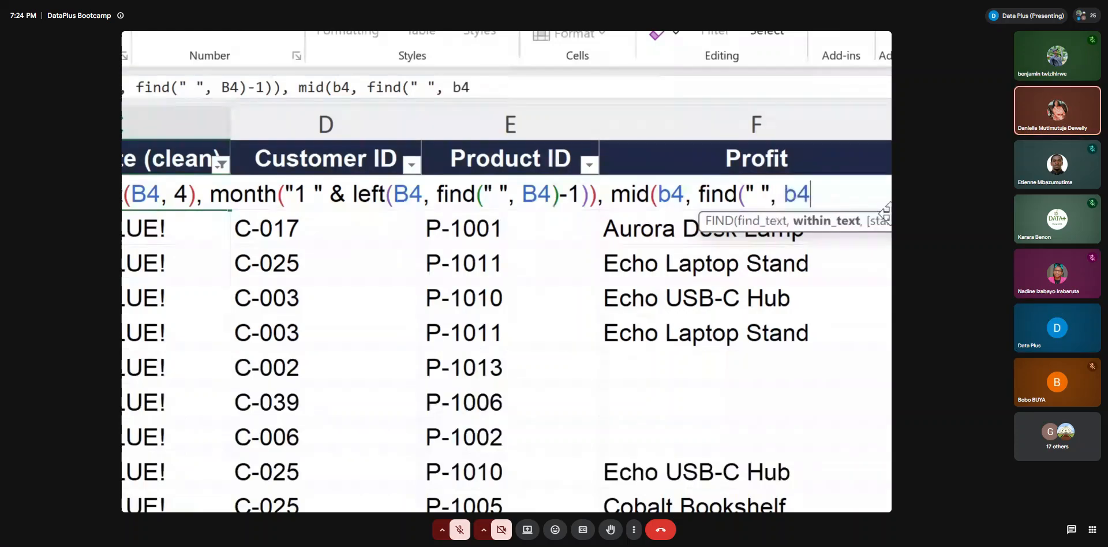
{"action": "type", "text": ")+1"}
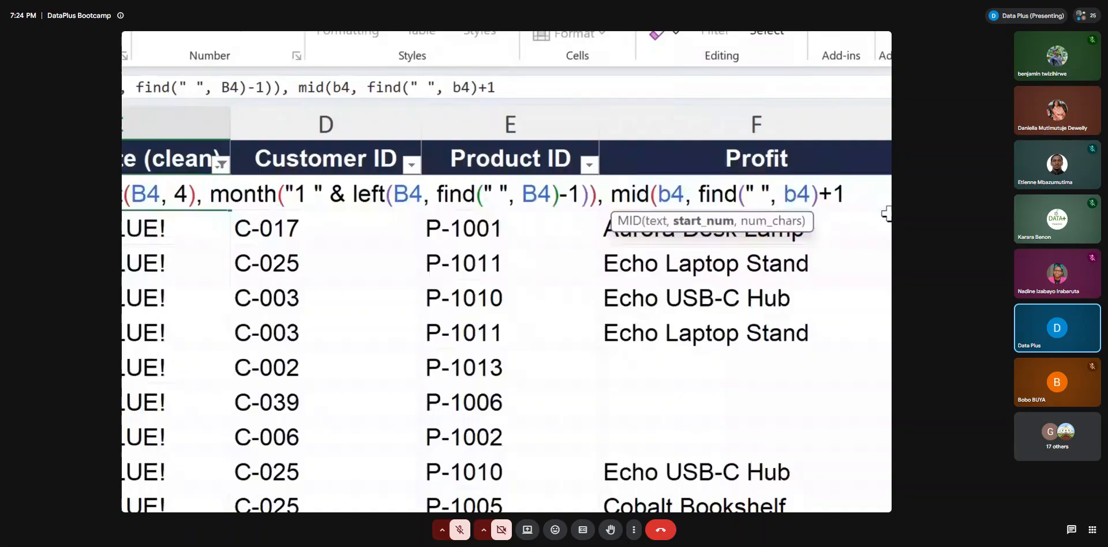
Set MID's character count to 2, close both the MID and DATE functions, and commit C4's formula
{"action": "type", "text": ", 2"}
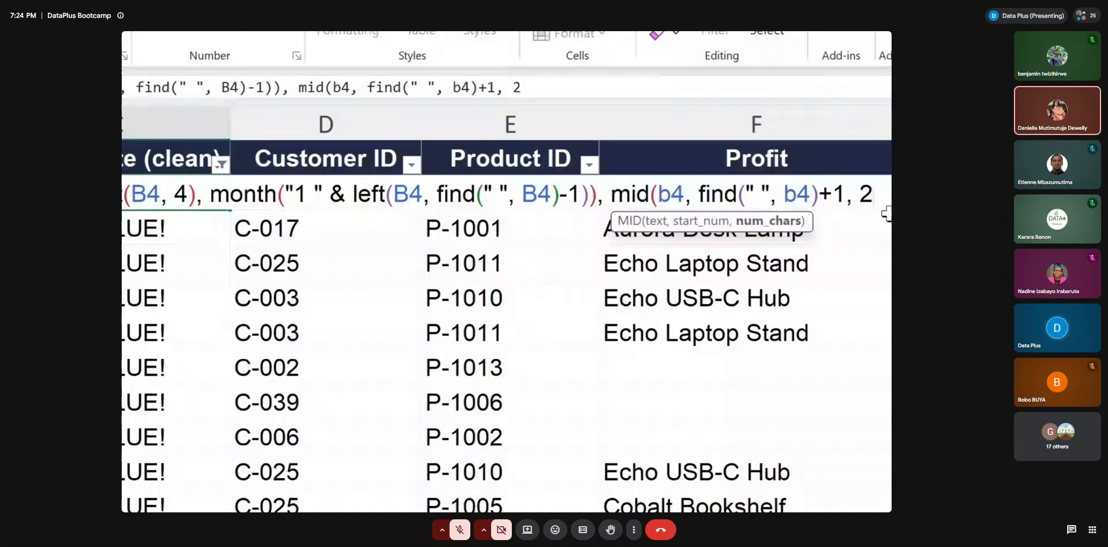
{"action": "type", "text": ")"}
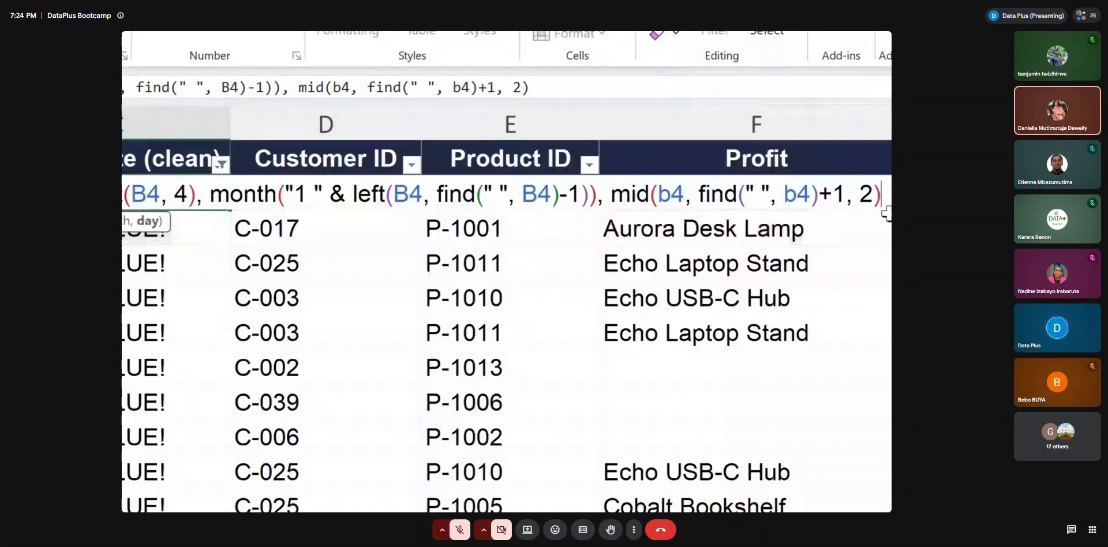
{"action": "left_click", "coordinate": [655, 194]}
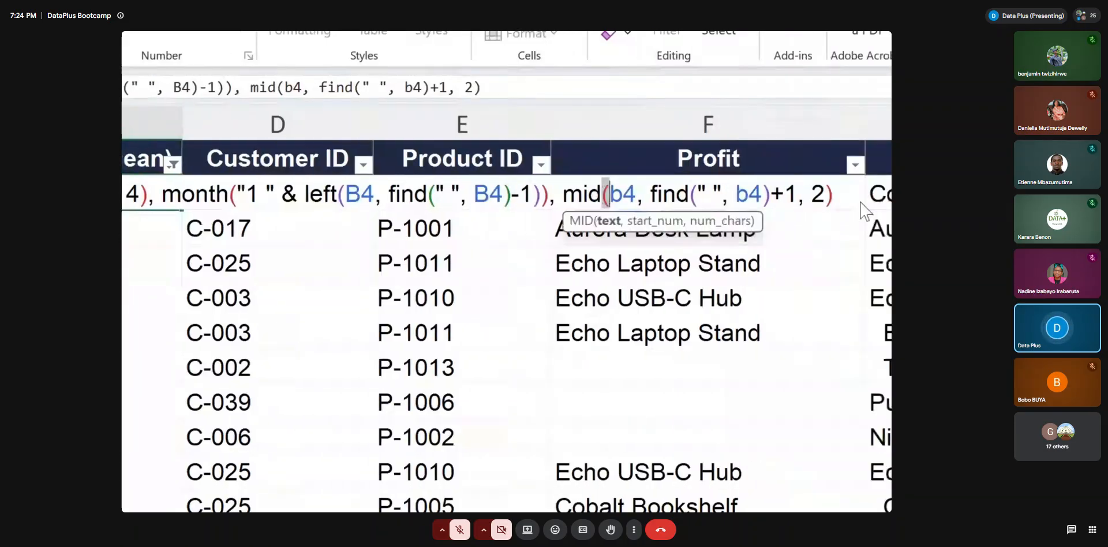
{"action": "left_click", "coordinate": [829, 199]}
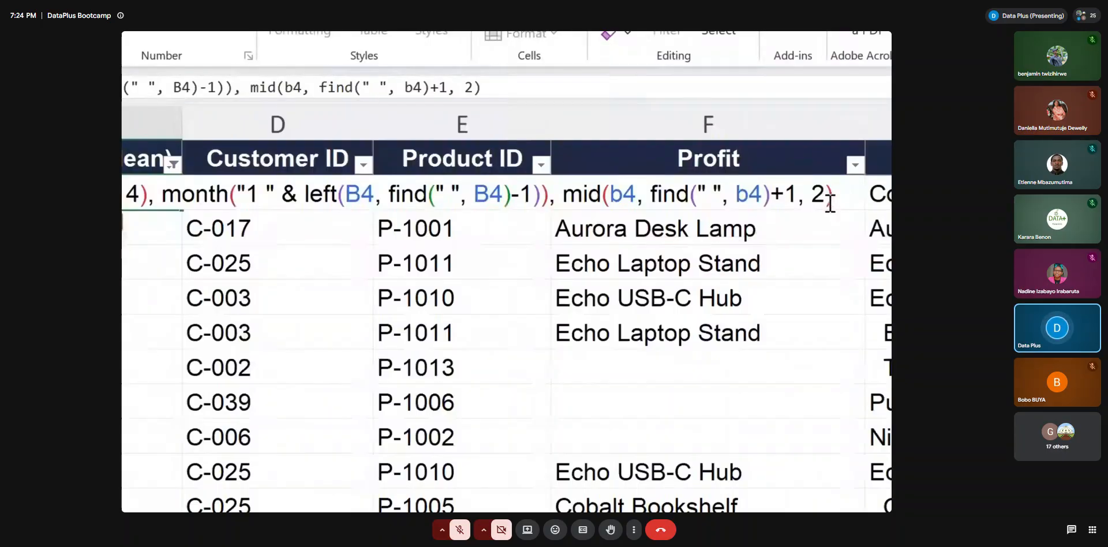
{"action": "type", "text": ")"}
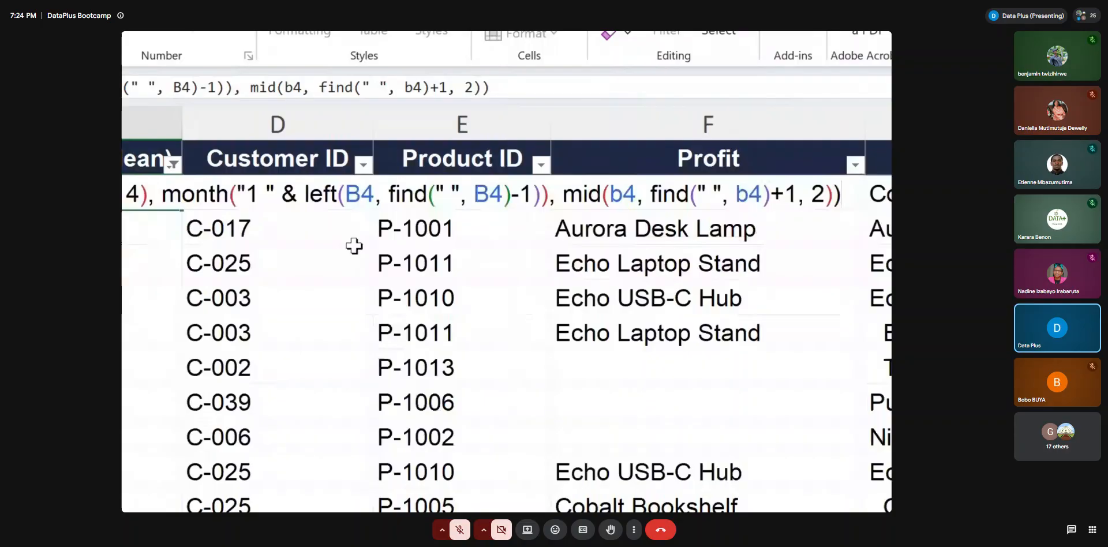
{"action": "key", "text": "Return"}
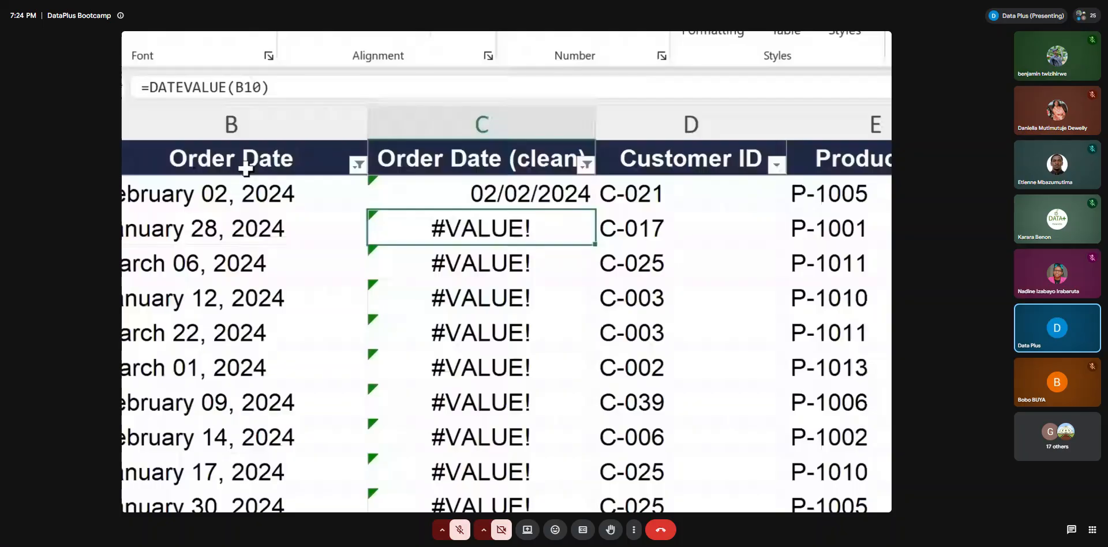
Compare B4 with the clean date in C4, and fill C4's formula down the Order Date (clean) column
{"action": "left_click", "coordinate": [201, 193]}
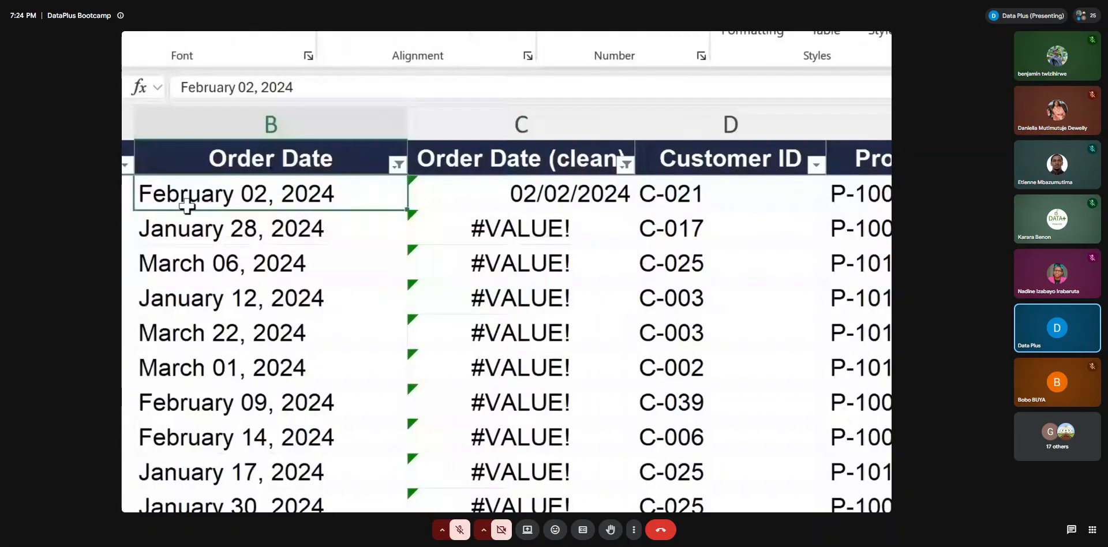
{"action": "left_click", "coordinate": [581, 195]}
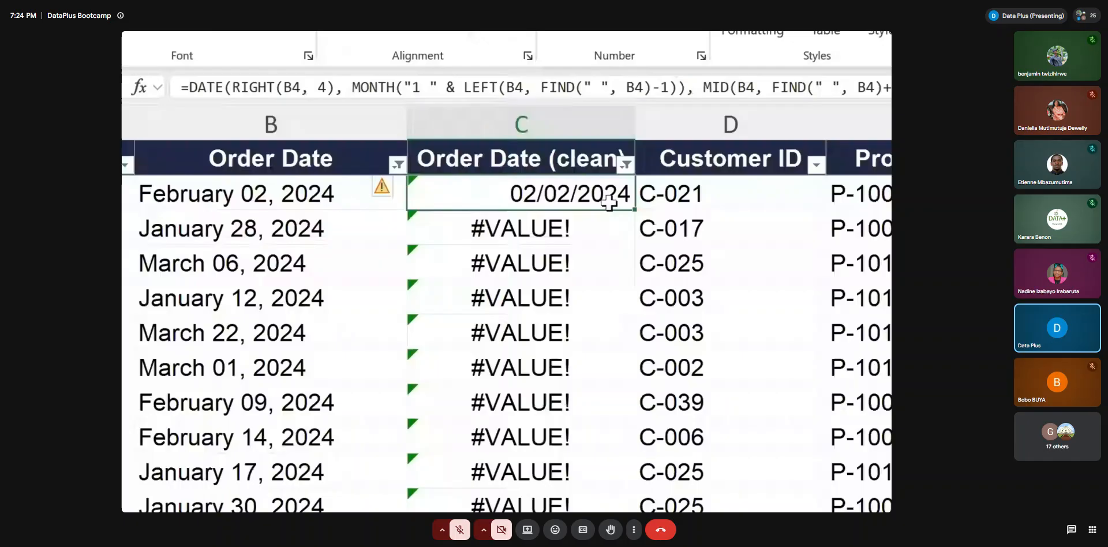
{"action": "double_click", "coordinate": [634, 209]}
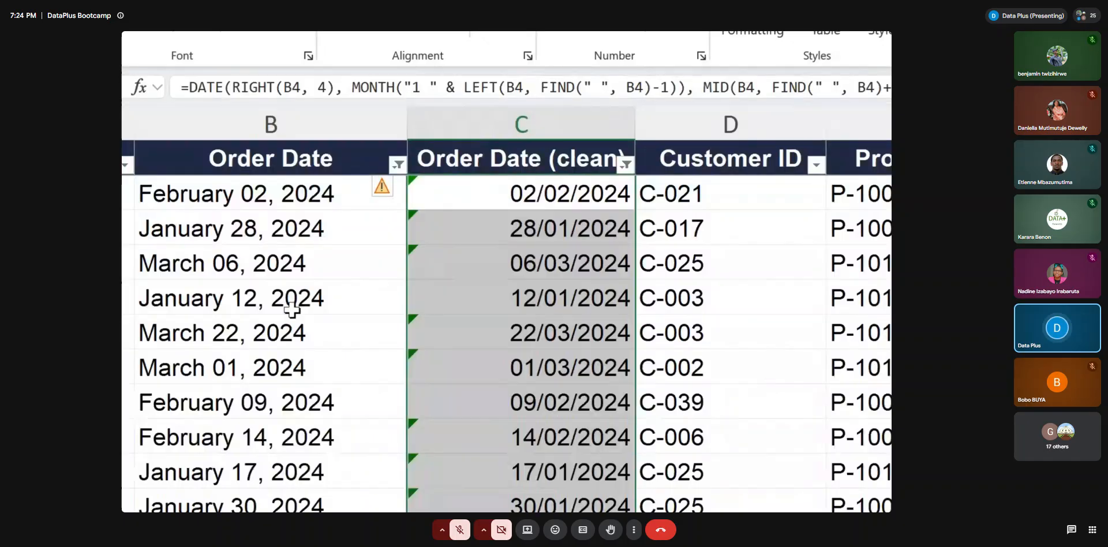
Check the filled clean dates against the original text dates in the Order Date column
{"action": "left_click", "coordinate": [218, 229]}
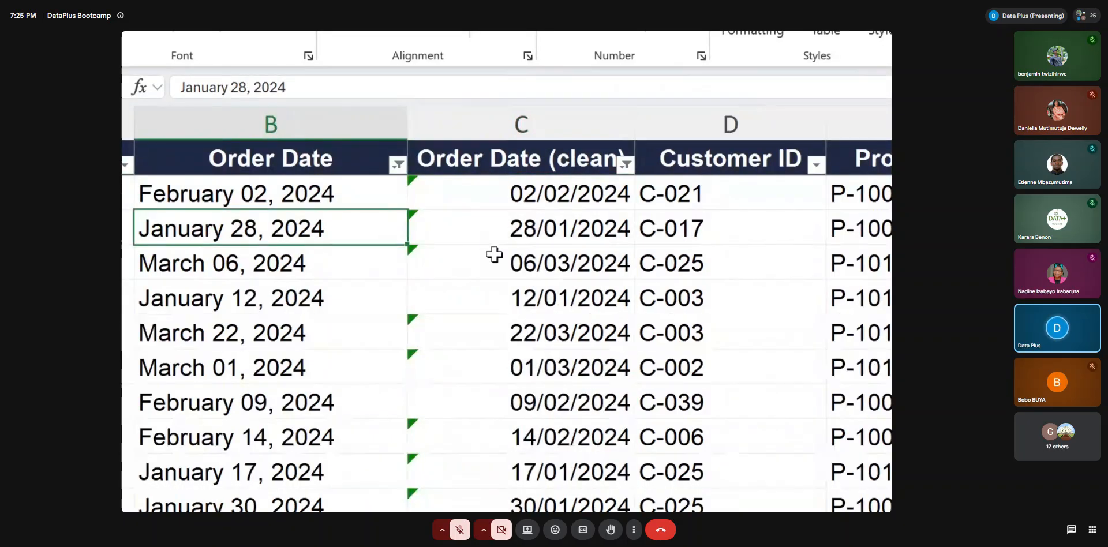
{"action": "left_click", "coordinate": [558, 219]}
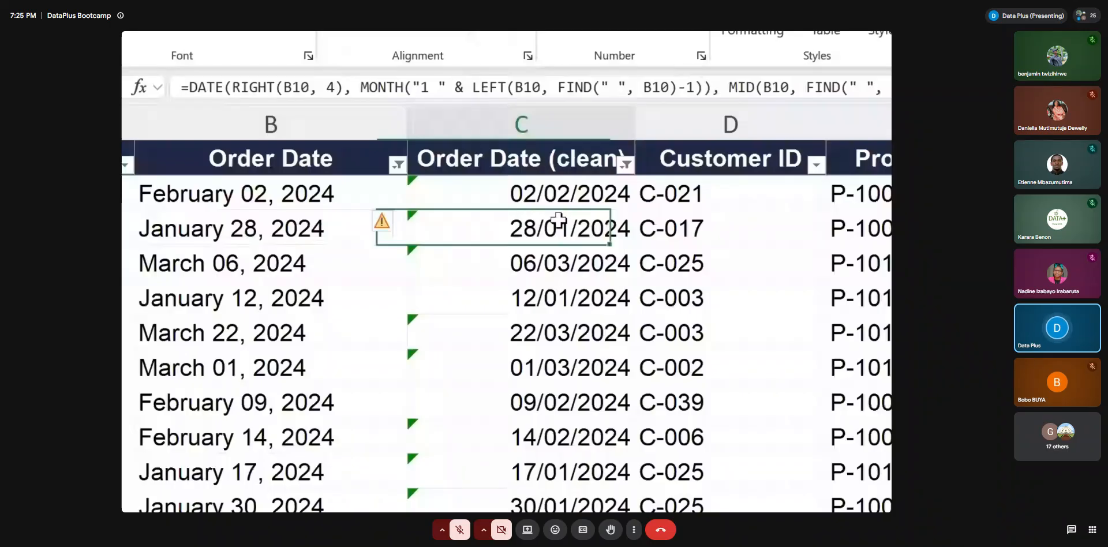
{"action": "left_click", "coordinate": [208, 266]}
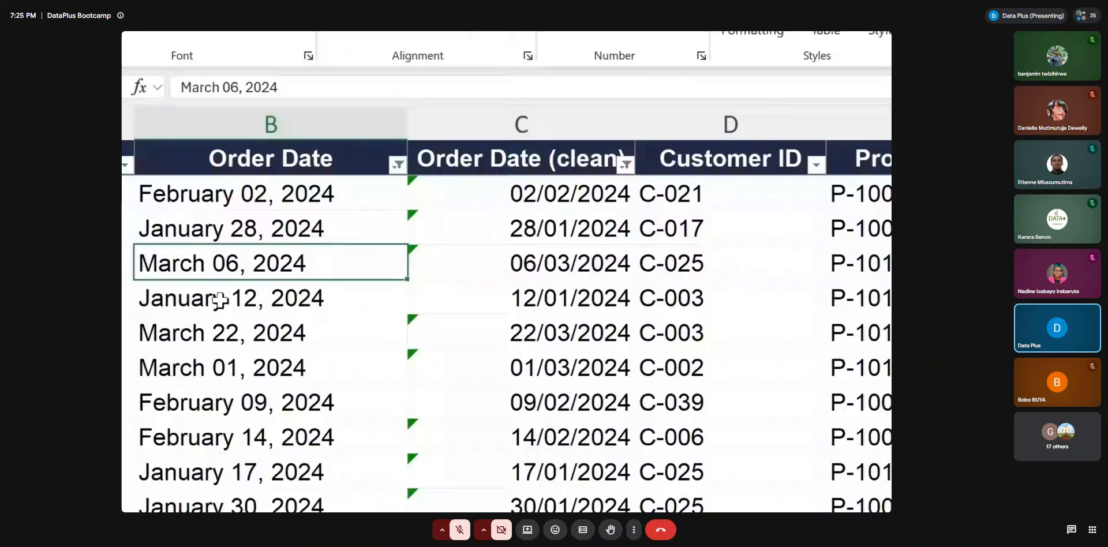
{"action": "left_click", "coordinate": [247, 298]}
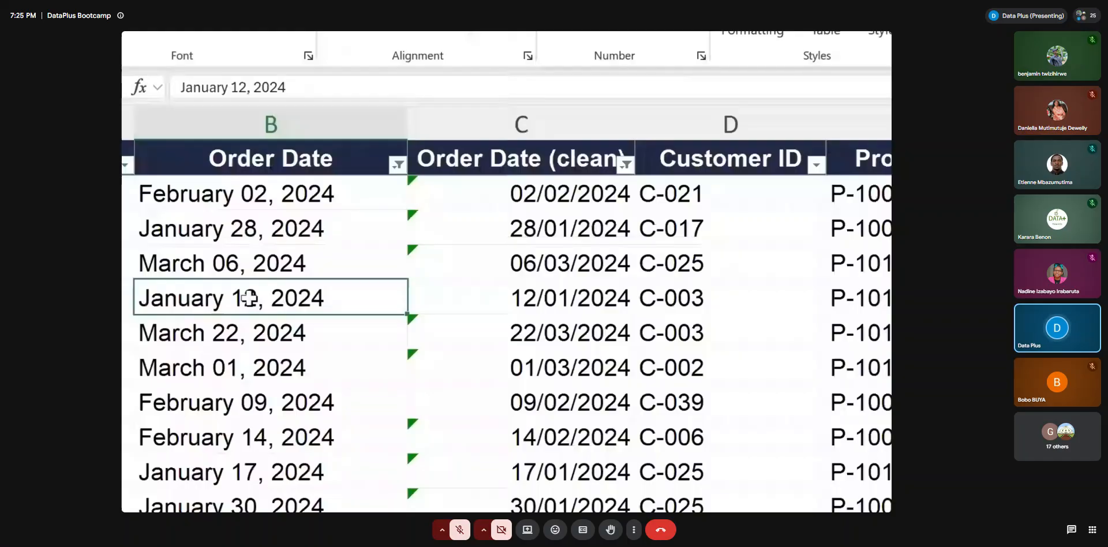
{"action": "scroll", "coordinate": [461, 422], "scroll_direction": "down", "scroll_amount": 1}
{"action": "scroll", "coordinate": [536, 425], "scroll_direction": "down", "scroll_amount": 3}
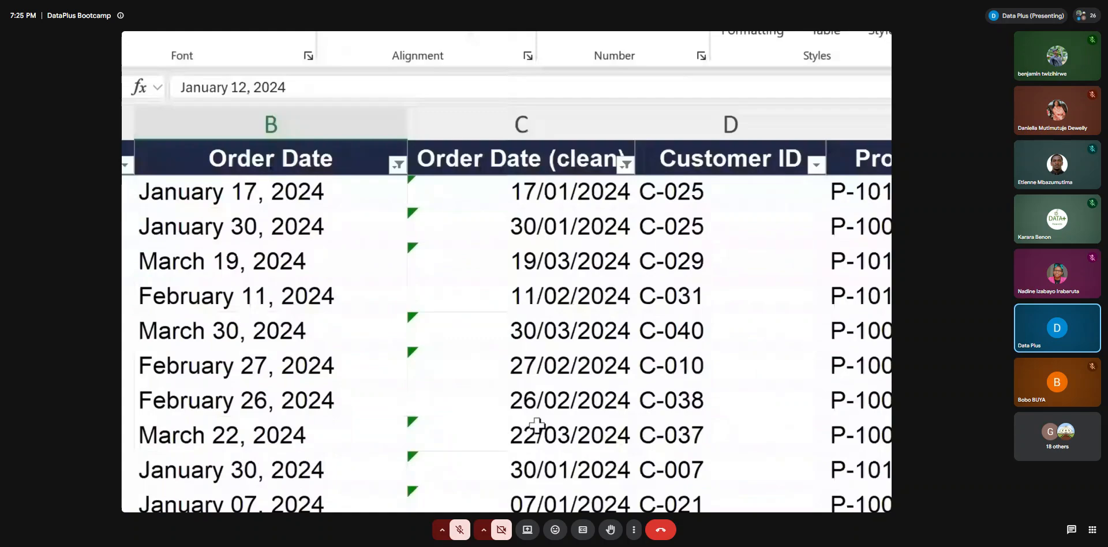
{"action": "scroll", "coordinate": [537, 425], "scroll_direction": "up", "scroll_amount": 3}
Reopen C4's DATE formula to review its year, month and day arguments, and close it without changes
{"action": "double_click", "coordinate": [557, 191]}
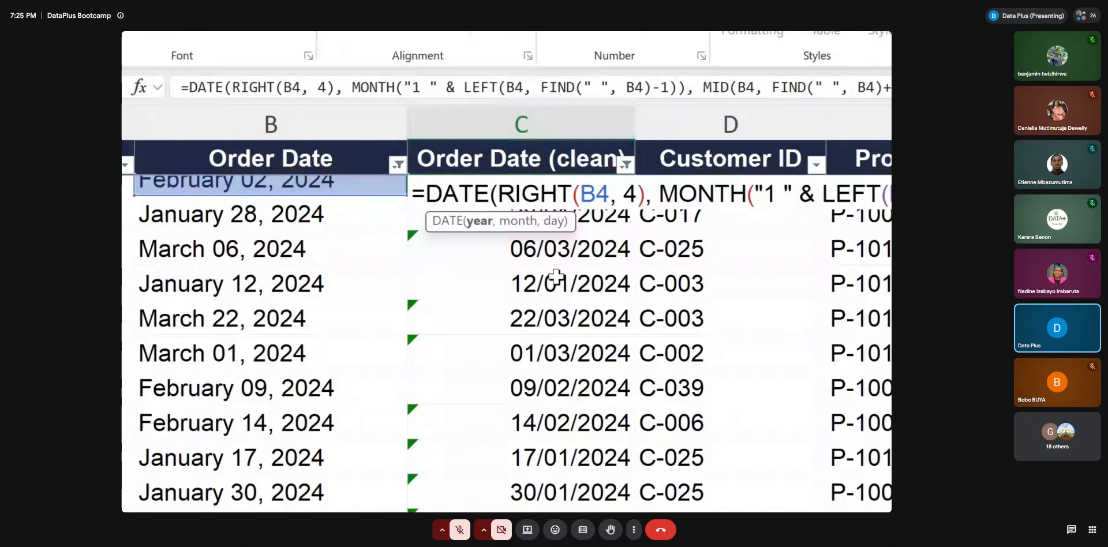
{"action": "scroll", "coordinate": [557, 277], "scroll_direction": "right", "scroll_amount": 5}
{"action": "scroll", "coordinate": [557, 277], "scroll_direction": "left", "scroll_amount": 5}
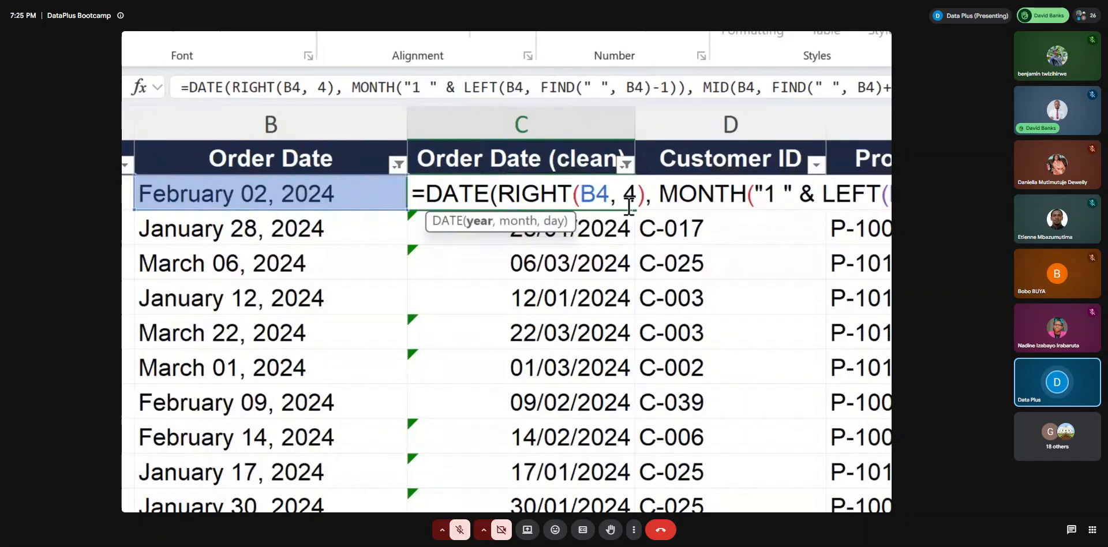
{"action": "key", "text": "End"}
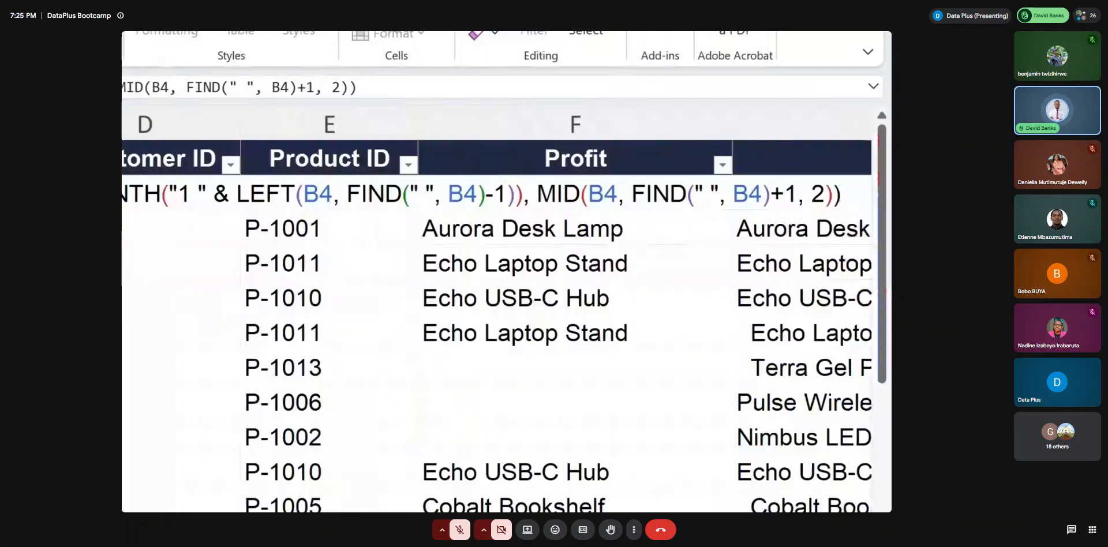
{"action": "key", "text": "Return"}
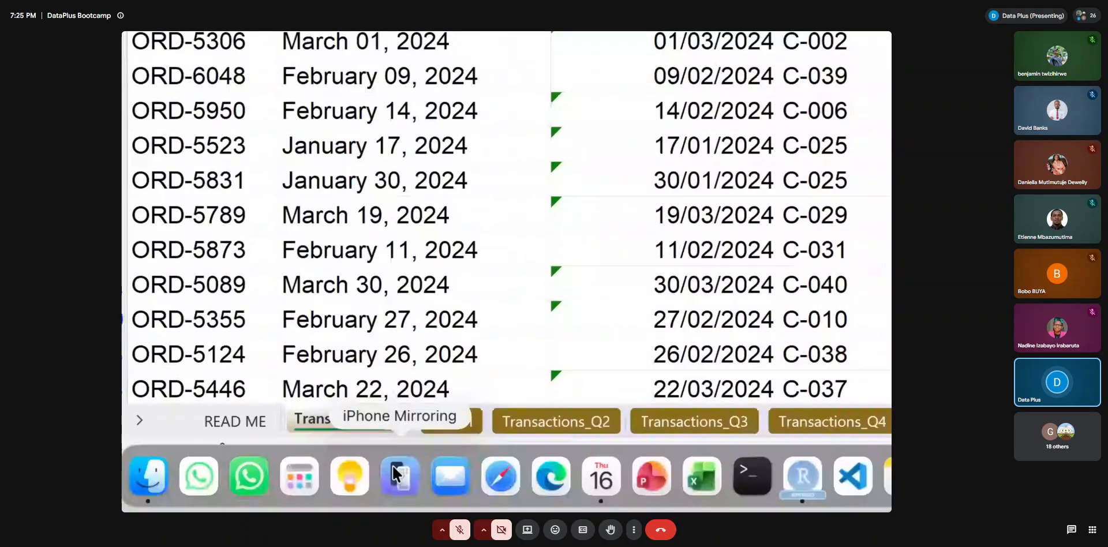
On Sheet1, highlight the space search text in C9's formula and remove the subtraction so it reads =FIND(" ", A3)
{"action": "left_click", "coordinate": [451, 471]}
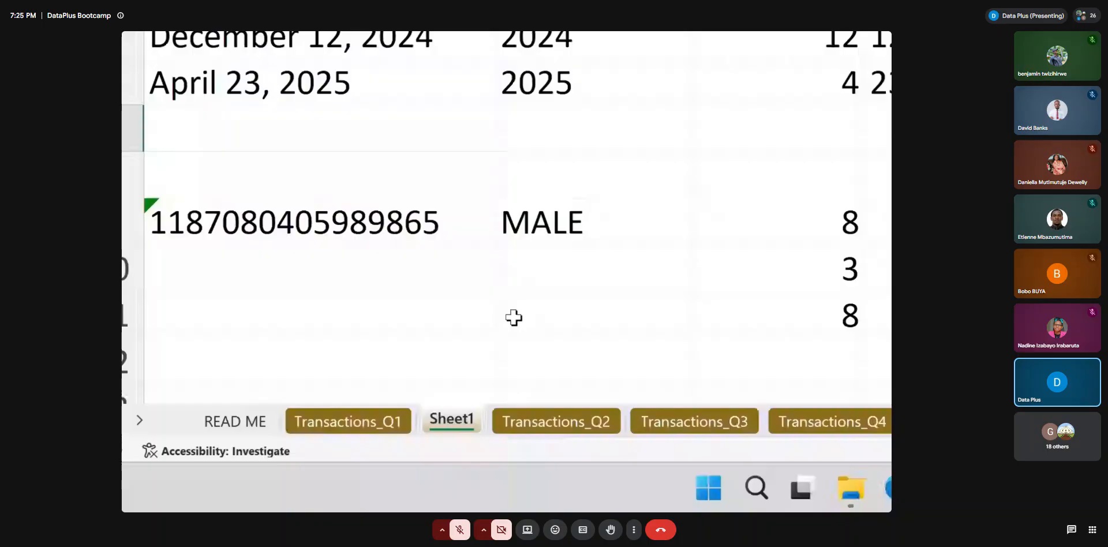
{"action": "double_click", "coordinate": [484, 367]}
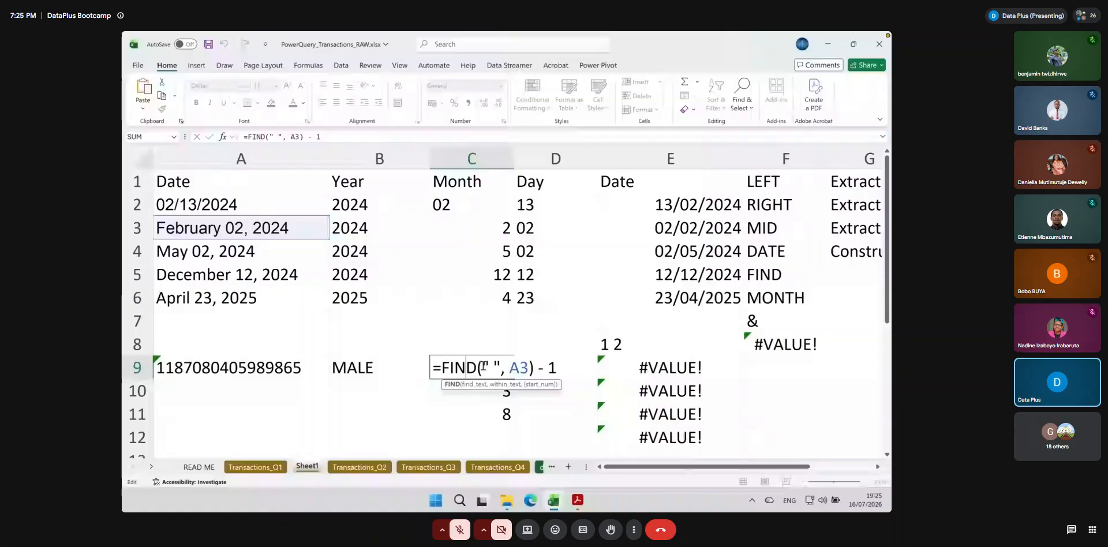
{"action": "left_click_drag", "start_coordinate": [483, 366], "coordinate": [500, 368]}
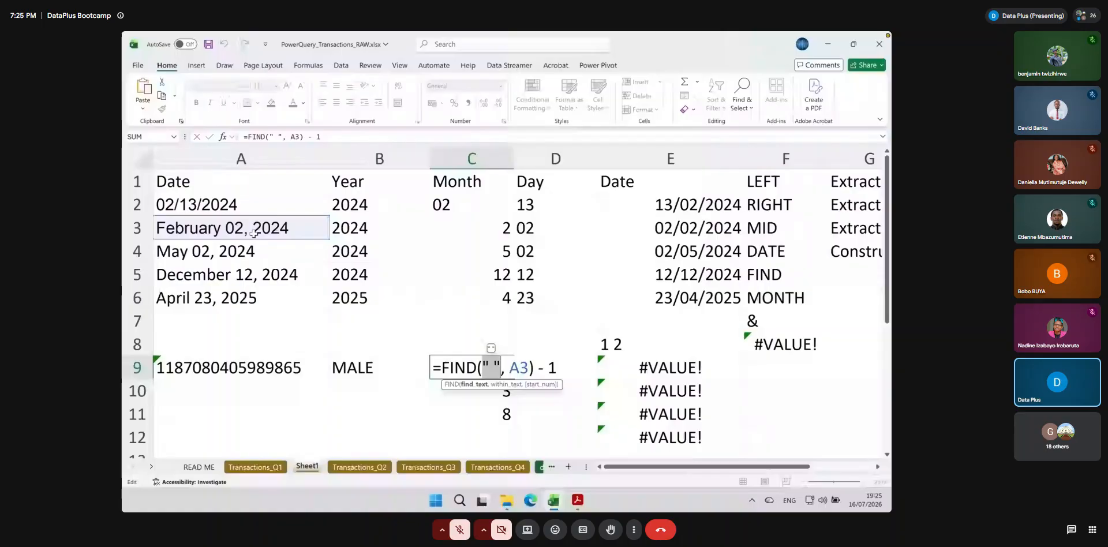
{"action": "key", "text": "Escape"}
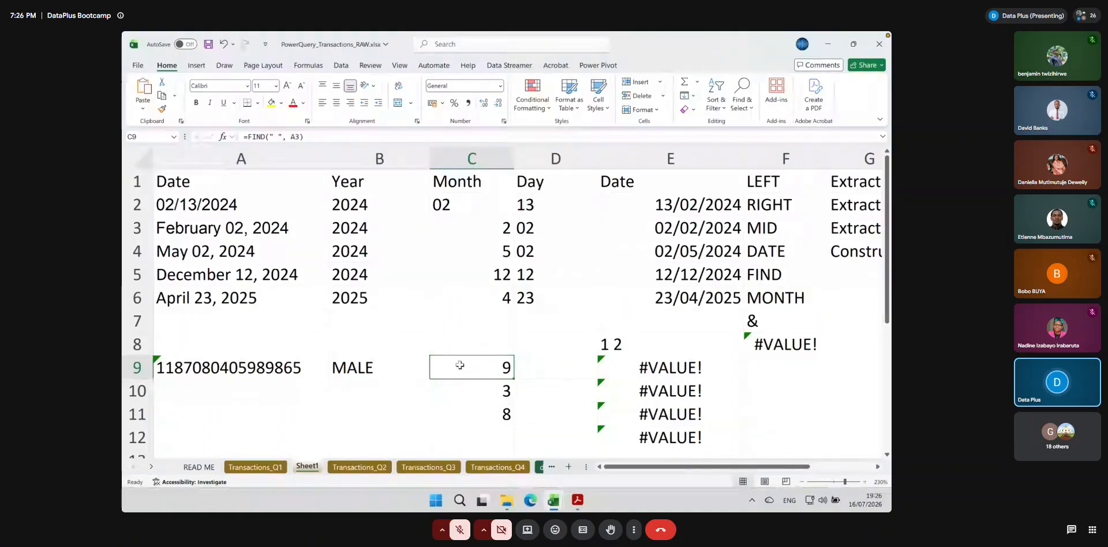
{"action": "scroll", "coordinate": [447, 381], "scroll_direction": "right", "scroll_amount": 3}
{"action": "scroll", "coordinate": [448, 381], "scroll_direction": "down", "scroll_amount": 1}
{"action": "scroll", "coordinate": [439, 388], "scroll_direction": "up", "scroll_amount": 1}
{"action": "scroll", "coordinate": [439, 388], "scroll_direction": "left", "scroll_amount": 3}
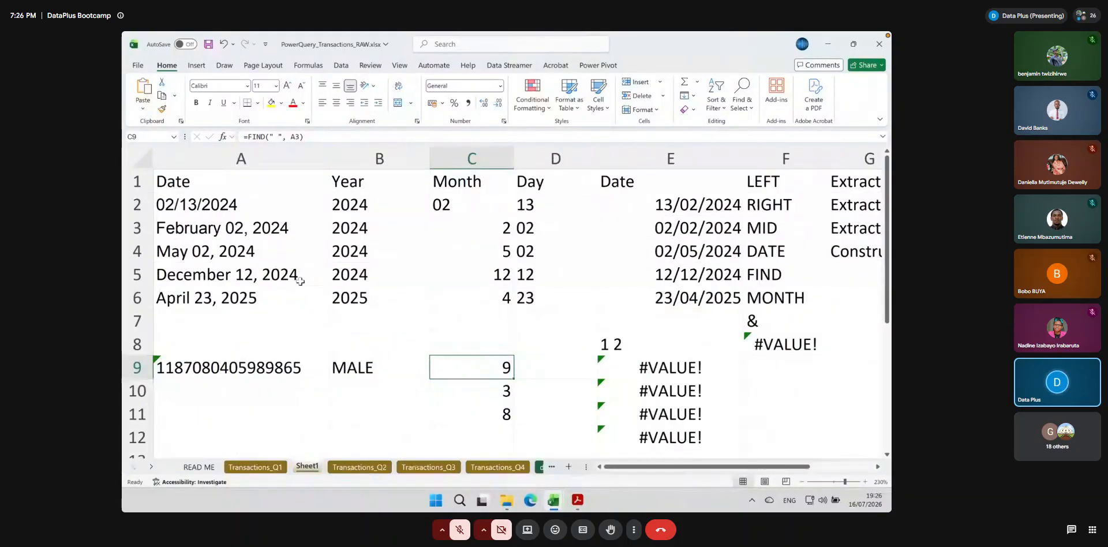
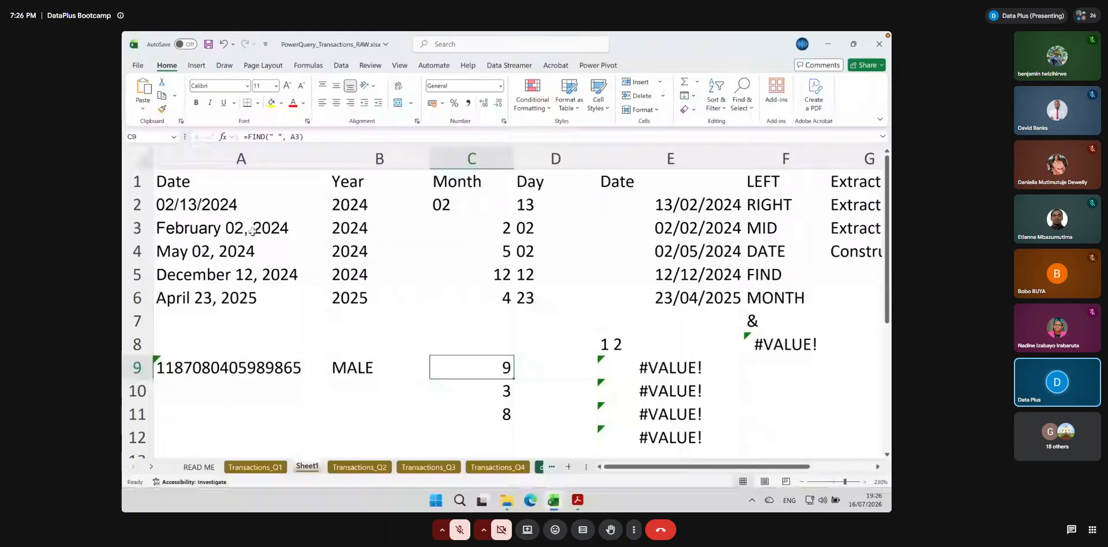
Subtract 1 from the FIND result in C9 so the formula reads =FIND(" ", A3)-1
{"action": "key", "text": "F2"}
{"action": "type", "text": "-1"}
{"action": "key", "text": "ctrl+Return"}
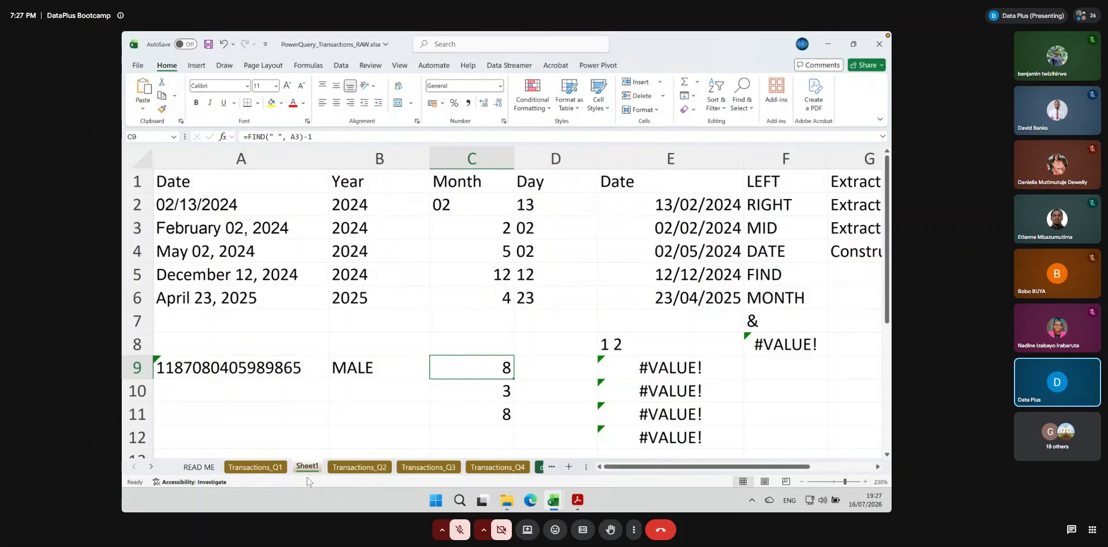
On Transactions_Q1, review C4's full DATE formula and the "1 " text inside its MONTH argument, and close it without changes
{"action": "left_click", "coordinate": [254, 467]}
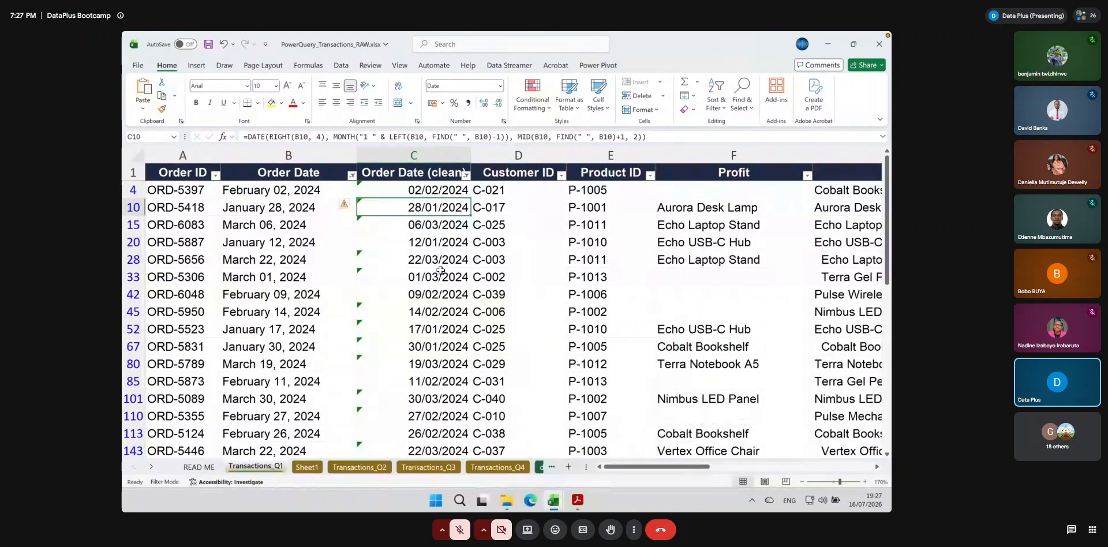
{"action": "double_click", "coordinate": [425, 189]}
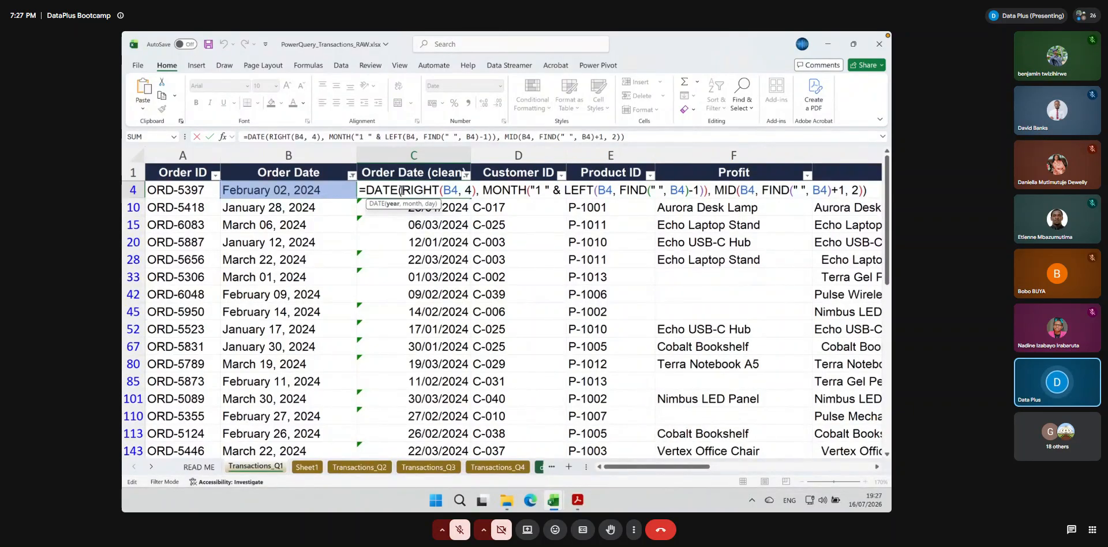
{"action": "left_click_drag", "start_coordinate": [366, 189], "coordinate": [868, 189]}
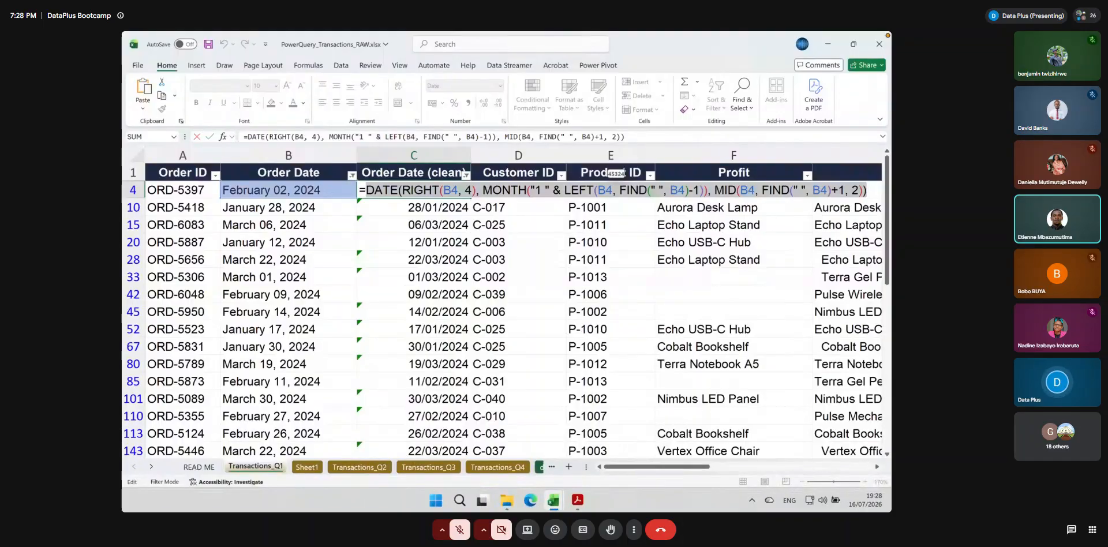
{"action": "left_click", "coordinate": [540, 190]}
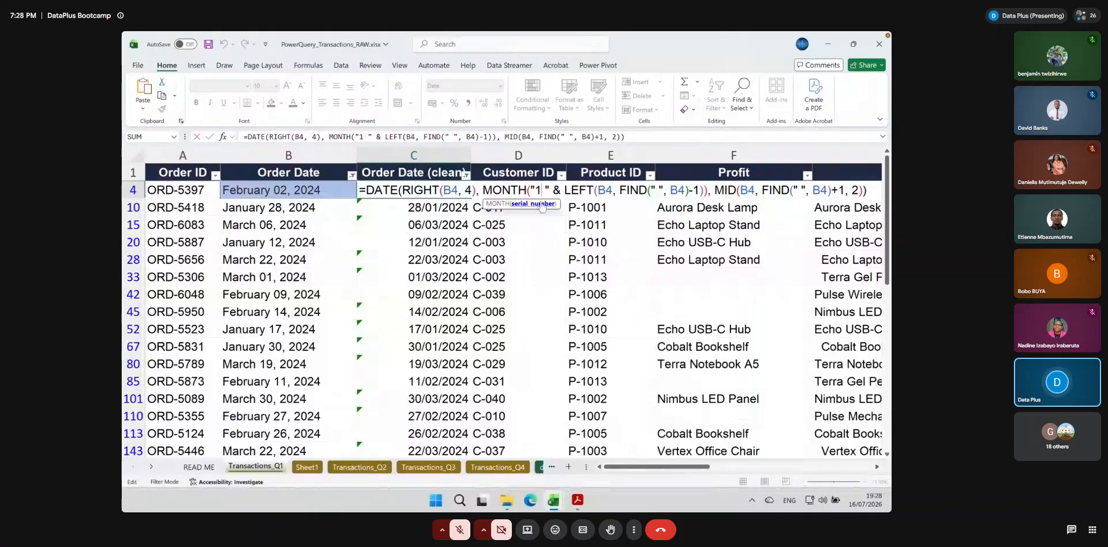
{"action": "key", "text": "Return"}
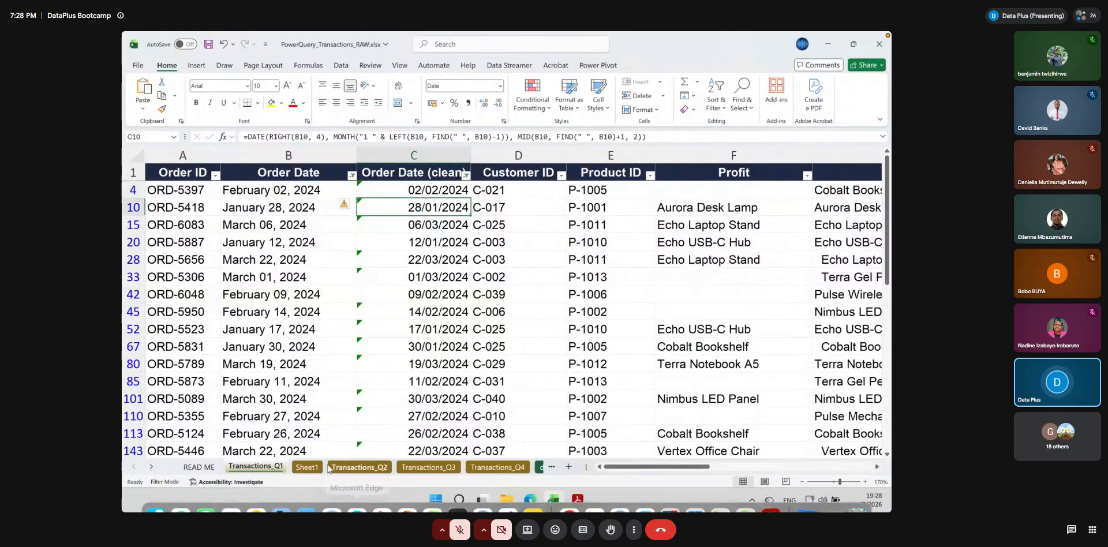
On Sheet1, try the formula =MONTH("30 february") in E9
{"action": "left_click", "coordinate": [313, 466]}
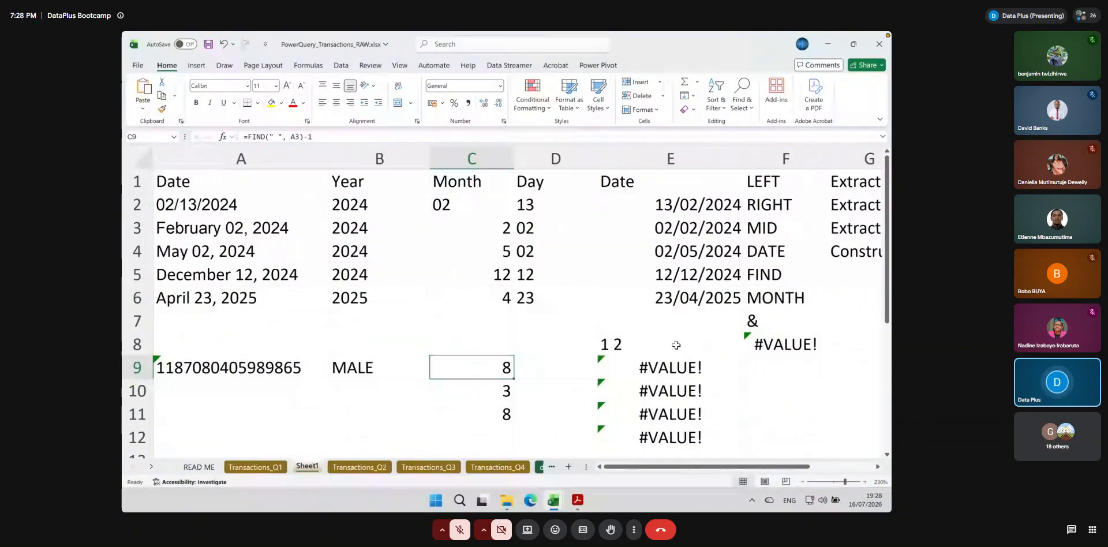
{"action": "left_click", "coordinate": [675, 369]}
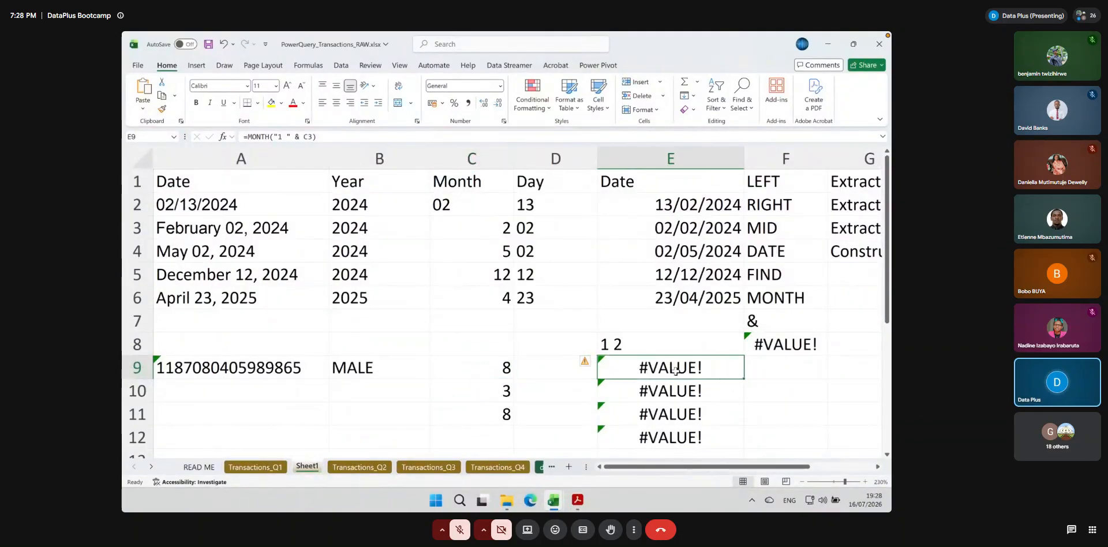
{"action": "type", "text": "=month("}
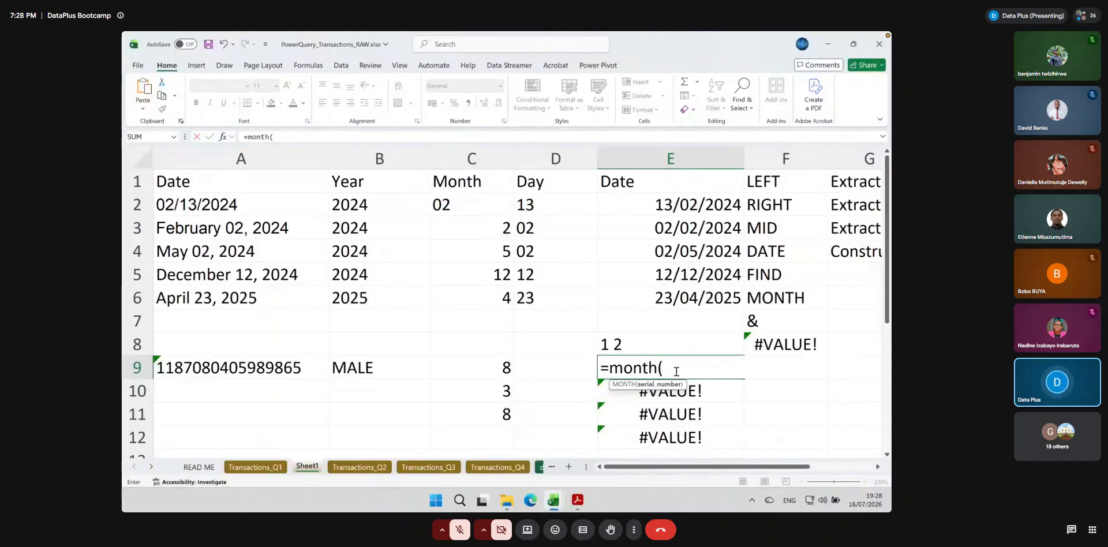
{"action": "type", "text": "@"}
{"action": "key", "text": "BackSpace"}
{"action": "type", "text": "\"30"}
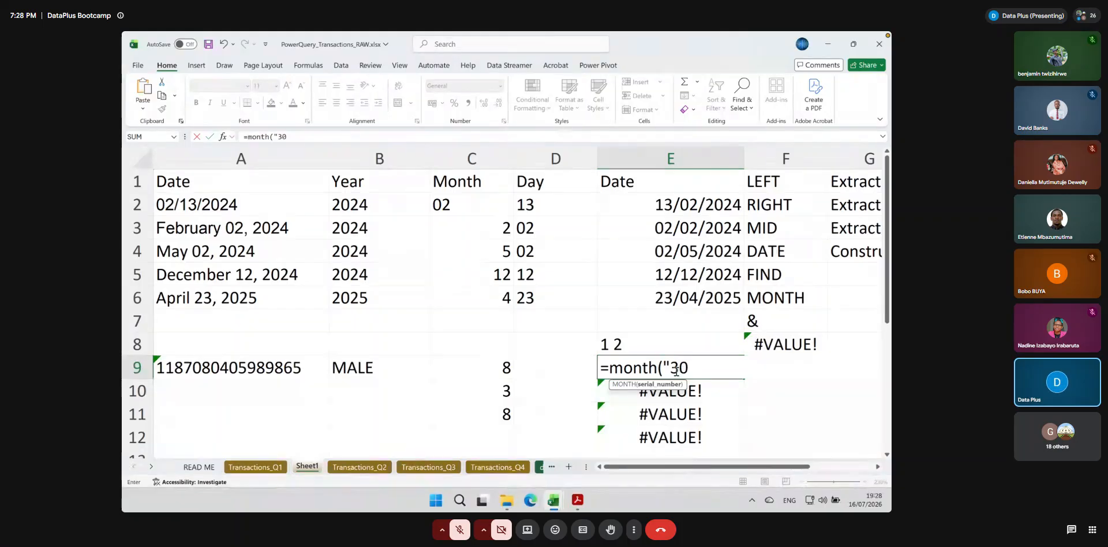
{"action": "type", "text": " february"}
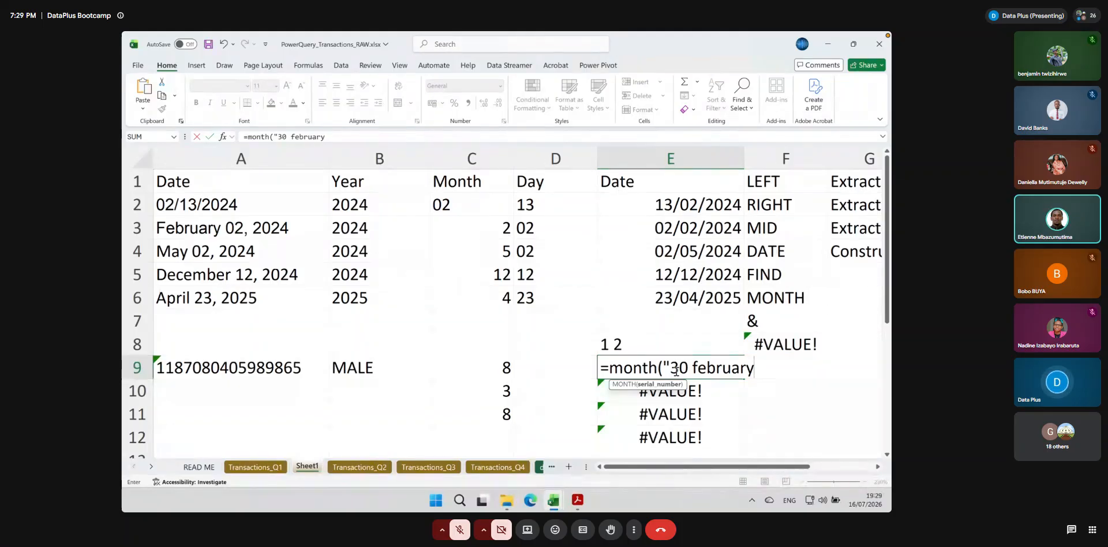
{"action": "type", "text": "\""}
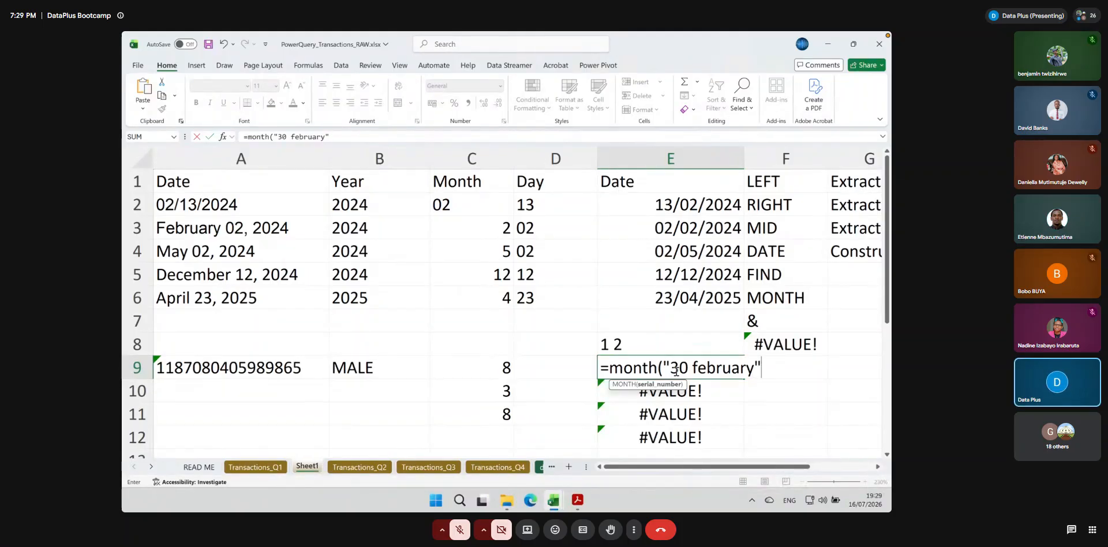
{"action": "key", "text": "Return"}
Set the day in E9's MONTH formula to 20 so it reads =MONTH("20 february"), and select the cell to check it
{"action": "double_click", "coordinate": [662, 370]}
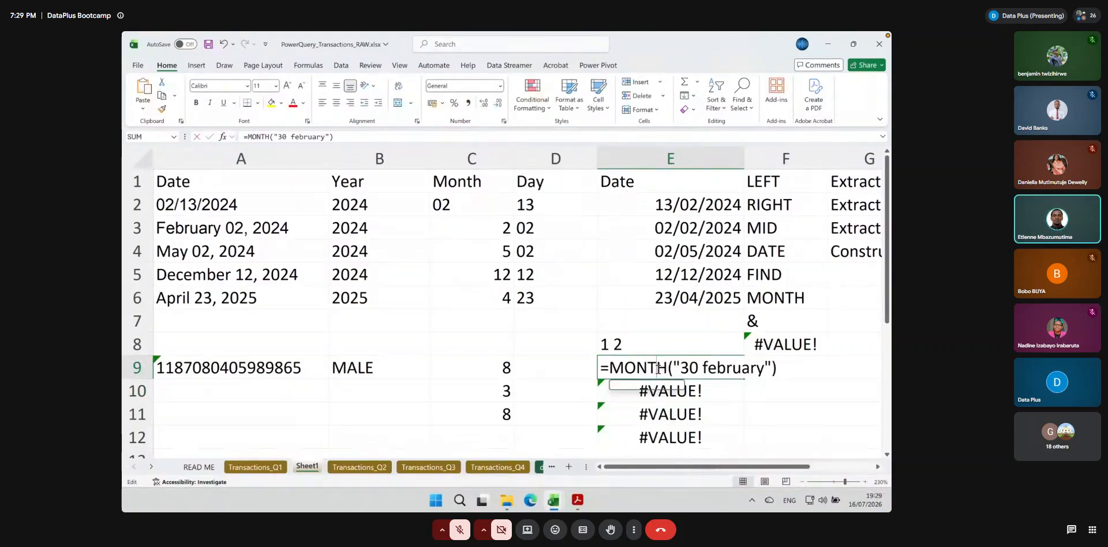
{"action": "key", "text": "Delete"}
{"action": "key", "text": "Delete"}
{"action": "type", "text": "20"}
{"action": "key", "text": "Return"}
{"action": "left_click", "coordinate": [716, 363]}
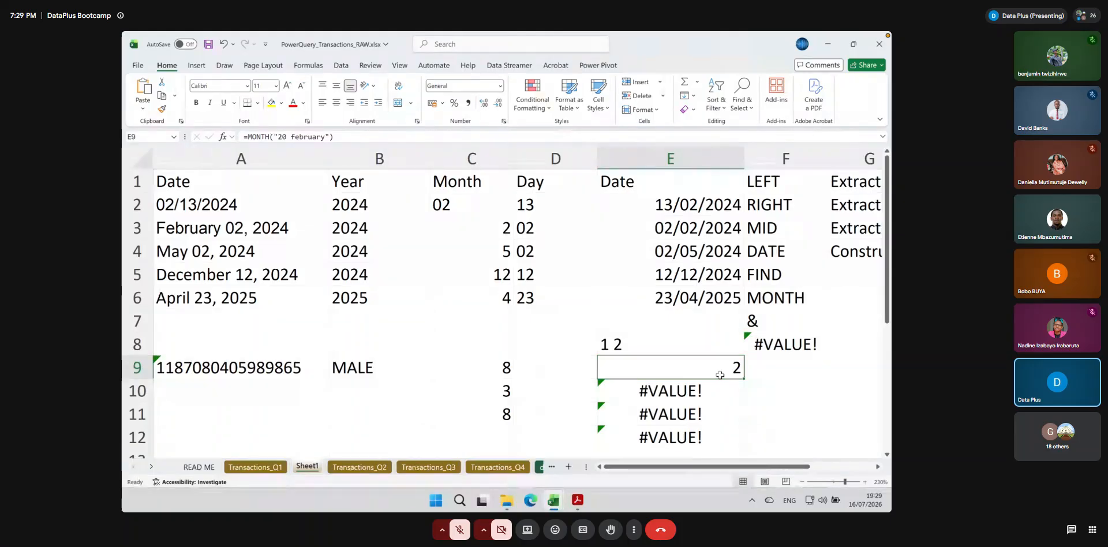
Describe the & operator by entering "Combine characters" in G7
{"action": "left_click", "coordinate": [750, 319]}
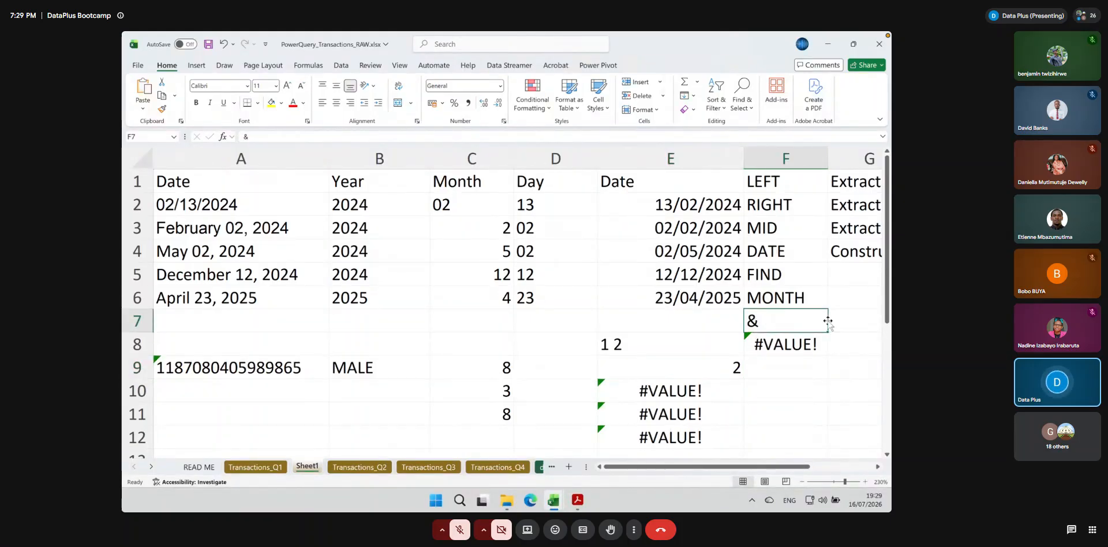
{"action": "left_click", "coordinate": [851, 321]}
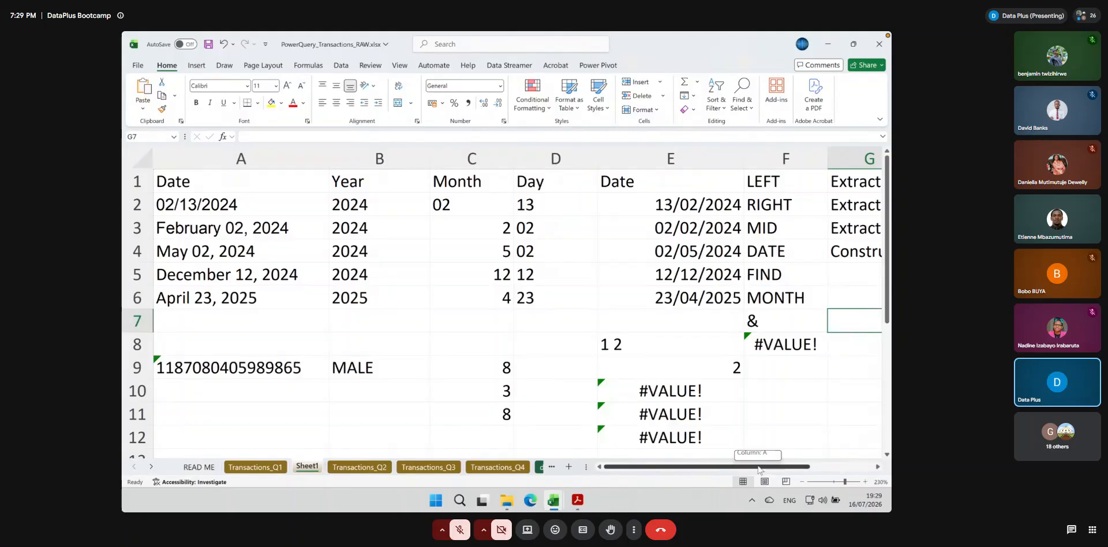
{"action": "scroll", "coordinate": [763, 404], "scroll_direction": "right", "scroll_amount": 2}
{"action": "type", "text": "C"}
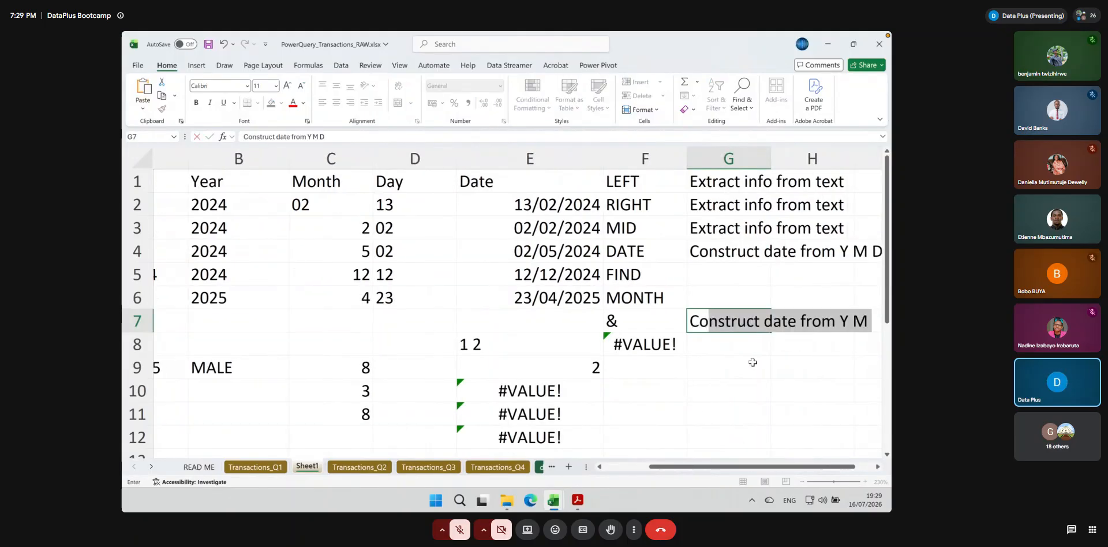
{"action": "type", "text": "ombine characters"}
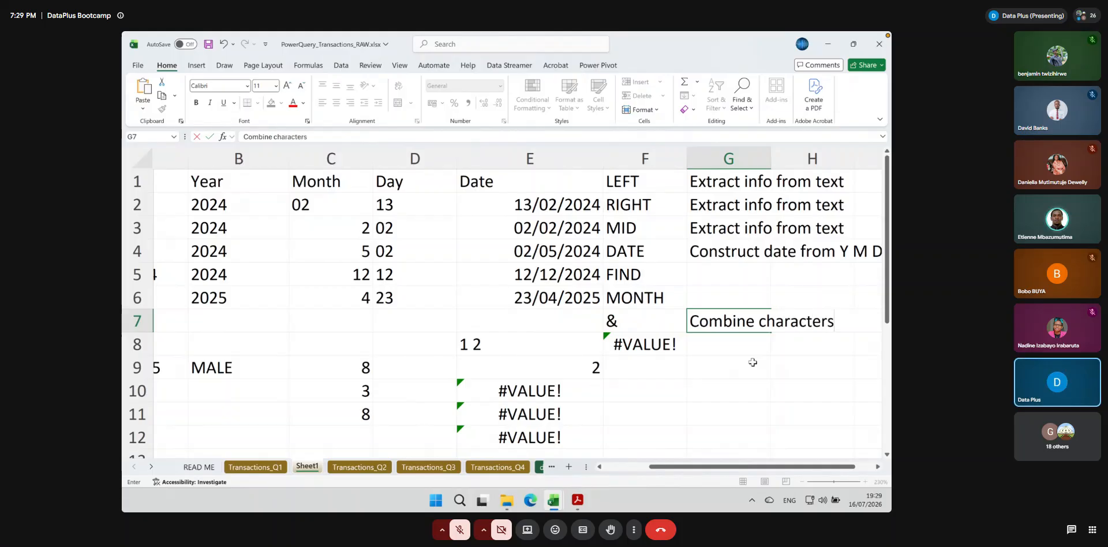
{"action": "key", "text": "Return"}
Replace E9's content with the expression "1 " & "November", without a leading equals sign
{"action": "left_click", "coordinate": [545, 369]}
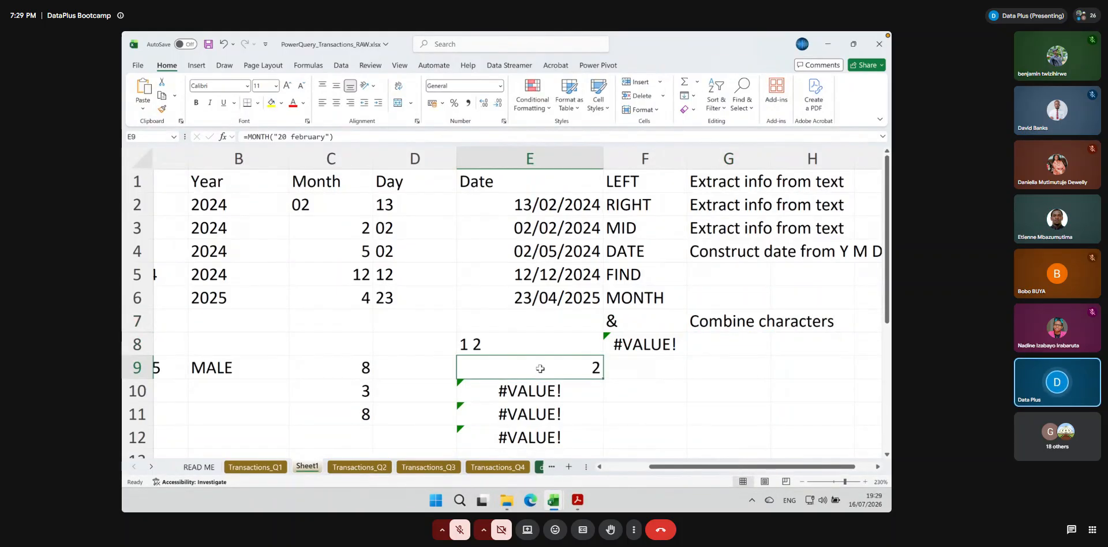
{"action": "type", "text": "1"}
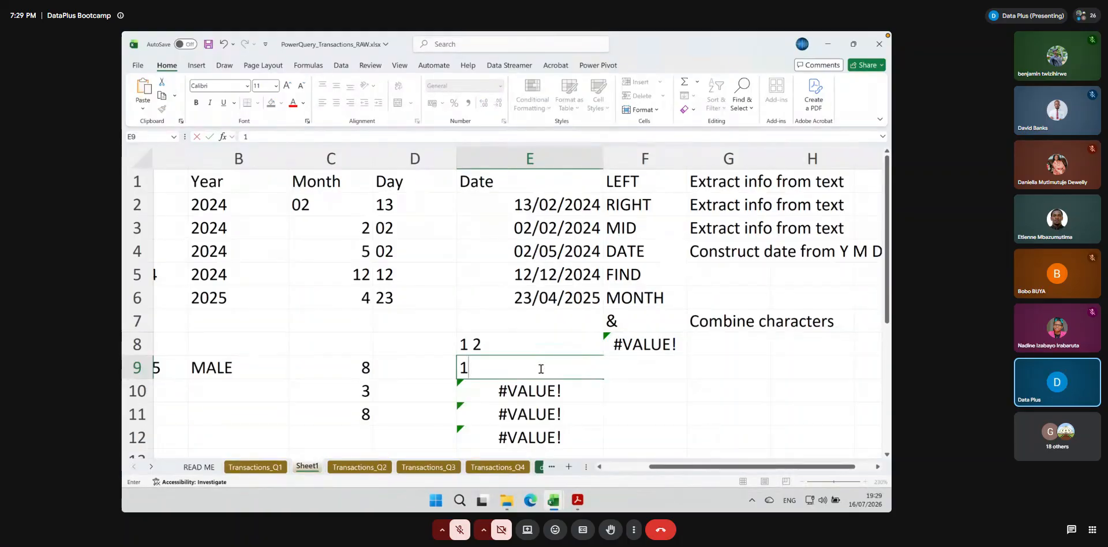
{"action": "key", "text": "BackSpace"}
{"action": "type", "text": "@"}
{"action": "key", "text": "BackSpace"}
{"action": "type", "text": "\"1 \" &"}
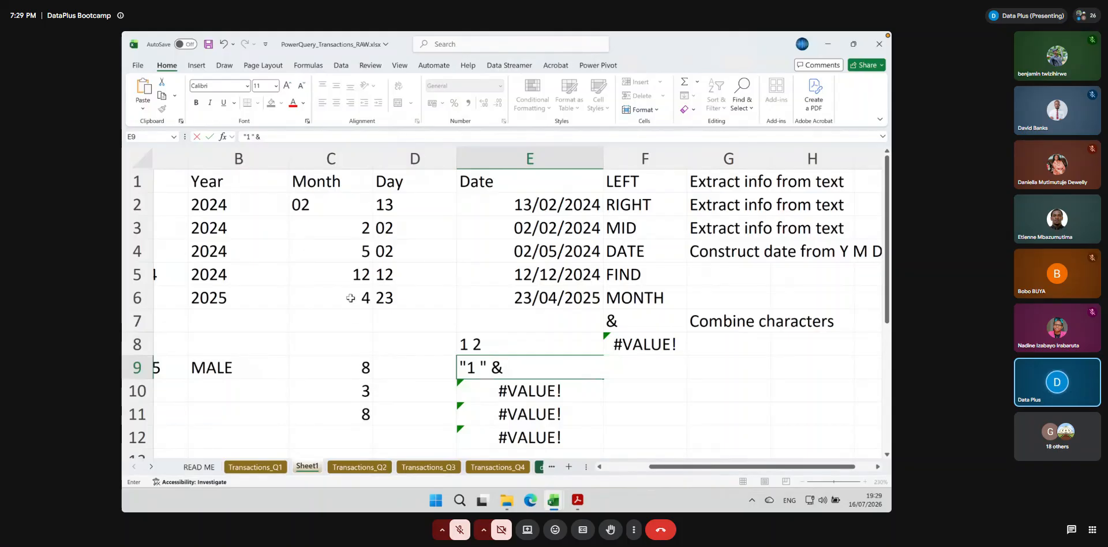
{"action": "scroll", "coordinate": [160, 195], "scroll_direction": "left", "scroll_amount": 2}
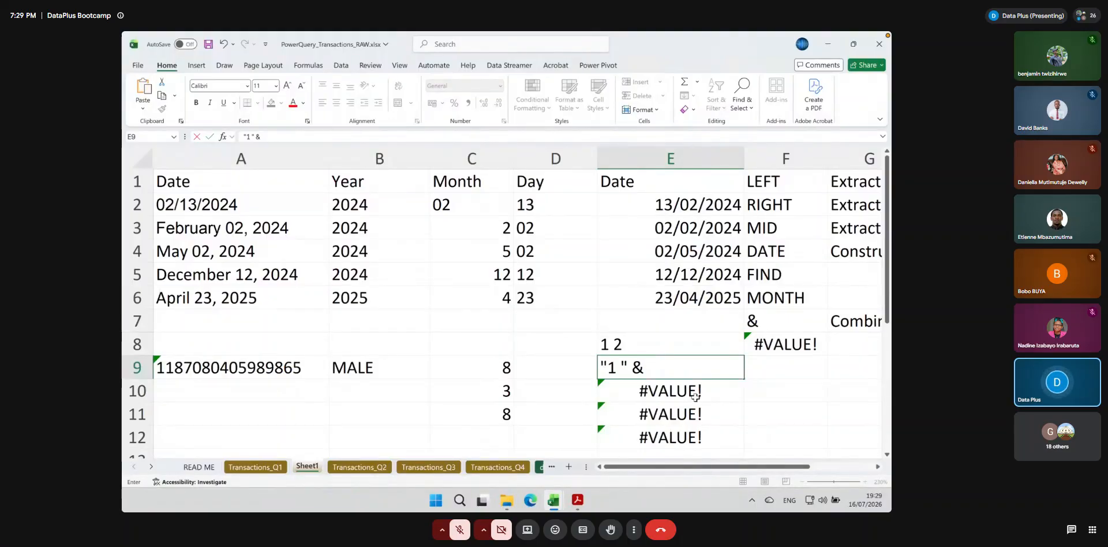
{"action": "type", "text": "\"Februa"}
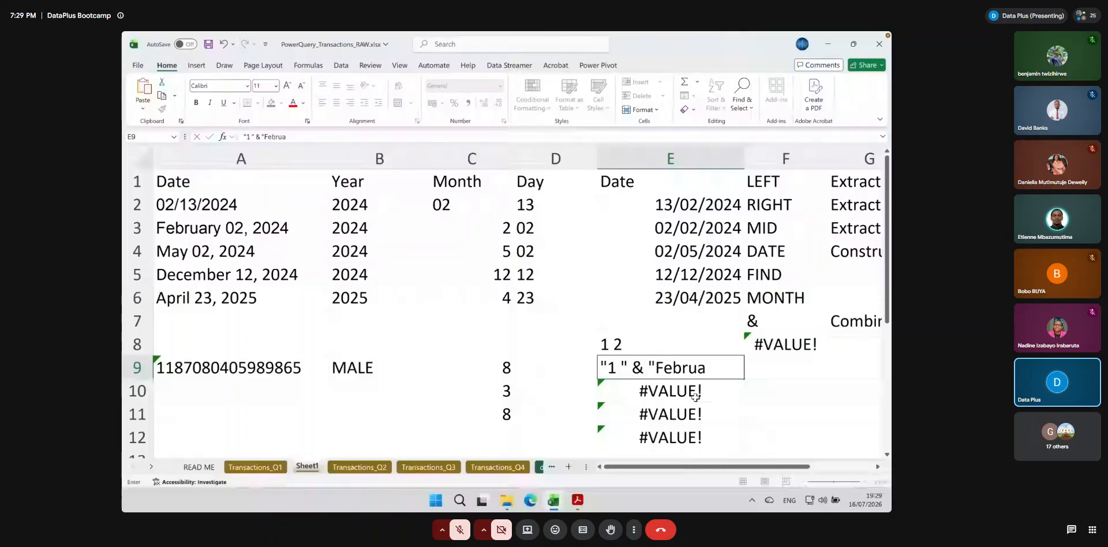
{"action": "key", "text": "BackSpace"}
{"action": "key", "text": "BackSpace"}
{"action": "key", "text": "BackSpace"}
{"action": "key", "text": "BackSpace"}
{"action": "key", "text": "BackSpace"}
{"action": "key", "text": "BackSpace"}
{"action": "type", "text": "Novemb"}
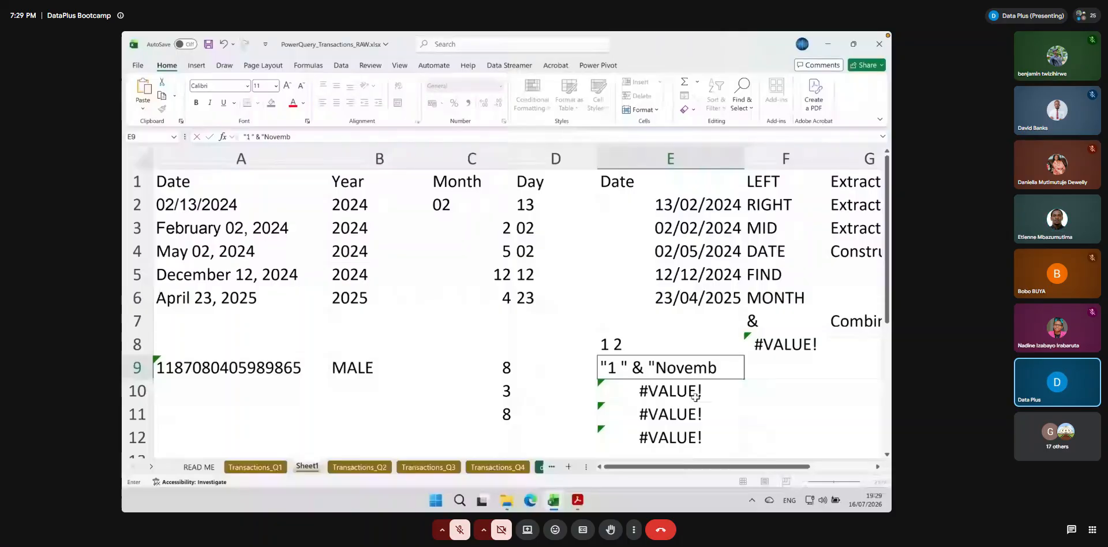
{"action": "type", "text": "er\""}
{"action": "key", "text": "Return"}
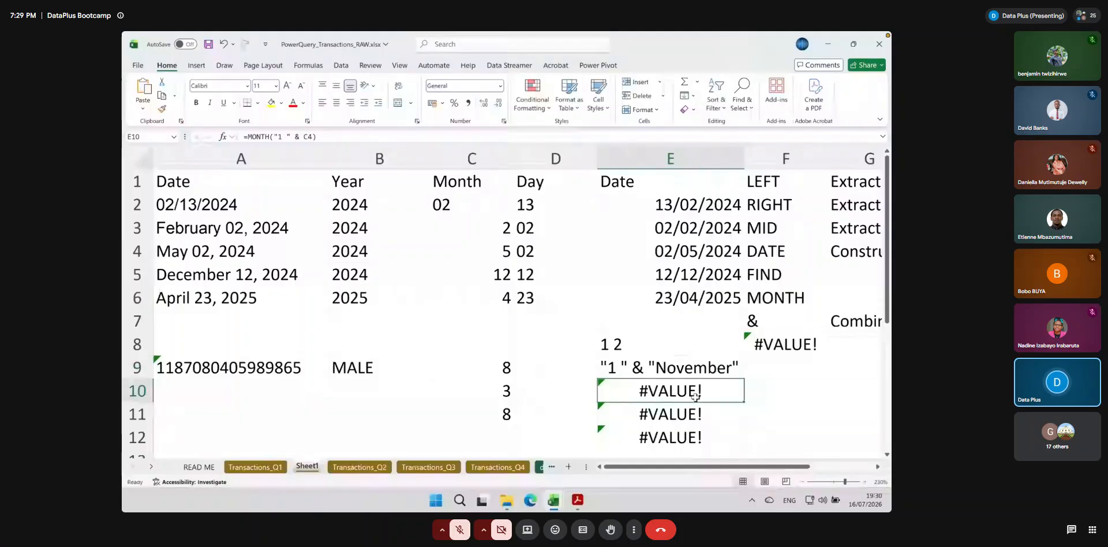
Turn E9's entry into the formula ="1 " & "November"
{"action": "double_click", "coordinate": [603, 363]}
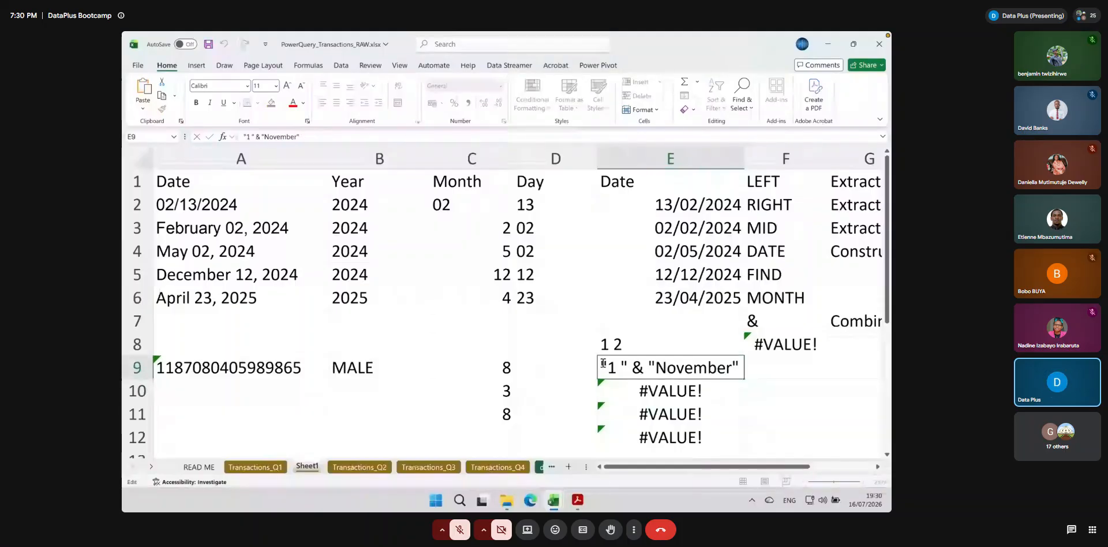
{"action": "type", "text": "="}
{"action": "key", "text": "ctrl+Return"}
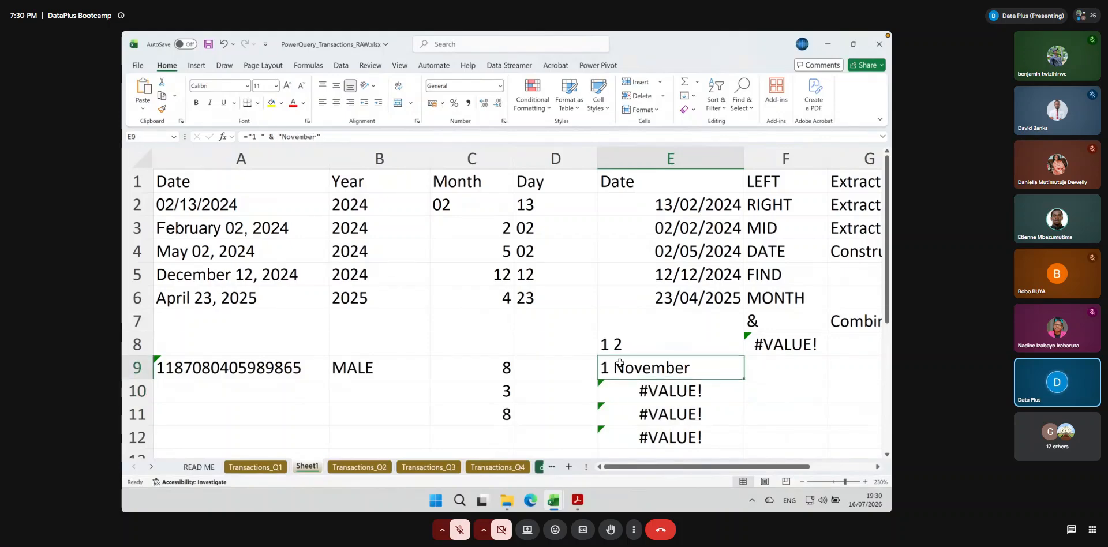
Extract the month number from the combined text with =MONTH(E9) in F9
{"action": "left_click", "coordinate": [778, 363]}
{"action": "type", "text": "=month("}
{"action": "left_click", "coordinate": [709, 371]}
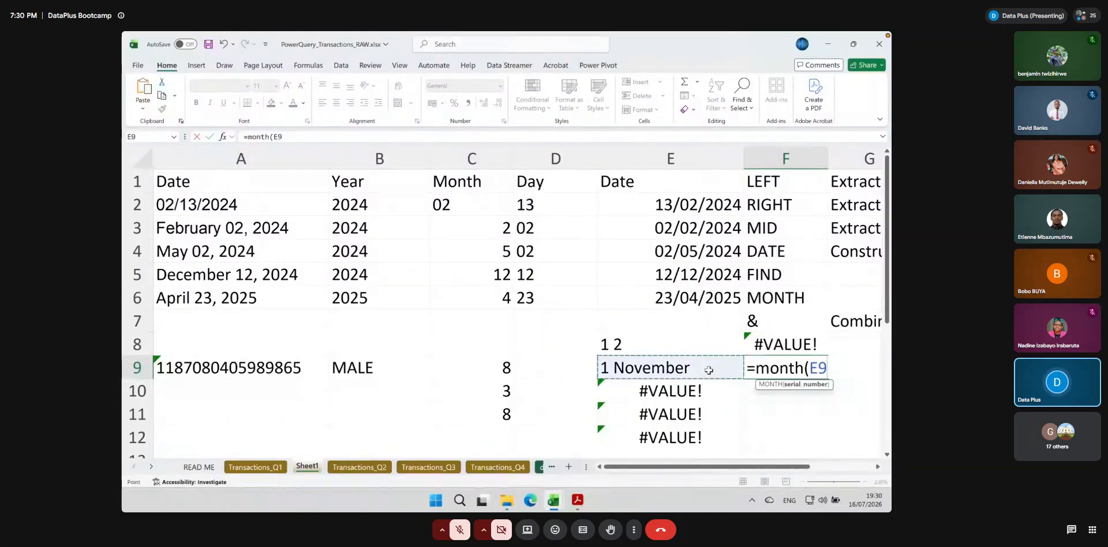
{"action": "key", "text": "Return"}
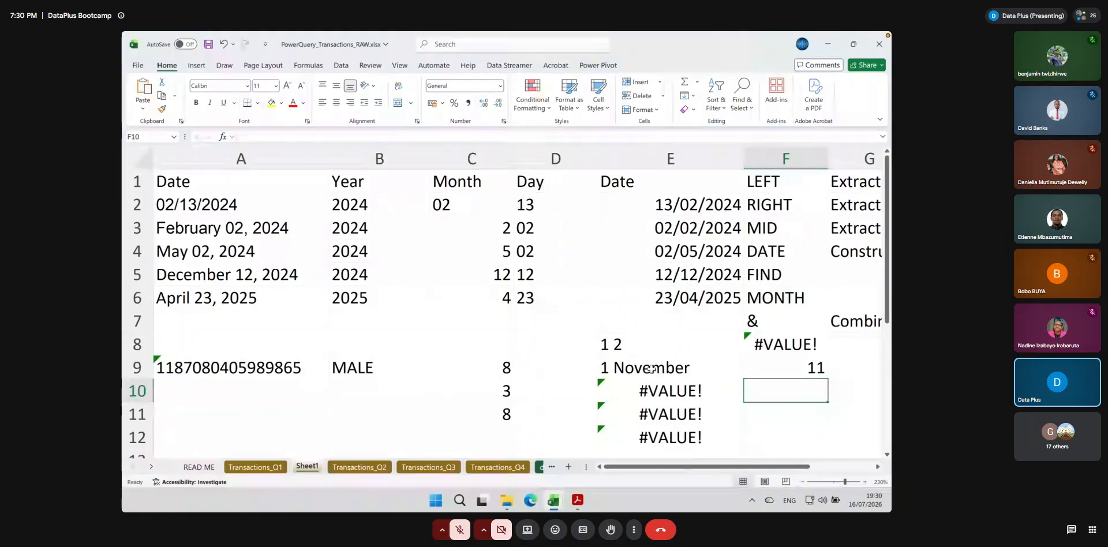
Shorten the month name in E9's formula to ="1 " & "Nov" and check the month number in F9
{"action": "double_click", "coordinate": [658, 367]}
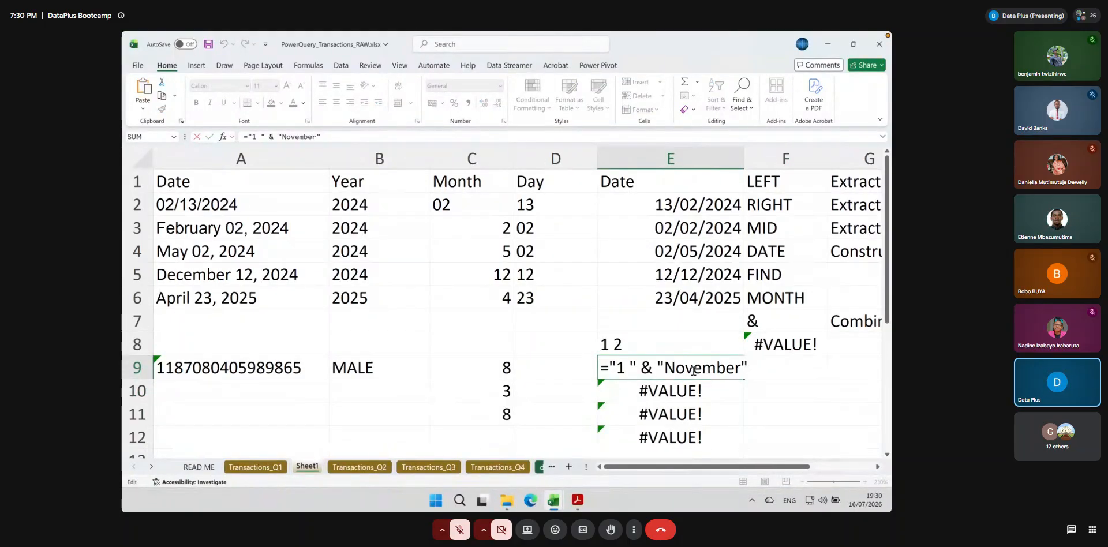
{"action": "left_click_drag", "start_coordinate": [692, 370], "coordinate": [738, 369]}
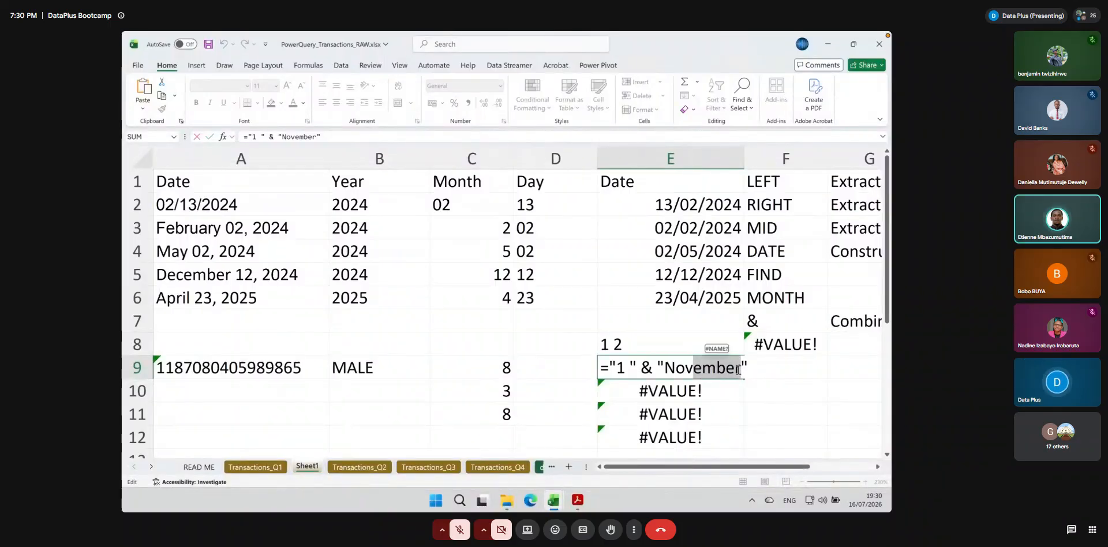
{"action": "key", "text": "BackSpace"}
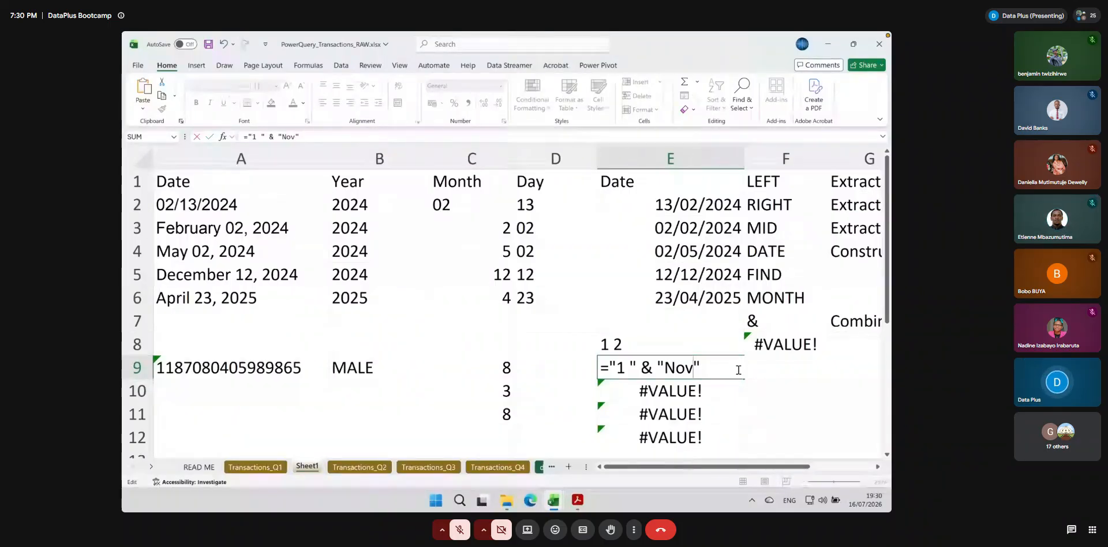
{"action": "key", "text": "Return"}
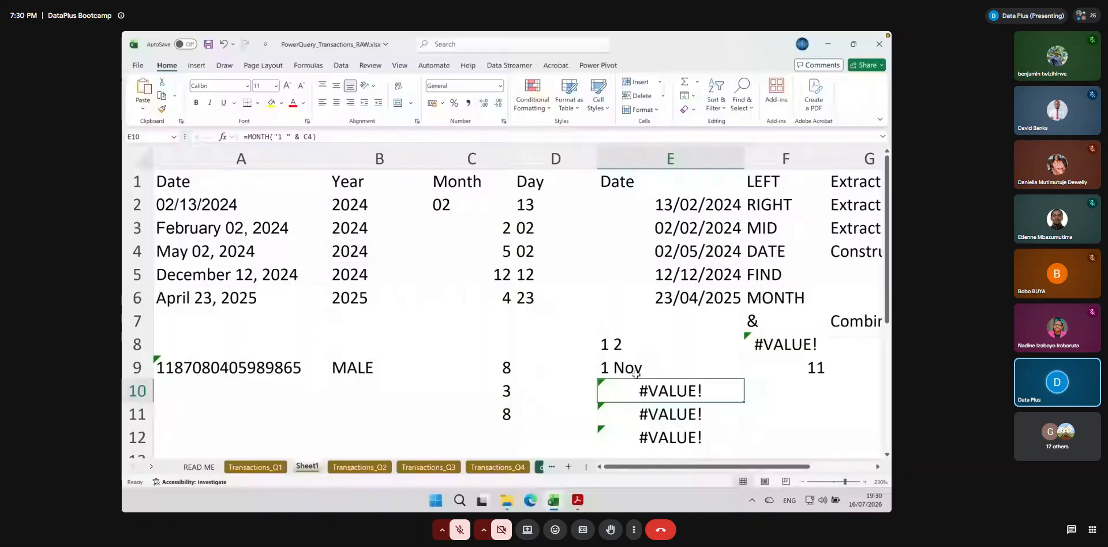
{"action": "left_click", "coordinate": [798, 370]}
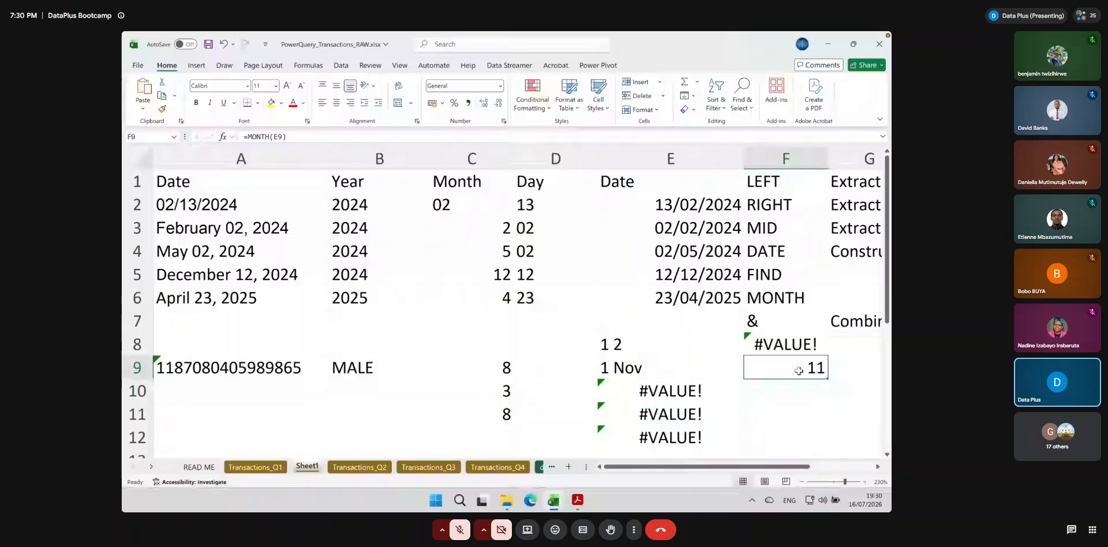
Change the month name in E9's formula to "Apr" and check the month number in F9
{"action": "left_click", "coordinate": [679, 368]}
{"action": "double_click", "coordinate": [679, 368]}
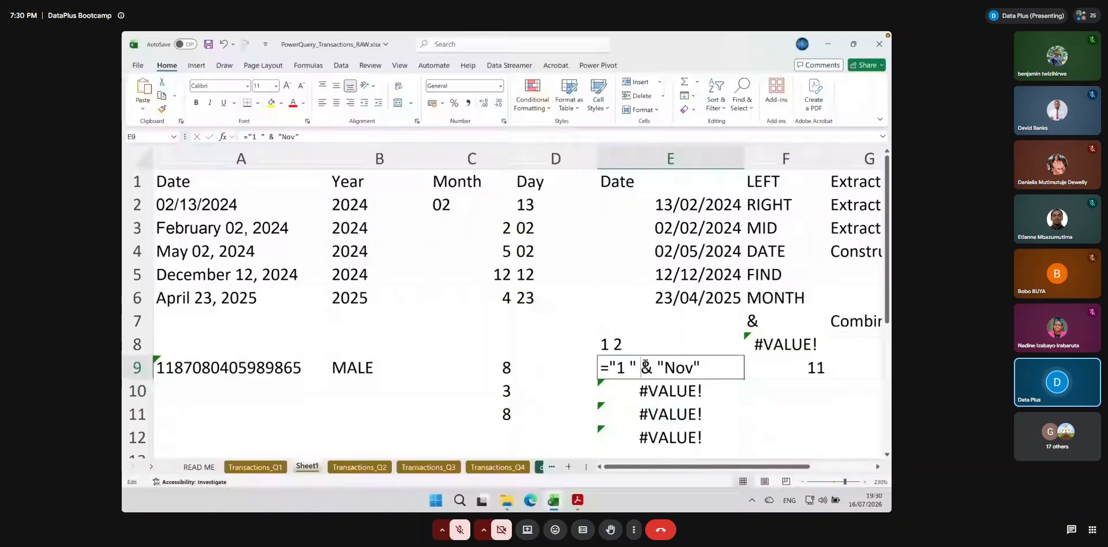
{"action": "double_click", "coordinate": [685, 368]}
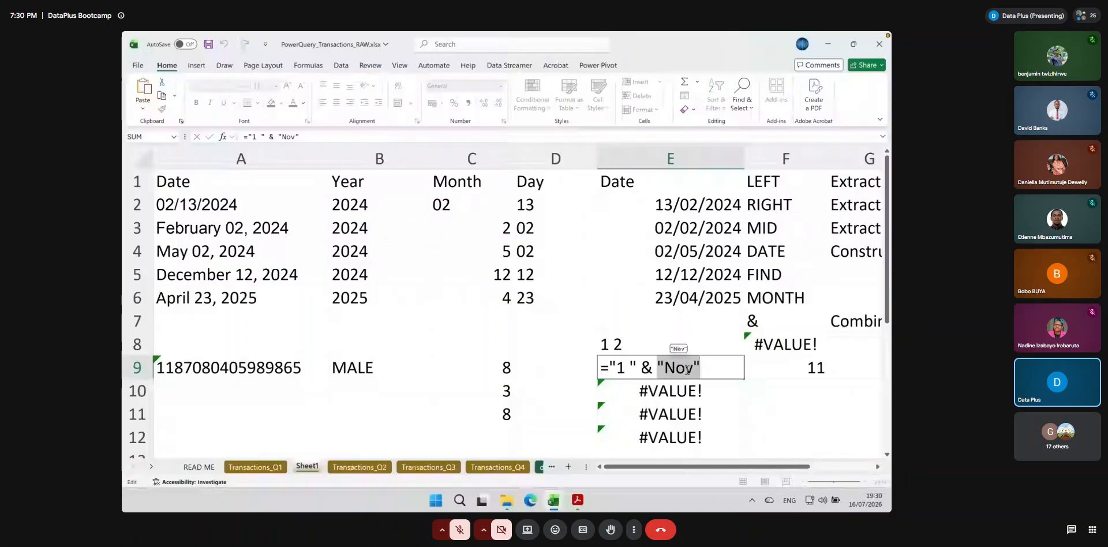
{"action": "left_click", "coordinate": [691, 370]}
{"action": "key", "text": "BackSpace"}
{"action": "key", "text": "BackSpace"}
{"action": "key", "text": "BackSpace"}
{"action": "type", "text": "Apr"}
{"action": "key", "text": "Return"}
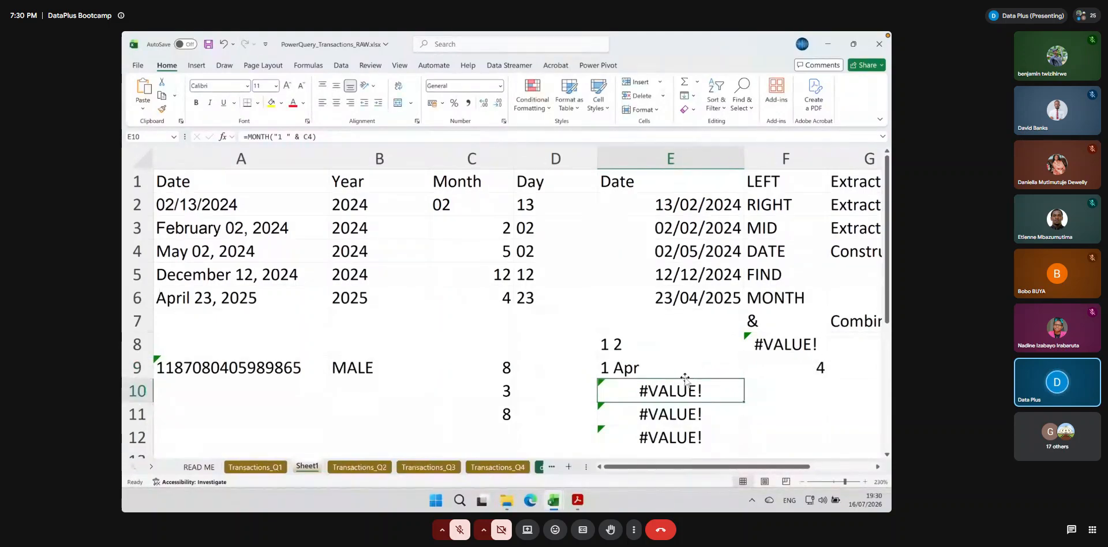
{"action": "left_click", "coordinate": [820, 368]}
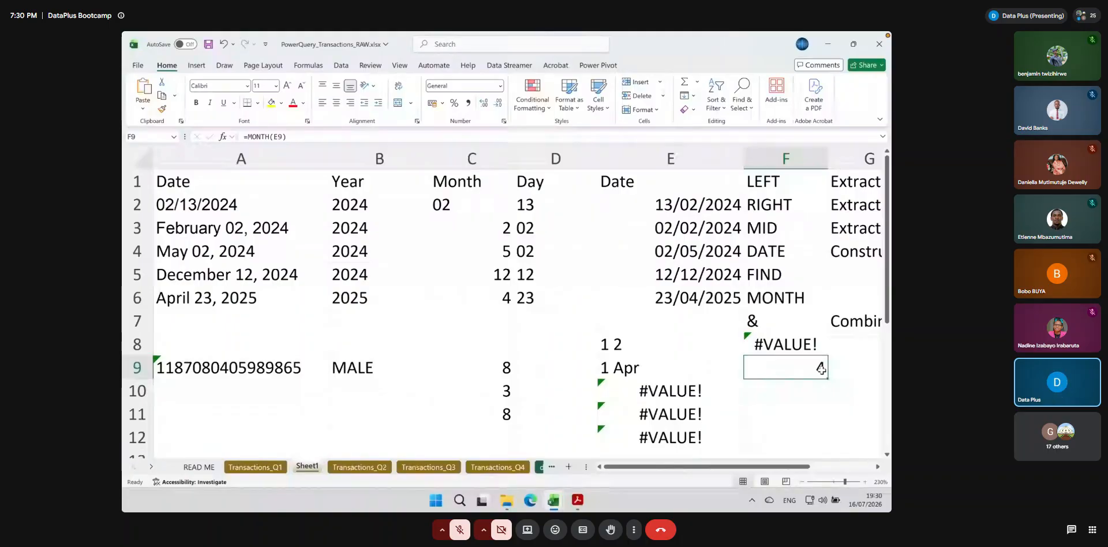
On the Transactions_Q1 sheet, clear the Order Date filter and keep only the #VALUE! rows of Order Date (clean)
{"action": "key", "text": "ctrl+Page_Up"}
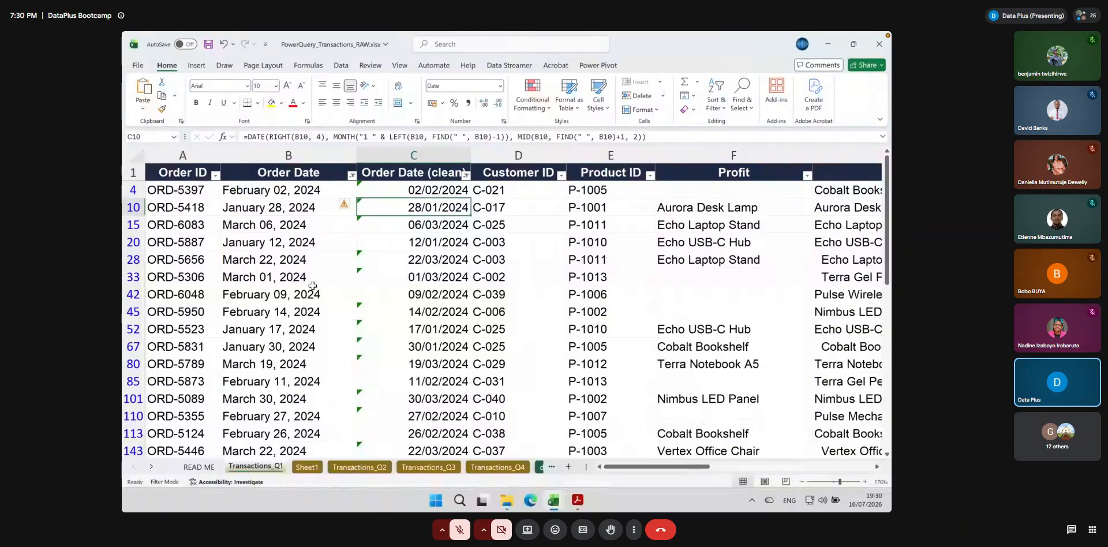
{"action": "left_click", "coordinate": [350, 174]}
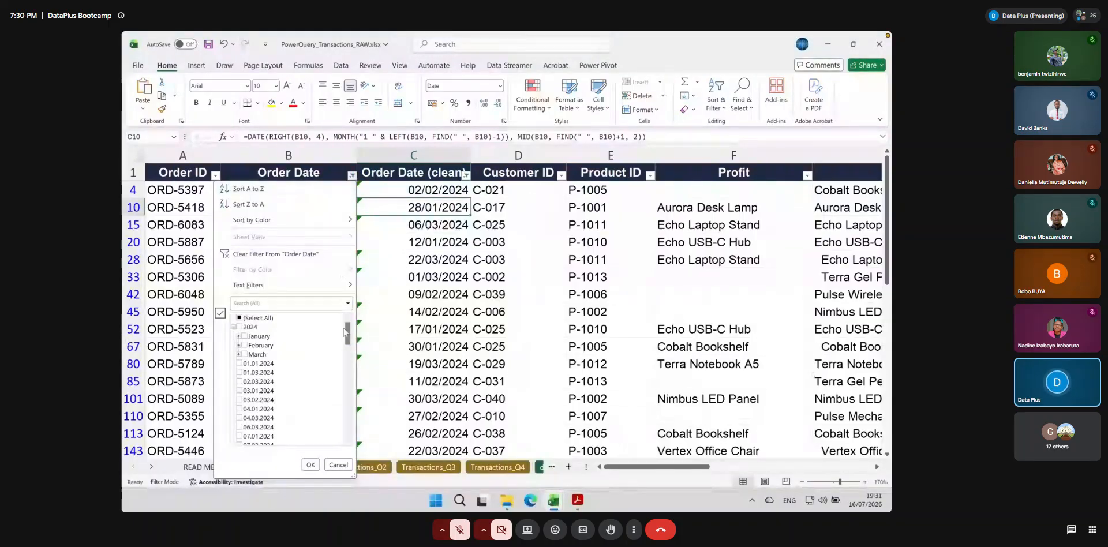
{"action": "left_click", "coordinate": [262, 255]}
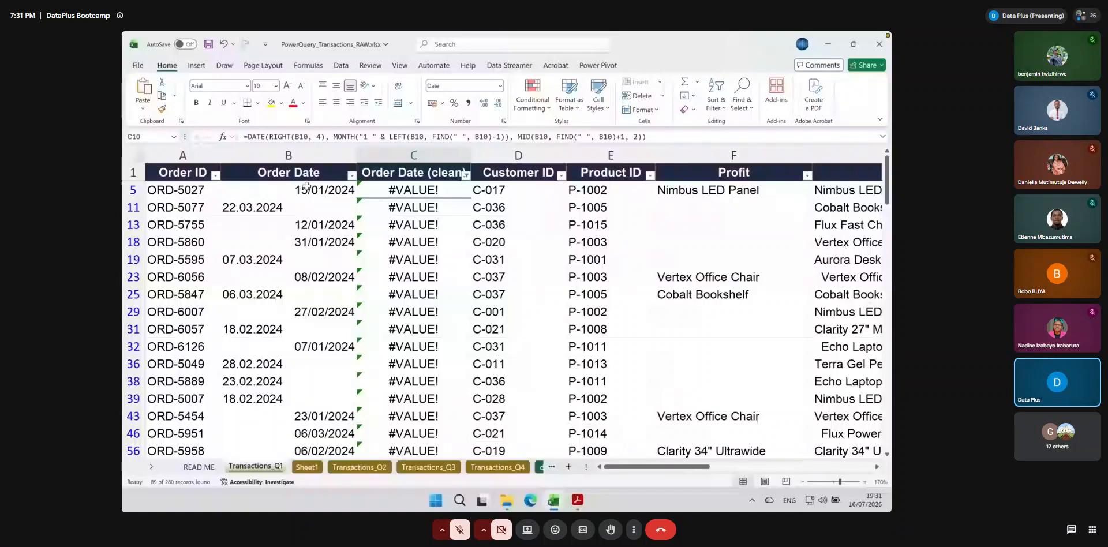
Filter the Order Date column to the dates containing a period "."
{"action": "left_click", "coordinate": [308, 207]}
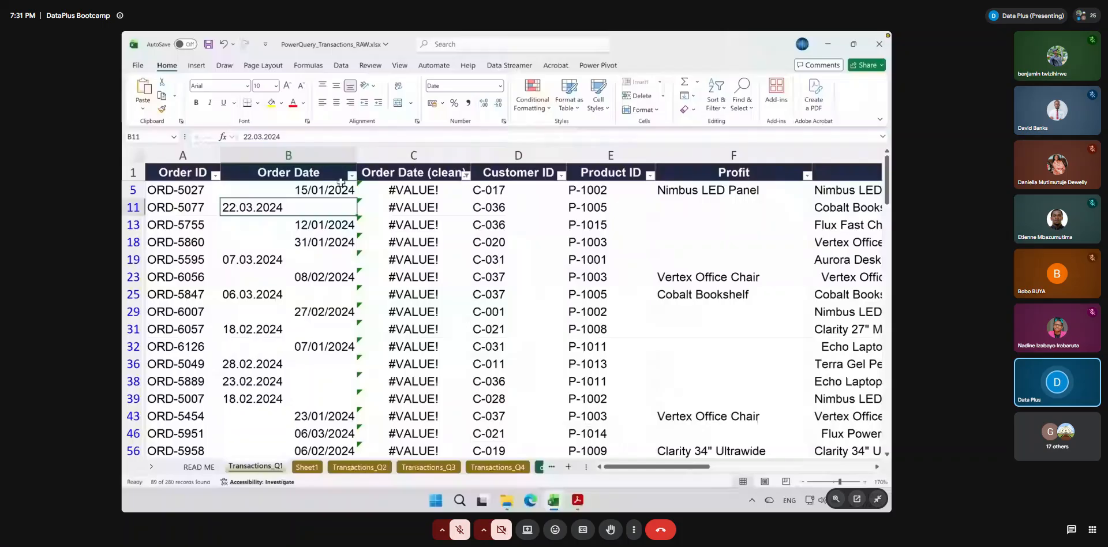
{"action": "left_click", "coordinate": [352, 175]}
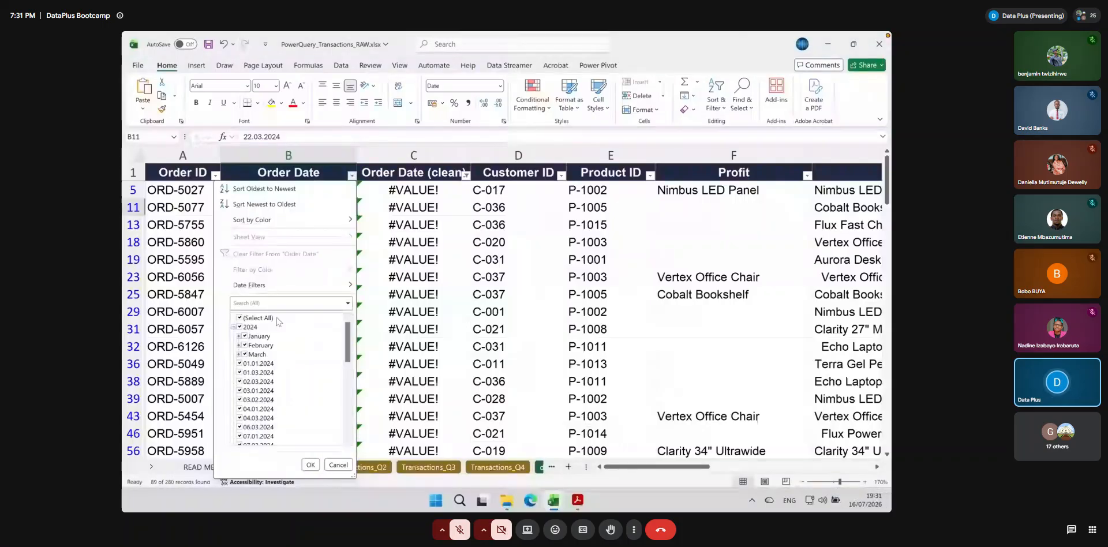
{"action": "left_click", "coordinate": [266, 304]}
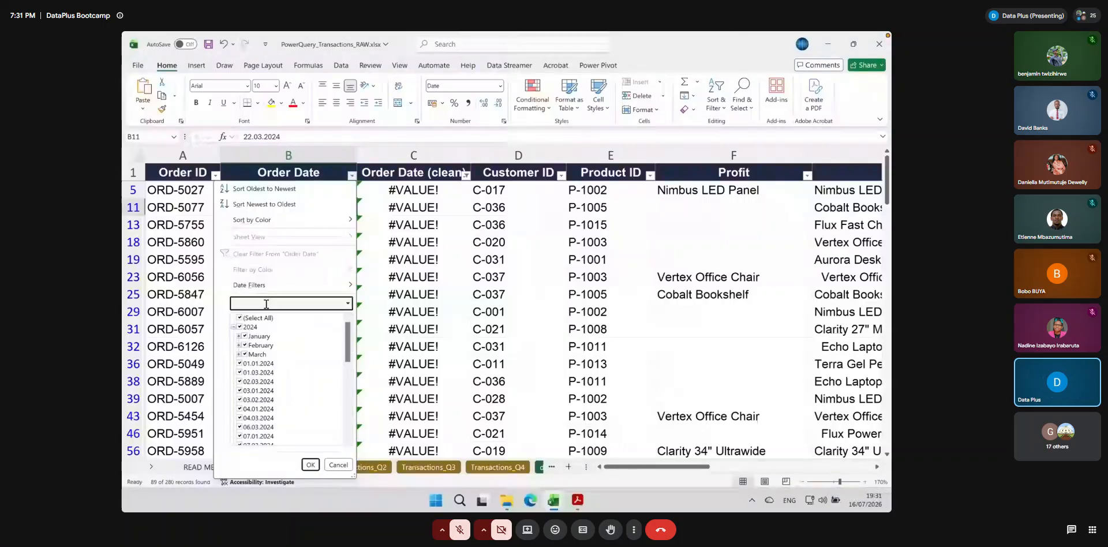
{"action": "type", "text": "."}
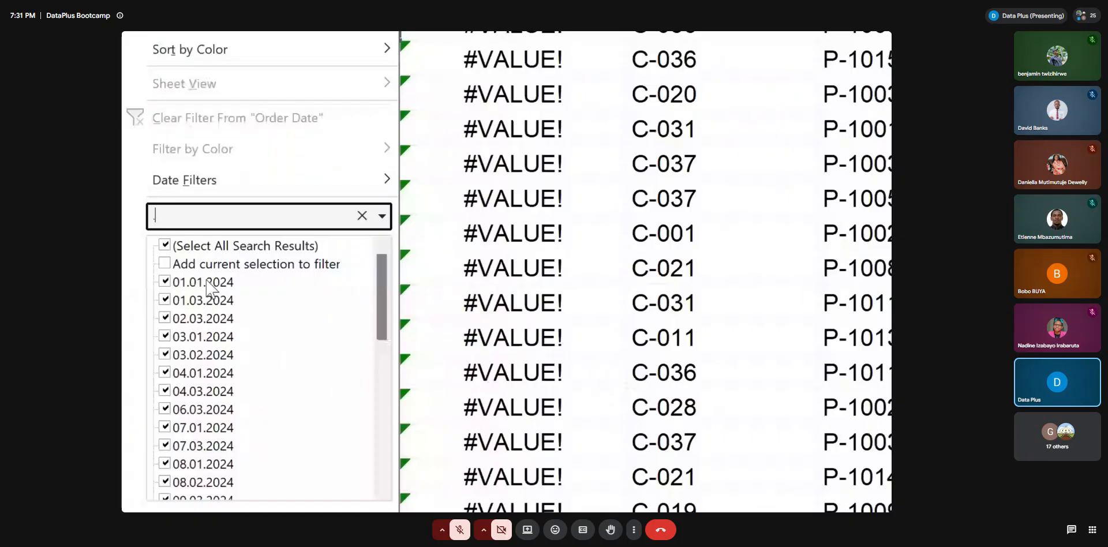
{"action": "mouse_move", "coordinate": [383, 297]}
{"action": "left_mouse_down"}
{"action": "mouse_move", "coordinate": [388, 465]}
{"action": "mouse_move", "coordinate": [390, 292]}
{"action": "left_mouse_up"}
{"action": "left_click", "coordinate": [304, 204]}
{"action": "key", "text": "super+minus"}
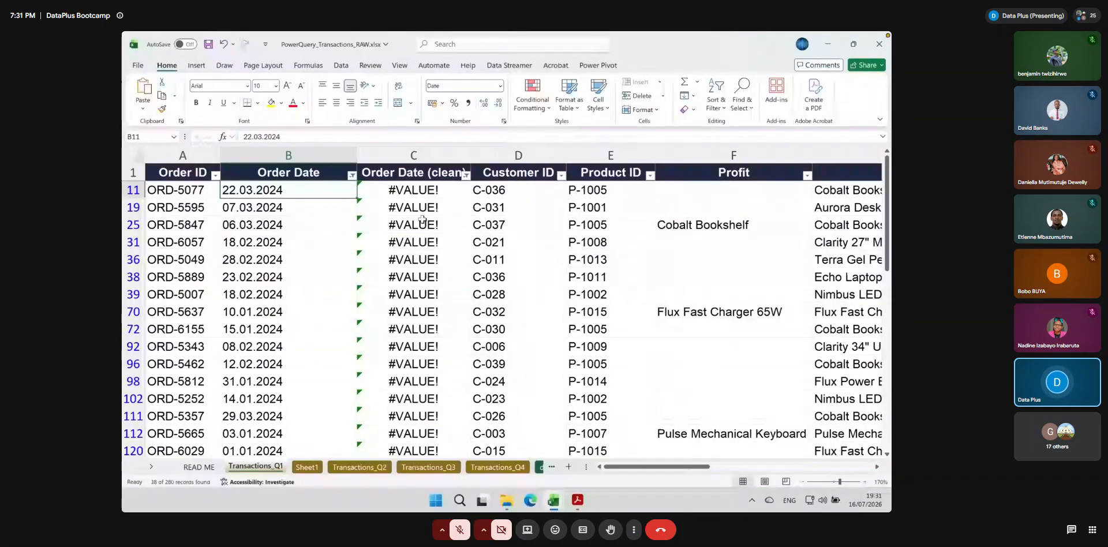
{"action": "left_click", "coordinate": [425, 188]}
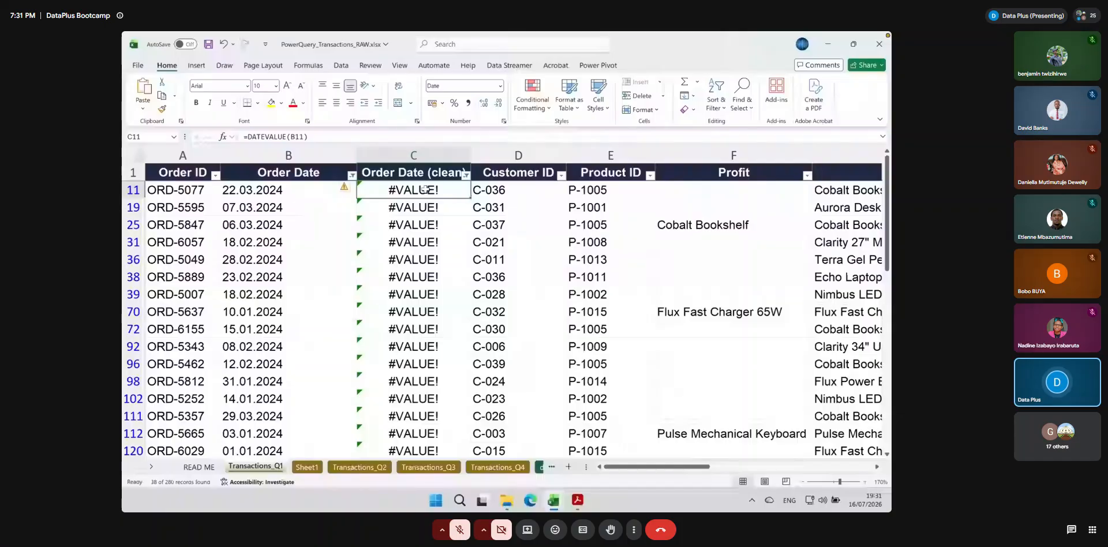
{"action": "type", "text": "=date("}
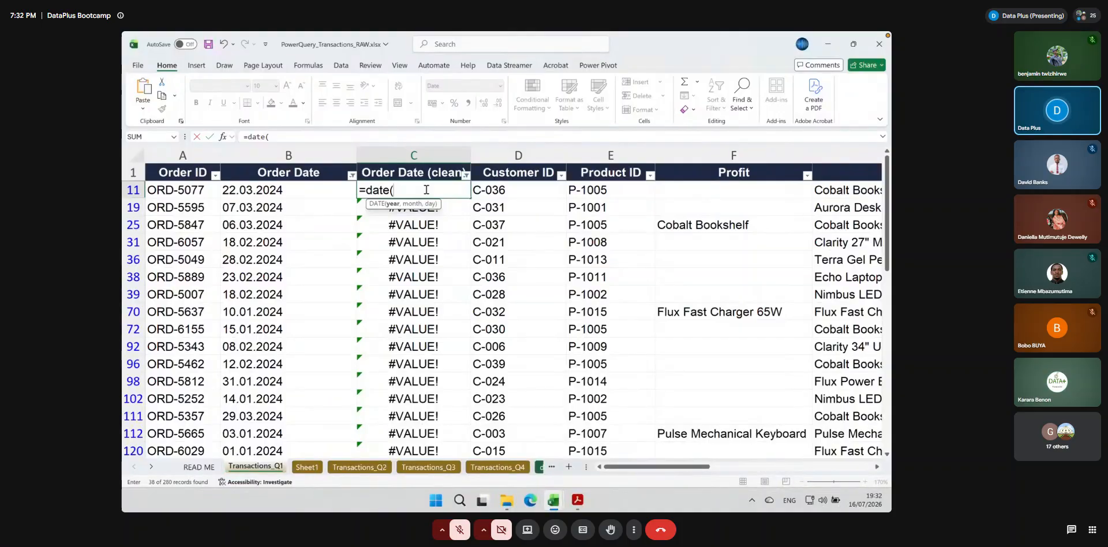
{"action": "key", "text": "BackSpace"}
{"action": "key", "text": "BackSpace"}
{"action": "key", "text": "BackSpace"}
{"action": "key", "text": "BackSpace"}
{"action": "key", "text": "BackSpace"}
{"action": "key", "text": "BackSpace"}
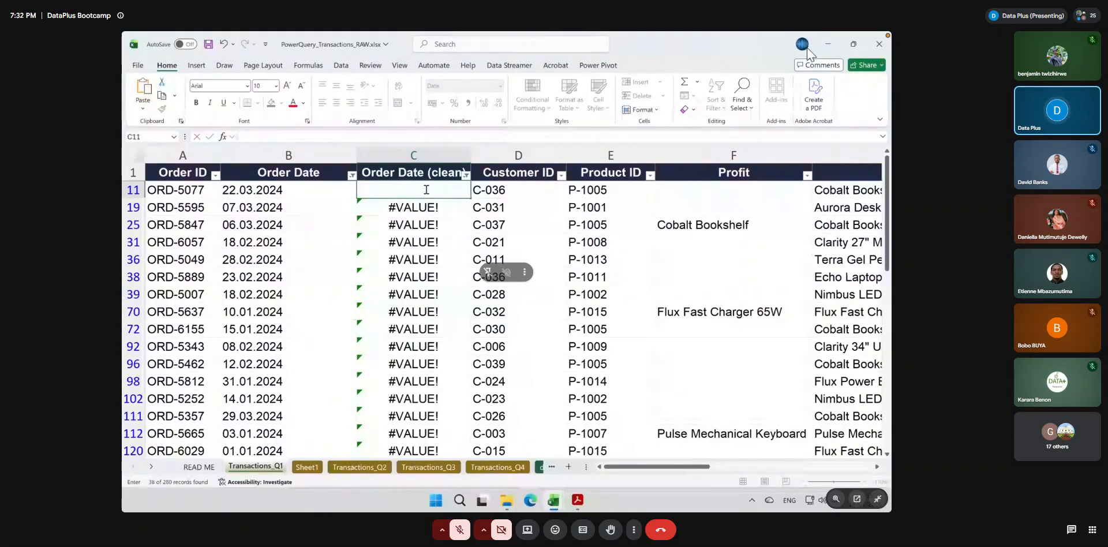
{"action": "key", "text": "Escape"}
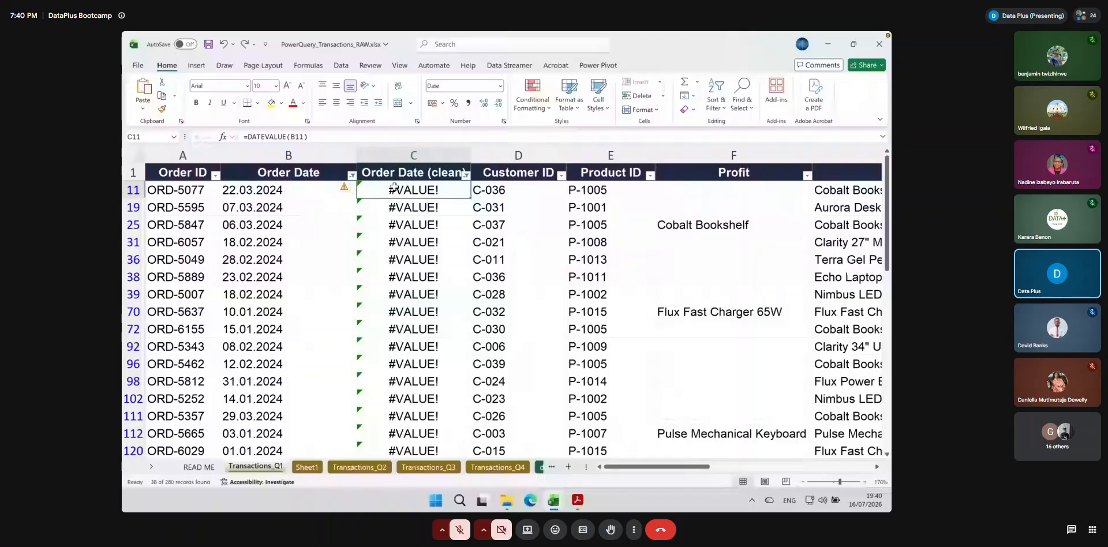
Begin a DATE formula in C11 with RIGHT(B11,4) as the year argument
{"action": "type", "text": "=date("}
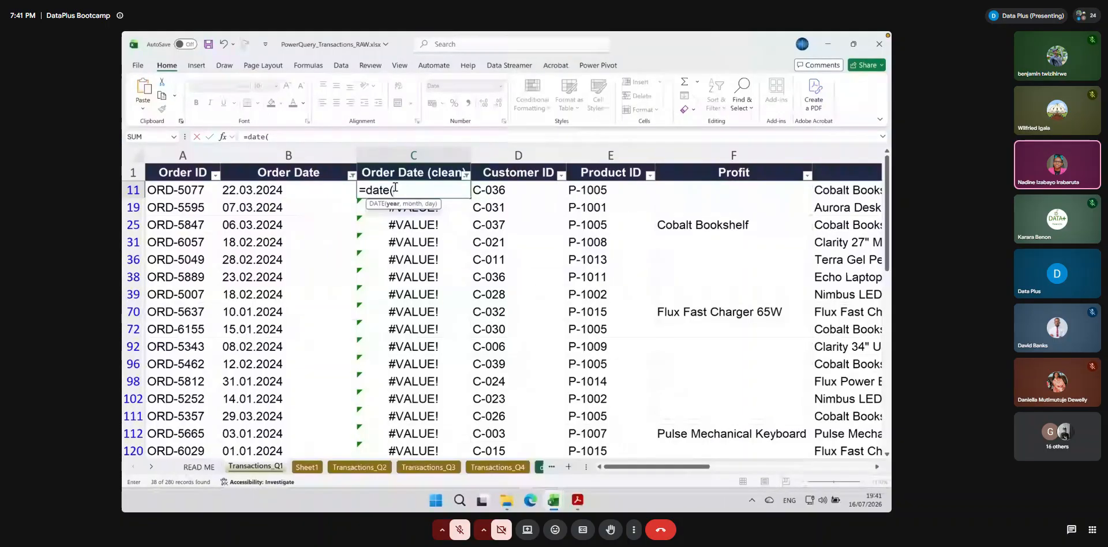
{"action": "type", "text": "r"}
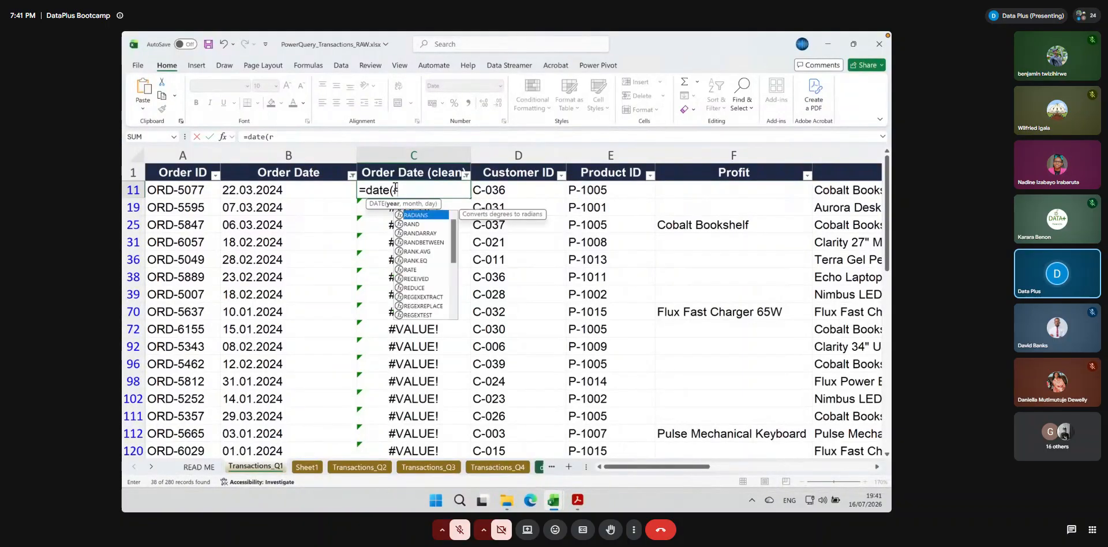
{"action": "type", "text": "ight("}
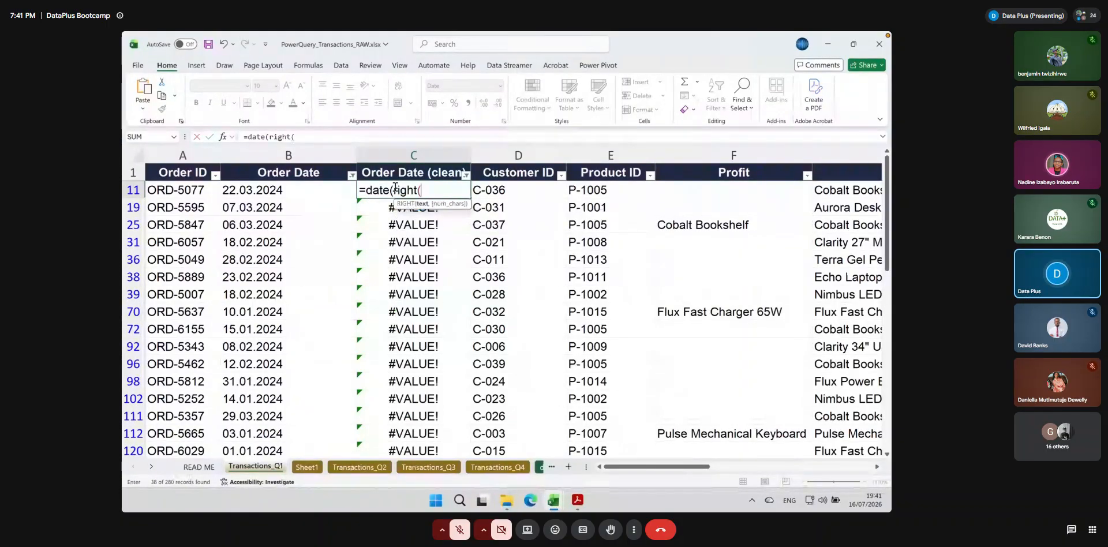
{"action": "left_click", "coordinate": [286, 191]}
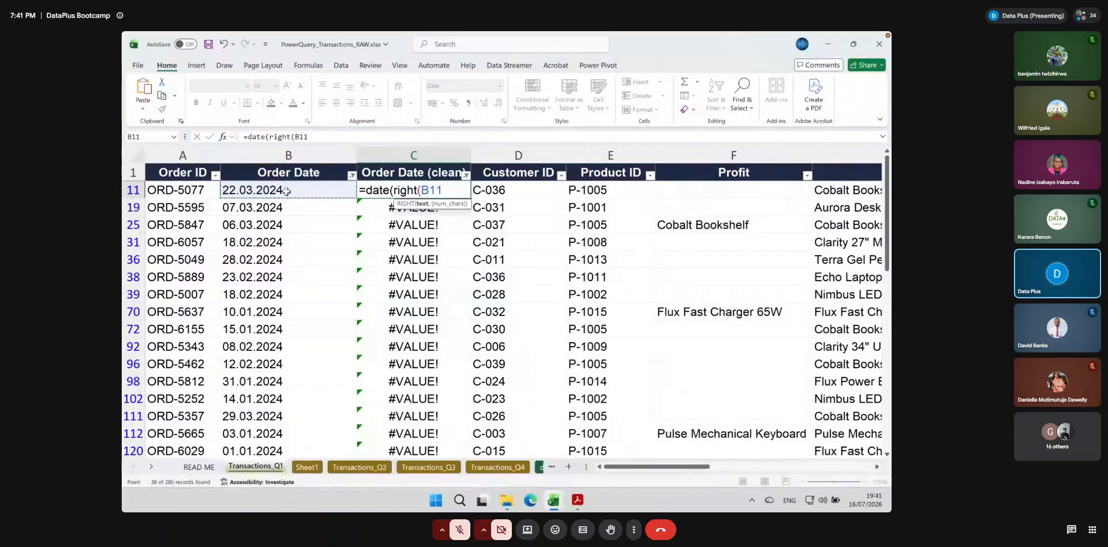
{"action": "type", "text": ","}
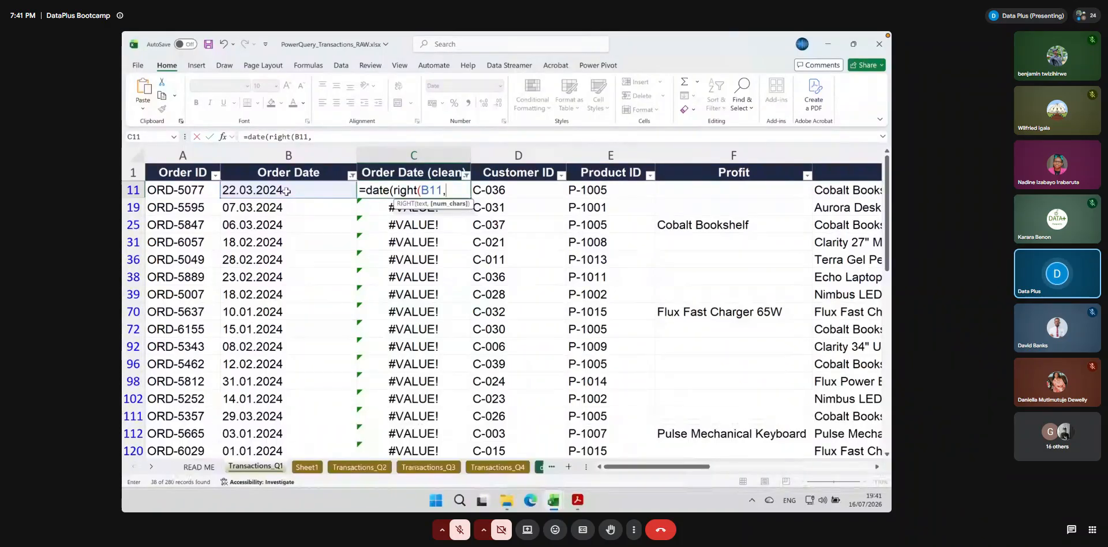
{"action": "type", "text": ")"}
{"action": "key", "text": "BackSpace"}
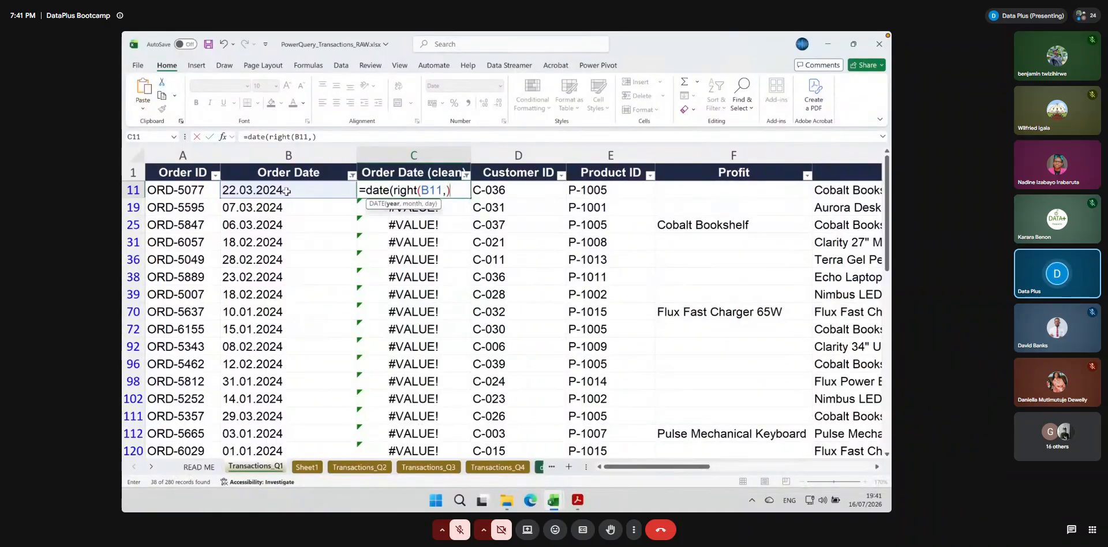
{"action": "type", "text": "4),"}
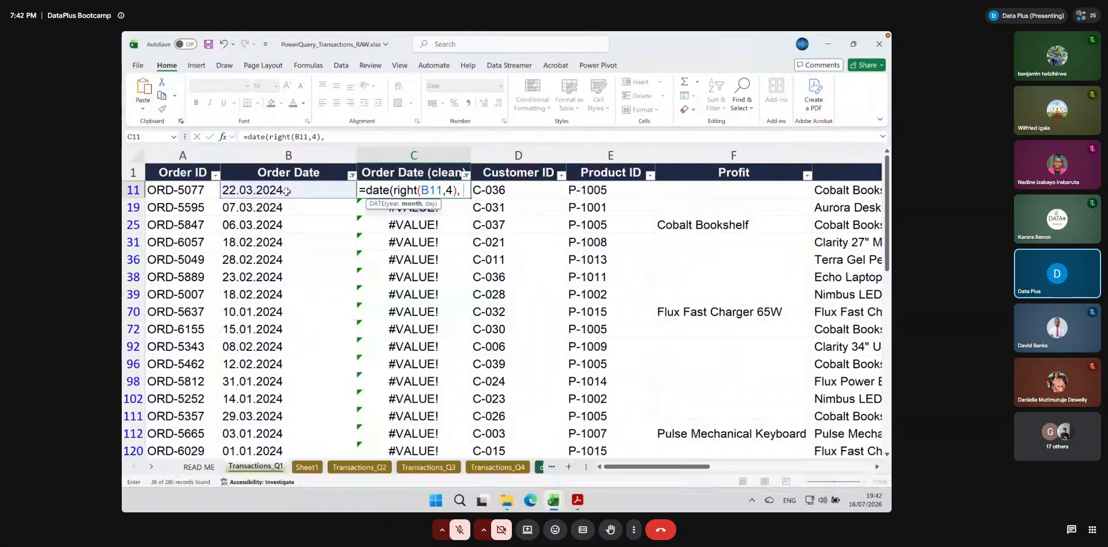
{"action": "type", "text": ","}
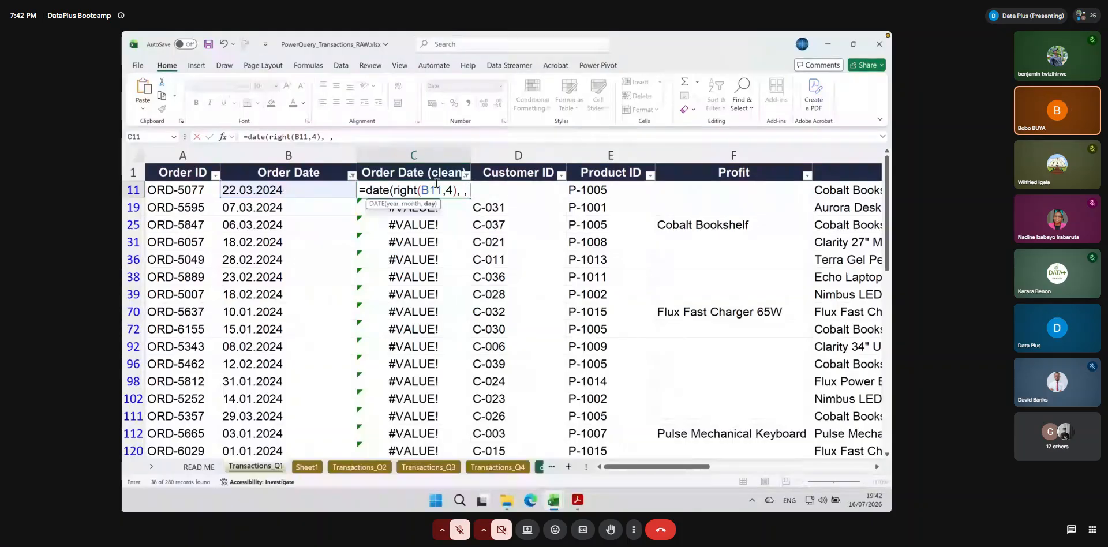
{"action": "key", "text": "BackSpace"}
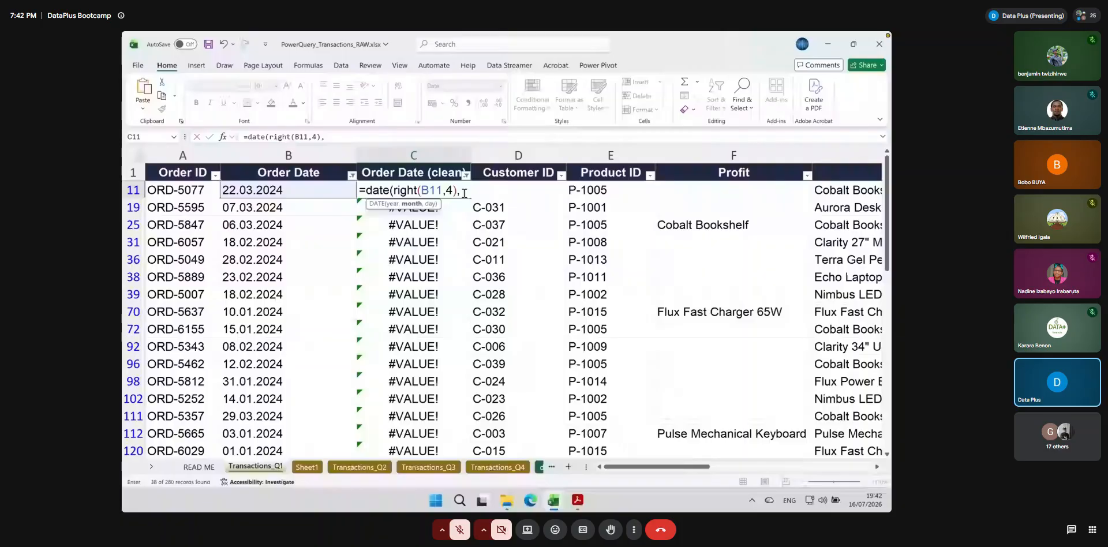
Add MID(B11, 4, 2) as the month argument of C11's DATE formula
{"action": "type", "text": "mid(B11,"}
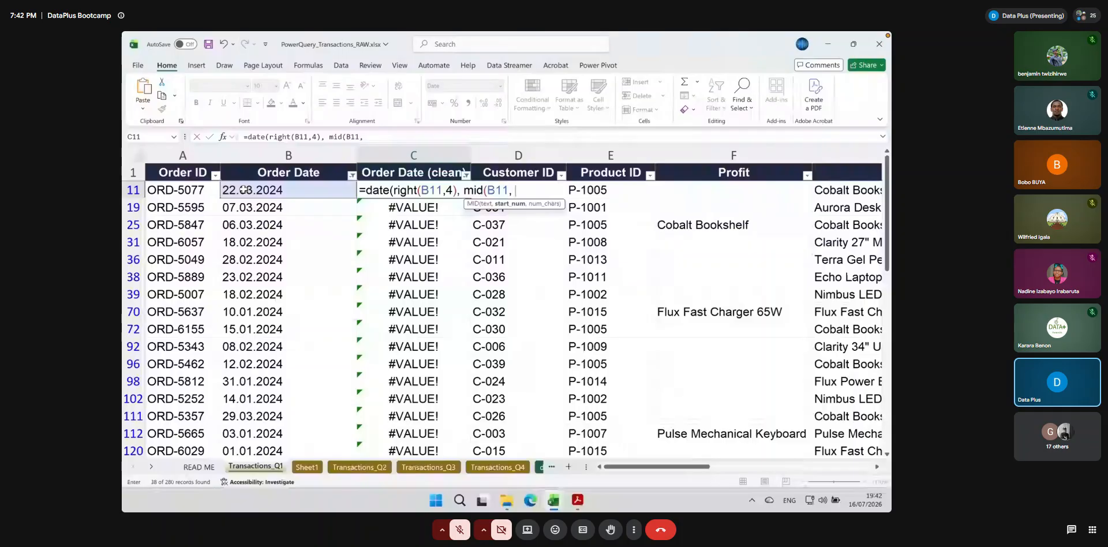
{"action": "type", "text": "4"}
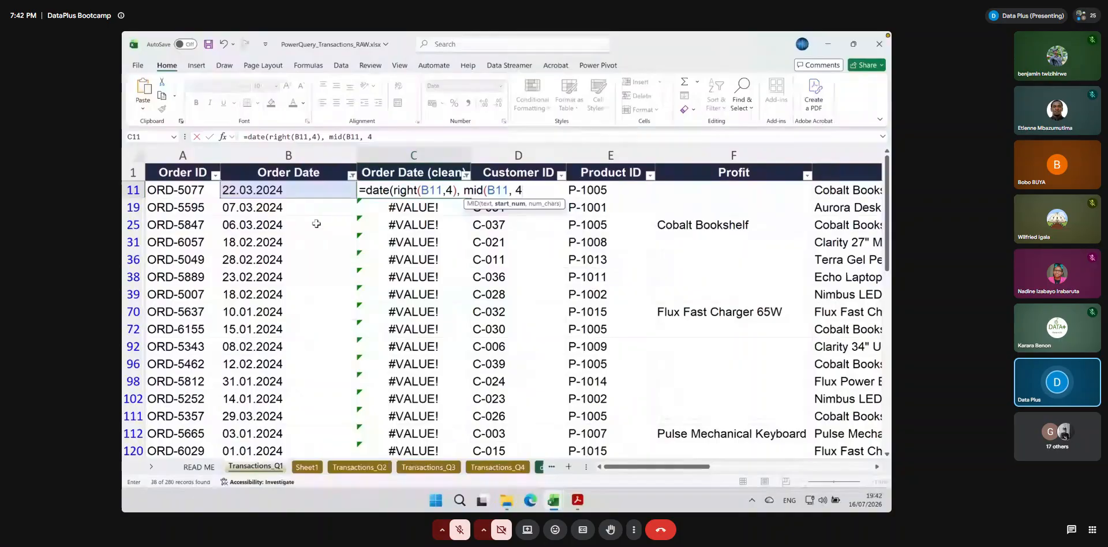
{"action": "type", "text": ","}
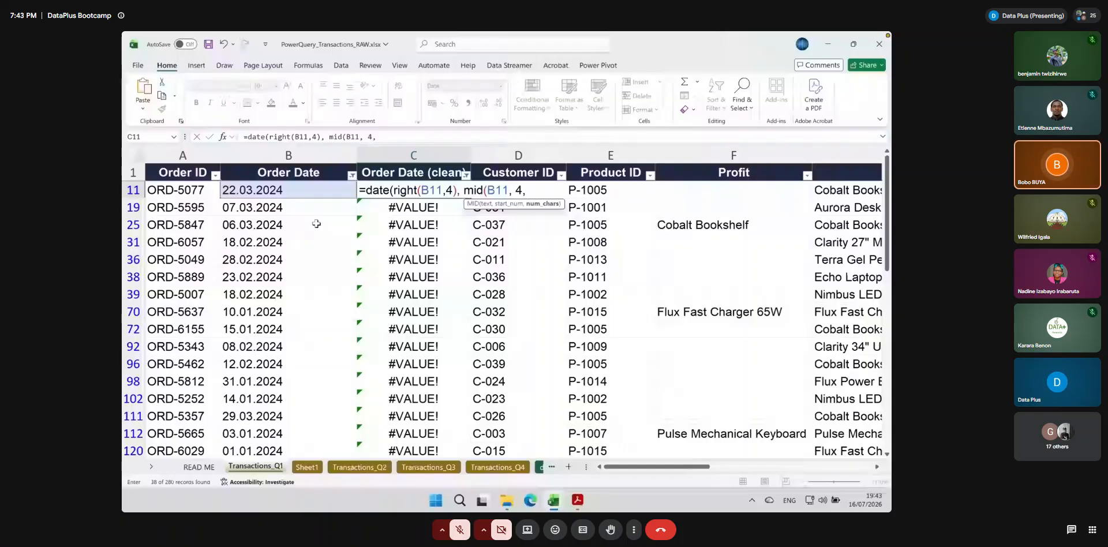
{"action": "type", "text": "2),"}
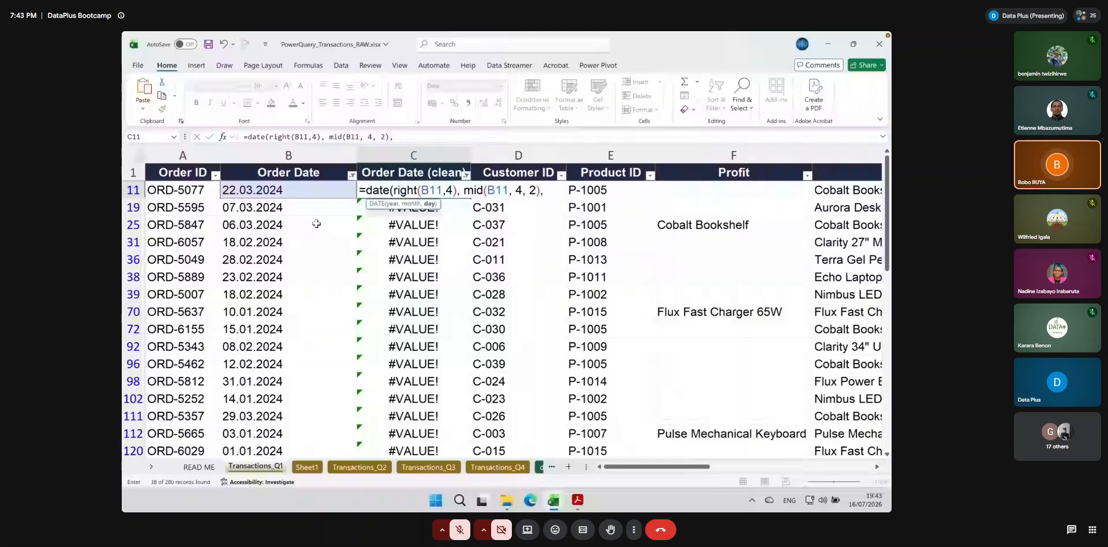
{"action": "type", "text": " le"}
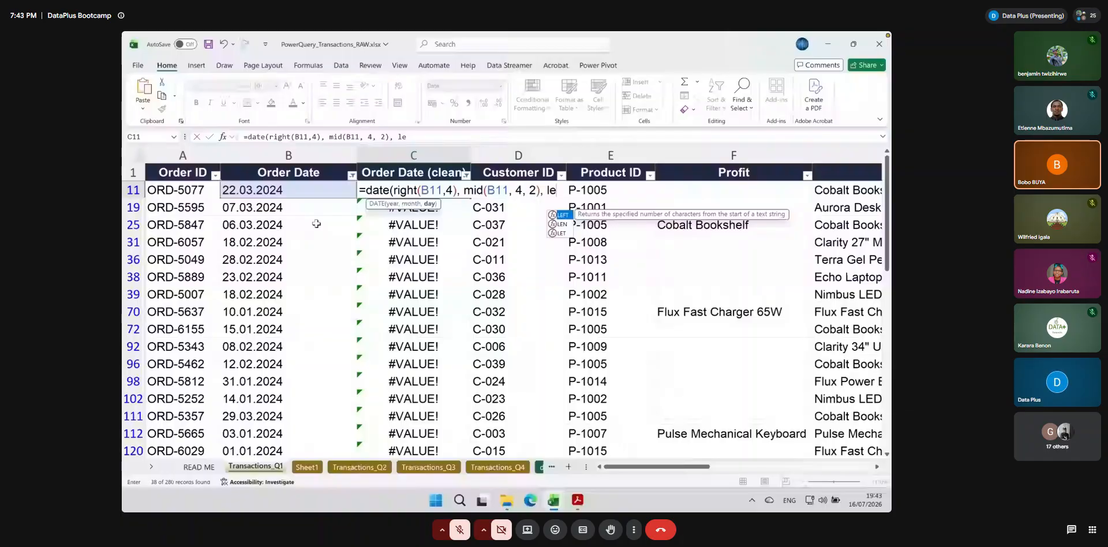
{"action": "type", "text": "ft("}
Complete C11's DATE formula with LEFT(B11, 2) as the day, fill it down the filtered rows and review it
{"action": "left_click", "coordinate": [238, 188]}
{"action": "type", "text": ","}
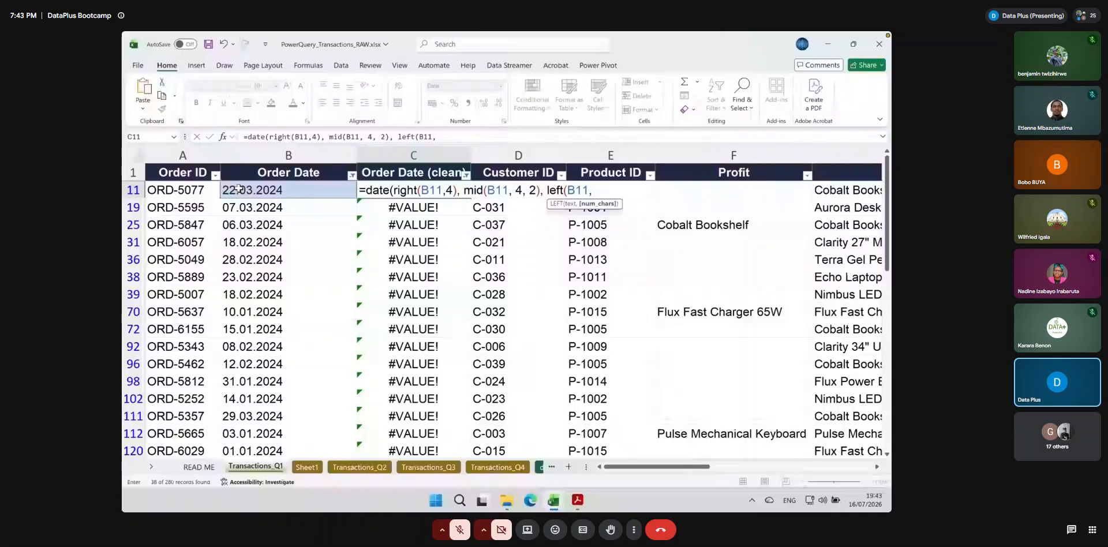
{"action": "type", "text": "2))"}
{"action": "key", "text": "Return"}
{"action": "double_click", "coordinate": [411, 191]}
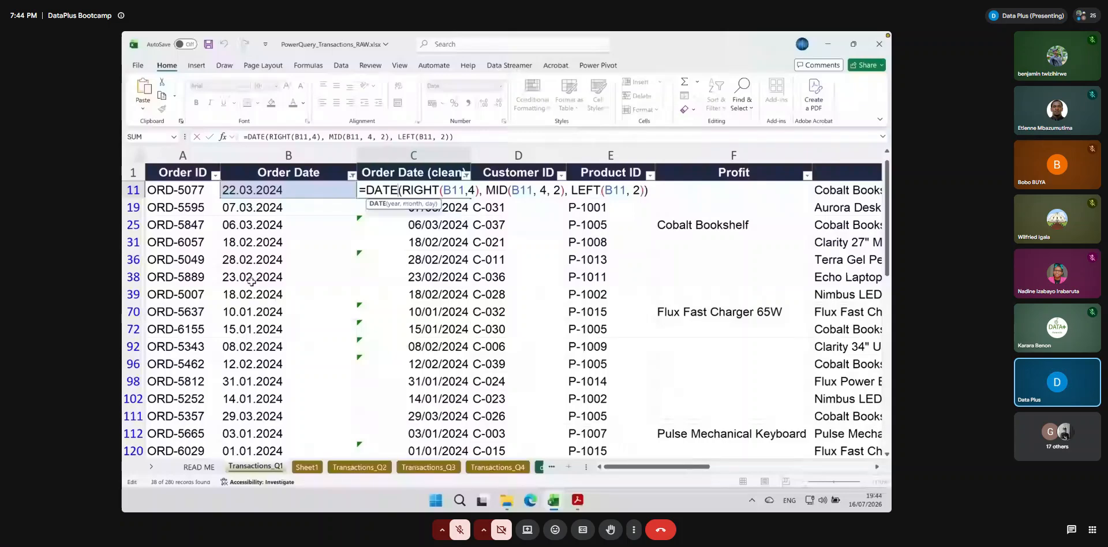
{"action": "key", "text": "Return"}
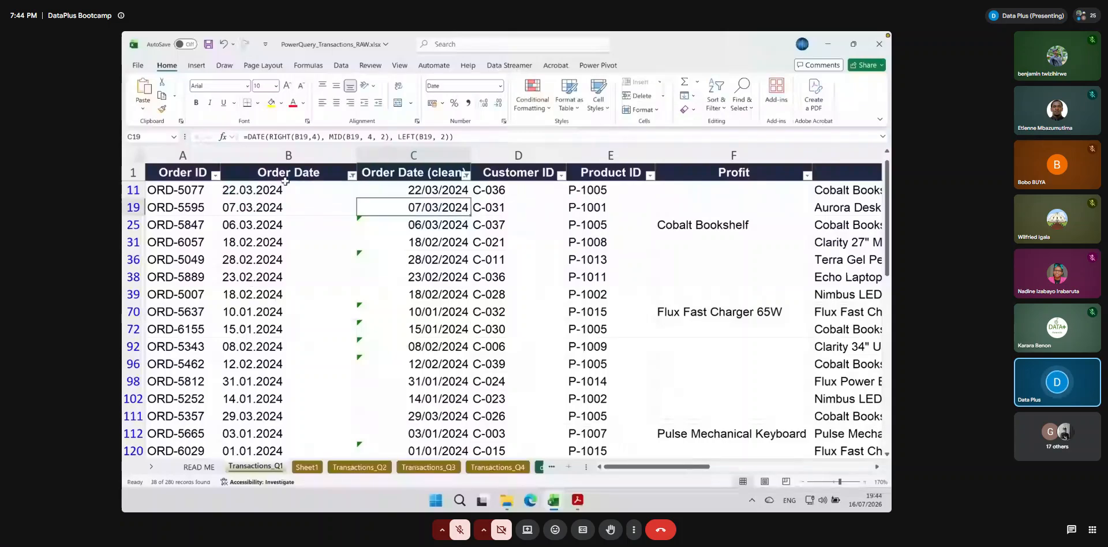
Remove the dotted-date filter from Order Date and reapply the #VALUE! filter on Order Date (clean)
{"action": "left_click", "coordinate": [352, 174]}
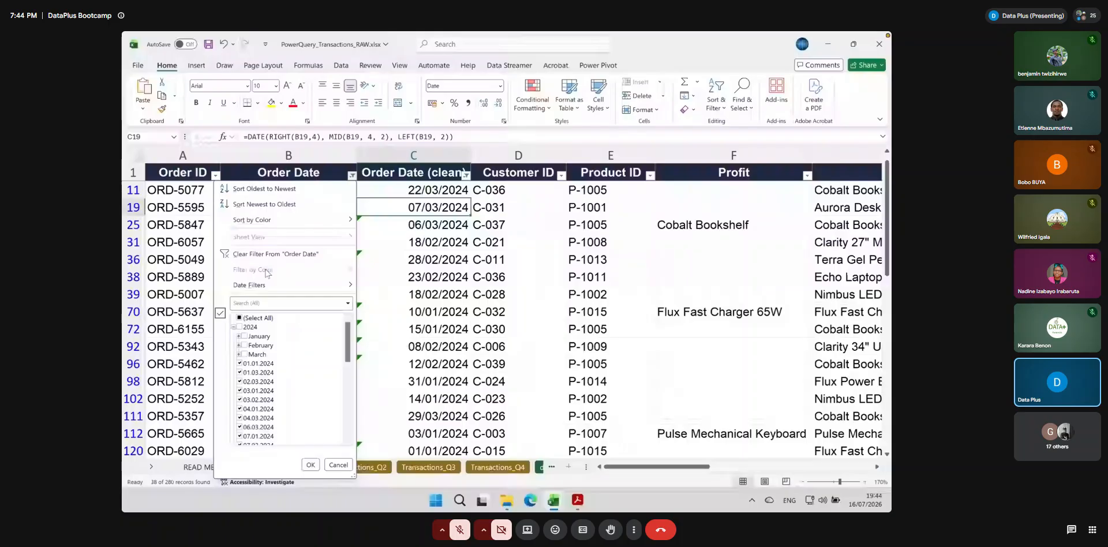
{"action": "key", "text": "Return"}
{"action": "scroll", "coordinate": [345, 298], "scroll_direction": "right", "scroll_amount": 3}
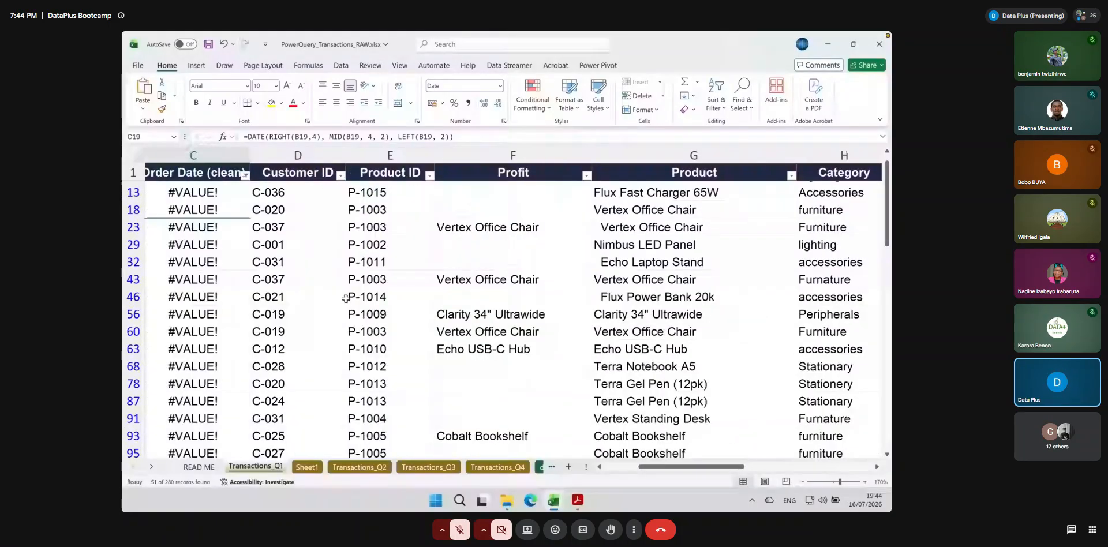
Examine the Order Date entries of the rows filtered to #VALUE! in Order Date (clean) to identify their date format
{"action": "scroll", "coordinate": [345, 298], "scroll_direction": "left", "scroll_amount": 3}
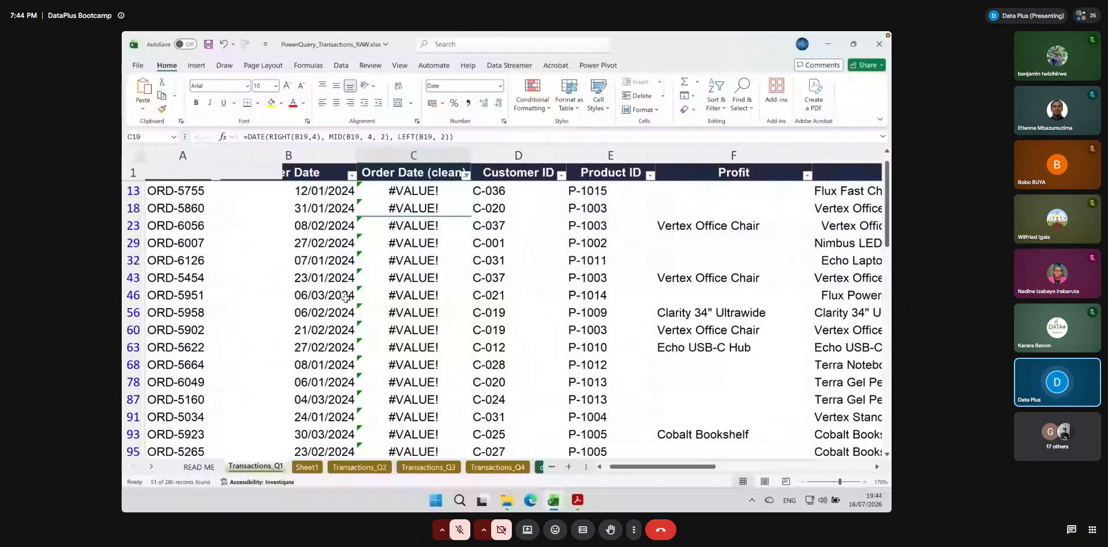
{"action": "scroll", "coordinate": [346, 298], "scroll_direction": "down", "scroll_amount": 2}
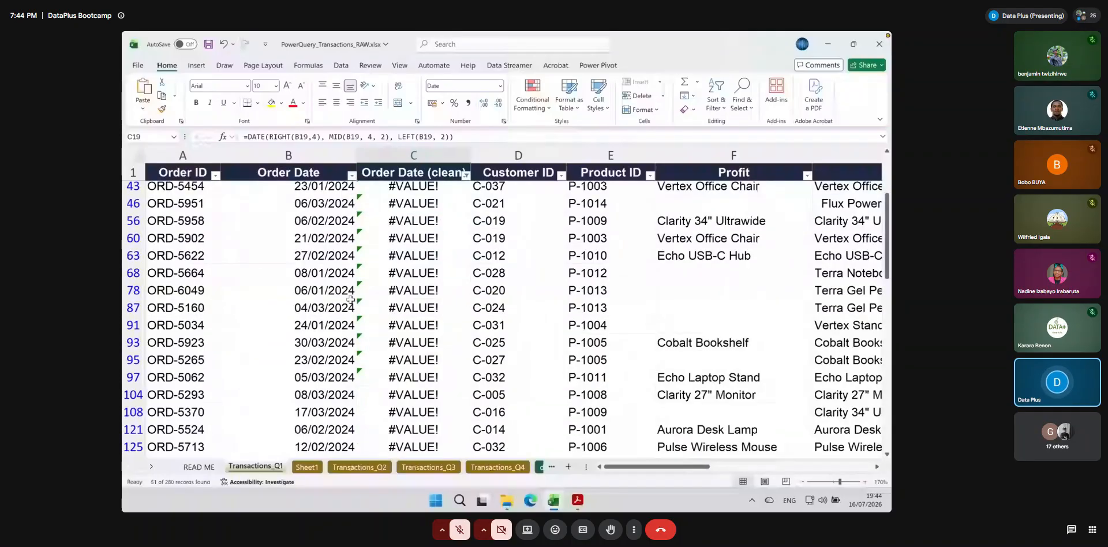
{"action": "scroll", "coordinate": [350, 299], "scroll_direction": "down", "scroll_amount": 12}
{"action": "scroll", "coordinate": [350, 299], "scroll_direction": "up", "scroll_amount": 4}
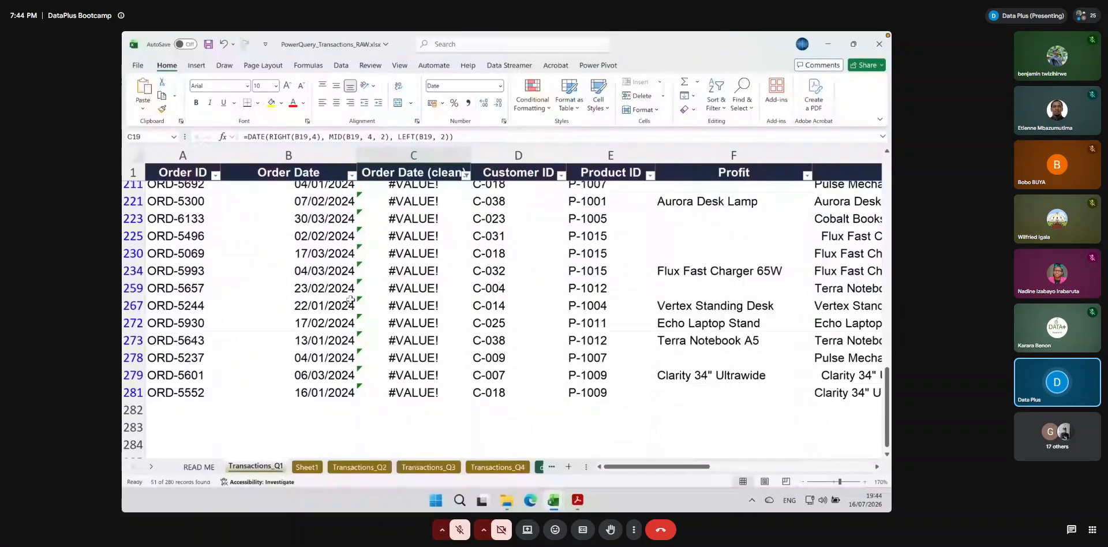
{"action": "scroll", "coordinate": [350, 299], "scroll_direction": "up", "scroll_amount": 15}
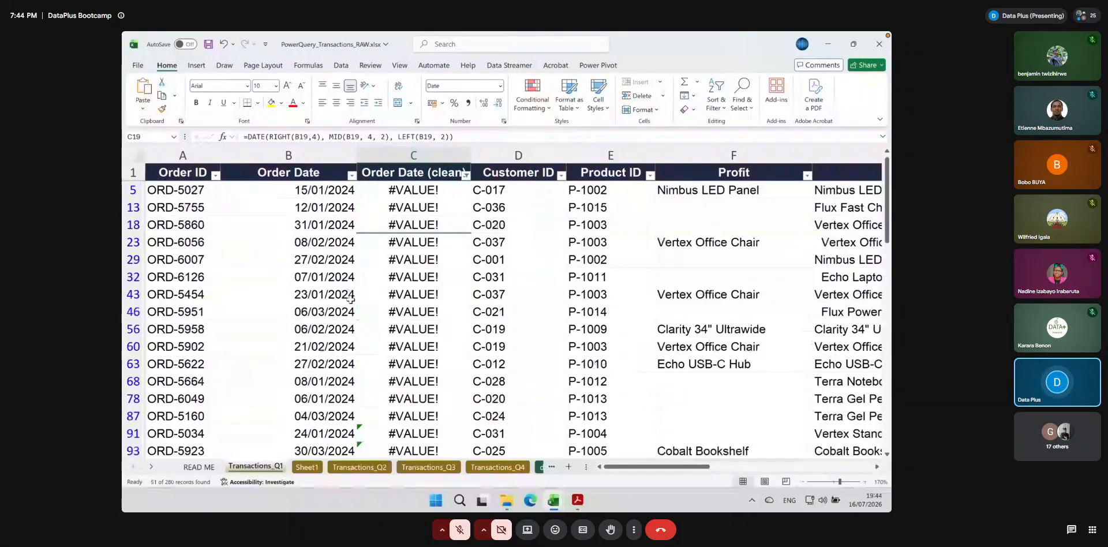
{"action": "scroll", "coordinate": [350, 299], "scroll_direction": "down", "scroll_amount": 2}
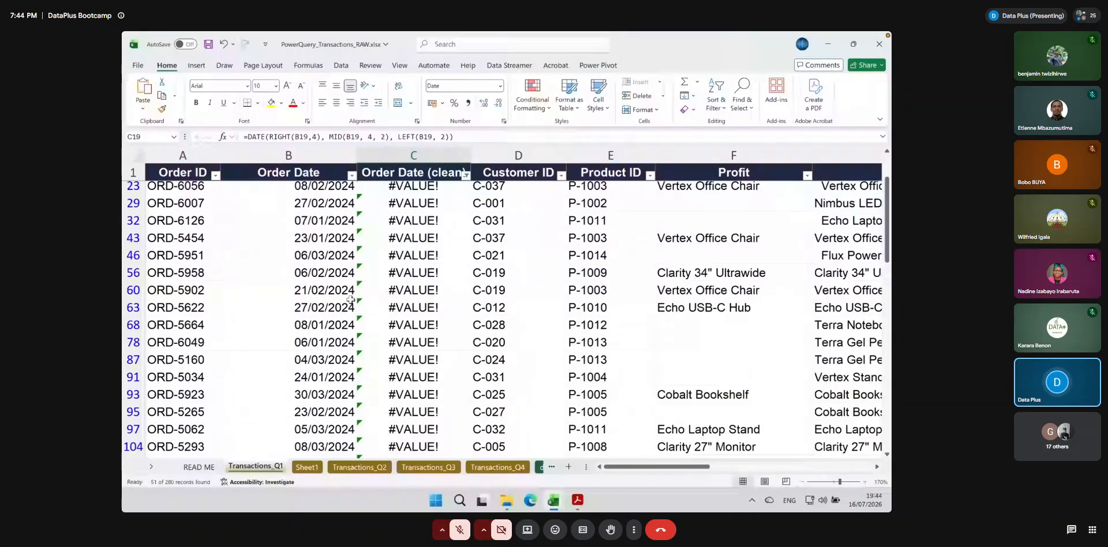
{"action": "scroll", "coordinate": [351, 300], "scroll_direction": "down", "scroll_amount": 7}
{"action": "scroll", "coordinate": [350, 300], "scroll_direction": "right", "scroll_amount": 3}
{"action": "scroll", "coordinate": [351, 300], "scroll_direction": "left", "scroll_amount": 3}
{"action": "scroll", "coordinate": [350, 300], "scroll_direction": "down", "scroll_amount": 3}
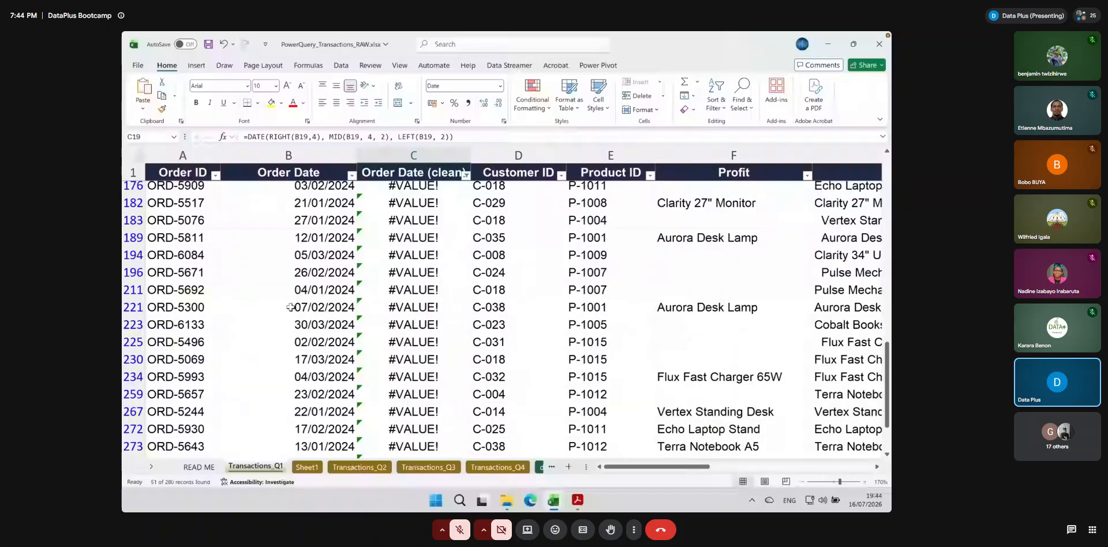
{"action": "scroll", "coordinate": [290, 306], "scroll_direction": "up", "scroll_amount": 10}
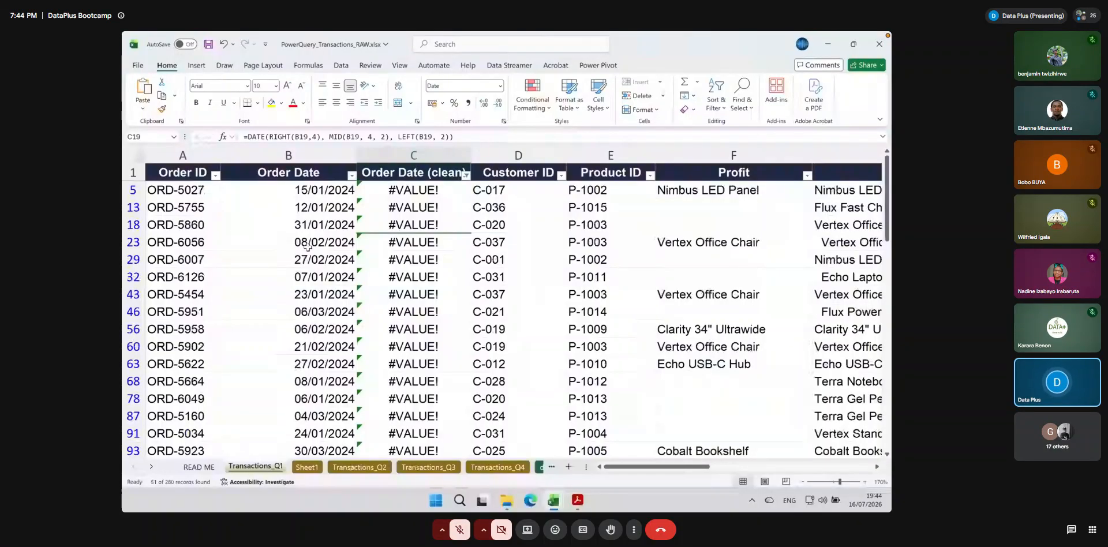
Try extracting the day from B5 by entering =LEFT(B5, 2) in C5
{"action": "left_click", "coordinate": [318, 187]}
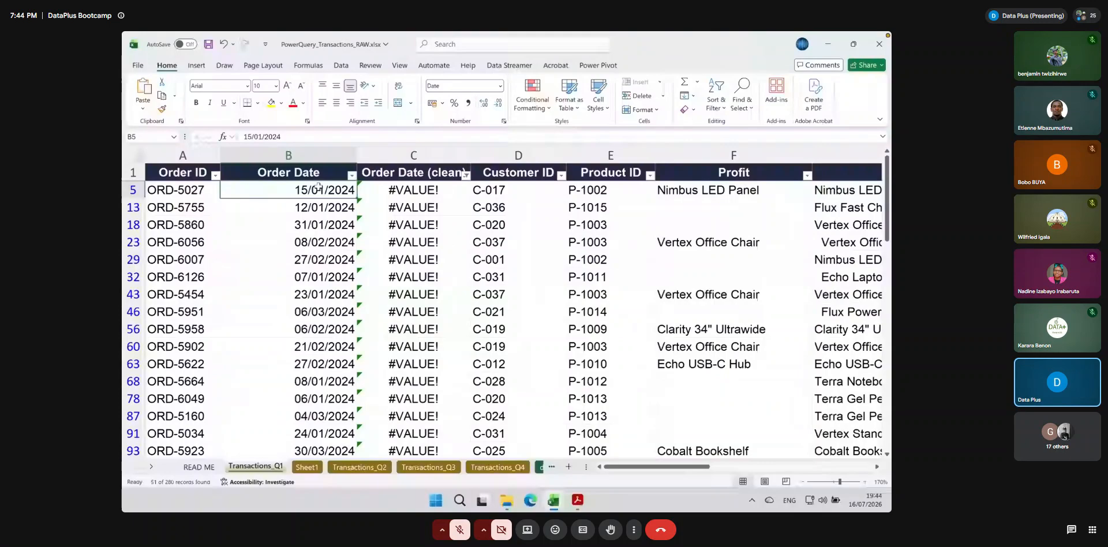
{"action": "left_click", "coordinate": [398, 190]}
{"action": "type", "text": "=left("}
{"action": "left_click", "coordinate": [337, 183]}
{"action": "type", "text": ", 2"}
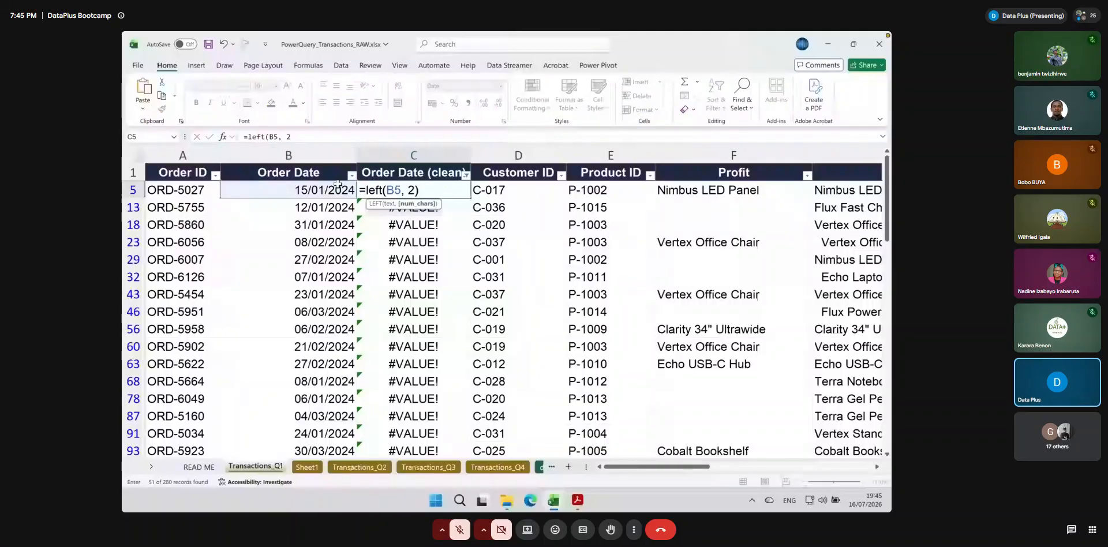
{"action": "type", "text": ")"}
{"action": "key", "text": "Return"}
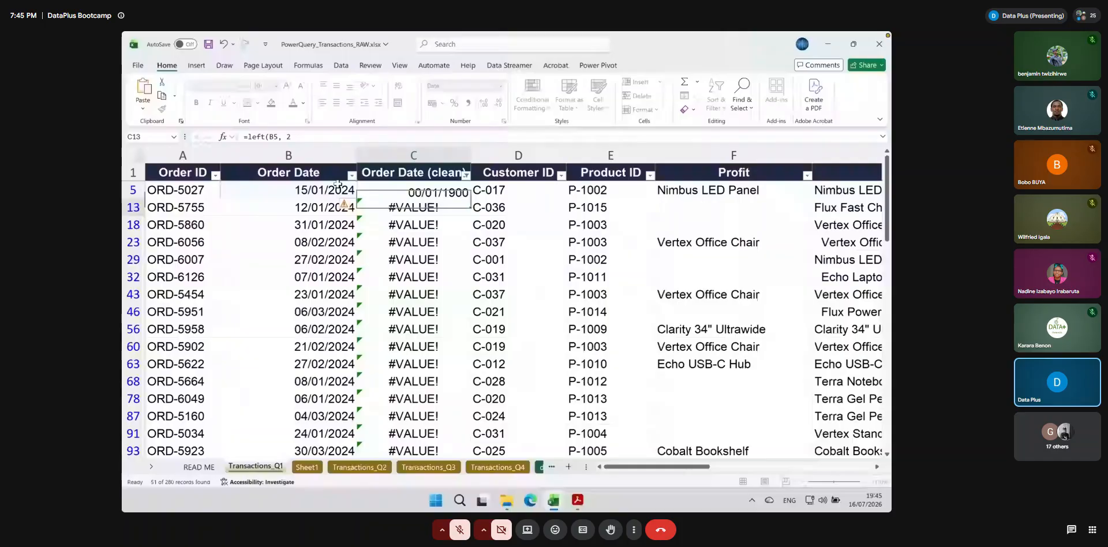
Replace C5's formula with the start of a TEXT formula that takes B5 as its value and opens a quoted format string
{"action": "left_click", "coordinate": [338, 187]}
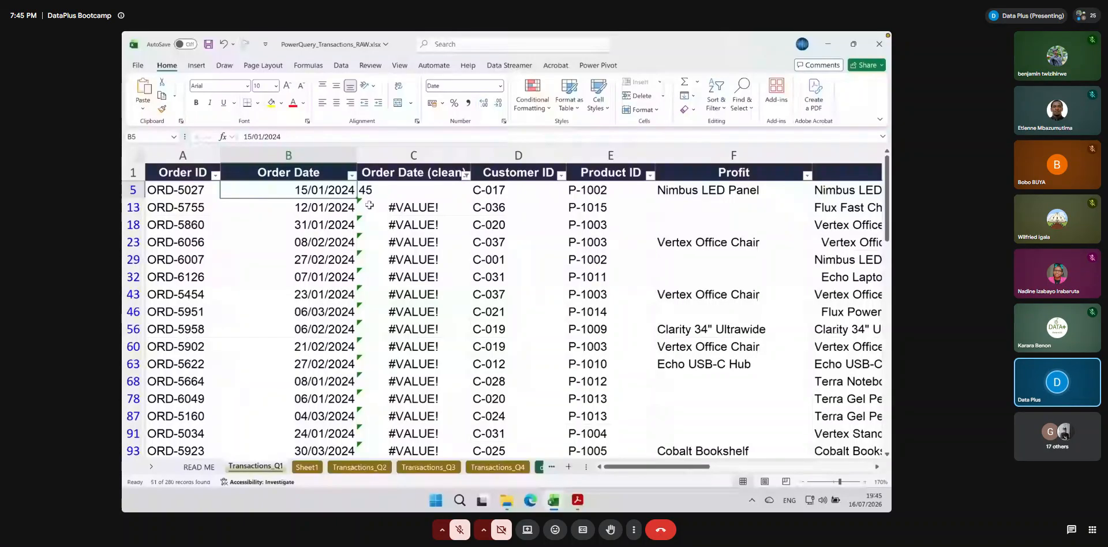
{"action": "key", "text": "Right"}
{"action": "type", "text": "=text("}
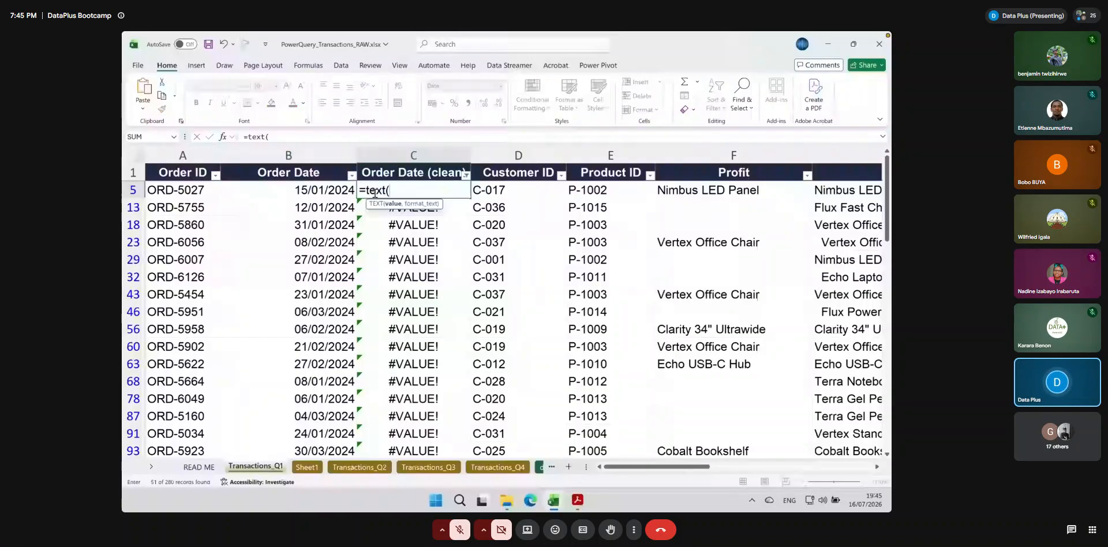
{"action": "left_click", "coordinate": [328, 190]}
{"action": "type", "text": ","}
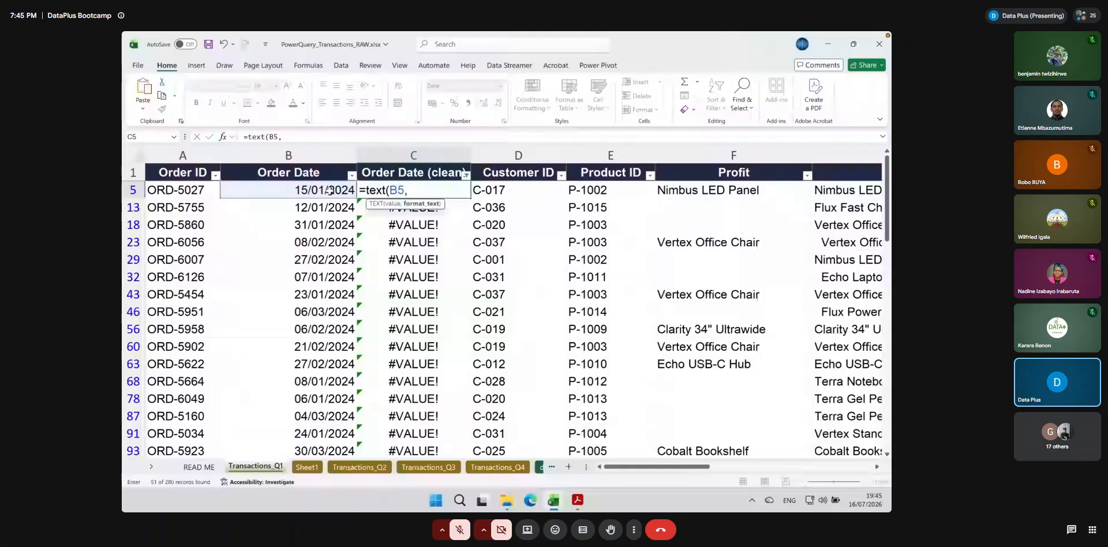
{"action": "type", "text": "@"}
{"action": "key", "text": "BackSpace"}
{"action": "type", "text": "\""}
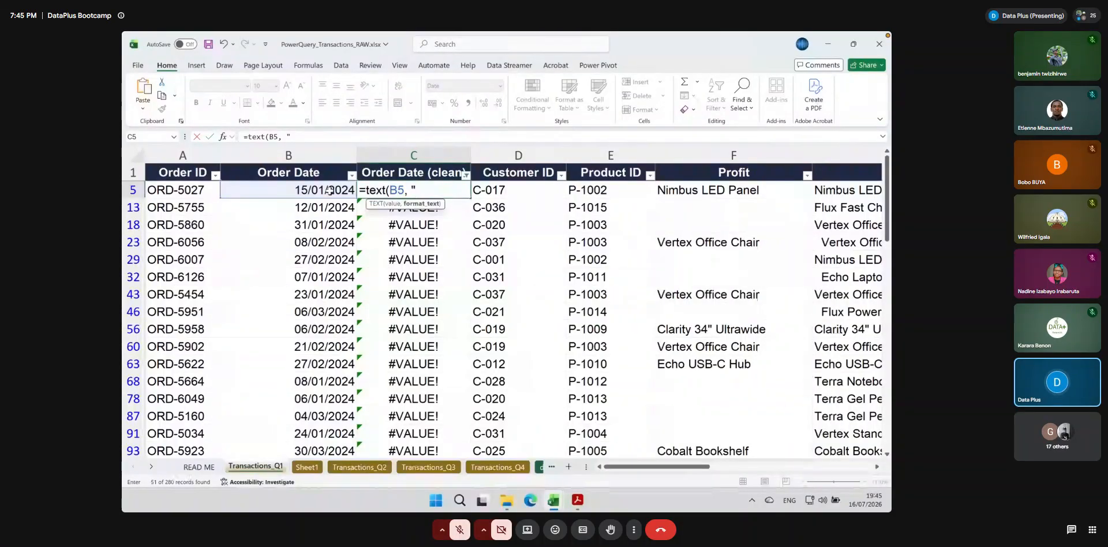
Complete C5's TEXT formula with the format "YYYY/MM/DD", including its closing quotation mark and parenthesis
{"action": "type", "text": "YYYY/"}
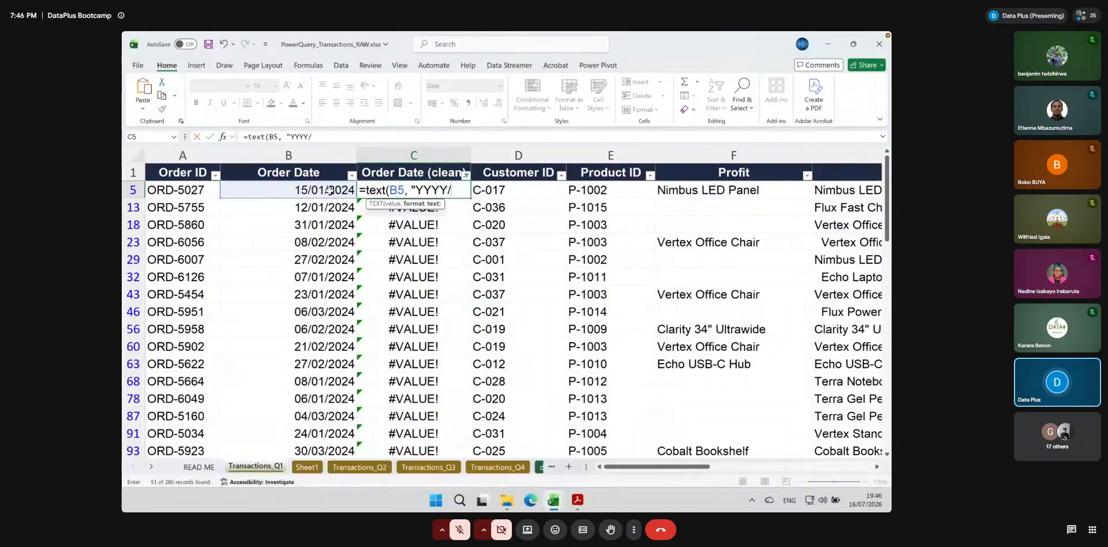
{"action": "type", "text": "MM/DD"}
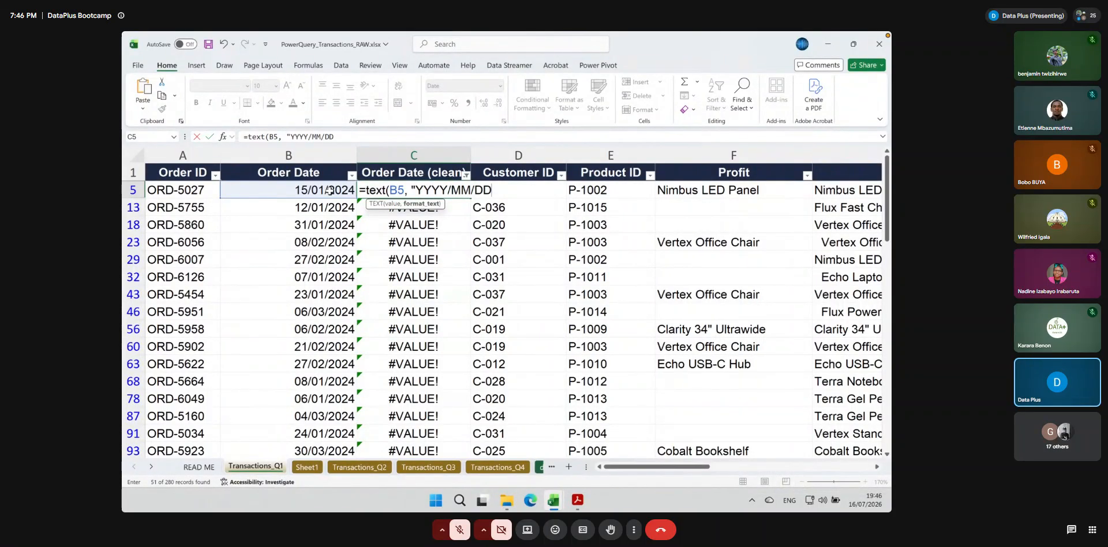
{"action": "type", "text": ")"}
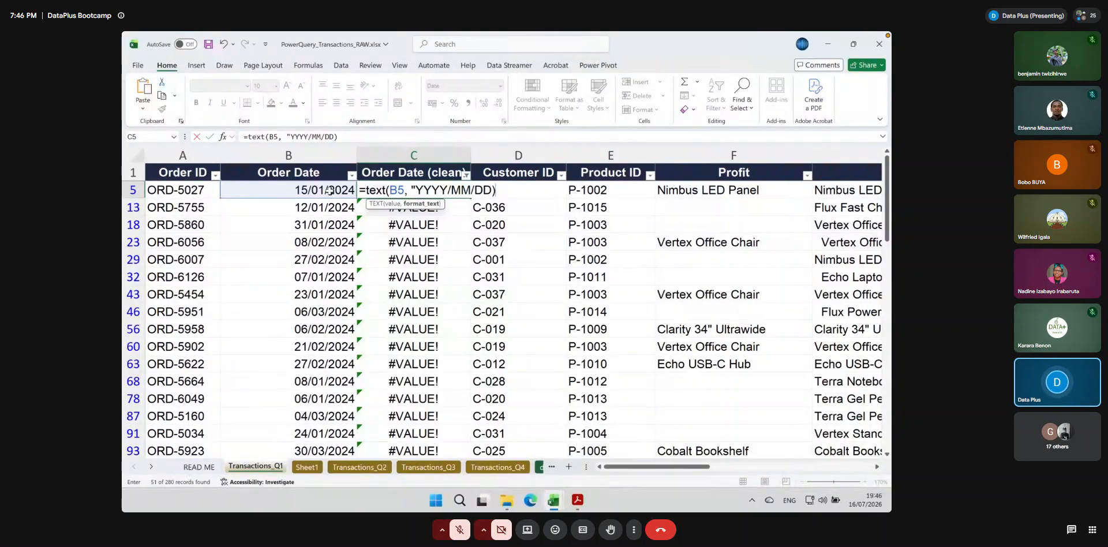
{"action": "key", "text": "Return"}
{"action": "key", "text": "Return"}
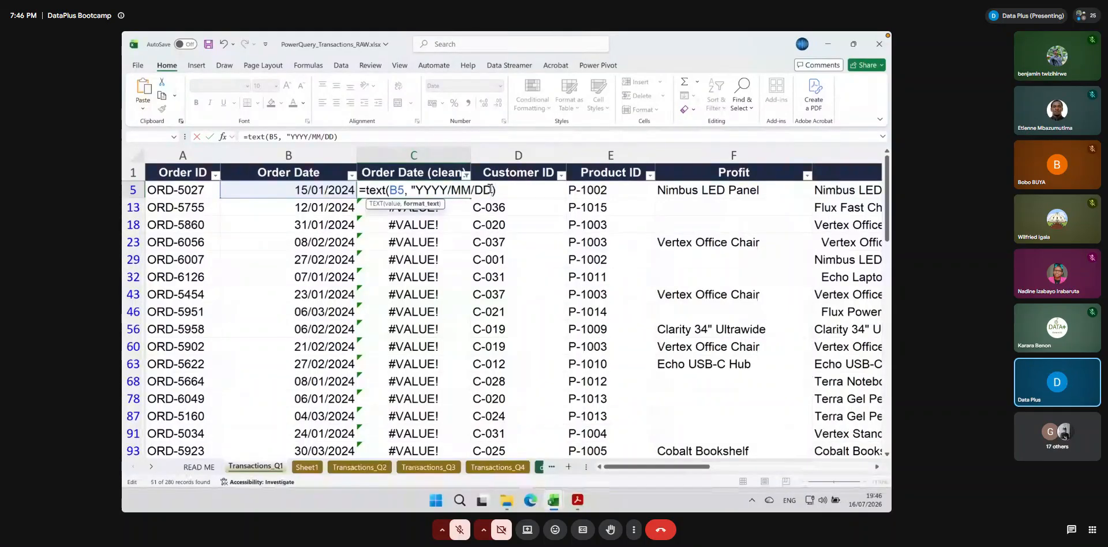
{"action": "type", "text": "\""}
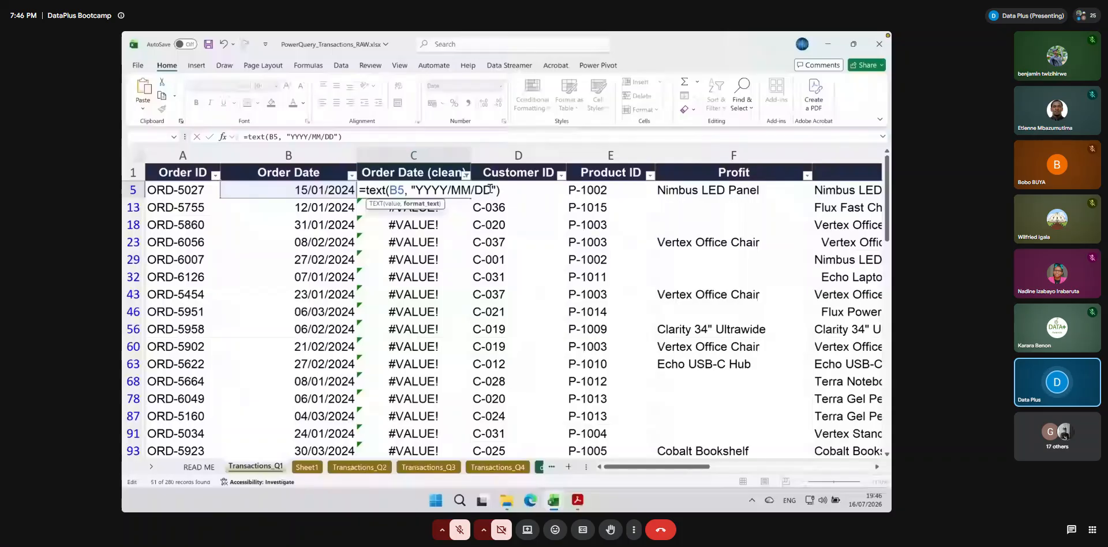
{"action": "key", "text": "Return"}
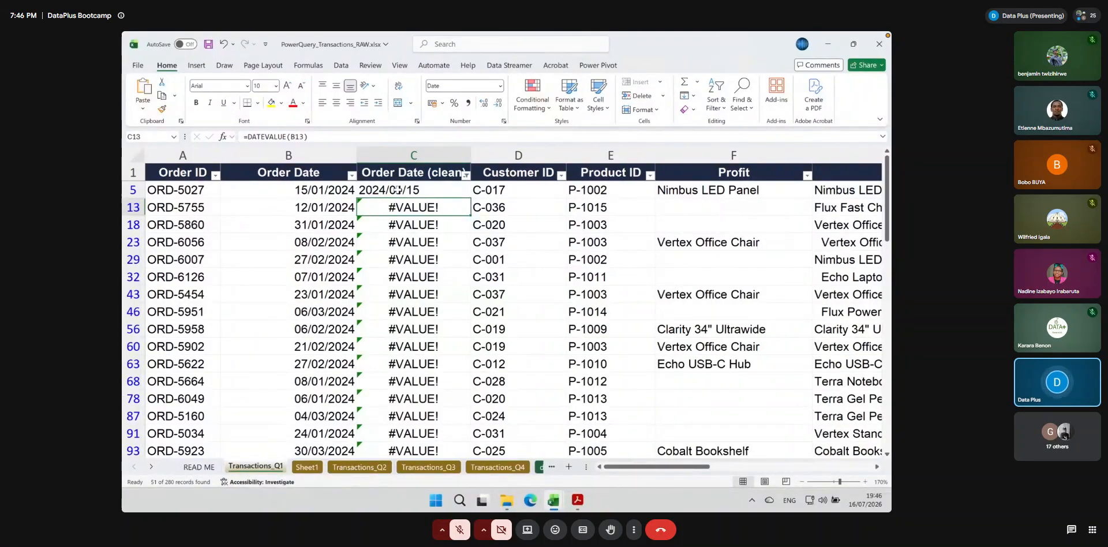
Wrap C5's TEXT formula in DATEVALUE so it reads =DATEVALUE(TEXT(B5, "YYYY/MM/DD"))
{"action": "left_click", "coordinate": [396, 189]}
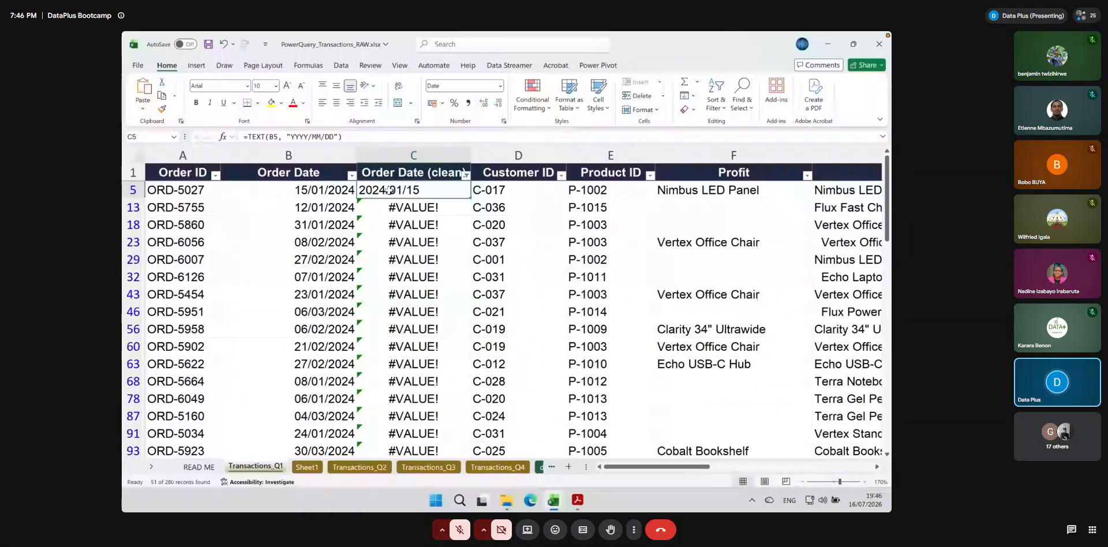
{"action": "double_click", "coordinate": [391, 190]}
{"action": "type", "text": "DATEVALUE("}
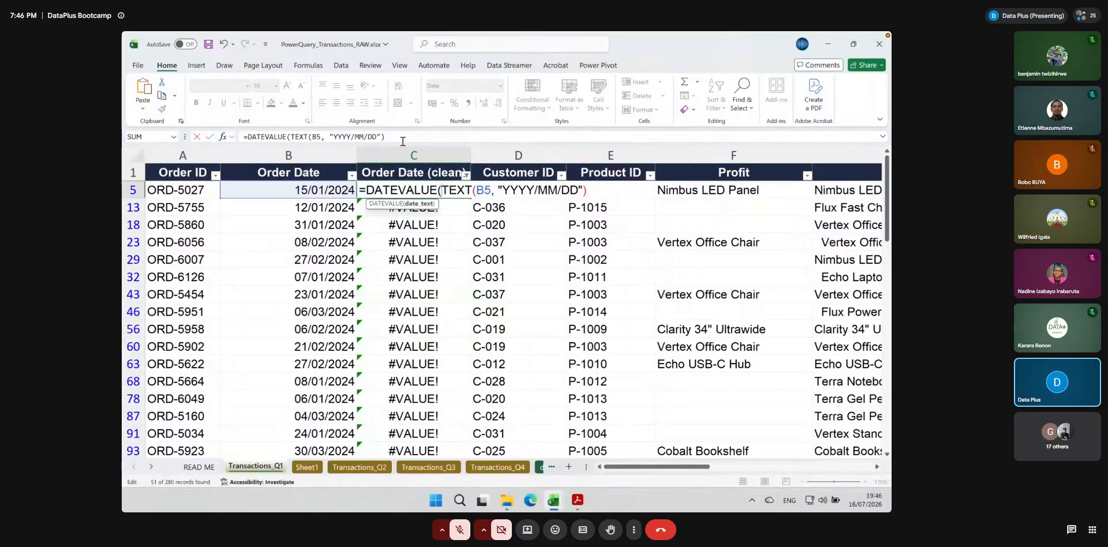
{"action": "left_click", "coordinate": [403, 140]}
{"action": "type", "text": ")"}
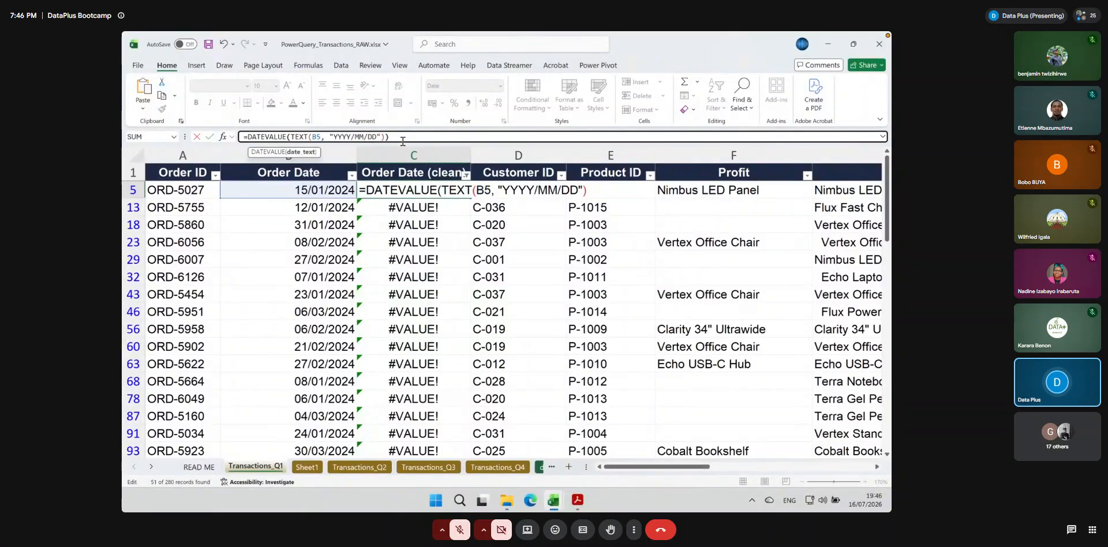
{"action": "key", "text": "Return"}
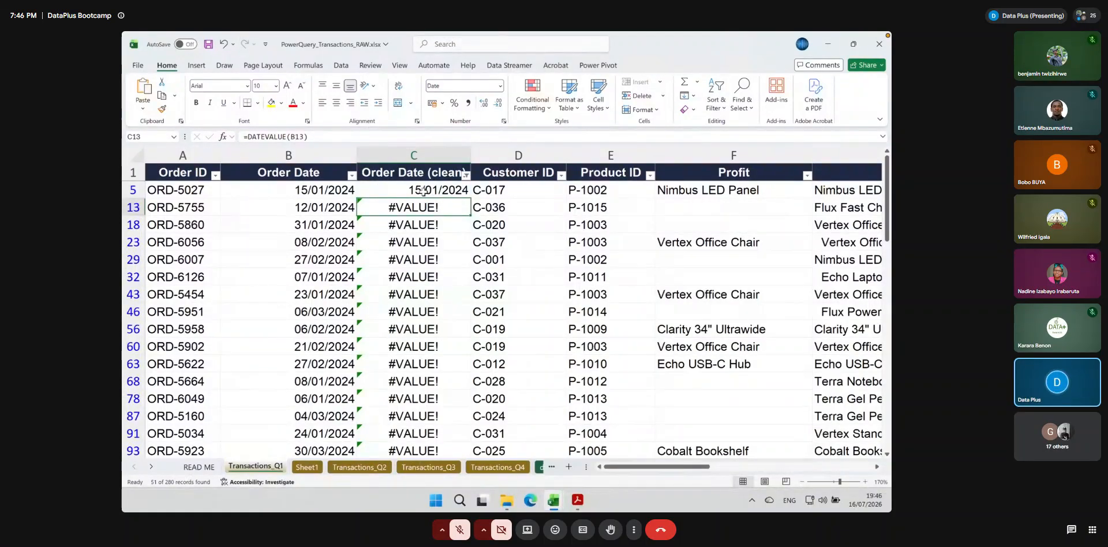
Fill C5's DATEVALUE formula down the filtered Order Date (clean) rows, then review the formula and the filled rows
{"action": "left_click", "coordinate": [345, 191]}
{"action": "left_click", "coordinate": [416, 191]}
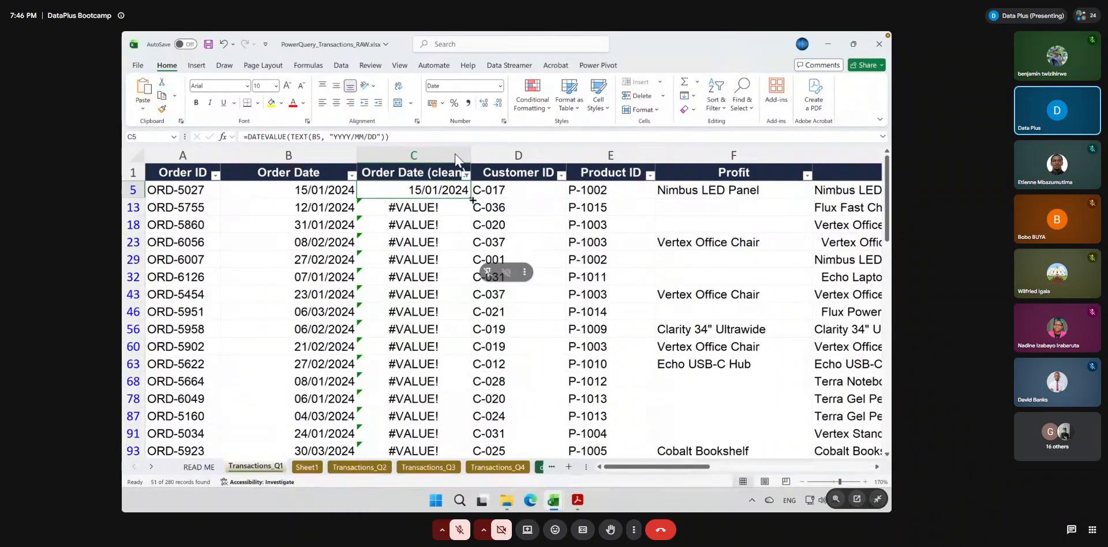
{"action": "double_click", "coordinate": [472, 200]}
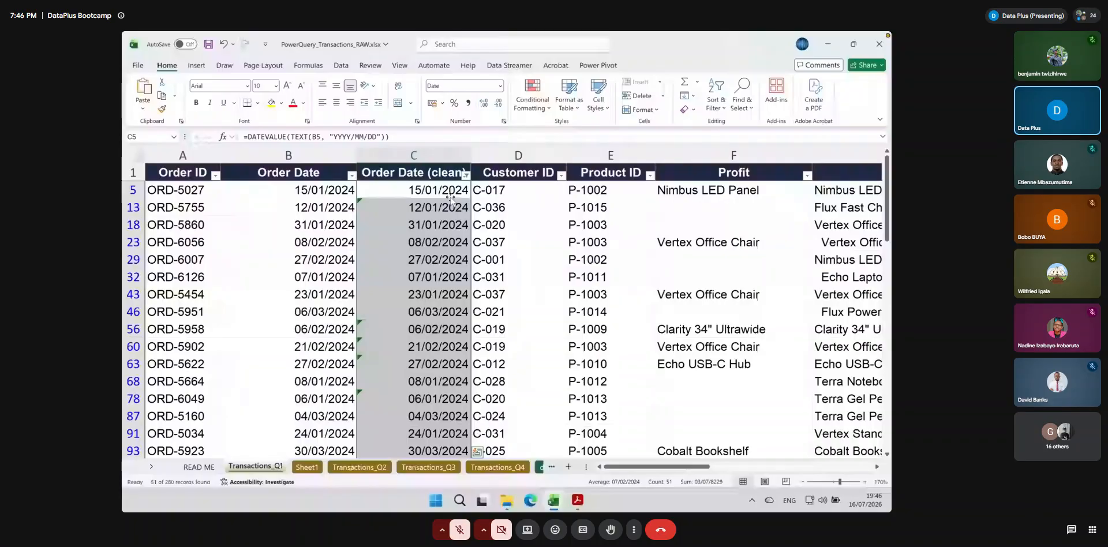
{"action": "double_click", "coordinate": [450, 194]}
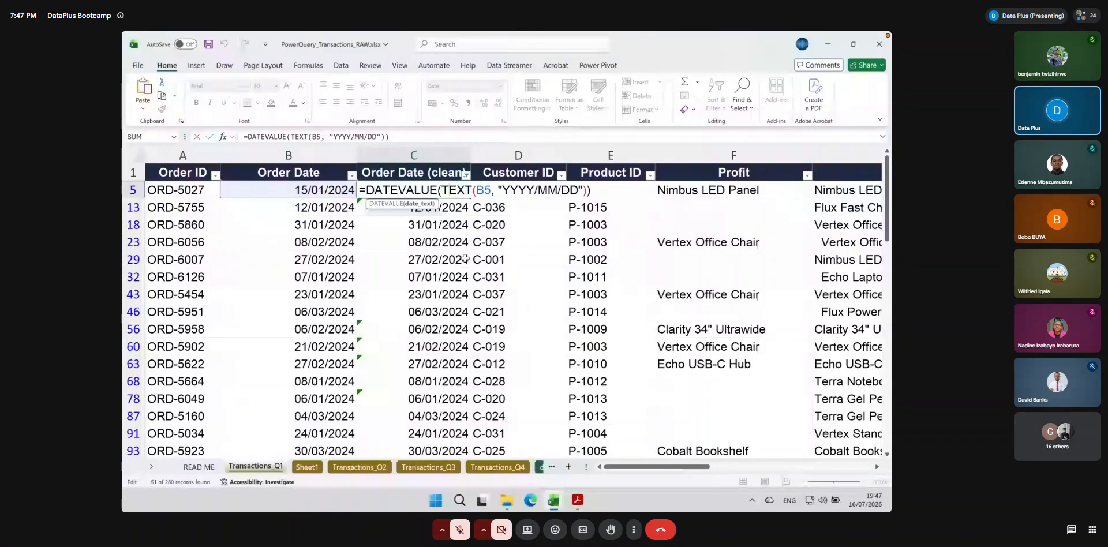
{"action": "key", "text": "Return"}
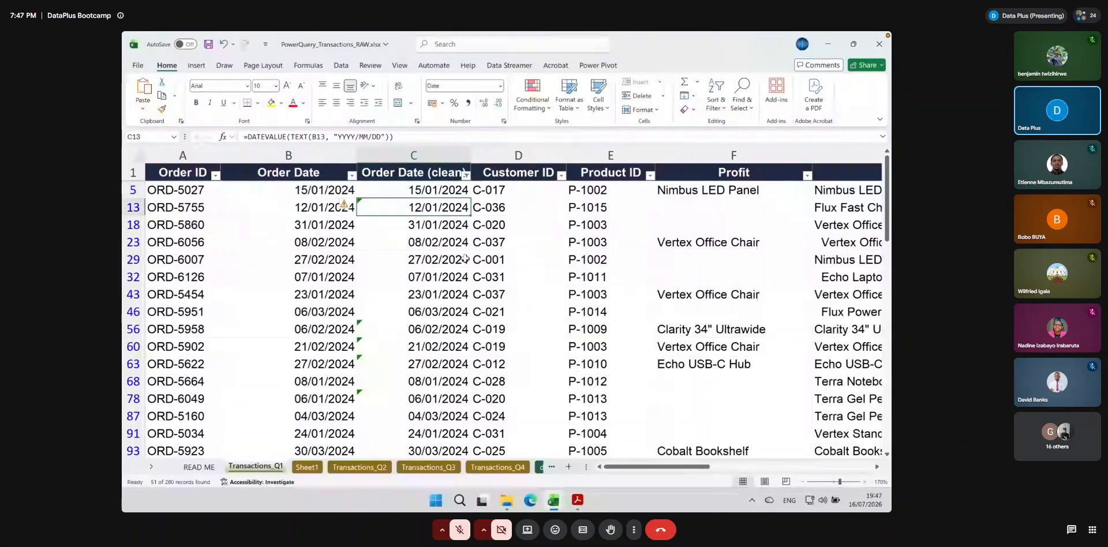
{"action": "scroll", "coordinate": [425, 247], "scroll_direction": "down", "scroll_amount": 1}
{"action": "scroll", "coordinate": [425, 247], "scroll_direction": "up", "scroll_amount": 1}
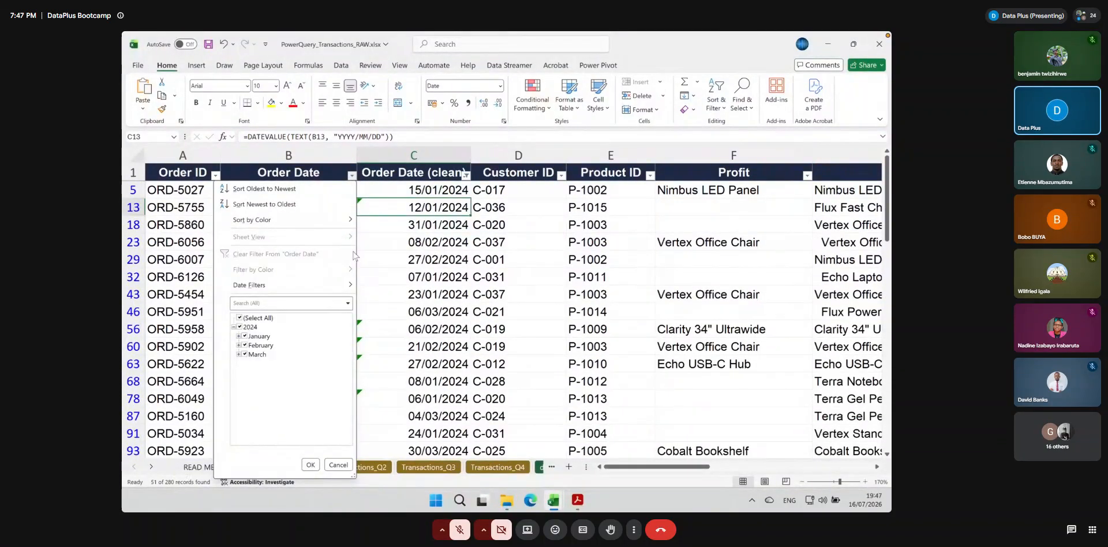
Compare the filter lists of Order Date and Order Date (clean), then clear the filter from Order Date (clean)
{"action": "left_click", "coordinate": [413, 254]}
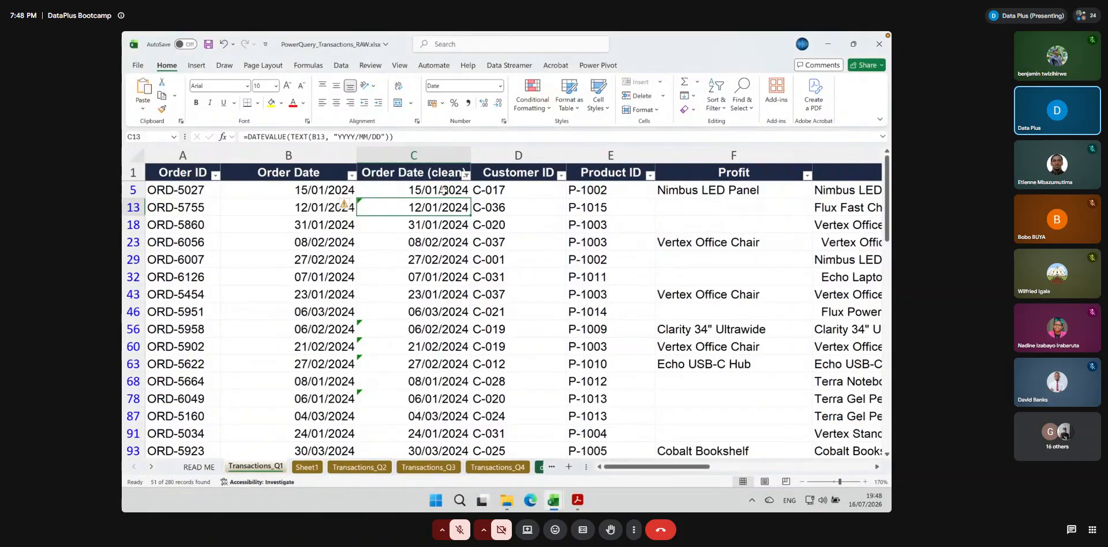
{"action": "left_click", "coordinate": [466, 174]}
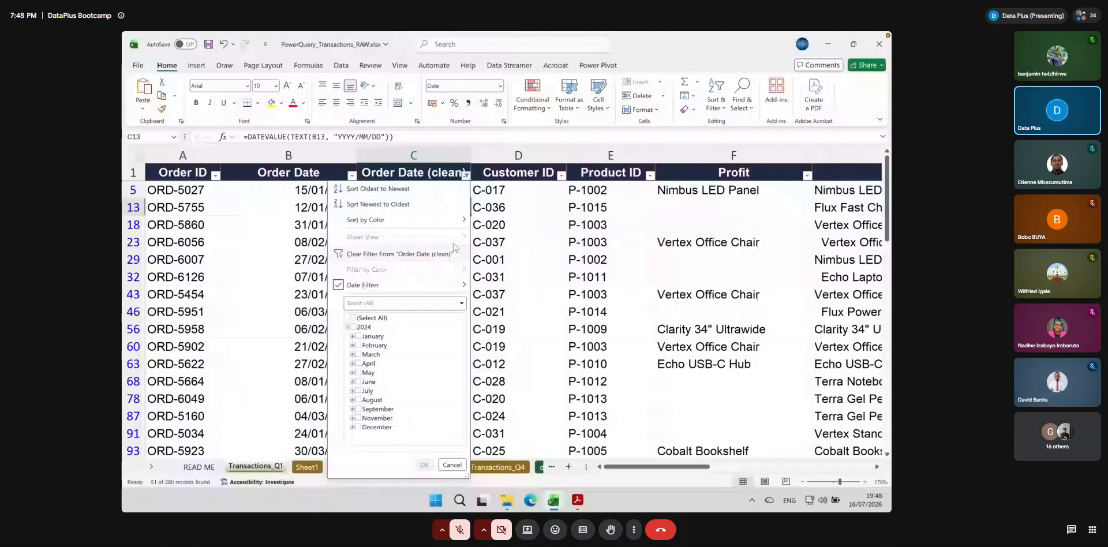
{"action": "left_click", "coordinate": [466, 175]}
{"action": "left_click", "coordinate": [456, 189]}
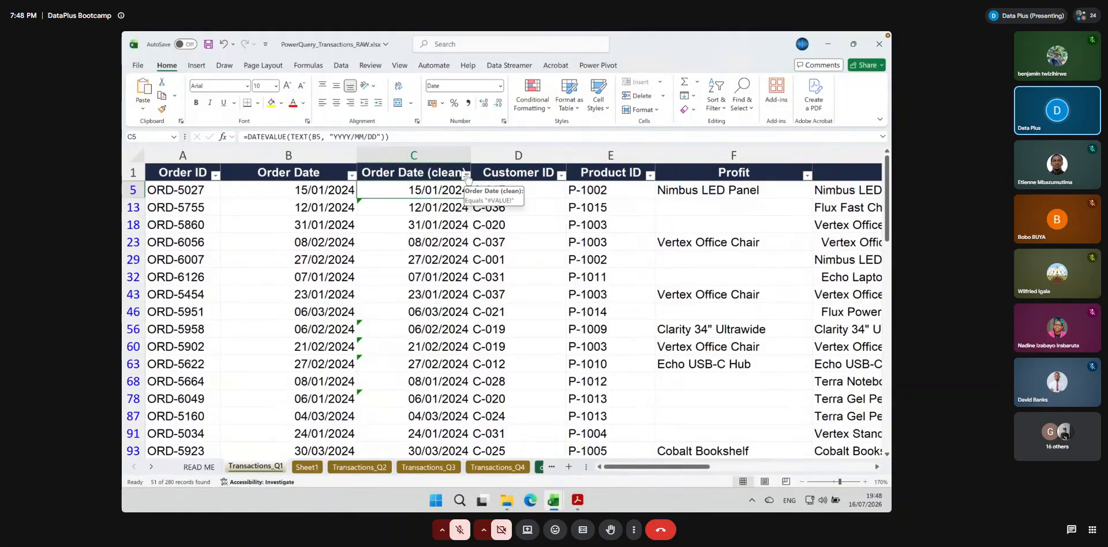
{"action": "left_click", "coordinate": [465, 175]}
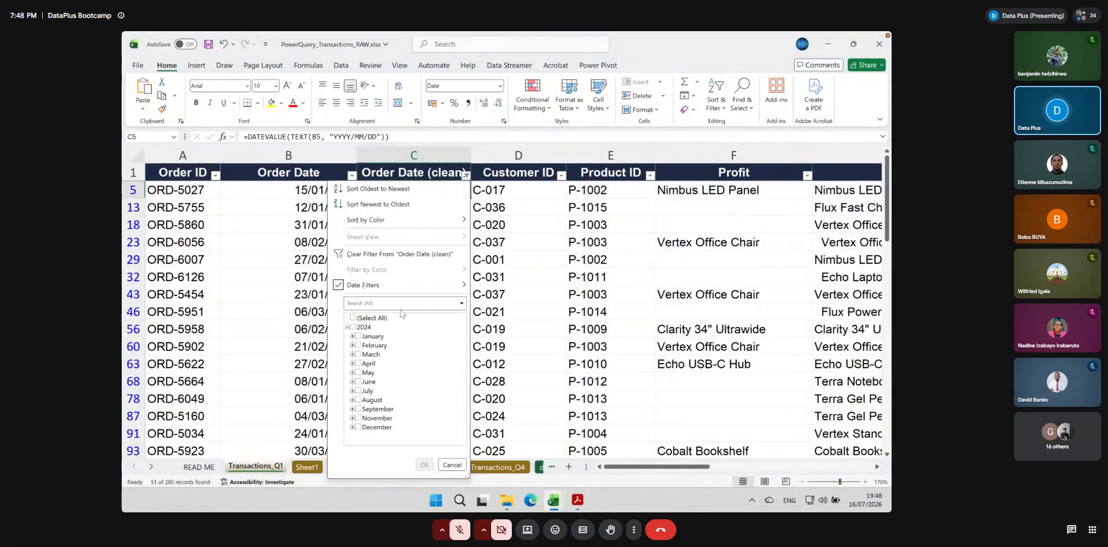
{"action": "left_click", "coordinate": [368, 252]}
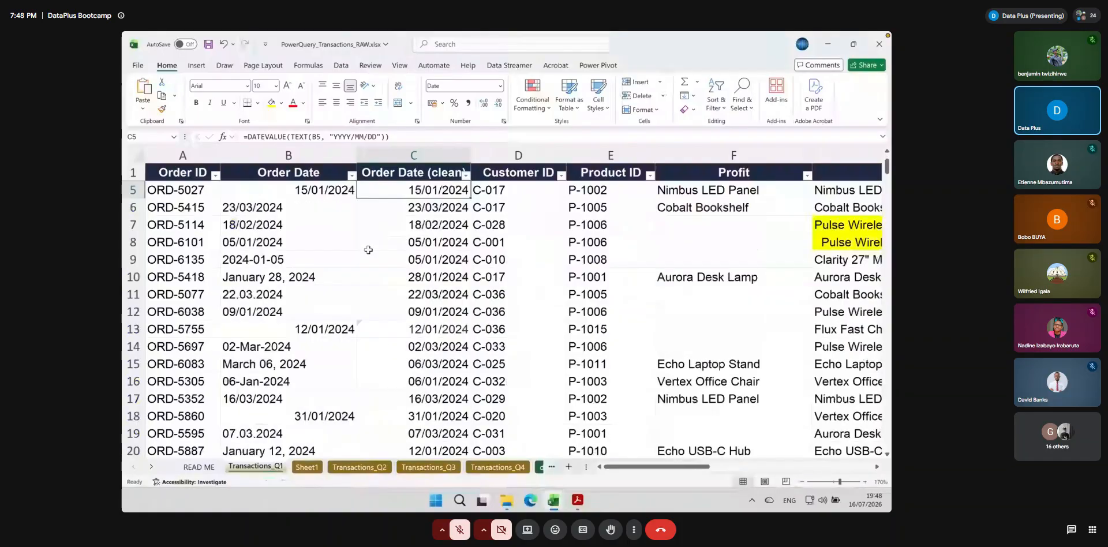
{"action": "scroll", "coordinate": [368, 250], "scroll_direction": "up", "scroll_amount": 1}
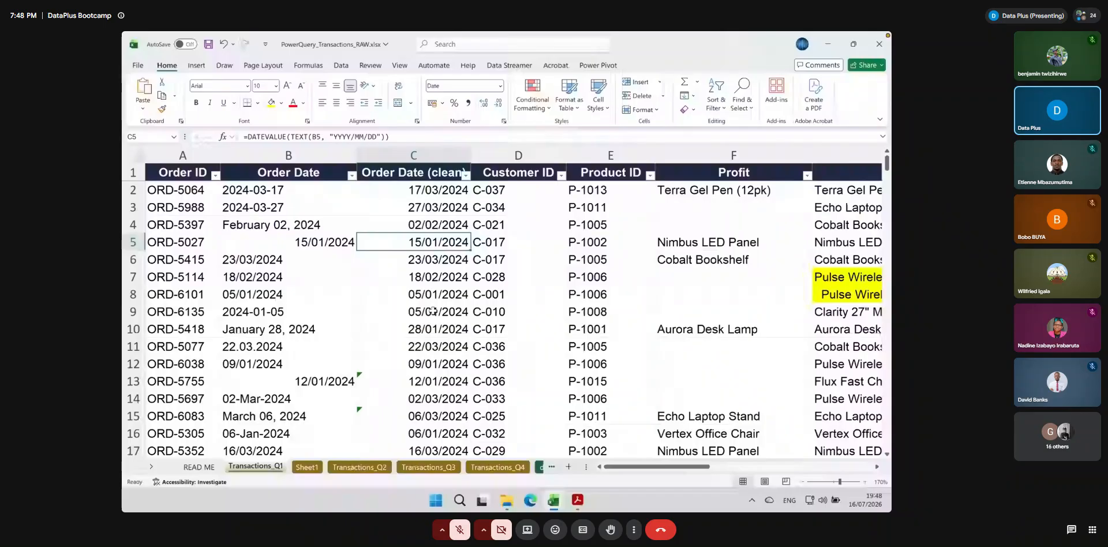
Check the cleaned dates against Order Date, and copy all Order Date (clean) cells from C2 to the last row
{"action": "scroll", "coordinate": [432, 311], "scroll_direction": "down", "scroll_amount": 20}
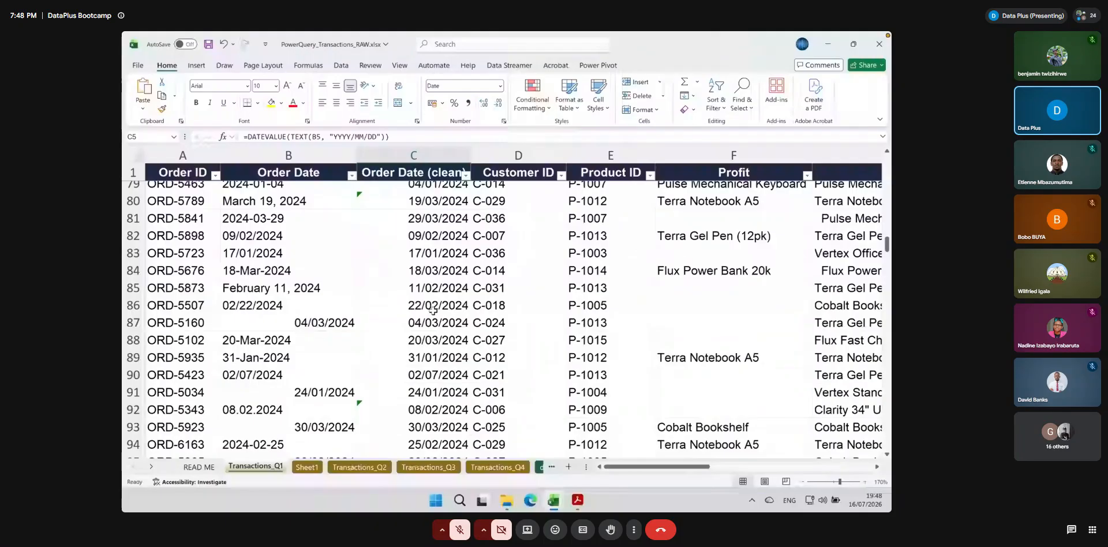
{"action": "scroll", "coordinate": [433, 312], "scroll_direction": "up", "scroll_amount": 20}
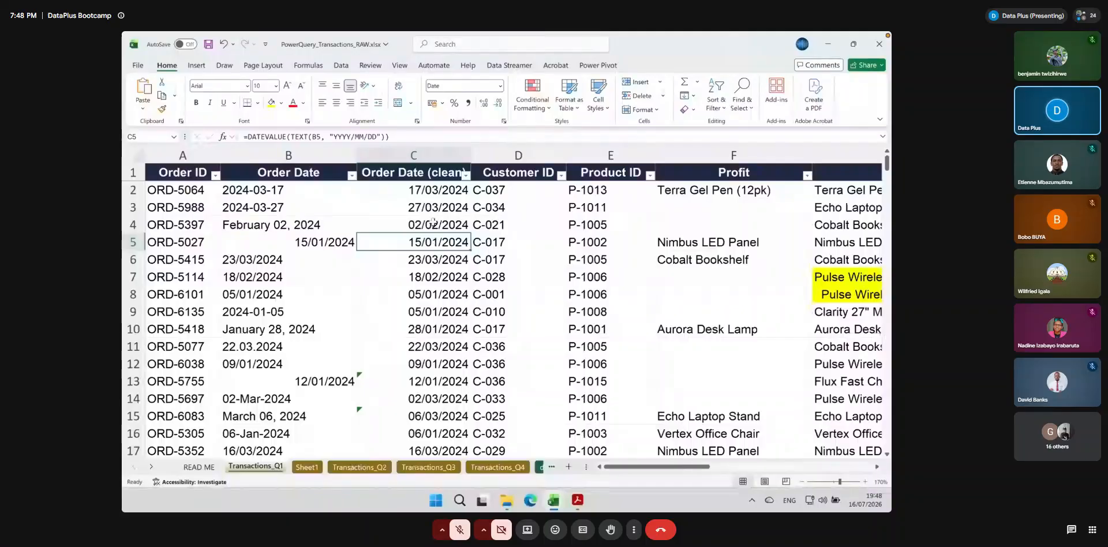
{"action": "left_click", "coordinate": [411, 192]}
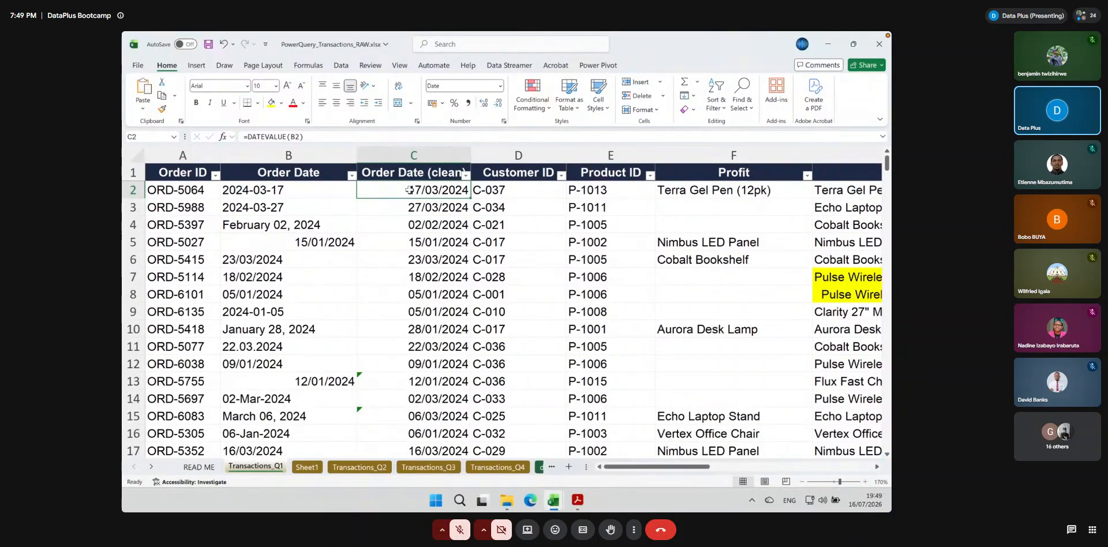
{"action": "key", "text": "super+Down"}
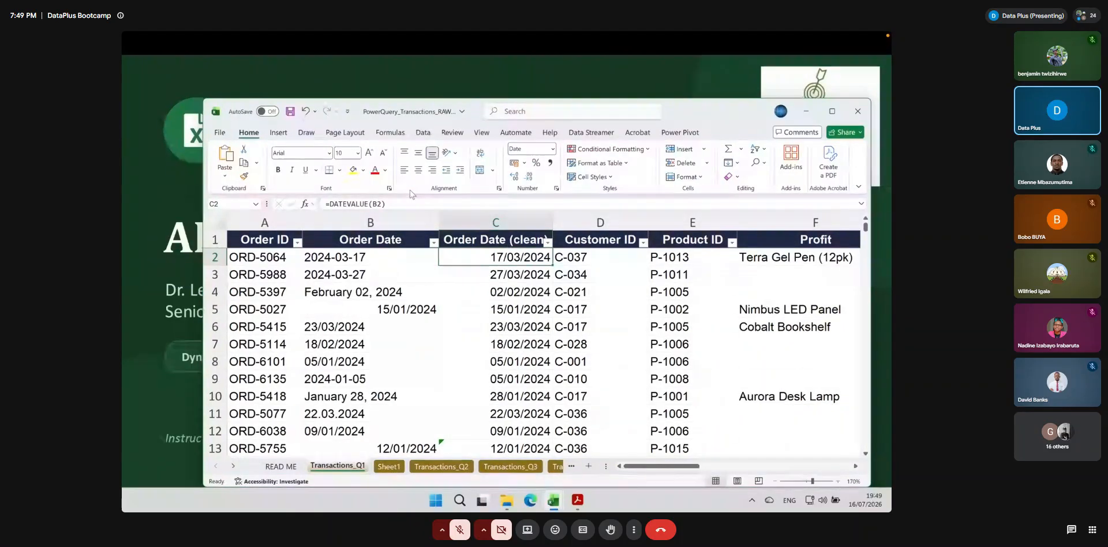
{"action": "double_click", "coordinate": [708, 110]}
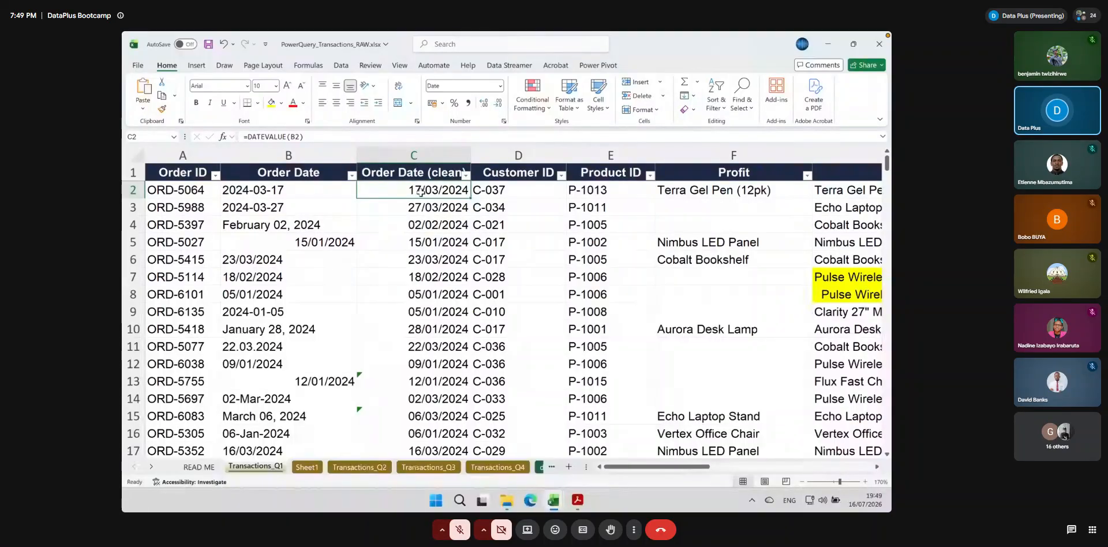
{"action": "key", "text": "ctrl+shift+Down"}
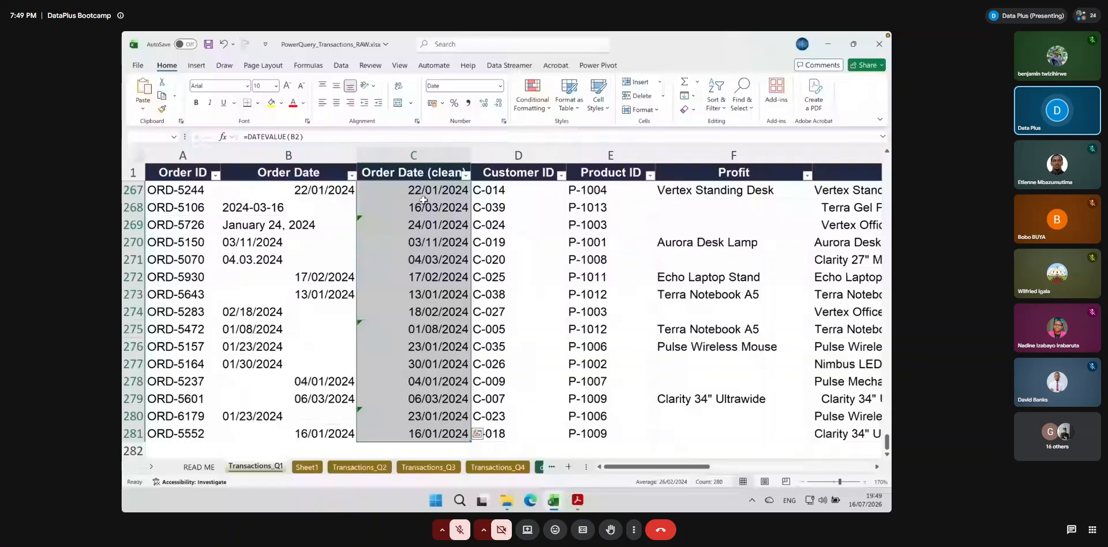
{"action": "key", "text": "ctrl+c"}
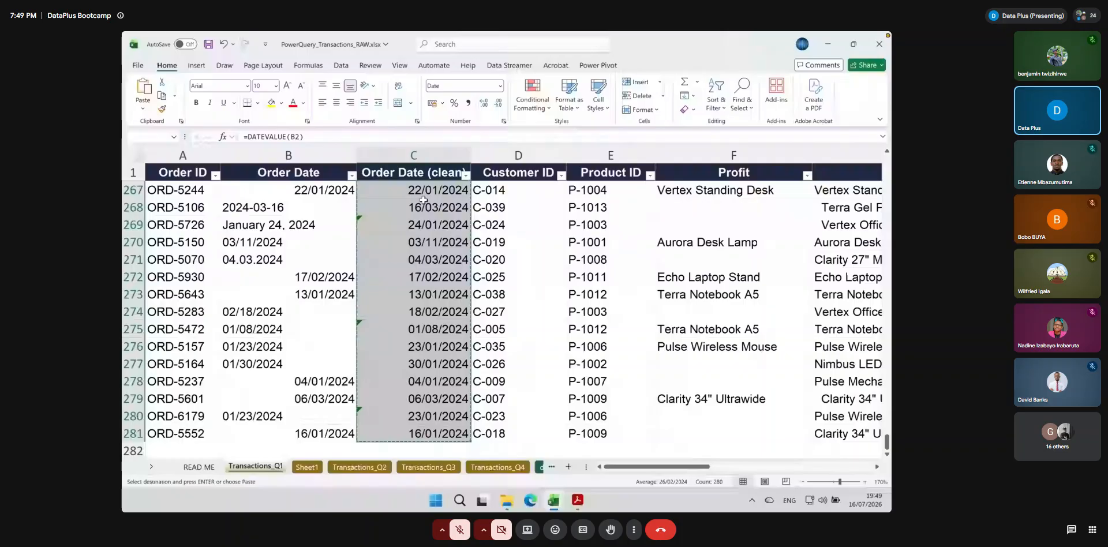
Paste the copied dates over the same Order Date (clean) cells as values only, and open the meeting chat
{"action": "key", "text": "ctrl+v"}
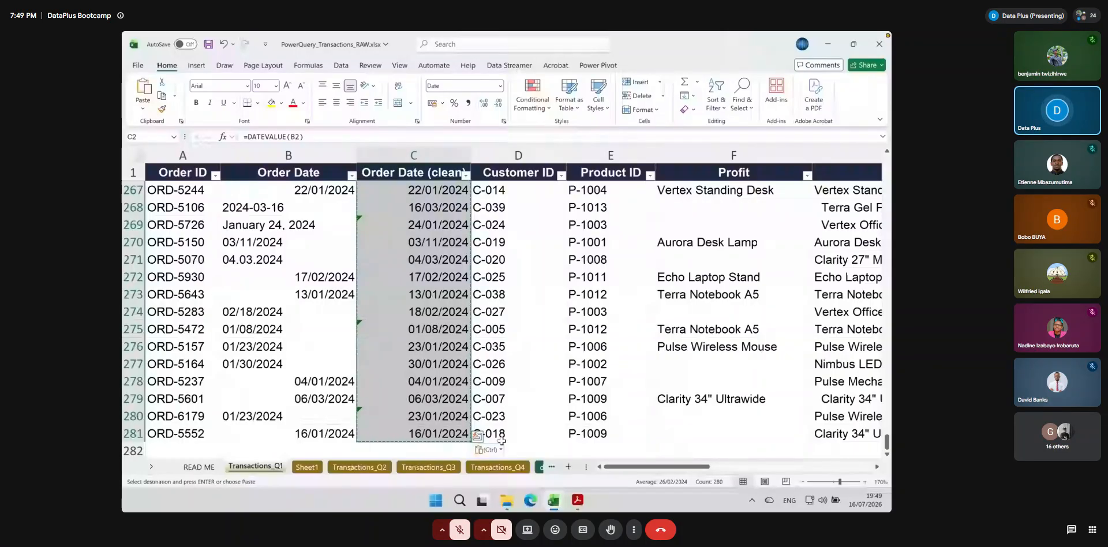
{"action": "key", "text": "super+plus"}
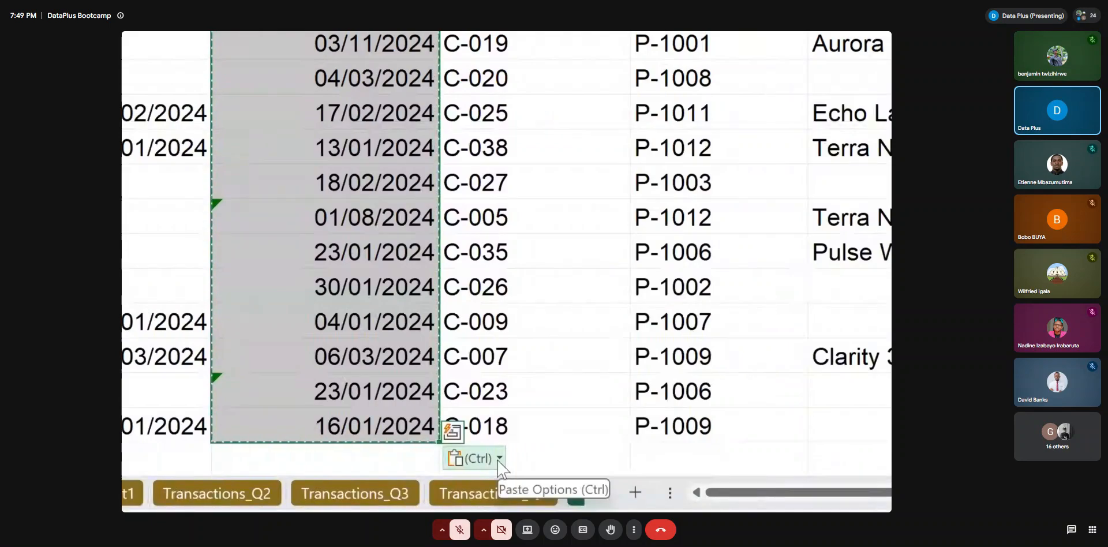
{"action": "left_click", "coordinate": [499, 458]}
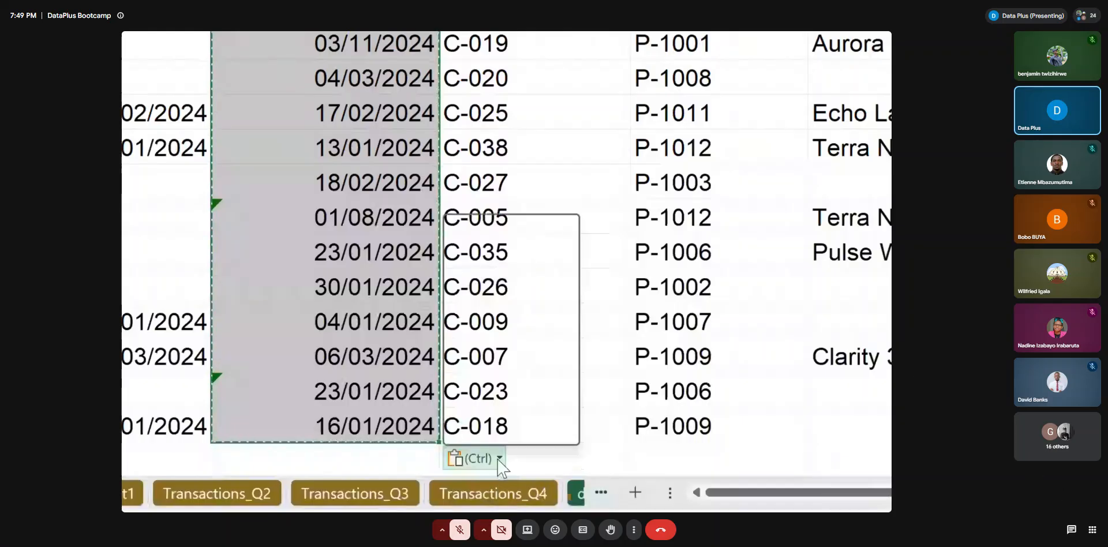
{"action": "left_click", "coordinate": [1069, 529]}
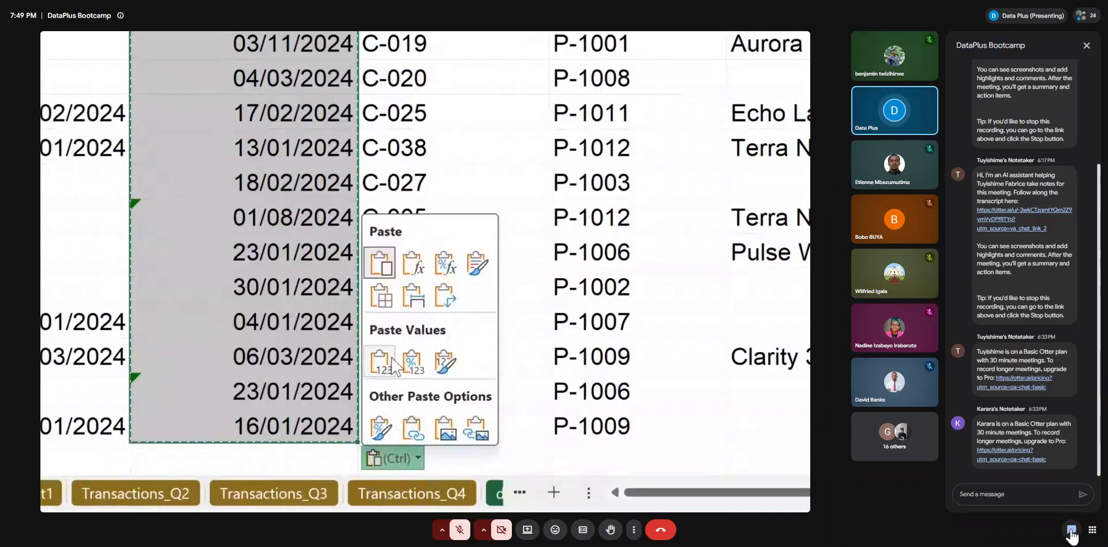
{"action": "left_click", "coordinate": [382, 362]}
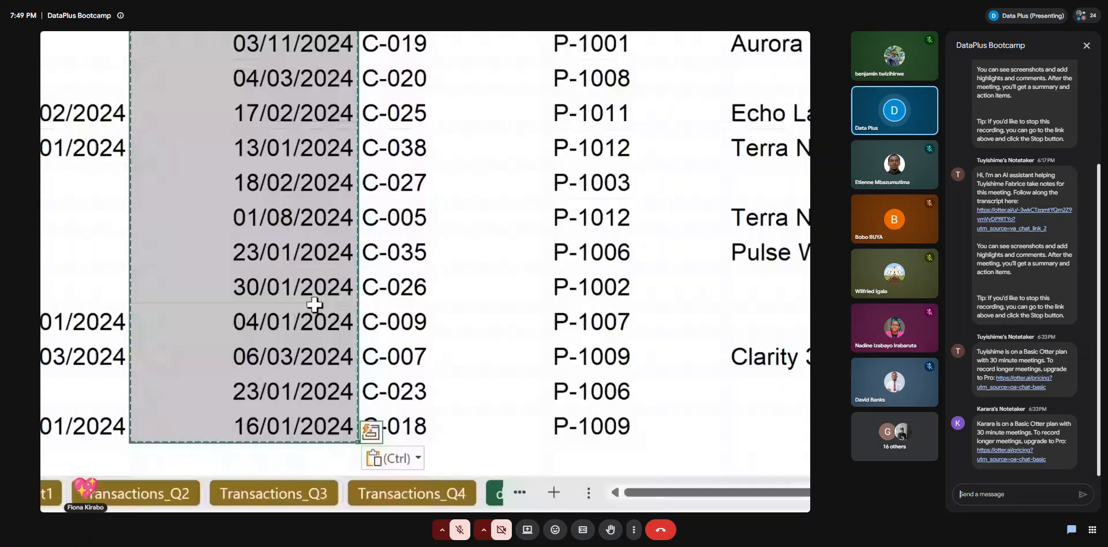
{"action": "left_click", "coordinate": [297, 324]}
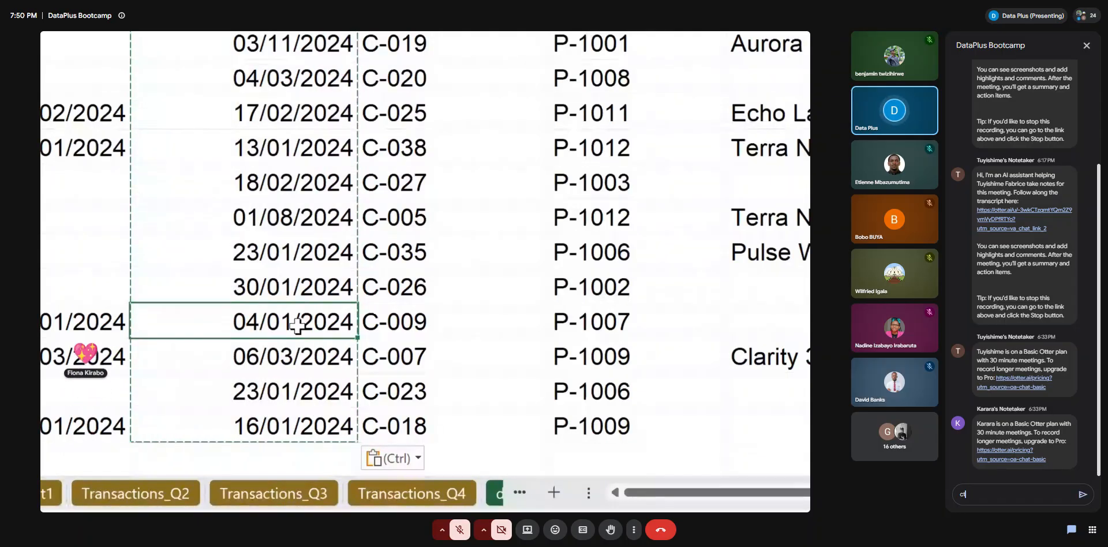
Write "ctr+shift+allow down" as the first line of a meeting chat message and start a new line
{"action": "type", "text": "ctr"}
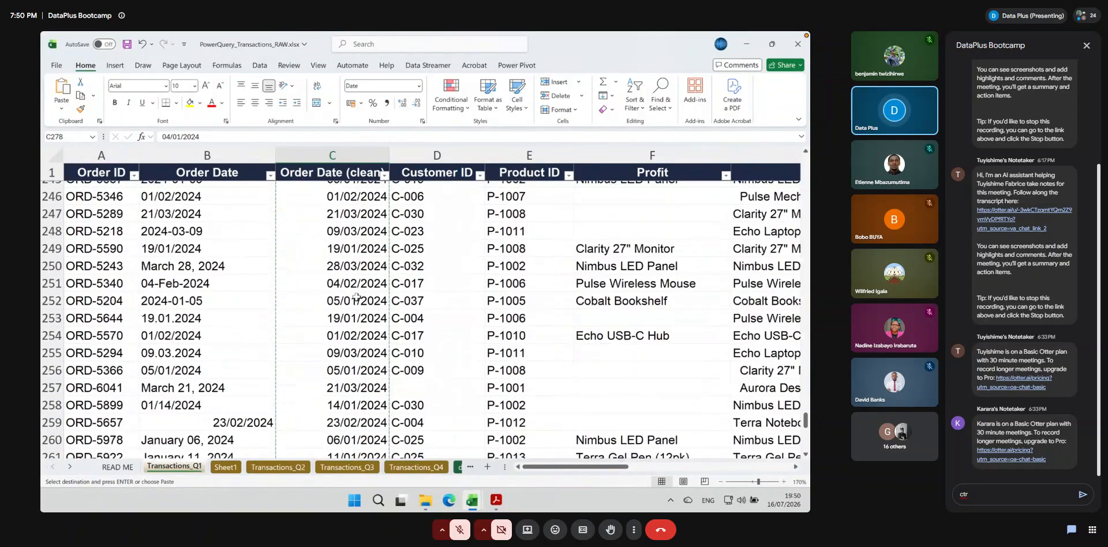
{"action": "type", "text": "+sh"}
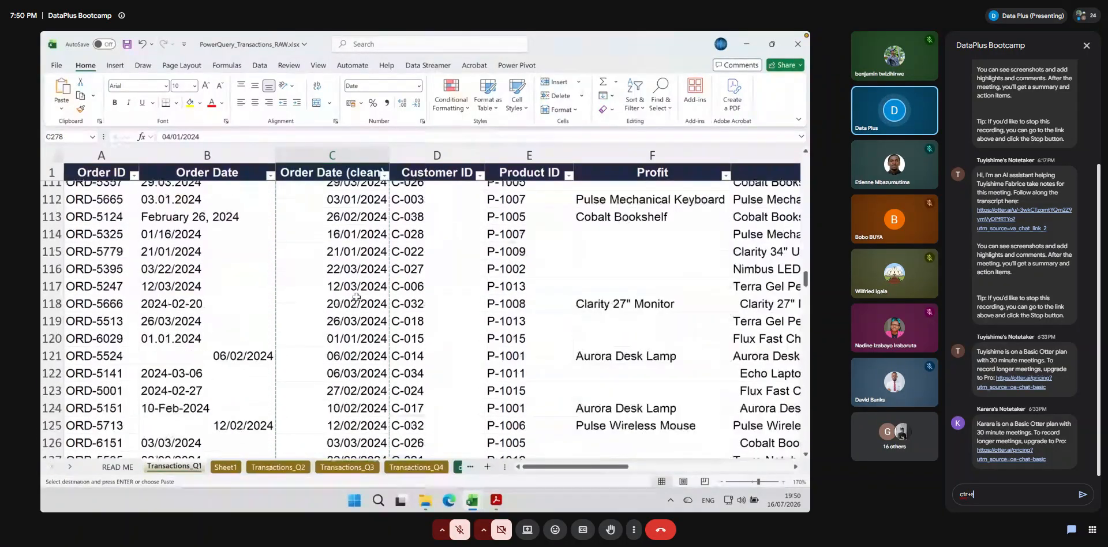
{"action": "type", "text": "ift"}
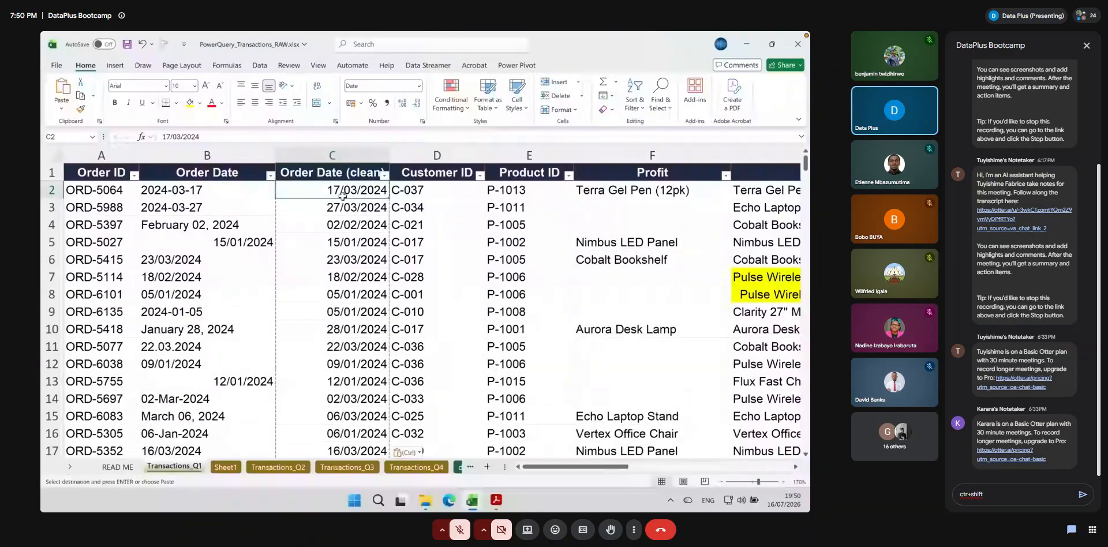
{"action": "type", "text": "+"}
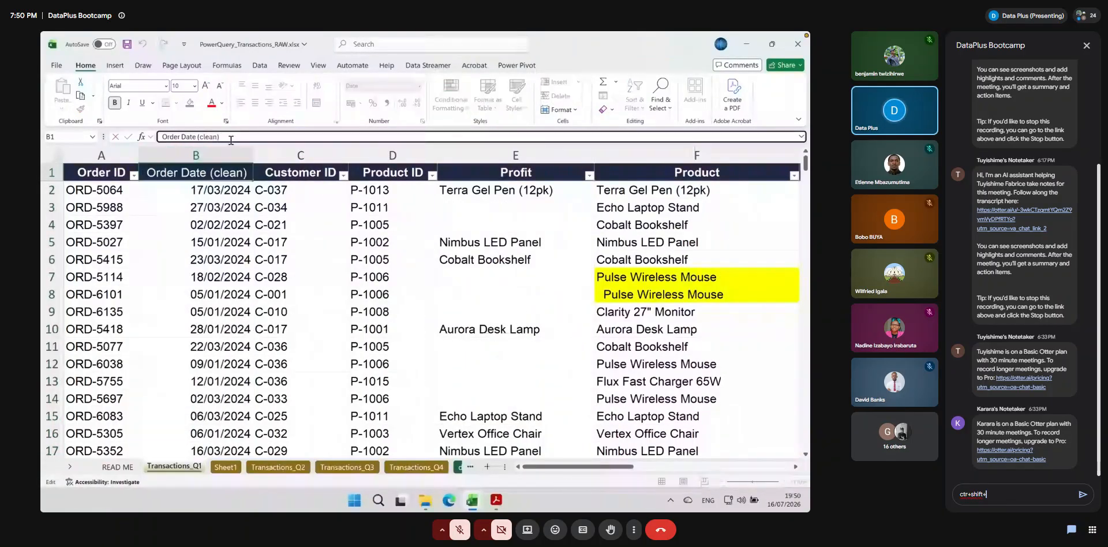
{"action": "type", "text": "a"}
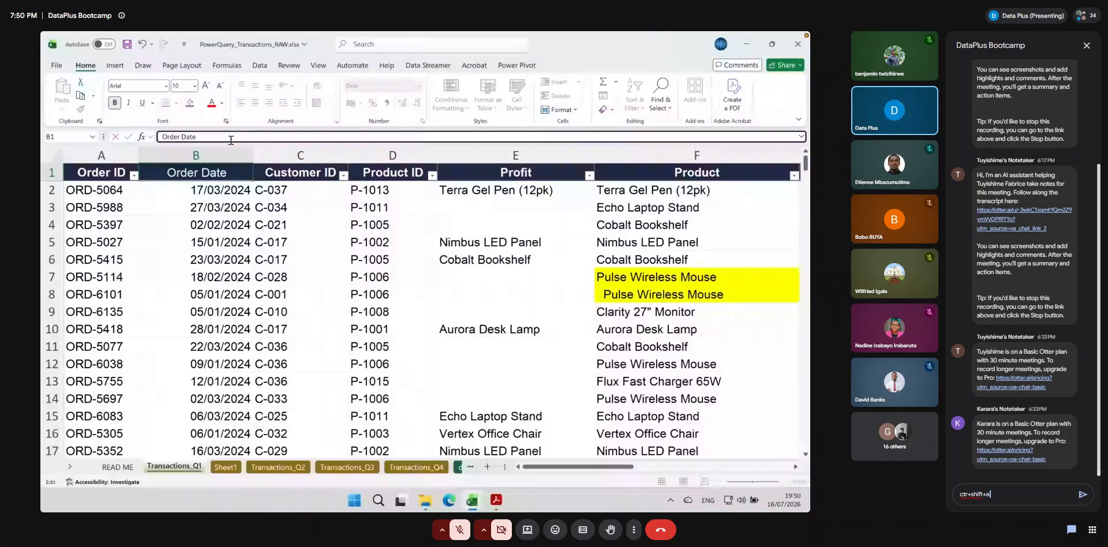
{"action": "type", "text": "llow dow"}
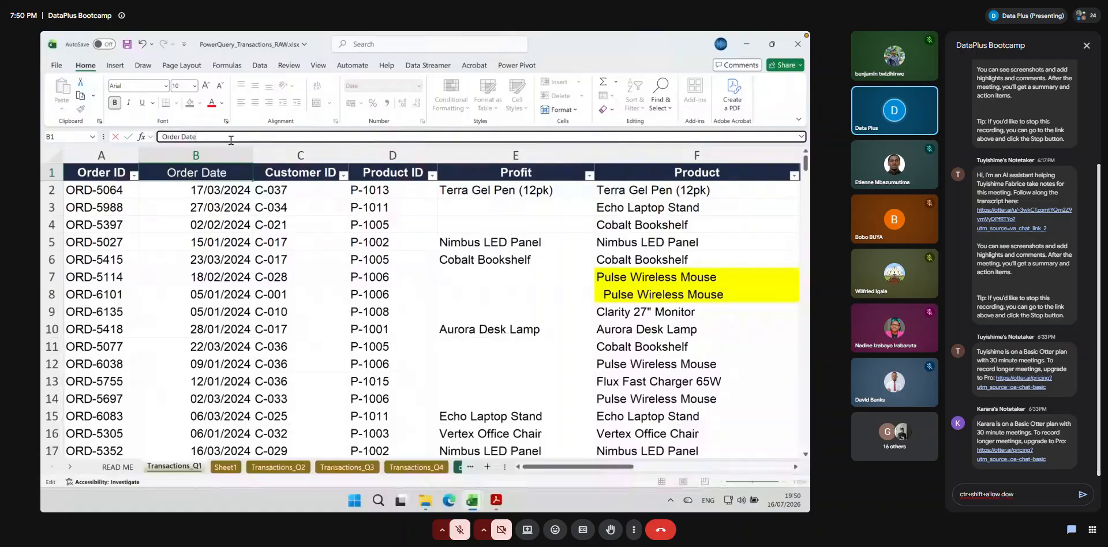
{"action": "type", "text": "n"}
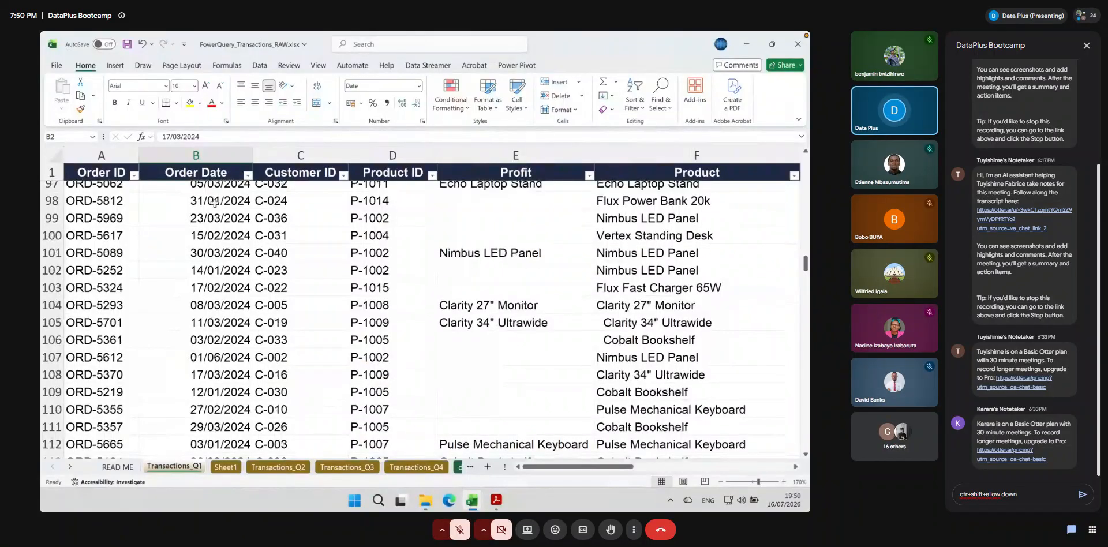
{"action": "key", "text": "Return"}
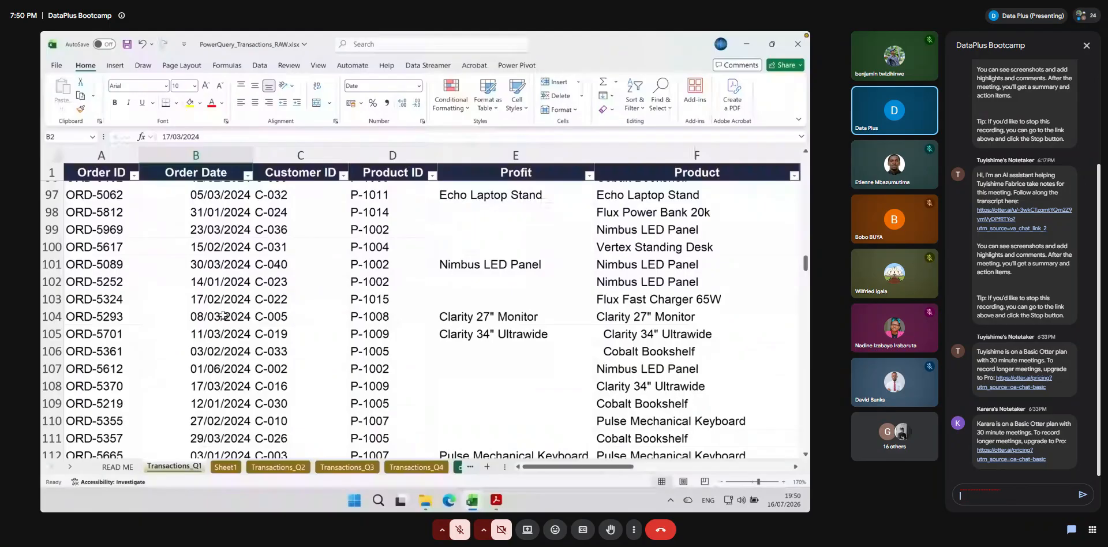
Add "ctr+c" and "ctr+v" as the second and third lines of the chat draft
{"action": "type", "text": "ctr+c"}
{"action": "key", "text": "shift+Return"}
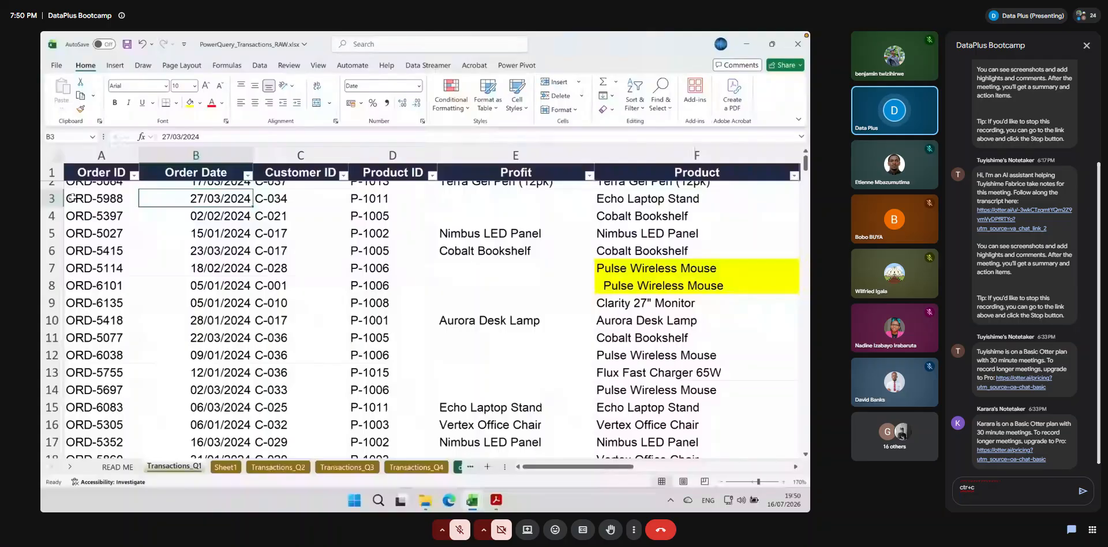
{"action": "type", "text": "ctr"}
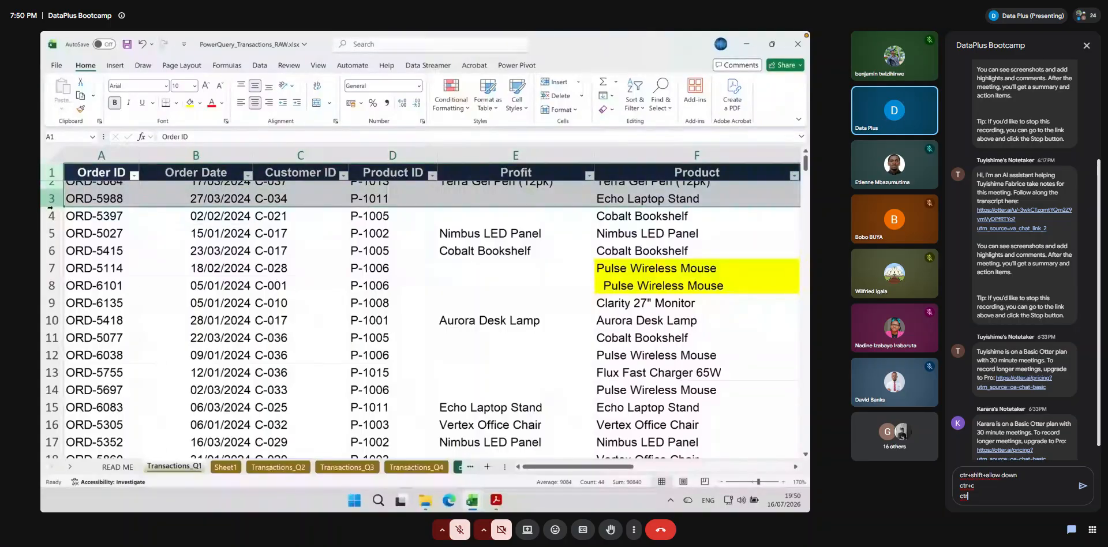
{"action": "type", "text": "+v"}
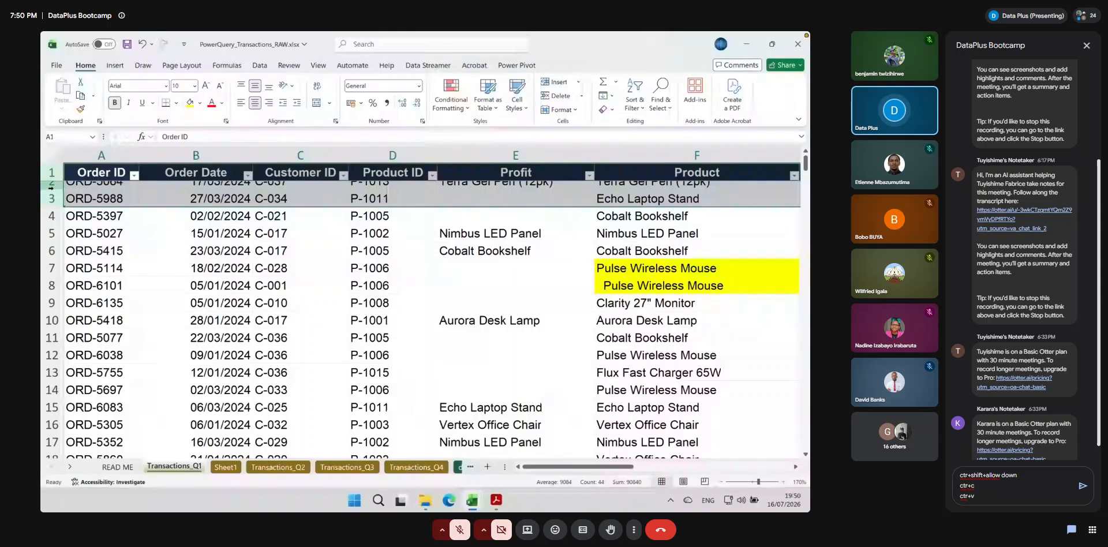
Extend the chat draft's first line with "for selecting the whole column"
{"action": "left_click", "coordinate": [1019, 475]}
{"action": "type", "text": "fo"}
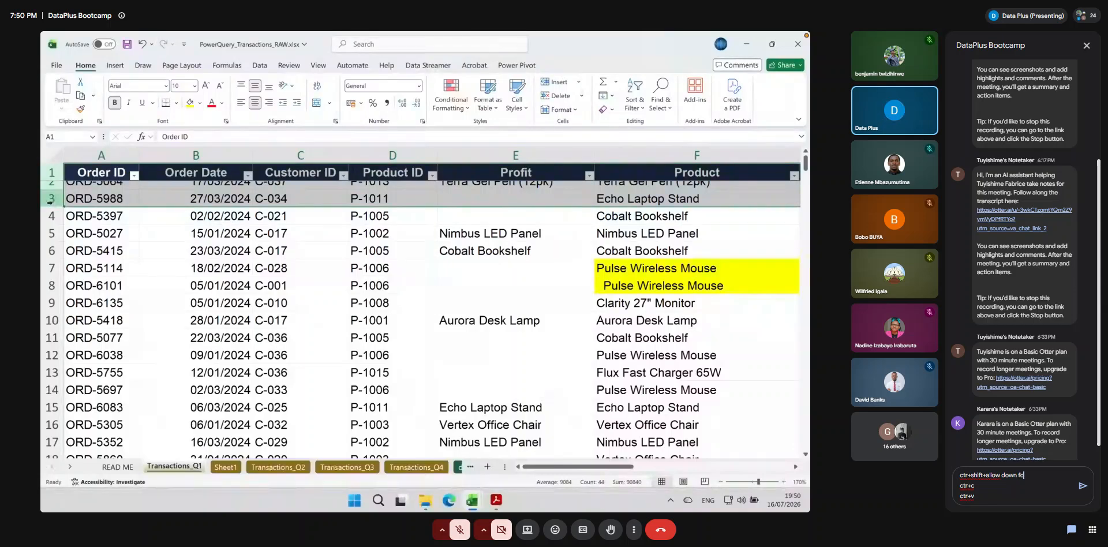
{"action": "type", "text": "r selecting t"}
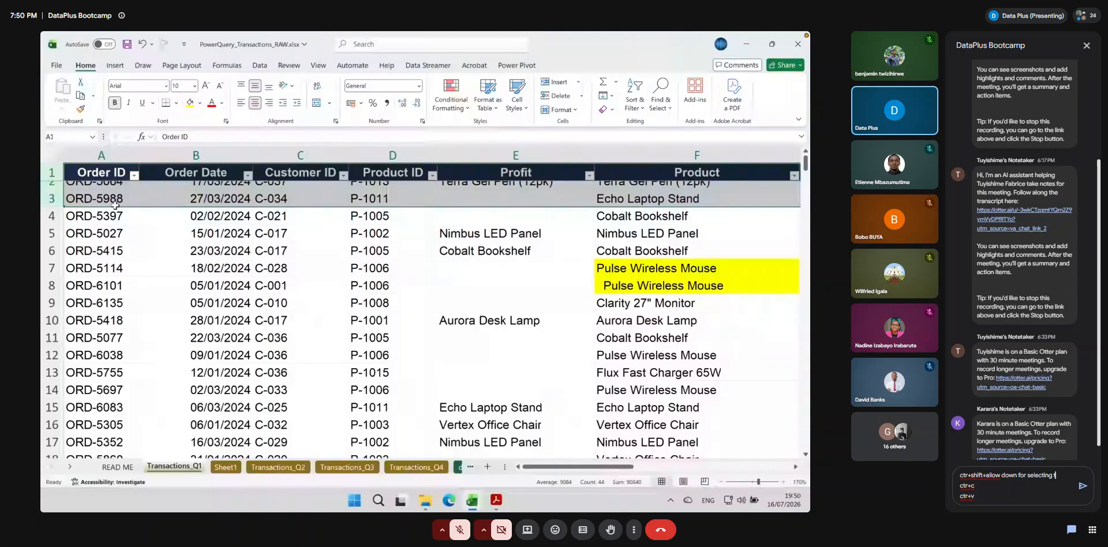
{"action": "type", "text": "he whole"}
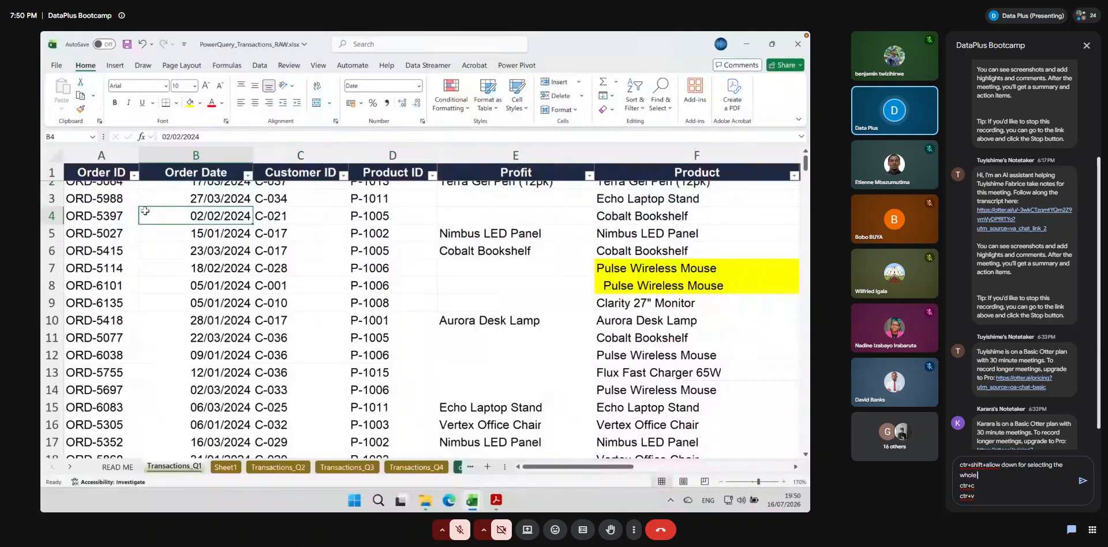
{"action": "type", "text": " column"}
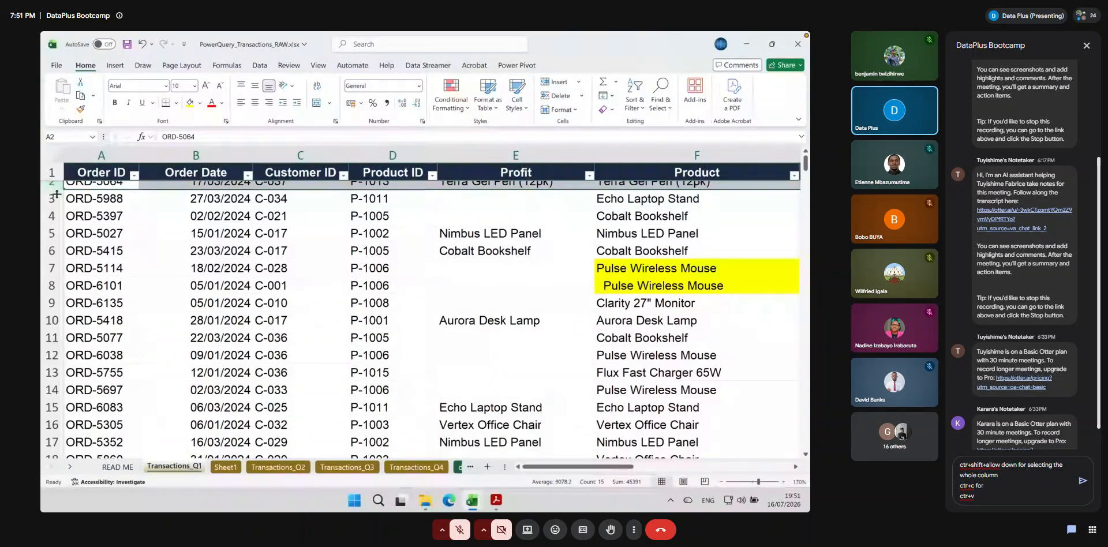
Explain the draft's copy and paste shortcuts as "for coppy" and "for pasting", and autofit row 2's height in the sheet
{"action": "type", "text": "coppy"}
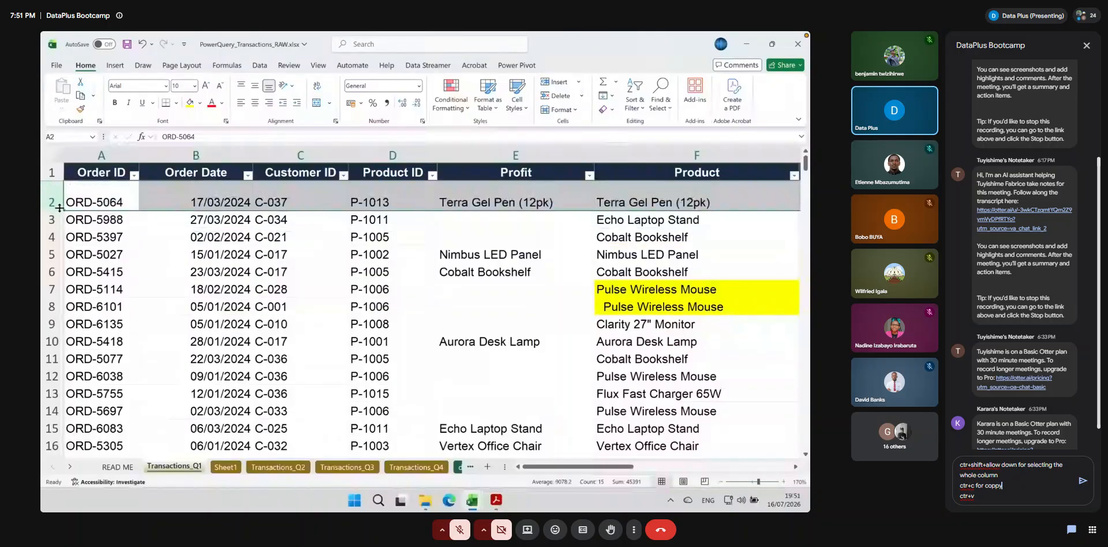
{"action": "double_click", "coordinate": [59, 209]}
{"action": "left_click", "coordinate": [196, 225]}
{"action": "key", "text": "Down"}
{"action": "type", "text": "for pasting"}
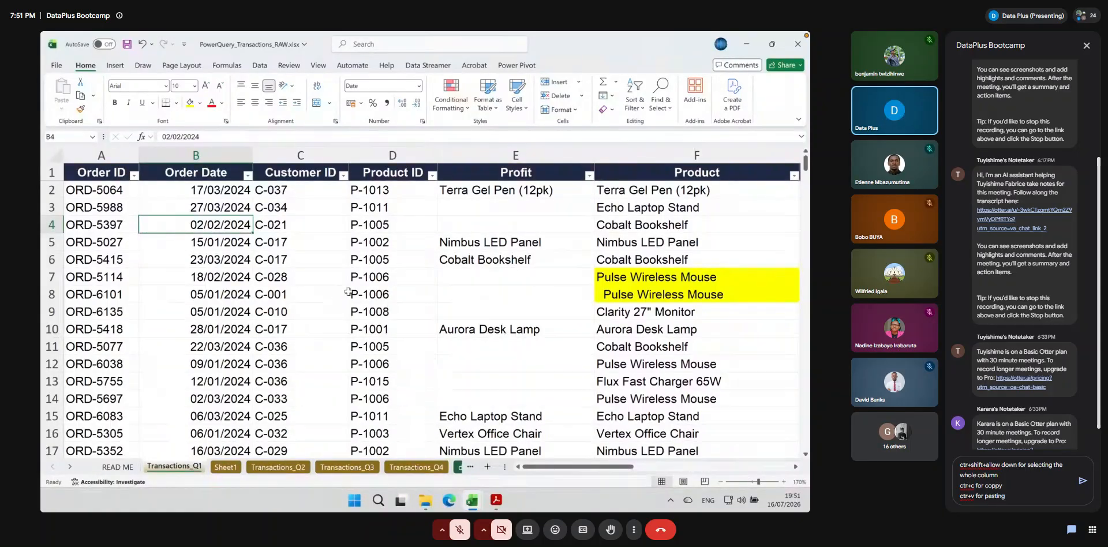
{"action": "type", "text": " ("}
End the chat message with "(remember to paste as values)", send it, and close the meeting chat
{"action": "left_click", "coordinate": [210, 172]}
{"action": "type", "text": "remember"}
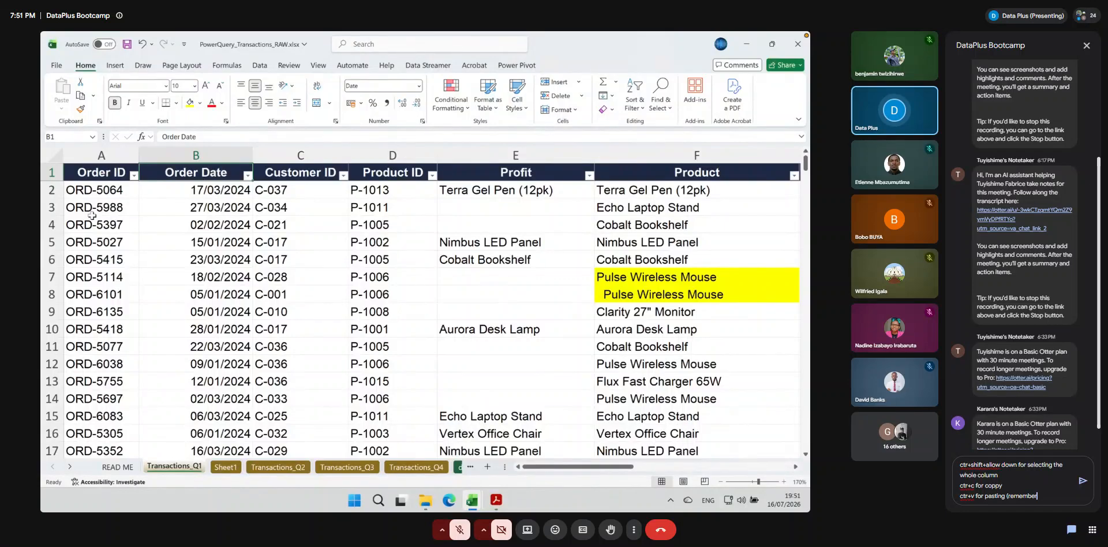
{"action": "type", "text": " to paste as va"}
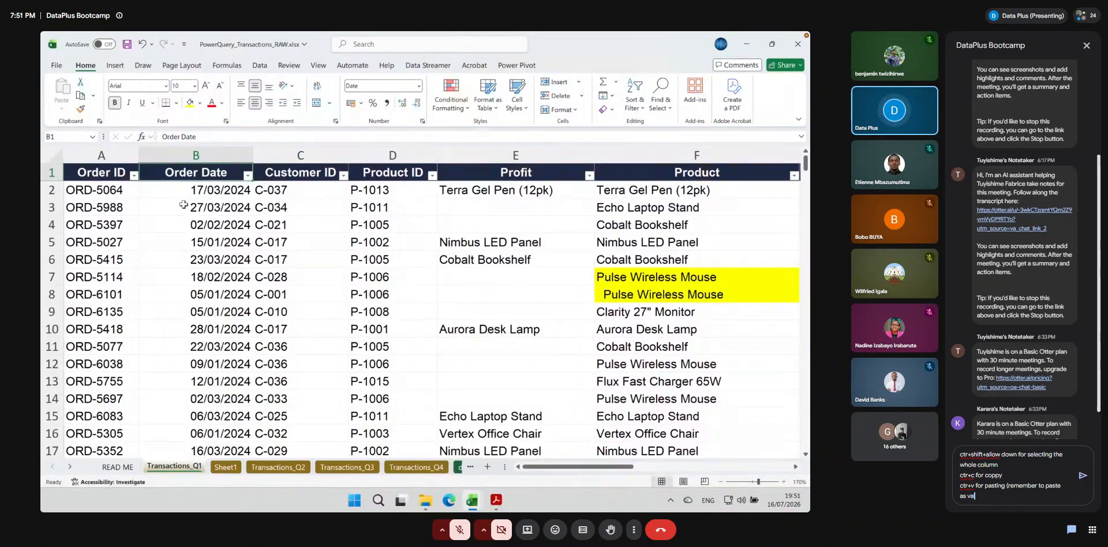
{"action": "type", "text": "lues"}
{"action": "key", "text": "Return"}
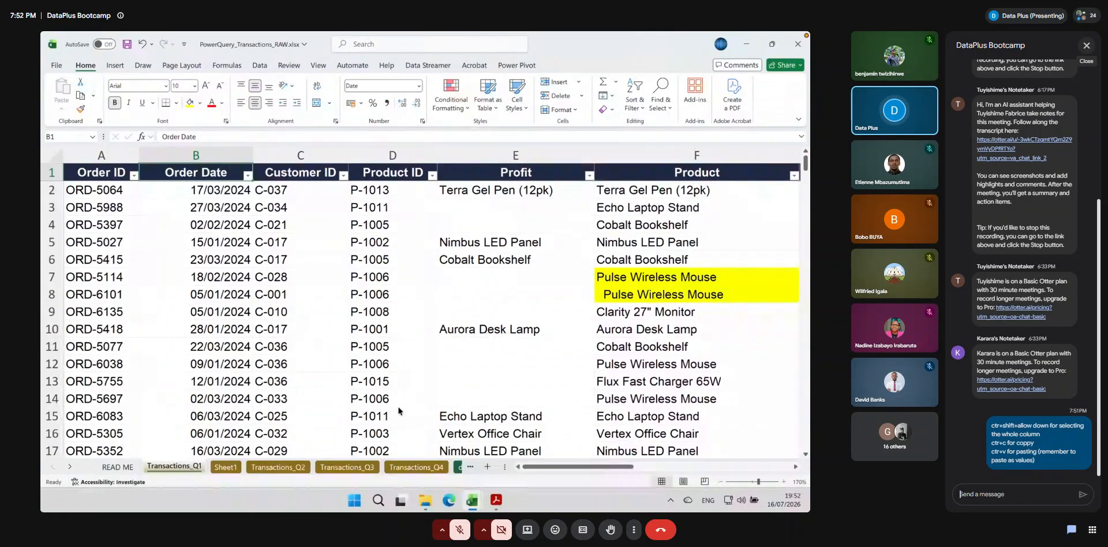
{"action": "left_click", "coordinate": [206, 191]}
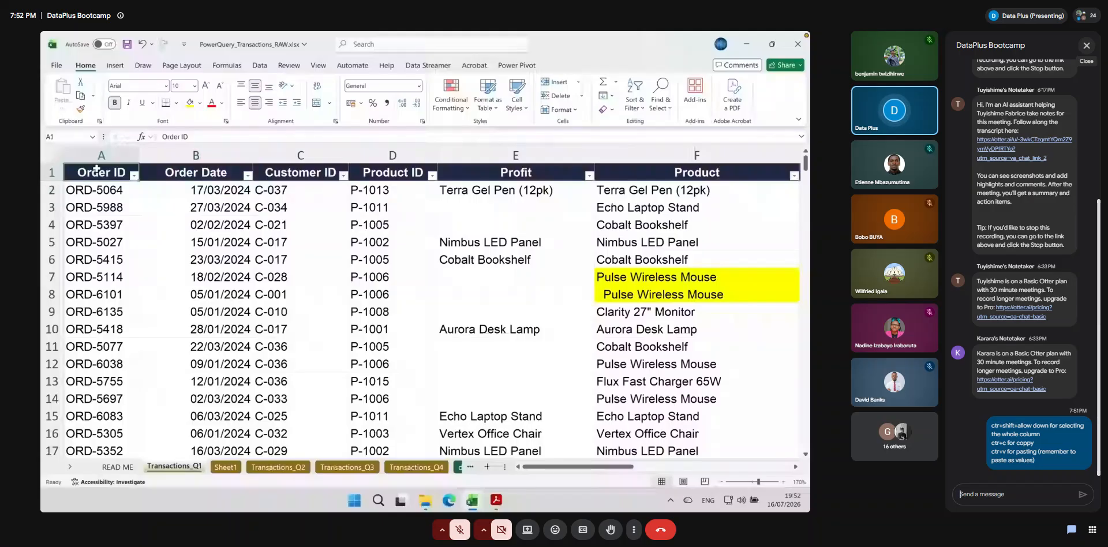
{"action": "left_click", "coordinate": [1085, 47]}
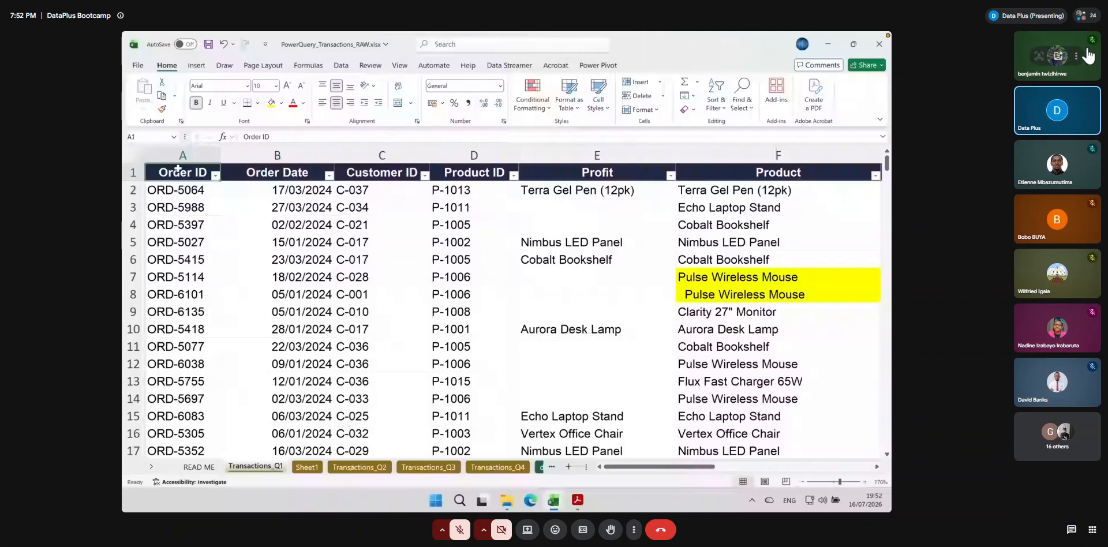
Insert a PivotTable from Transactions_Q1!$A$1:$O$281 on a new worksheet and add Order Date to its rows
{"action": "left_click", "coordinate": [196, 67]}
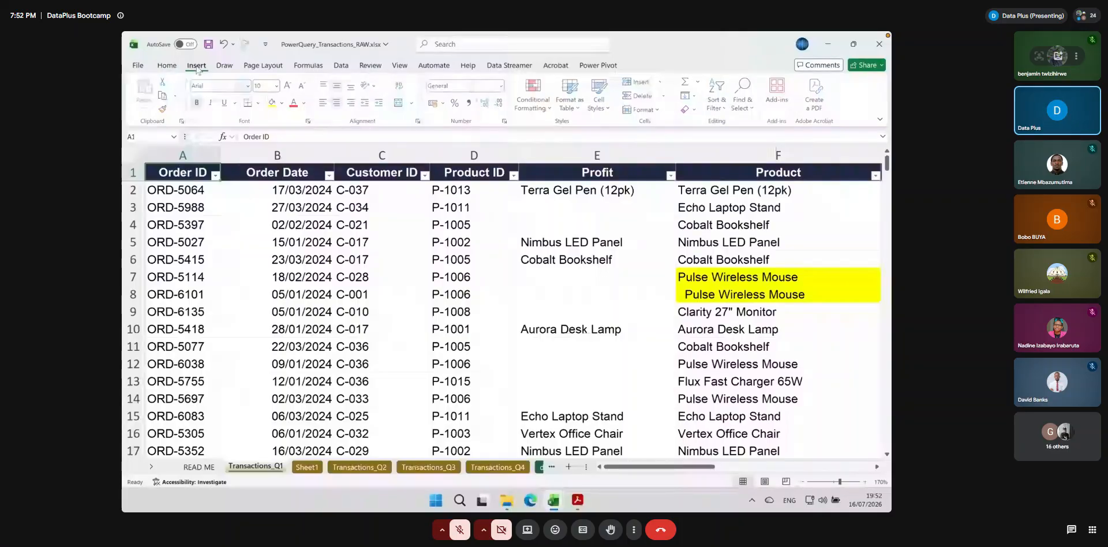
{"action": "left_click", "coordinate": [147, 92]}
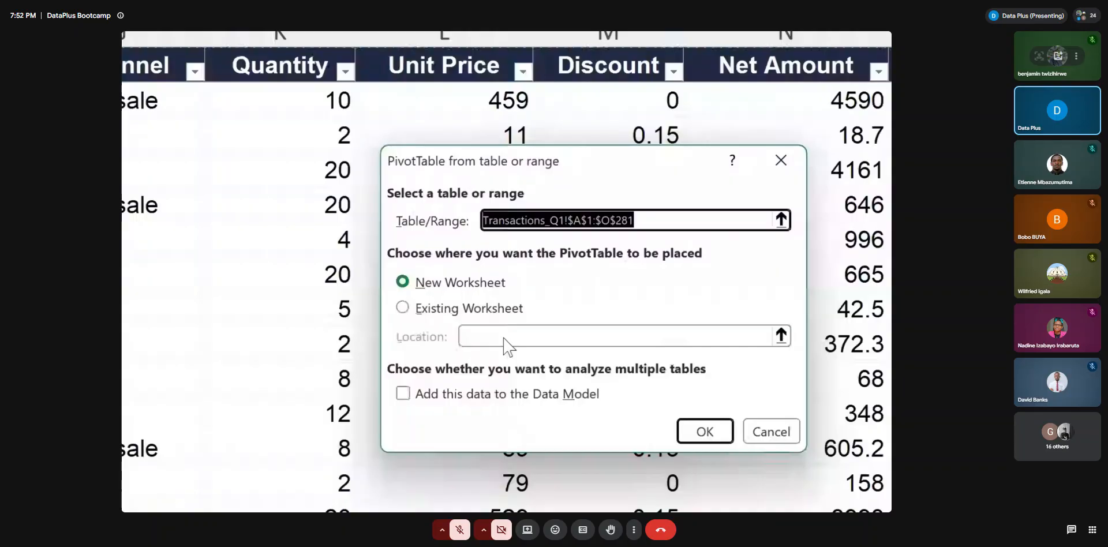
{"action": "key", "text": "Return"}
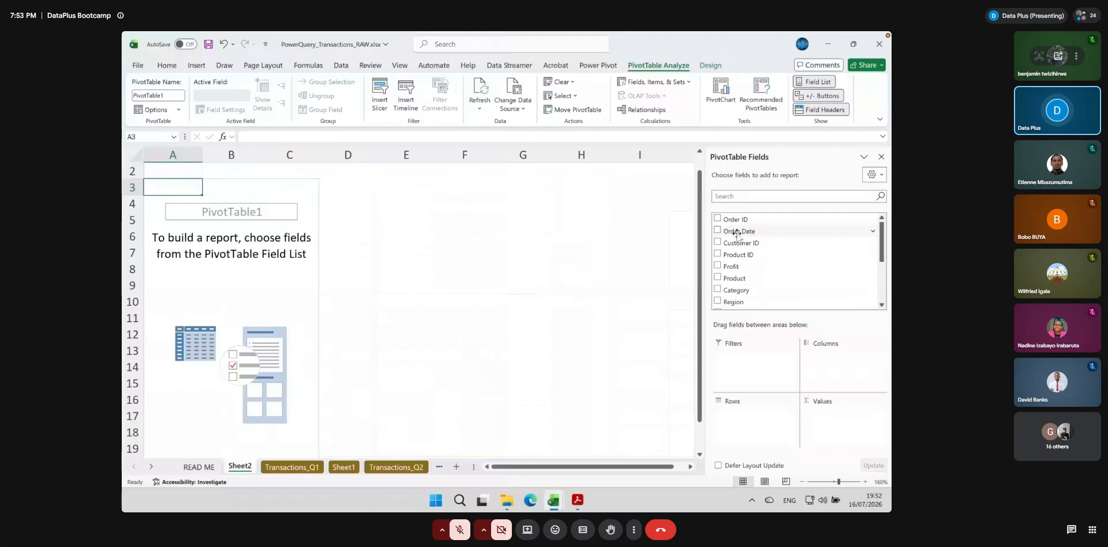
{"action": "left_click_drag", "start_coordinate": [736, 233], "coordinate": [750, 419]}
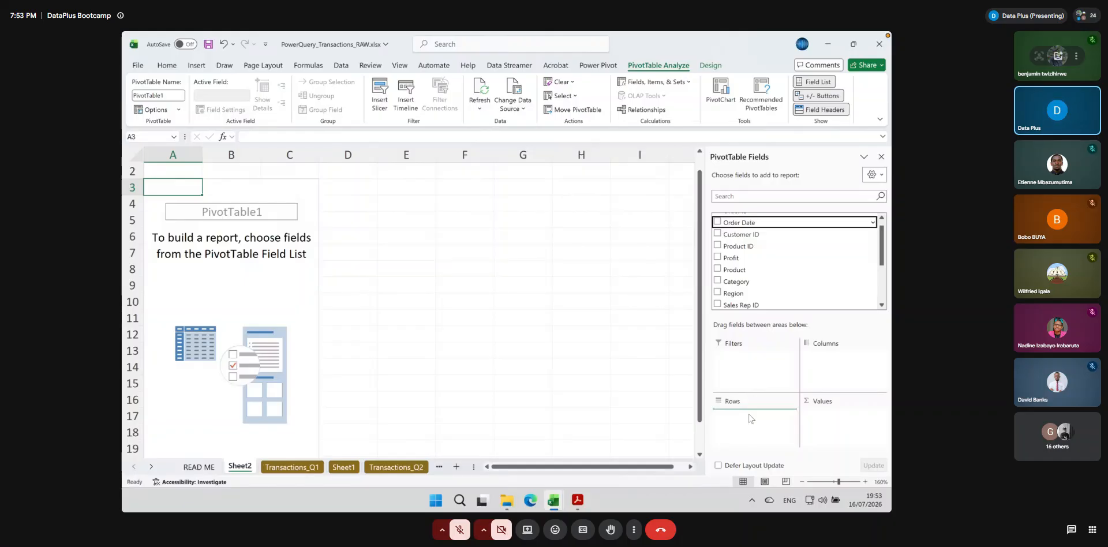
{"action": "left_click_drag", "start_coordinate": [750, 418], "coordinate": [750, 419]}
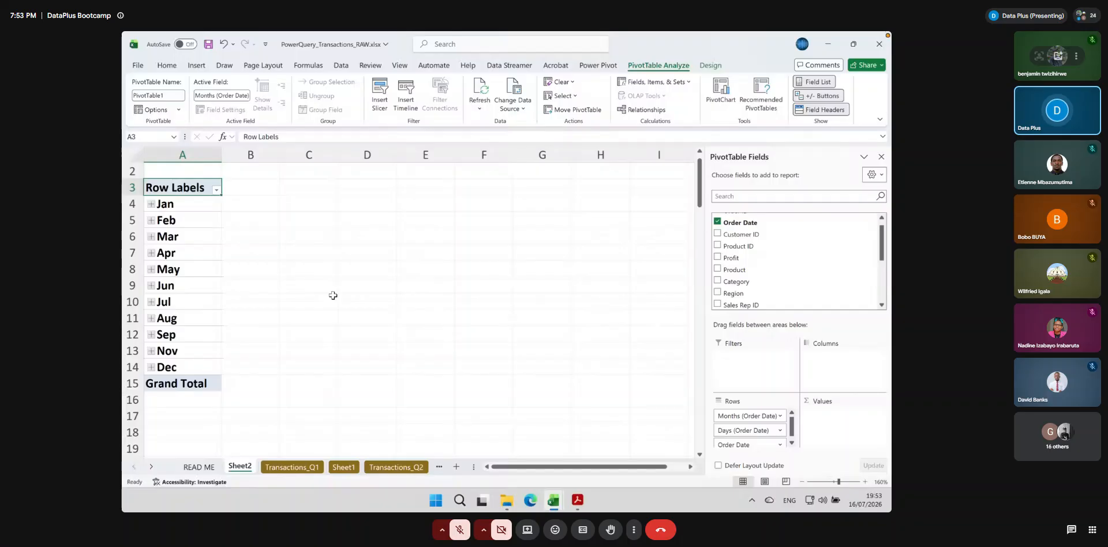
Expand January in the PivotTable to examine its daily order dates, and collapse it again
{"action": "left_click", "coordinate": [151, 203]}
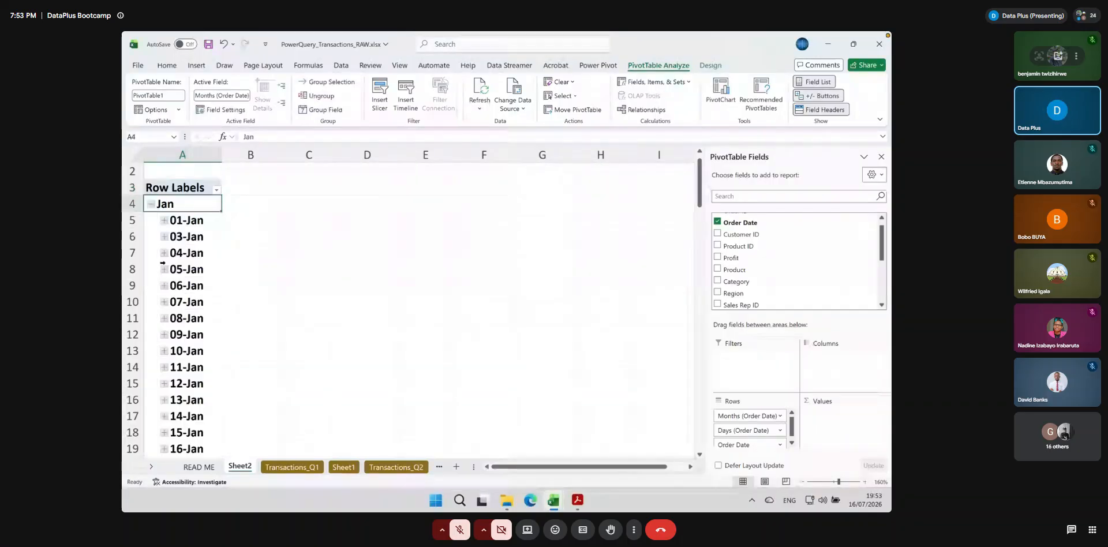
{"action": "scroll", "coordinate": [163, 263], "scroll_direction": "down", "scroll_amount": 9}
{"action": "scroll", "coordinate": [165, 265], "scroll_direction": "up", "scroll_amount": 10}
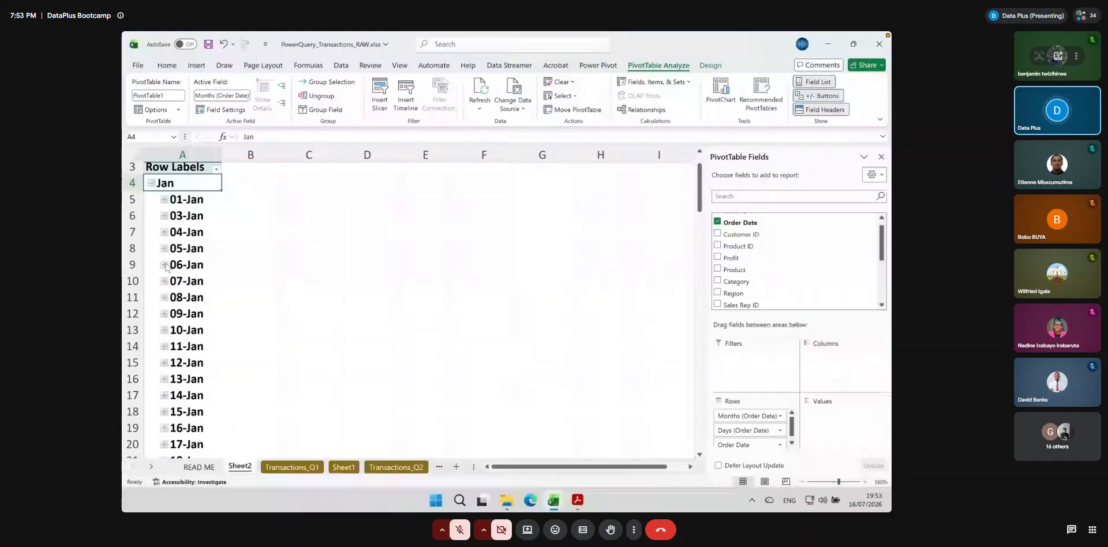
{"action": "left_click", "coordinate": [151, 219]}
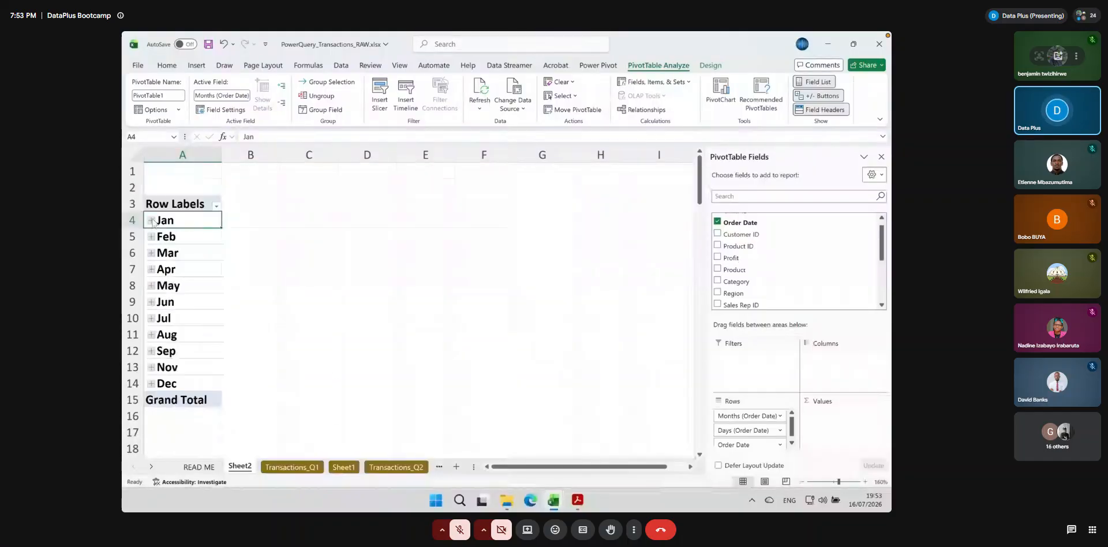
{"action": "left_click", "coordinate": [151, 220]}
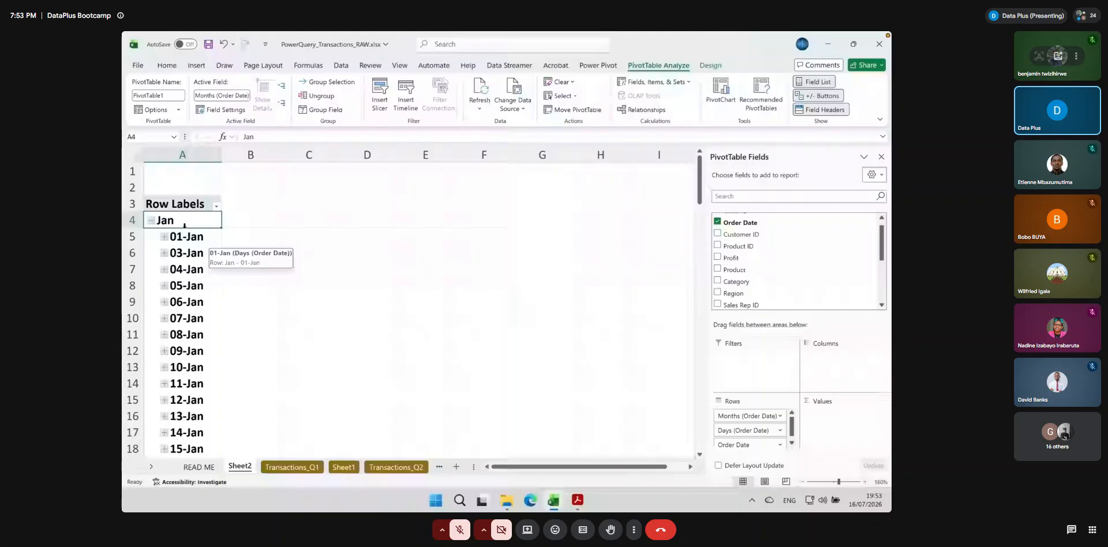
{"action": "left_click", "coordinate": [151, 220]}
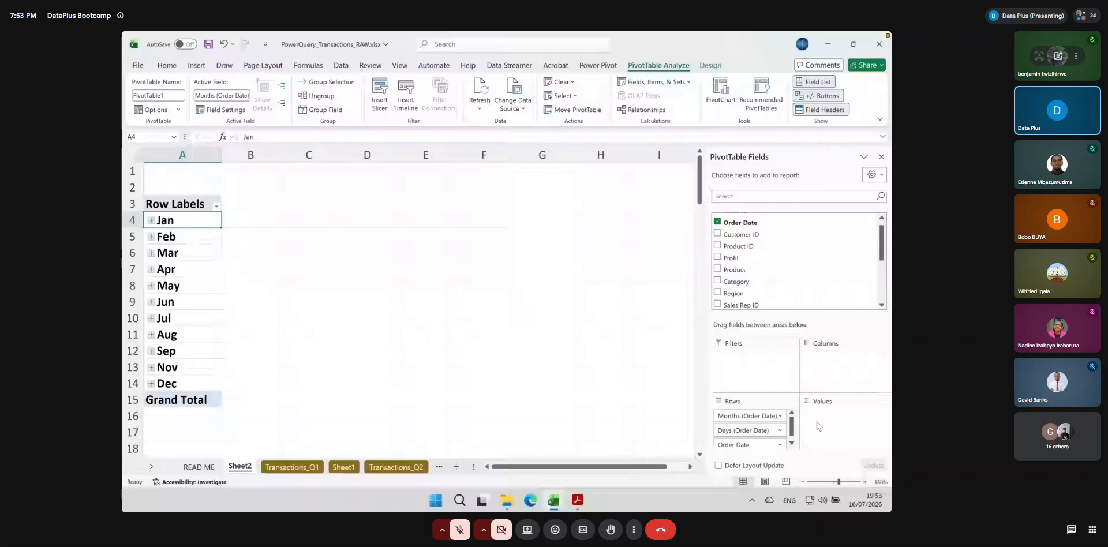
Add Order ID to the PivotTable's values as a count and check the daily counts within January
{"action": "scroll", "coordinate": [765, 220], "scroll_direction": "up", "scroll_amount": 1}
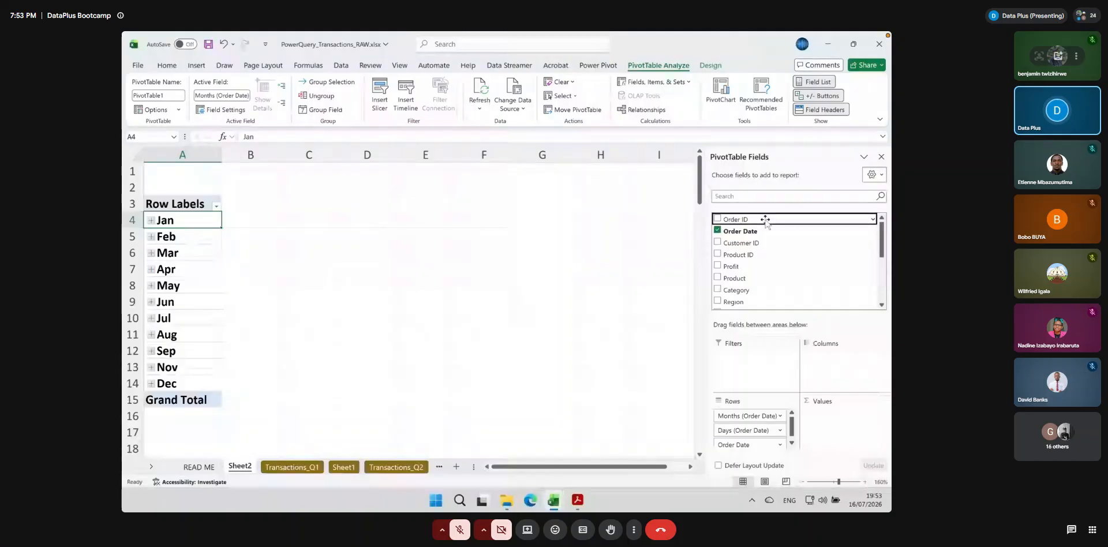
{"action": "left_click_drag", "start_coordinate": [765, 219], "coordinate": [854, 422]}
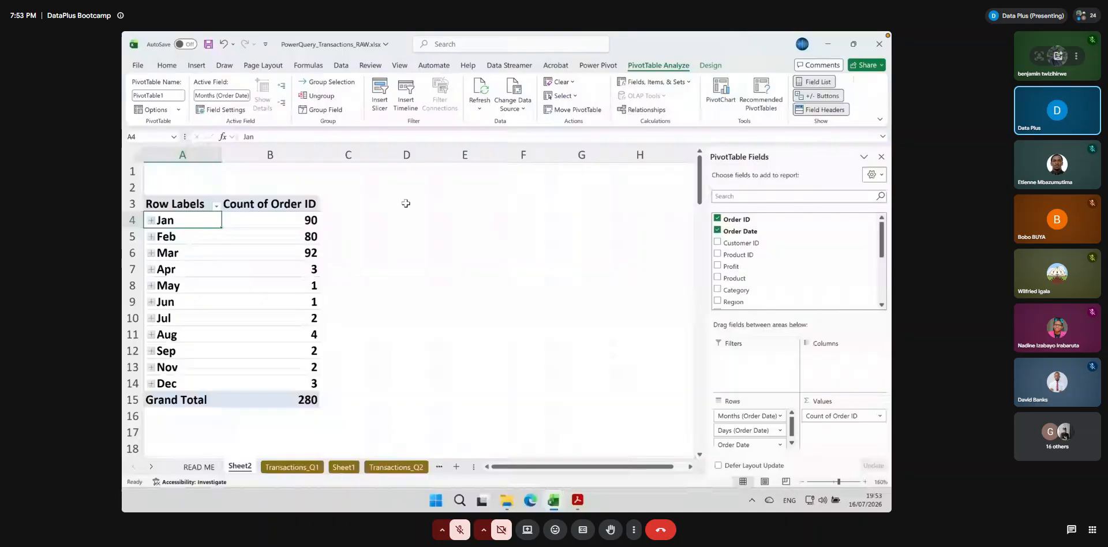
{"action": "left_click", "coordinate": [151, 221]}
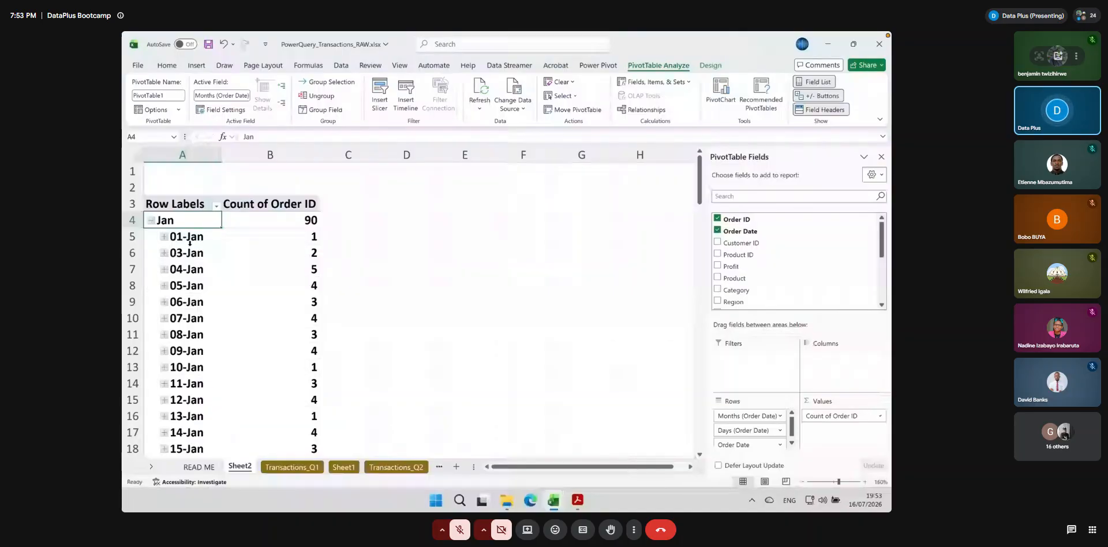
{"action": "left_click", "coordinate": [262, 237]}
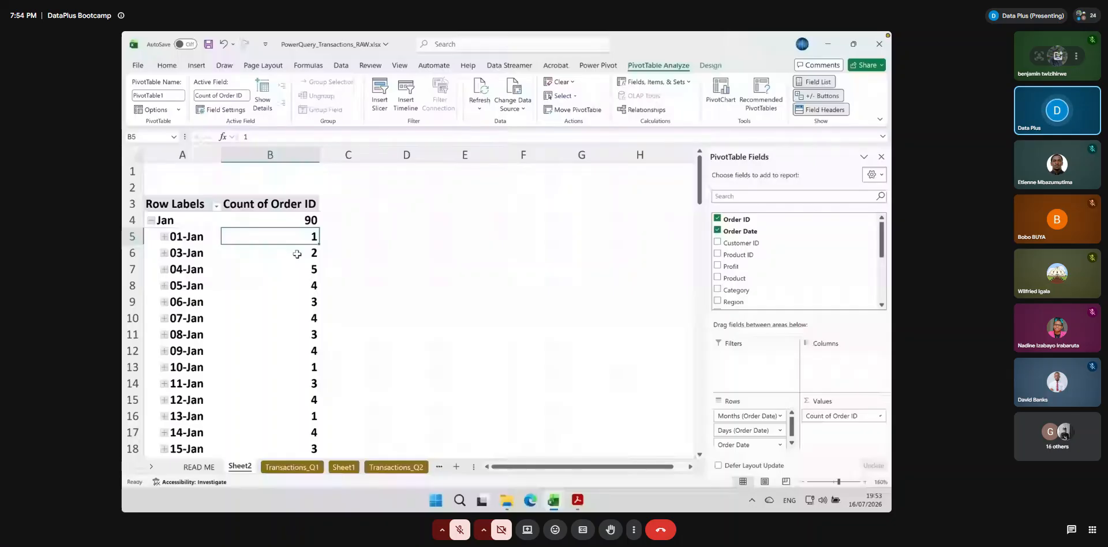
{"action": "left_click", "coordinate": [297, 254]}
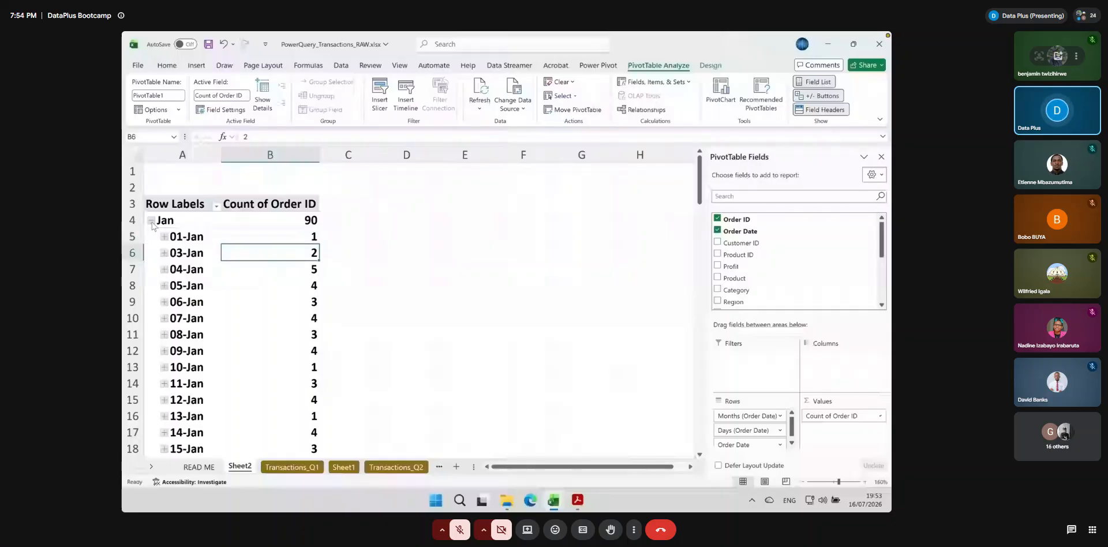
{"action": "left_click", "coordinate": [151, 221]}
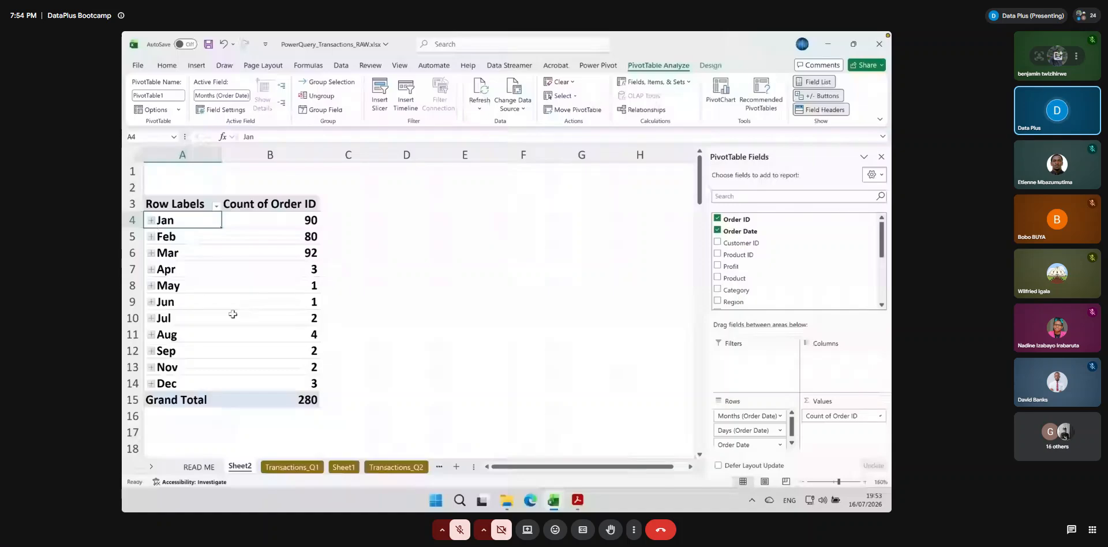
Insert a 2-D line PivotChart of the monthly order counts from the PivotTable
{"action": "left_click", "coordinate": [179, 204]}
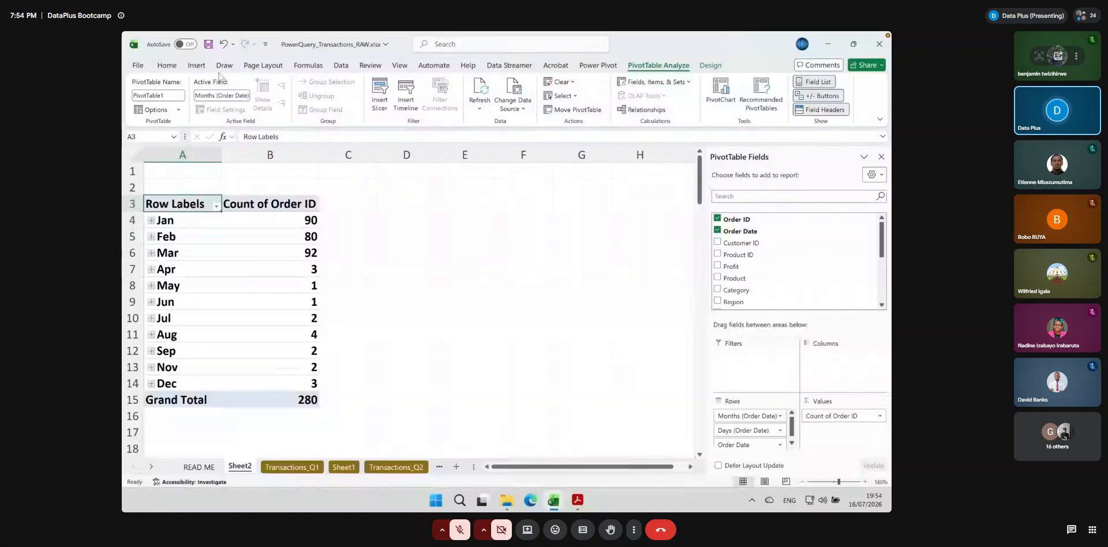
{"action": "left_click", "coordinate": [197, 65]}
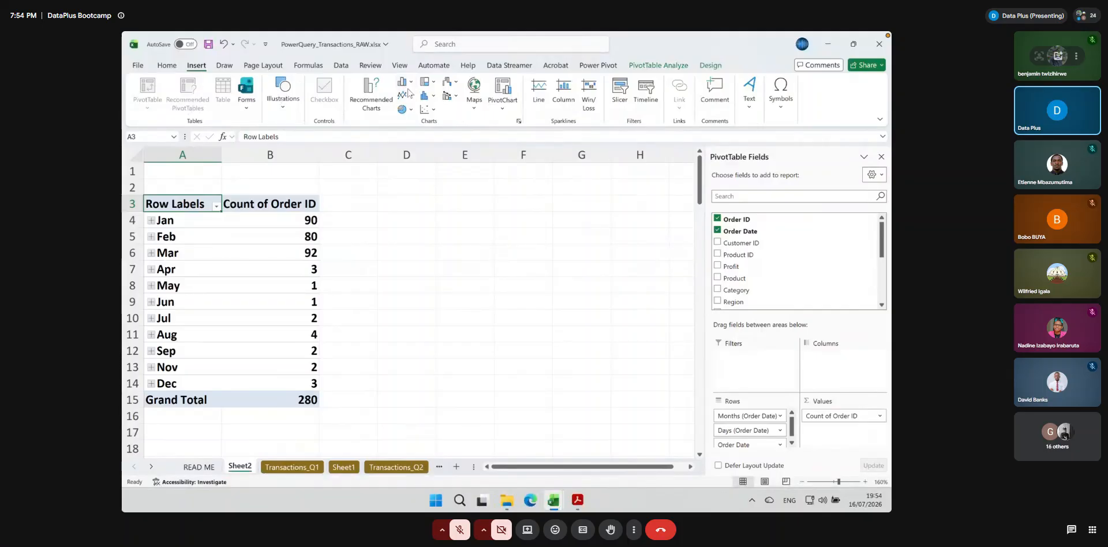
{"action": "left_click", "coordinate": [407, 94]}
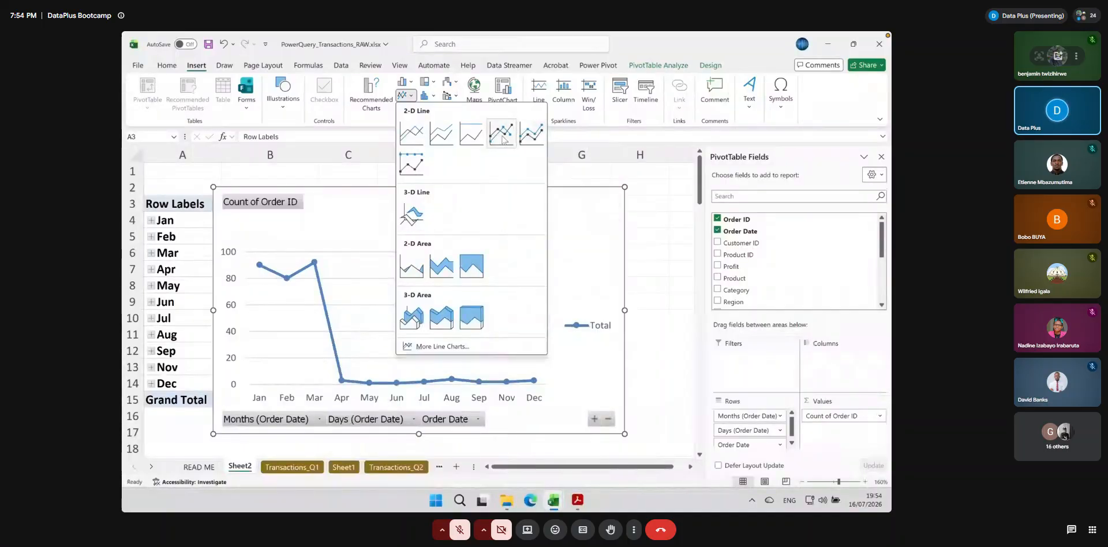
{"action": "left_click", "coordinate": [458, 142]}
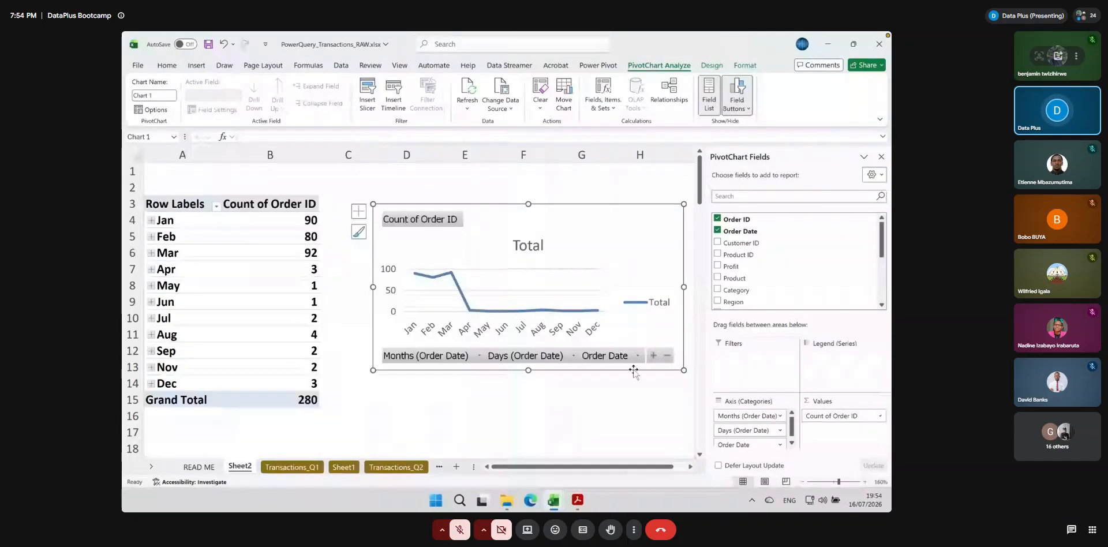
Hide the PivotChart's field buttons and arrange the enlarged chart beside the PivotTable
{"action": "left_click_drag", "start_coordinate": [358, 379], "coordinate": [346, 387]}
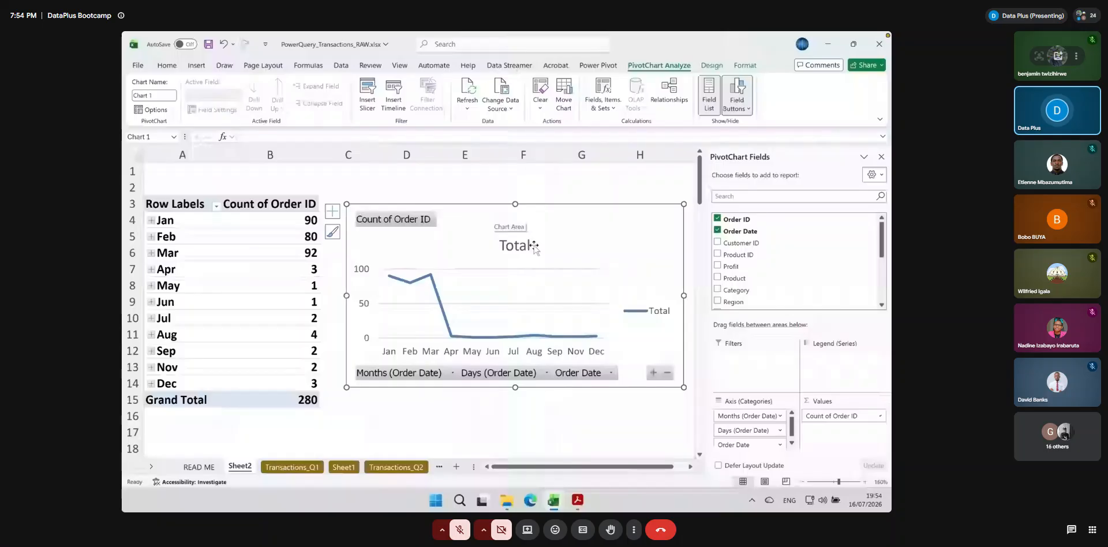
{"action": "left_click", "coordinate": [737, 87]}
{"action": "left_click_drag", "start_coordinate": [346, 387], "coordinate": [260, 395]}
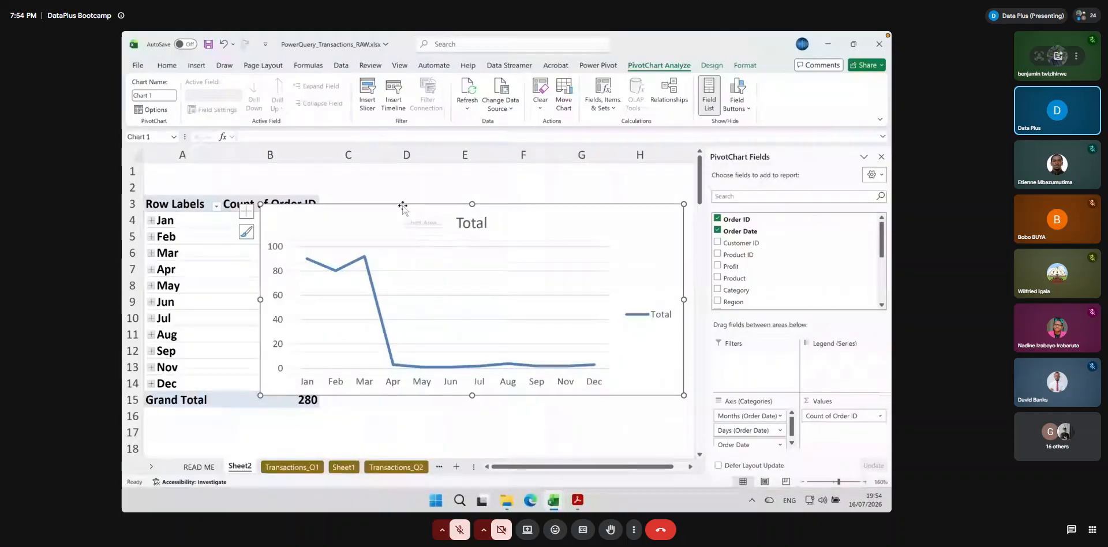
{"action": "left_click_drag", "start_coordinate": [391, 208], "coordinate": [464, 202]}
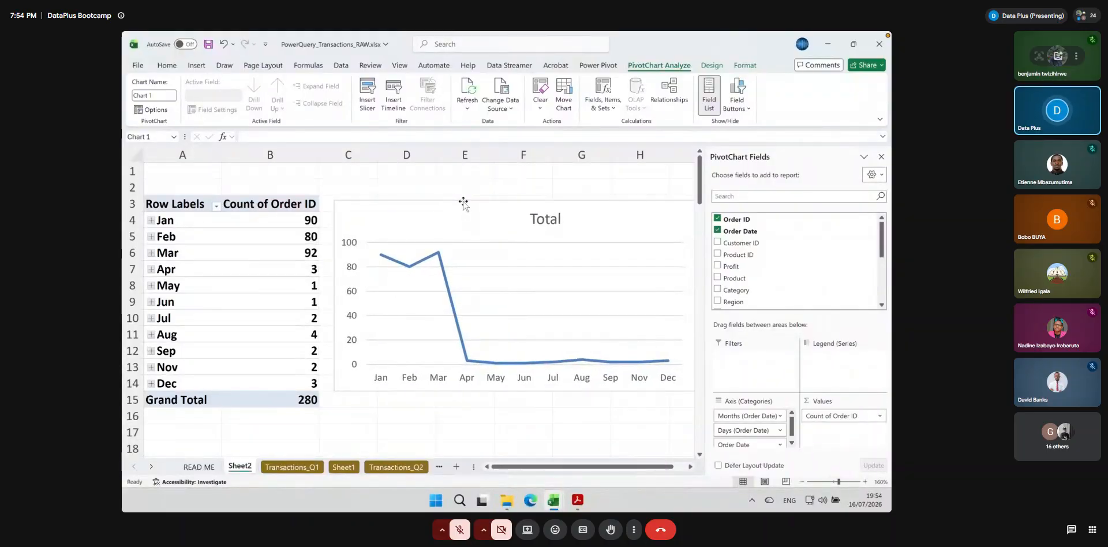
{"action": "left_click_drag", "start_coordinate": [463, 202], "coordinate": [458, 205]}
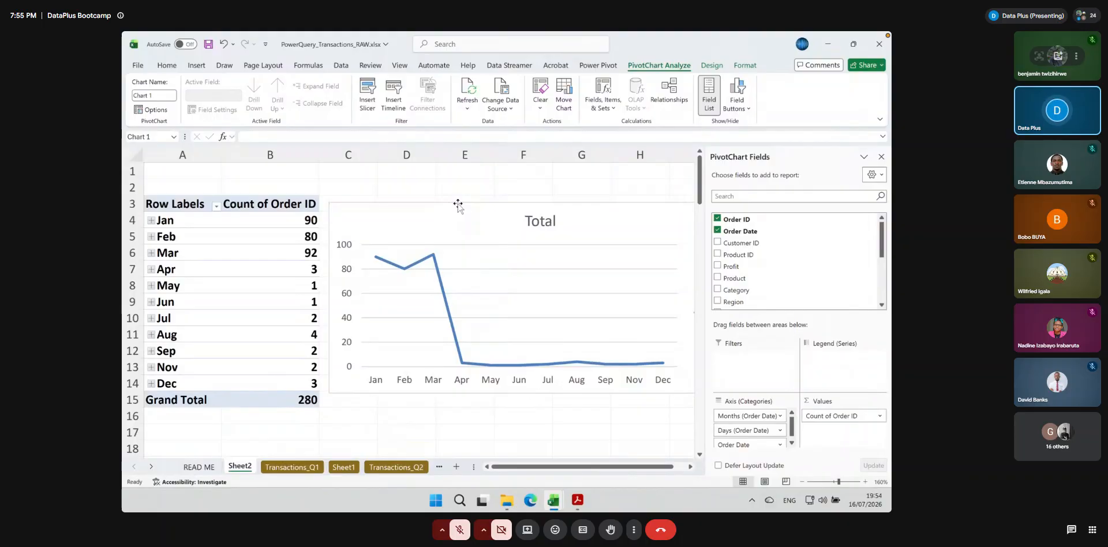
{"action": "left_click_drag", "start_coordinate": [457, 205], "coordinate": [457, 206]}
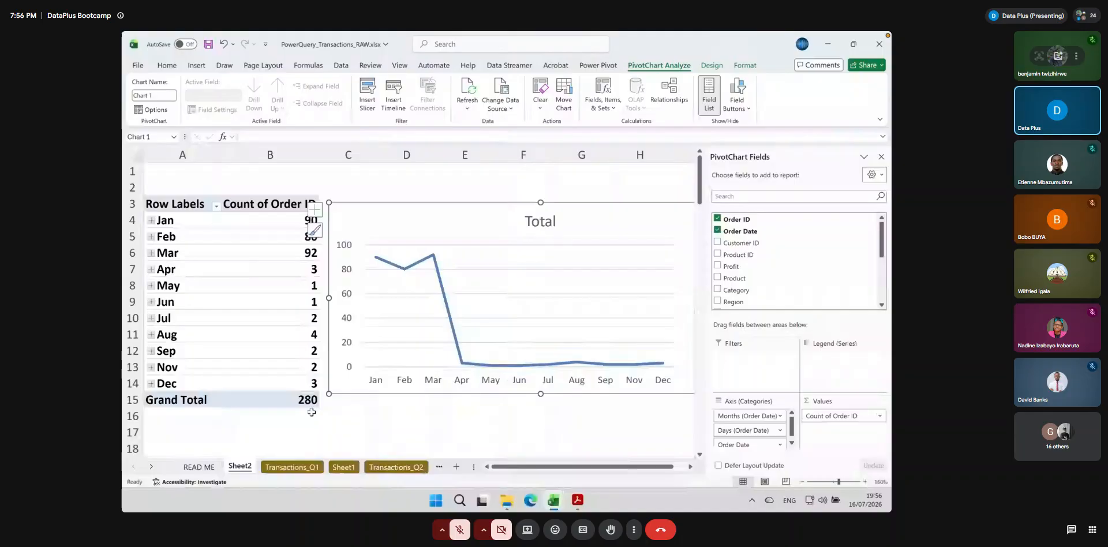
Review the columns of the source data in the Transactions_Q1 sheet
{"action": "left_click", "coordinate": [292, 467]}
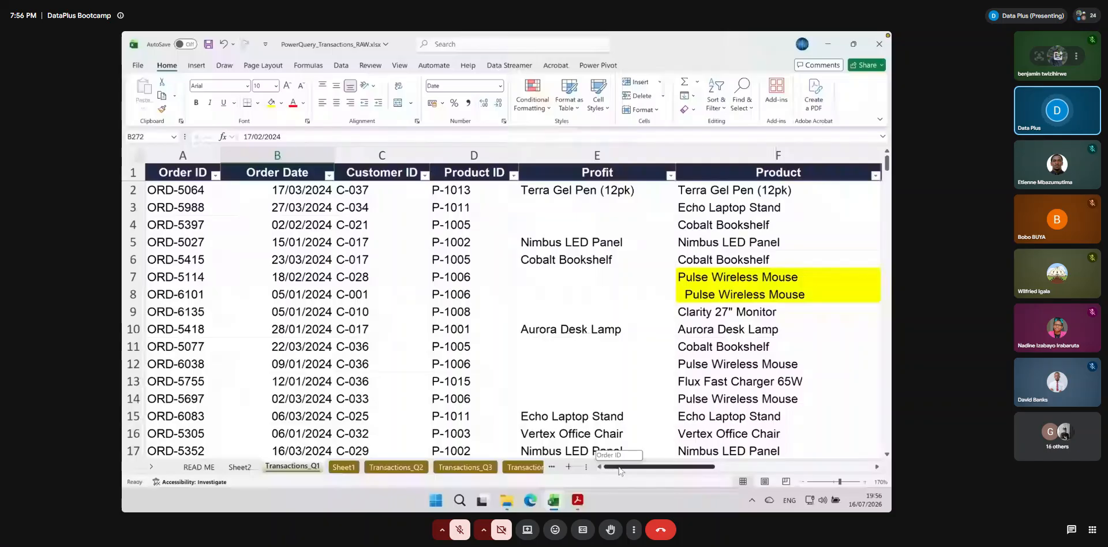
{"action": "left_click_drag", "start_coordinate": [619, 468], "coordinate": [635, 469]}
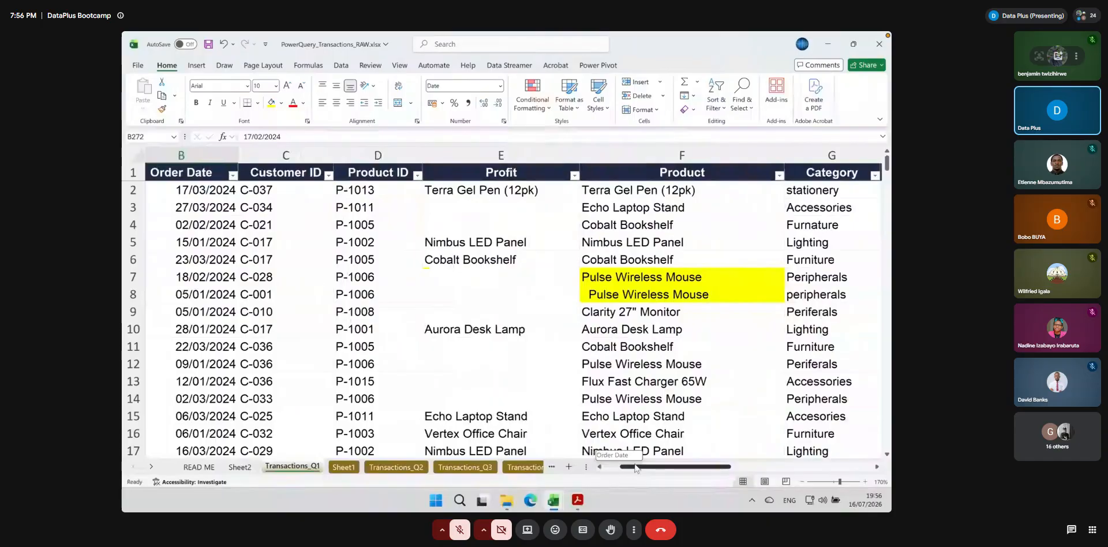
{"action": "left_click_drag", "start_coordinate": [635, 469], "coordinate": [671, 468]}
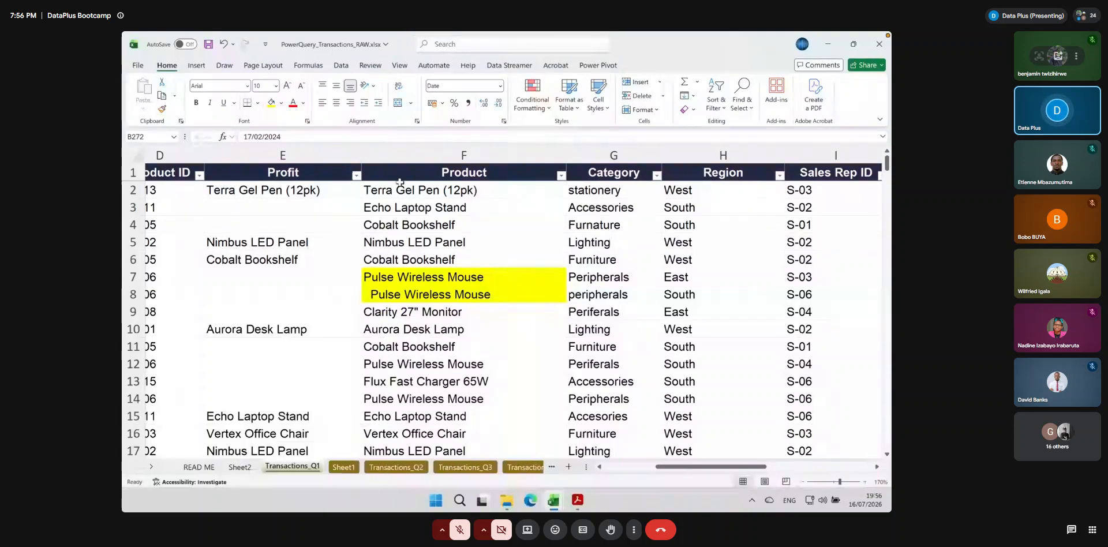
{"action": "left_click_drag", "start_coordinate": [672, 467], "coordinate": [620, 467]}
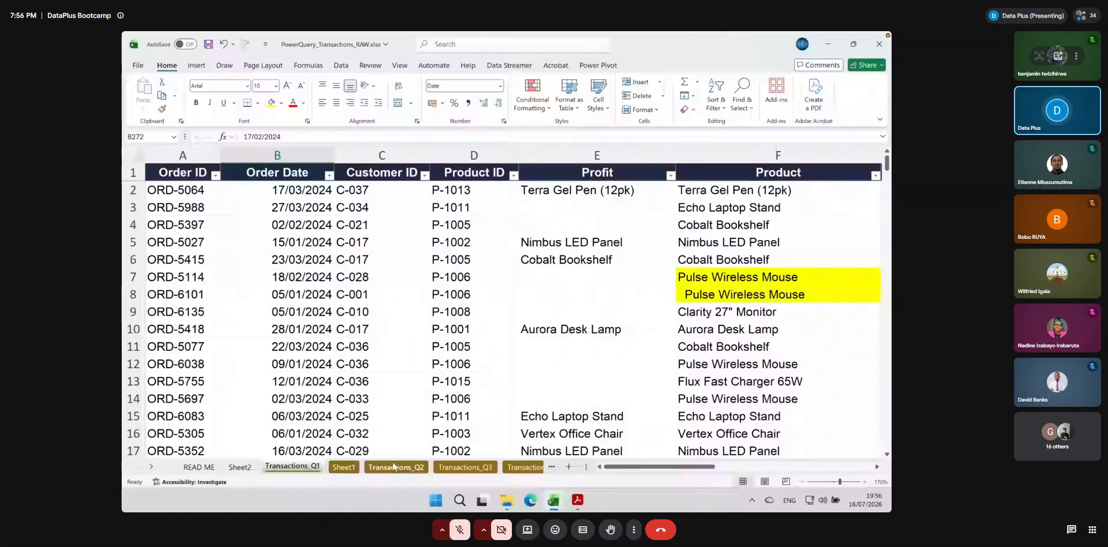
Clear the Sheet2 PivotTable and its chart by removing the Order Date, Order ID, Days and Months fields
{"action": "left_click", "coordinate": [240, 467]}
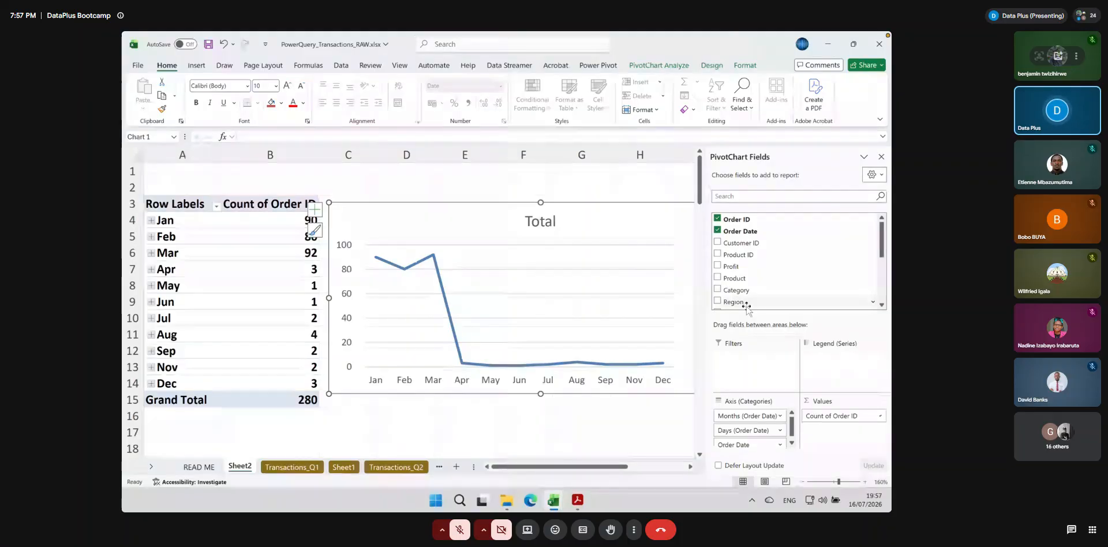
{"action": "left_click", "coordinate": [717, 231]}
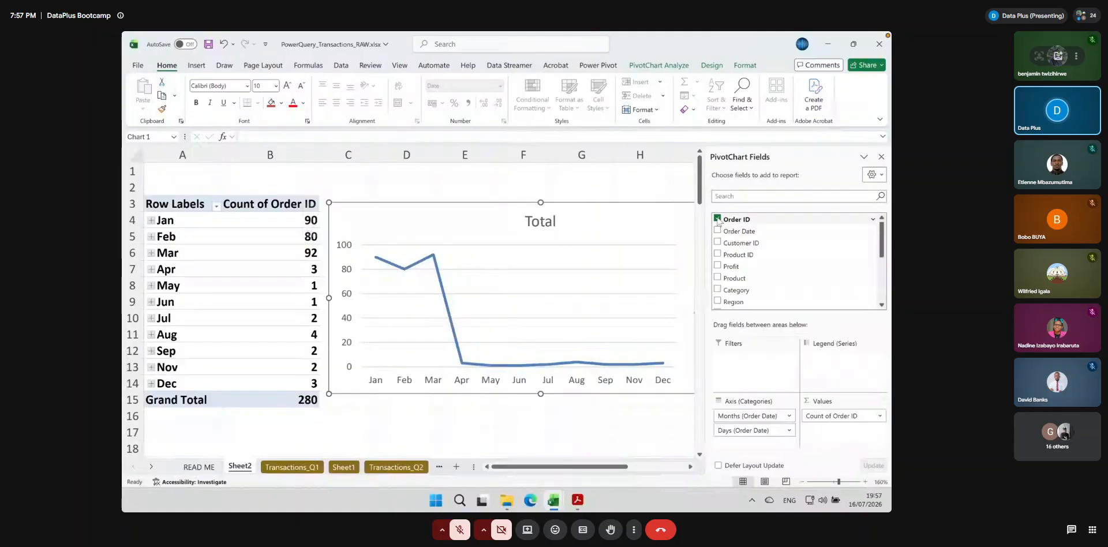
{"action": "left_click", "coordinate": [717, 219]}
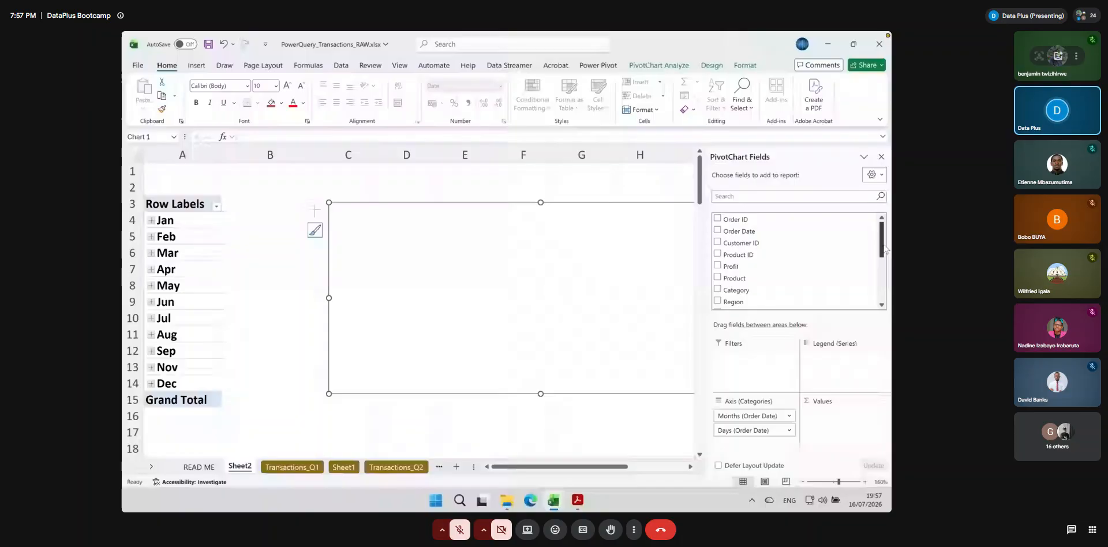
{"action": "scroll", "coordinate": [884, 248], "scroll_direction": "down", "scroll_amount": 3}
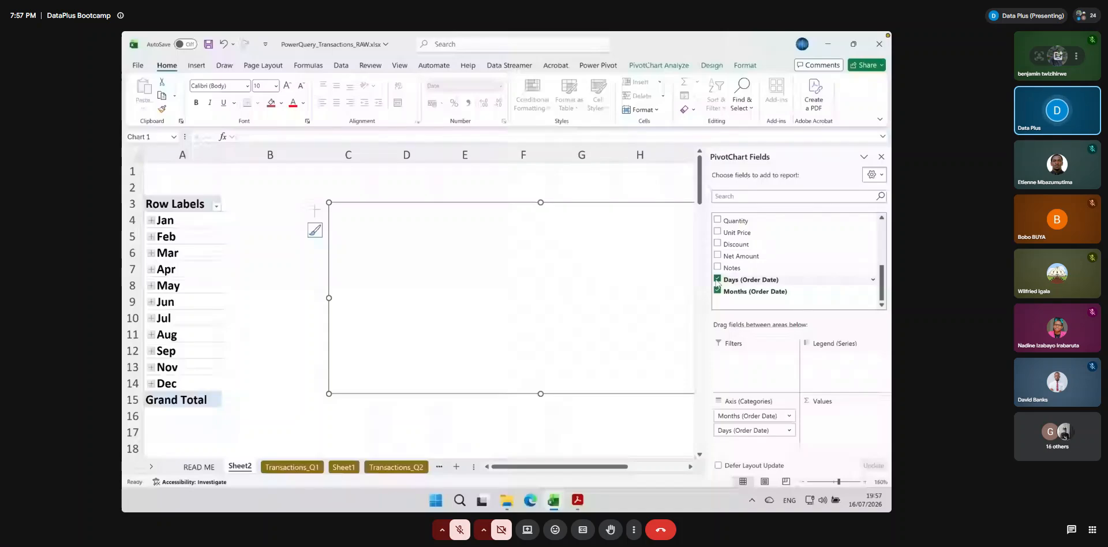
{"action": "left_click", "coordinate": [717, 279]}
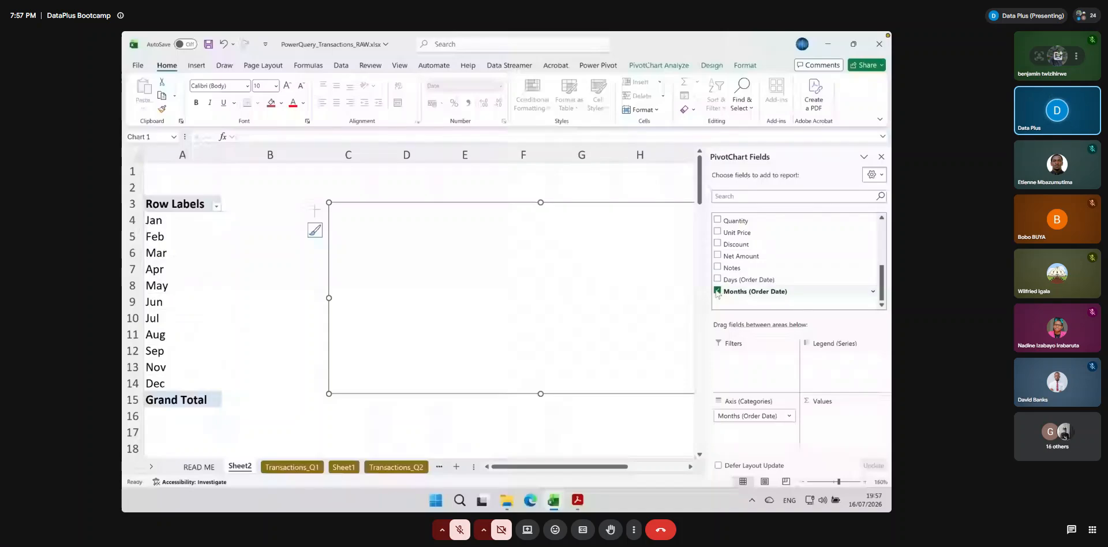
{"action": "left_click", "coordinate": [718, 292]}
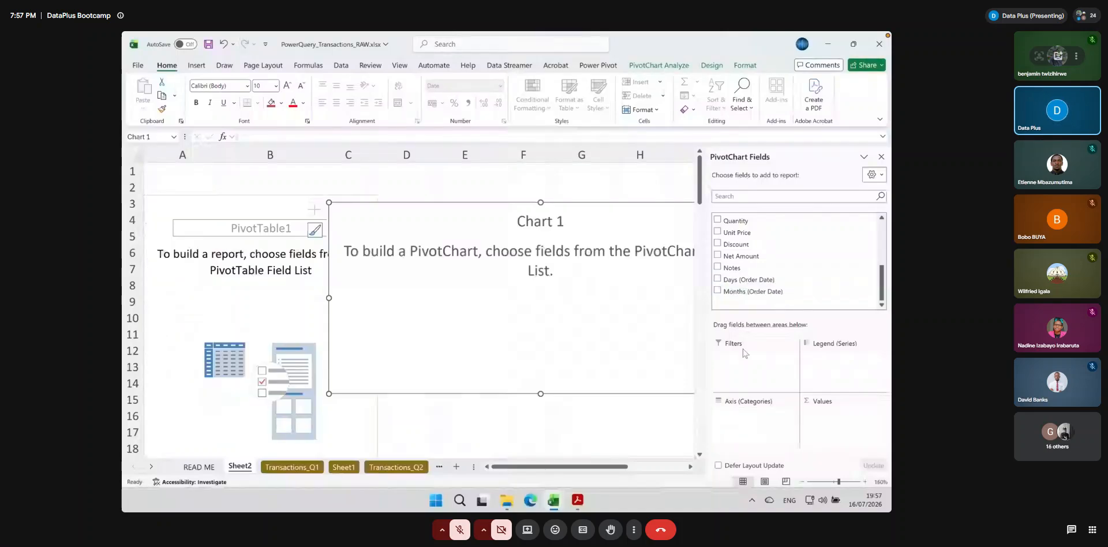
Add the Product field to the rows of the Sheet2 PivotTable
{"action": "scroll", "coordinate": [717, 281], "scroll_direction": "up", "scroll_amount": 5}
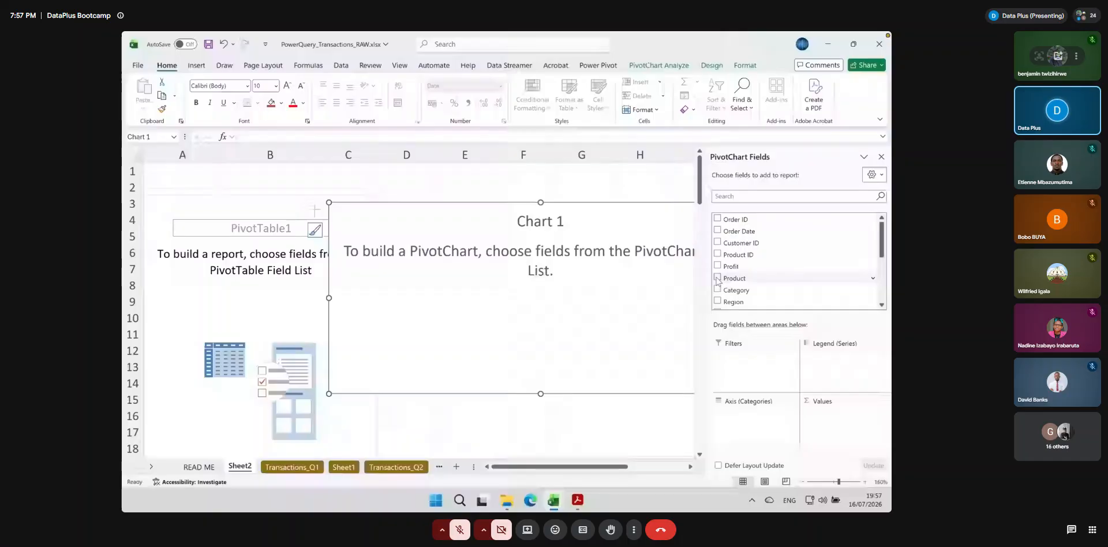
{"action": "left_click", "coordinate": [717, 279]}
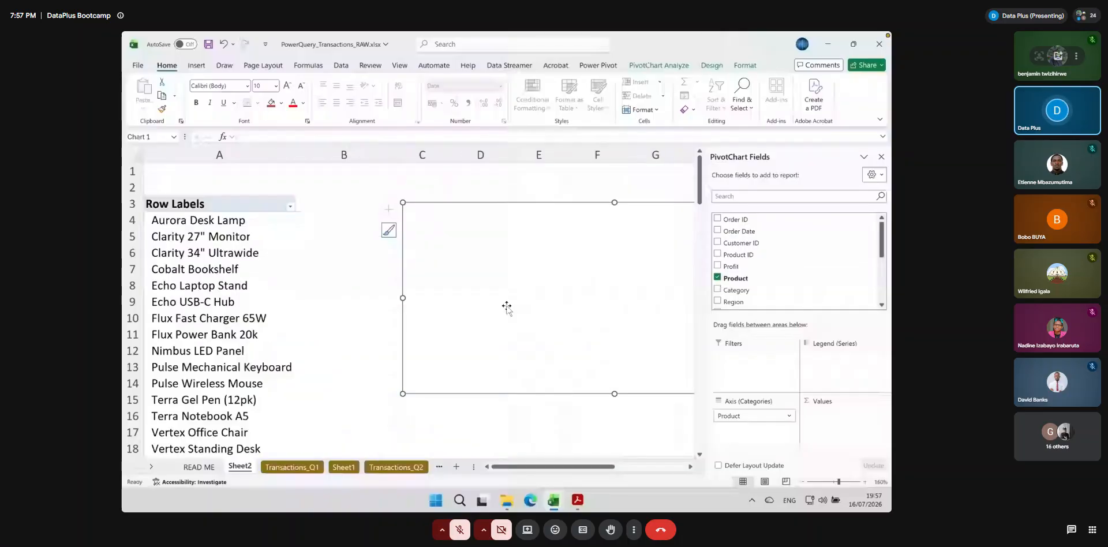
{"action": "left_click", "coordinate": [344, 308]}
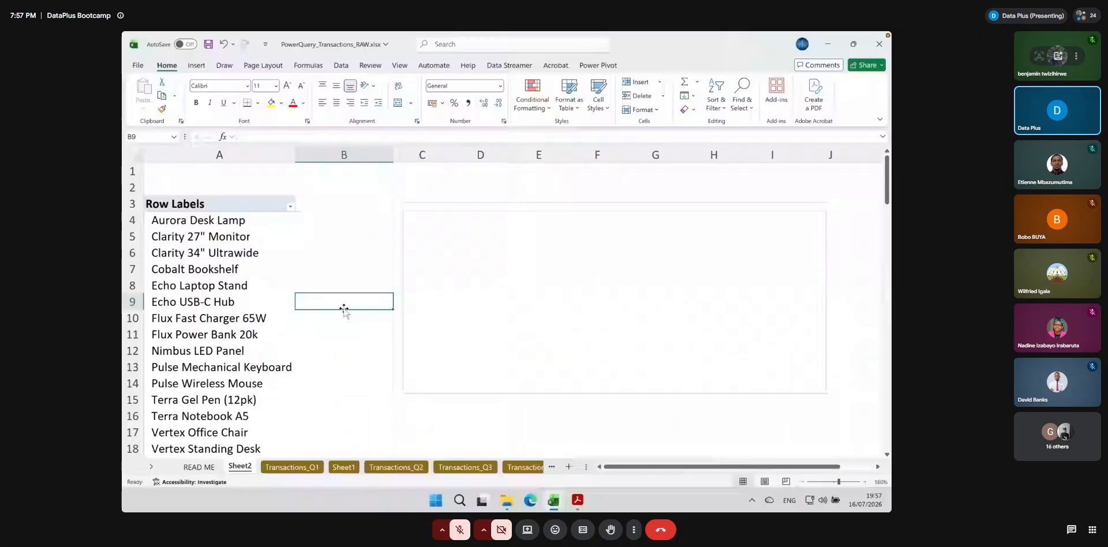
Examine the PivotTable's product list for repeated names, comparing the indented entries with the non-indented ones such as Flux Power Bank 20k
{"action": "scroll", "coordinate": [343, 307], "scroll_direction": "down", "scroll_amount": 4}
{"action": "scroll", "coordinate": [344, 308], "scroll_direction": "up", "scroll_amount": 1}
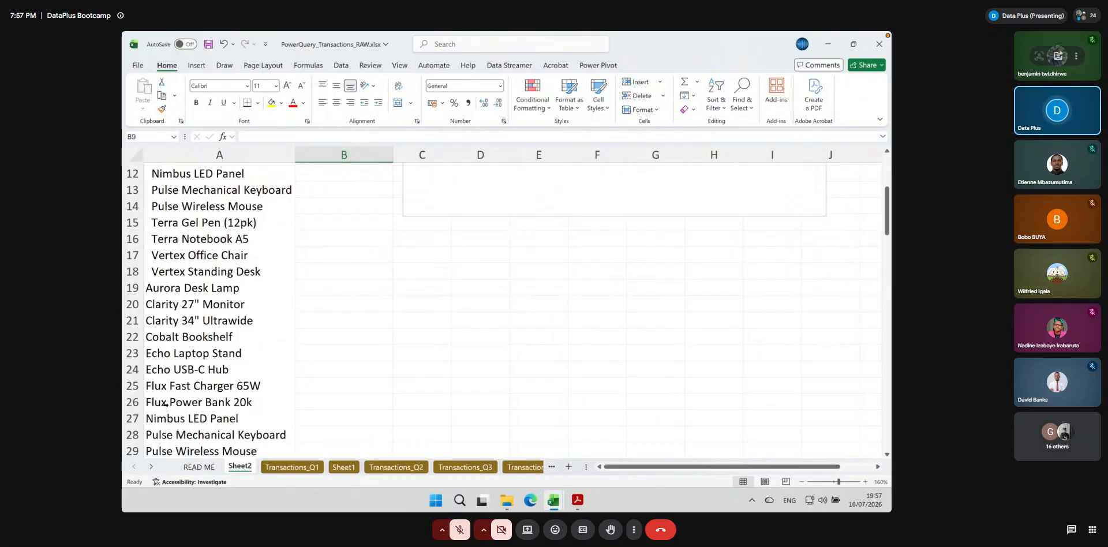
{"action": "left_click_drag", "start_coordinate": [165, 403], "coordinate": [166, 392]}
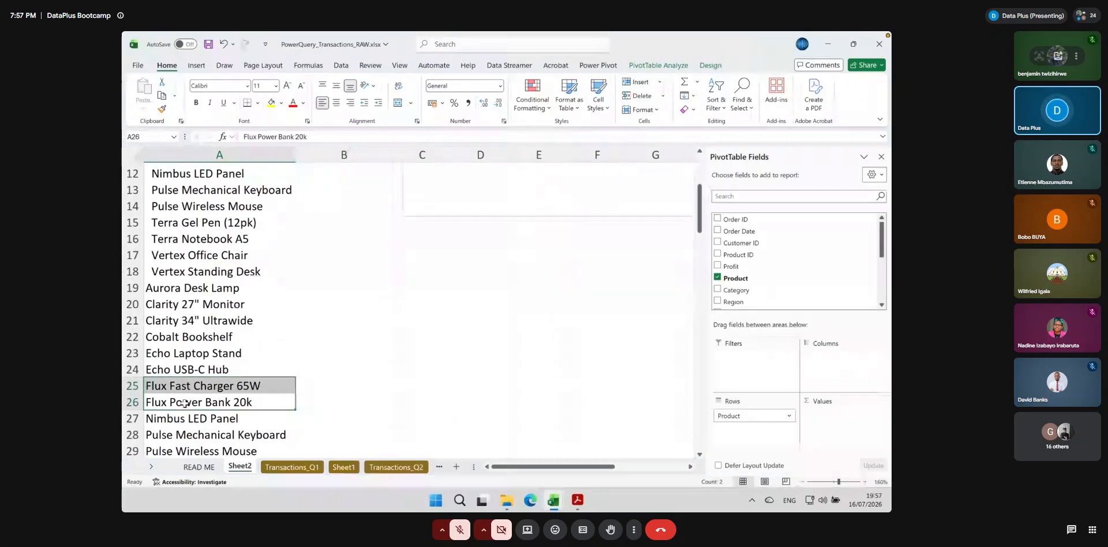
{"action": "left_click", "coordinate": [183, 403]}
{"action": "scroll", "coordinate": [211, 253], "scroll_direction": "up", "scroll_amount": 2}
{"action": "left_click", "coordinate": [211, 252]}
{"action": "scroll", "coordinate": [219, 282], "scroll_direction": "down", "scroll_amount": 1}
{"action": "scroll", "coordinate": [219, 282], "scroll_direction": "down", "scroll_amount": 2}
{"action": "left_click", "coordinate": [184, 410]}
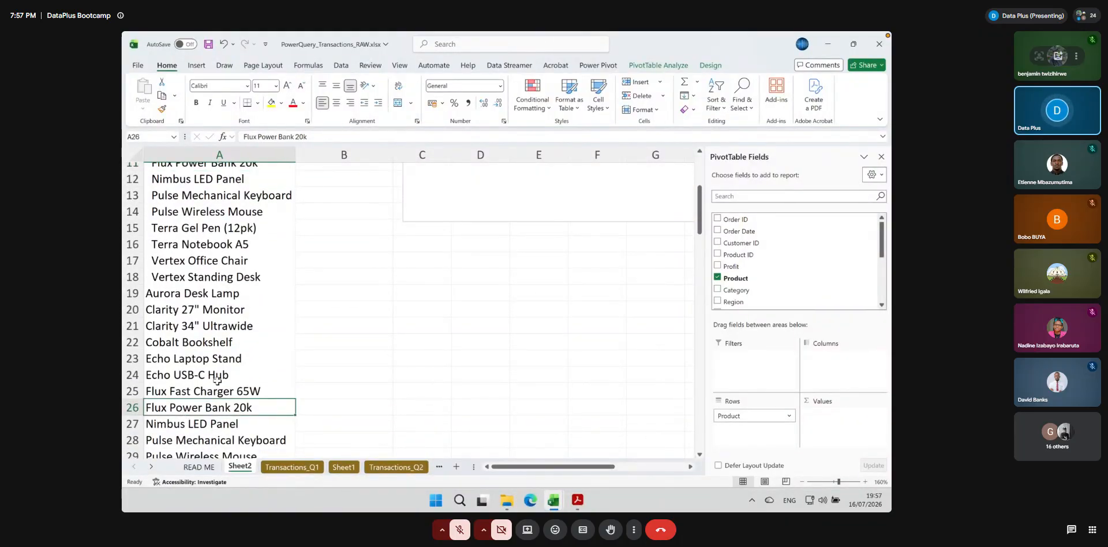
{"action": "scroll", "coordinate": [217, 380], "scroll_direction": "up", "scroll_amount": 4}
{"action": "scroll", "coordinate": [218, 380], "scroll_direction": "down", "scroll_amount": 1}
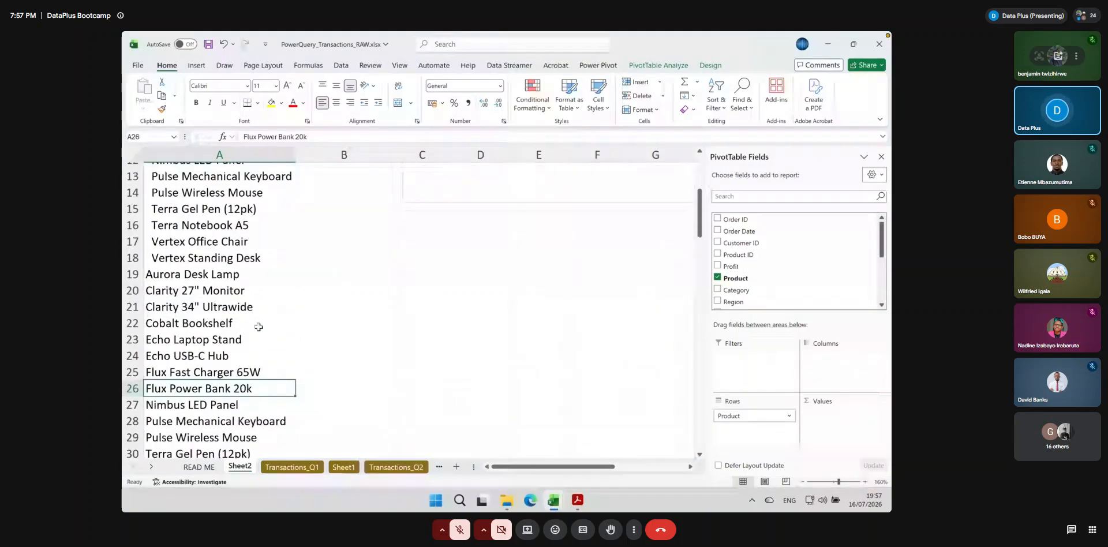
{"action": "scroll", "coordinate": [259, 327], "scroll_direction": "down", "scroll_amount": 3}
{"action": "scroll", "coordinate": [259, 327], "scroll_direction": "up", "scroll_amount": 7}
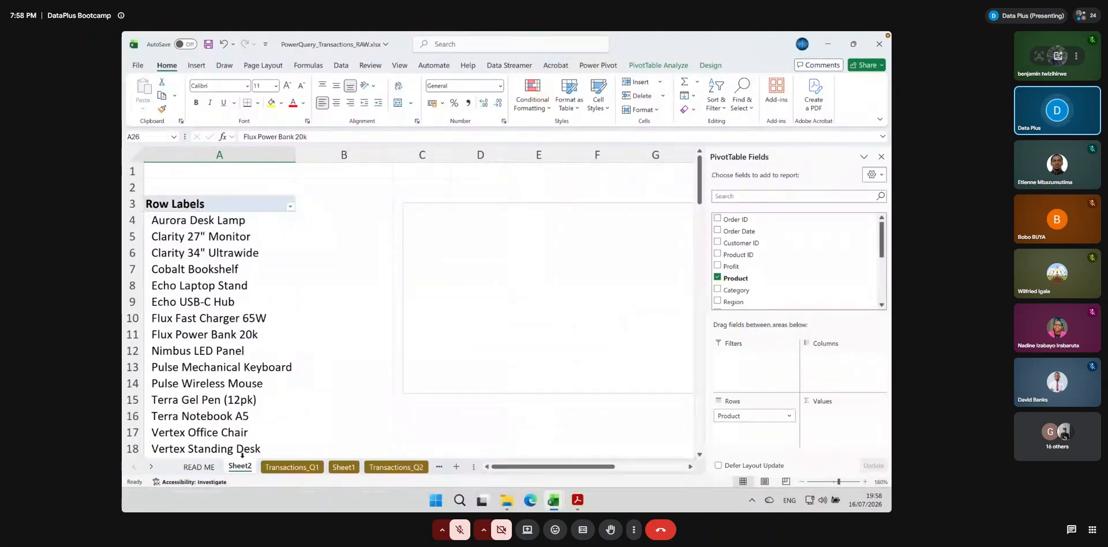
Insert a blank column between Product and Category in the Transactions_Q1 sheet
{"action": "left_click", "coordinate": [289, 466]}
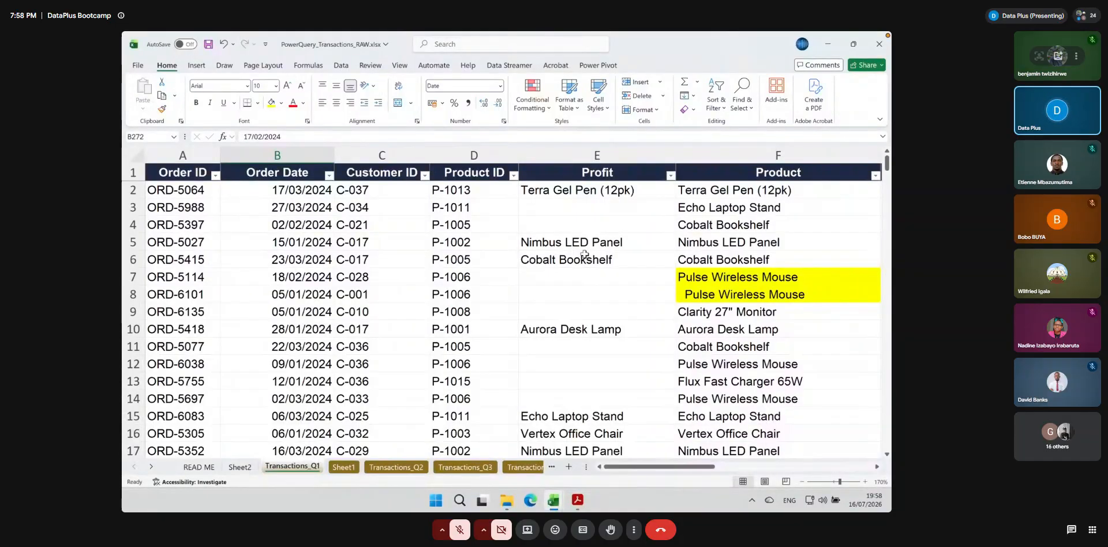
{"action": "scroll", "coordinate": [584, 254], "scroll_direction": "right", "scroll_amount": 3}
{"action": "scroll", "coordinate": [585, 254], "scroll_direction": "right", "scroll_amount": 3}
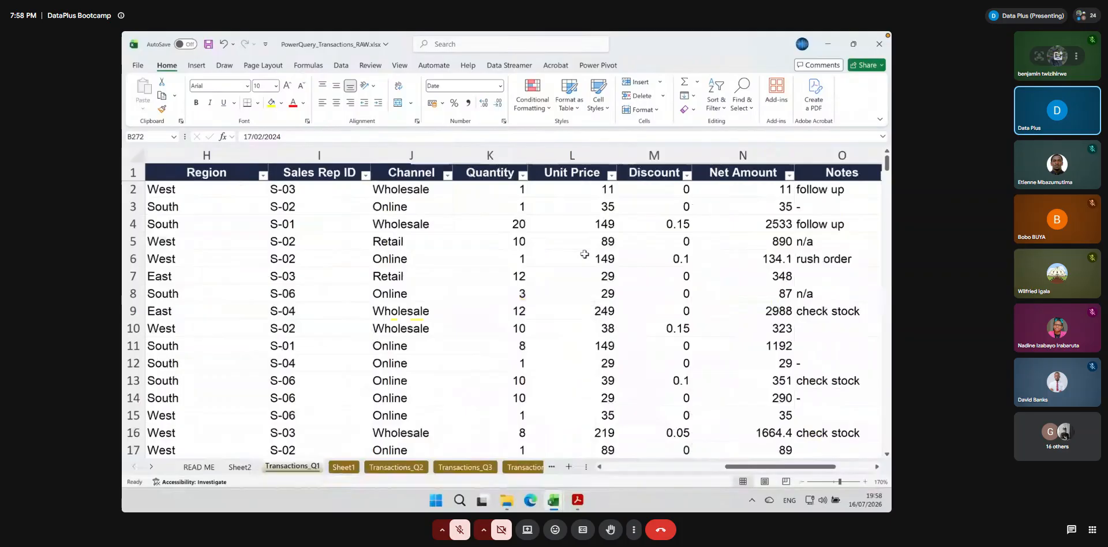
{"action": "scroll", "coordinate": [585, 254], "scroll_direction": "right", "scroll_amount": 2}
{"action": "scroll", "coordinate": [584, 254], "scroll_direction": "left", "scroll_amount": 4}
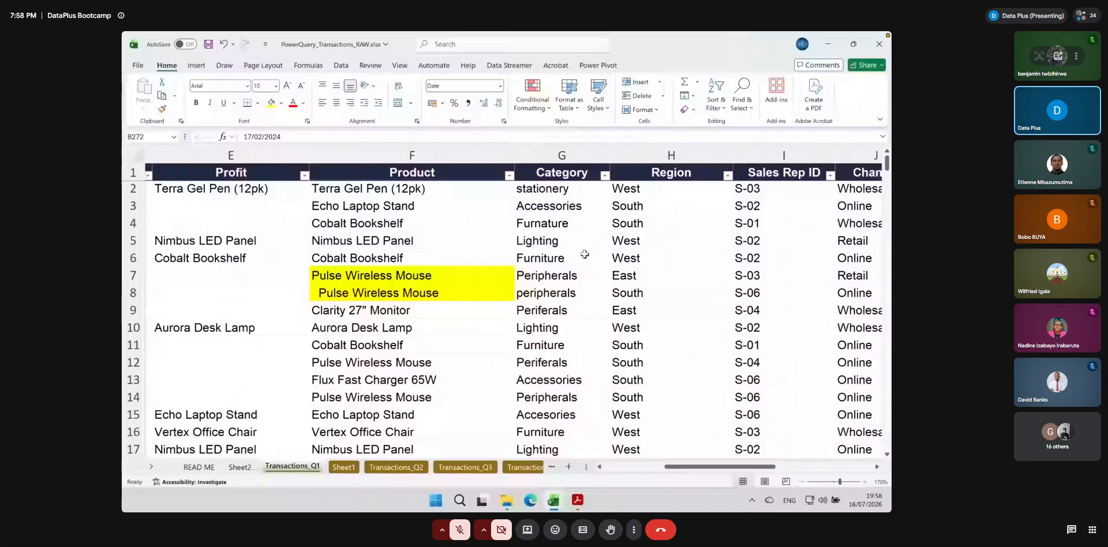
{"action": "scroll", "coordinate": [584, 254], "scroll_direction": "right", "scroll_amount": 1}
{"action": "left_click", "coordinate": [372, 153]}
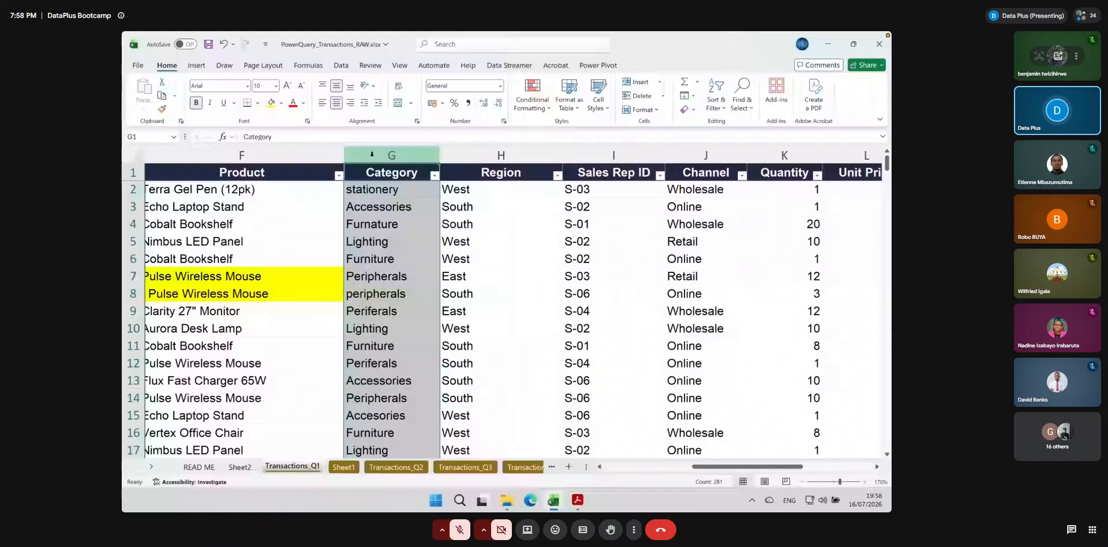
{"action": "key", "text": "ctrl+shift+equal"}
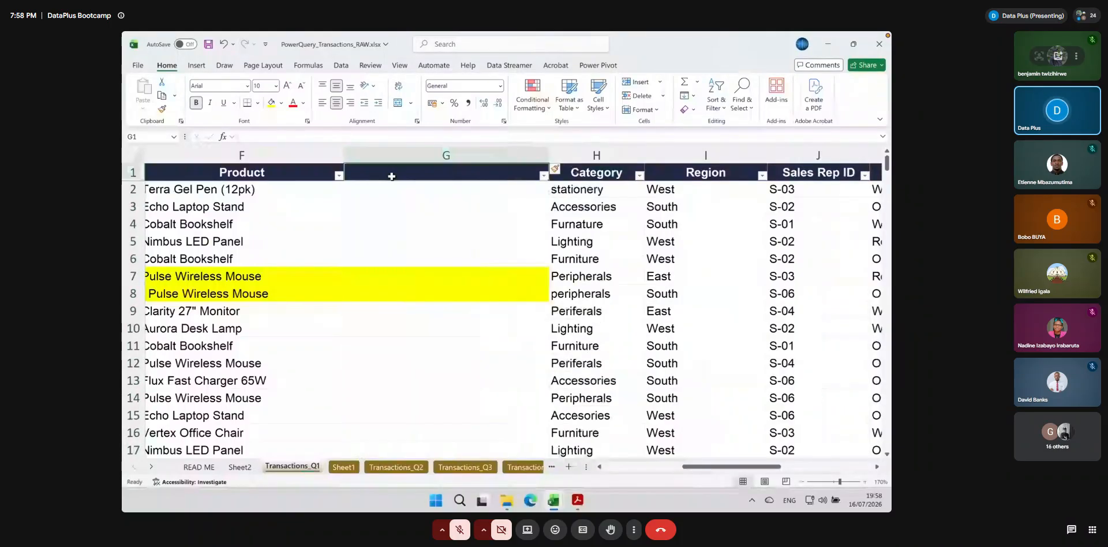
Enter the header "Product (clean)" in cell G1 of the new column
{"action": "left_click", "coordinate": [392, 176]}
{"action": "type", "text": "Produ"}
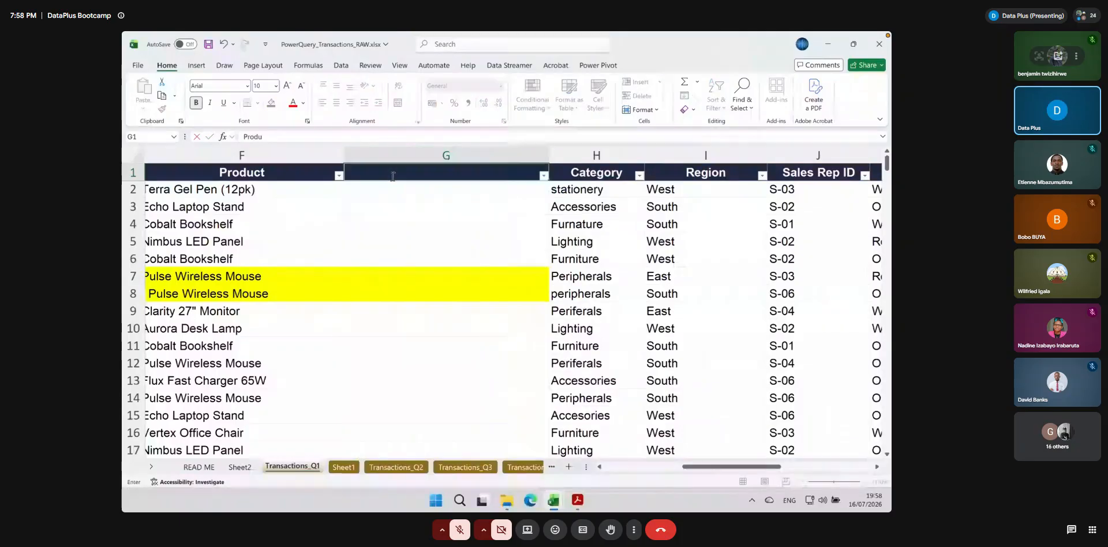
{"action": "type", "text": "ct (clean)"}
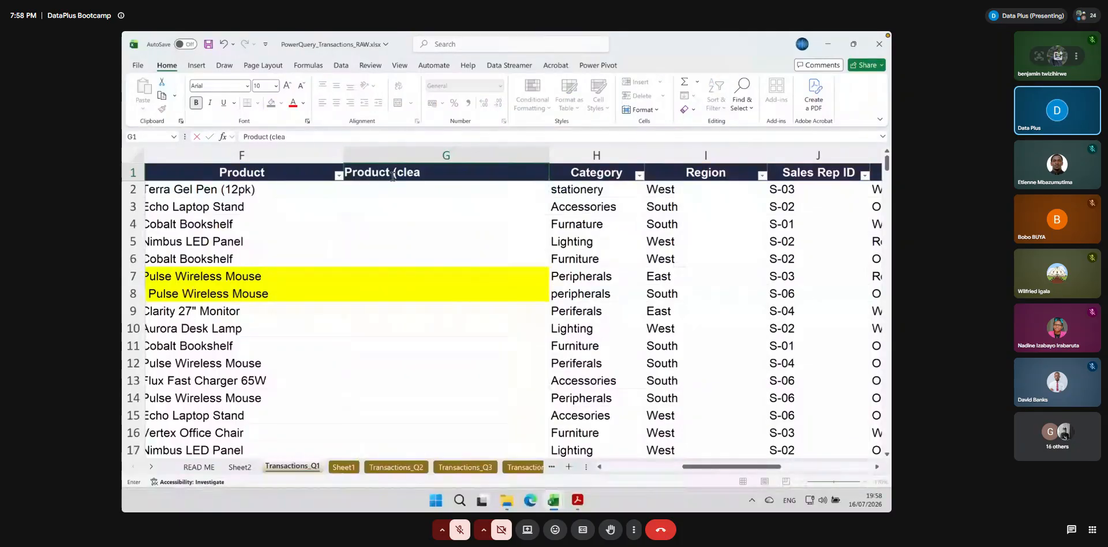
{"action": "key", "text": "Return"}
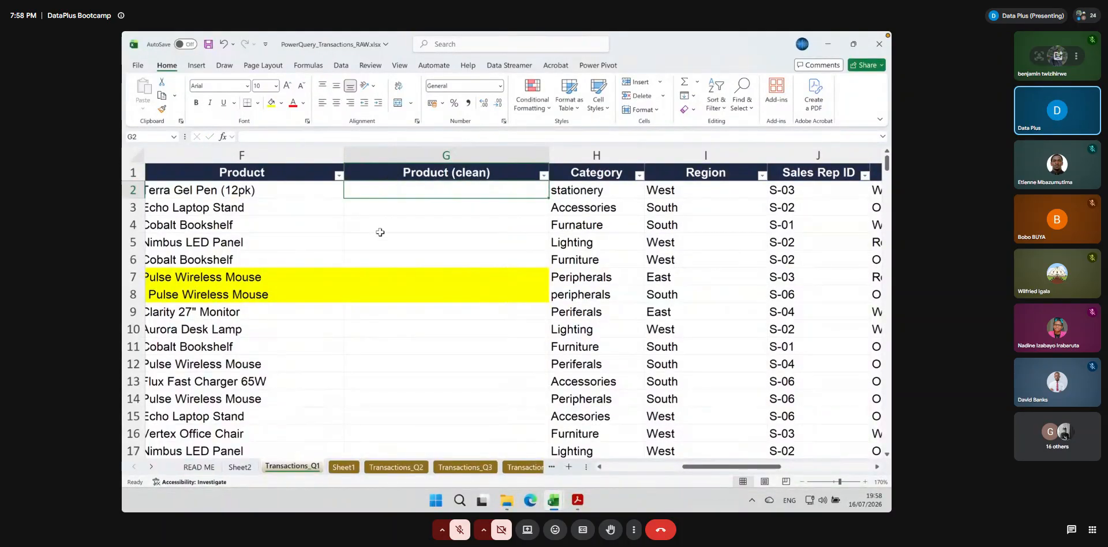
Start a TRIM formula in cell G2, under Product (clean), with the Product column in view
{"action": "scroll", "coordinate": [379, 232], "scroll_direction": "left", "scroll_amount": 4}
{"action": "scroll", "coordinate": [380, 232], "scroll_direction": "right", "scroll_amount": 2}
{"action": "scroll", "coordinate": [380, 232], "scroll_direction": "right", "scroll_amount": 3}
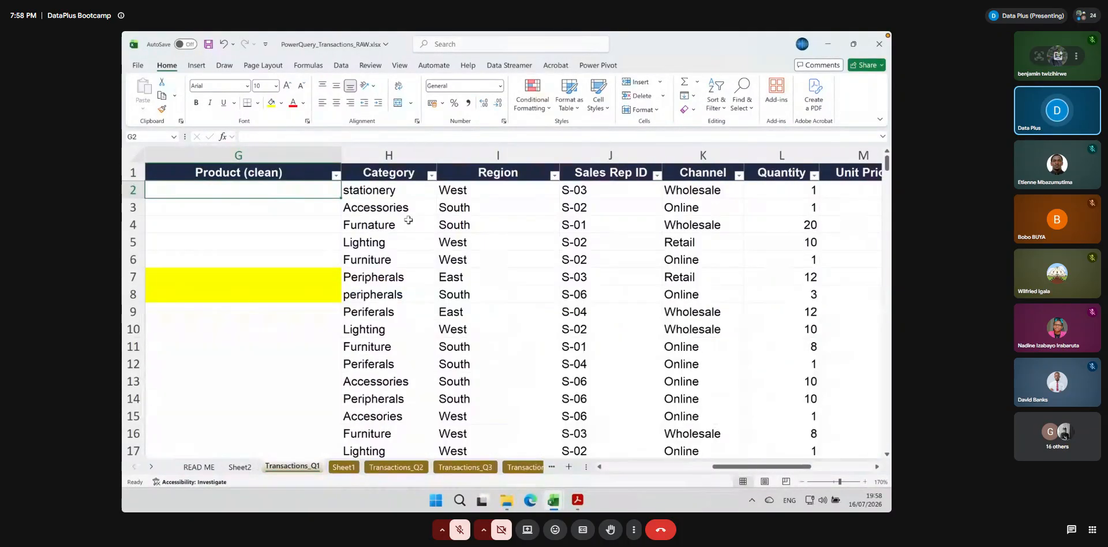
{"action": "scroll", "coordinate": [404, 219], "scroll_direction": "left", "scroll_amount": 6}
{"action": "scroll", "coordinate": [433, 203], "scroll_direction": "right", "scroll_amount": 2}
{"action": "scroll", "coordinate": [433, 203], "scroll_direction": "right", "scroll_amount": 4}
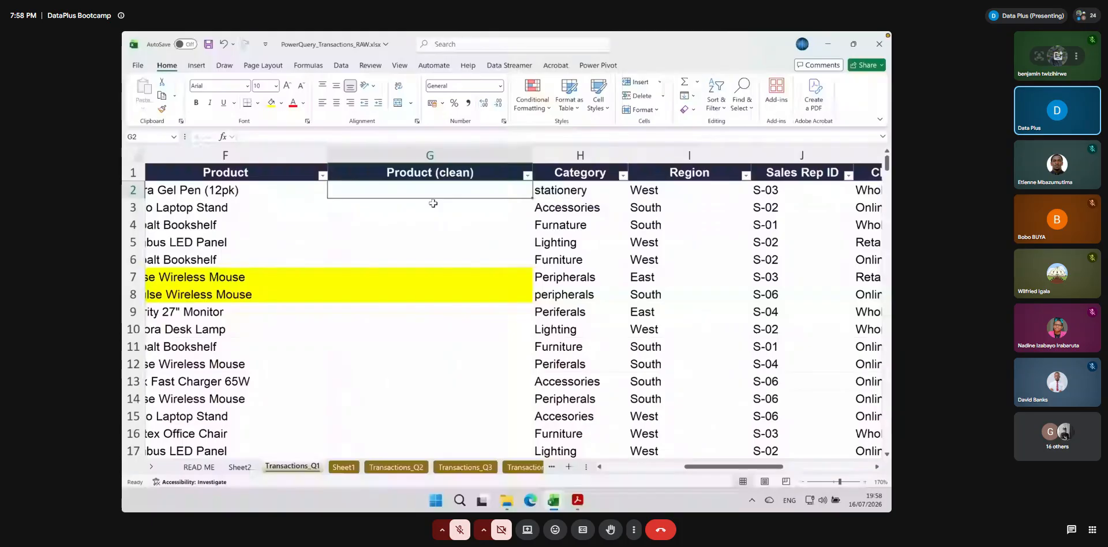
{"action": "type", "text": "=trim"}
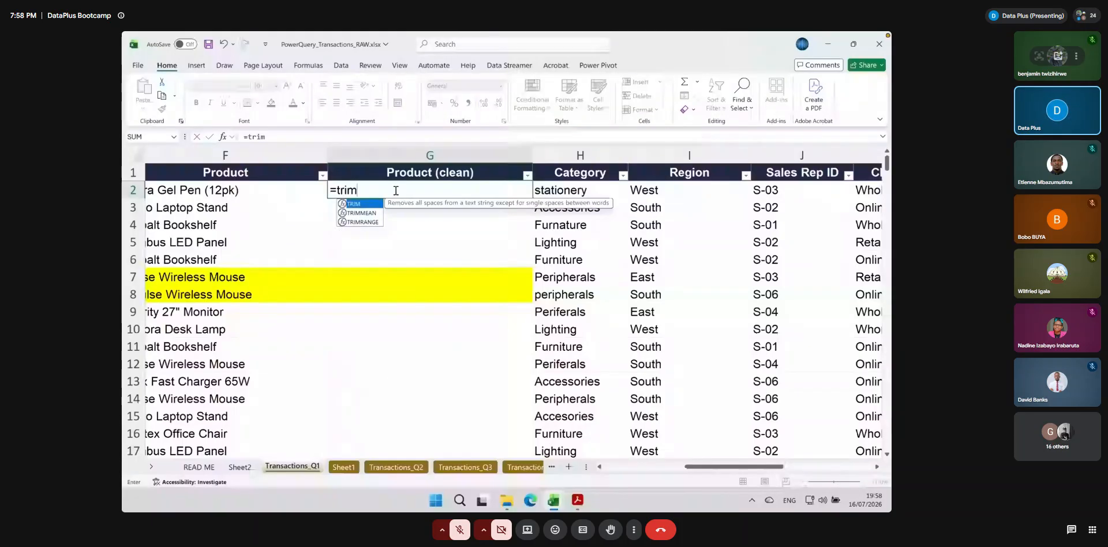
{"action": "type", "text": "("}
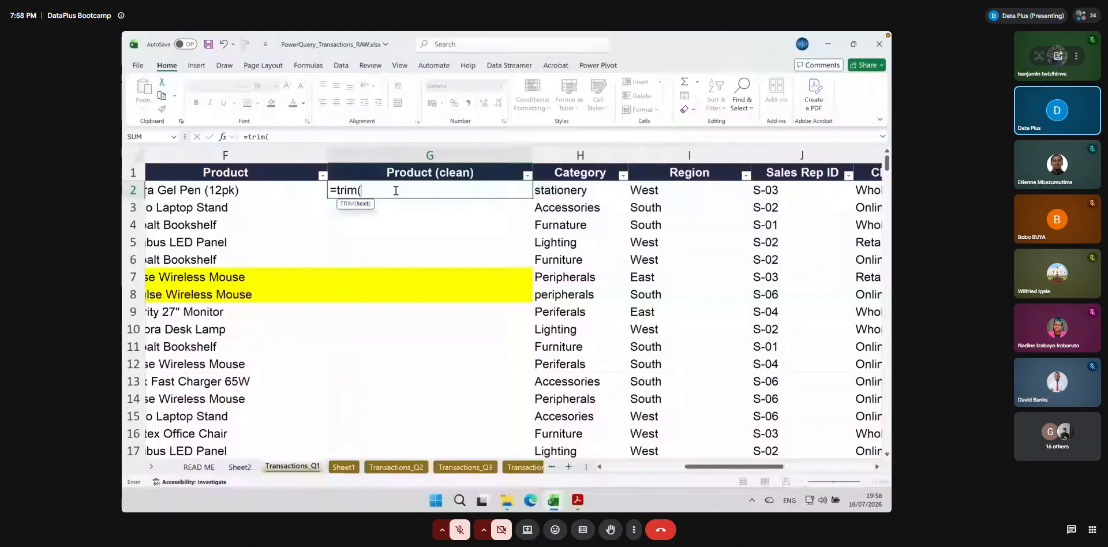
{"action": "left_click_drag", "start_coordinate": [708, 468], "coordinate": [709, 469]}
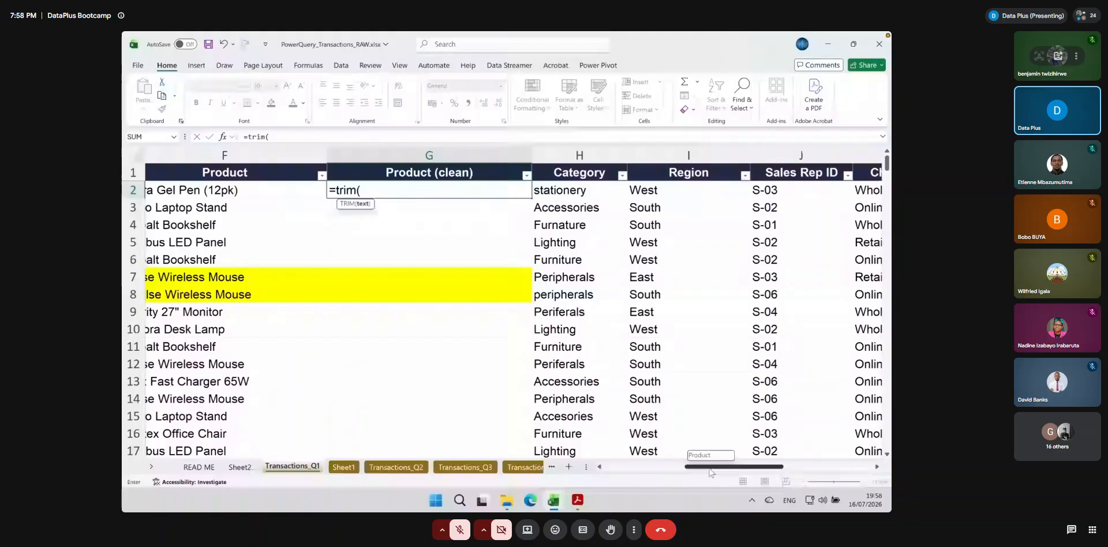
{"action": "left_click_drag", "start_coordinate": [709, 469], "coordinate": [685, 472]}
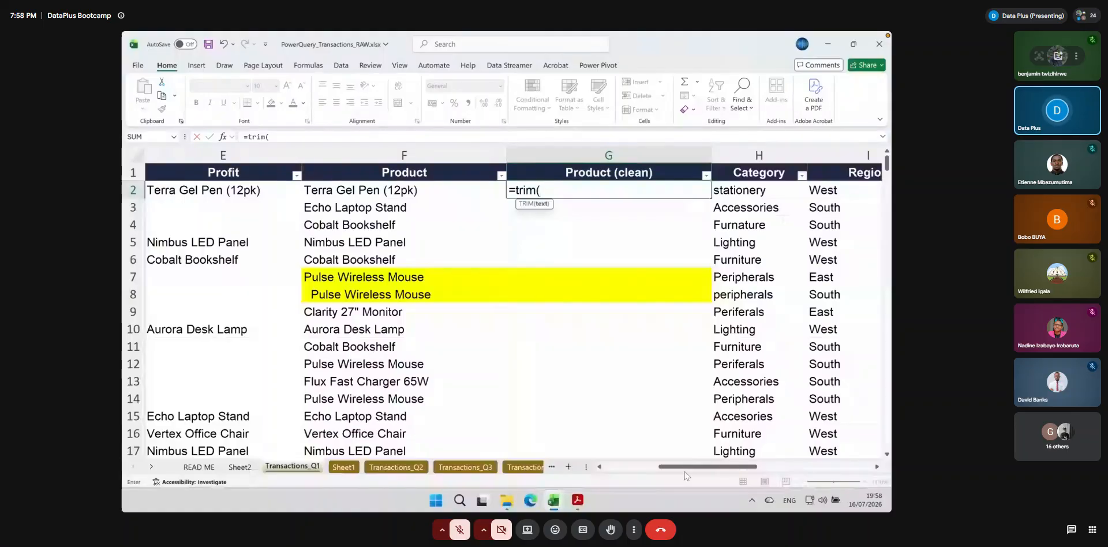
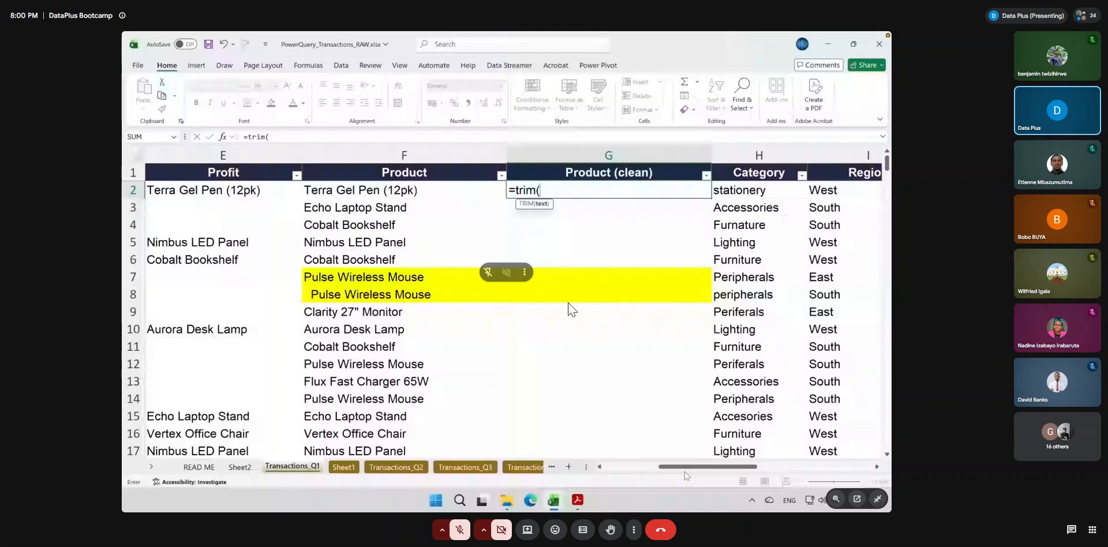
Complete the TRIM formula in the first Product (clean) cell so it reads =TRIM(F2)
{"action": "left_click", "coordinate": [418, 191]}
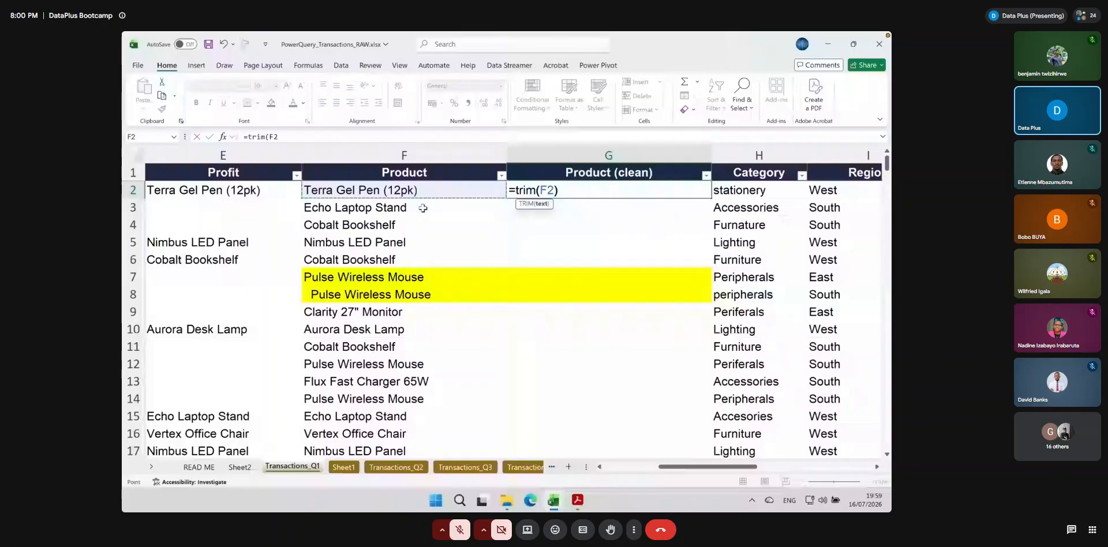
{"action": "type", "text": ")"}
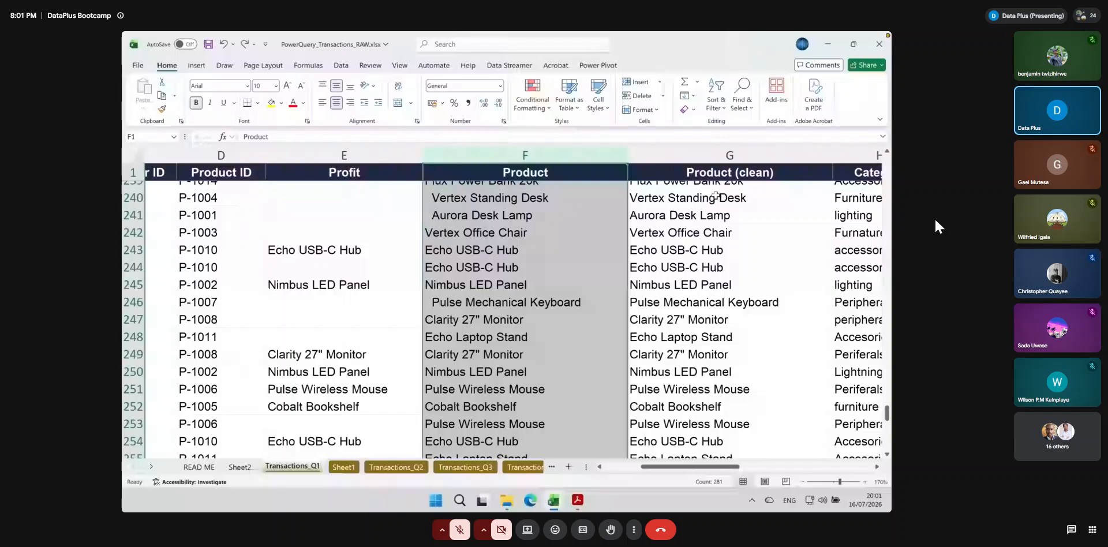
Move the Product (clean) column in front of the original Product column
{"action": "left_click", "coordinate": [729, 155]}
{"action": "key", "text": "ctrl+c"}
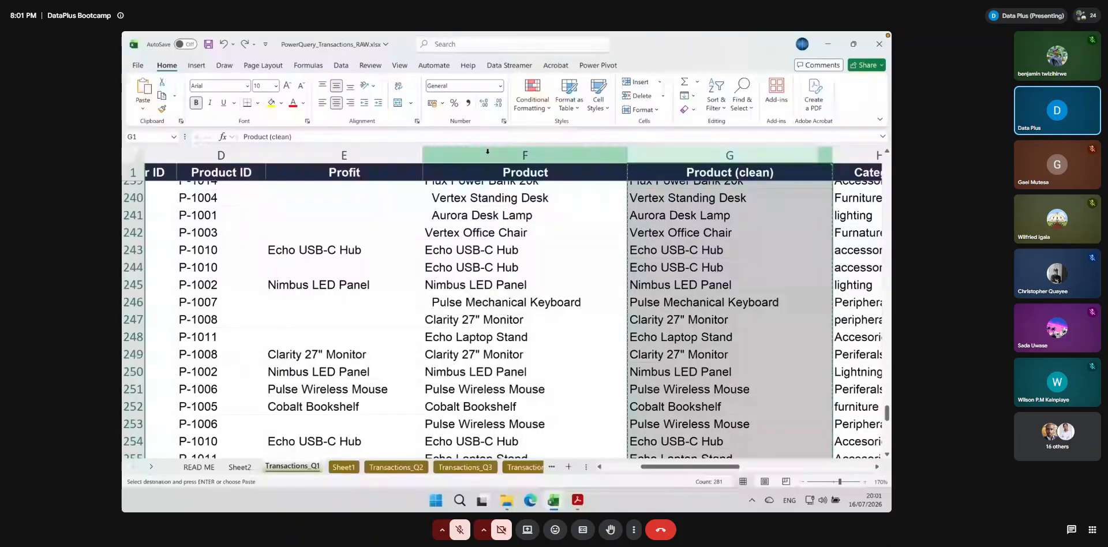
{"action": "left_click", "coordinate": [639, 81]}
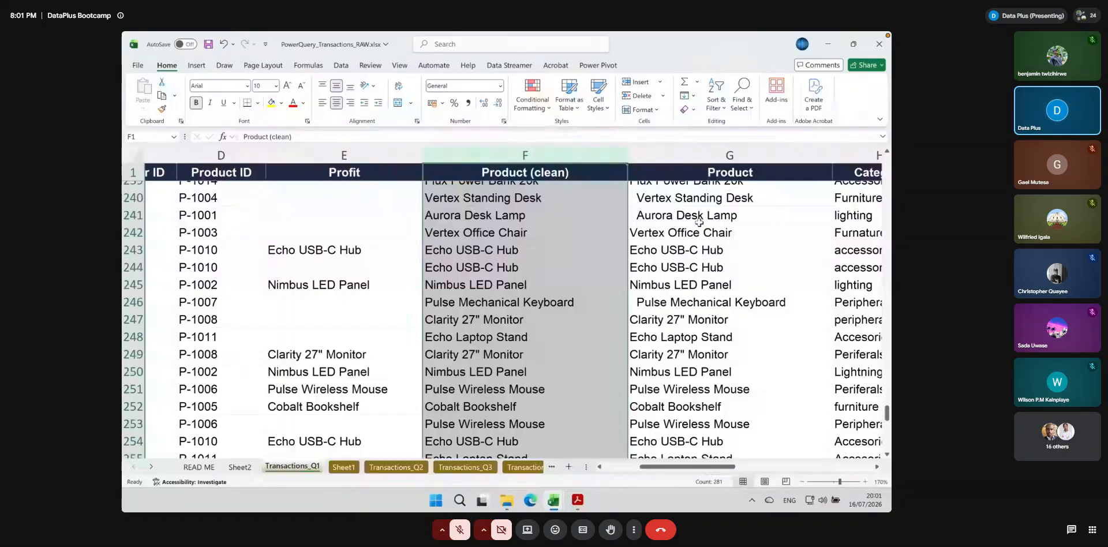
Try to delete the original Product column, now in column G
{"action": "left_click", "coordinate": [691, 151]}
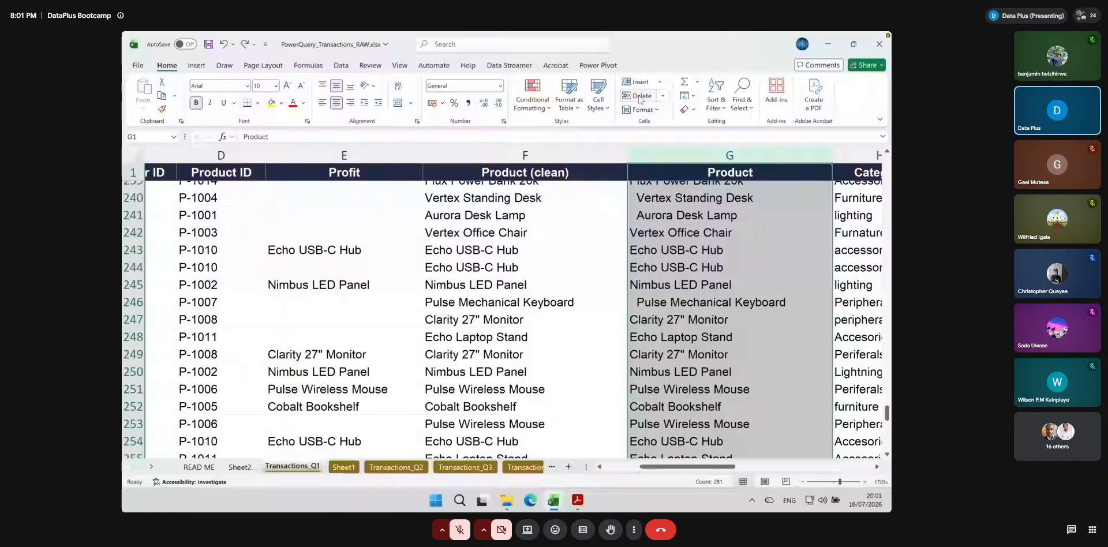
{"action": "left_click_drag", "start_coordinate": [652, 466], "coordinate": [770, 467]}
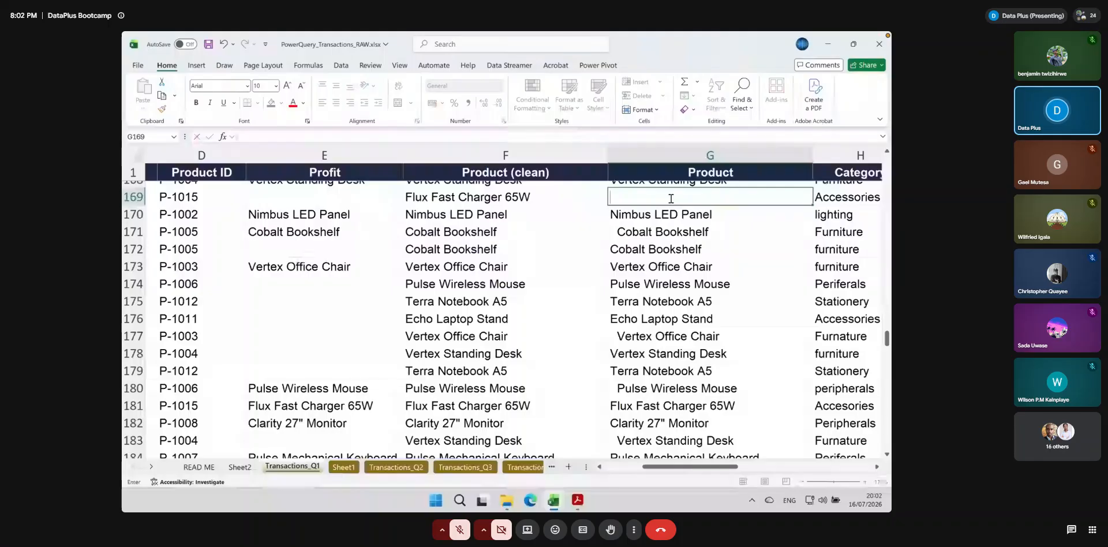
{"action": "key", "text": "Return"}
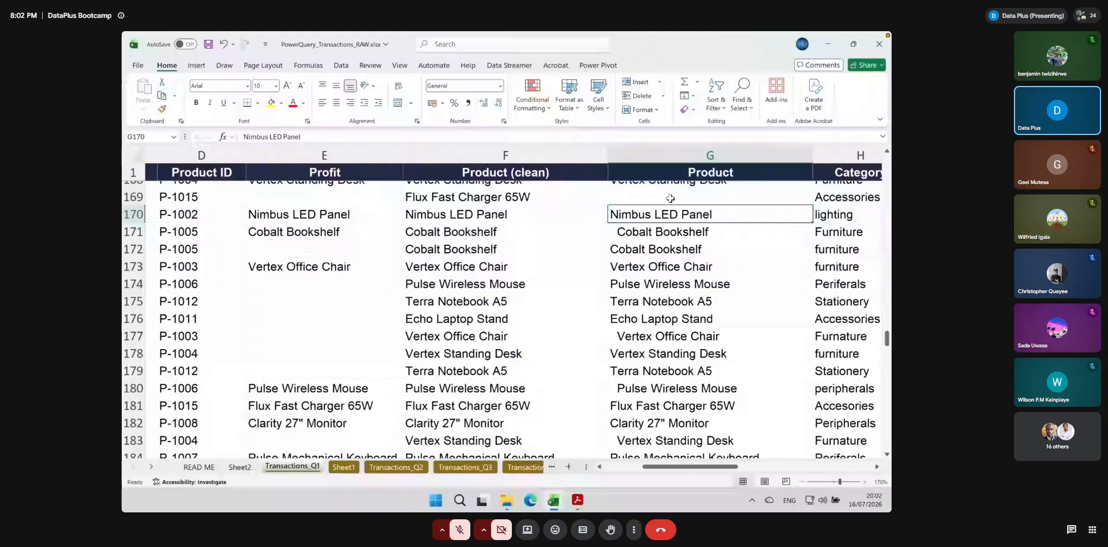
{"action": "left_click", "coordinate": [664, 192]}
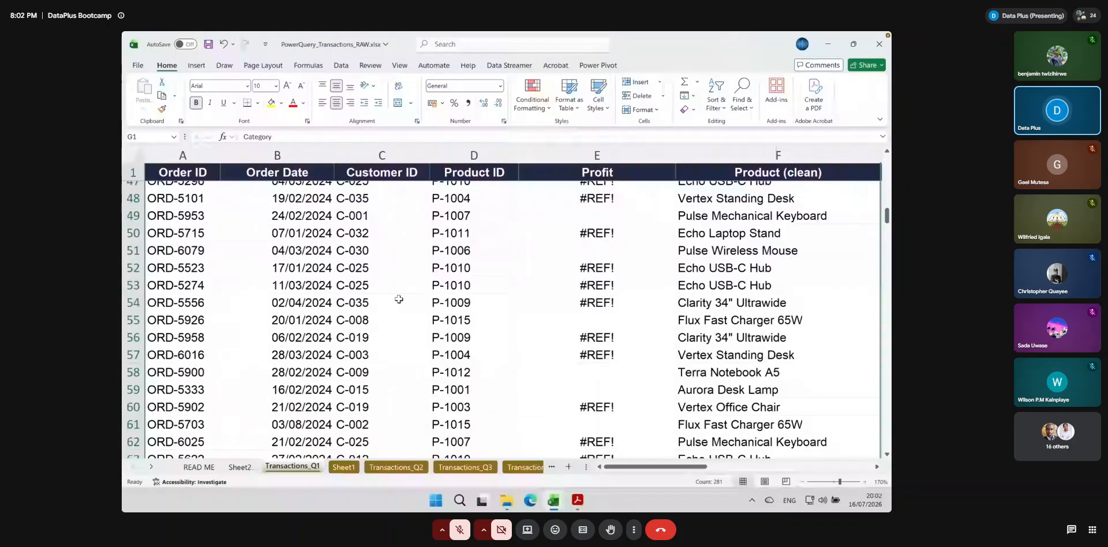
Check the formula in the first Profit cell and undo the column deletion and the column move
{"action": "scroll", "coordinate": [398, 299], "scroll_direction": "up", "scroll_amount": 15}
{"action": "left_click", "coordinate": [578, 194]}
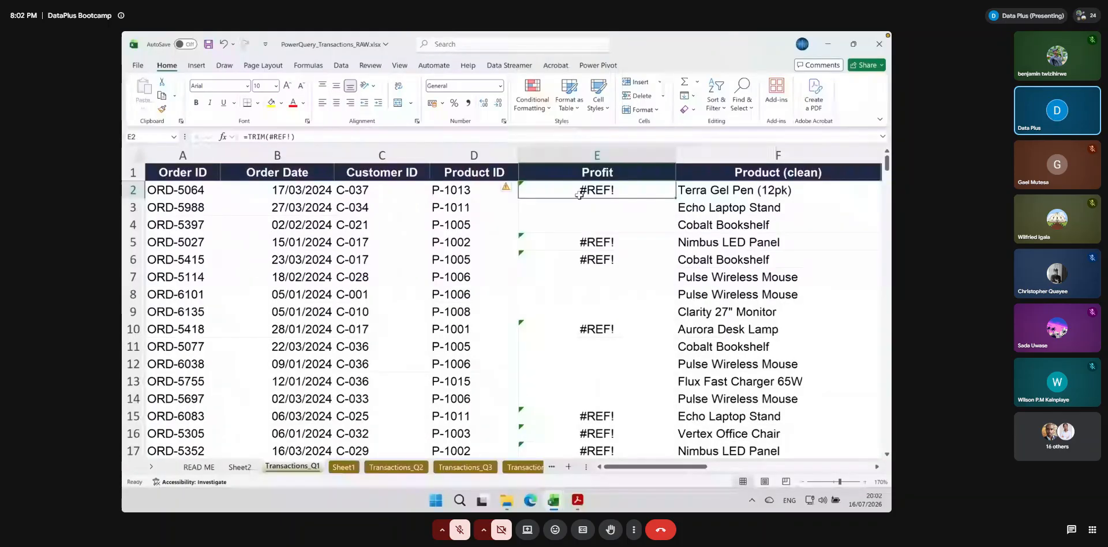
{"action": "key", "text": "ctrl+z"}
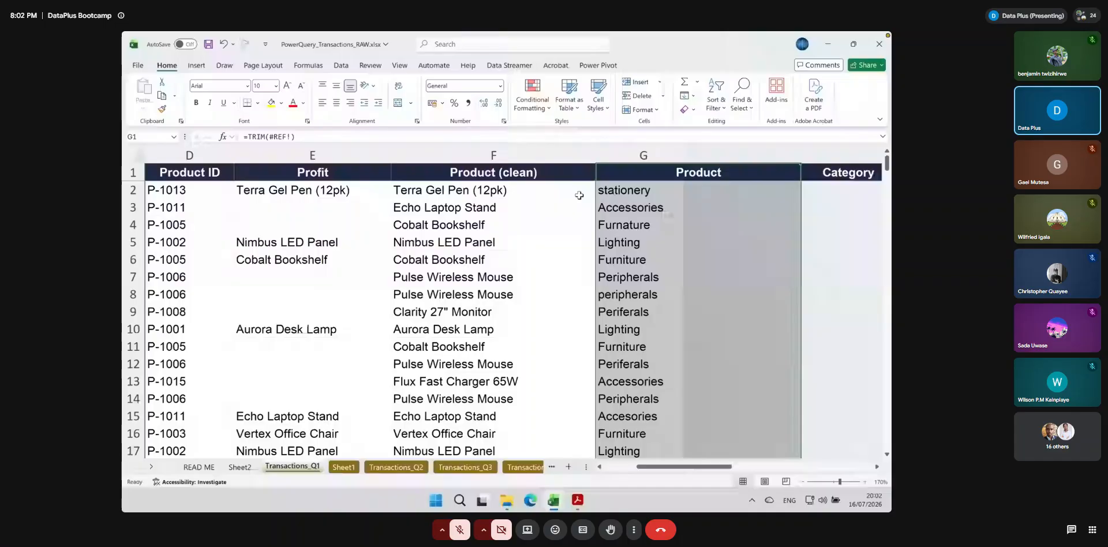
{"action": "key", "text": "ctrl+z"}
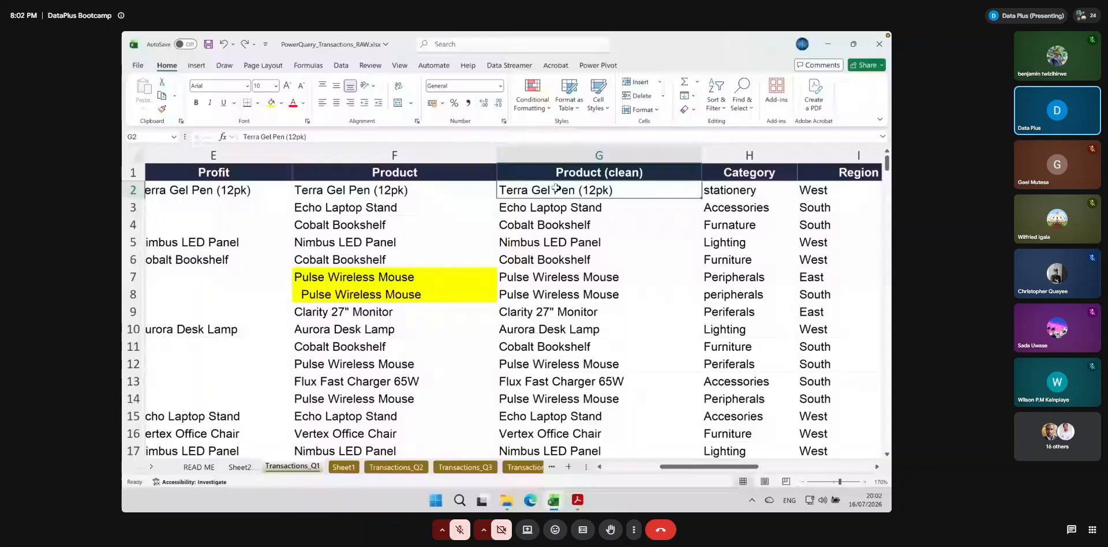
Copy all Product (clean) entries from G2 downward and paste them as values over the Product column starting at F2
{"action": "key", "text": "ctrl+shift+Down"}
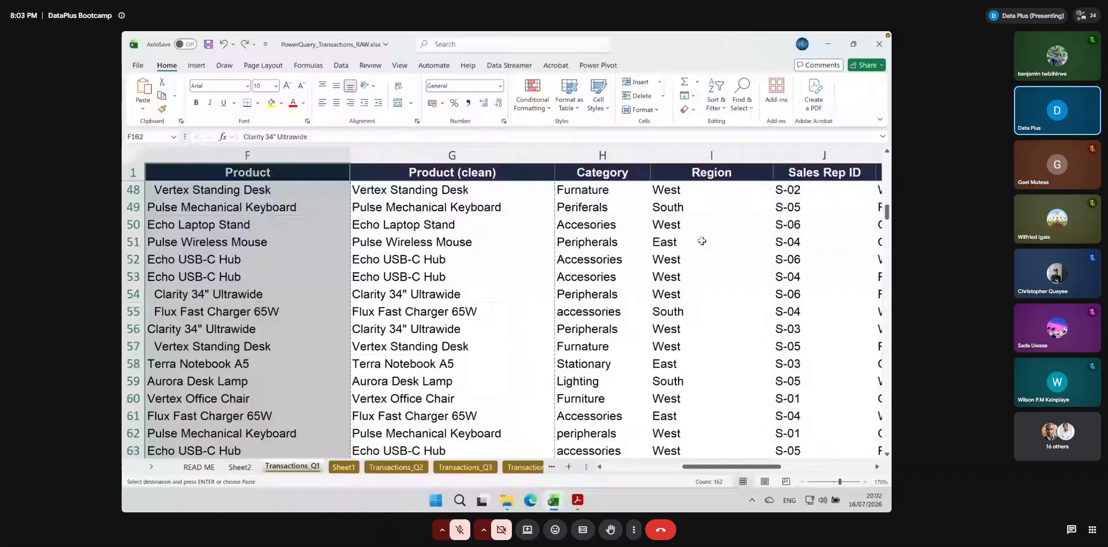
{"action": "scroll", "coordinate": [317, 193], "scroll_direction": "up", "scroll_amount": 15}
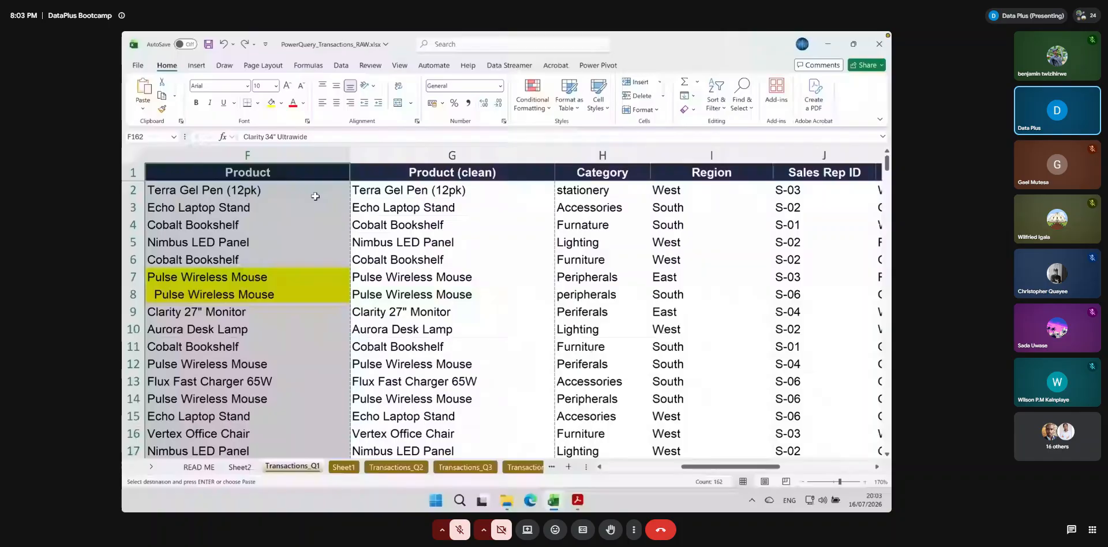
{"action": "left_click", "coordinate": [402, 185]}
{"action": "key", "text": "ctrl+shift+Down"}
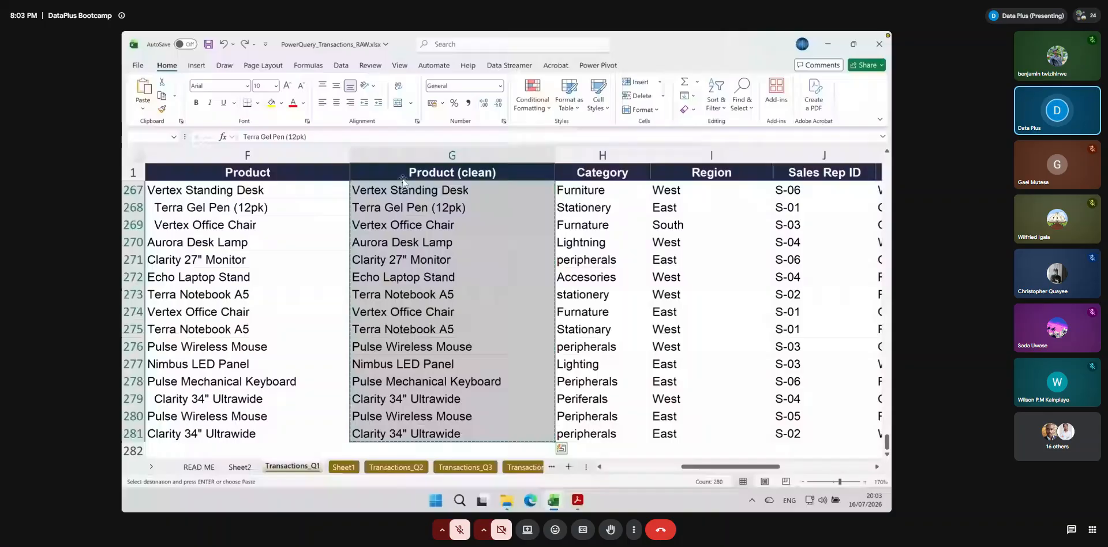
{"action": "key", "text": "Left"}
{"action": "left_click", "coordinate": [143, 109]}
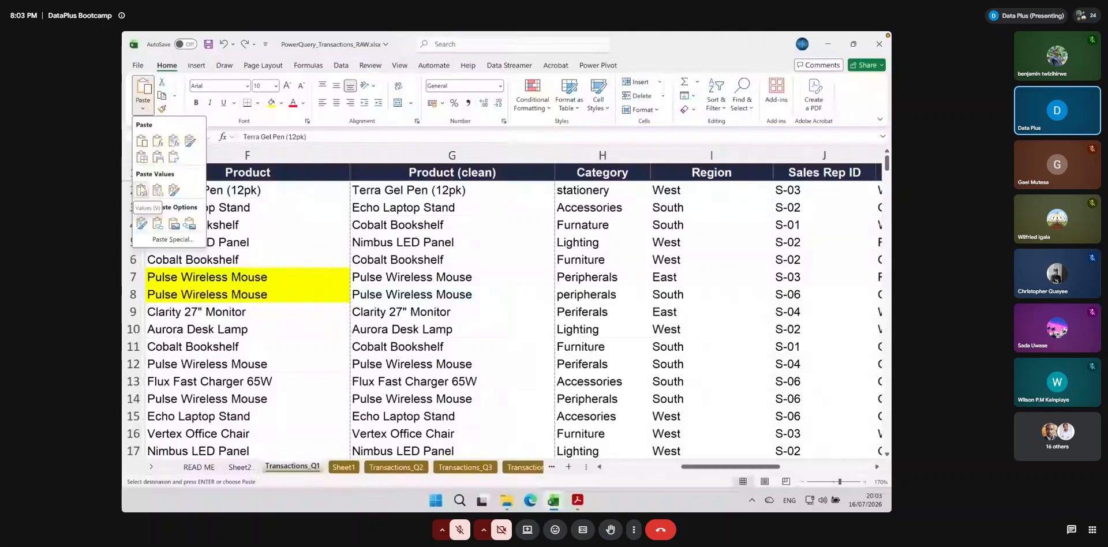
{"action": "left_click", "coordinate": [141, 191]}
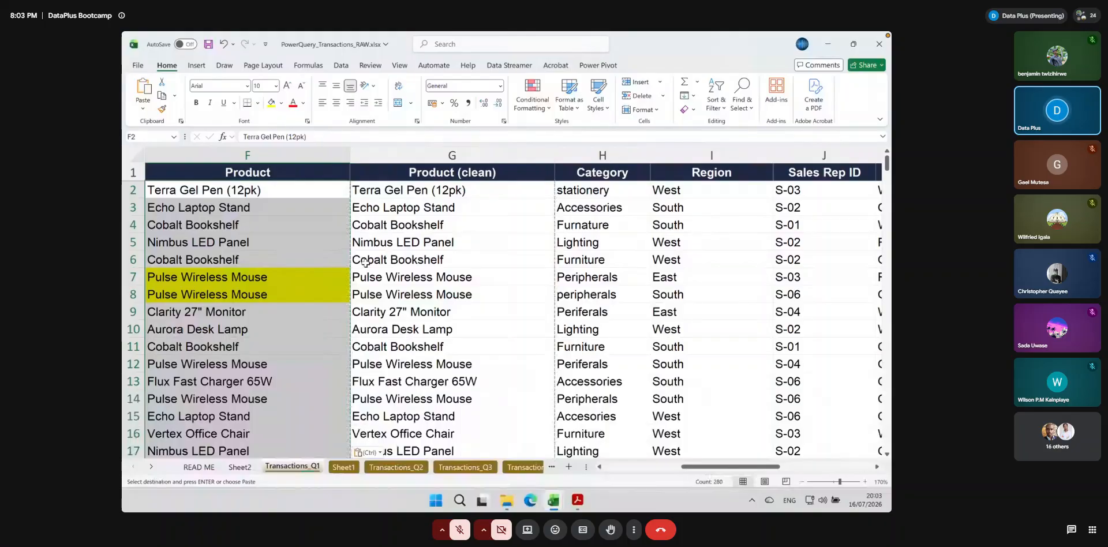
{"action": "key", "text": "Escape"}
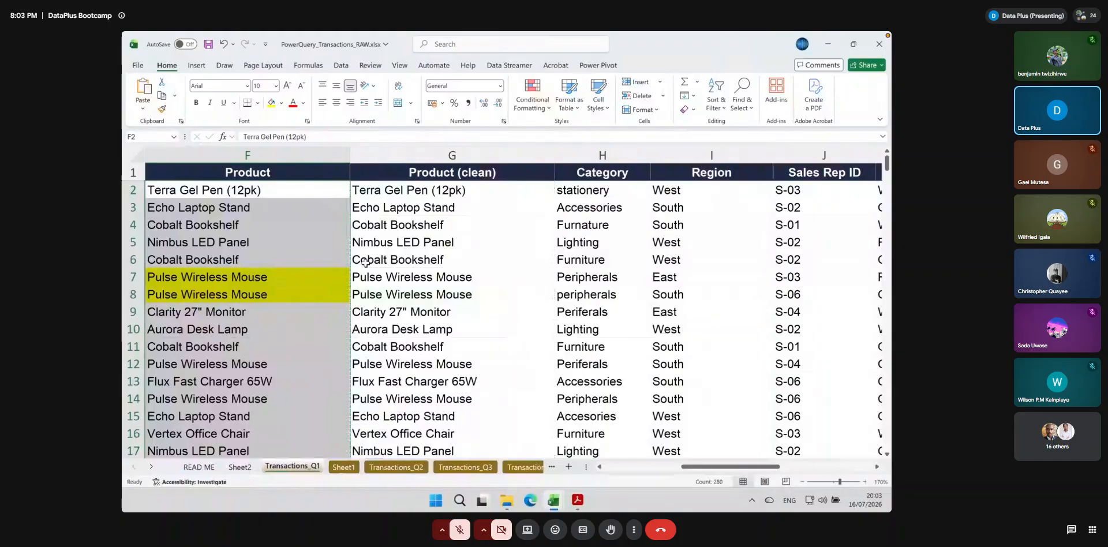
Delete the Product (clean) column from Transactions_Q1
{"action": "left_click", "coordinate": [373, 273]}
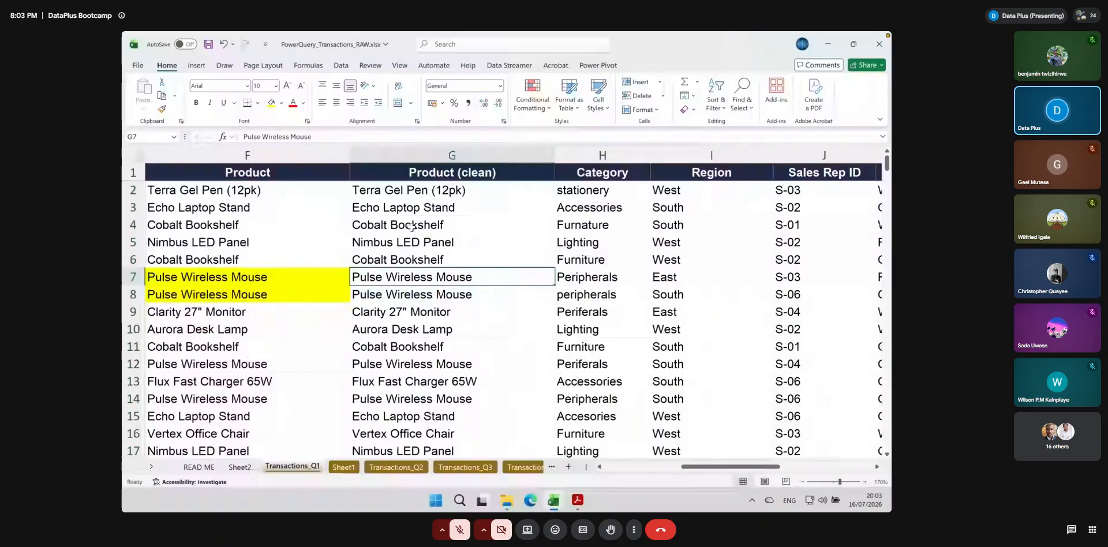
{"action": "left_click", "coordinate": [531, 155]}
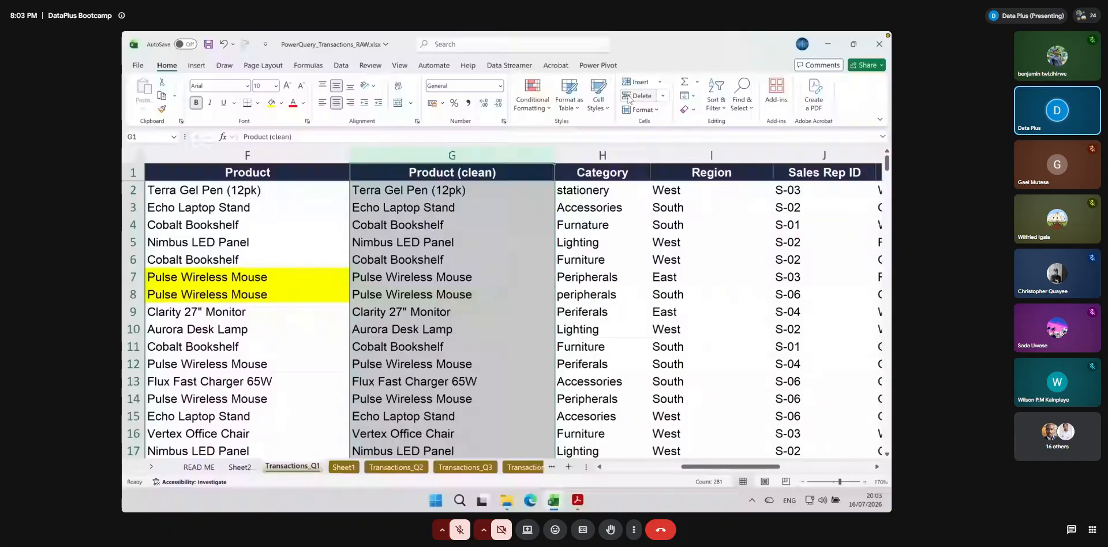
{"action": "left_click", "coordinate": [634, 96]}
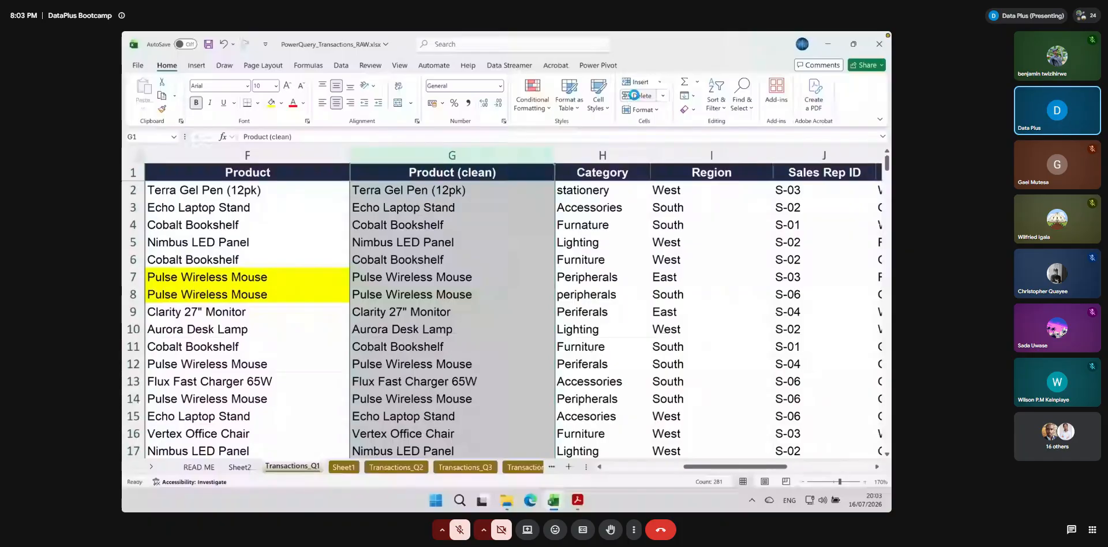
{"action": "left_click_drag", "start_coordinate": [635, 467], "coordinate": [691, 477]}
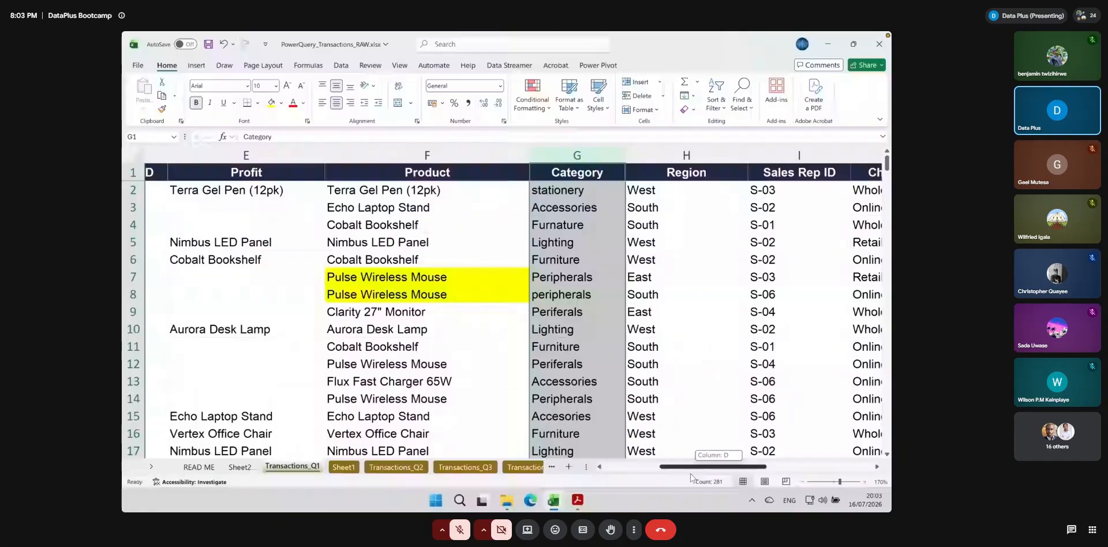
{"action": "left_click_drag", "start_coordinate": [691, 476], "coordinate": [698, 476]}
{"action": "left_click", "coordinate": [510, 191]}
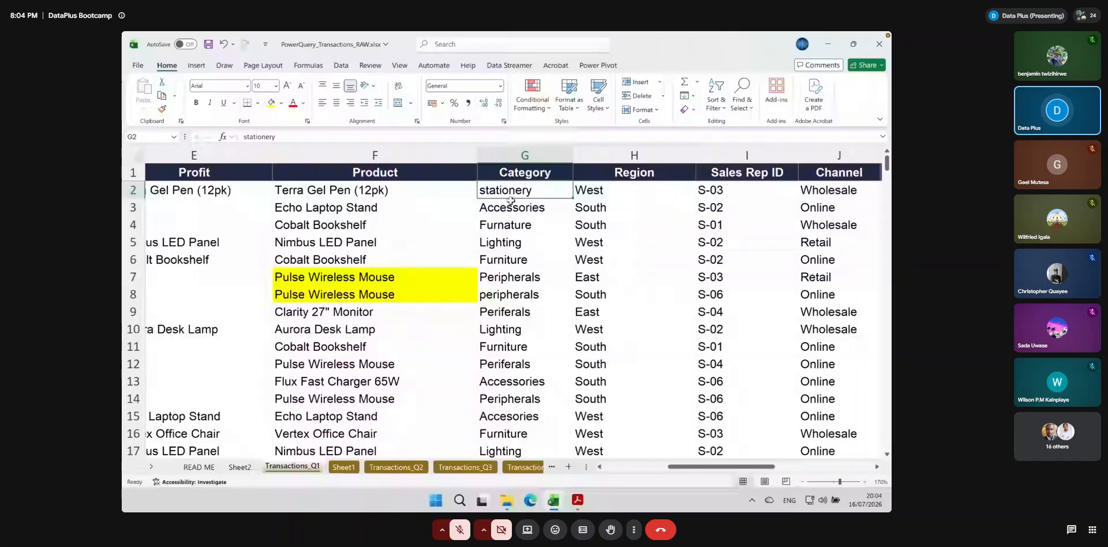
{"action": "left_click", "coordinate": [413, 190]}
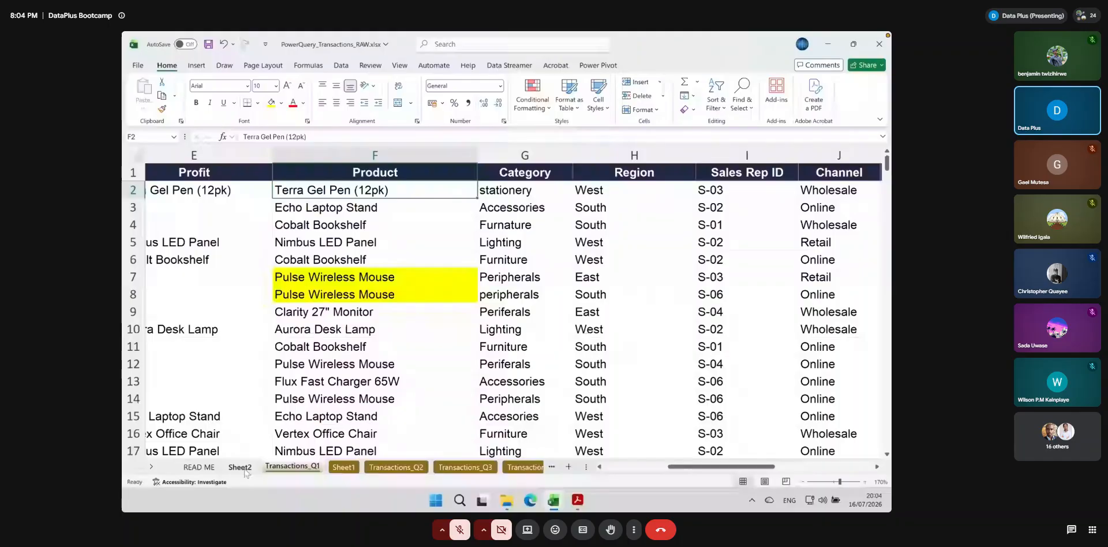
Refresh the product PivotTable on Sheet2 so it uses the cleaned Product column
{"action": "left_click", "coordinate": [240, 467]}
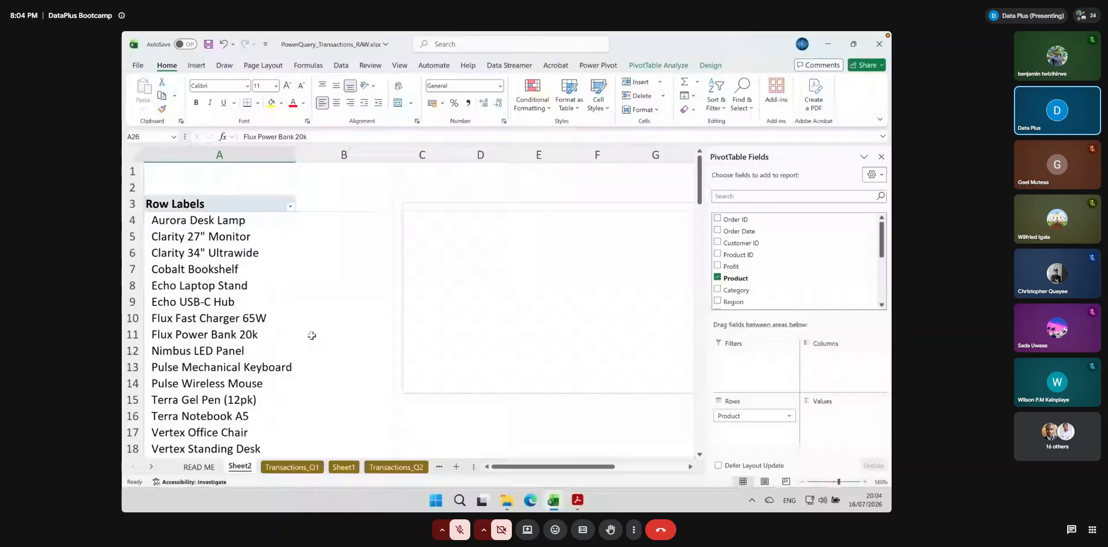
{"action": "left_click", "coordinate": [674, 66]}
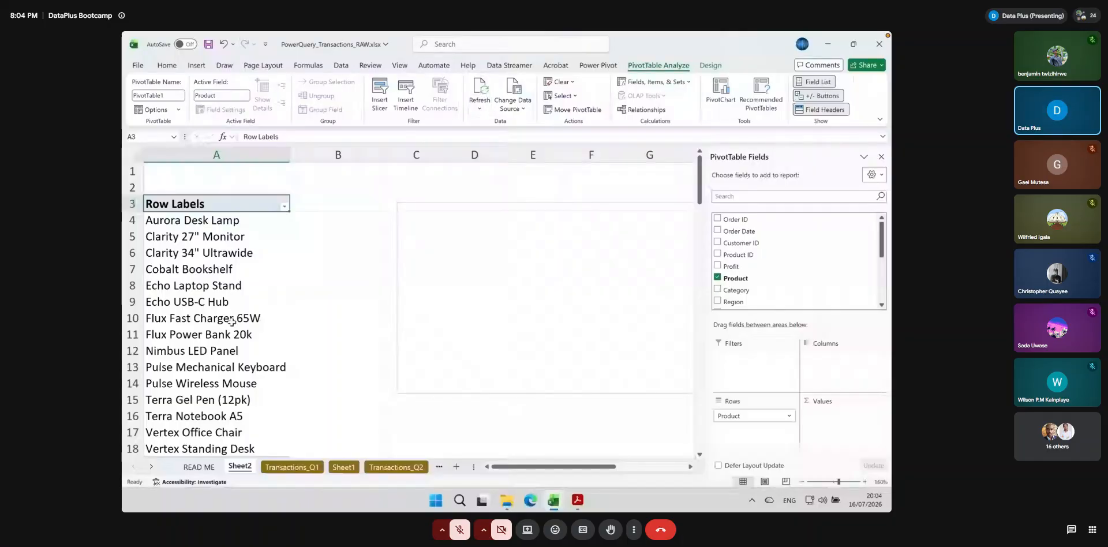
Examine the PivotTable's list of product names for duplicates, from the first row label to the Grand Total
{"action": "left_click", "coordinate": [230, 247]}
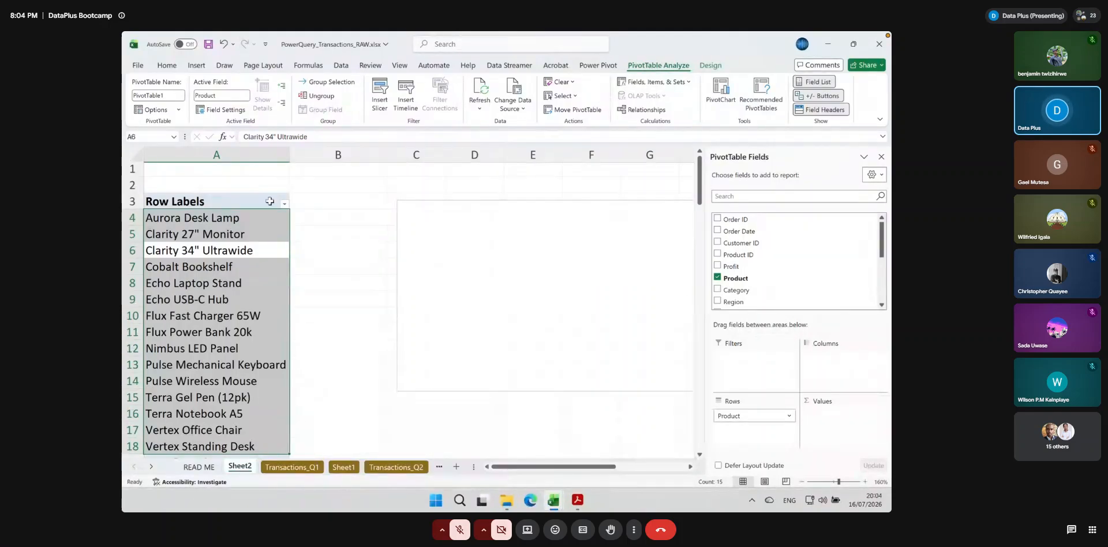
{"action": "key", "text": "shift+Return"}
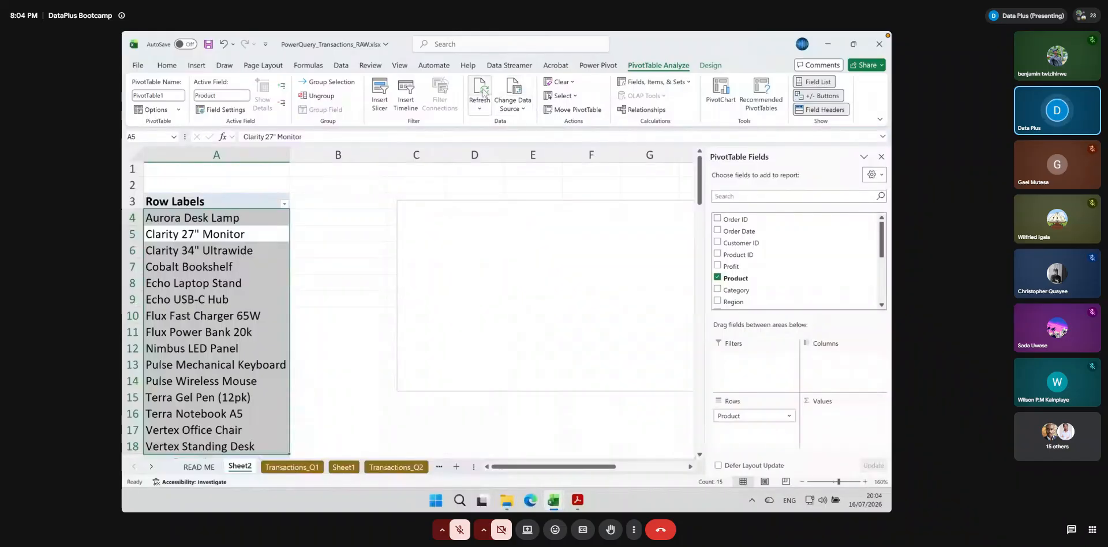
{"action": "left_click", "coordinate": [308, 255]}
{"action": "scroll", "coordinate": [294, 334], "scroll_direction": "down", "scroll_amount": 2}
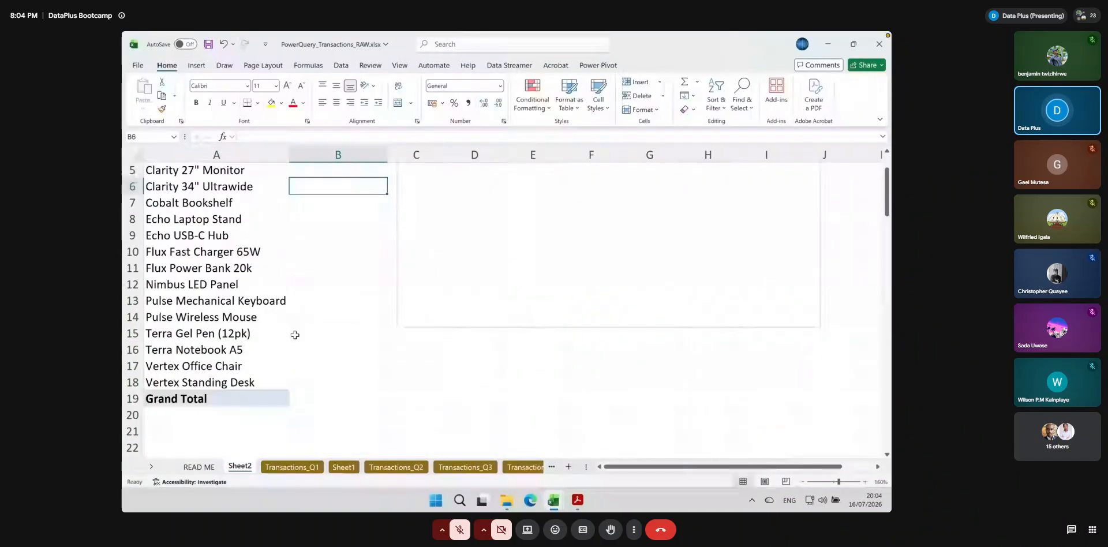
{"action": "scroll", "coordinate": [295, 335], "scroll_direction": "up", "scroll_amount": 1}
{"action": "left_click_drag", "start_coordinate": [190, 205], "coordinate": [182, 427]}
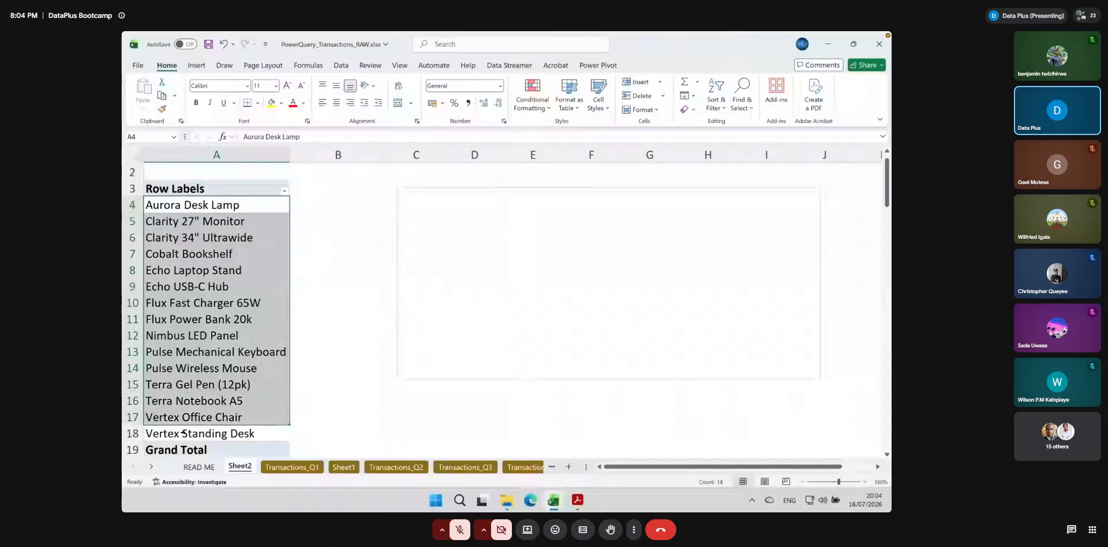
{"action": "left_click_drag", "start_coordinate": [183, 432], "coordinate": [194, 425]}
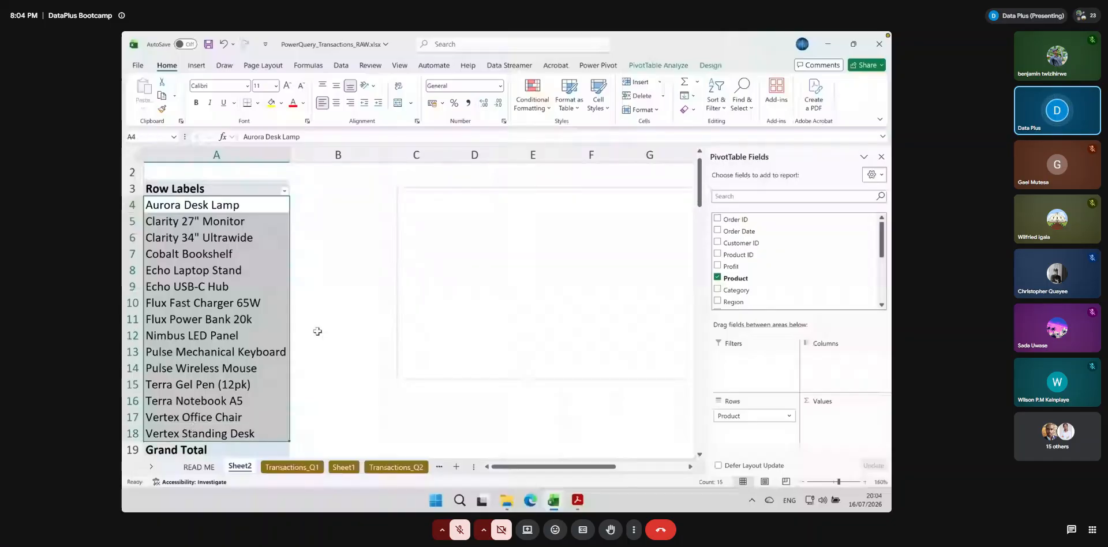
Add Order ID to the PivotTable's values as a count and narrow the field list pane to uncover the chart
{"action": "left_click_drag", "start_coordinate": [736, 220], "coordinate": [824, 406]}
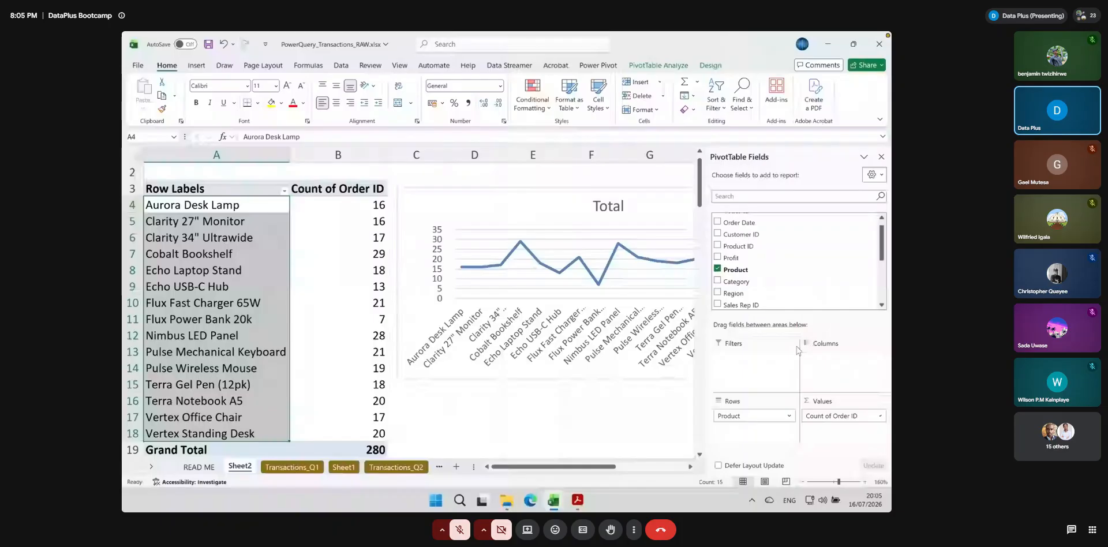
{"action": "left_click_drag", "start_coordinate": [705, 346], "coordinate": [789, 346]}
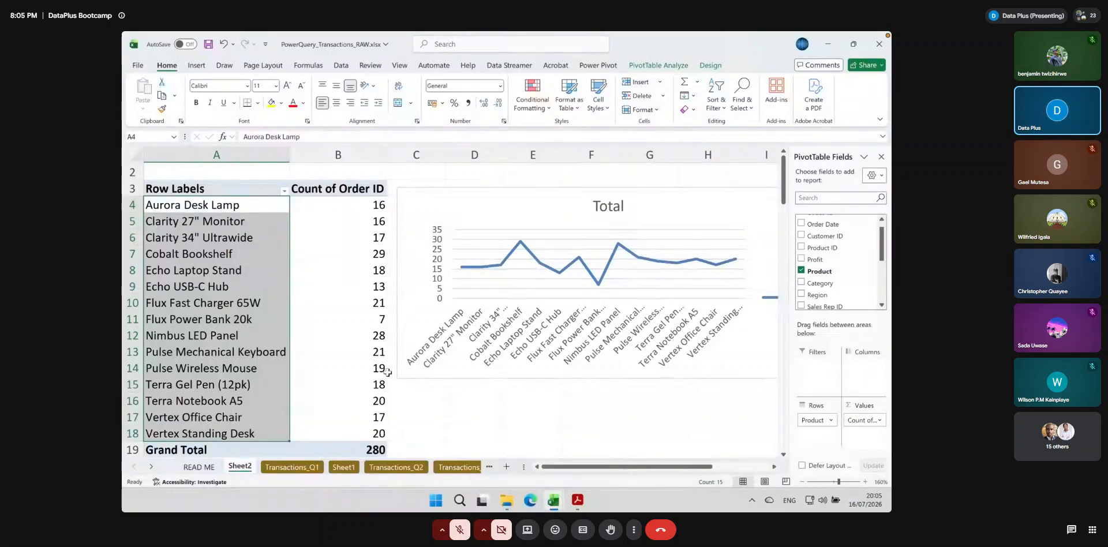
Review the Count of Order ID values for the grand total and individual products in the PivotTable
{"action": "left_click", "coordinate": [365, 449]}
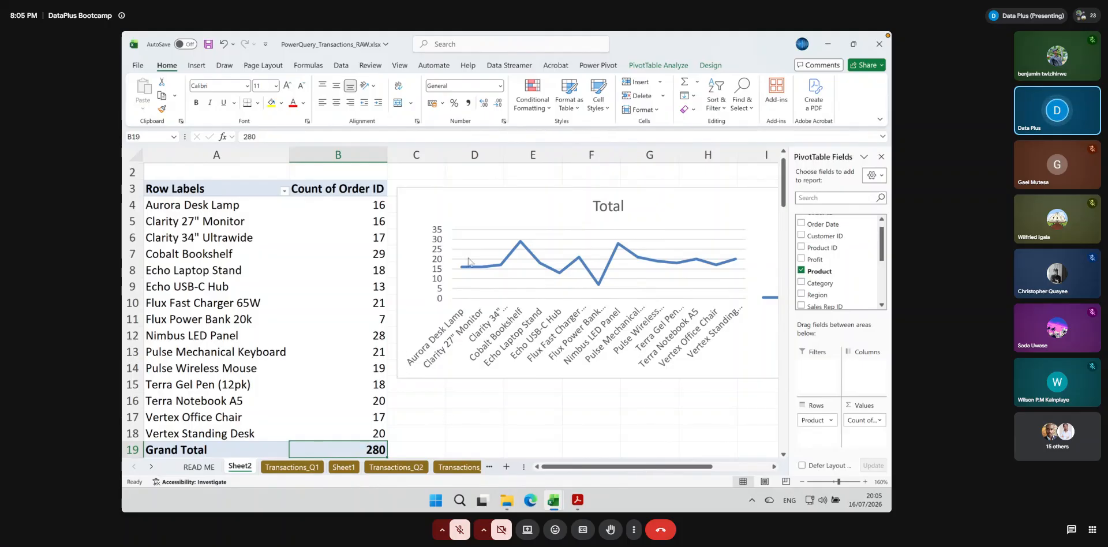
{"action": "left_click", "coordinate": [379, 206]}
{"action": "left_click", "coordinate": [372, 222]}
{"action": "left_click", "coordinate": [369, 238]}
{"action": "left_click", "coordinate": [367, 255]}
{"action": "left_click", "coordinate": [364, 272]}
{"action": "left_click", "coordinate": [364, 286]}
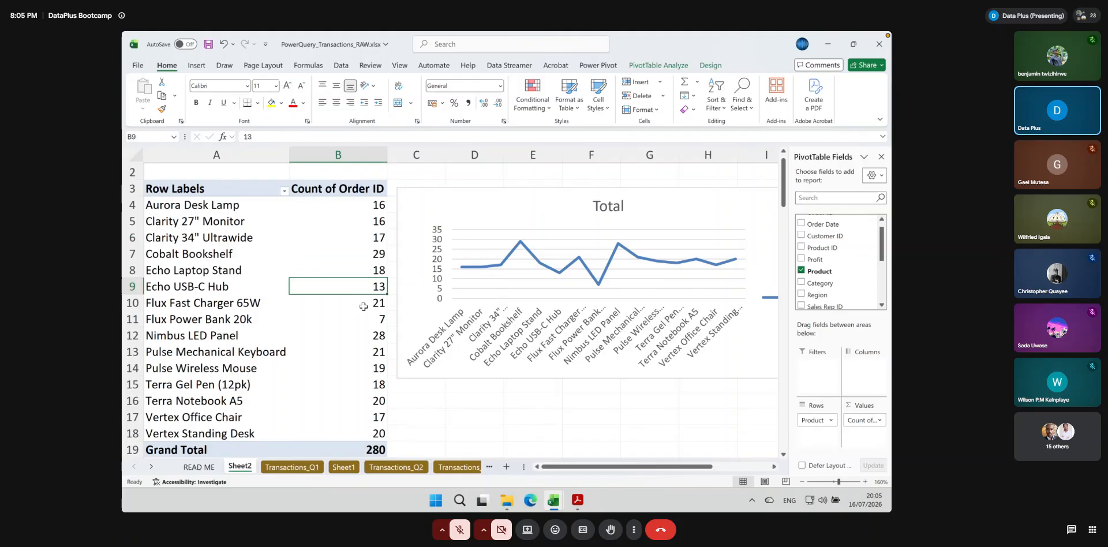
{"action": "left_click", "coordinate": [367, 336]}
Return to Transactions_Q1 and select the Quantity column to inspect it
{"action": "left_click", "coordinate": [311, 467]}
{"action": "left_click_drag", "start_coordinate": [691, 468], "coordinate": [717, 471]}
{"action": "left_click", "coordinate": [602, 154]}
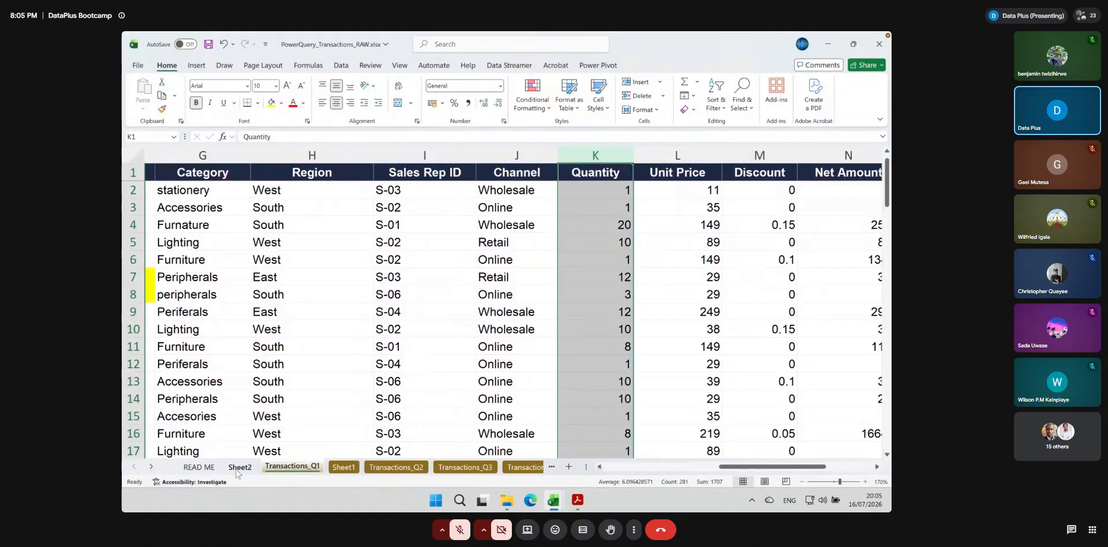
Return to Sheet2 and change the product PivotChart from a line chart to a Clustered Column chart
{"action": "left_click", "coordinate": [238, 467]}
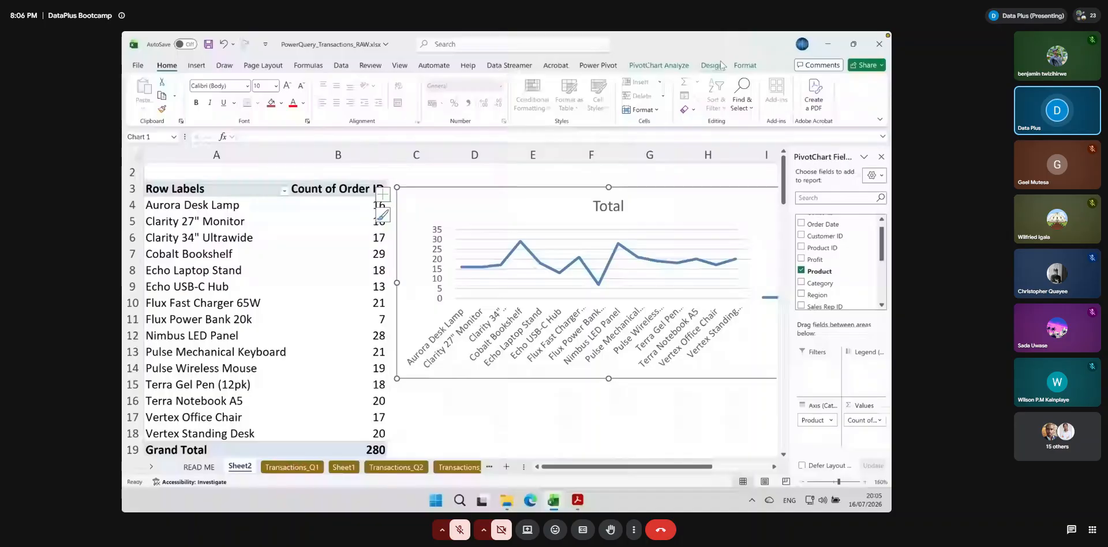
{"action": "left_click", "coordinate": [659, 65]}
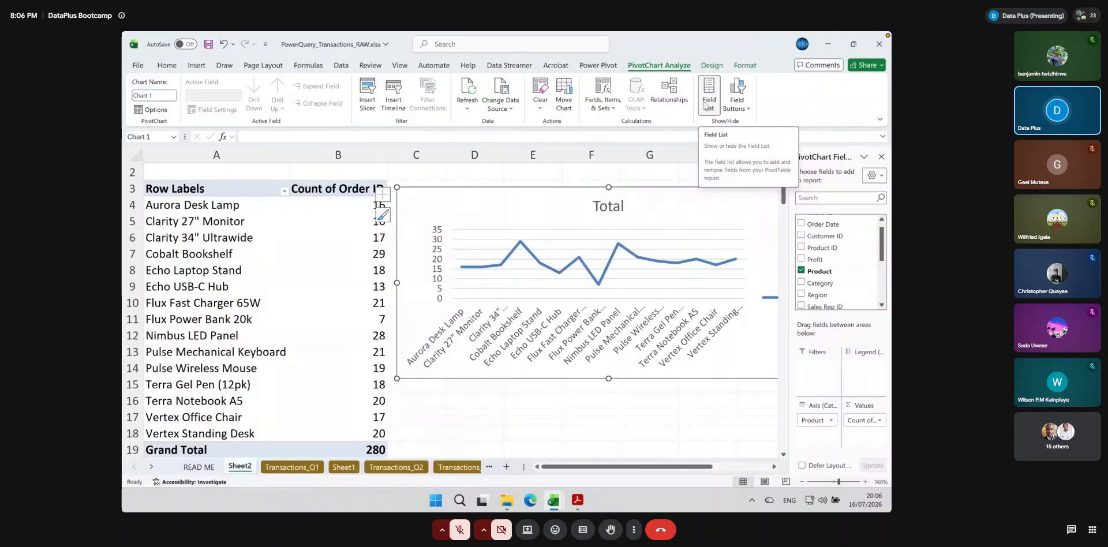
{"action": "left_click", "coordinate": [712, 65]}
{"action": "left_click", "coordinate": [718, 94]}
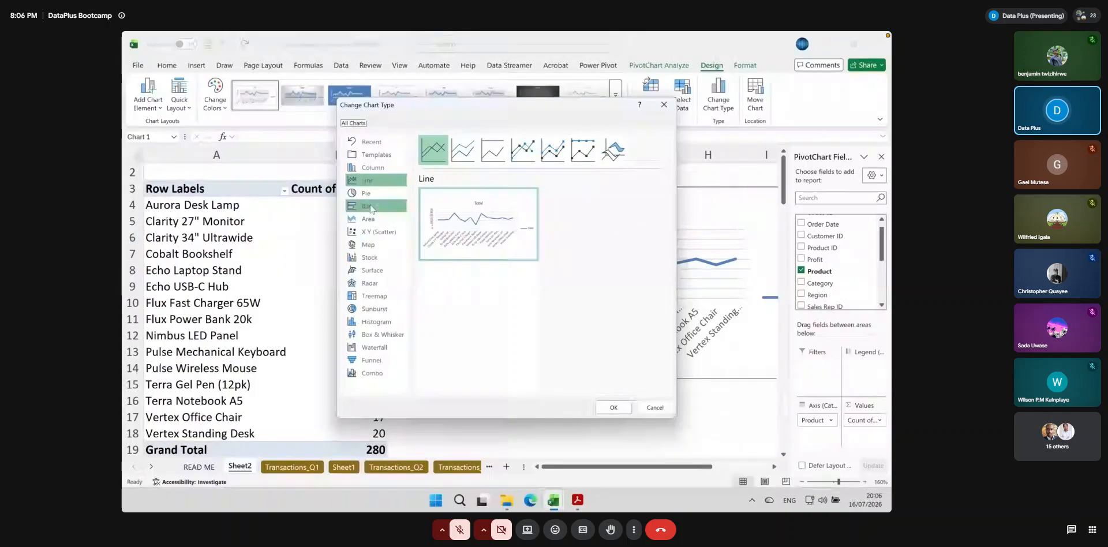
{"action": "left_click", "coordinate": [364, 168]}
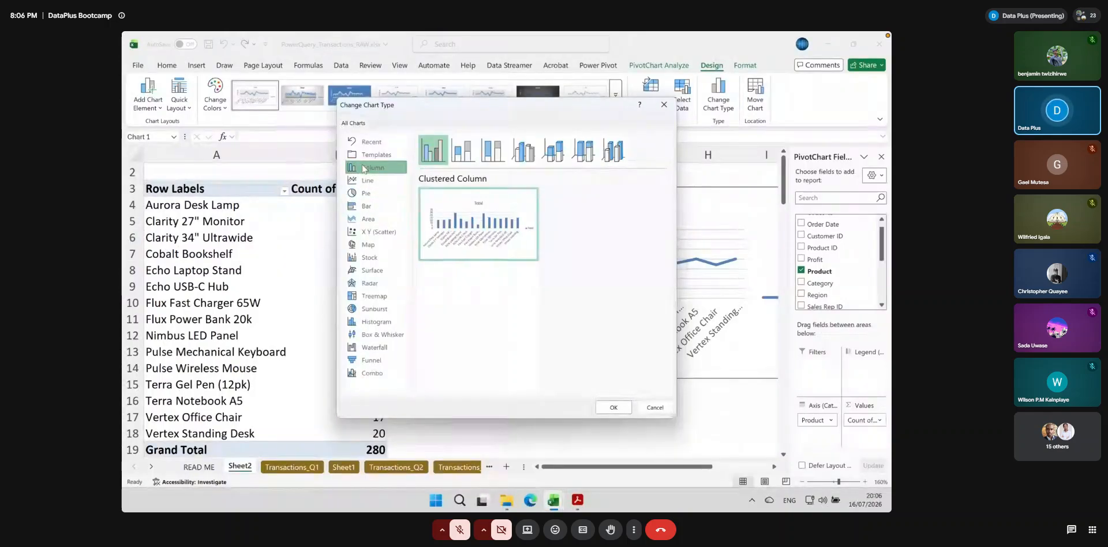
{"action": "left_click", "coordinate": [601, 408]}
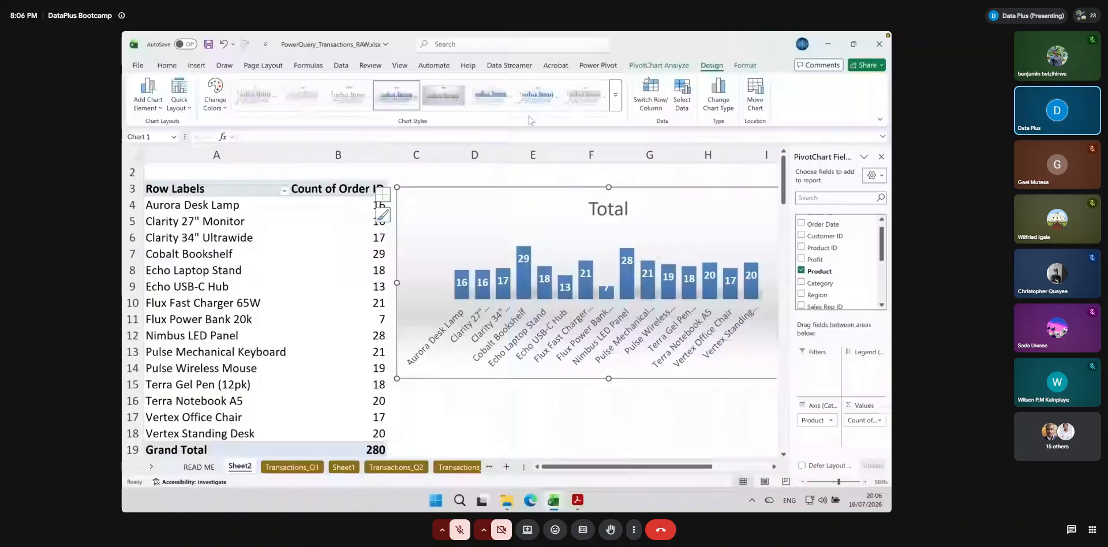
Apply the grey gradient chart style with data labels and uppercase axis names, and make the chart taller to fit the full product names
{"action": "left_click", "coordinate": [449, 99]}
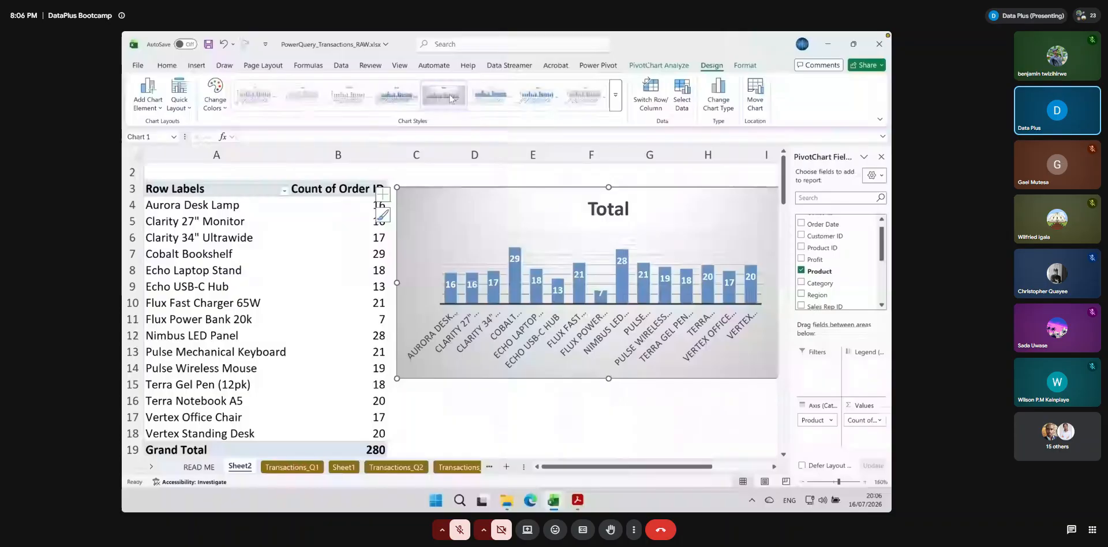
{"action": "left_click", "coordinate": [452, 99]}
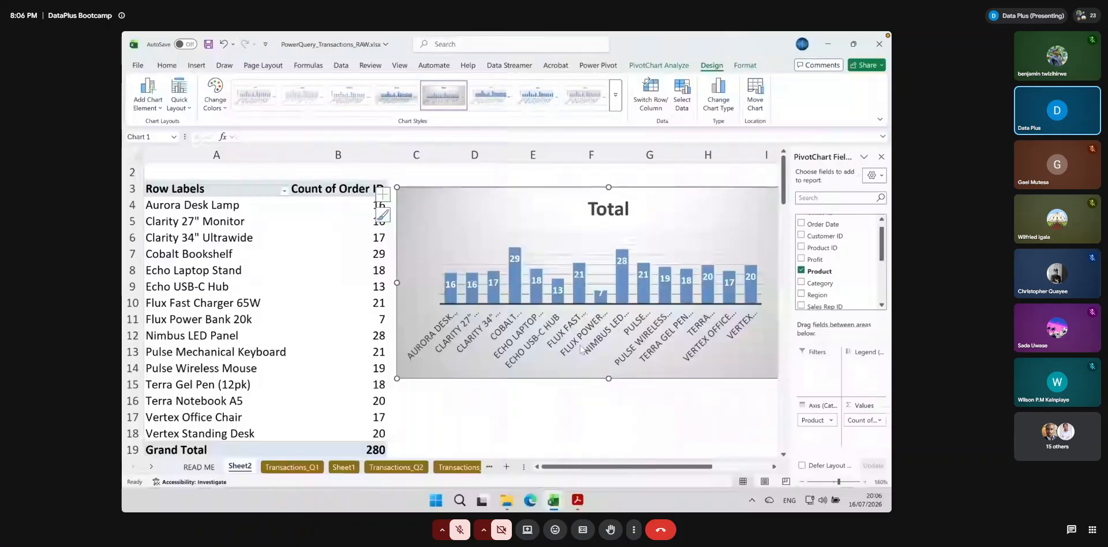
{"action": "left_click_drag", "start_coordinate": [608, 378], "coordinate": [608, 431]}
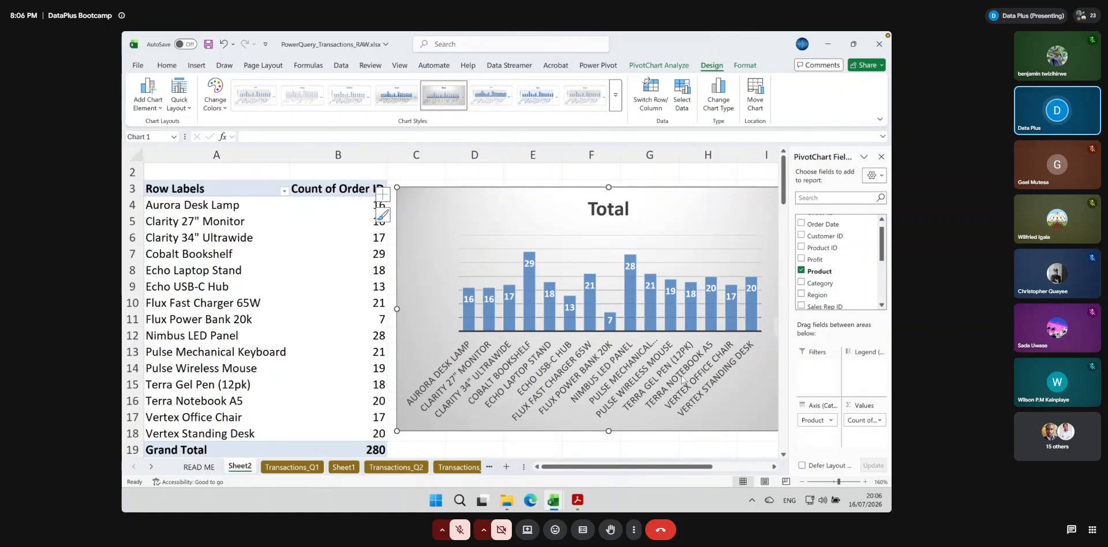
{"action": "scroll", "coordinate": [664, 413], "scroll_direction": "down", "scroll_amount": 1}
{"action": "left_click_drag", "start_coordinate": [609, 419], "coordinate": [609, 434]}
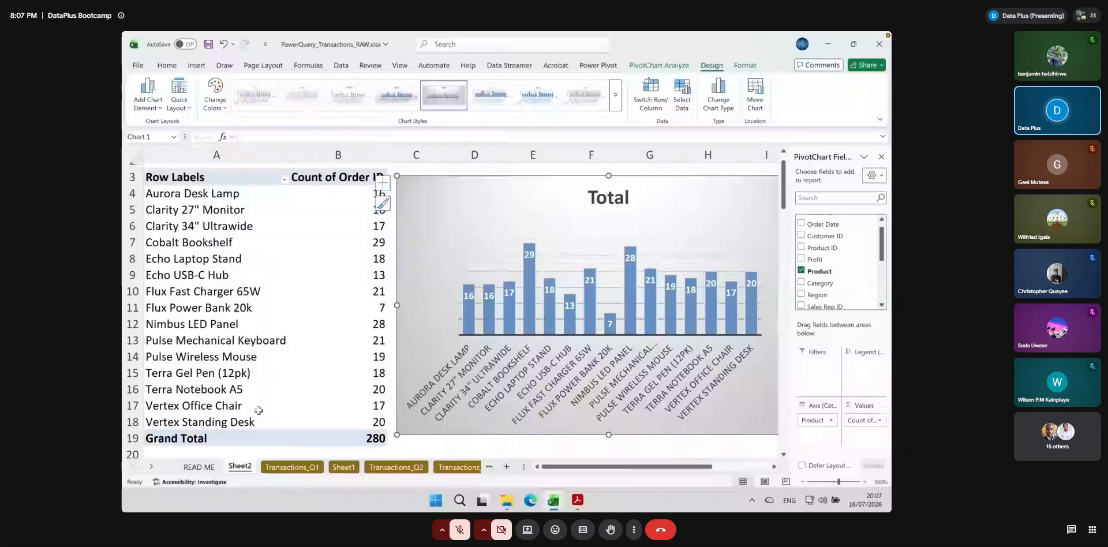
Build a PivotTable from Transactions_Q1 on a new sheet named Categories, with Category as its rows, and enlarge the view to 220%
{"action": "left_click", "coordinate": [285, 468]}
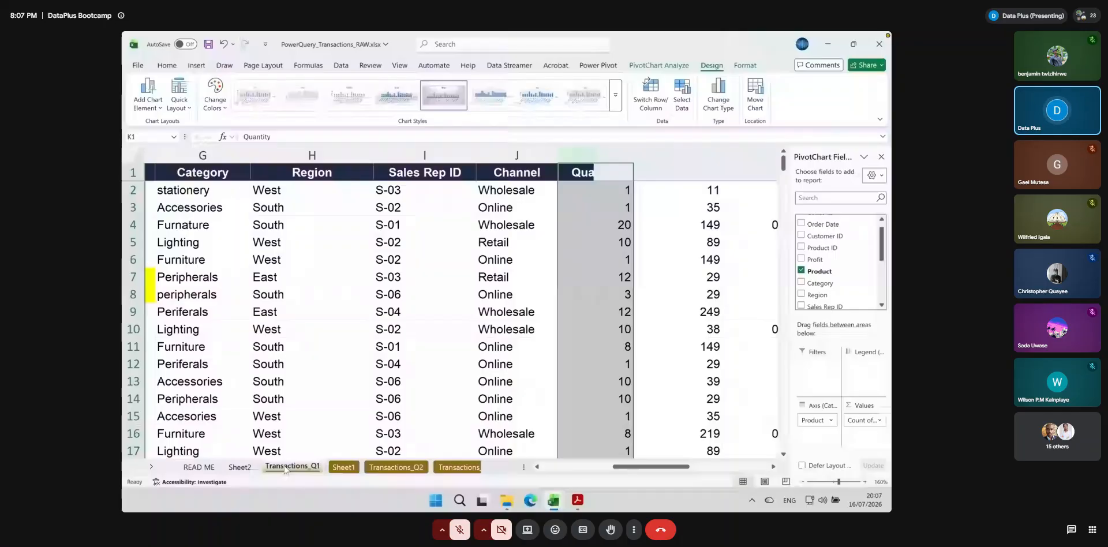
{"action": "left_click_drag", "start_coordinate": [687, 466], "coordinate": [671, 467]}
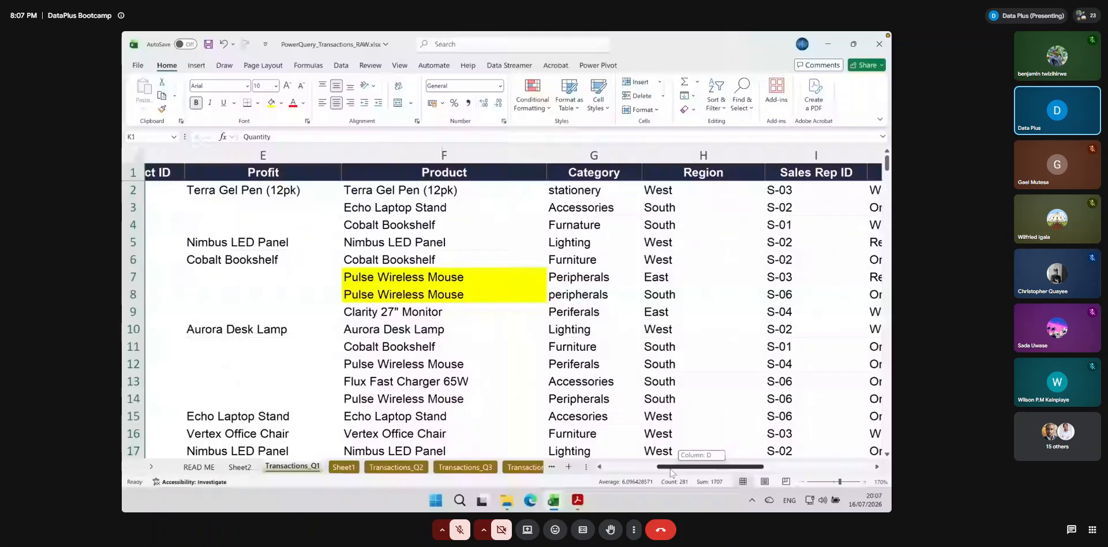
{"action": "left_click_drag", "start_coordinate": [670, 471], "coordinate": [693, 467]}
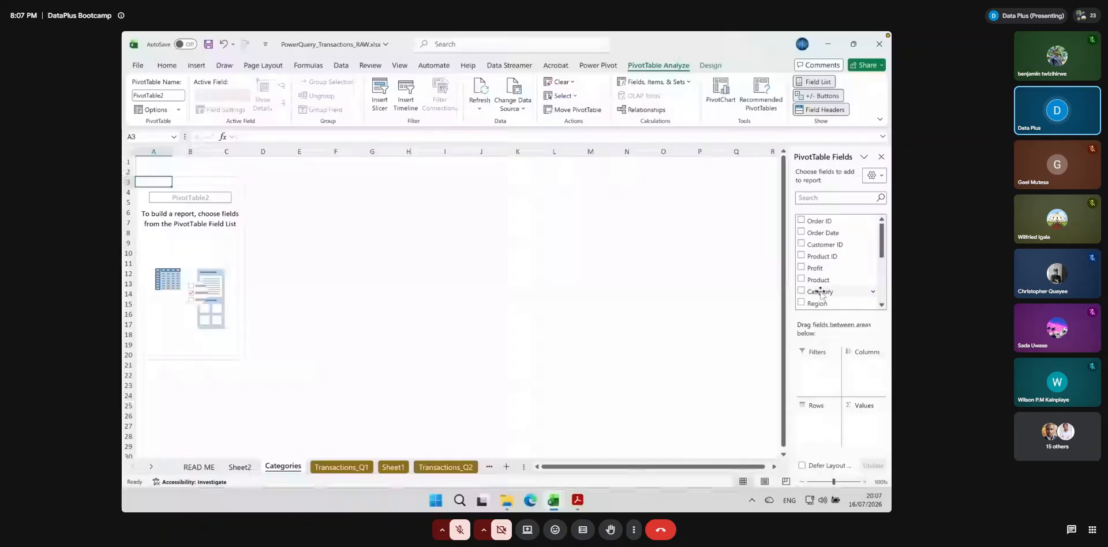
{"action": "left_click", "coordinate": [820, 291]}
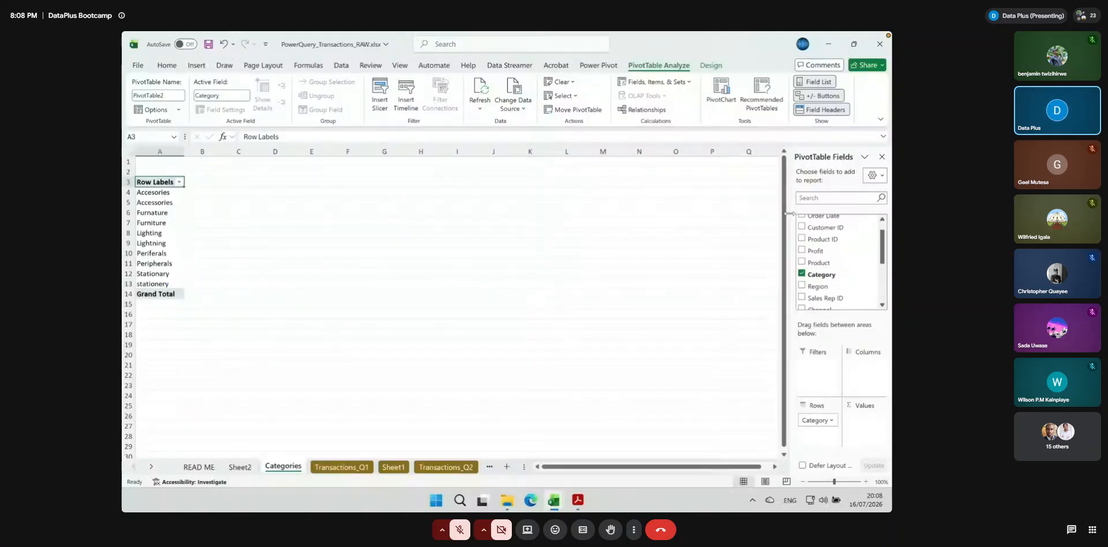
{"action": "left_click", "coordinate": [866, 482]}
{"action": "left_click", "coordinate": [865, 482]}
{"action": "left_click", "coordinate": [866, 482]}
{"action": "left_click", "coordinate": [865, 482]}
{"action": "left_click", "coordinate": [866, 482]}
{"action": "left_click", "coordinate": [865, 482]}
{"action": "left_click", "coordinate": [866, 481]}
{"action": "left_click", "coordinate": [865, 482]}
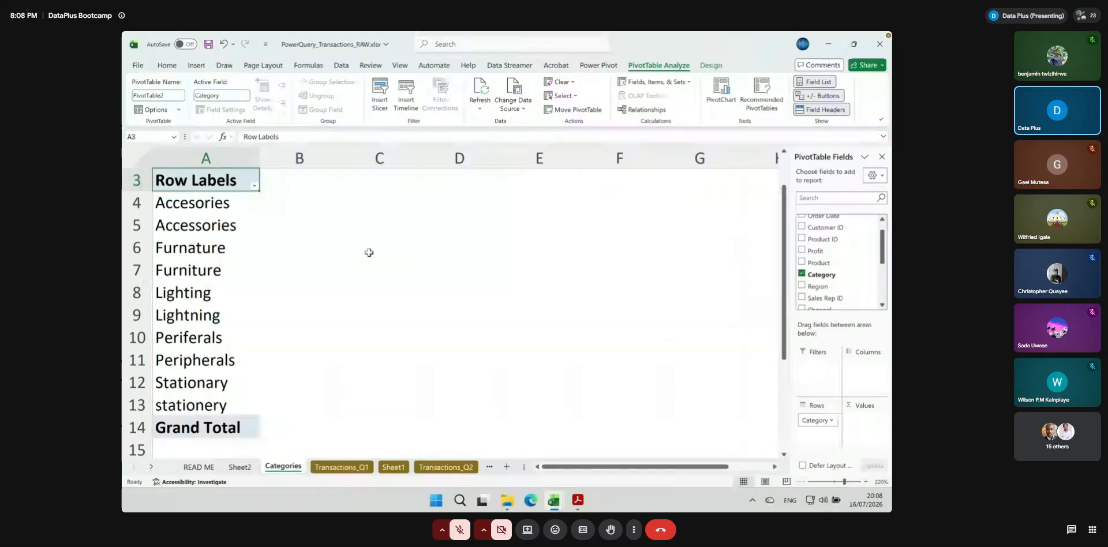
Examine the PivotTable's category labels for spelling variants, comparing the neighbouring accessories, furniture, lighting and peripherals entries
{"action": "key", "text": "Down"}
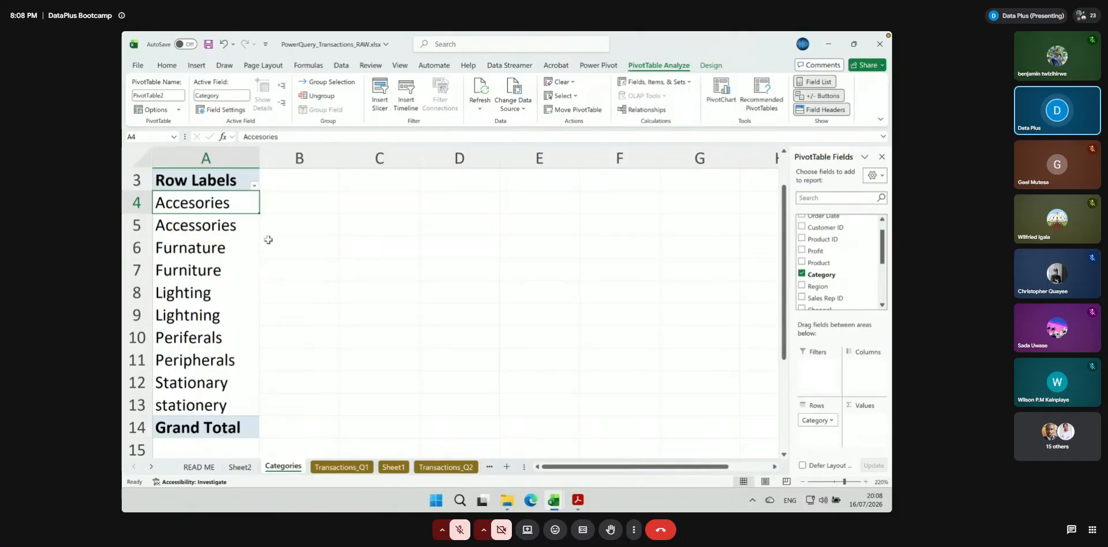
{"action": "left_click", "coordinate": [234, 226]}
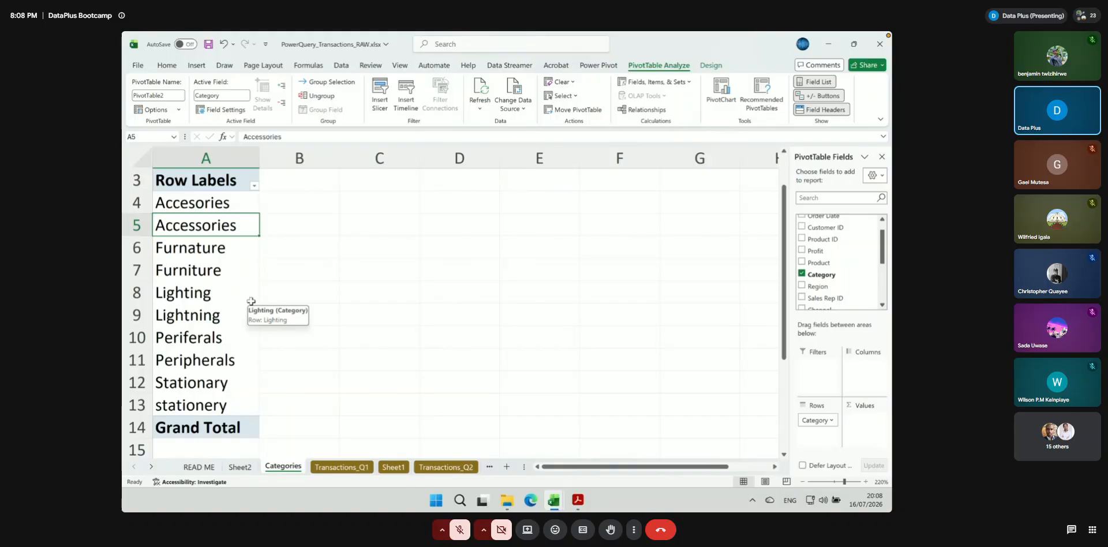
{"action": "left_click", "coordinate": [212, 249]}
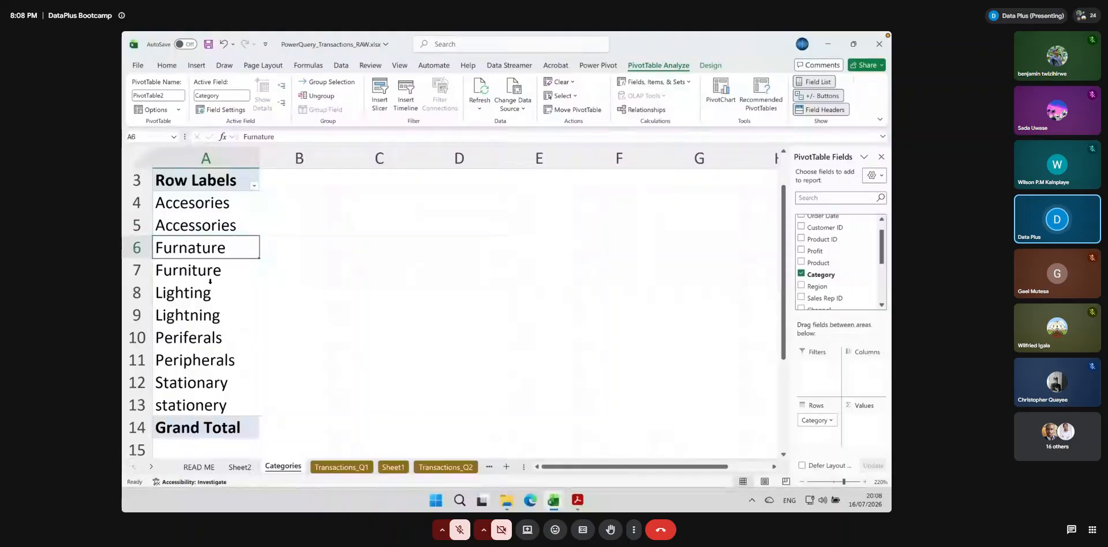
{"action": "left_click", "coordinate": [169, 274]}
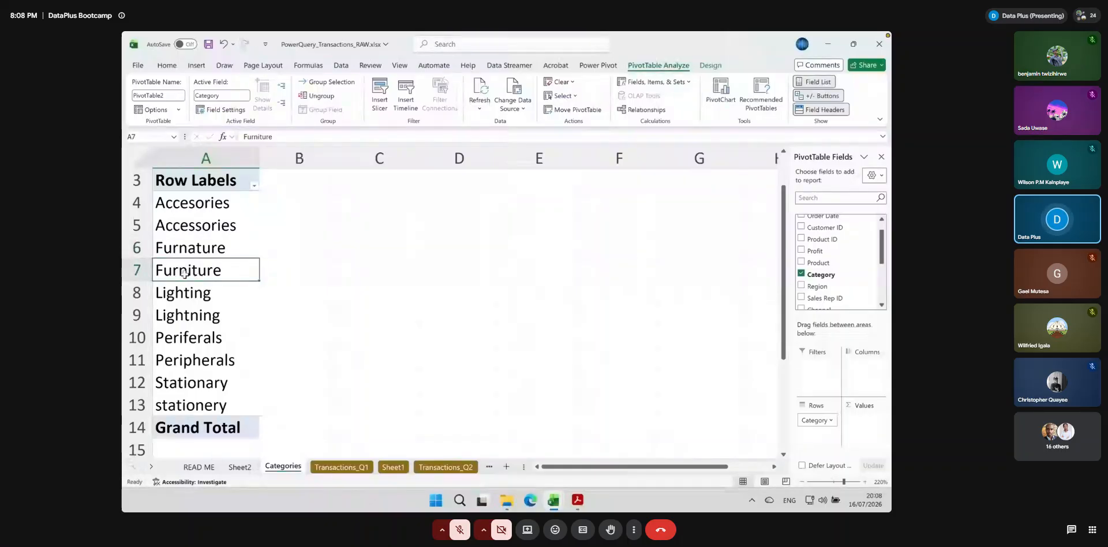
{"action": "left_click", "coordinate": [208, 287]}
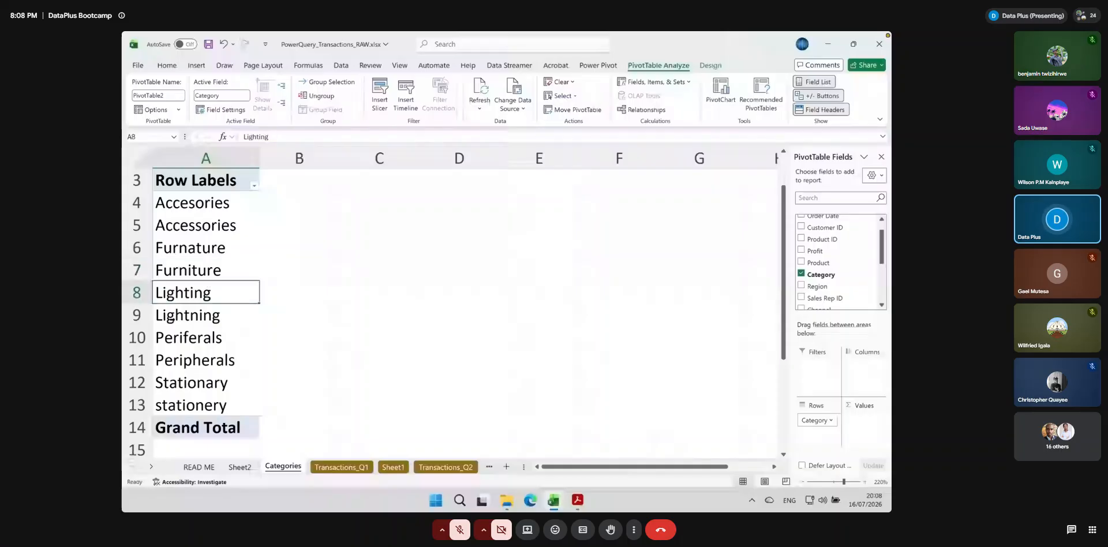
{"action": "left_click", "coordinate": [190, 342]}
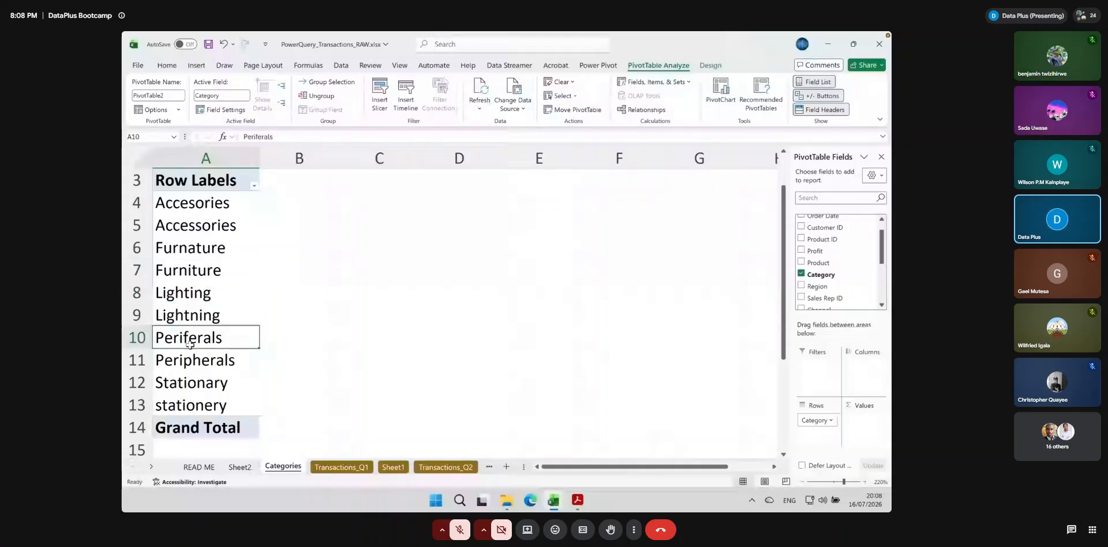
{"action": "left_click", "coordinate": [174, 363]}
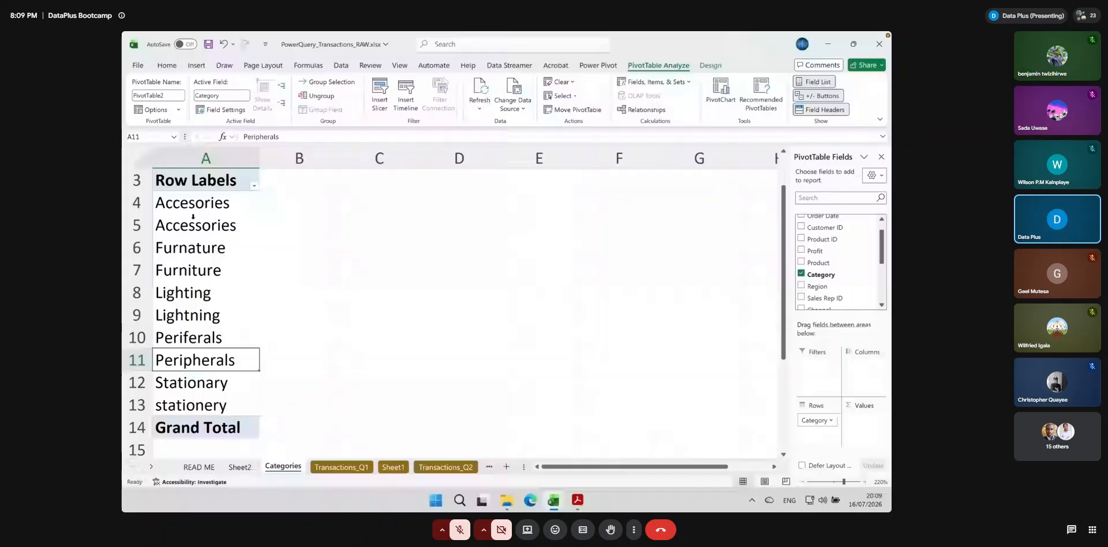
{"action": "left_click_drag", "start_coordinate": [193, 209], "coordinate": [206, 225]}
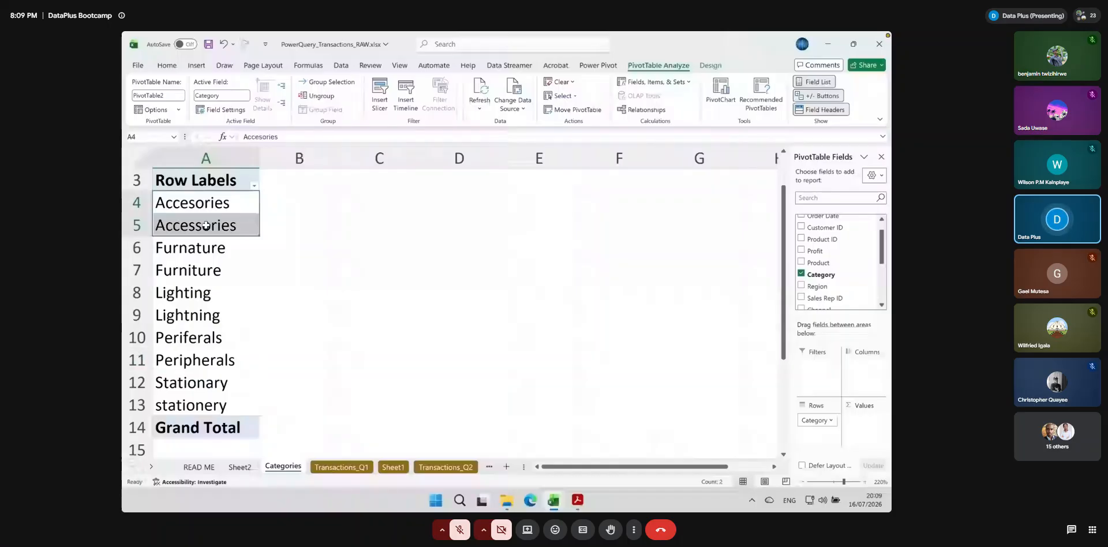
{"action": "left_click_drag", "start_coordinate": [197, 248], "coordinate": [199, 271]}
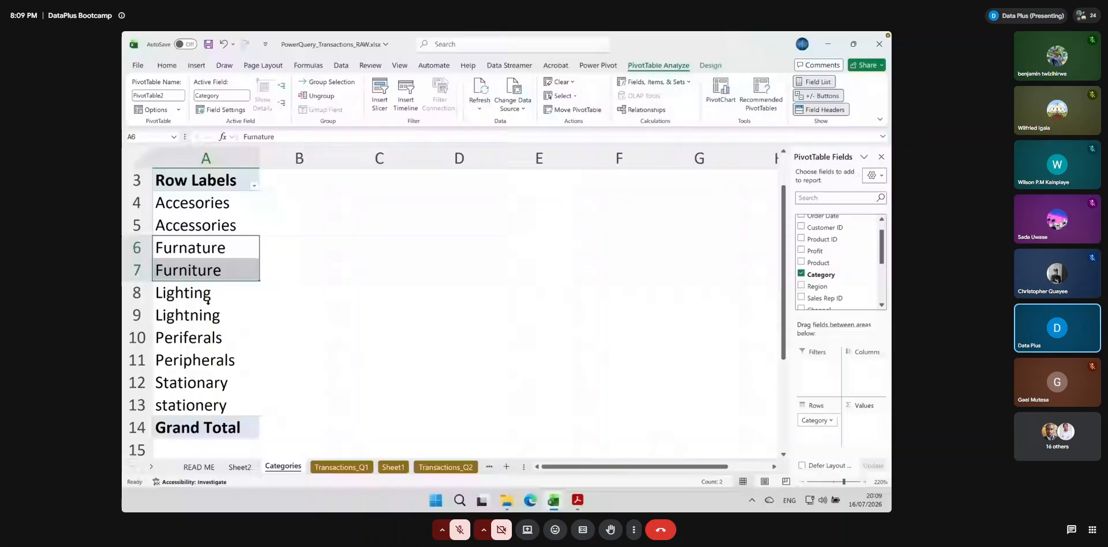
{"action": "left_click_drag", "start_coordinate": [208, 299], "coordinate": [244, 312]}
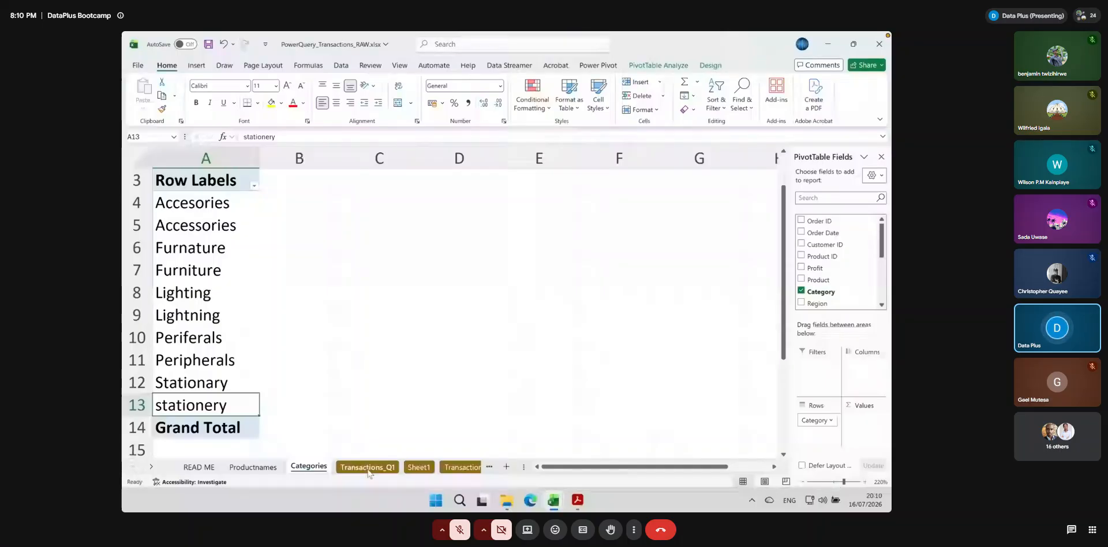
Turn on header filters in Transactions_Q1 and filter the Category column to the entries matching "acc"
{"action": "left_click", "coordinate": [367, 468]}
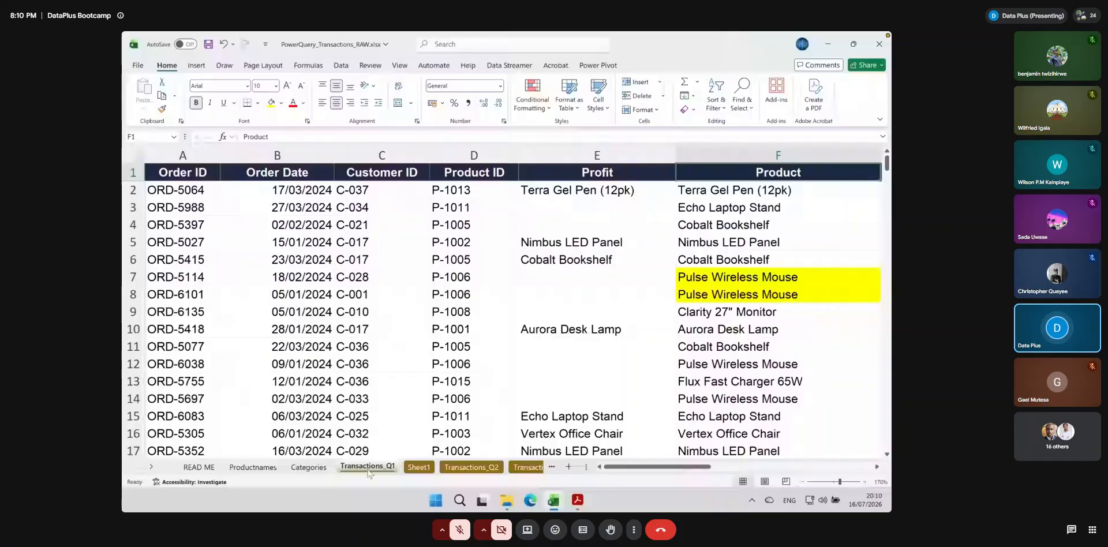
{"action": "scroll", "coordinate": [559, 193], "scroll_direction": "right", "scroll_amount": 4}
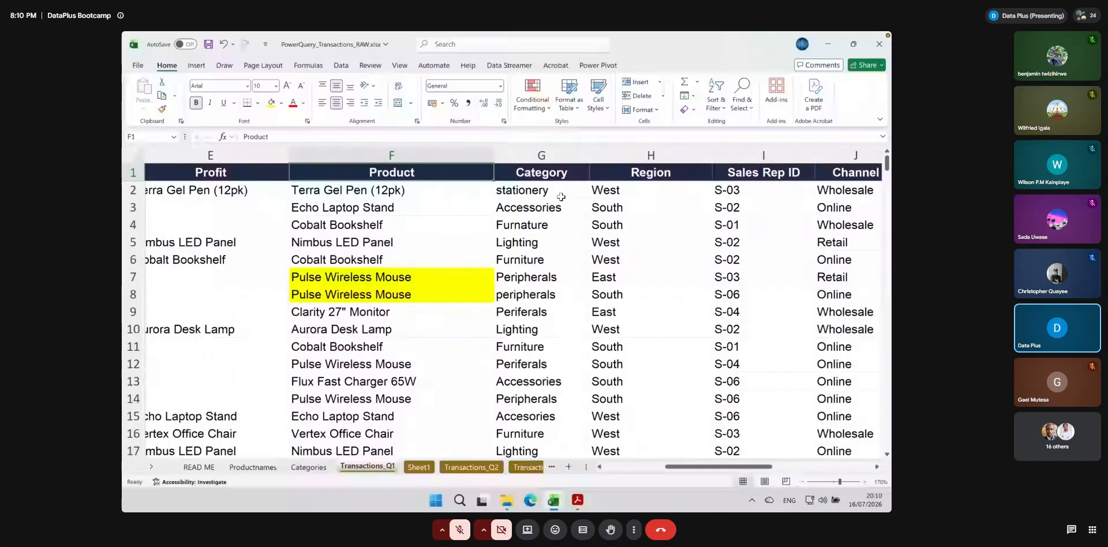
{"action": "left_click", "coordinate": [517, 172]}
{"action": "scroll", "coordinate": [516, 173], "scroll_direction": "right", "scroll_amount": 2}
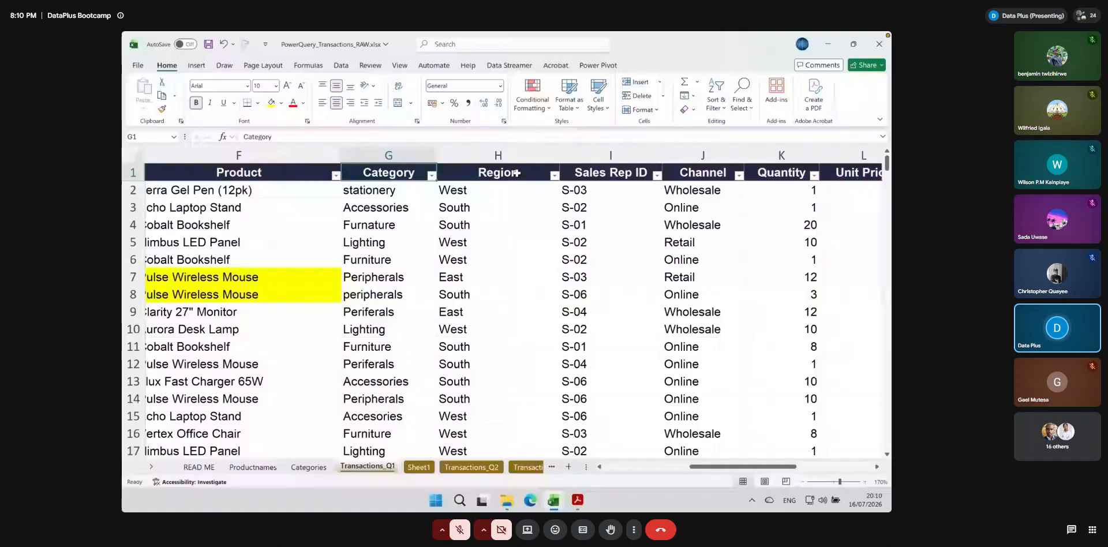
{"action": "left_click", "coordinate": [431, 175]}
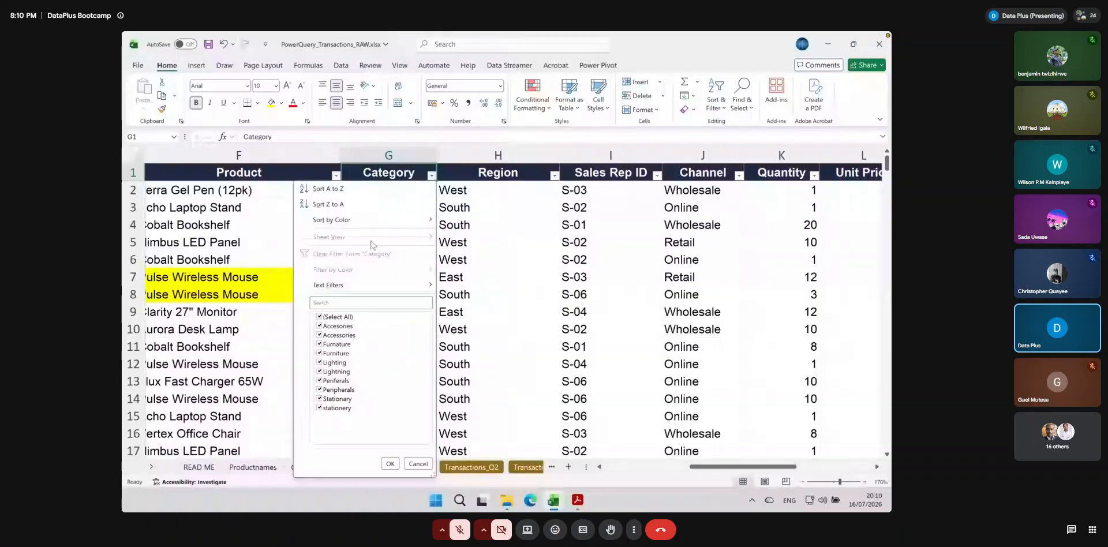
{"action": "left_click", "coordinate": [340, 302]}
{"action": "type", "text": "acc"}
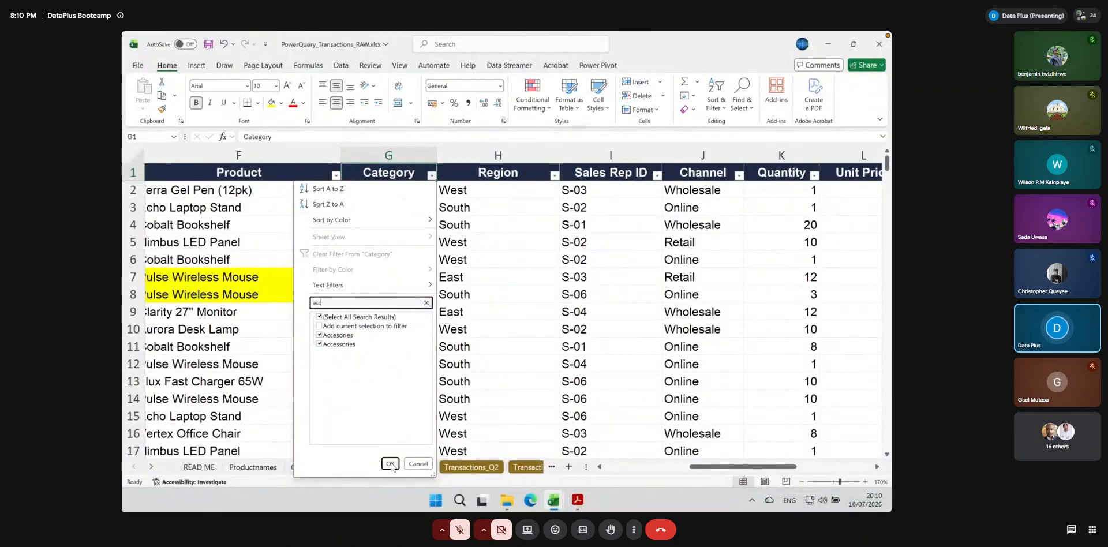
{"action": "left_click", "coordinate": [390, 464]}
Review the filtered accessory rows from Order ID to Notes and select the first entry under Category
{"action": "scroll", "coordinate": [481, 428], "scroll_direction": "left", "scroll_amount": 5}
{"action": "scroll", "coordinate": [481, 427], "scroll_direction": "down", "scroll_amount": 3}
{"action": "scroll", "coordinate": [481, 428], "scroll_direction": "up", "scroll_amount": 3}
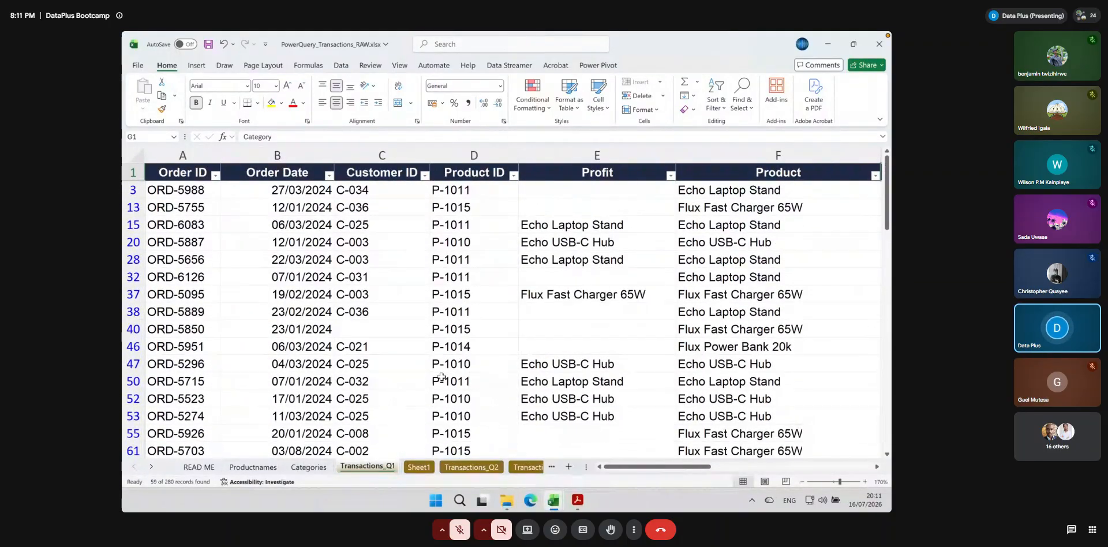
{"action": "scroll", "coordinate": [442, 379], "scroll_direction": "right", "scroll_amount": 2}
{"action": "scroll", "coordinate": [442, 378], "scroll_direction": "right", "scroll_amount": 1}
{"action": "scroll", "coordinate": [442, 378], "scroll_direction": "right", "scroll_amount": 4}
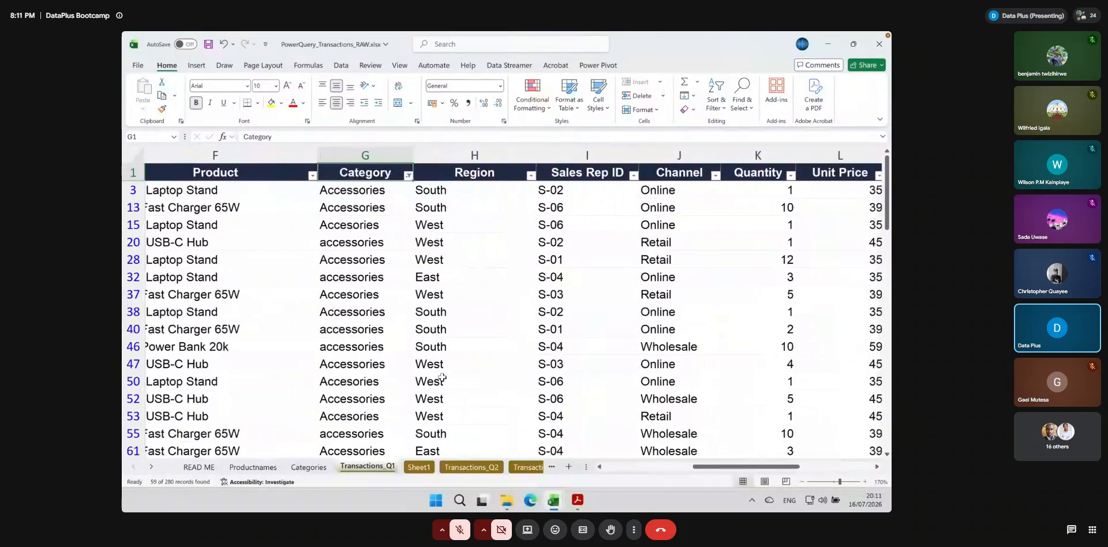
{"action": "scroll", "coordinate": [442, 378], "scroll_direction": "left", "scroll_amount": 4}
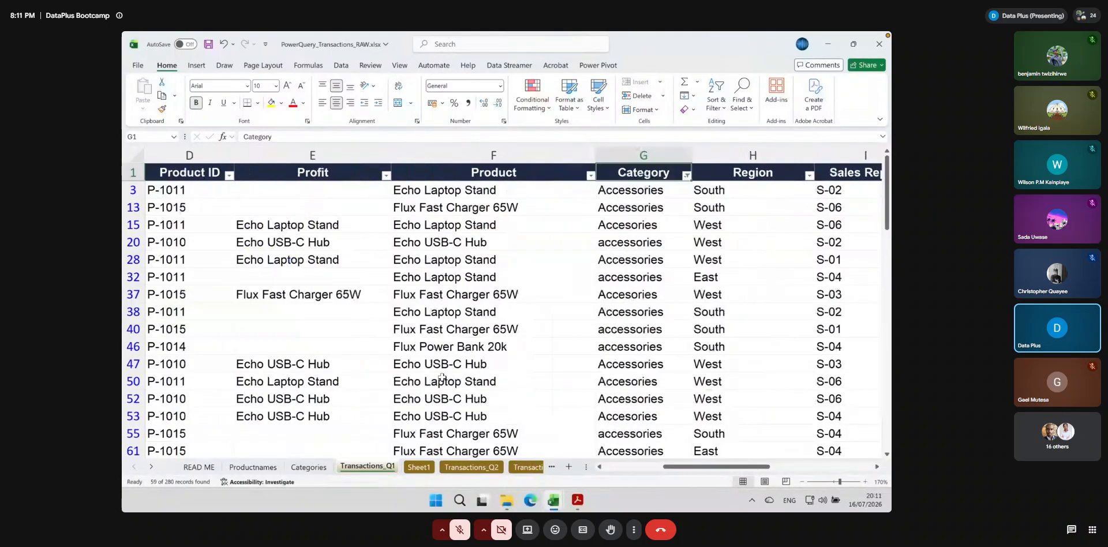
{"action": "scroll", "coordinate": [618, 375], "scroll_direction": "left", "scroll_amount": 3}
{"action": "scroll", "coordinate": [618, 372], "scroll_direction": "right", "scroll_amount": 5}
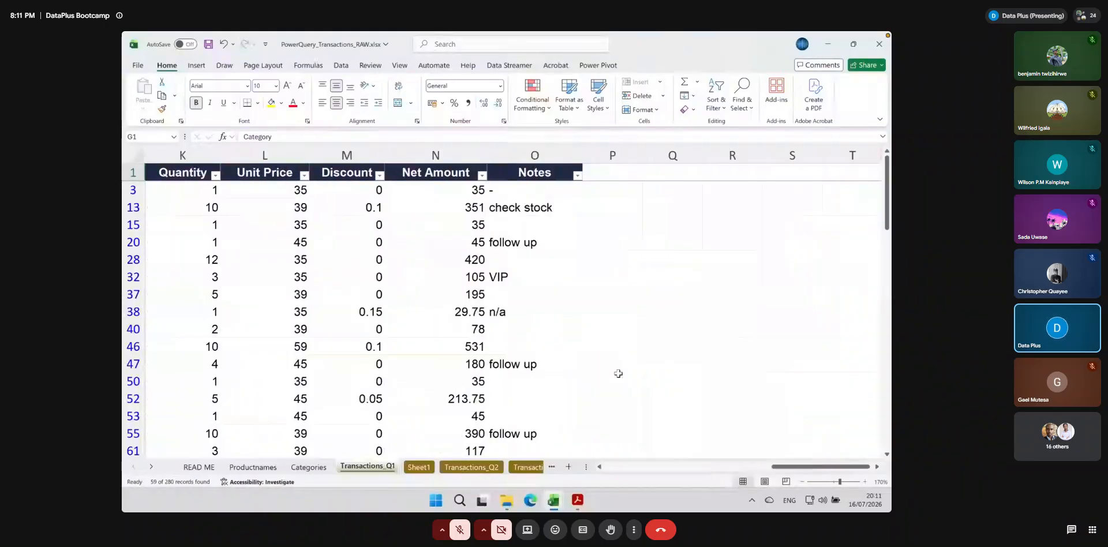
{"action": "scroll", "coordinate": [618, 373], "scroll_direction": "left", "scroll_amount": 4}
{"action": "scroll", "coordinate": [611, 366], "scroll_direction": "right", "scroll_amount": 2}
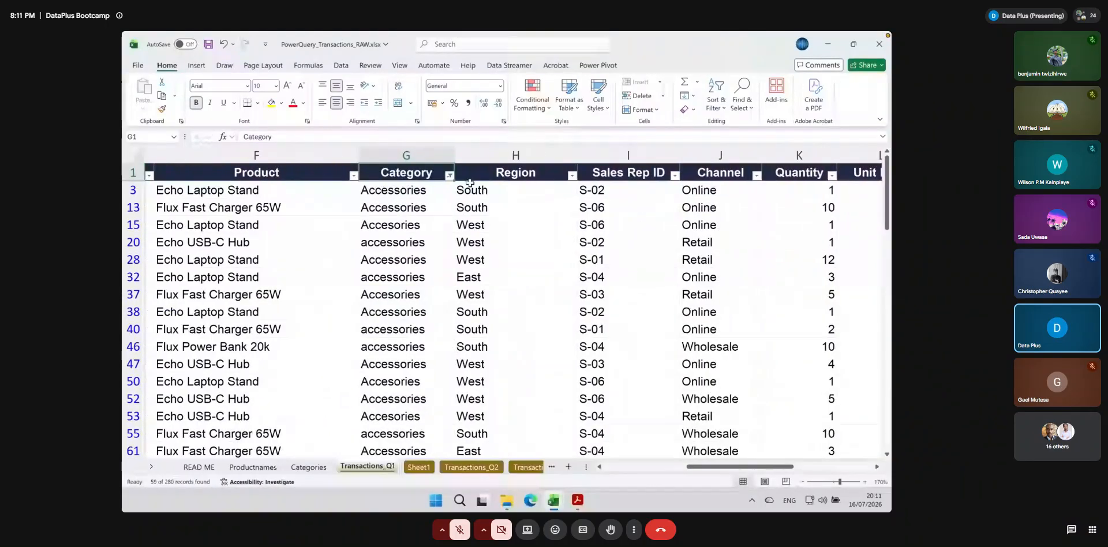
{"action": "key", "text": "Down"}
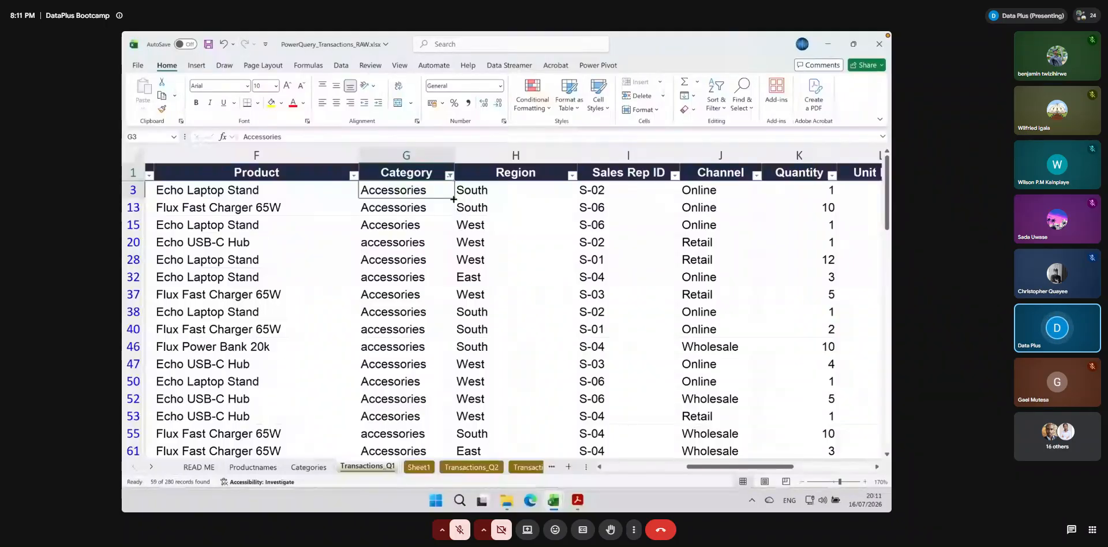
Try to fill "Accessories" from the first filtered Category entry in G3 down through row 272 of Transactions_Q1
{"action": "key", "text": "ctrl+Right"}
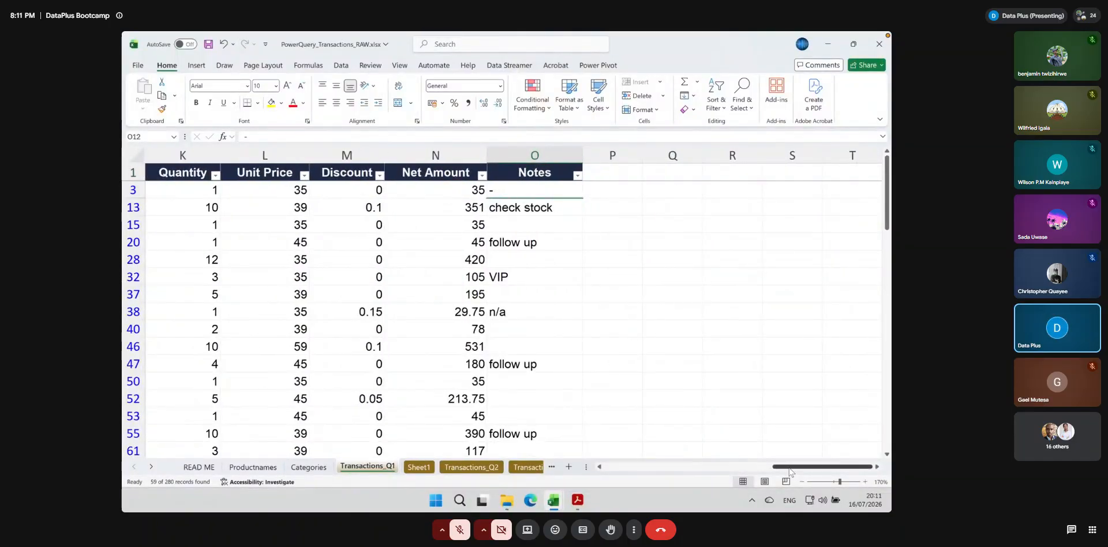
{"action": "left_click_drag", "start_coordinate": [788, 471], "coordinate": [690, 480]}
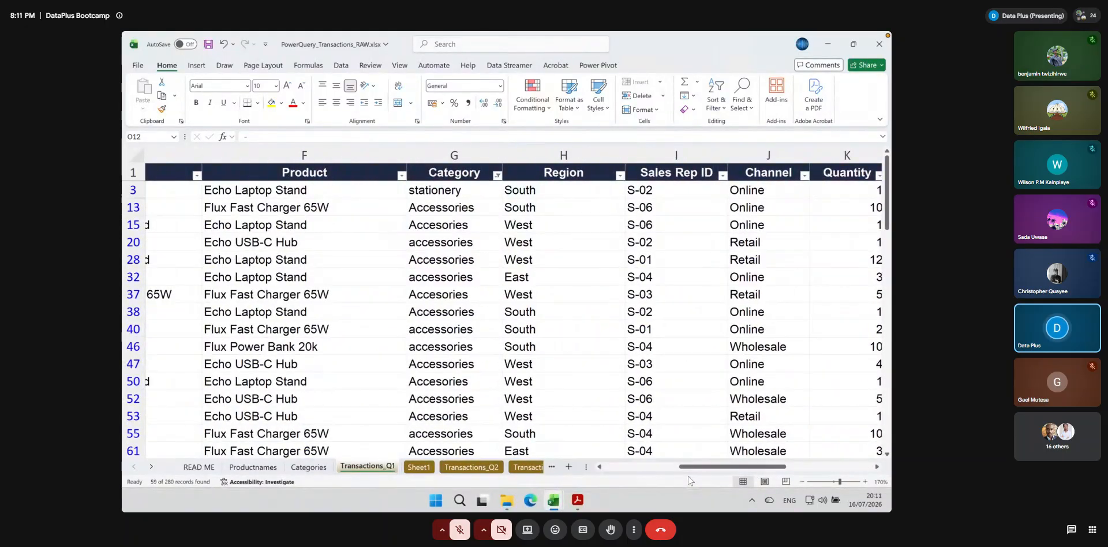
{"action": "key", "text": "ctrl+z"}
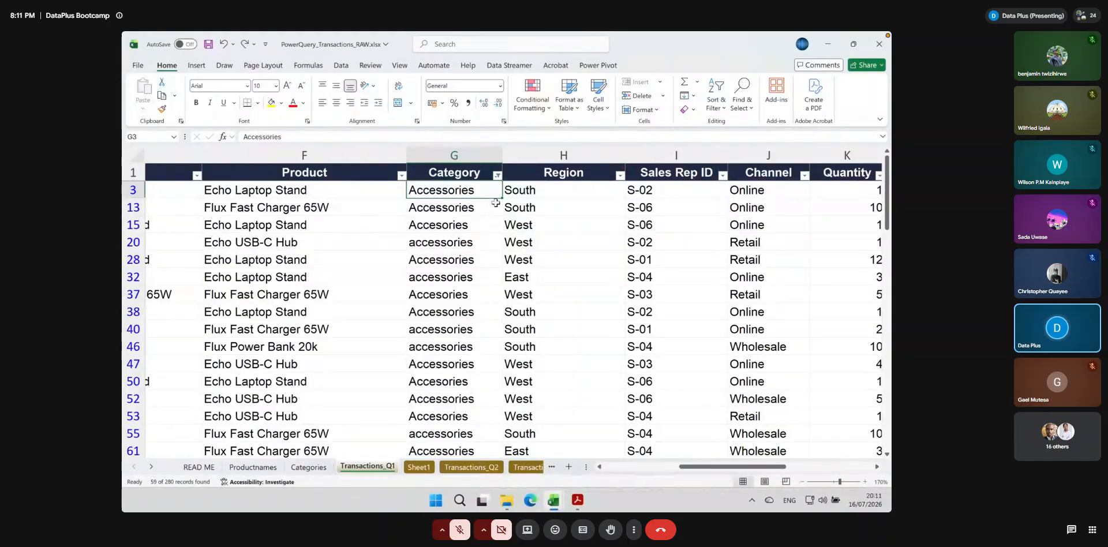
{"action": "left_click_drag", "start_coordinate": [502, 198], "coordinate": [486, 438]}
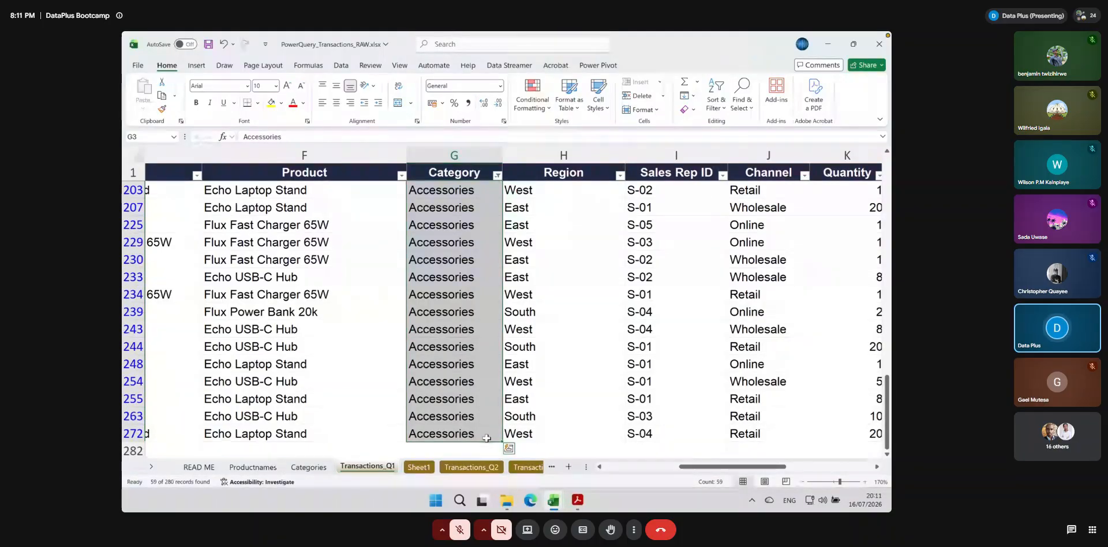
{"action": "scroll", "coordinate": [470, 346], "scroll_direction": "left", "scroll_amount": 4}
{"action": "scroll", "coordinate": [470, 347], "scroll_direction": "up", "scroll_amount": 4}
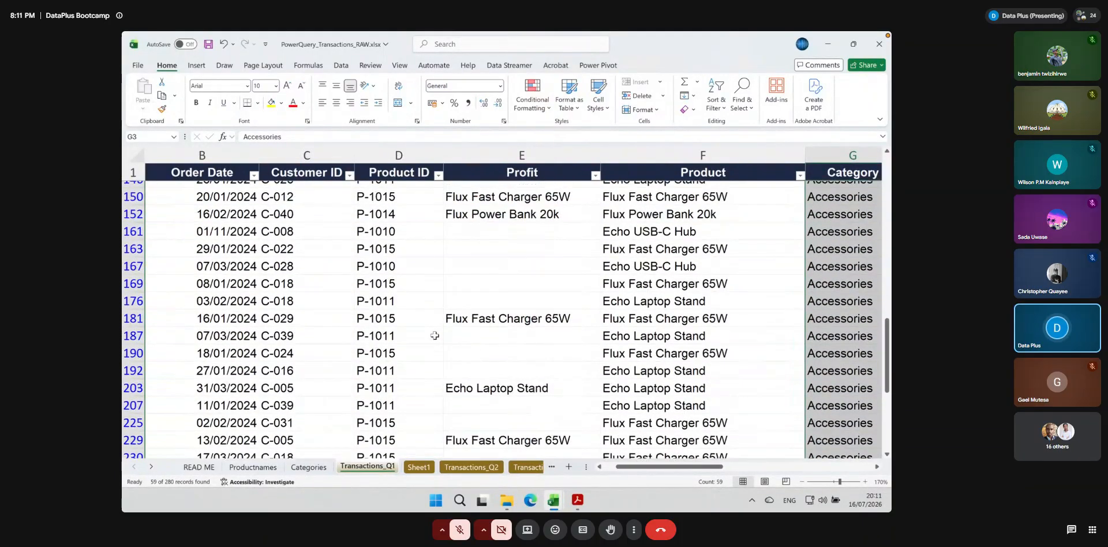
{"action": "left_click_drag", "start_coordinate": [642, 467], "coordinate": [716, 478]}
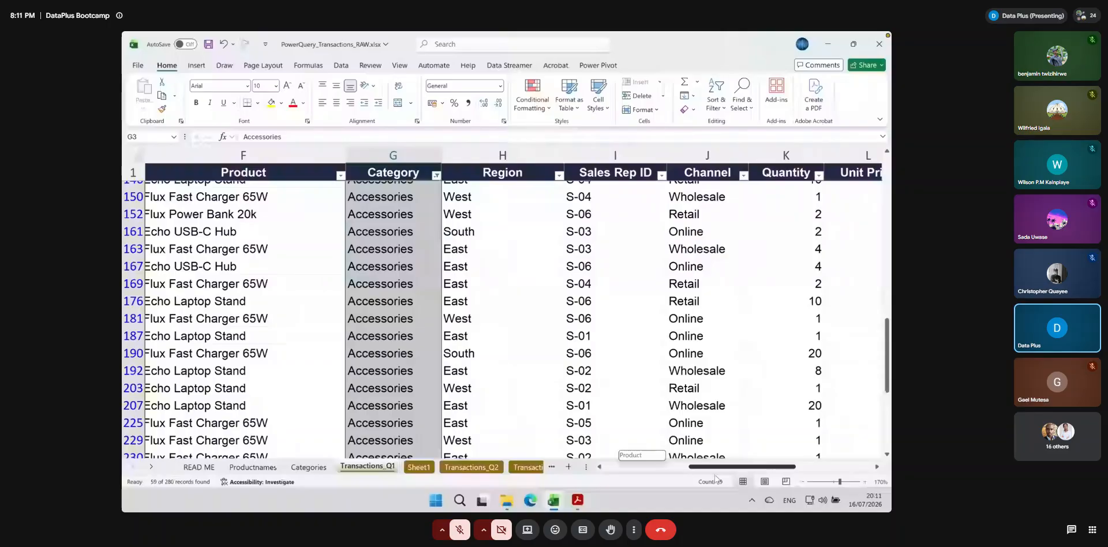
{"action": "left_click_drag", "start_coordinate": [716, 478], "coordinate": [715, 478]}
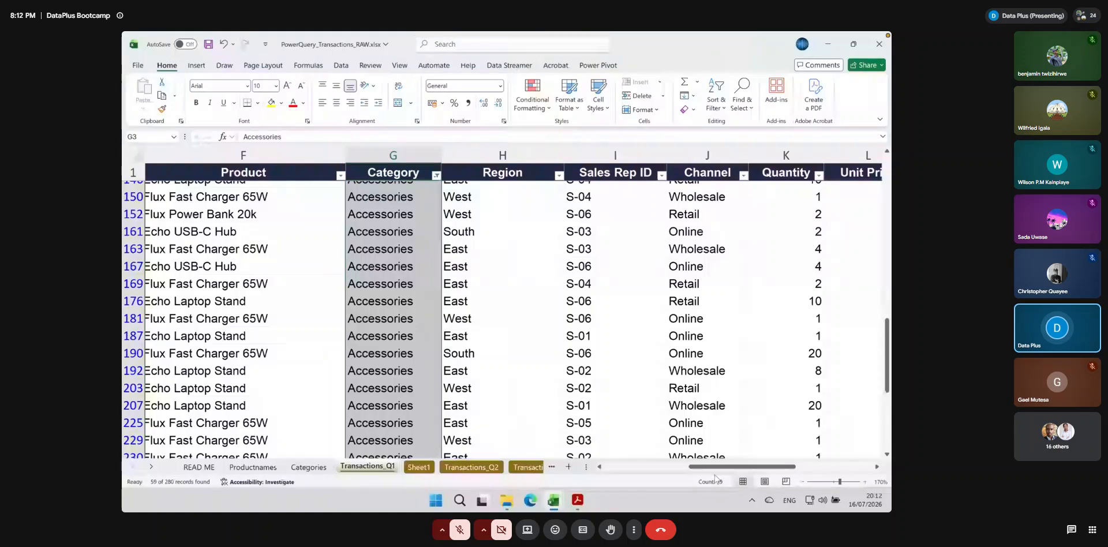
{"action": "scroll", "coordinate": [403, 409], "scroll_direction": "up", "scroll_amount": 10}
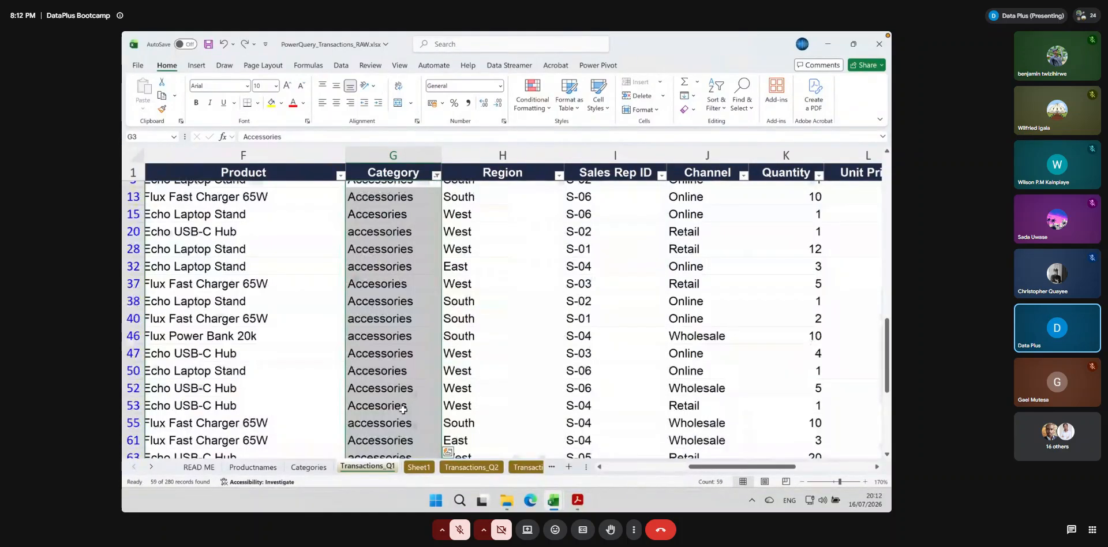
Replace every "Accesories" in the Category column of Transactions_Q1 with "Accessories"
{"action": "left_click", "coordinate": [398, 370]}
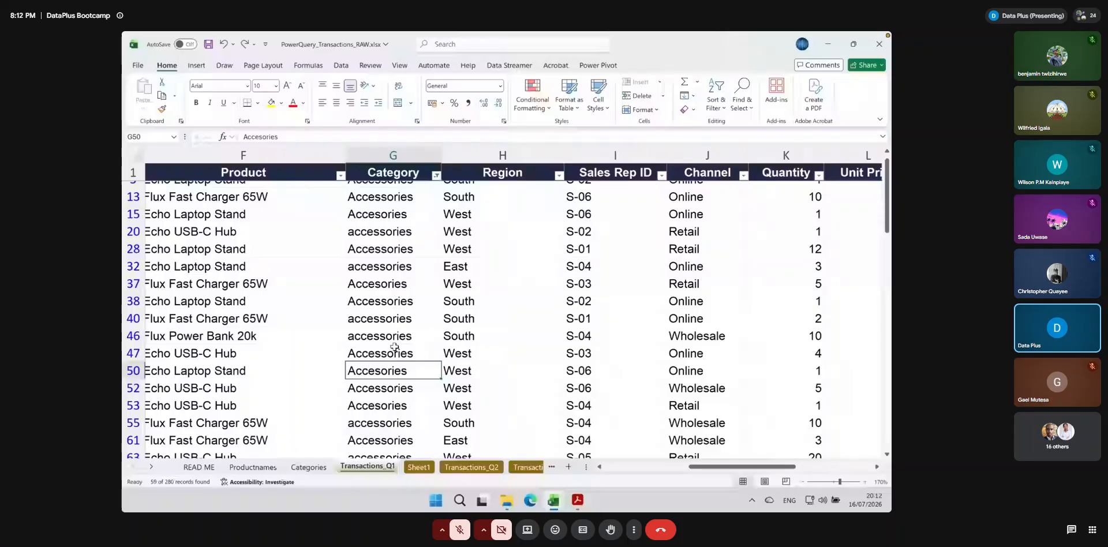
{"action": "left_click_drag", "start_coordinate": [281, 137], "coordinate": [219, 137]}
{"action": "key", "text": "ctrl+c"}
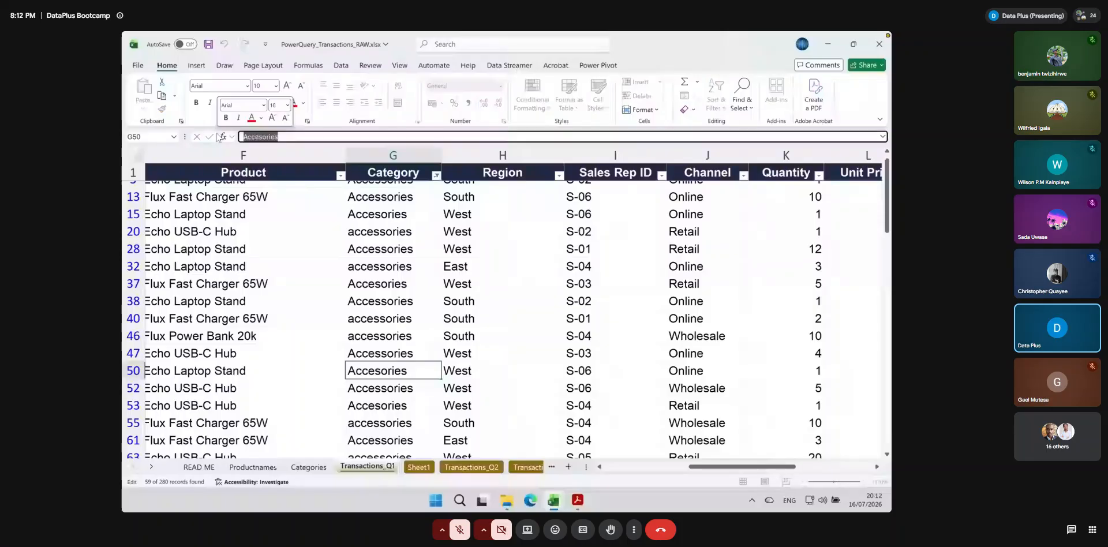
{"action": "left_click", "coordinate": [393, 154]}
{"action": "key", "text": "ctrl+h"}
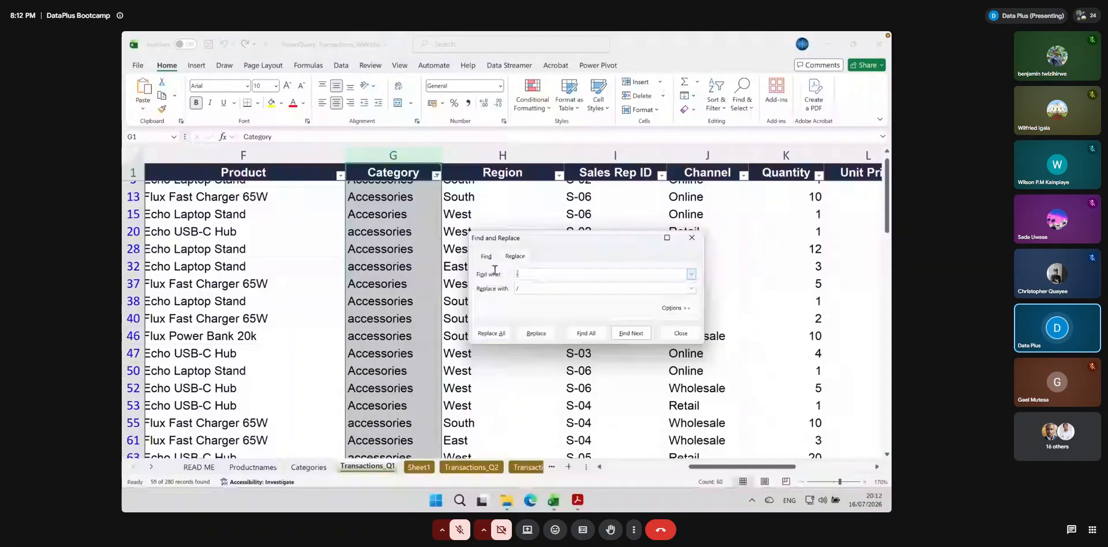
{"action": "key", "text": "ctrl+v"}
{"action": "key", "text": "ctrl+v"}
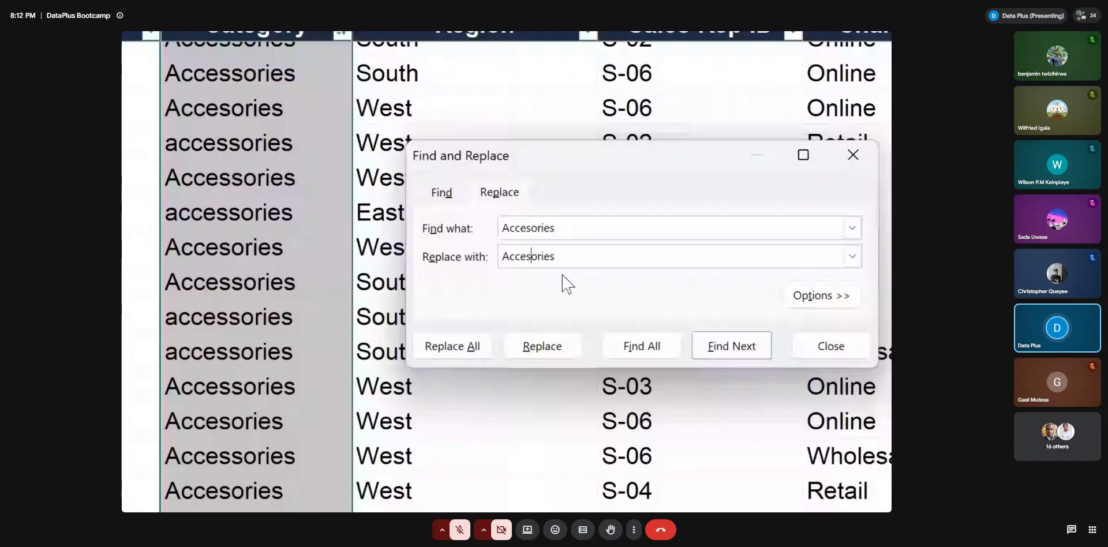
{"action": "type", "text": "s"}
{"action": "left_click", "coordinate": [473, 347]}
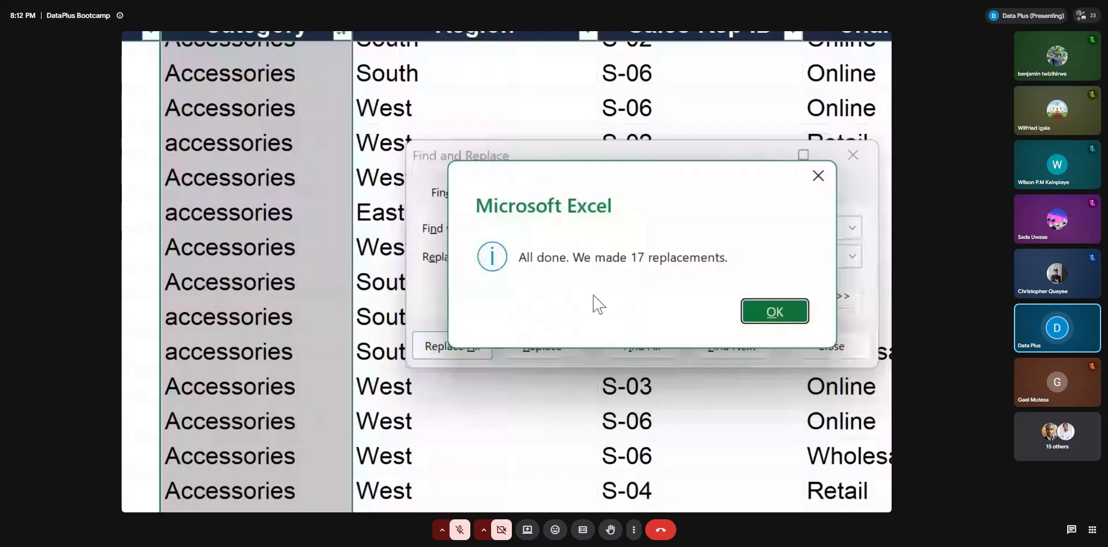
{"action": "left_click", "coordinate": [764, 314]}
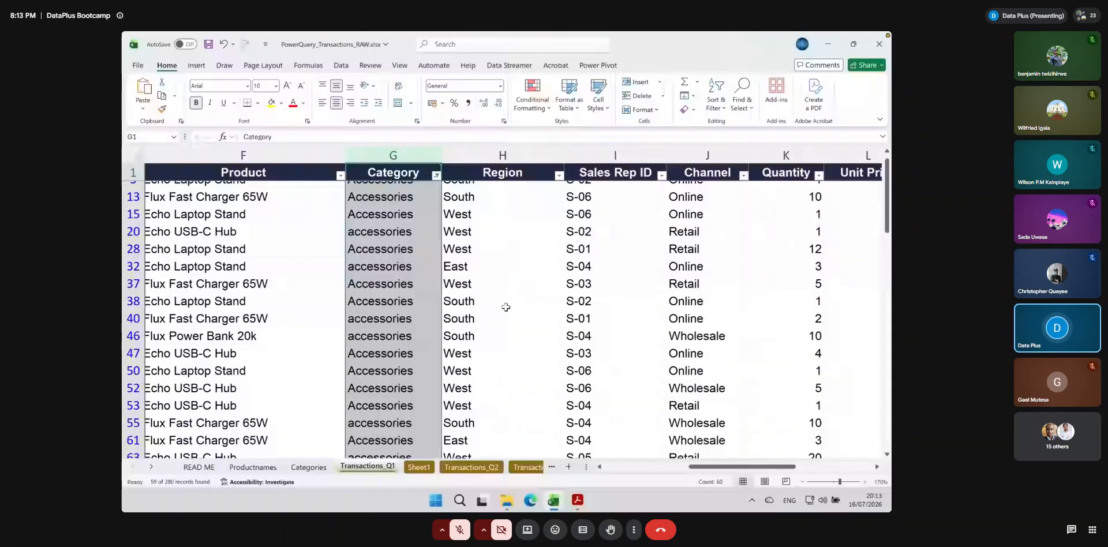
Refresh the PivotTable on the Categories sheet with the corrected transaction data
{"action": "left_click", "coordinate": [307, 467]}
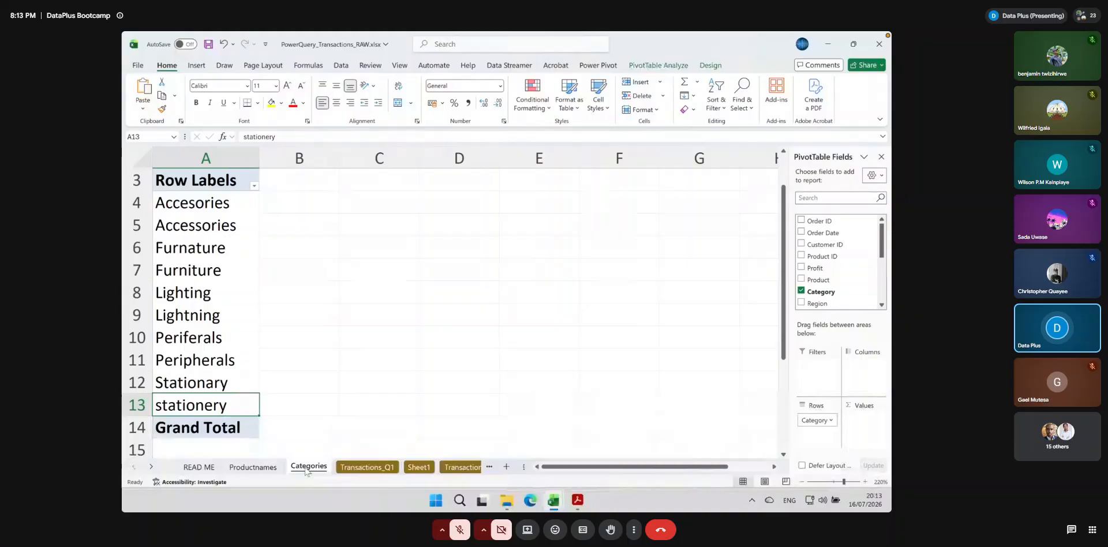
{"action": "left_click", "coordinate": [645, 65]}
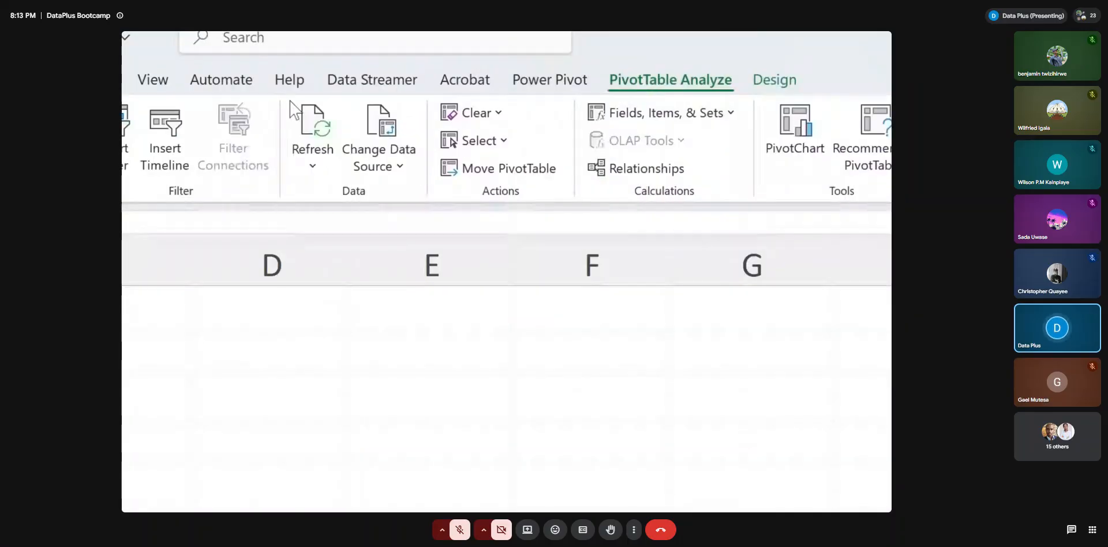
{"action": "left_click", "coordinate": [311, 117]}
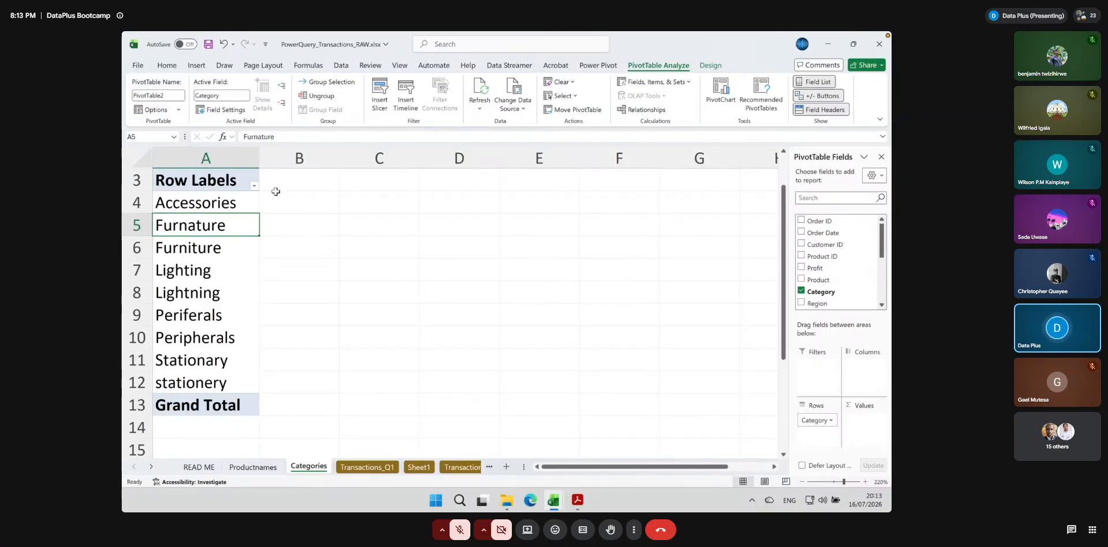
Examine the refreshed category labels for remaining spelling variants, comparing the furniture, lighting, peripherals and stationery entries
{"action": "left_click", "coordinate": [238, 206]}
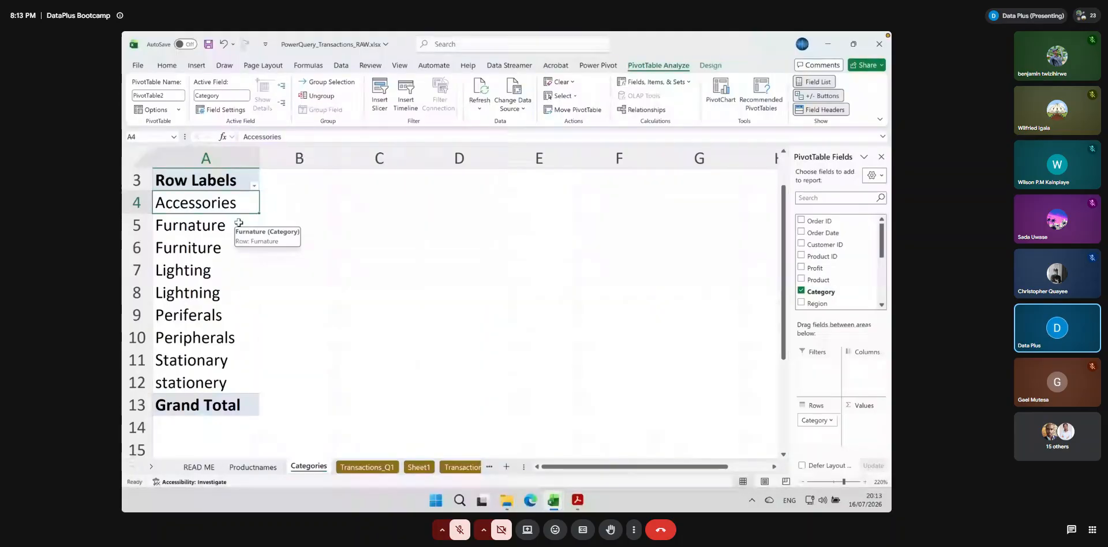
{"action": "left_click", "coordinate": [201, 229]}
{"action": "left_click_drag", "start_coordinate": [201, 228], "coordinate": [201, 256]}
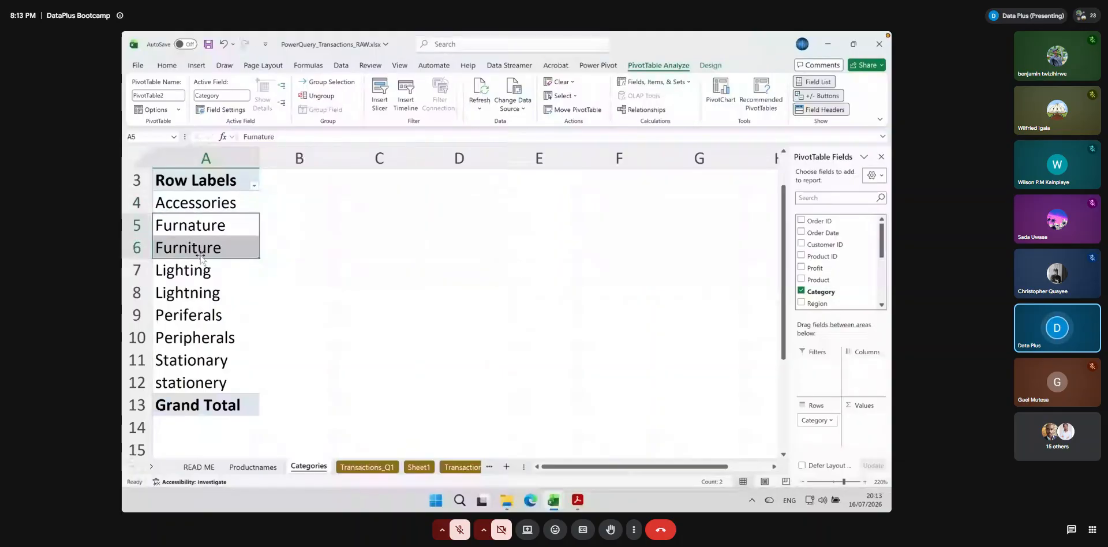
{"action": "left_click", "coordinate": [177, 226]}
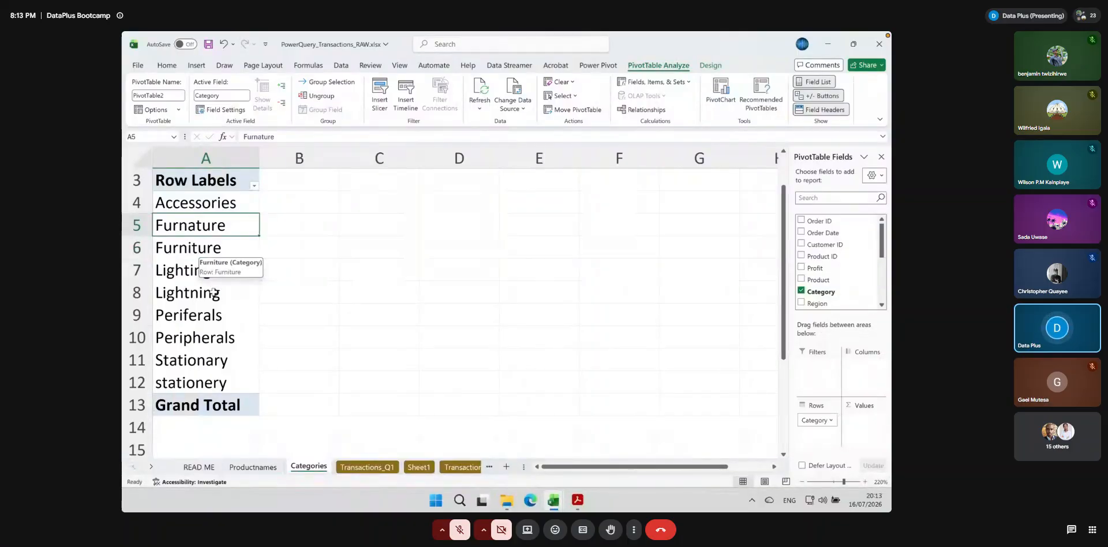
{"action": "left_click", "coordinate": [191, 274]}
{"action": "left_click", "coordinate": [194, 293]}
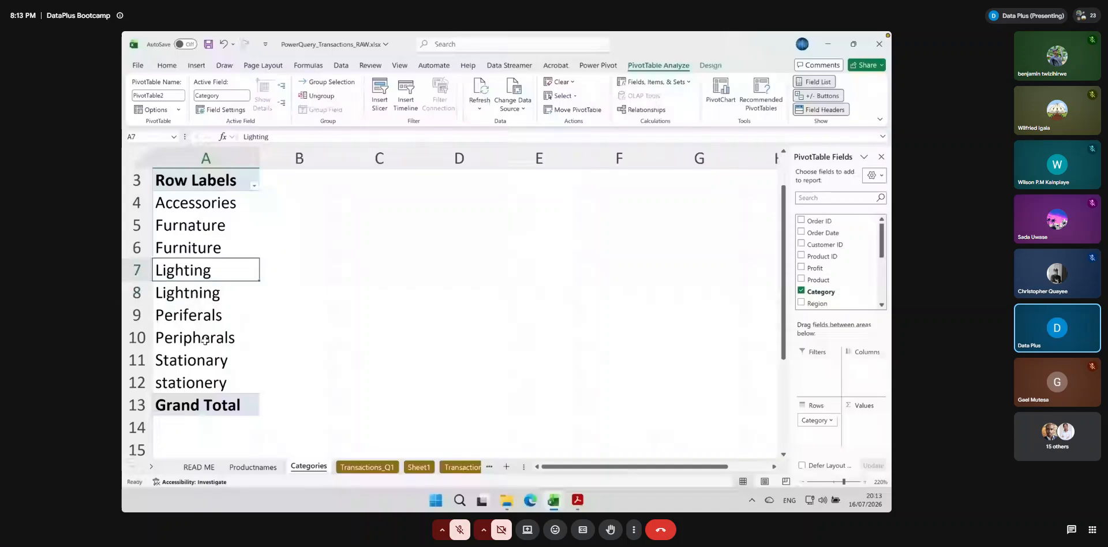
{"action": "left_click", "coordinate": [196, 316]}
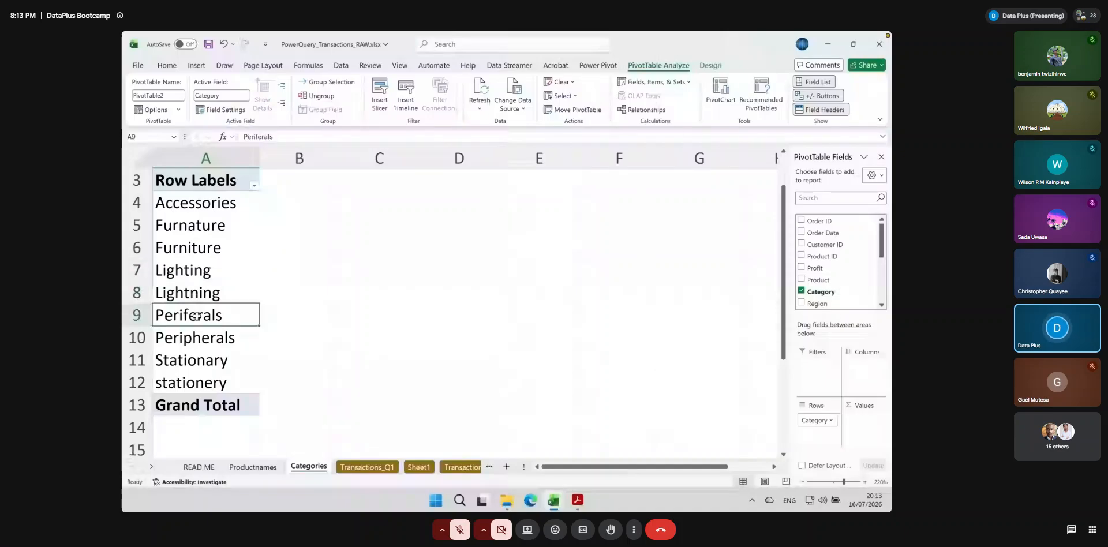
{"action": "left_click", "coordinate": [178, 340]}
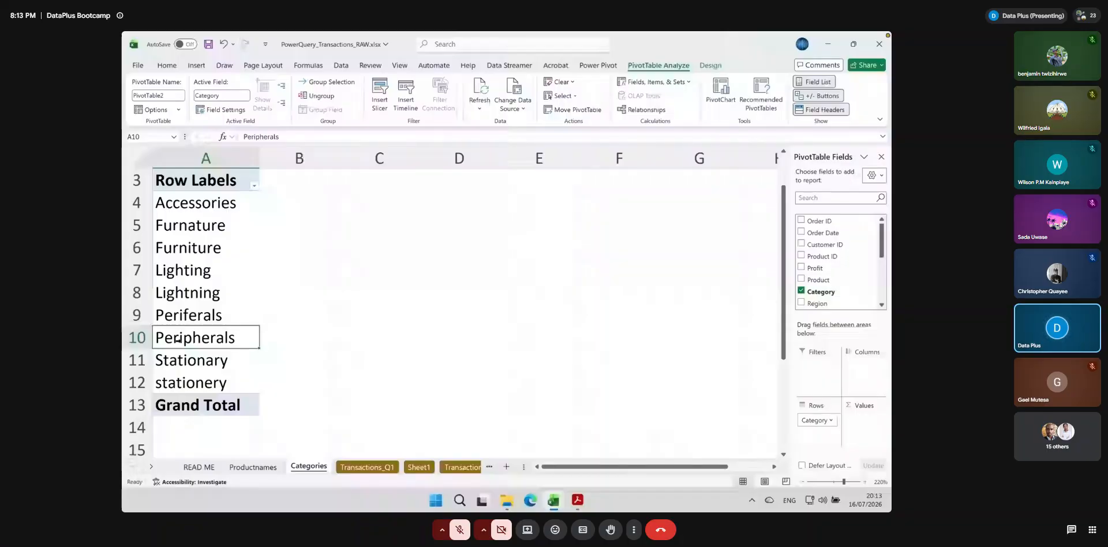
{"action": "left_click", "coordinate": [215, 362]}
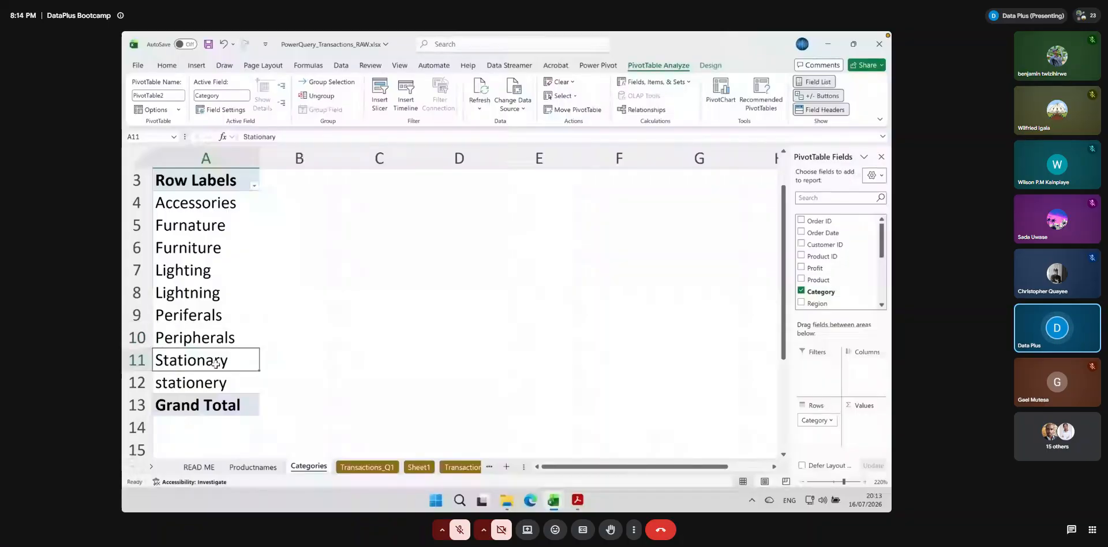
{"action": "left_click", "coordinate": [228, 374]}
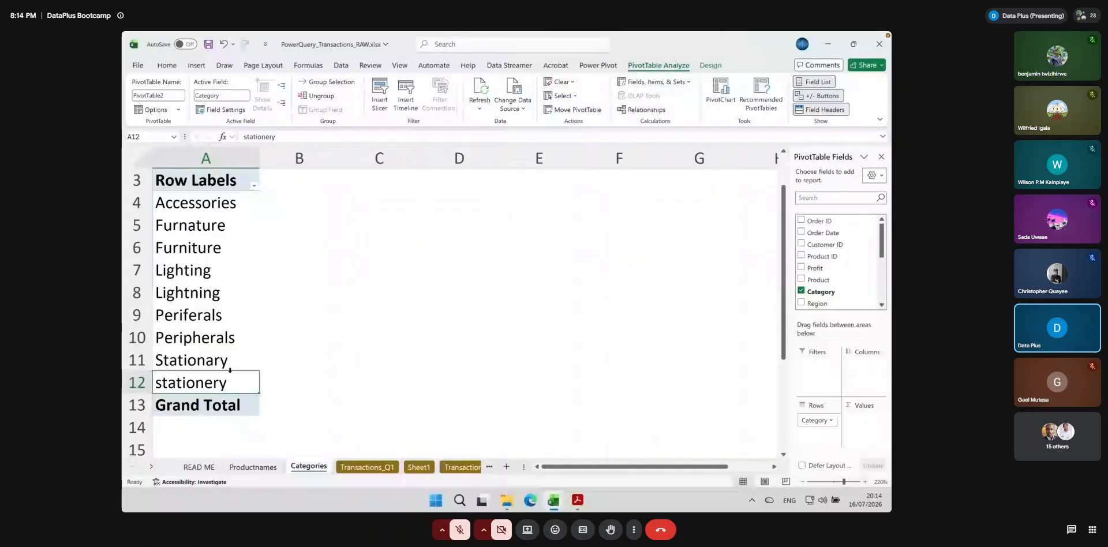
Enter =PROPER(A12) in C12 of the Categories sheet to capitalise the "stationery" label
{"action": "left_click", "coordinate": [373, 379]}
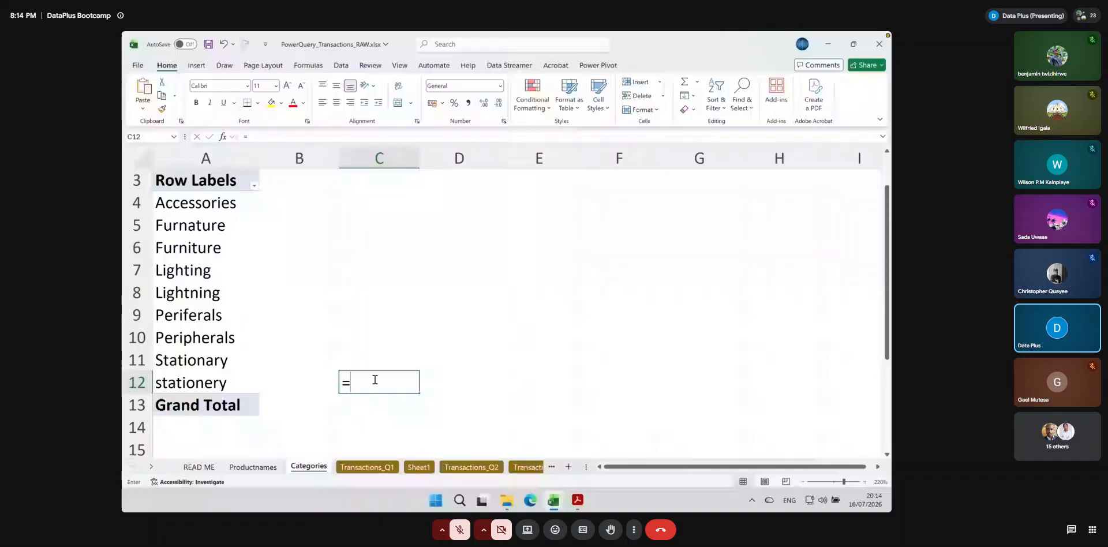
{"action": "type", "text": "=pro"}
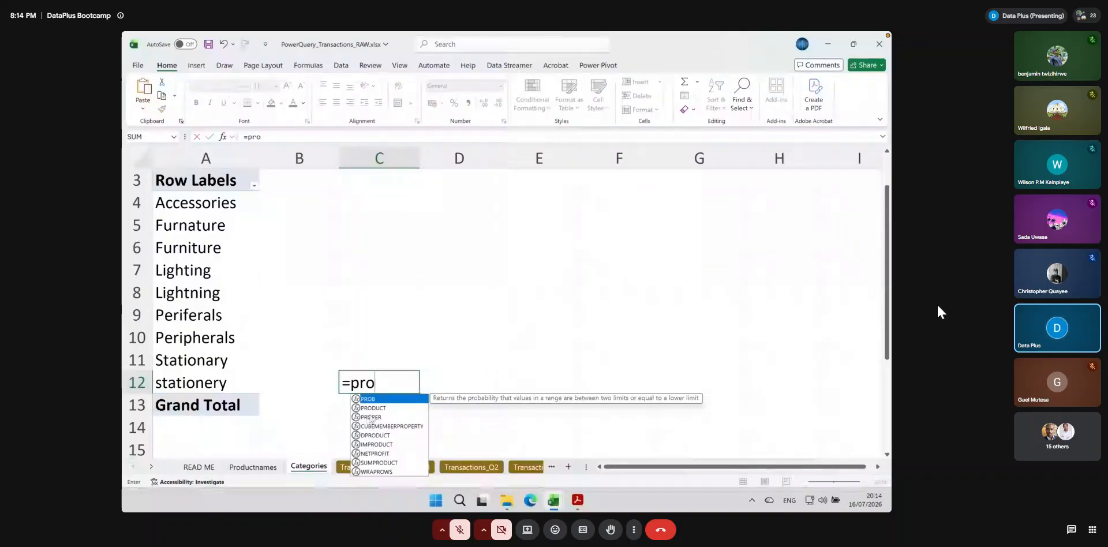
{"action": "double_click", "coordinate": [370, 417]}
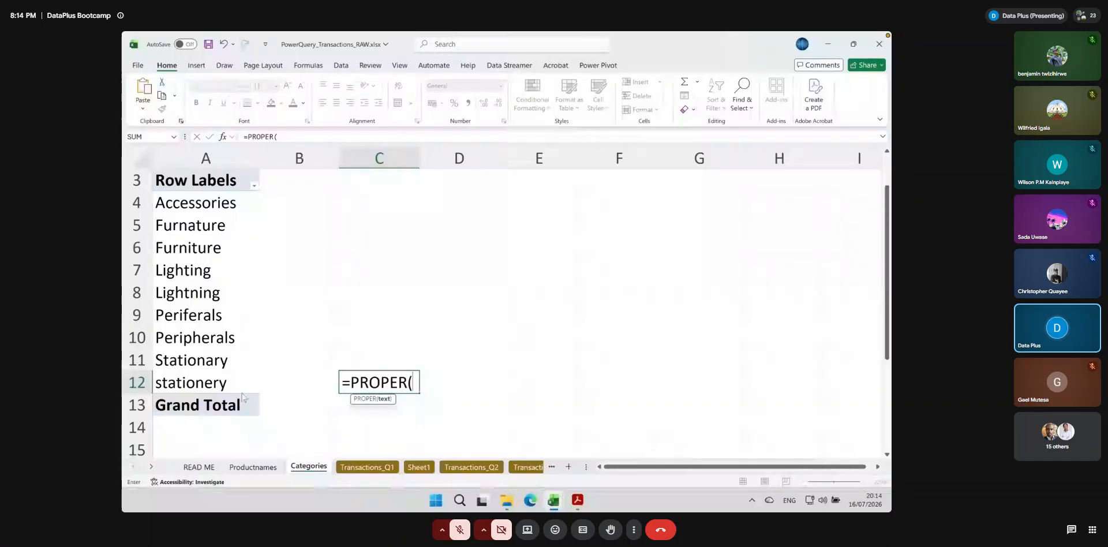
{"action": "left_click", "coordinate": [199, 386]}
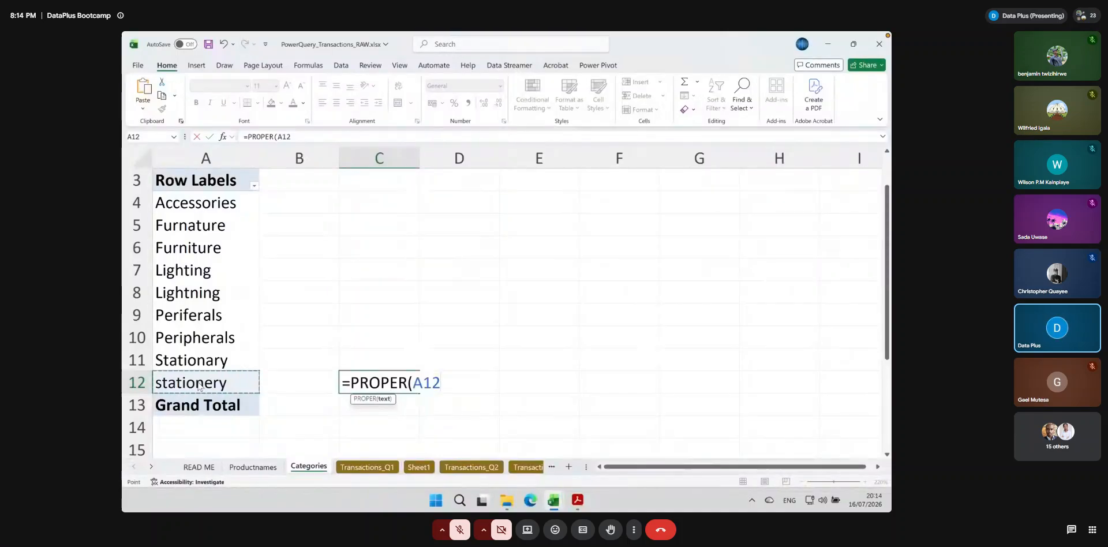
{"action": "type", "text": ")"}
{"action": "key", "text": "Return"}
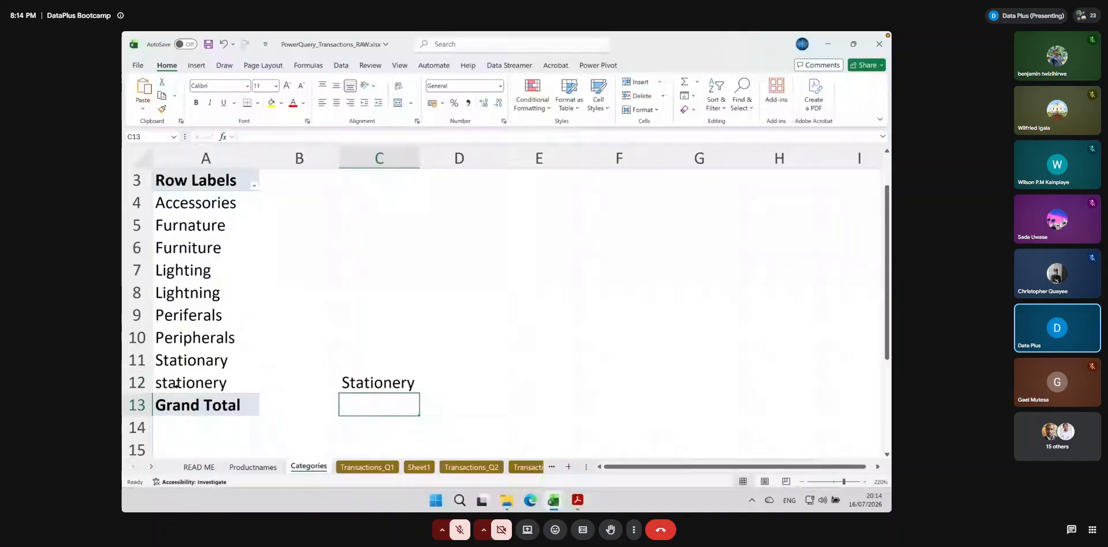
Compare the PROPER result with the original label in A12 and clear the trial formula from C12
{"action": "key", "text": "super+plus"}
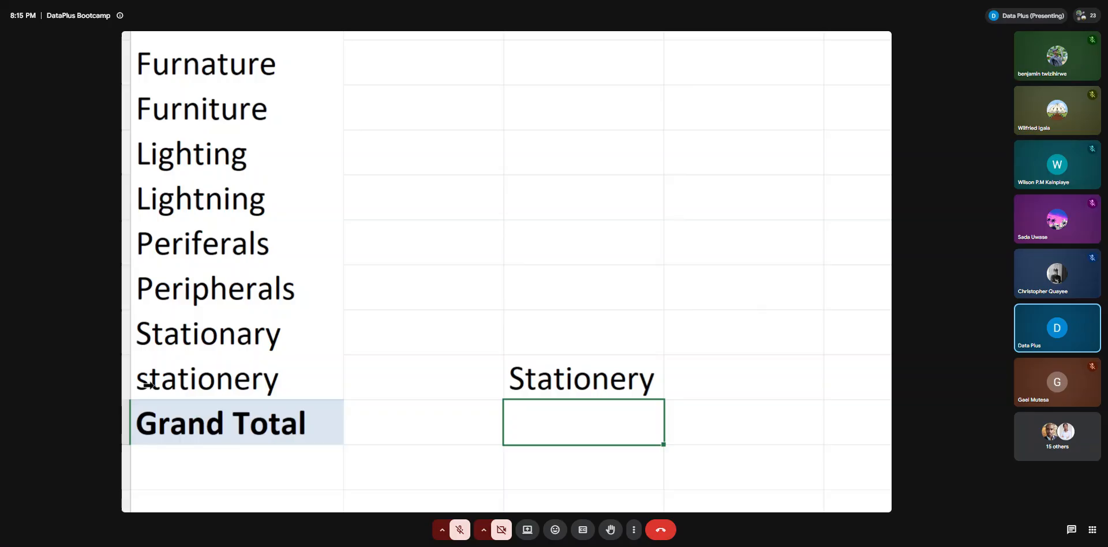
{"action": "key", "text": "super+Escape"}
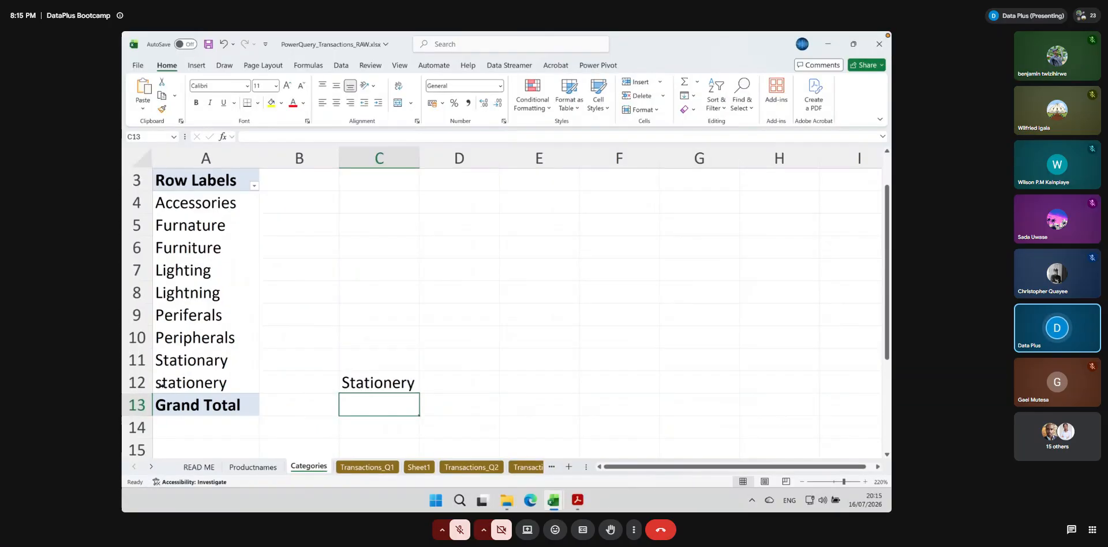
{"action": "left_click", "coordinate": [367, 382]}
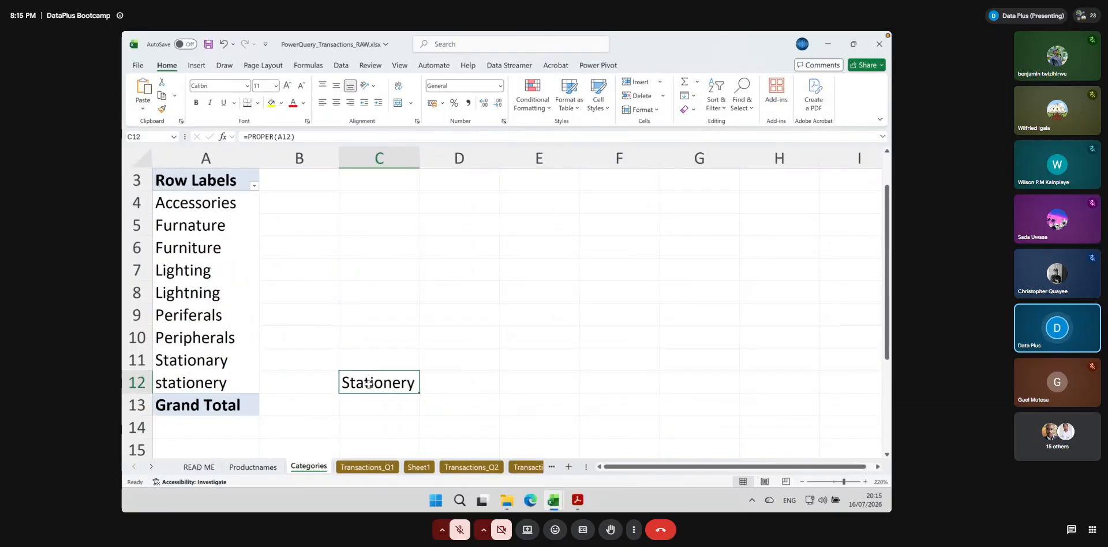
{"action": "key", "text": "BackSpace"}
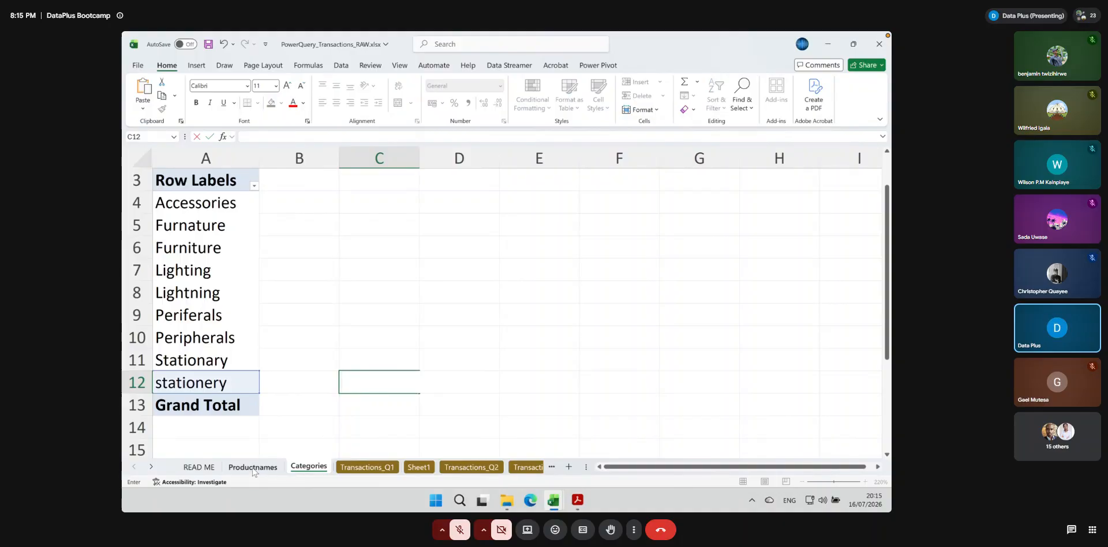
Filter the Category column of Transactions_Q1 by the search "sta" to list the Stationary and stationery rows
{"action": "left_click", "coordinate": [370, 466]}
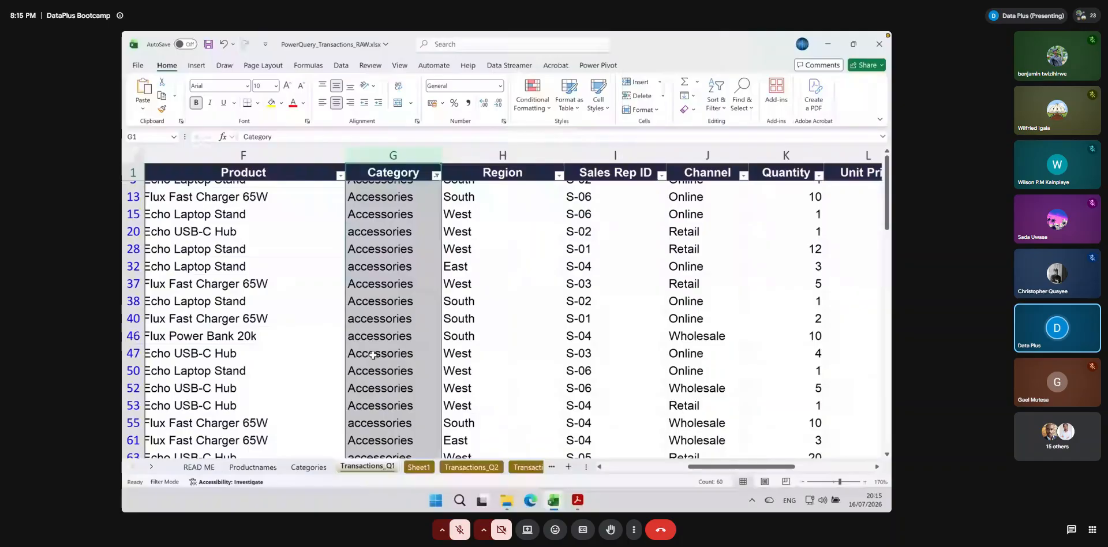
{"action": "left_click", "coordinate": [401, 266]}
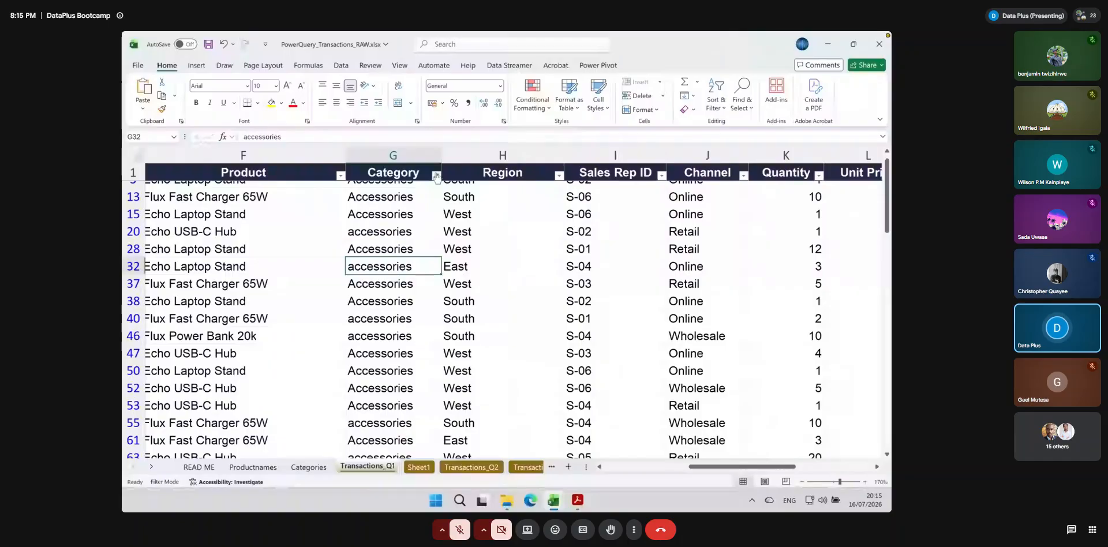
{"action": "left_click", "coordinate": [436, 175]}
{"action": "left_click", "coordinate": [375, 303]}
{"action": "type", "text": "sta"}
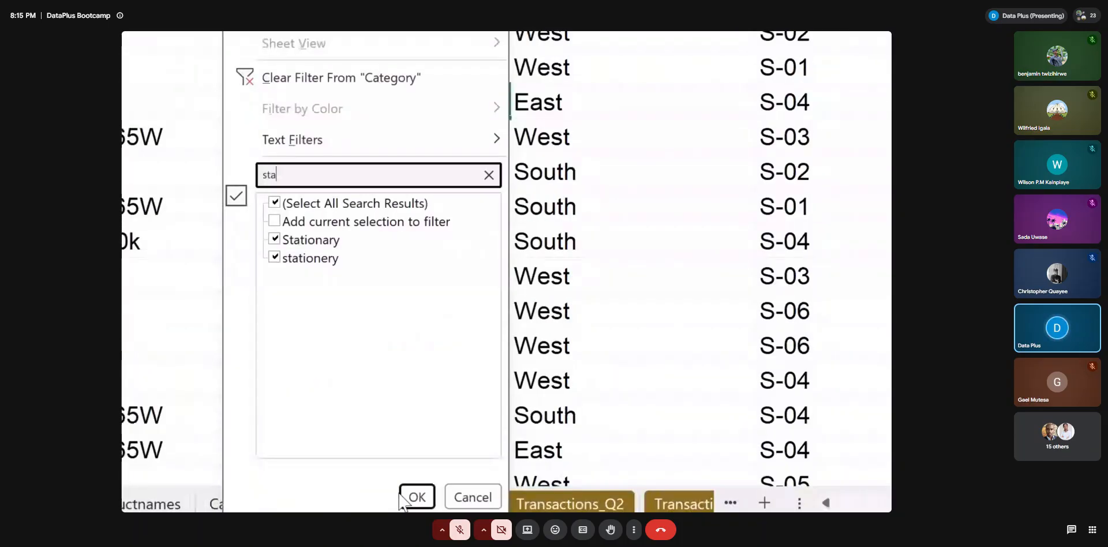
{"action": "left_click", "coordinate": [403, 497]}
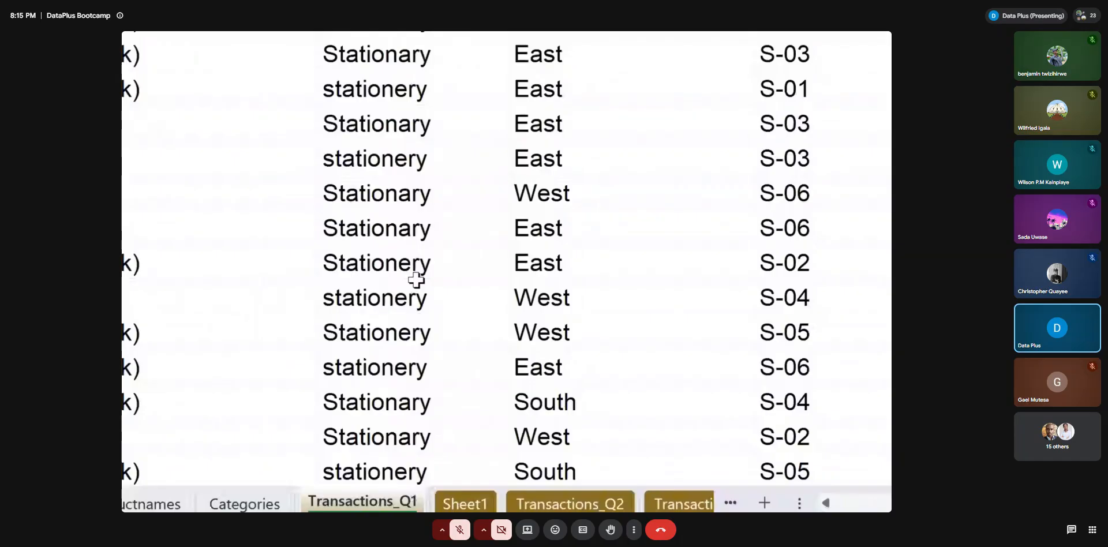
{"action": "scroll", "coordinate": [416, 279], "scroll_direction": "left", "scroll_amount": 3}
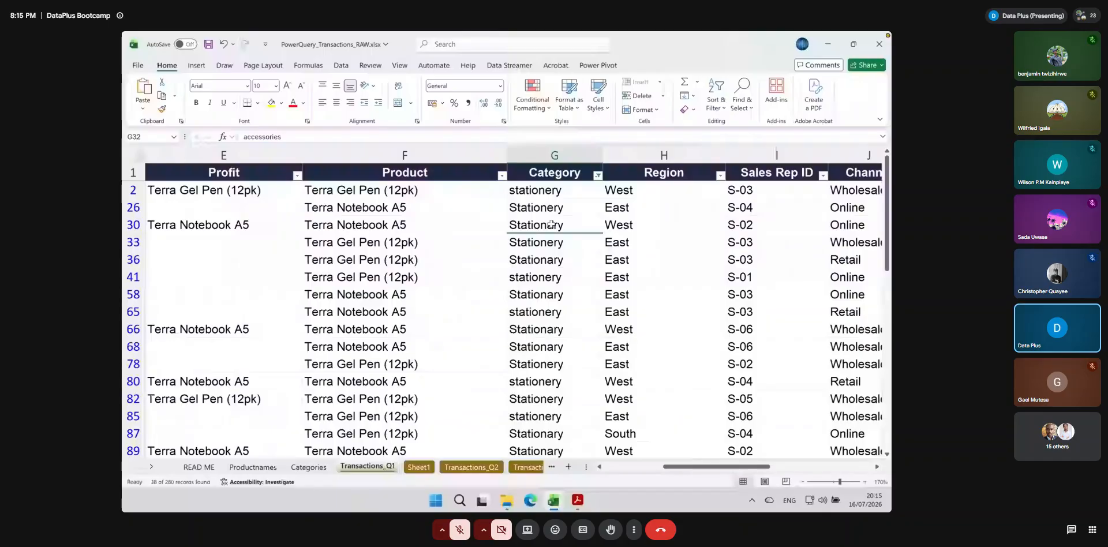
Correct G2 to "Stationery", fill it down the filtered Category rows, and check the column's filter list for leftover stationery variants
{"action": "left_click", "coordinate": [554, 191]}
{"action": "left_click", "coordinate": [246, 137]}
{"action": "key", "text": "BackSpace"}
{"action": "type", "text": "S"}
{"action": "key", "text": "Return"}
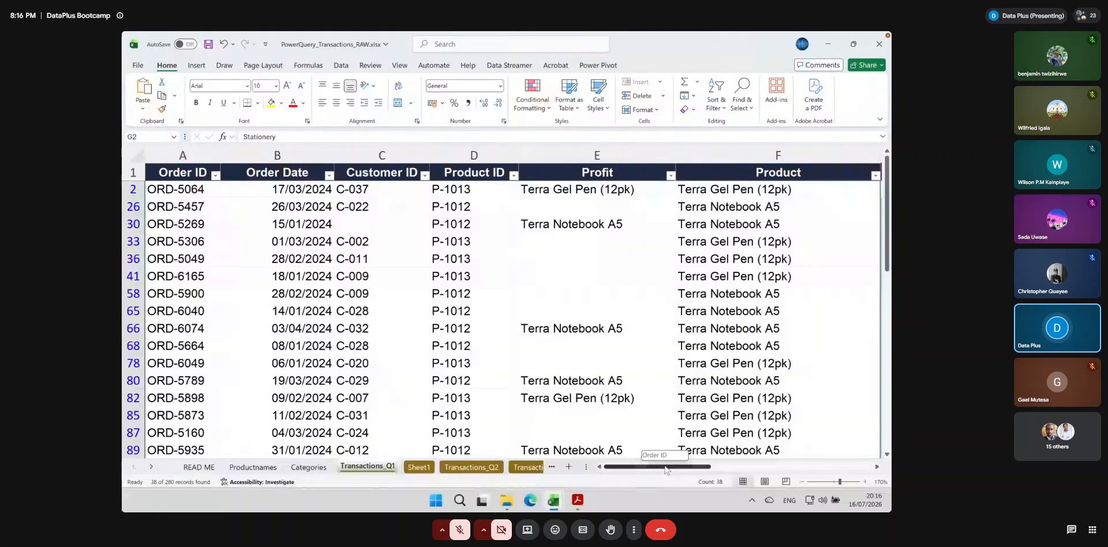
{"action": "left_click_drag", "start_coordinate": [638, 466], "coordinate": [717, 468]}
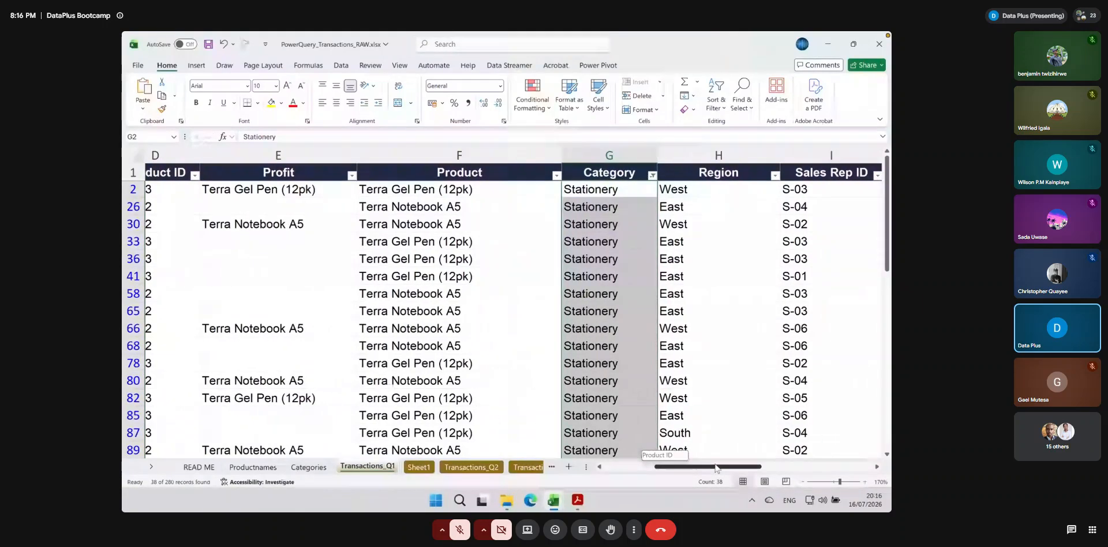
{"action": "left_click", "coordinate": [652, 176]}
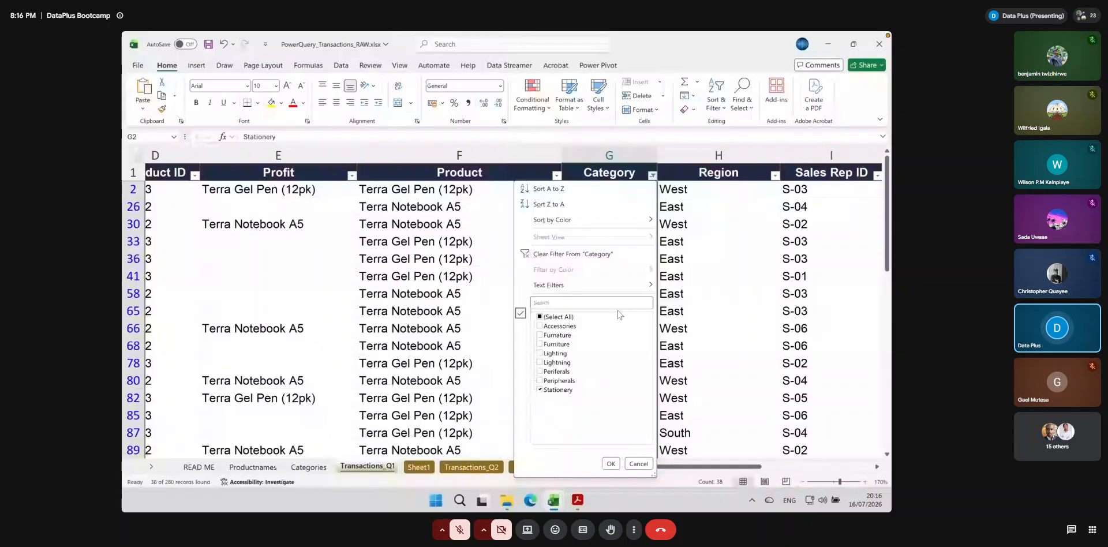
{"action": "left_click", "coordinate": [610, 463]}
Refresh the PivotTable on the Categories sheet and check its stationery label
{"action": "key", "text": "ctrl+Page_Up"}
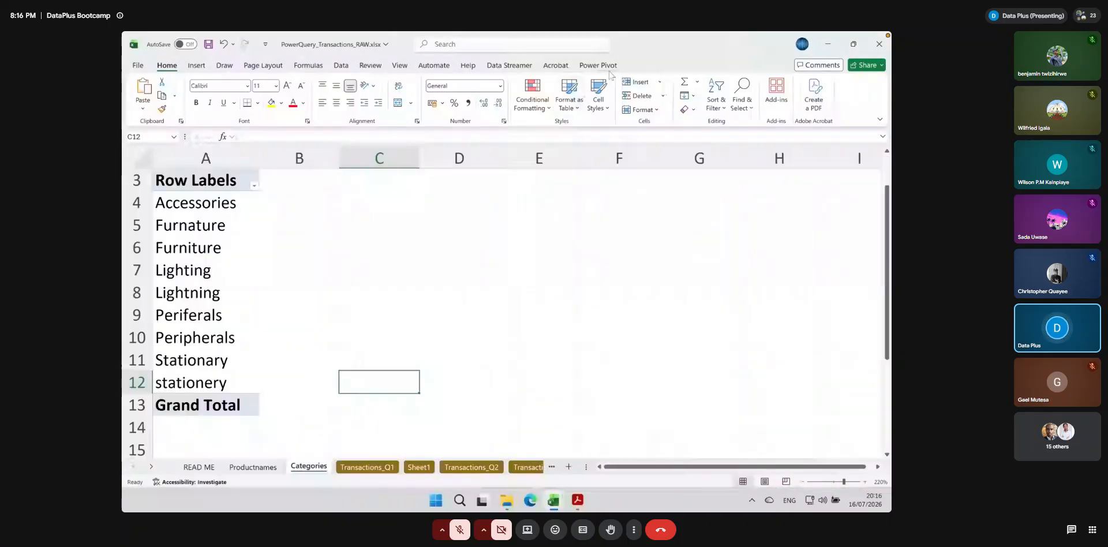
{"action": "left_click", "coordinate": [154, 293]}
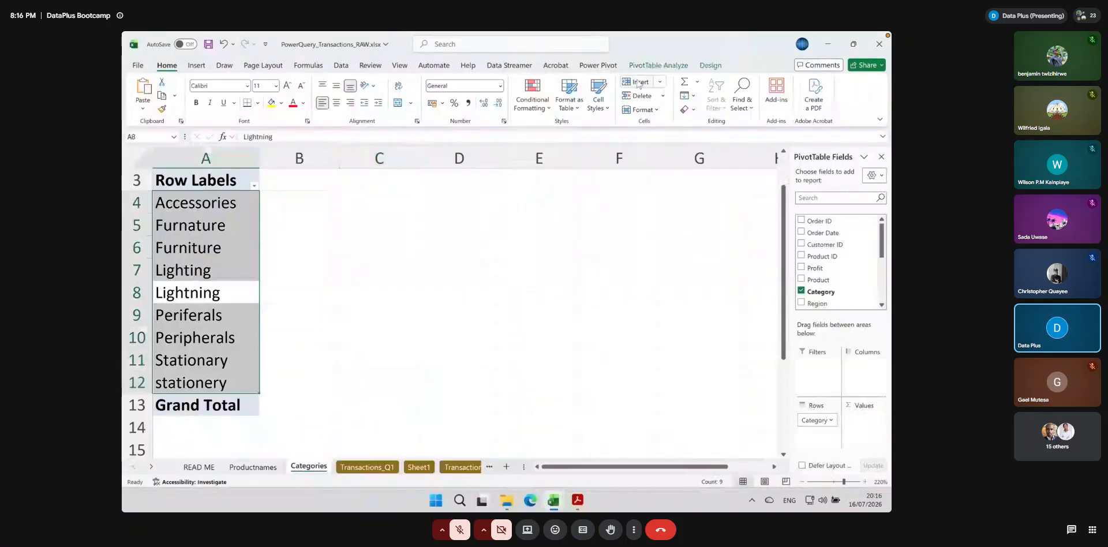
{"action": "left_click", "coordinate": [676, 66]}
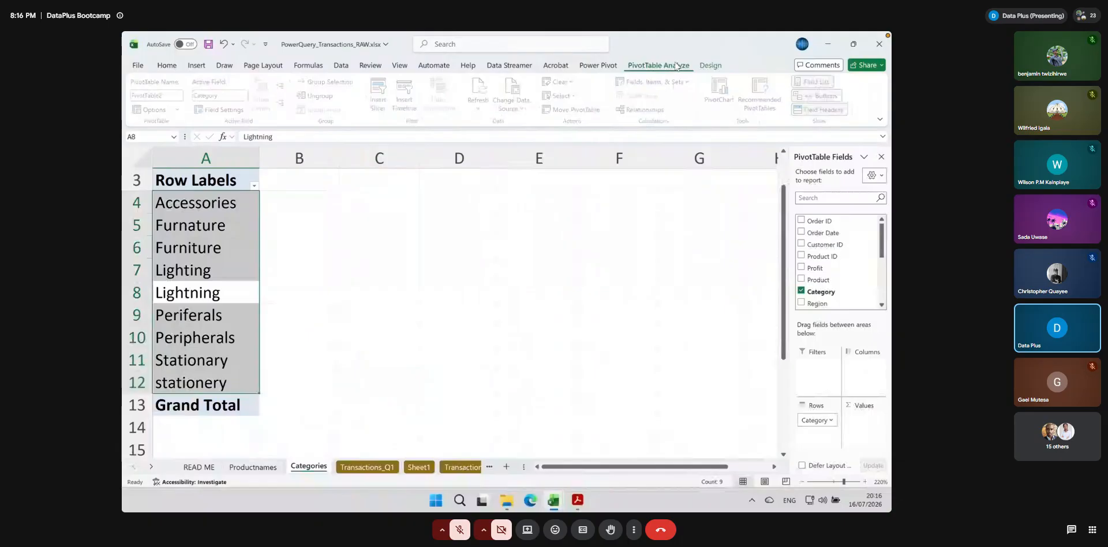
{"action": "left_click", "coordinate": [478, 87]}
{"action": "left_click", "coordinate": [245, 361]}
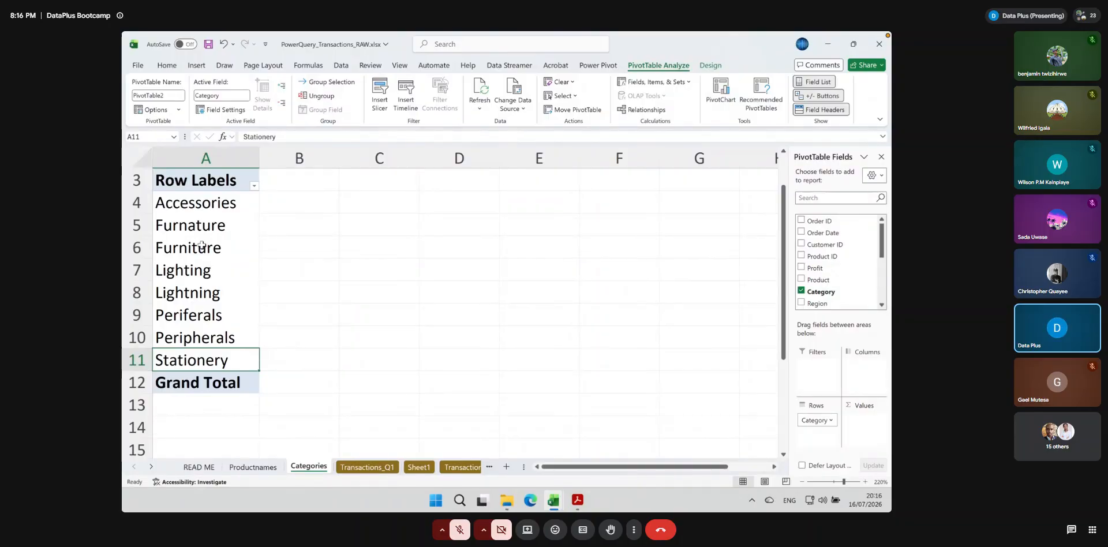
Filter the Category column of Transactions_Q1 by "furn" to list the Furnature and Furniture rows
{"action": "left_click", "coordinate": [362, 468]}
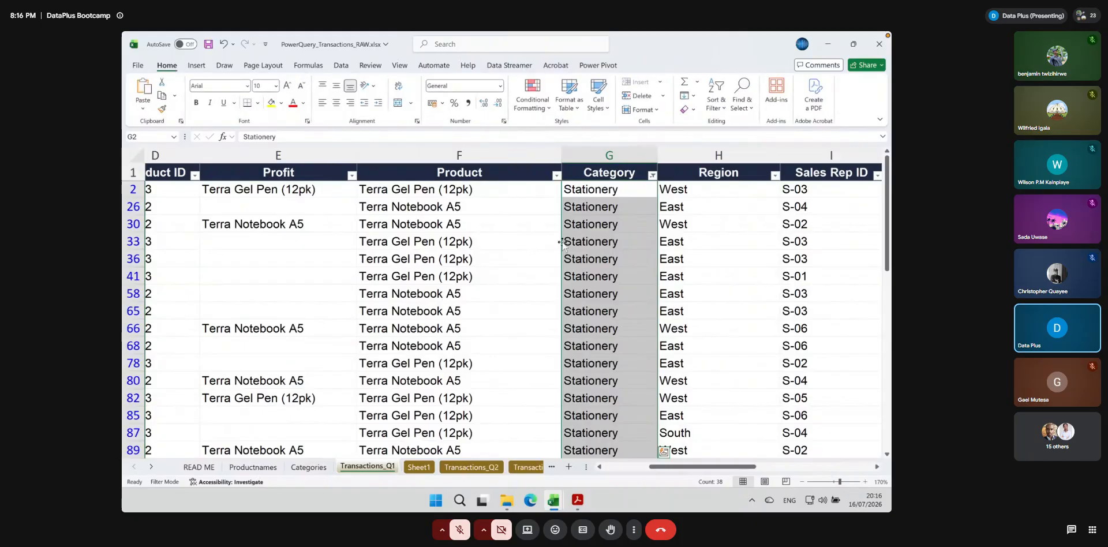
{"action": "left_click", "coordinate": [572, 225]}
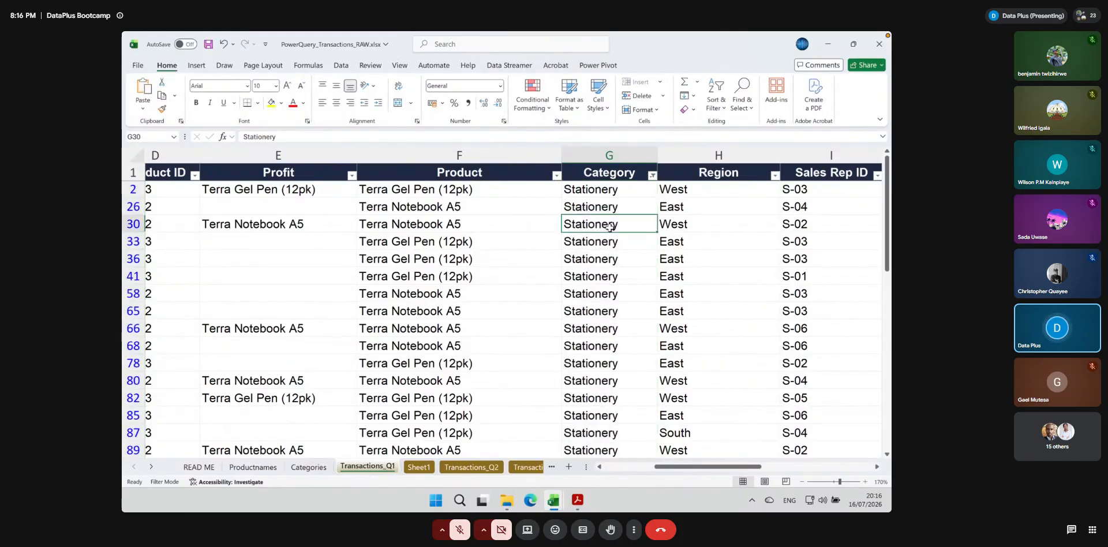
{"action": "left_click", "coordinate": [652, 177]}
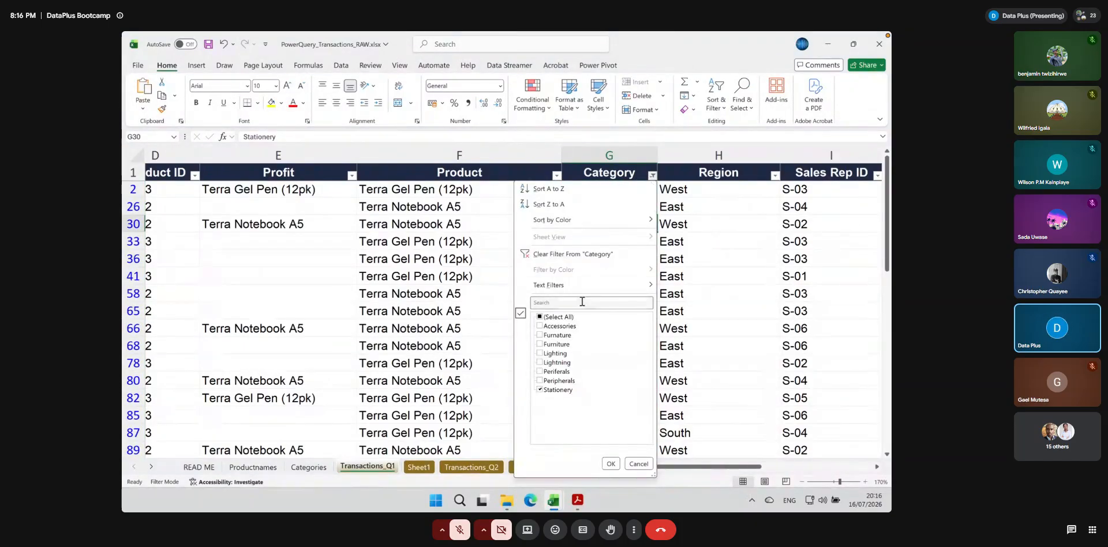
{"action": "left_click", "coordinate": [555, 303]}
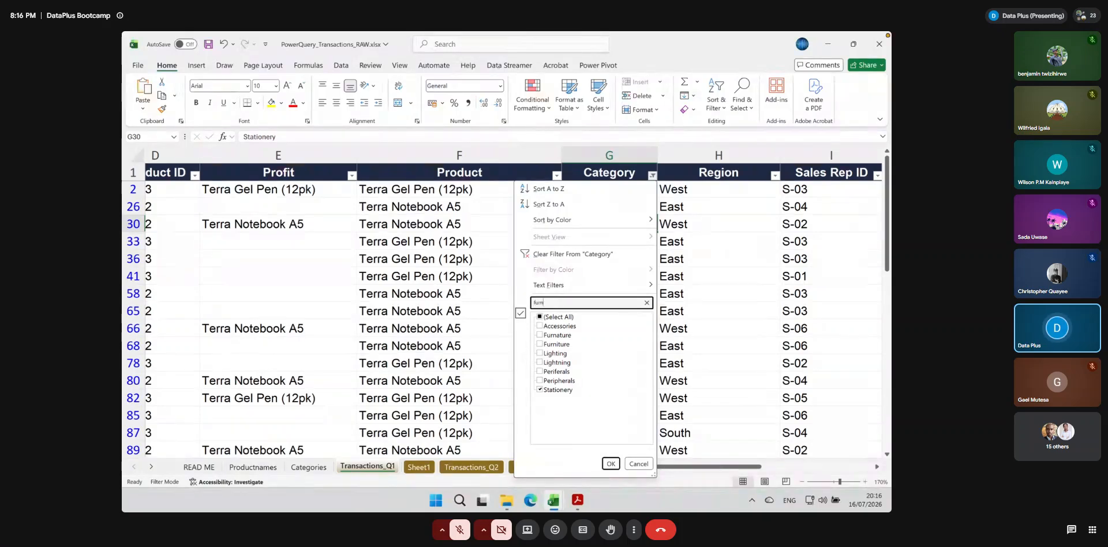
{"action": "type", "text": "furn"}
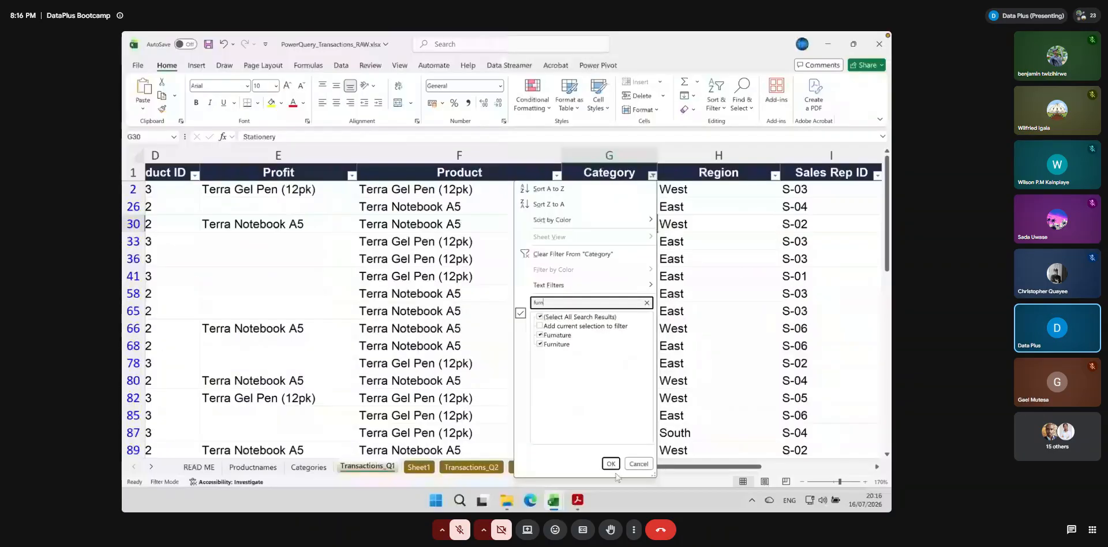
{"action": "left_click", "coordinate": [610, 463]}
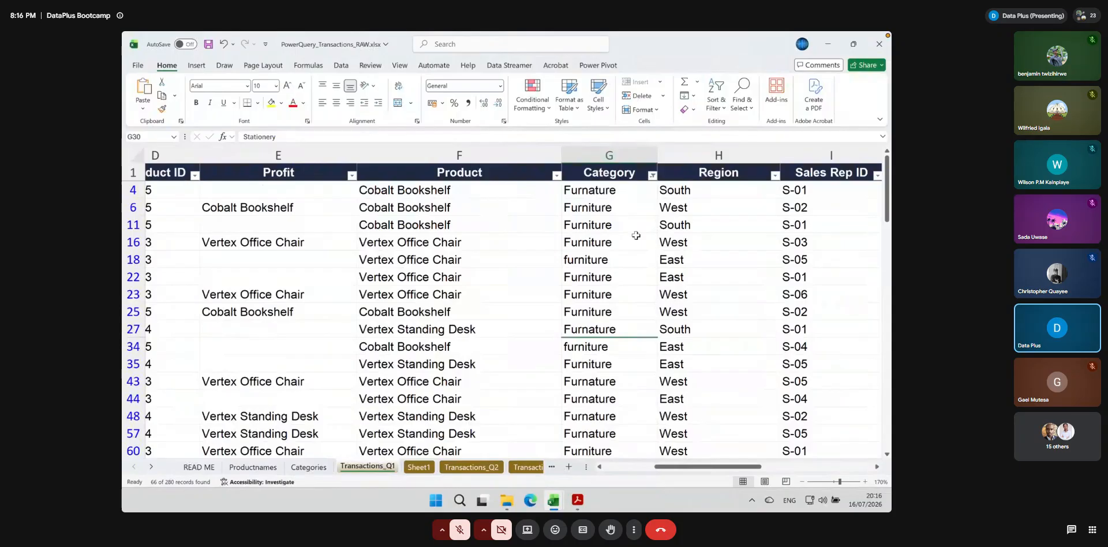
Fill "Furniture" from G6 up to G4 and down through the last filtered Category row
{"action": "left_click", "coordinate": [608, 207]}
{"action": "left_click_drag", "start_coordinate": [657, 215], "coordinate": [658, 185]}
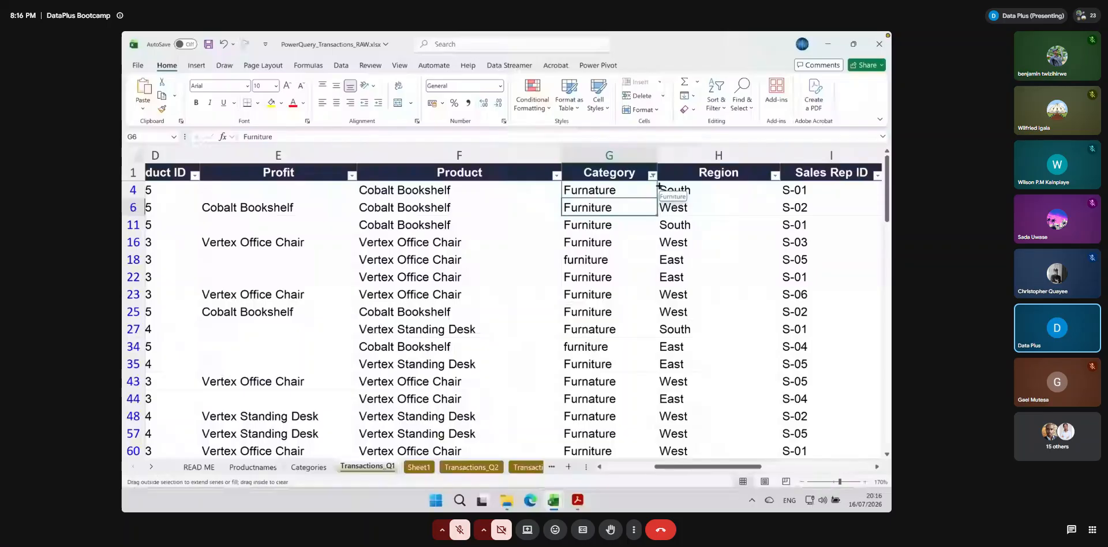
{"action": "left_click_drag", "start_coordinate": [658, 186], "coordinate": [654, 481]}
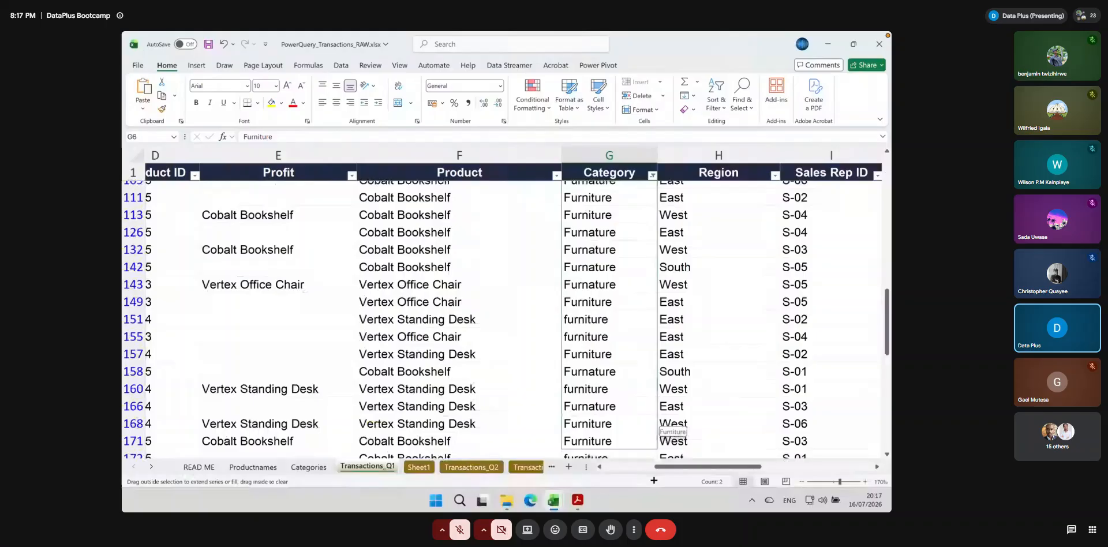
{"action": "left_click_drag", "start_coordinate": [656, 445], "coordinate": [604, 331]}
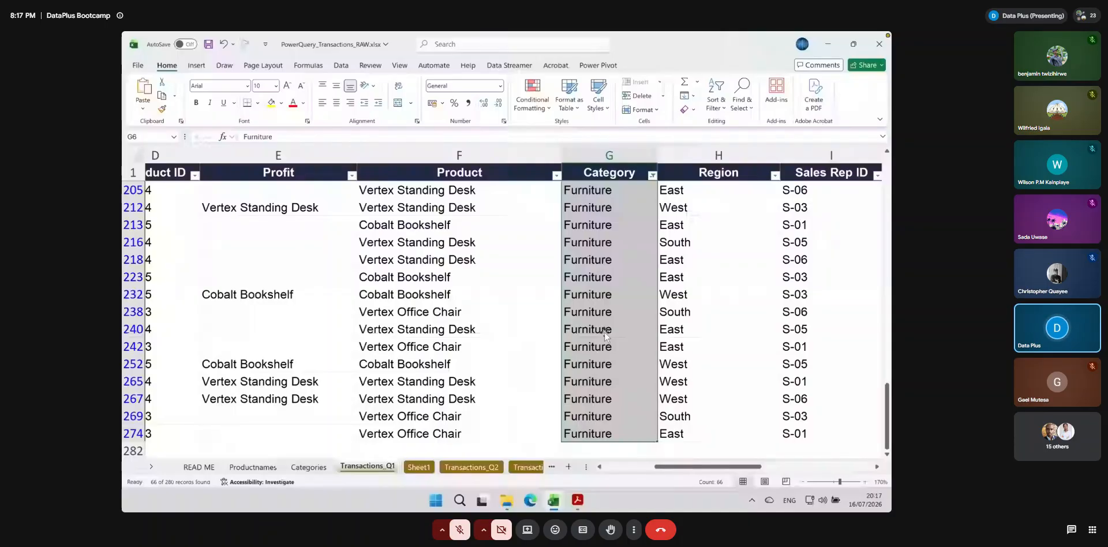
Filter the Category column to the Lighting and Lightning rows and fill "Lighting" from G5 down the filtered rows
{"action": "scroll", "coordinate": [604, 331], "scroll_direction": "up", "scroll_amount": 15}
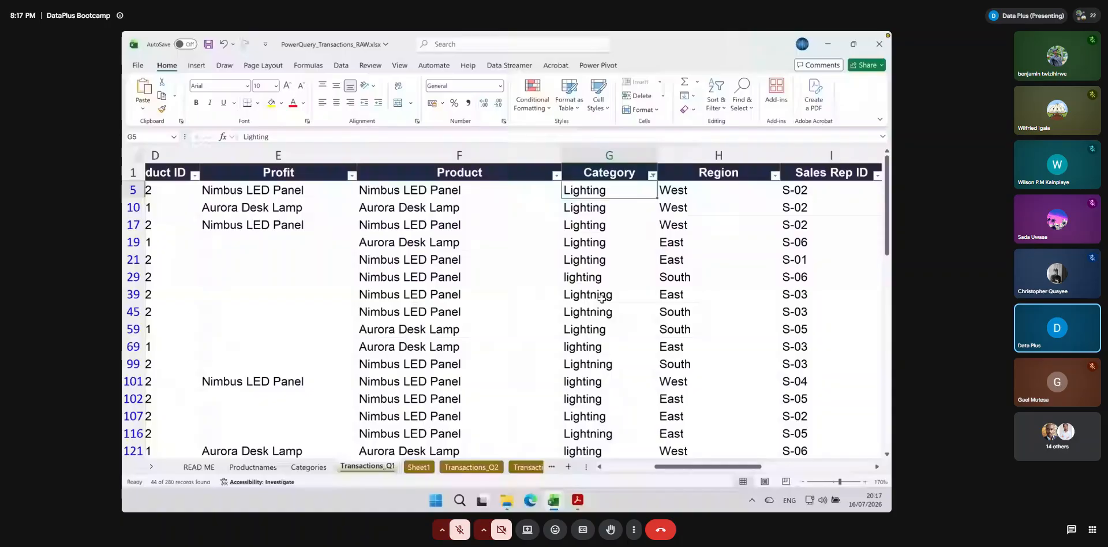
{"action": "left_click_drag", "start_coordinate": [657, 197], "coordinate": [653, 473]}
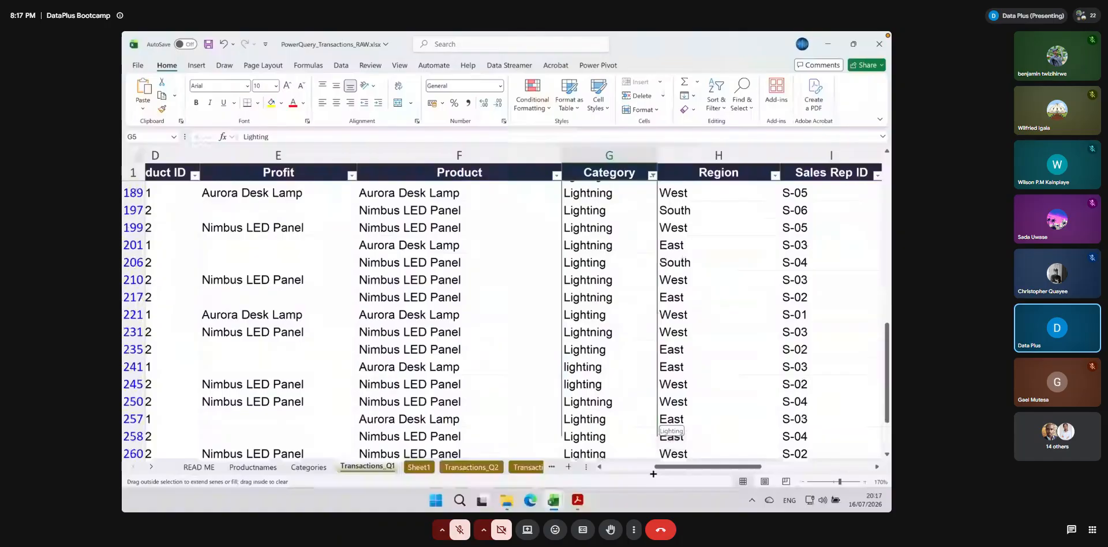
{"action": "left_click_drag", "start_coordinate": [653, 473], "coordinate": [887, 313]}
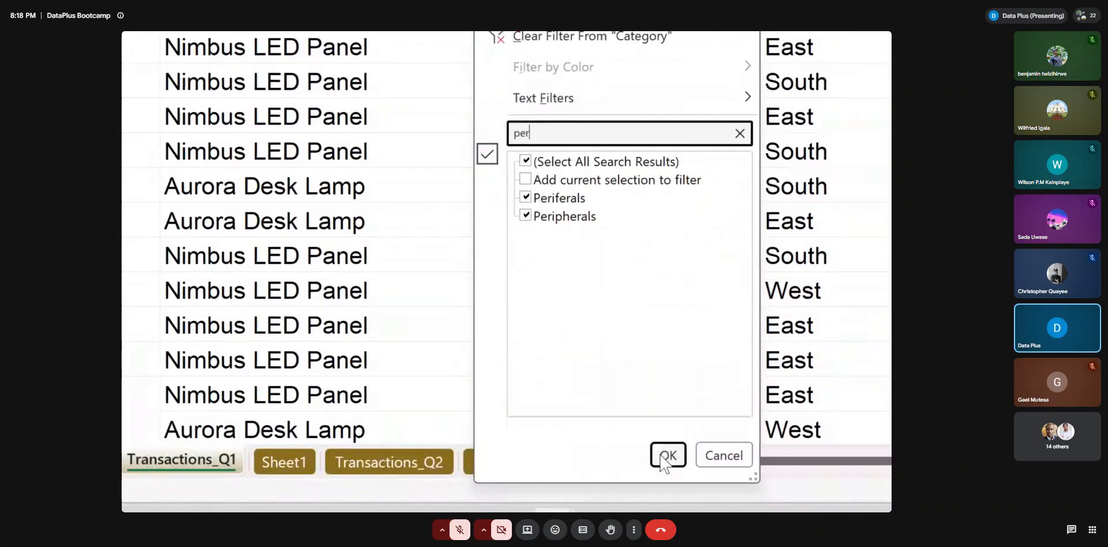
Filter Category by "per", fill "Peripherals" from G7 down the filtered rows, and check the filter list for remaining variants
{"action": "left_click", "coordinate": [666, 455]}
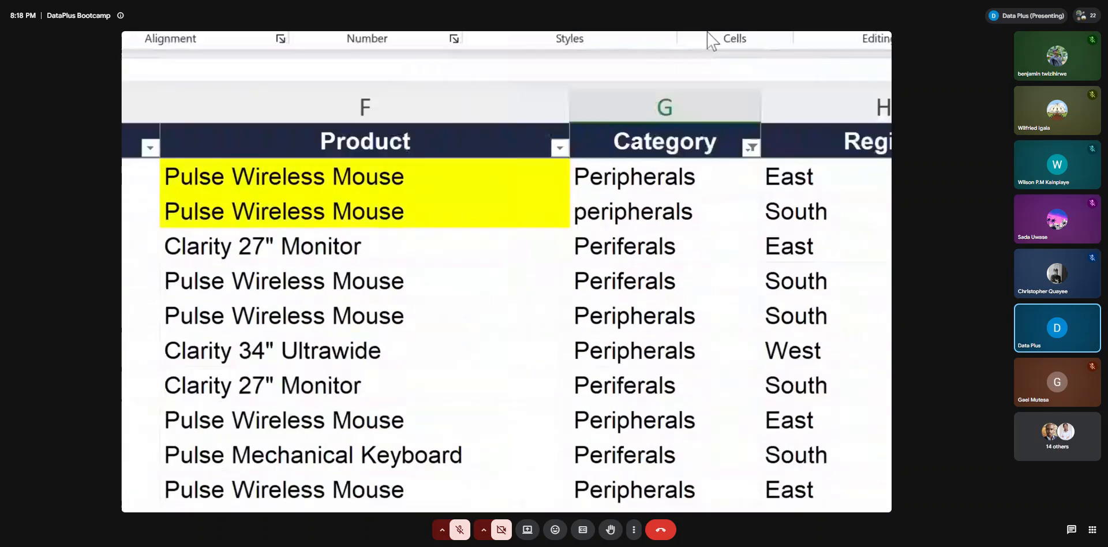
{"action": "left_click", "coordinate": [710, 177]}
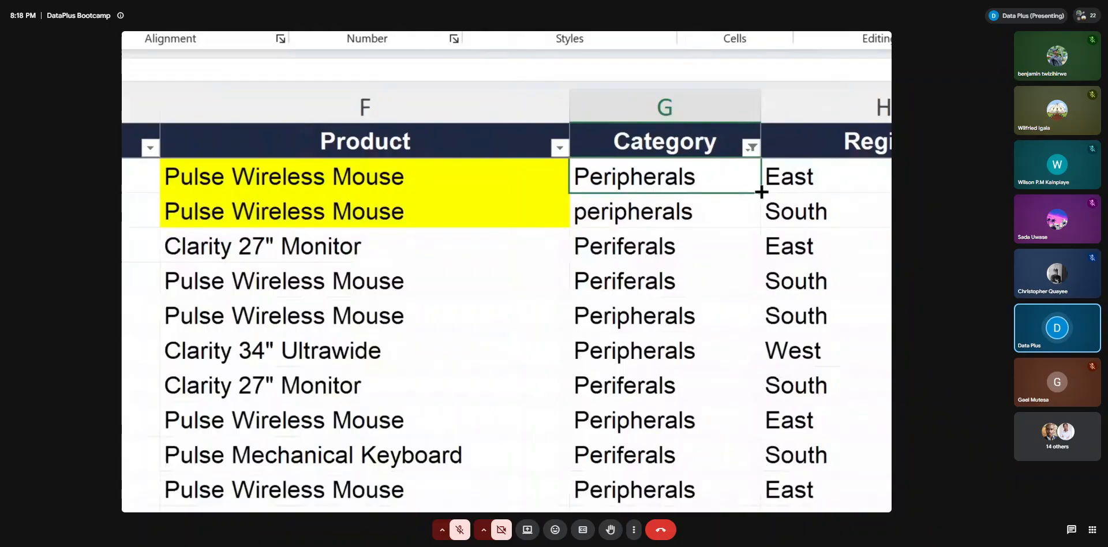
{"action": "left_click_drag", "start_coordinate": [761, 192], "coordinate": [750, 482]}
{"action": "left_click_drag", "start_coordinate": [748, 338], "coordinate": [745, 325]}
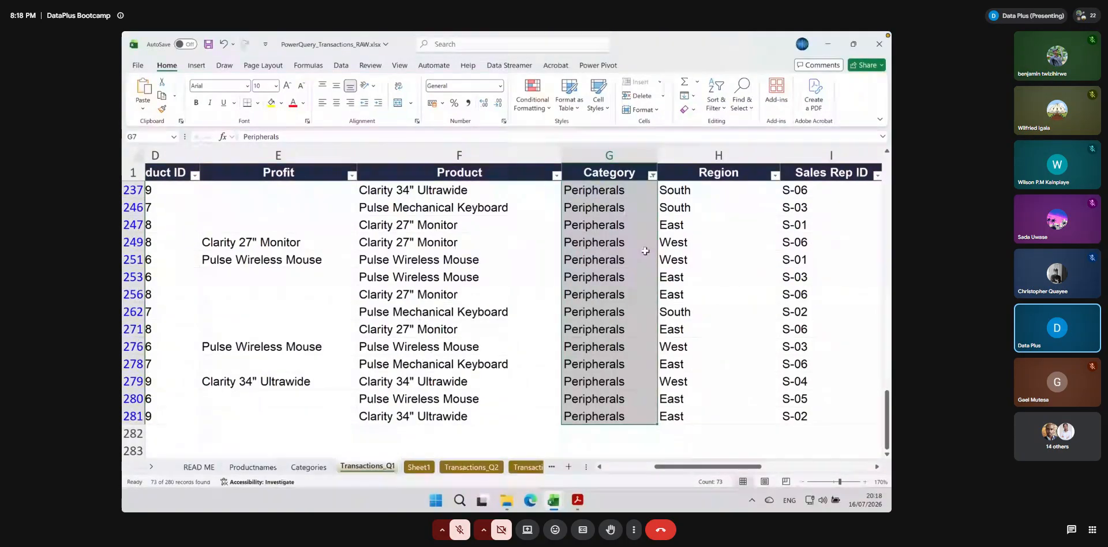
{"action": "left_click", "coordinate": [652, 175]}
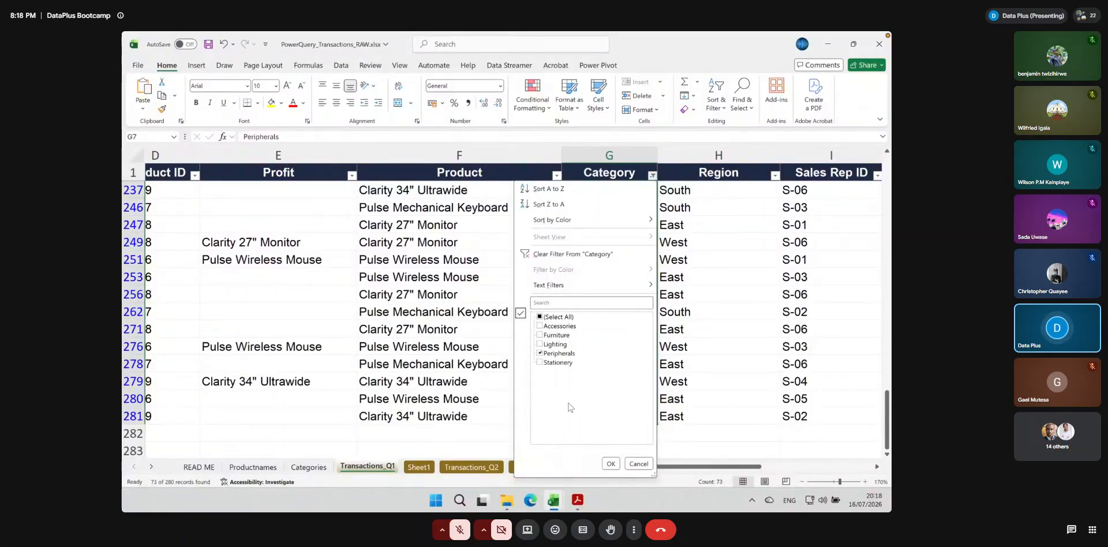
{"action": "left_click", "coordinate": [611, 465]}
{"action": "left_click", "coordinate": [601, 278]}
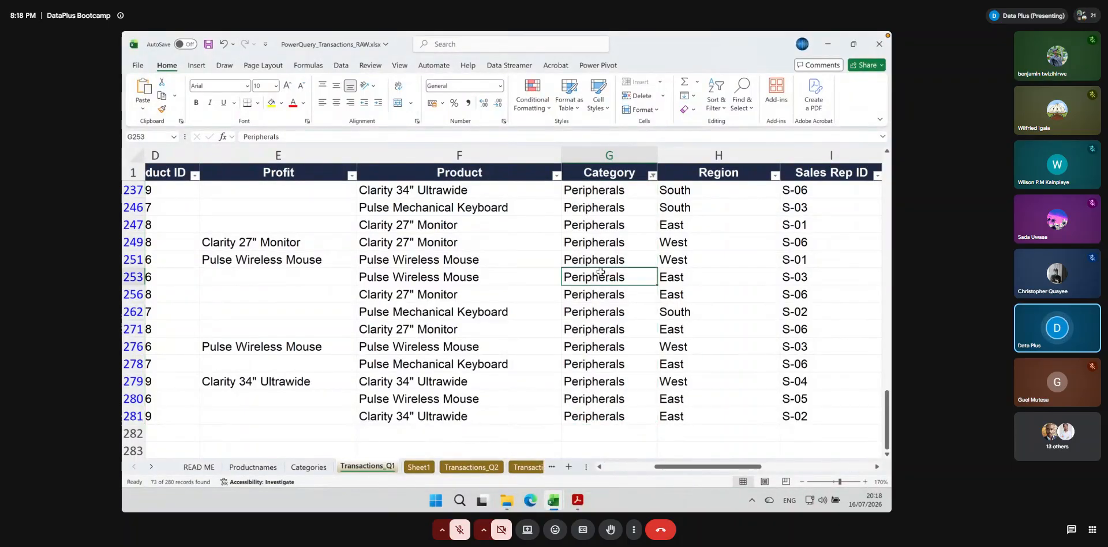
Refresh the PivotTable on the Categories sheet with the corrected categories and review its row labels
{"action": "left_click", "coordinate": [312, 469]}
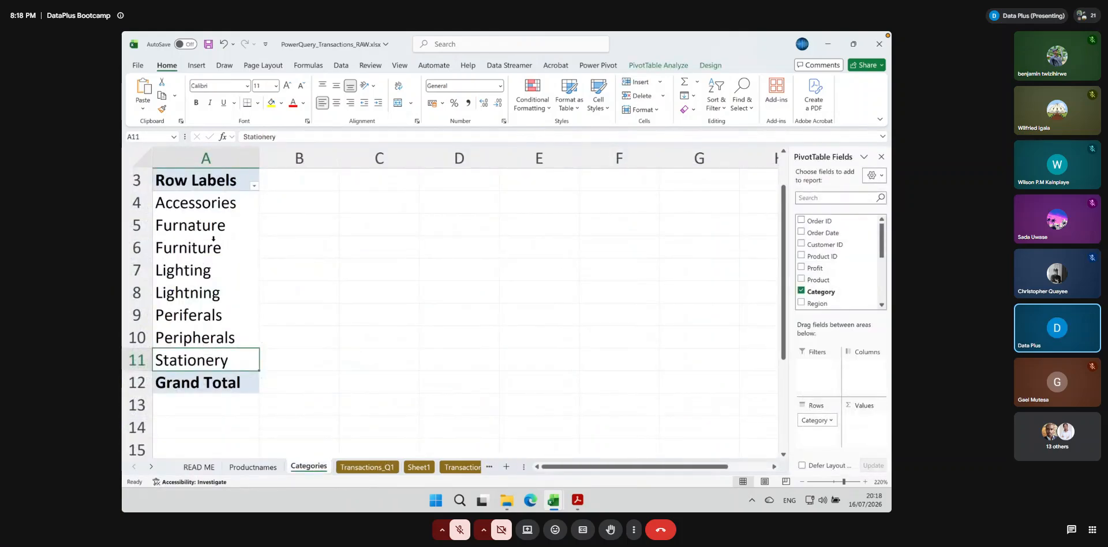
{"action": "left_click", "coordinate": [658, 65]}
{"action": "left_click", "coordinate": [481, 88]}
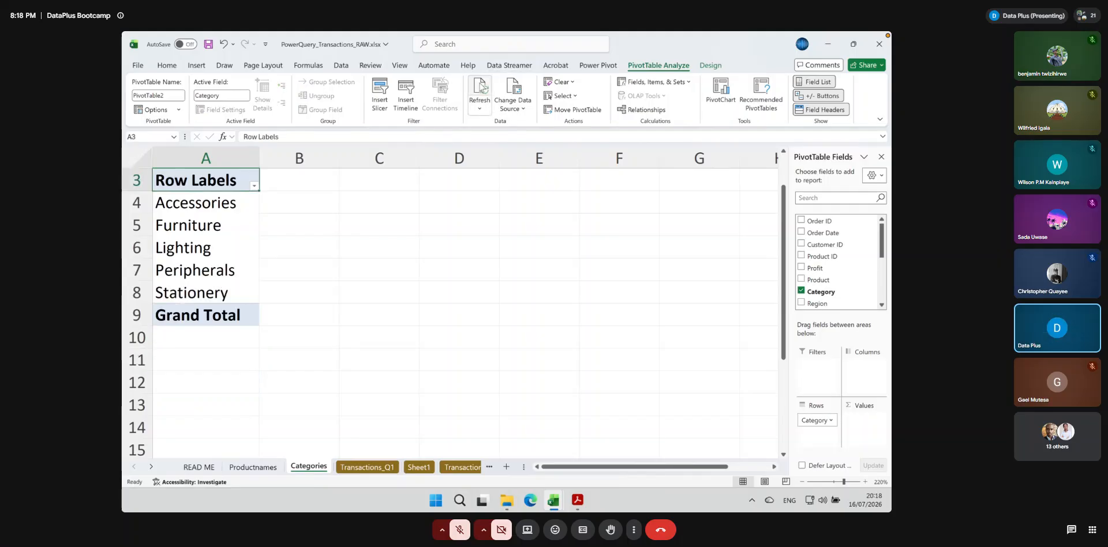
{"action": "left_click_drag", "start_coordinate": [196, 202], "coordinate": [208, 283]}
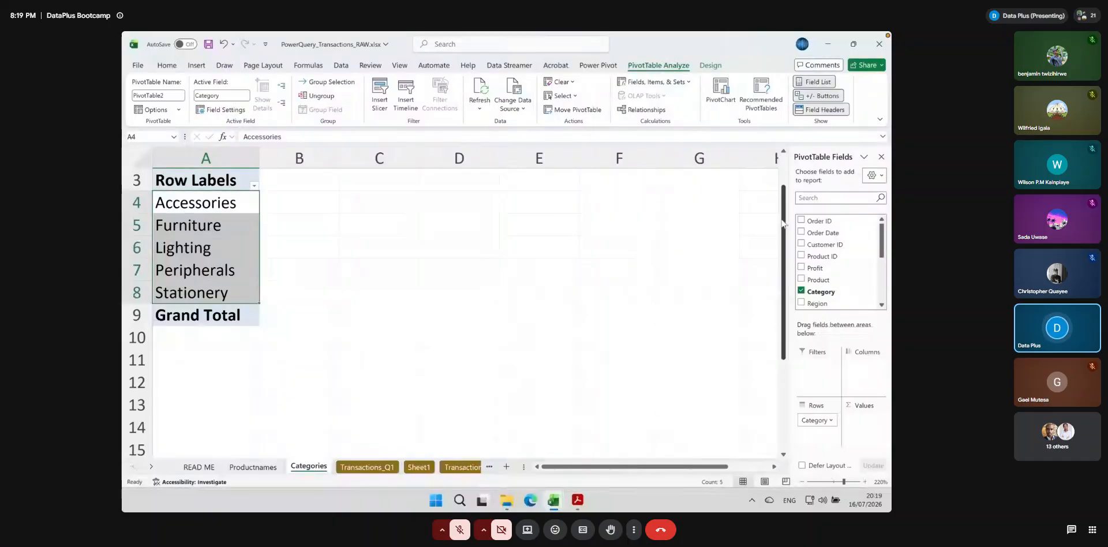
Add Order ID to the PivotTable's values as a count for each category
{"action": "left_click", "coordinate": [819, 223]}
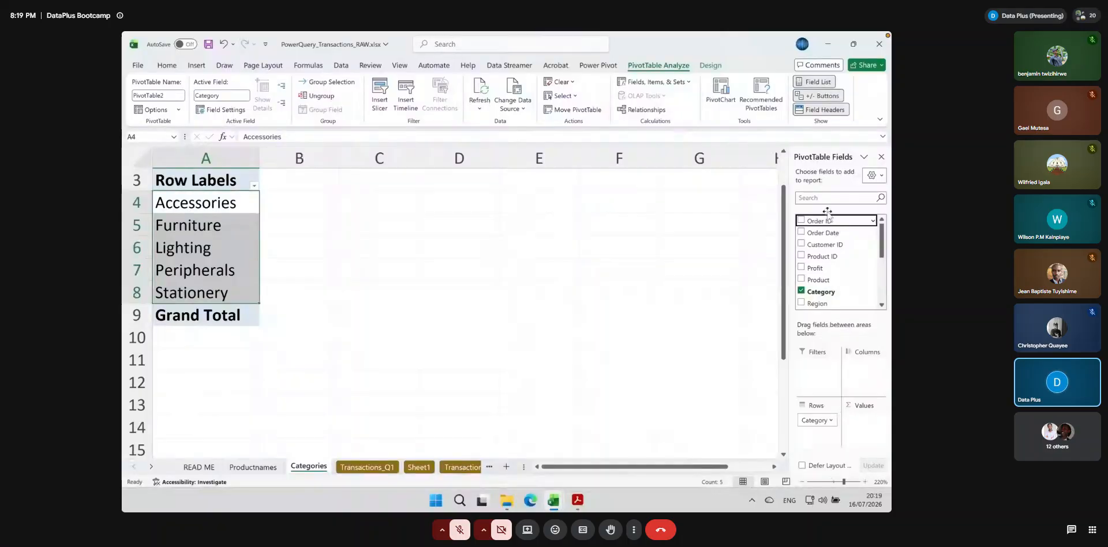
{"action": "left_click_drag", "start_coordinate": [827, 217], "coordinate": [864, 425]}
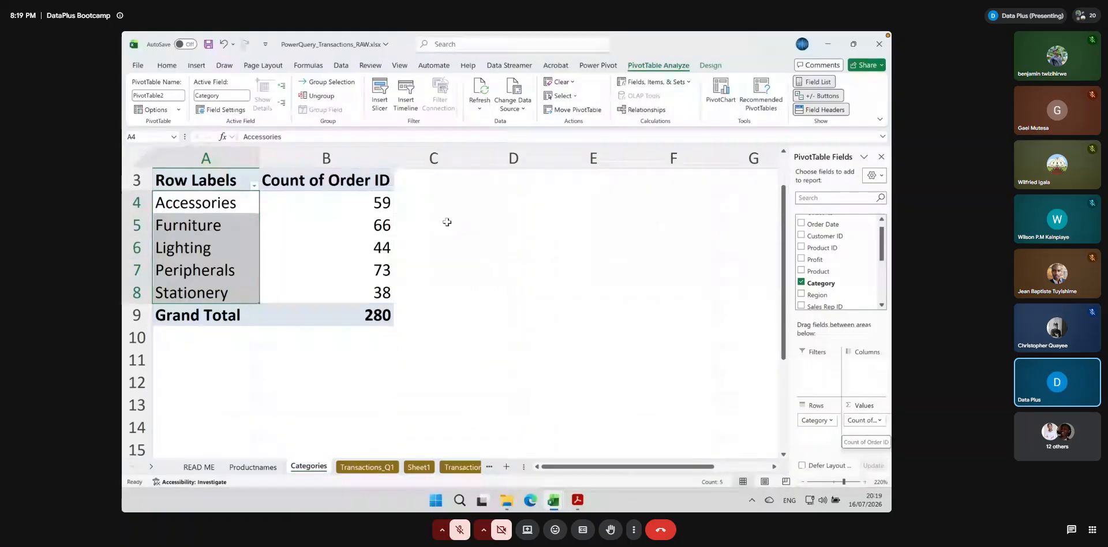
{"action": "left_click", "coordinate": [237, 205]}
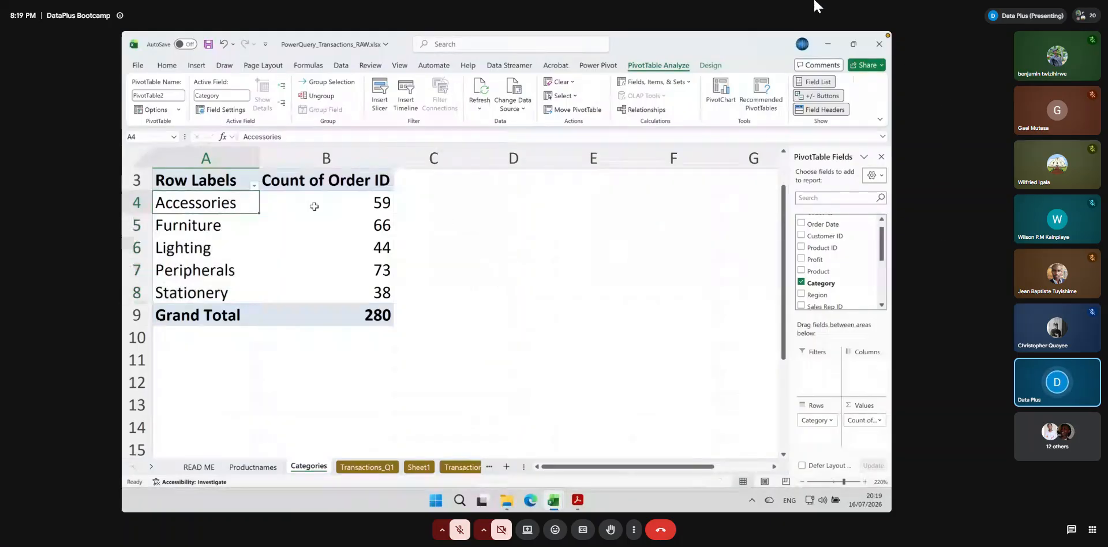
Examine the Order ID counts of the Accessories, Furniture, Lighting and Stationery categories in the PivotTable
{"action": "left_click", "coordinate": [352, 209]}
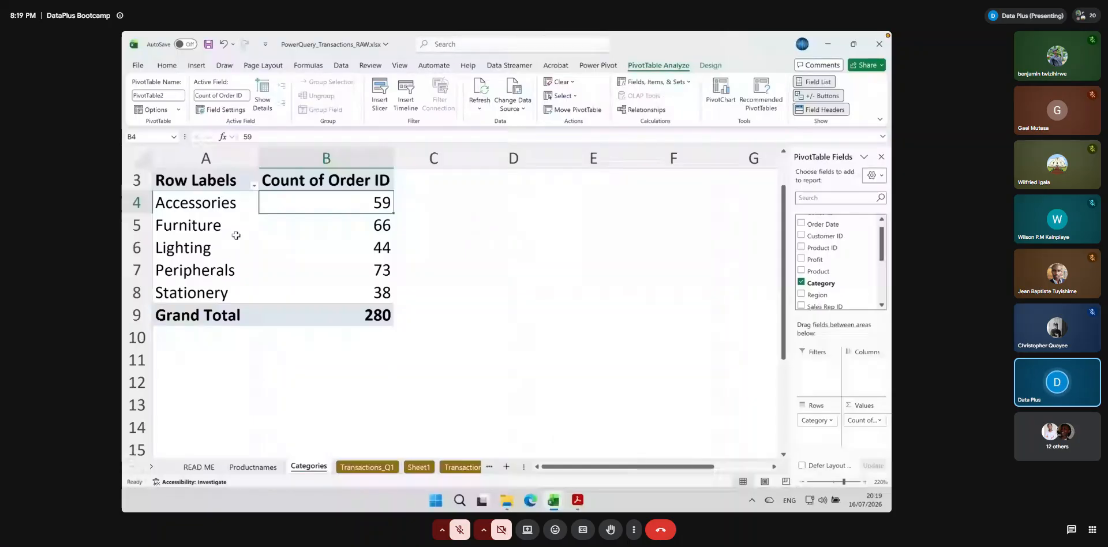
{"action": "left_click", "coordinate": [340, 222]}
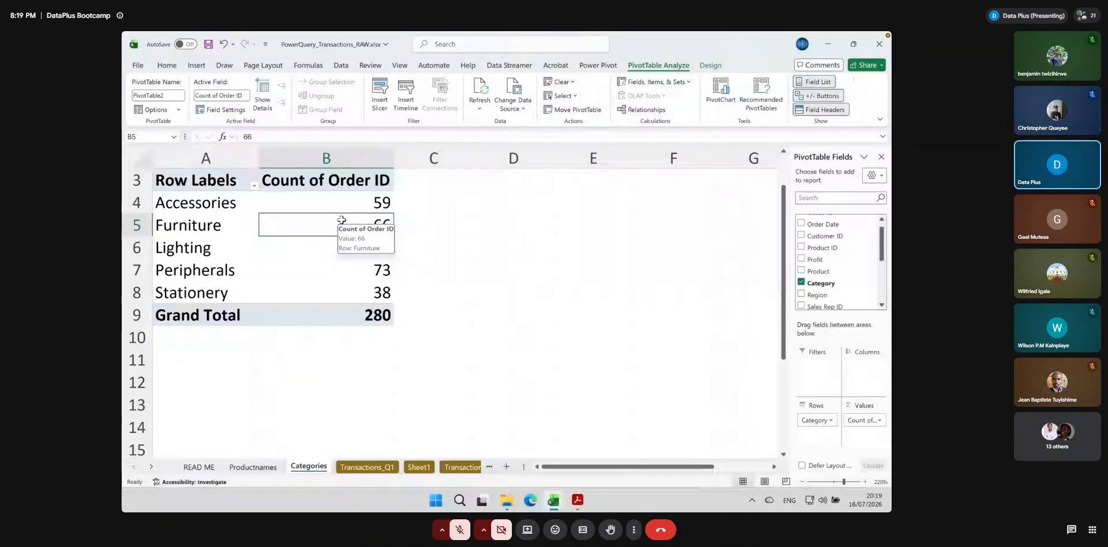
{"action": "left_click", "coordinate": [350, 252]}
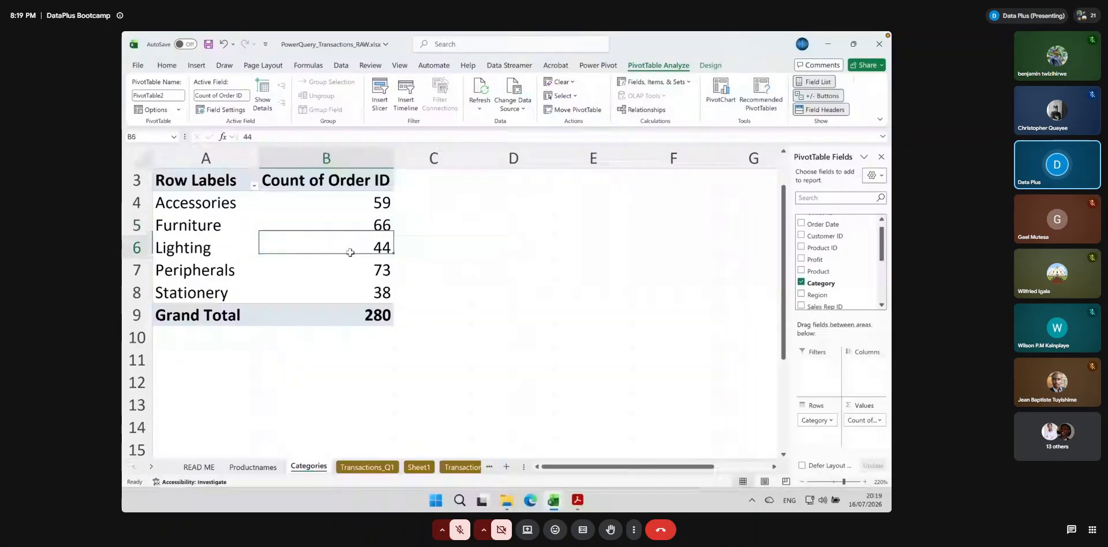
{"action": "left_click", "coordinate": [335, 289]}
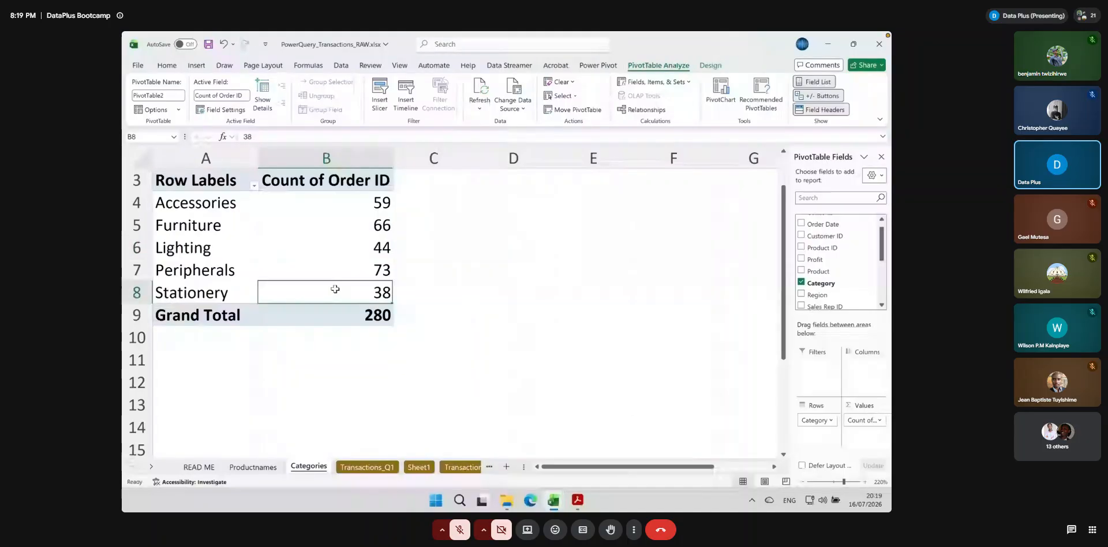
Insert a Clustered Column PivotChart of the Order ID count per category on the Categories sheet
{"action": "left_click", "coordinate": [719, 98]}
{"action": "left_click_drag", "start_coordinate": [494, 115], "coordinate": [591, 149]}
{"action": "left_click", "coordinate": [477, 229]}
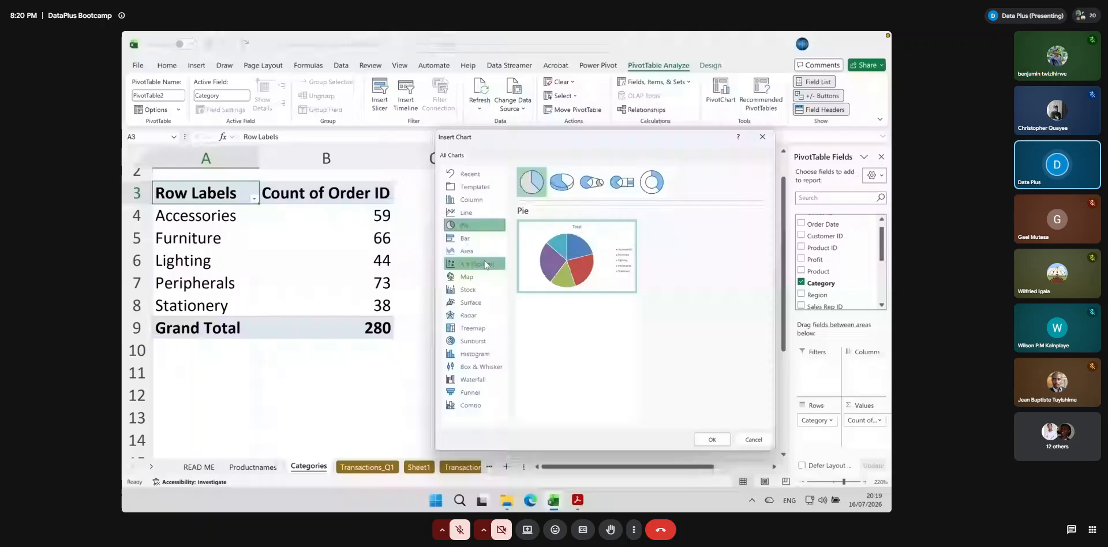
{"action": "left_click", "coordinate": [472, 200]}
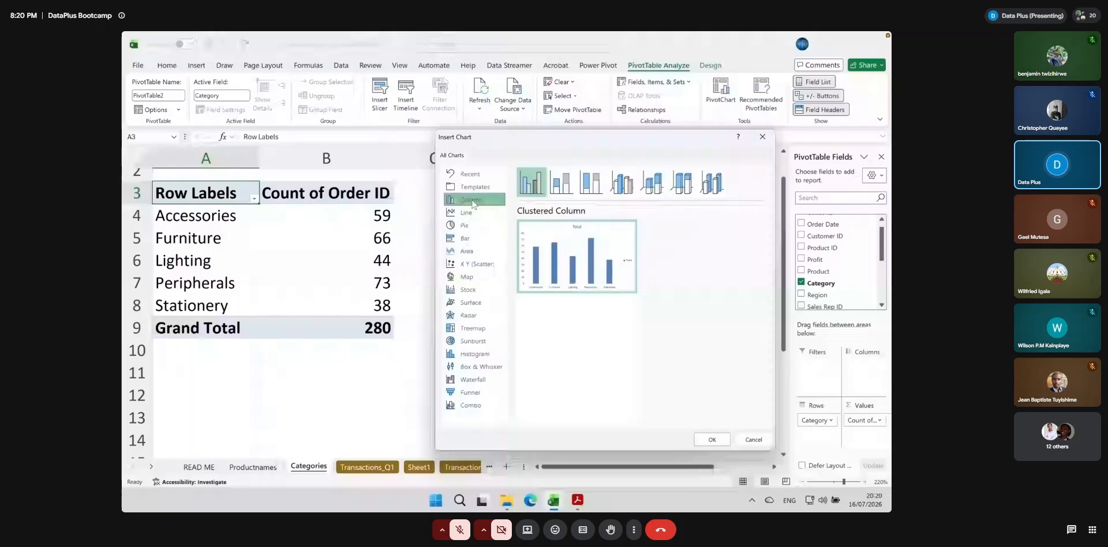
{"action": "left_click", "coordinate": [466, 238]}
{"action": "left_click", "coordinate": [474, 290]}
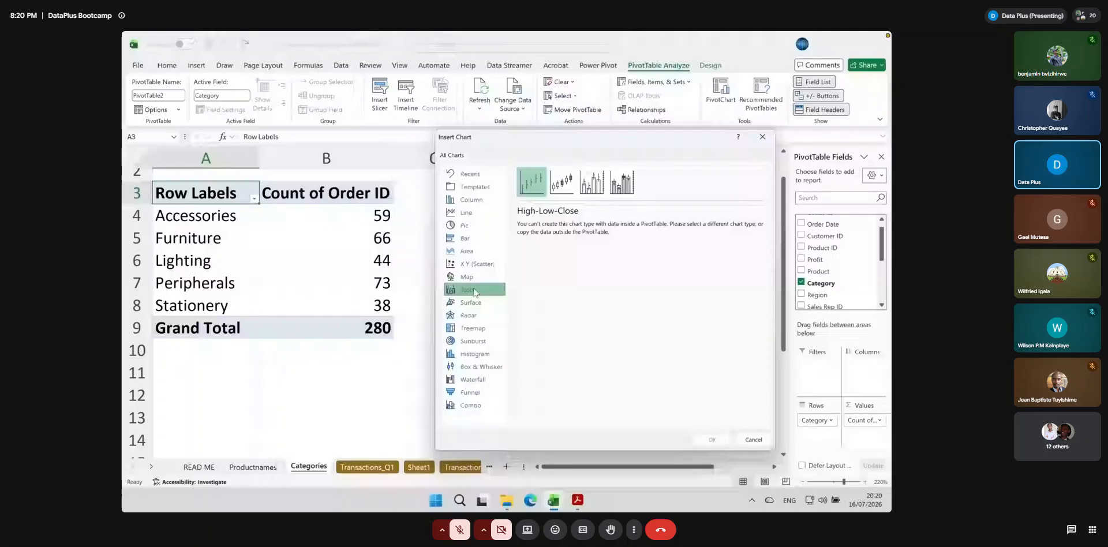
{"action": "left_click", "coordinate": [472, 200]}
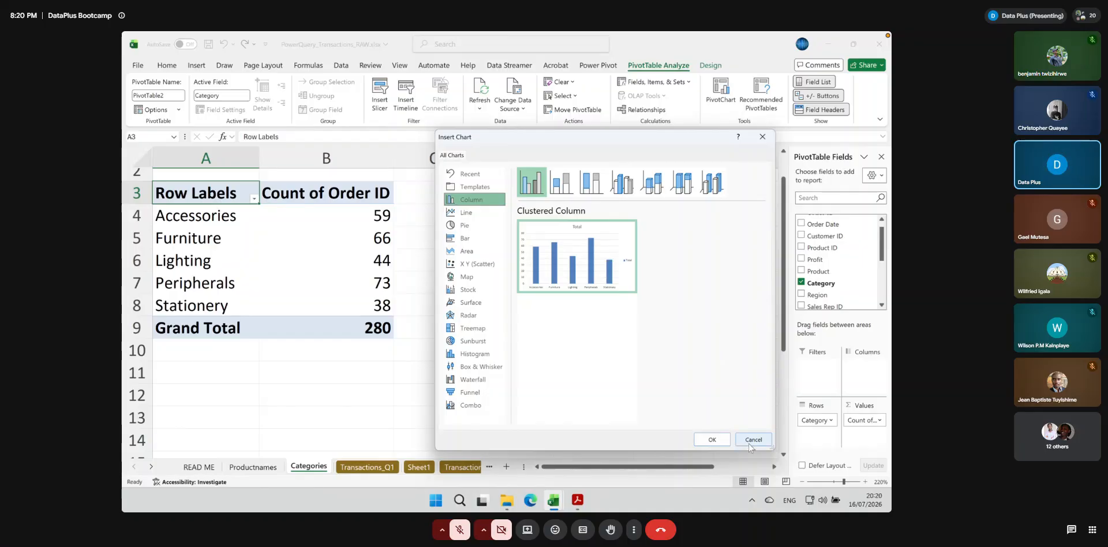
{"action": "left_click", "coordinate": [712, 440]}
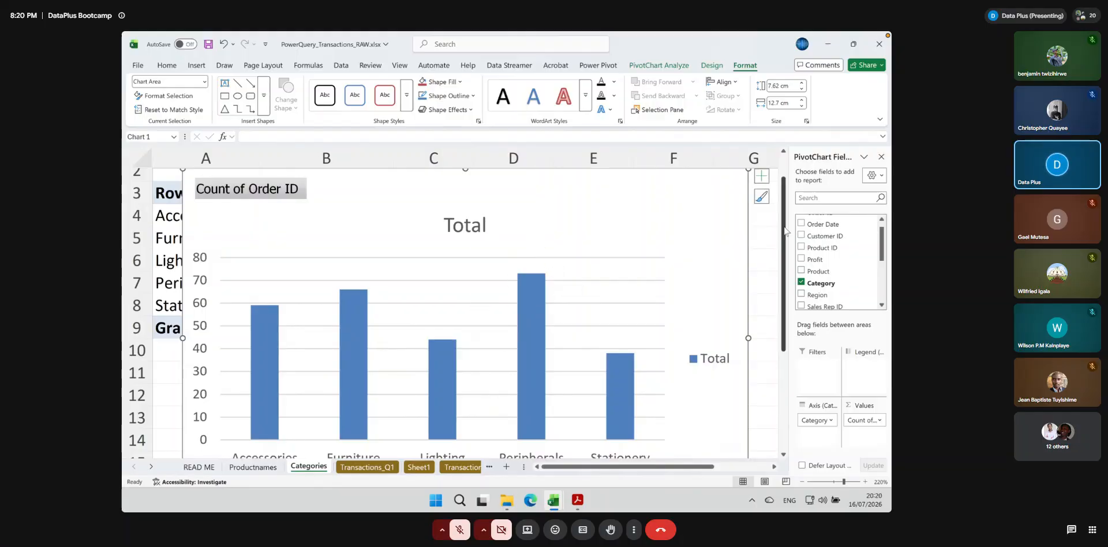
Add data labels to the columns of the category PivotChart
{"action": "scroll", "coordinate": [784, 231], "scroll_direction": "down", "scroll_amount": 2}
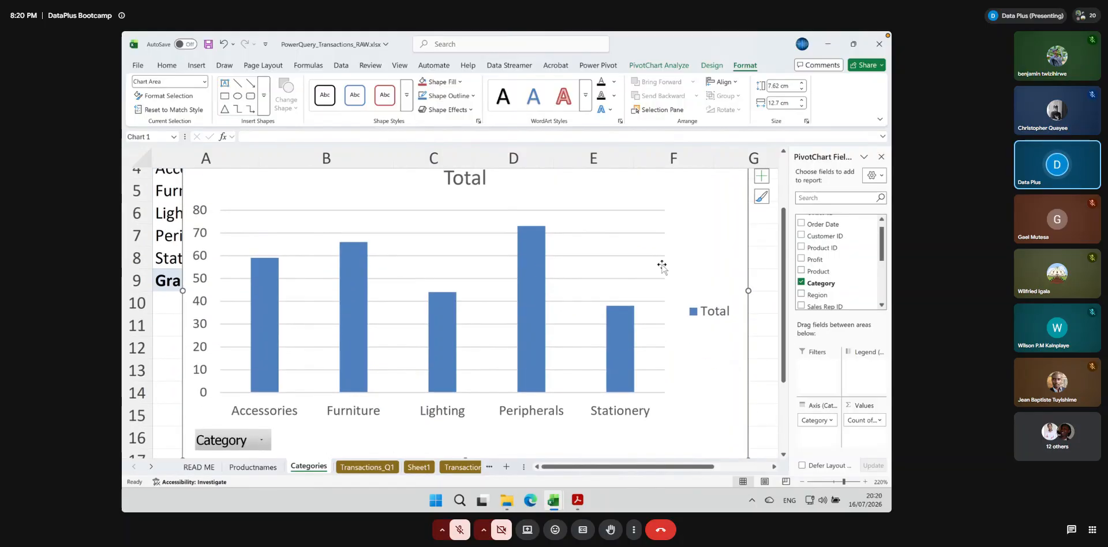
{"action": "right_click", "coordinate": [528, 263]}
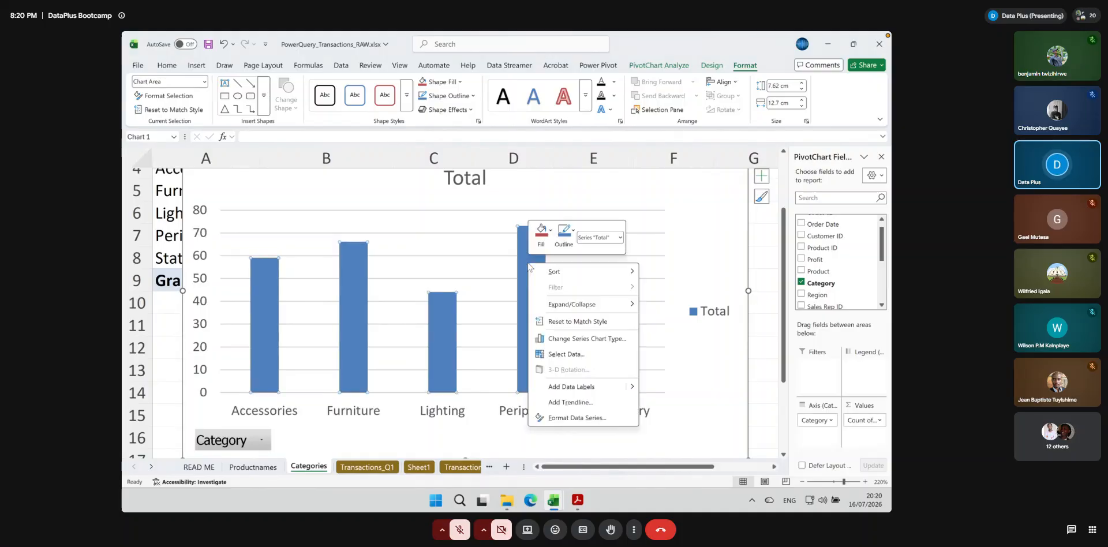
{"action": "left_click", "coordinate": [571, 386]}
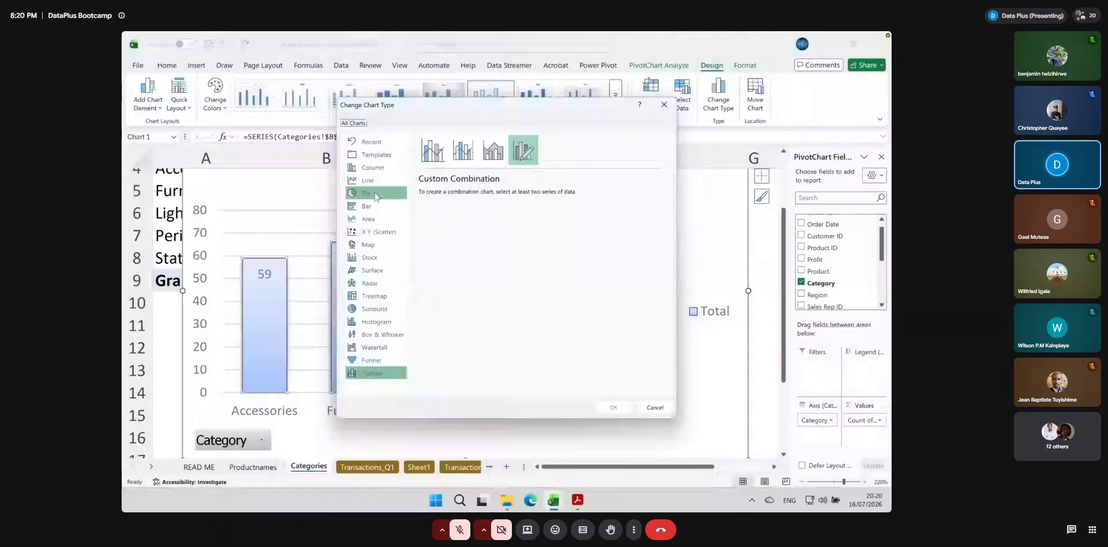
Change the PivotChart to a 3-D Clustered Column chart and apply a chart style with columns that fade toward the base
{"action": "left_click", "coordinate": [374, 168]}
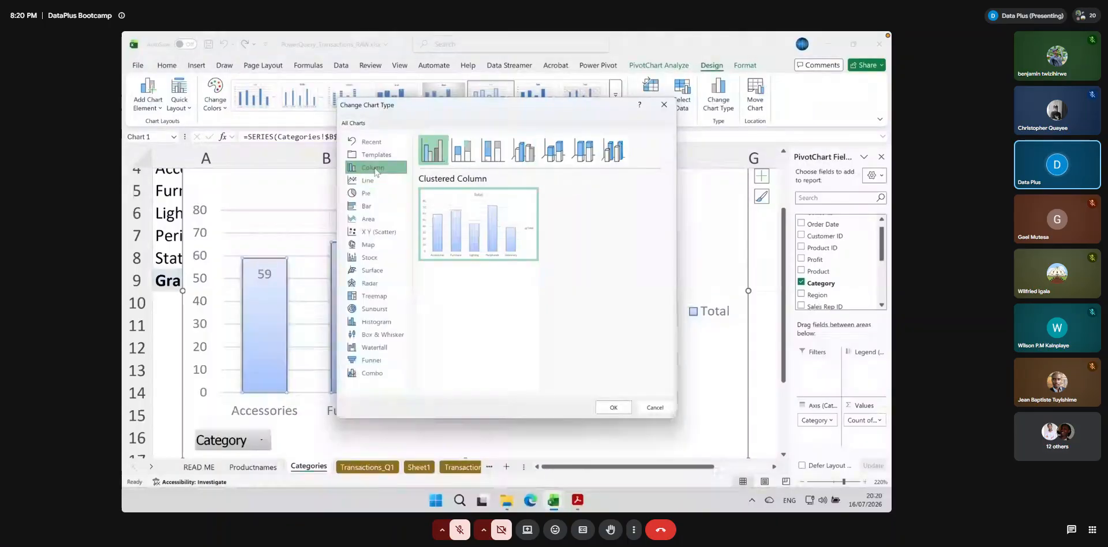
{"action": "left_click", "coordinate": [526, 153]}
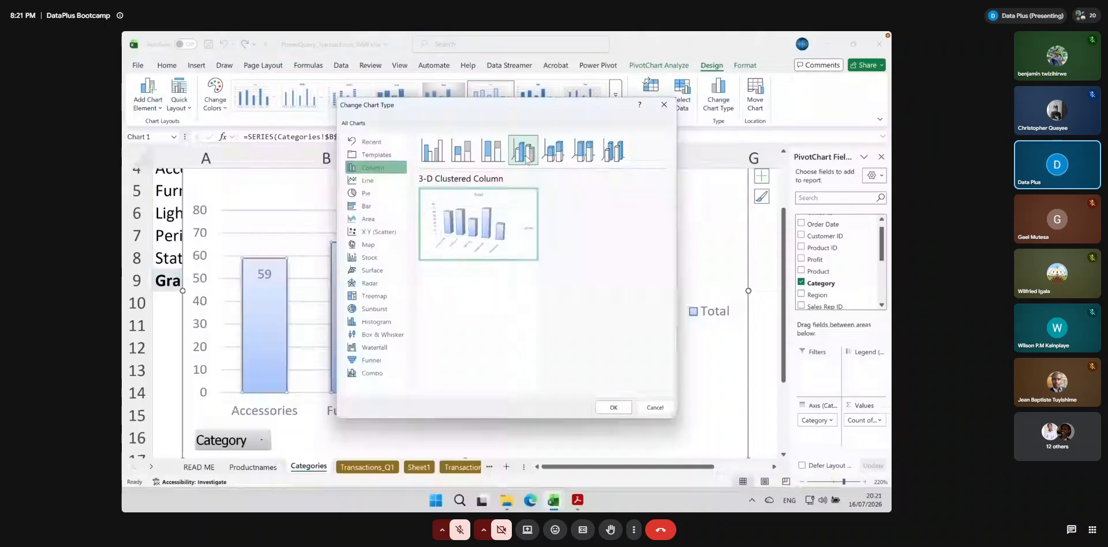
{"action": "left_click", "coordinate": [627, 414]}
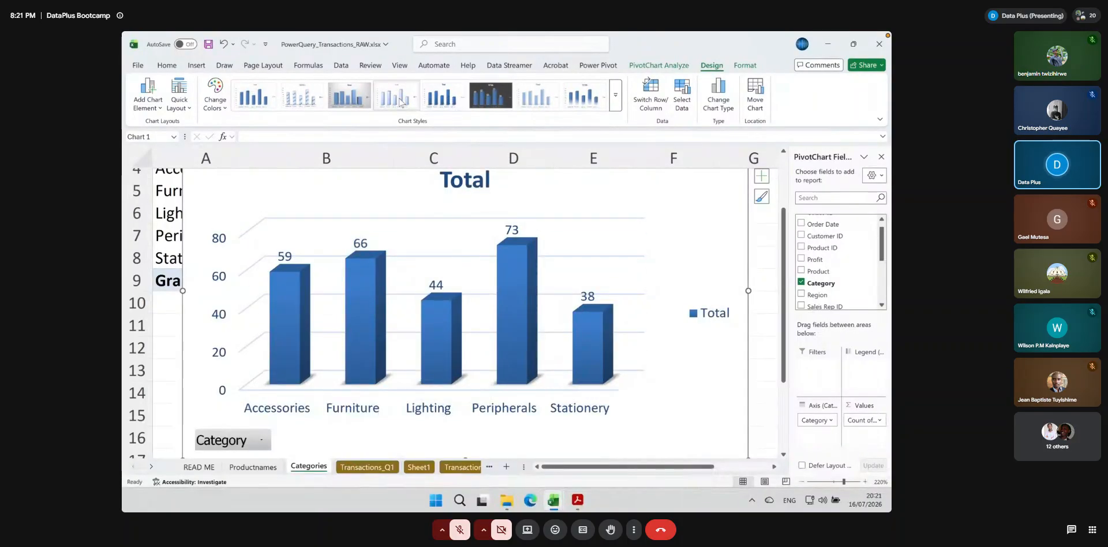
{"action": "left_click", "coordinate": [356, 99]}
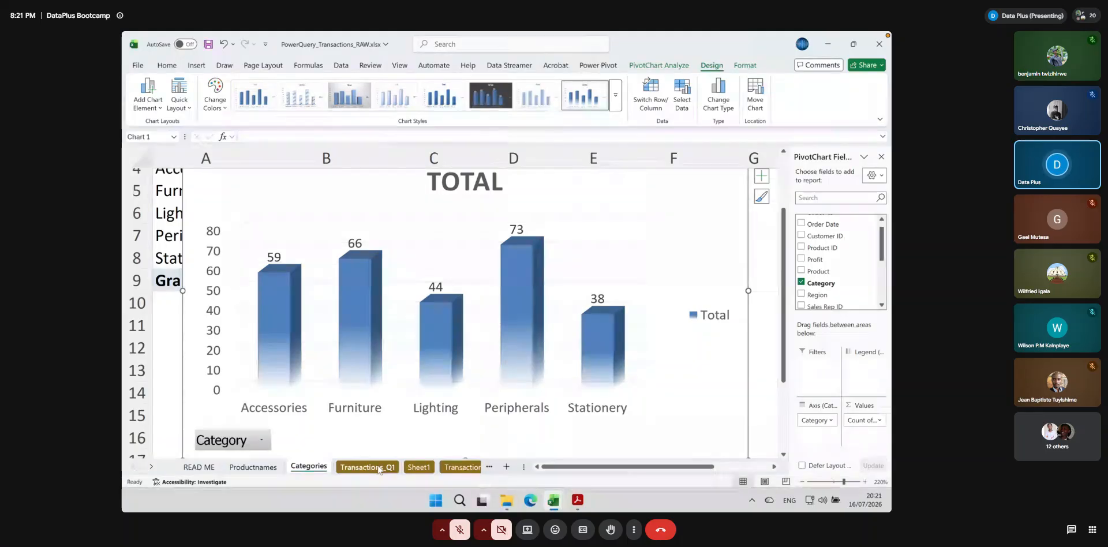
Check the Region and Channel filter lists on the Transactions_Q1 sheet for inconsistent entries
{"action": "left_click", "coordinate": [379, 468]}
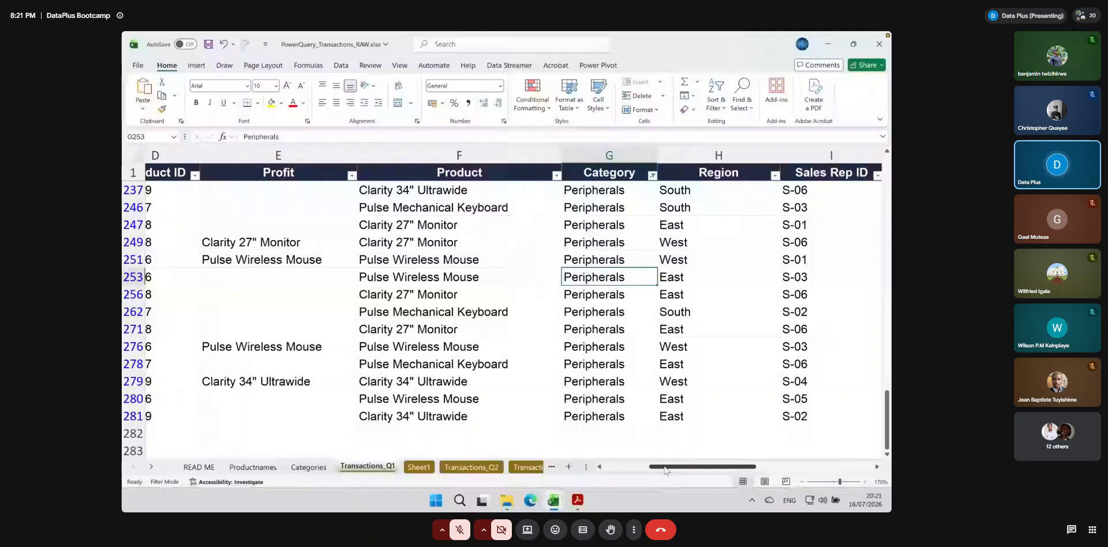
{"action": "scroll", "coordinate": [666, 469], "scroll_direction": "left", "scroll_amount": 1}
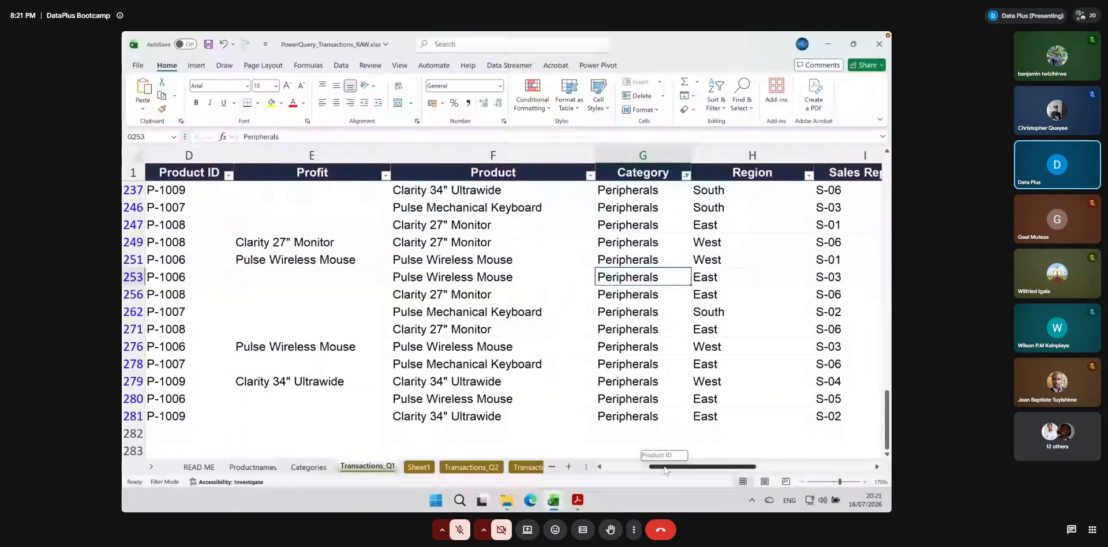
{"action": "left_click_drag", "start_coordinate": [665, 470], "coordinate": [697, 470]}
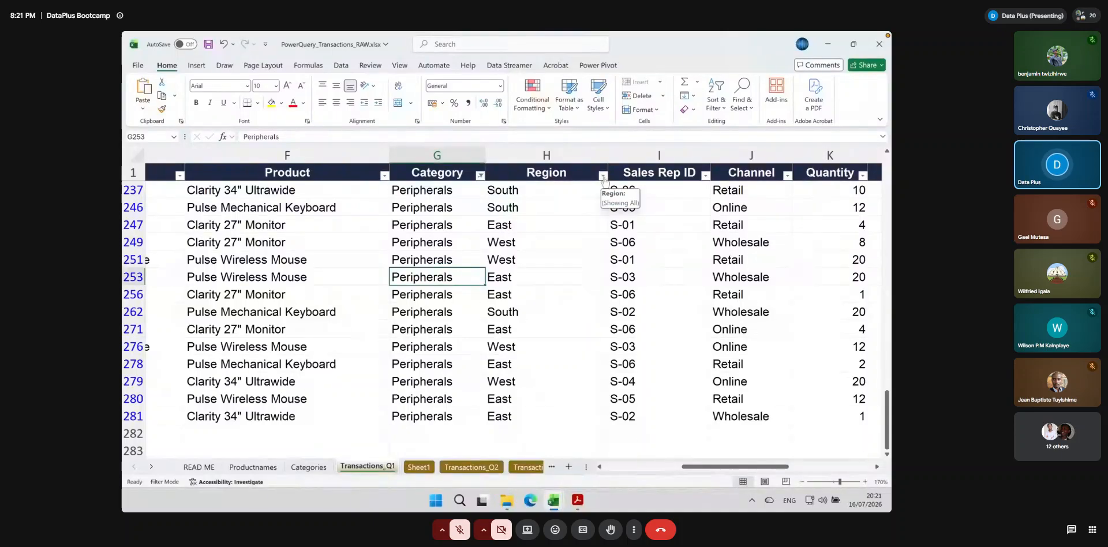
{"action": "left_click", "coordinate": [603, 175]}
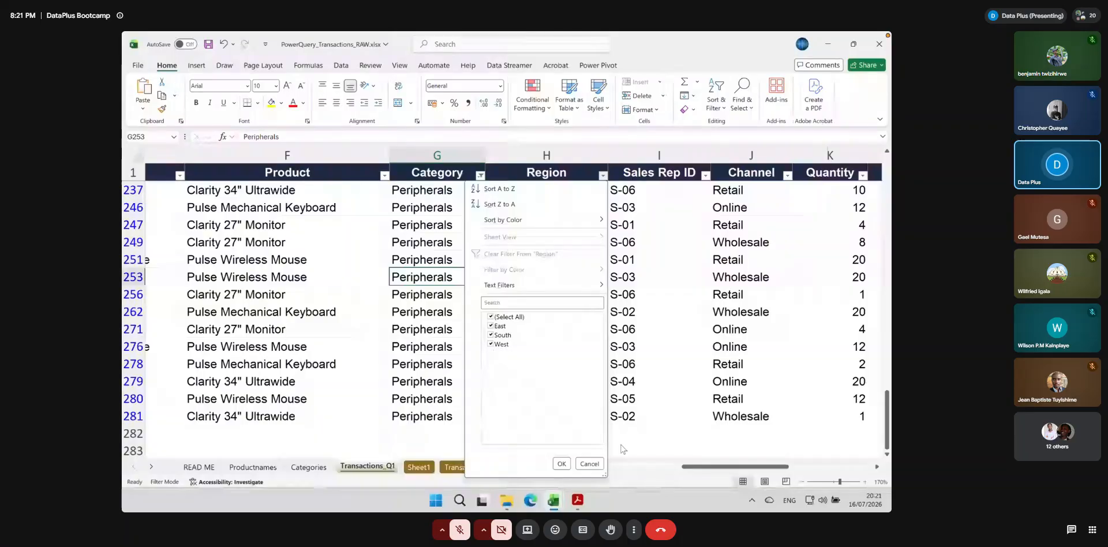
{"action": "left_click", "coordinate": [561, 463]}
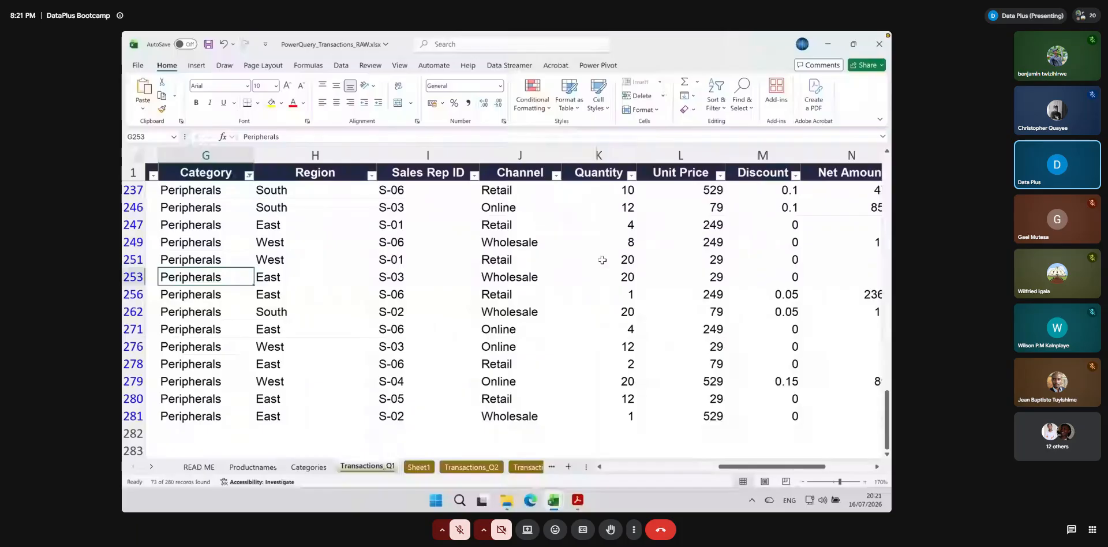
{"action": "left_click", "coordinate": [555, 176]}
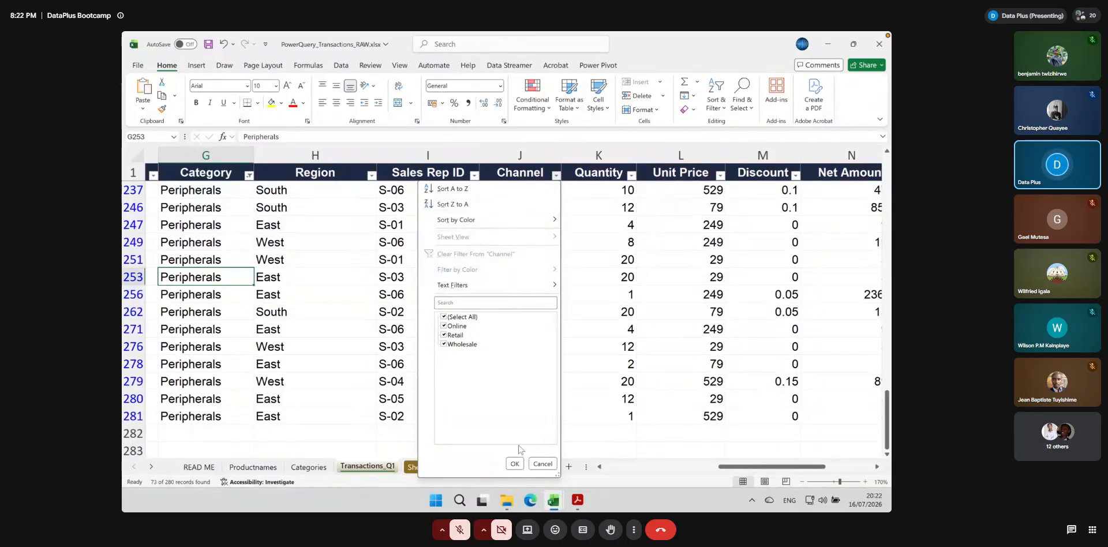
{"action": "left_click", "coordinate": [515, 465]}
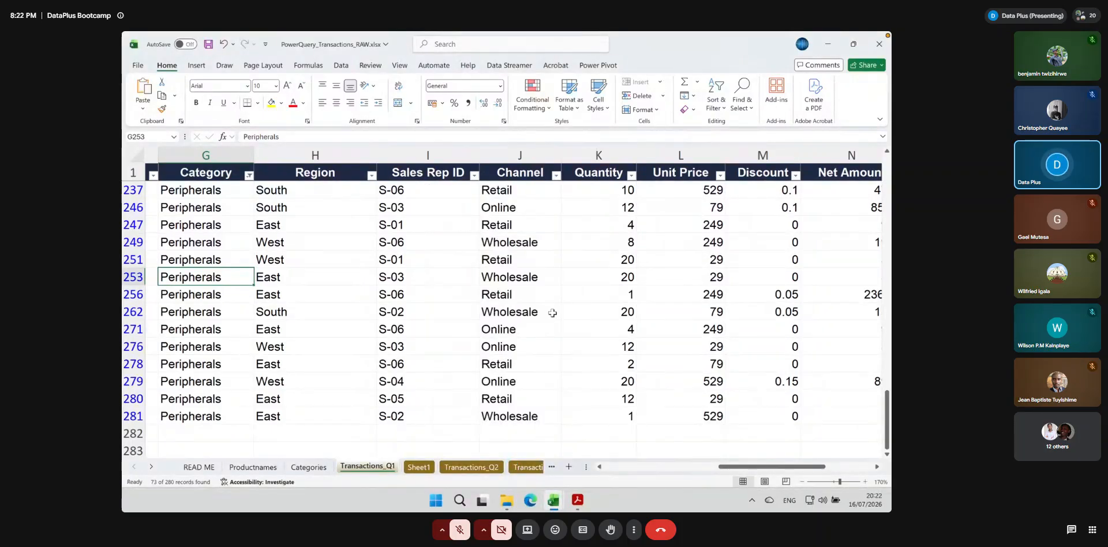
Review the Quantity, Order ID and other columns of the filtered Peripherals rows for data problems
{"action": "left_click_drag", "start_coordinate": [738, 466], "coordinate": [749, 467]}
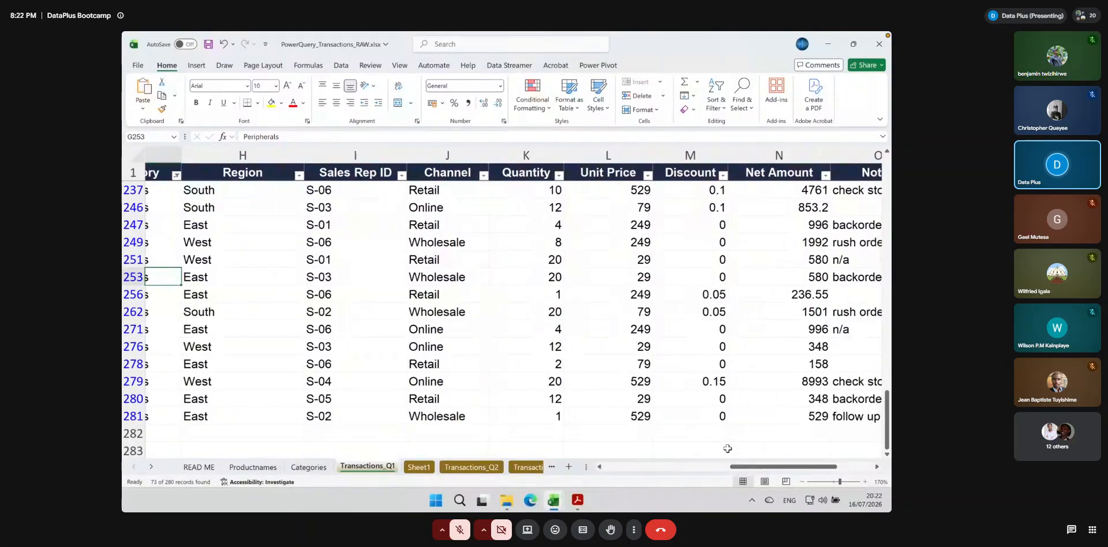
{"action": "left_click", "coordinate": [525, 190]}
{"action": "scroll", "coordinate": [524, 191], "scroll_direction": "up", "scroll_amount": 1}
{"action": "scroll", "coordinate": [524, 191], "scroll_direction": "left", "scroll_amount": 3}
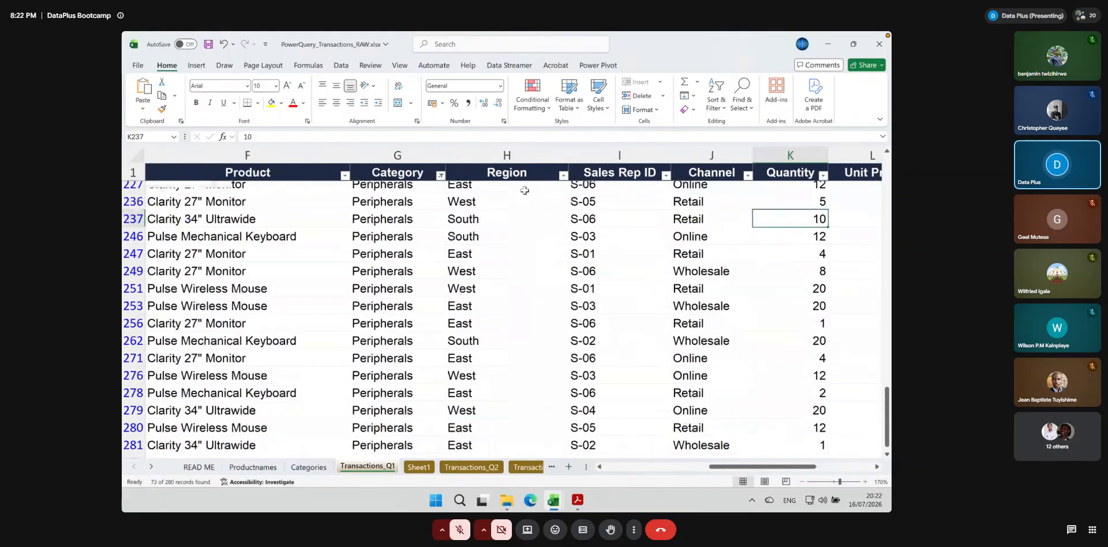
{"action": "left_click_drag", "start_coordinate": [749, 467], "coordinate": [646, 470]}
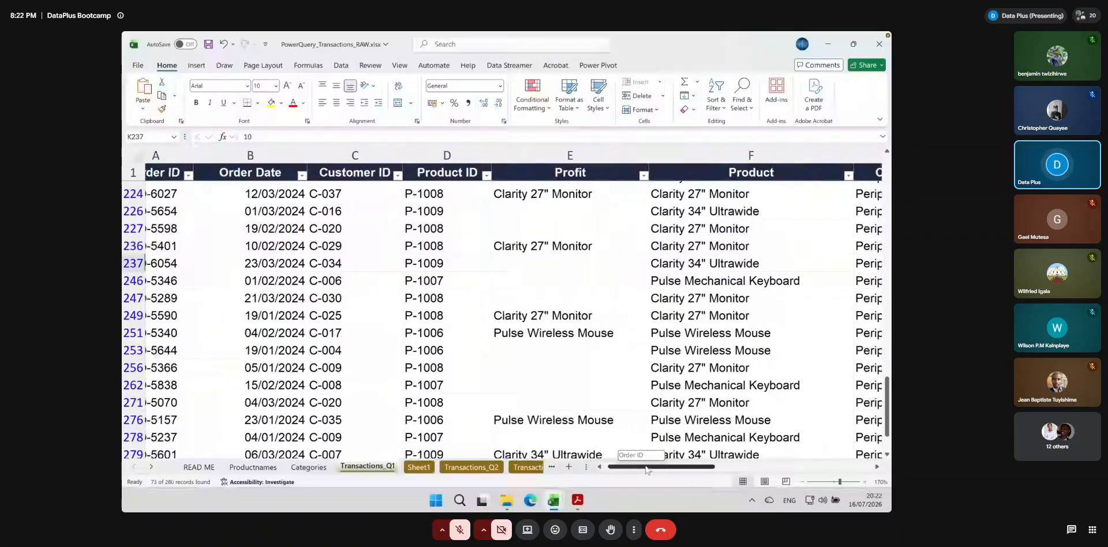
{"action": "left_click_drag", "start_coordinate": [646, 470], "coordinate": [642, 470]}
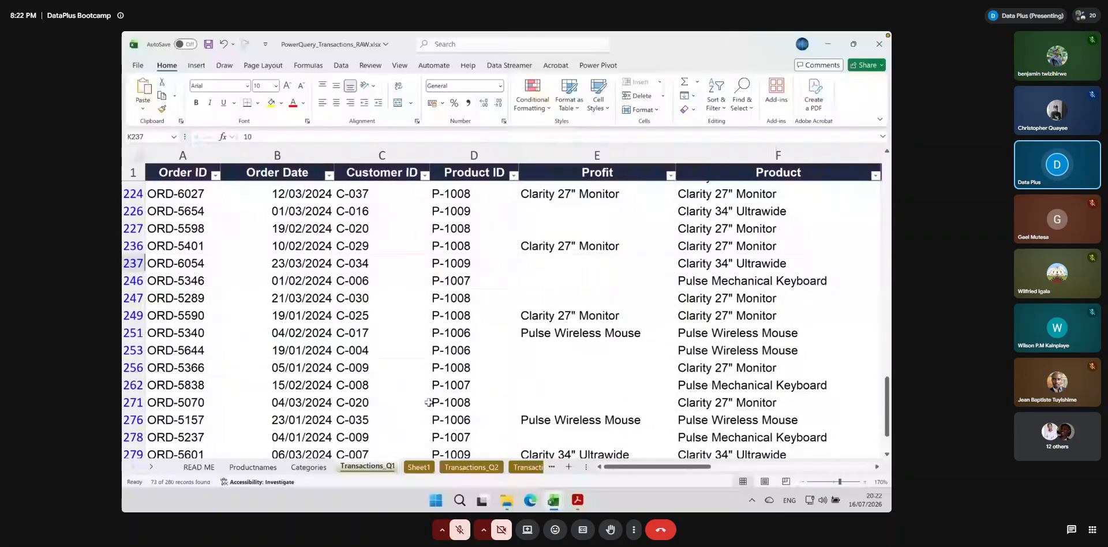
{"action": "left_click", "coordinate": [179, 195]}
{"action": "left_click_drag", "start_coordinate": [636, 467], "coordinate": [713, 471]}
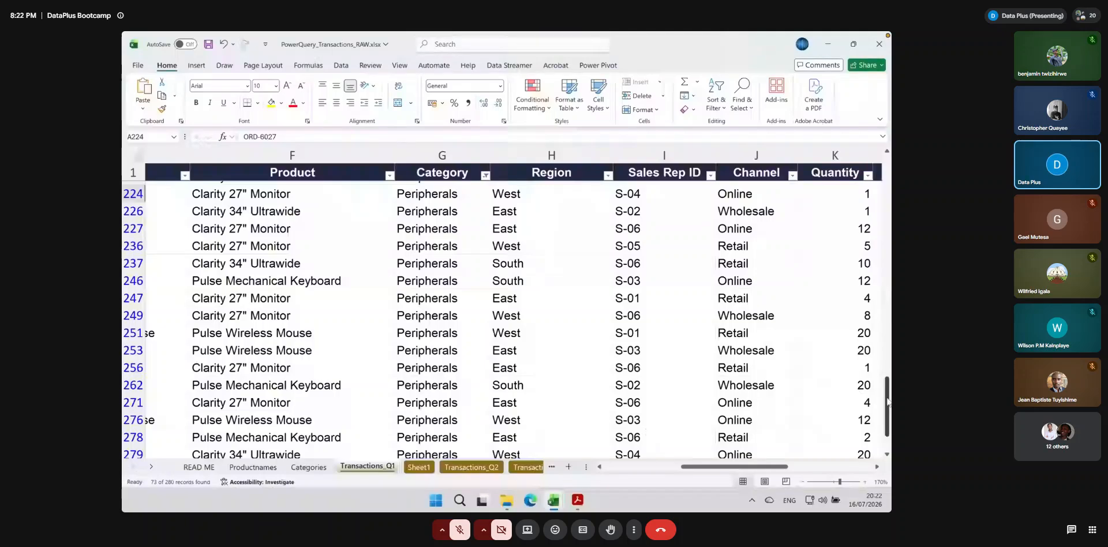
Enter the Unit Price values as text with currency marks: "29 USD" in L7 and "$29" in L8
{"action": "left_click_drag", "start_coordinate": [887, 398], "coordinate": [886, 213]}
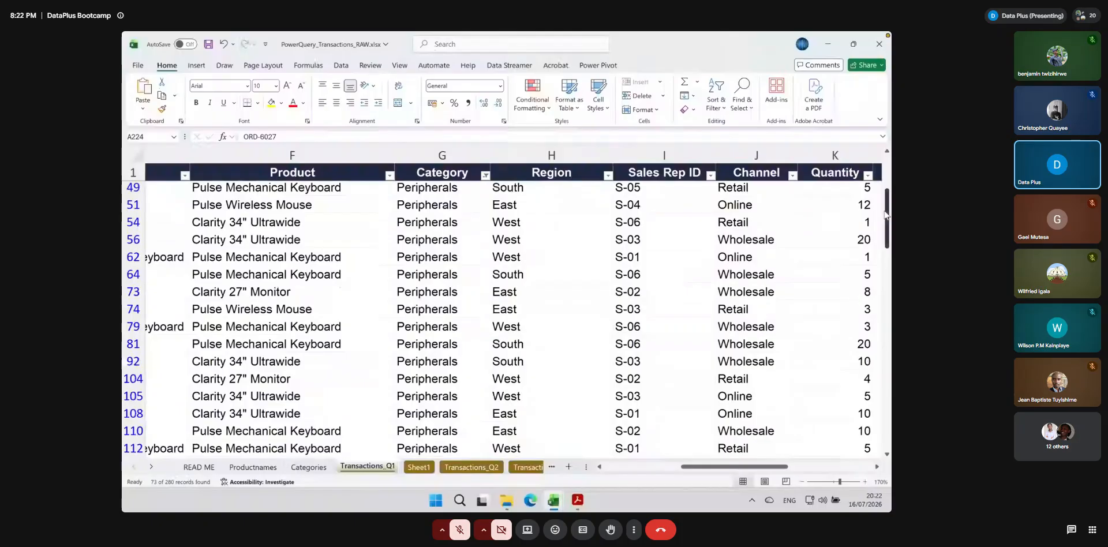
{"action": "left_click_drag", "start_coordinate": [886, 214], "coordinate": [887, 181]}
{"action": "left_click_drag", "start_coordinate": [702, 467], "coordinate": [768, 467]}
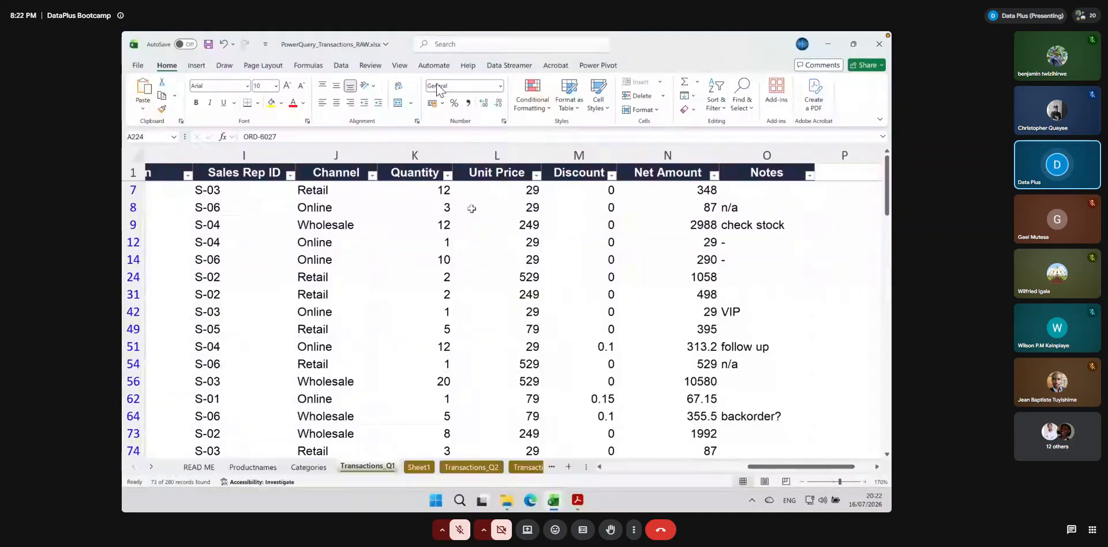
{"action": "left_click", "coordinate": [493, 190]}
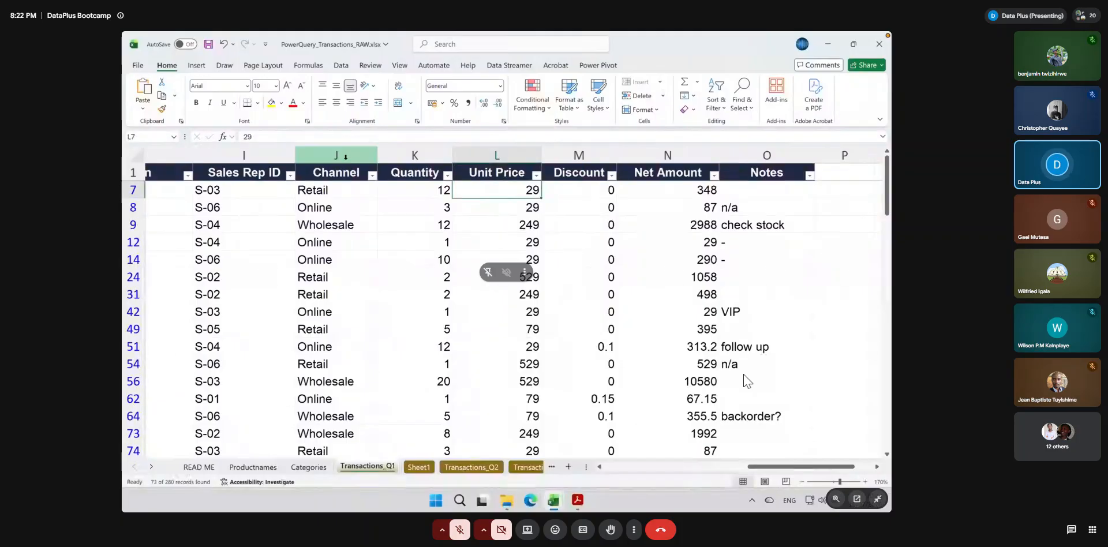
{"action": "left_click", "coordinate": [283, 136]}
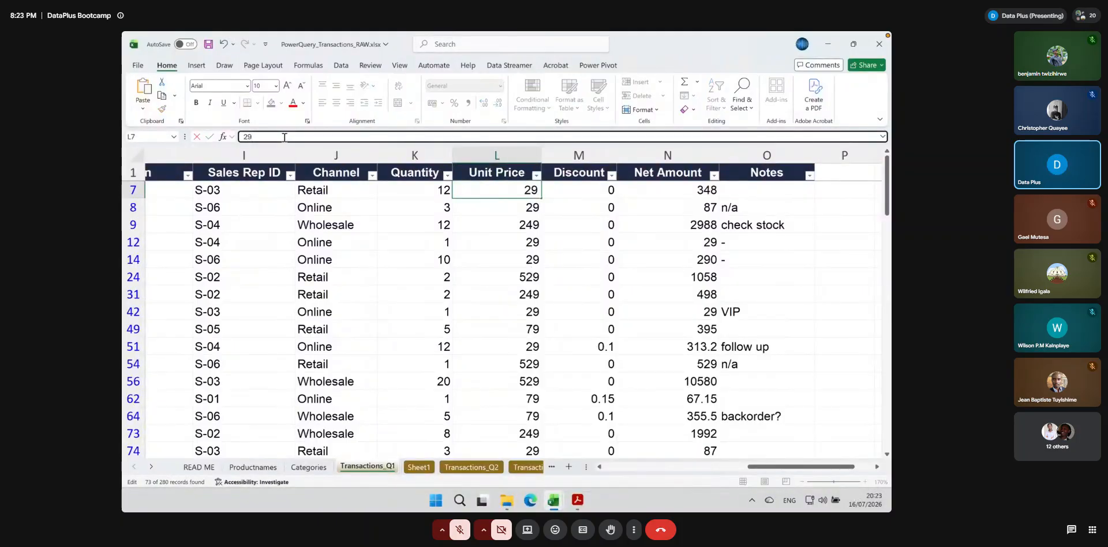
{"action": "type", "text": "USD"}
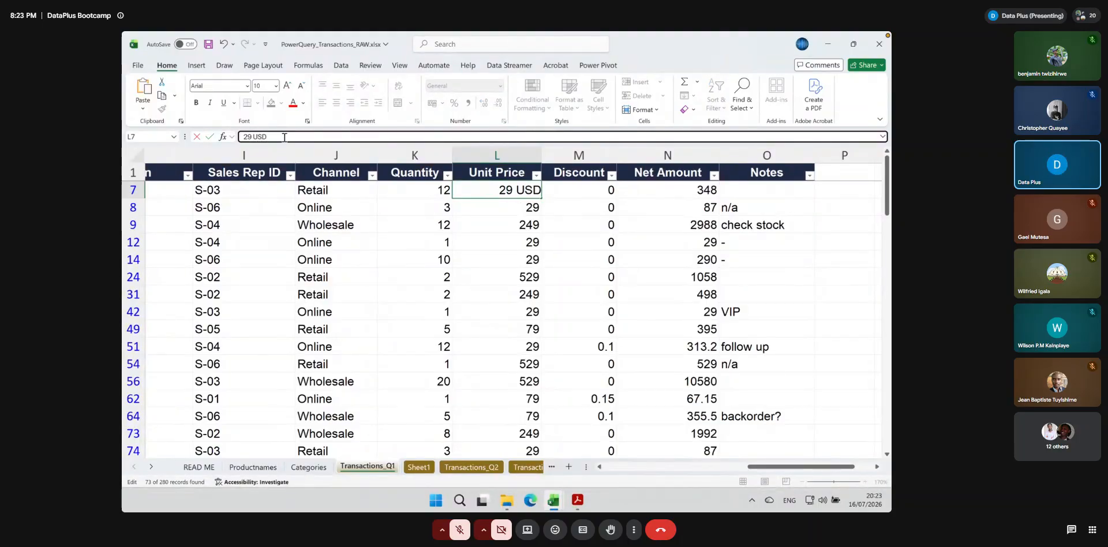
{"action": "key", "text": "Return"}
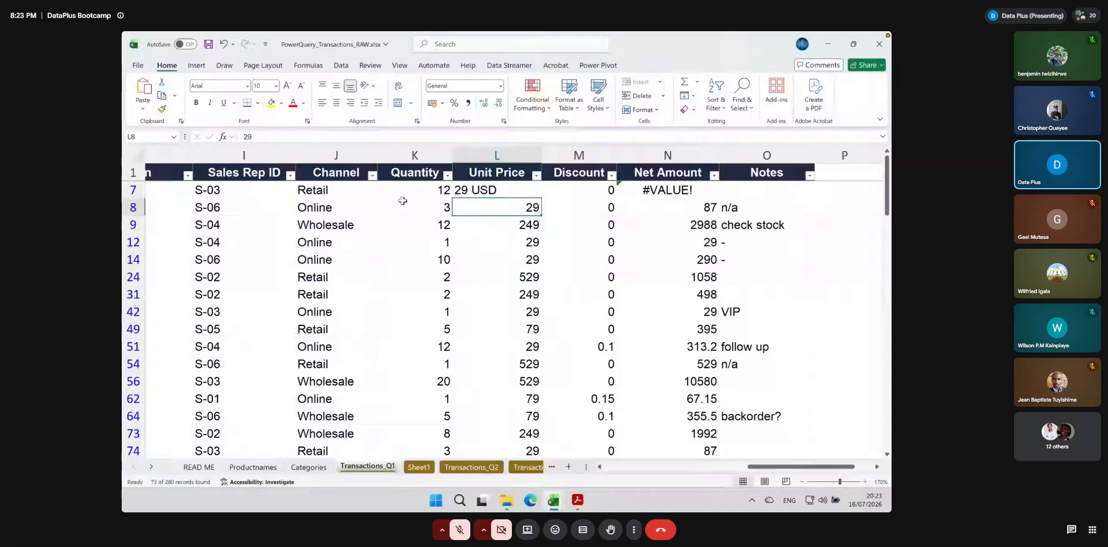
{"action": "type", "text": "$29"}
{"action": "key", "text": "Return"}
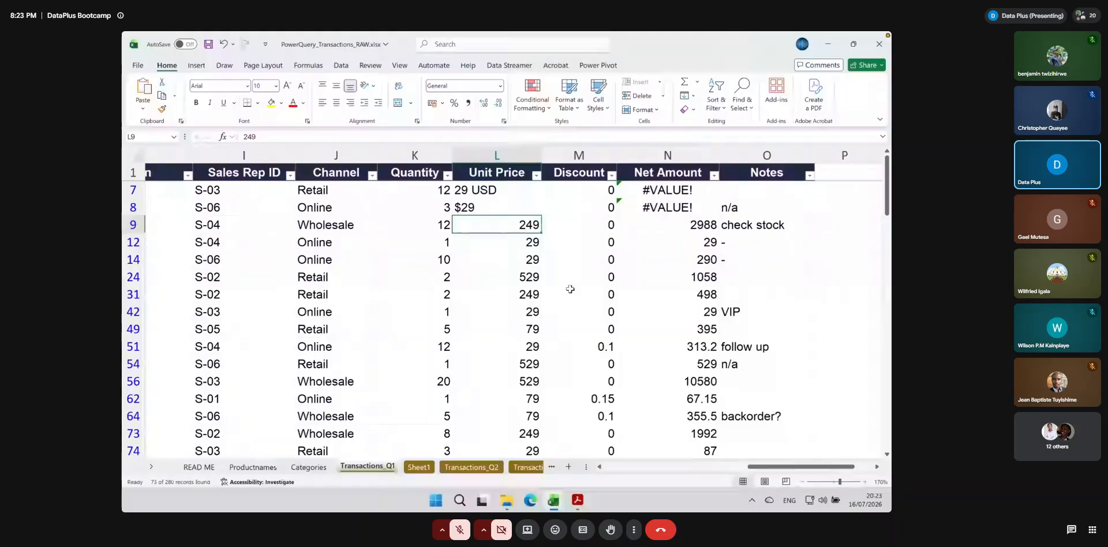
Switch to File Explorer, browse iCloud Drive to Documents > Data+ > Advanced Excel & Power BI, and try to open PowerQuery_Transactions_RAW.xlsx
{"action": "key", "text": "alt+Tab"}
{"action": "left_click", "coordinate": [420, 313]}
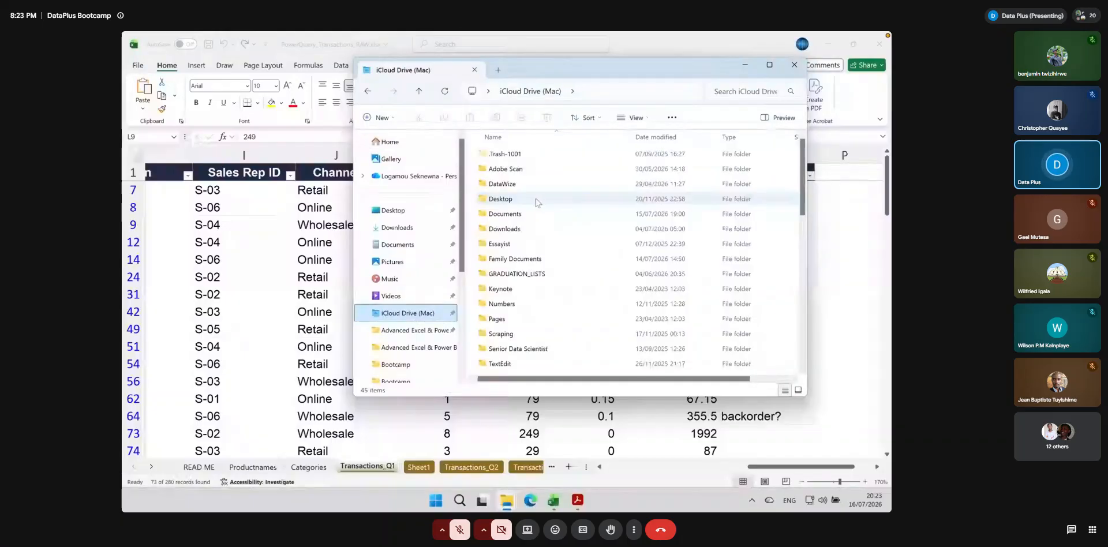
{"action": "double_click", "coordinate": [505, 213]}
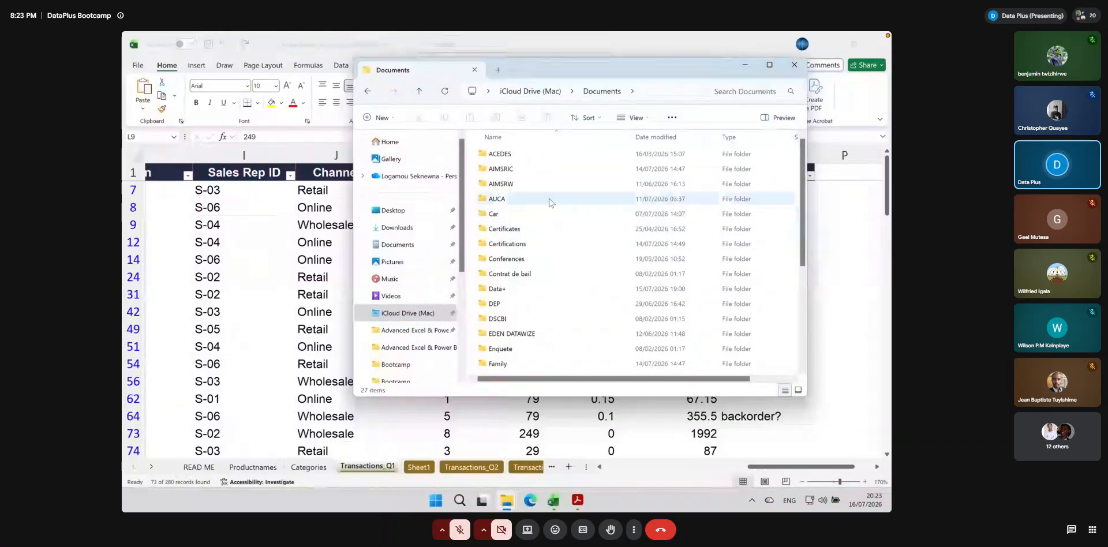
{"action": "double_click", "coordinate": [500, 288]}
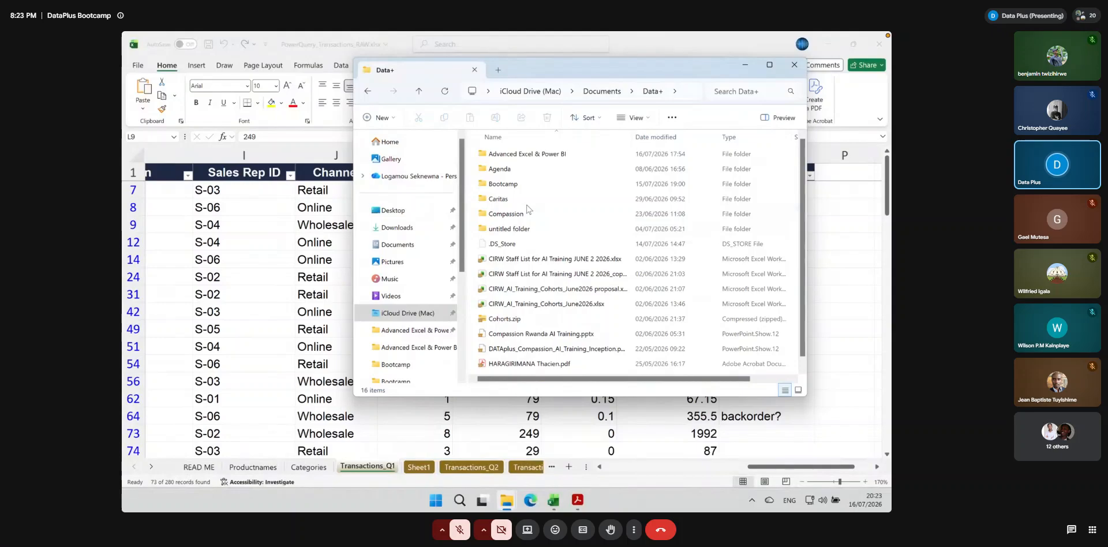
{"action": "double_click", "coordinate": [523, 154]}
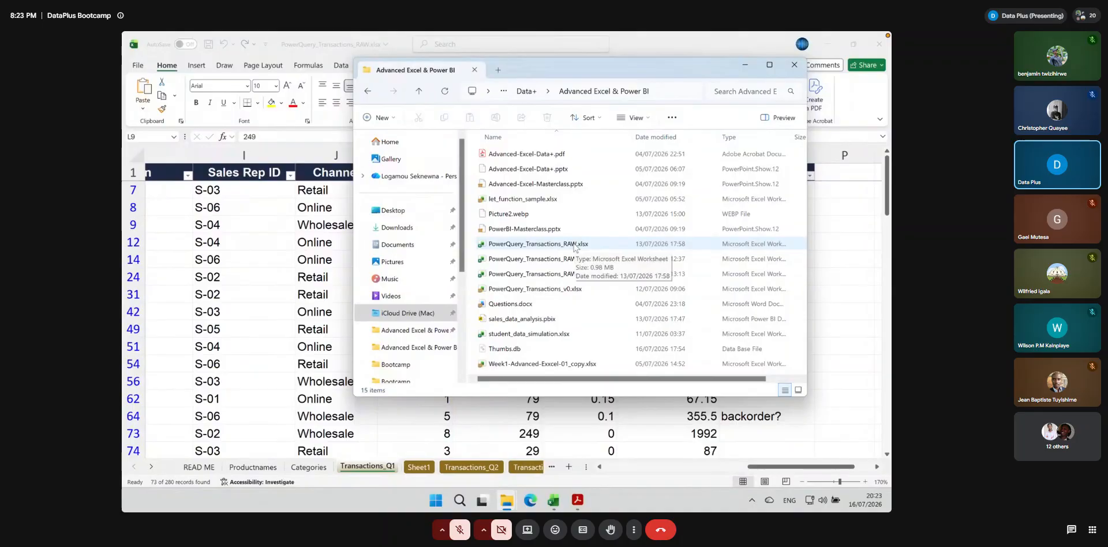
{"action": "double_click", "coordinate": [575, 246]}
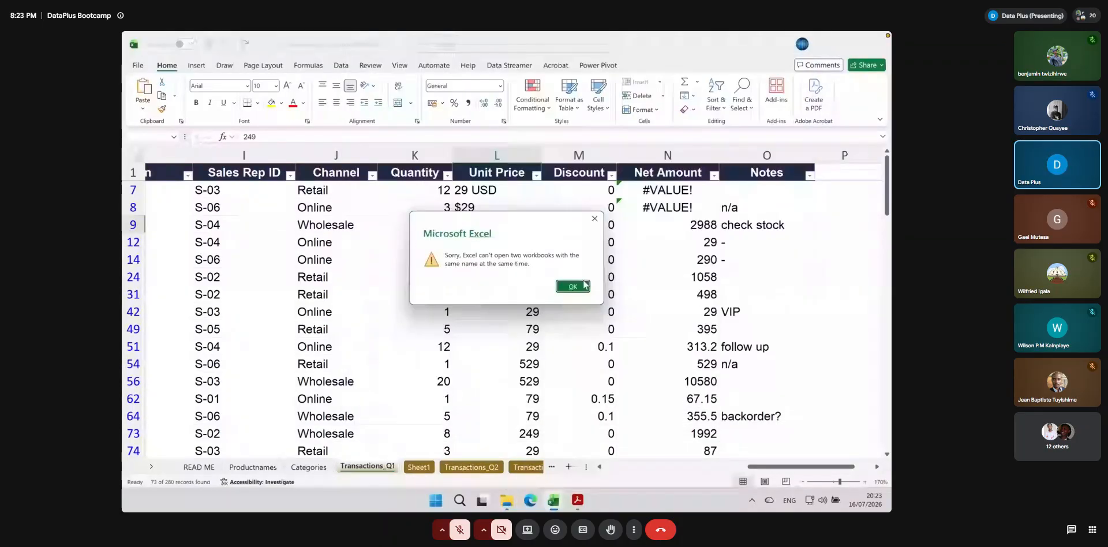
{"action": "left_click", "coordinate": [572, 285]}
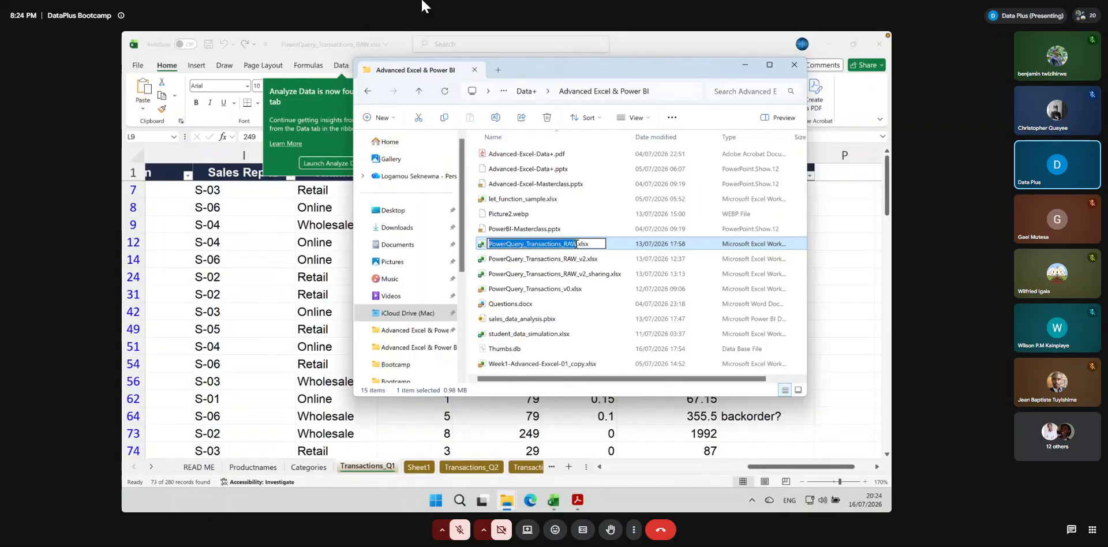
Rename the workbook file as PowerQuery_Transactions_RAW_check.xlsx, open it to view its Transactions_Q1 data, and close it again
{"action": "left_click", "coordinate": [576, 244]}
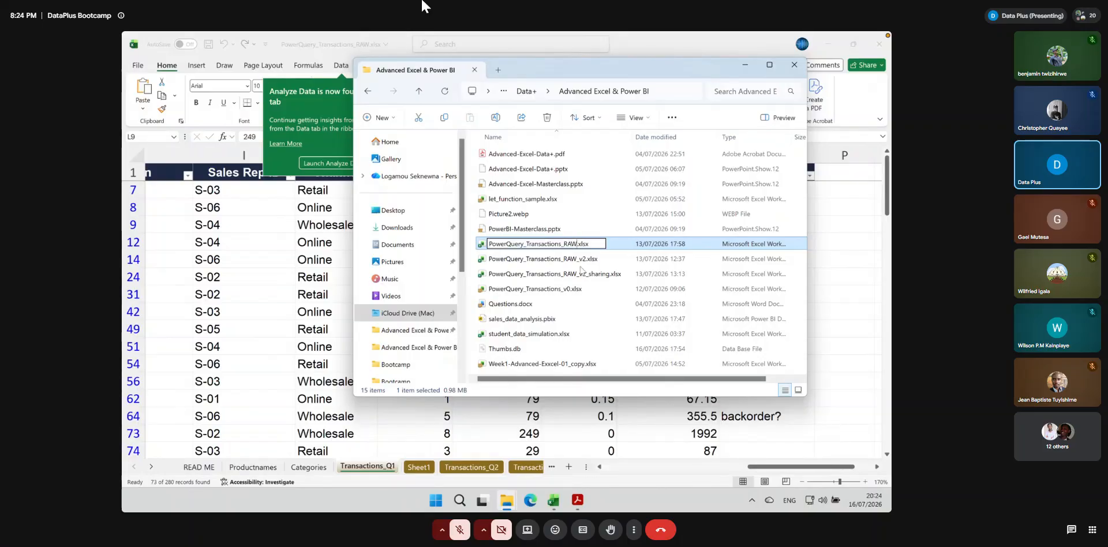
{"action": "type", "text": "_check"}
{"action": "key", "text": "Return"}
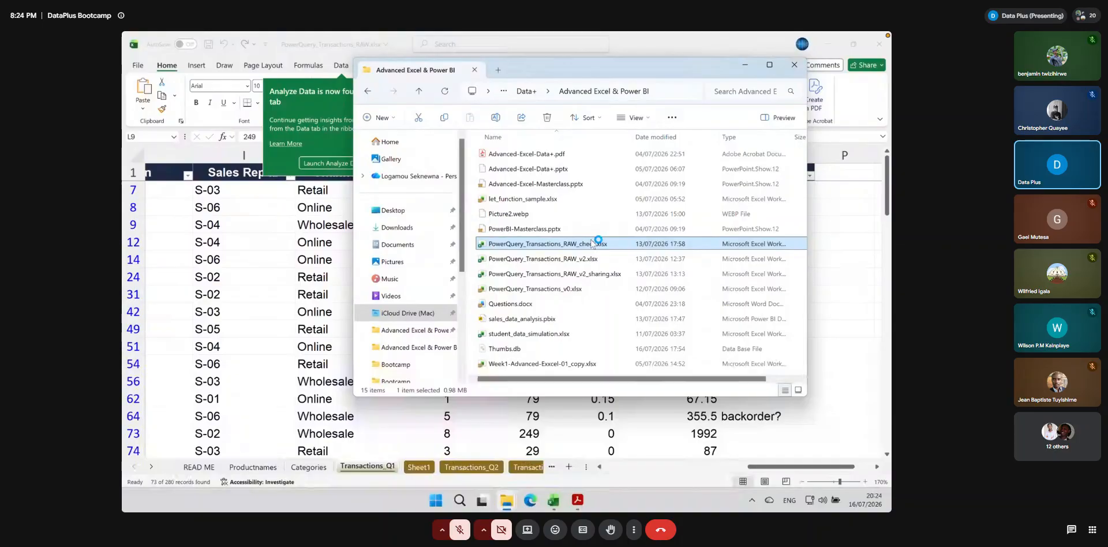
{"action": "left_click", "coordinate": [879, 45]}
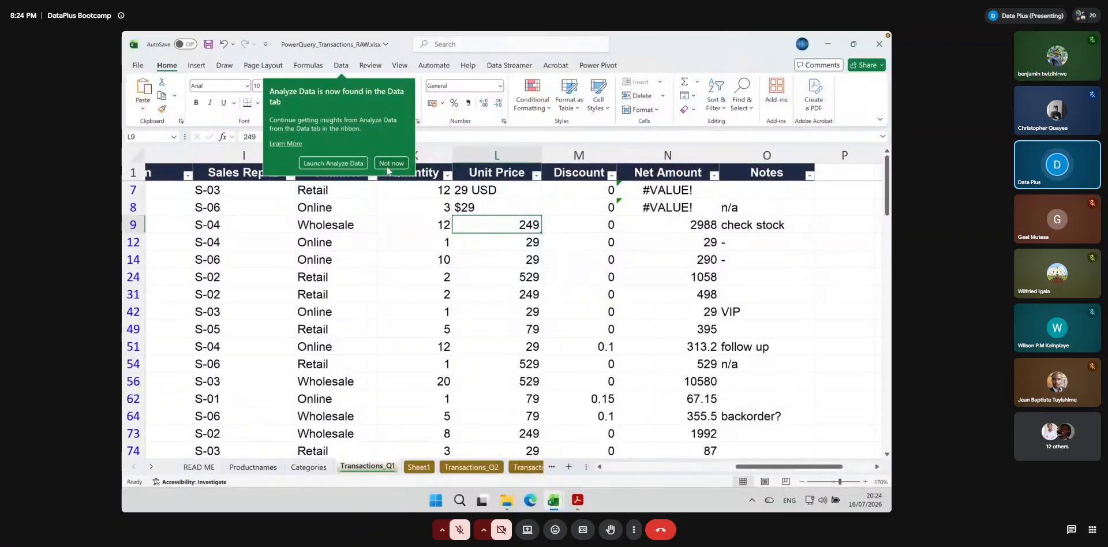
{"action": "left_click", "coordinate": [385, 165]}
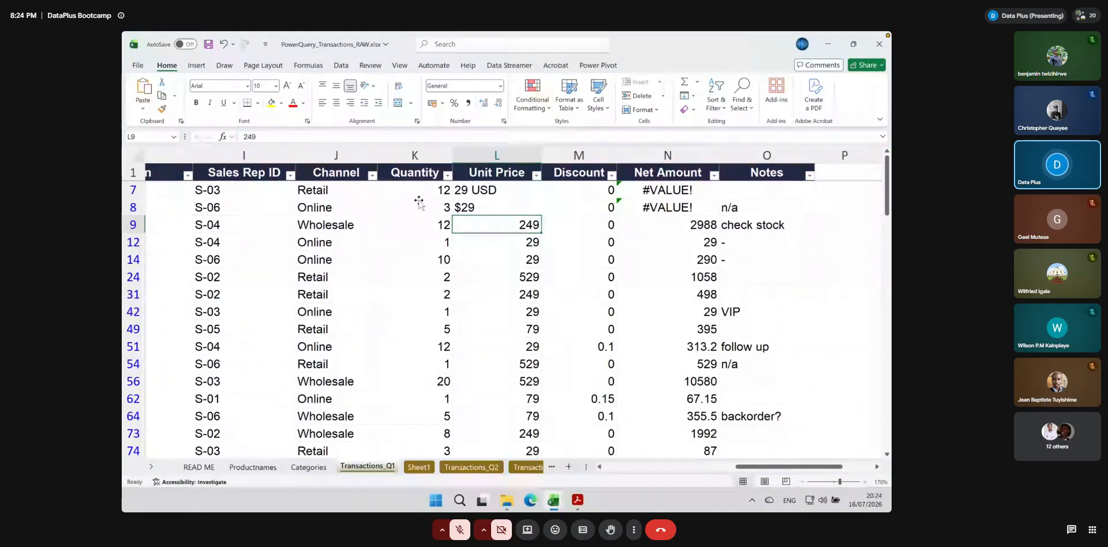
Enter the Unit Price in L9 as text with a currency name, "249 EURO"
{"action": "left_click", "coordinate": [244, 136]}
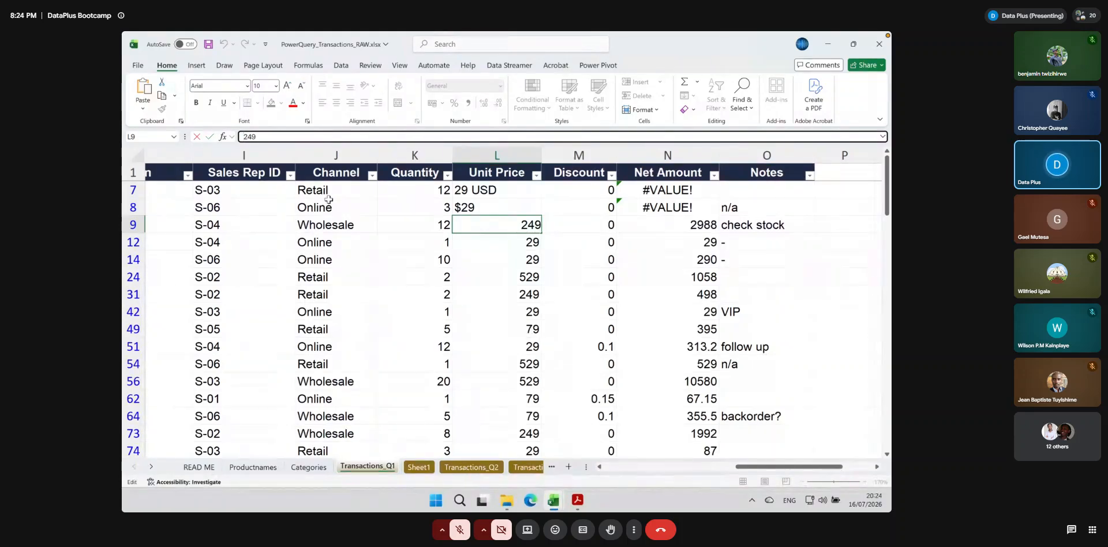
{"action": "double_click", "coordinate": [534, 223]}
{"action": "type", "text": "EURO"}
{"action": "key", "text": "Escape"}
{"action": "key", "text": "Return"}
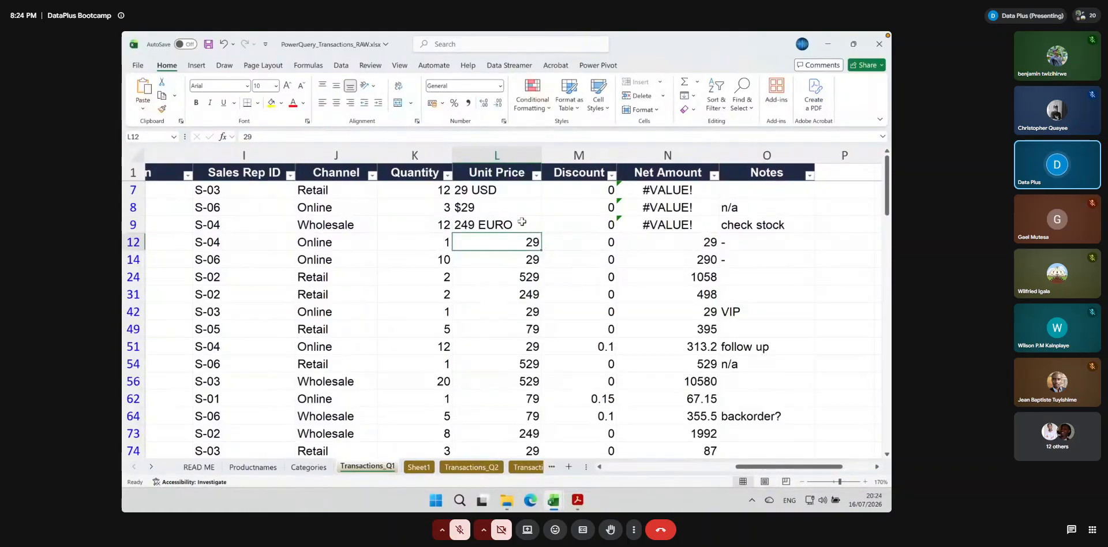
{"action": "left_click", "coordinate": [498, 223]}
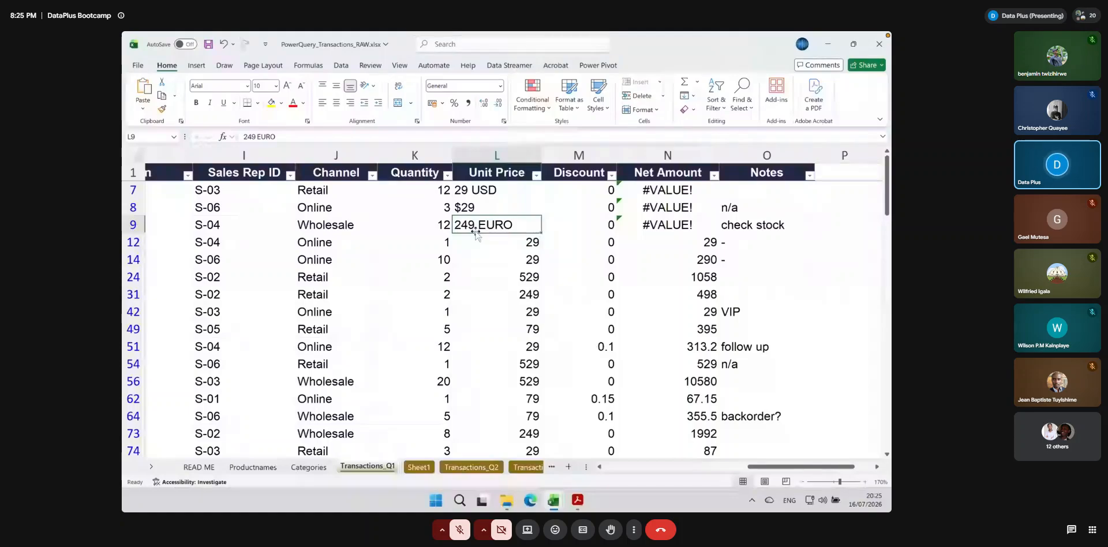
Restore the Unit Price in L9 to the plain number 249
{"action": "scroll", "coordinate": [381, 254], "scroll_direction": "left", "scroll_amount": 3}
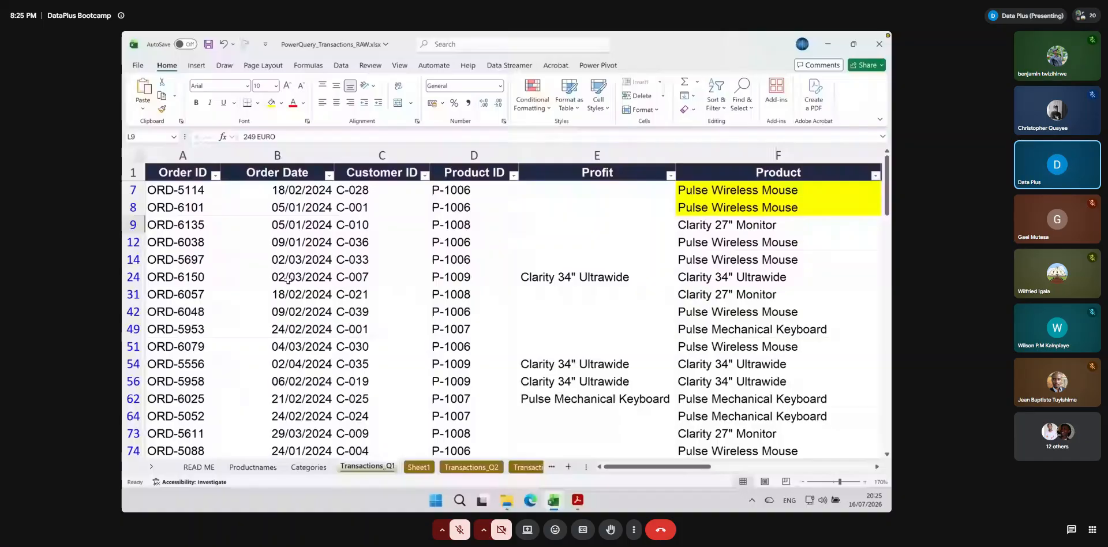
{"action": "left_click", "coordinate": [288, 279]}
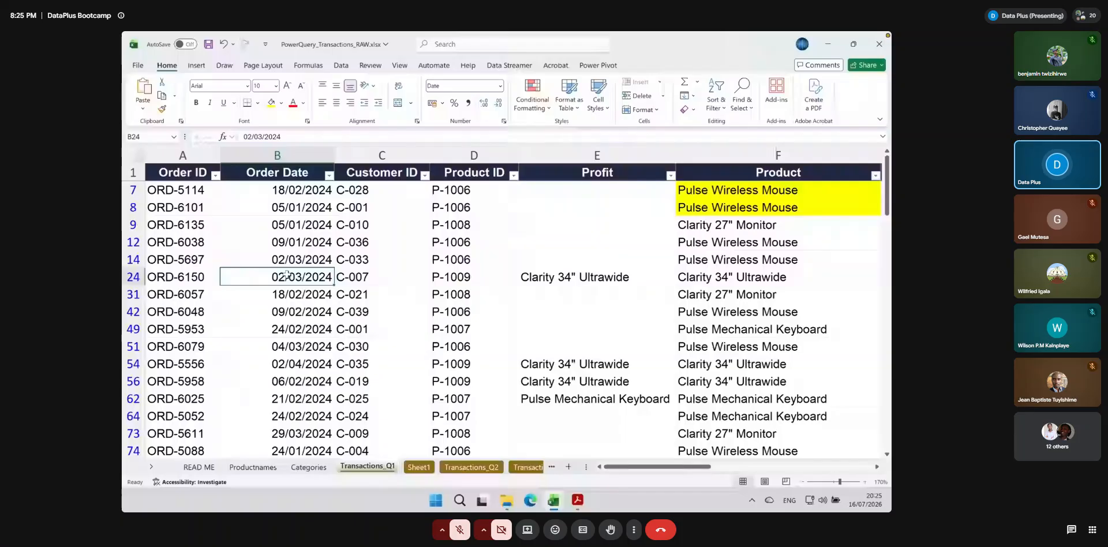
{"action": "scroll", "coordinate": [288, 280], "scroll_direction": "right", "scroll_amount": 5}
{"action": "left_click", "coordinate": [548, 225]}
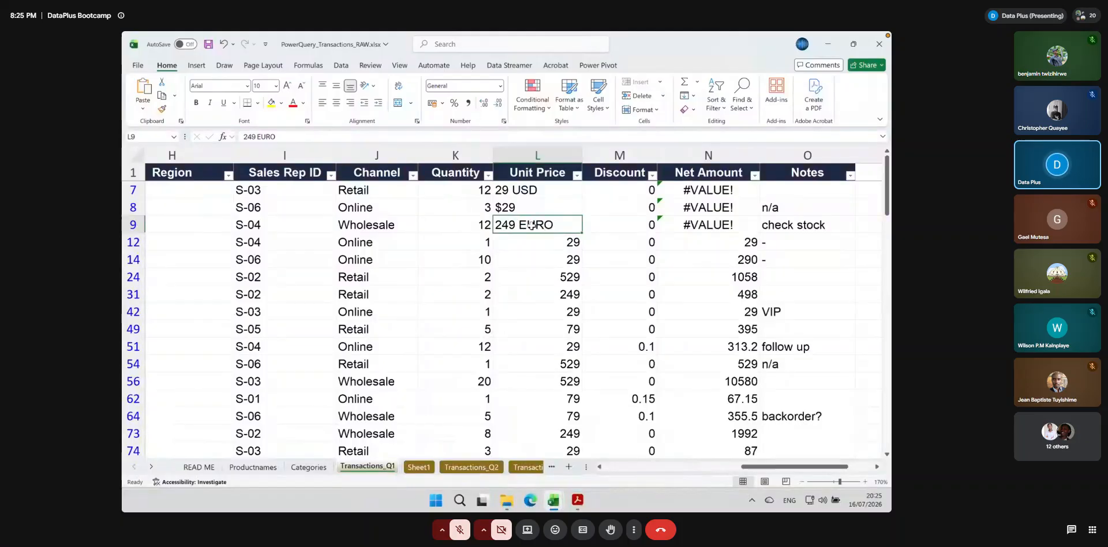
{"action": "double_click", "coordinate": [556, 225]}
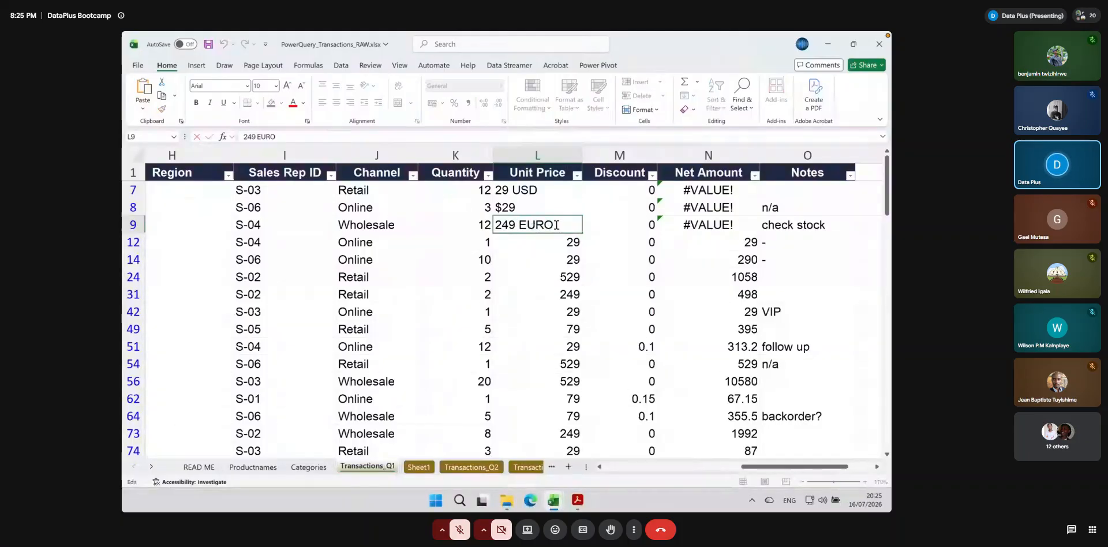
{"action": "left_click_drag", "start_coordinate": [556, 225], "coordinate": [516, 225]}
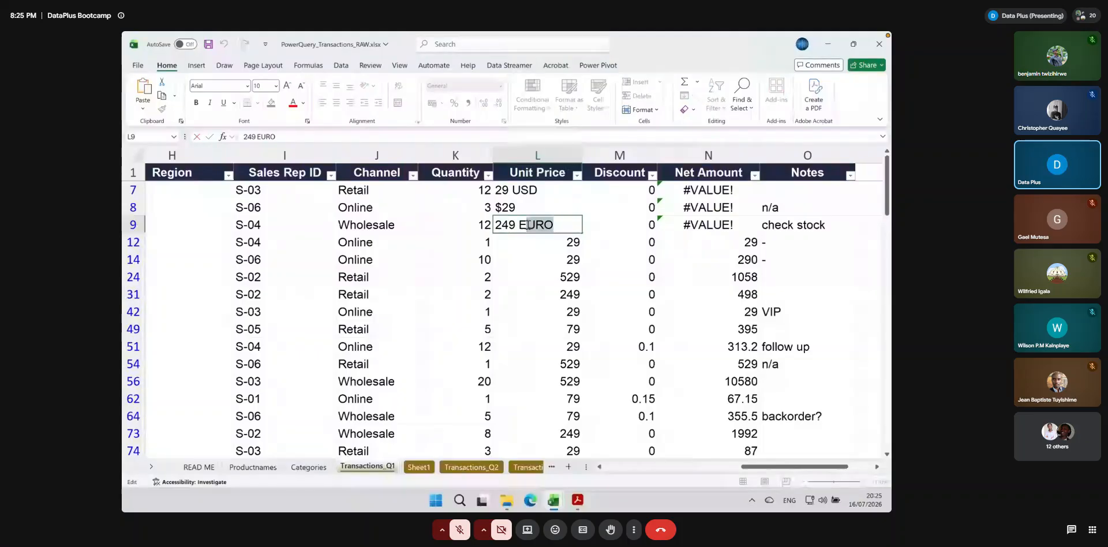
{"action": "key", "text": "BackSpace"}
{"action": "key", "text": "BackSpace"}
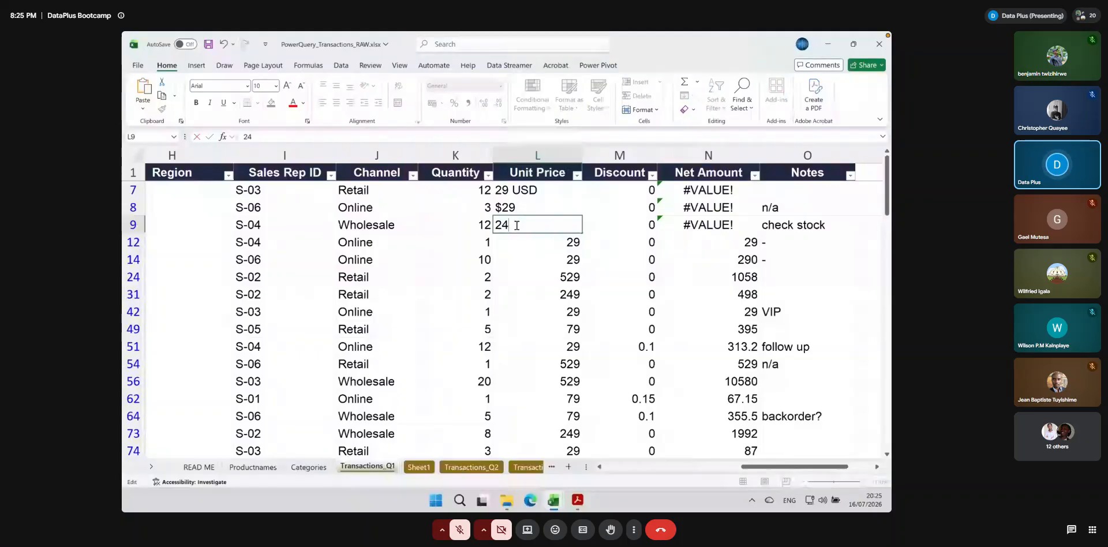
{"action": "type", "text": "9"}
{"action": "key", "text": "Return"}
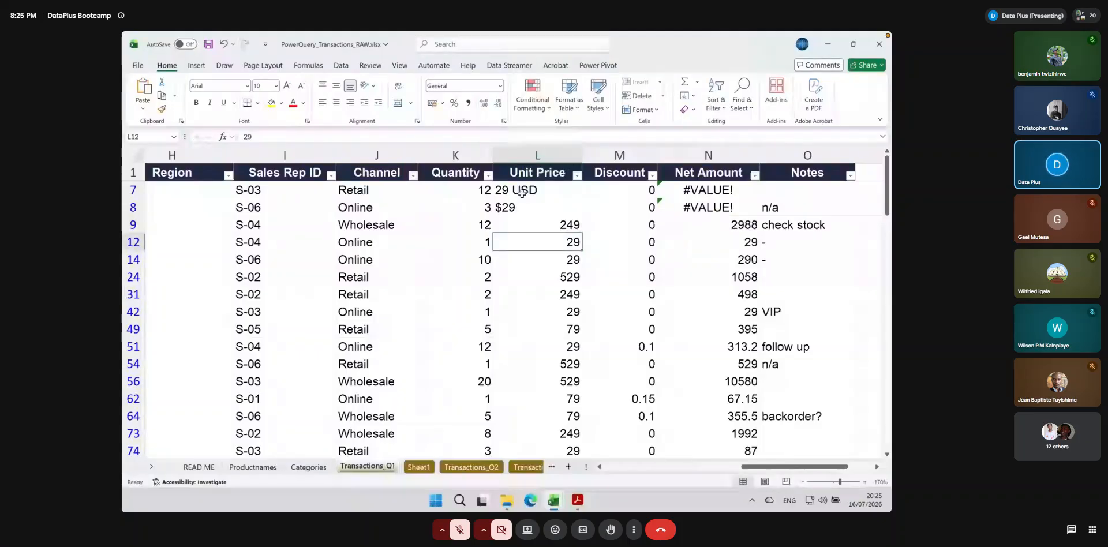
Insert a blank column between Unit Price and Discount on the Transactions_Q1 sheet
{"action": "left_click", "coordinate": [501, 209]}
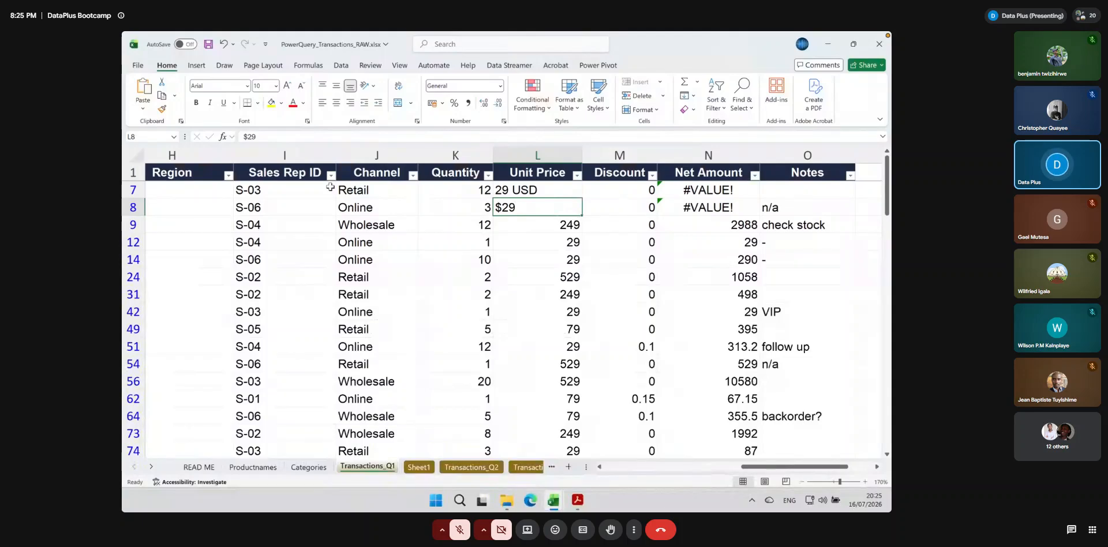
{"action": "left_click", "coordinate": [527, 191]}
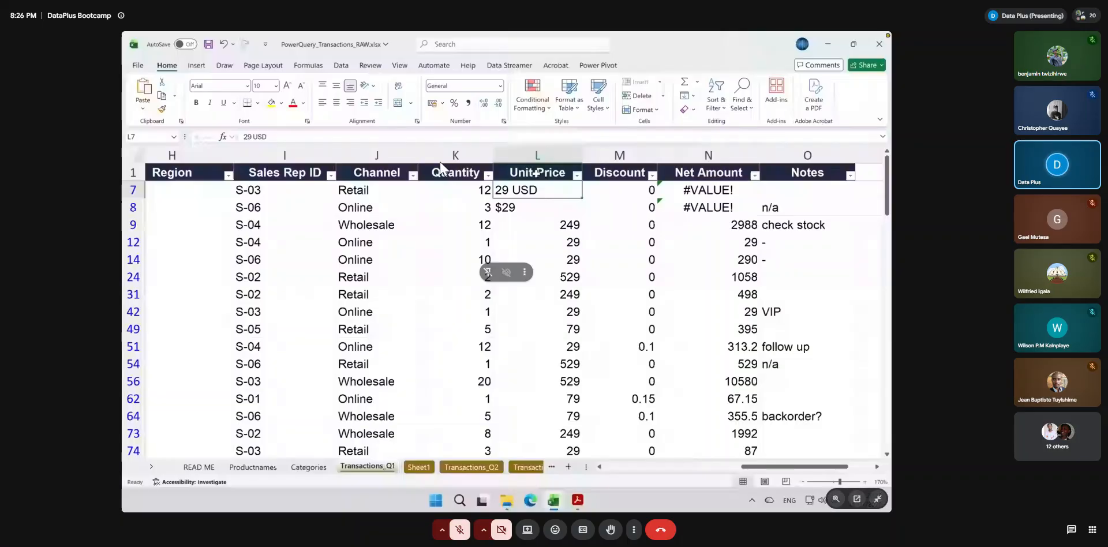
{"action": "left_click", "coordinate": [612, 151]}
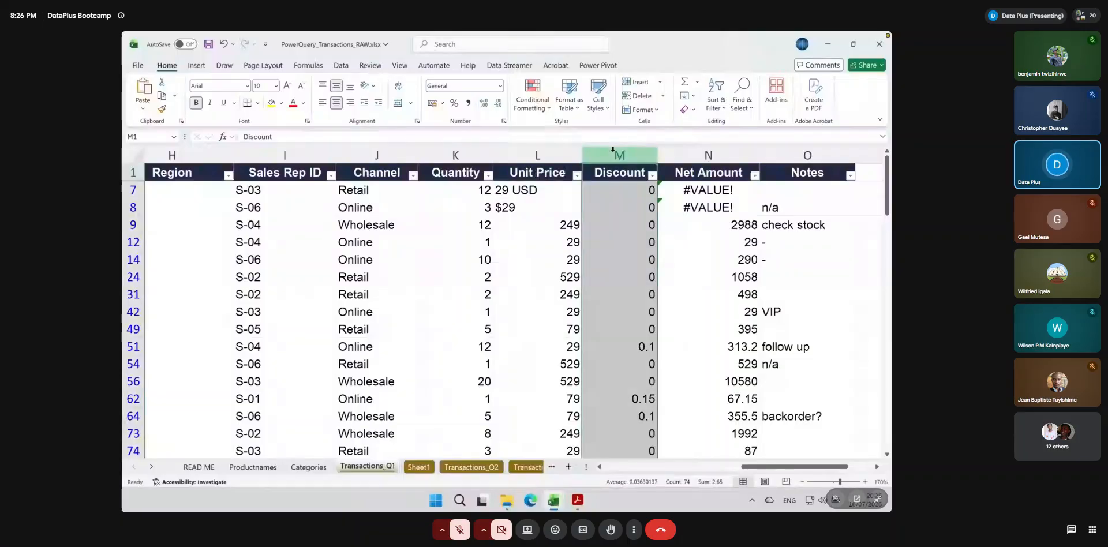
{"action": "left_click", "coordinate": [636, 82]}
Enter =SUBSTITUTE(L7, " USD", "") in M7 to strip the currency text from the Unit Price
{"action": "left_click", "coordinate": [627, 190]}
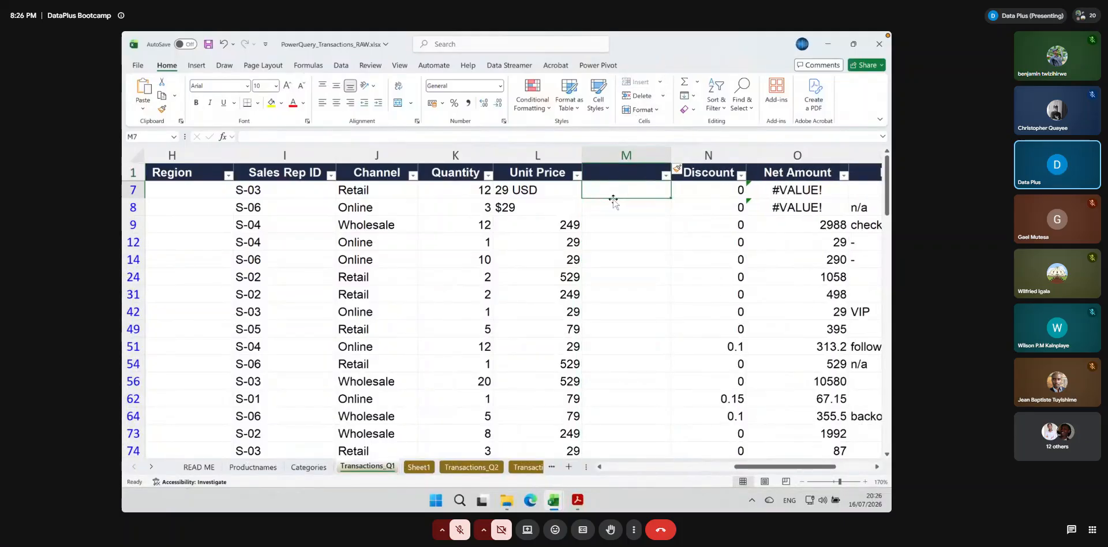
{"action": "type", "text": "="}
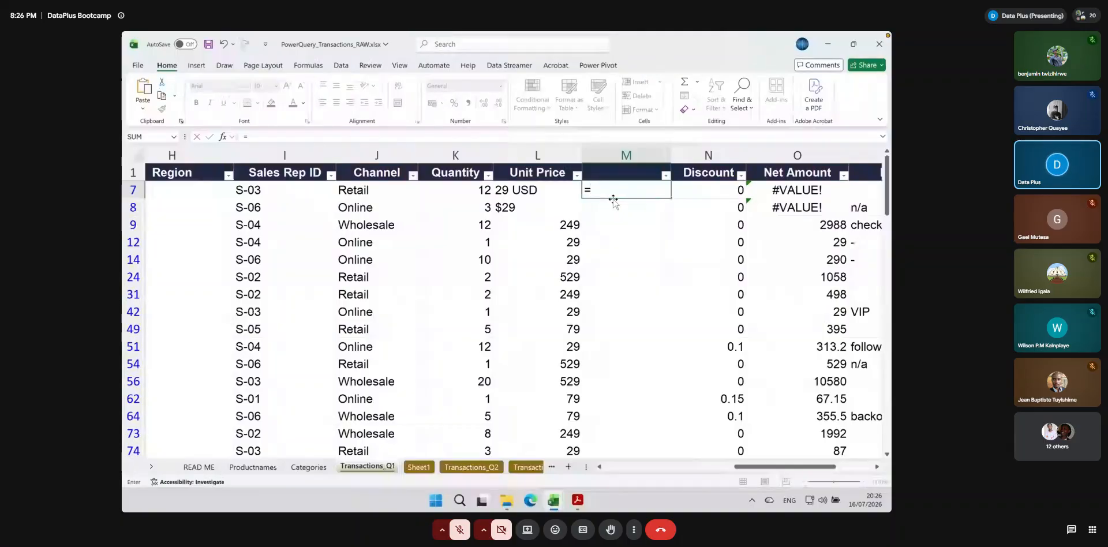
{"action": "type", "text": "sub"}
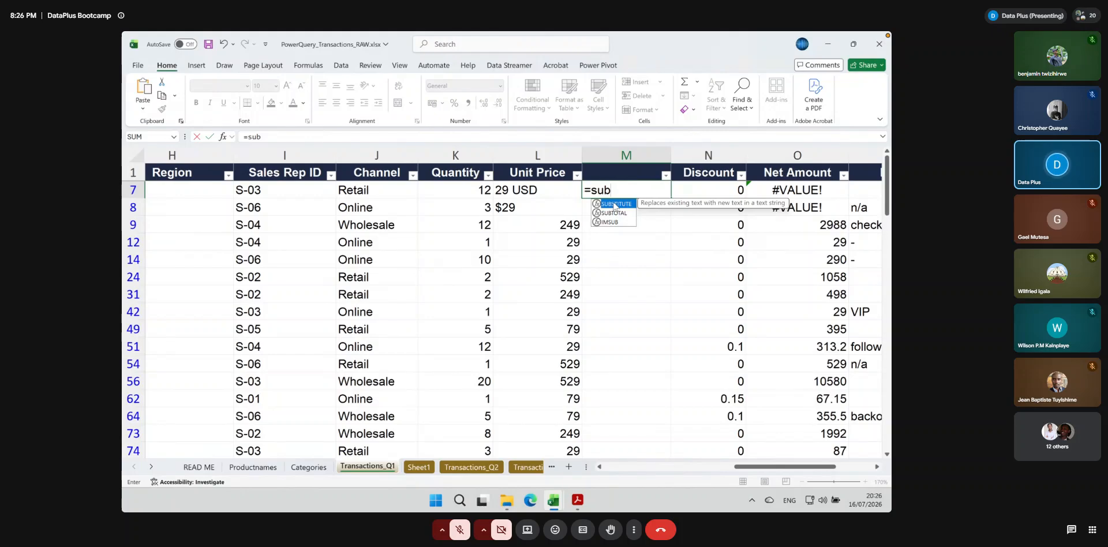
{"action": "double_click", "coordinate": [614, 203]}
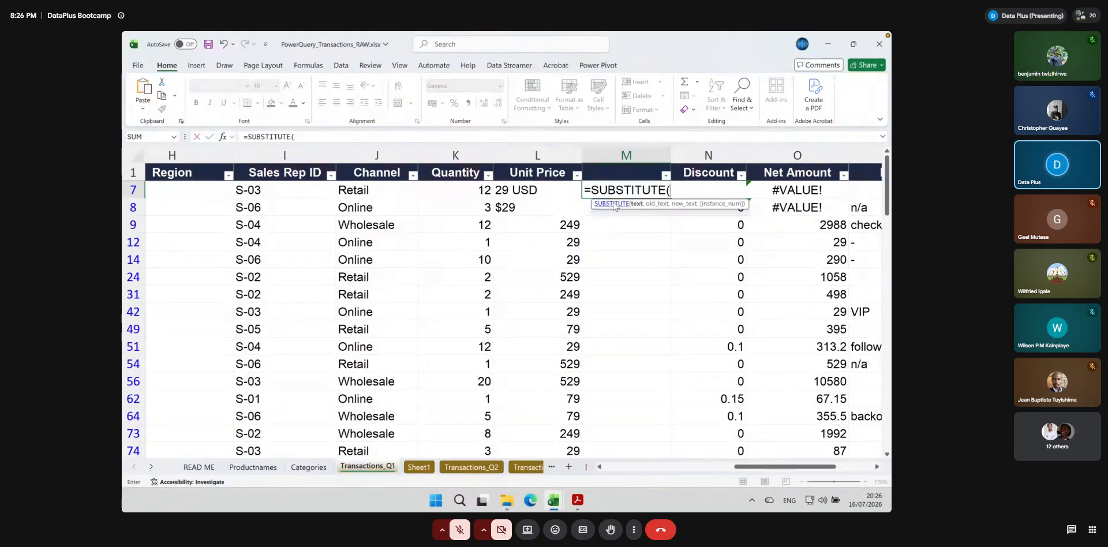
{"action": "left_click", "coordinate": [518, 191]}
{"action": "type", "text": ", \" US"}
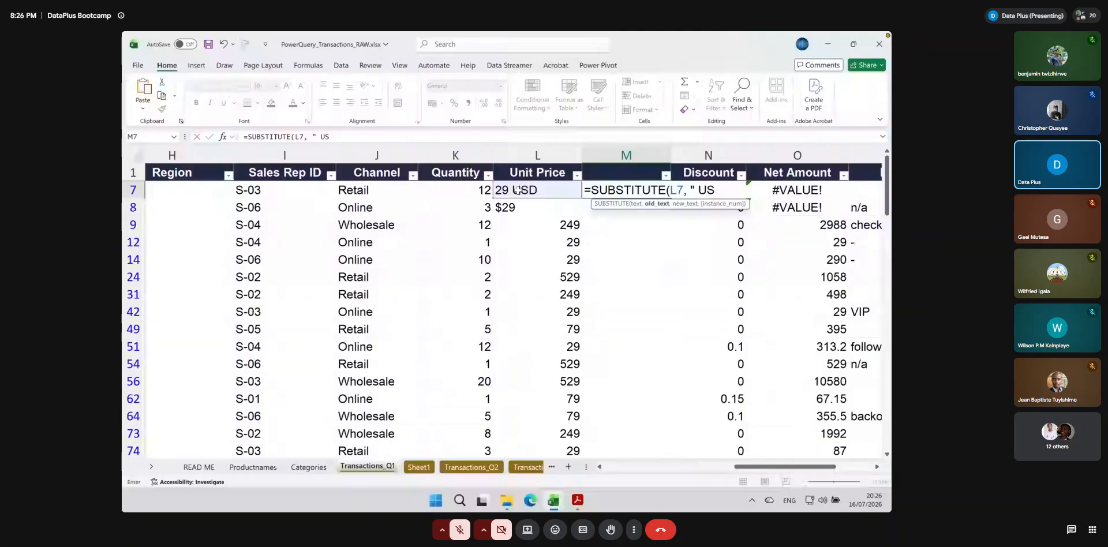
{"action": "type", "text": "D\", \"\""}
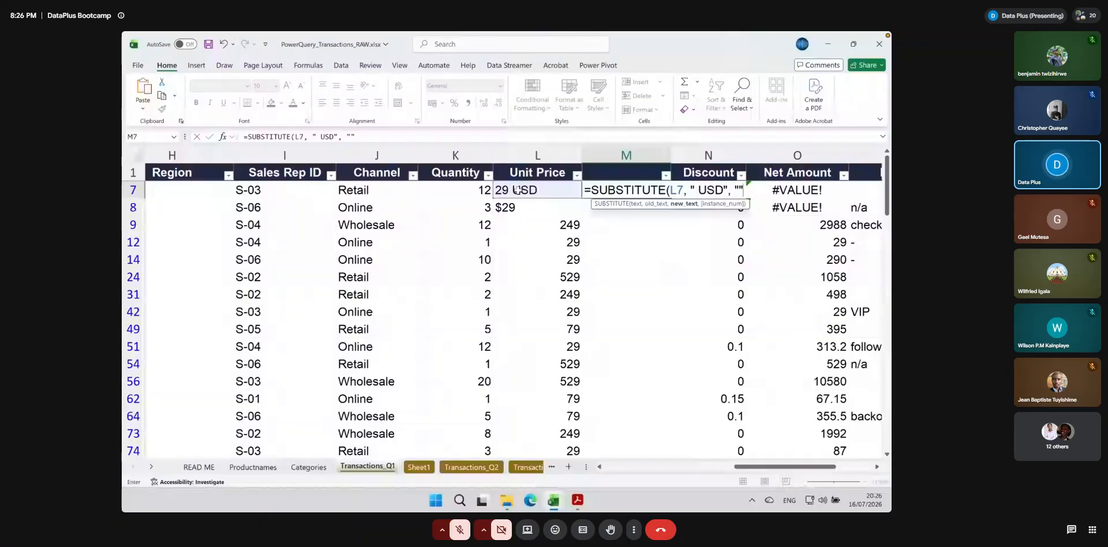
{"action": "type", "text": ")"}
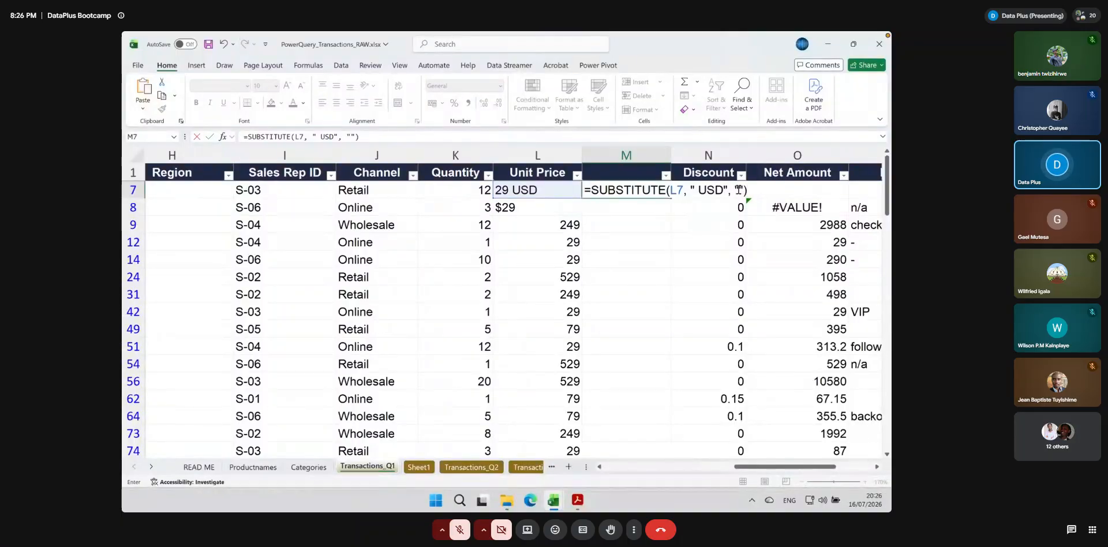
{"action": "left_click", "coordinate": [739, 194]}
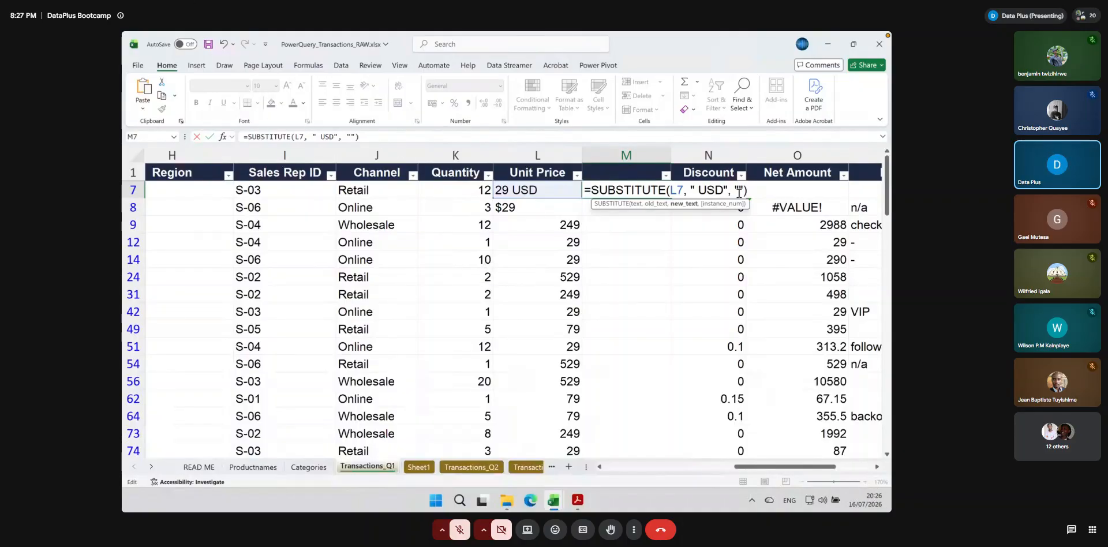
{"action": "left_click_drag", "start_coordinate": [690, 191], "coordinate": [745, 189]}
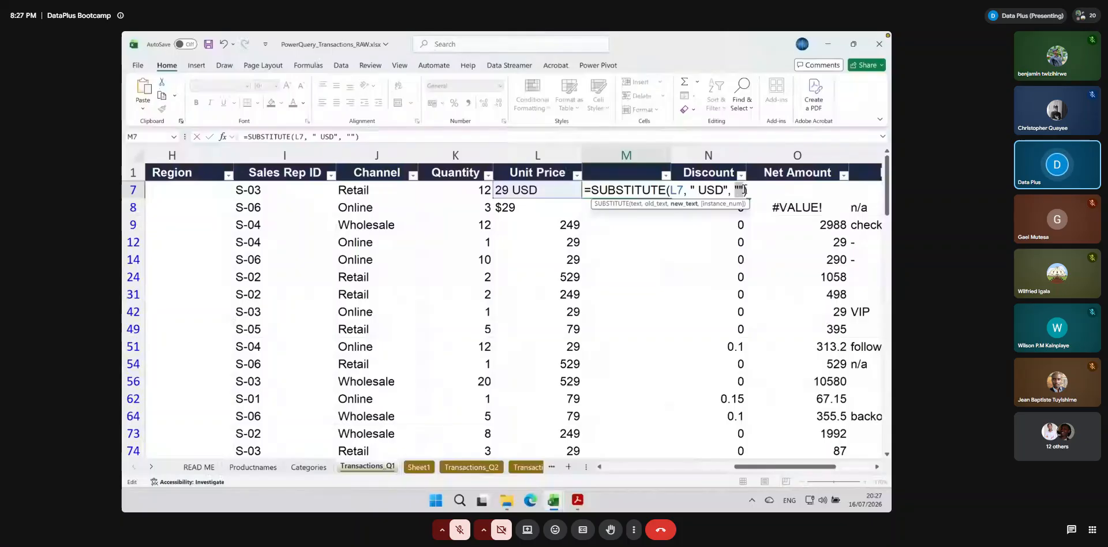
{"action": "key", "text": "ctrl+Return"}
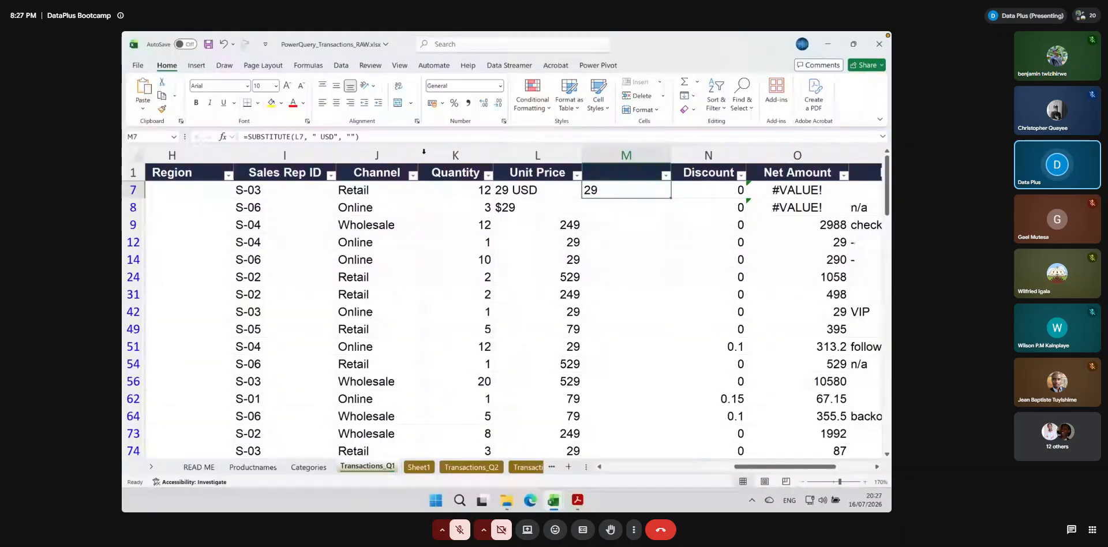
Wrap the M7 formula in NUMBERVALUE, making it =NUMBERVALUE(SUBSTITUTE(L7, " USD", "")), and fill it down column M
{"action": "double_click", "coordinate": [591, 195]}
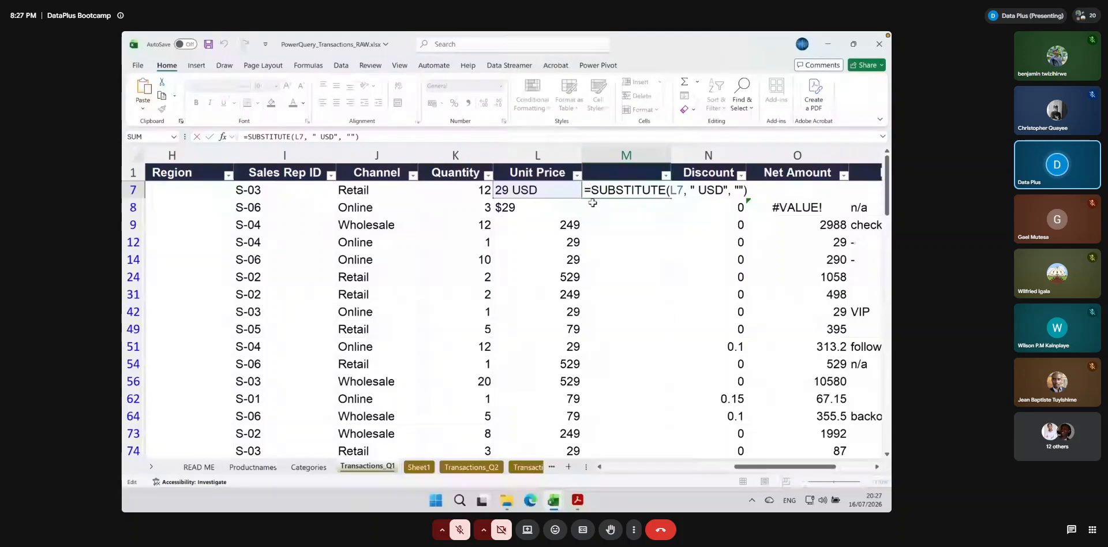
{"action": "type", "text": "num"}
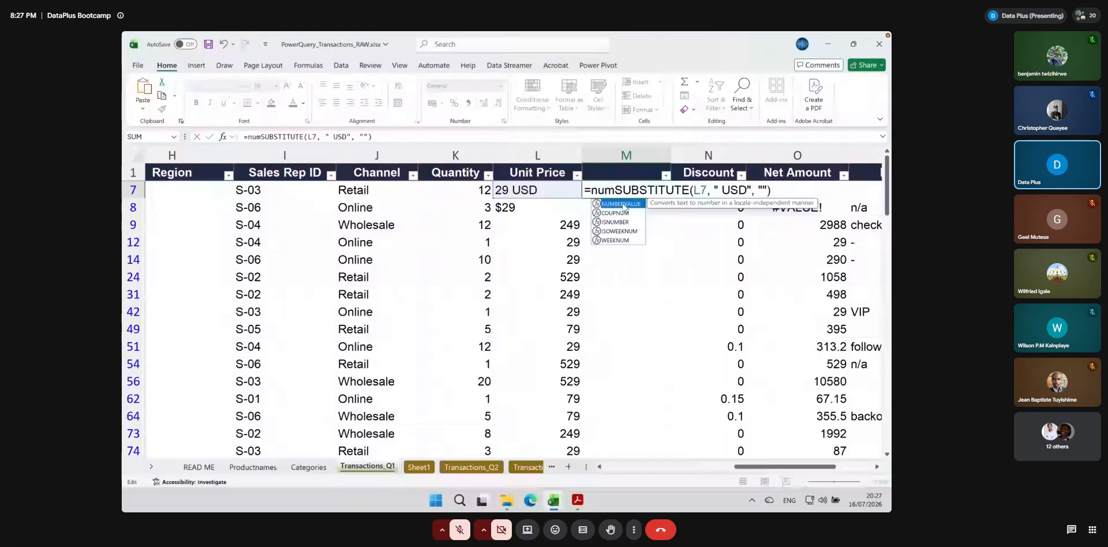
{"action": "double_click", "coordinate": [622, 203]}
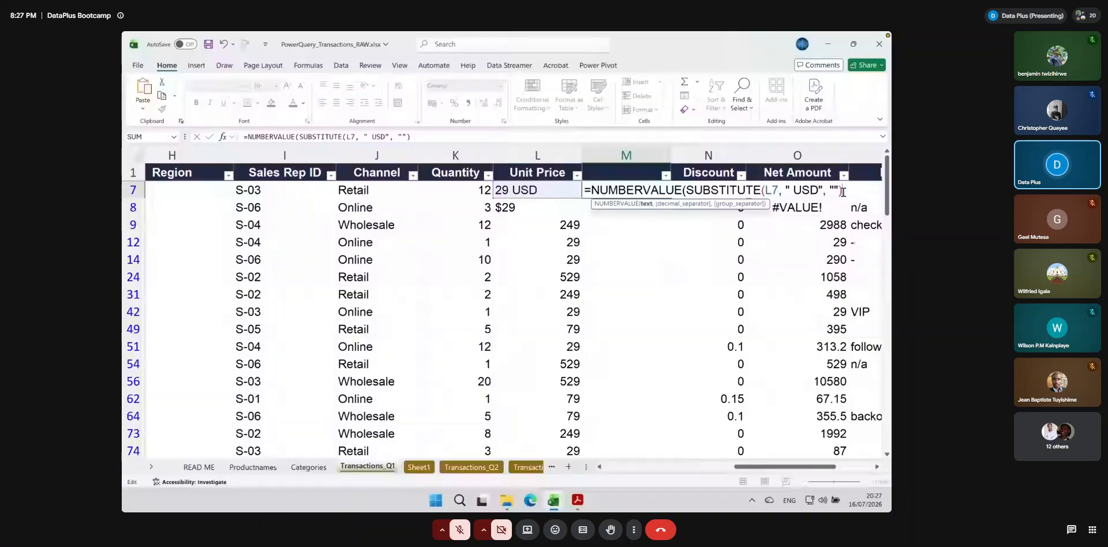
{"action": "key", "text": "Return"}
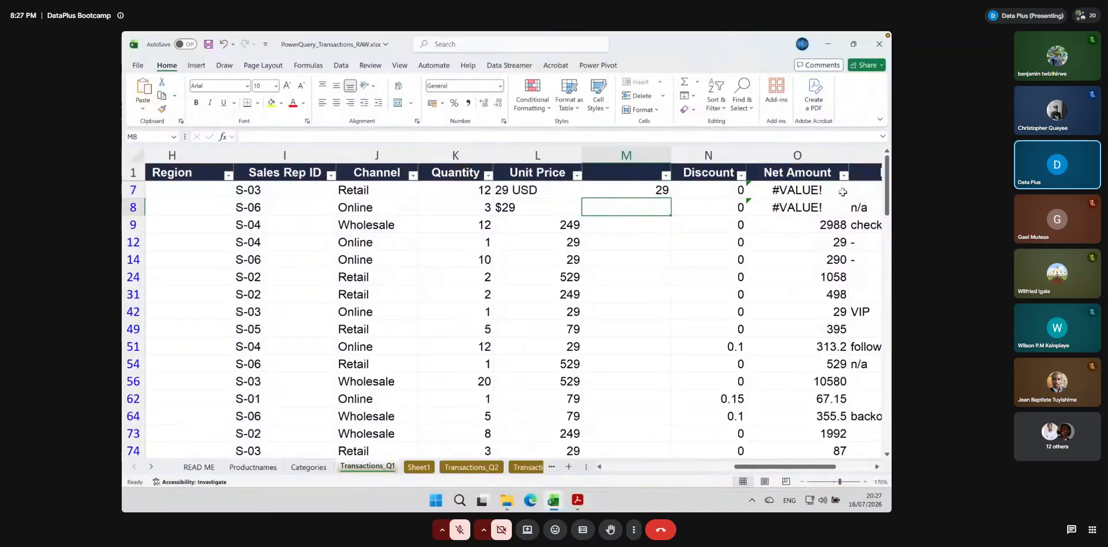
{"action": "left_click", "coordinate": [660, 189]}
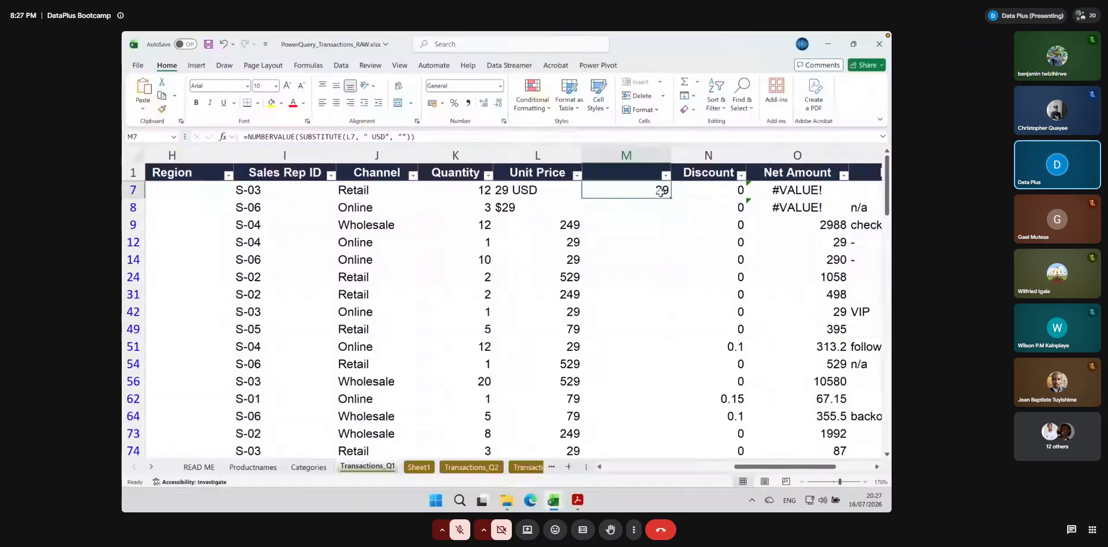
{"action": "double_click", "coordinate": [669, 198]}
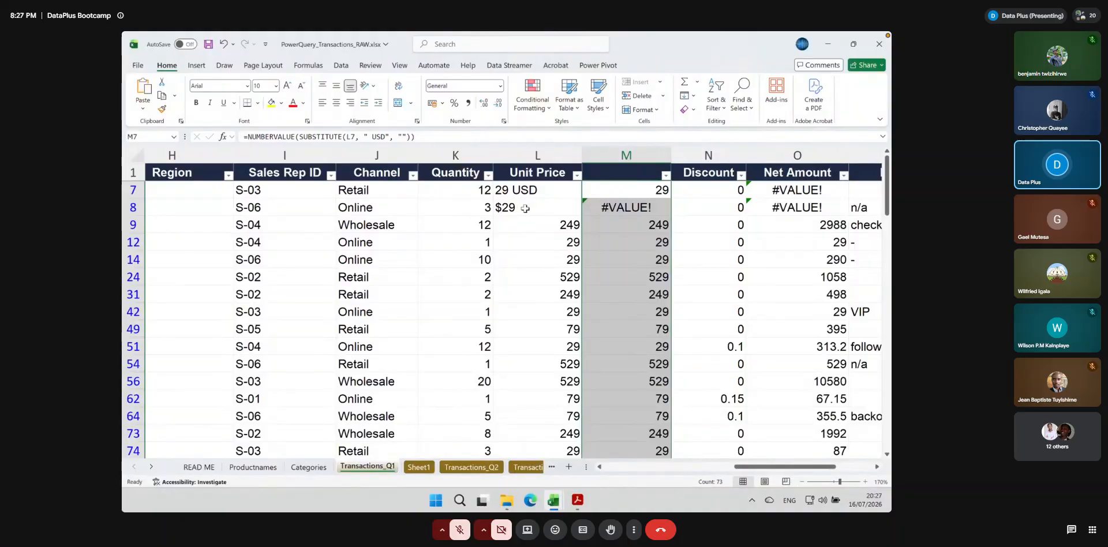
Check the Unit Price entry in L8, then open the M7 formula for editing and select the USD text inside SUBSTITUTE
{"action": "left_click", "coordinate": [525, 208]}
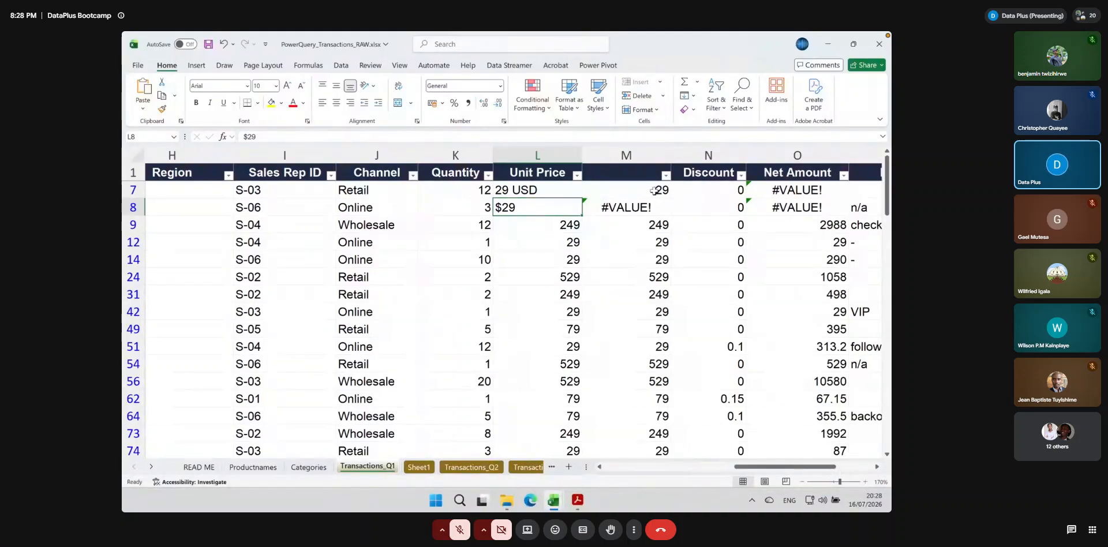
{"action": "double_click", "coordinate": [652, 190]}
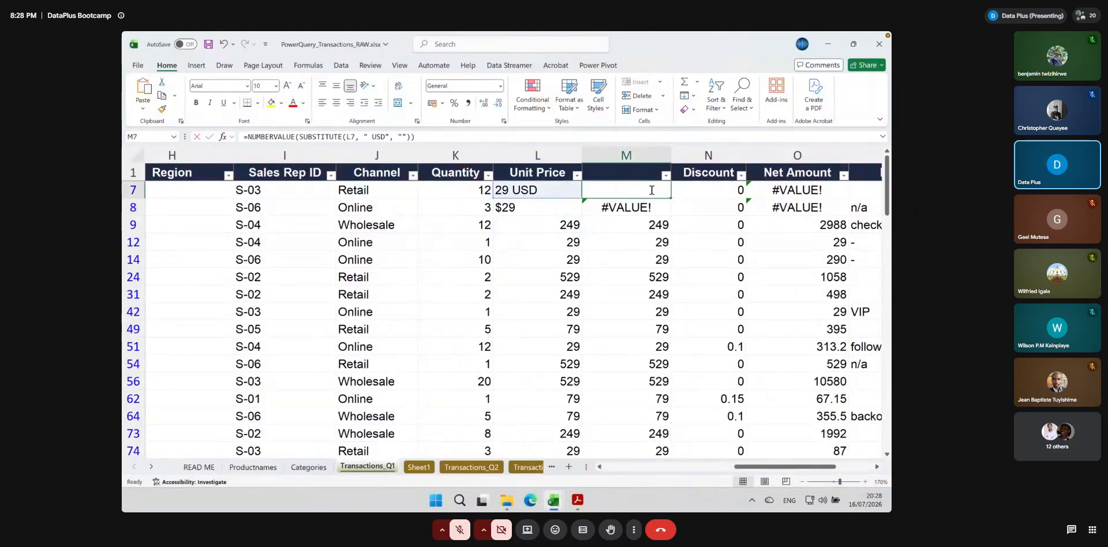
{"action": "double_click", "coordinate": [652, 190]}
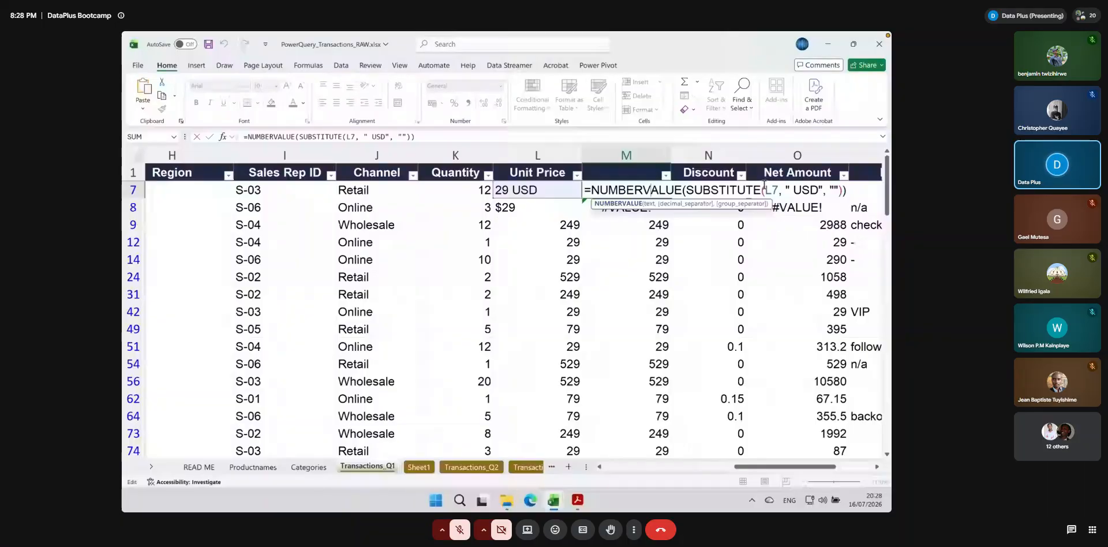
{"action": "left_click", "coordinate": [788, 189]}
{"action": "left_click_drag", "start_coordinate": [789, 189], "coordinate": [815, 190]}
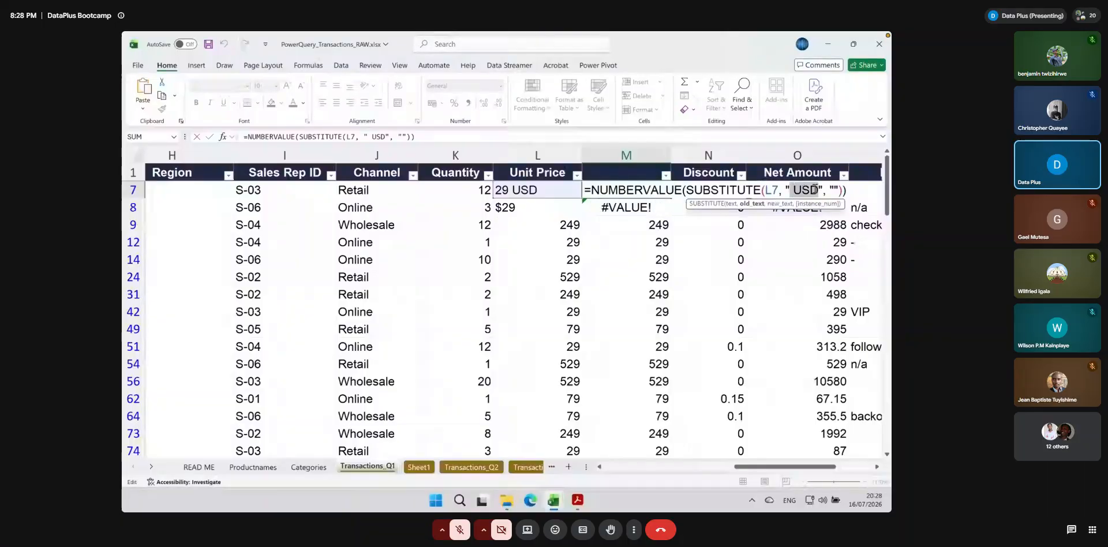
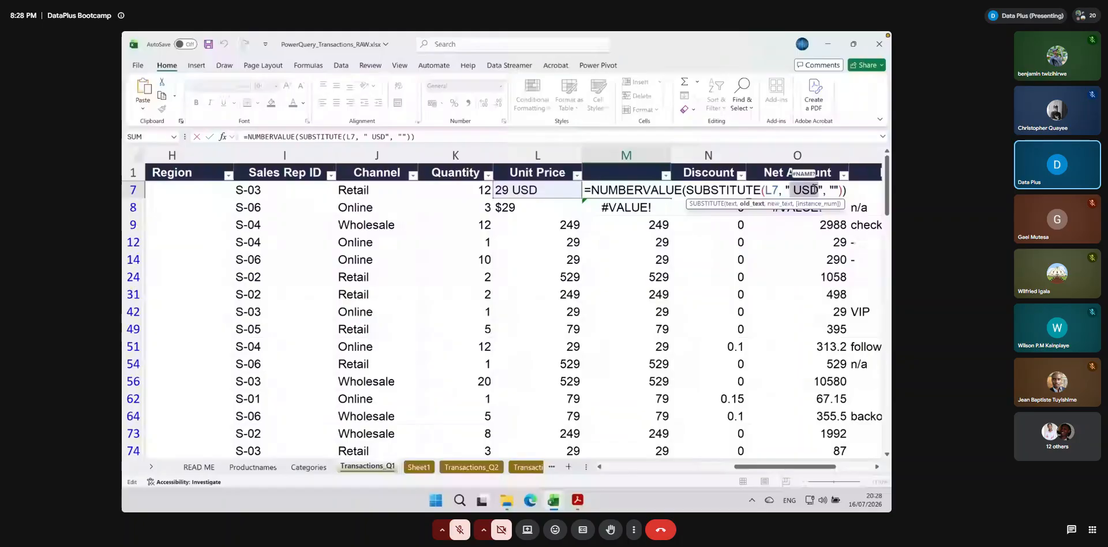
Leave the M7 formula and replace every USD in the Unit Price column with nothing
{"action": "key", "text": "Return"}
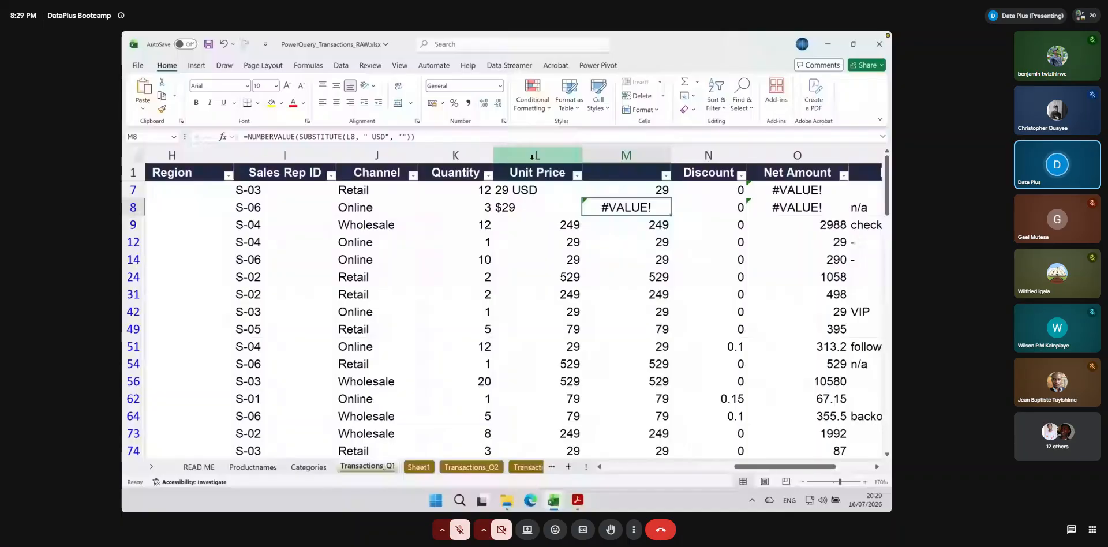
{"action": "left_click", "coordinate": [522, 152]}
{"action": "key", "text": "ctrl+f"}
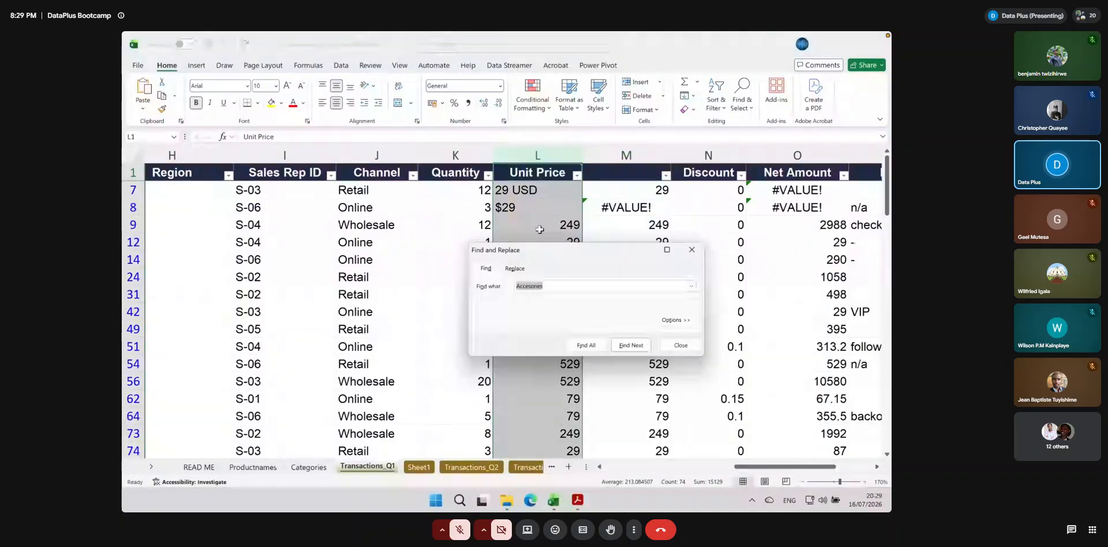
{"action": "key", "text": "ctrl+h"}
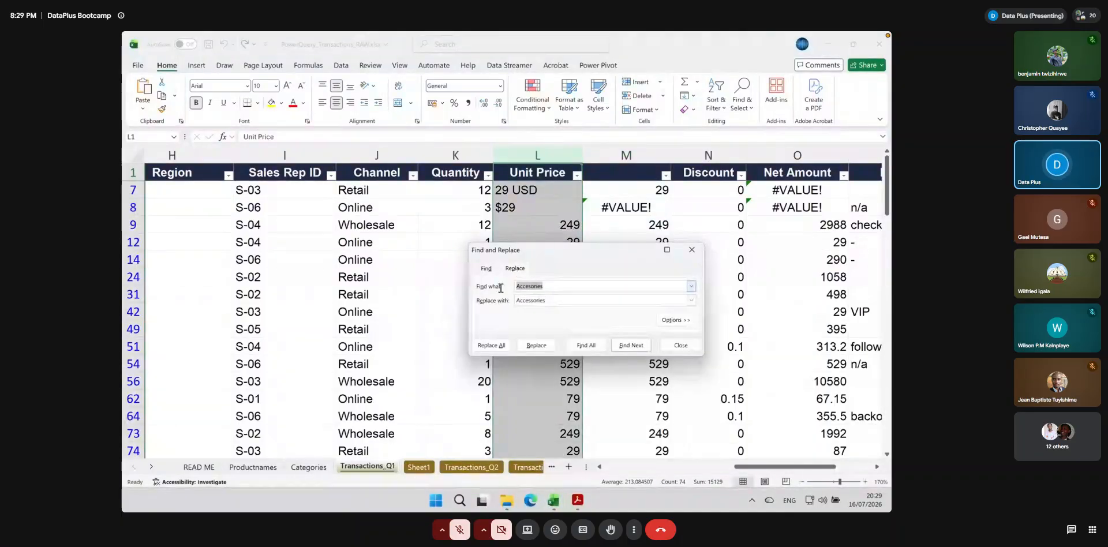
{"action": "type", "text": "USD"}
{"action": "key", "text": "Tab"}
{"action": "key", "text": "BackSpace"}
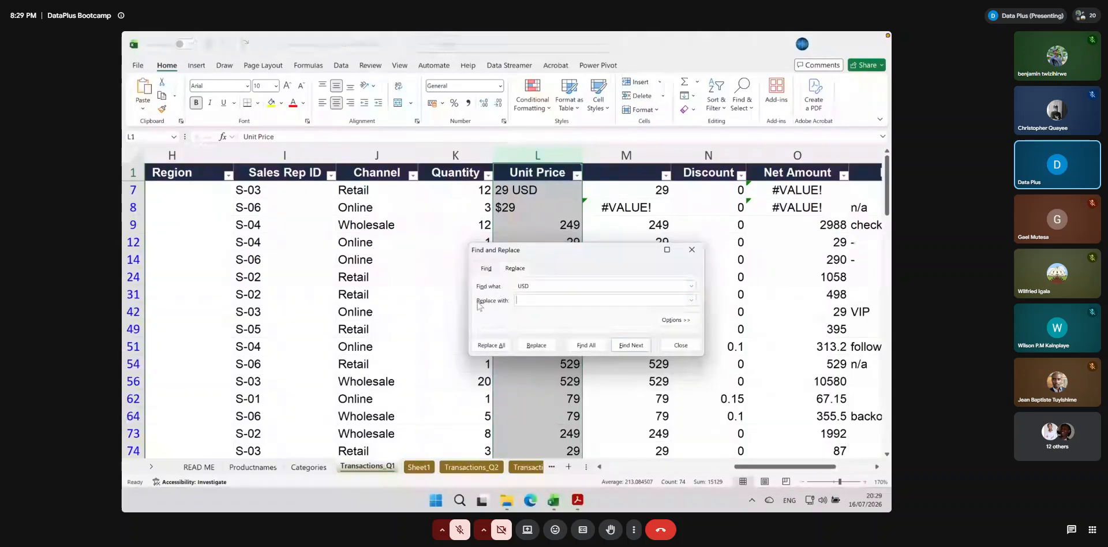
{"action": "left_click", "coordinate": [496, 345]}
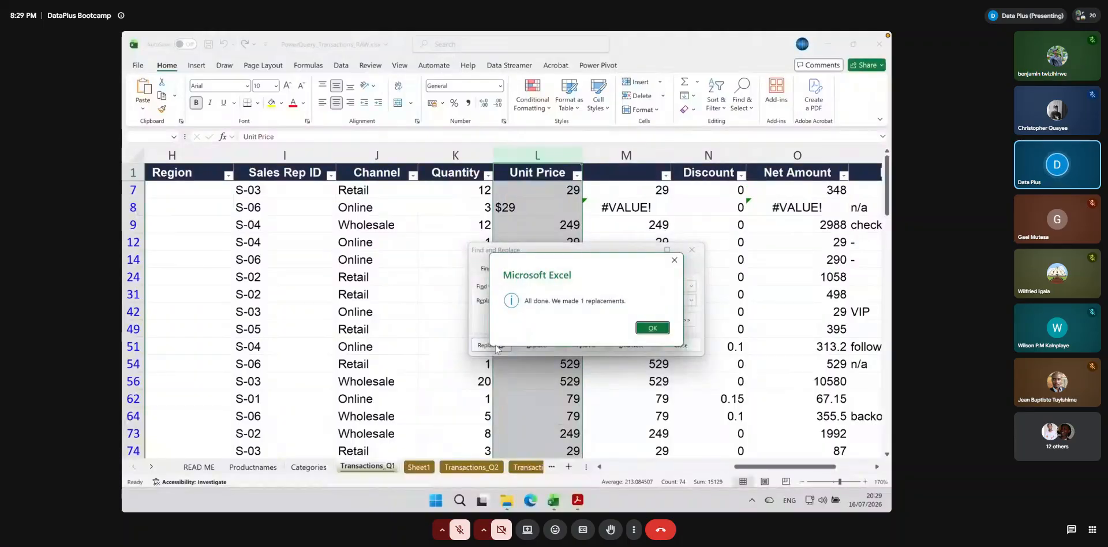
{"action": "left_click", "coordinate": [653, 328]}
Replace every $ sign in the Unit Price column with nothing and close Find and Replace
{"action": "left_click_drag", "start_coordinate": [535, 284], "coordinate": [500, 287]}
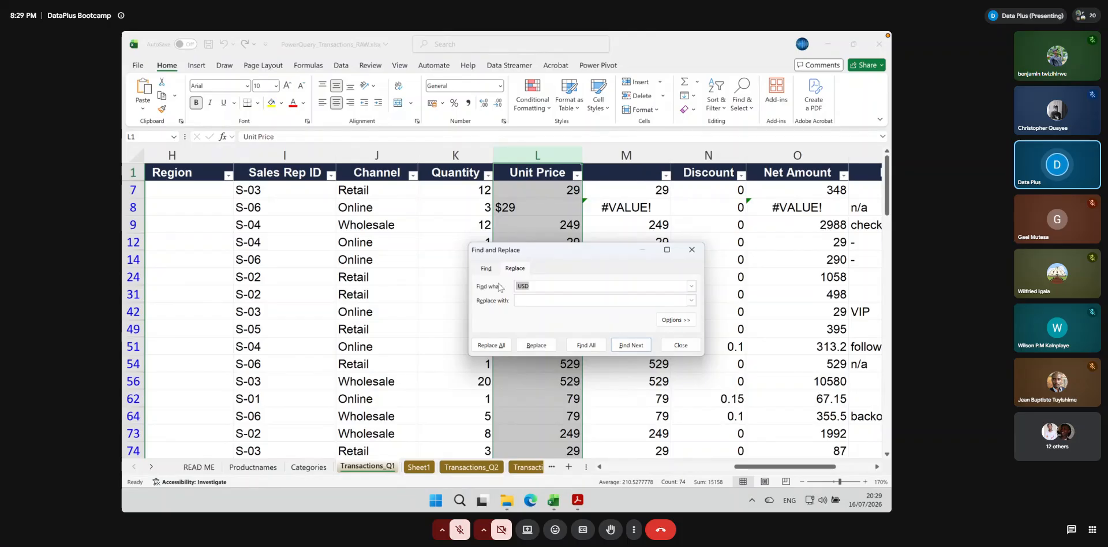
{"action": "type", "text": "$"}
{"action": "left_click", "coordinate": [488, 346]}
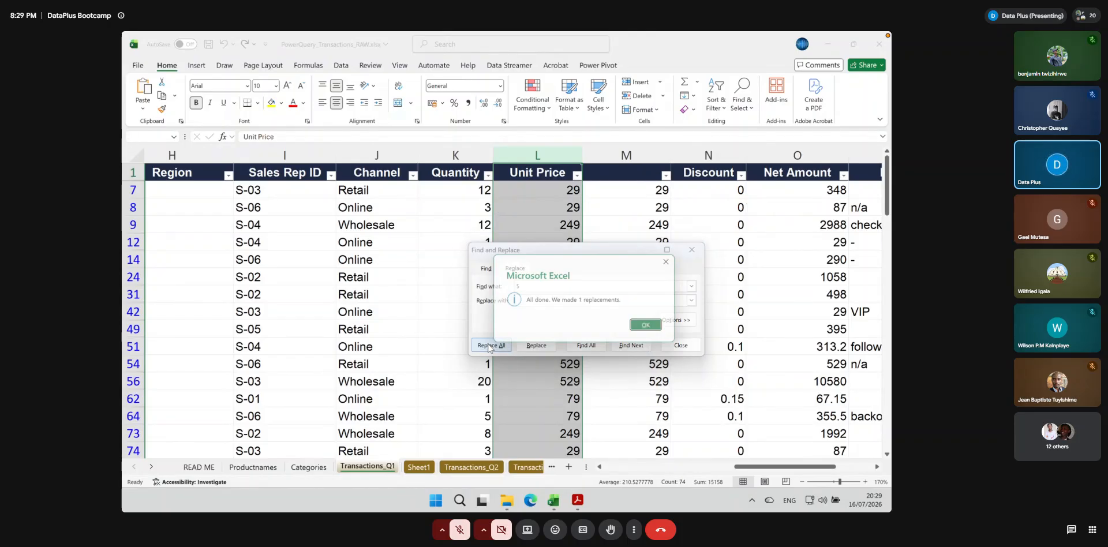
{"action": "left_click", "coordinate": [650, 327]}
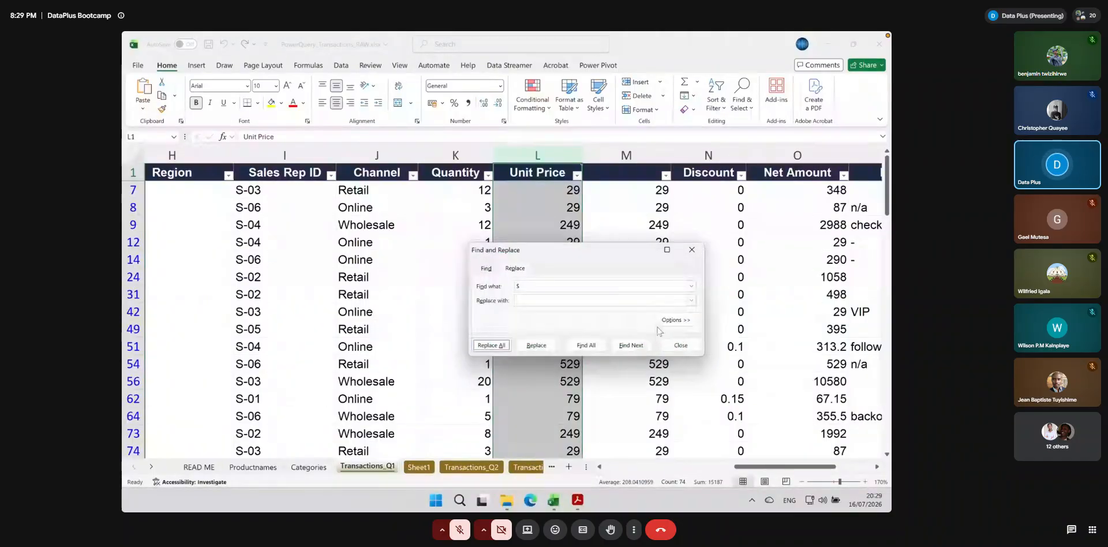
{"action": "left_click", "coordinate": [692, 249]}
Clear the active filters on the Transactions_Q1 sheet so that all rows are shown
{"action": "scroll", "coordinate": [557, 253], "scroll_direction": "left", "scroll_amount": 5}
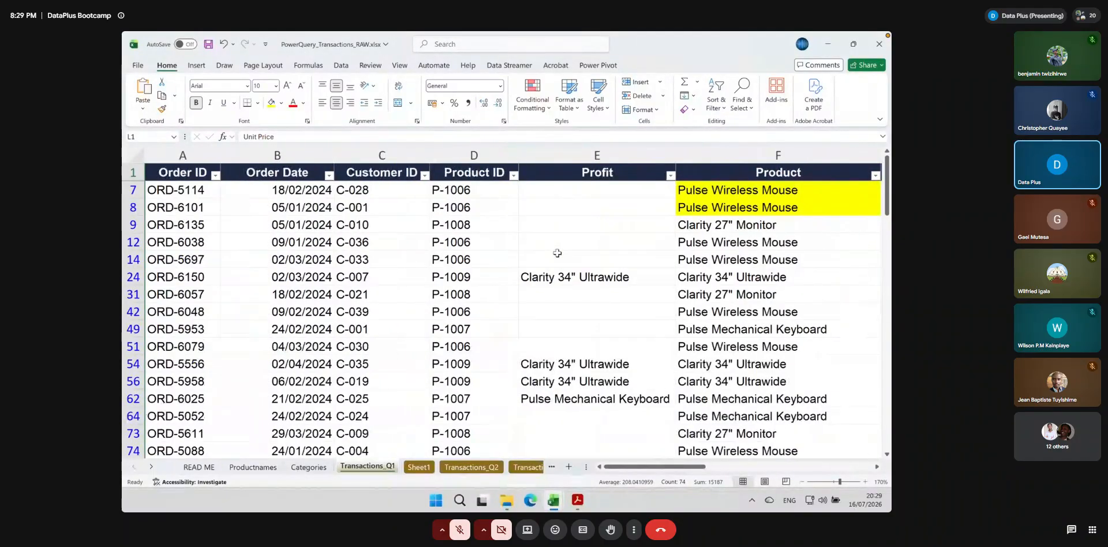
{"action": "left_click_drag", "start_coordinate": [645, 466], "coordinate": [778, 467]}
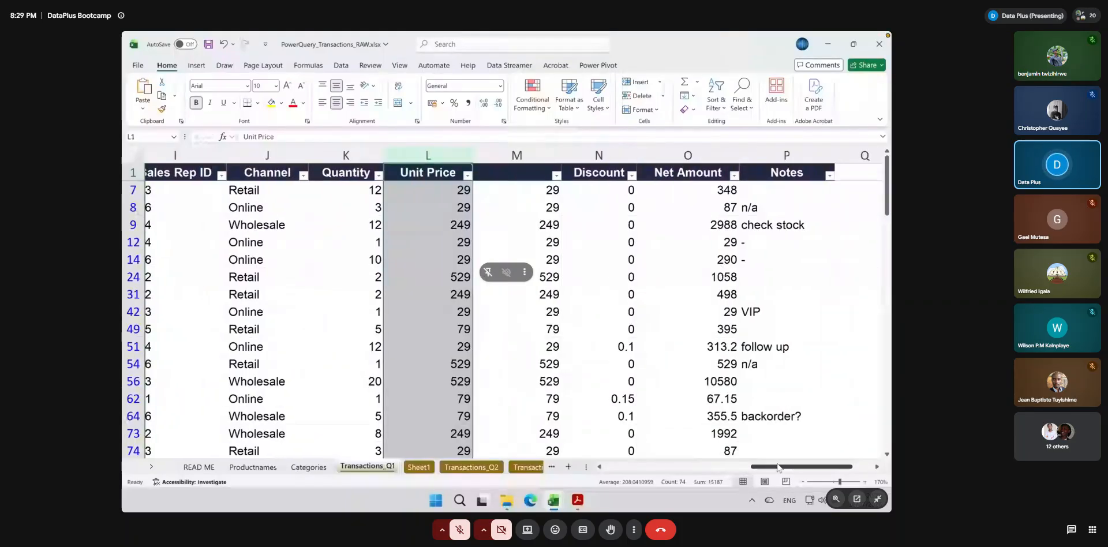
{"action": "left_click", "coordinate": [717, 103]}
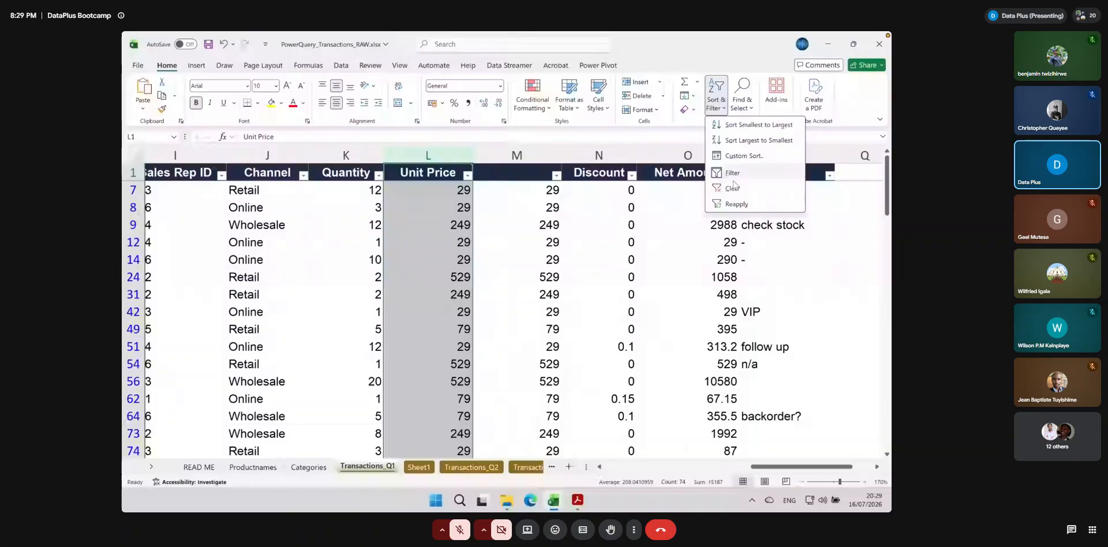
{"action": "left_click", "coordinate": [732, 188]}
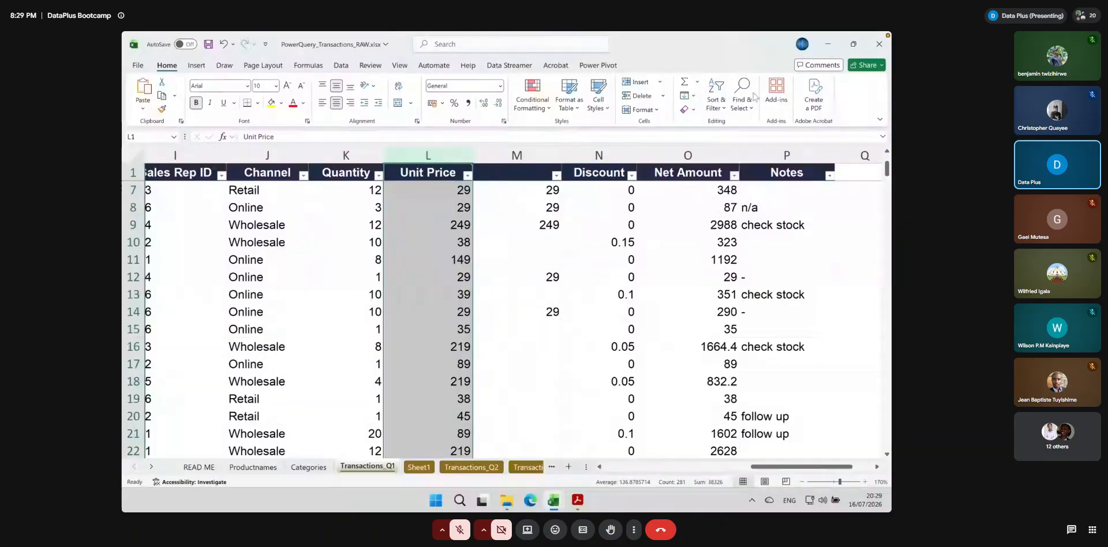
{"action": "left_click", "coordinate": [721, 110]}
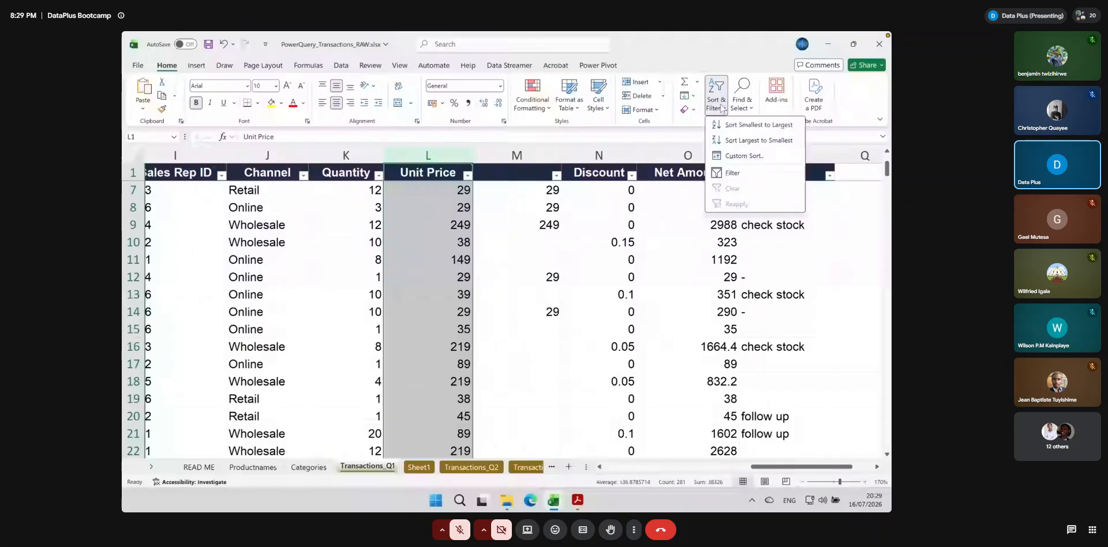
{"action": "key", "text": "Escape"}
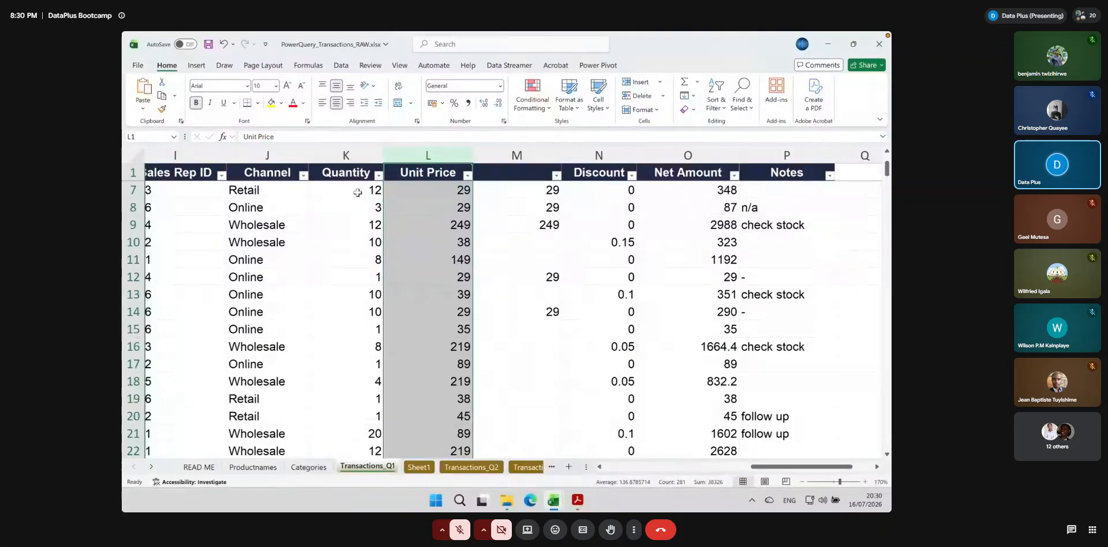
Delete the helper formula column M between Unit Price and Discount
{"action": "left_click", "coordinate": [355, 190]}
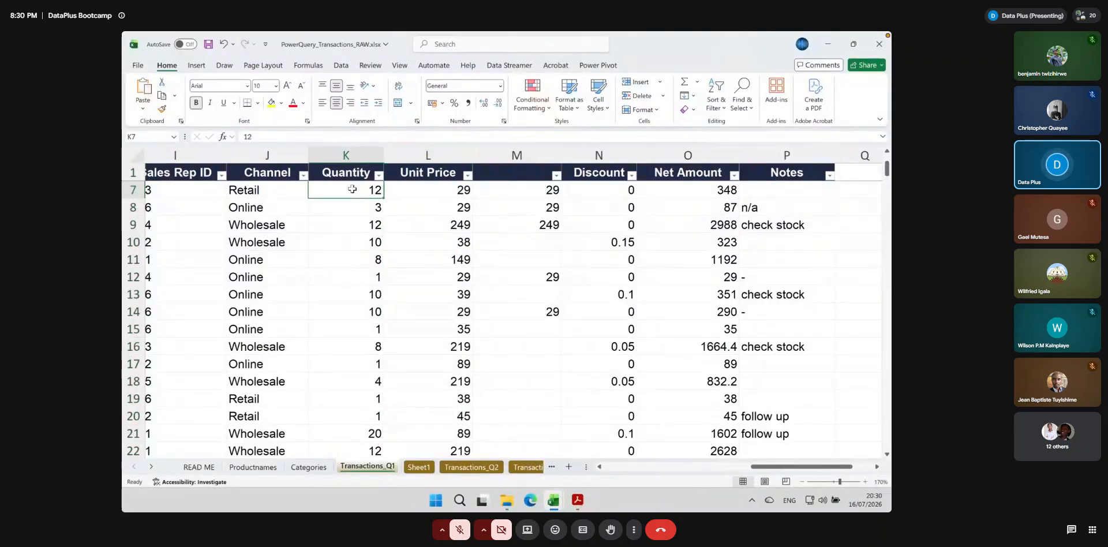
{"action": "left_click", "coordinate": [437, 190]}
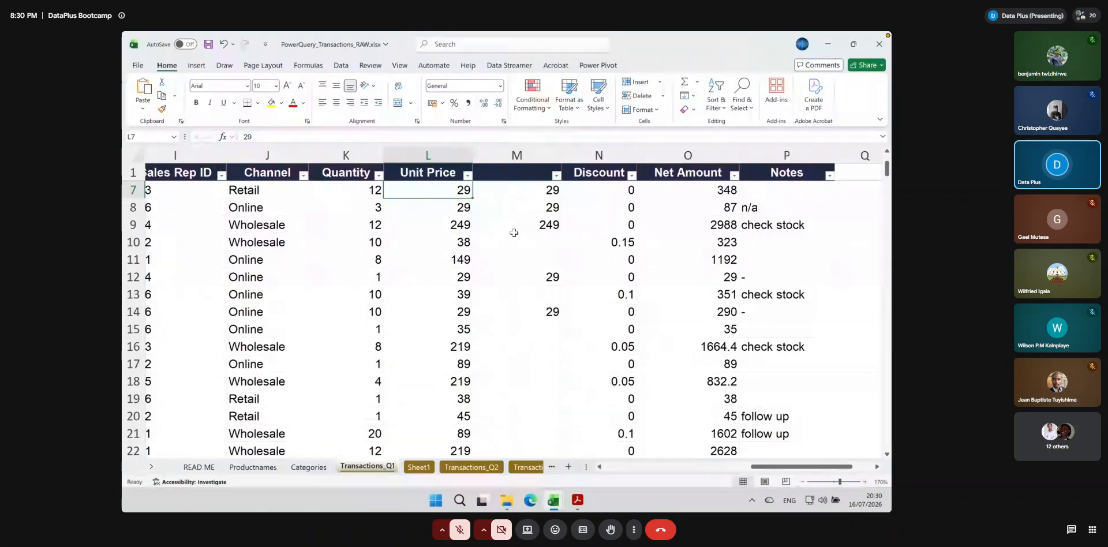
{"action": "left_click", "coordinate": [517, 155]}
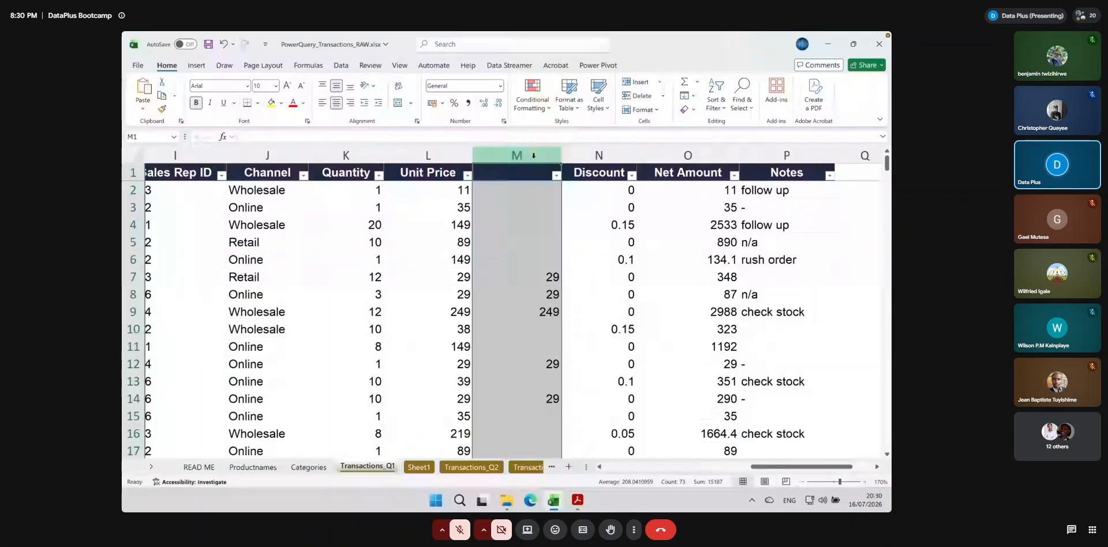
{"action": "left_click", "coordinate": [637, 96]}
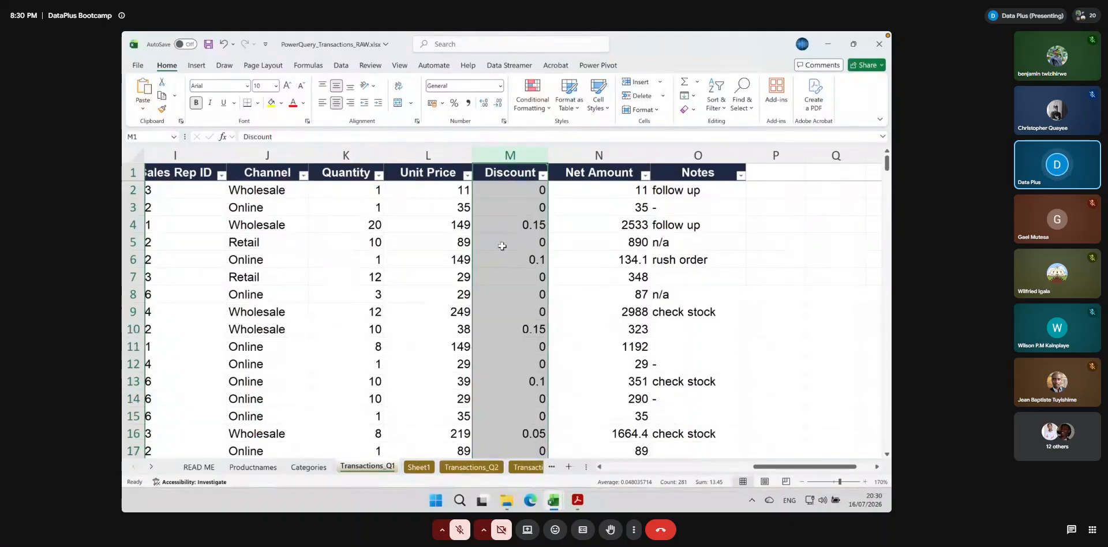
Check the Quantity, Unit Price and Discount entries in row 2 of Transactions_Q1
{"action": "left_click", "coordinate": [347, 192]}
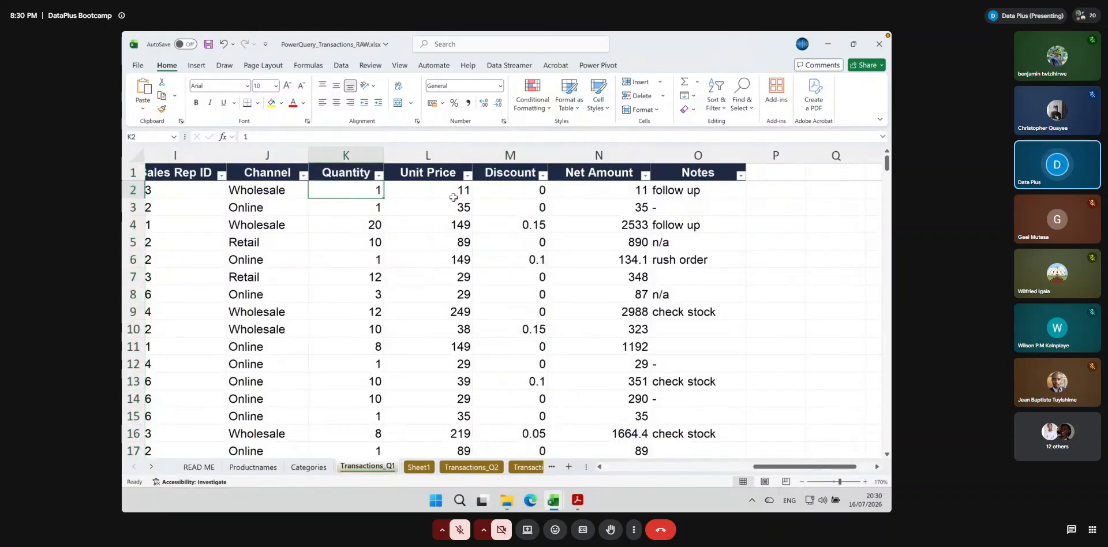
{"action": "left_click", "coordinate": [434, 191]}
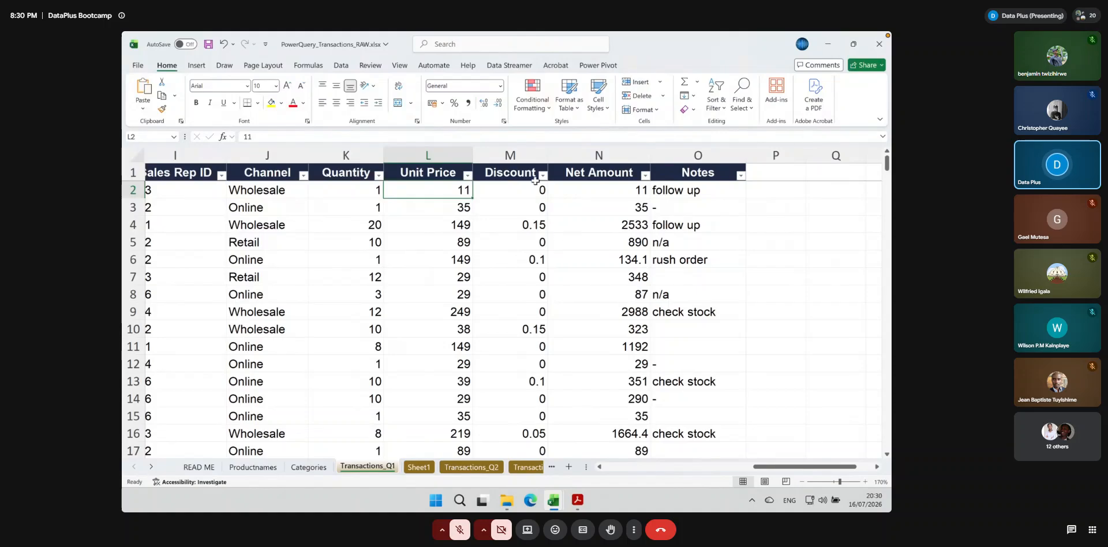
{"action": "left_click", "coordinate": [518, 186]}
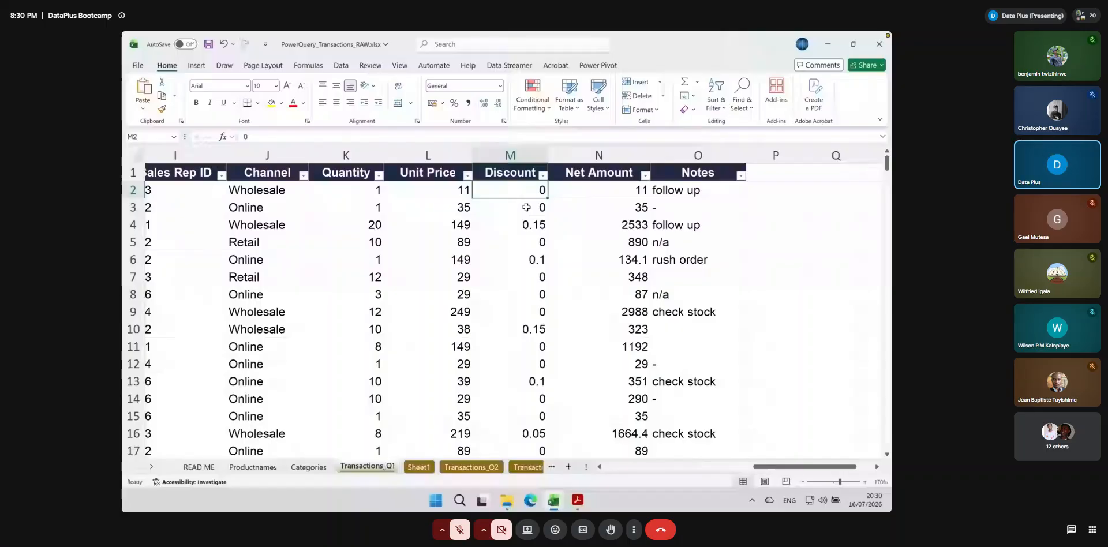
Switch to the Advanced Excel slide deck and go to the Text Functions — Clean & Combine slide
{"action": "key", "text": "alt+Tab"}
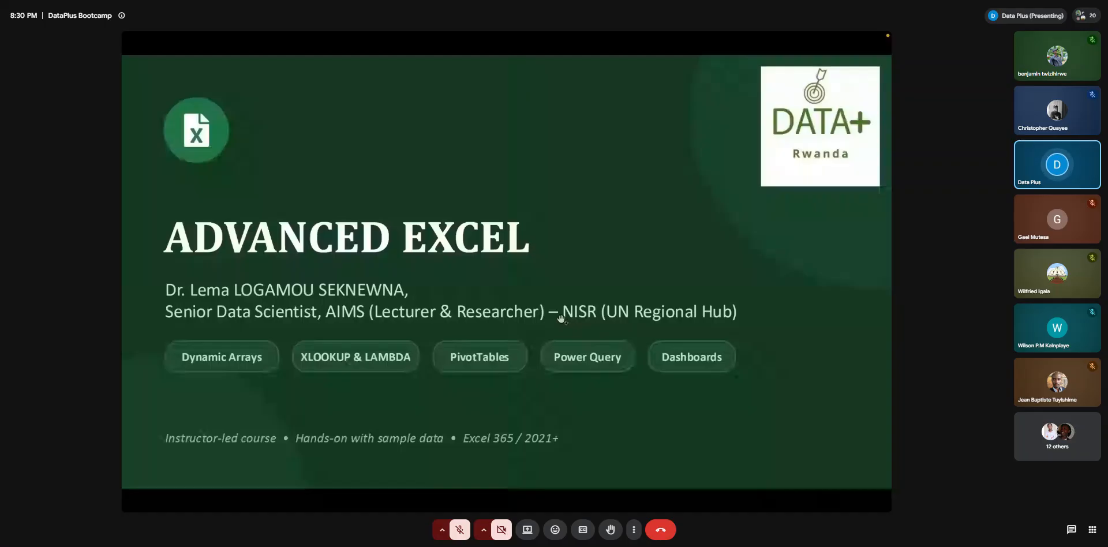
{"action": "left_click", "coordinate": [562, 319]}
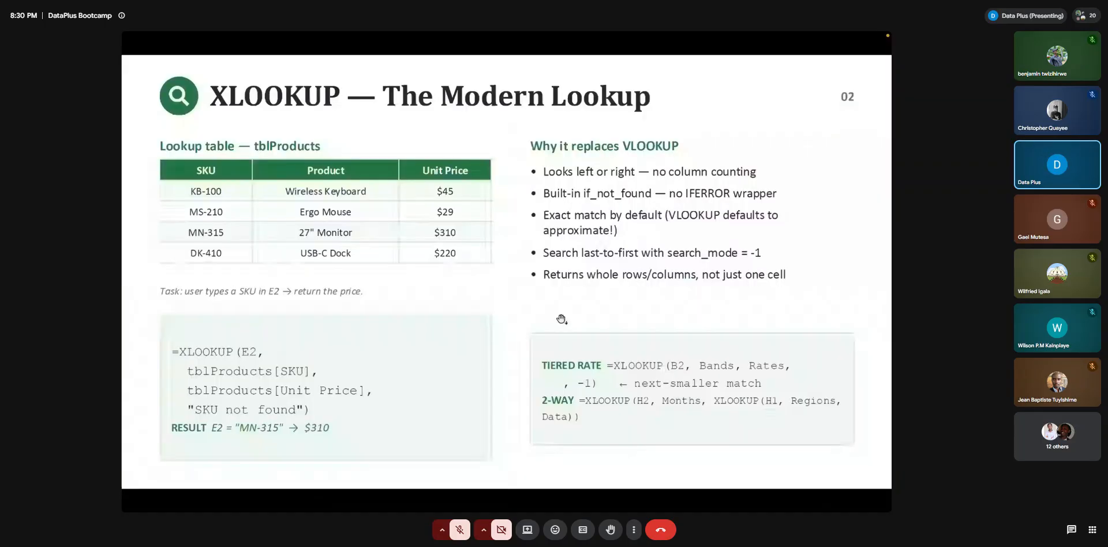
{"action": "scroll", "coordinate": [562, 319], "scroll_direction": "down", "scroll_amount": 5}
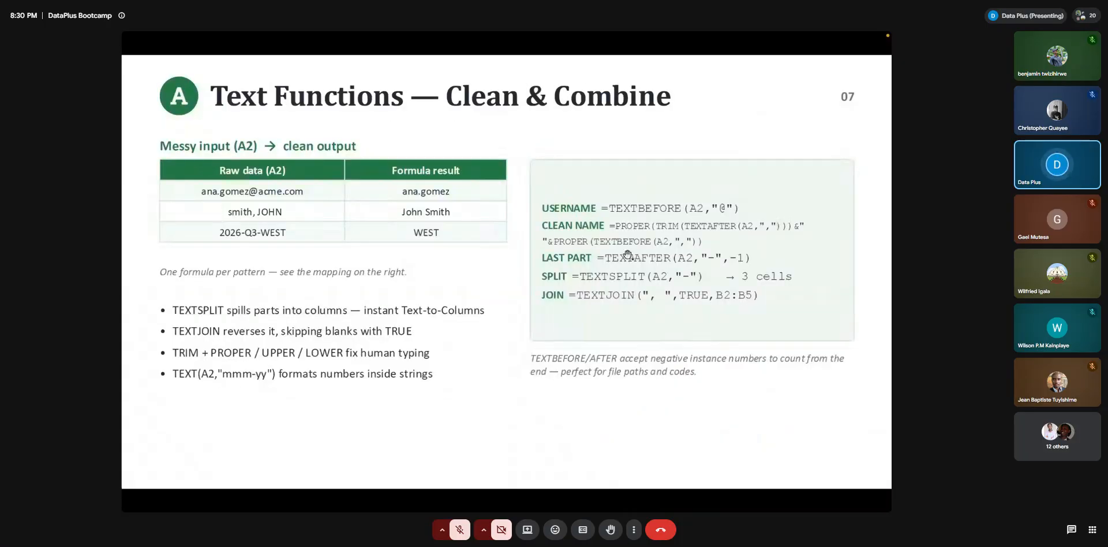
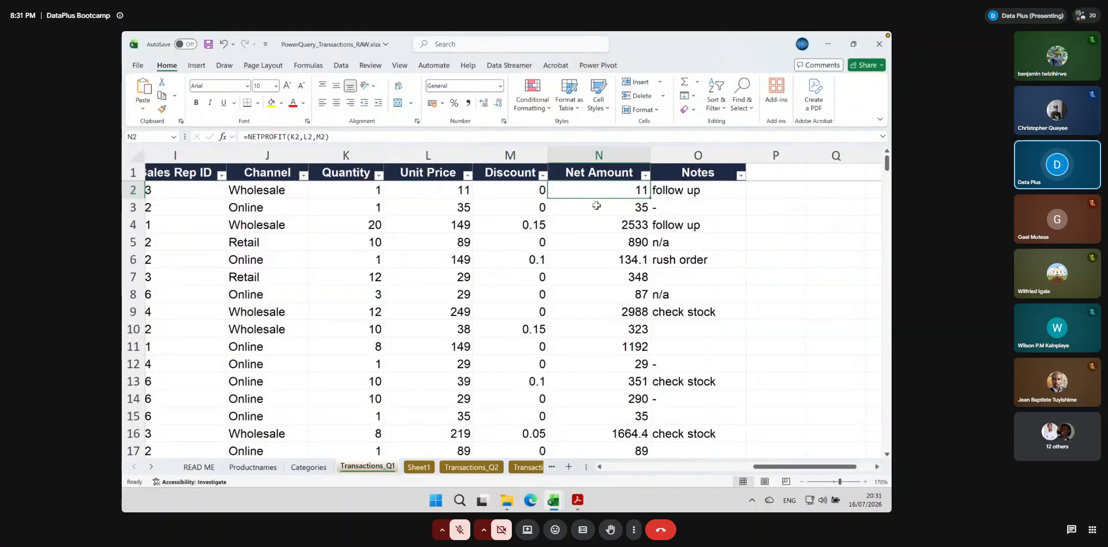
Delete the Net Amount column N on Transactions_Q1 and insert a blank column N between Discount and Notes
{"action": "left_click", "coordinate": [603, 169]}
{"action": "key", "text": "ctrl+shift+Down"}
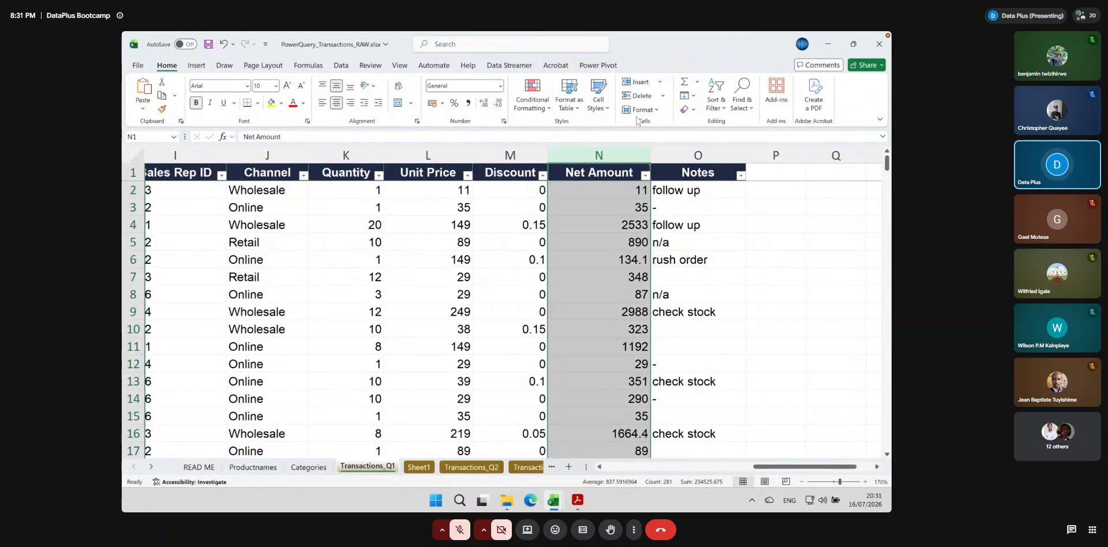
{"action": "left_click", "coordinate": [638, 95]}
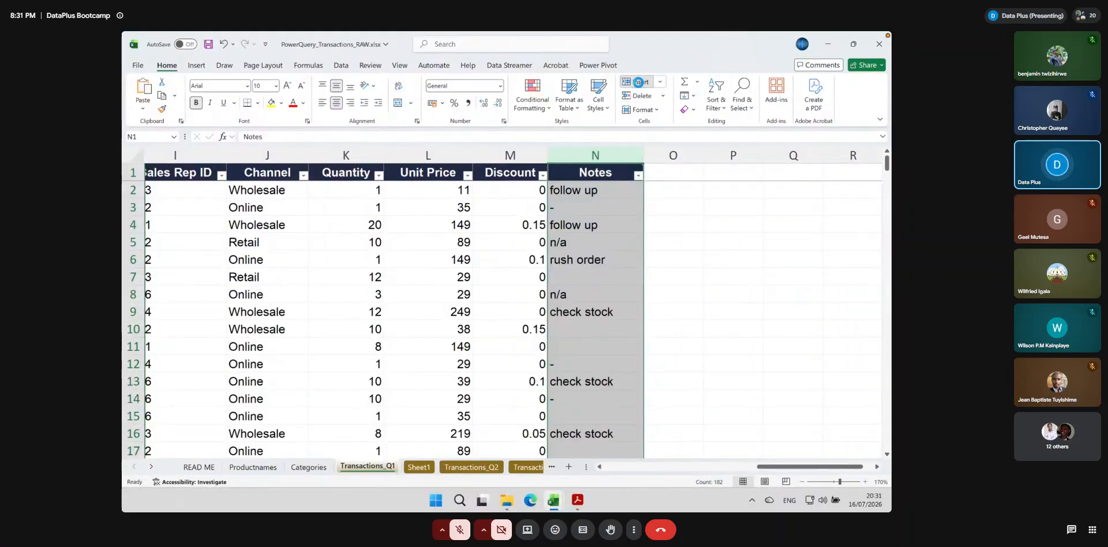
{"action": "left_click", "coordinate": [639, 82]}
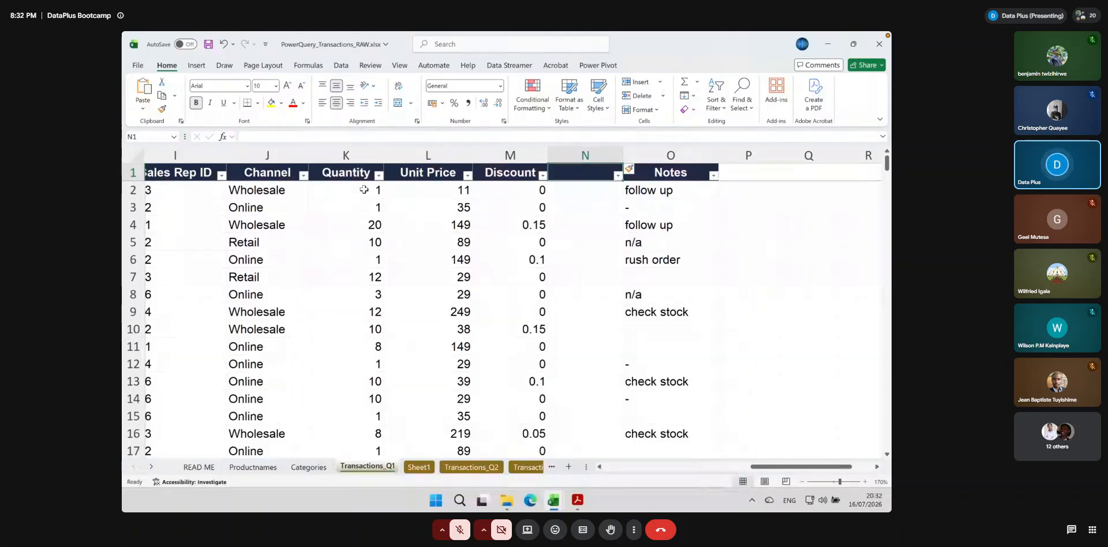
Begin a net amount formula in N2 that multiplies Quantity K2 by Unit Price L2
{"action": "left_click_drag", "start_coordinate": [347, 190], "coordinate": [450, 191]}
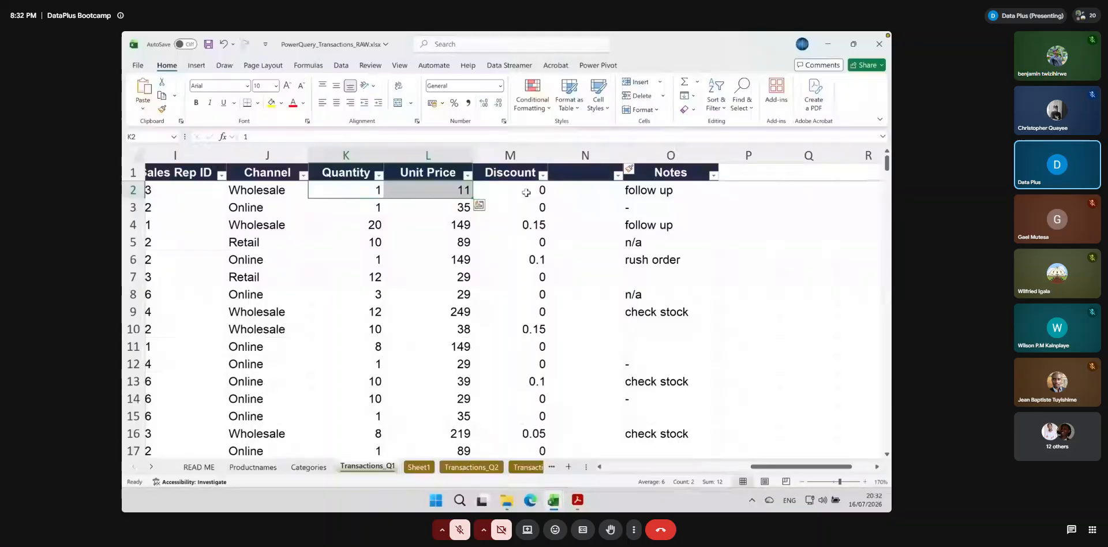
{"action": "left_click", "coordinate": [555, 190]}
{"action": "type", "text": "="}
{"action": "left_click", "coordinate": [359, 188]}
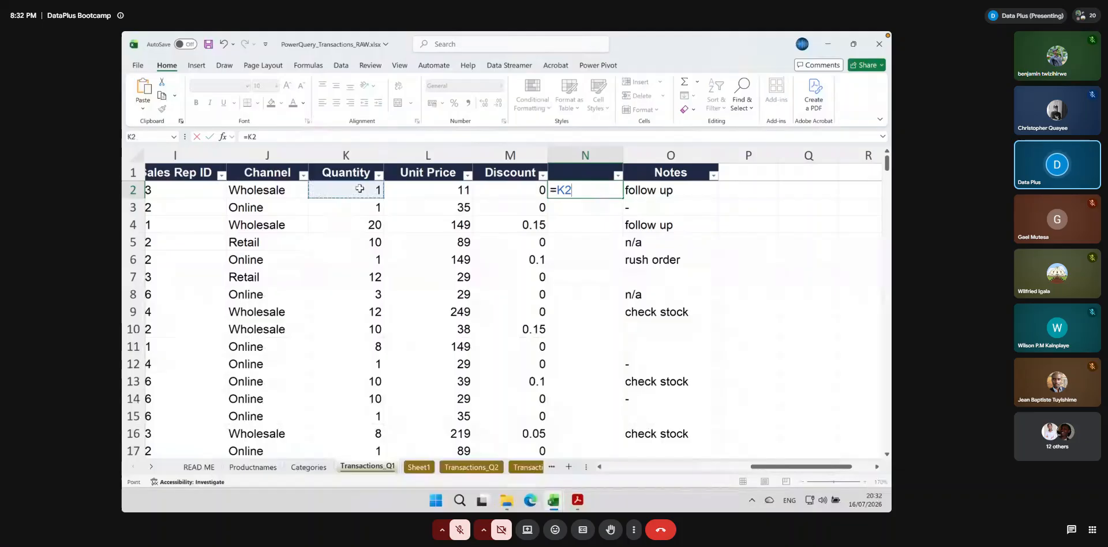
{"action": "type", "text": "*"}
{"action": "left_click", "coordinate": [404, 192]}
Complete the N2 formula as =K2*L2 - K2*L2*M2 and fill it down column N
{"action": "type", "text": "-"}
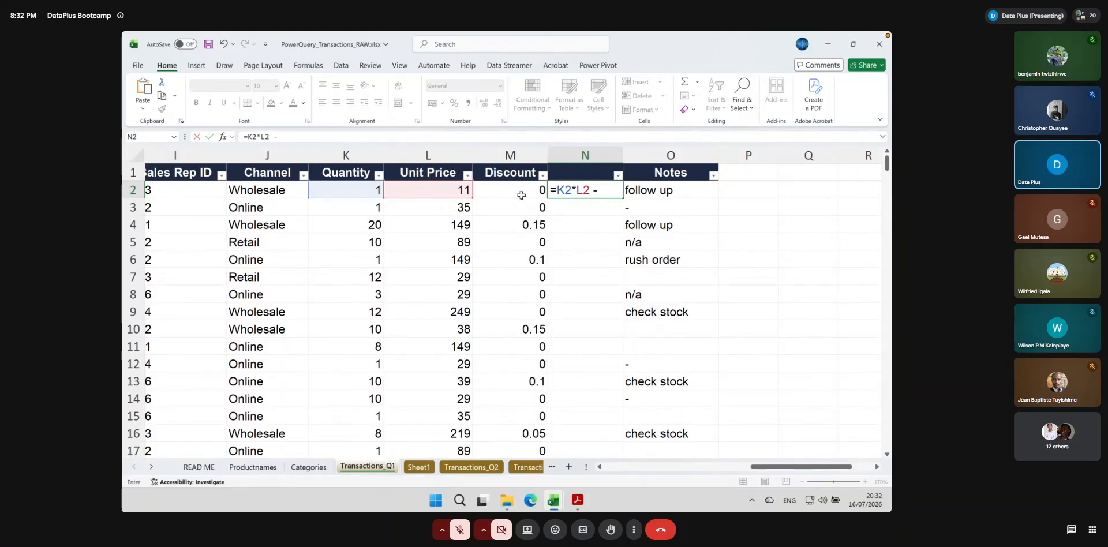
{"action": "left_click", "coordinate": [367, 189]}
{"action": "type", "text": "*"}
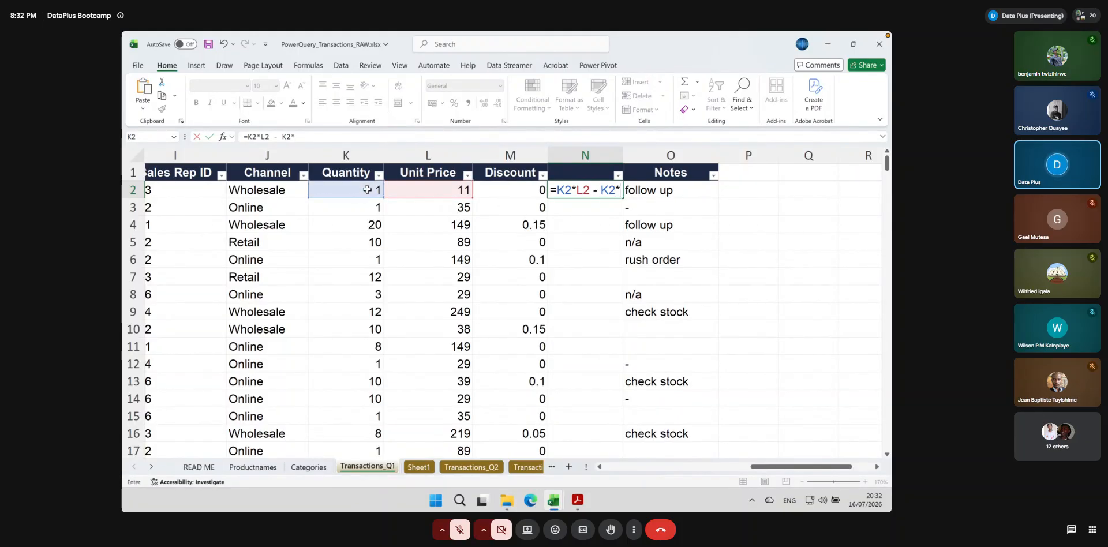
{"action": "left_click", "coordinate": [438, 192]}
{"action": "type", "text": "*"}
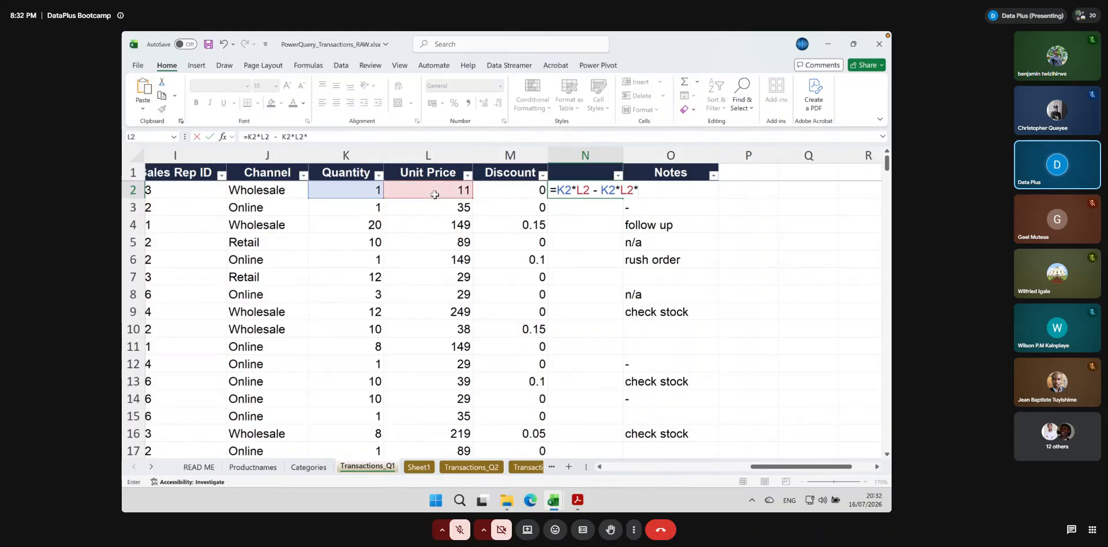
{"action": "left_click", "coordinate": [497, 191]}
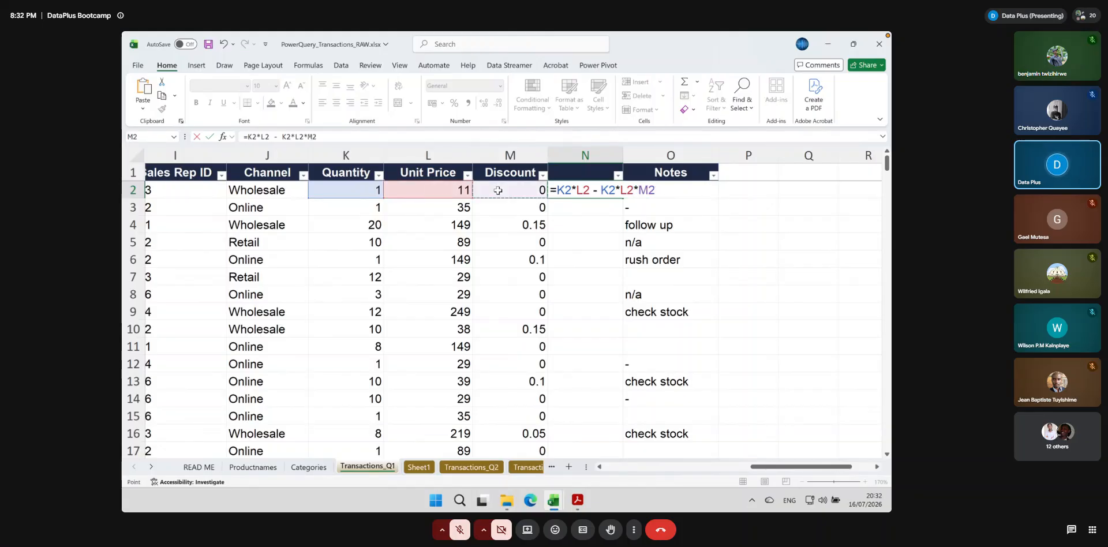
{"action": "double_click", "coordinate": [649, 190]}
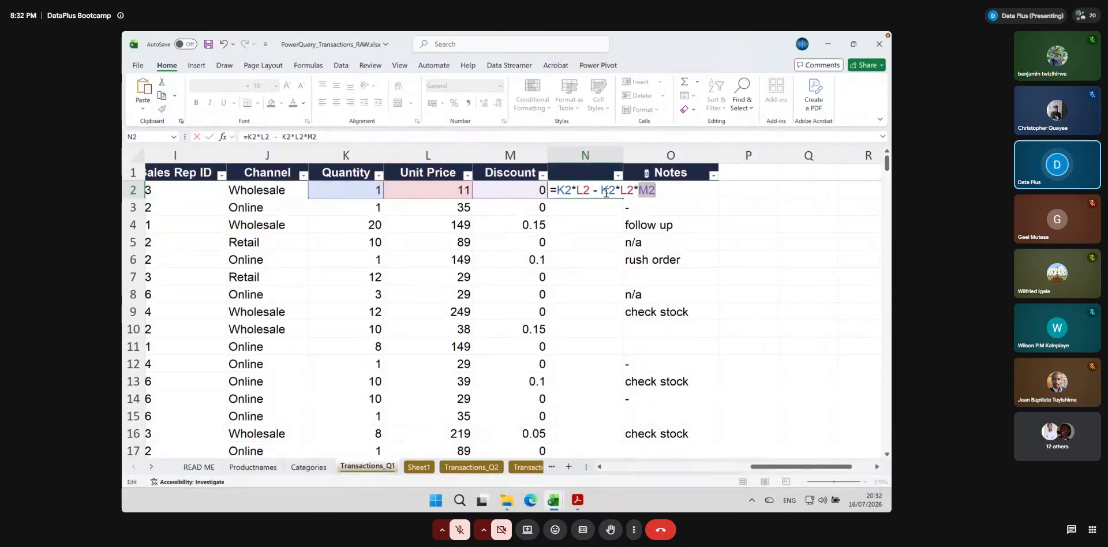
{"action": "left_click_drag", "start_coordinate": [602, 190], "coordinate": [653, 190]}
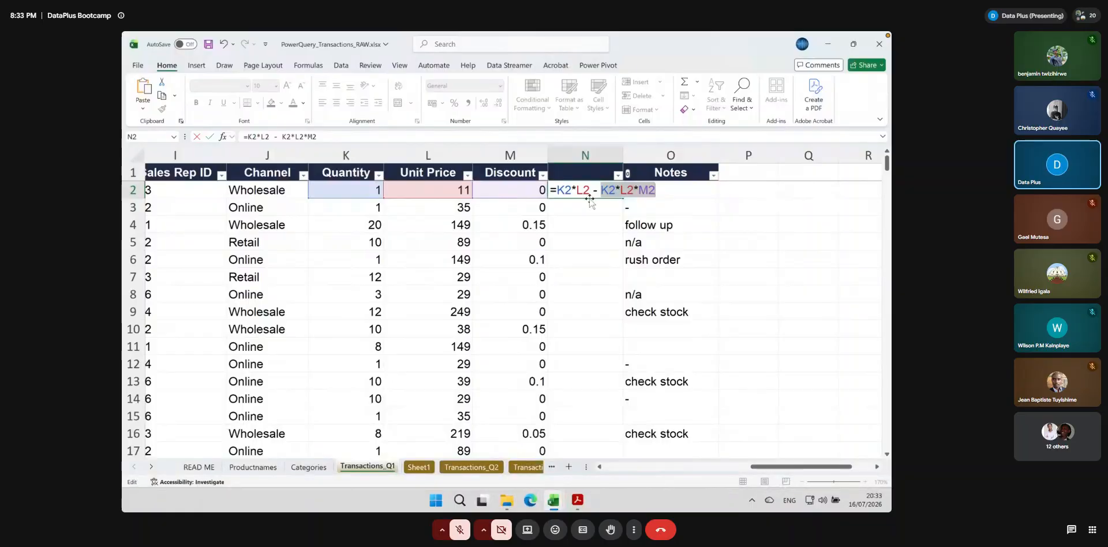
{"action": "key", "text": "ctrl+Return"}
{"action": "double_click", "coordinate": [622, 198]}
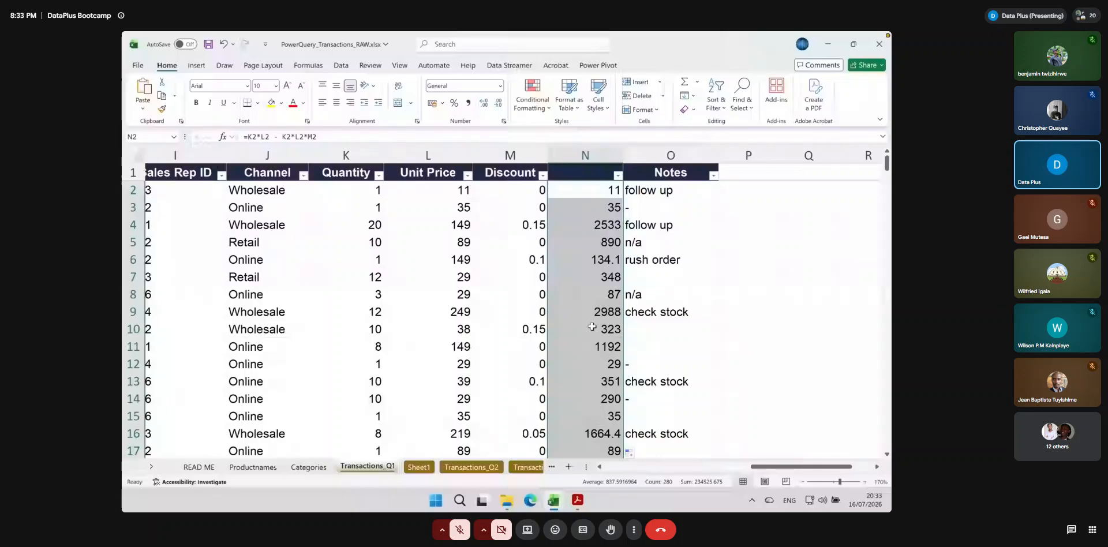
Insert another blank column O between the net amount formula column and Notes
{"action": "left_click", "coordinate": [642, 173]}
{"action": "key", "text": "alt+h"}
{"action": "key", "text": "i"}
{"action": "key", "text": "c"}
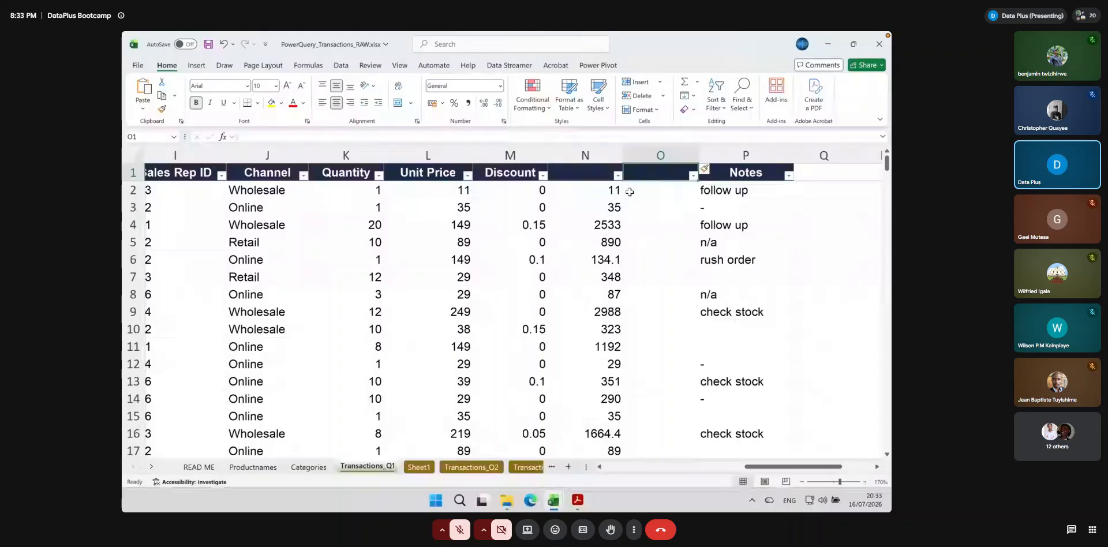
Start a LET formula in O2 that defines the name gross as K2*L2
{"action": "left_click", "coordinate": [630, 192]}
{"action": "type", "text": "=le"}
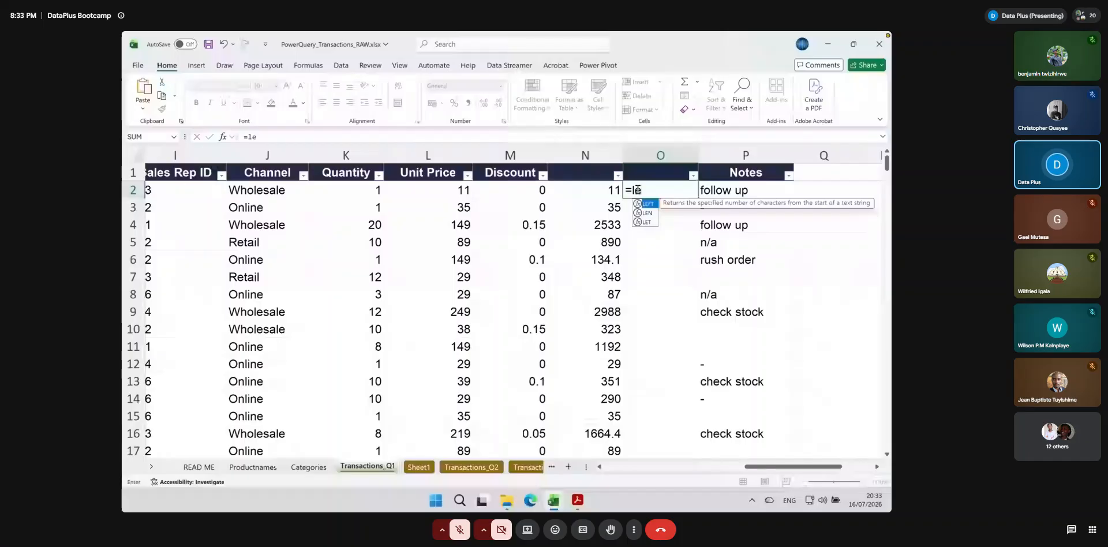
{"action": "double_click", "coordinate": [646, 221]}
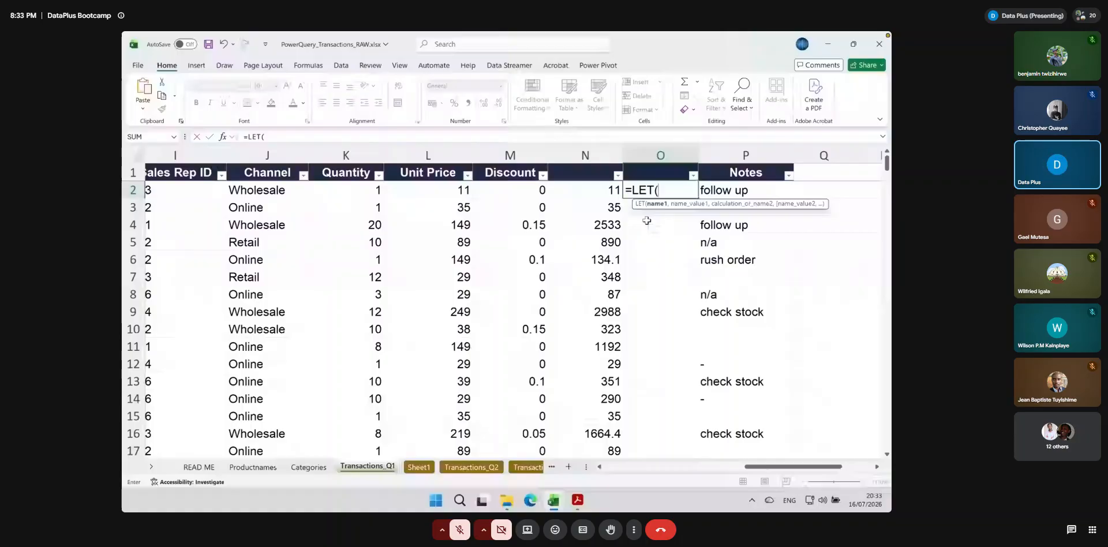
{"action": "type", "text": "gross"}
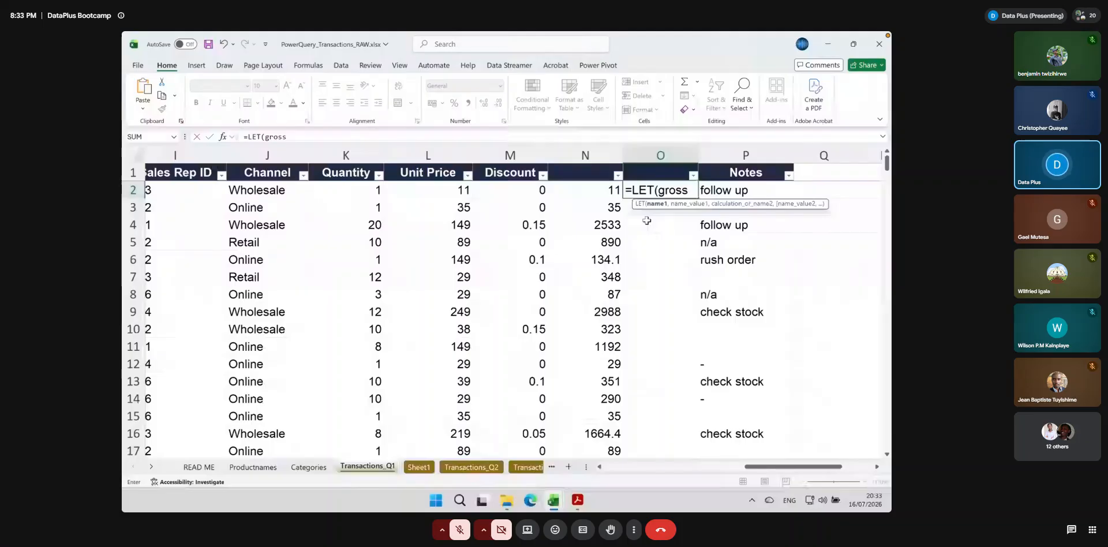
{"action": "type", "text": ","}
{"action": "left_click", "coordinate": [355, 190]}
{"action": "type", "text": "*"}
{"action": "left_click", "coordinate": [427, 189]}
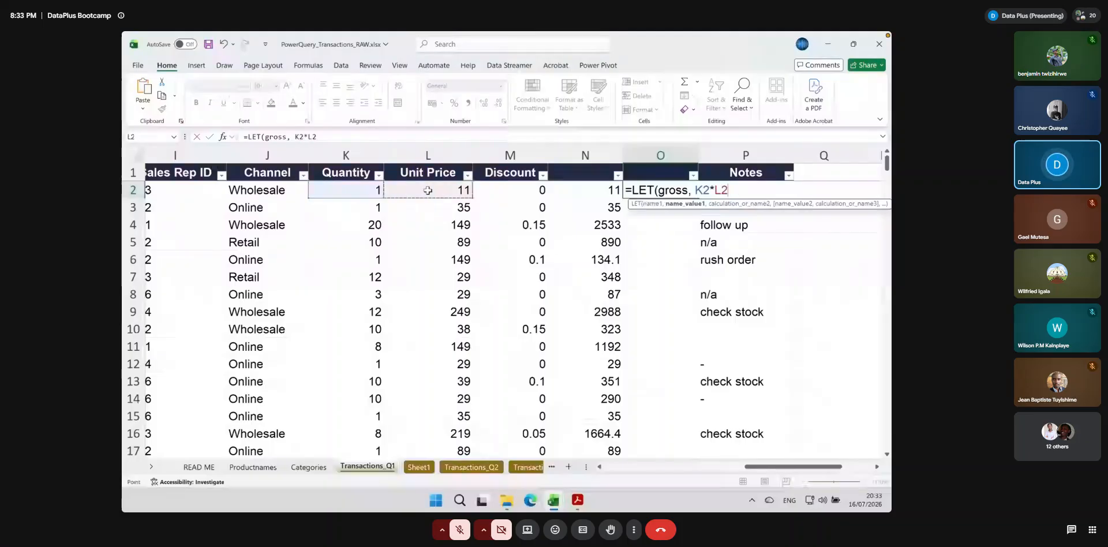
Add a second name, discount, to the O2 LET formula and define it as K2*L2*M2
{"action": "type", "text": ", di"}
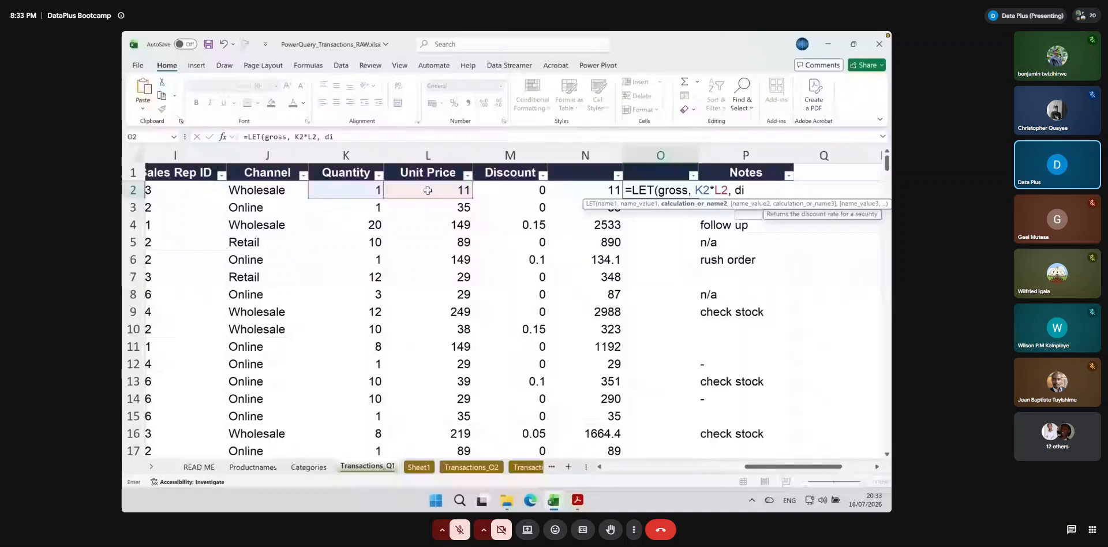
{"action": "type", "text": "sc"}
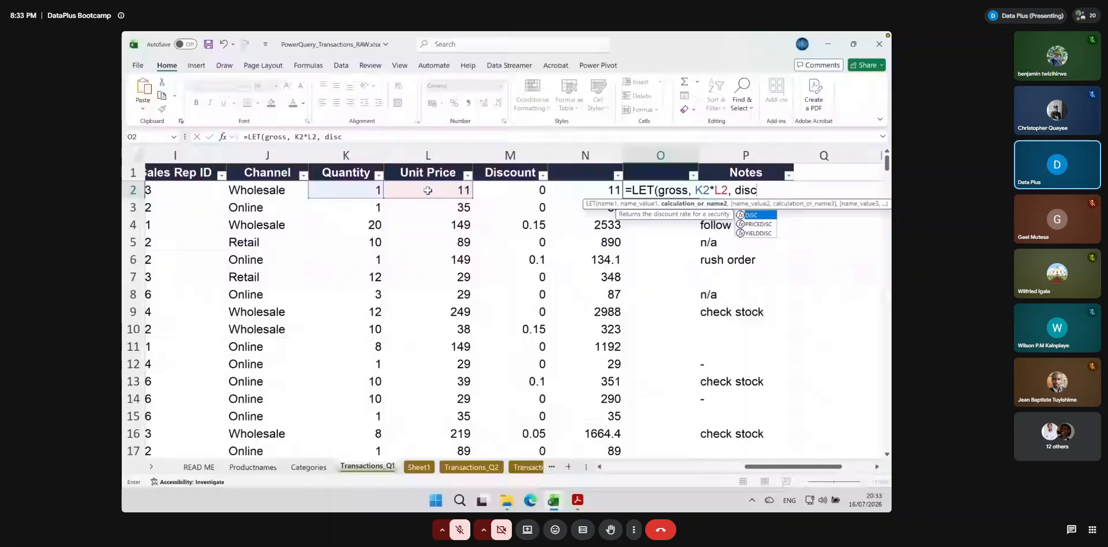
{"action": "type", "text": "ount"}
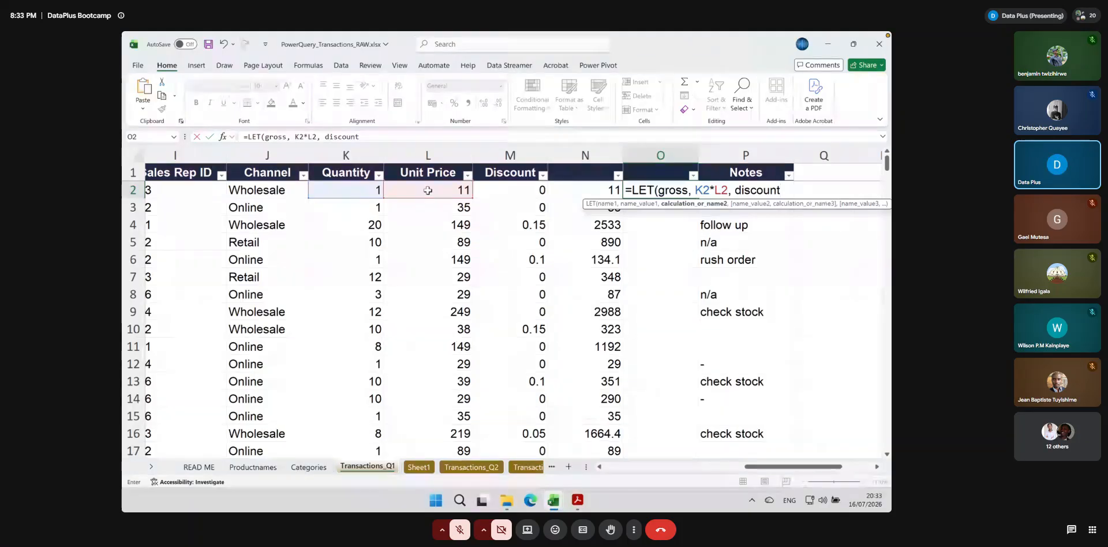
{"action": "type", "text": ","}
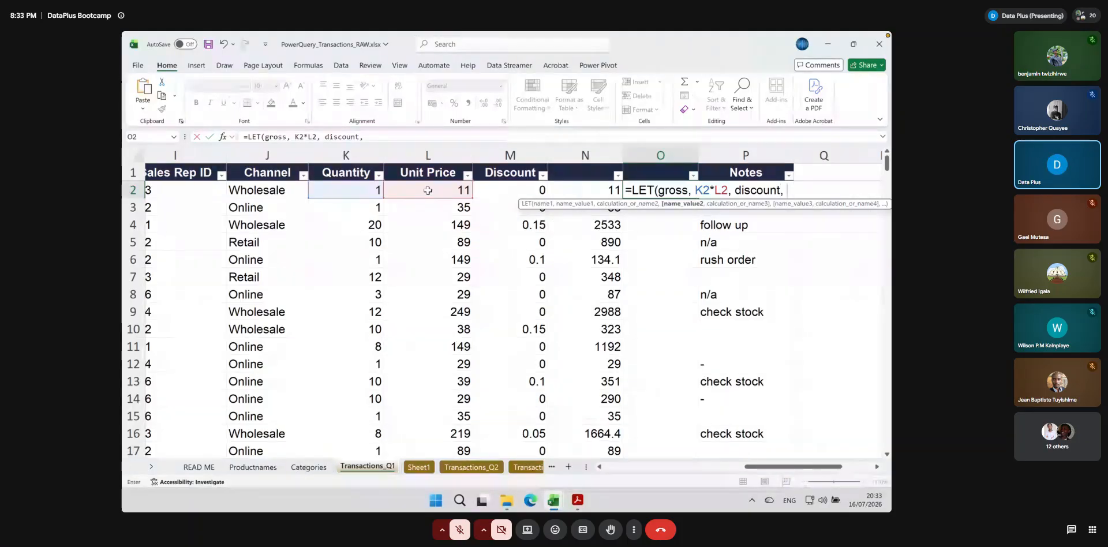
{"action": "left_click", "coordinate": [361, 190]}
{"action": "type", "text": "*"}
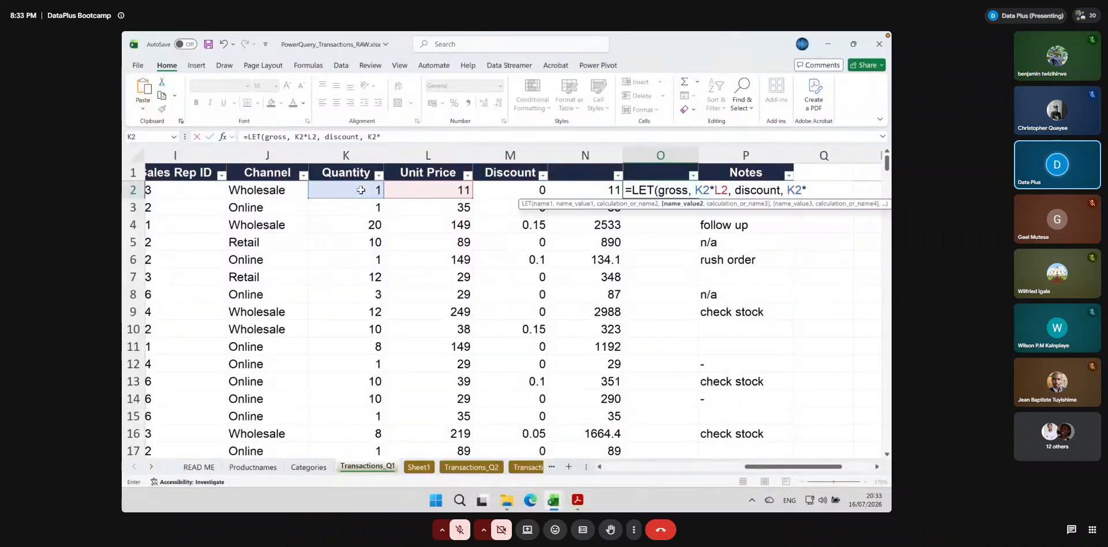
{"action": "left_click", "coordinate": [427, 190]}
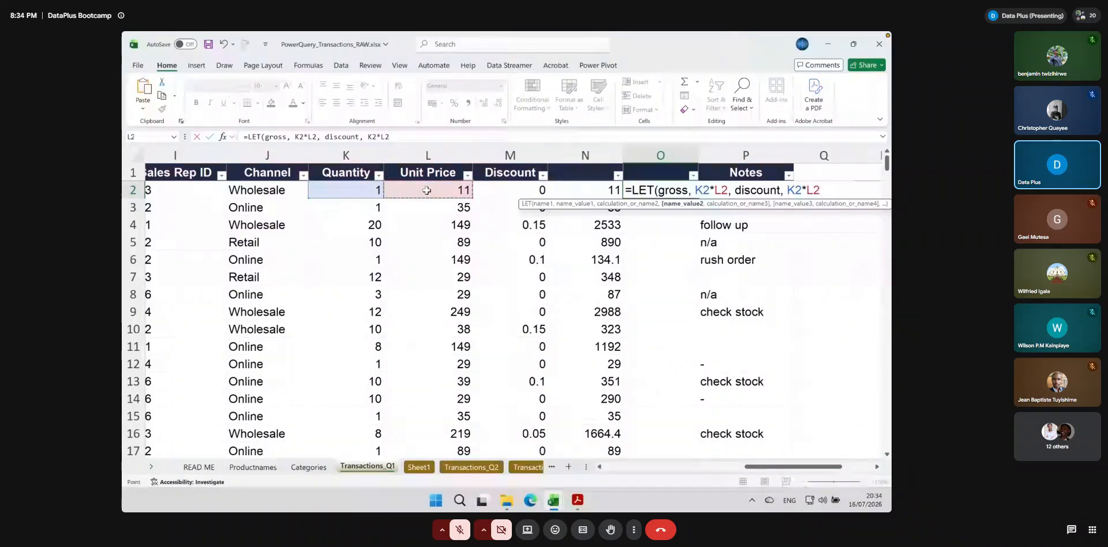
{"action": "type", "text": "*"}
{"action": "left_click", "coordinate": [501, 191]}
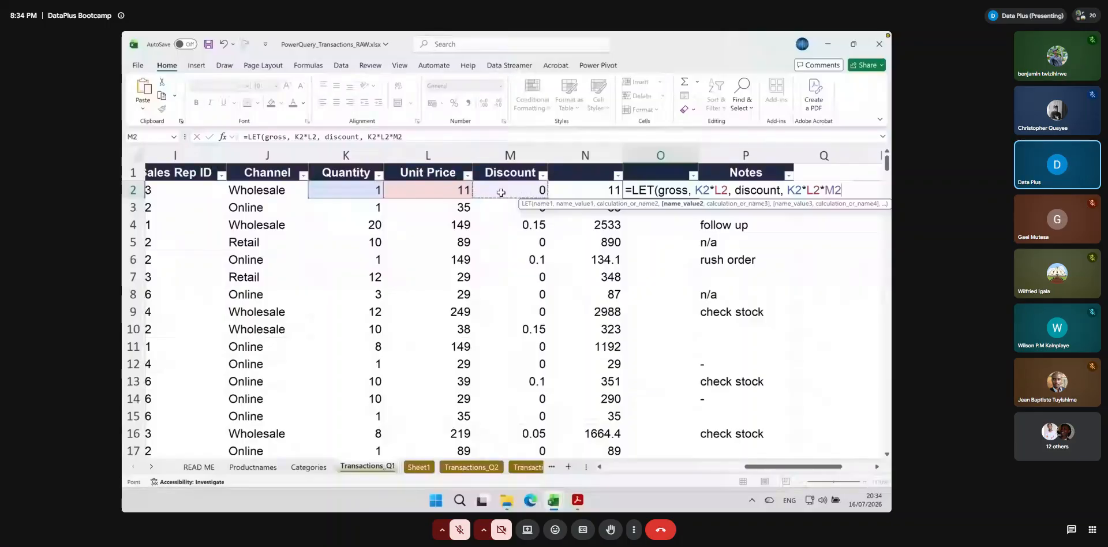
Finish the O2 LET formula with the calculation gross-discount and fill it down column O
{"action": "type", "text": ","}
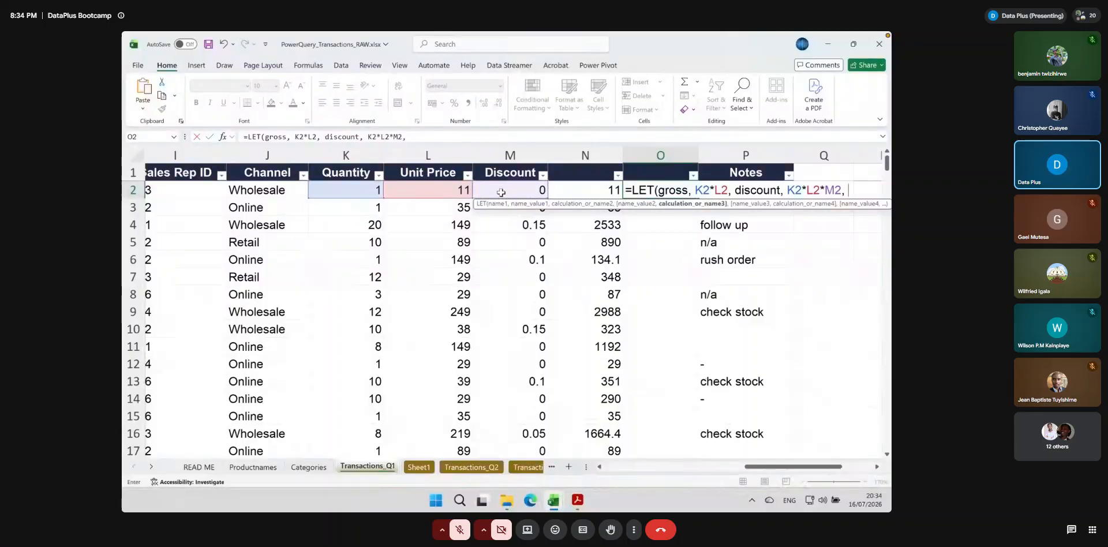
{"action": "type", "text": " gross"}
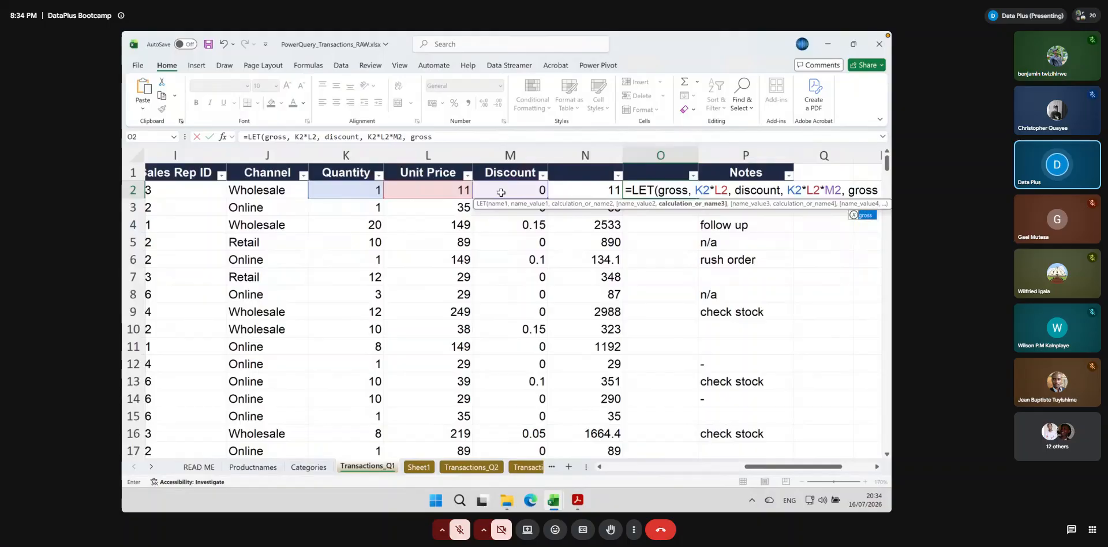
{"action": "type", "text": "-dis"}
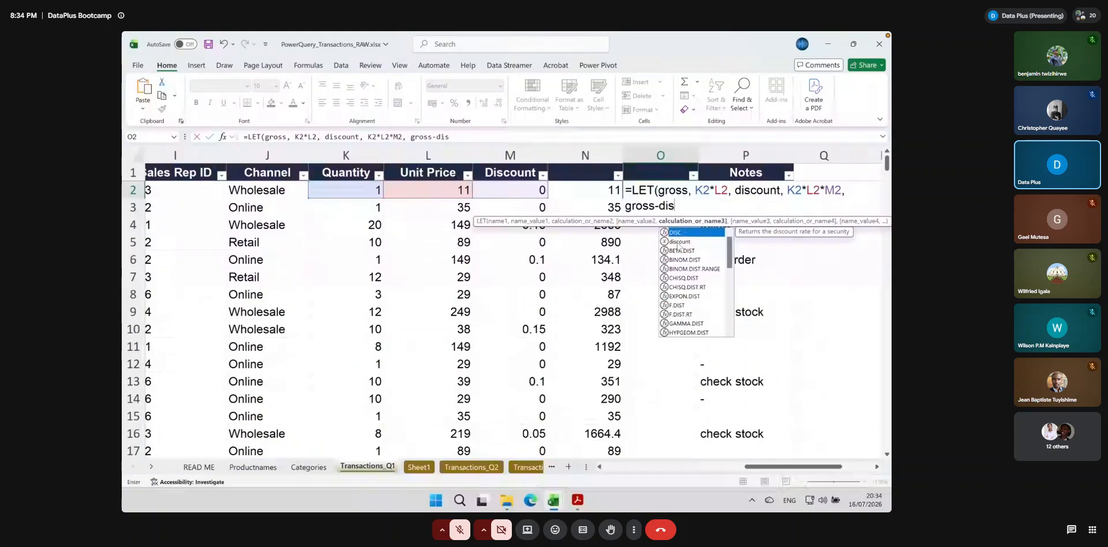
{"action": "double_click", "coordinate": [678, 242]}
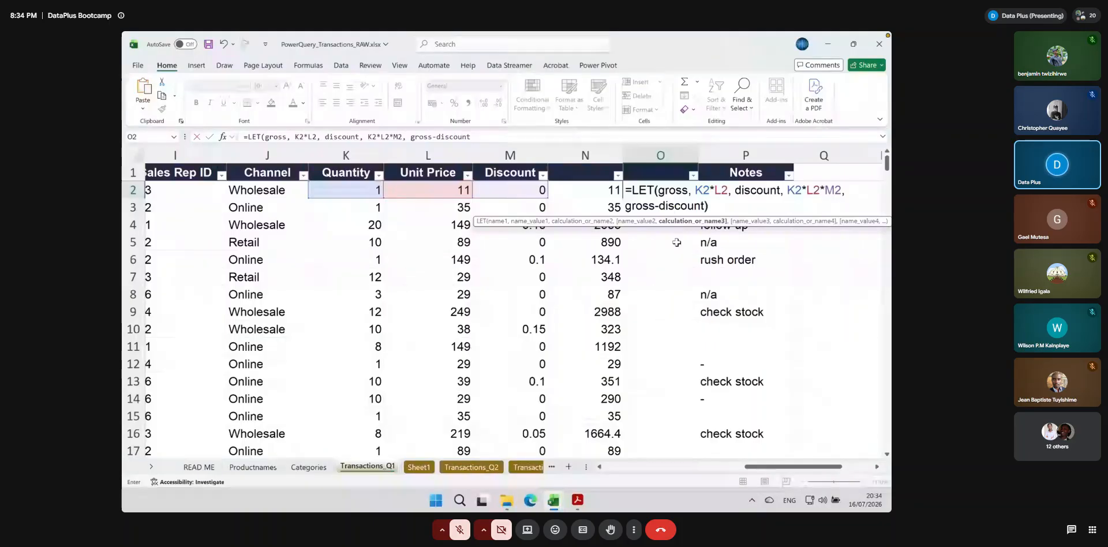
{"action": "key", "text": "ctrl+Return"}
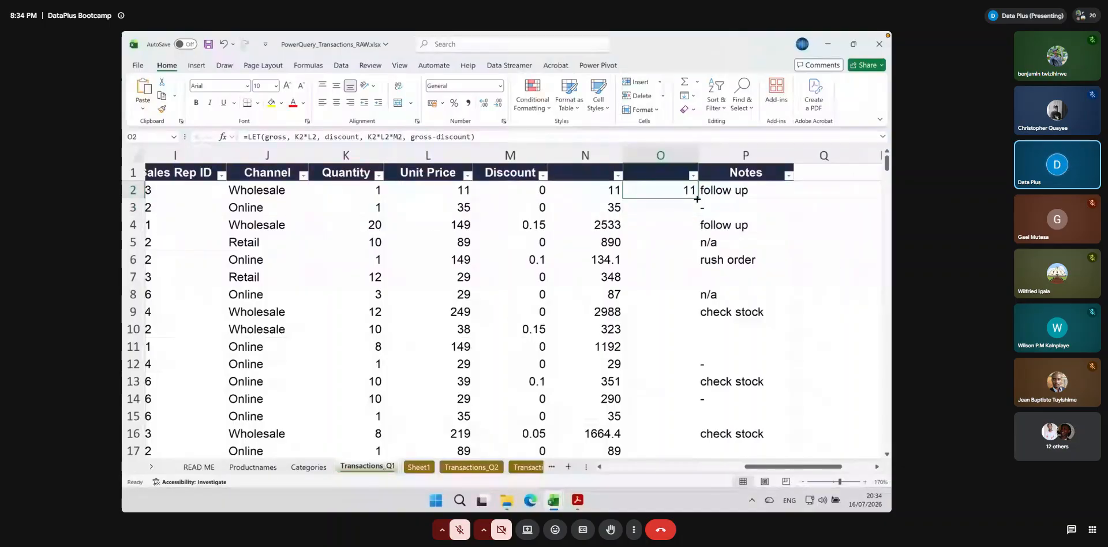
{"action": "double_click", "coordinate": [697, 198]}
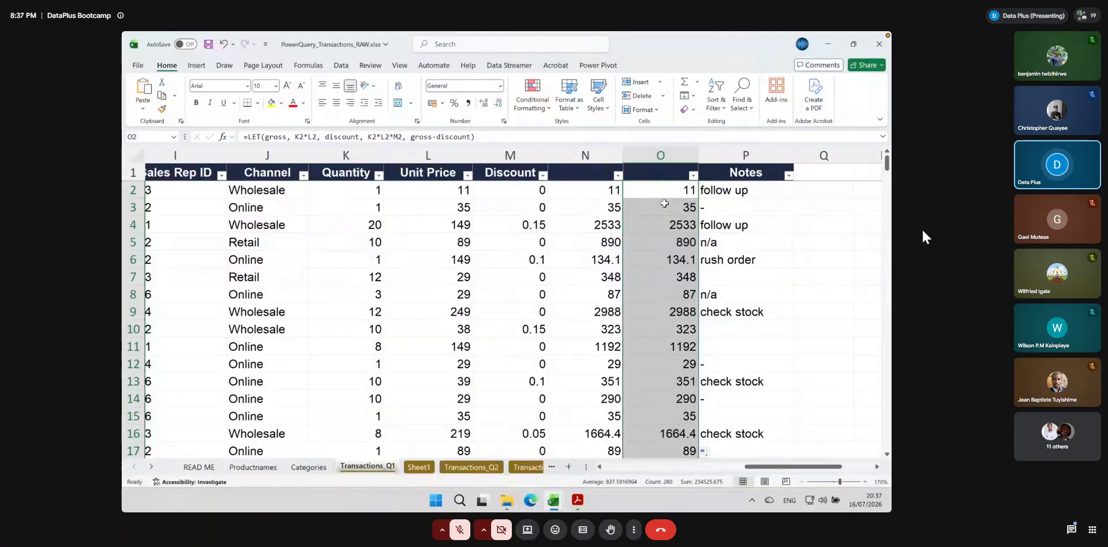
Compare the plain formula in N2 with the LET formula in O2, examining its gross and discount names
{"action": "left_click", "coordinate": [598, 192]}
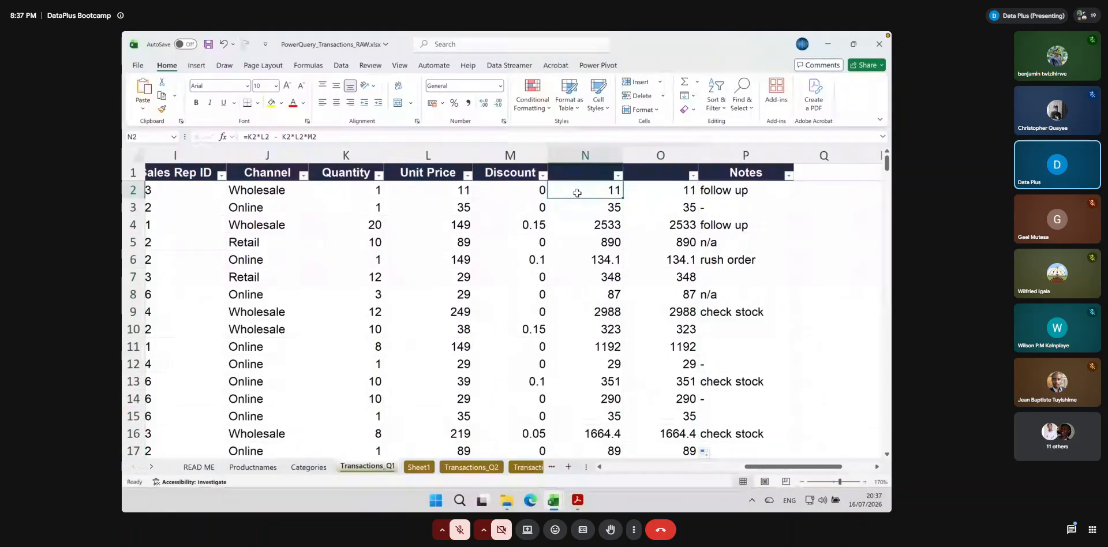
{"action": "double_click", "coordinate": [577, 193]}
{"action": "left_click", "coordinate": [643, 190]}
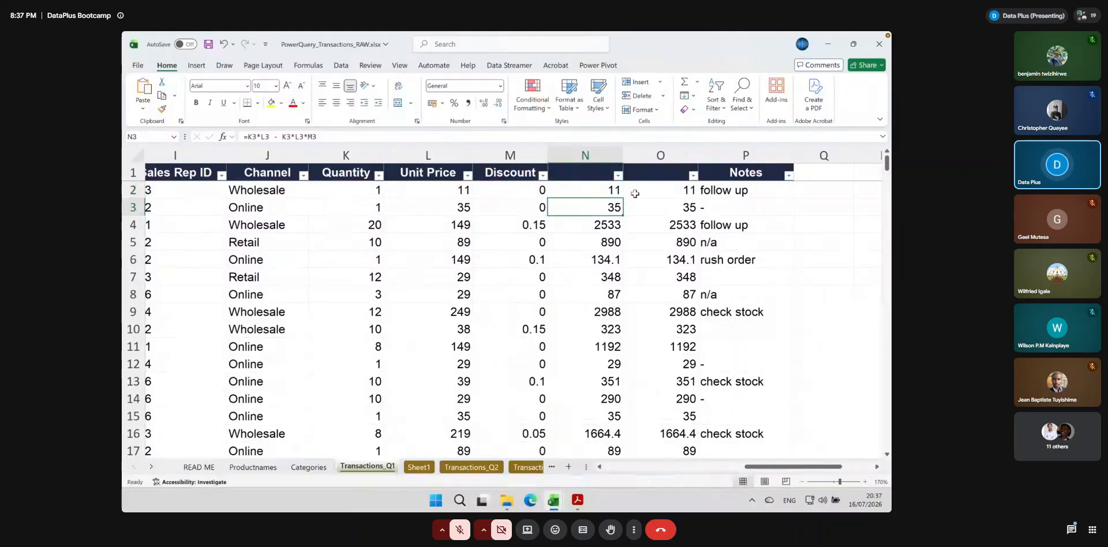
{"action": "double_click", "coordinate": [643, 190]}
{"action": "left_click_drag", "start_coordinate": [710, 205], "coordinate": [626, 186]}
{"action": "left_click_drag", "start_coordinate": [629, 186], "coordinate": [631, 187]}
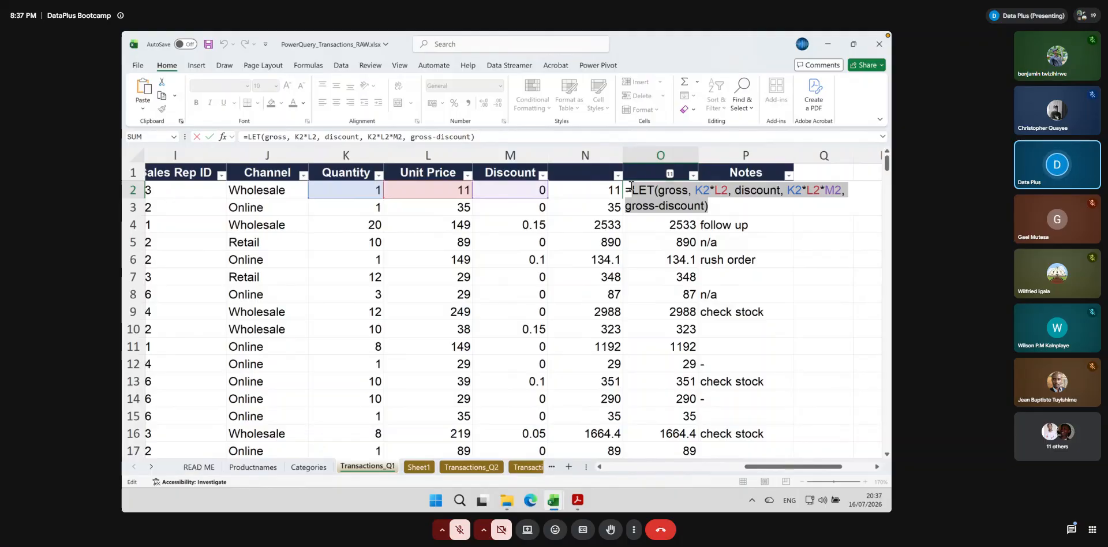
{"action": "double_click", "coordinate": [664, 190]}
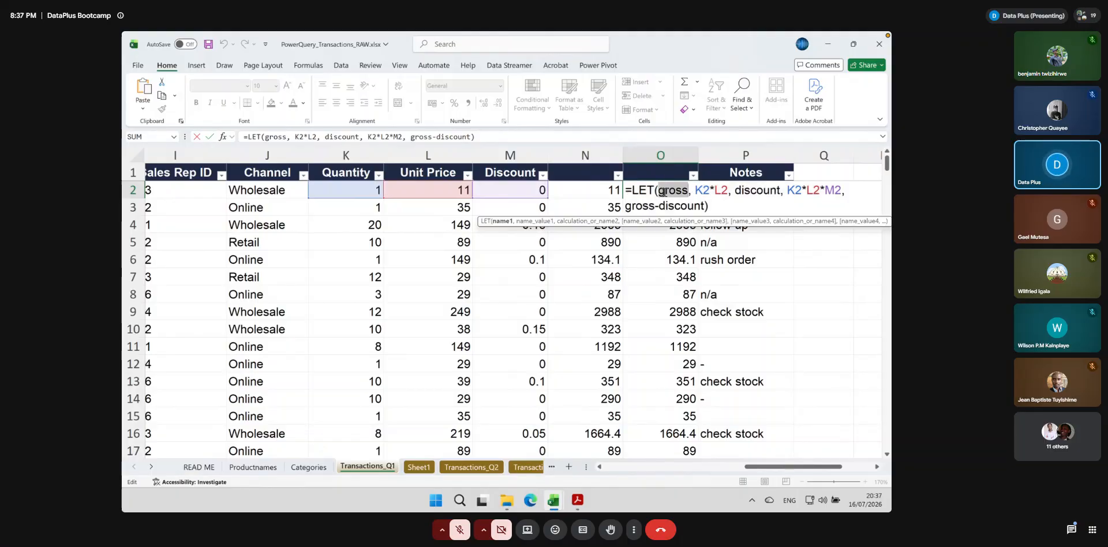
{"action": "double_click", "coordinate": [748, 191]}
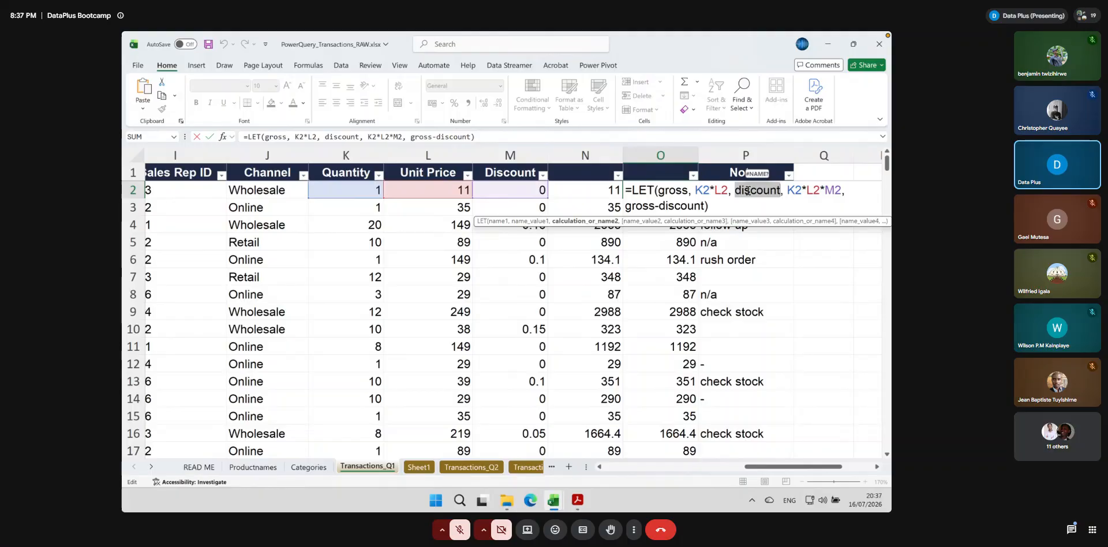
{"action": "key", "text": "Escape"}
Insert a blank column P before Notes and enter the headers LET in O1 and LAMBDA in P1
{"action": "left_click", "coordinate": [724, 154]}
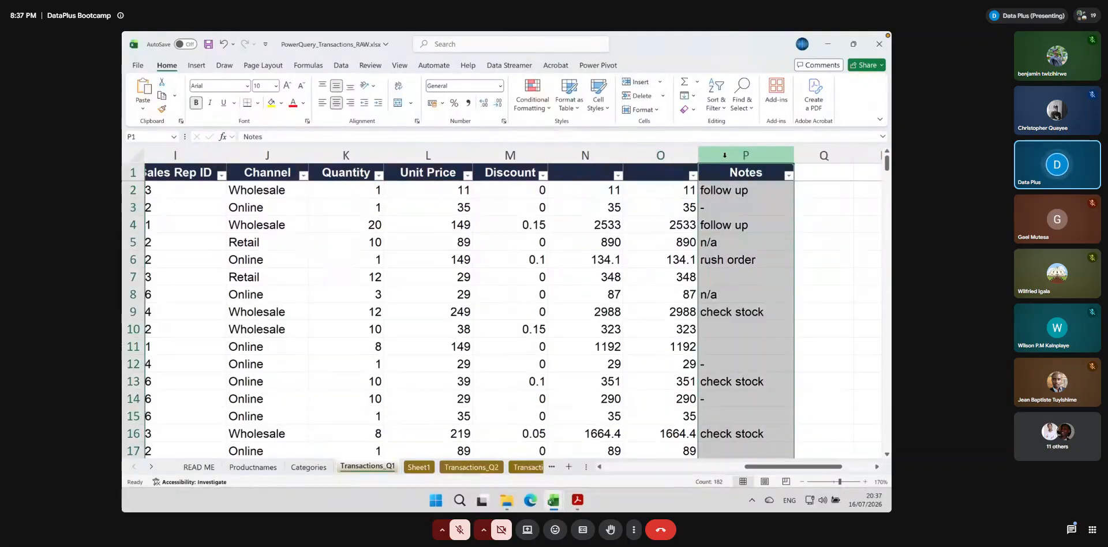
{"action": "left_click", "coordinate": [635, 81]}
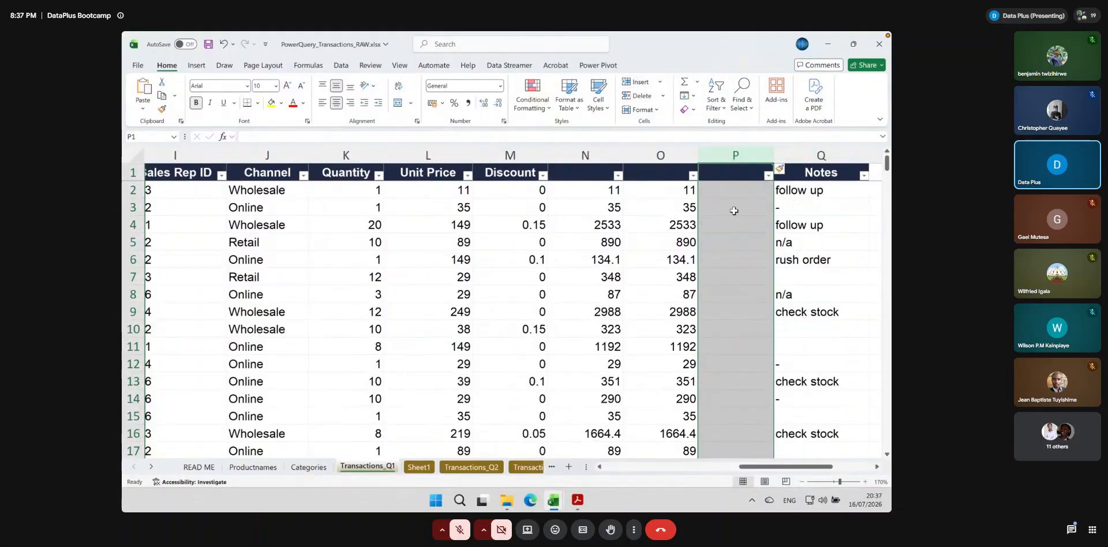
{"action": "left_click", "coordinate": [731, 176]}
{"action": "left_click", "coordinate": [667, 168]}
{"action": "type", "text": "LET"}
{"action": "key", "text": "Tab"}
{"action": "type", "text": "LAMBDA"}
{"action": "key", "text": "Return"}
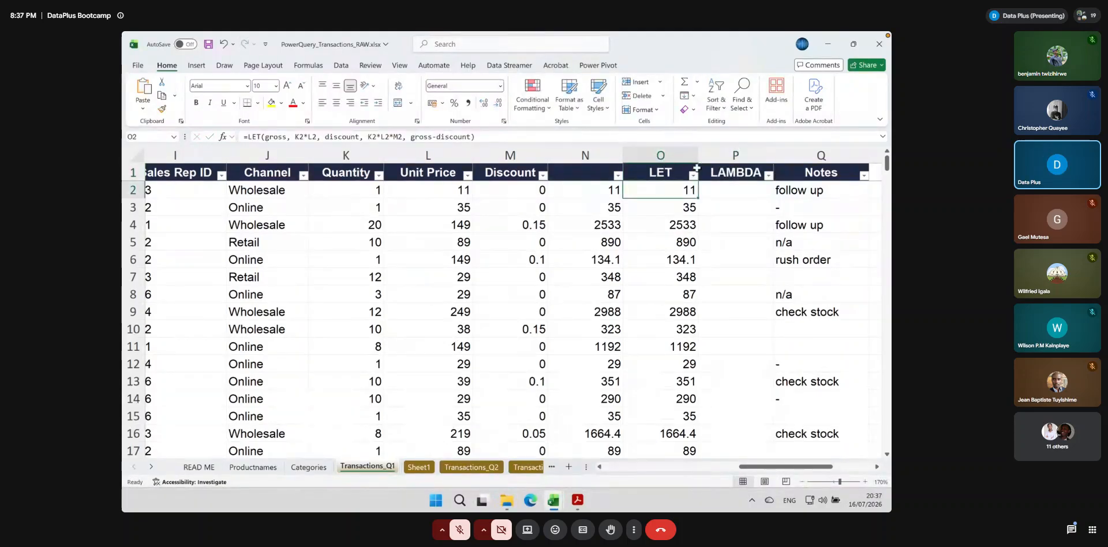
{"action": "left_click", "coordinate": [724, 190]}
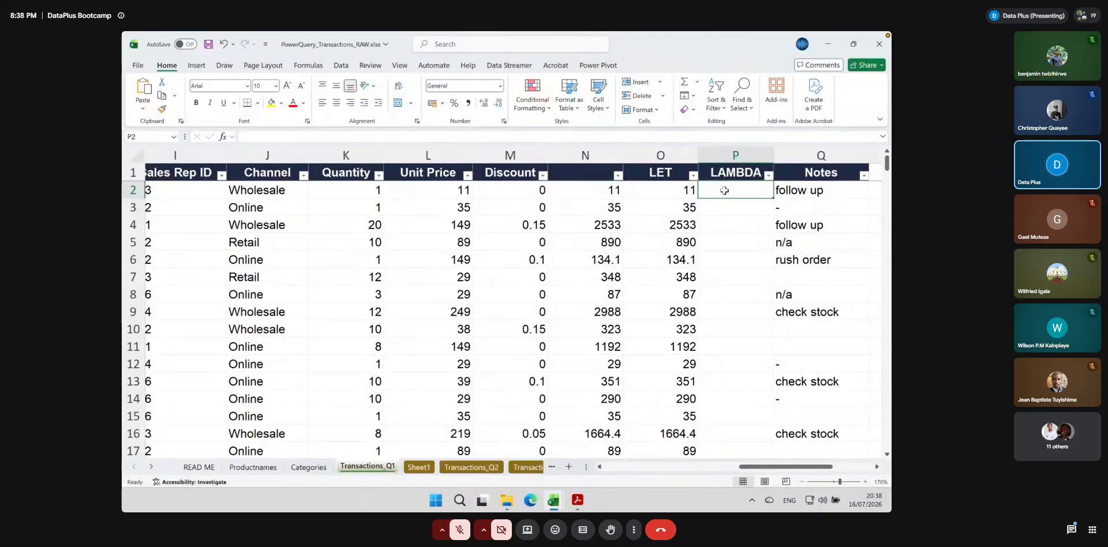
{"action": "type", "text": "=M"}
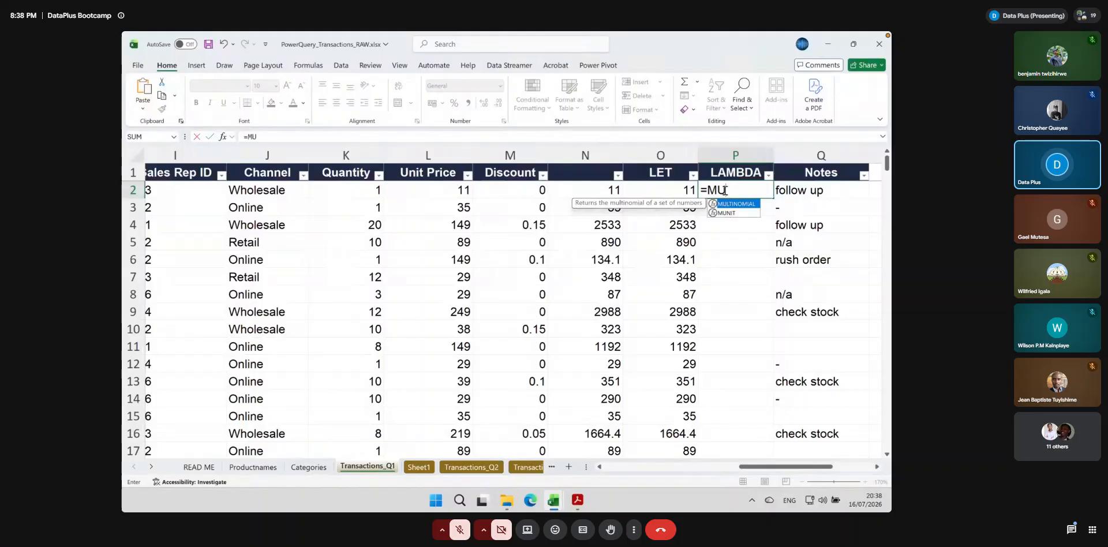
{"action": "type", "text": "YFUNC"}
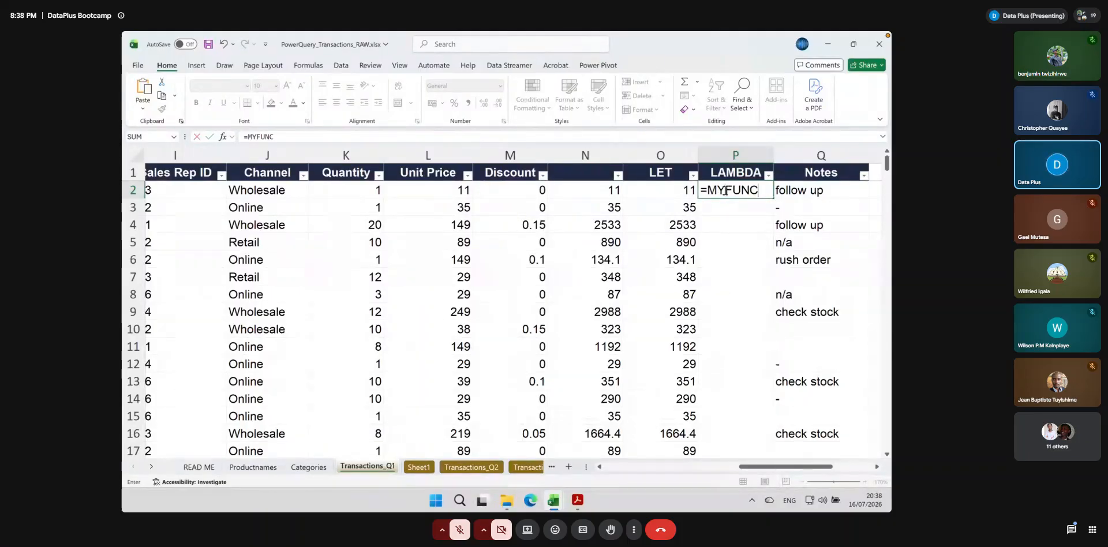
{"action": "key", "text": "BackSpace"}
{"action": "key", "text": "BackSpace"}
{"action": "key", "text": "BackSpace"}
{"action": "key", "text": "BackSpace"}
{"action": "key", "text": "BackSpace"}
{"action": "key", "text": "BackSpace"}
{"action": "key", "text": "BackSpace"}
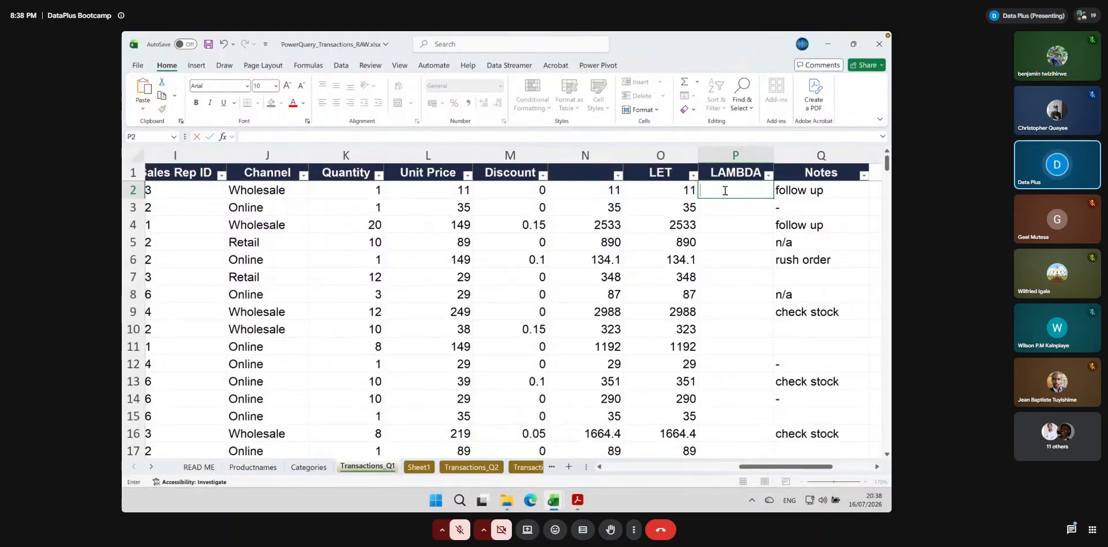
{"action": "key", "text": "Escape"}
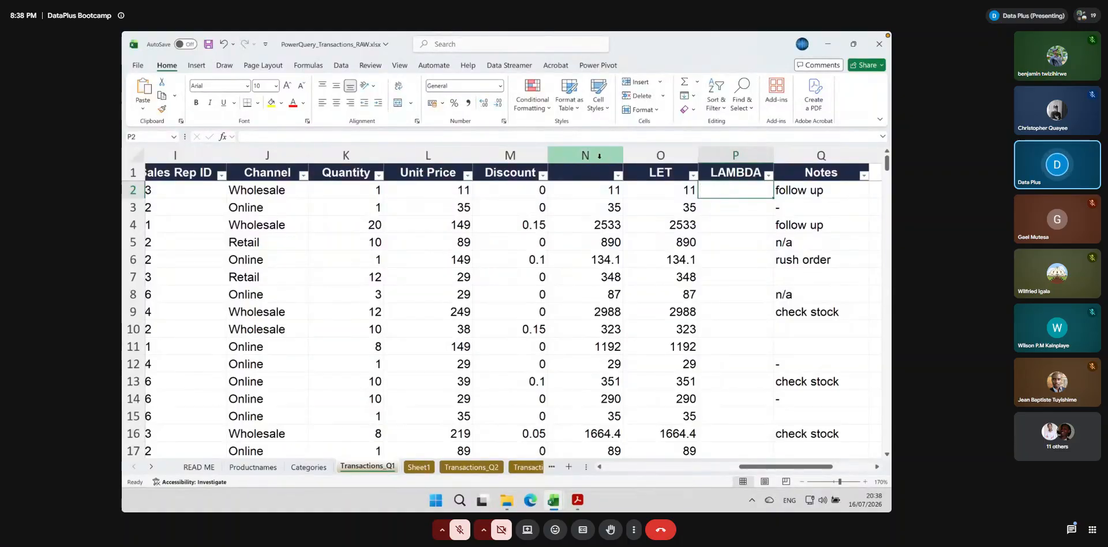
Start a new defined name called MYFUNC for the workbook
{"action": "left_click", "coordinate": [307, 66]}
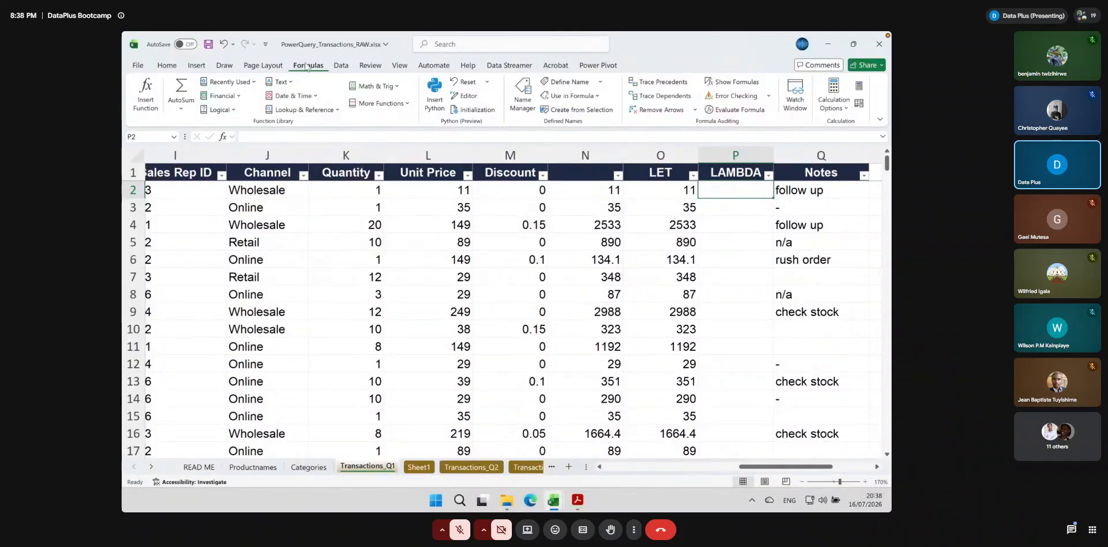
{"action": "left_click", "coordinate": [721, 203]}
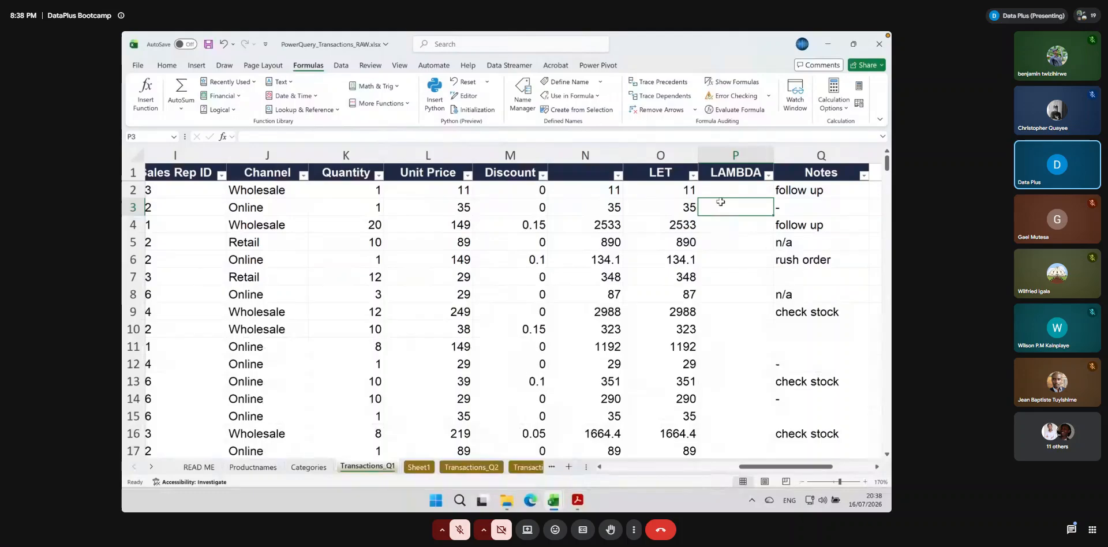
{"action": "left_click", "coordinate": [723, 191]}
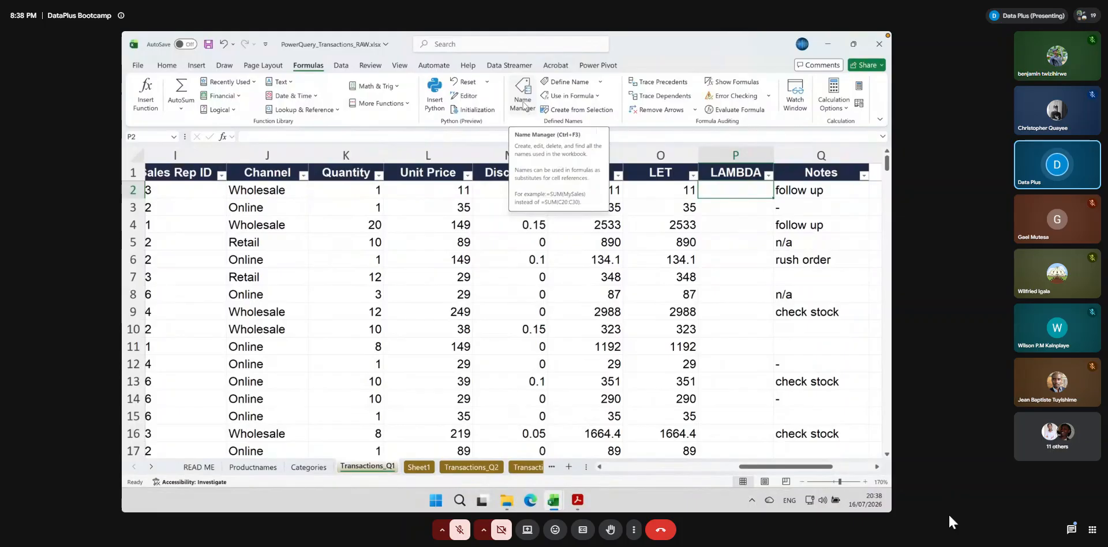
{"action": "left_click", "coordinate": [523, 104]}
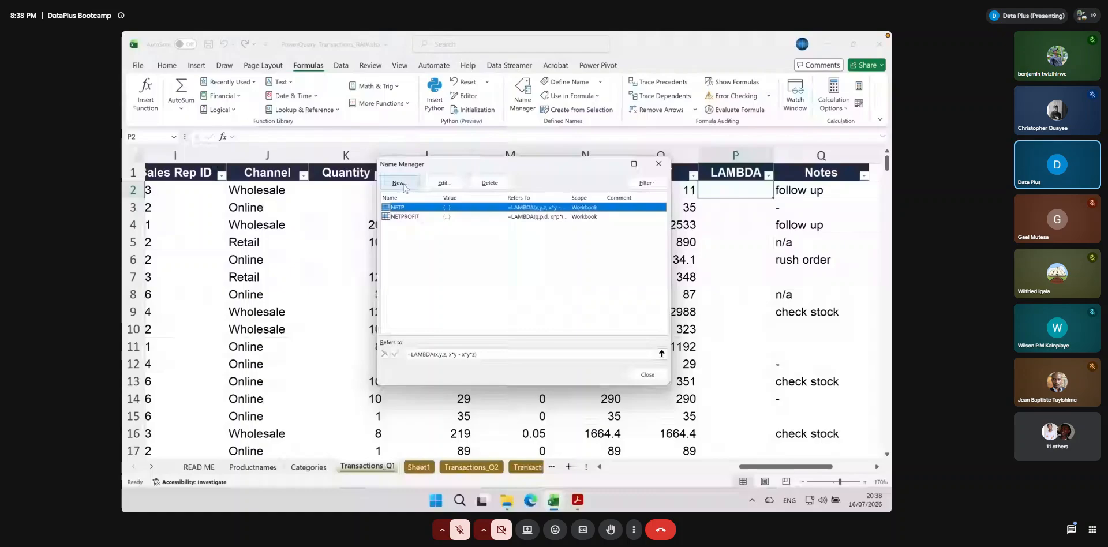
{"action": "left_click", "coordinate": [398, 183]}
{"action": "type", "text": "MYFUNC"}
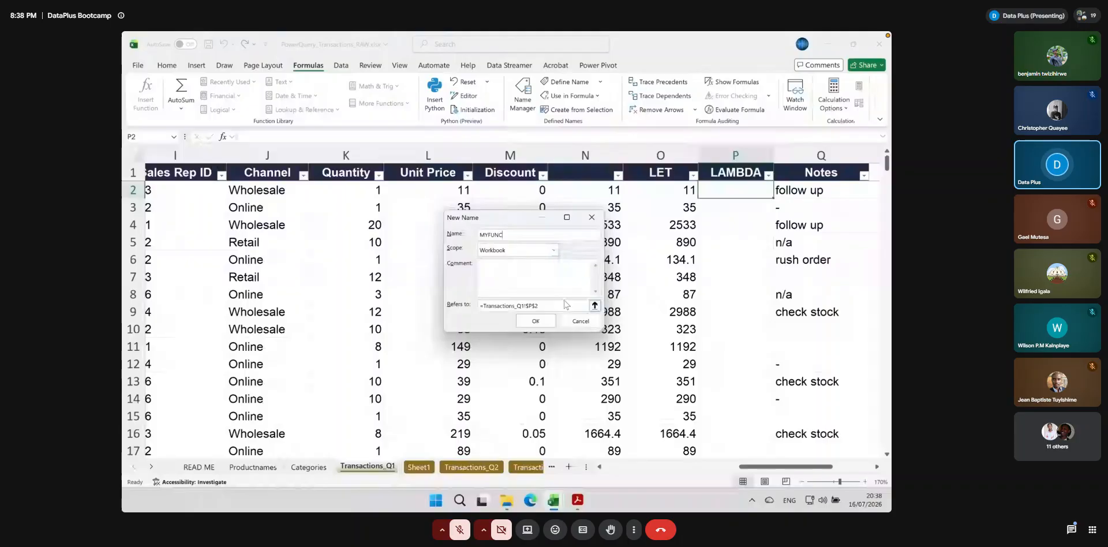
Make MYFUNC refer to a LAMBDA function, starting with the parameters qty, up and d
{"action": "left_click_drag", "start_coordinate": [540, 306], "coordinate": [484, 305]}
{"action": "type", "text": "LAMBDA("}
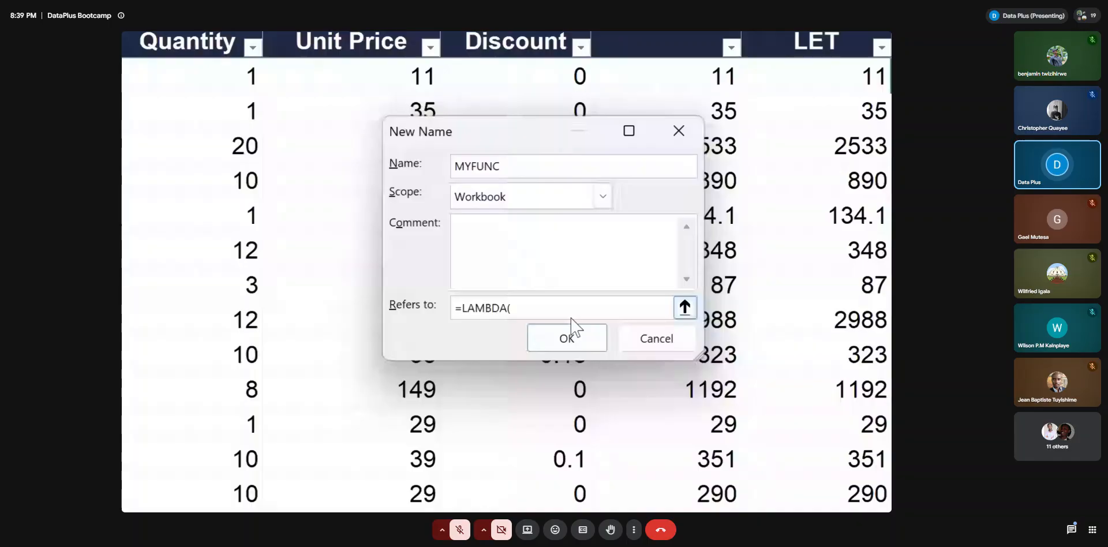
{"action": "type", "text": "qty, up, di"}
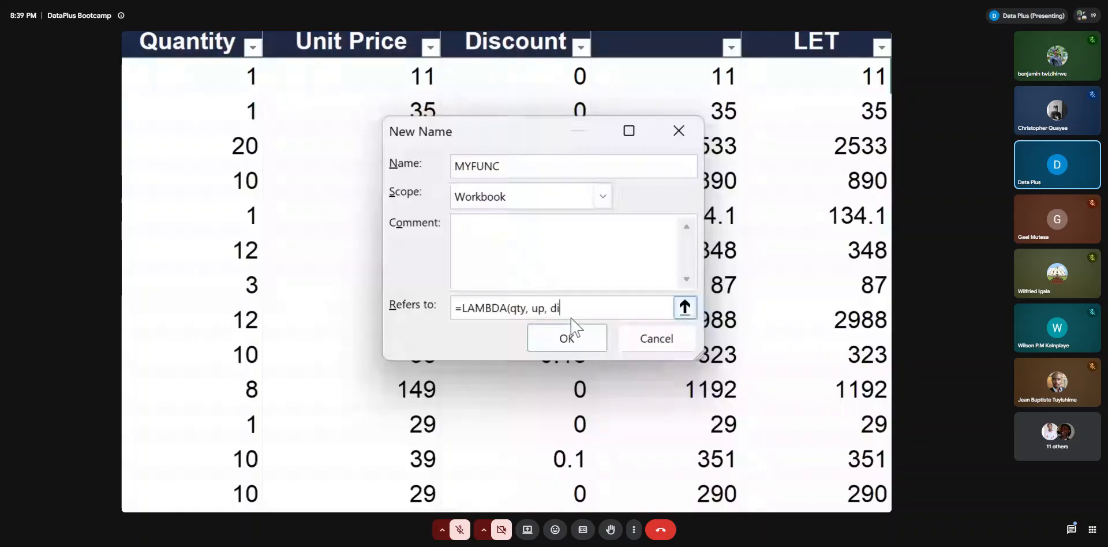
{"action": "key", "text": "BackSpace"}
{"action": "type", "text": ","}
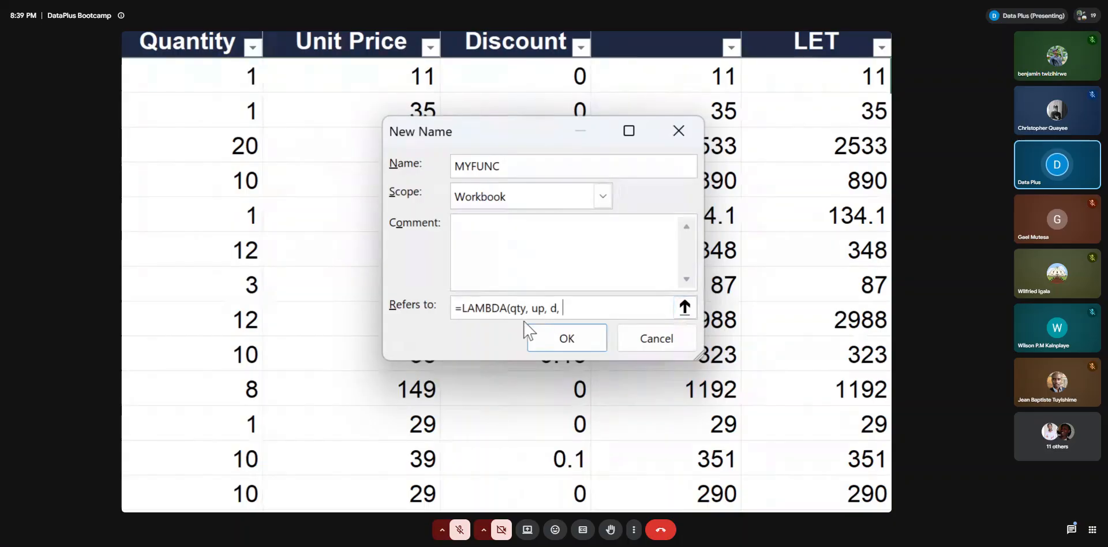
{"action": "left_click_drag", "start_coordinate": [510, 310], "coordinate": [559, 311]}
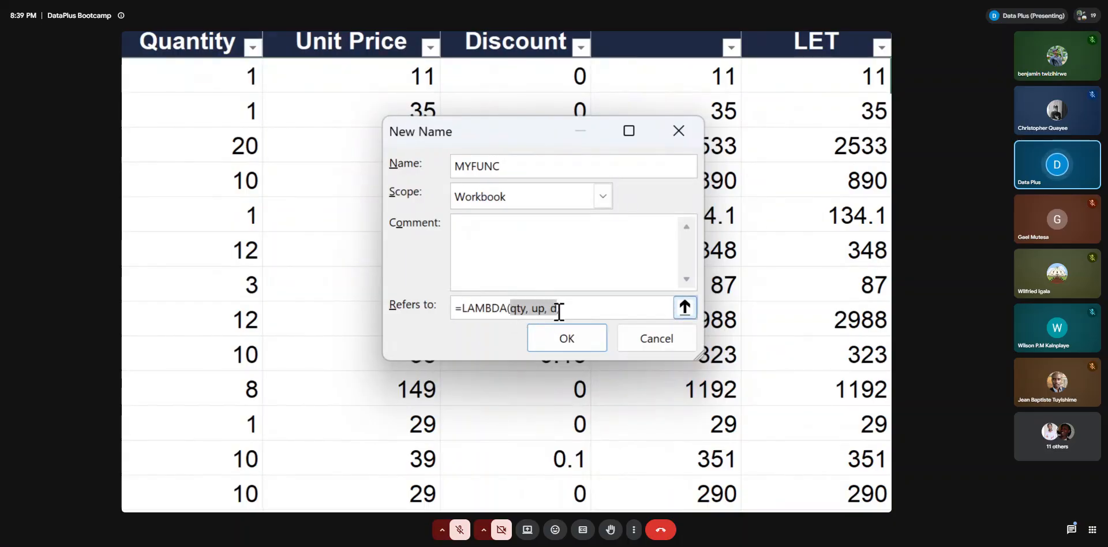
{"action": "left_click", "coordinate": [581, 312]}
{"action": "type", "text": ","}
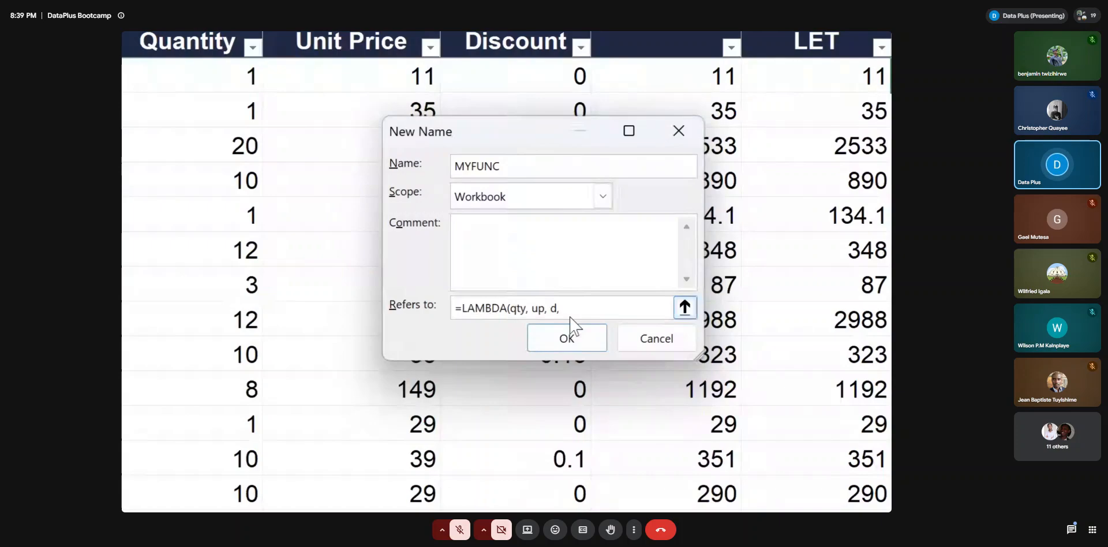
Complete the MYFUNC LAMBDA definition with the calculation qty*up - qty*up*d and its closing parenthesis
{"action": "type", "text": "qty"}
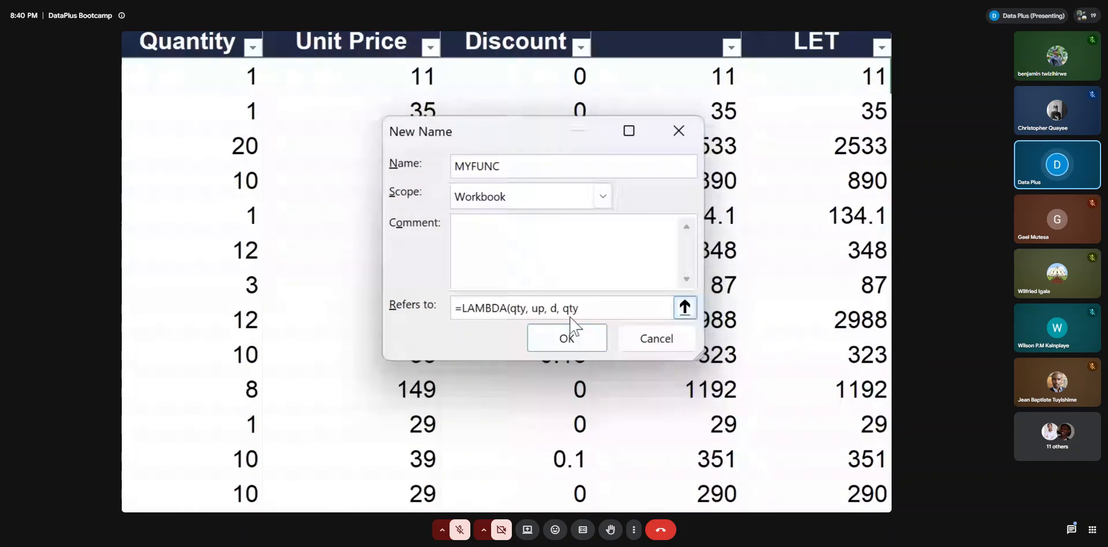
{"action": "type", "text": "*"}
{"action": "type", "text": "up -"}
{"action": "type", "text": "qty"}
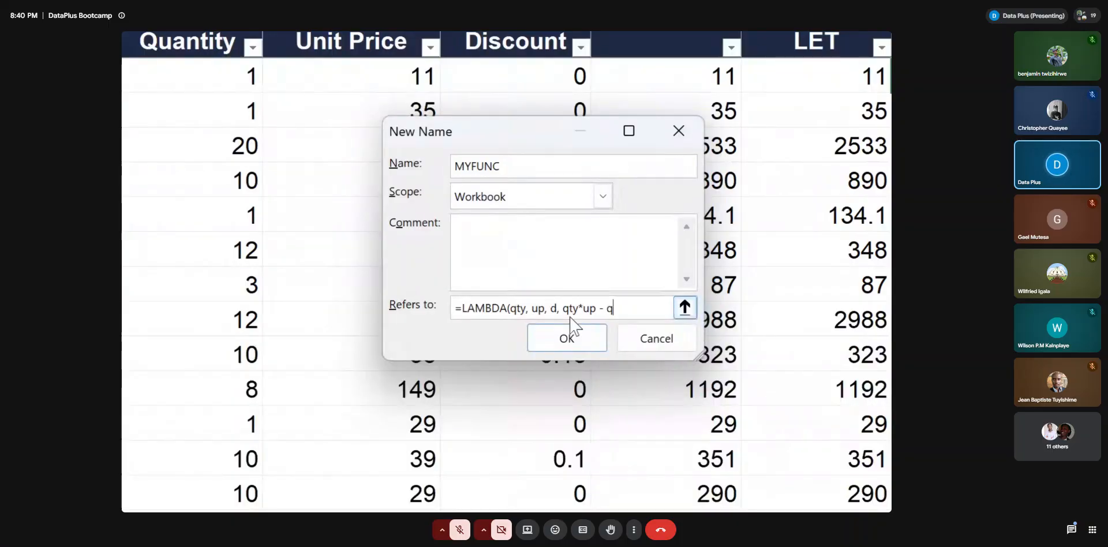
{"action": "type", "text": "*up*"}
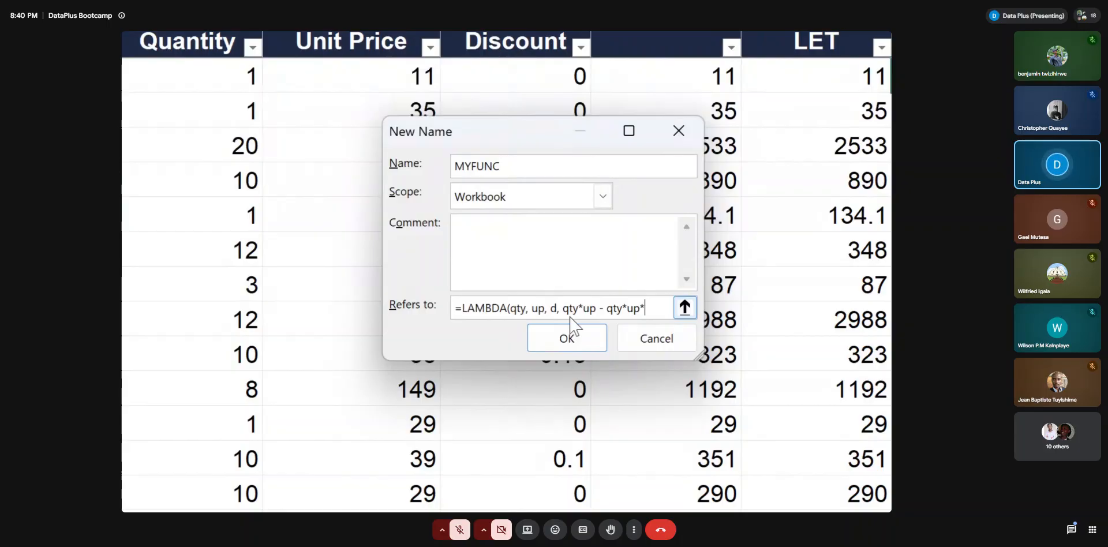
{"action": "type", "text": "d)"}
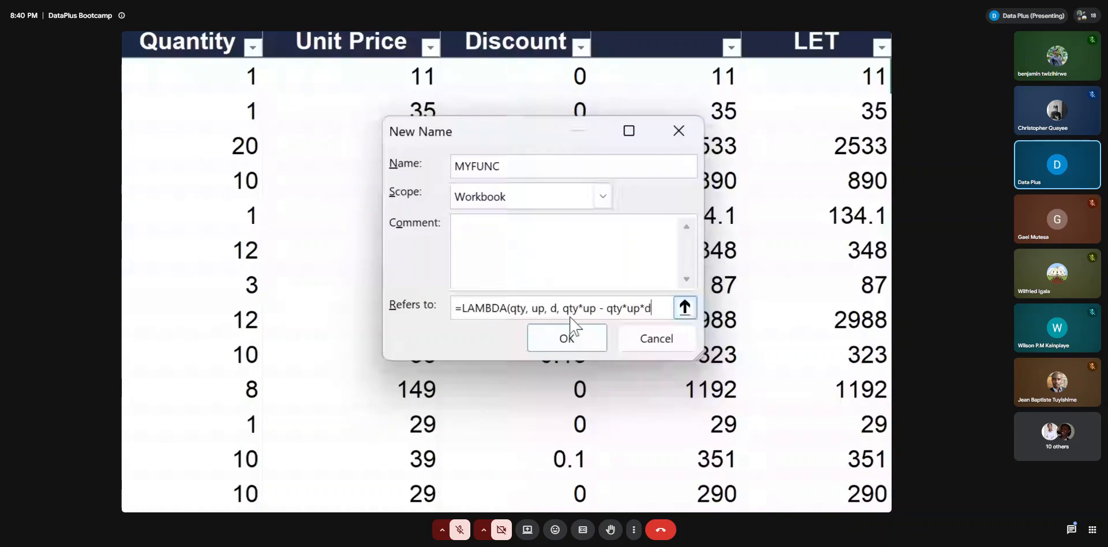
Set the scope of MYFUNC to Workbook, save the name and leave the Name Manager
{"action": "double_click", "coordinate": [503, 164]}
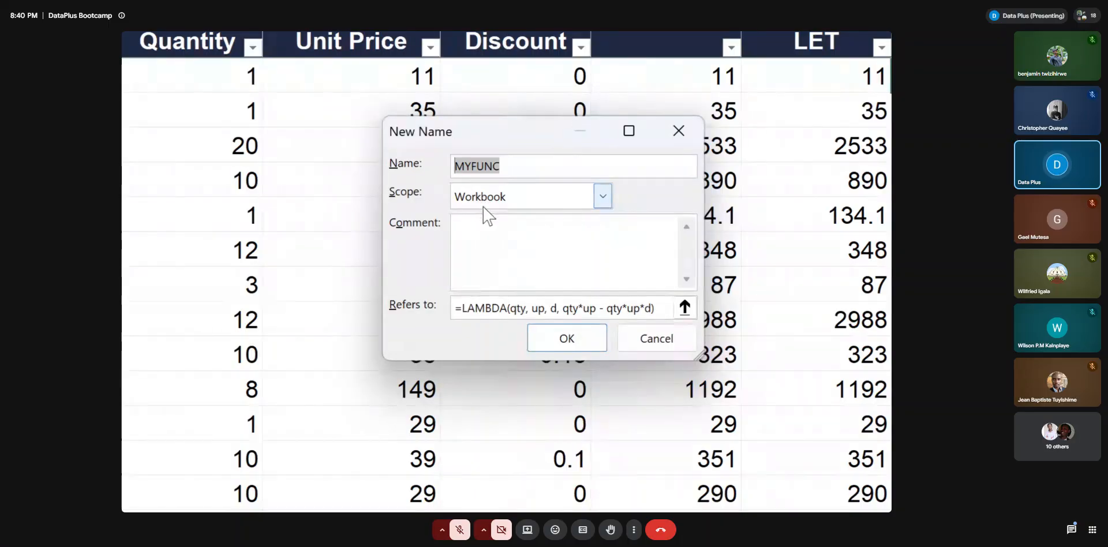
{"action": "left_click", "coordinate": [602, 197]}
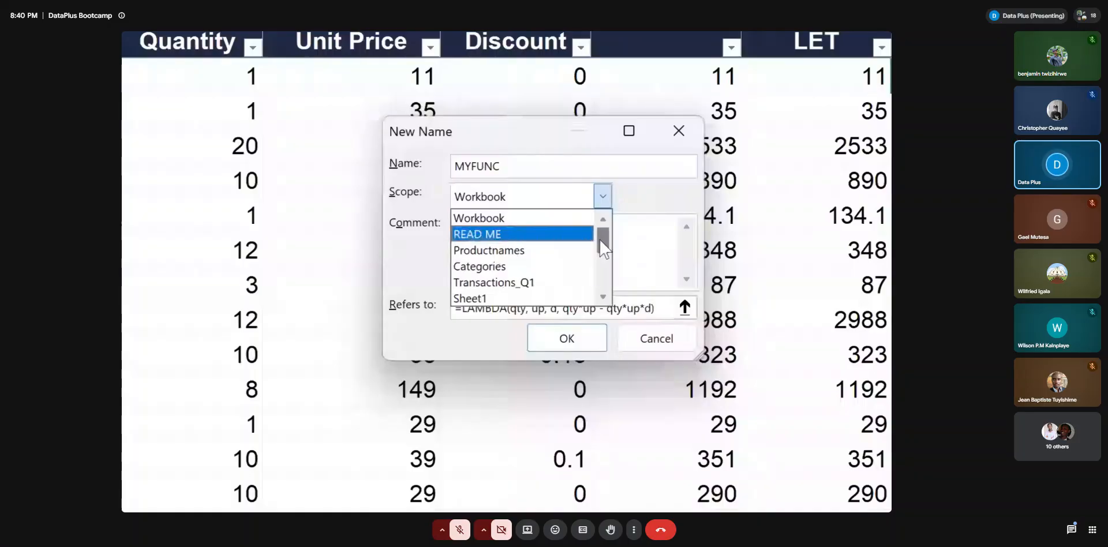
{"action": "left_click_drag", "start_coordinate": [601, 238], "coordinate": [598, 206]}
{"action": "left_click", "coordinate": [526, 218]}
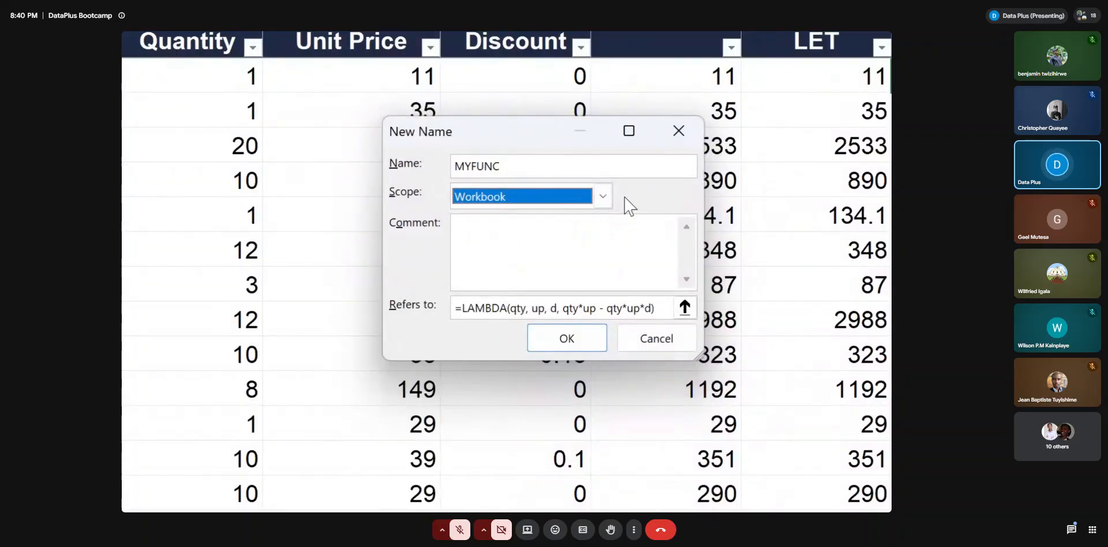
{"action": "left_click", "coordinate": [568, 338]}
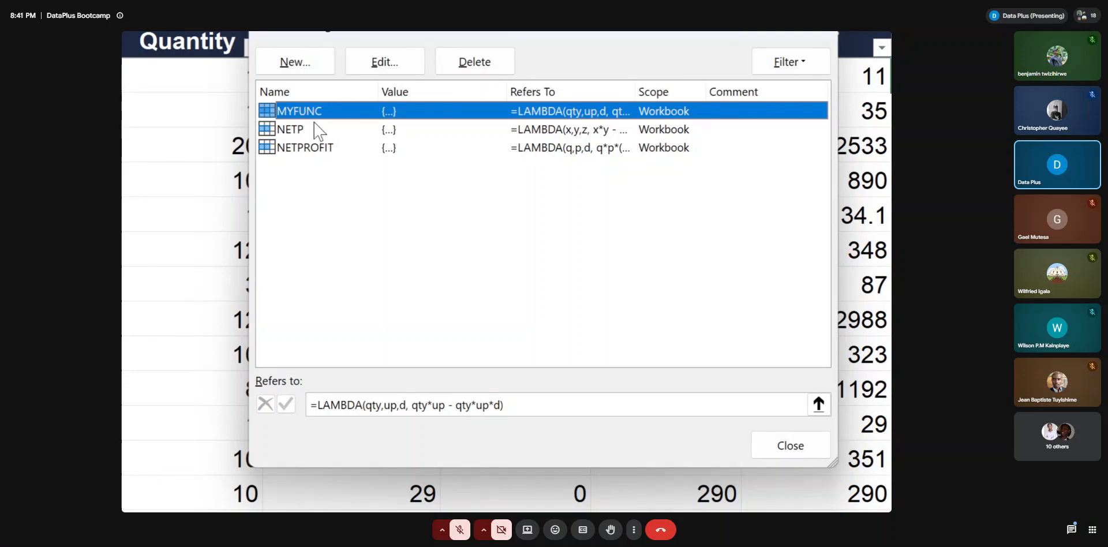
{"action": "left_click", "coordinate": [792, 437]}
Start a formula in cell P2 of the LAMBDA column that calls the custom function MYFUNC
{"action": "scroll", "coordinate": [761, 355], "scroll_direction": "up", "scroll_amount": 5}
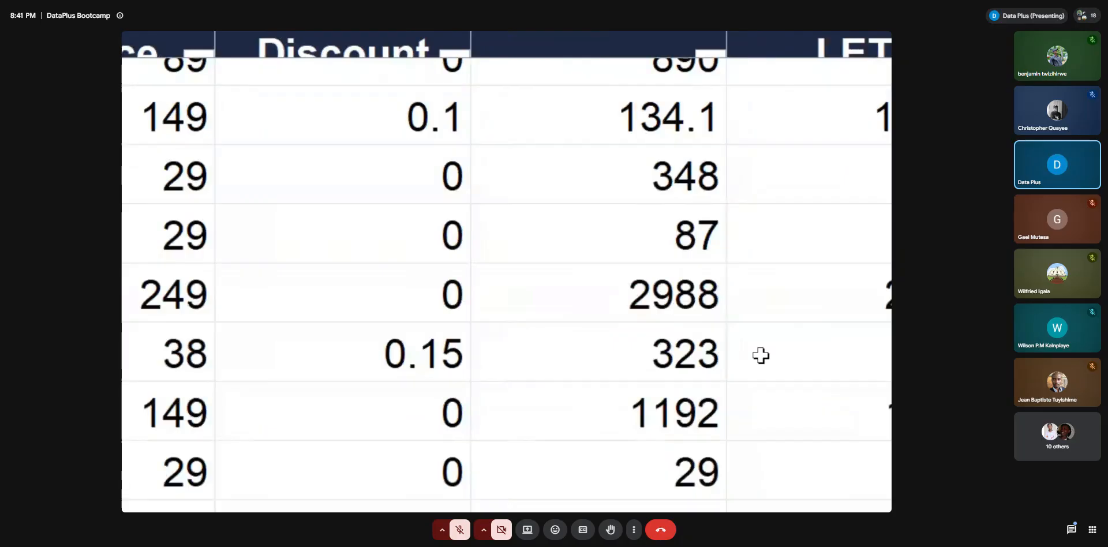
{"action": "scroll", "coordinate": [739, 292], "scroll_direction": "down", "scroll_amount": 5}
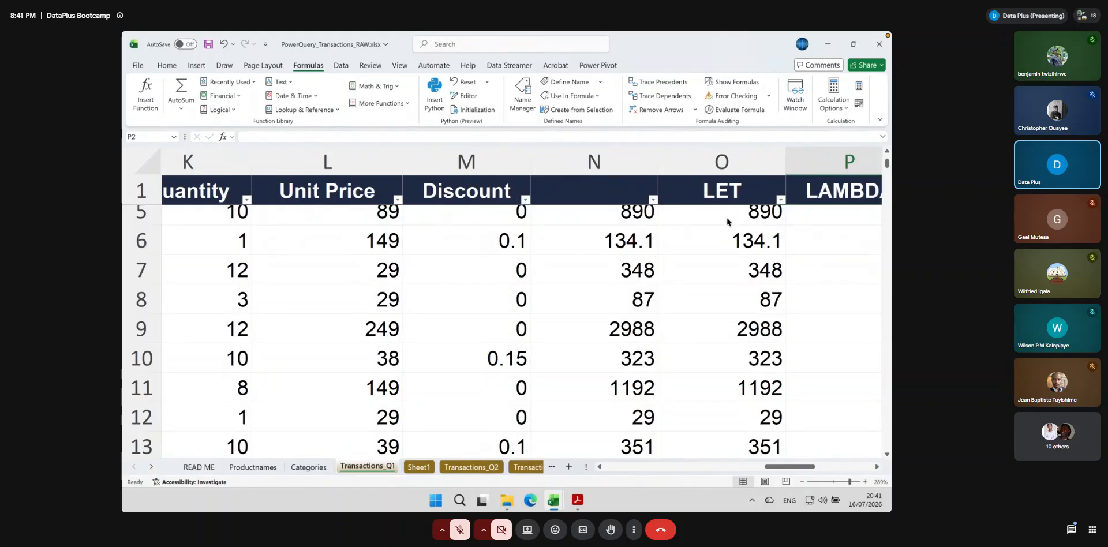
{"action": "scroll", "coordinate": [729, 219], "scroll_direction": "down", "scroll_amount": 8}
{"action": "type", "text": "=my"}
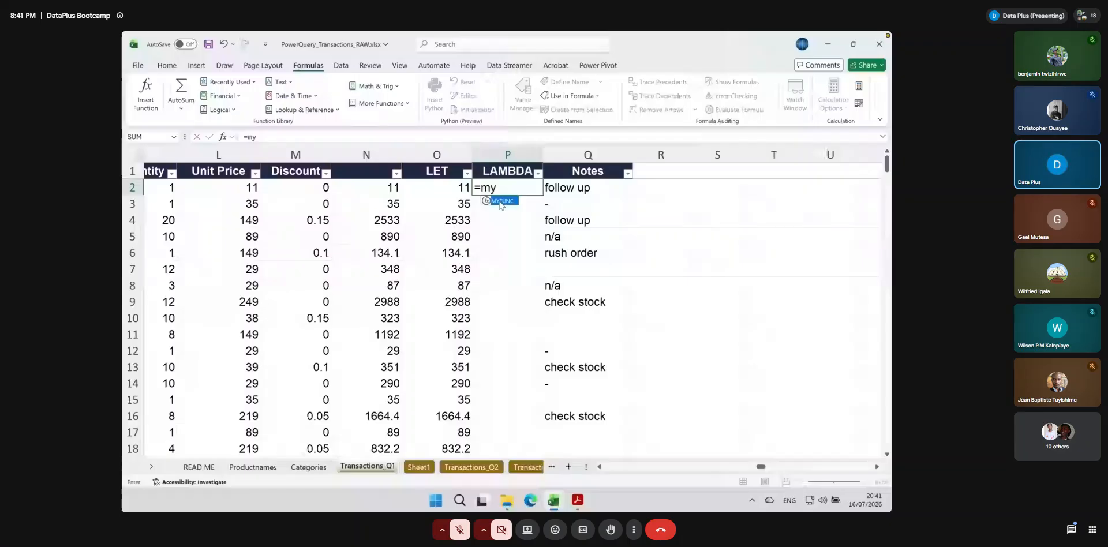
{"action": "double_click", "coordinate": [500, 202]}
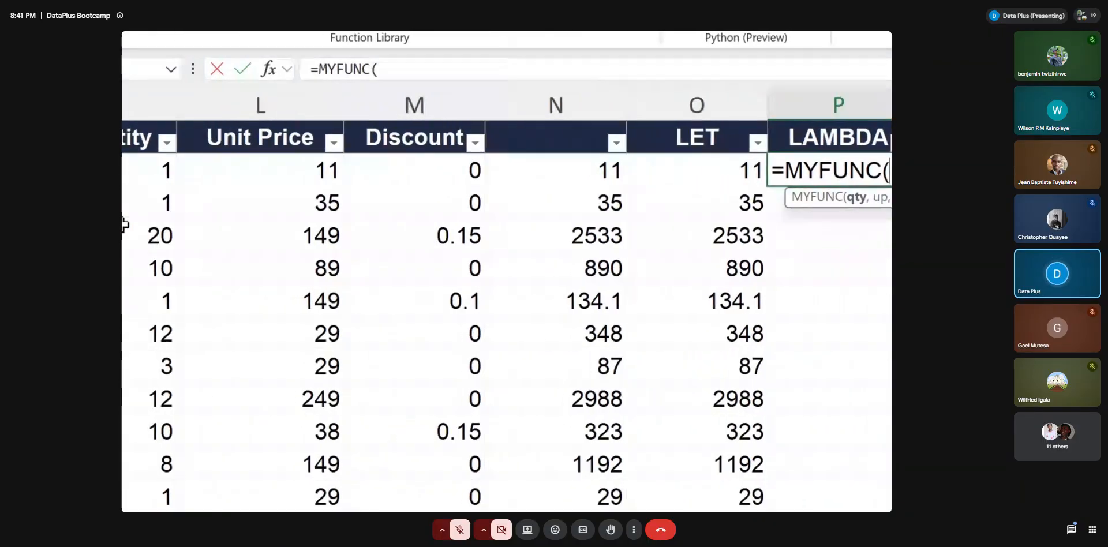
Give MYFUNC the arguments K2 for quantity, L2 for unit price and M2 for discount, and close the parenthesis
{"action": "left_click", "coordinate": [180, 171]}
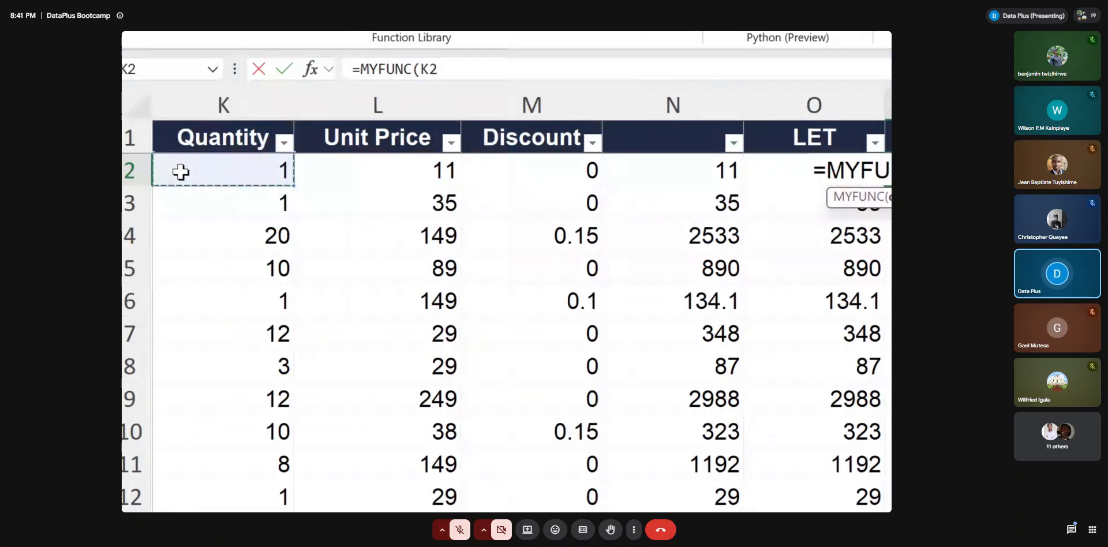
{"action": "type", "text": ","}
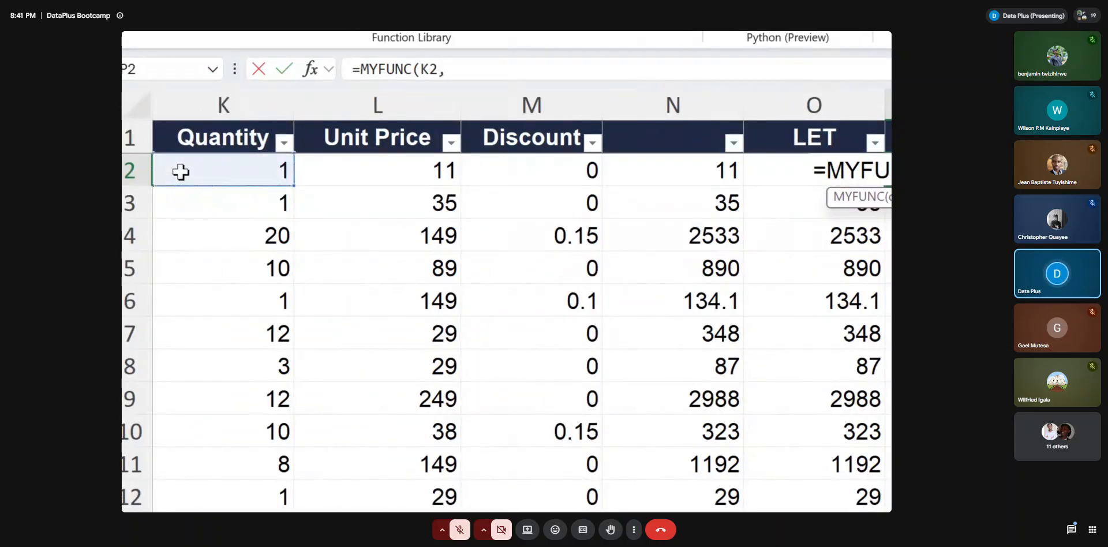
{"action": "left_click", "coordinate": [354, 168]}
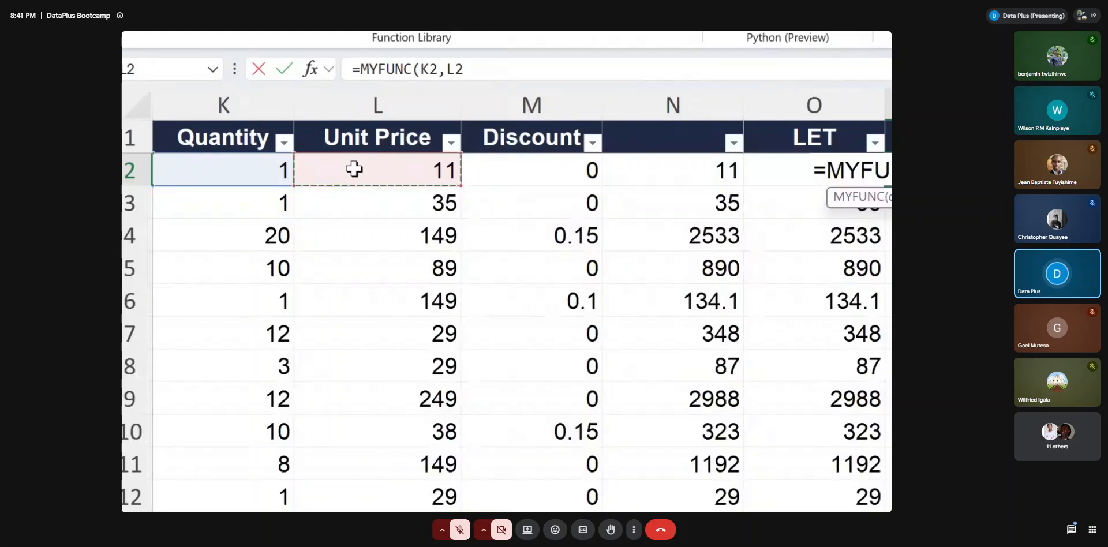
{"action": "type", "text": ","}
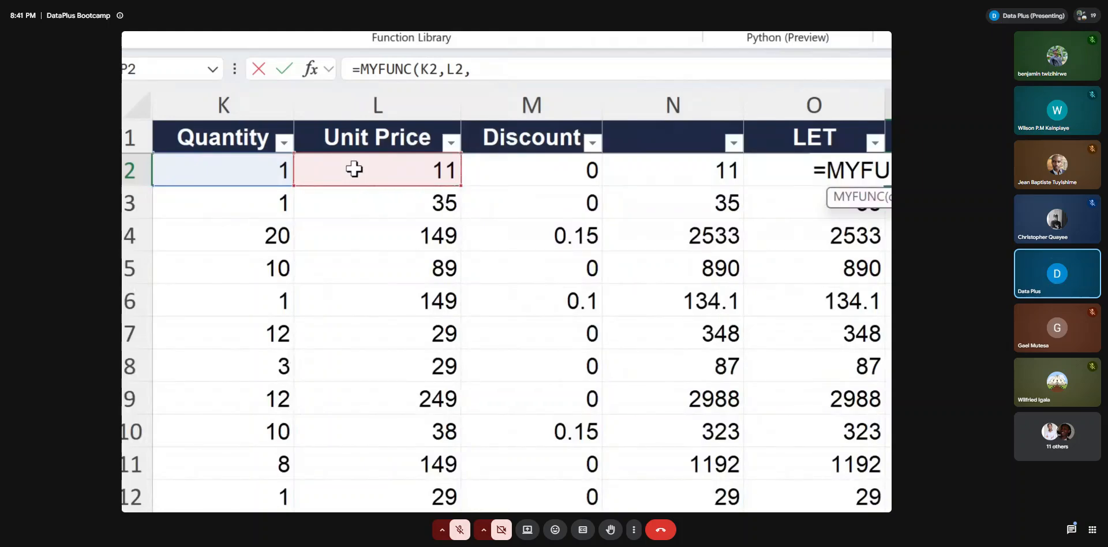
{"action": "left_click", "coordinate": [505, 170]}
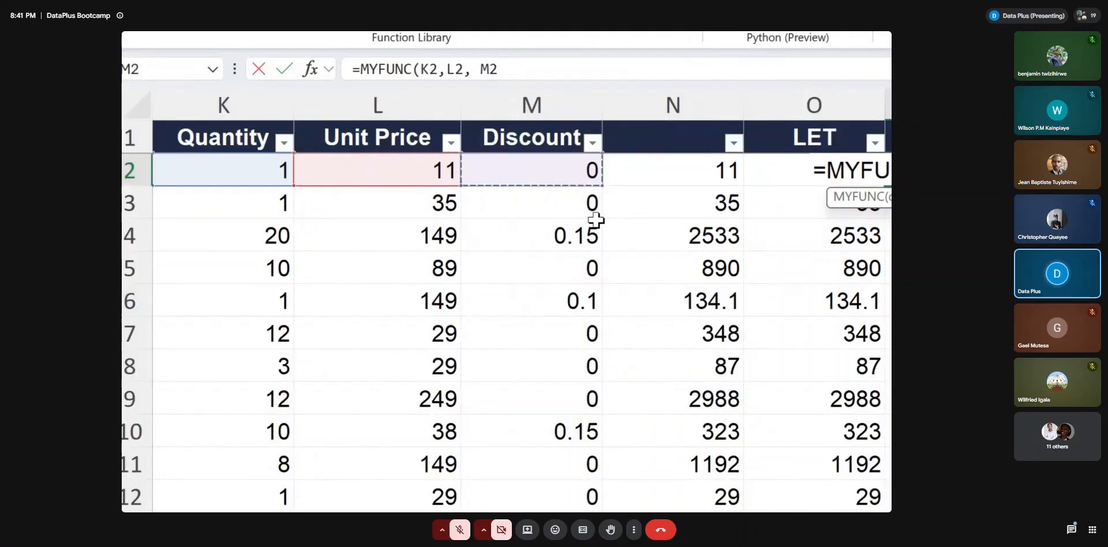
{"action": "type", "text": ")"}
Confirm the MYFUNC formula in P2 and fill it down the whole LAMBDA column
{"action": "key", "text": "Tab"}
{"action": "scroll", "coordinate": [596, 220], "scroll_direction": "right", "scroll_amount": 6}
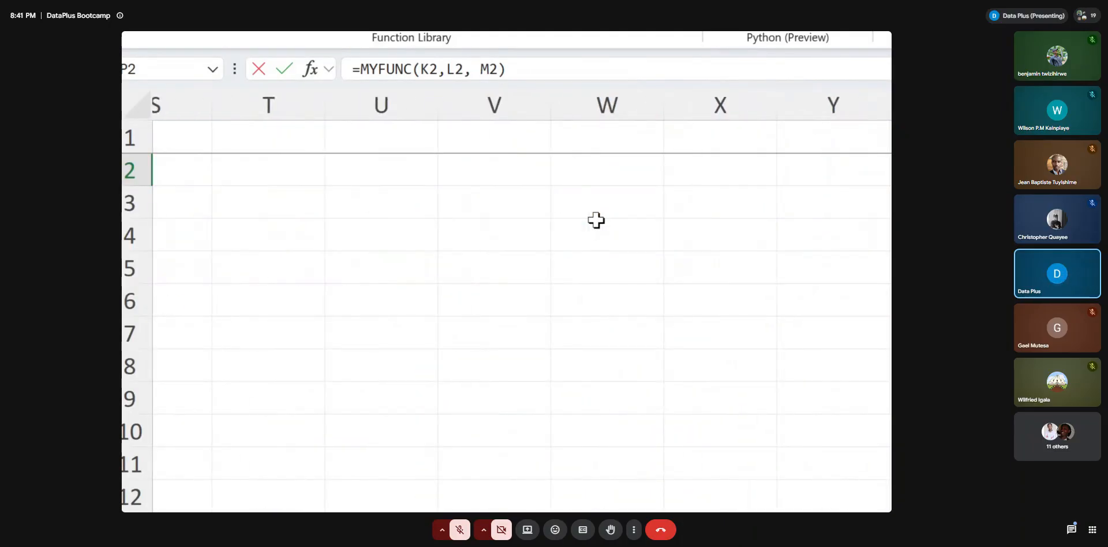
{"action": "key", "text": "super+minus"}
{"action": "left_click_drag", "start_coordinate": [808, 468], "coordinate": [700, 480]}
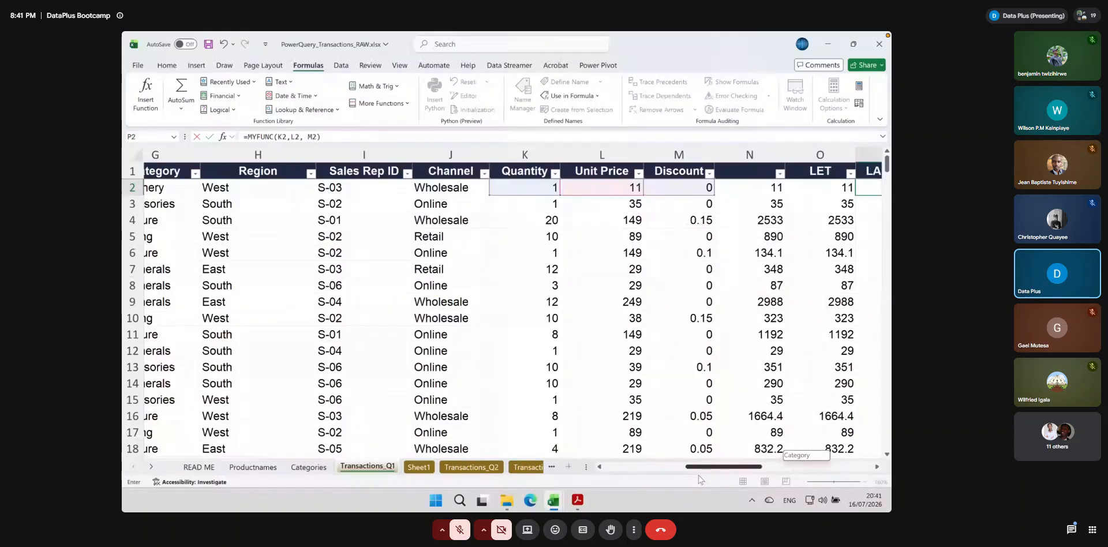
{"action": "left_click_drag", "start_coordinate": [700, 480], "coordinate": [745, 480]}
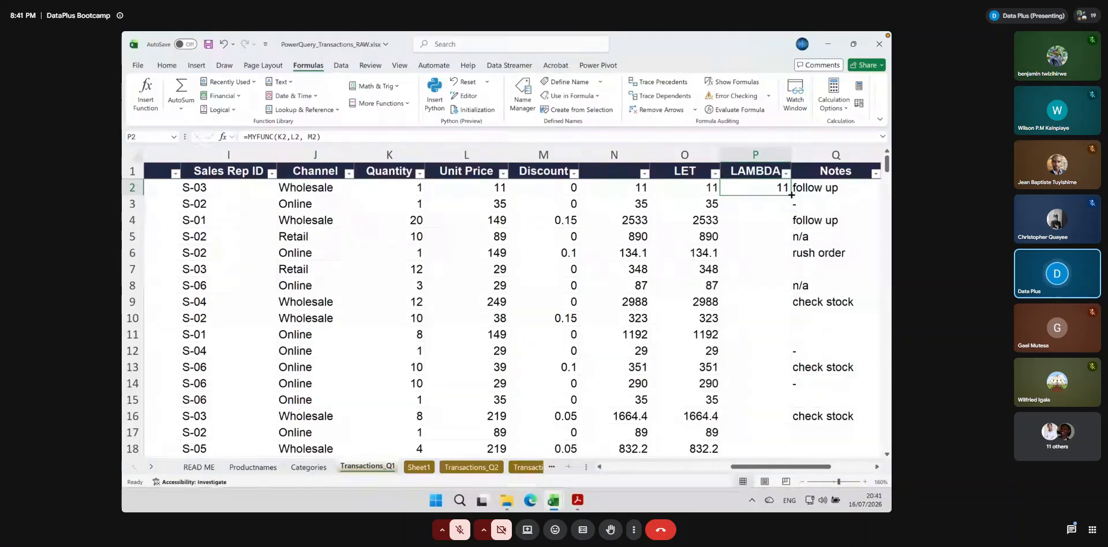
{"action": "double_click", "coordinate": [790, 195]}
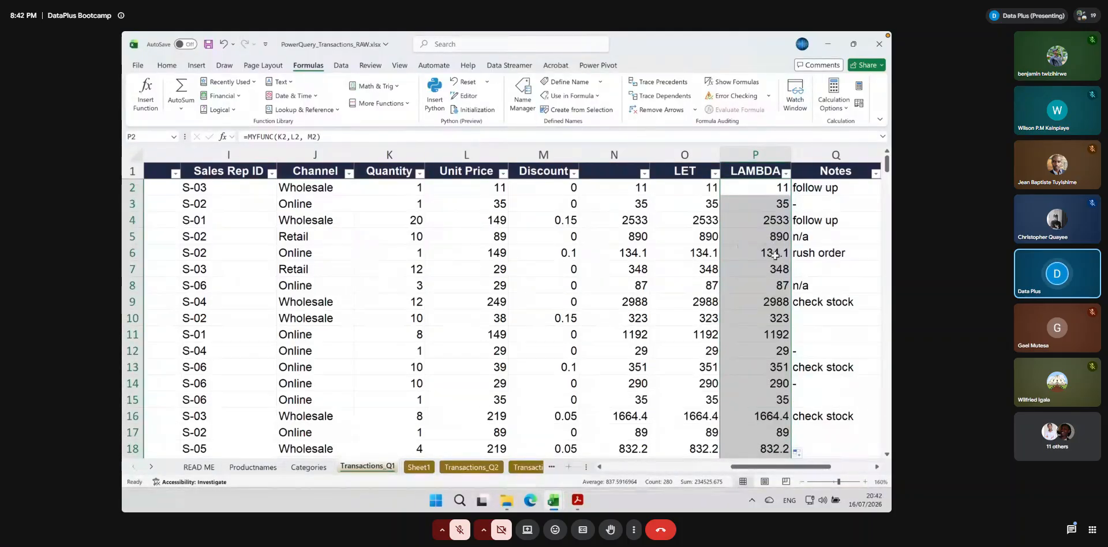
Check the copied MYFUNC formula in P3 and compare the plain formula, LET and LAMBDA results across the rows
{"action": "left_click", "coordinate": [773, 201]}
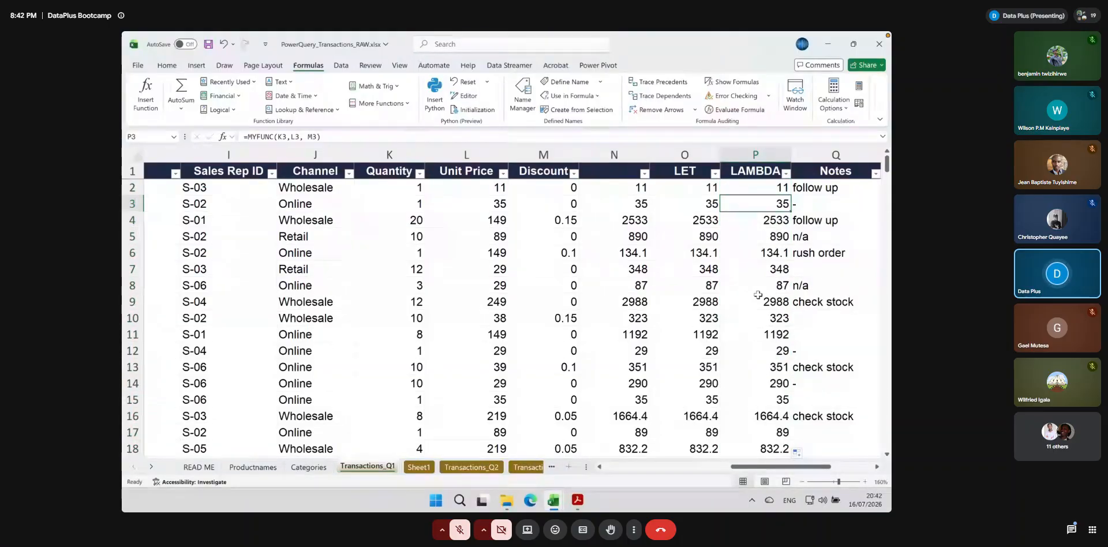
{"action": "scroll", "coordinate": [757, 295], "scroll_direction": "down", "scroll_amount": 10}
{"action": "scroll", "coordinate": [757, 294], "scroll_direction": "right", "scroll_amount": 2}
{"action": "scroll", "coordinate": [758, 295], "scroll_direction": "left", "scroll_amount": 5}
{"action": "scroll", "coordinate": [758, 294], "scroll_direction": "up", "scroll_amount": 5}
{"action": "scroll", "coordinate": [758, 295], "scroll_direction": "right", "scroll_amount": 5}
{"action": "scroll", "coordinate": [758, 295], "scroll_direction": "up", "scroll_amount": 3}
{"action": "scroll", "coordinate": [758, 295], "scroll_direction": "left", "scroll_amount": 2}
{"action": "scroll", "coordinate": [758, 295], "scroll_direction": "right", "scroll_amount": 1}
{"action": "scroll", "coordinate": [758, 294], "scroll_direction": "up", "scroll_amount": 1}
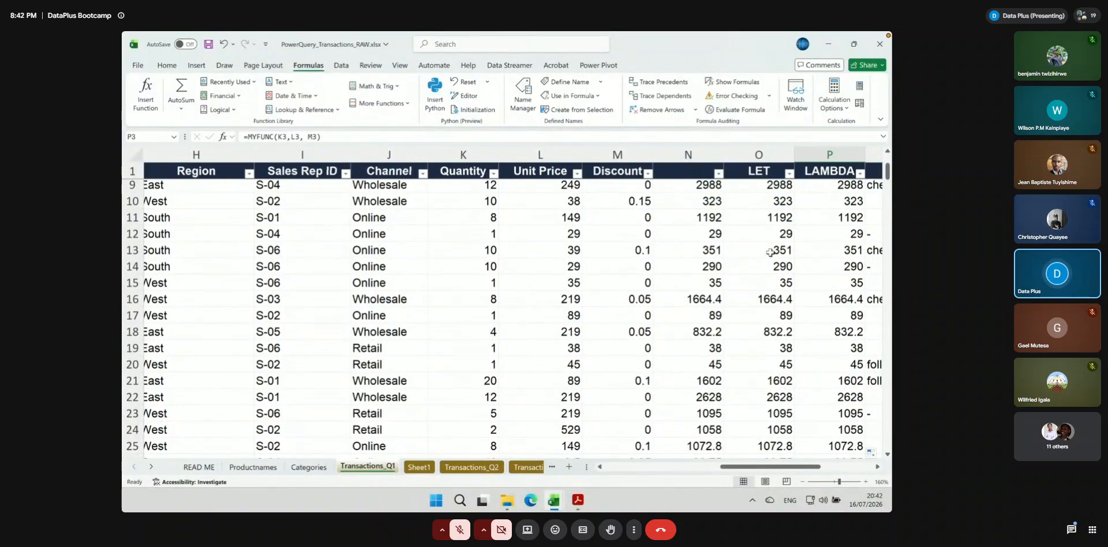
Review the plain net amount formula in N9 and the gross-discount calculation of the LET formula in O9
{"action": "left_click", "coordinate": [694, 184]}
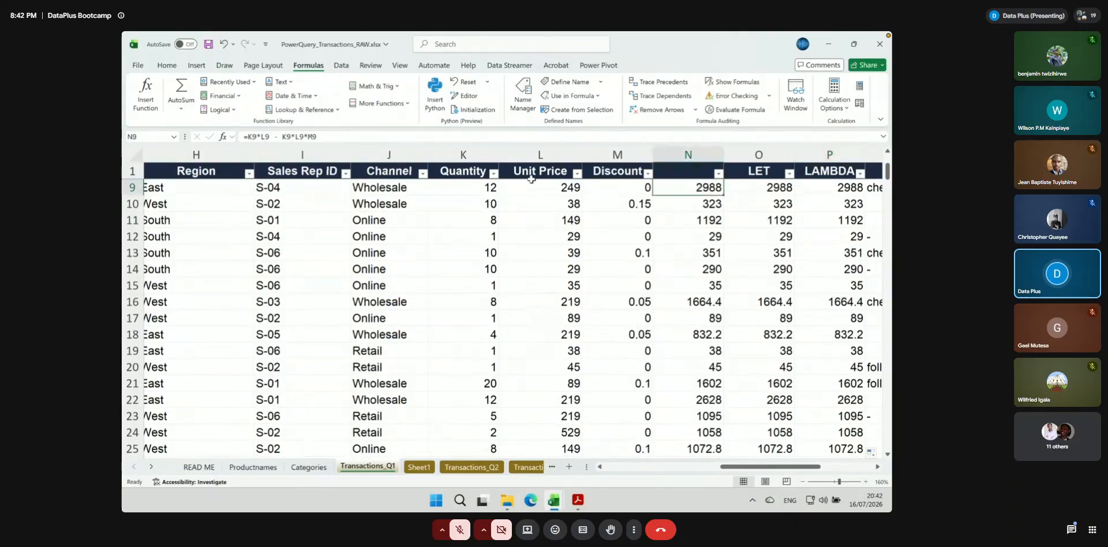
{"action": "double_click", "coordinate": [694, 185]}
{"action": "left_click_drag", "start_coordinate": [316, 137], "coordinate": [248, 137]}
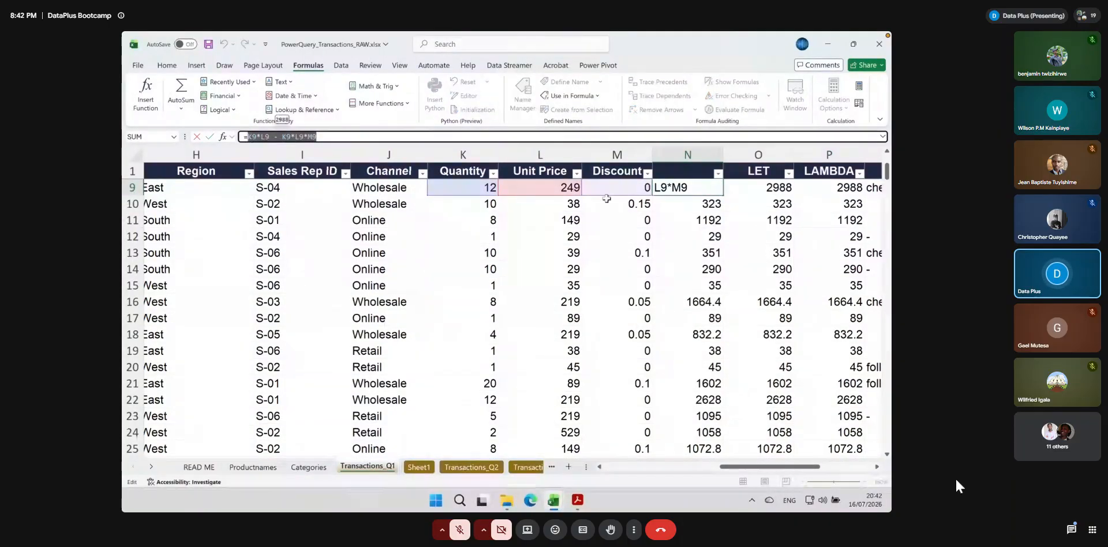
{"action": "key", "text": "Return"}
{"action": "left_click", "coordinate": [784, 184]}
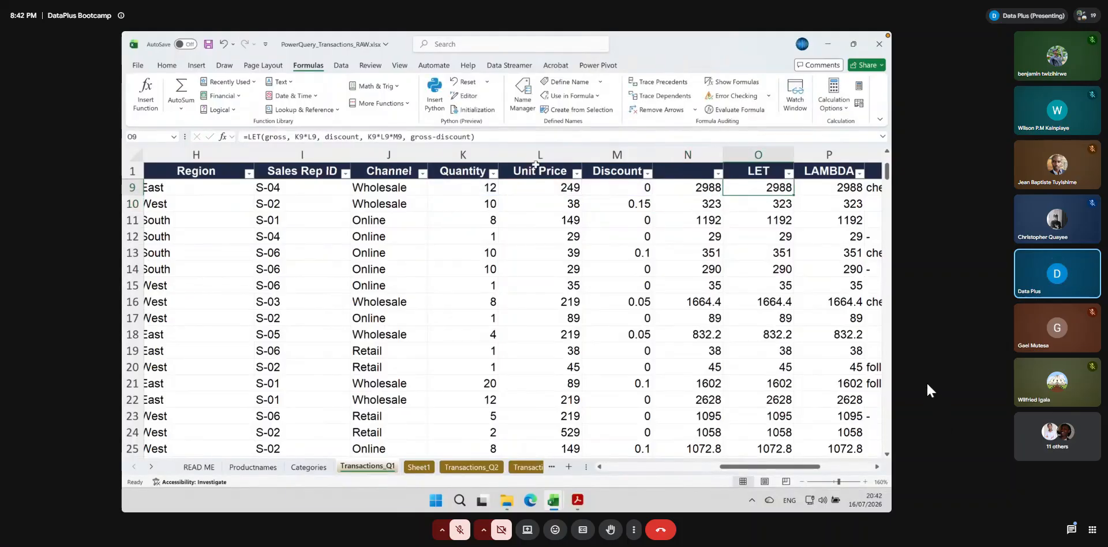
{"action": "left_click_drag", "start_coordinate": [411, 137], "coordinate": [472, 135]}
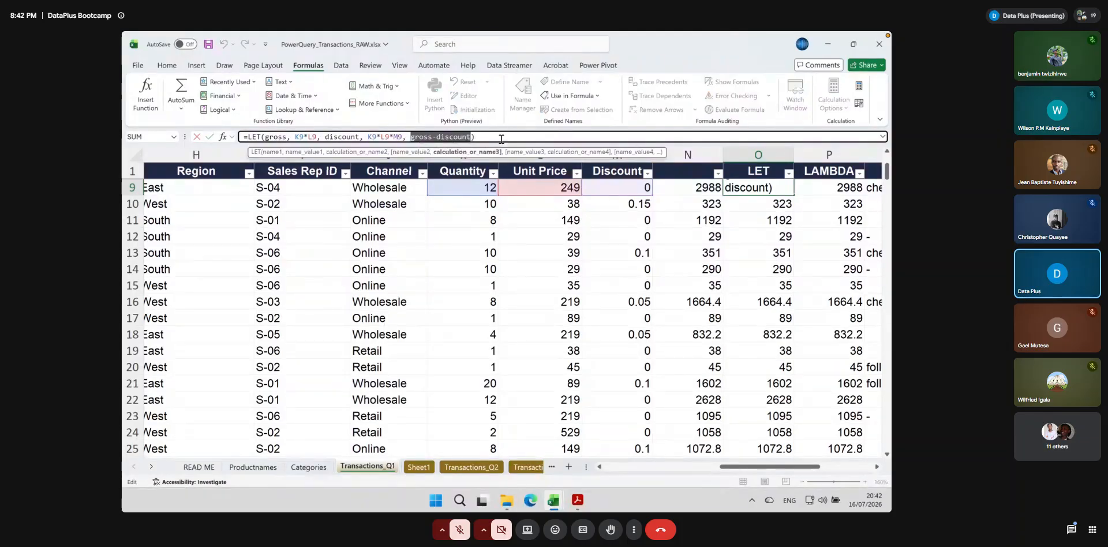
{"action": "key", "text": "Return"}
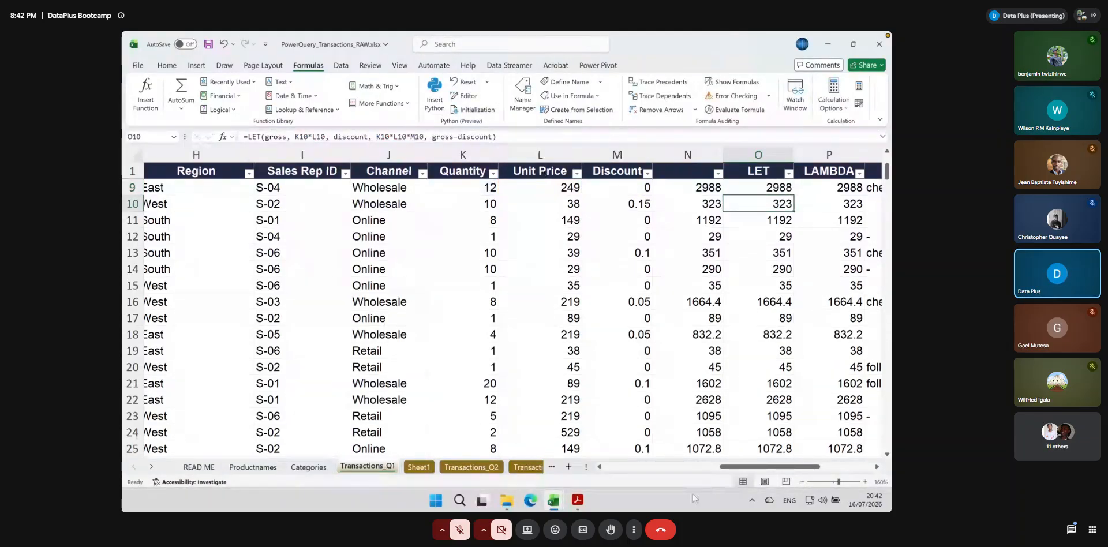
{"action": "left_click_drag", "start_coordinate": [763, 468], "coordinate": [775, 468]}
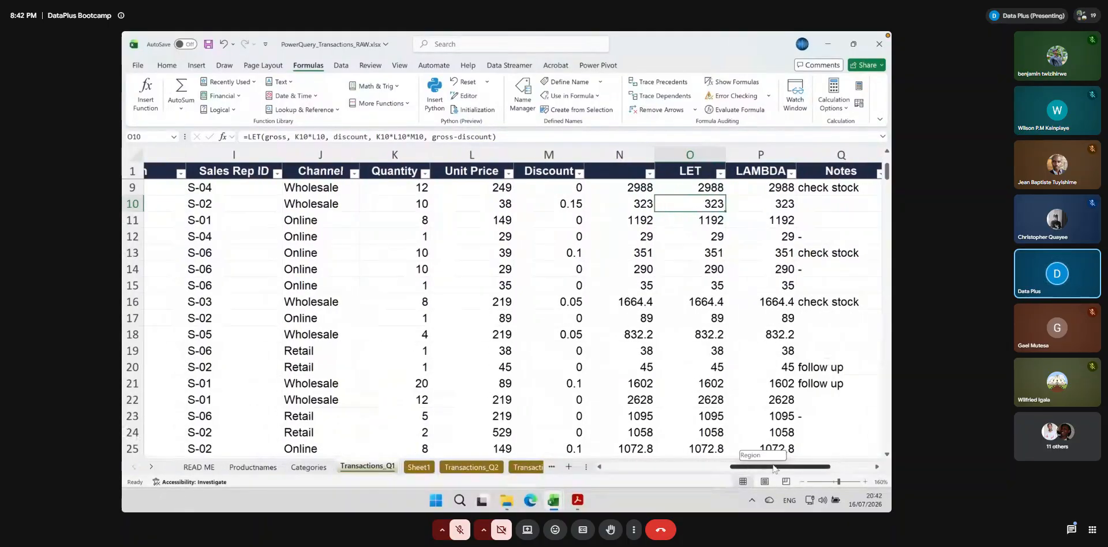
{"action": "mouse_move", "coordinate": [775, 468]}
{"action": "left_mouse_down"}
{"action": "mouse_move", "coordinate": [801, 465]}
{"action": "mouse_move", "coordinate": [765, 462]}
{"action": "left_mouse_up"}
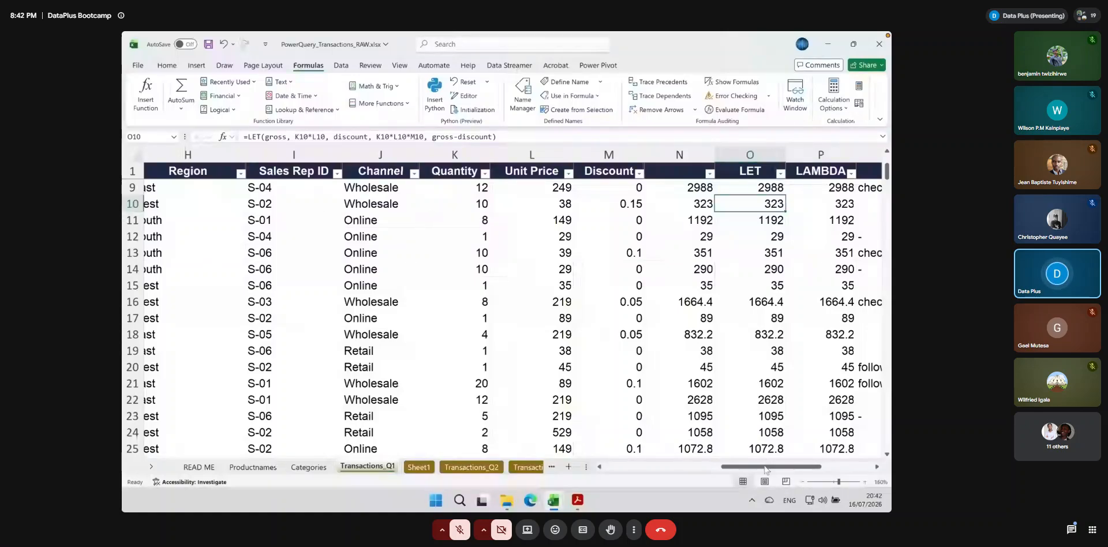
{"action": "left_click_drag", "start_coordinate": [759, 468], "coordinate": [719, 471]}
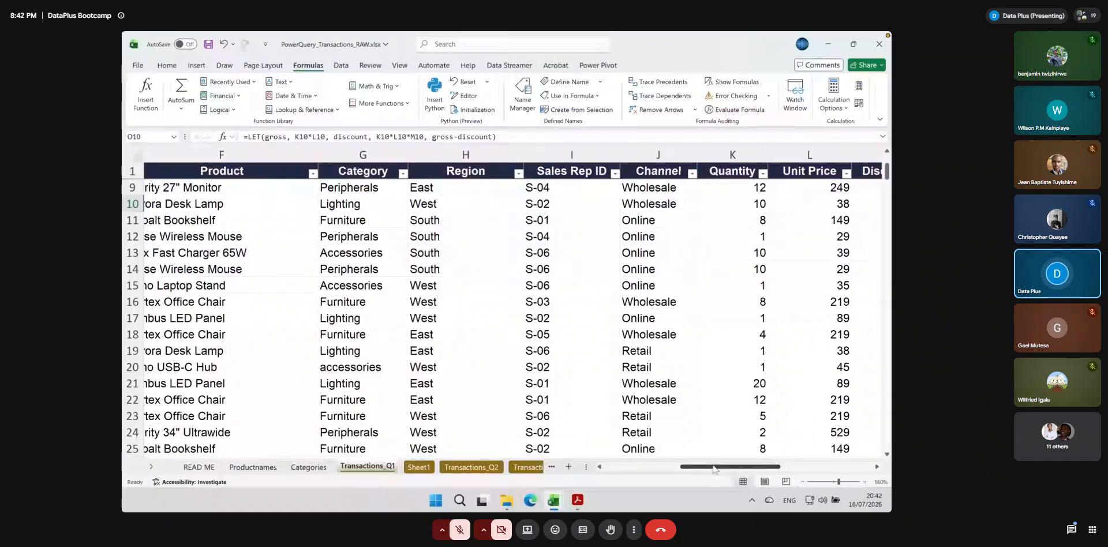
{"action": "left_click_drag", "start_coordinate": [714, 467], "coordinate": [615, 413]}
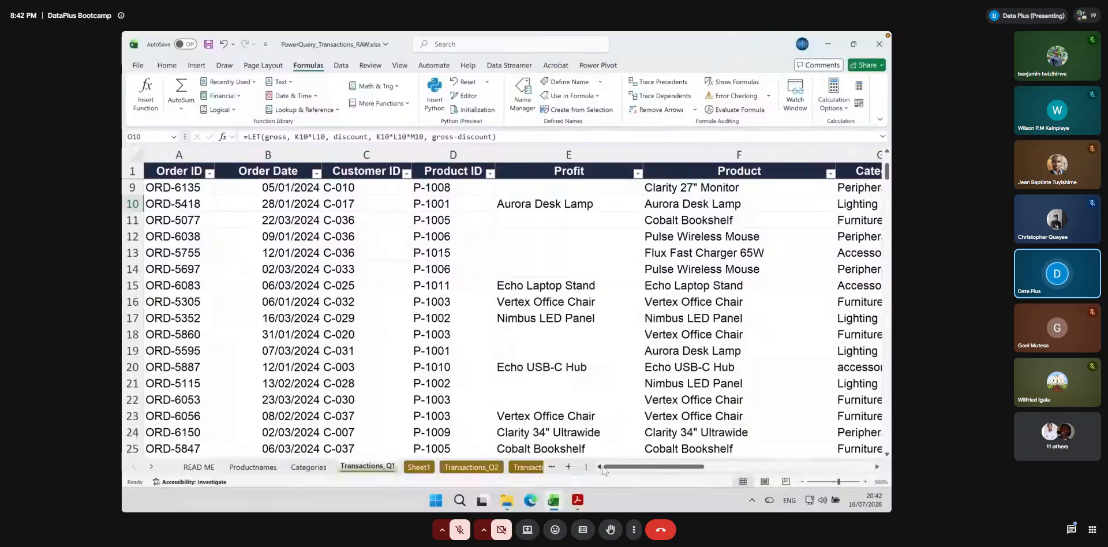
{"action": "mouse_move", "coordinate": [576, 502]}
{"action": "left_click", "coordinate": [334, 230]}
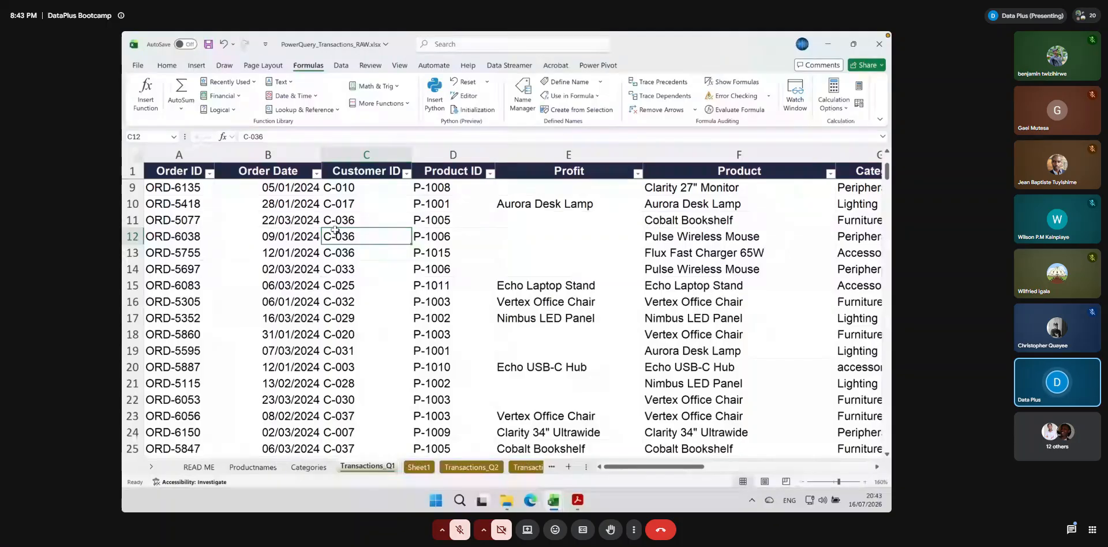
{"action": "left_click", "coordinate": [237, 152]}
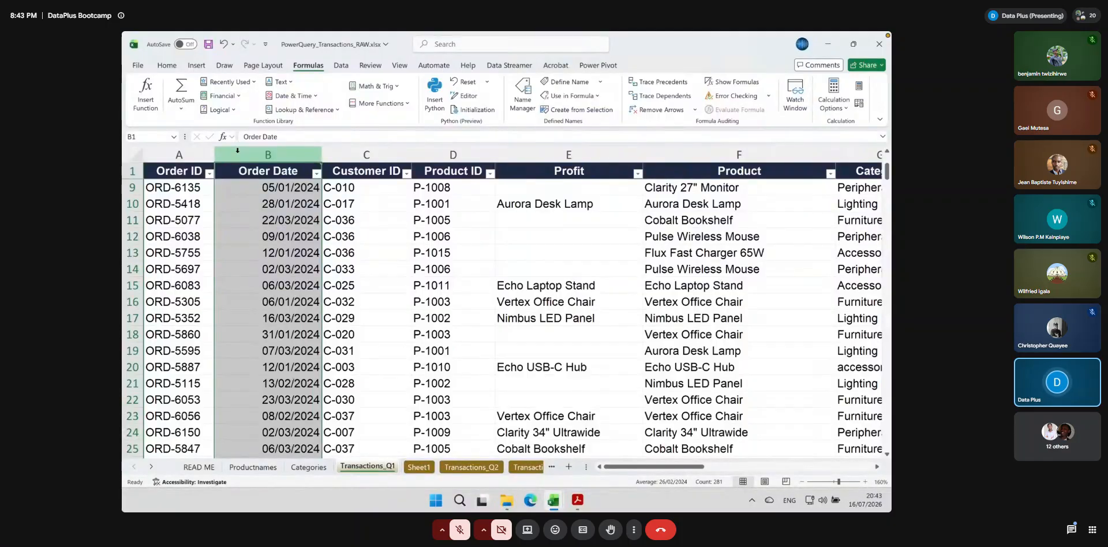
{"action": "left_click", "coordinate": [629, 366]}
{"action": "mouse_move", "coordinate": [628, 471]}
{"action": "left_mouse_down"}
{"action": "mouse_move", "coordinate": [765, 471]}
{"action": "mouse_move", "coordinate": [612, 473]}
{"action": "left_mouse_up"}
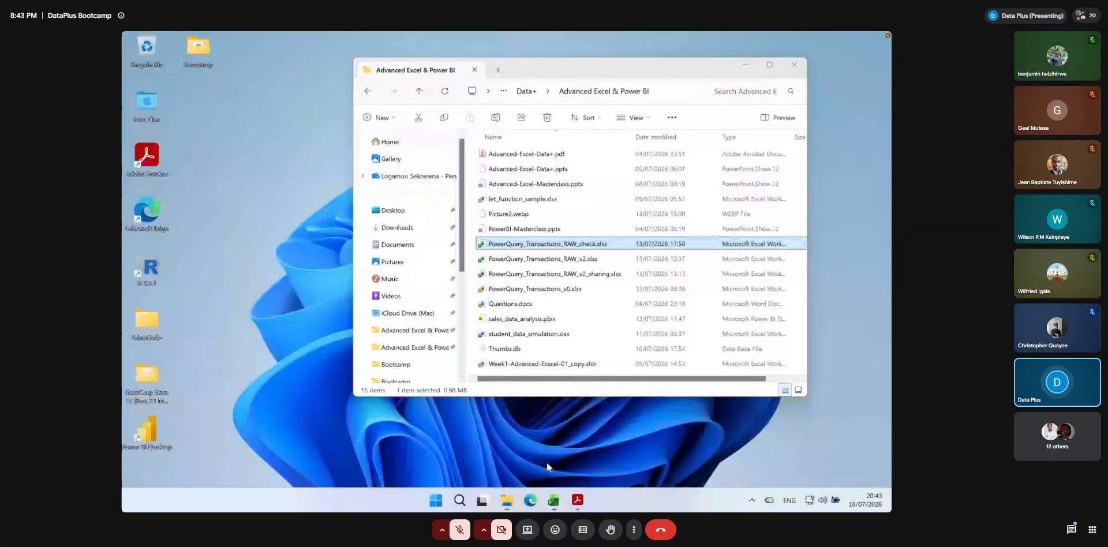
Open the workbook PowerQuery_Transactions_RAW_v2_sharing.xlsx from the Advanced Excel & Power BI folder and enable its external data connections
{"action": "left_click", "coordinate": [507, 439]}
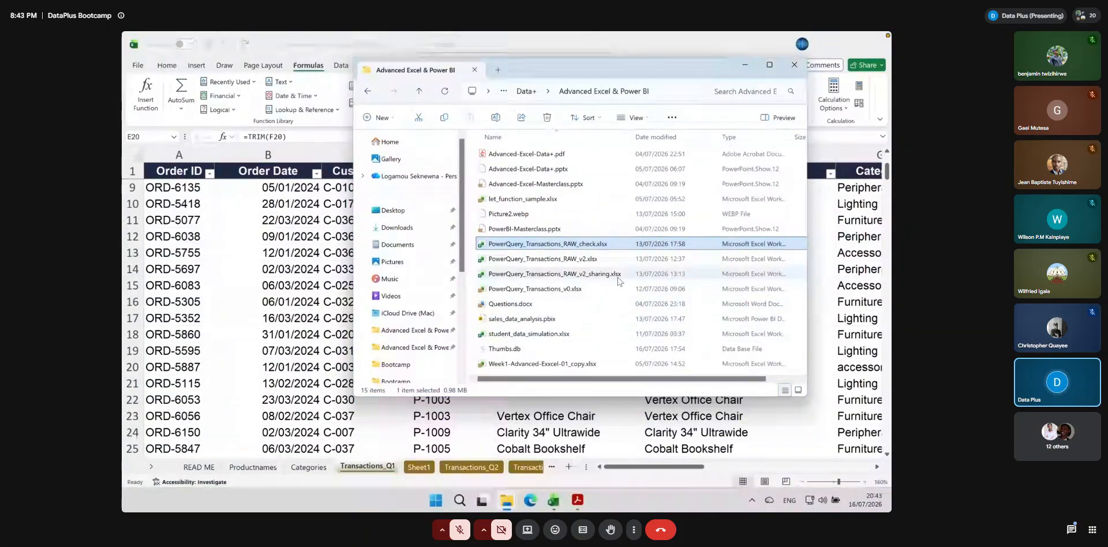
{"action": "left_click", "coordinate": [609, 276]}
{"action": "double_click", "coordinate": [609, 276]}
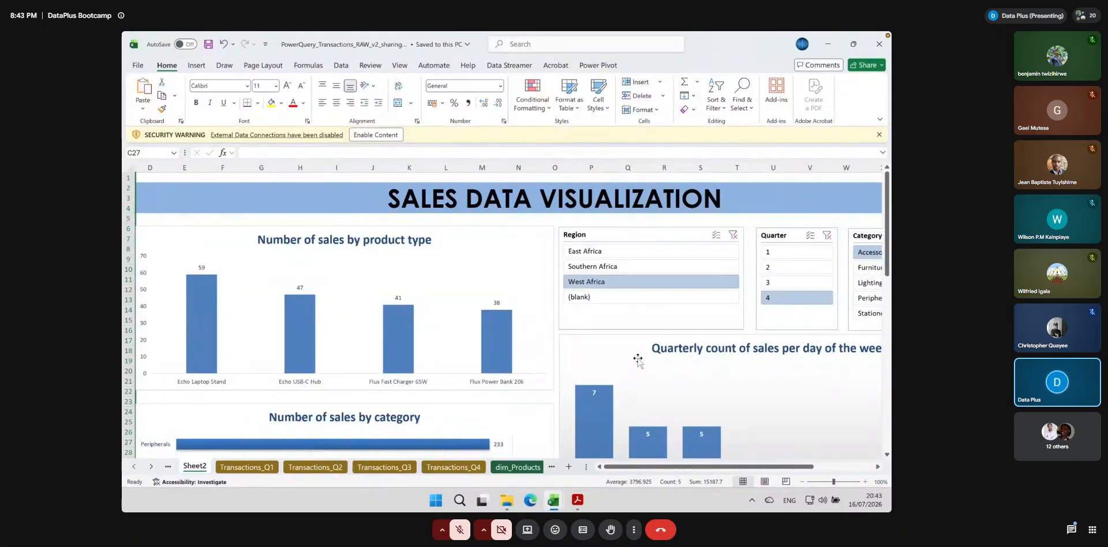
{"action": "left_click", "coordinate": [394, 136]}
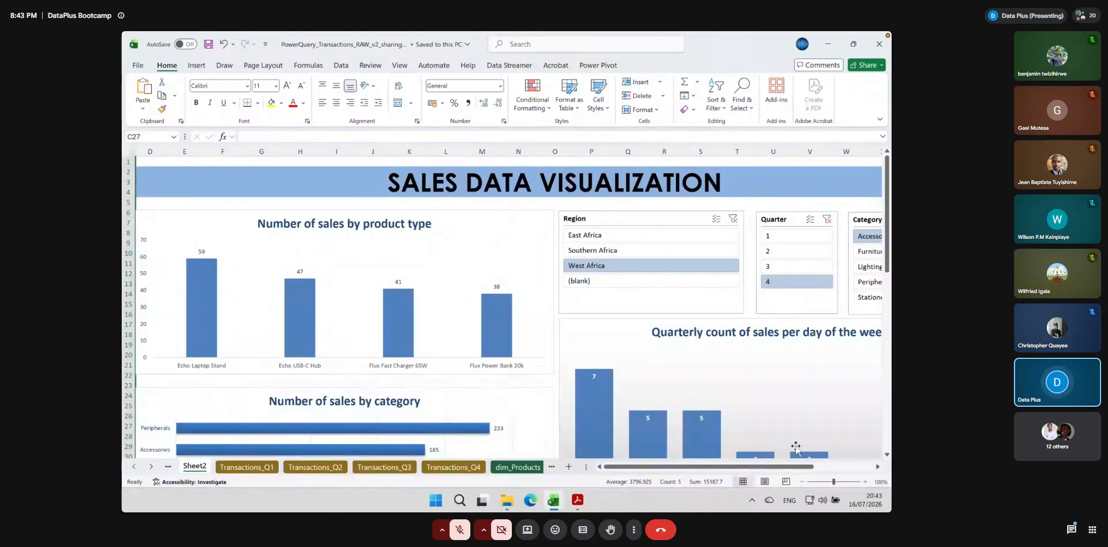
Zoom Sheet2 out to 60% and look over the charts and slicers of the Sales Data Visualization dashboard
{"action": "left_click", "coordinate": [802, 481]}
{"action": "left_click", "coordinate": [801, 481]}
{"action": "left_click", "coordinate": [801, 481]}
{"action": "left_click", "coordinate": [801, 481]}
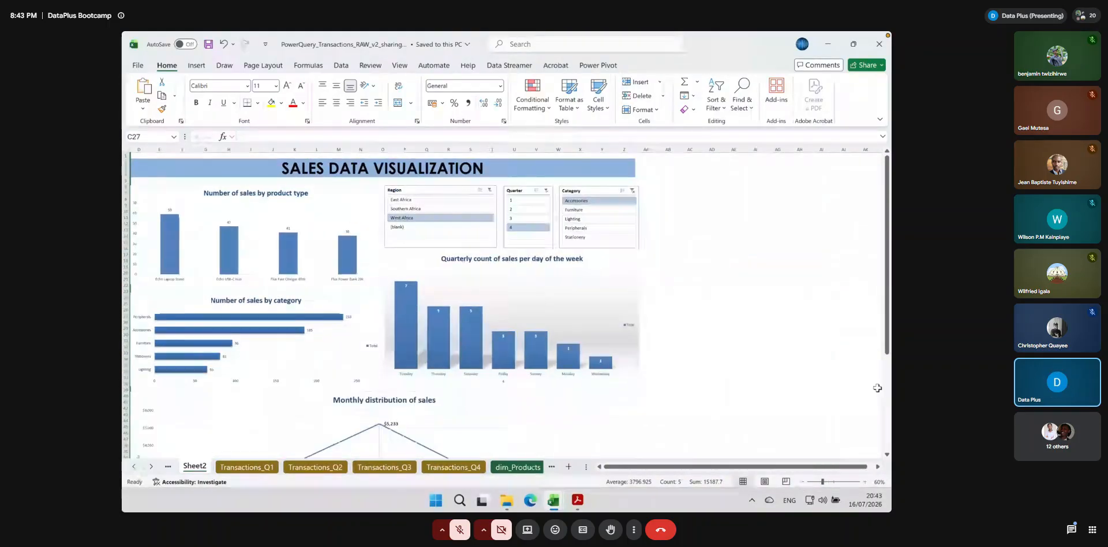
{"action": "scroll", "coordinate": [887, 260], "scroll_direction": "down", "scroll_amount": 3}
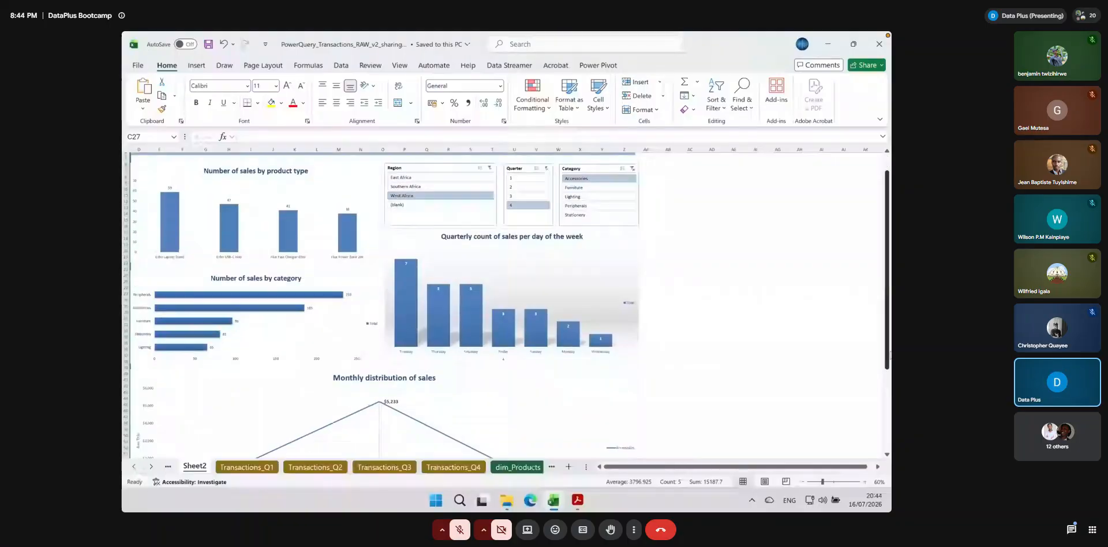
{"action": "scroll", "coordinate": [502, 303], "scroll_direction": "down", "scroll_amount": 3}
{"action": "scroll", "coordinate": [843, 439], "scroll_direction": "up", "scroll_amount": 5}
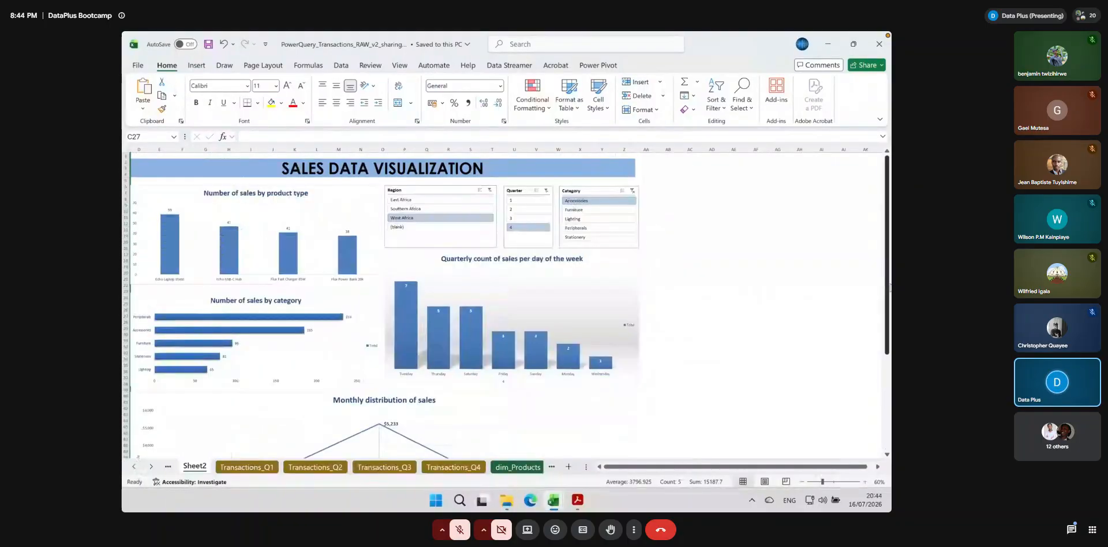
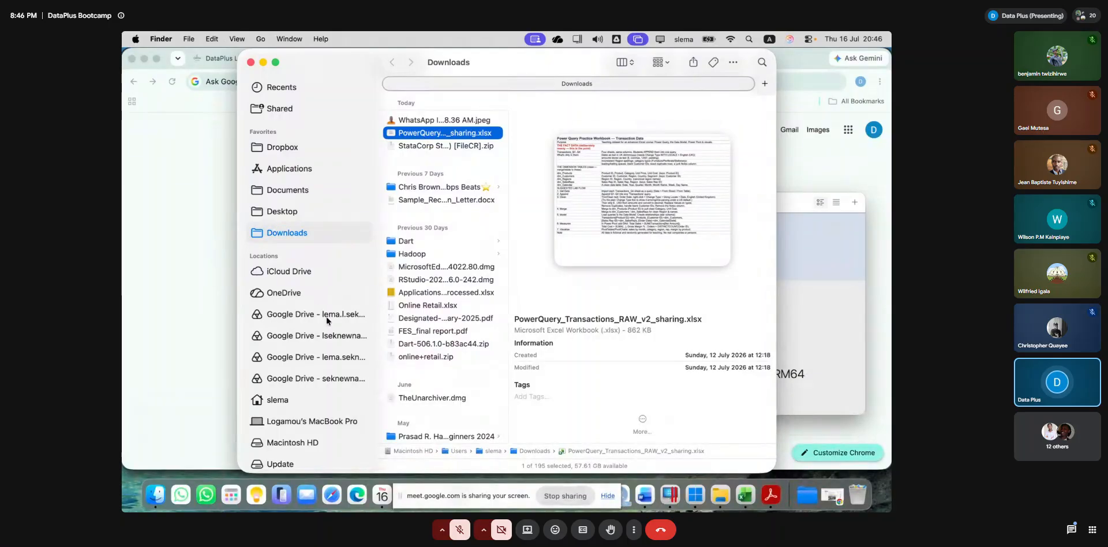
Browse to the Documents folder in iCloud Drive in Finder
{"action": "left_click", "coordinate": [295, 271]}
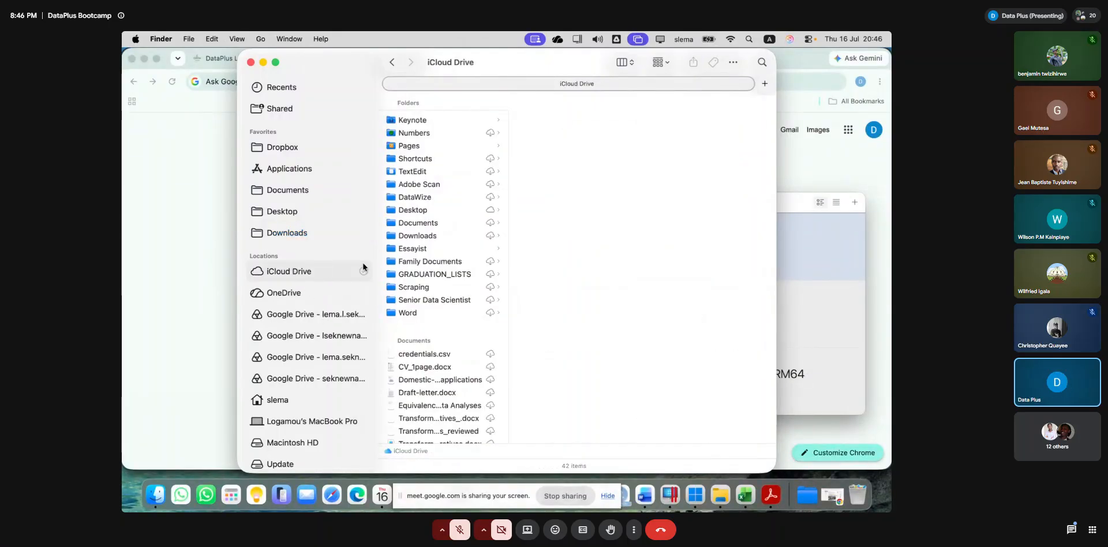
{"action": "left_click", "coordinate": [413, 223]}
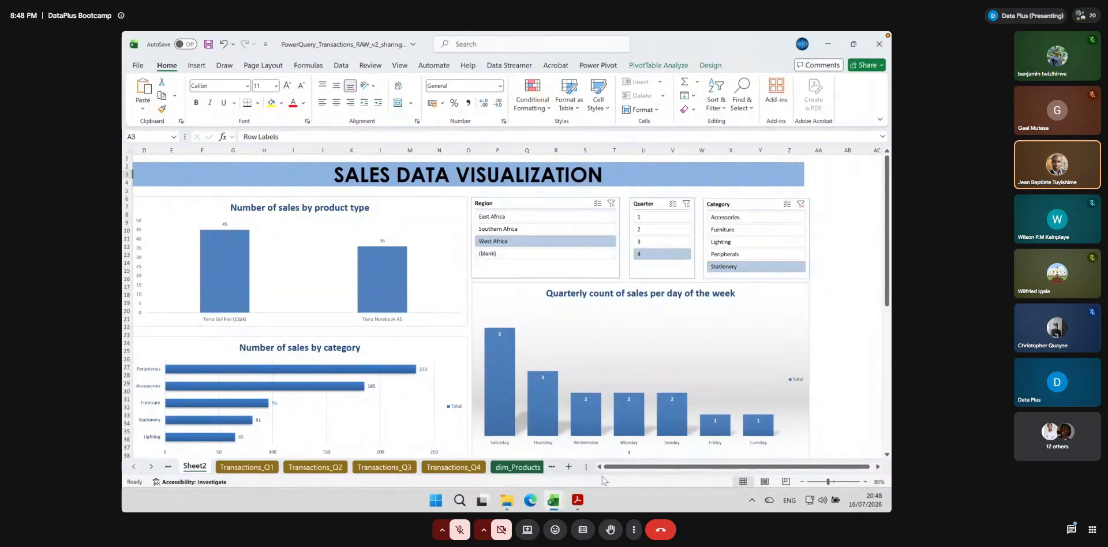
Switch to the PowerQuery_Transactions_RAW.xlsx workbook and check the MYFUNC formula in P9 of the LAMBDA column on Transactions_Q1
{"action": "mouse_move", "coordinate": [553, 496]}
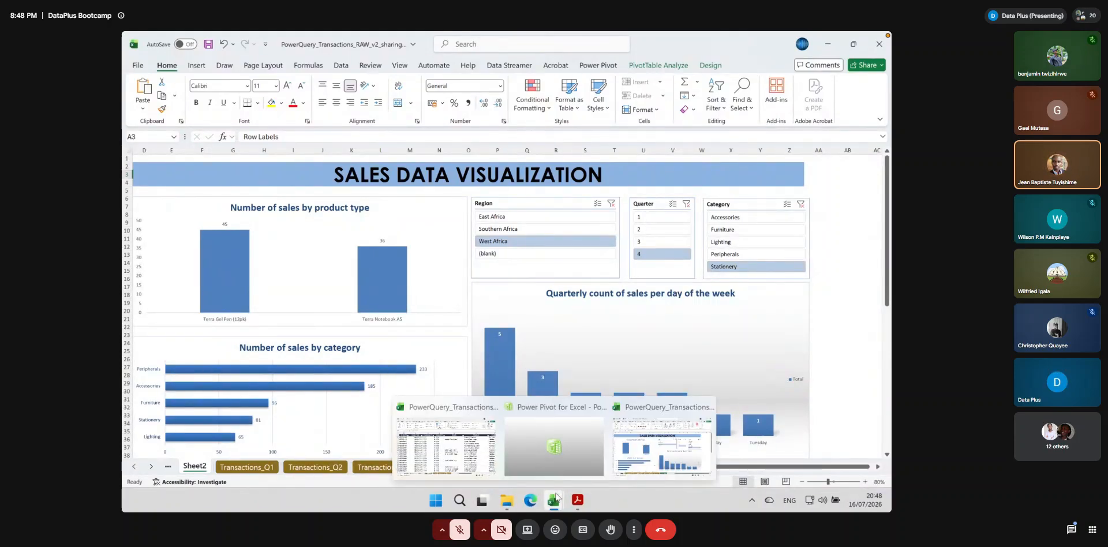
{"action": "left_click", "coordinate": [493, 455]}
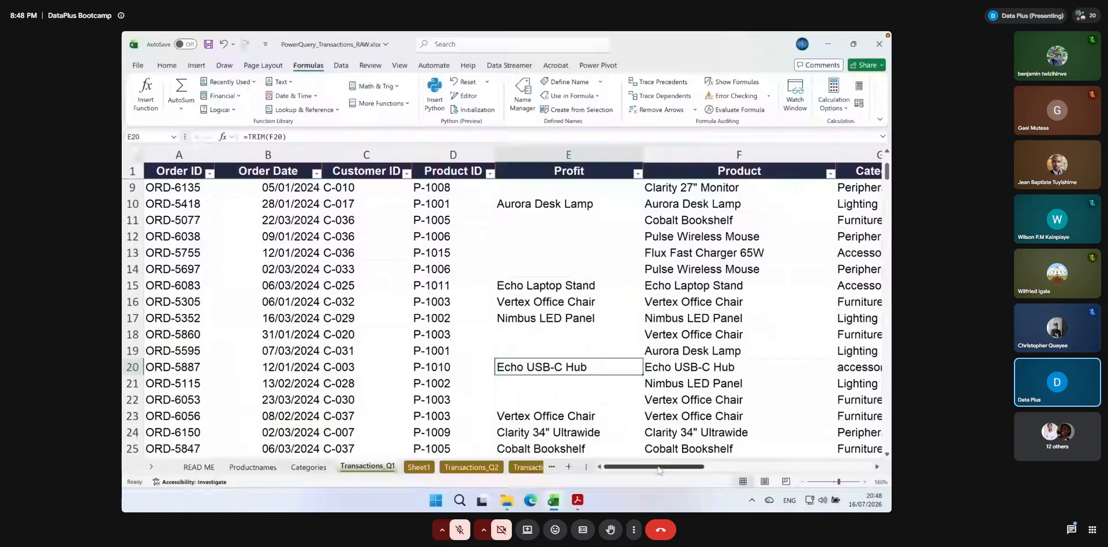
{"action": "left_click_drag", "start_coordinate": [659, 470], "coordinate": [771, 450]}
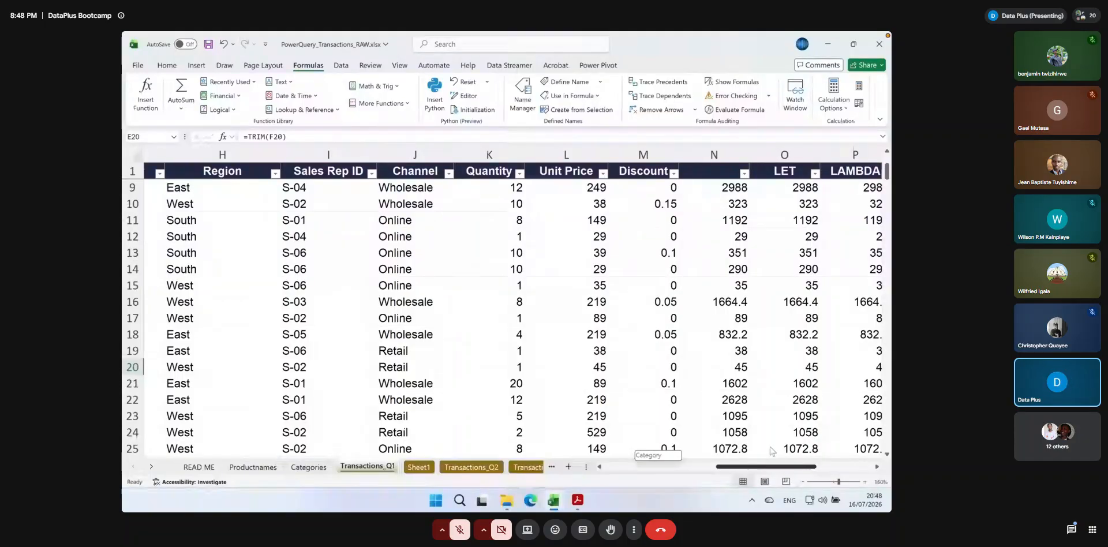
{"action": "left_click_drag", "start_coordinate": [771, 451], "coordinate": [789, 471]}
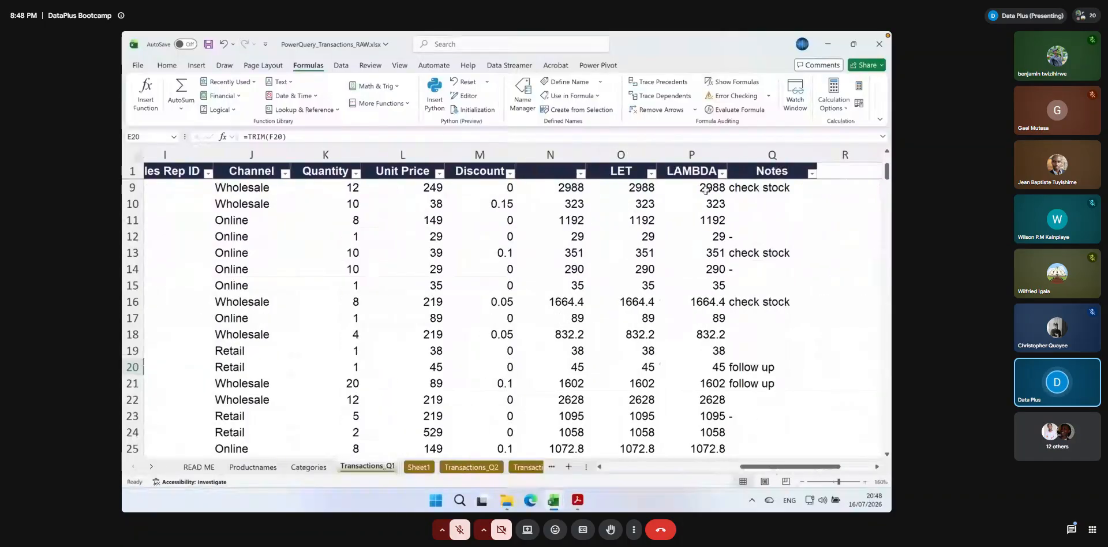
{"action": "left_click", "coordinate": [705, 188]}
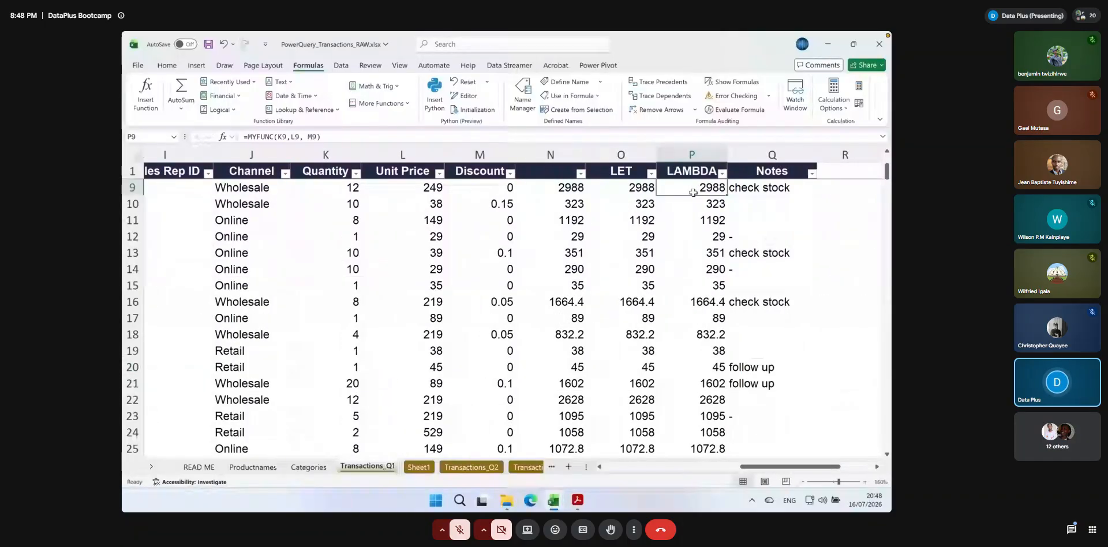
{"action": "scroll", "coordinate": [706, 191], "scroll_direction": "up", "scroll_amount": 3}
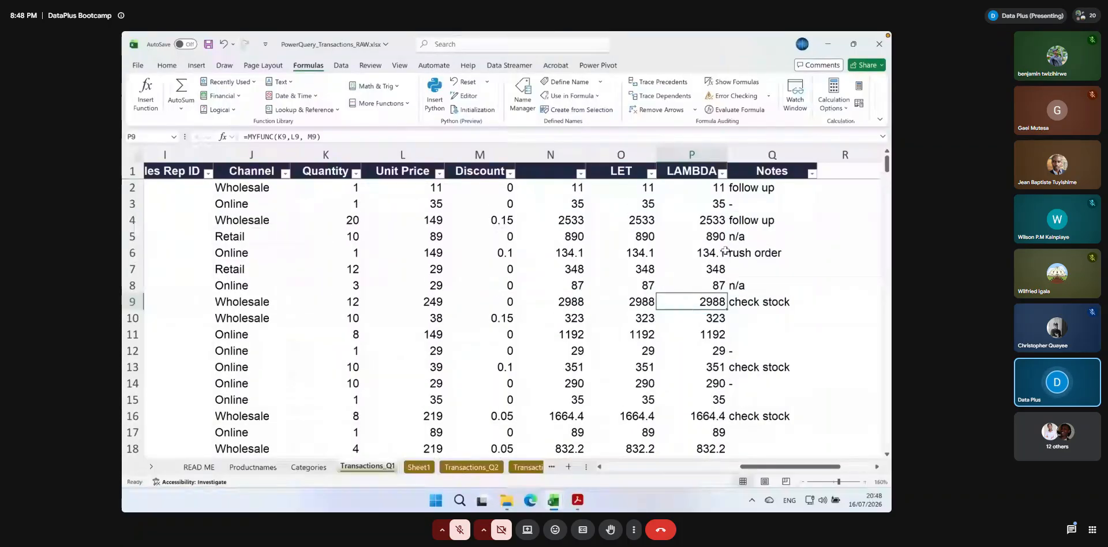
{"action": "left_click", "coordinate": [677, 175]}
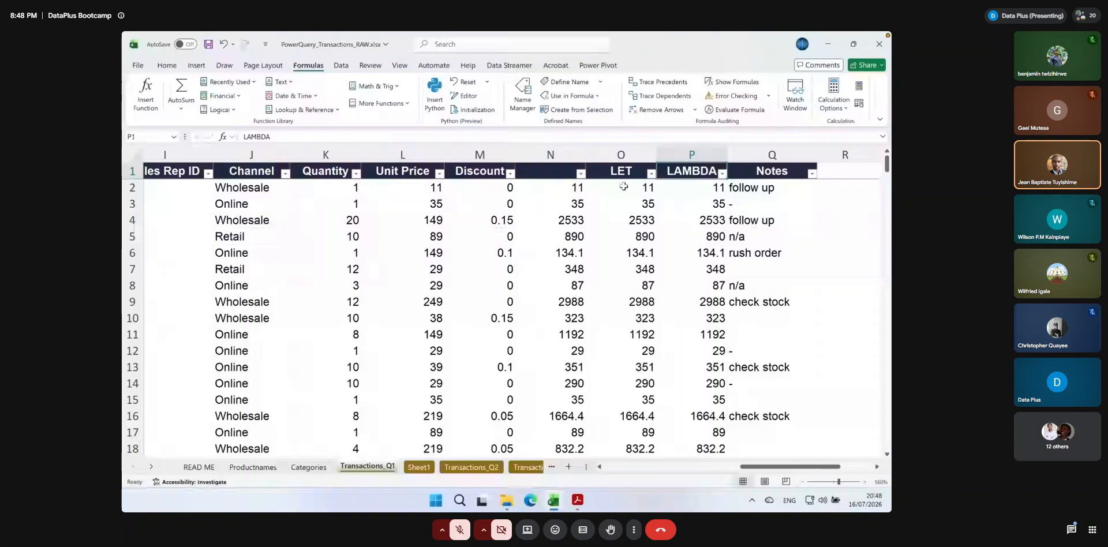
Begin a new LET formula in O2 that defines x as quantity times unit price, K2*L2
{"action": "left_click", "coordinate": [623, 186]}
{"action": "type", "text": "="}
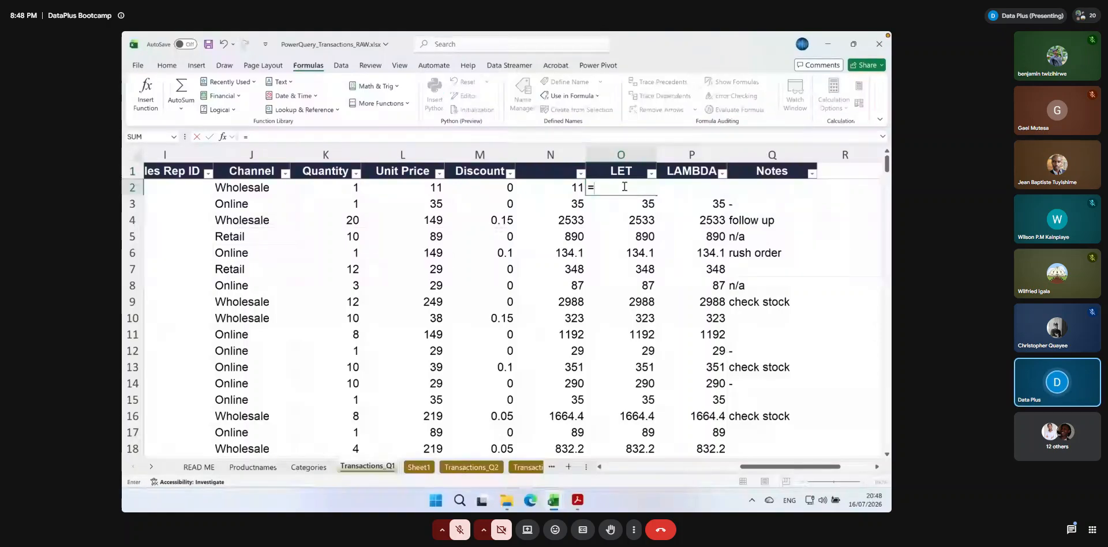
{"action": "type", "text": "le"}
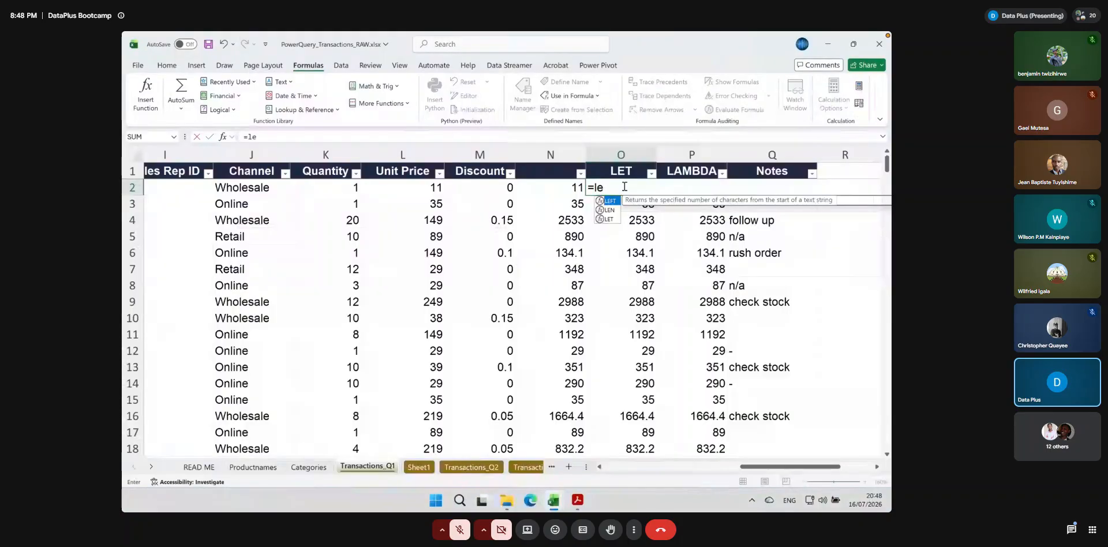
{"action": "type", "text": "t("}
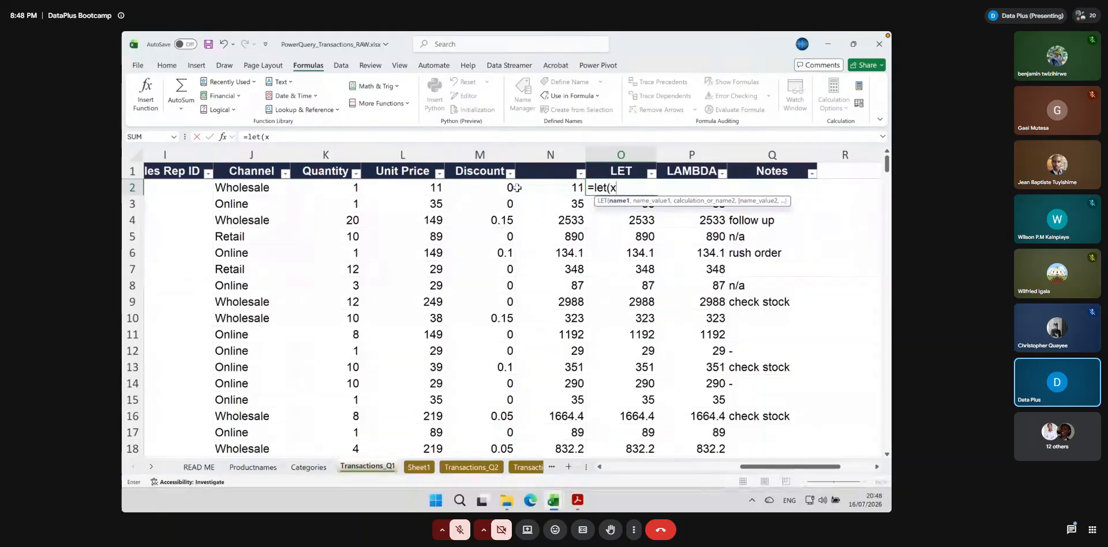
{"action": "type", "text": "x,"}
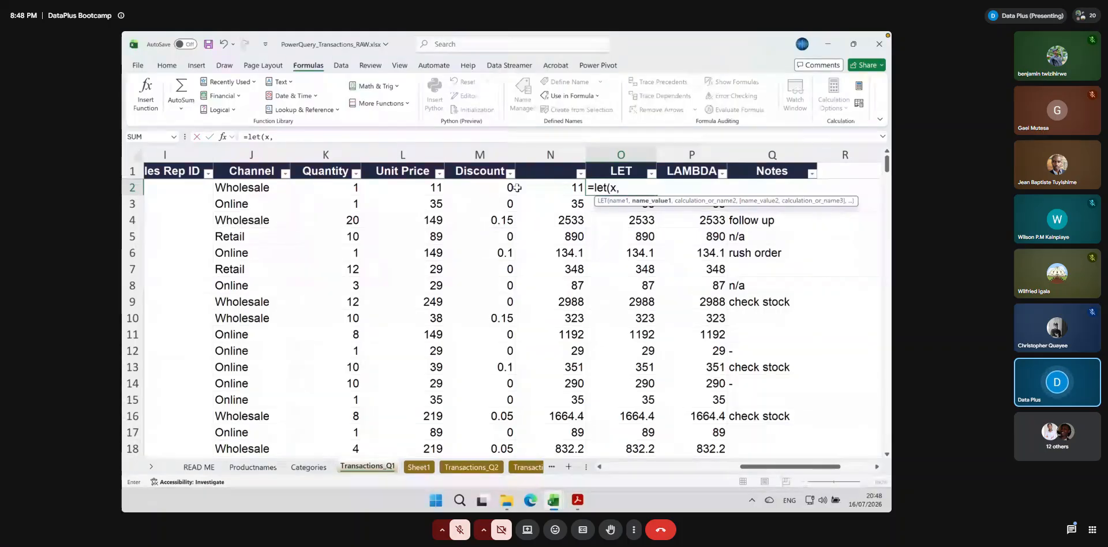
{"action": "left_click", "coordinate": [333, 189]}
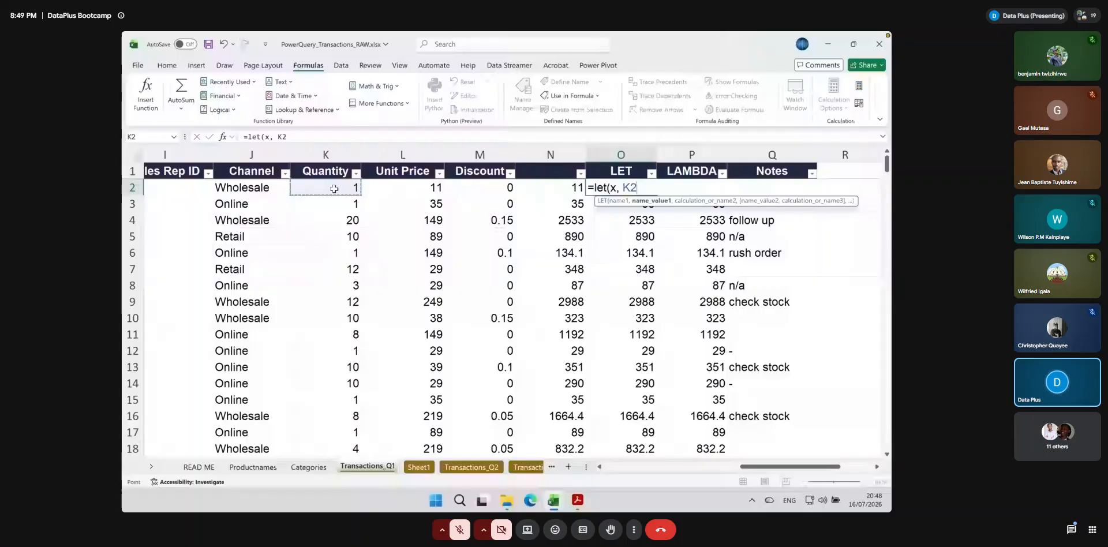
{"action": "type", "text": "*"}
{"action": "left_click", "coordinate": [403, 185]}
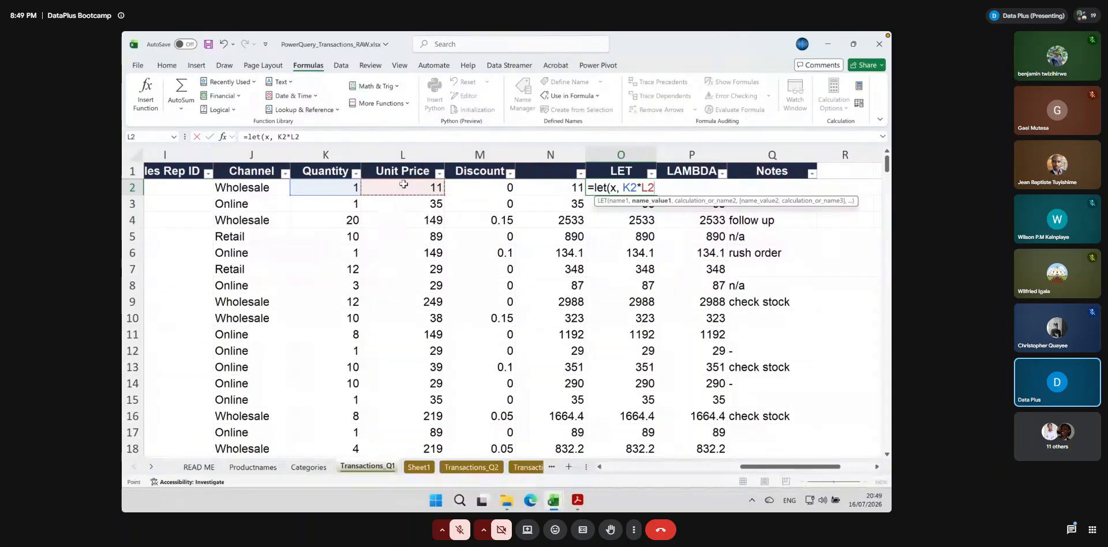
{"action": "type", "text": ","}
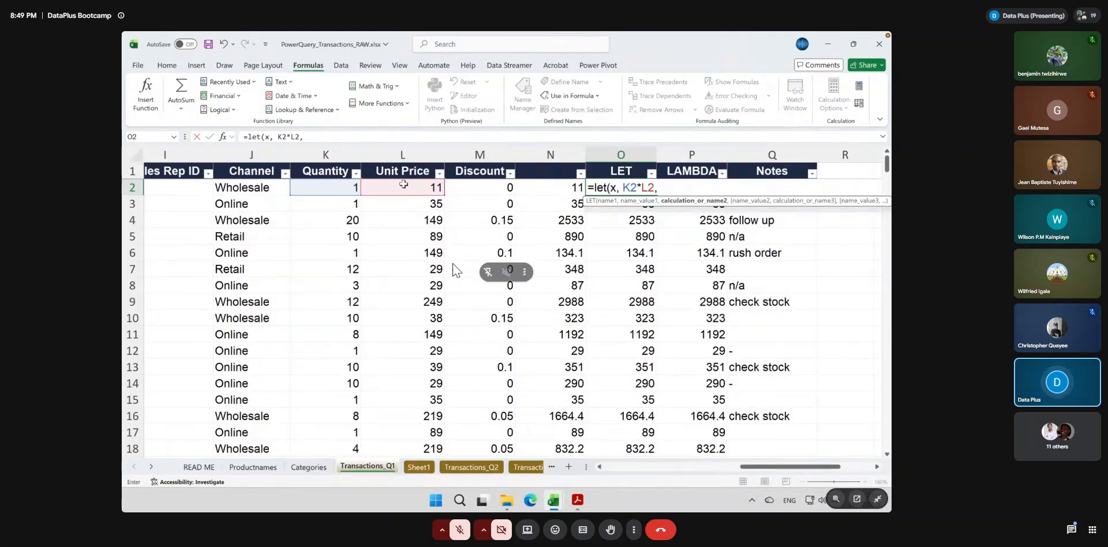
Complete the O2 LET formula by defining y as K2*L2*M2 and returning x - y
{"action": "type", "text": "y"}
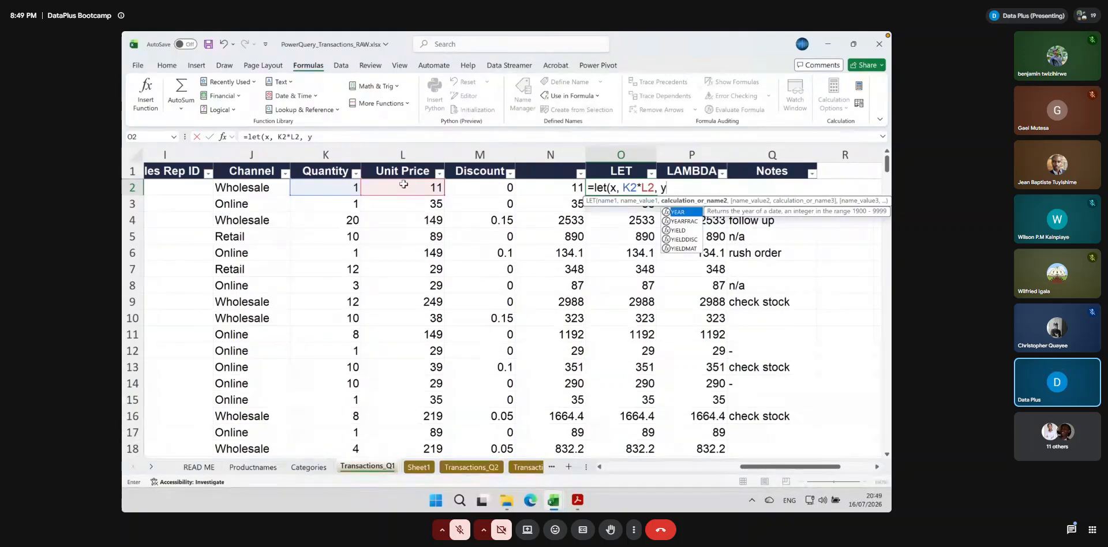
{"action": "type", "text": ","}
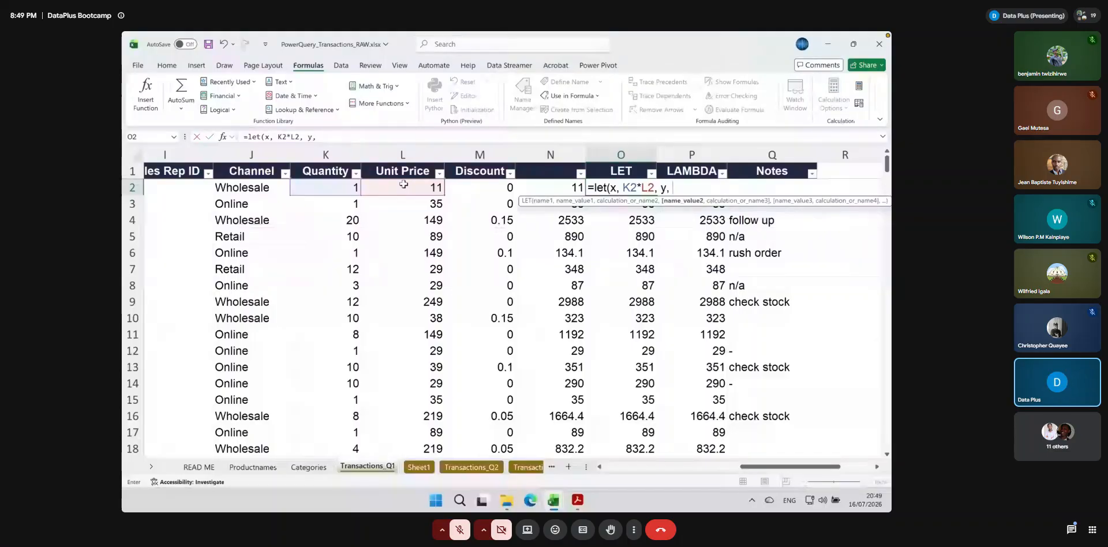
{"action": "type", "text": "K2*L2*"}
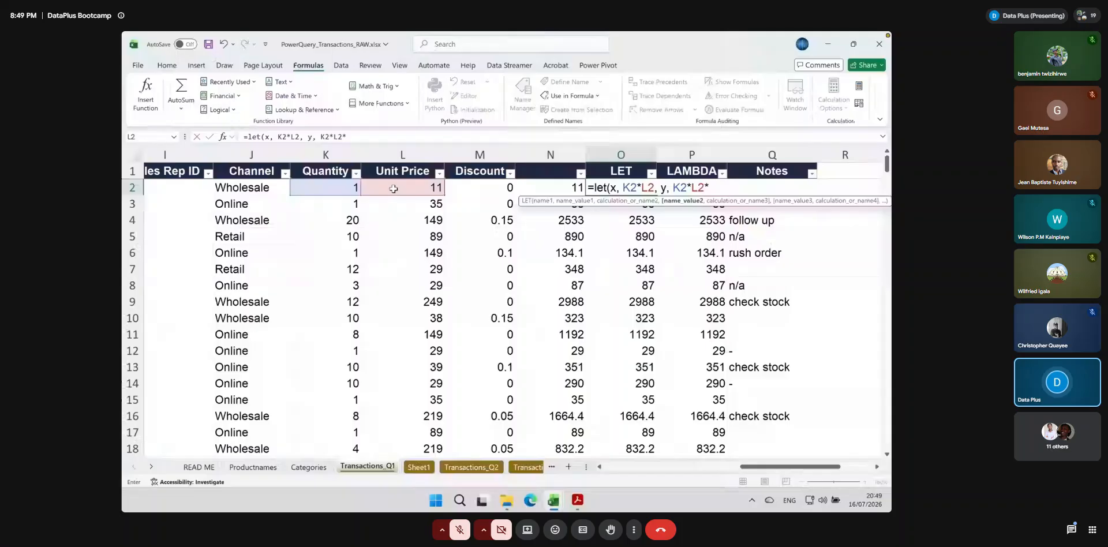
{"action": "left_click", "coordinate": [490, 190]}
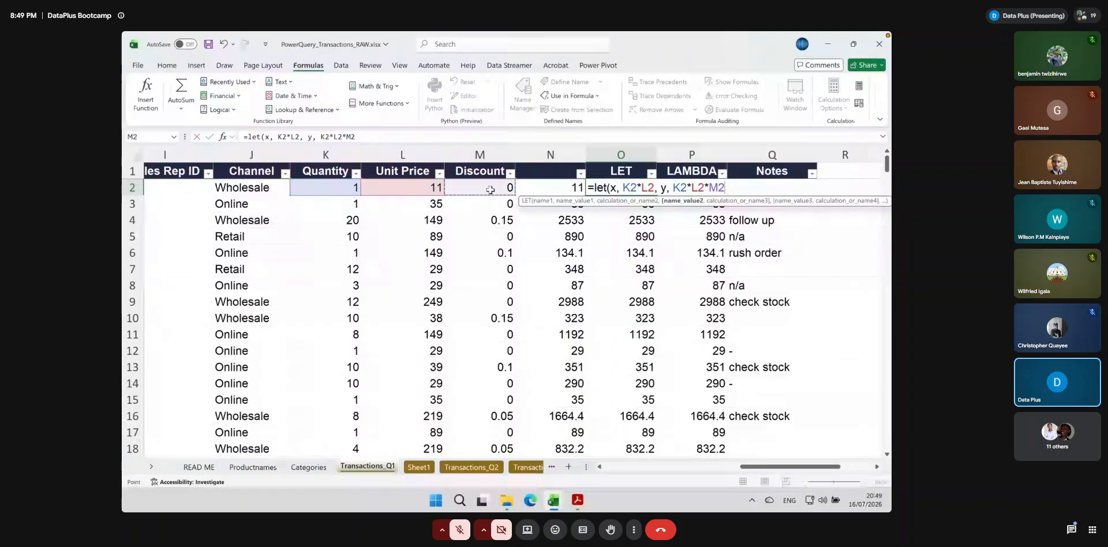
{"action": "type", "text": ","}
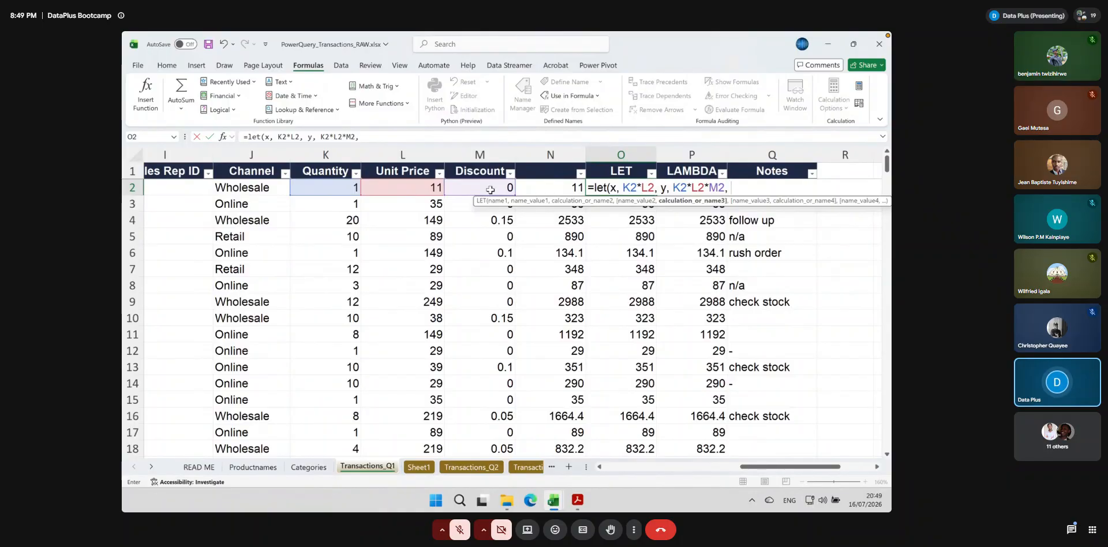
{"action": "type", "text": "x - y)"}
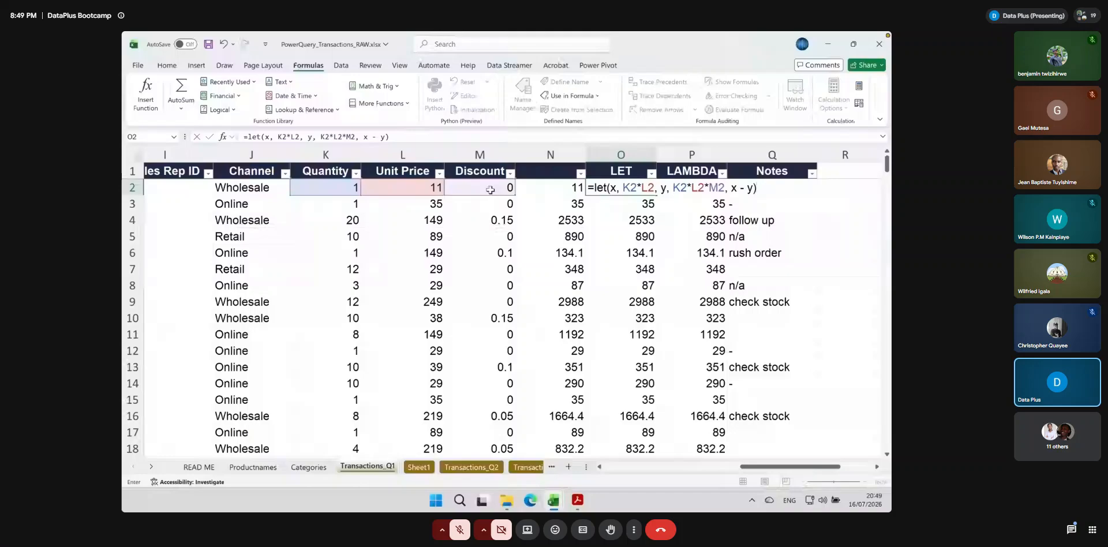
{"action": "key", "text": "Return"}
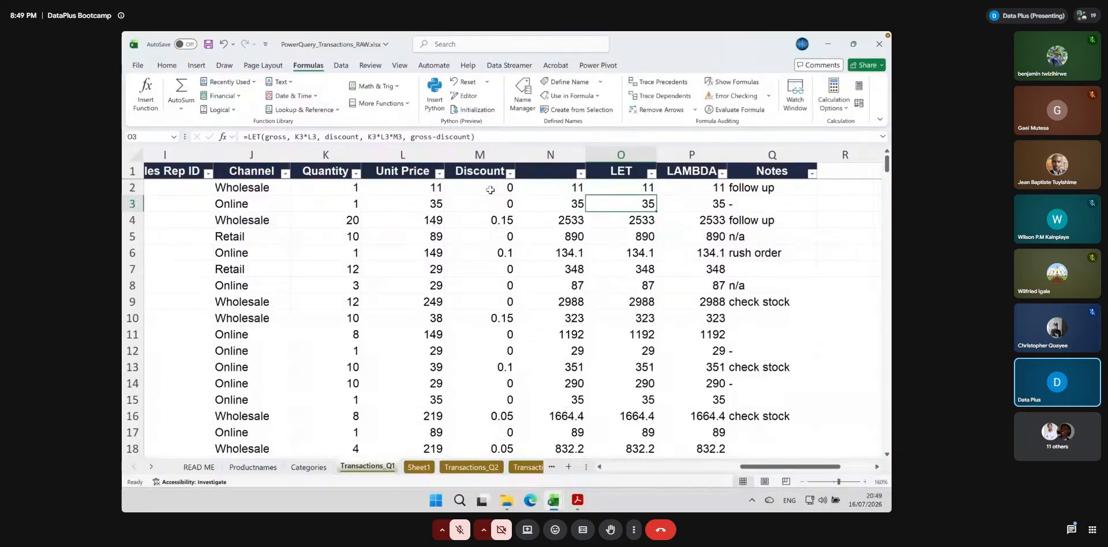
Fill the O2 LET formula down the column, check the MYFUNC formula in P2 and save the workbook
{"action": "left_click", "coordinate": [616, 191]}
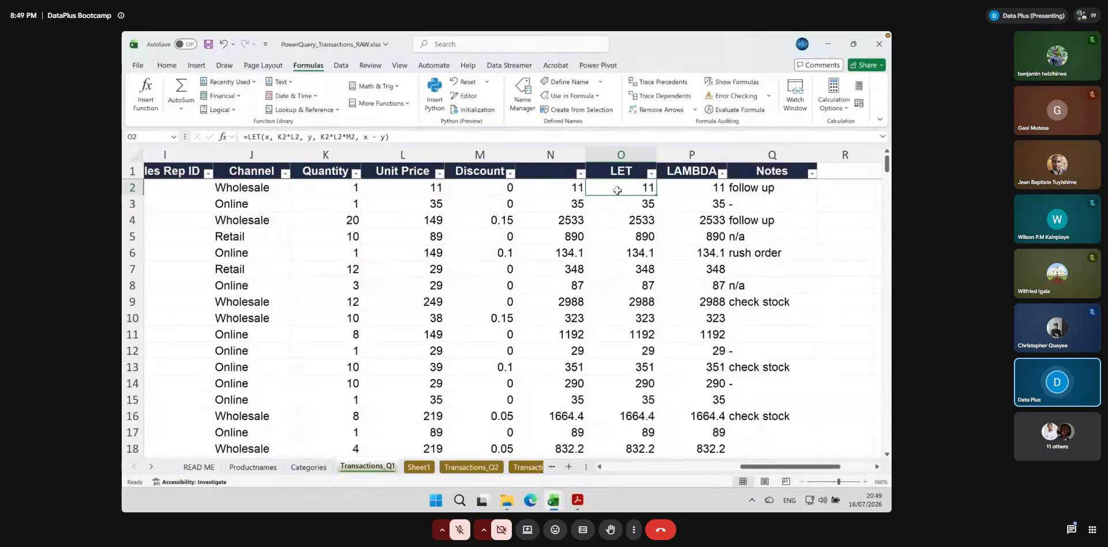
{"action": "double_click", "coordinate": [662, 192]}
{"action": "left_click", "coordinate": [693, 191]}
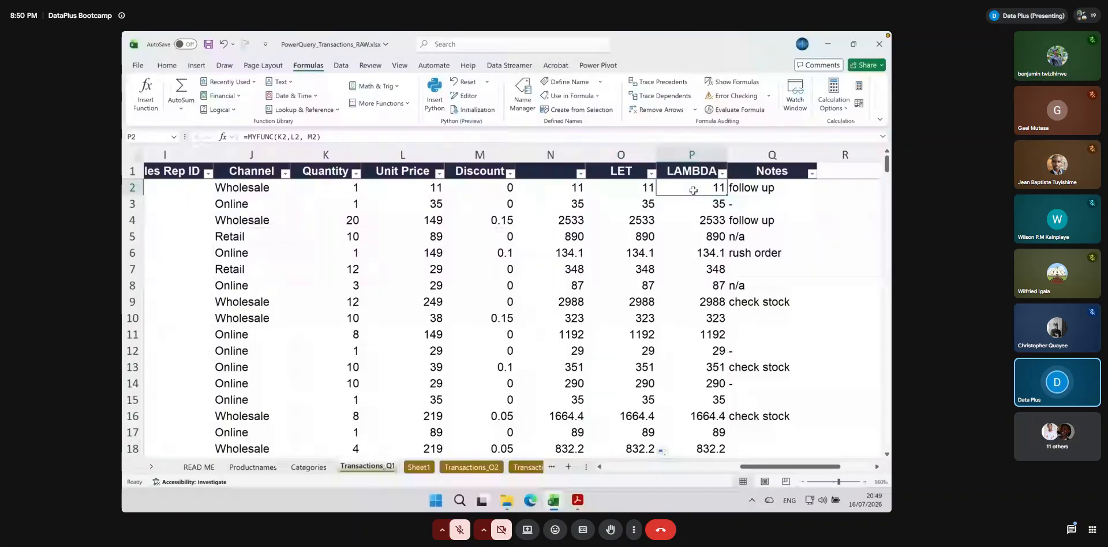
{"action": "key", "text": "ctrl+s"}
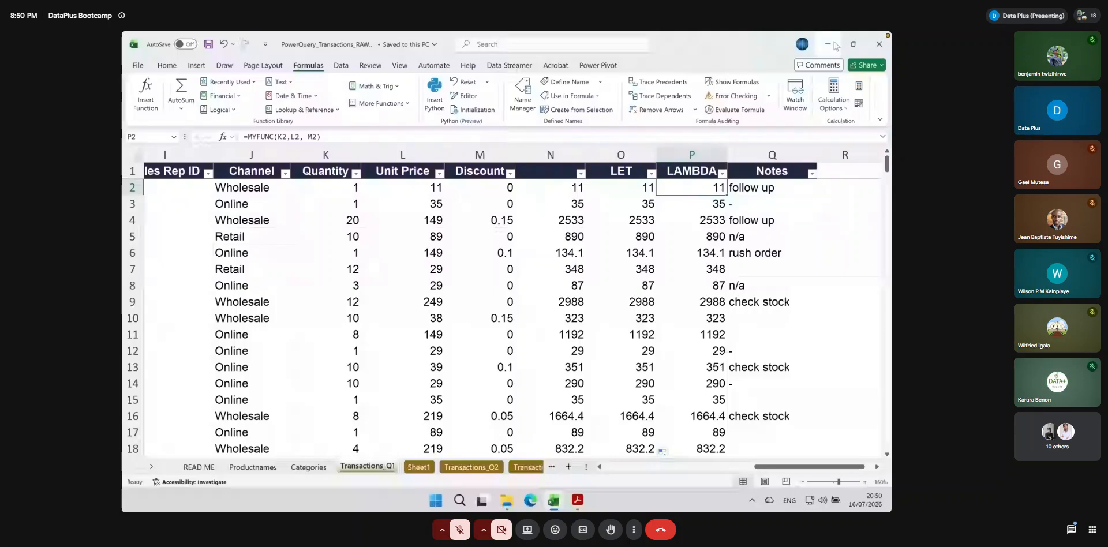
Switch to Finder and open the Bootcamp folder inside Data+ in the iCloud Documents folder
{"action": "key", "text": "ctrl+Left"}
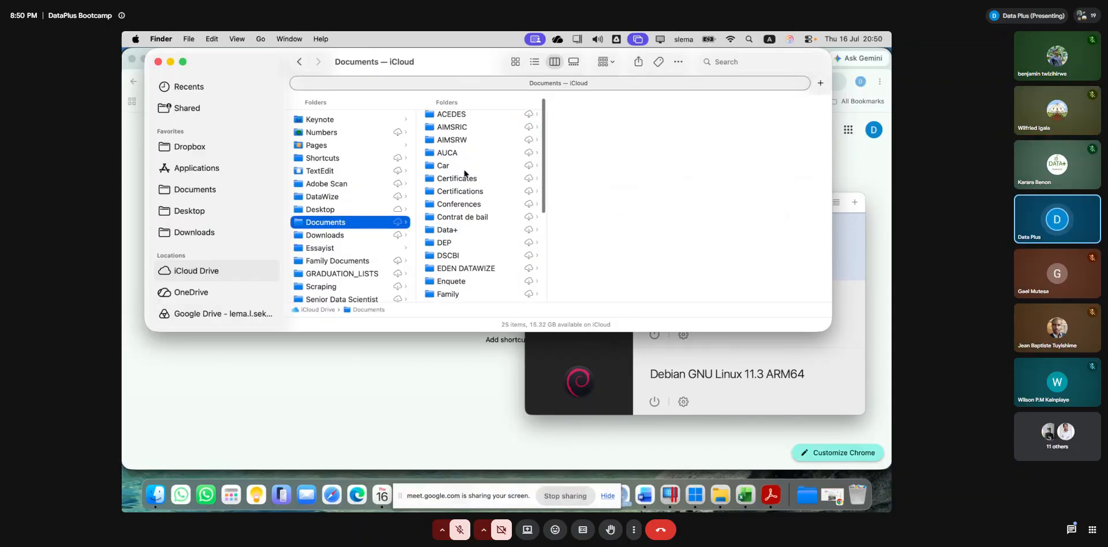
{"action": "scroll", "coordinate": [449, 222], "scroll_direction": "down", "scroll_amount": 1}
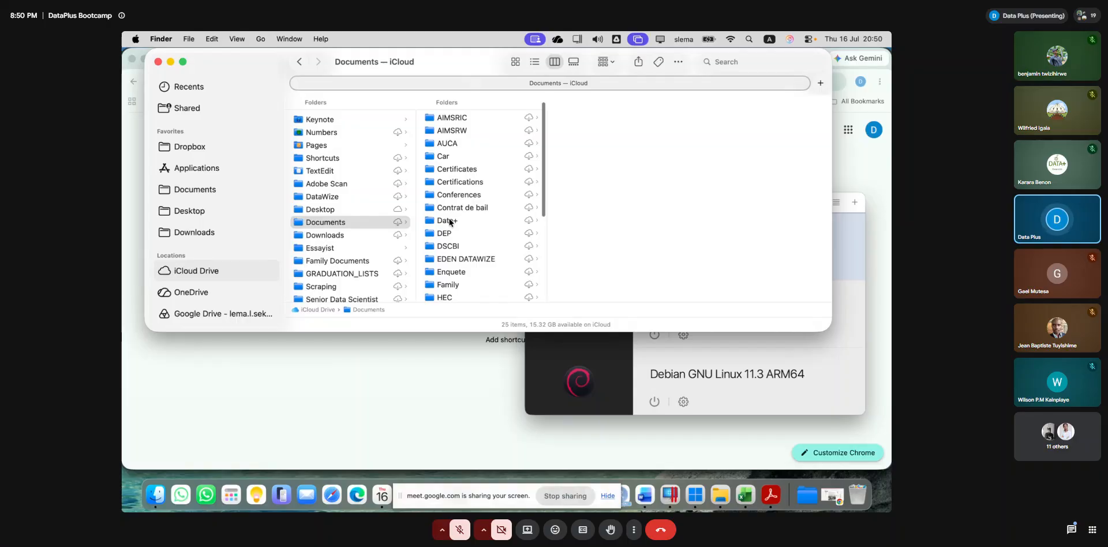
{"action": "left_click", "coordinate": [450, 221]}
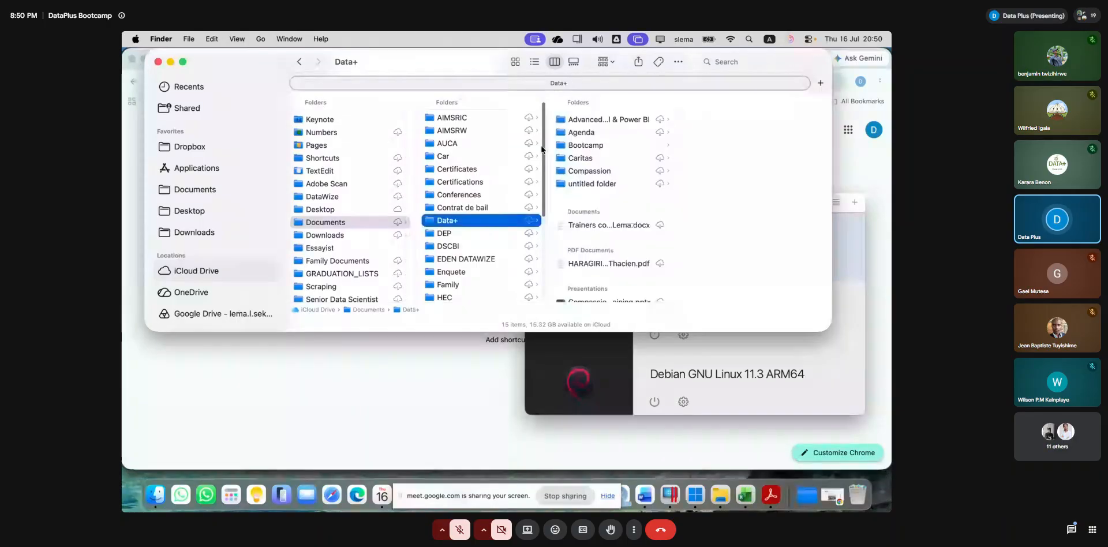
{"action": "left_click", "coordinate": [586, 145]}
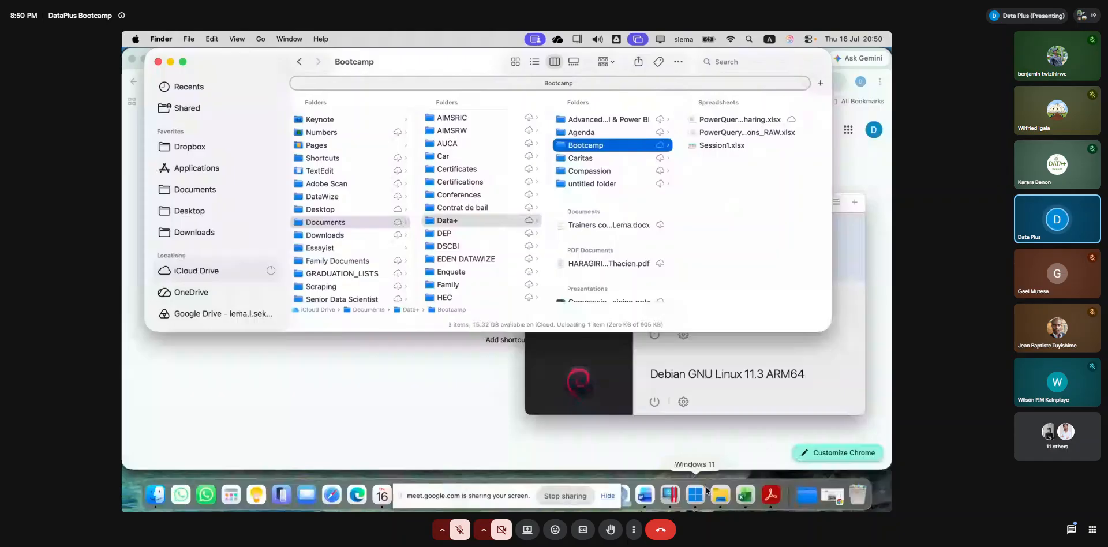
Return to the Windows 11 machine, look over the Sales Data Visualization dashboard and close the sharing workbook
{"action": "left_click", "coordinate": [705, 489]}
{"action": "left_click", "coordinate": [662, 447]}
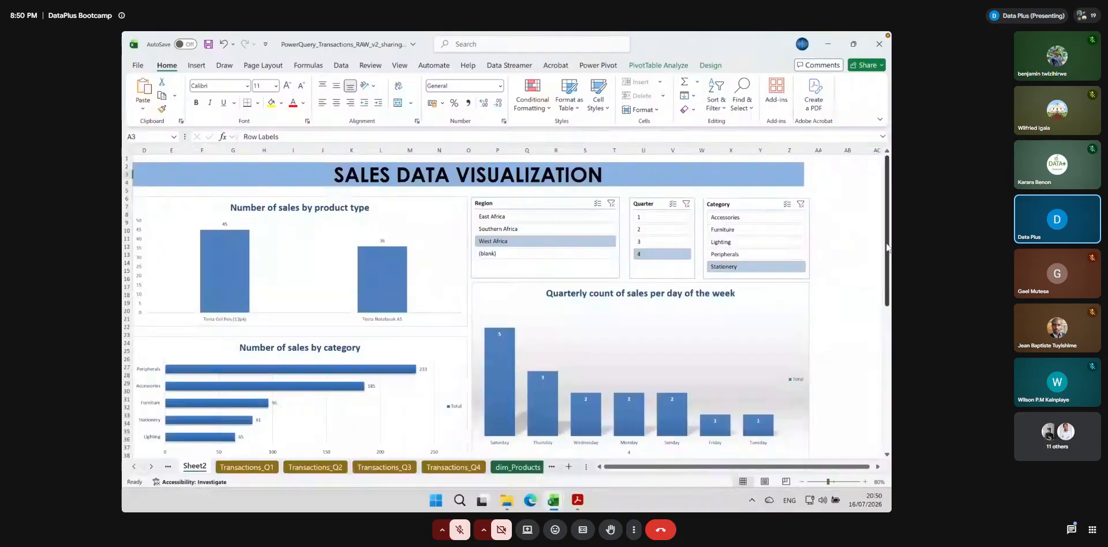
{"action": "scroll", "coordinate": [703, 181], "scroll_direction": "down", "scroll_amount": 7}
{"action": "scroll", "coordinate": [879, 227], "scroll_direction": "up", "scroll_amount": 7}
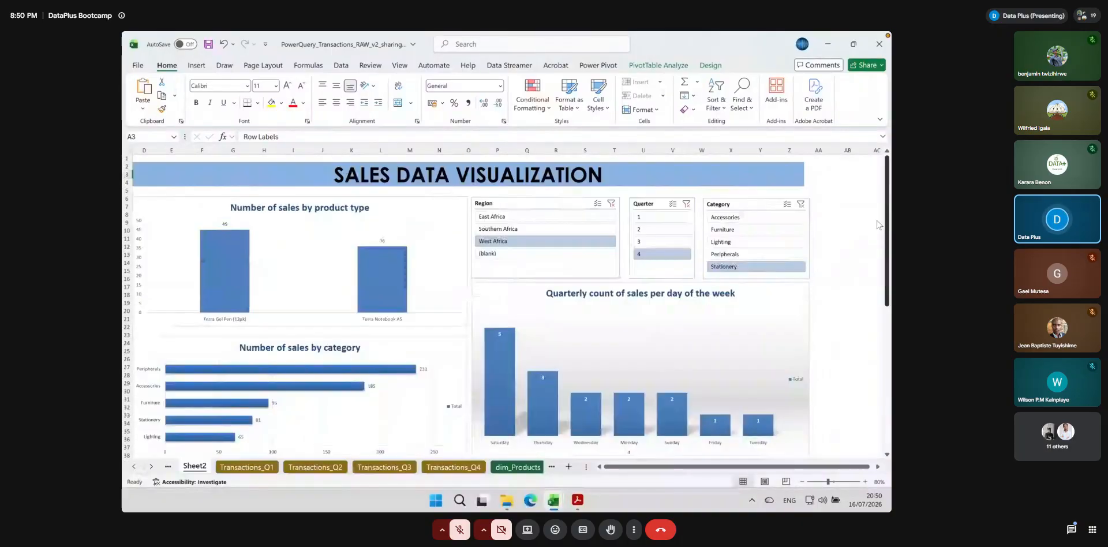
{"action": "left_click", "coordinate": [878, 45]}
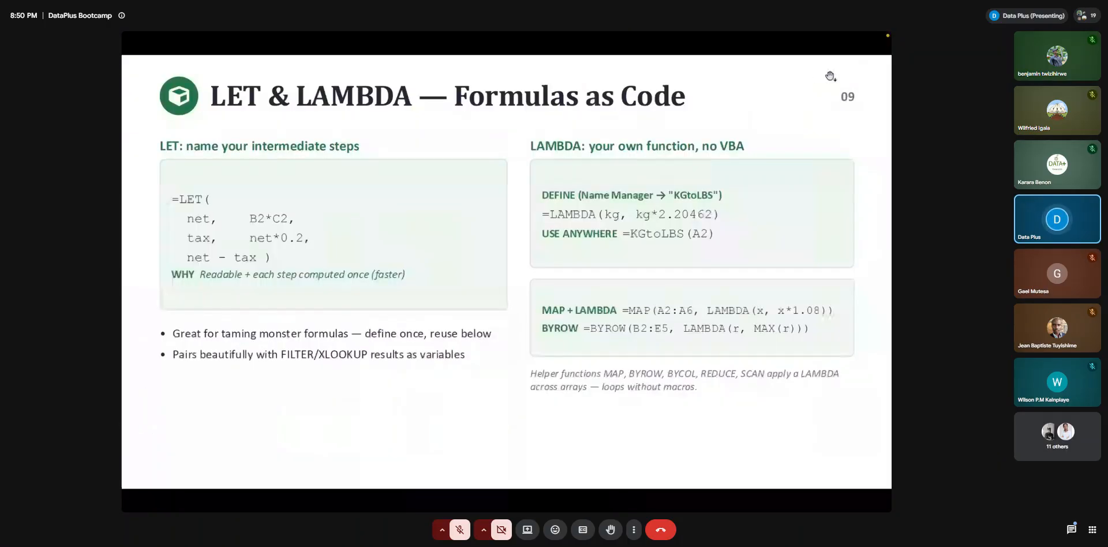
Exit the full-screen LET & LAMBDA slide and open the Bootcamp folder on the Windows desktop
{"action": "key", "text": "Escape"}
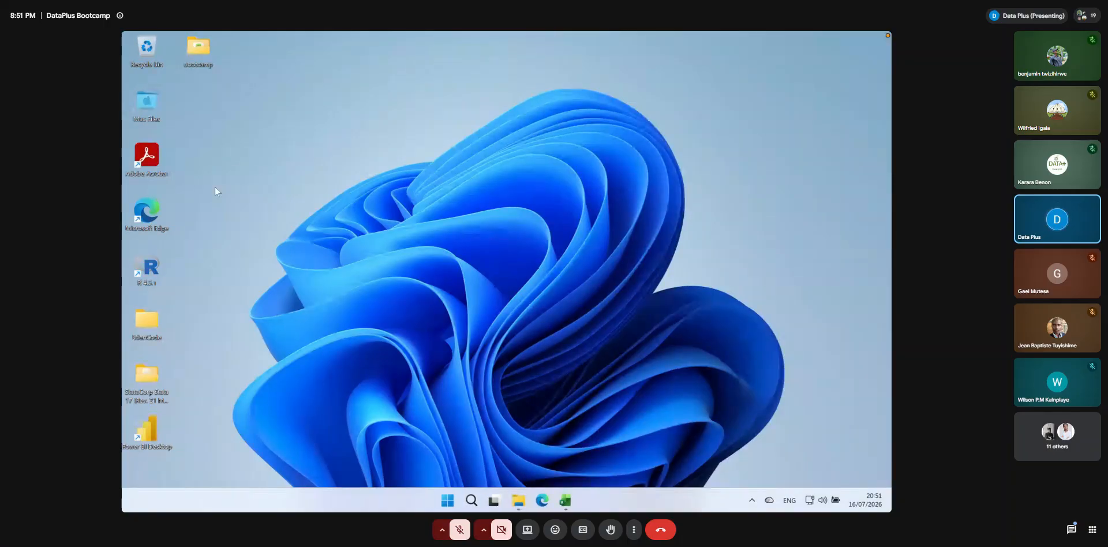
{"action": "double_click", "coordinate": [202, 62]}
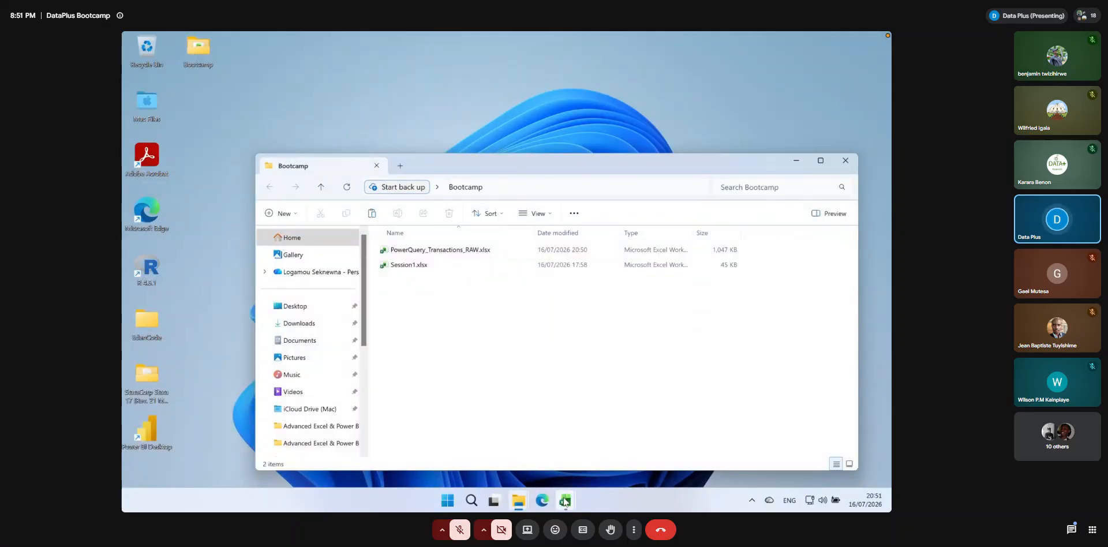
Open Excel with a new blank workbook and move its window up so it fits on the desktop
{"action": "left_click", "coordinate": [447, 501]}
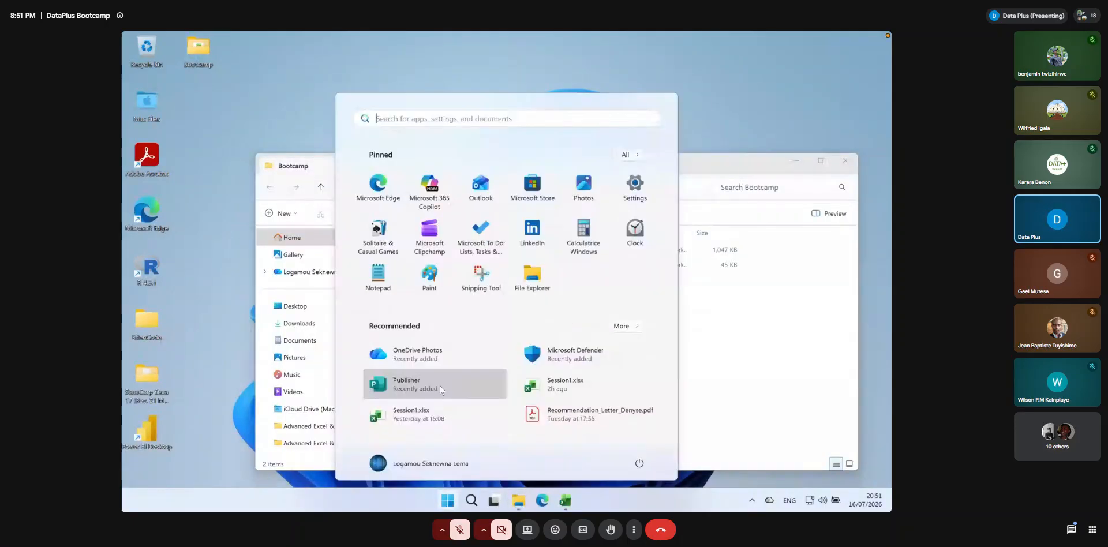
{"action": "type", "text": "excel"}
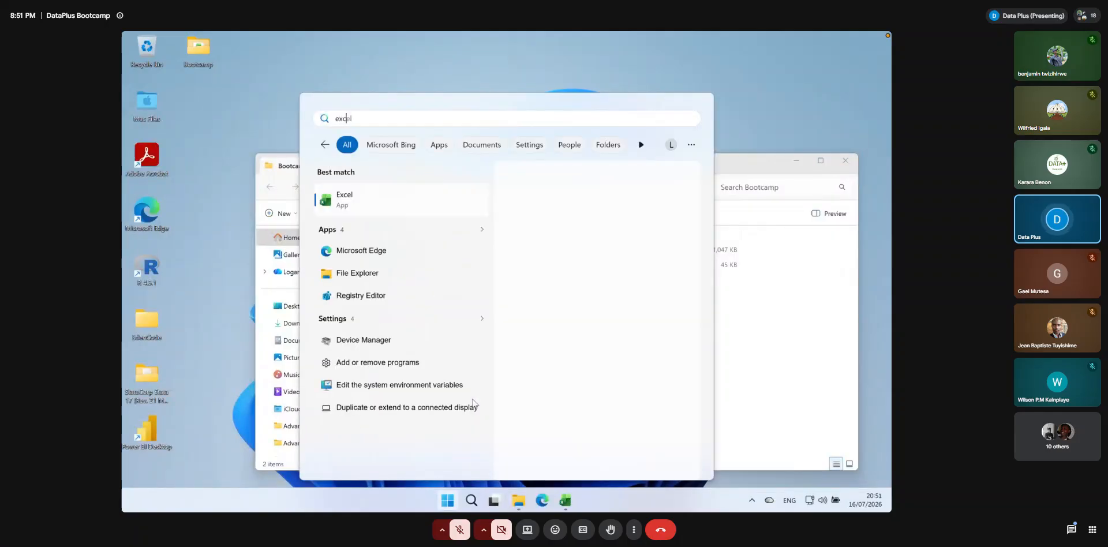
{"action": "key", "text": "BackSpace"}
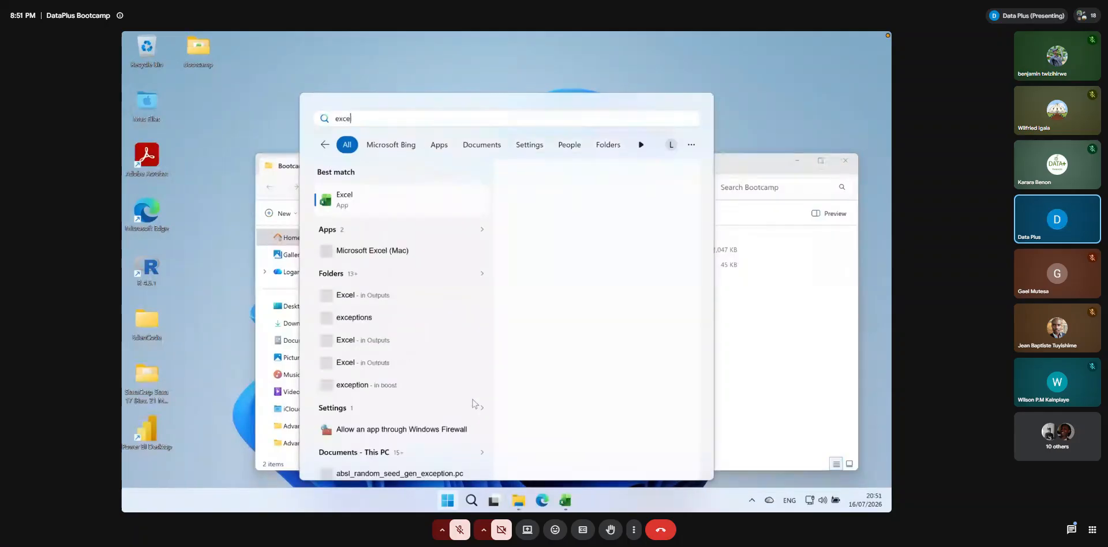
{"action": "key", "text": "Return"}
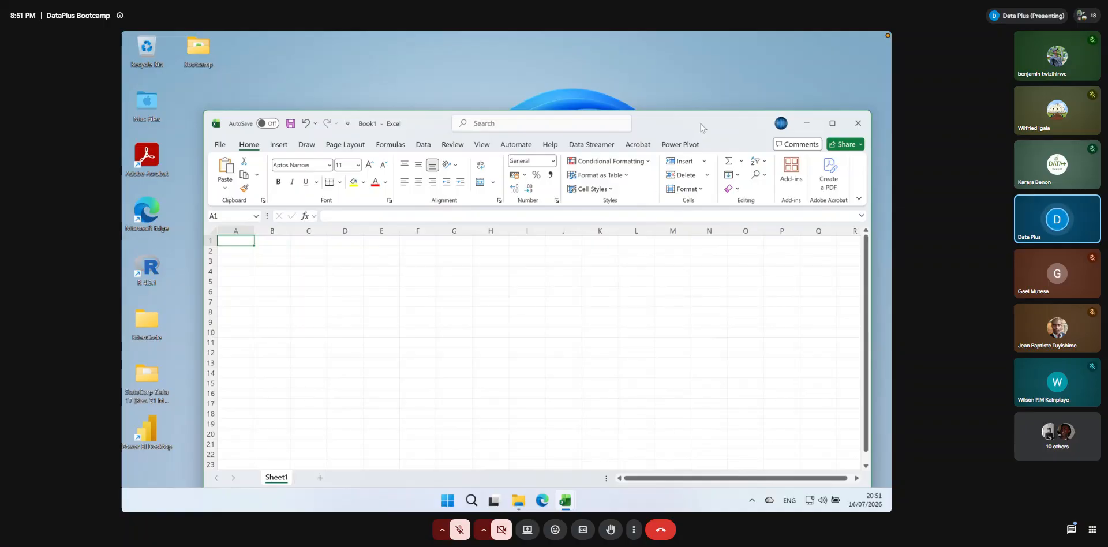
{"action": "left_click_drag", "start_coordinate": [690, 120], "coordinate": [689, 80]}
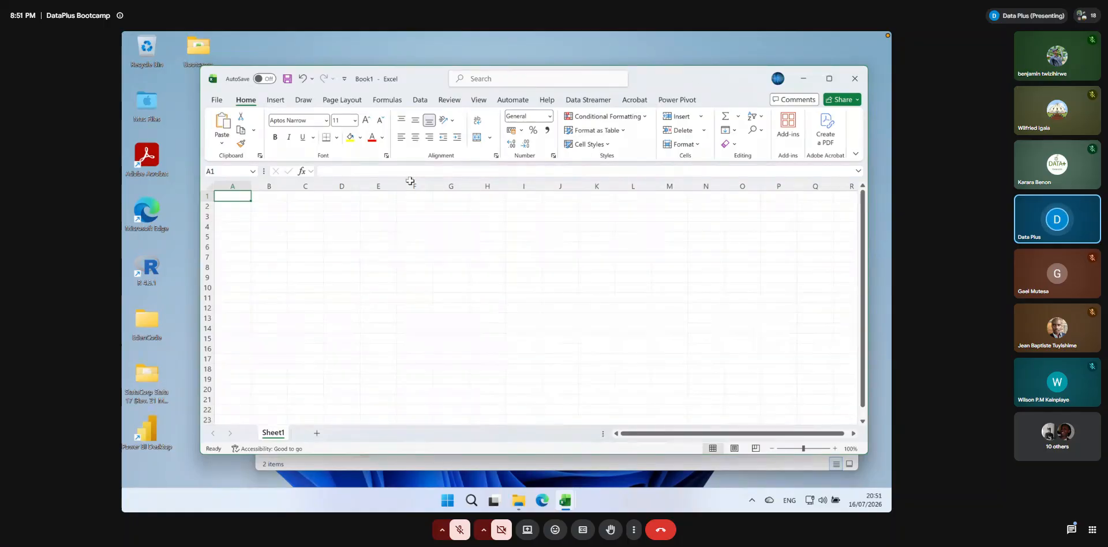
Save the new workbook as Dashboard in the Bootcamp folder on the desktop
{"action": "key", "text": "ctrl+s"}
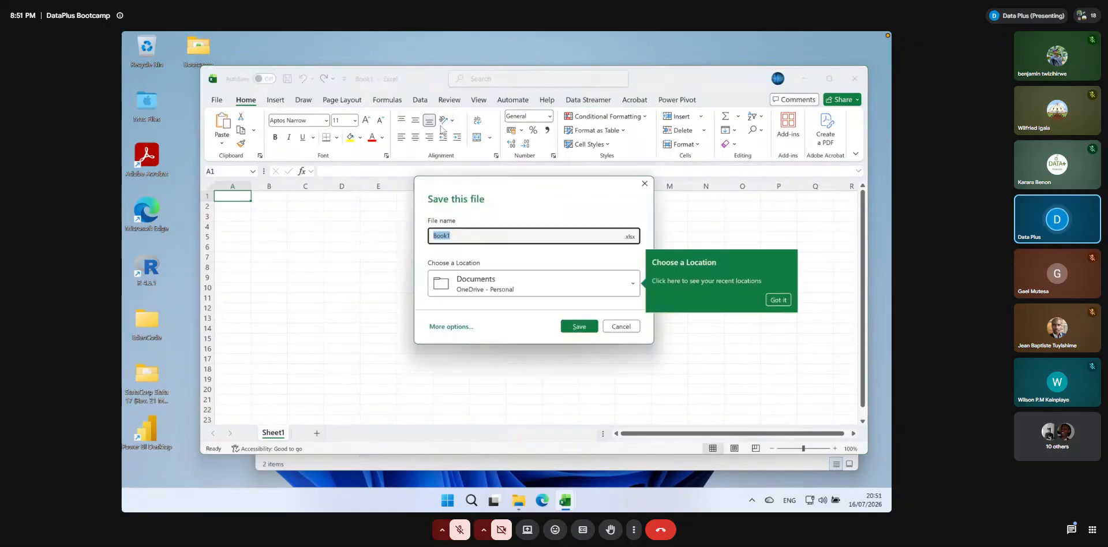
{"action": "left_click", "coordinate": [515, 289]}
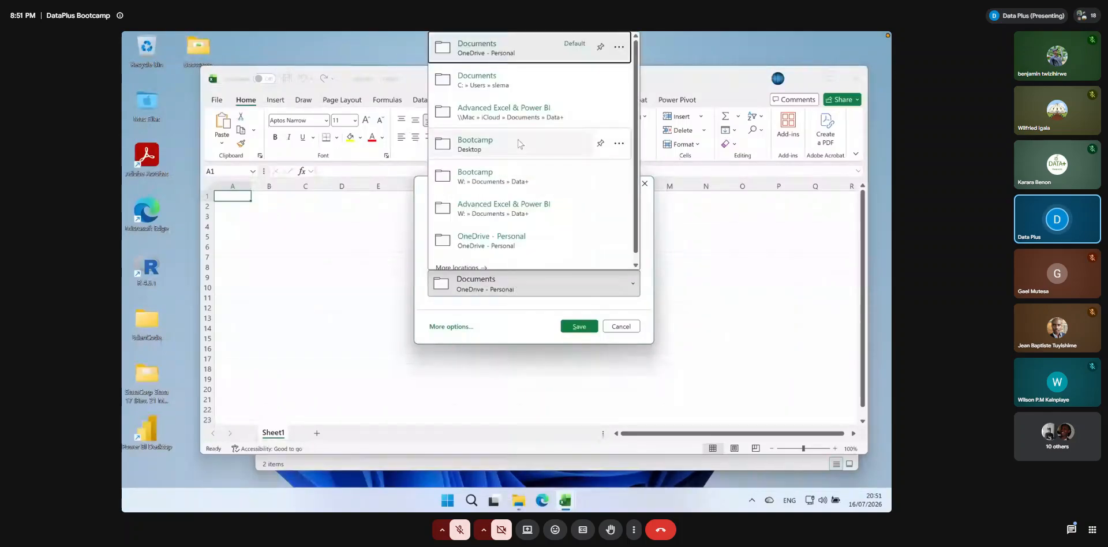
{"action": "left_click", "coordinate": [477, 150]}
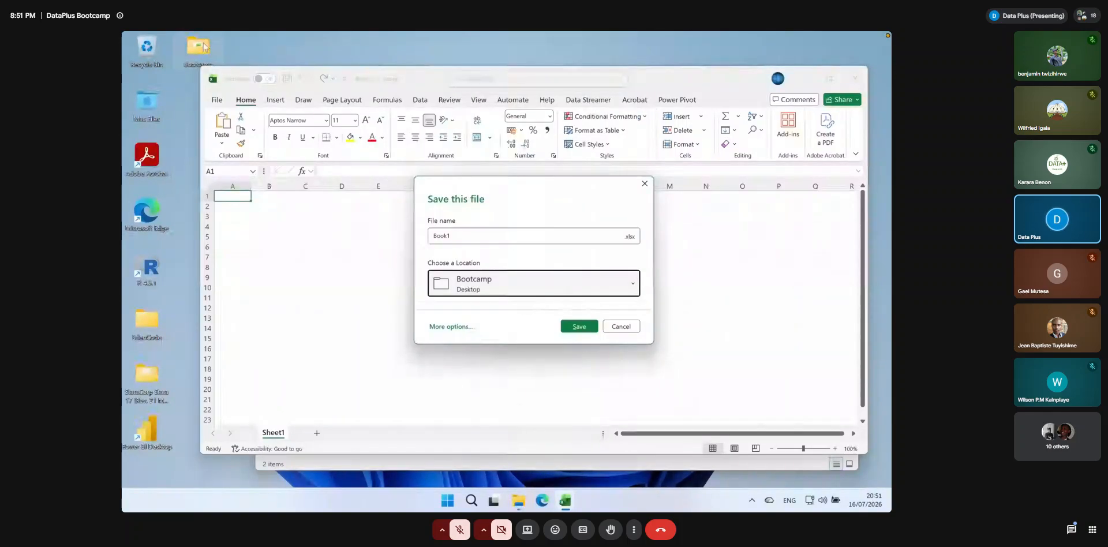
{"action": "left_click", "coordinate": [452, 236]}
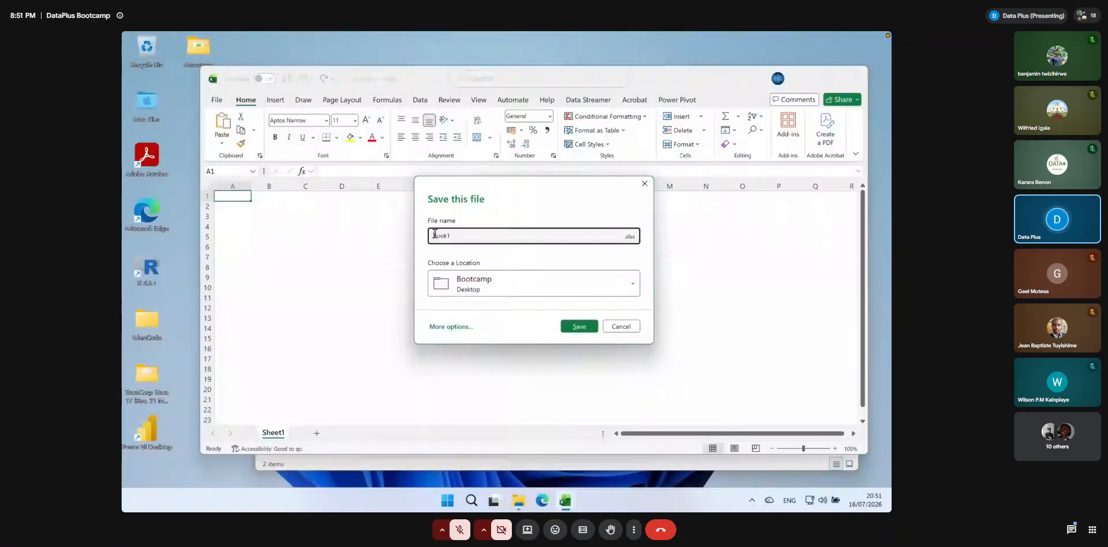
{"action": "double_click", "coordinate": [434, 235]}
{"action": "type", "text": "Dashb"}
{"action": "type", "text": "oard"}
{"action": "left_click", "coordinate": [574, 325]}
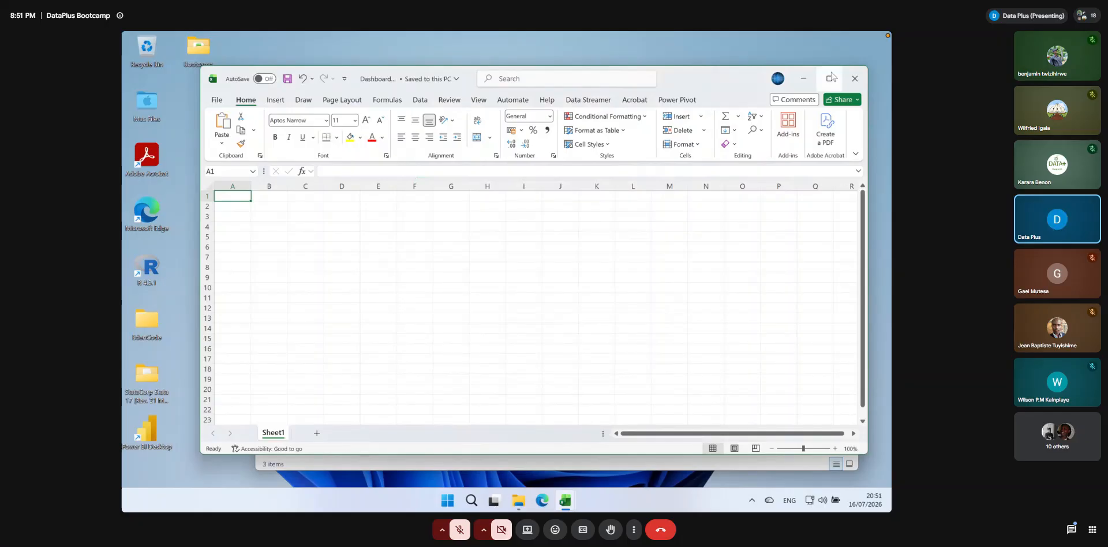
Maximize the workbook, review the Get Data source types and import PowerQuery_Transactions_RAW_v2_sharing.xlsx from the second Bootcamp folder as an Excel workbook source
{"action": "left_click", "coordinate": [831, 77]}
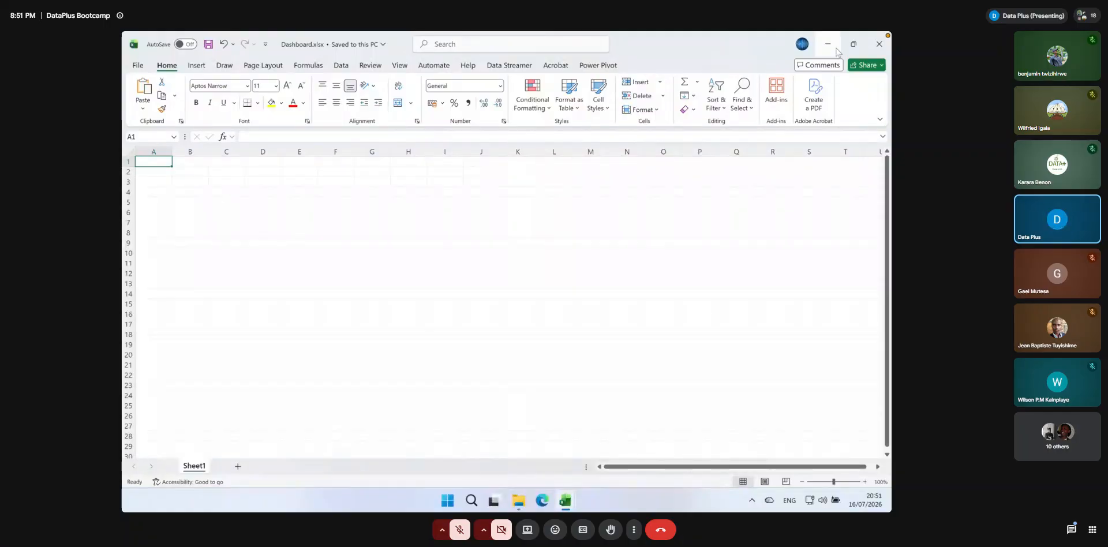
{"action": "left_click", "coordinate": [336, 67]}
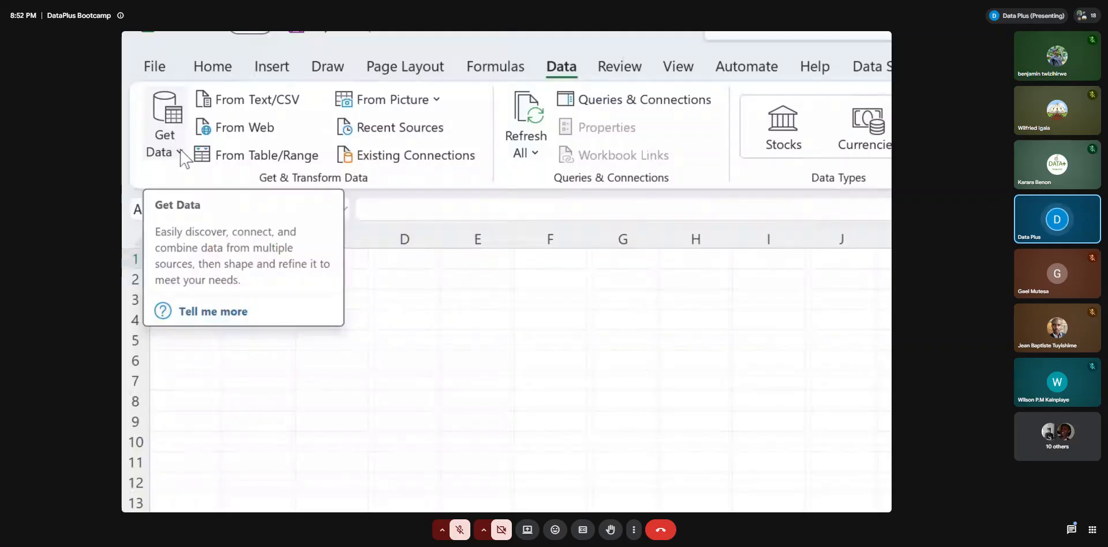
{"action": "left_click", "coordinate": [180, 151]}
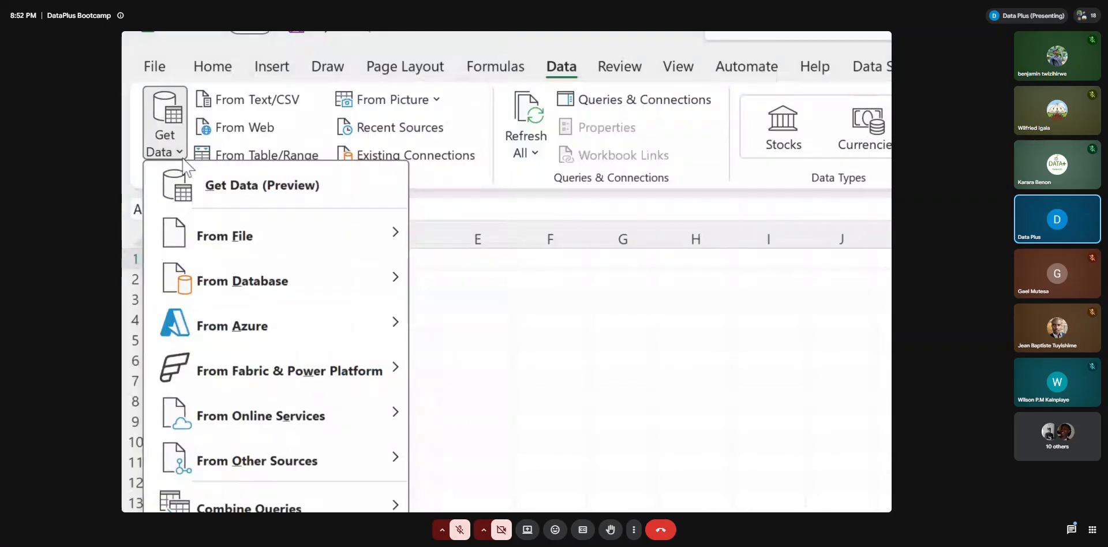
{"action": "mouse_move", "coordinate": [214, 235]}
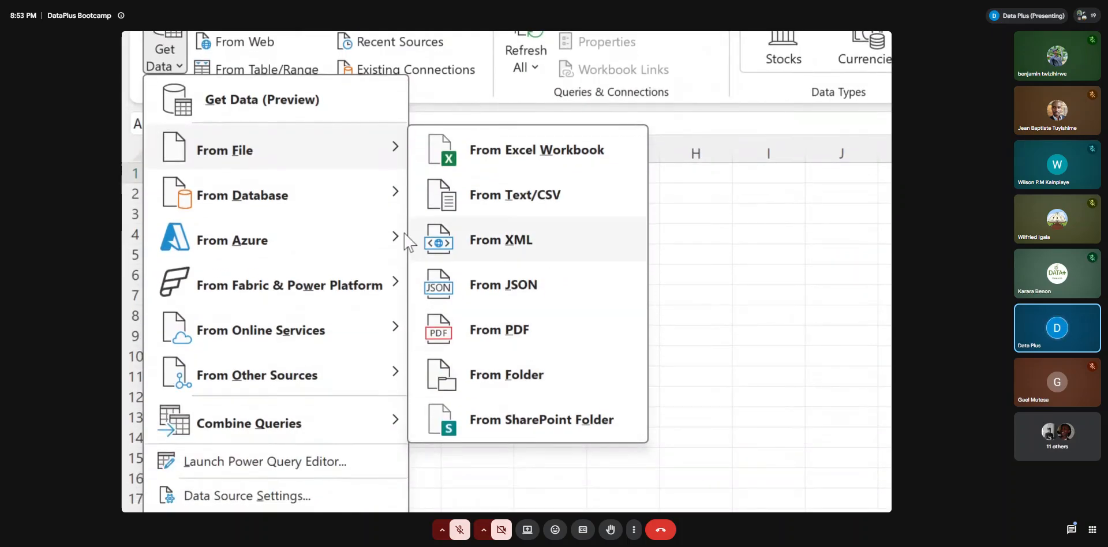
{"action": "mouse_move", "coordinate": [370, 192]}
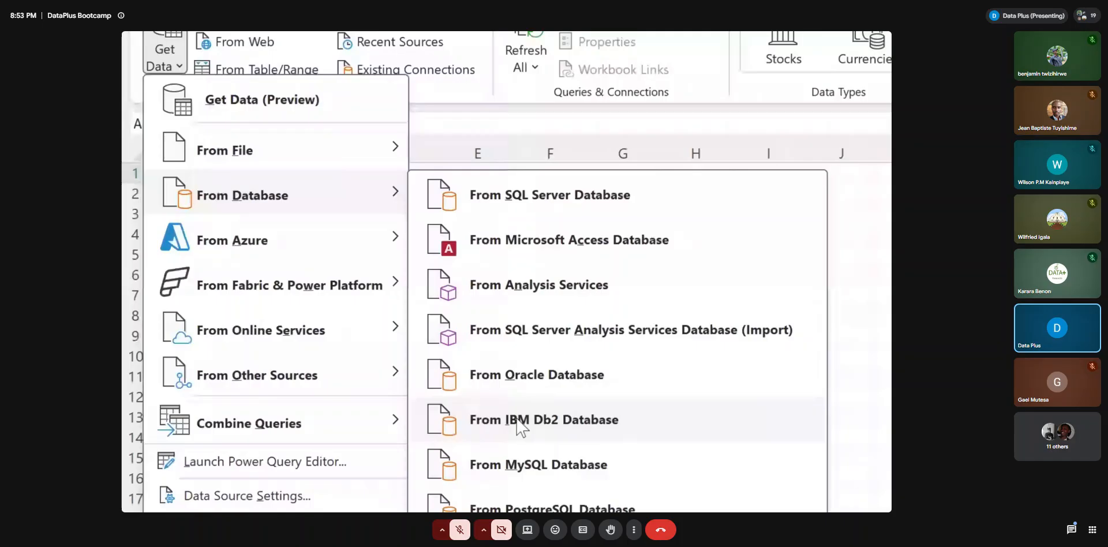
{"action": "mouse_move", "coordinate": [326, 240]}
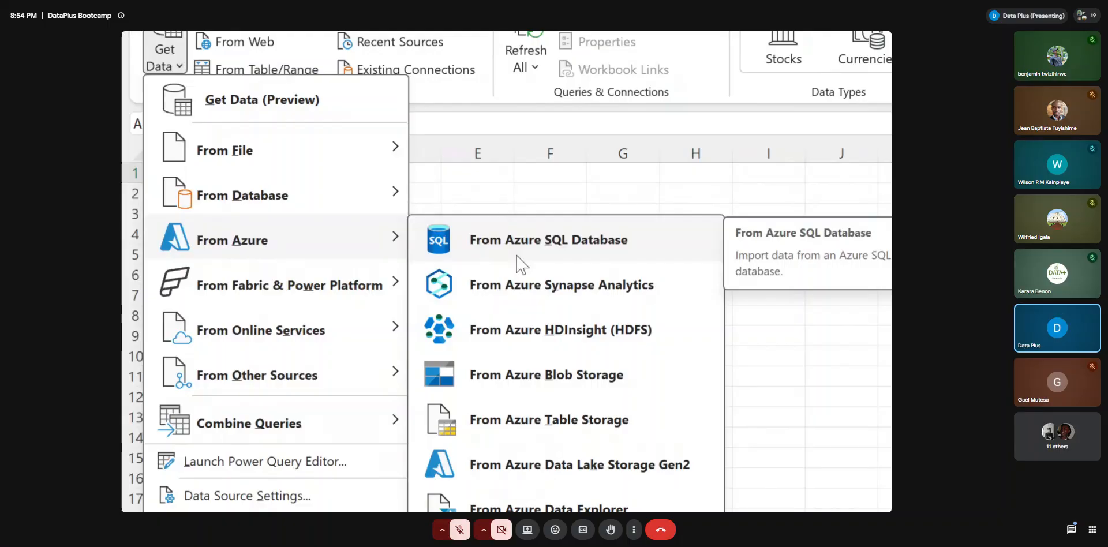
{"action": "mouse_move", "coordinate": [375, 150]}
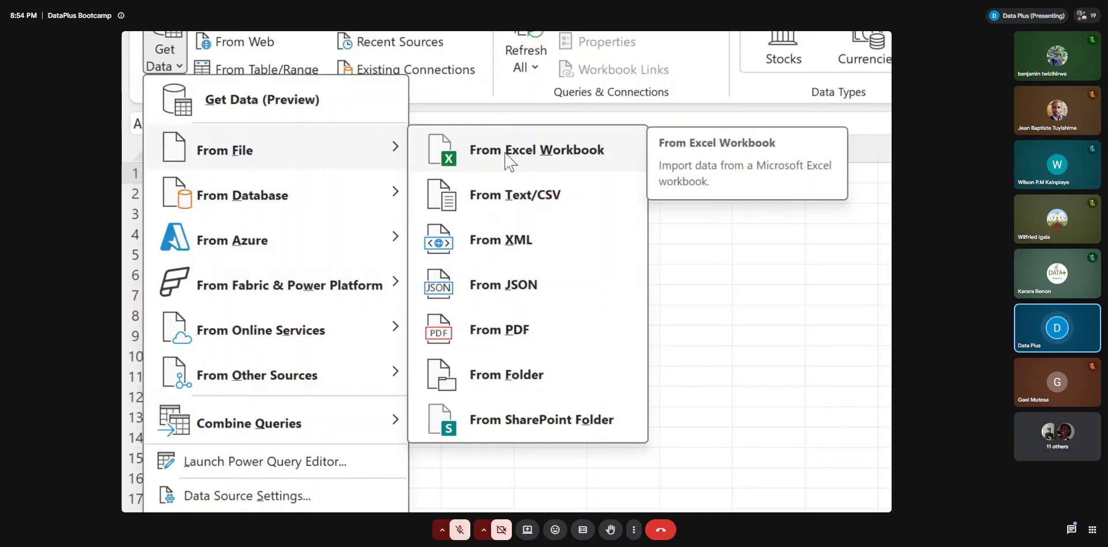
{"action": "left_click", "coordinate": [505, 152]}
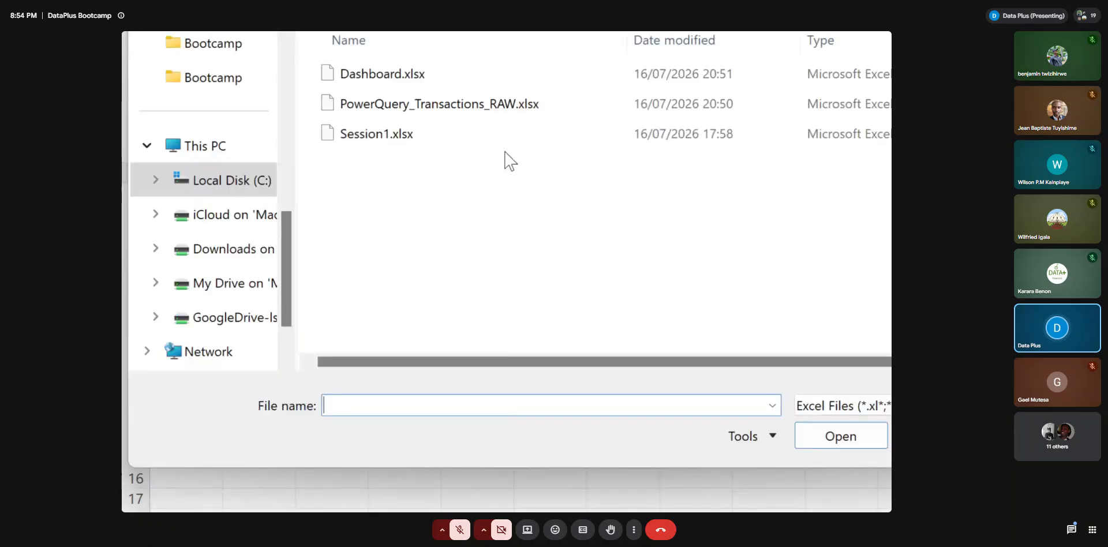
{"action": "left_click", "coordinate": [218, 82]}
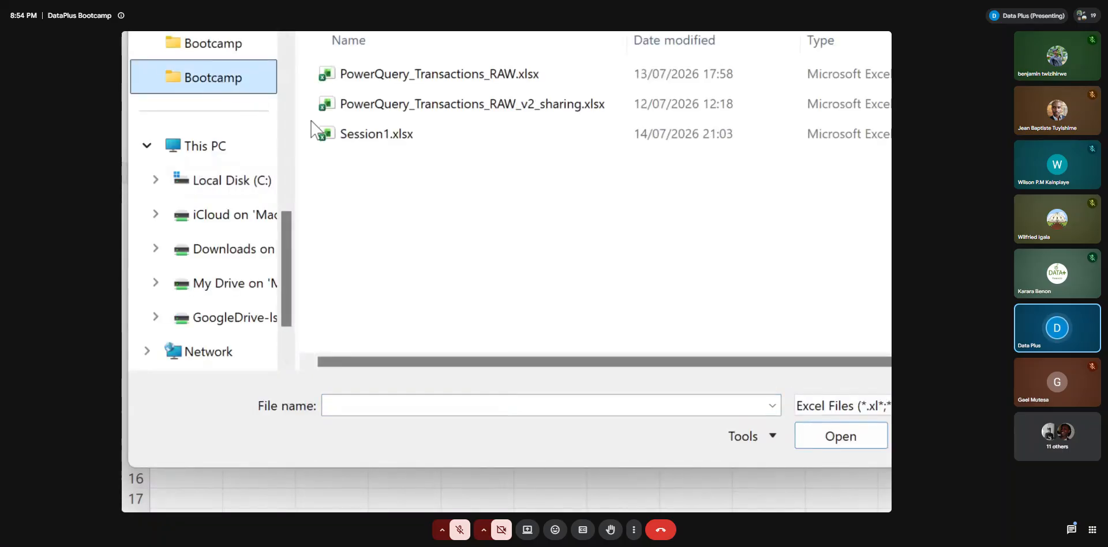
{"action": "left_click", "coordinate": [433, 106]}
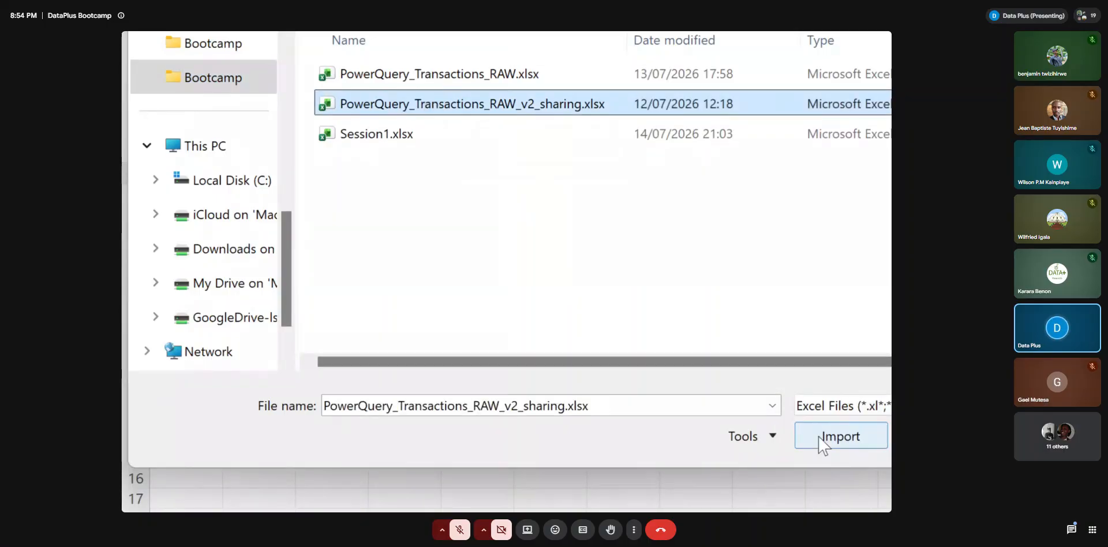
{"action": "left_click", "coordinate": [824, 444]}
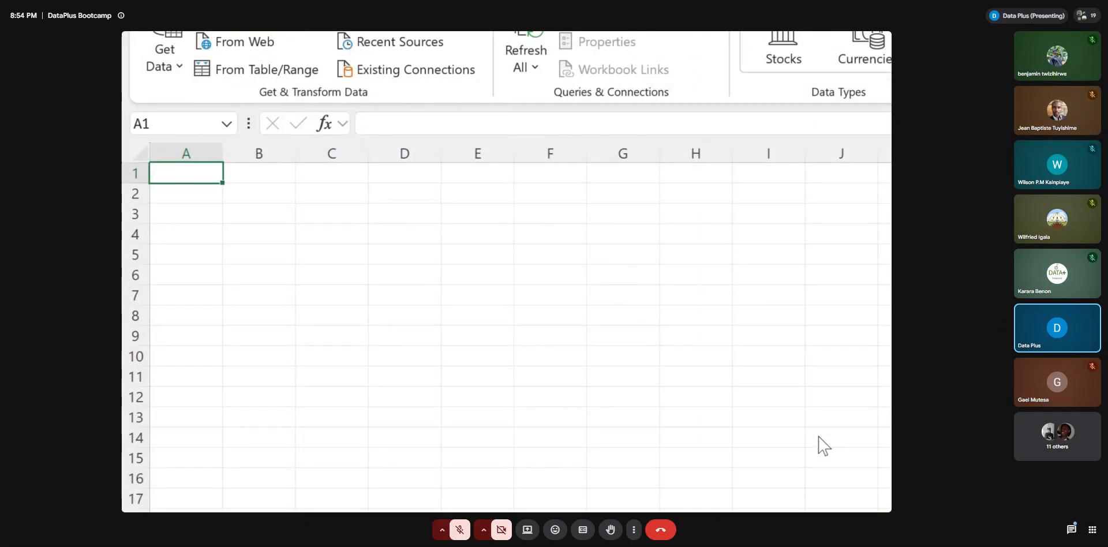
Preview the Transactions_Q4 and Transactions_Q1 sheets of the source workbook in the Navigator
{"action": "key", "text": "super+minus"}
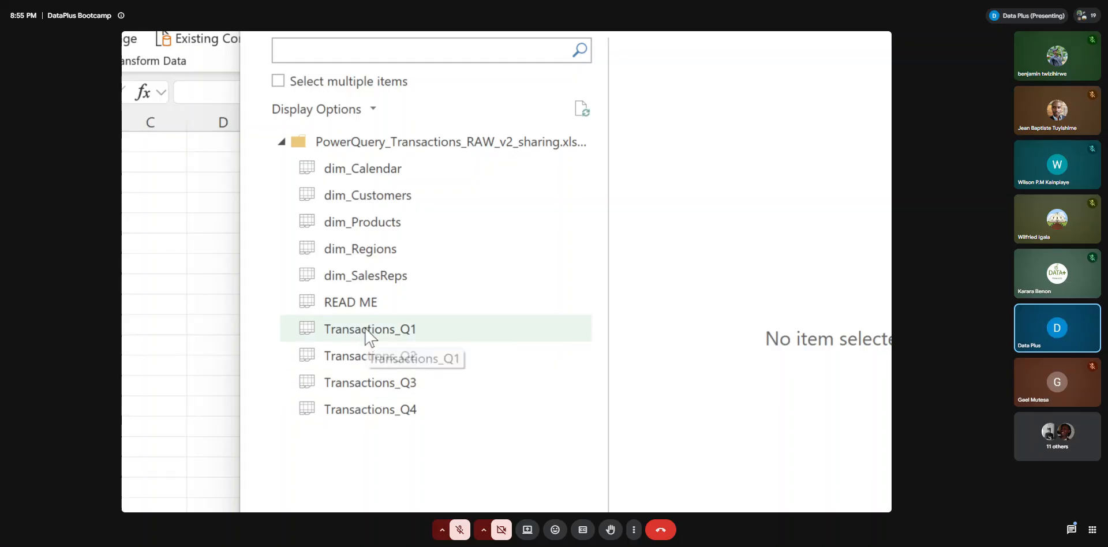
{"action": "left_click", "coordinate": [374, 411]}
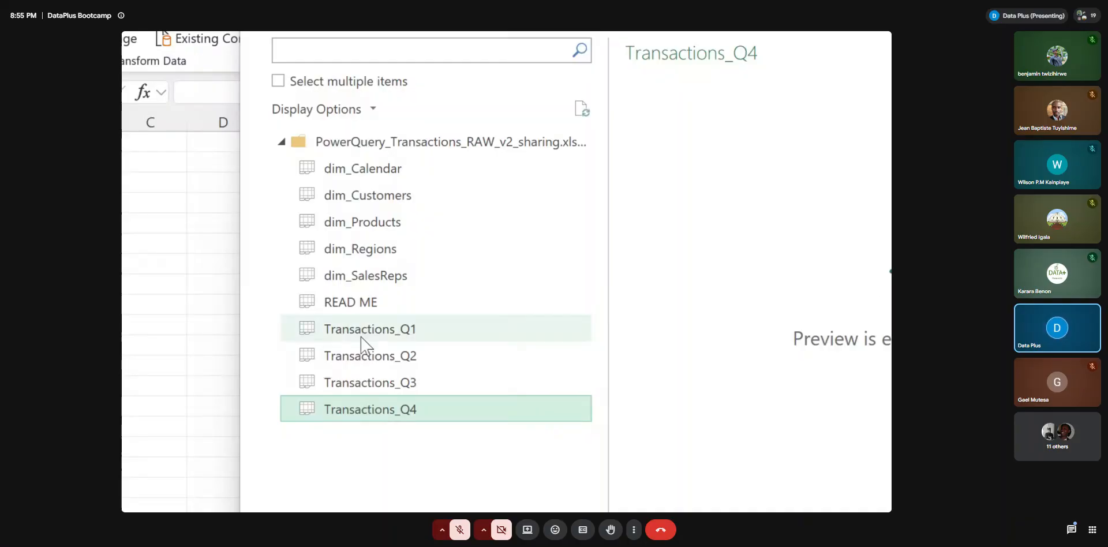
{"action": "left_click", "coordinate": [340, 326]}
{"action": "left_click", "coordinate": [341, 408]}
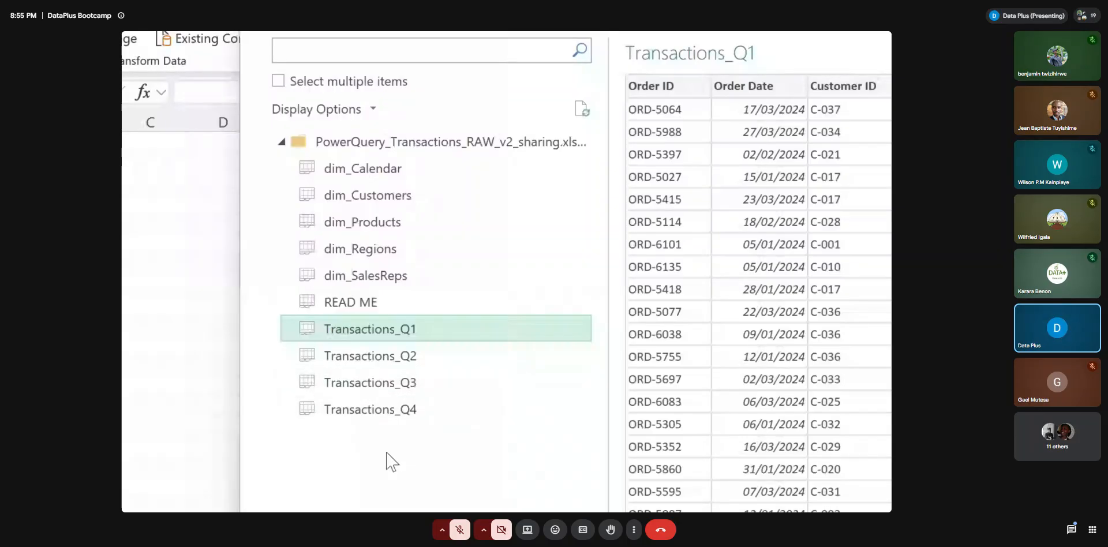
Select dim_Calendar, dim_Customers, dim_Products, dim_Regions and dim_SalesReps together and send them to Power Query Editor for transformation
{"action": "left_click", "coordinate": [278, 81]}
{"action": "left_click", "coordinate": [304, 167]}
{"action": "left_click", "coordinate": [304, 194]}
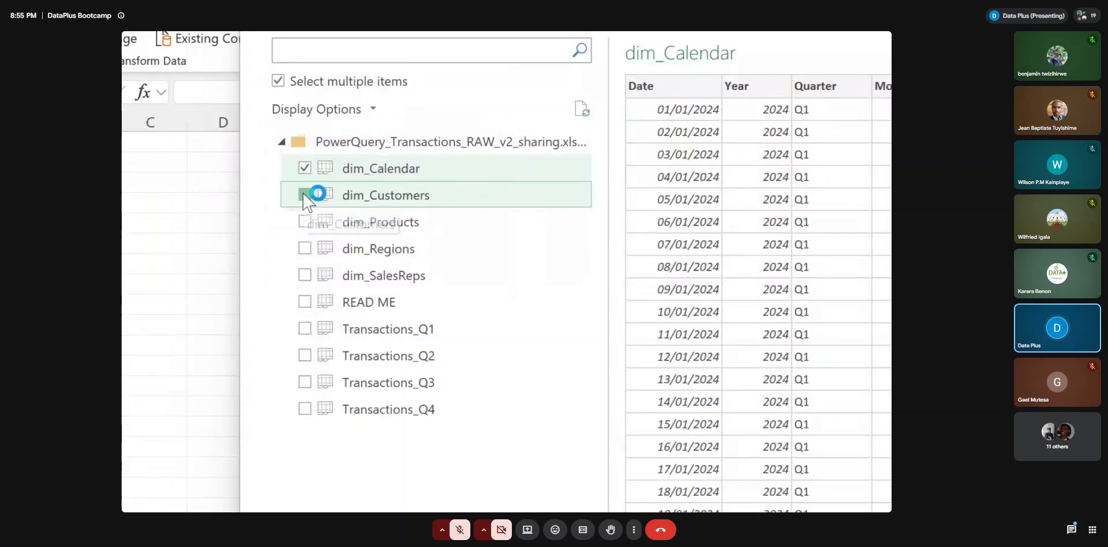
{"action": "left_click", "coordinate": [306, 223]}
{"action": "left_click", "coordinate": [305, 250]}
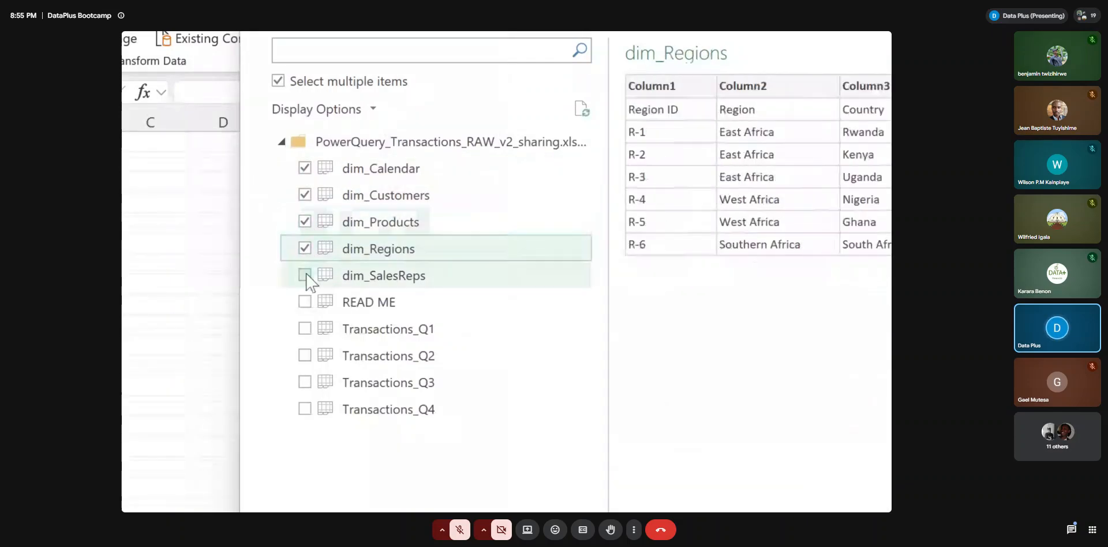
{"action": "left_click", "coordinate": [305, 276]}
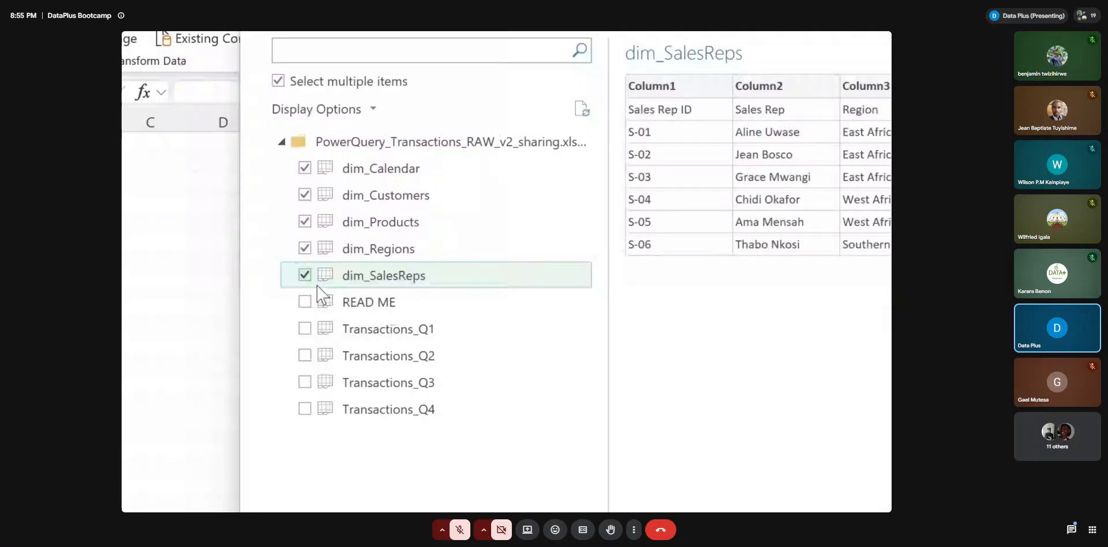
{"action": "left_click", "coordinate": [660, 434]}
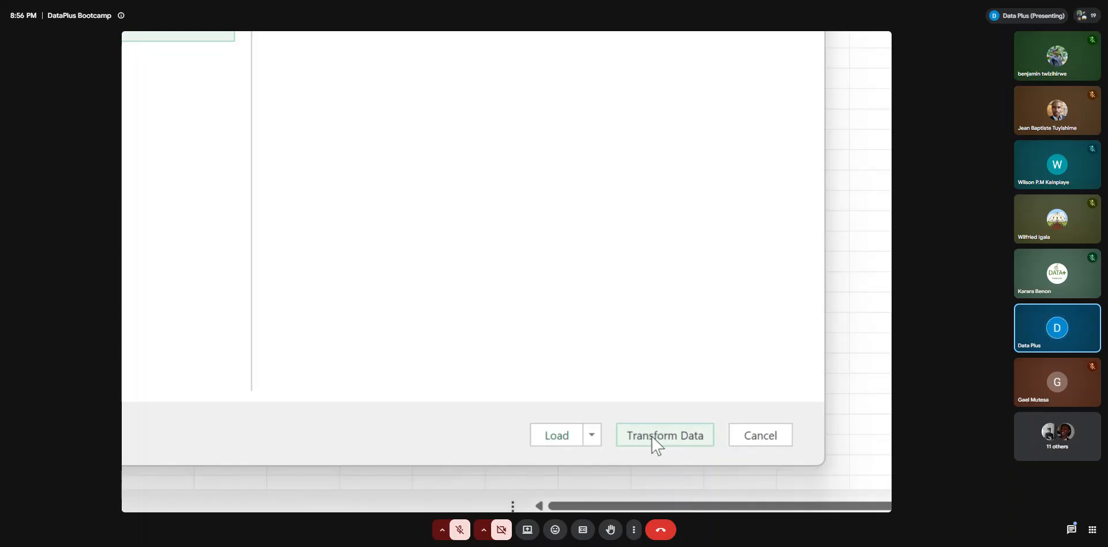
{"action": "left_click", "coordinate": [652, 437]}
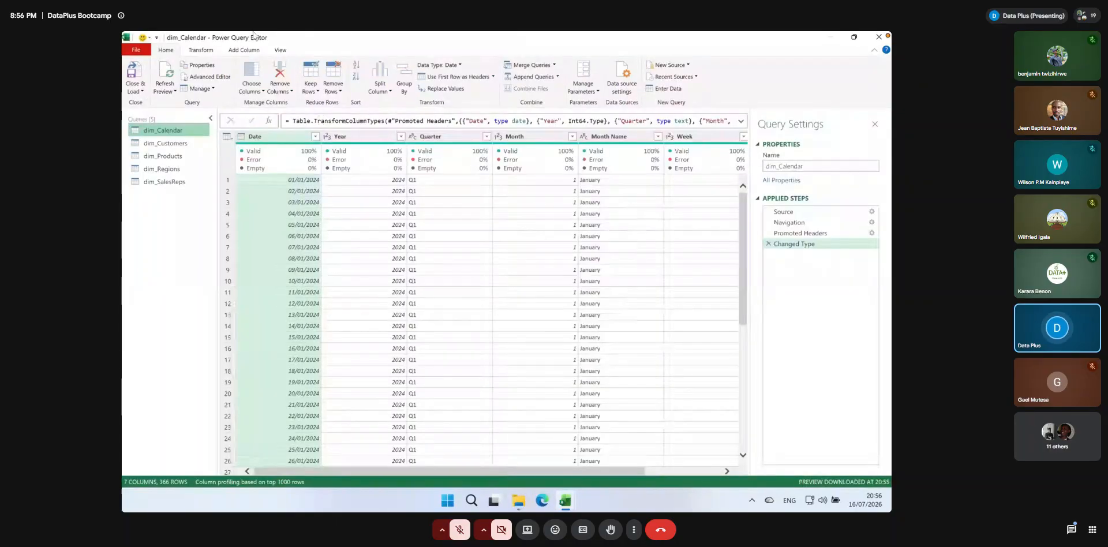
Examine the full Changed Type formula of the dim_Calendar query through to its end
{"action": "key", "text": "super+plus"}
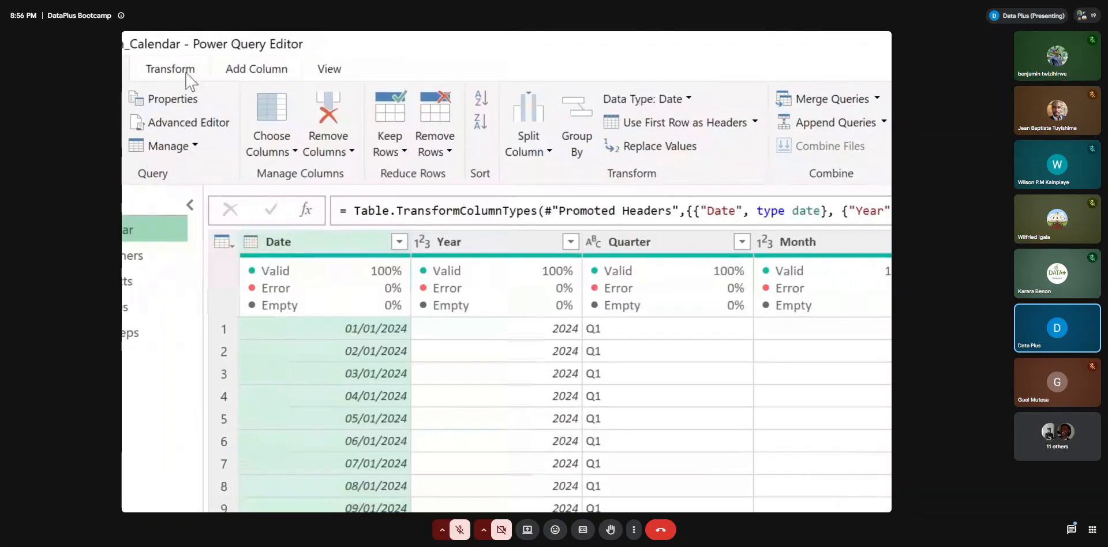
{"action": "key", "text": "super+minus"}
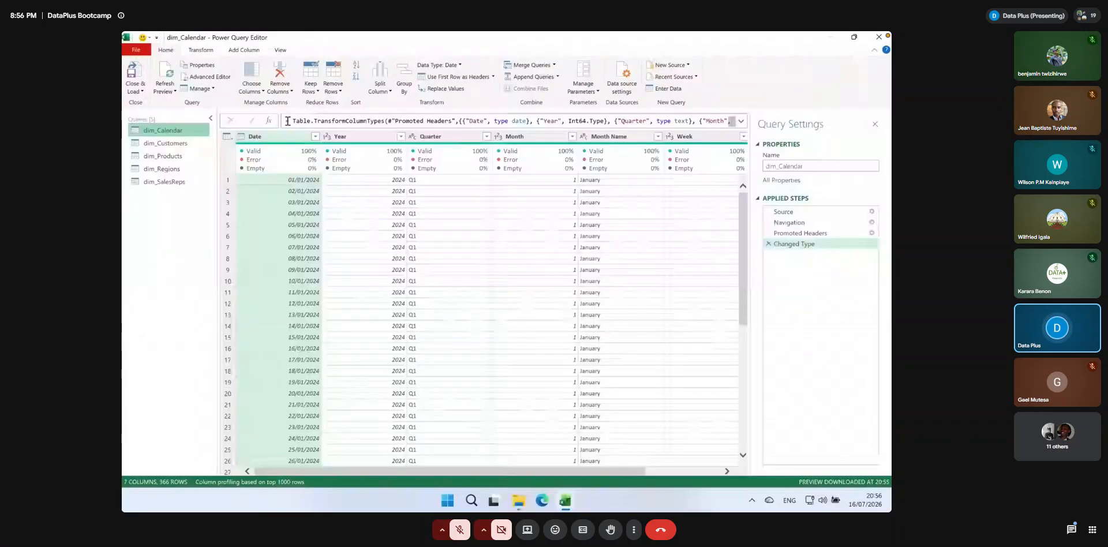
{"action": "key", "text": "super+plus"}
{"action": "left_click_drag", "start_coordinate": [298, 121], "coordinate": [701, 121]}
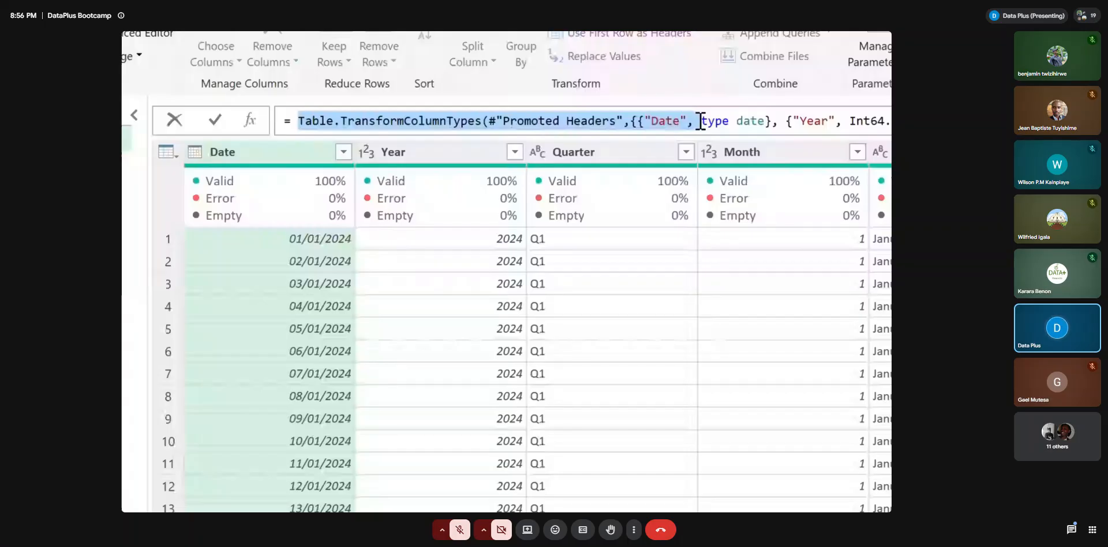
{"action": "key", "text": "super+minus"}
{"action": "left_click", "coordinate": [519, 121]}
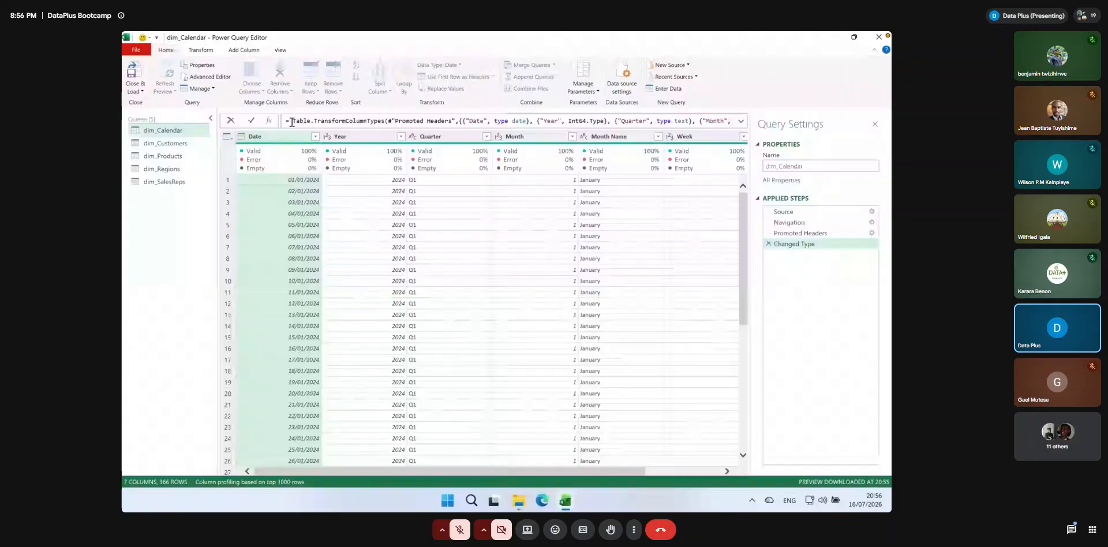
{"action": "key", "text": "End"}
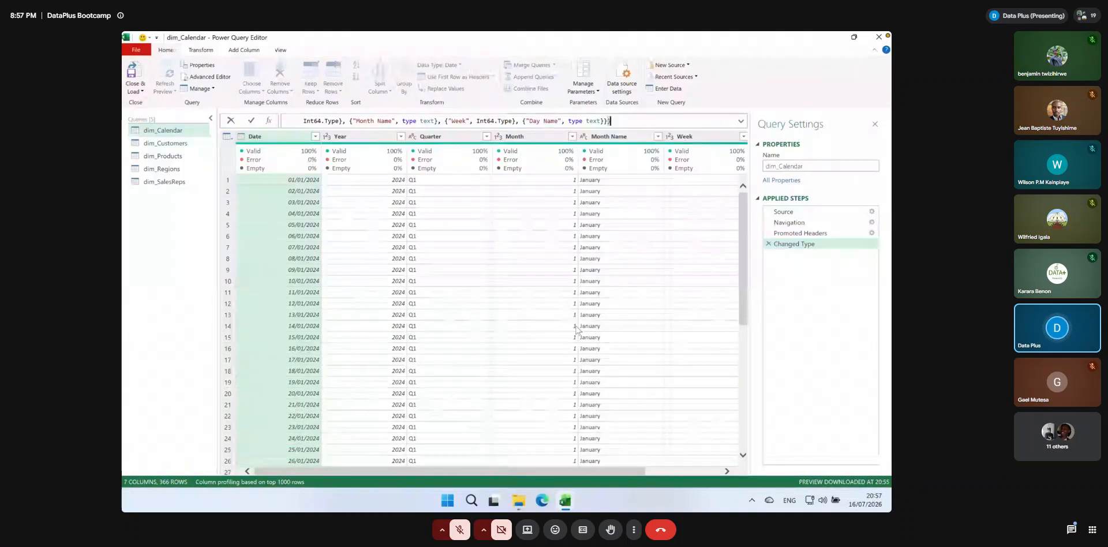
{"action": "key", "text": "Return"}
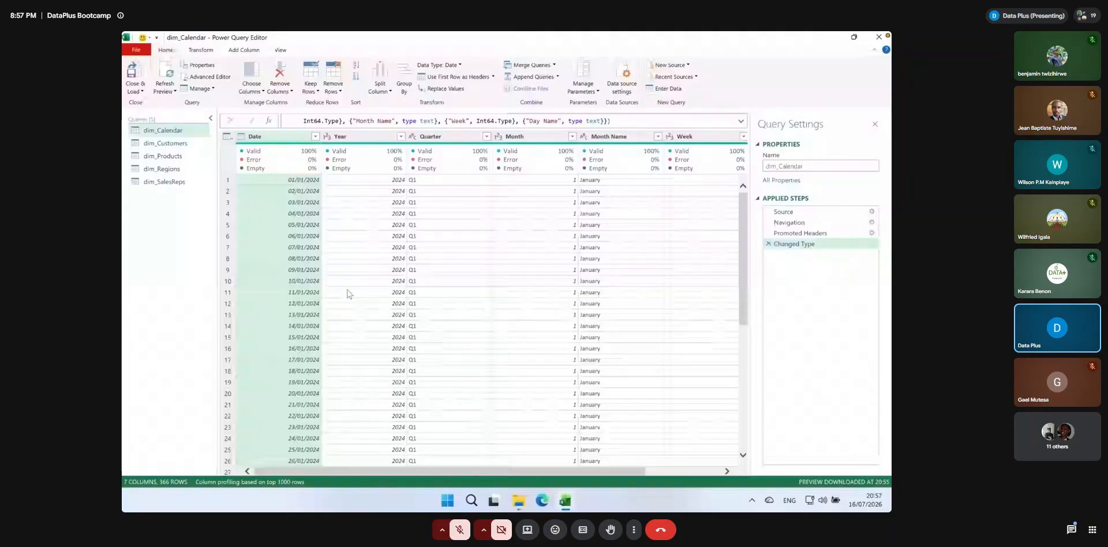
Look at the dim_Customers query briefly and inspect the columns of the dim_Calendar query
{"action": "key", "text": "super+plus"}
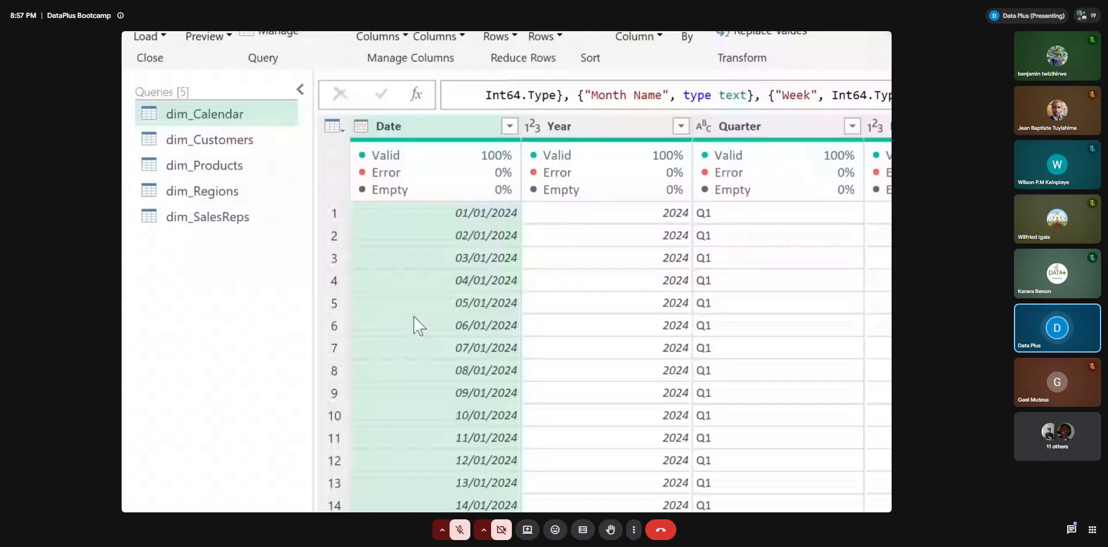
{"action": "left_click", "coordinate": [239, 145]}
{"action": "left_click", "coordinate": [211, 119], "text": "ctrl"}
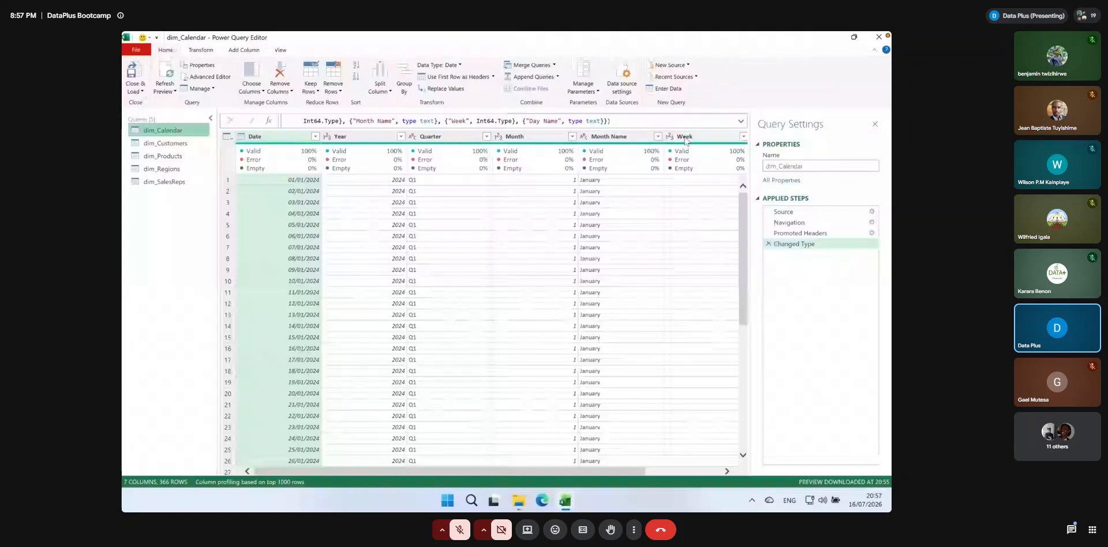
{"action": "left_click_drag", "start_coordinate": [534, 471], "coordinate": [392, 472]}
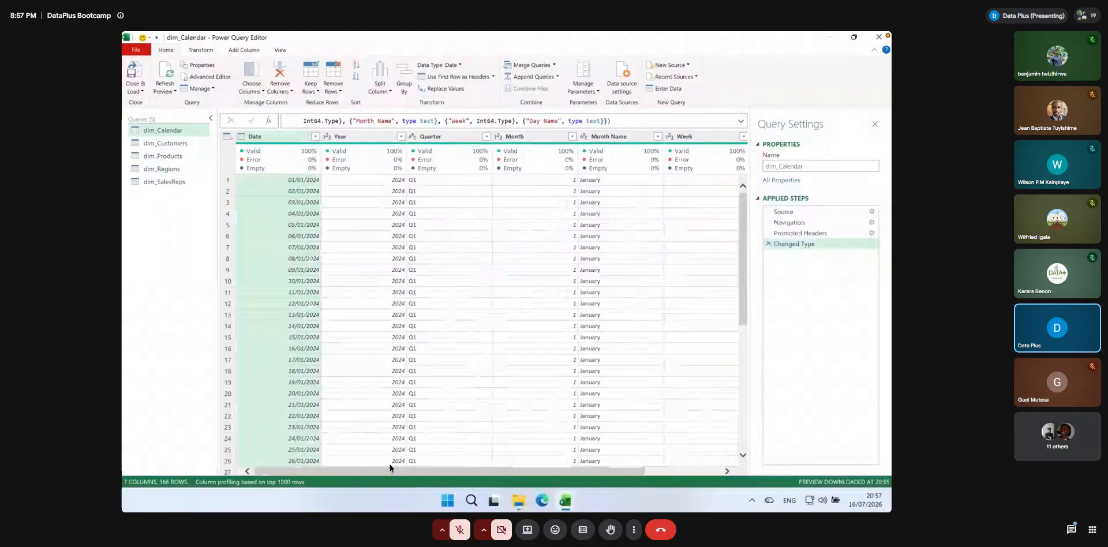
Promote the first row of the dim_Customers query to column headers
{"action": "left_click", "coordinate": [165, 143]}
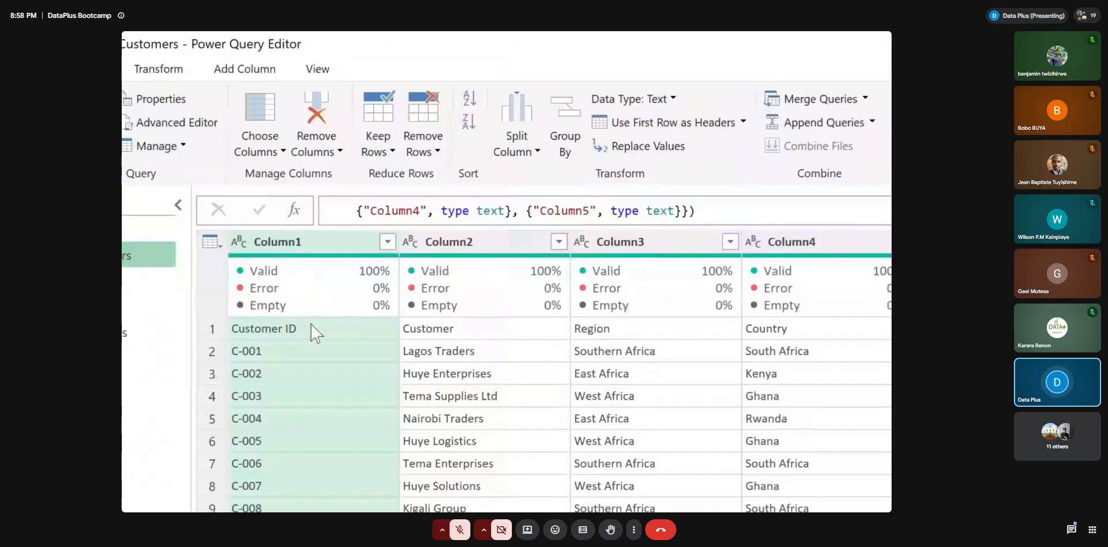
{"action": "left_click", "coordinate": [221, 330]}
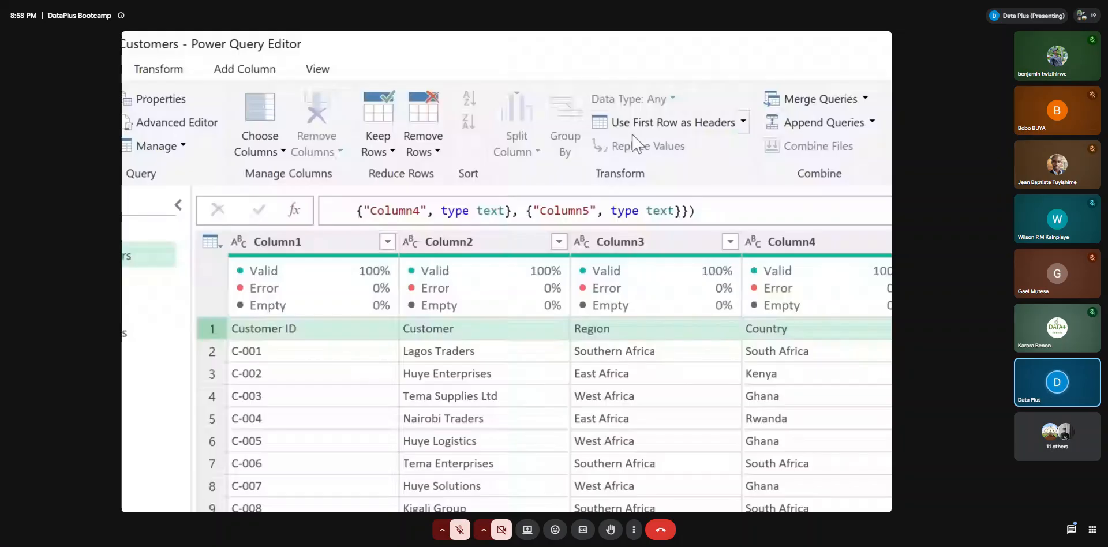
{"action": "left_click", "coordinate": [689, 128]}
Check the column quality figures of dim_Customers, hiding the Column quality display and showing it again
{"action": "mouse_move", "coordinate": [329, 284]}
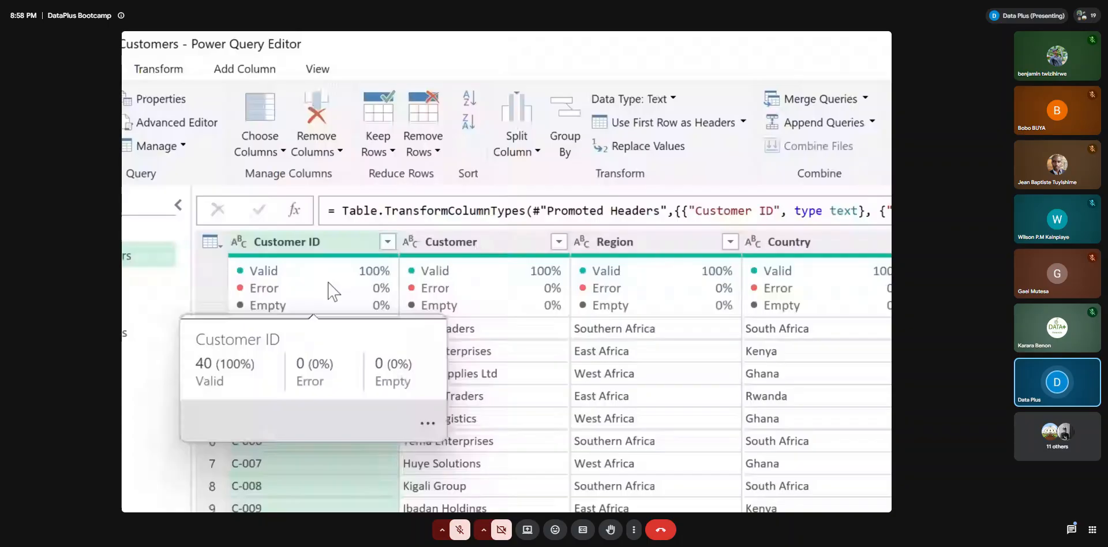
{"action": "mouse_move", "coordinate": [447, 312]}
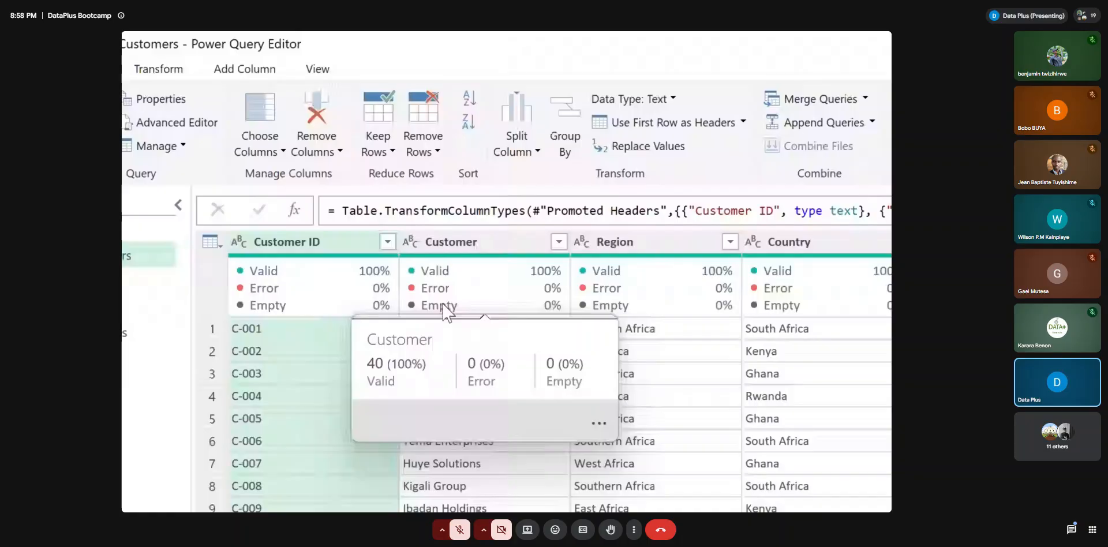
{"action": "left_click", "coordinate": [317, 68]}
{"action": "left_click", "coordinate": [154, 145]}
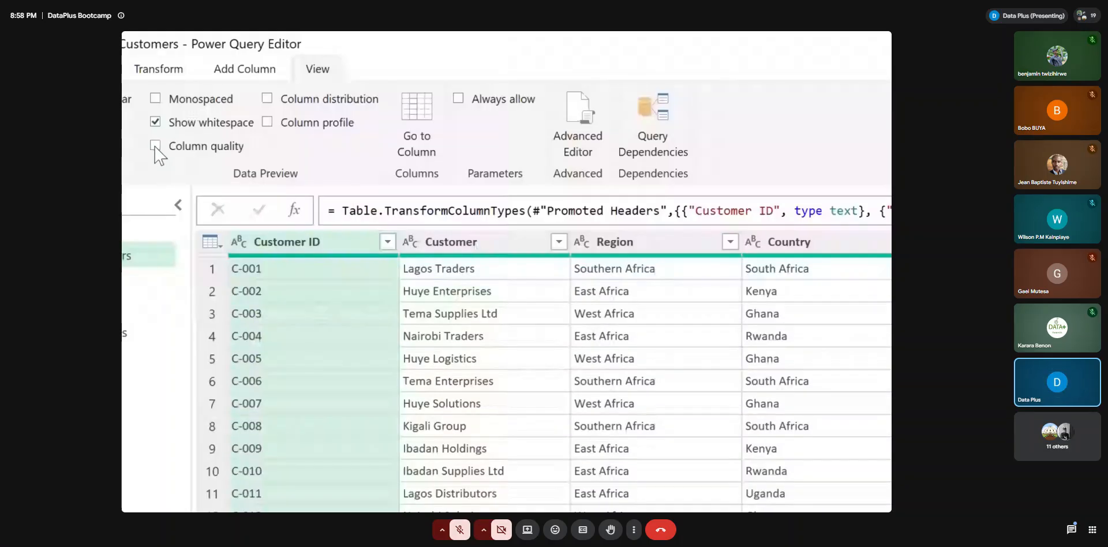
{"action": "left_click", "coordinate": [155, 145]}
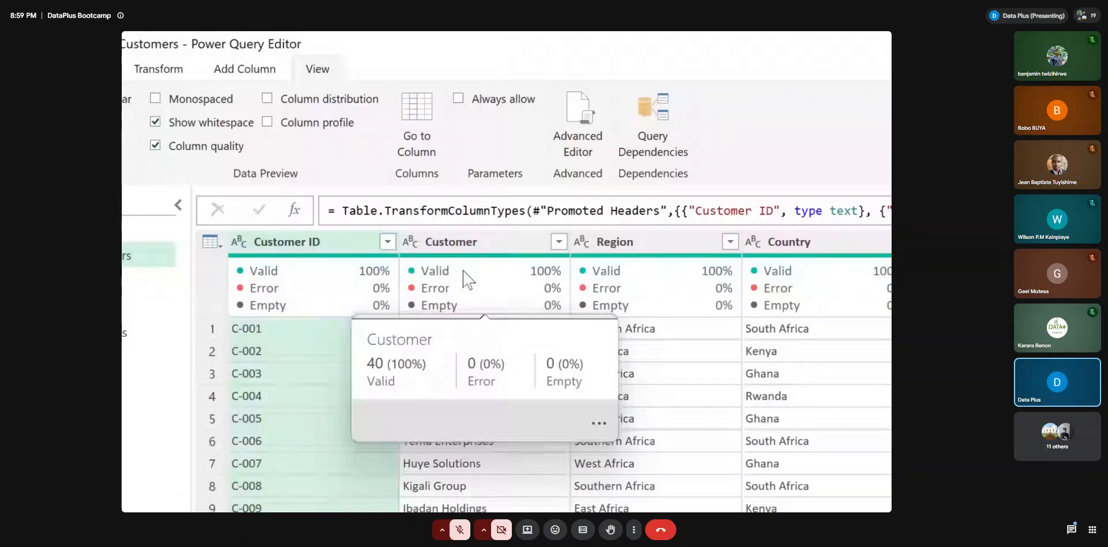
{"action": "mouse_move", "coordinate": [369, 287]}
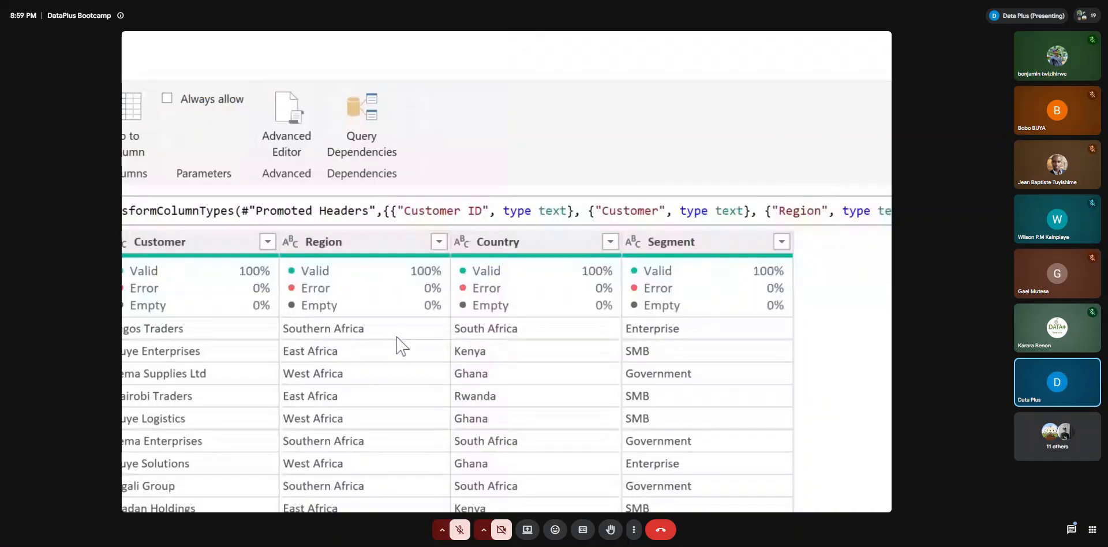
Look over dim_Products and promote the first row to column headers in both dim_Regions and dim_SalesReps
{"action": "left_click", "coordinate": [266, 281]}
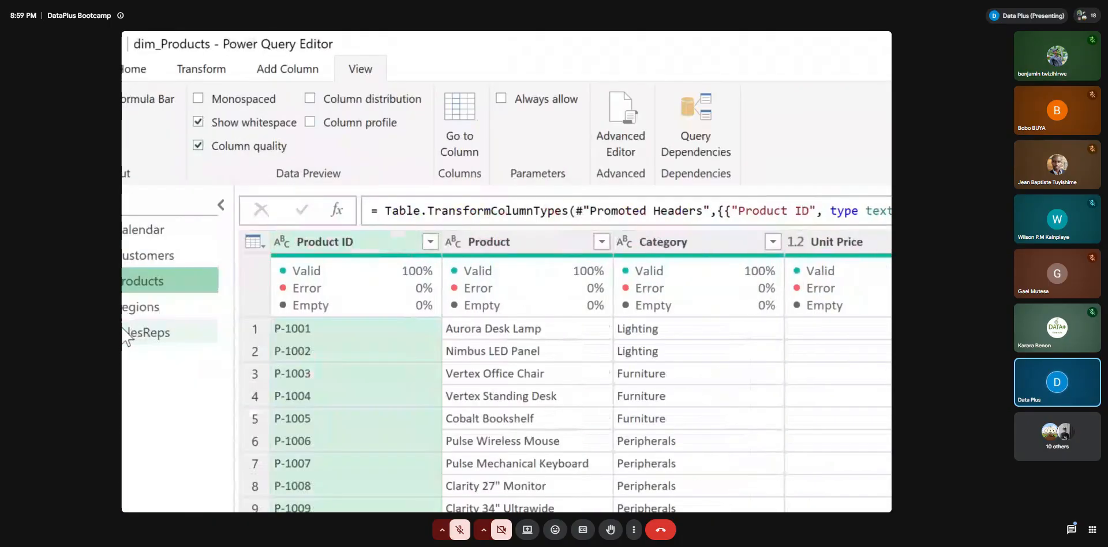
{"action": "left_click", "coordinate": [203, 303]}
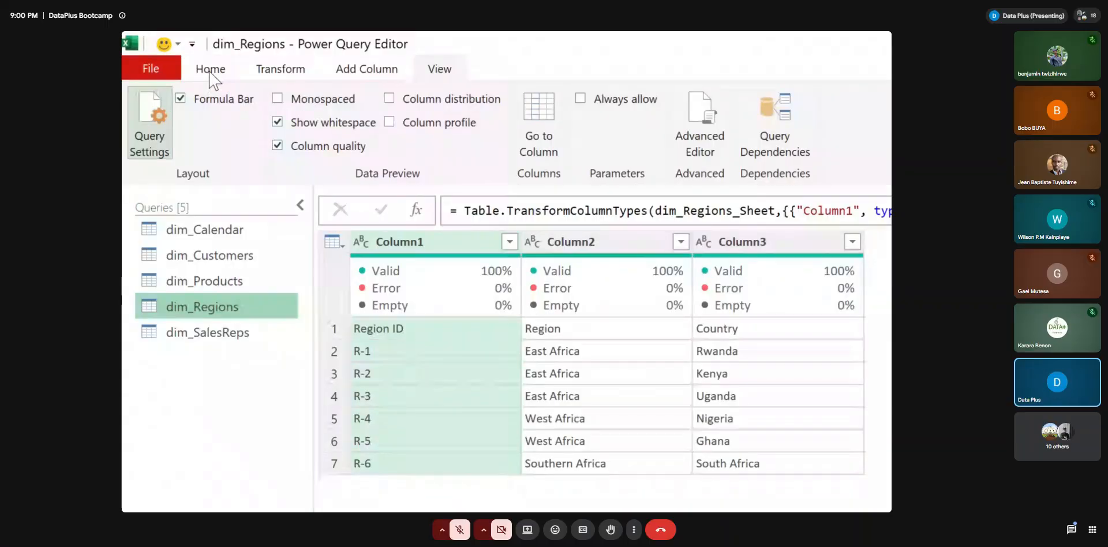
{"action": "left_click", "coordinate": [211, 70]}
{"action": "left_click", "coordinate": [795, 123]}
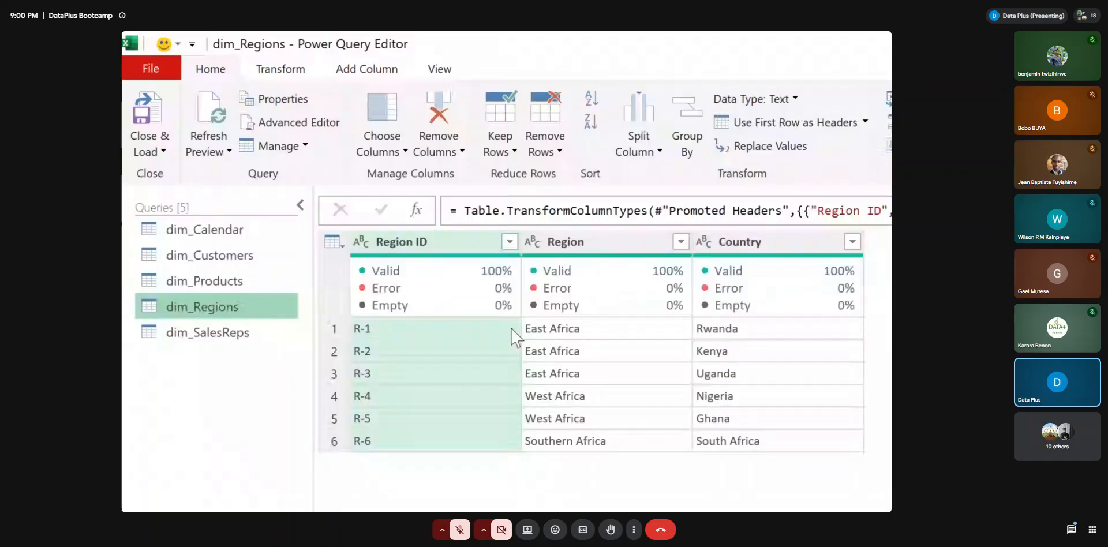
{"action": "mouse_move", "coordinate": [346, 294]}
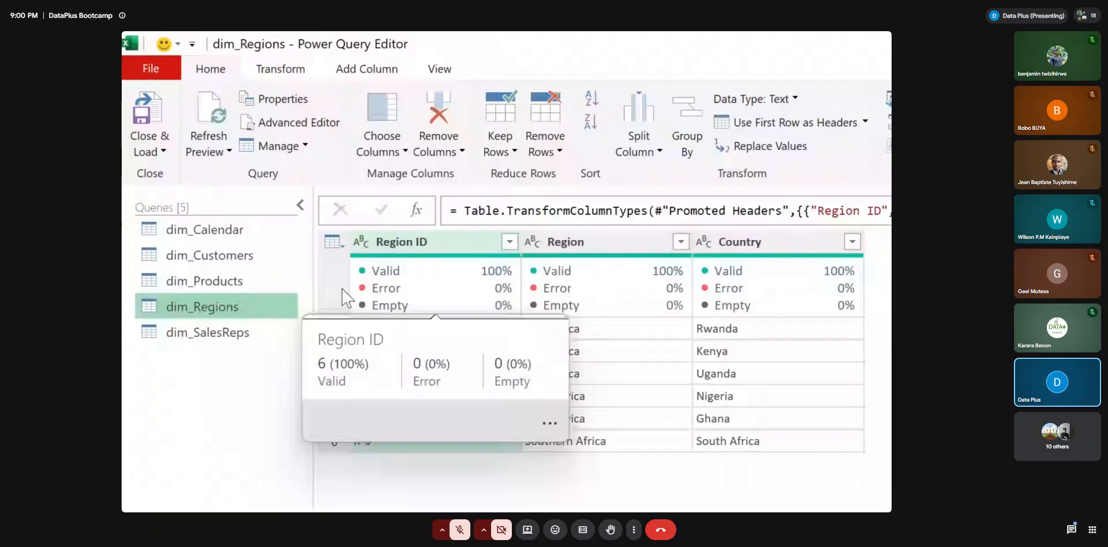
{"action": "left_click", "coordinate": [214, 335]}
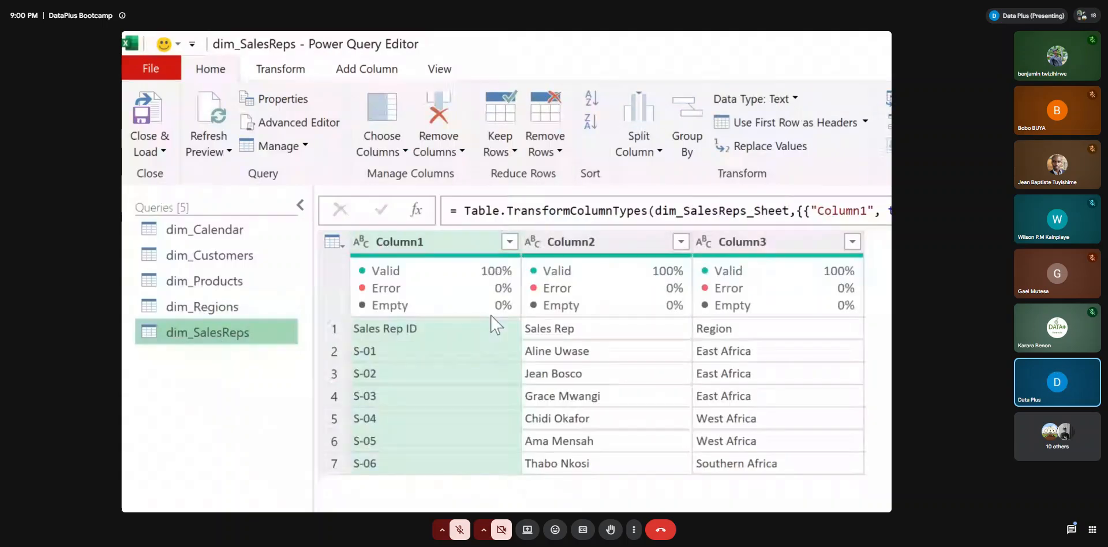
{"action": "left_click", "coordinate": [756, 124]}
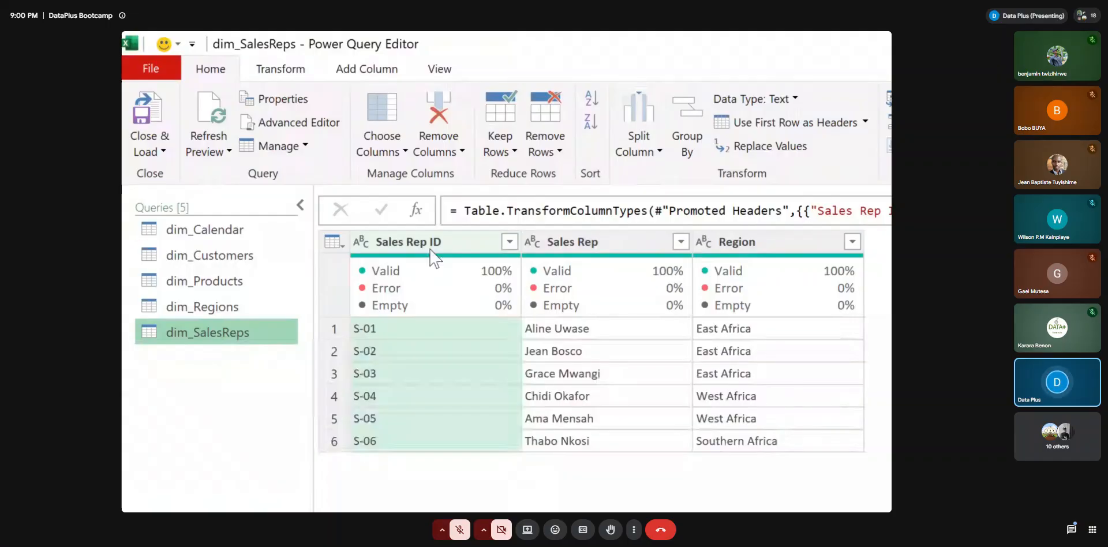
Review the dim_Calendar, dim_Customers and dim_Products queries once more and return to dim_Calendar
{"action": "left_click", "coordinate": [195, 231]}
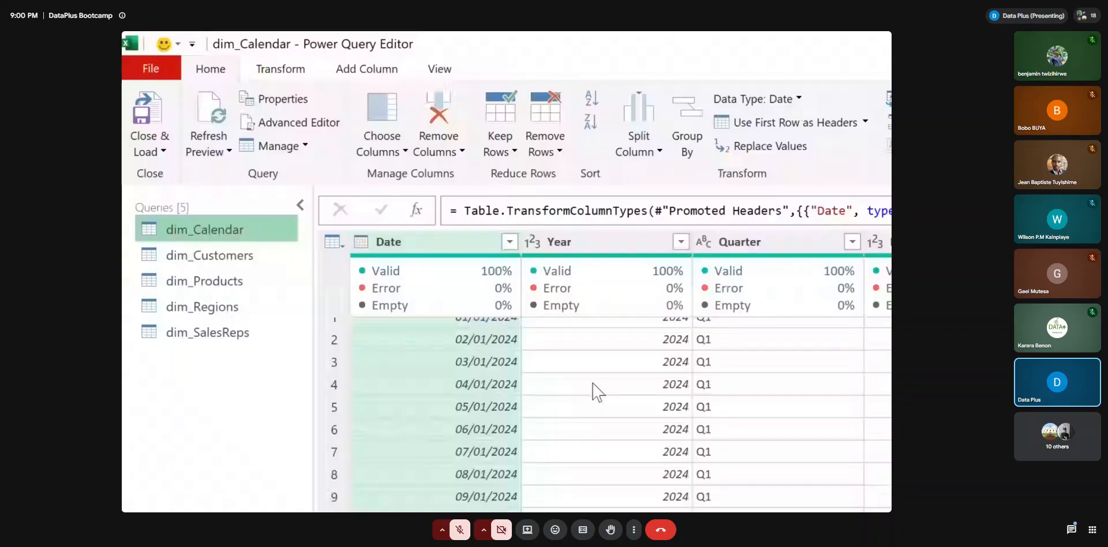
{"action": "left_click", "coordinate": [209, 255]}
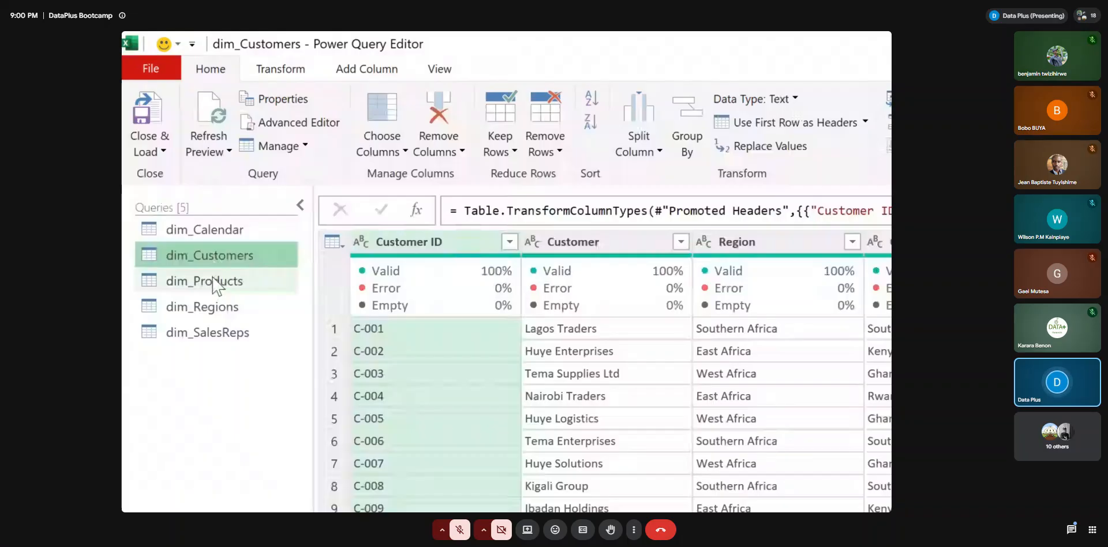
{"action": "left_click", "coordinate": [212, 283]}
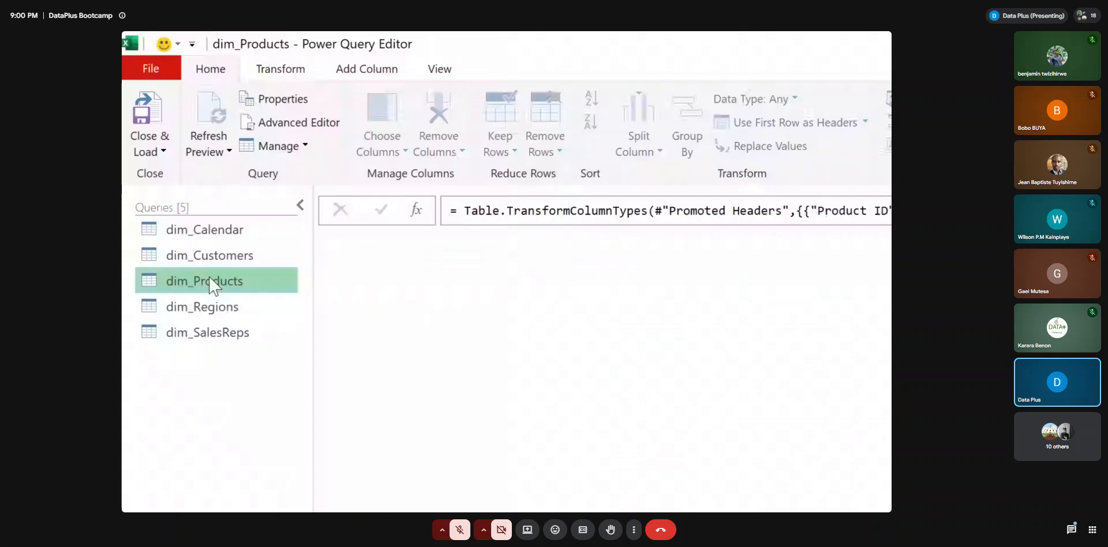
{"action": "left_click", "coordinate": [204, 231]}
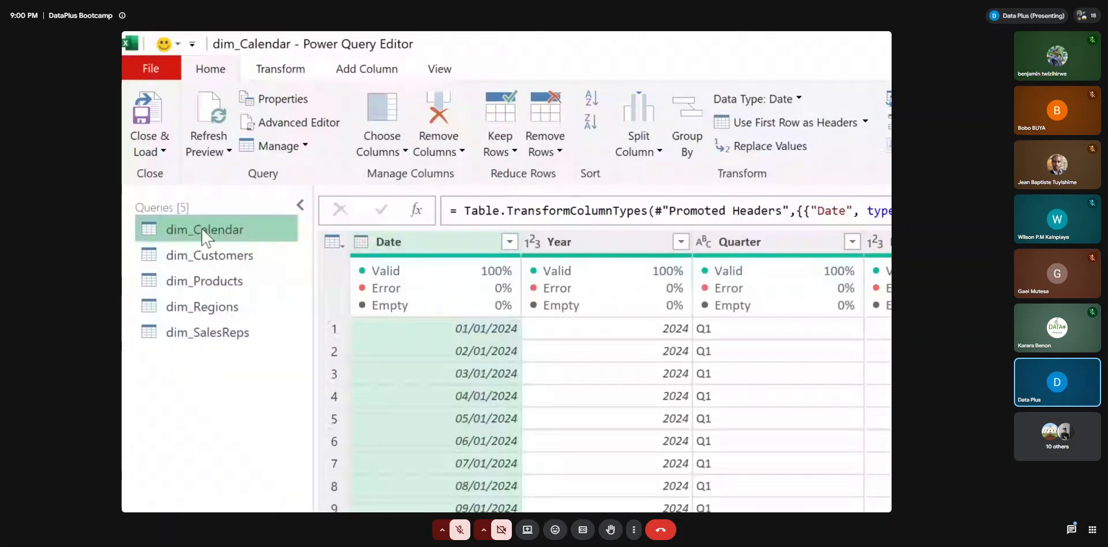
Close Power Query and load the dimension queries as Only Create Connection, with the data added to the Data Model
{"action": "left_click", "coordinate": [164, 151]}
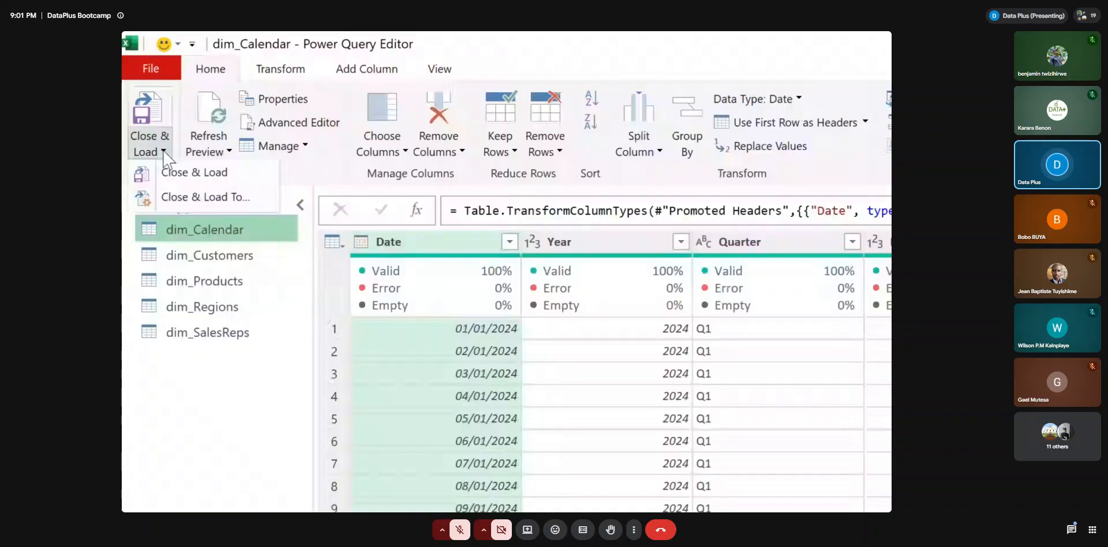
{"action": "left_click", "coordinate": [184, 198]}
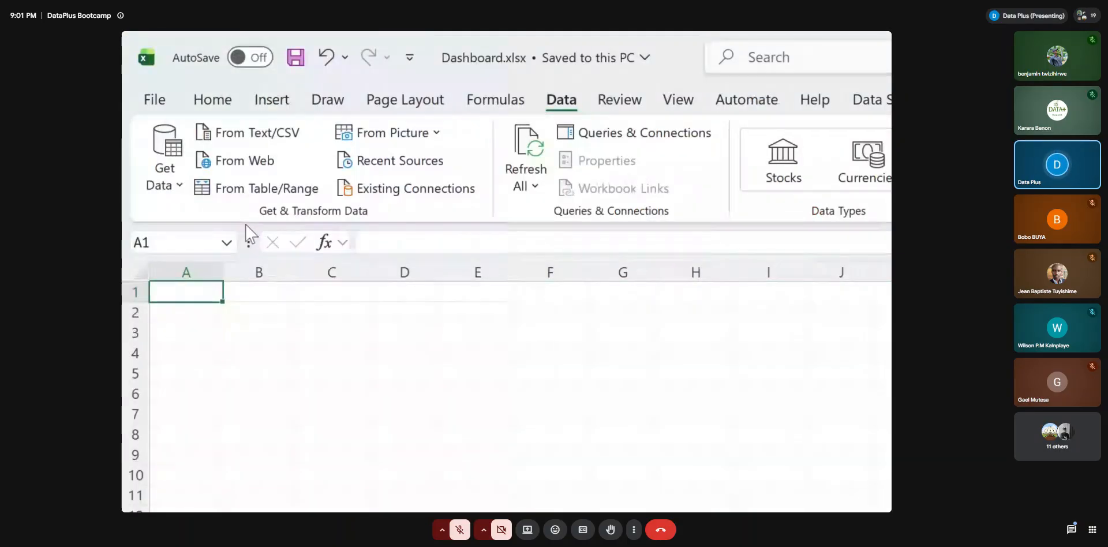
{"action": "left_click_drag", "start_coordinate": [857, 361], "coordinate": [381, 155]}
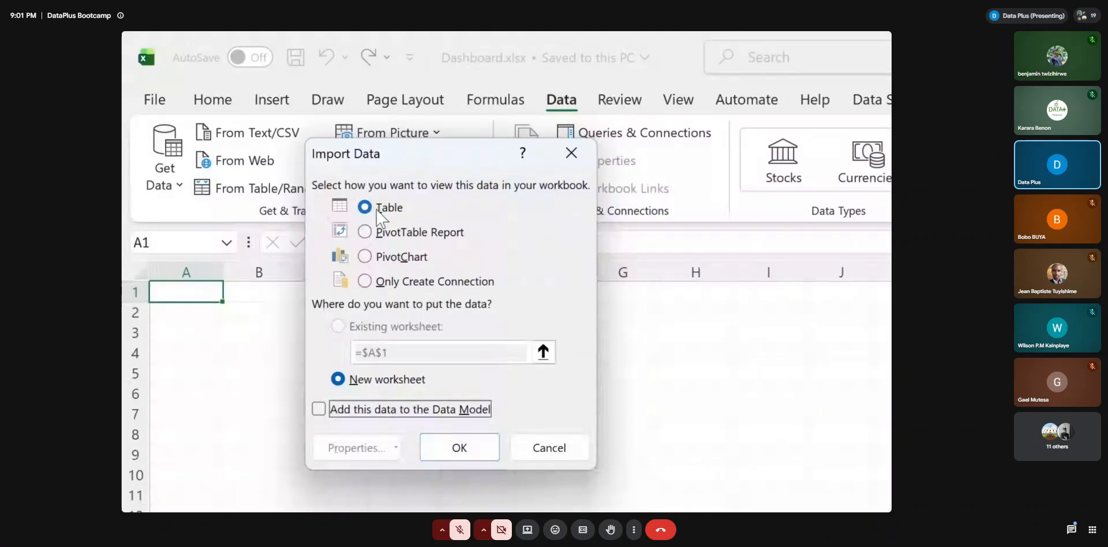
{"action": "left_click", "coordinate": [365, 281]}
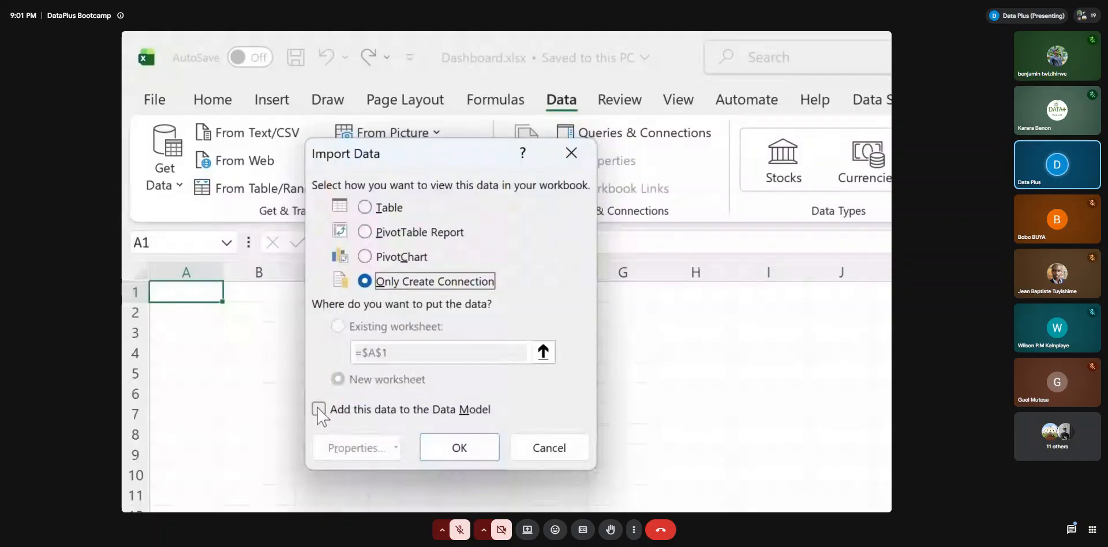
{"action": "left_click", "coordinate": [317, 408]}
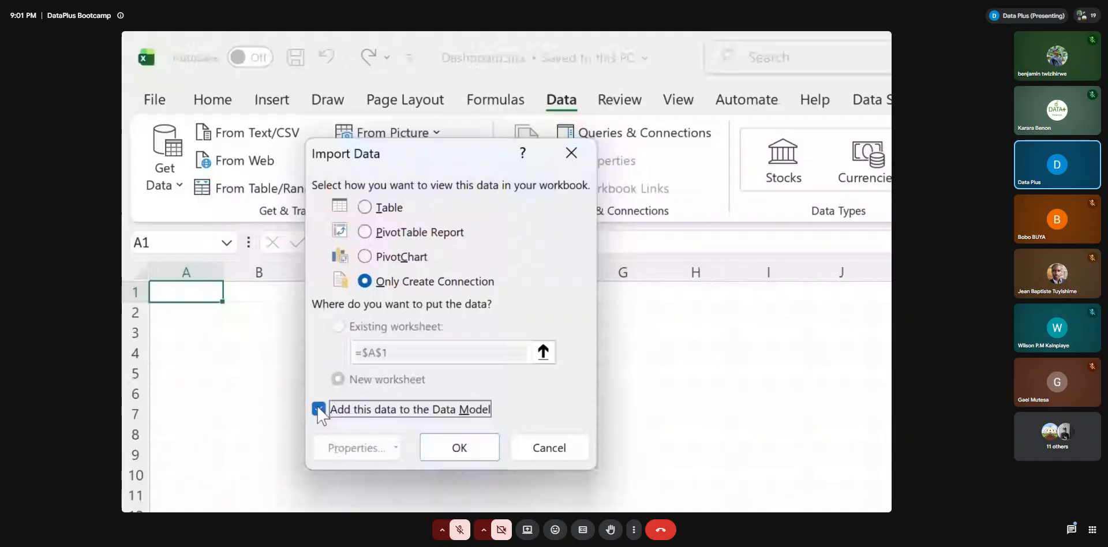
{"action": "left_click", "coordinate": [449, 444]}
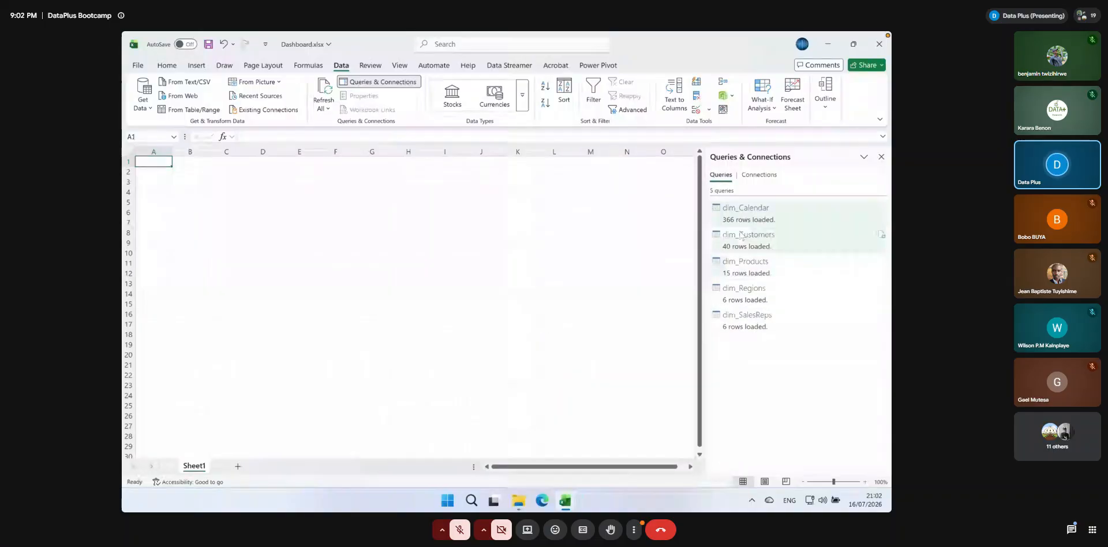
Open the data model in Power Pivot, examine the dimension tables in Diagram View and return to the Dashboard.xlsx workbook
{"action": "mouse_move", "coordinate": [738, 215]}
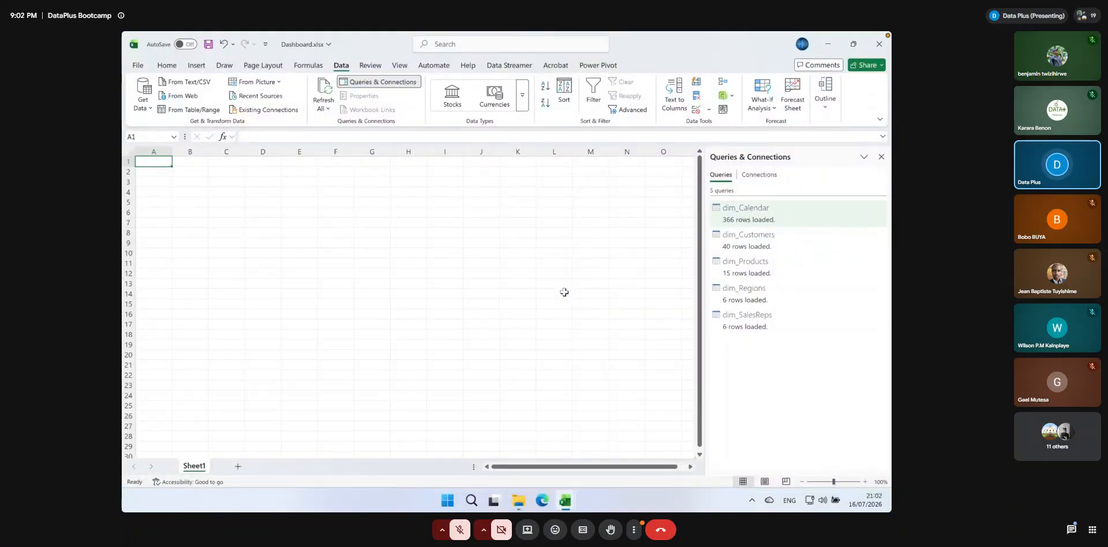
{"action": "mouse_move", "coordinate": [716, 246]}
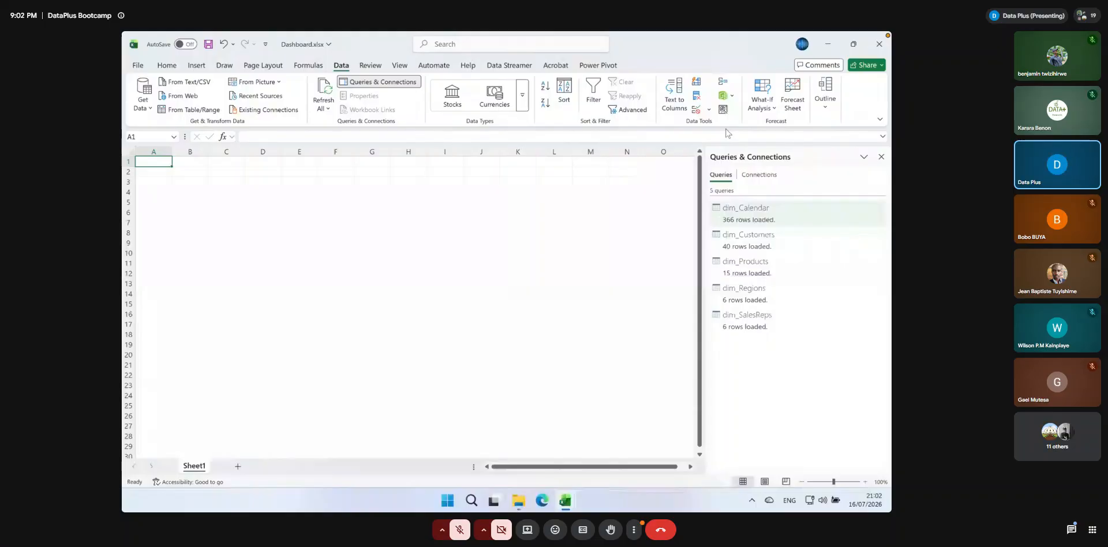
{"action": "left_click", "coordinate": [662, 75]}
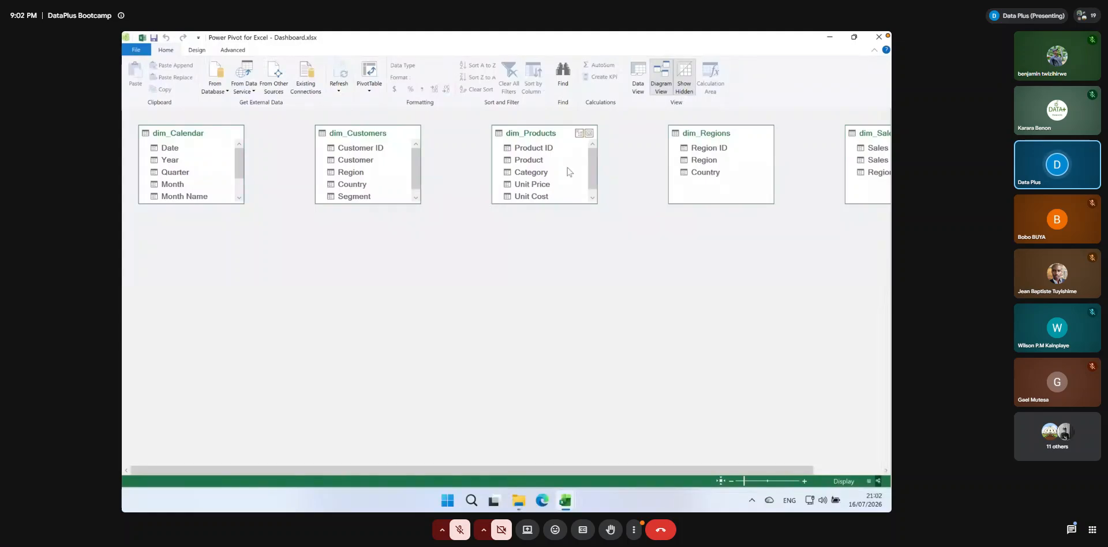
{"action": "left_click_drag", "start_coordinate": [362, 148], "coordinate": [816, 134]}
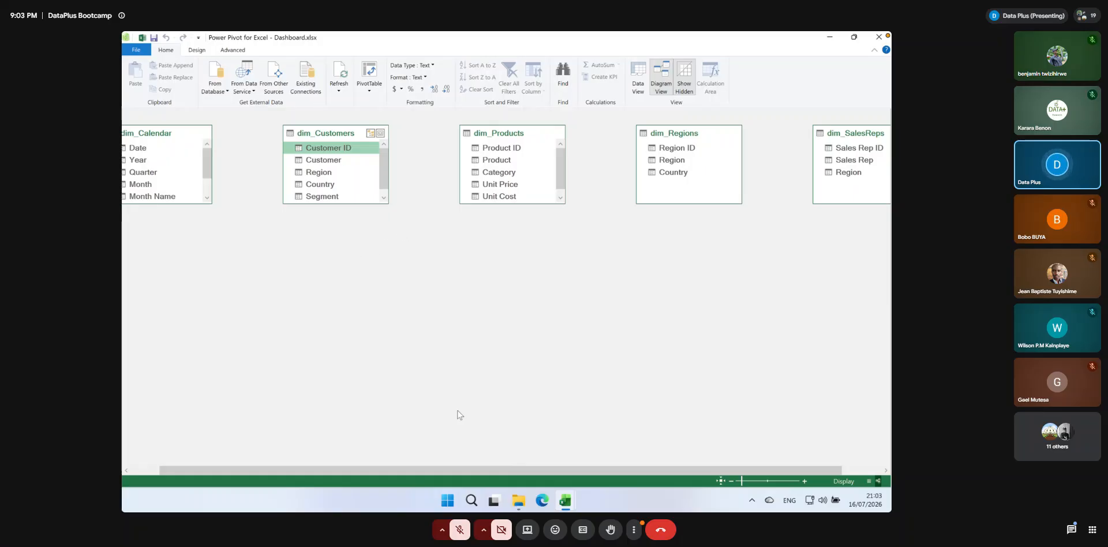
{"action": "left_click_drag", "start_coordinate": [753, 468], "coordinate": [725, 468]}
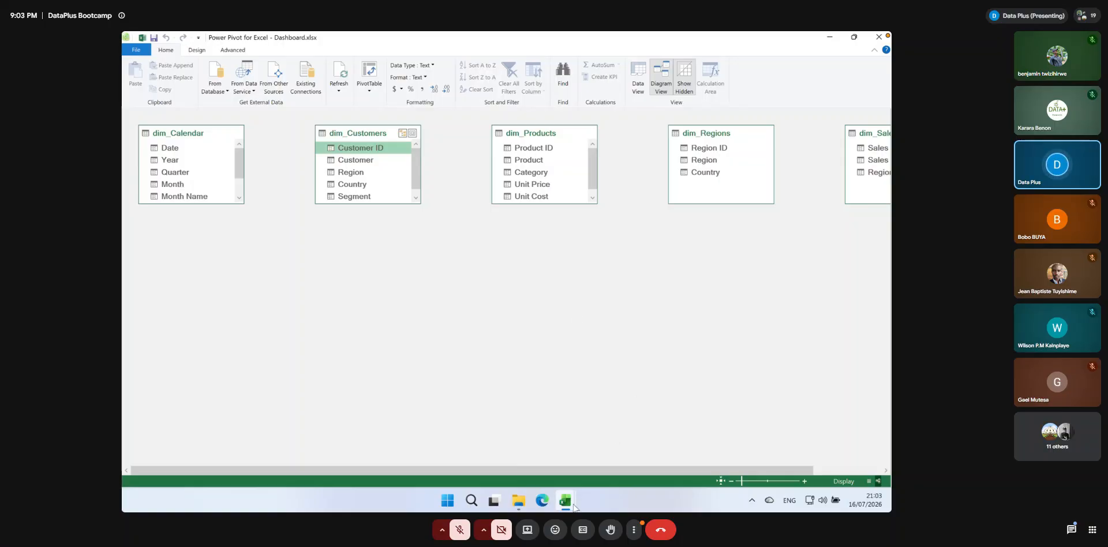
{"action": "mouse_move", "coordinate": [565, 505]}
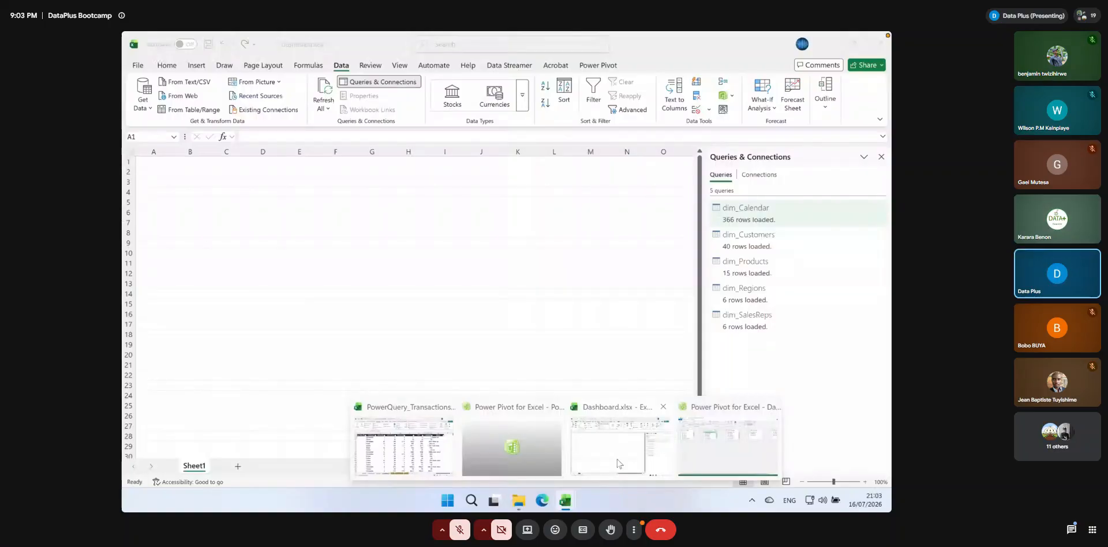
{"action": "left_click", "coordinate": [617, 460]}
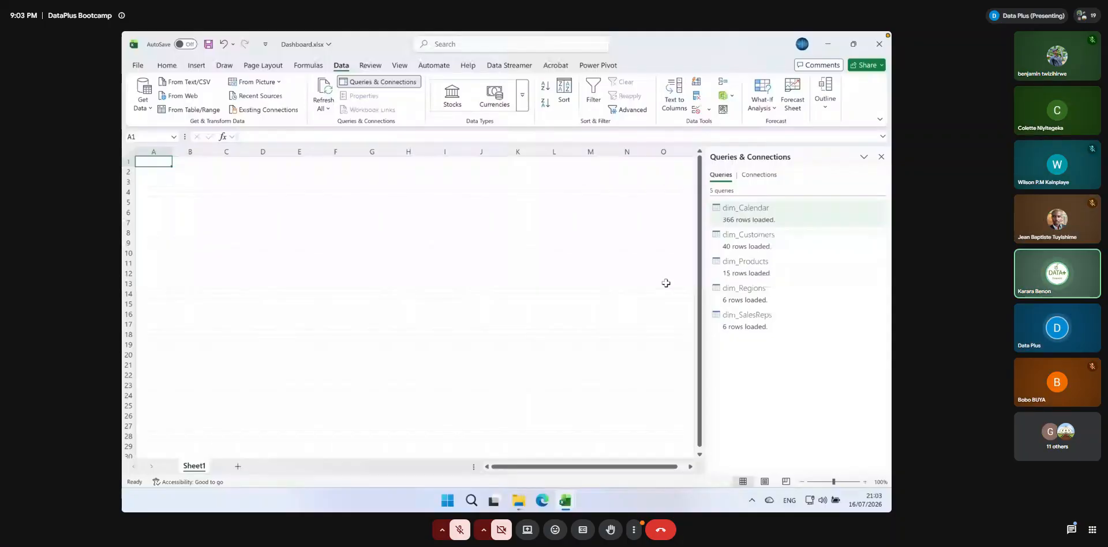